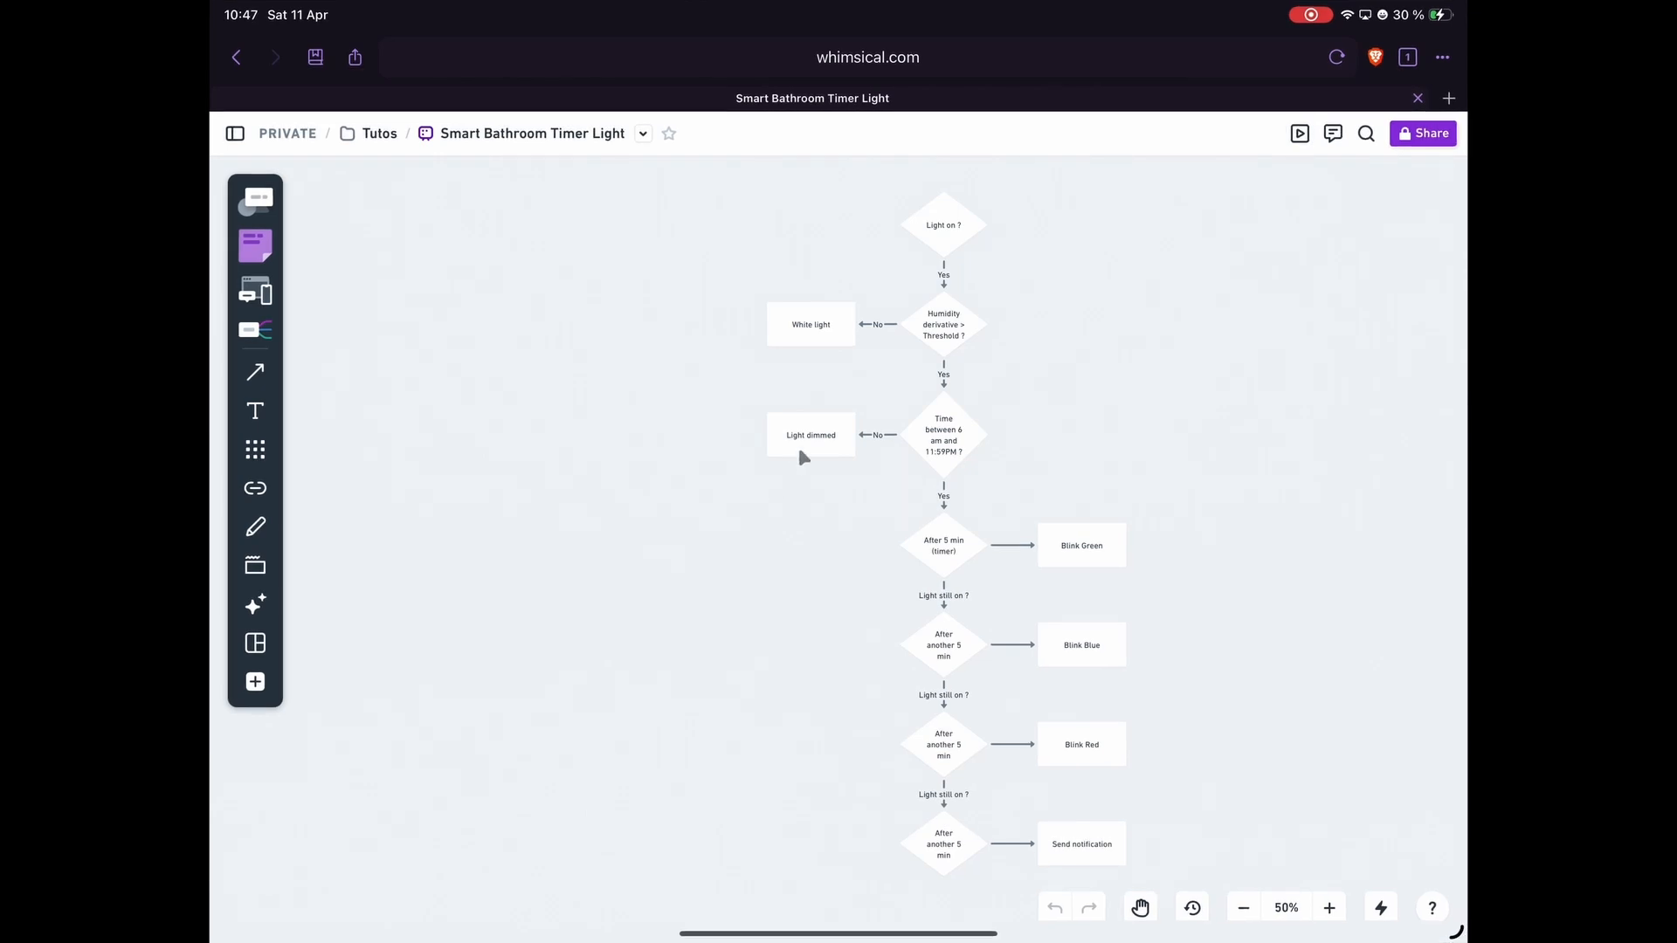
# Examine the Smart Bathroom Timer Light flowchart, from the light-on check down to the notification branch.
pyautogui.click(1328, 907)
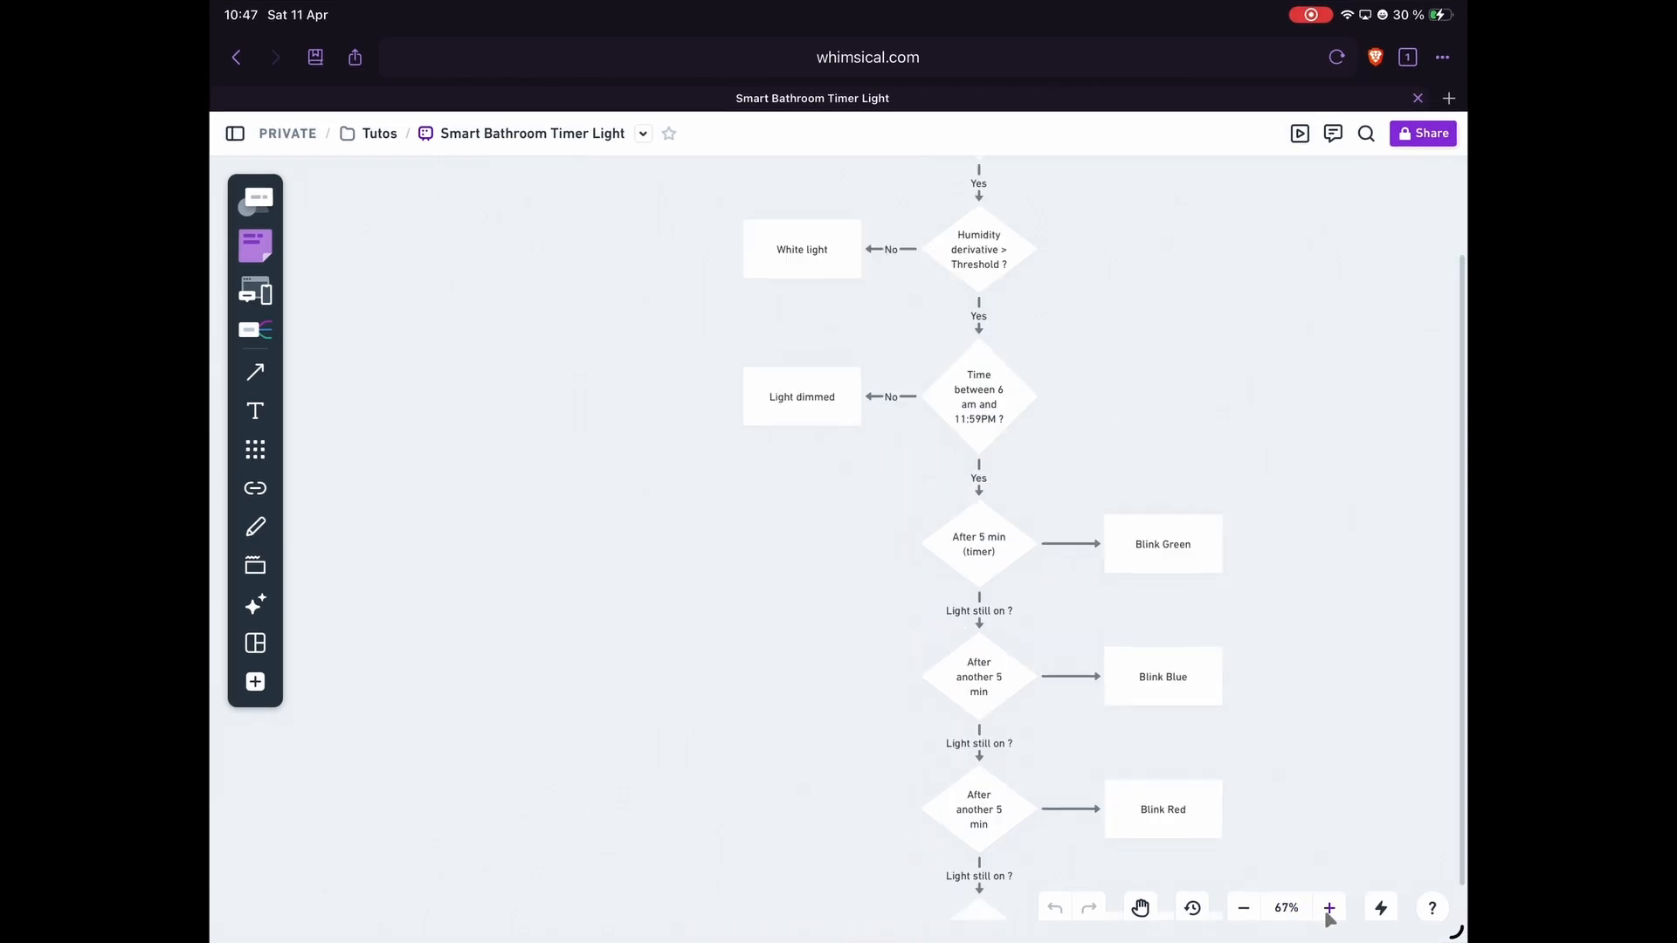
pyautogui.click(1328, 907)
pyautogui.moveTo(1144, 371); pyautogui.dragTo(1117, 599)
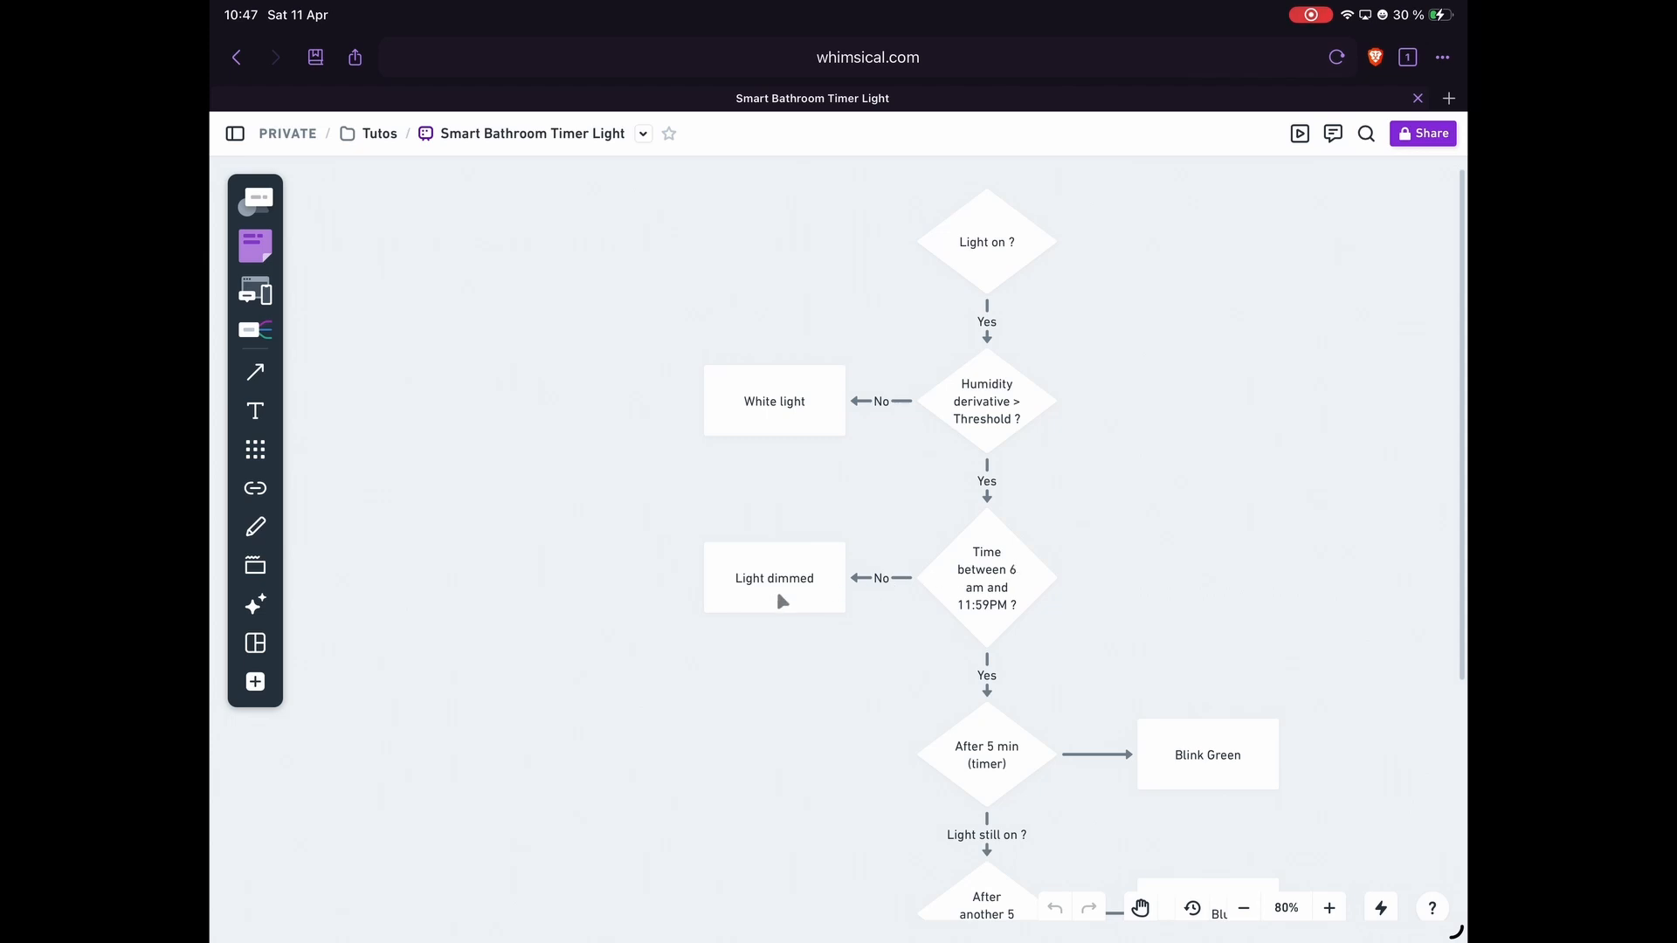
pyautogui.scroll(-5, 1022, 611)
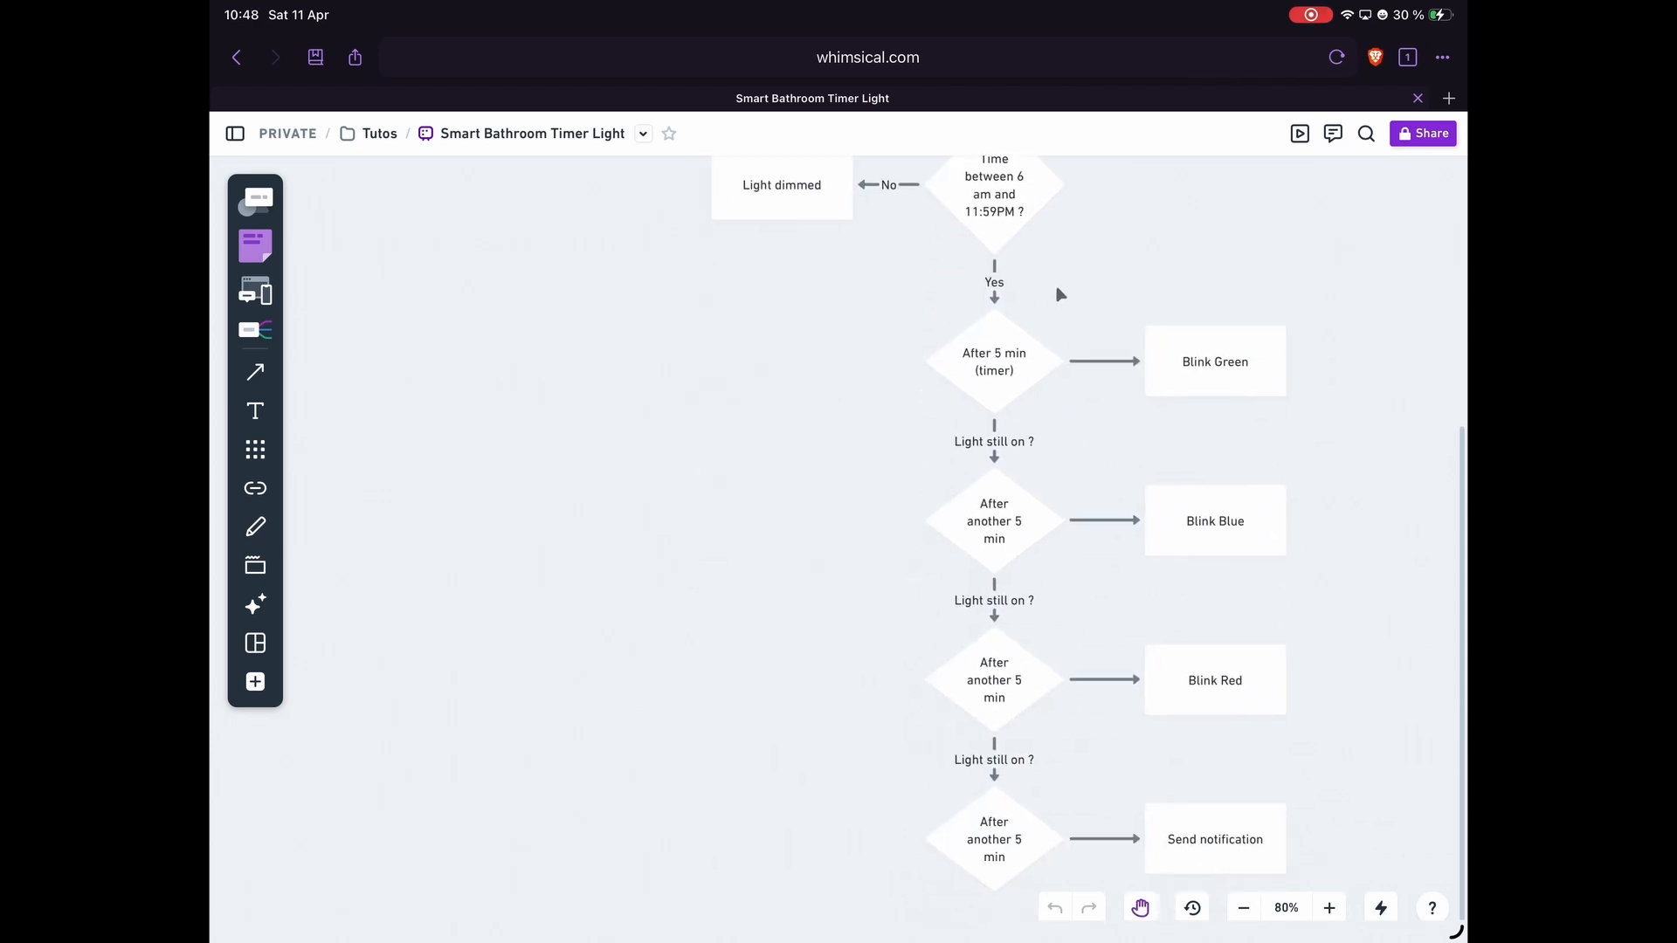
pyautogui.moveTo(1055, 287); pyautogui.dragTo(1044, 271)
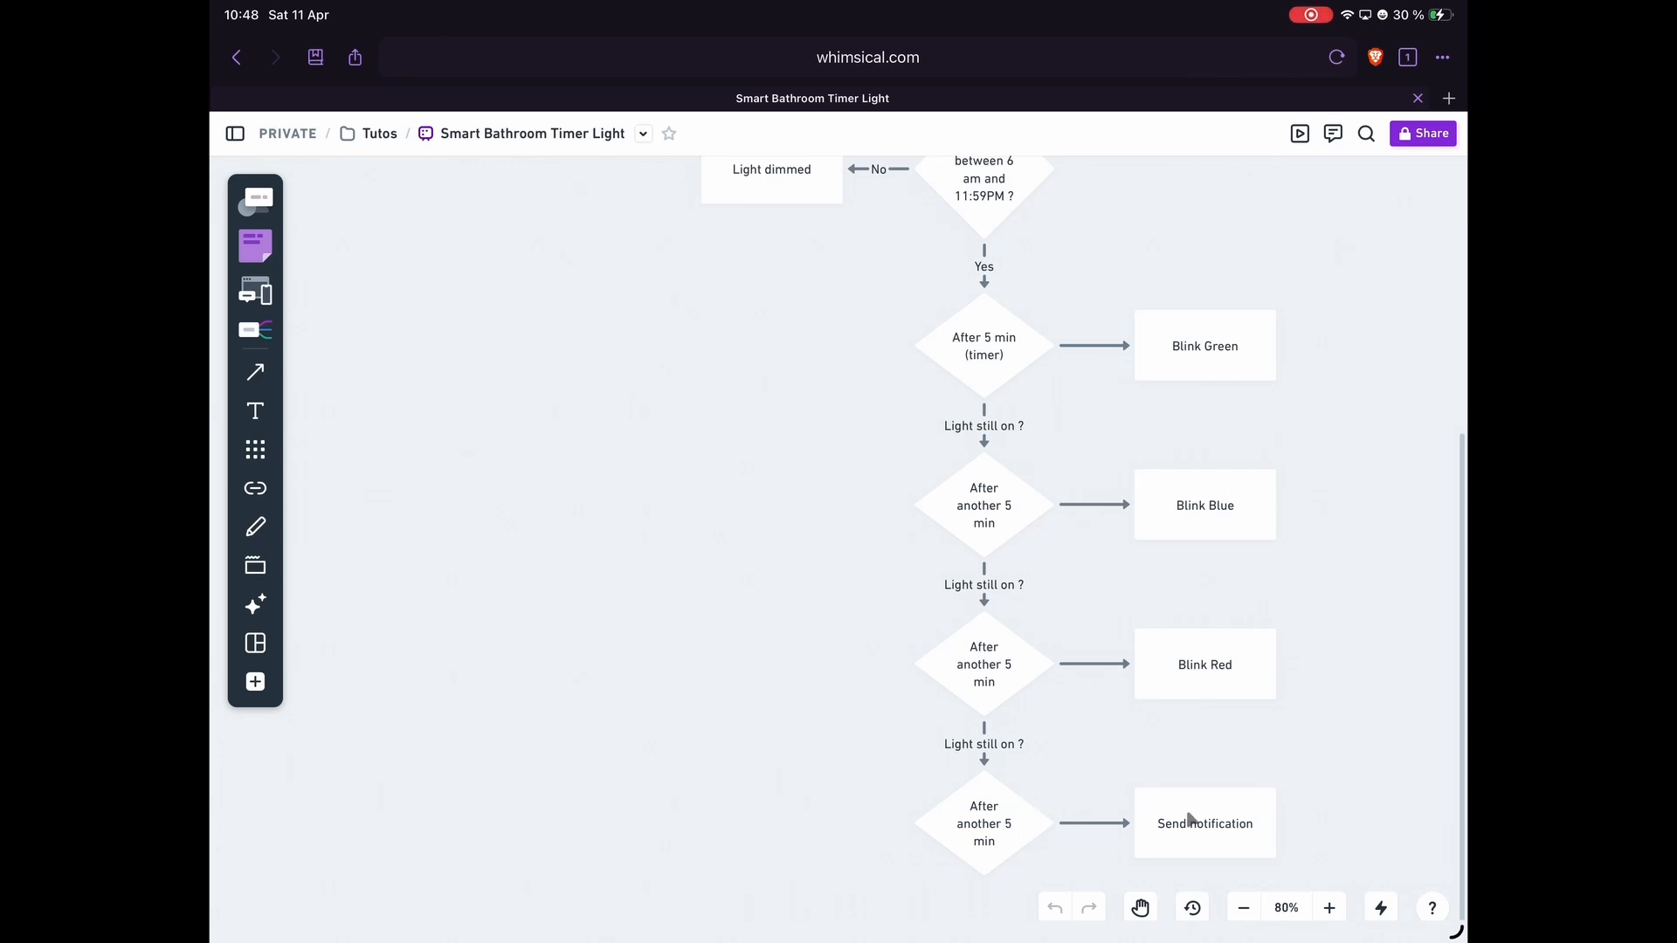
pyautogui.click(1244, 908)
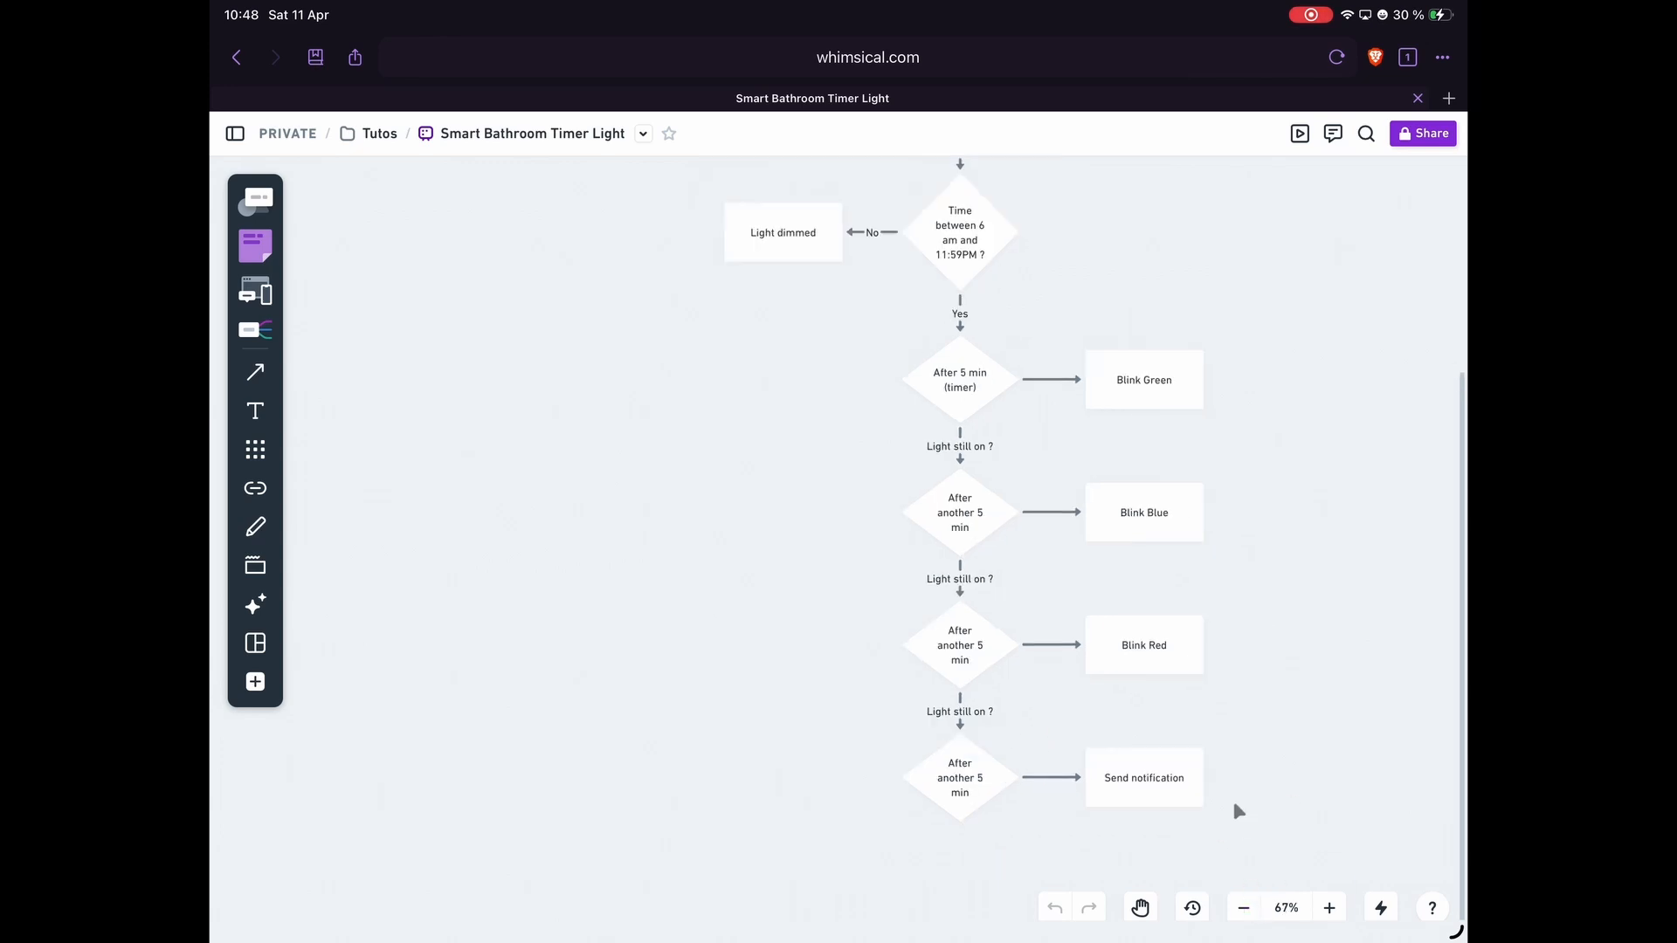
pyautogui.scroll(5, 1248, 726)
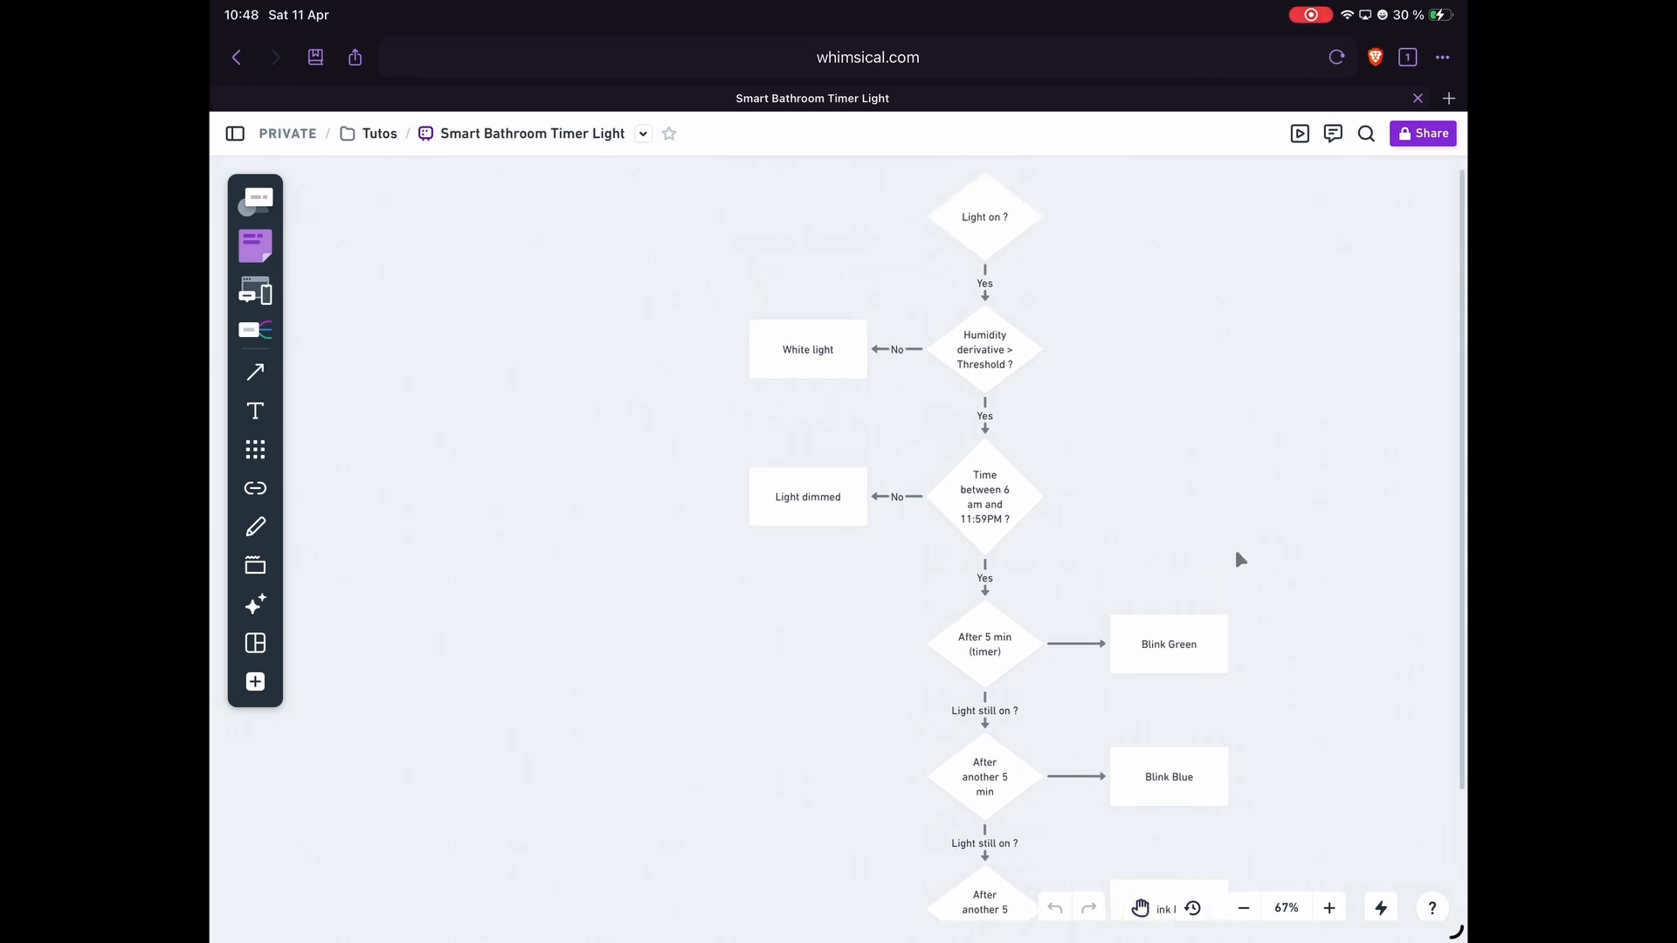
# Switch to Home Assistant and open the list of helpers under the devices and services settings.
pyautogui.press('super+h')
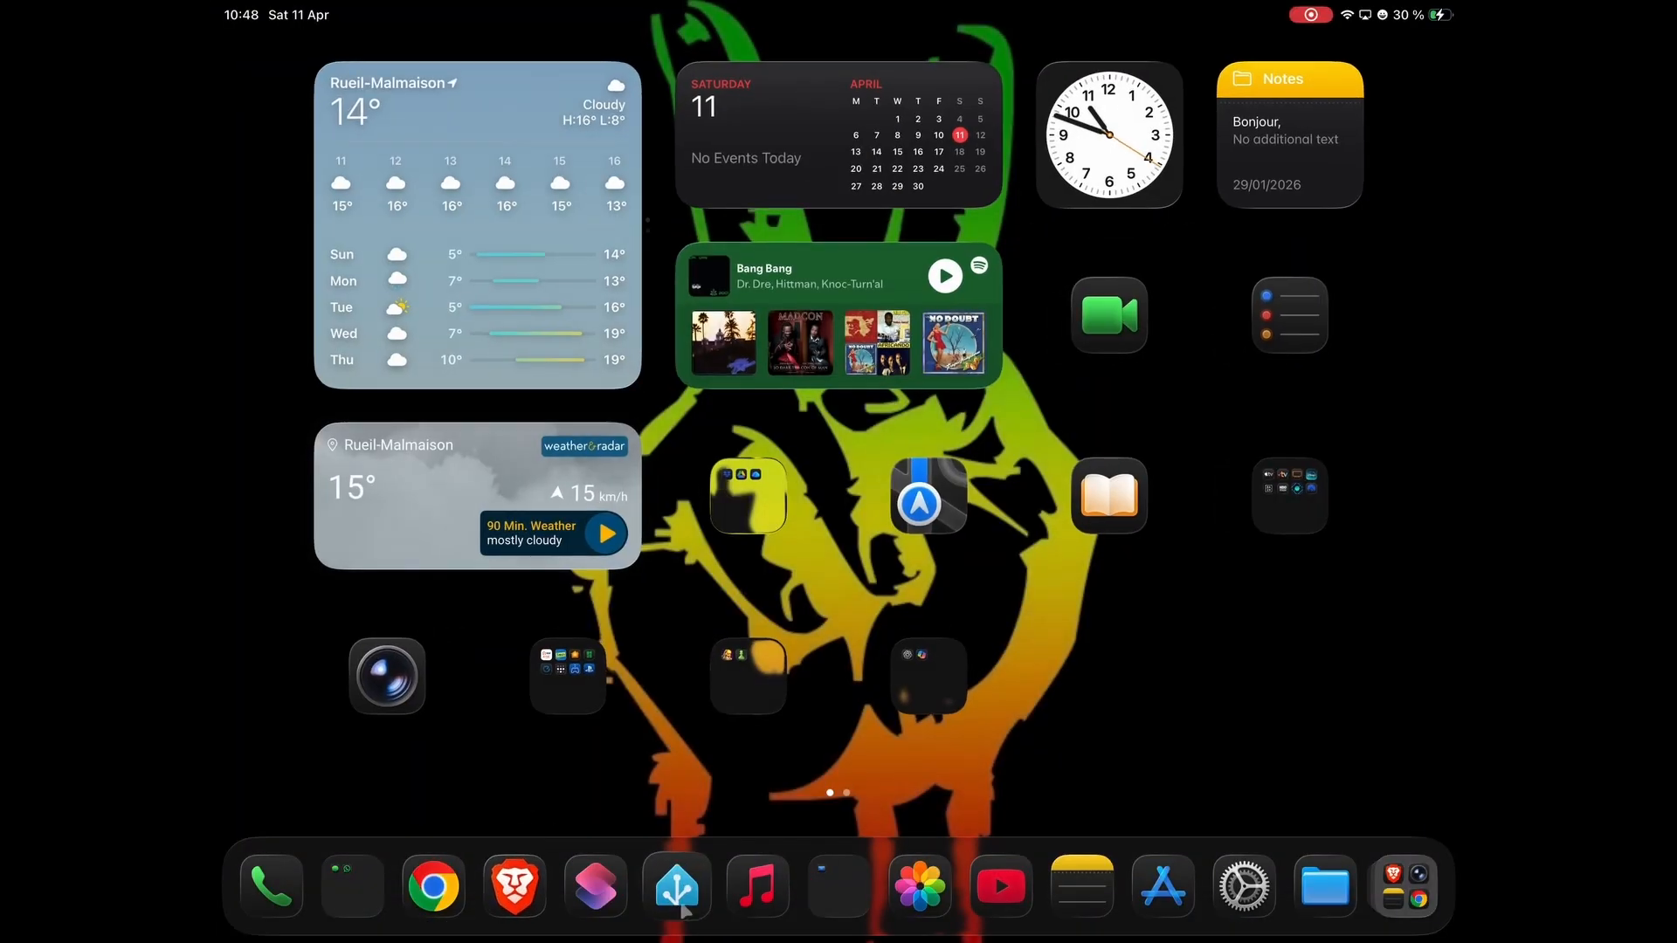
pyautogui.click(682, 911)
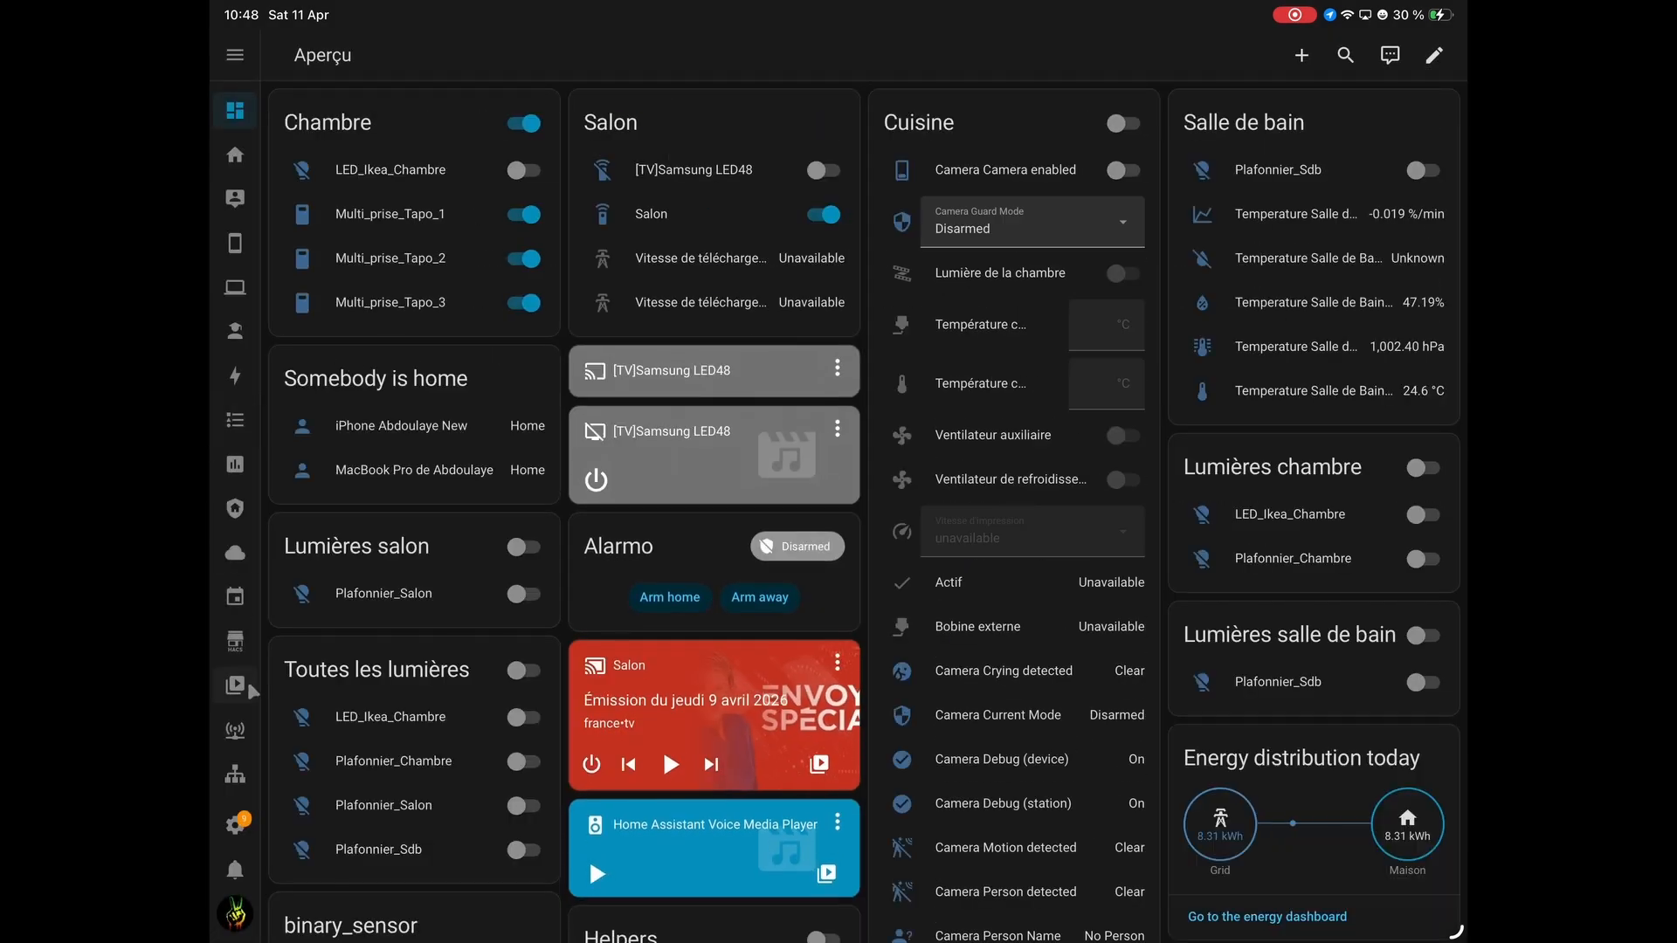
pyautogui.click(235, 824)
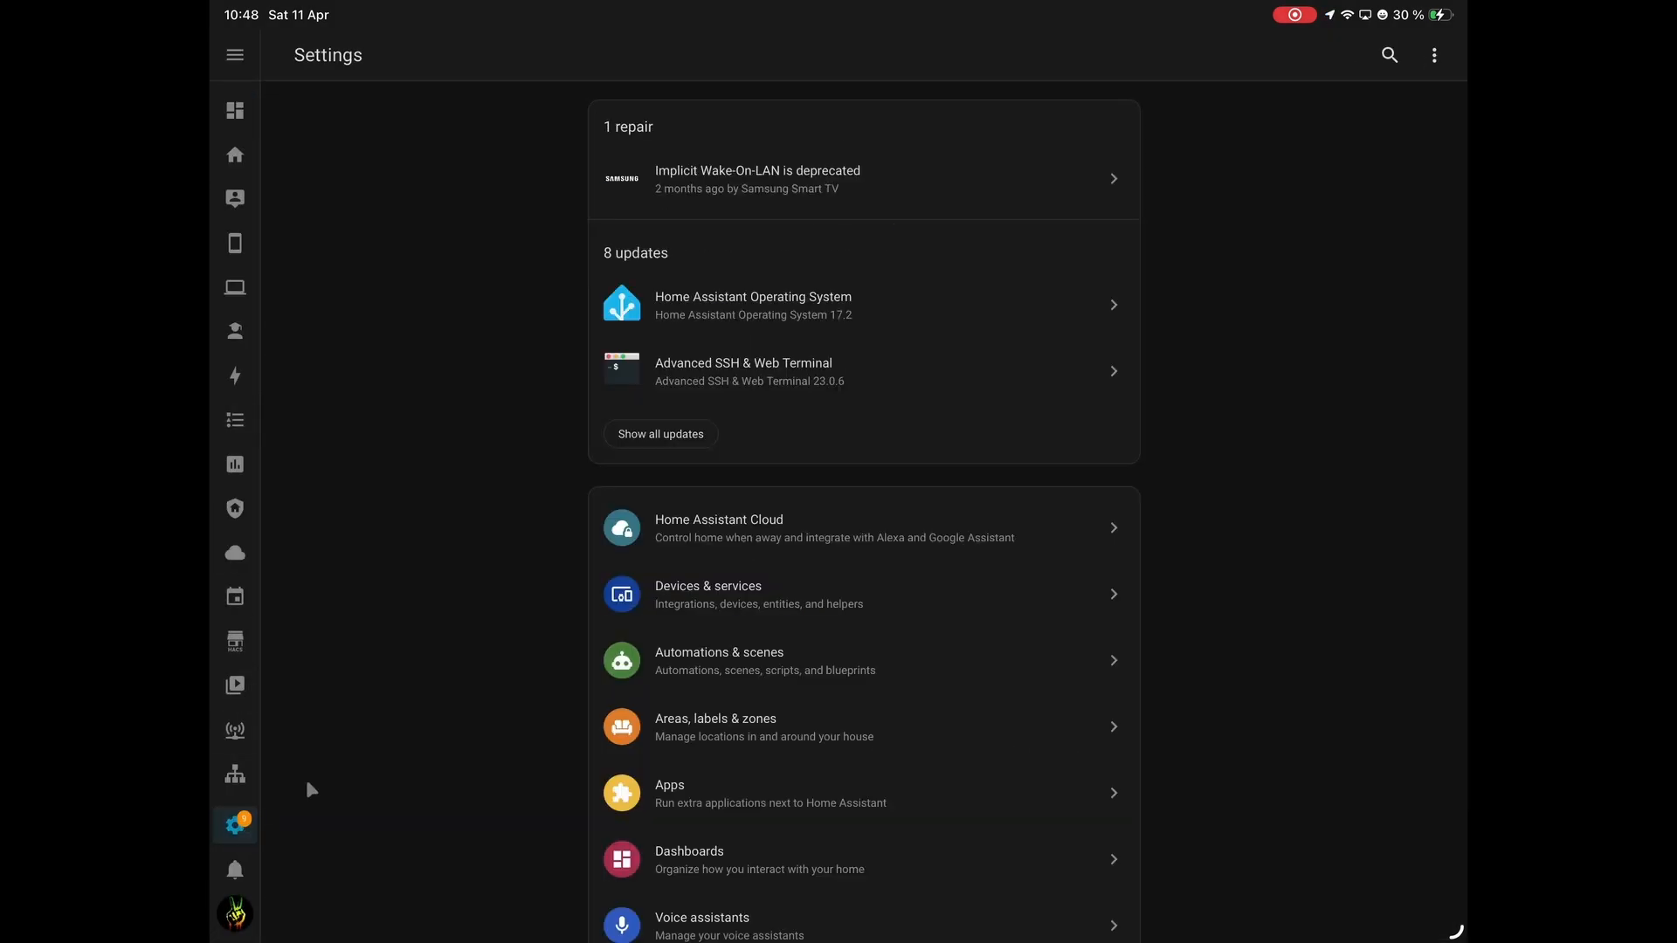
pyautogui.click(758, 604)
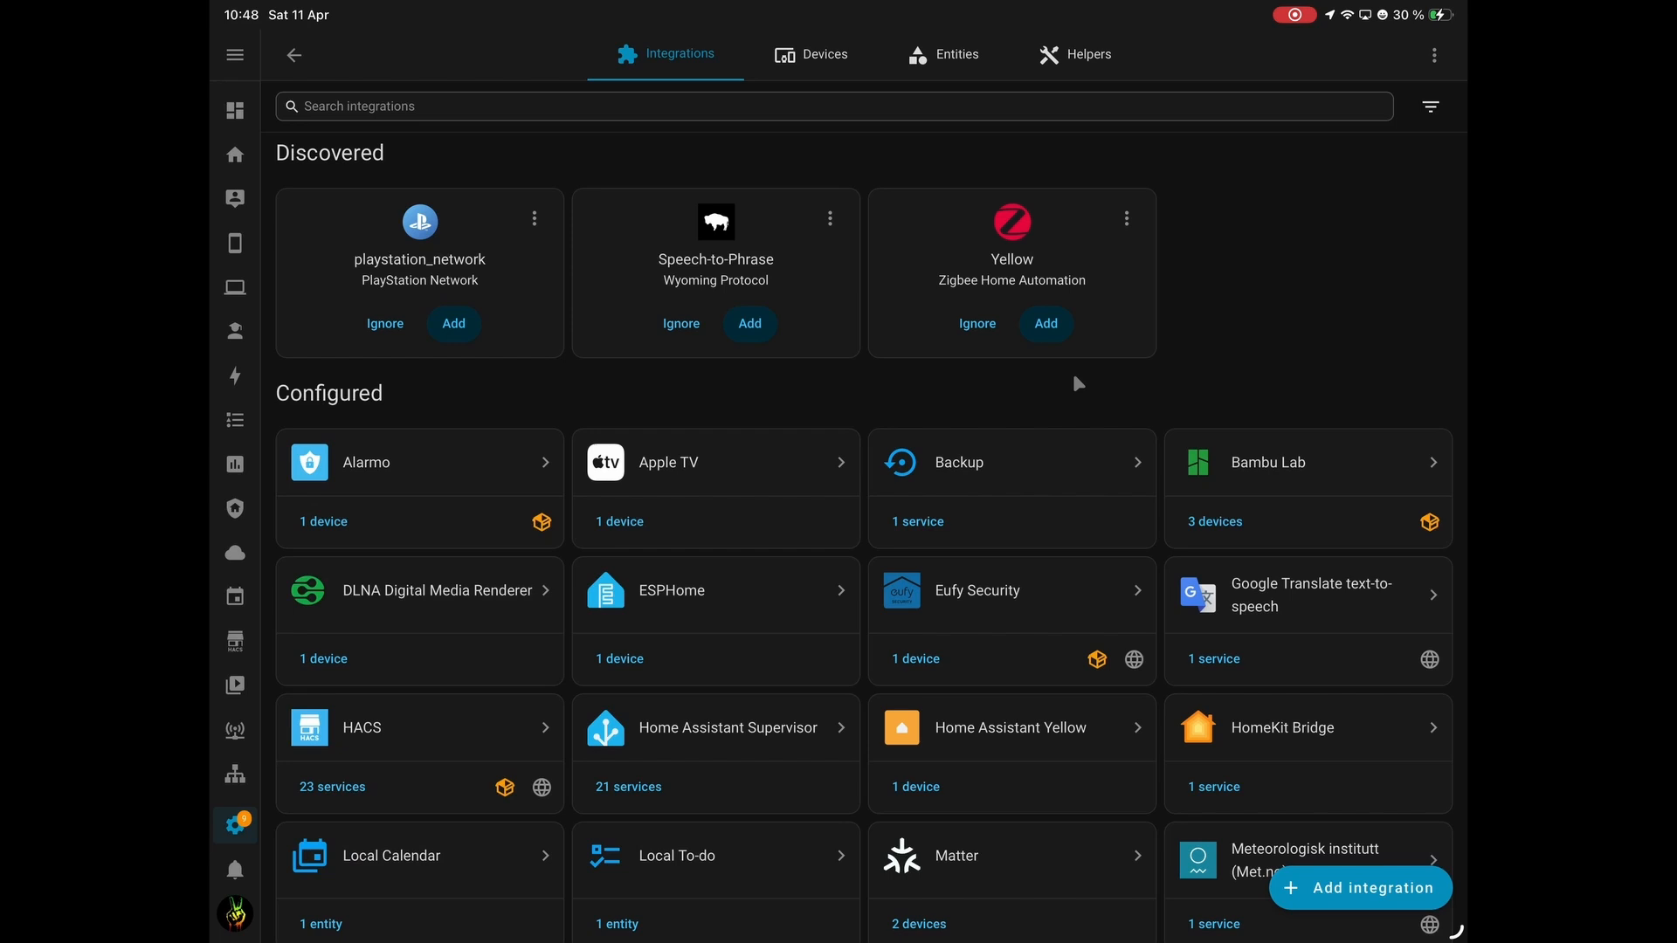
pyautogui.click(1063, 68)
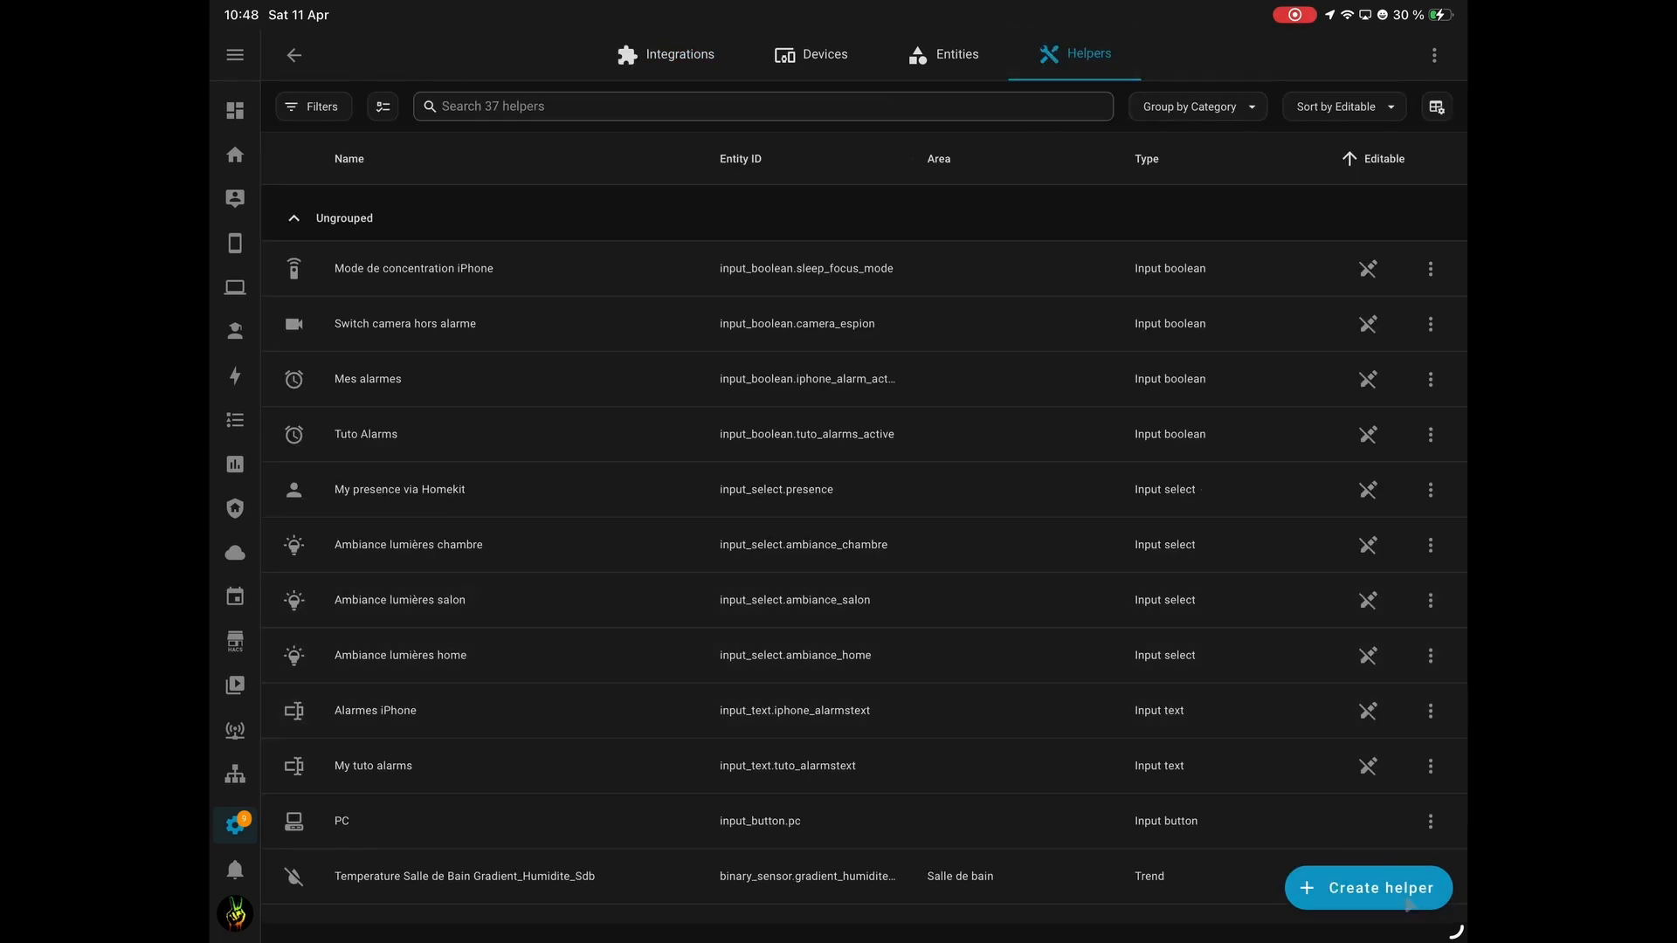
# Start a Derivative sensor helper named Humidity_deriv_Tuto with the Salle de bain Humidité sensor as its input.
pyautogui.click(1408, 904)
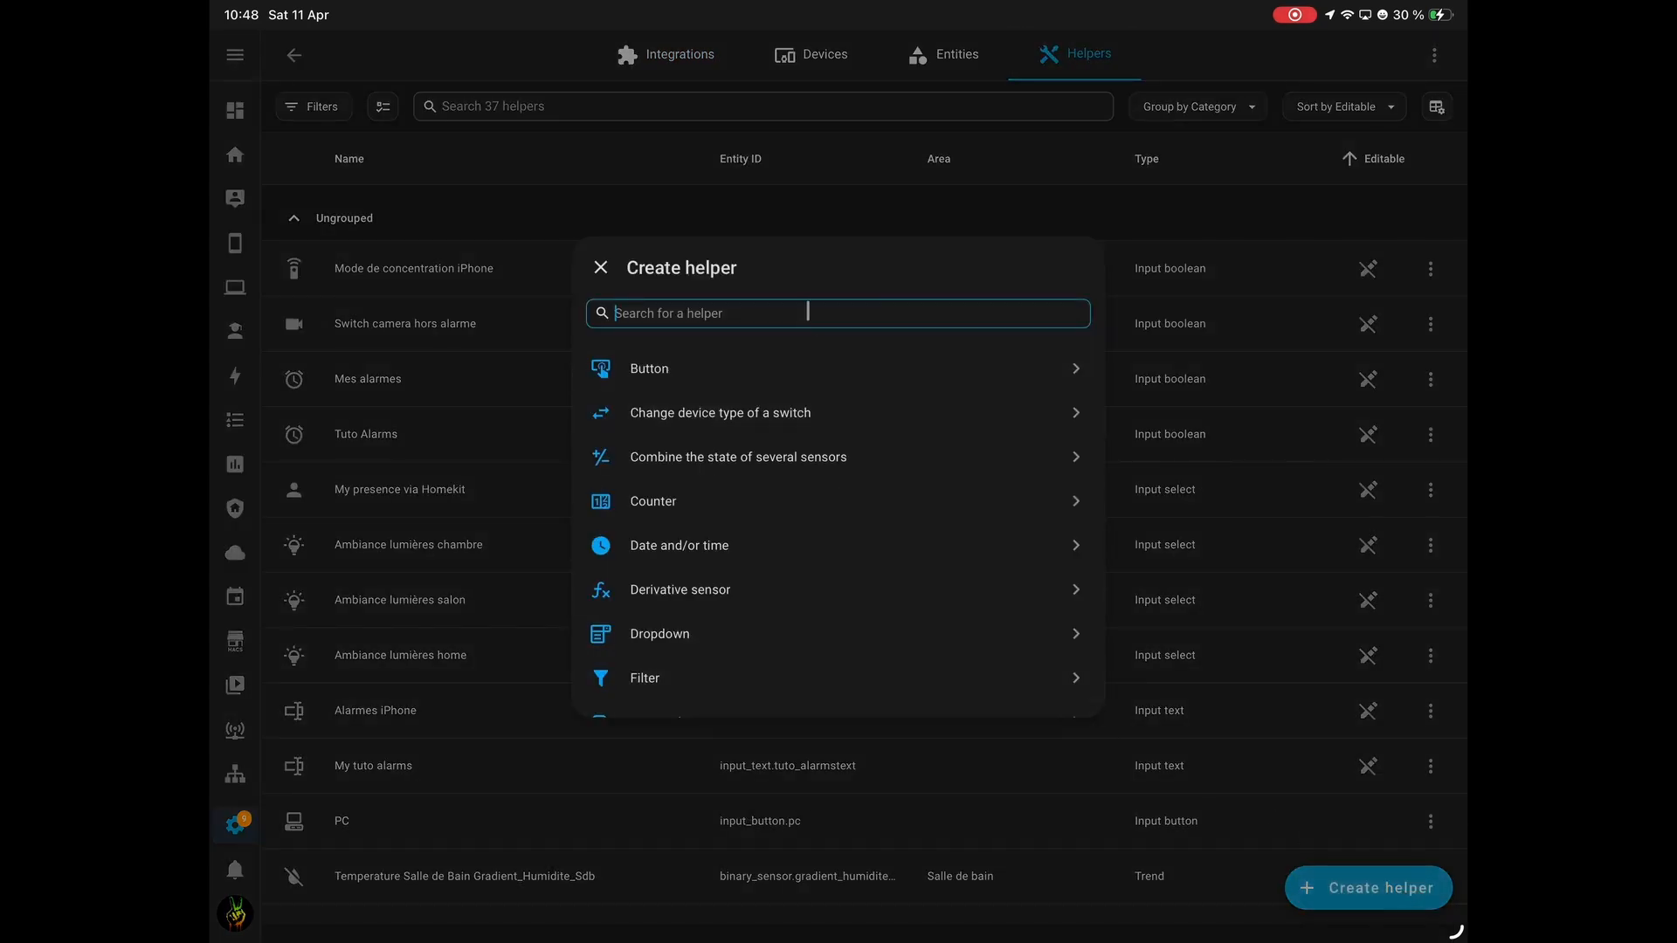
pyautogui.write('Der')
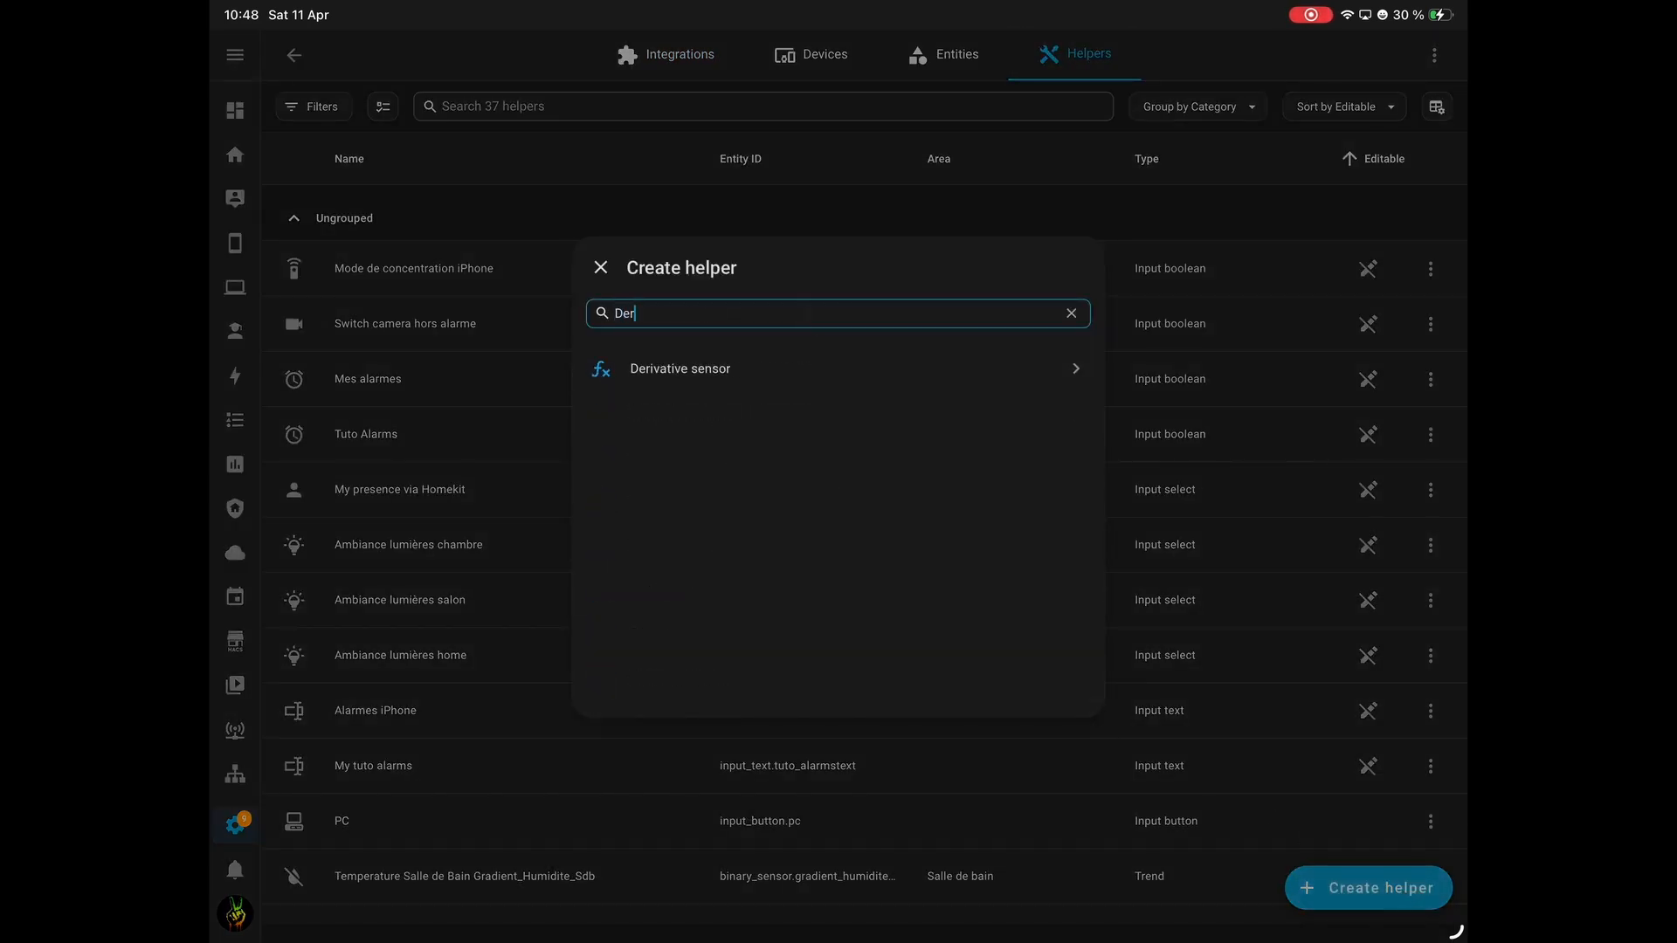
pyautogui.click(734, 393)
pyautogui.write('H')
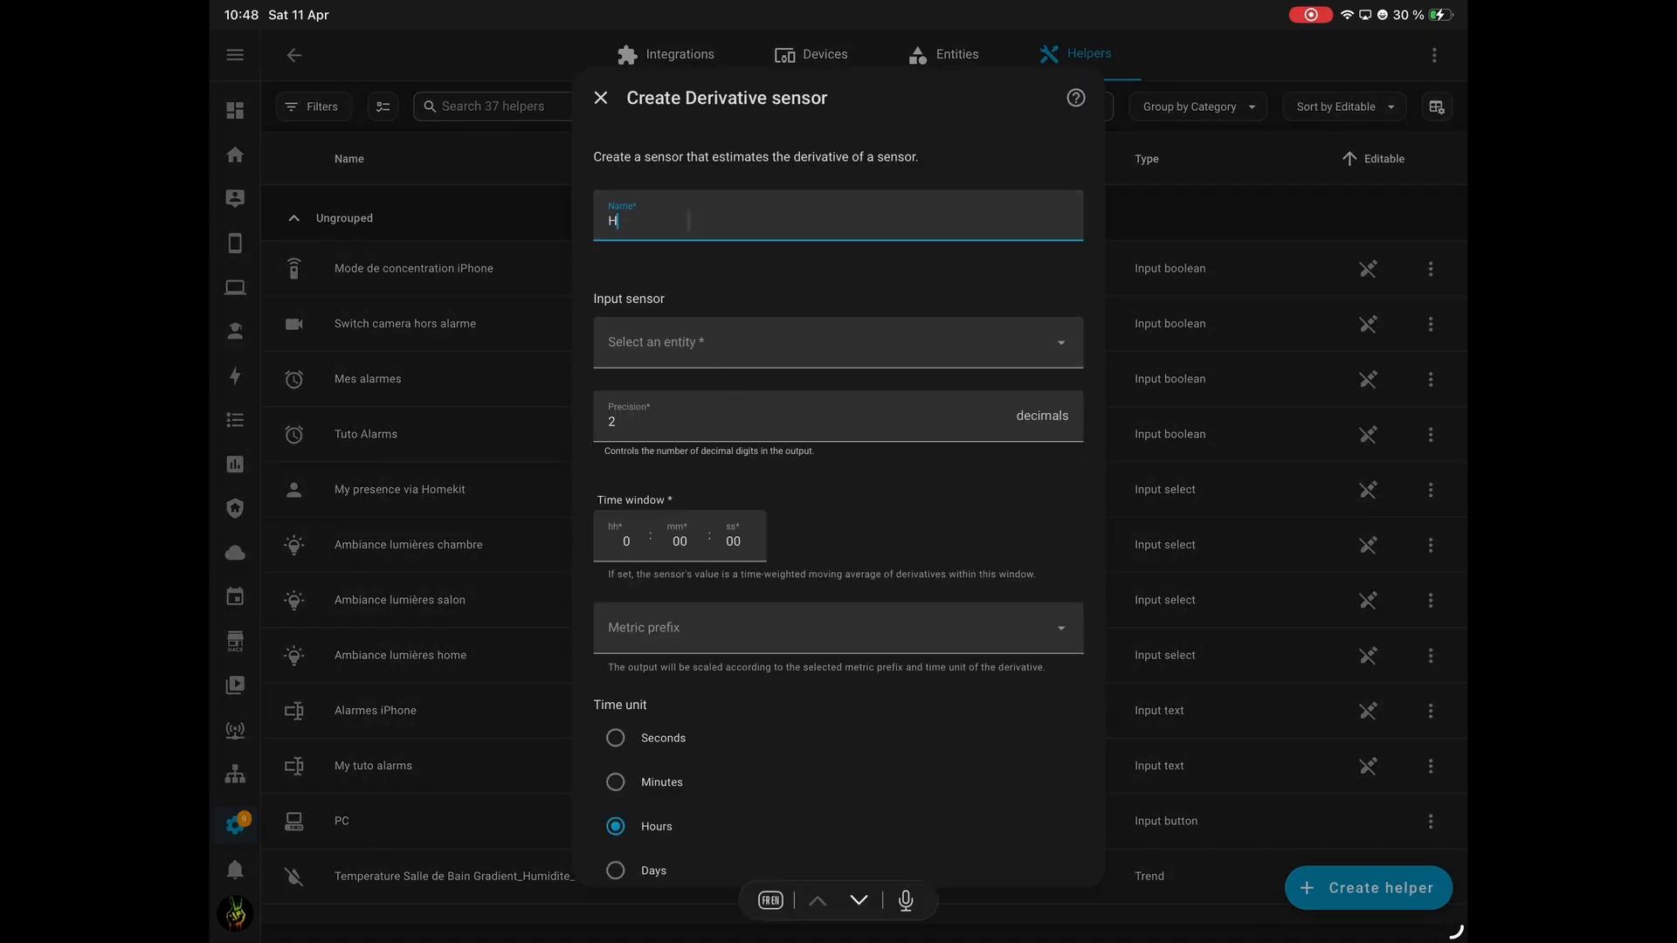
pyautogui.write('umidity_deriv_Tuto')
pyautogui.click(685, 341)
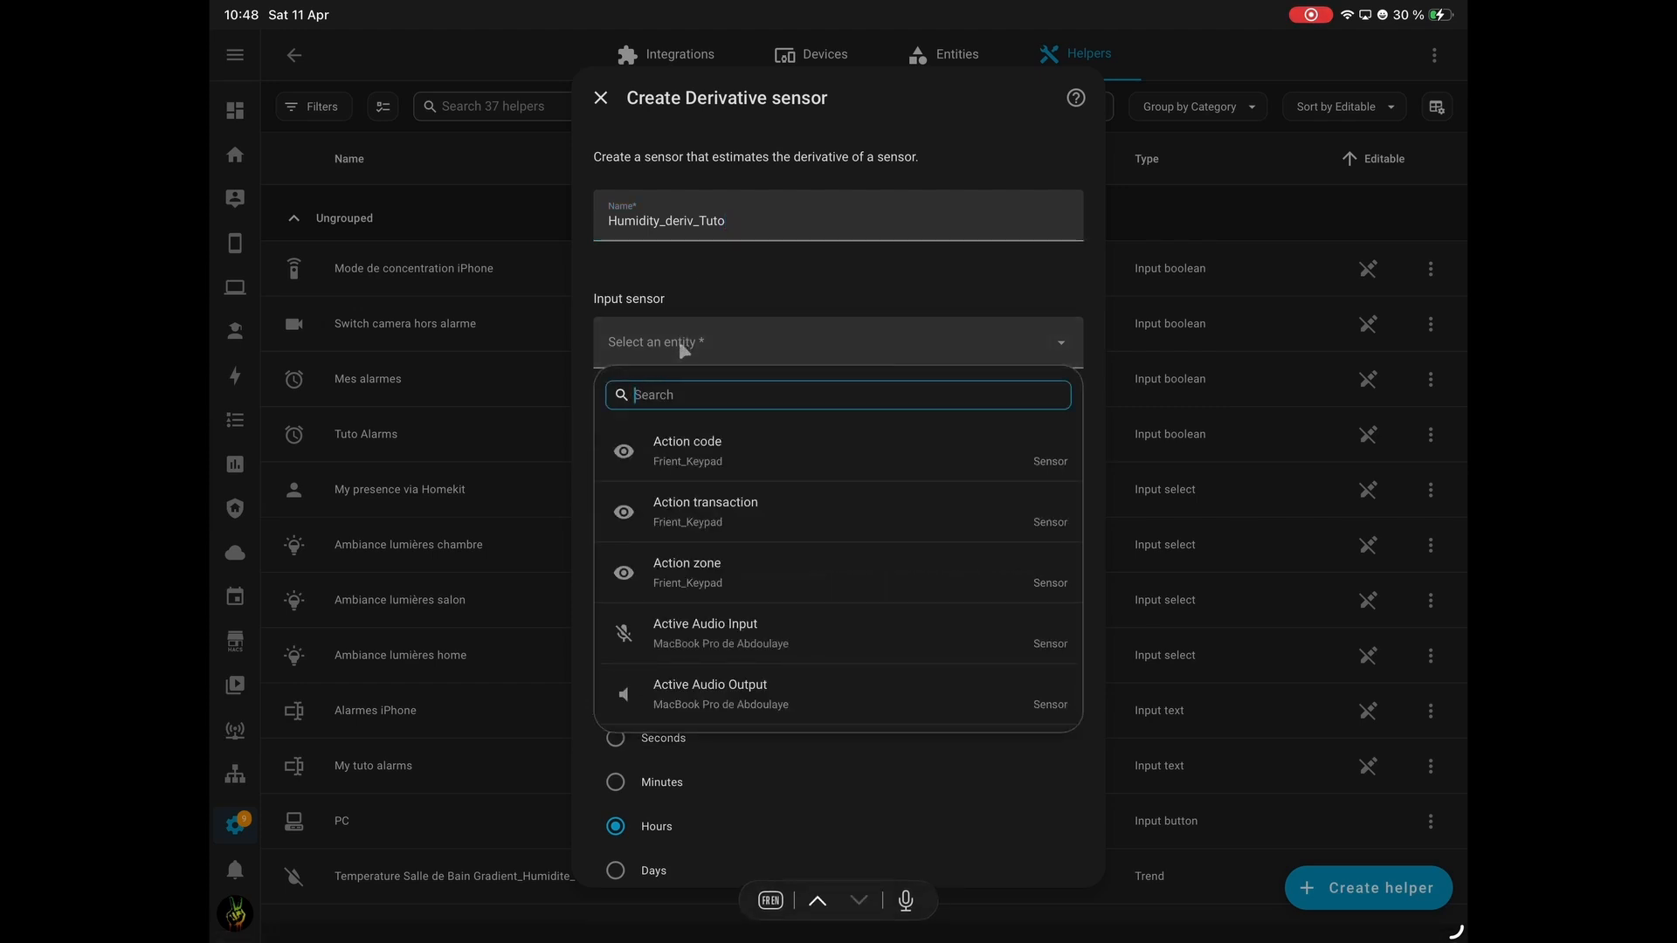
pyautogui.write('Humid')
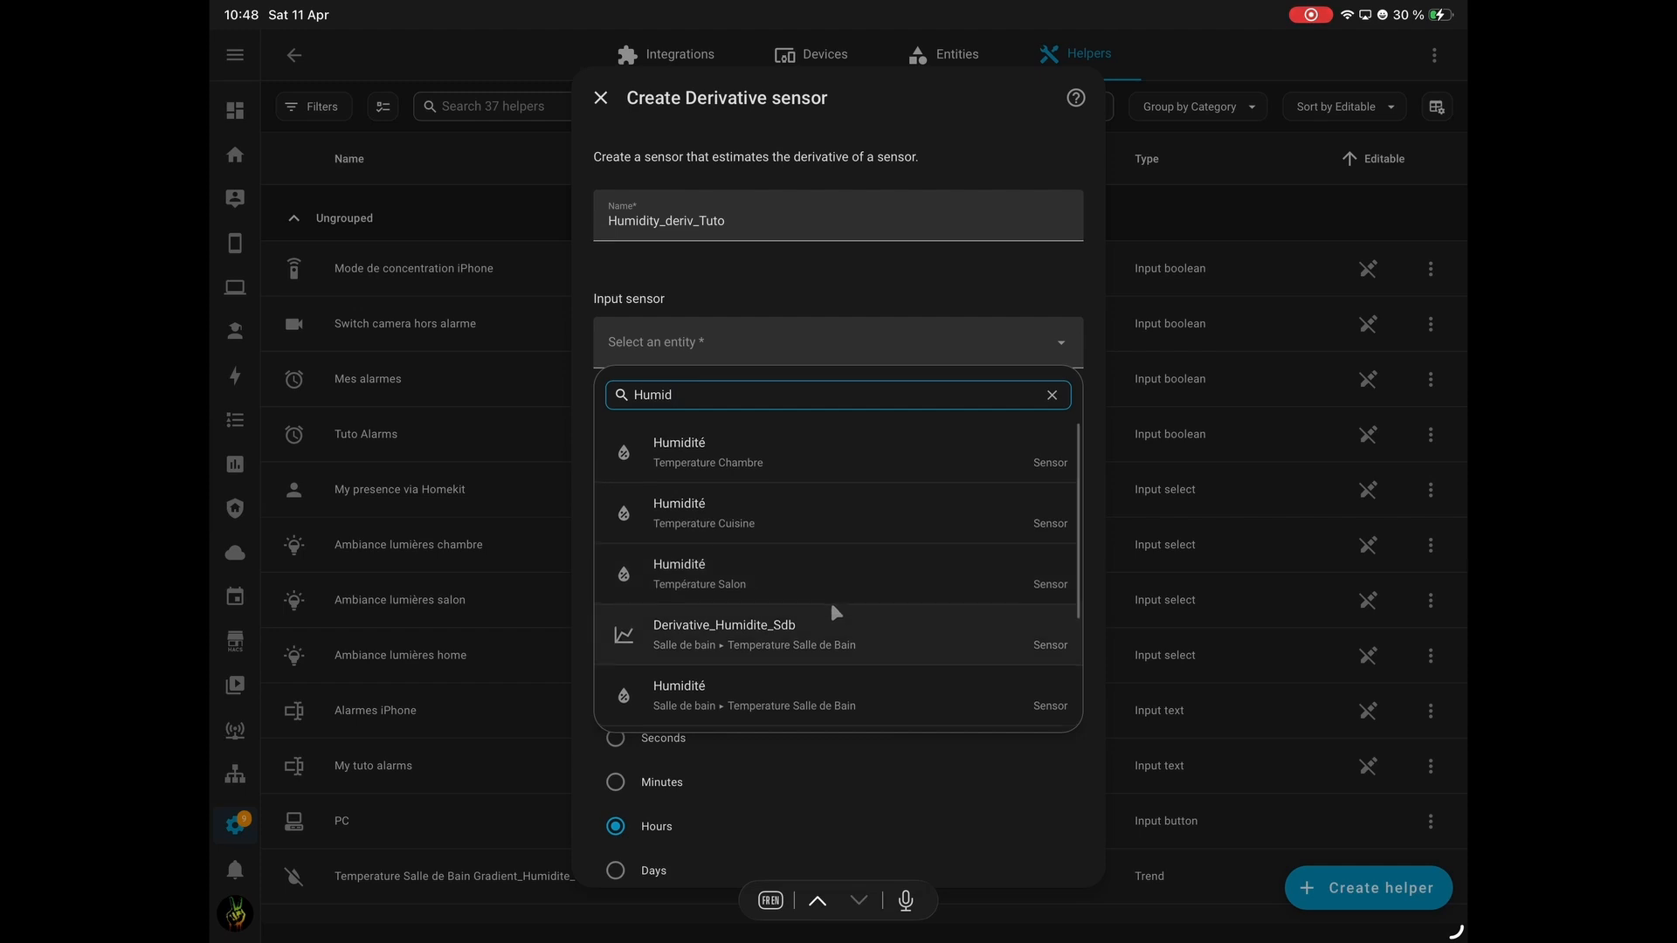
pyautogui.click(797, 714)
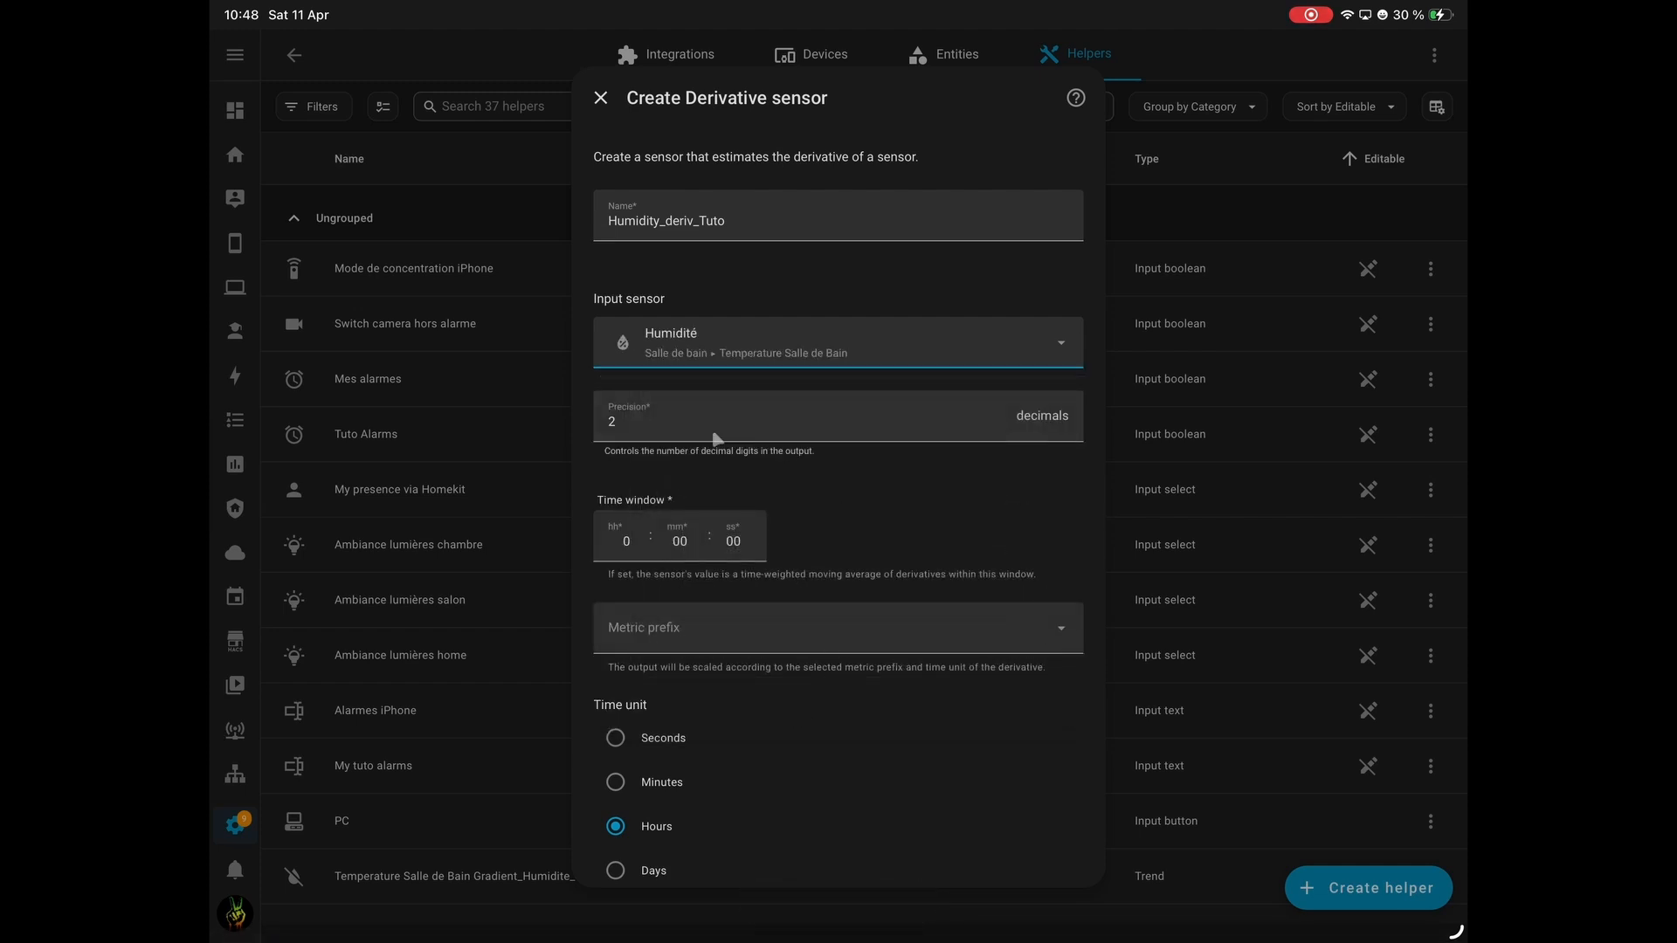
# Set the derivative sensor's precision to 3 decimals and its time unit to minutes, and finish creating the helper.
pyautogui.click(664, 426)
pyautogui.press('BackSpace')
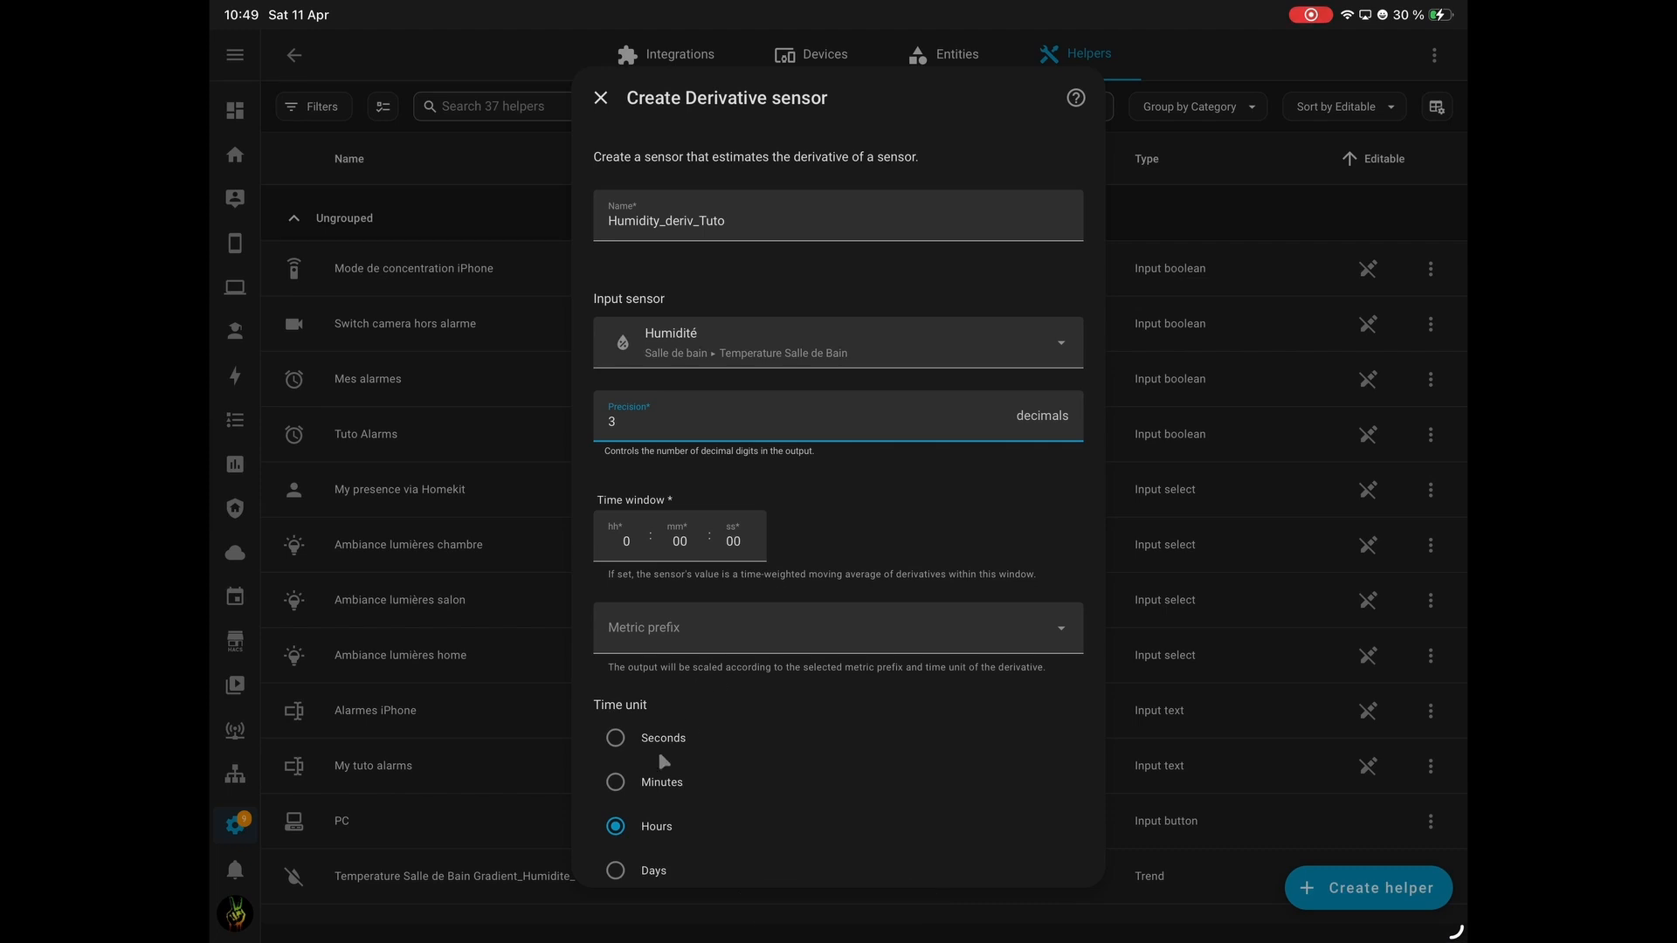
pyautogui.click(616, 785)
pyautogui.scroll(-3, 978, 716)
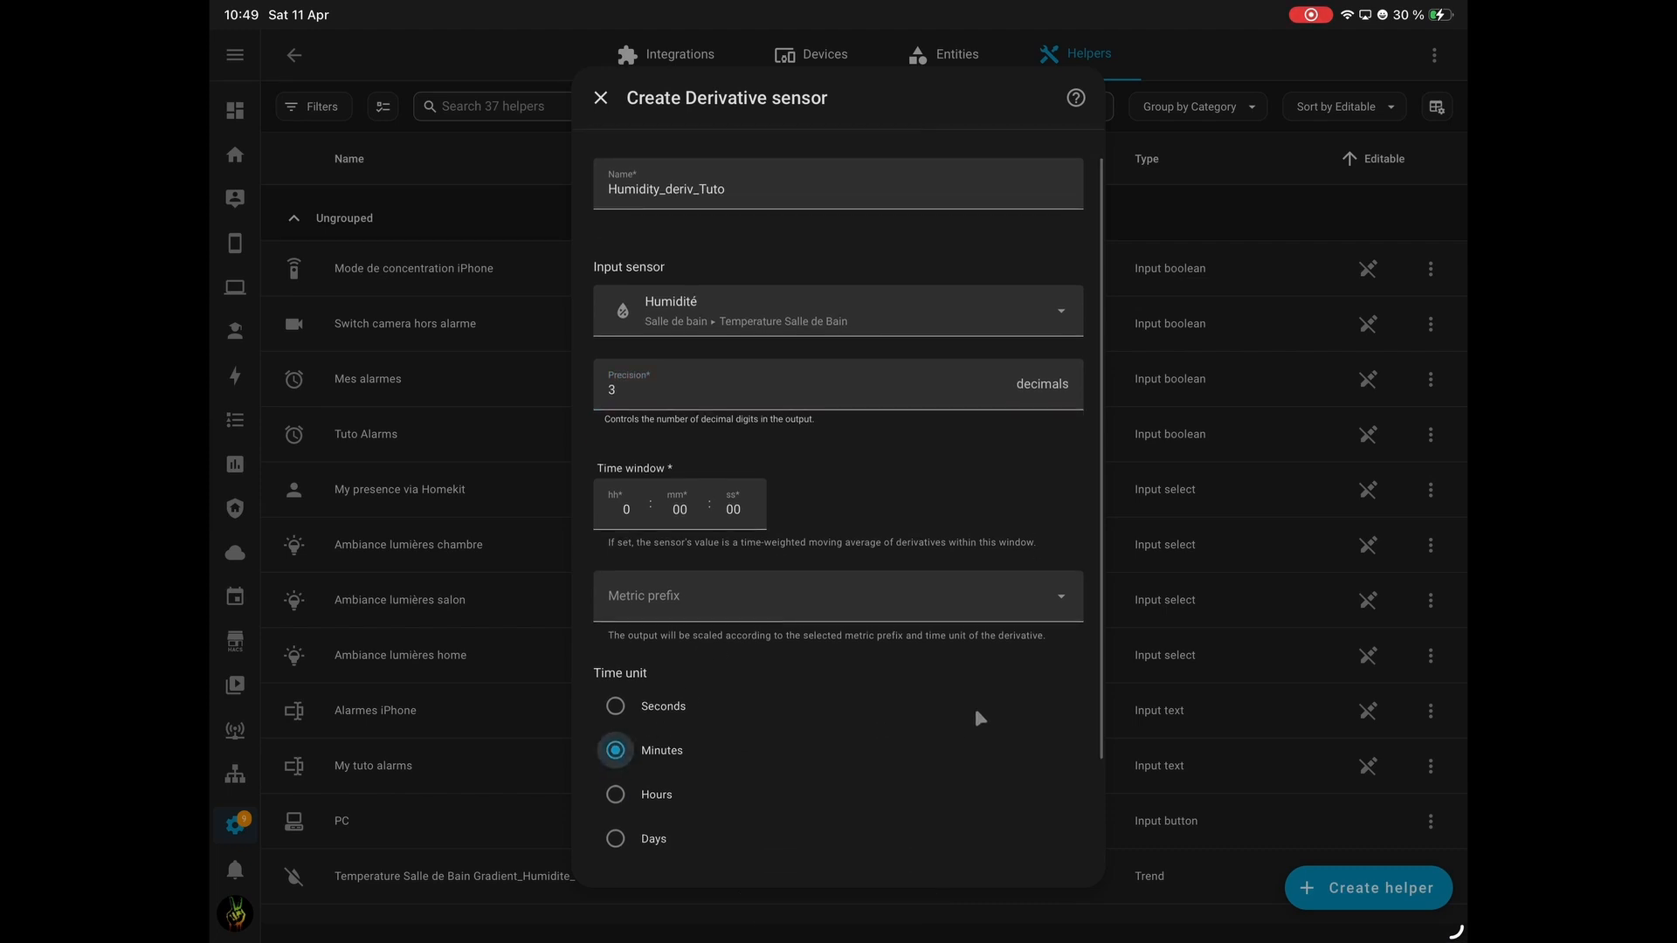
pyautogui.scroll(1, 978, 713)
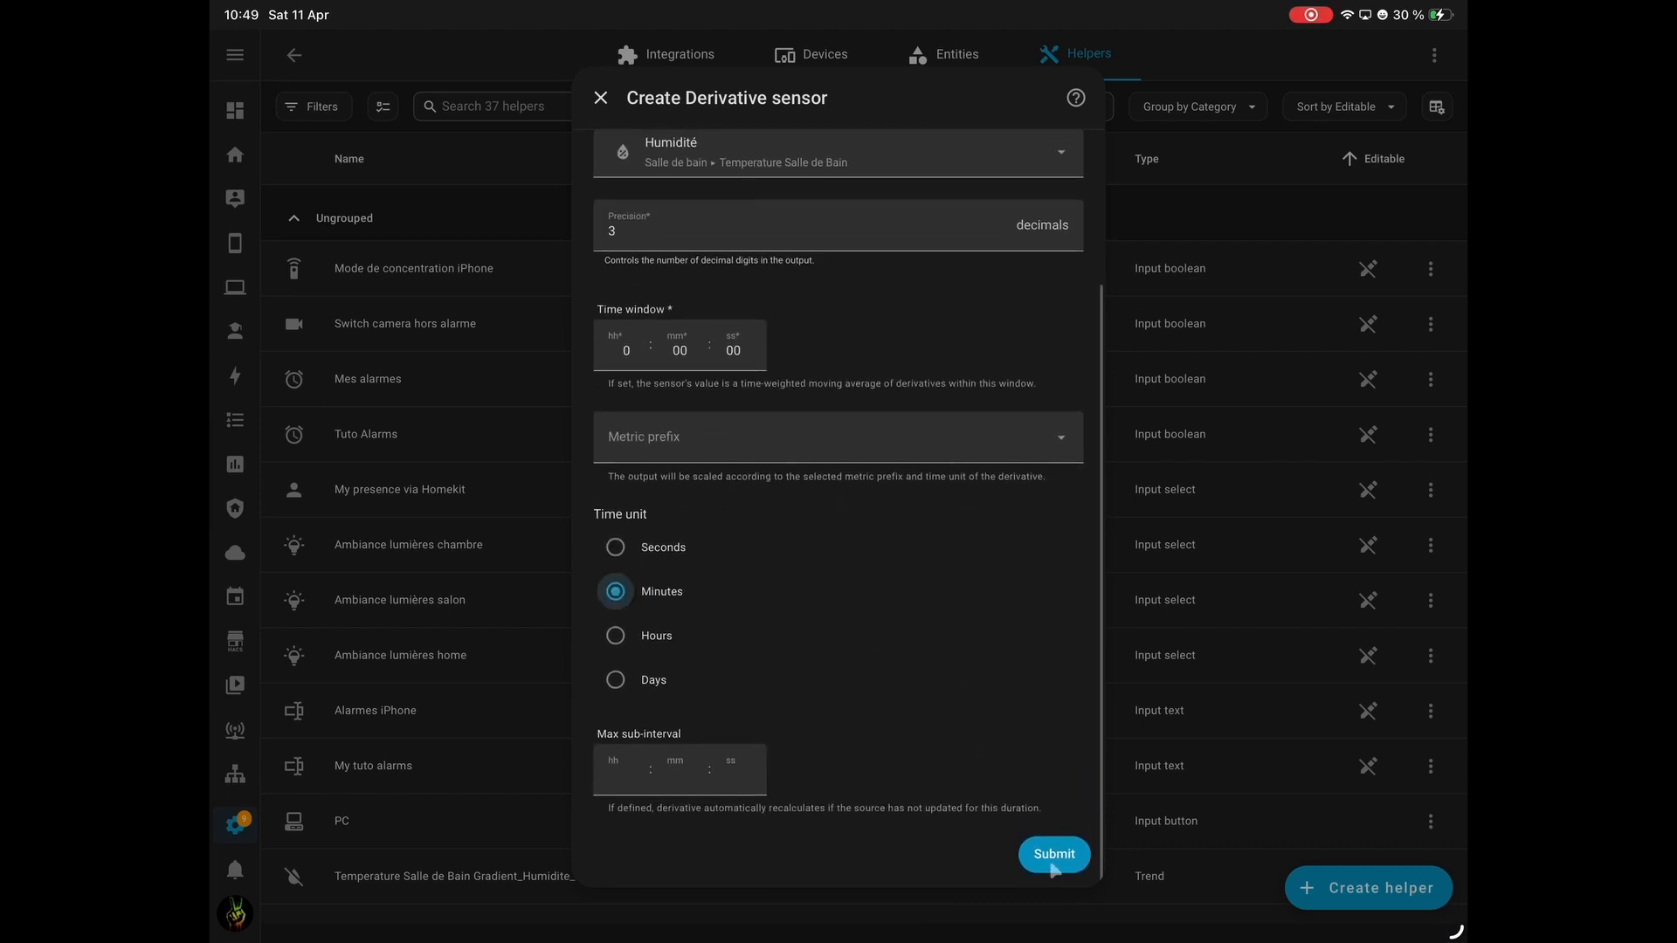
pyautogui.click(1054, 856)
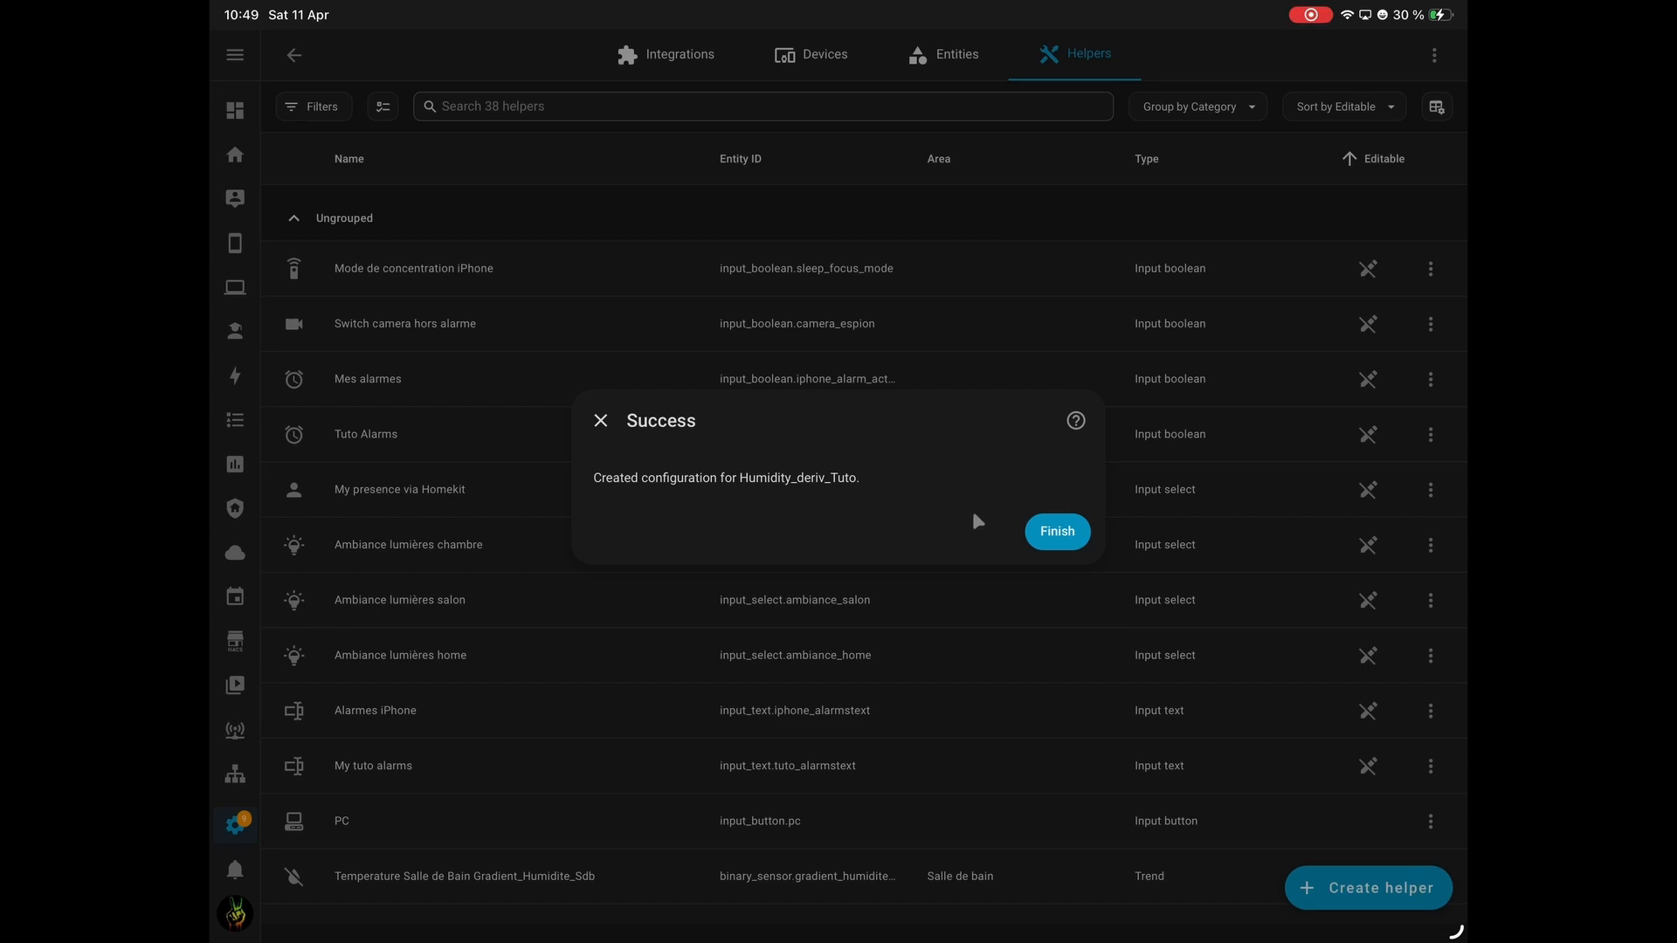
pyautogui.click(1049, 535)
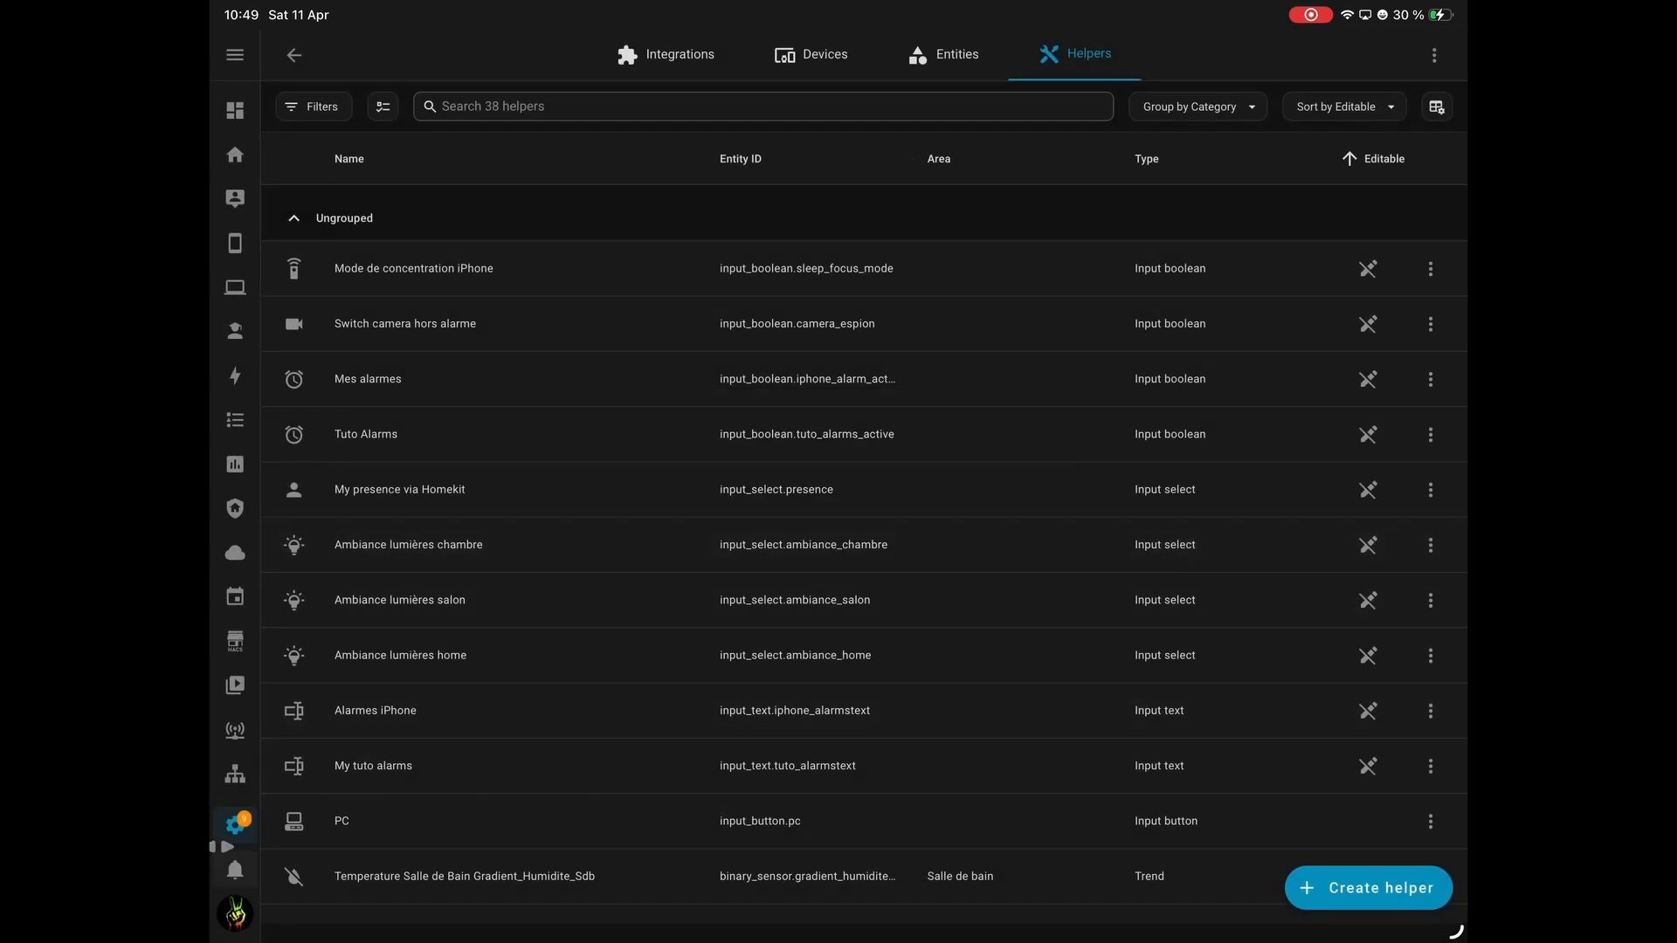
# Open Node-RED and deploy a new empty flow, clearing the debug messages.
pyautogui.click(233, 779)
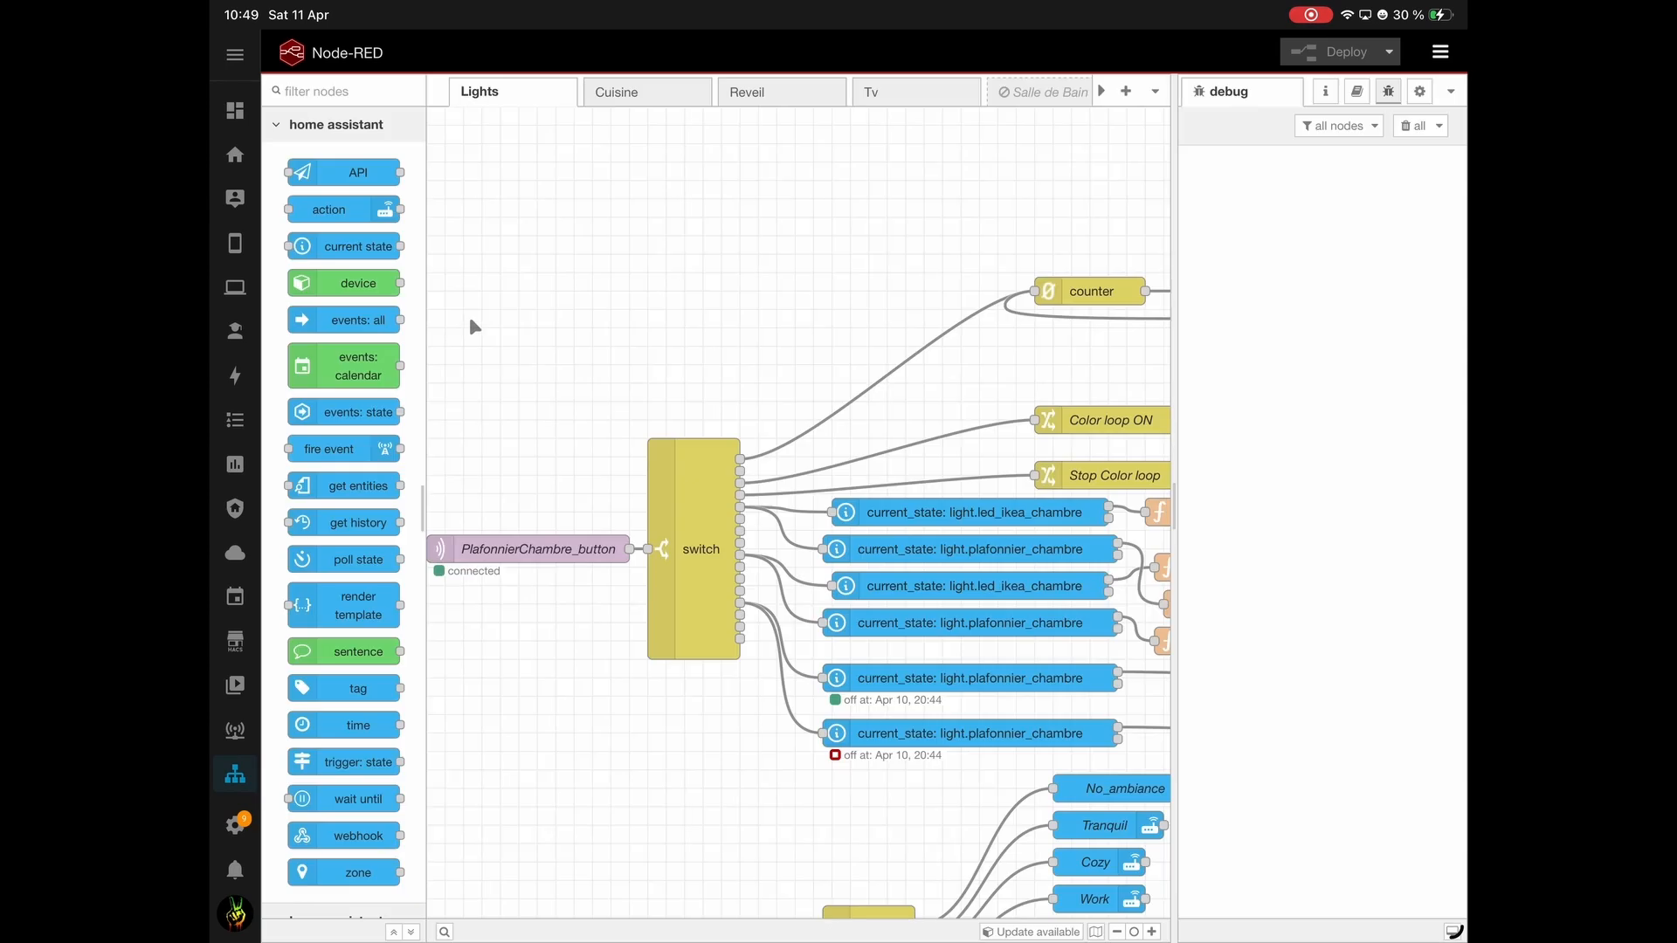
pyautogui.click(1126, 90)
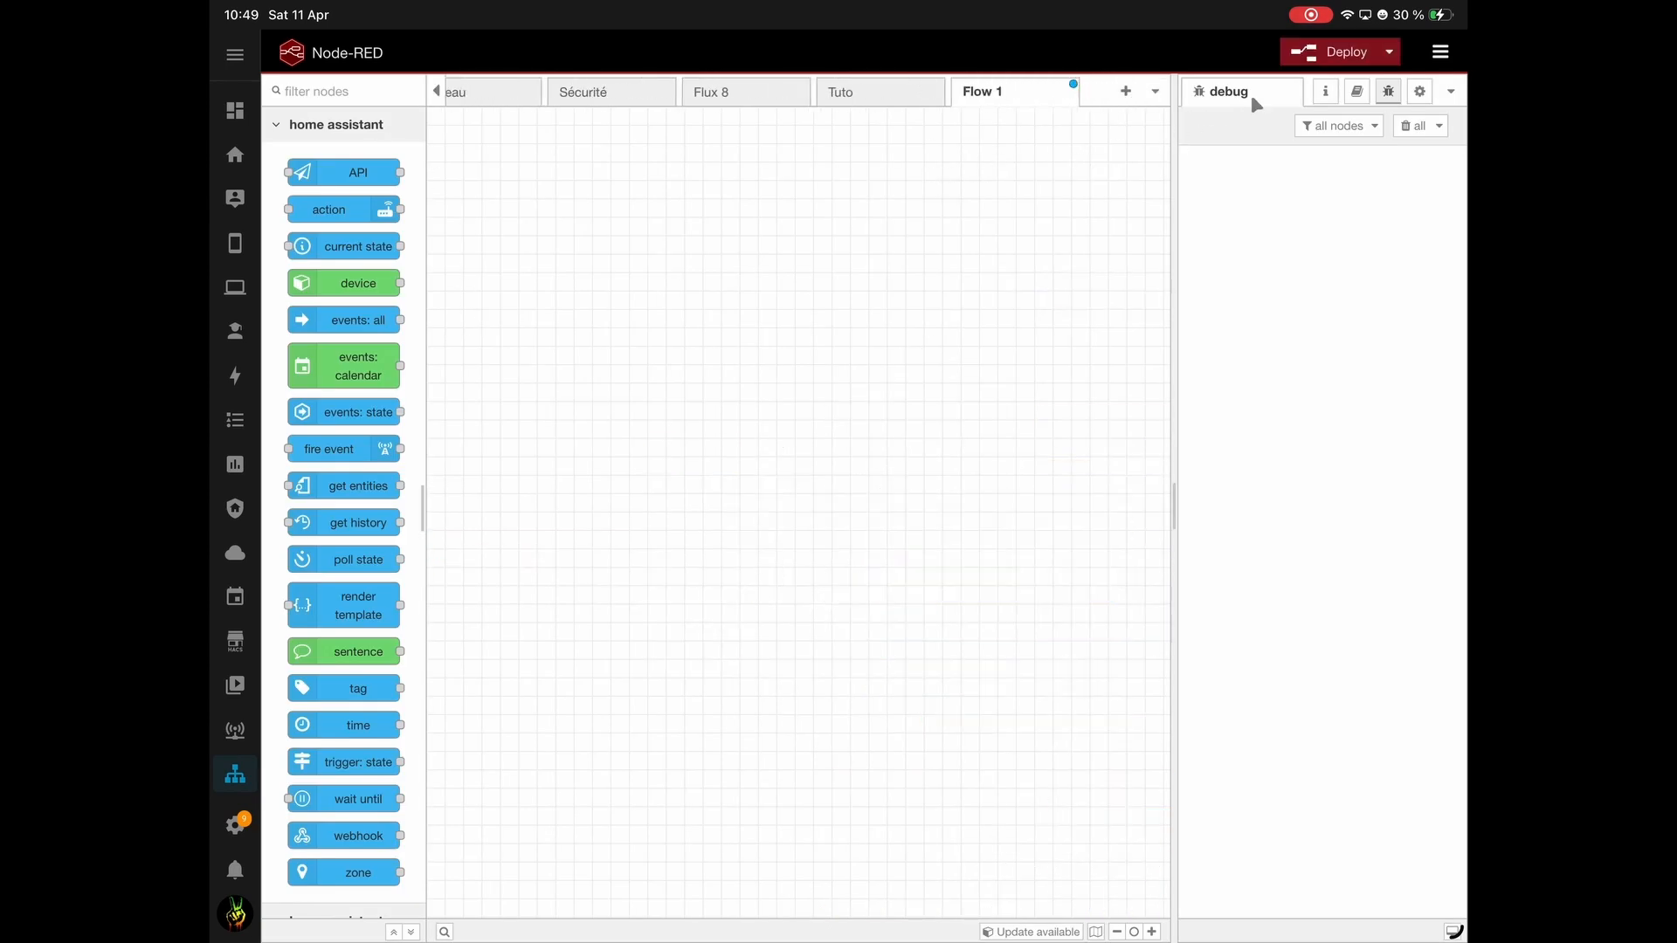
pyautogui.click(1332, 57)
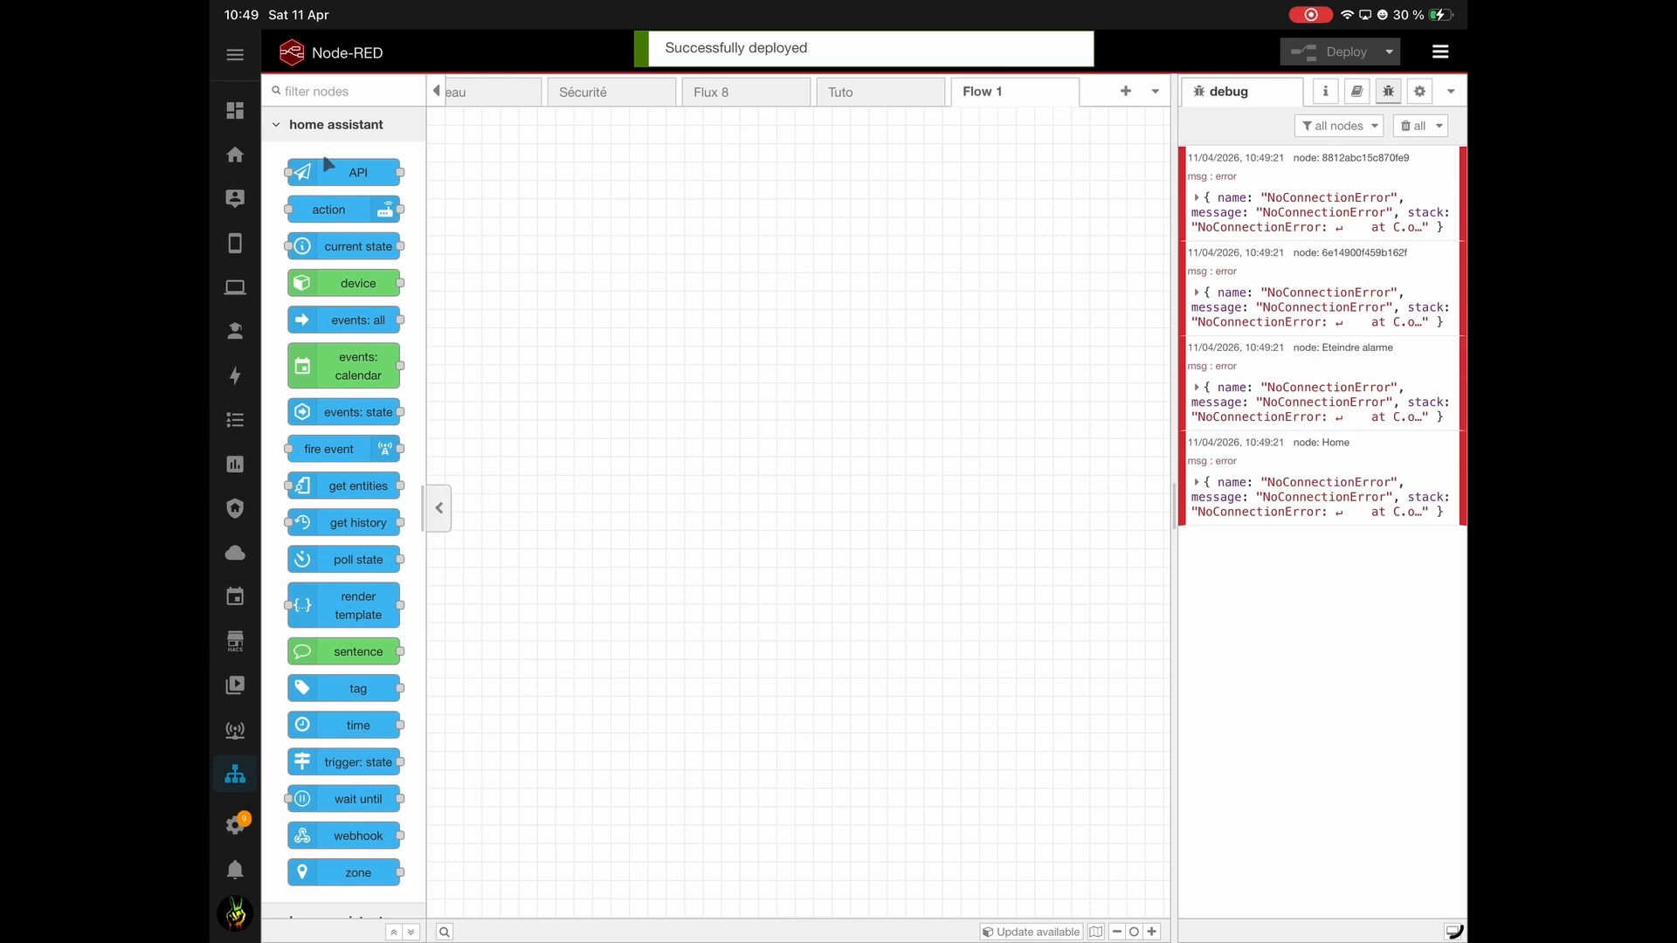
pyautogui.click(1412, 125)
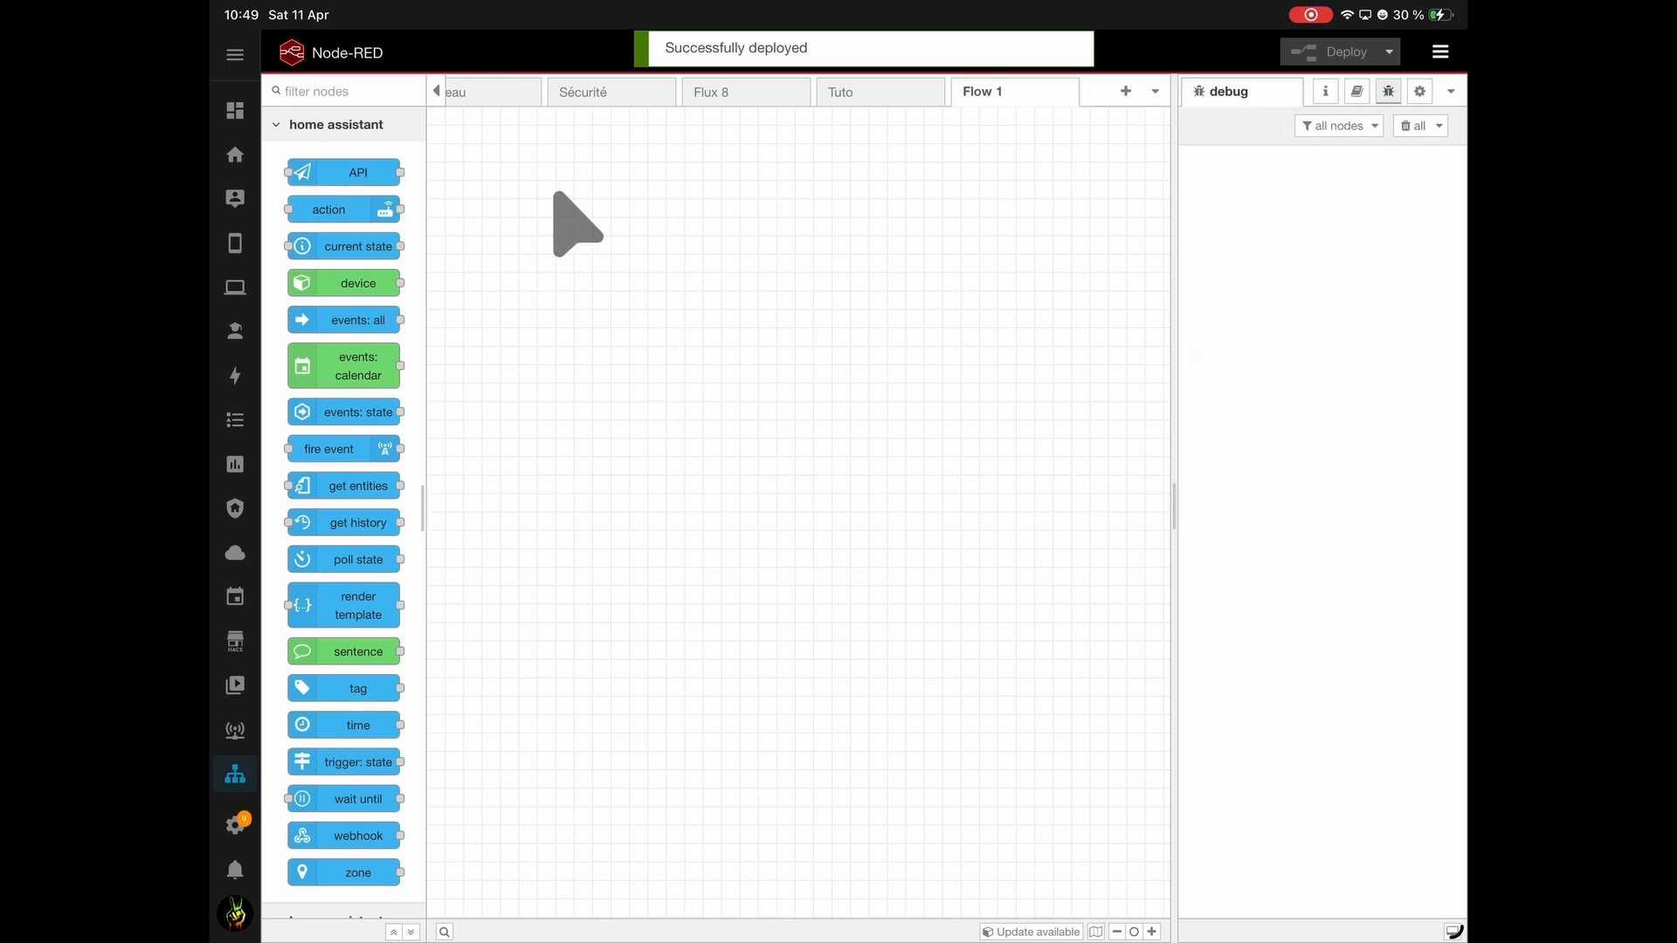
# Find the events: state node in the palette and place it near the upper edge of the new flow.
pyautogui.click(340, 91)
pyautogui.write('Evec')
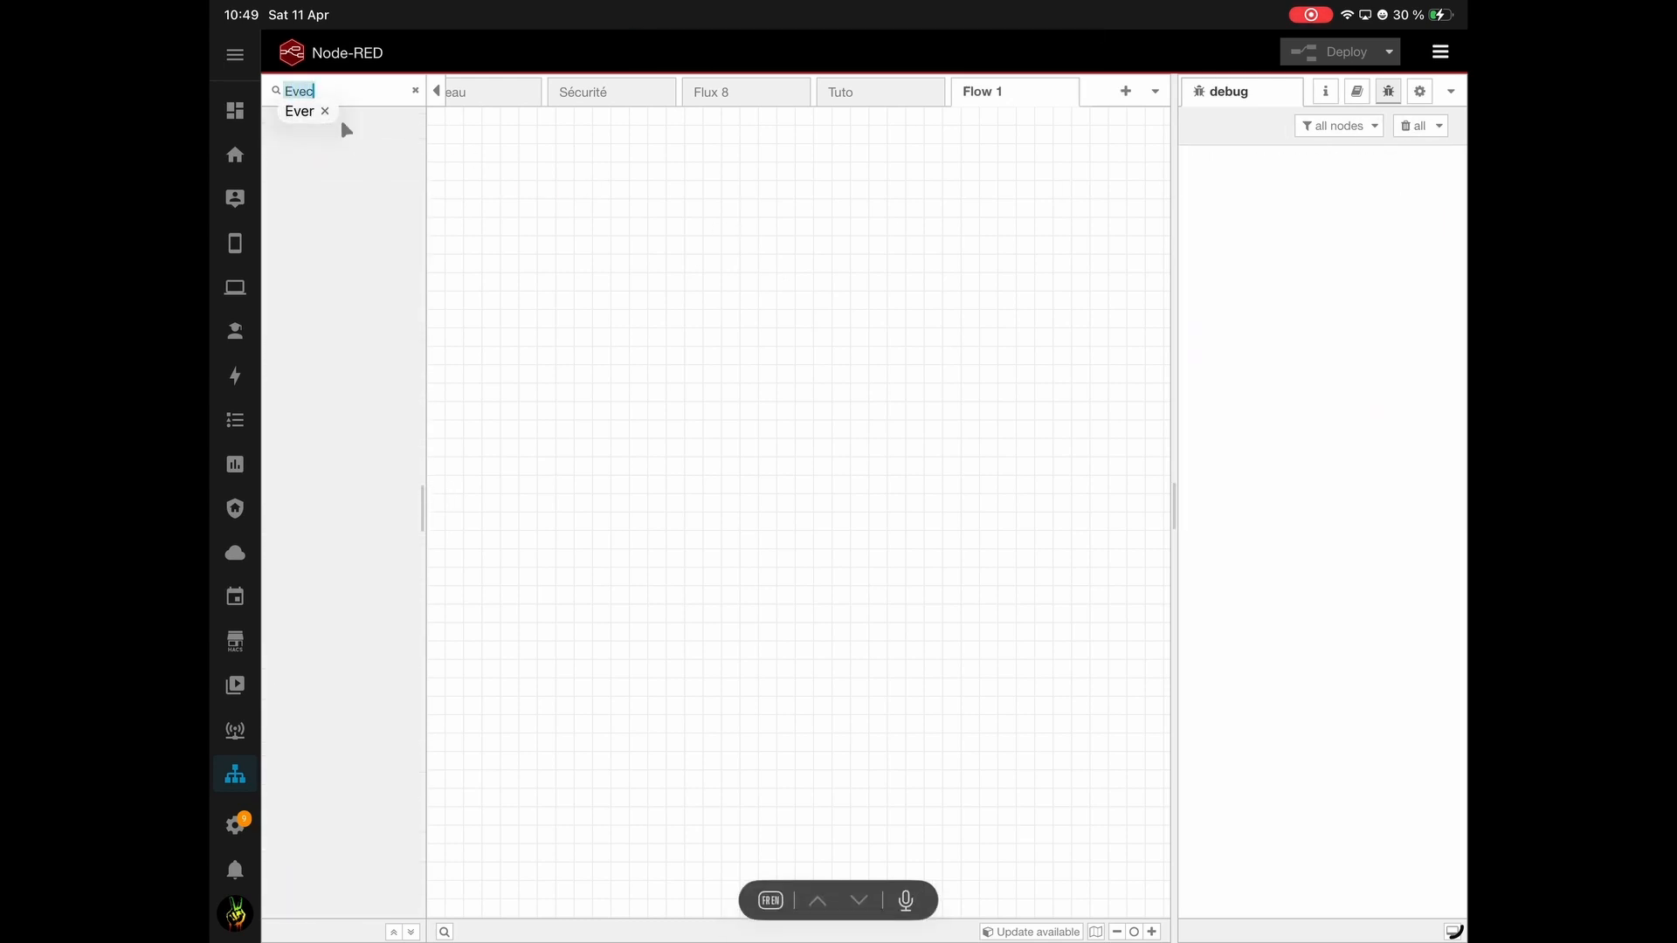
pyautogui.press('BackSpace')
pyautogui.moveTo(349, 260); pyautogui.dragTo(545, 248)
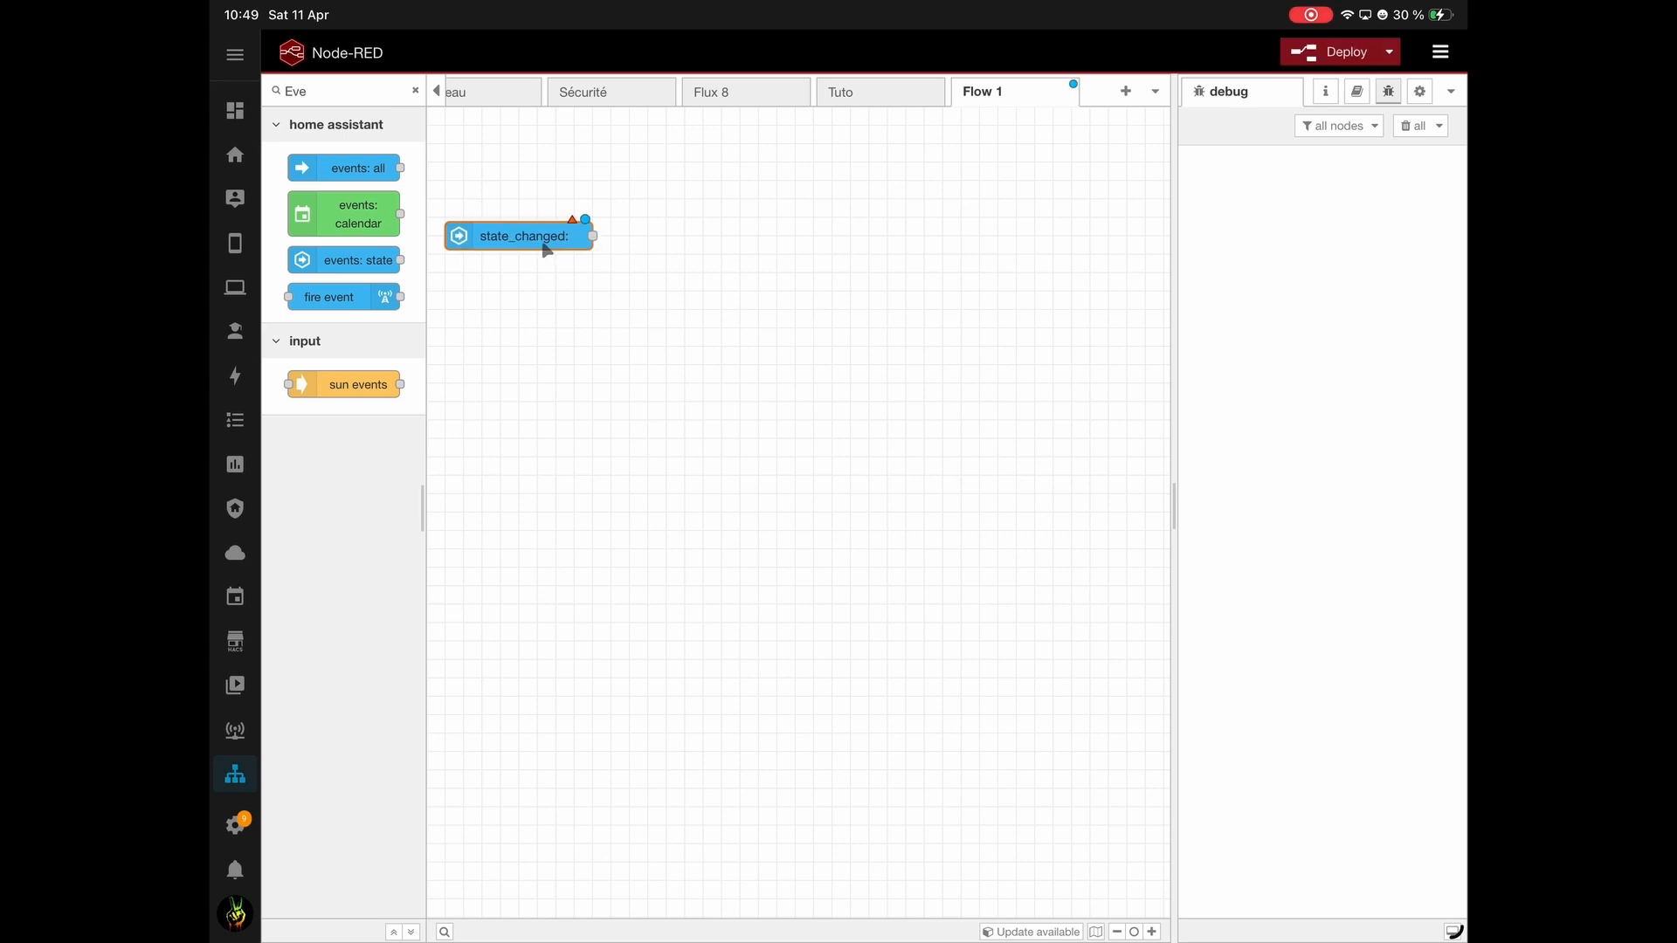
# Set the events: state node's entity to Temperature Salle de Bain Humidity_deriv_Tuto and adjust the node's place on the canvas.
pyautogui.doubleClick(545, 248)
pyautogui.click(798, 385)
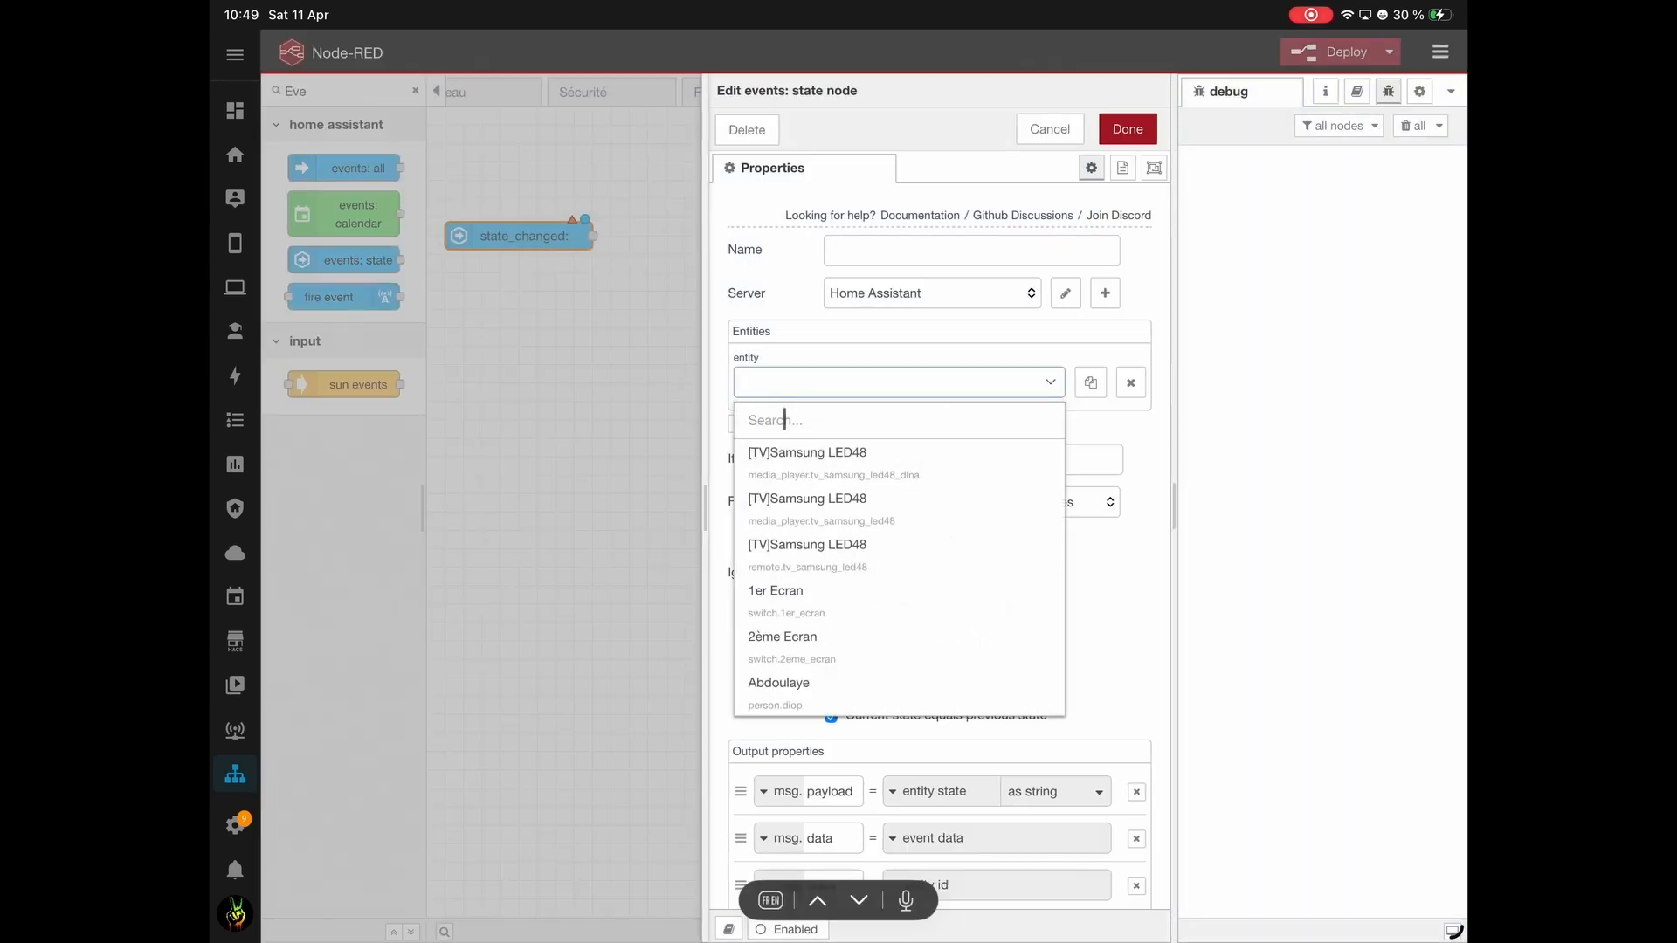
pyautogui.write('Humi')
pyautogui.scroll(-3, 891, 559)
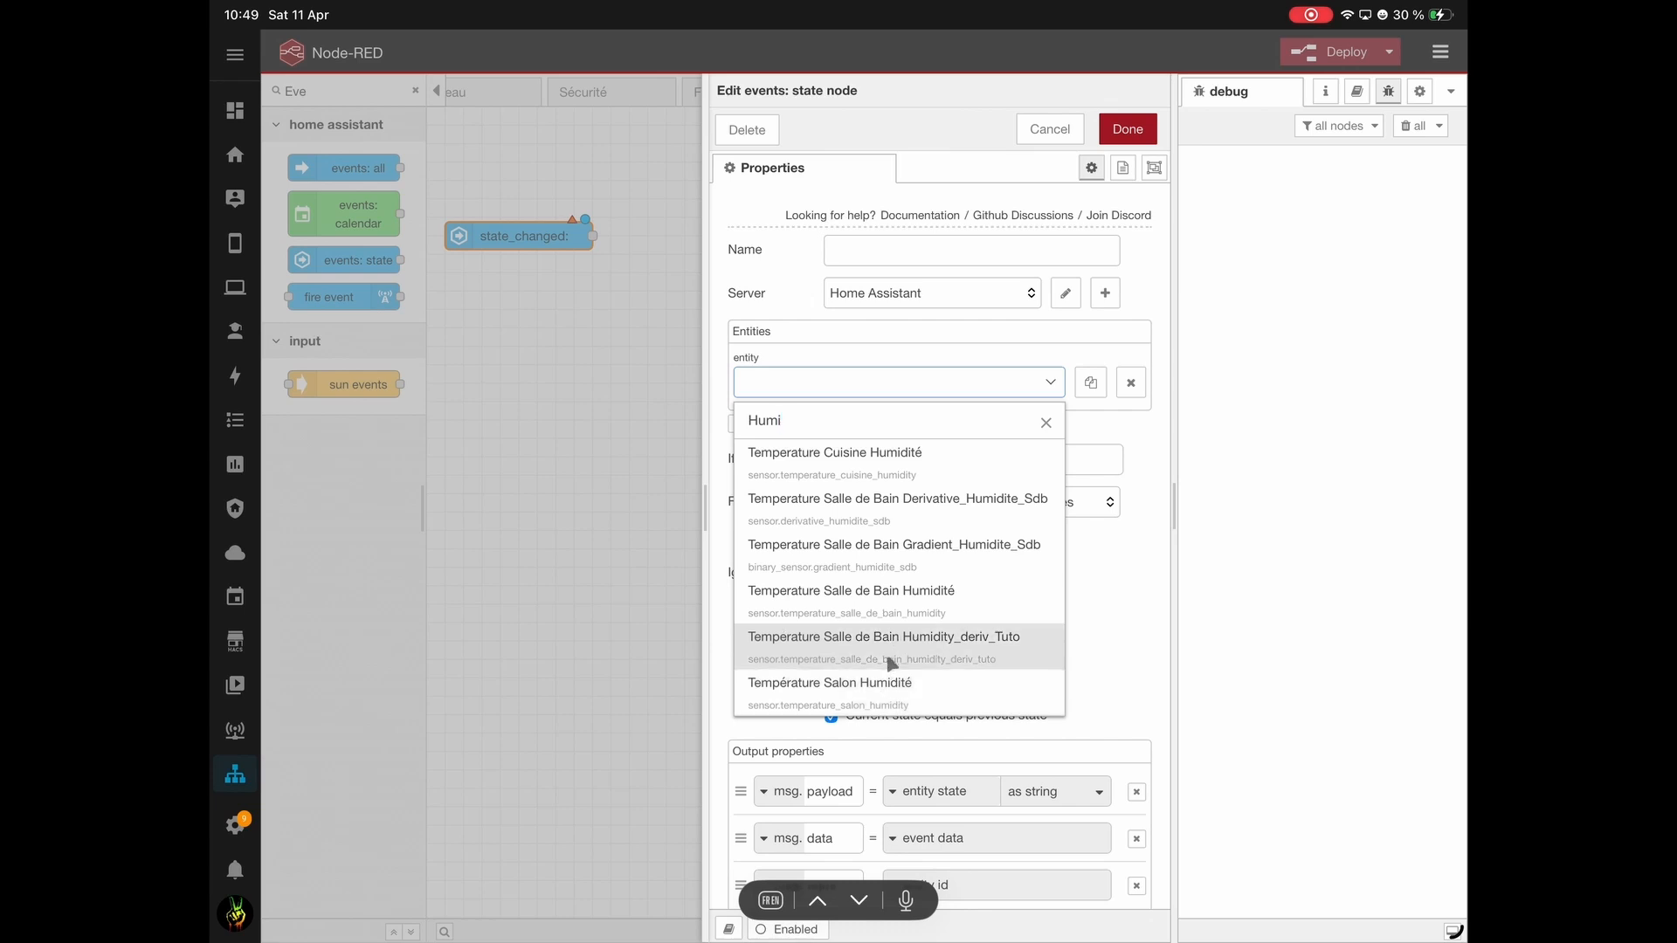
pyautogui.click(889, 662)
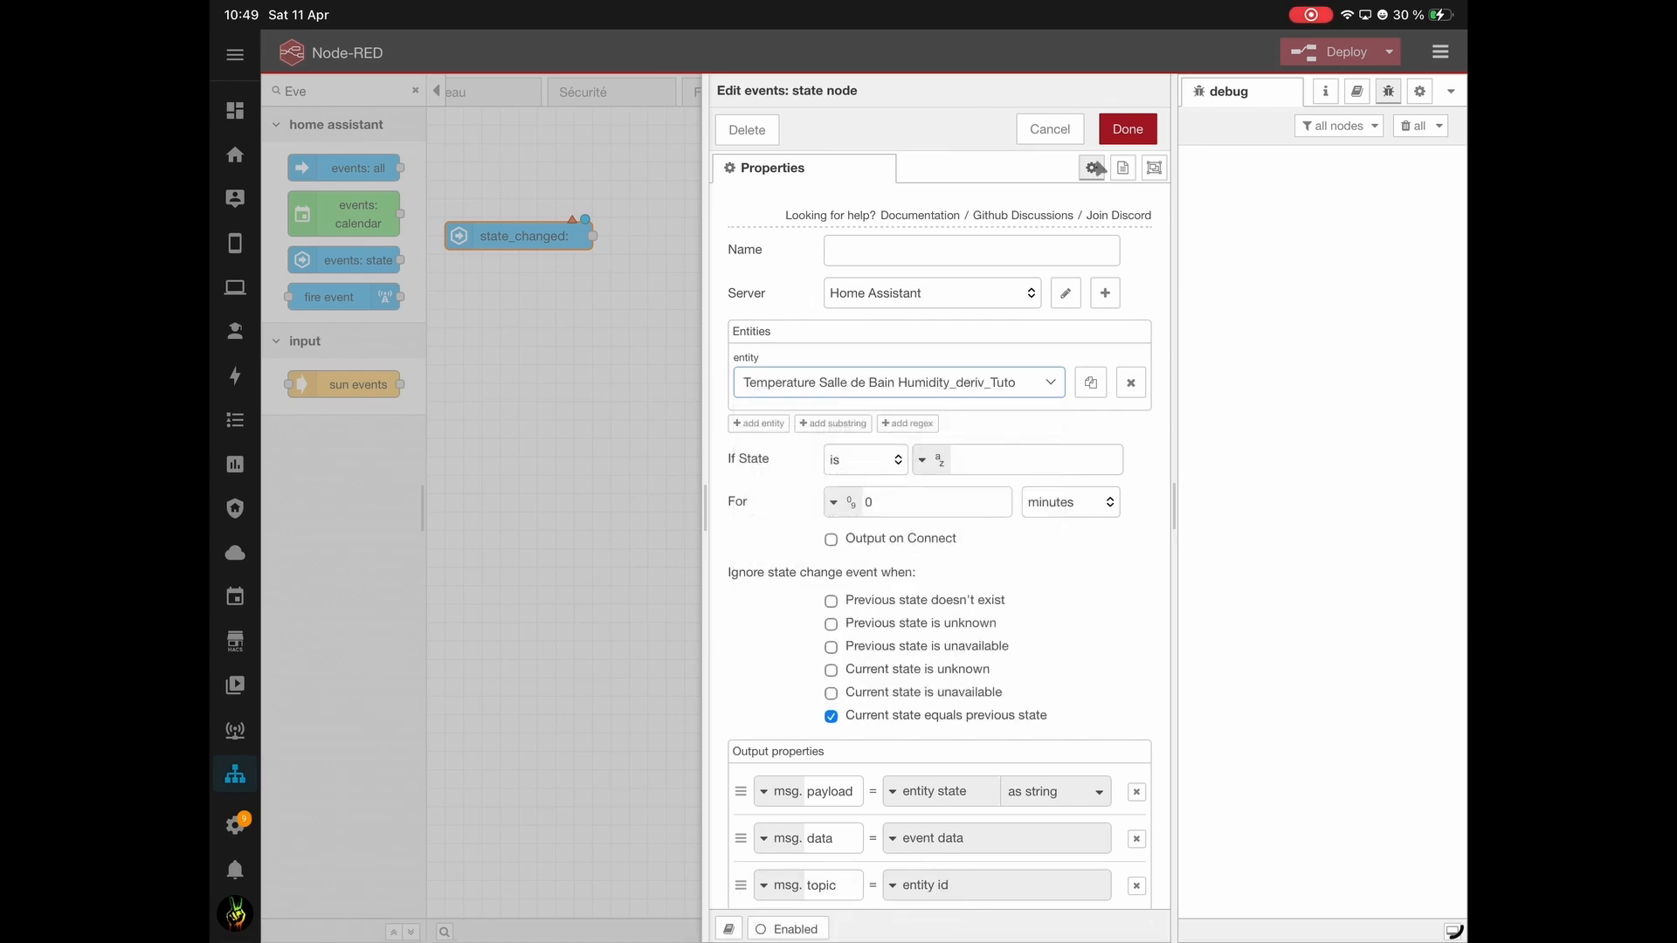
pyautogui.click(1128, 128)
pyautogui.moveTo(643, 244); pyautogui.dragTo(632, 242)
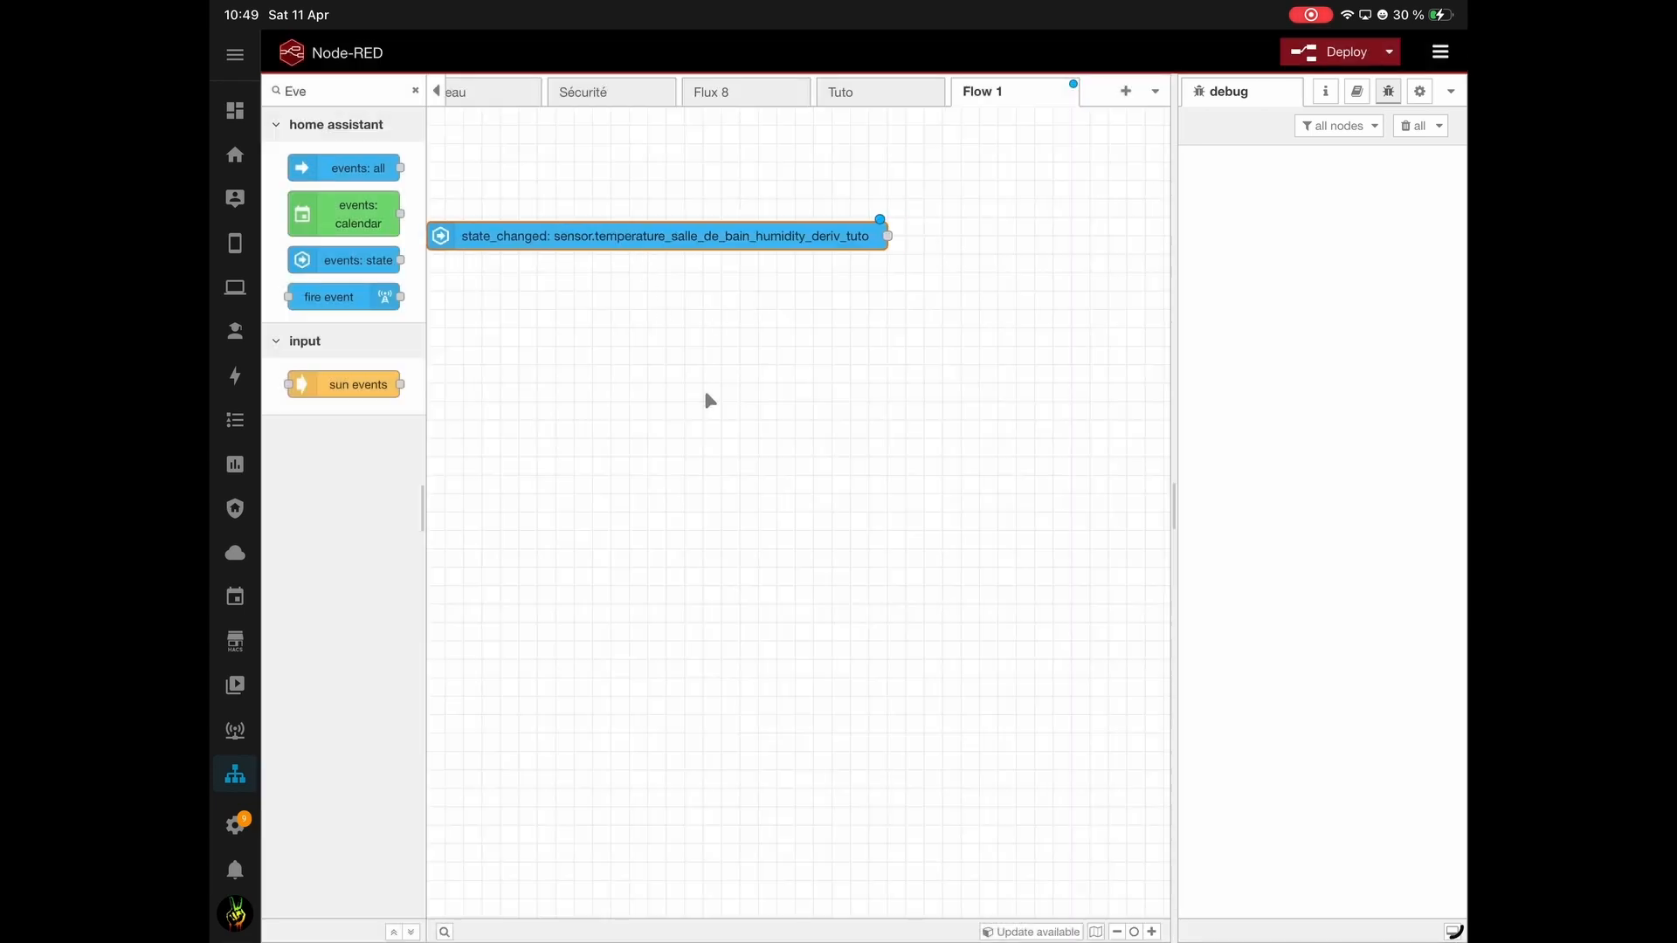
pyautogui.click(706, 395)
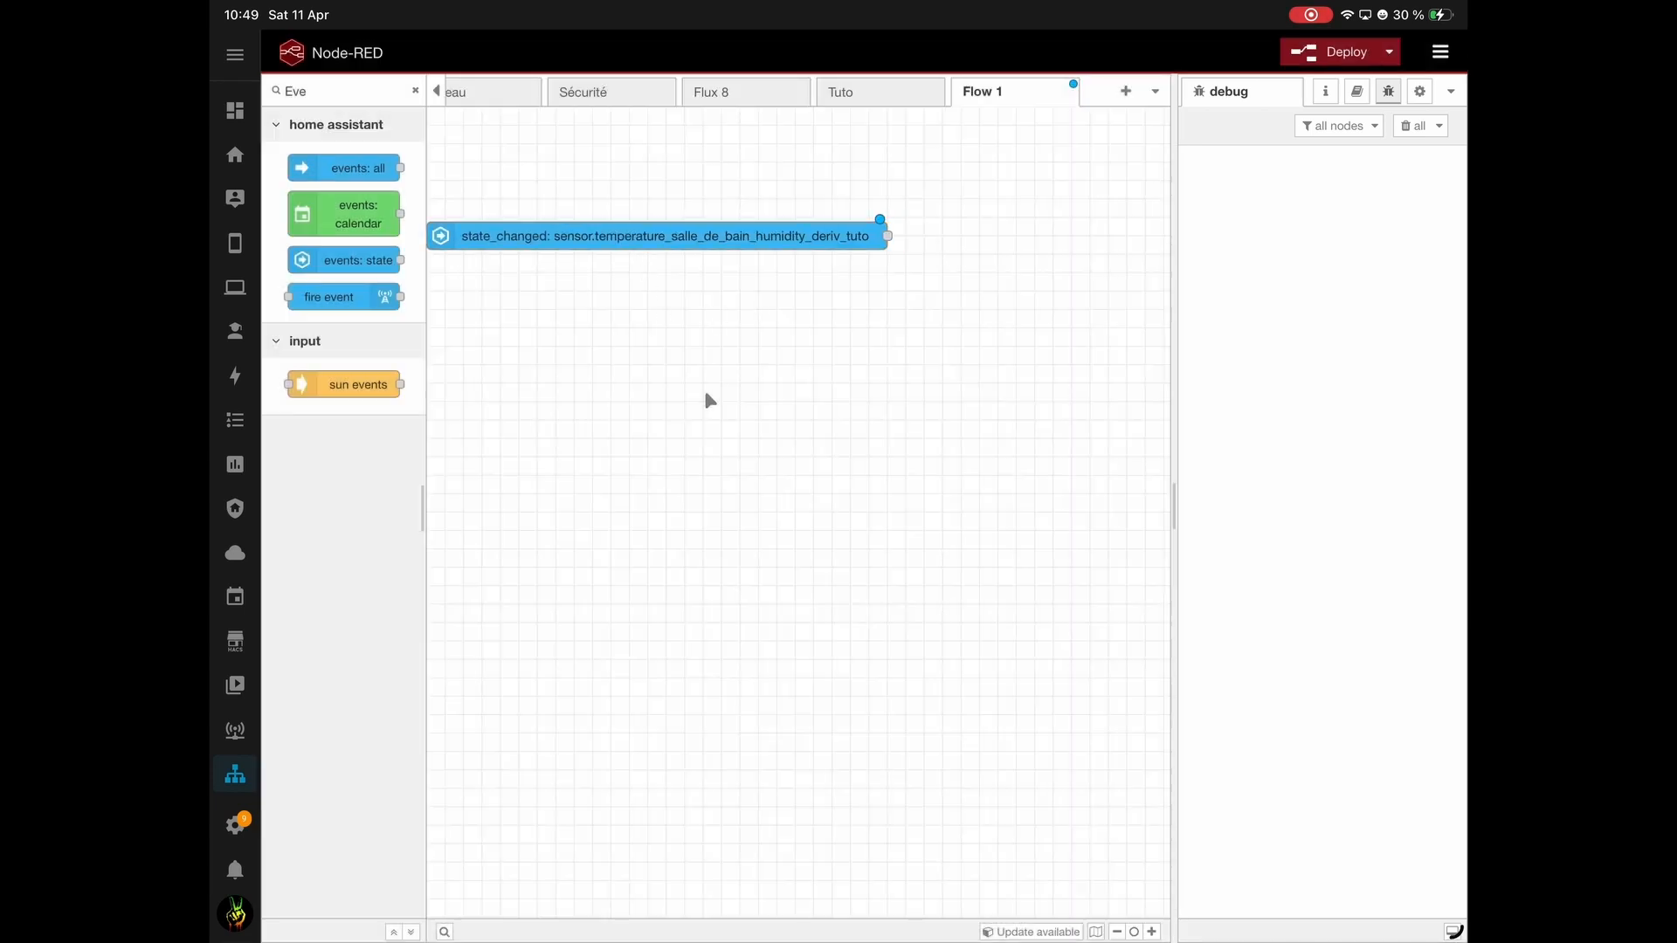
# Find the time range node in the palette and place it after the humidity state node.
pyautogui.click(415, 91)
pyautogui.write('Tim')
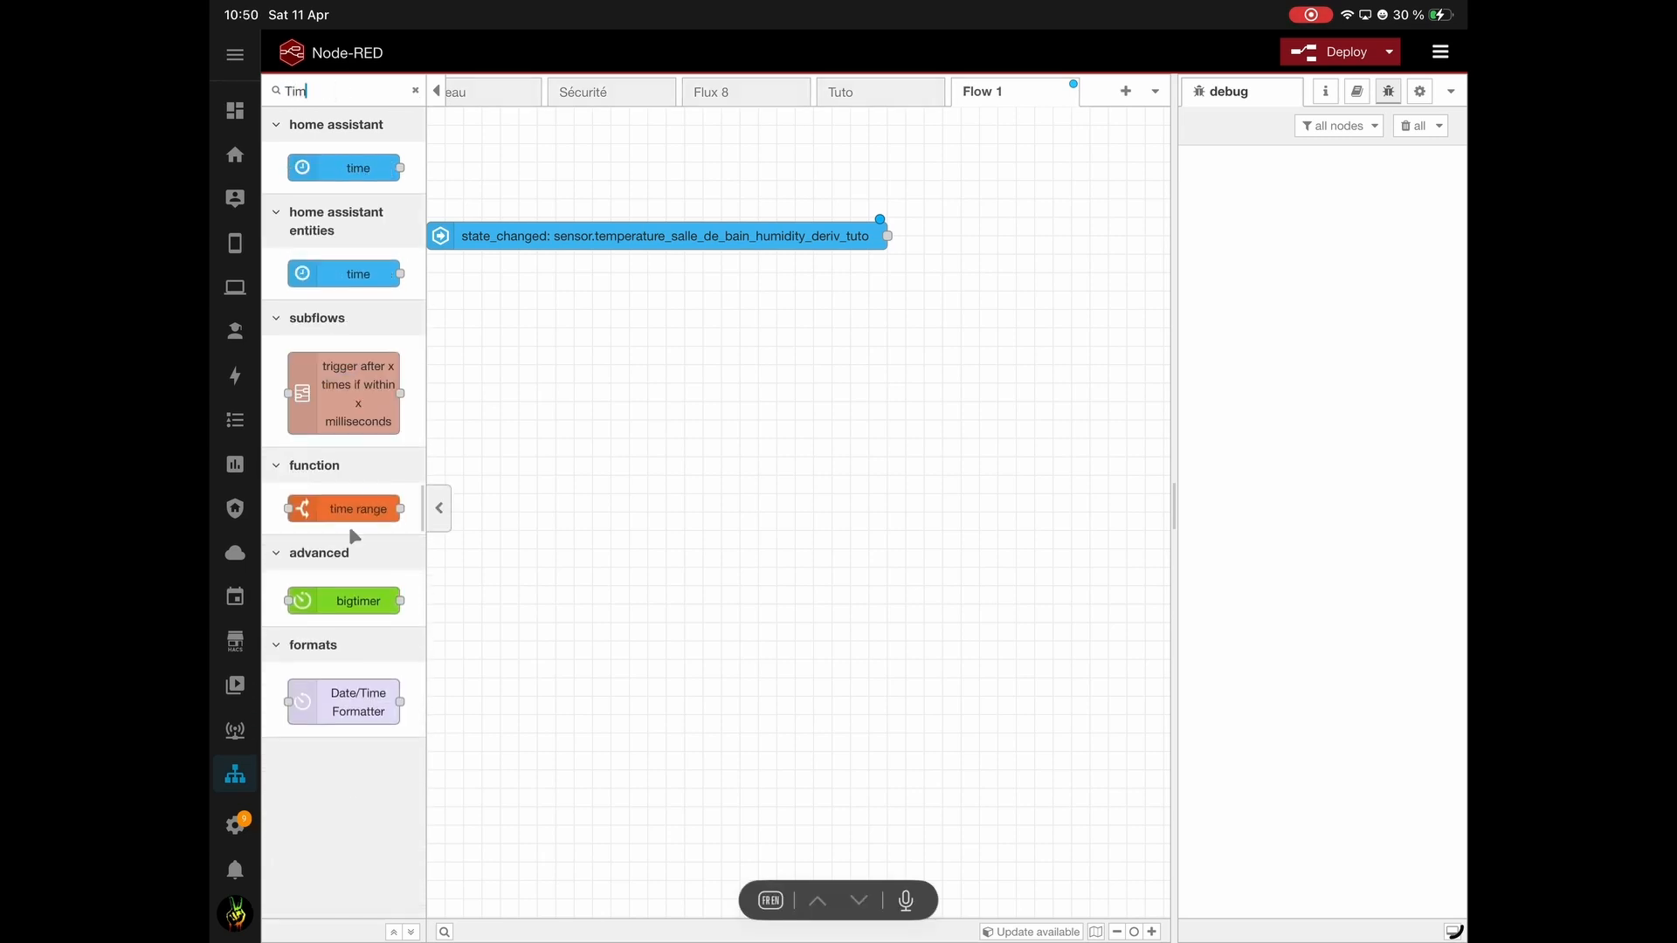
pyautogui.moveTo(352, 514); pyautogui.dragTo(1033, 249)
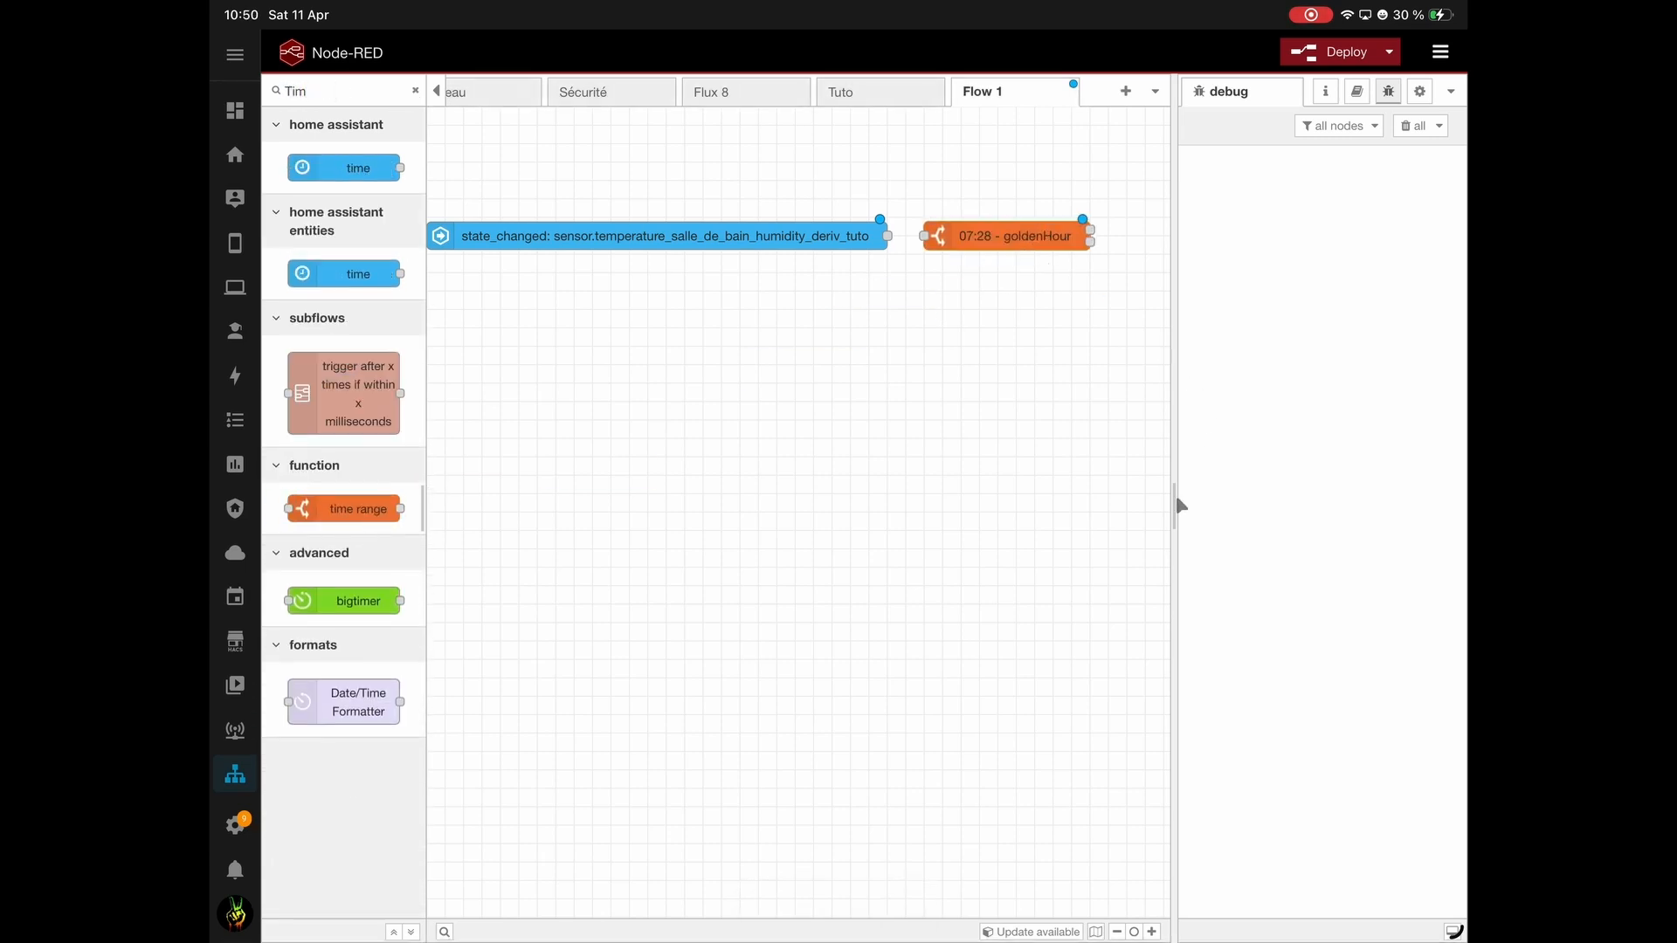
# Hide the debug sidebar, shift the time range node away from the humidity state node and set its start time to 06:00.
pyautogui.moveTo(1177, 502); pyautogui.dragTo(1449, 494)
pyautogui.moveTo(1002, 243); pyautogui.dragTo(1039, 242)
pyautogui.doubleClick(1004, 242)
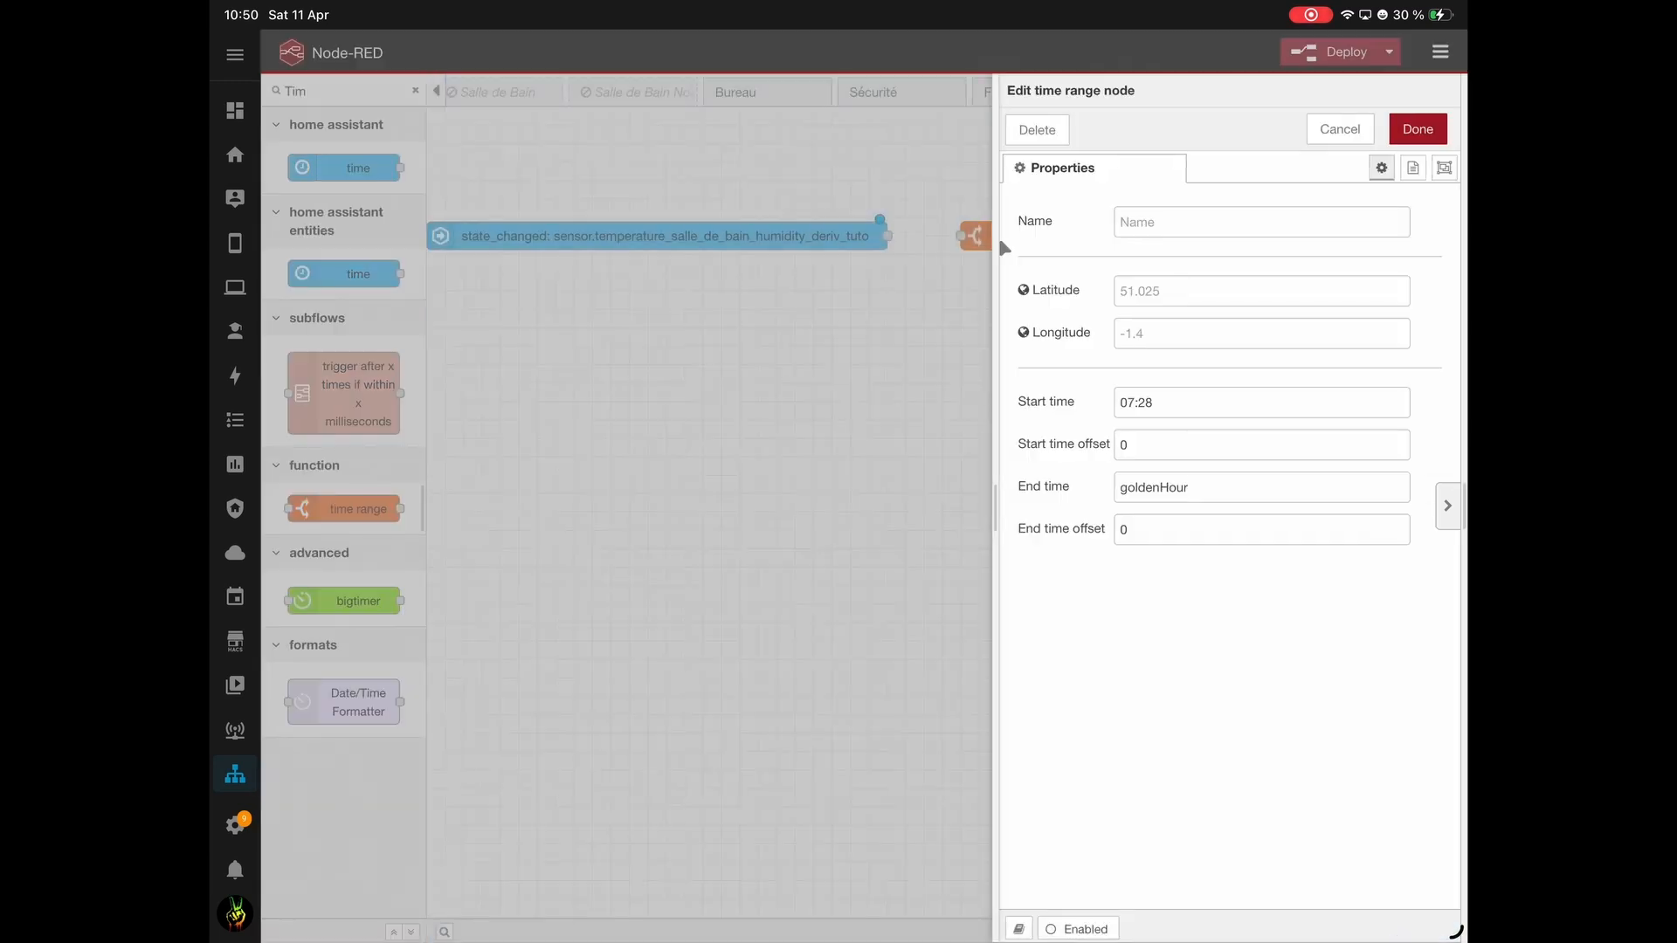
pyautogui.click(1144, 408)
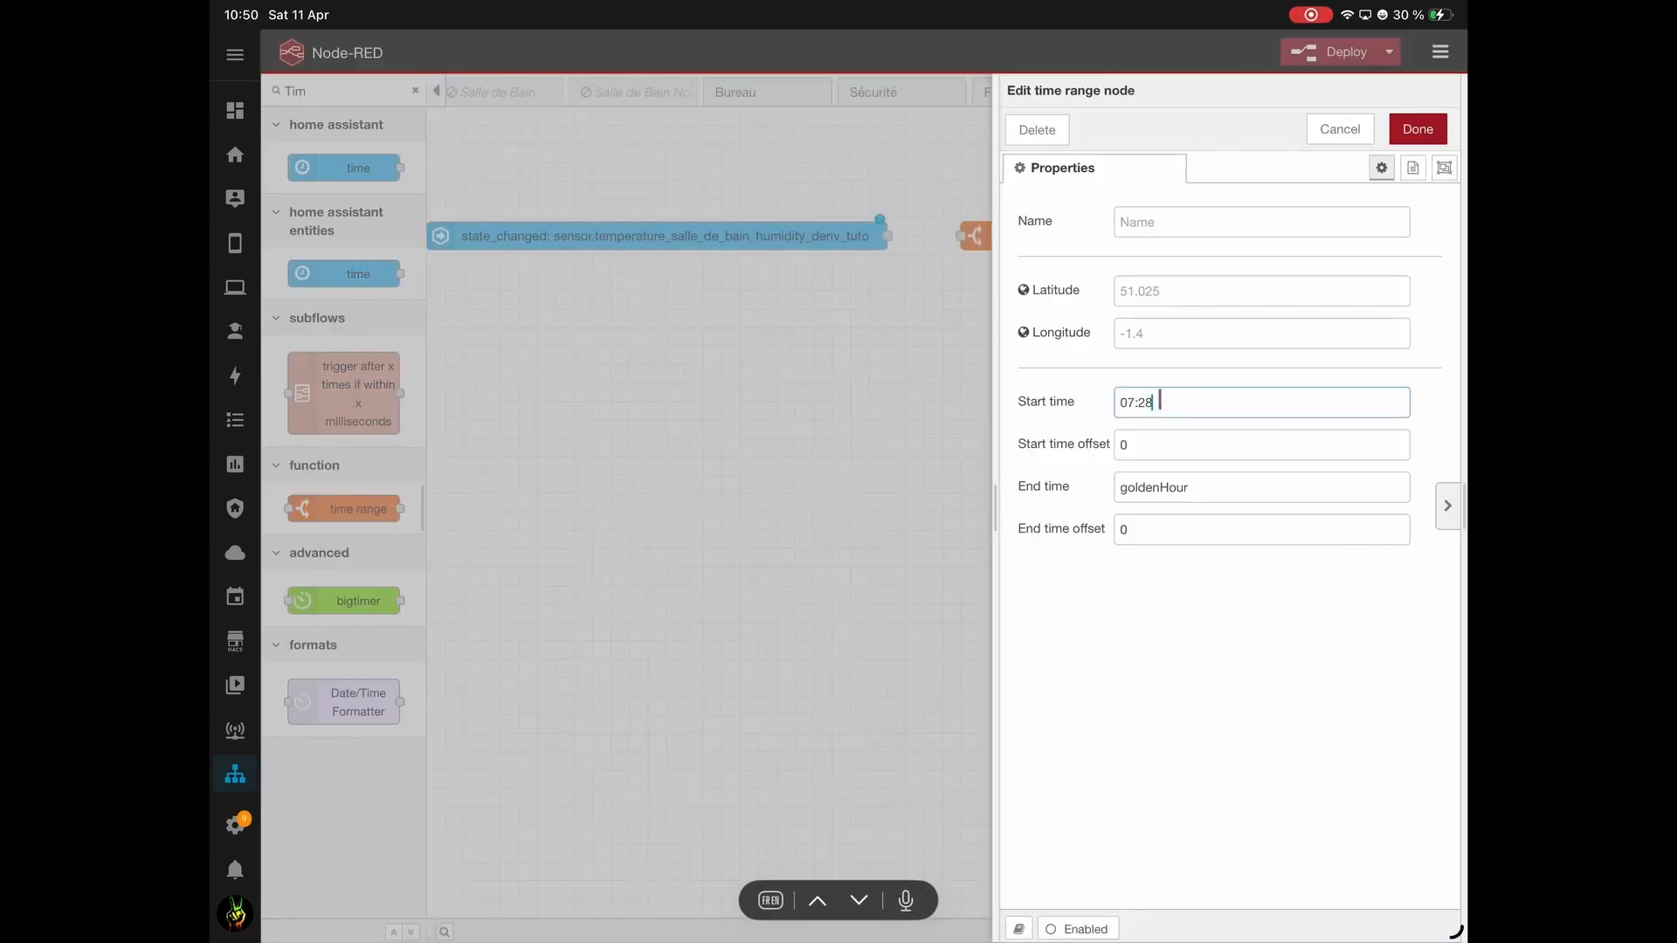
pyautogui.press('BackSpace')
pyautogui.press('BackSpace')
pyautogui.press('BackSpace')
pyautogui.press('BackSpace')
pyautogui.press('BackSpace')
pyautogui.press('BackSpace')
pyautogui.write('06:00')
pyautogui.press('Tab')
# Set the time range node's end time to 23:59 and wire the humidity state node's output to it.
pyautogui.press('Tab')
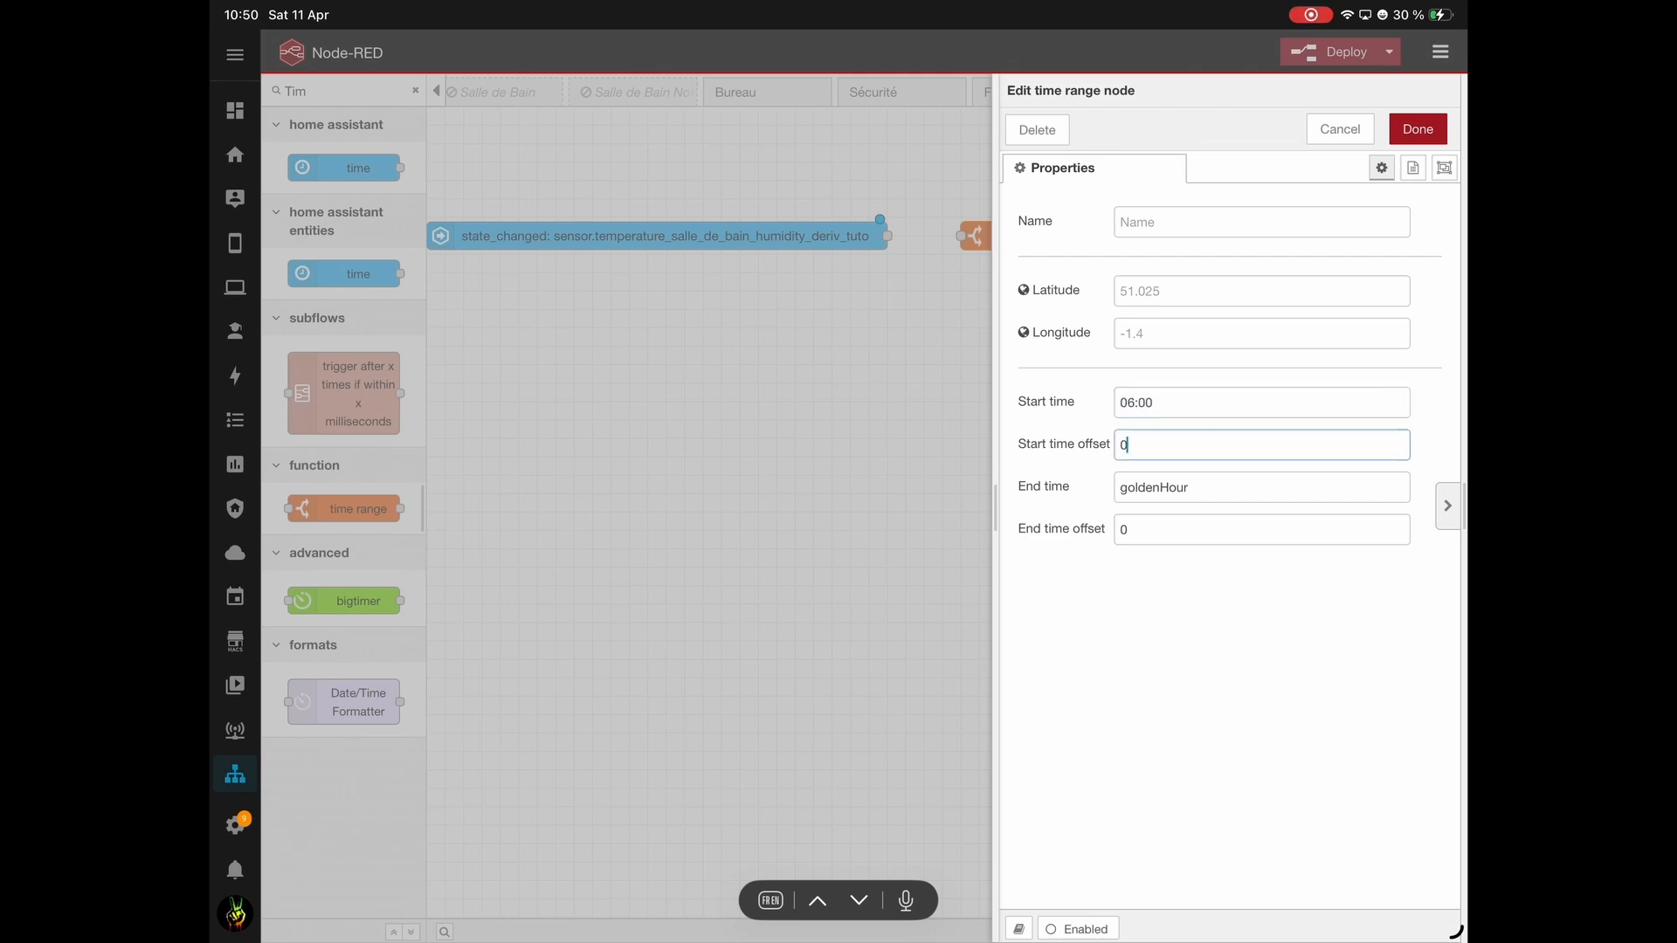
pyautogui.press('BackSpace')
pyautogui.press('BackSpace')
pyautogui.press('BackSpace')
pyautogui.press('BackSpace')
pyautogui.press('BackSpace')
pyautogui.press('BackSpace')
pyautogui.press('BackSpace')
pyautogui.press('BackSpace')
pyautogui.press('BackSpace')
pyautogui.press('BackSpace')
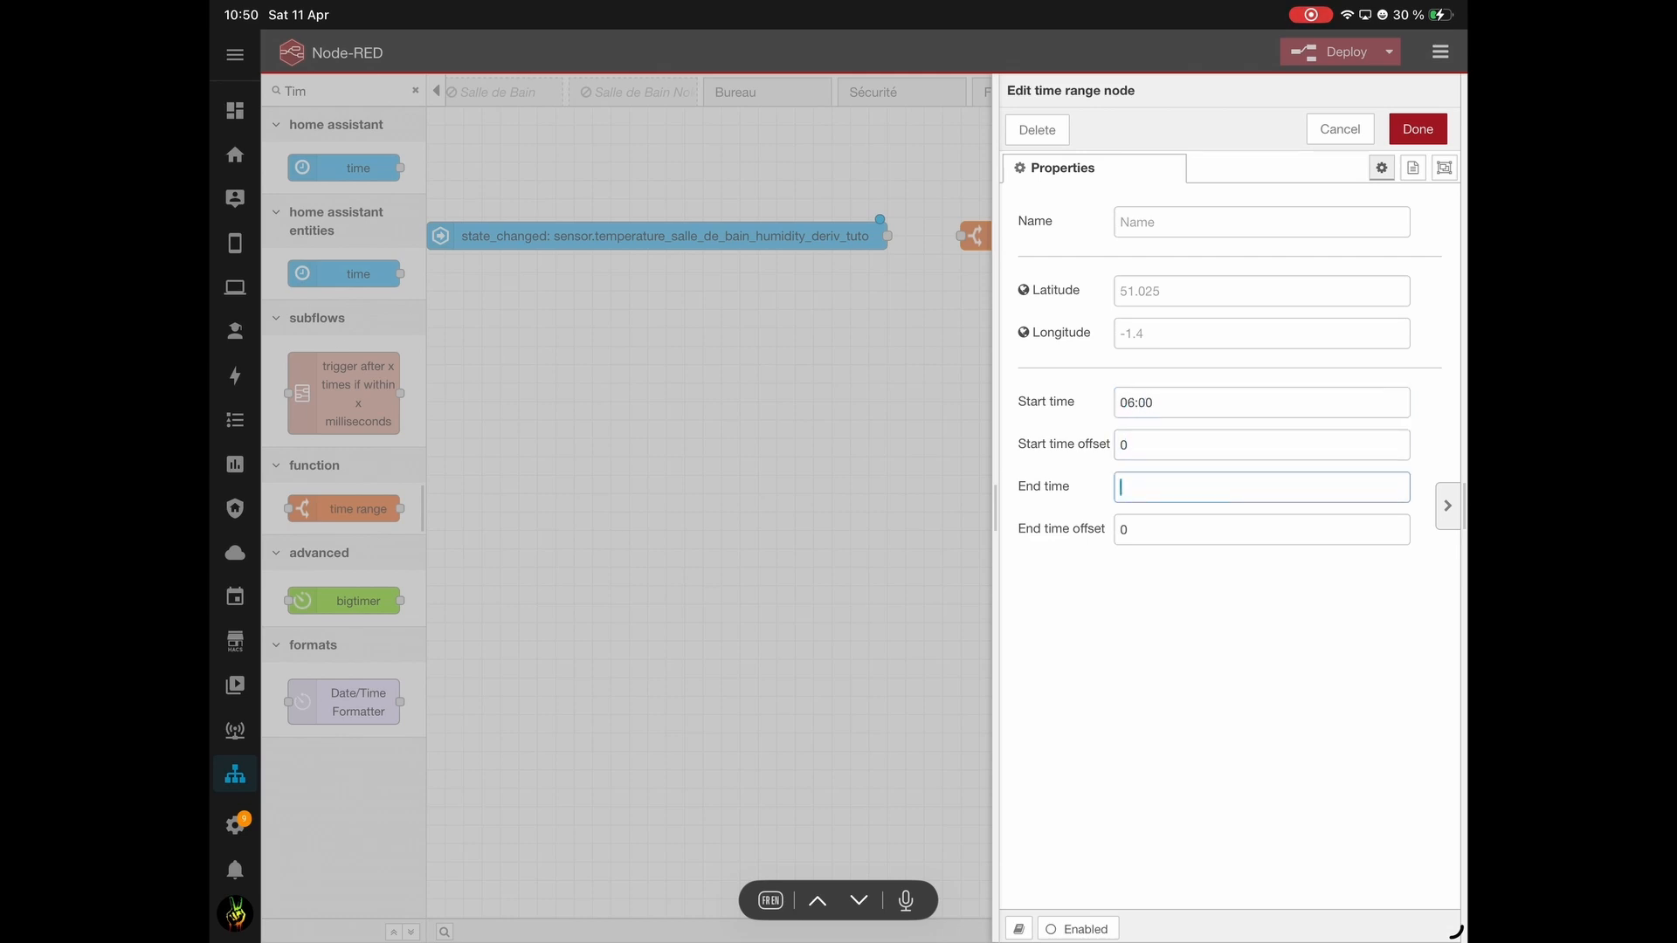
pyautogui.write('23:59')
pyautogui.click(1417, 128)
pyautogui.moveTo(887, 235); pyautogui.dragTo(961, 236)
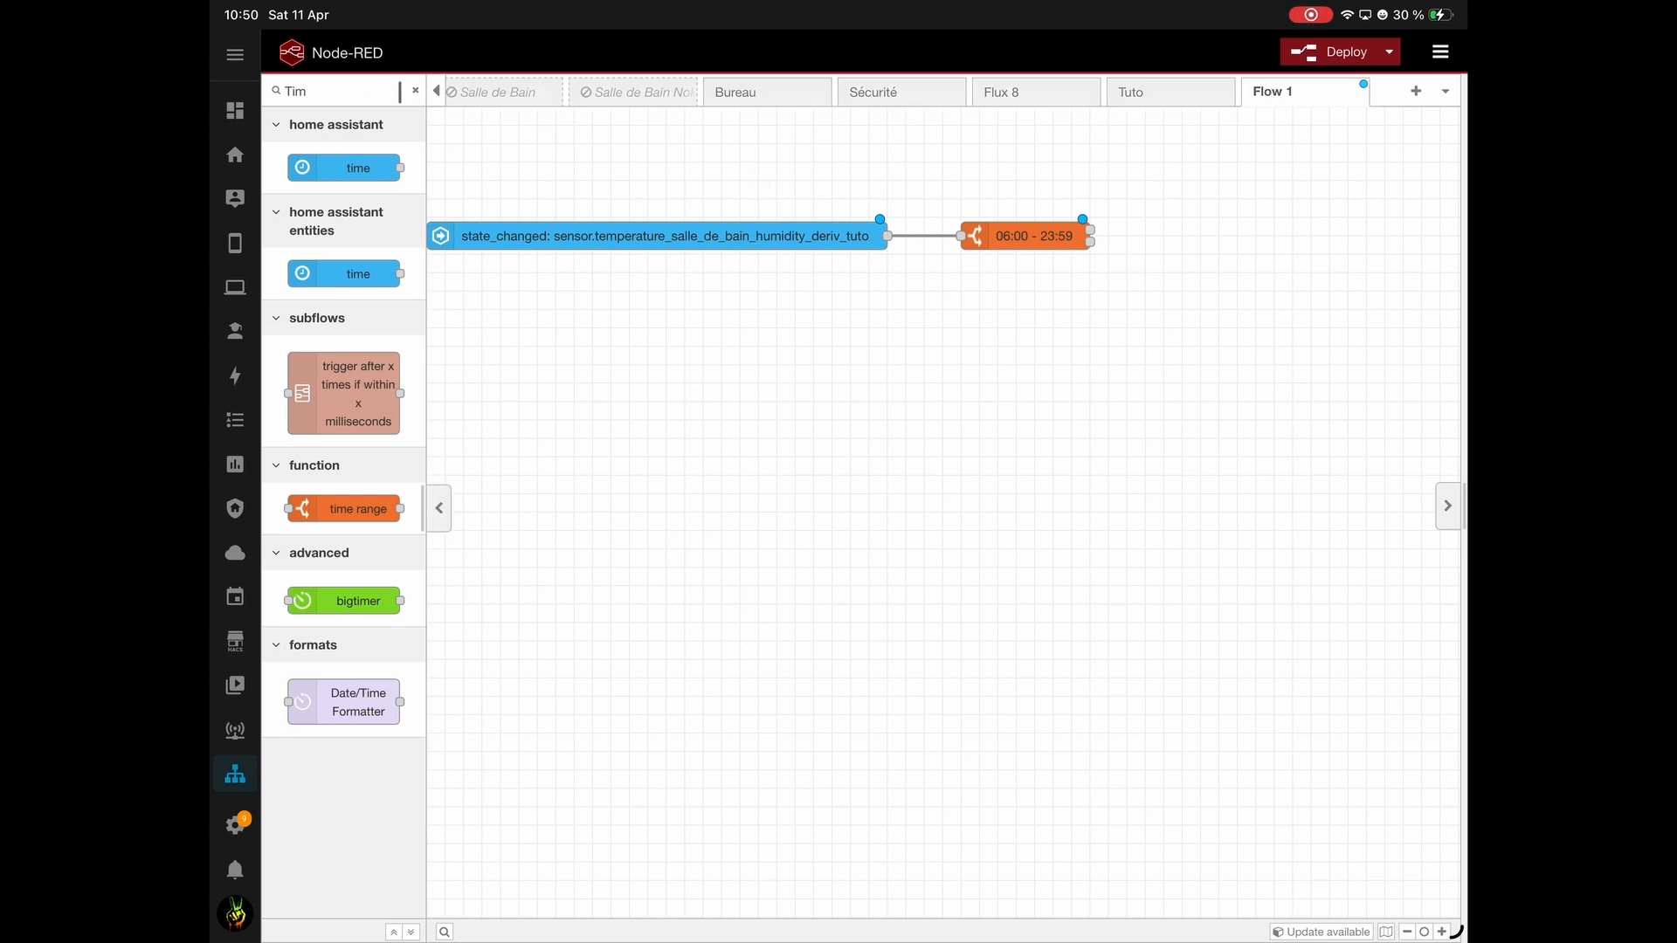
# Find the current state node in the palette, place it after the time range node and wire the range's first output to it.
pyautogui.click(413, 90)
pyautogui.write('Curr')
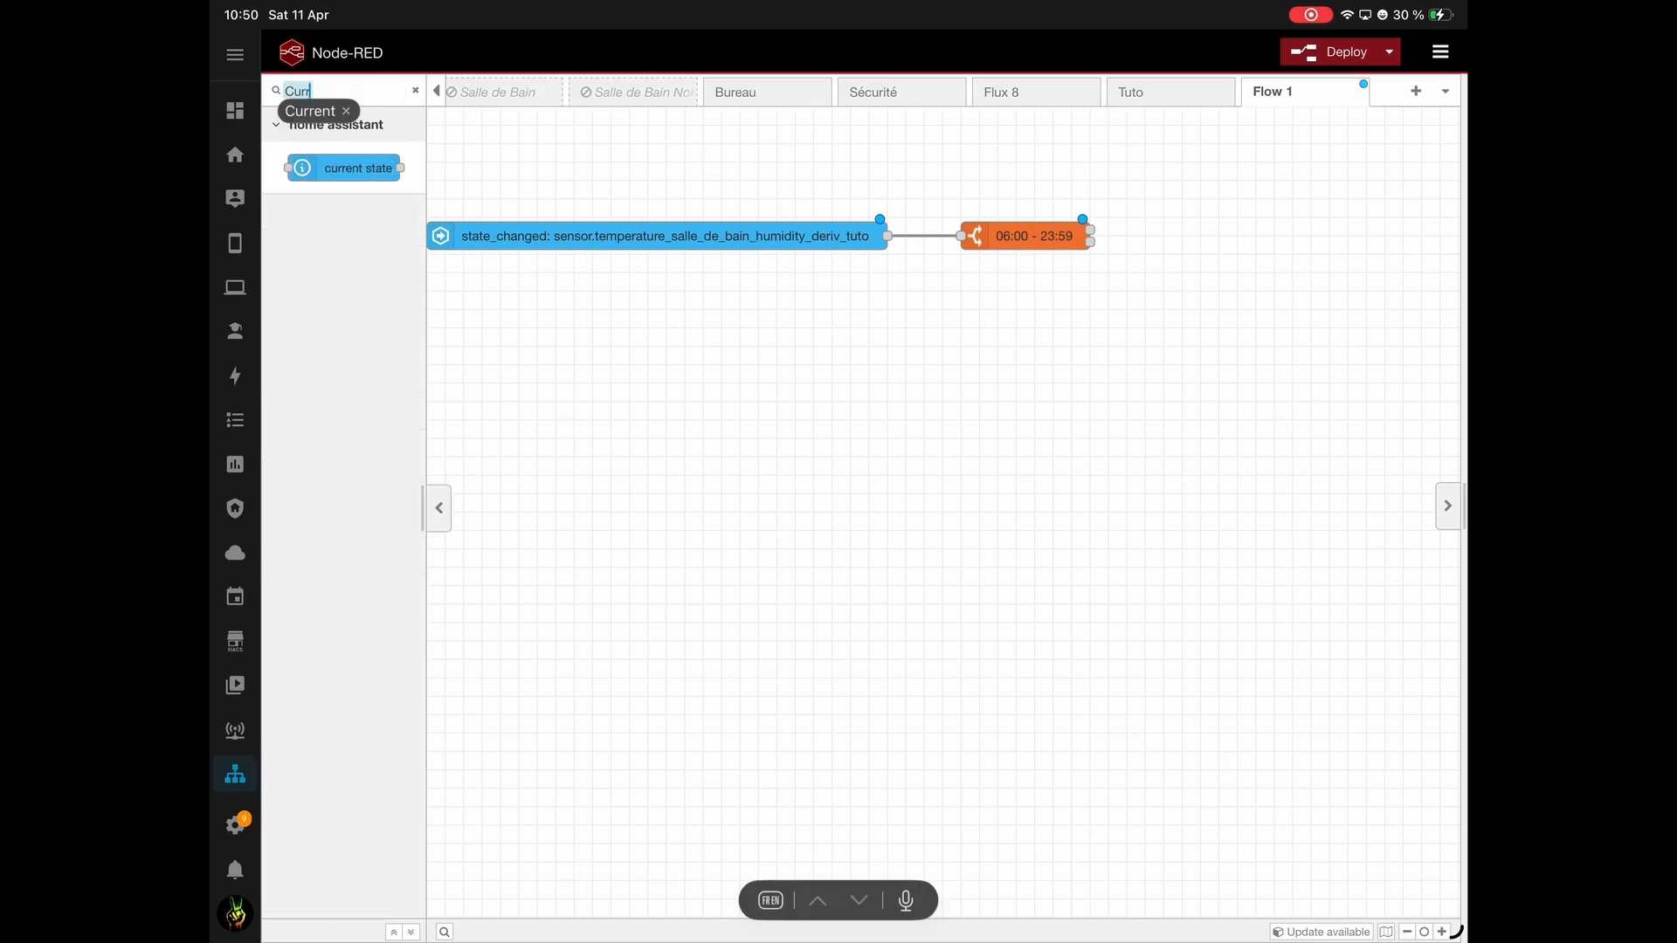
pyautogui.moveTo(343, 168); pyautogui.dragTo(1275, 223)
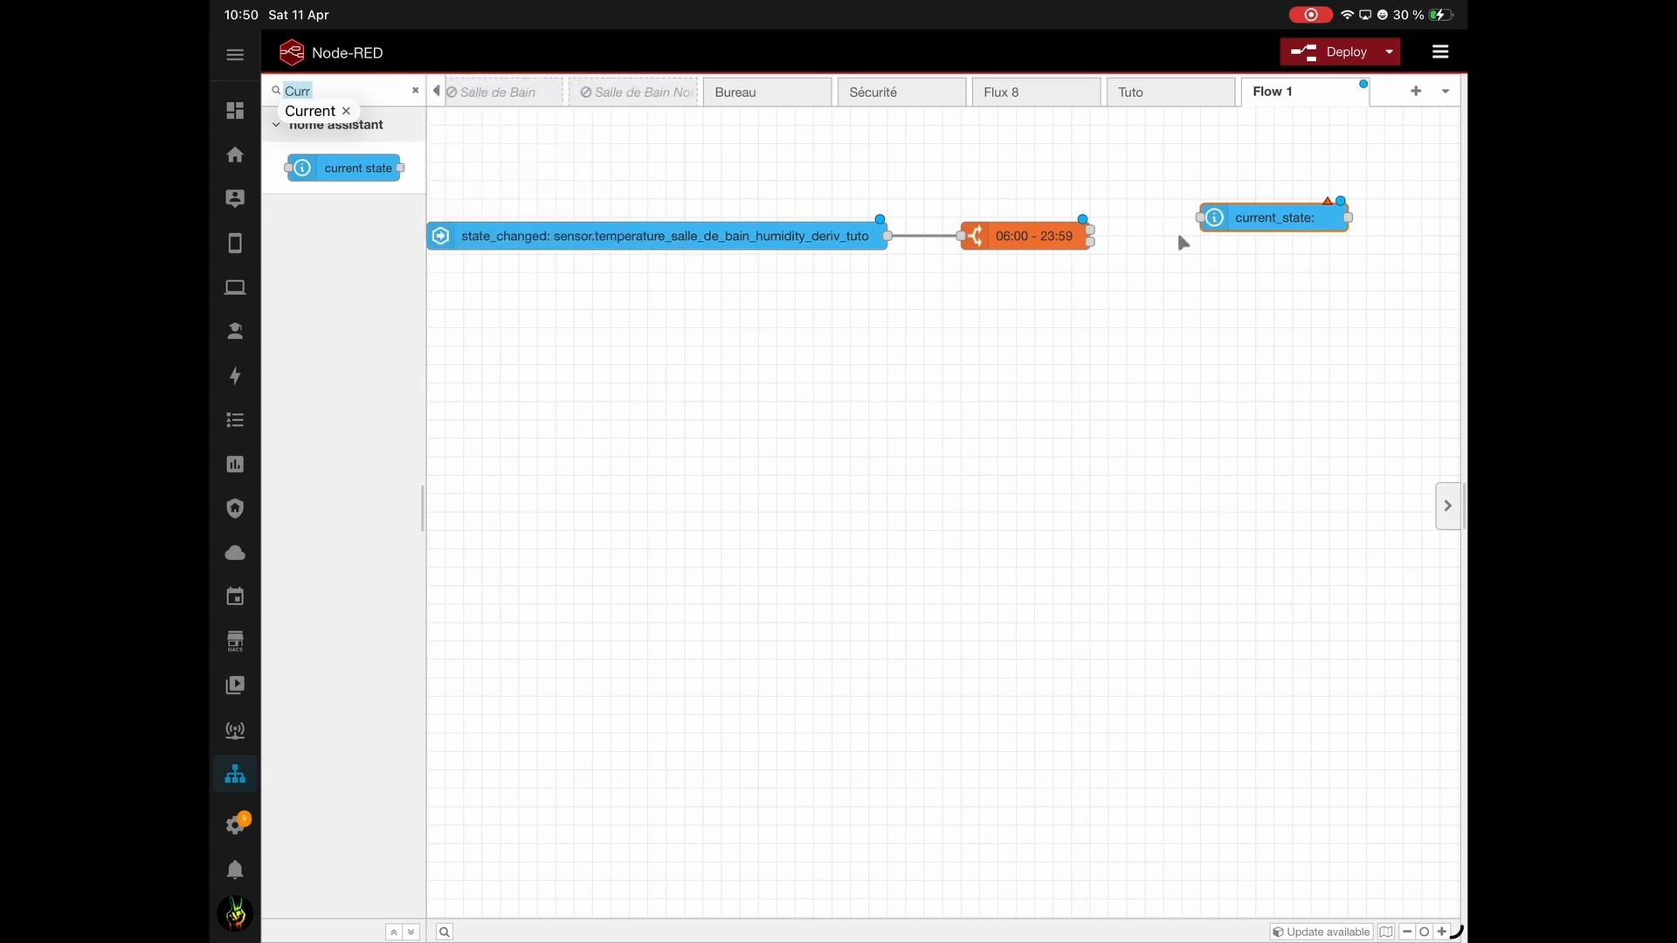
pyautogui.moveTo(1089, 230); pyautogui.dragTo(1256, 229)
# Set the current state node's entity to light.plafonnier_sdb with the condition that its state is on.
pyautogui.doubleClick(1257, 220)
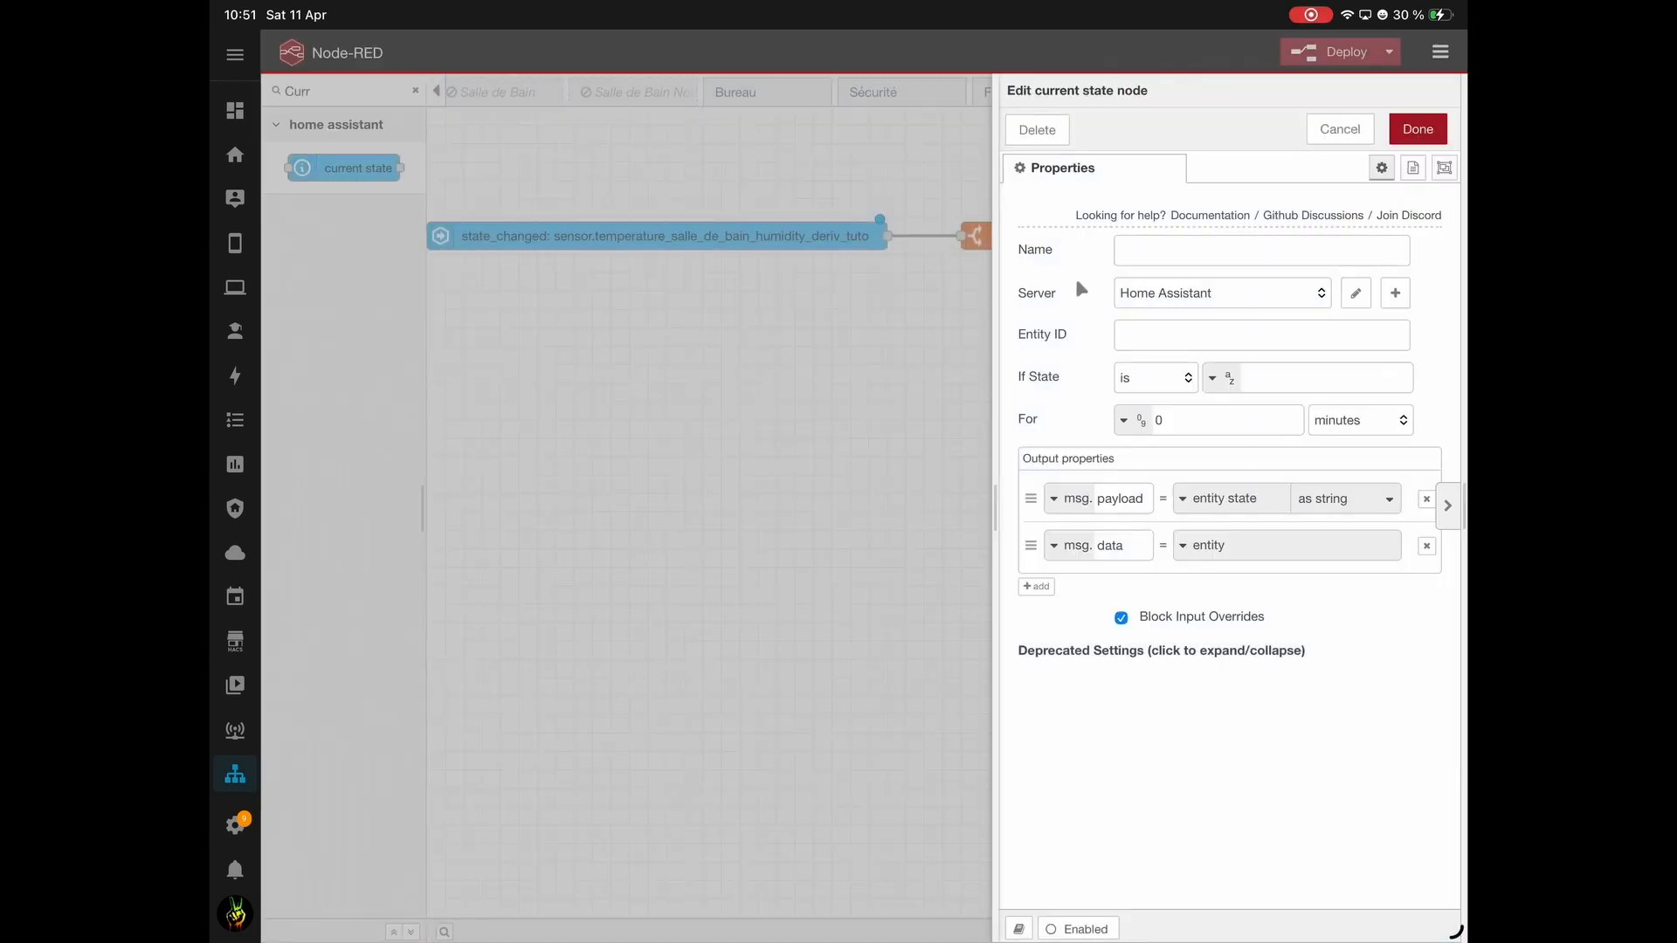
pyautogui.click(1177, 341)
pyautogui.write('Light')
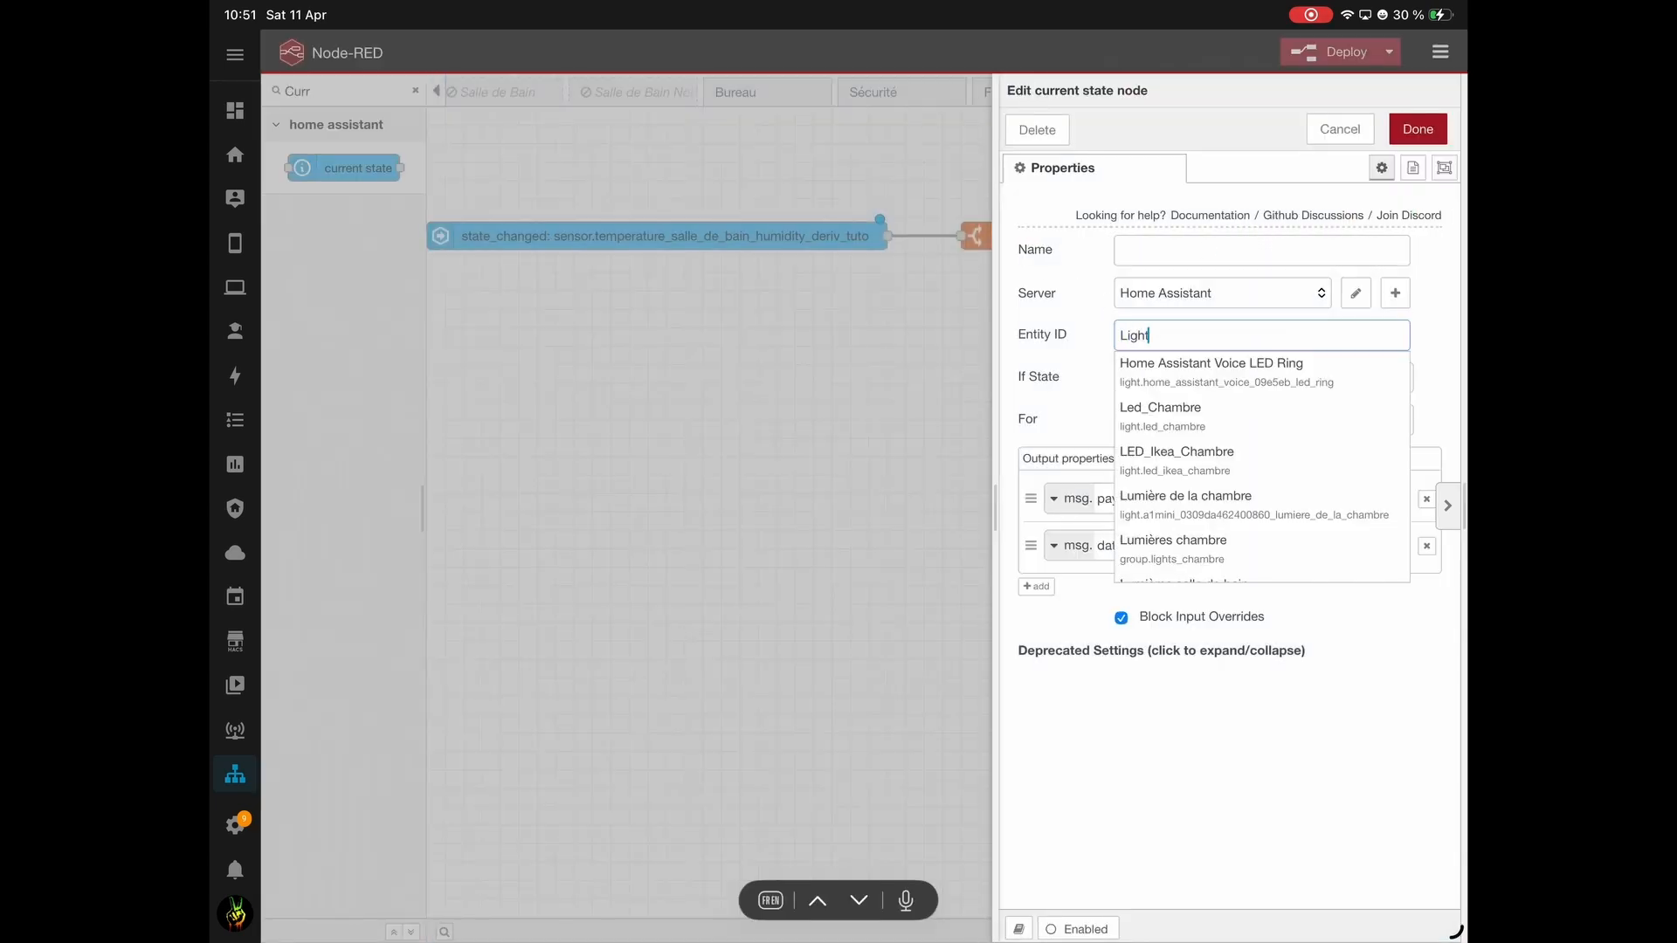
pyautogui.press('BackSpace')
pyautogui.press('BackSpace')
pyautogui.press('BackSpace')
pyautogui.write('Plafon')
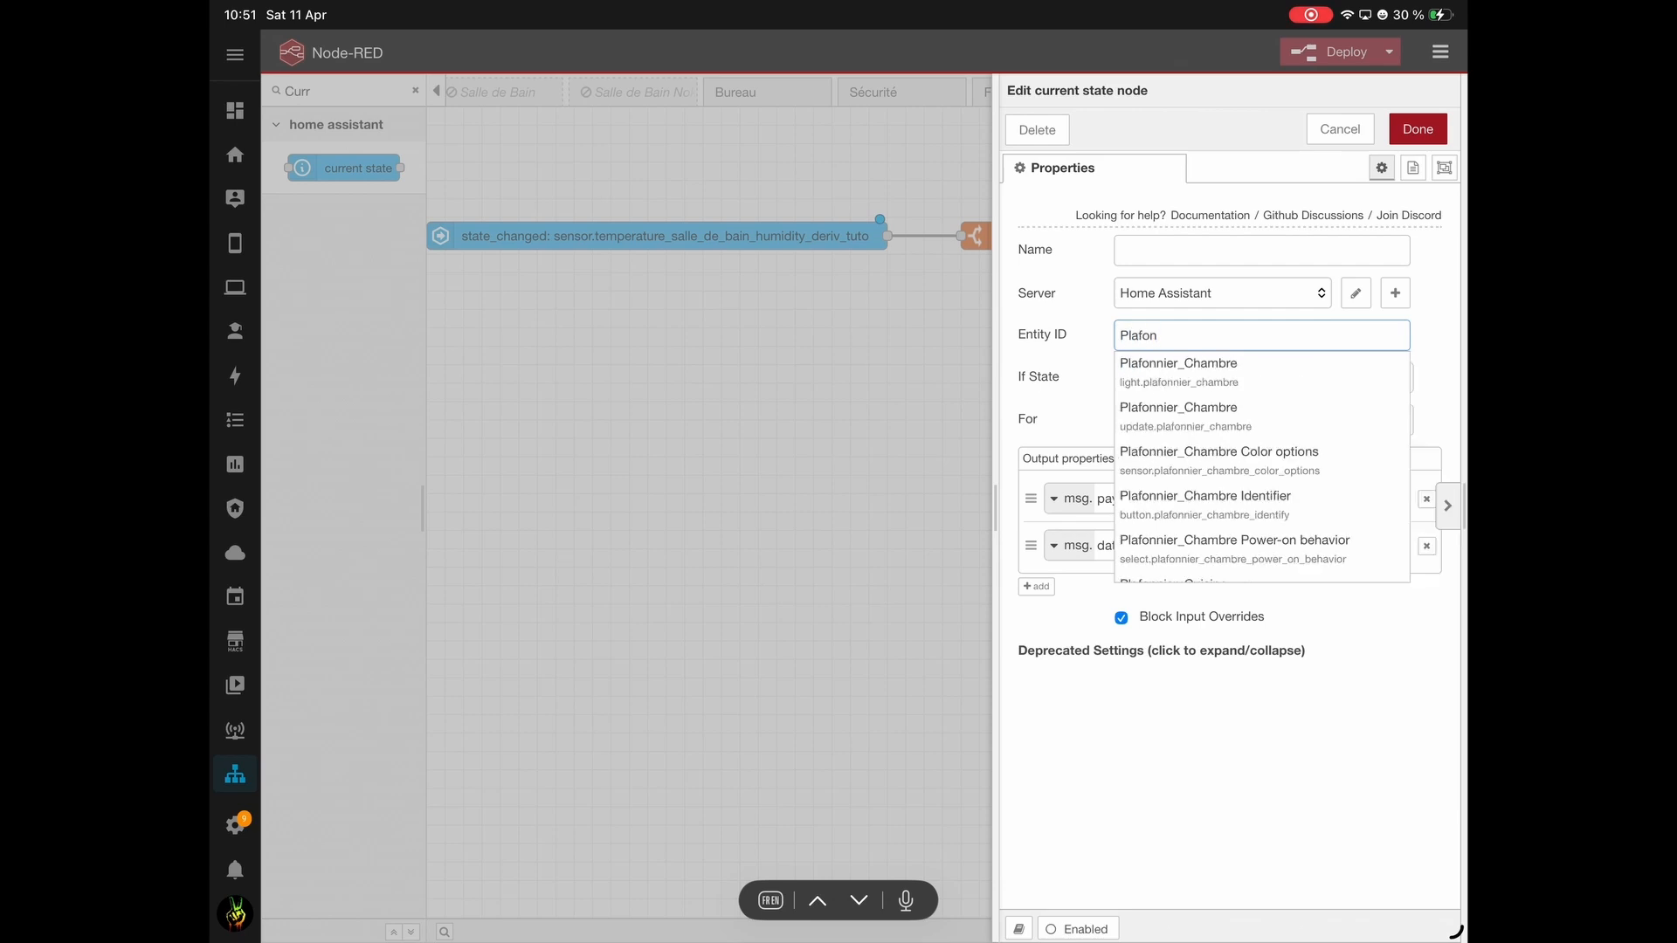
pyautogui.scroll(-5, 1209, 489)
pyautogui.scroll(-5, 1210, 489)
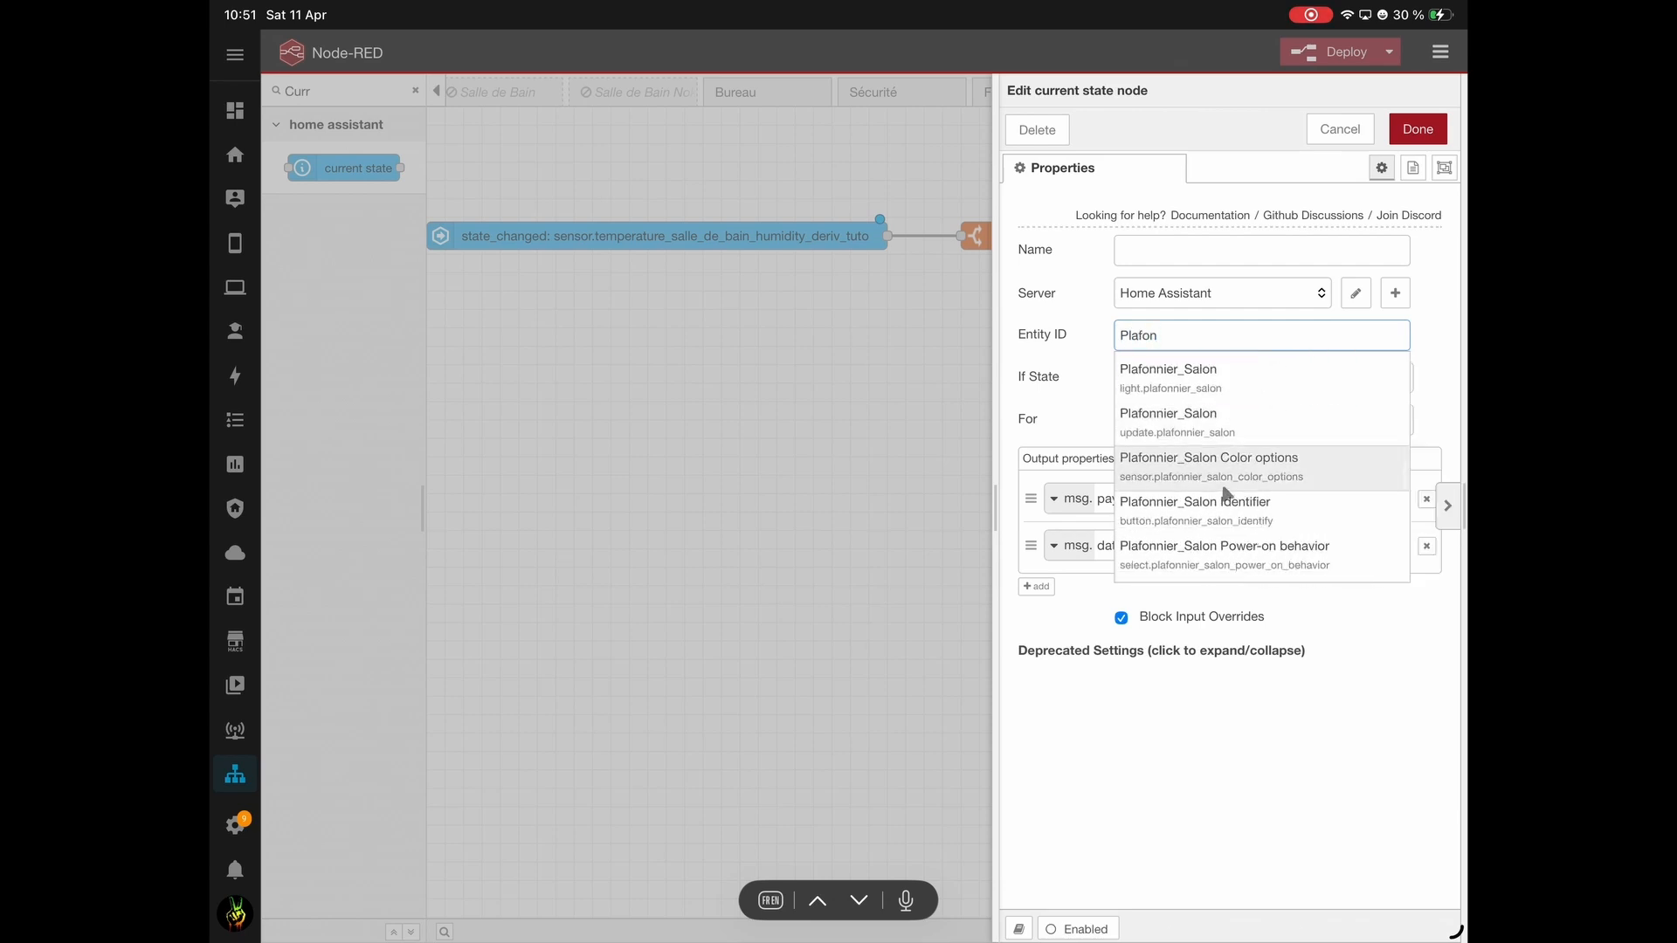
pyautogui.click(1210, 485)
pyautogui.click(1270, 377)
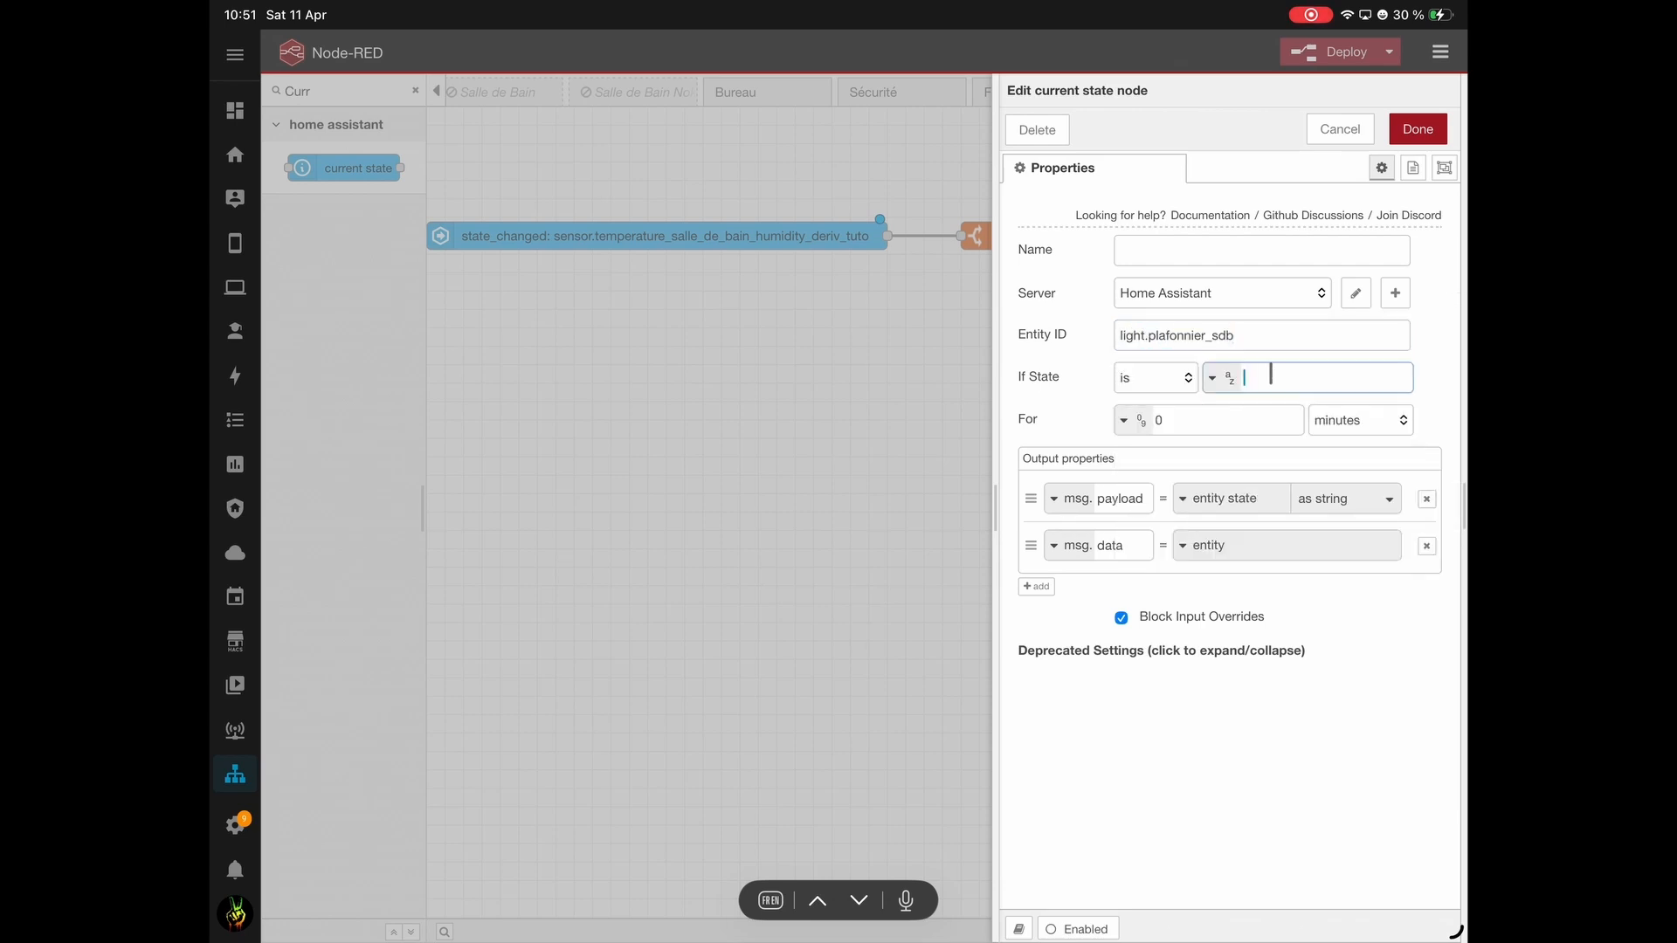
pyautogui.write('on')
pyautogui.click(1407, 136)
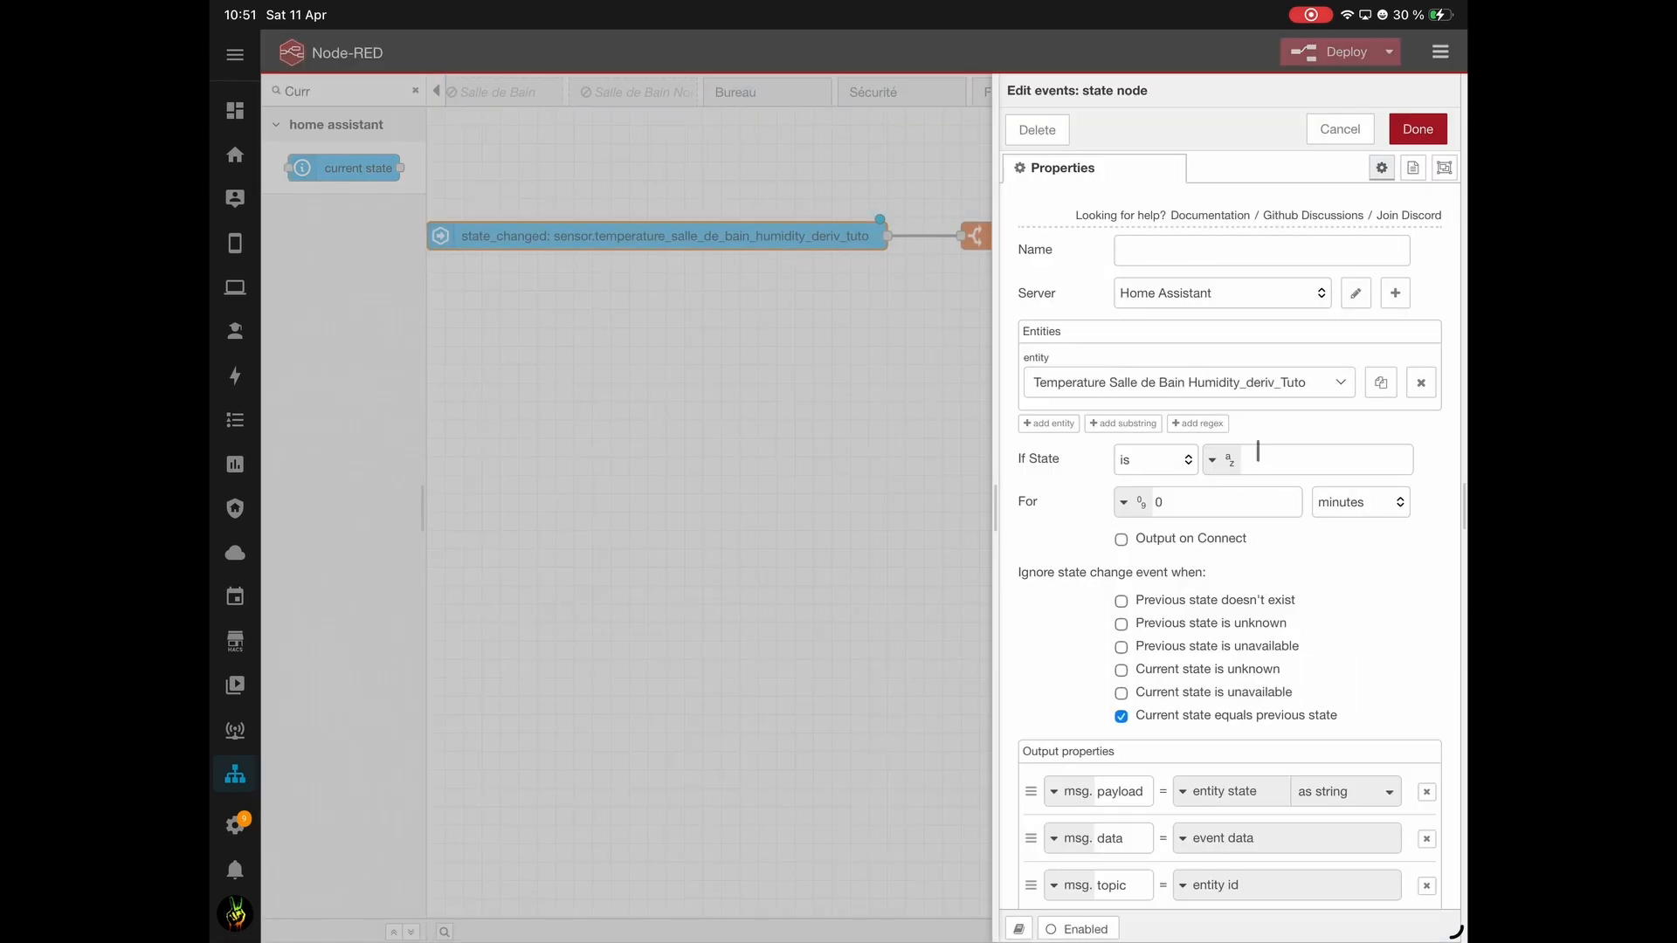
# Set the humidity events: state node to trigger when the state is >= 5 for 30 minutes.
pyautogui.click(1195, 467)
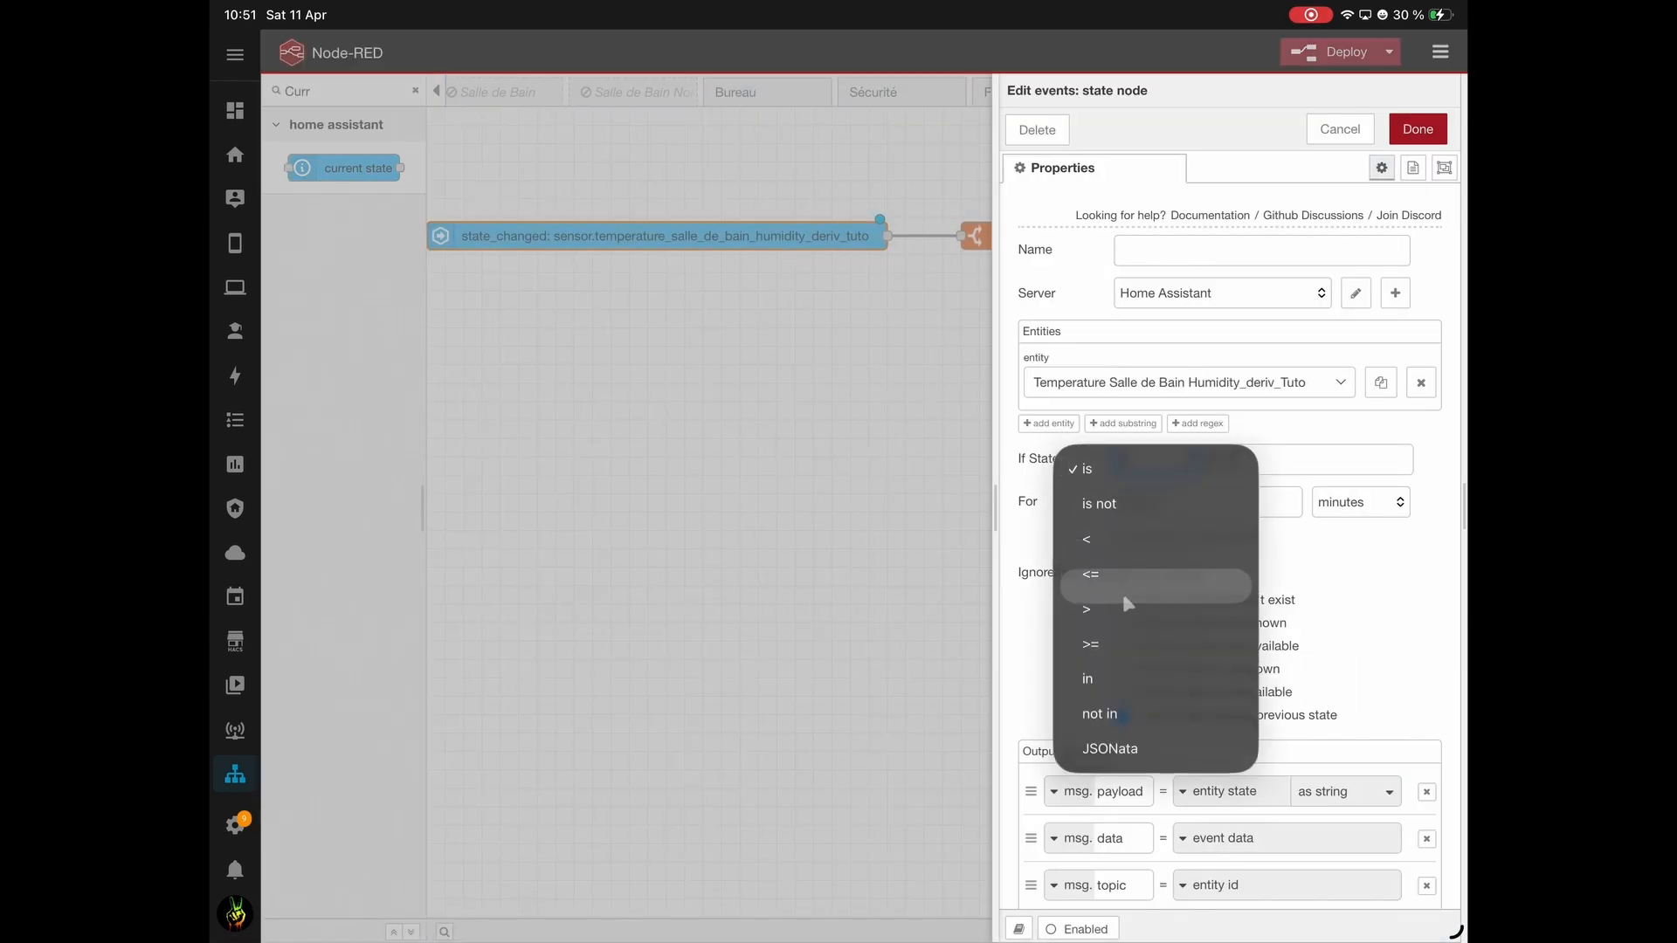
pyautogui.click(1122, 637)
pyautogui.click(1291, 459)
pyautogui.write('5')
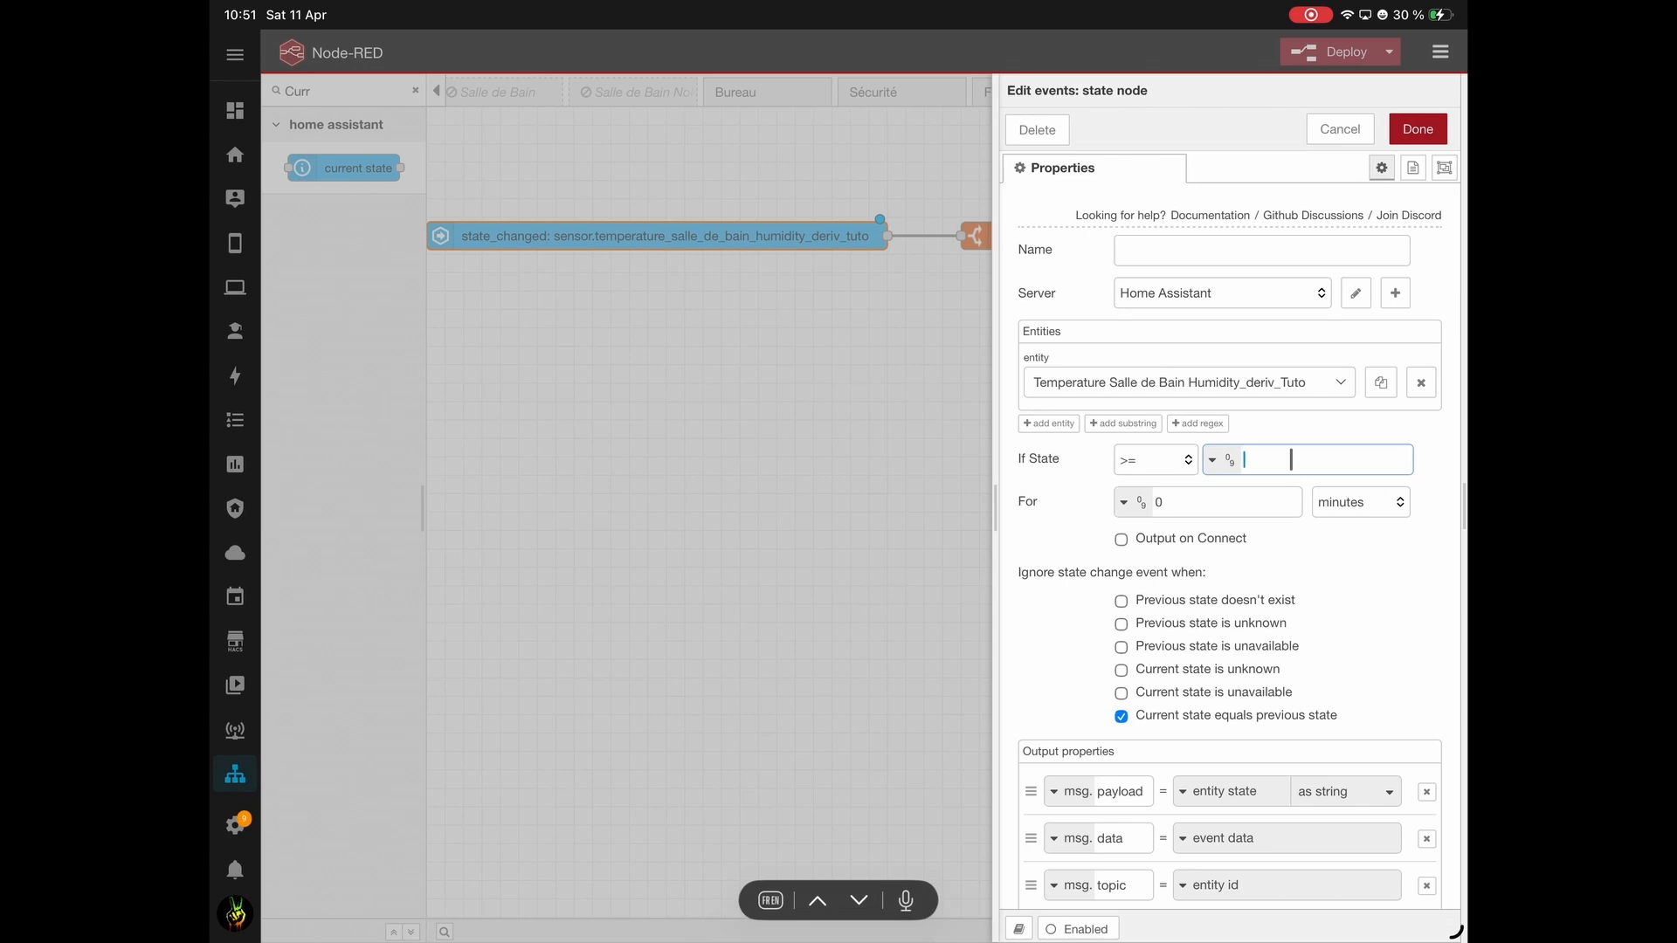
pyautogui.click(1212, 503)
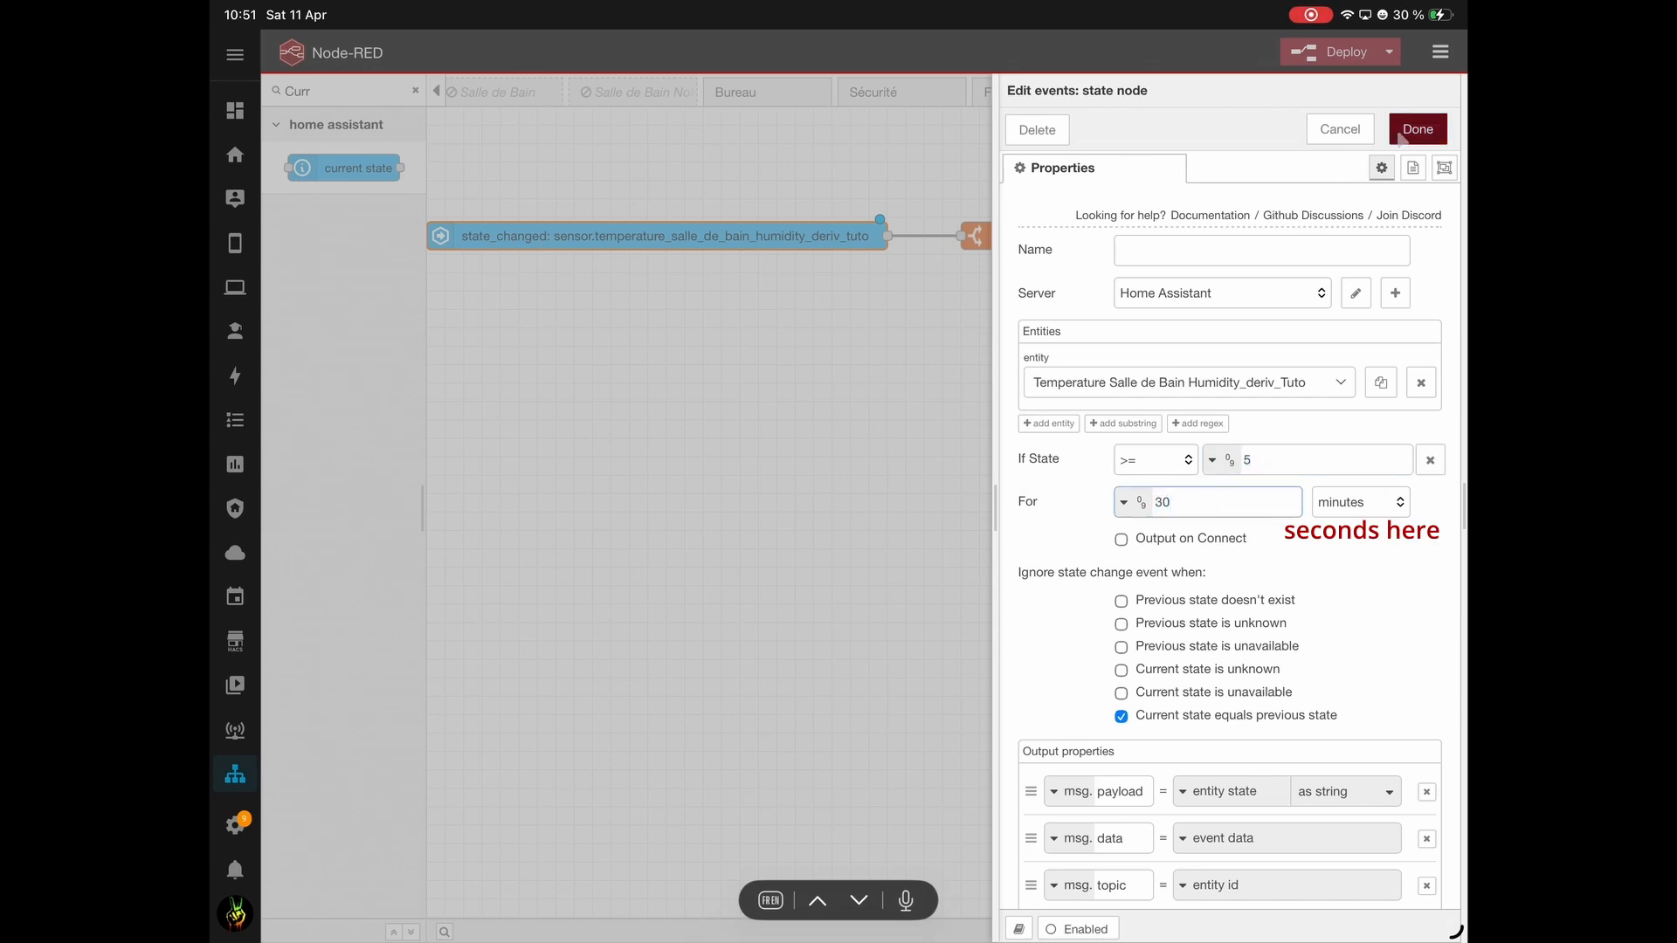
pyautogui.click(1401, 131)
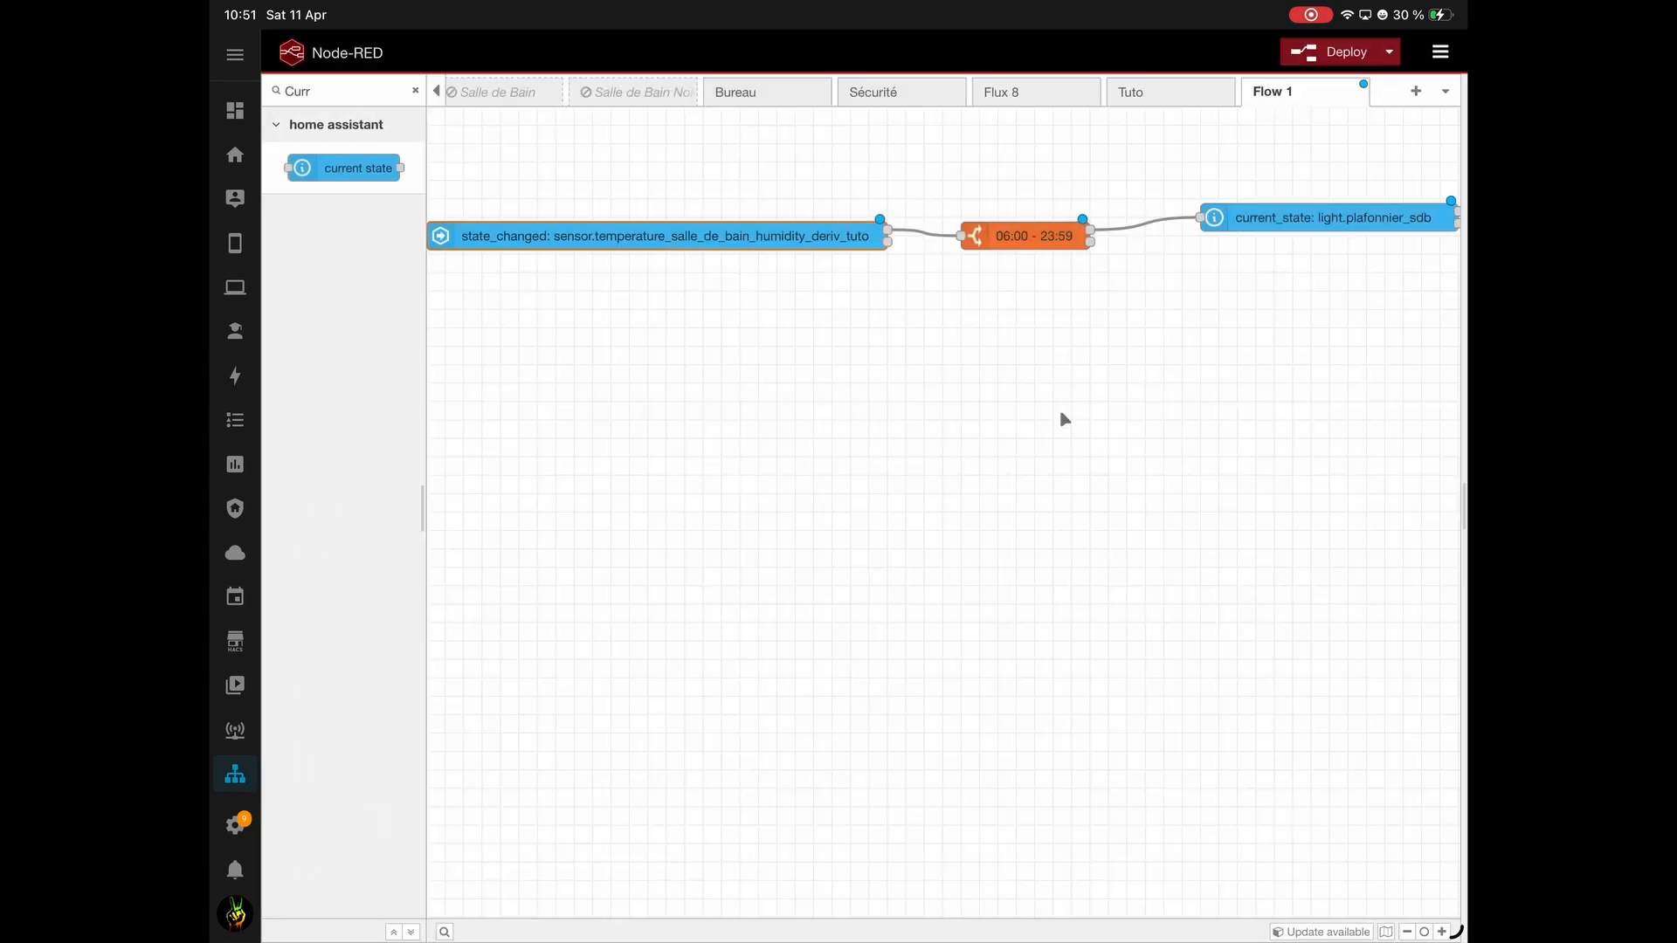
# Add an inject node below the humidity state node, wire it to the time range node and deploy the flow.
pyautogui.click(416, 92)
pyautogui.write('In')
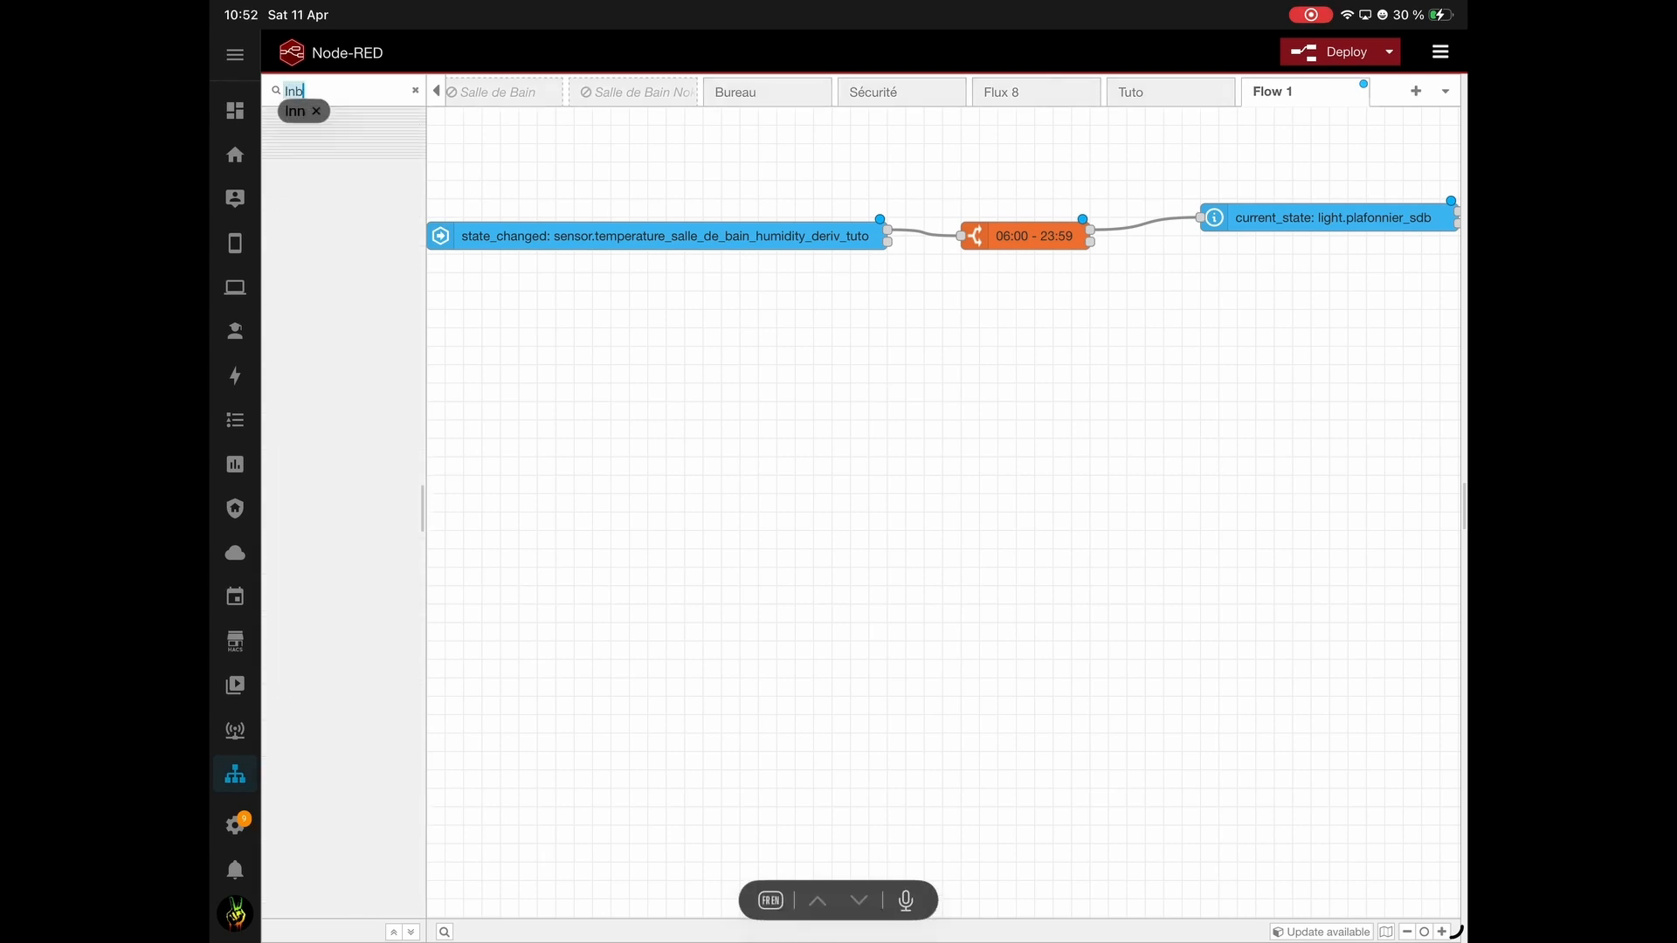
pyautogui.write('j')
pyautogui.moveTo(344, 172); pyautogui.dragTo(961, 236)
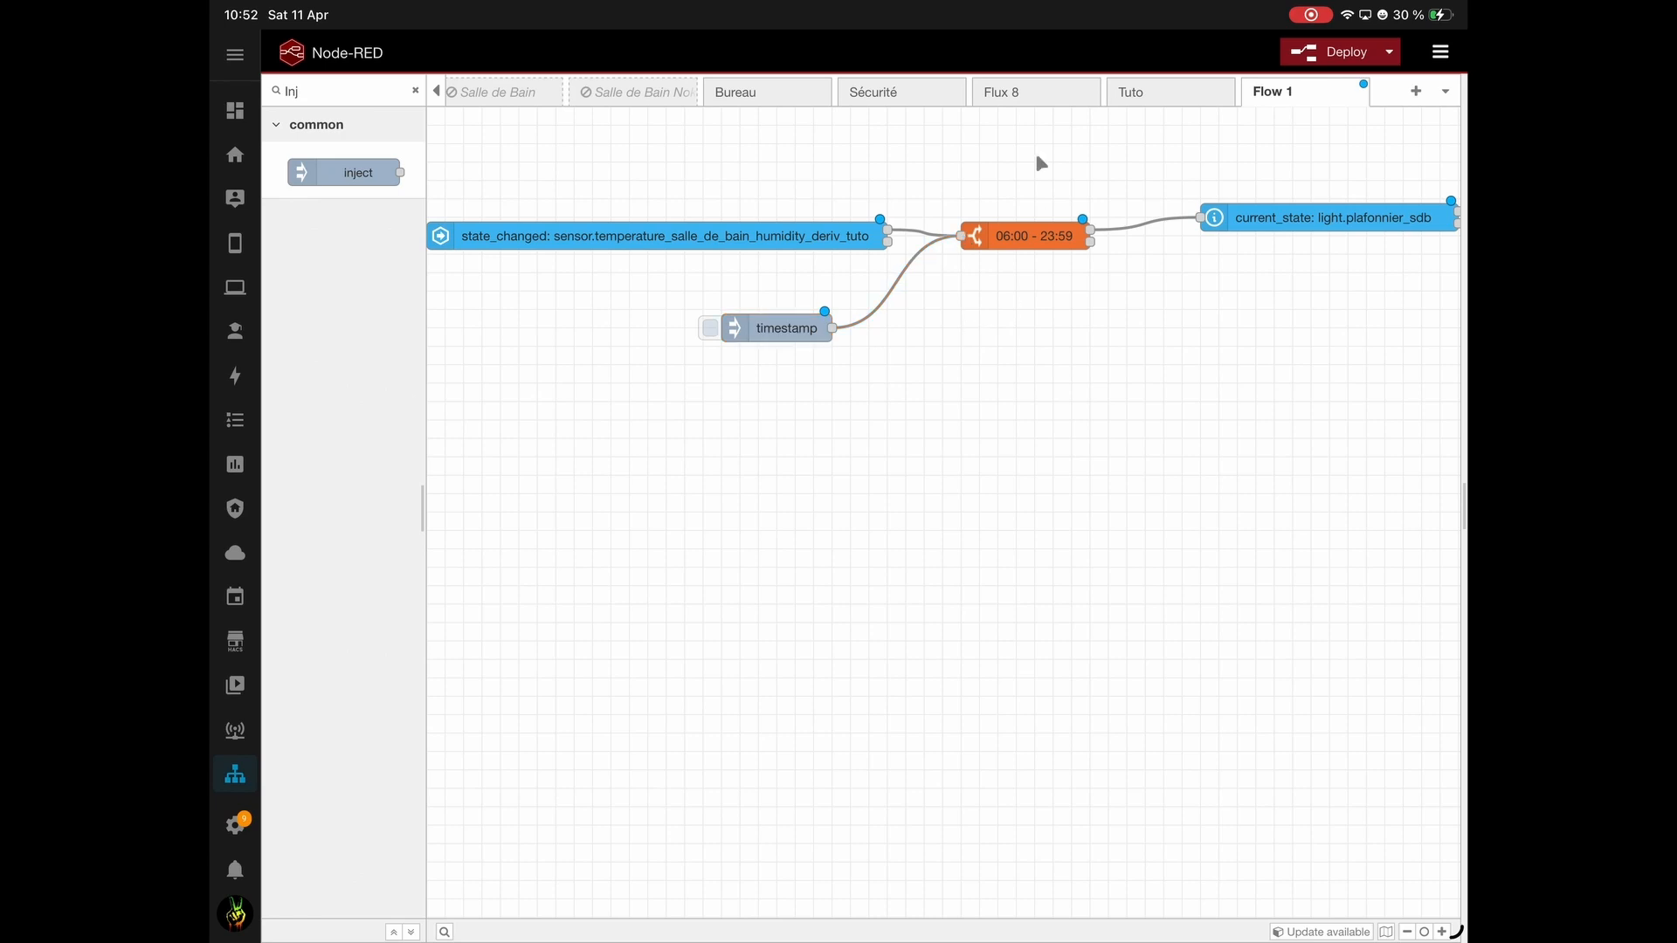
pyautogui.click(1388, 52)
pyautogui.click(1321, 54)
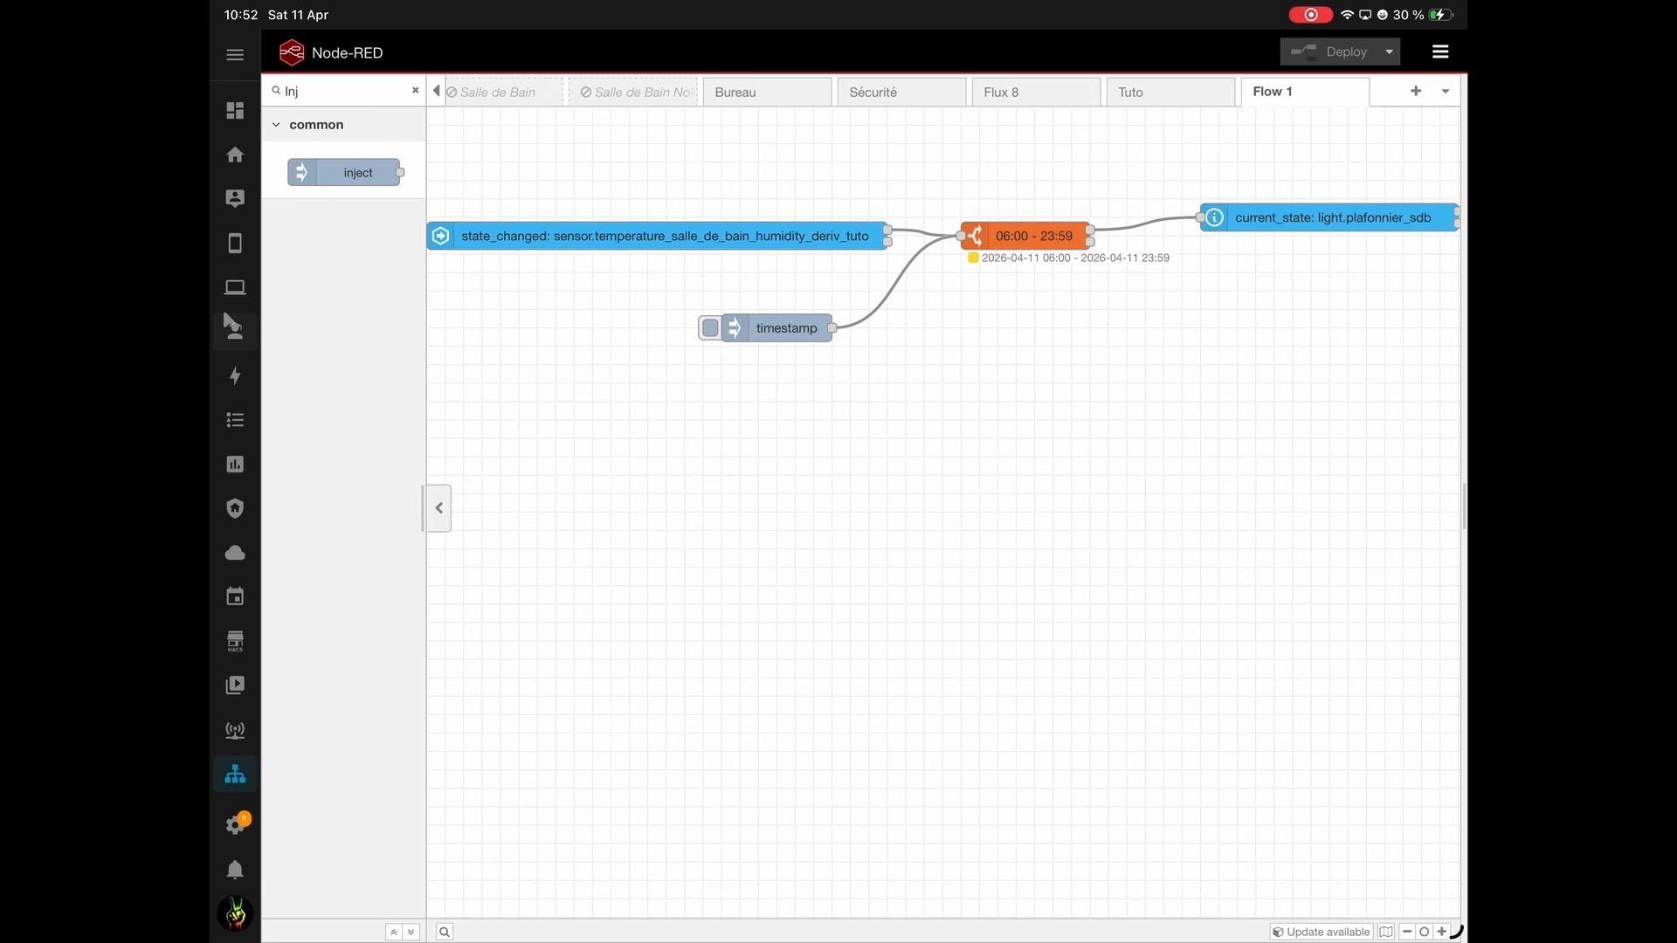
# Show the Home Assistant history of Temperature Salle de Bain Derivative_Humidite_Sdb for April 10, 9:00 AM to 12:00 PM.
pyautogui.click(235, 464)
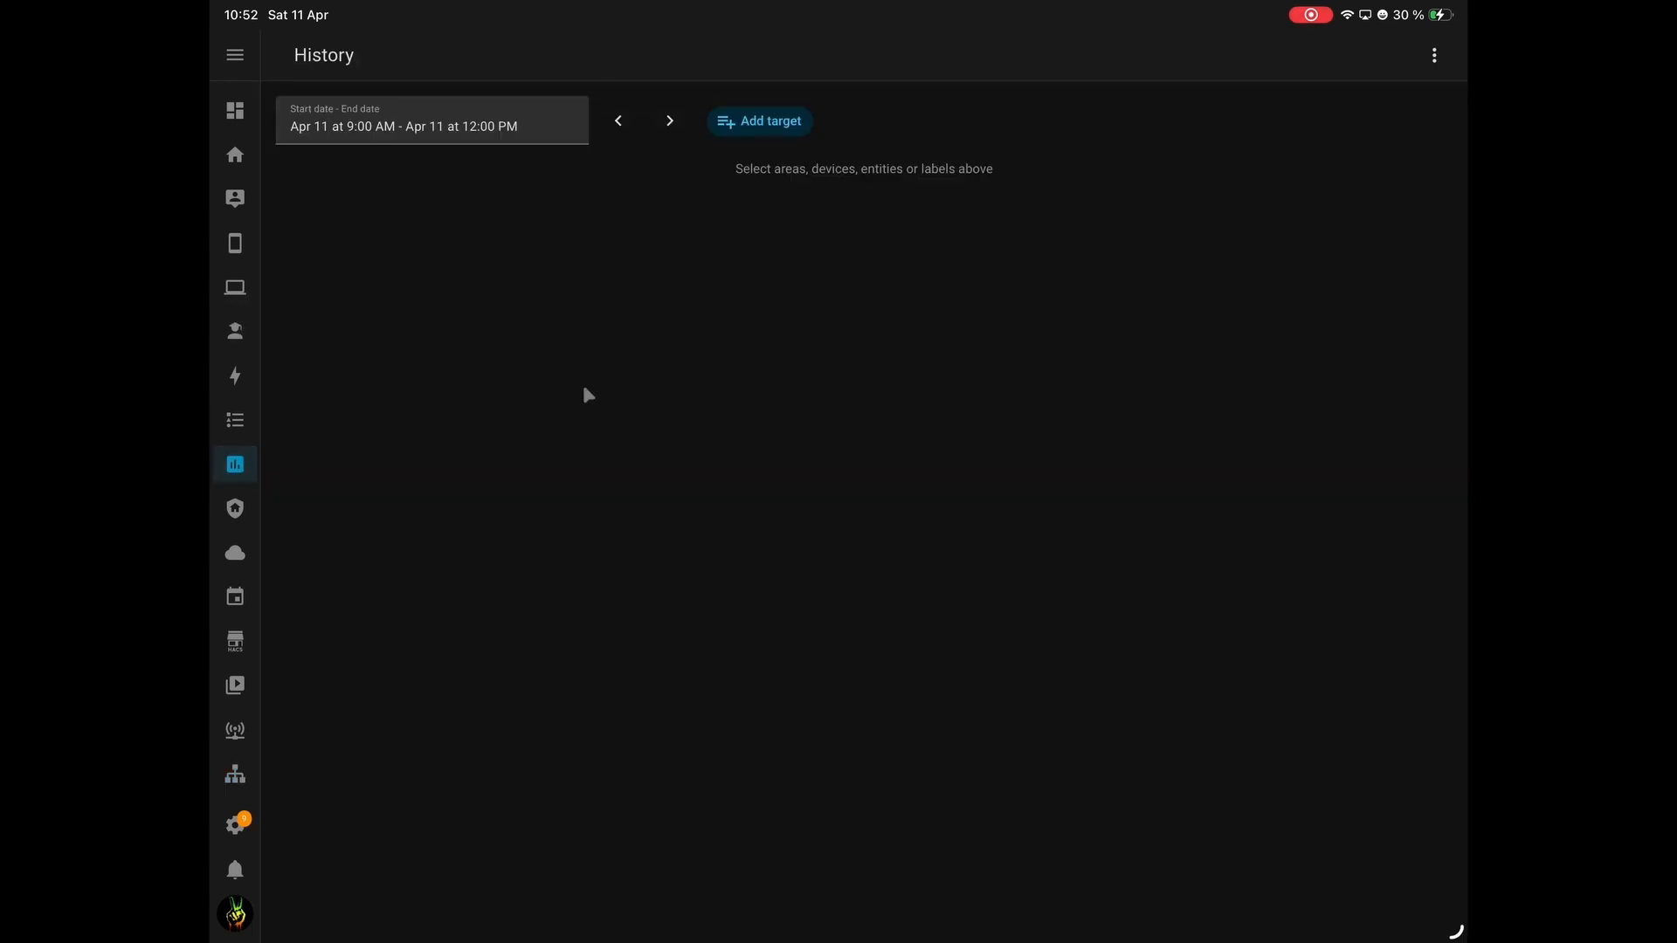
pyautogui.click(758, 120)
pyautogui.write('Hum')
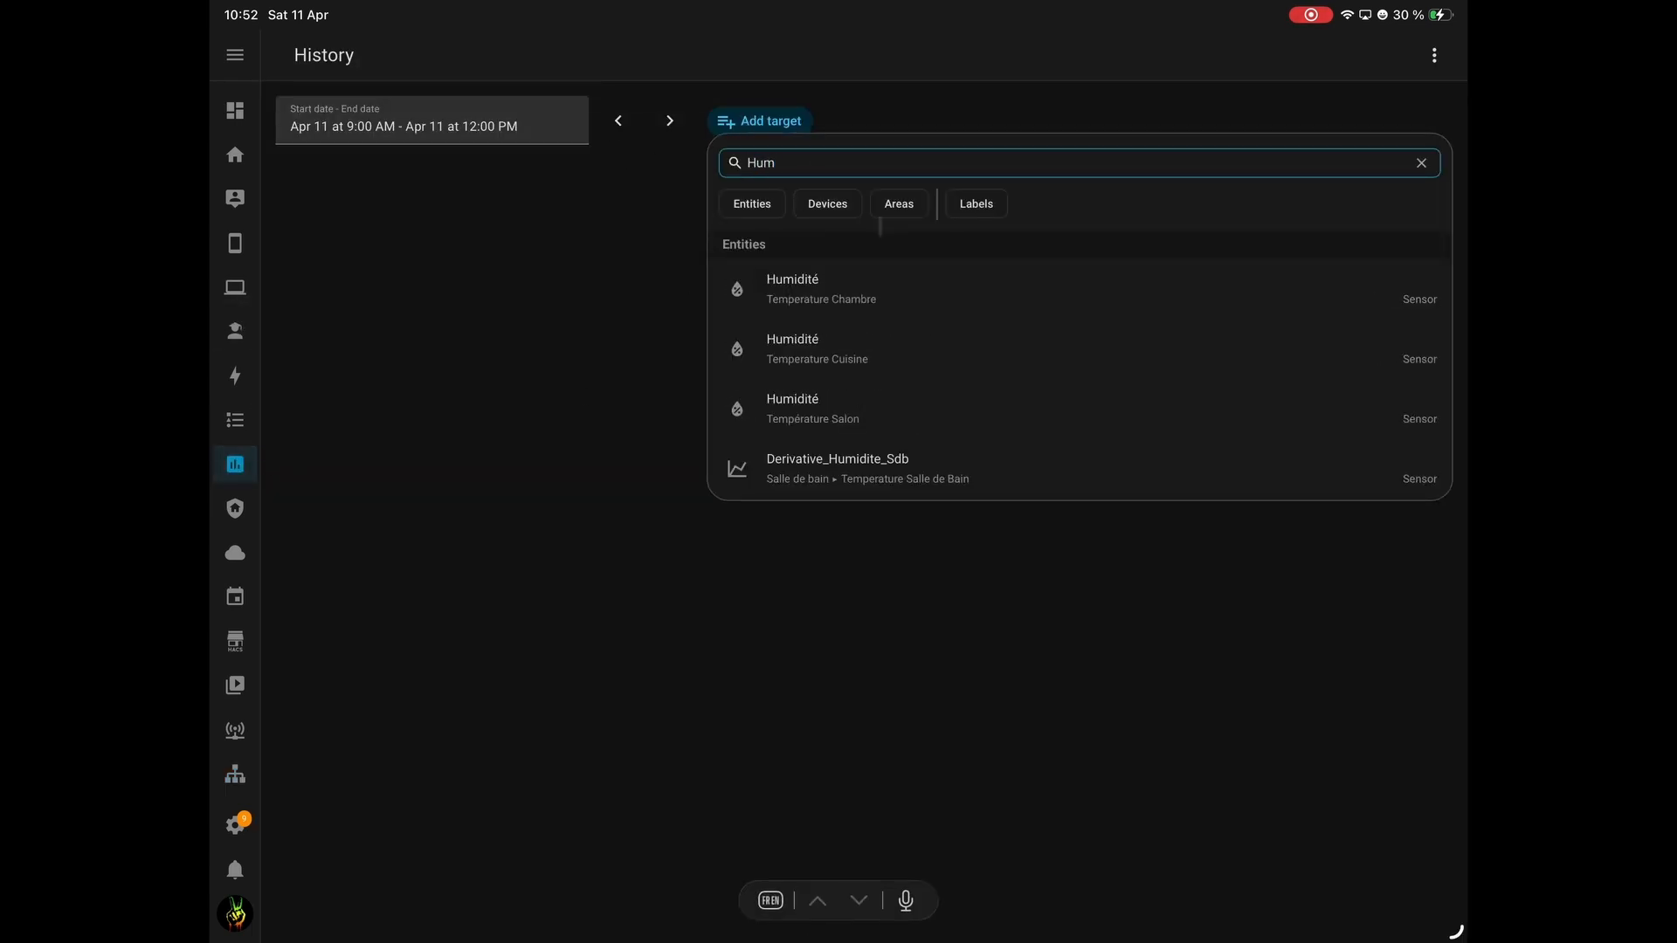
pyautogui.click(947, 478)
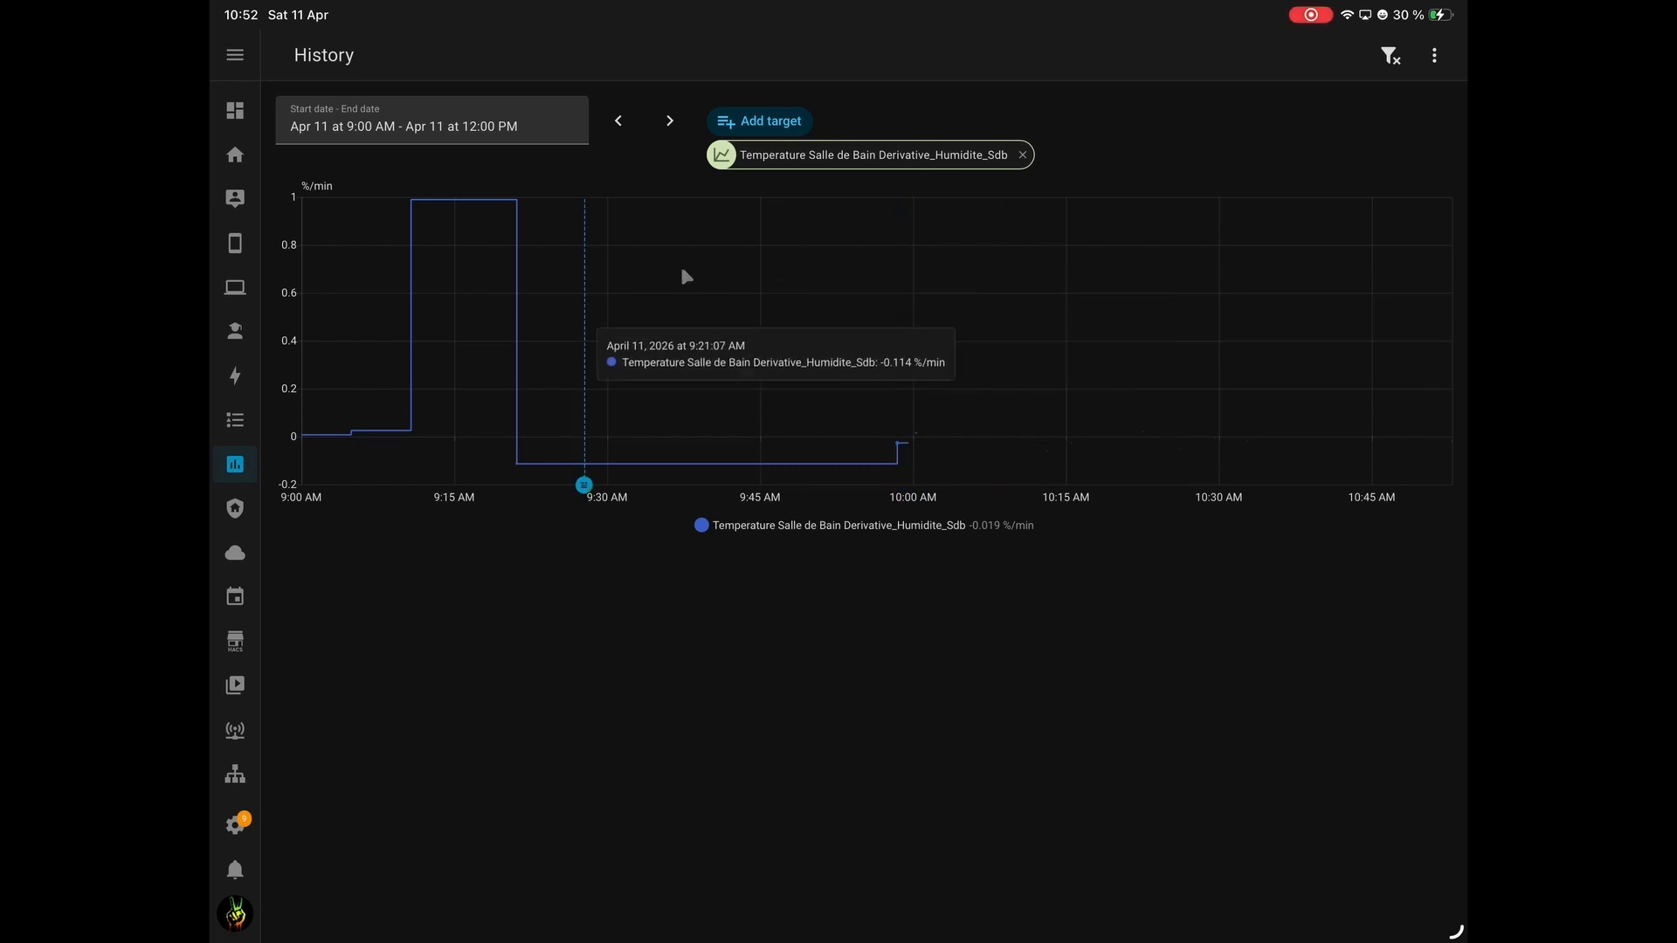
pyautogui.click(508, 141)
pyautogui.click(593, 302)
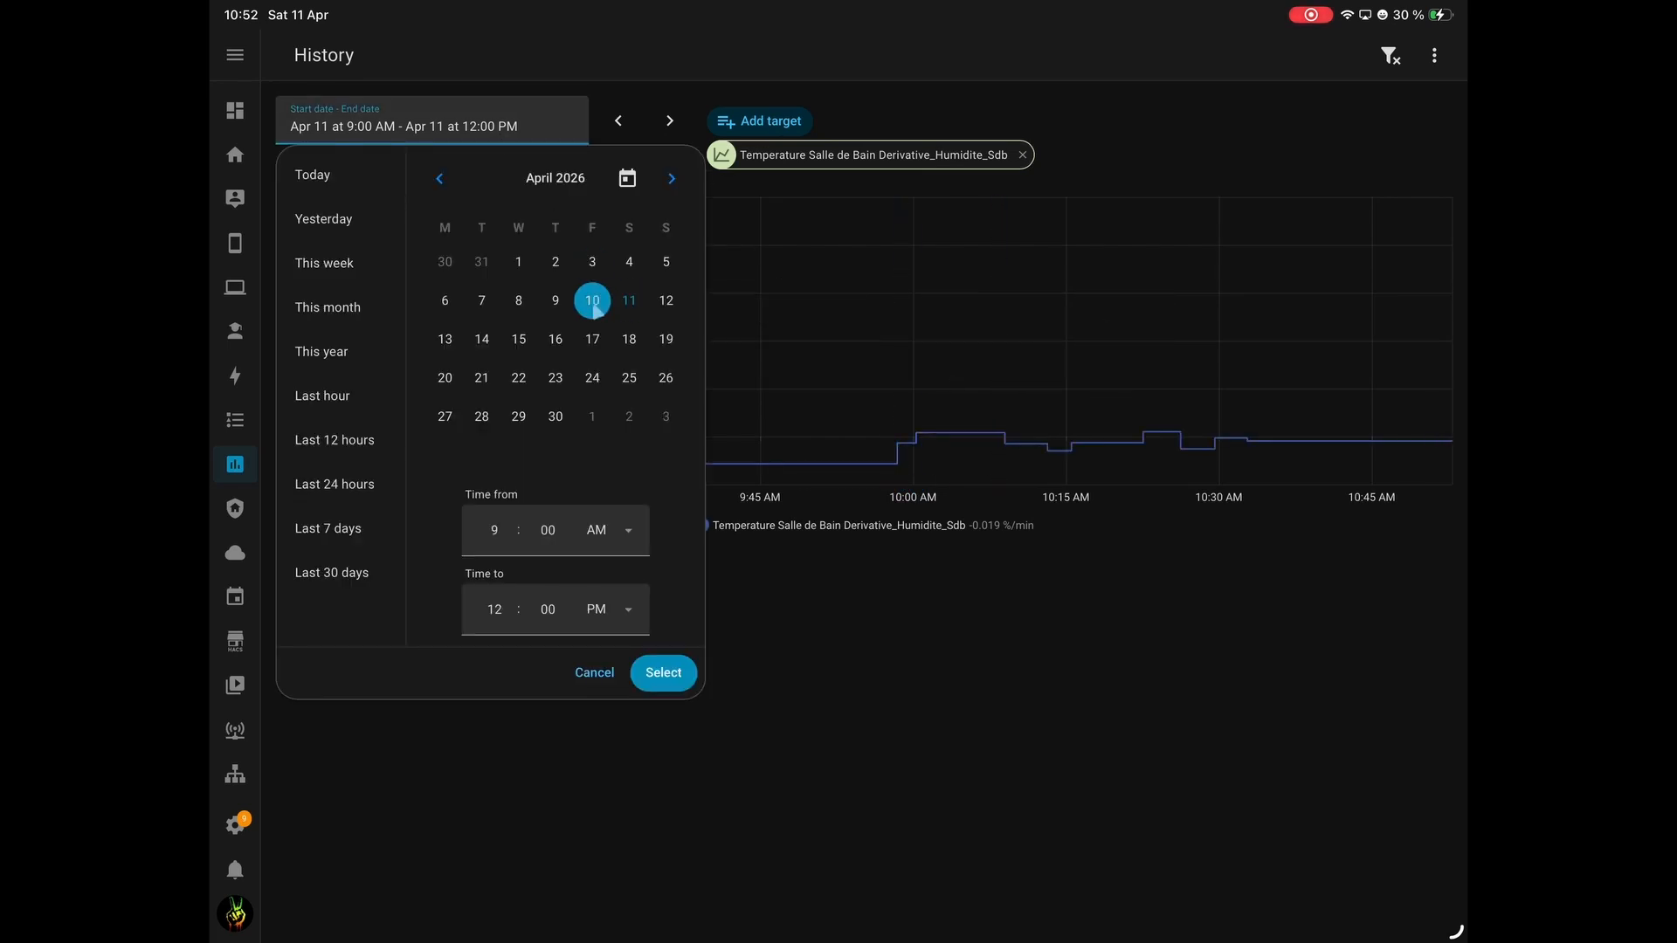
pyautogui.click(663, 672)
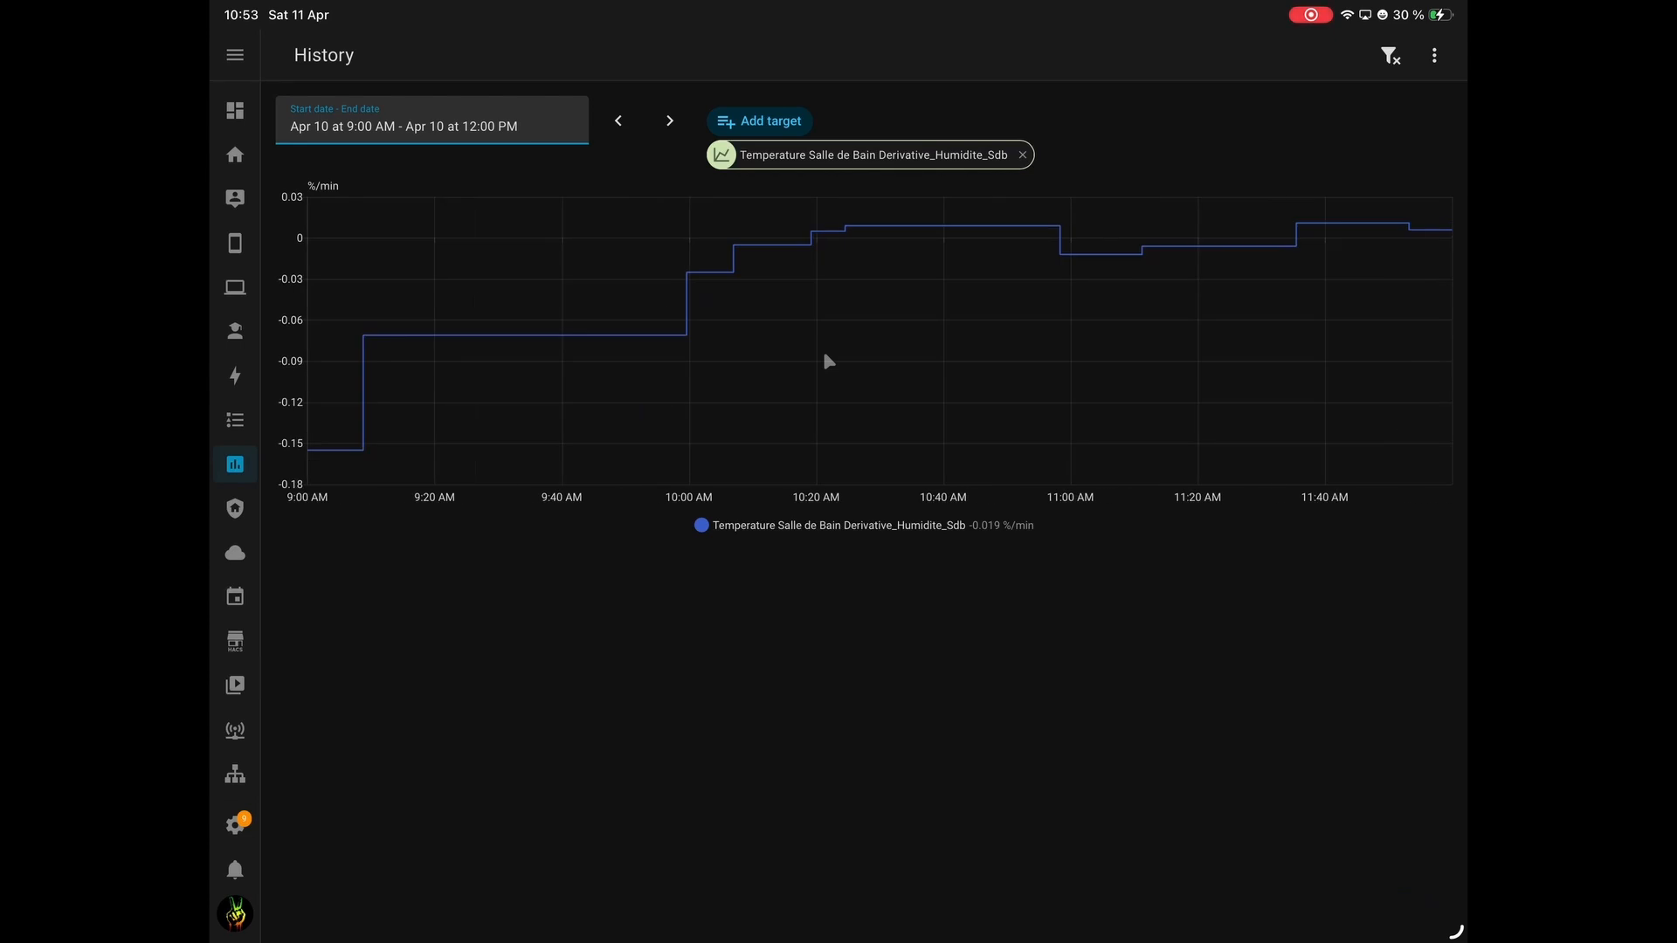
# Extend the history period to 11:00 PM and examine the humidity derivative's values around 7:00 PM.
pyautogui.click(489, 128)
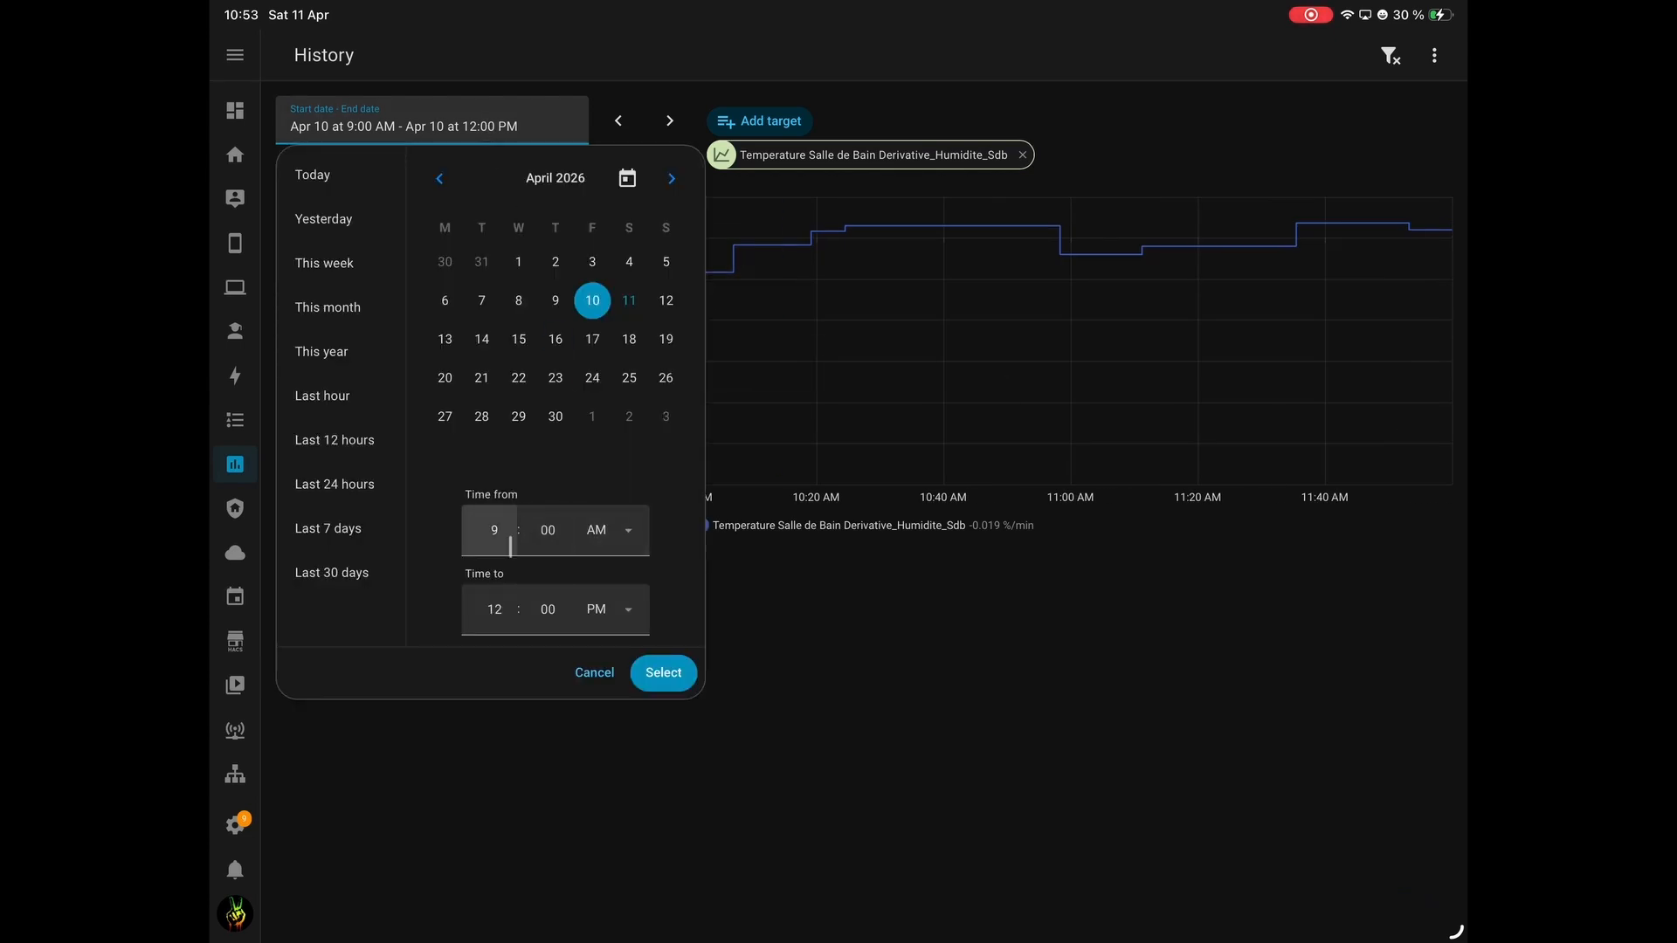
pyautogui.click(502, 609)
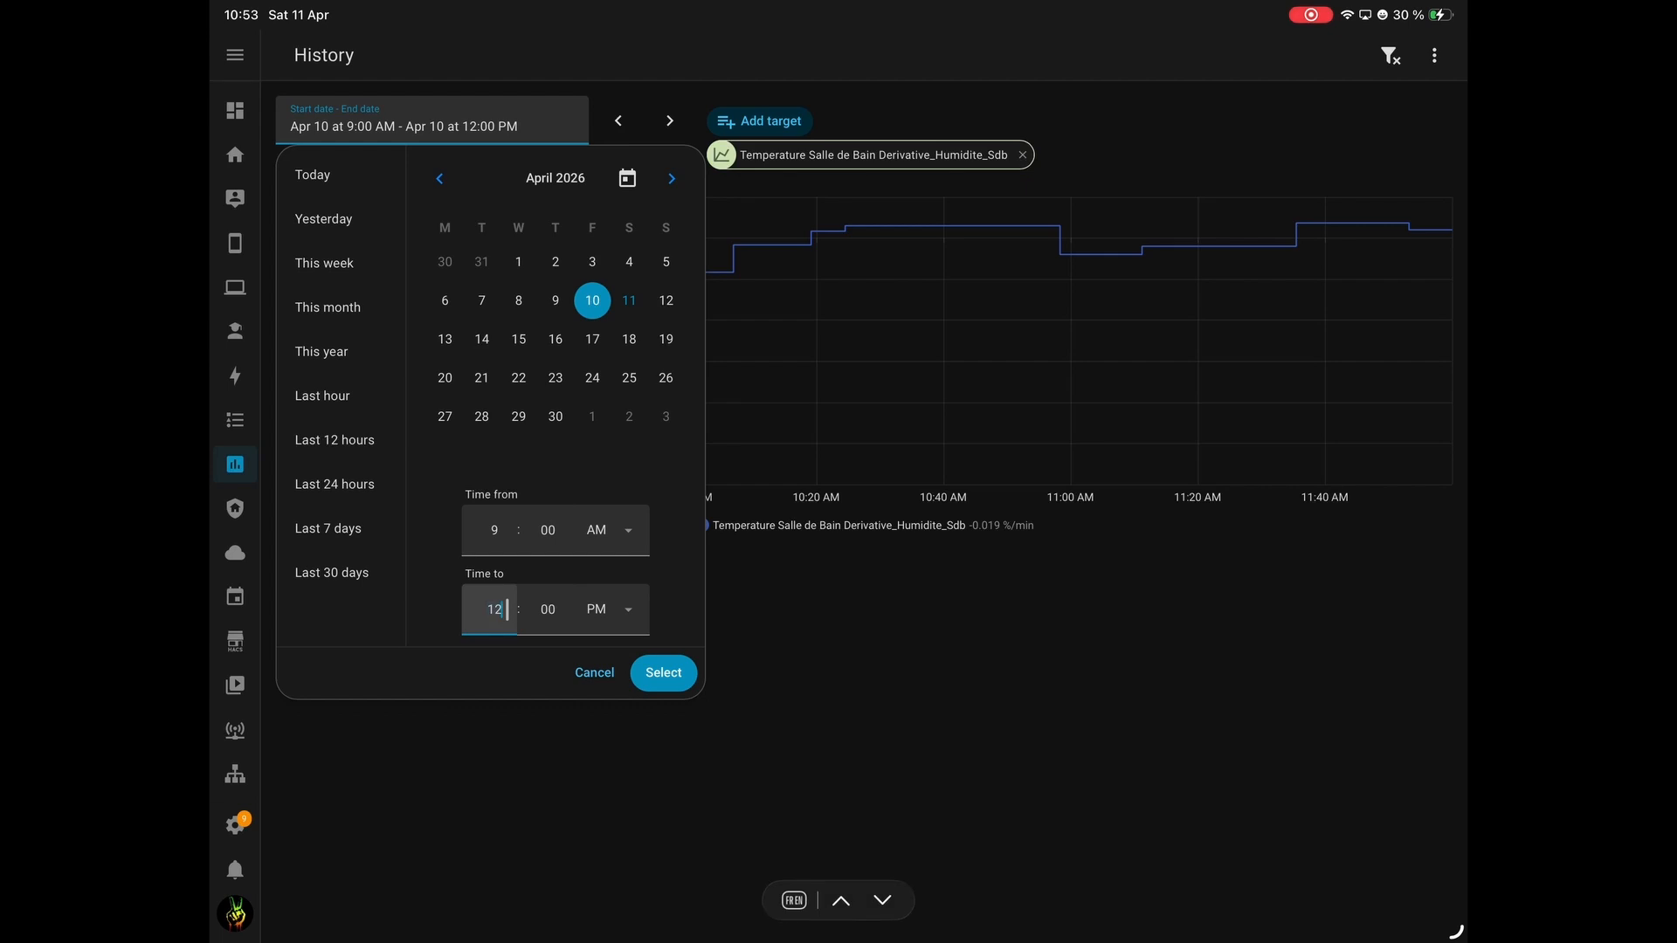
pyautogui.write('11')
pyautogui.click(663, 672)
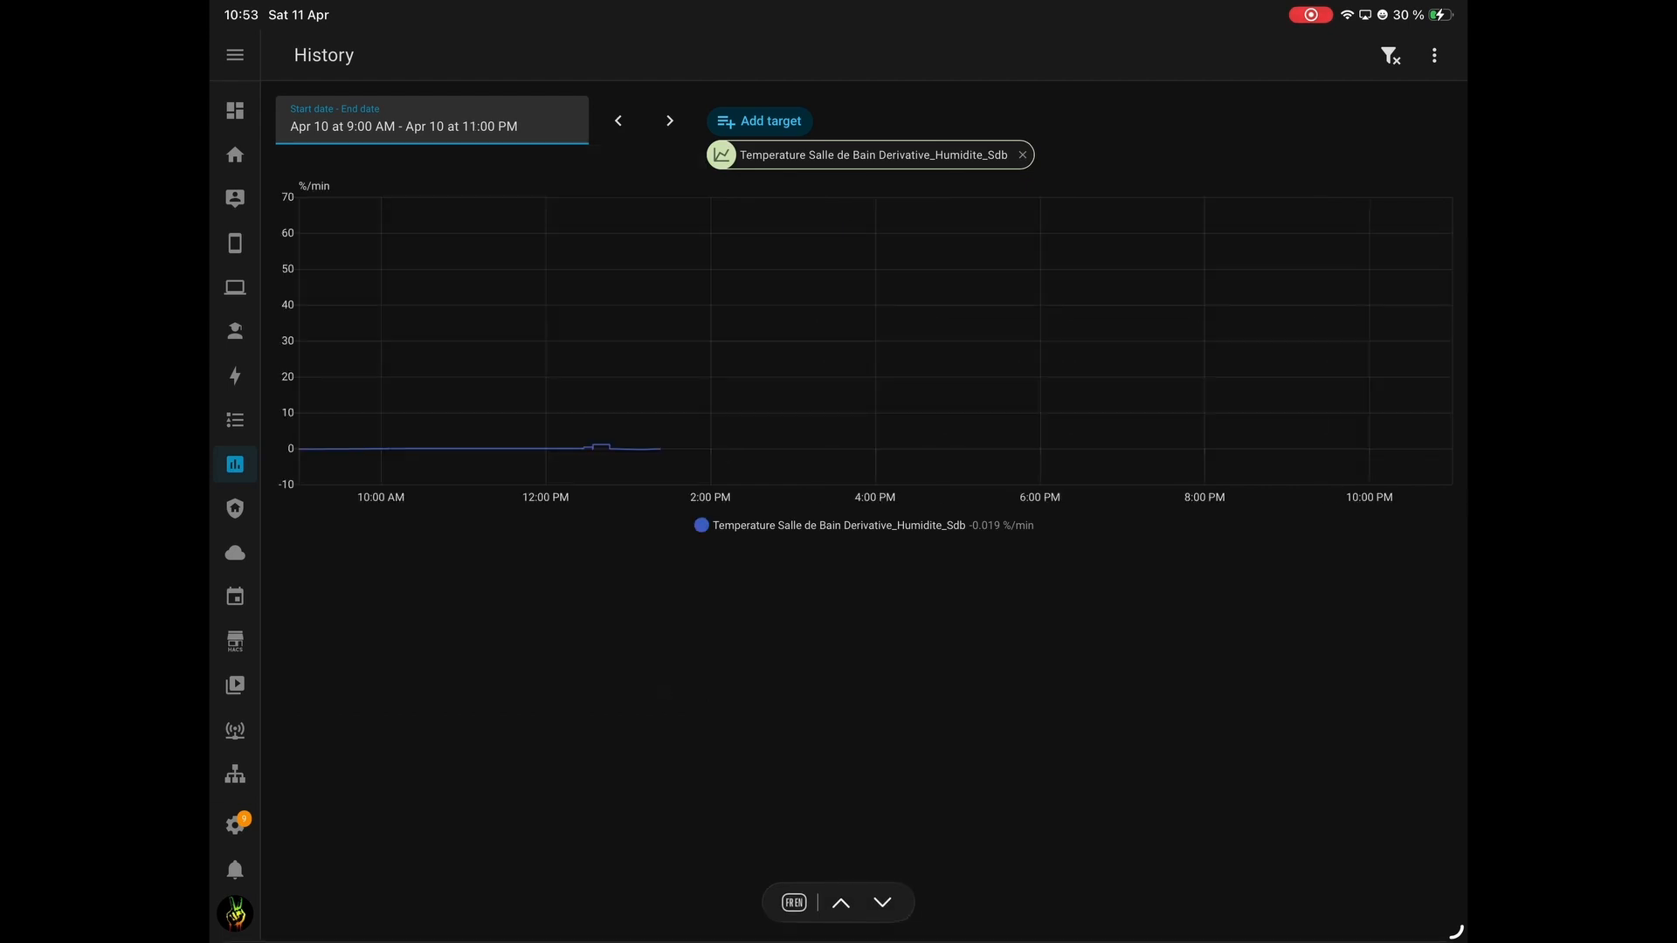
pyautogui.moveTo(1185, 293)
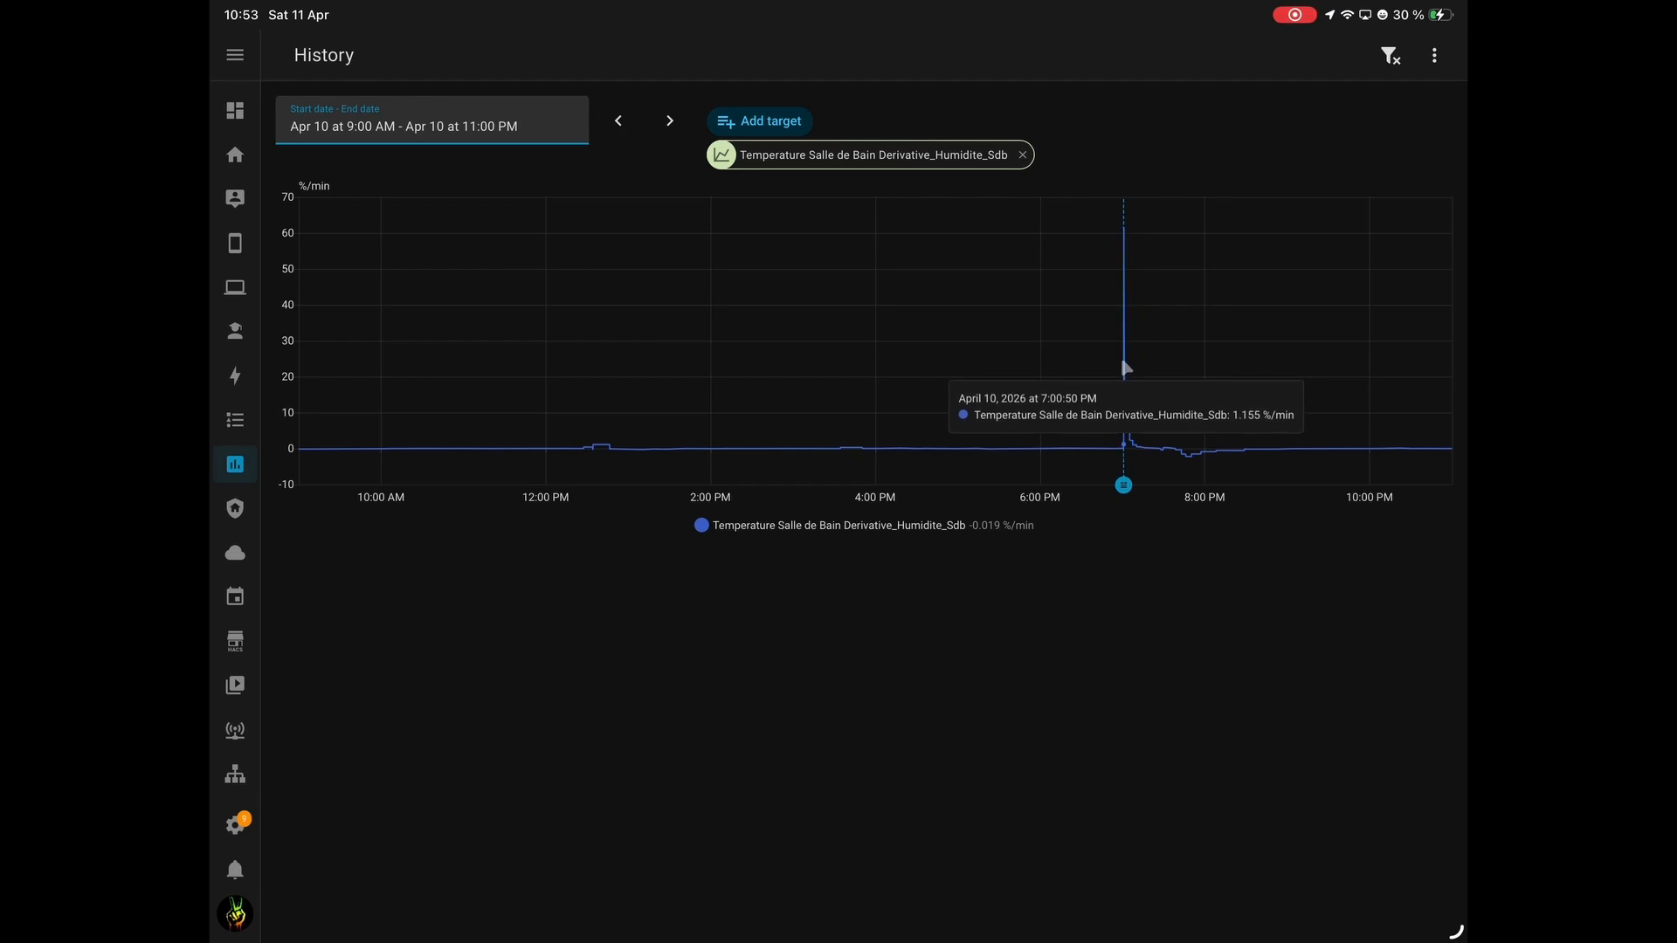
pyautogui.scroll(5, 1124, 364)
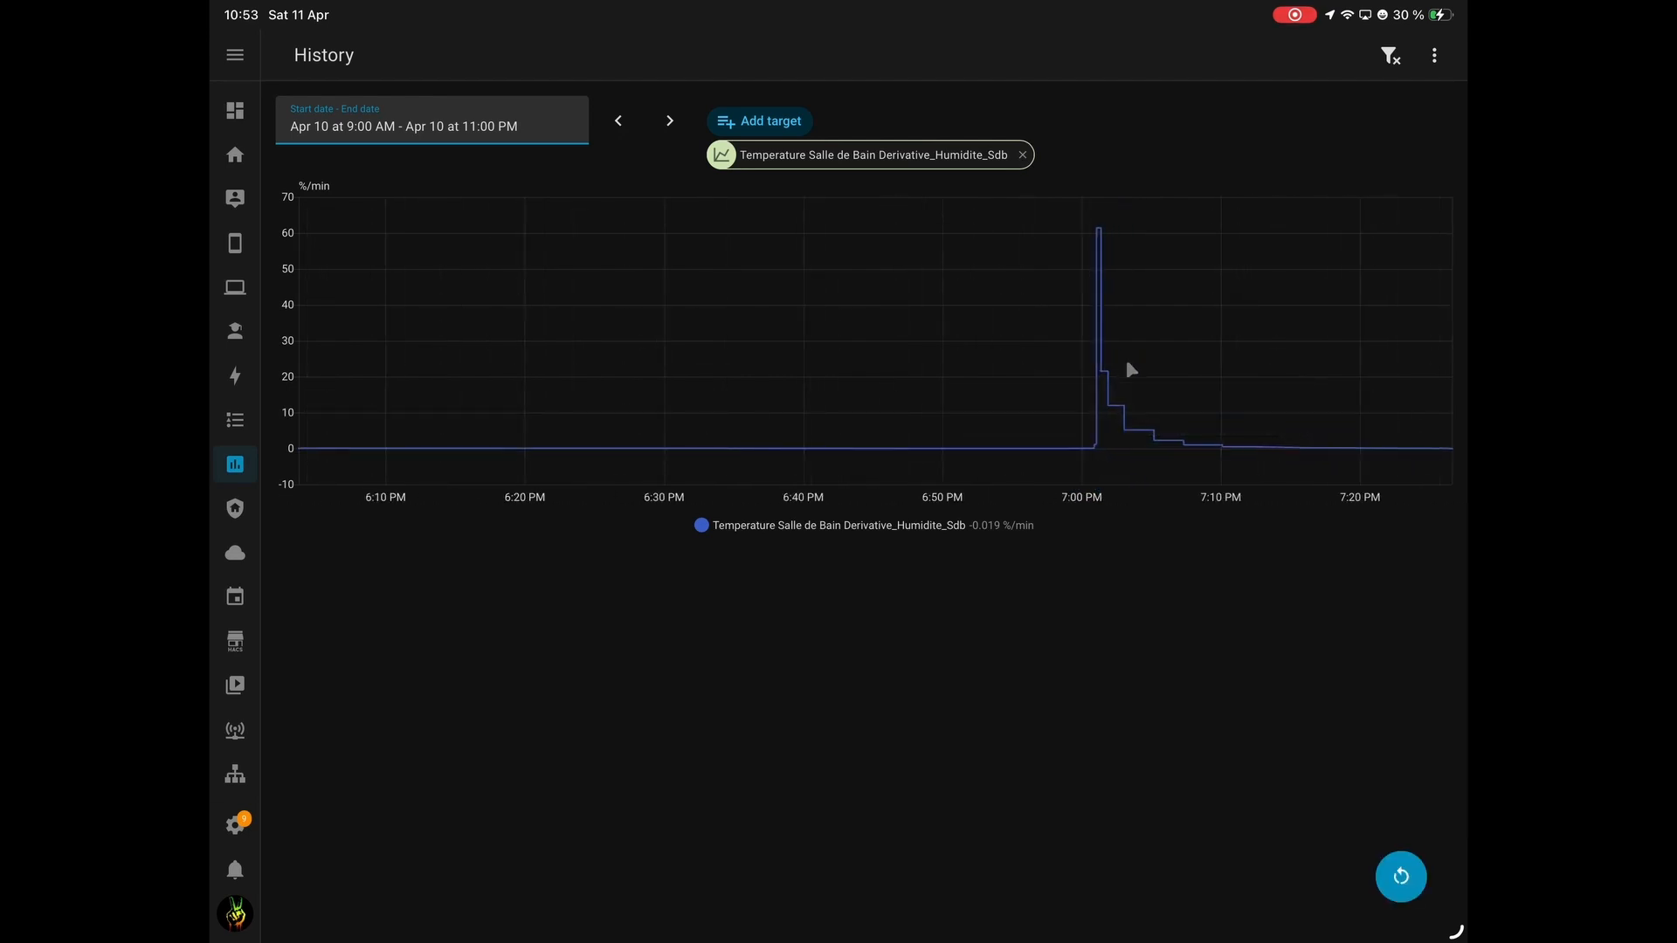
pyautogui.scroll(5, 1125, 359)
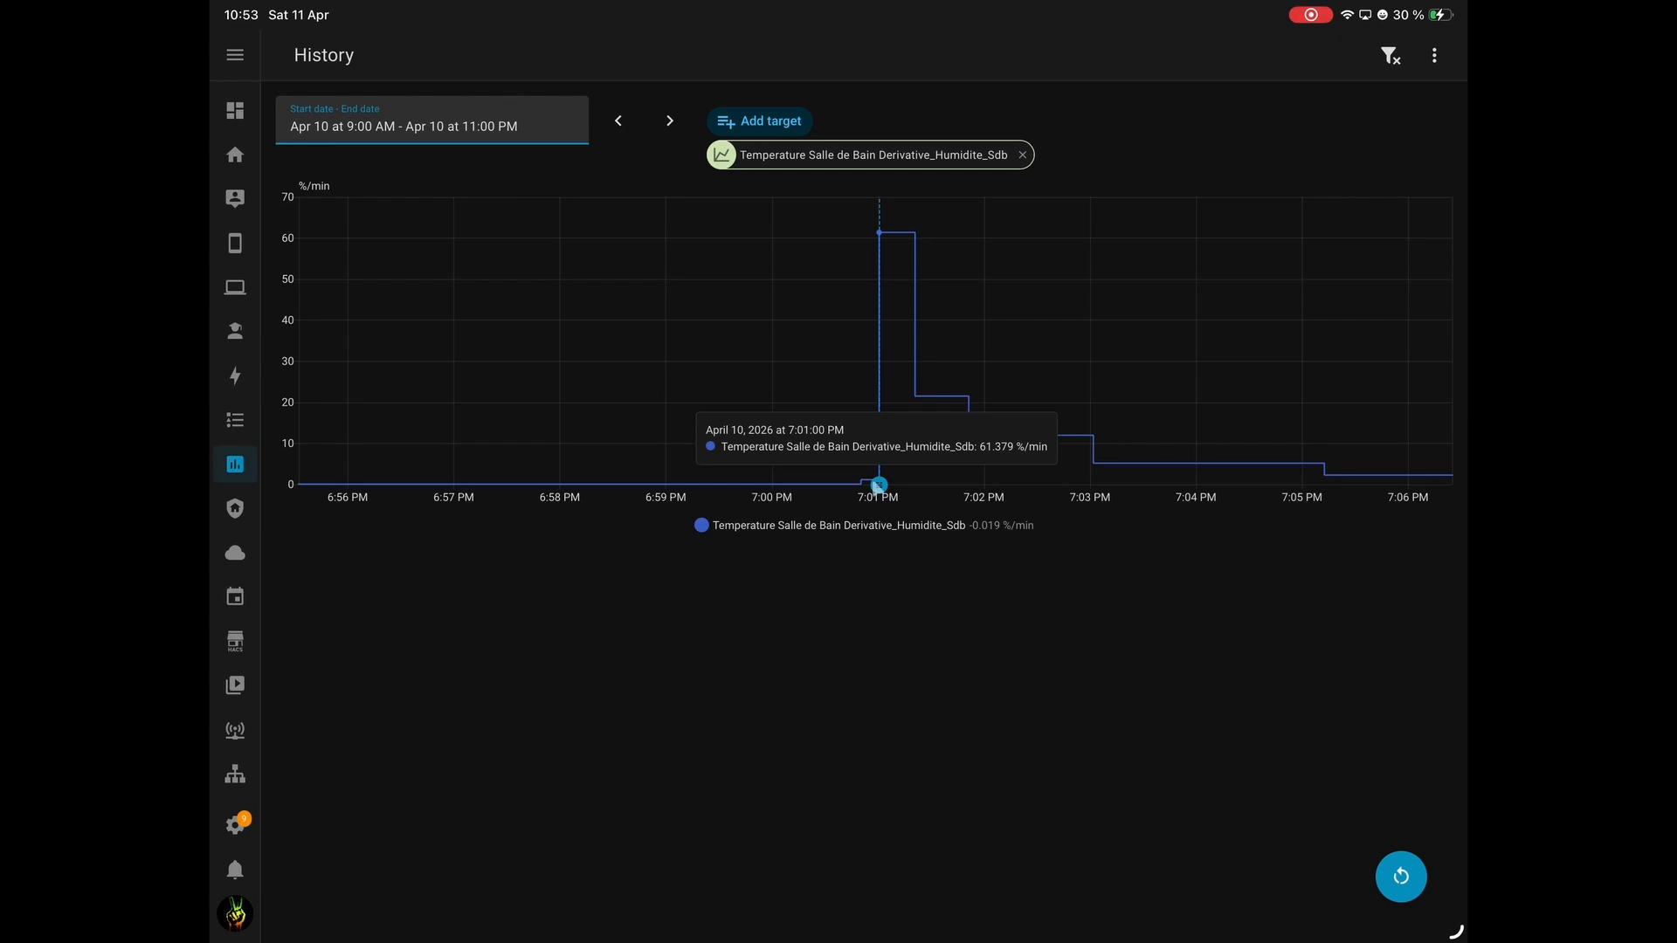
# Return to Flow 1 in Node-RED and rename it as Smart Bathroom timer light.
pyautogui.click(235, 774)
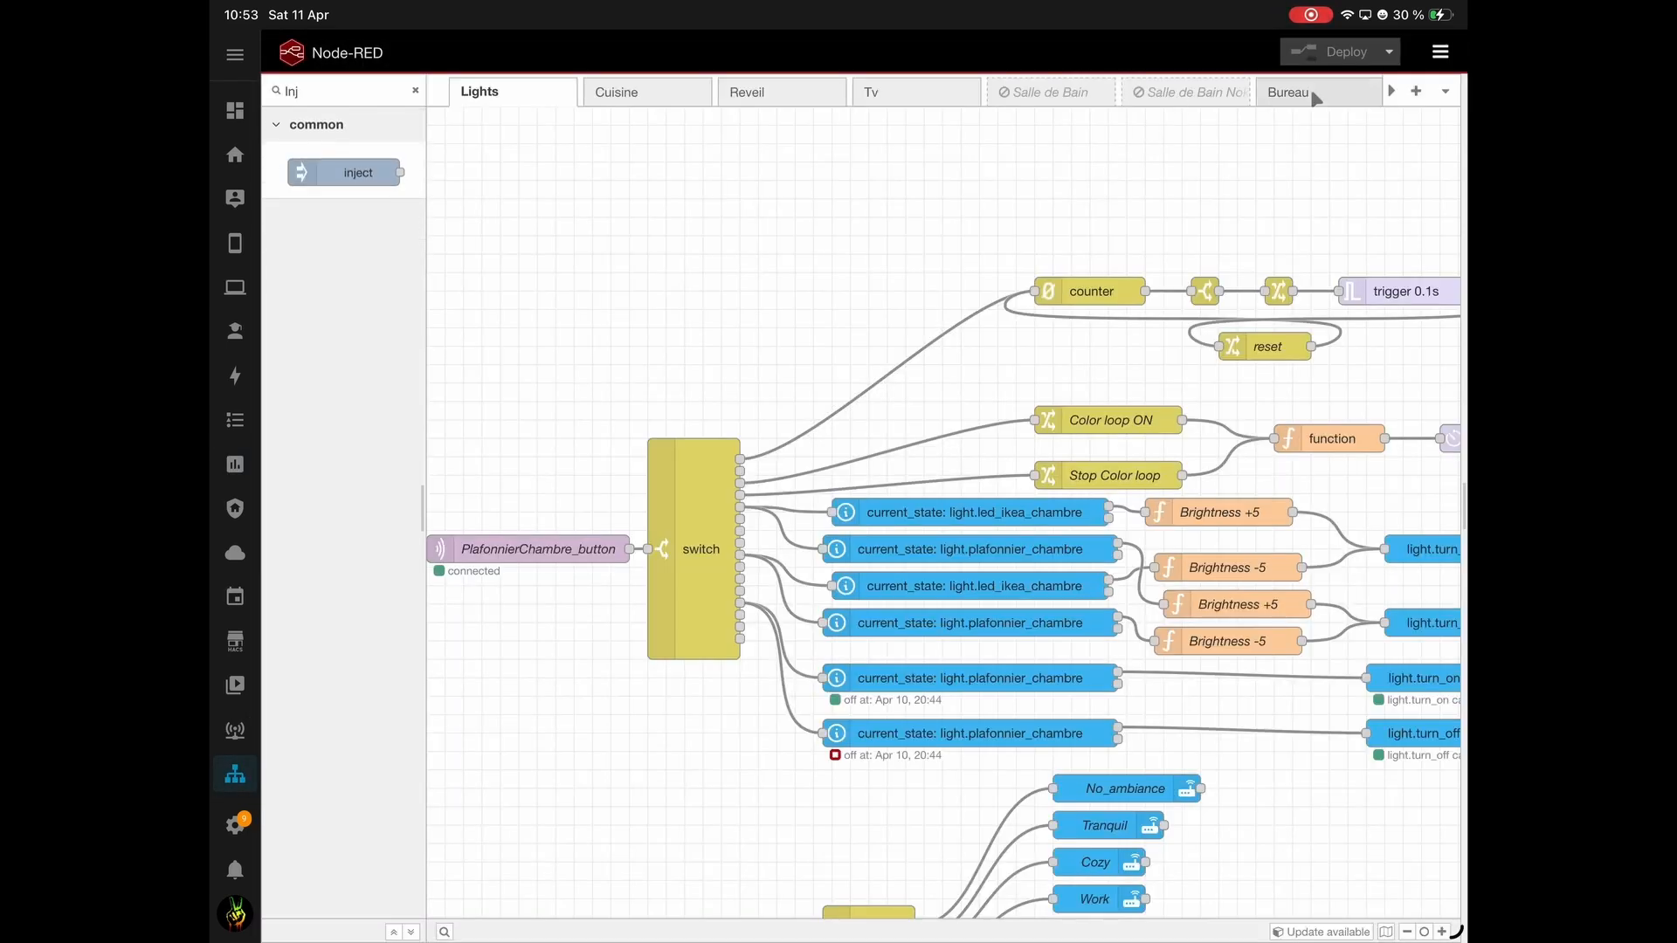
pyautogui.click(1392, 94)
pyautogui.click(1392, 94)
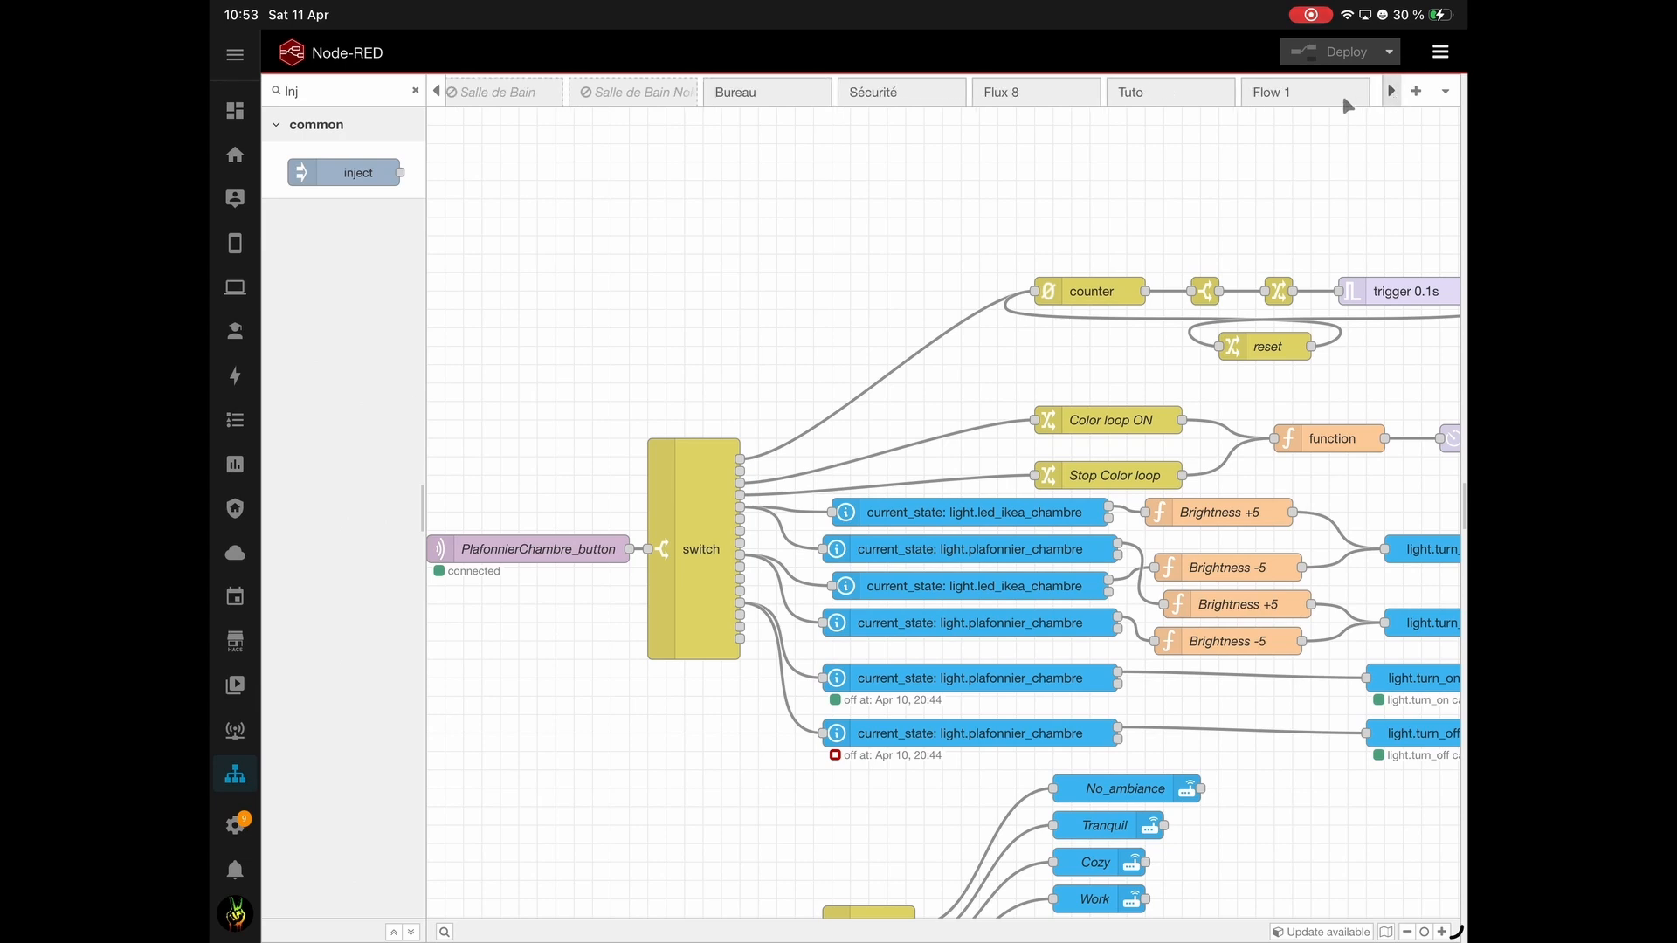
pyautogui.doubleClick(1291, 96)
pyautogui.click(1155, 229)
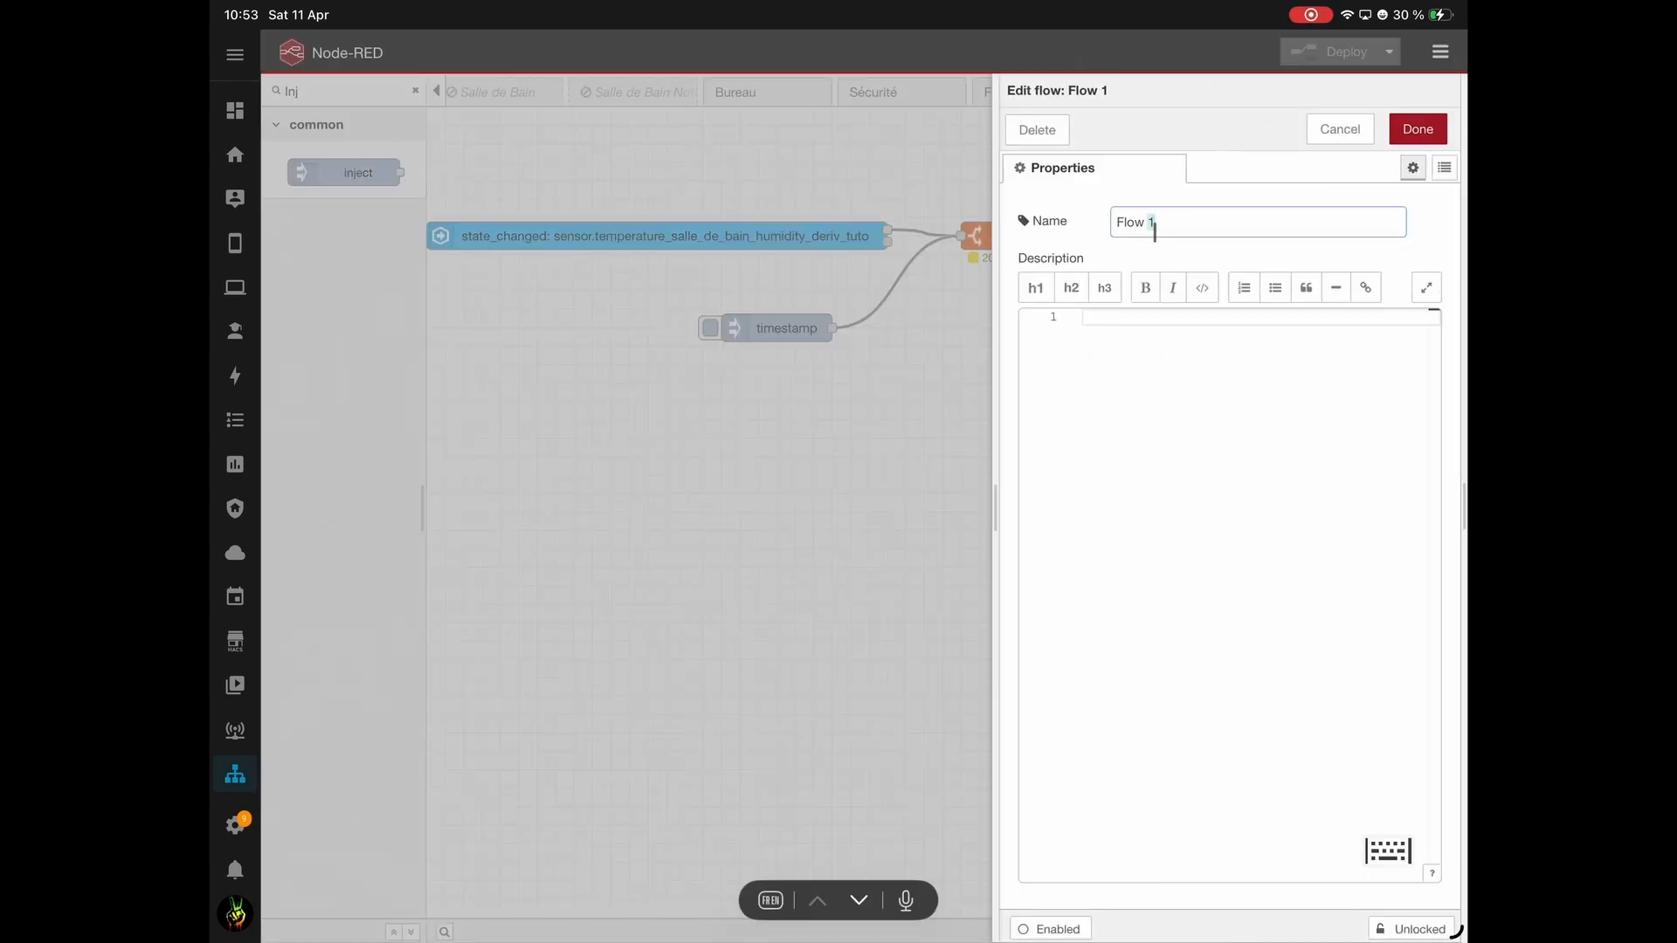
pyautogui.moveTo(1170, 225); pyautogui.dragTo(1108, 231)
pyautogui.write('Smart Bathroom timer light')
pyautogui.click(1417, 128)
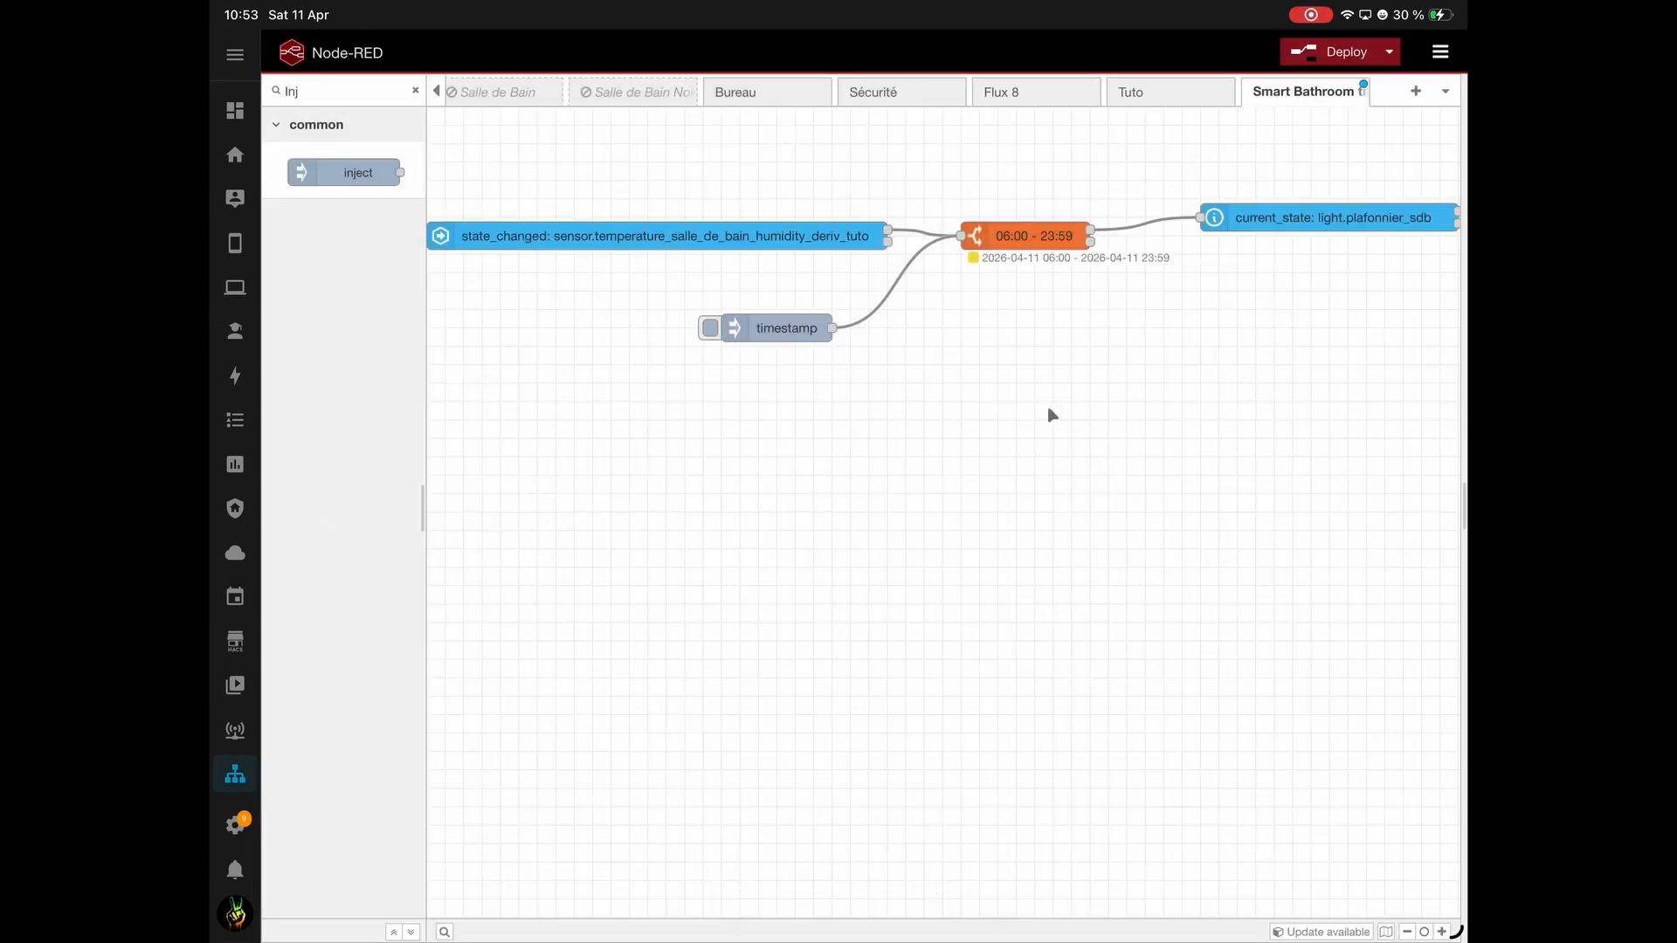
# Add an action node after the light.plafonnier_sdb current state node and wire it to that node's first output.
pyautogui.hscroll(5, 1003, 511)
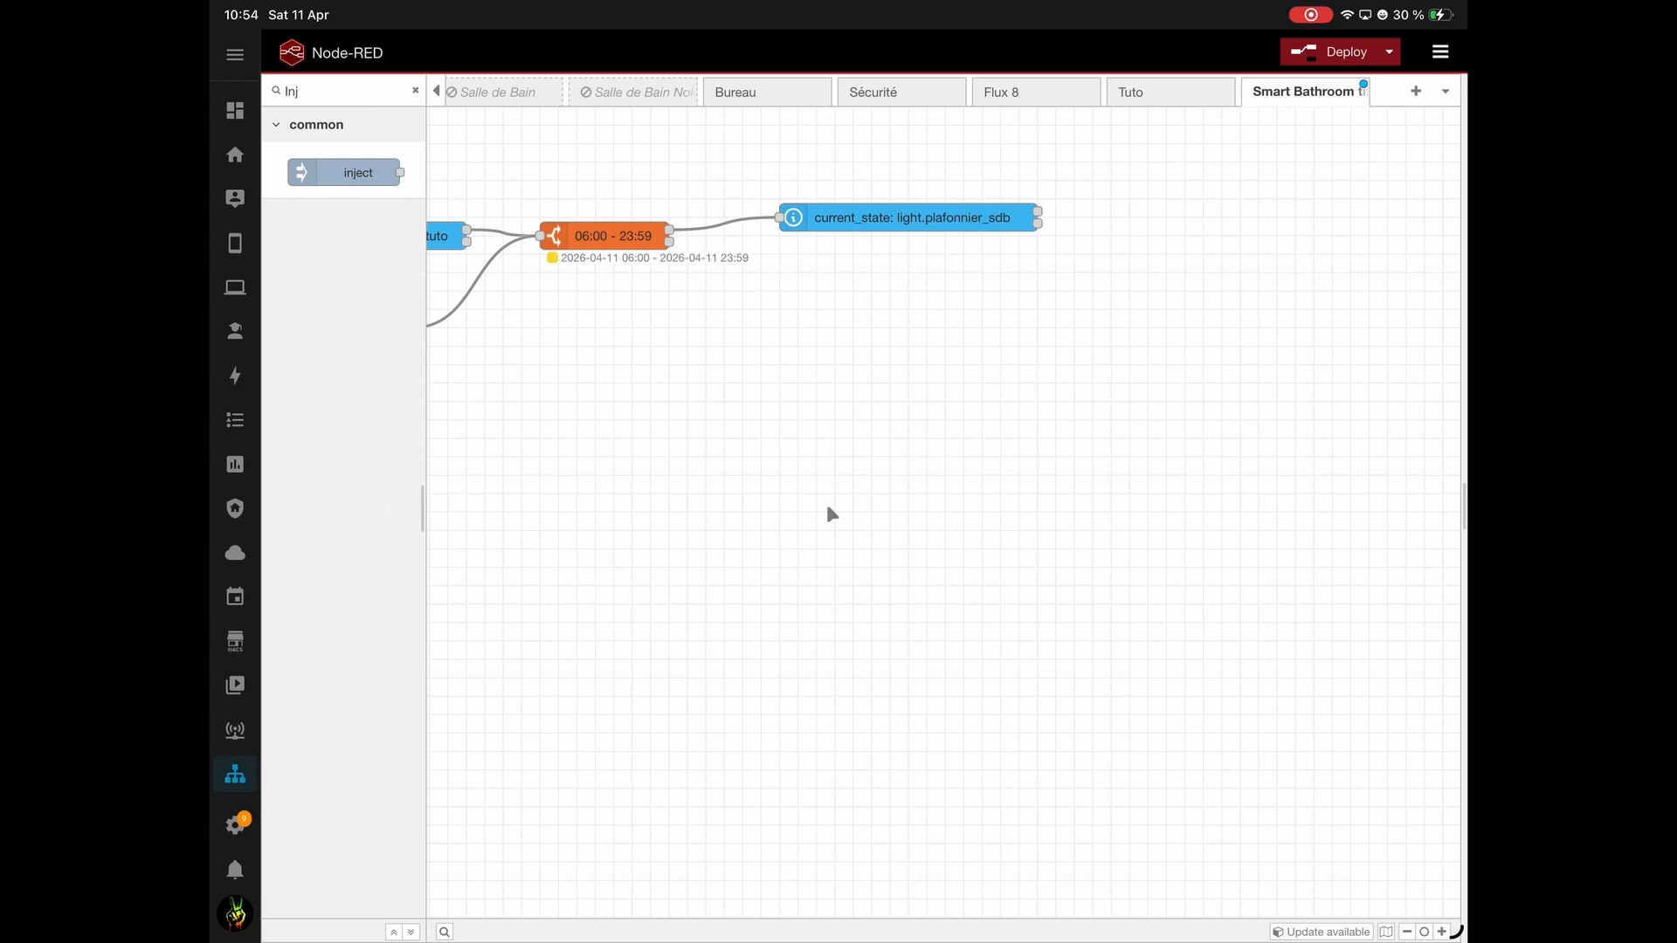
pyautogui.click(404, 90)
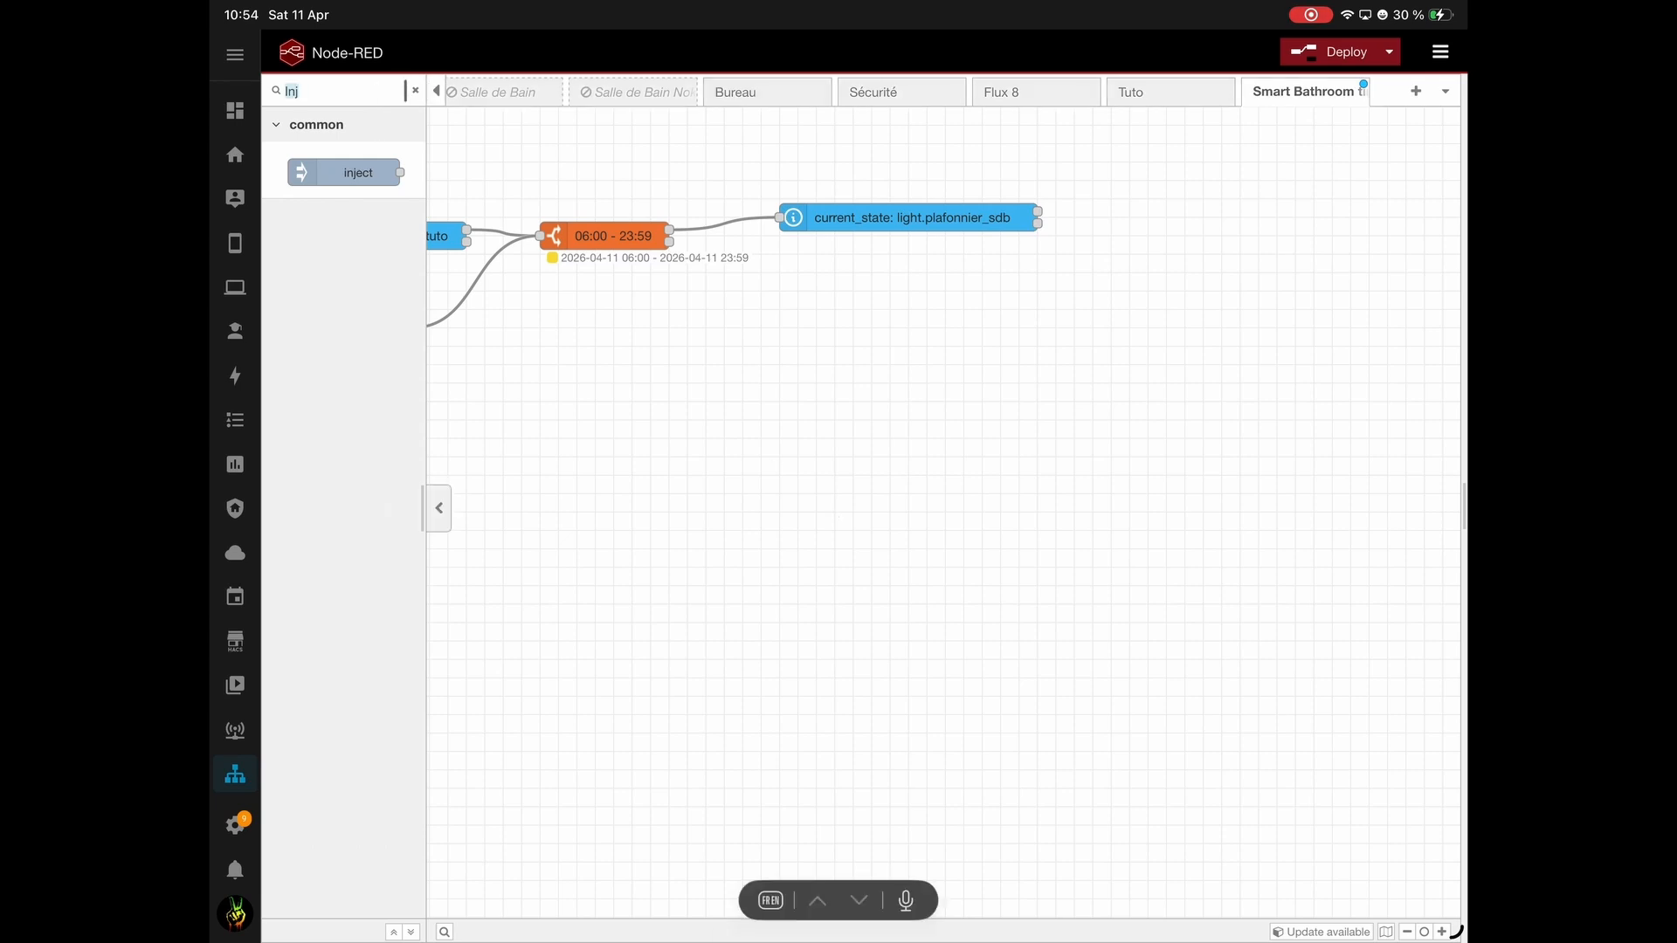
pyautogui.write('Ca')
pyautogui.press('BackSpace')
pyautogui.press('BackSpace')
pyautogui.write('Ac')
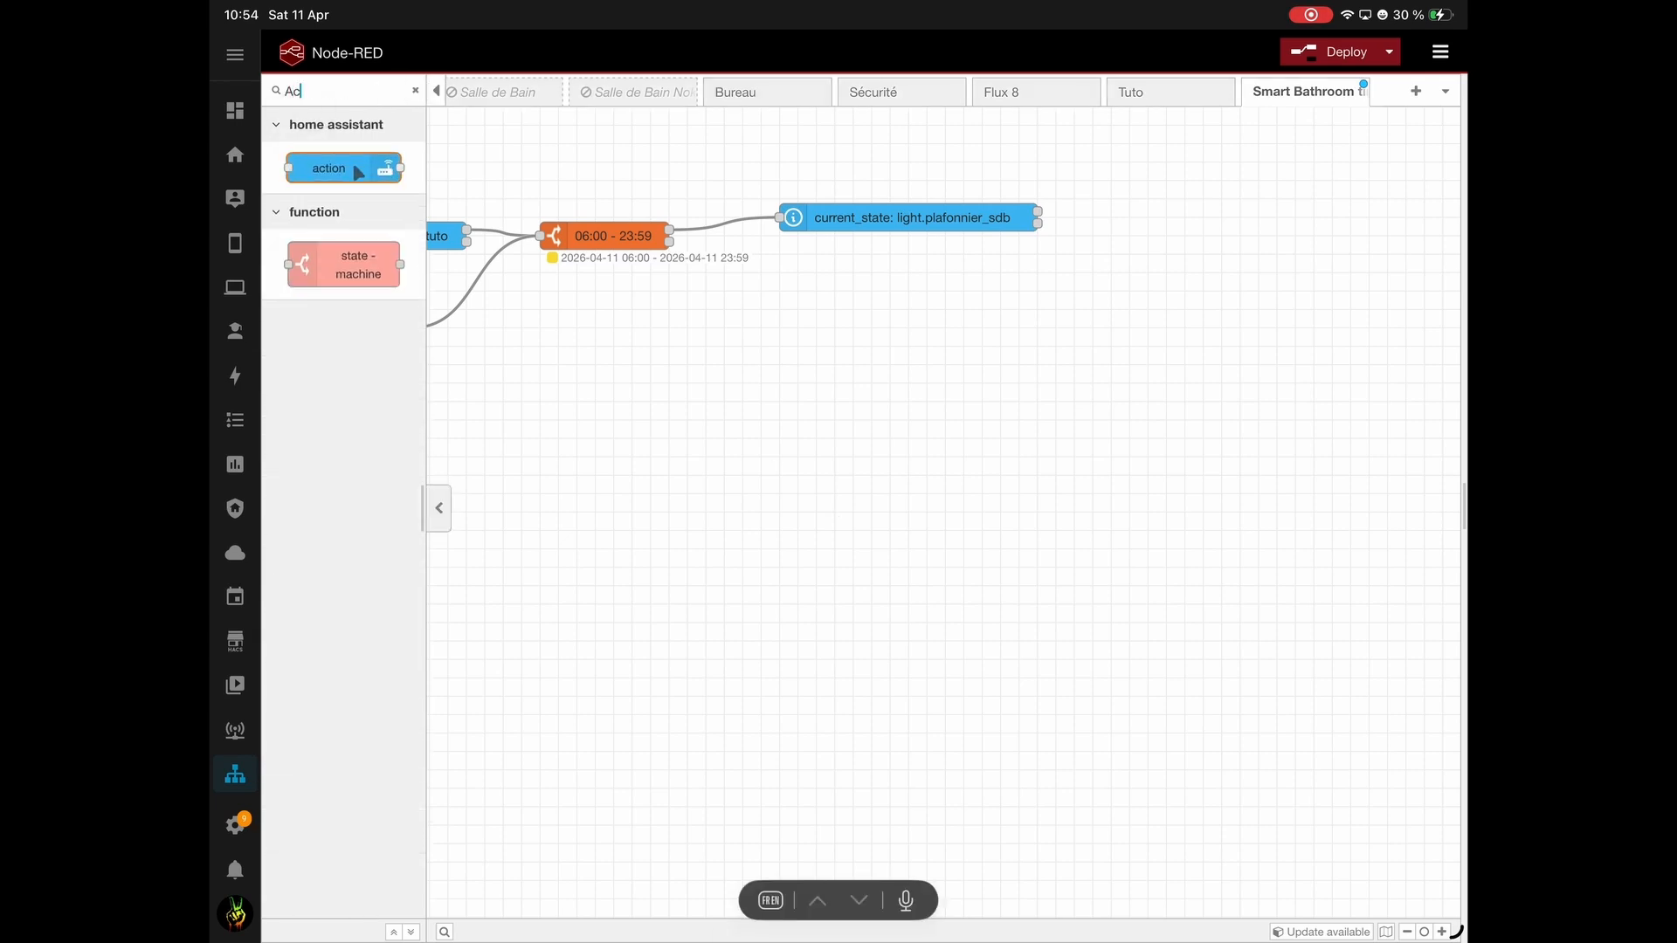
pyautogui.moveTo(358, 172); pyautogui.dragTo(1219, 219)
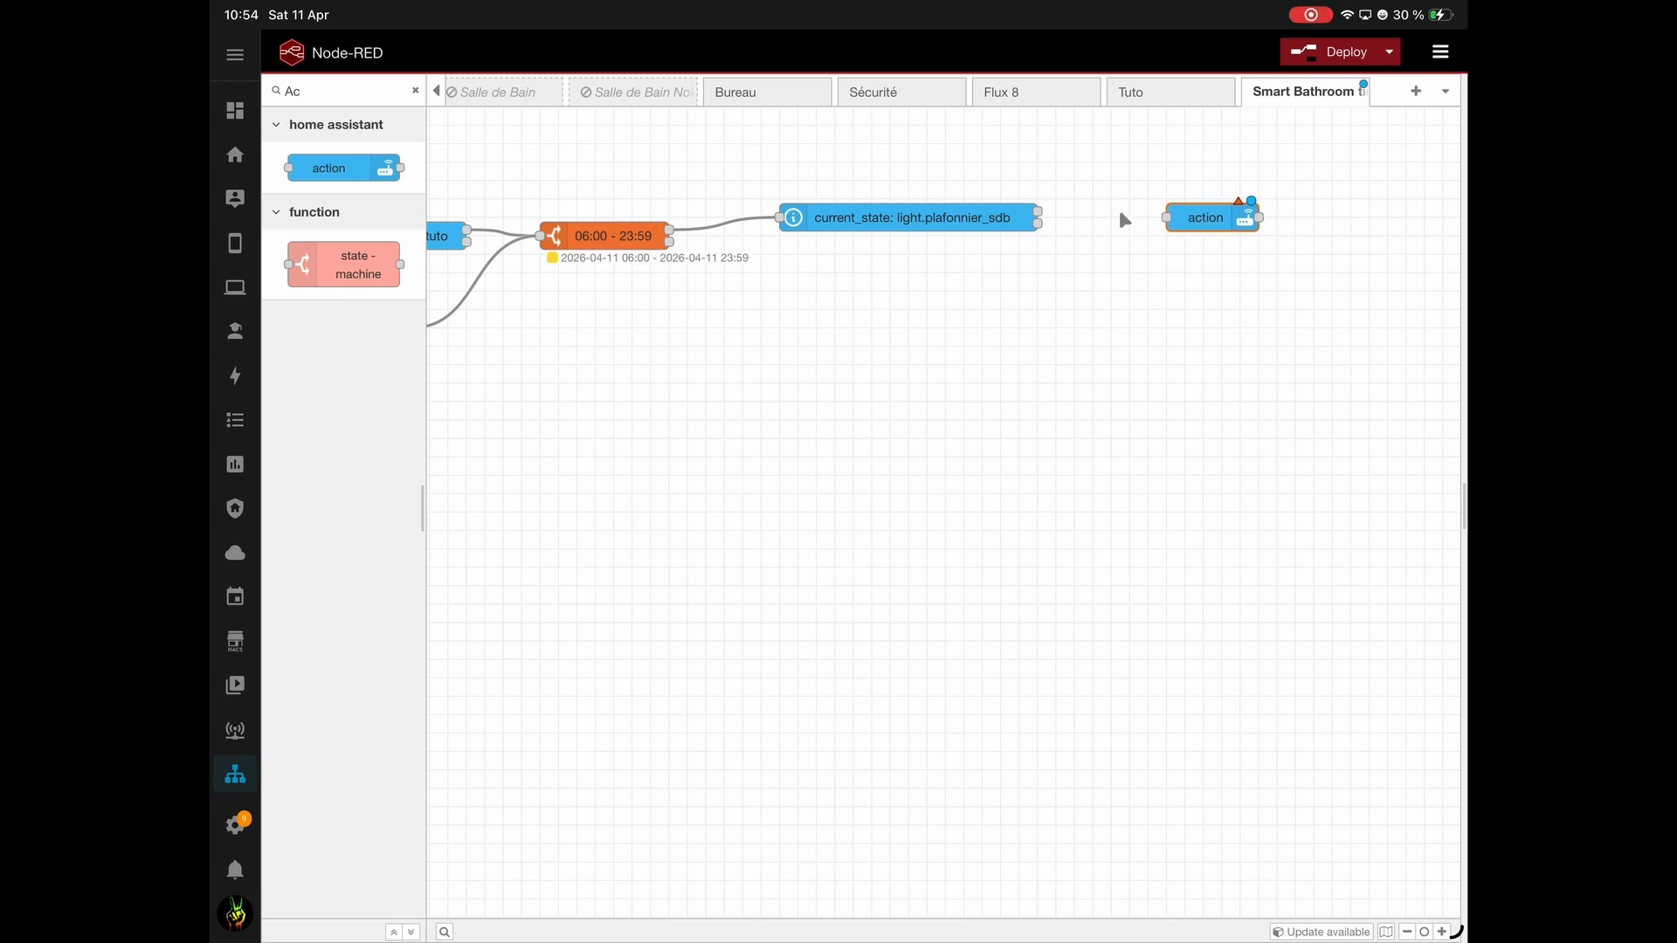
pyautogui.moveTo(1041, 217); pyautogui.dragTo(1172, 220)
# Configure the action node to call light.turn_on with the entity Plafonnier_Sdb as its target.
pyautogui.doubleClick(1206, 220)
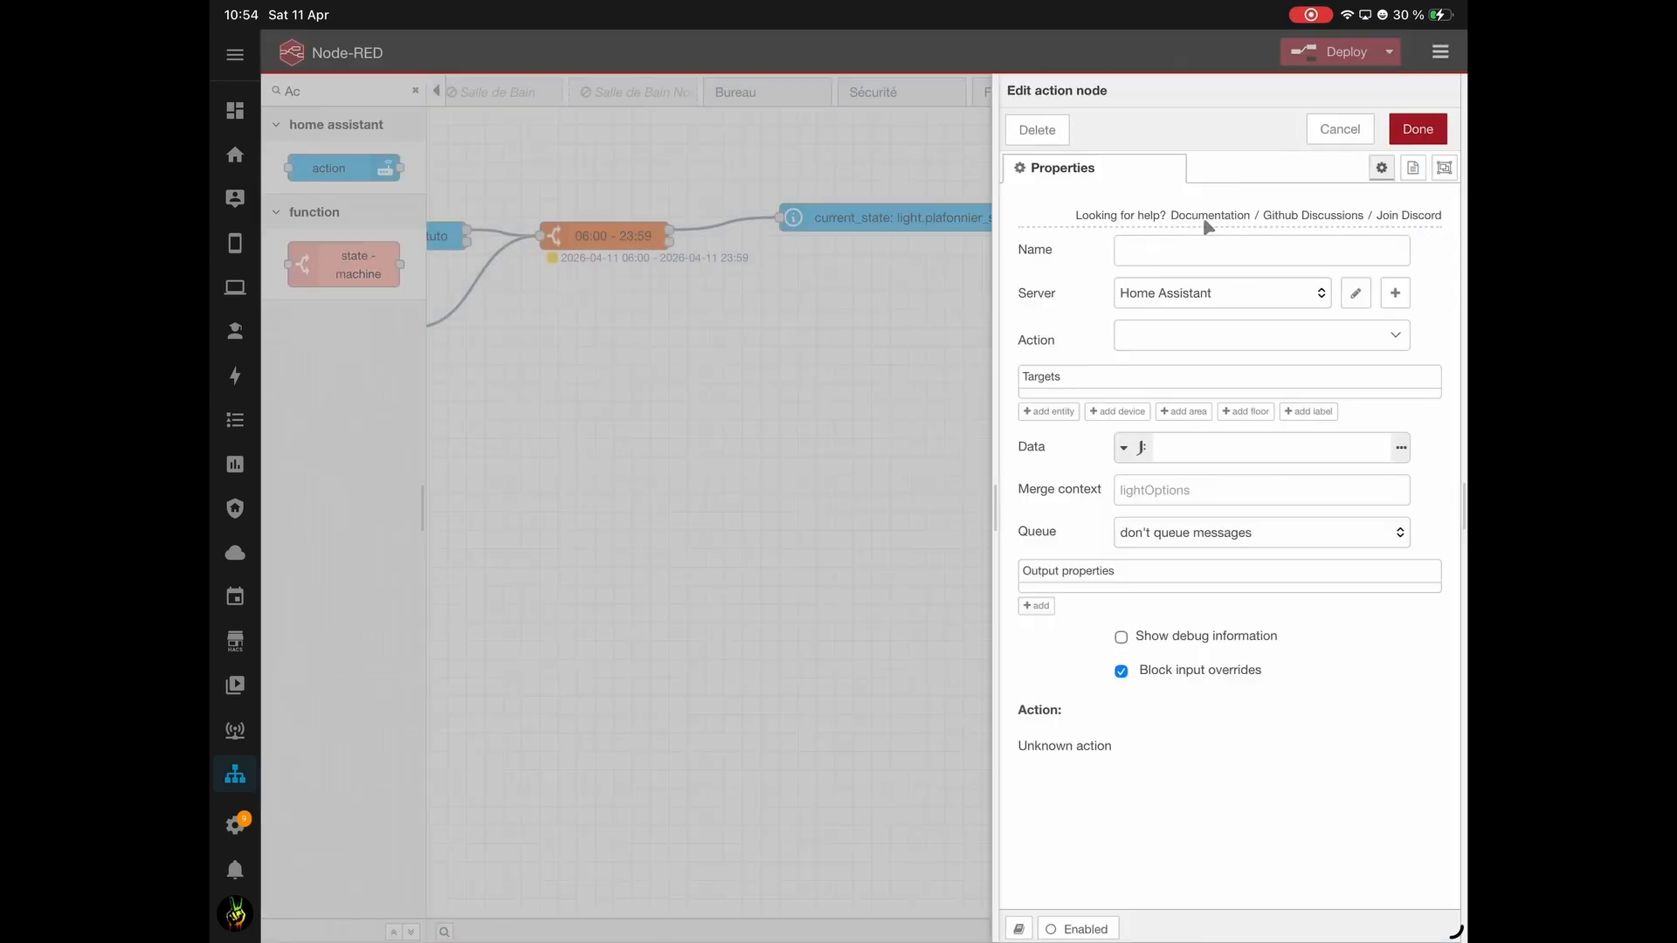
pyautogui.click(1250, 341)
pyautogui.write('Turn')
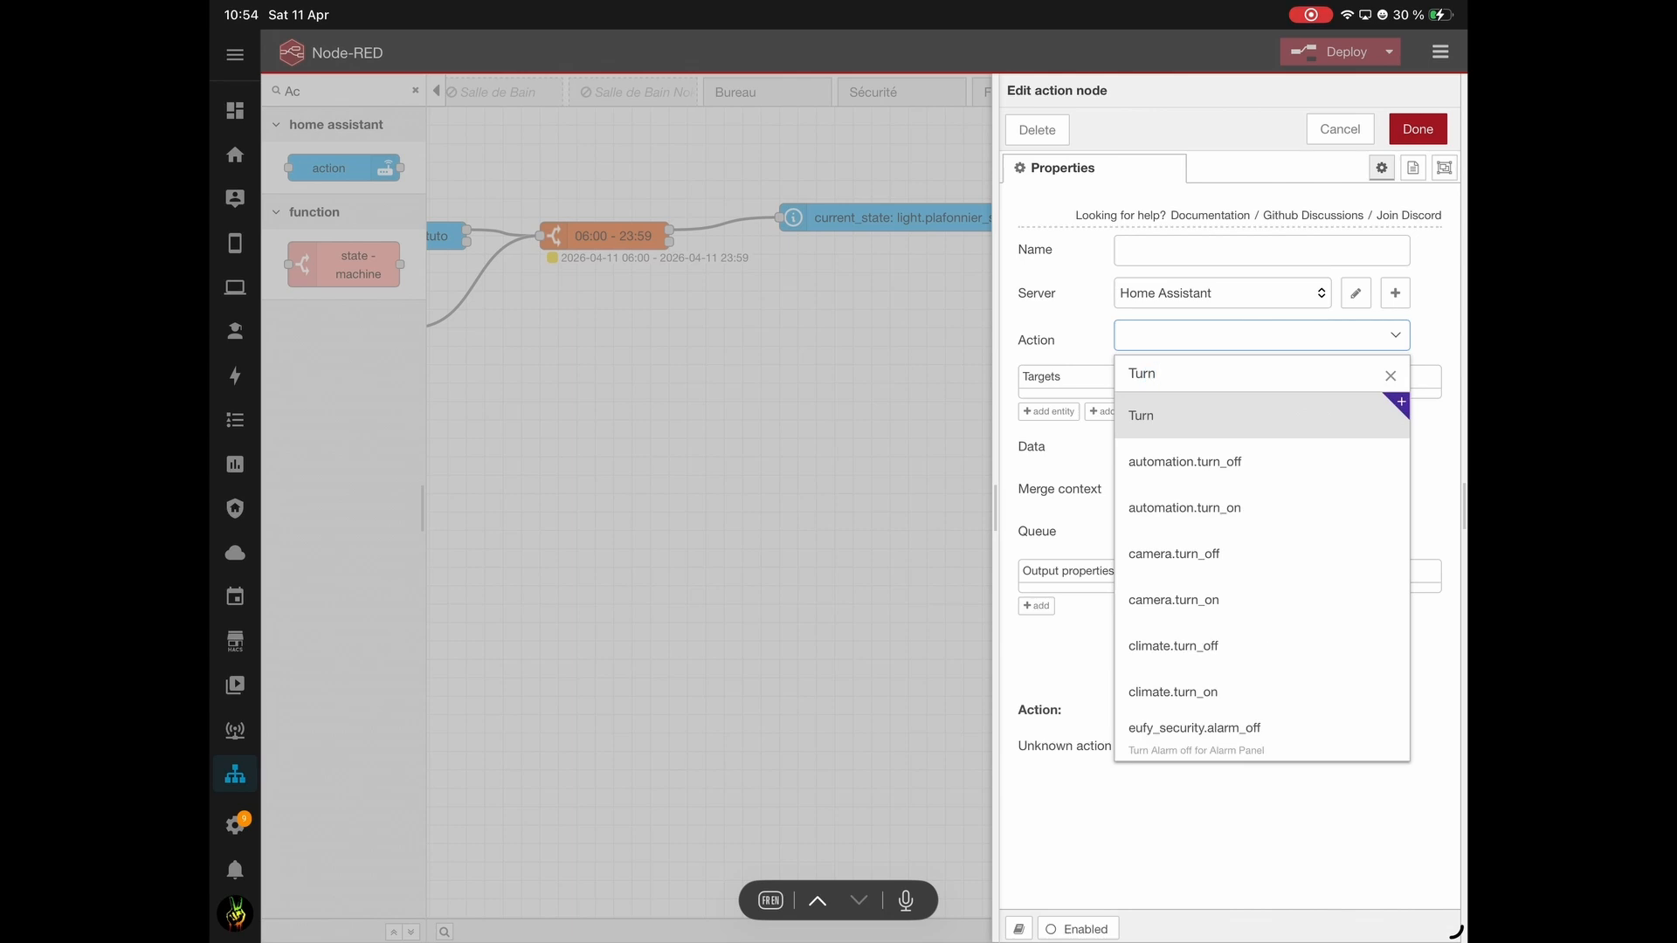
pyautogui.press('BackSpace')
pyautogui.press('BackSpace')
pyautogui.press('BackSpace')
pyautogui.press('BackSpace')
pyautogui.write('light')
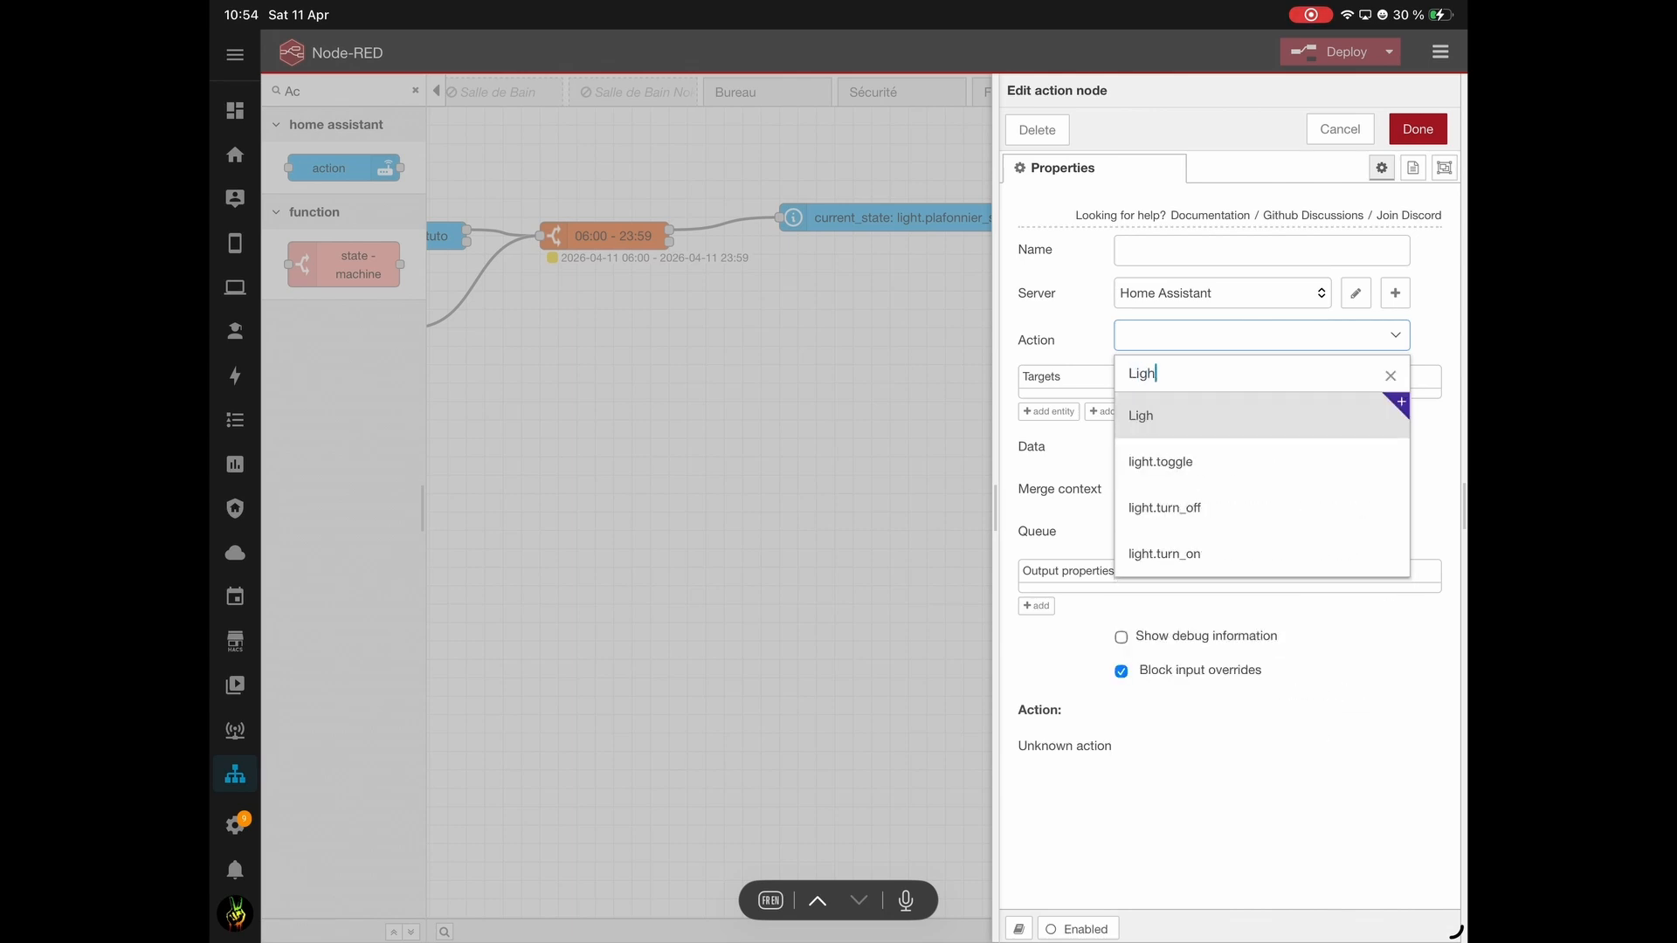
pyautogui.click(1198, 541)
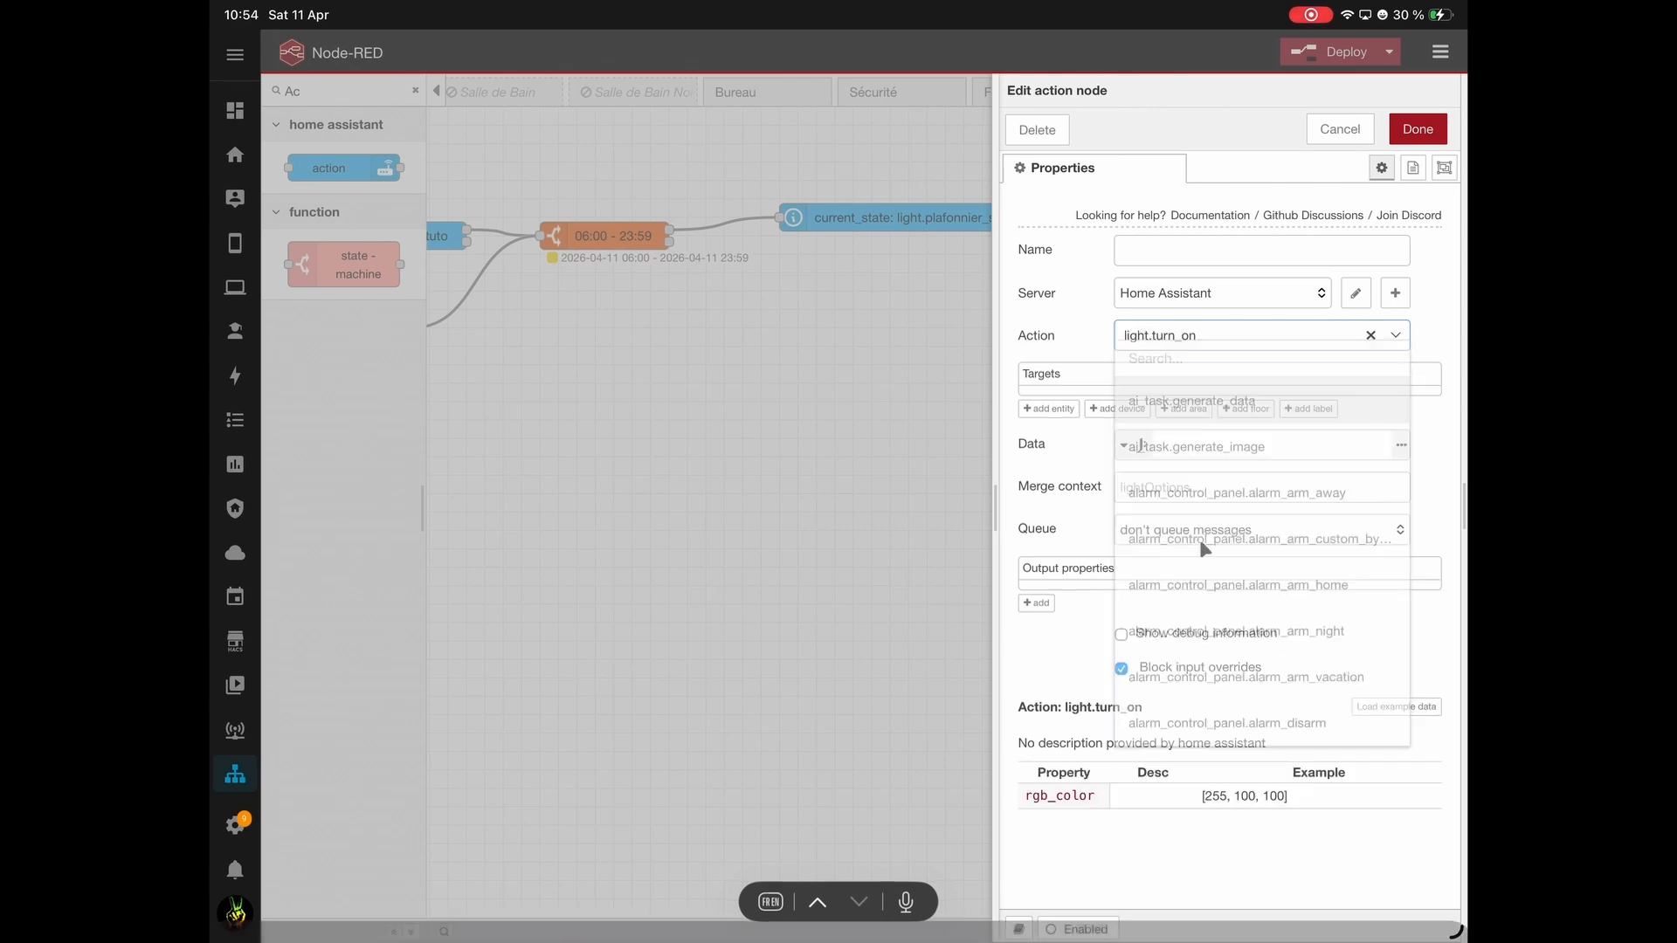
pyautogui.click(1056, 411)
pyautogui.write('Plaf')
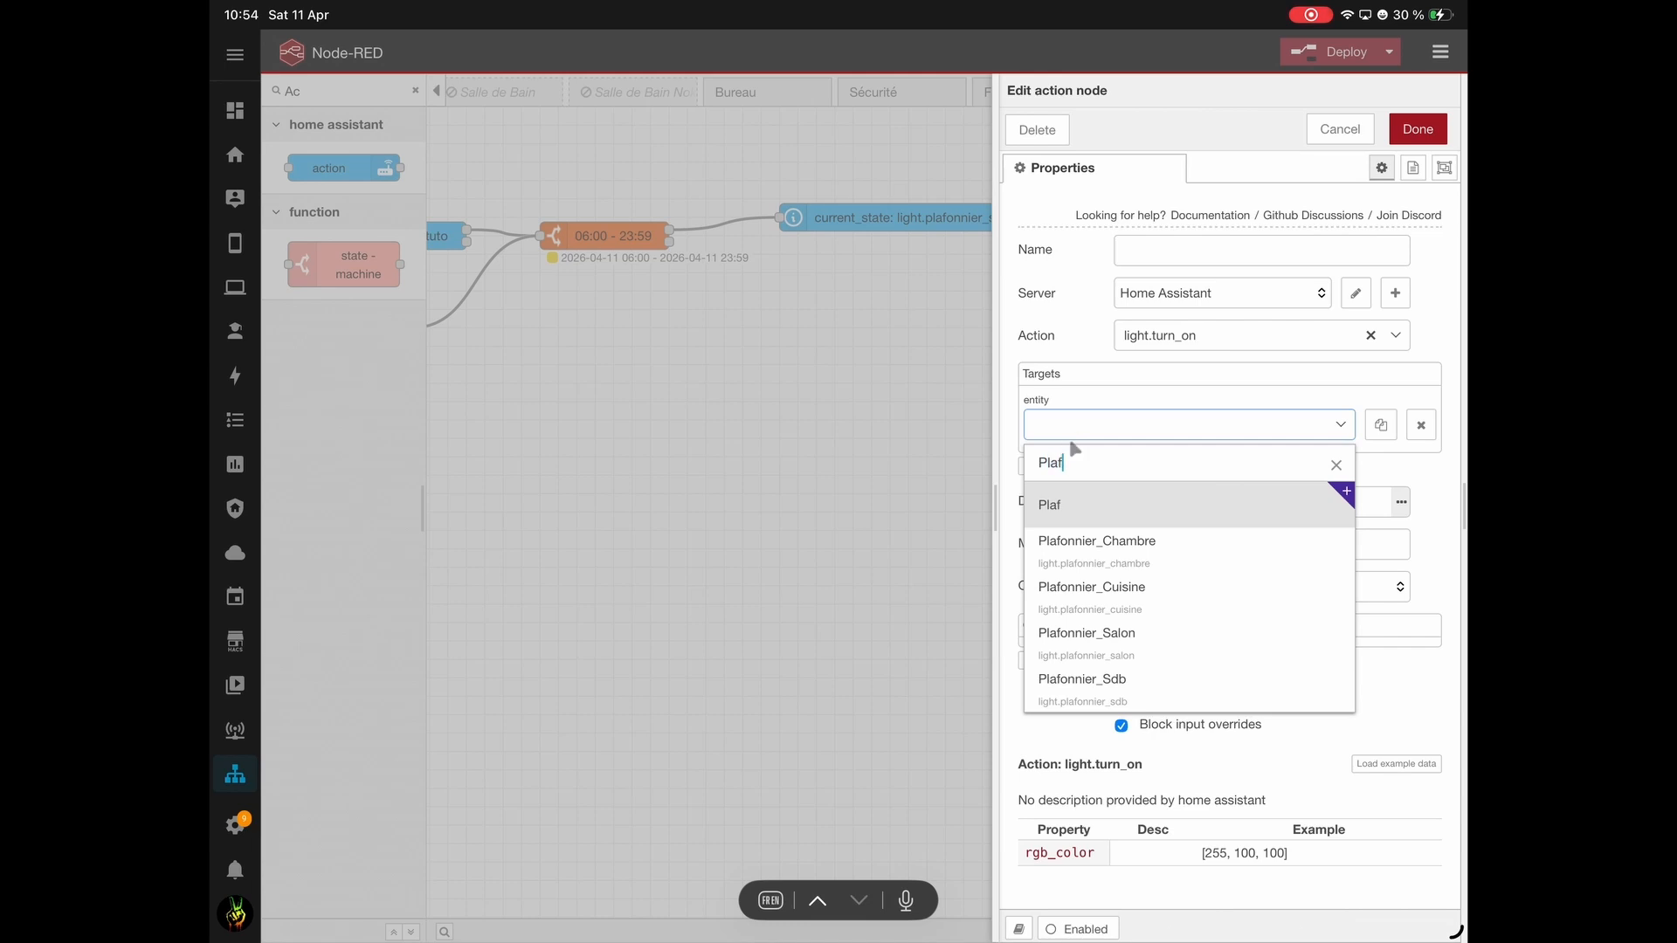
pyautogui.click(1088, 685)
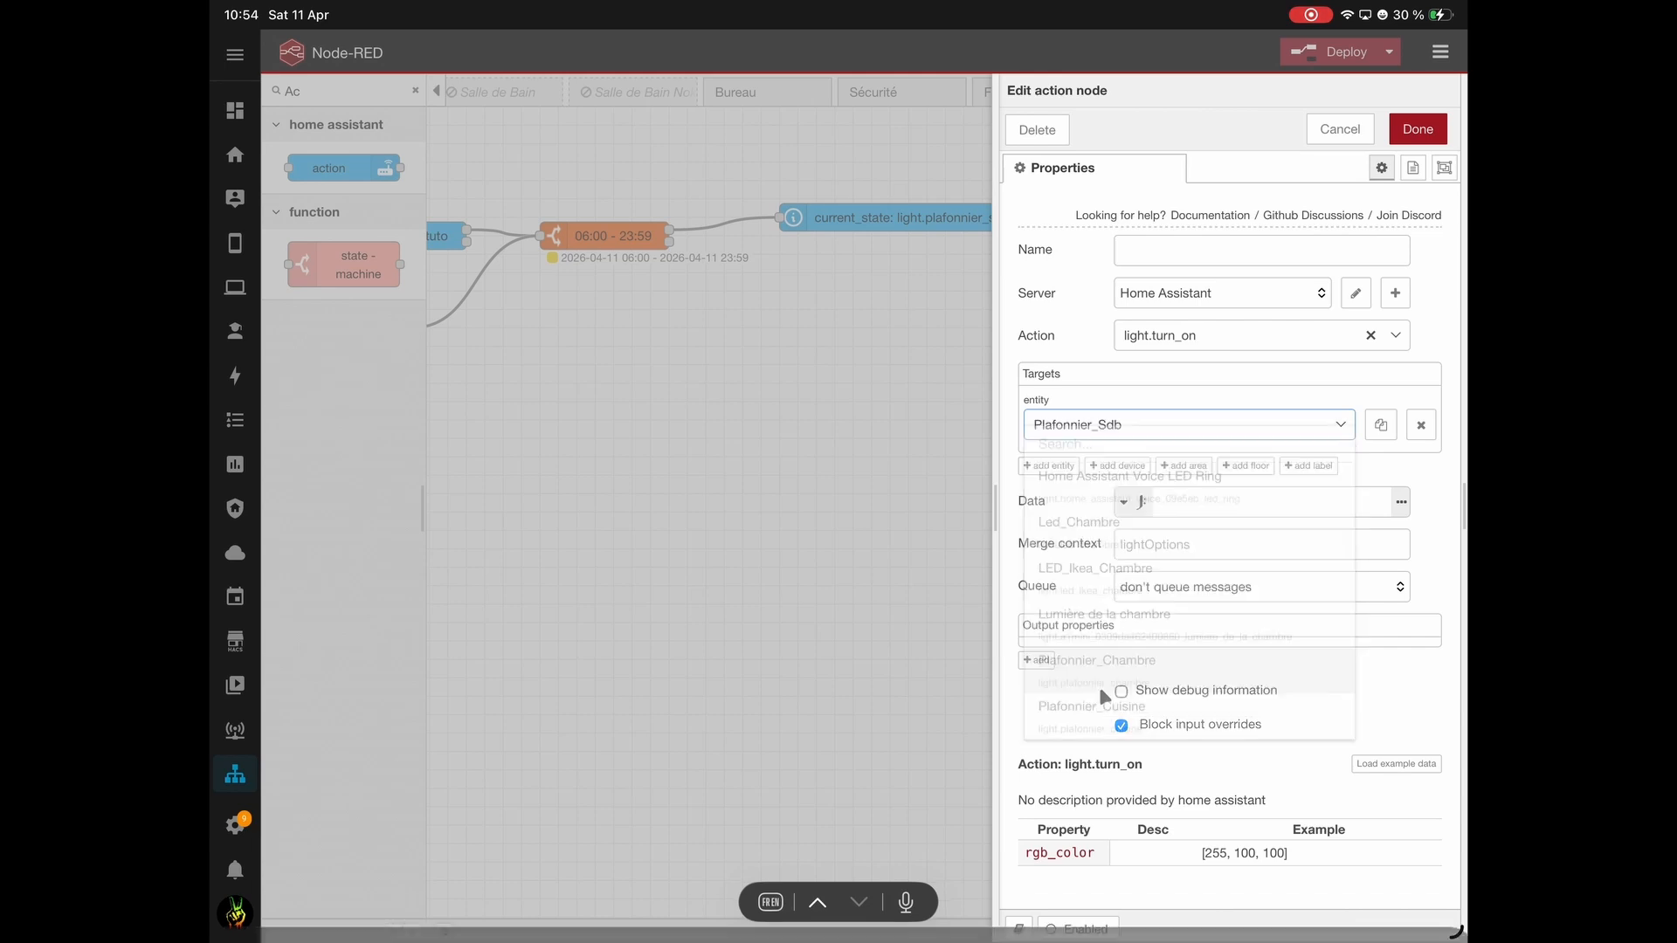
# Set the action node's data expression to "brightness":254 and "color_temp_kelvin":5000 and save the node.
pyautogui.click(1402, 504)
pyautogui.write('{')
pyautogui.press('Return')
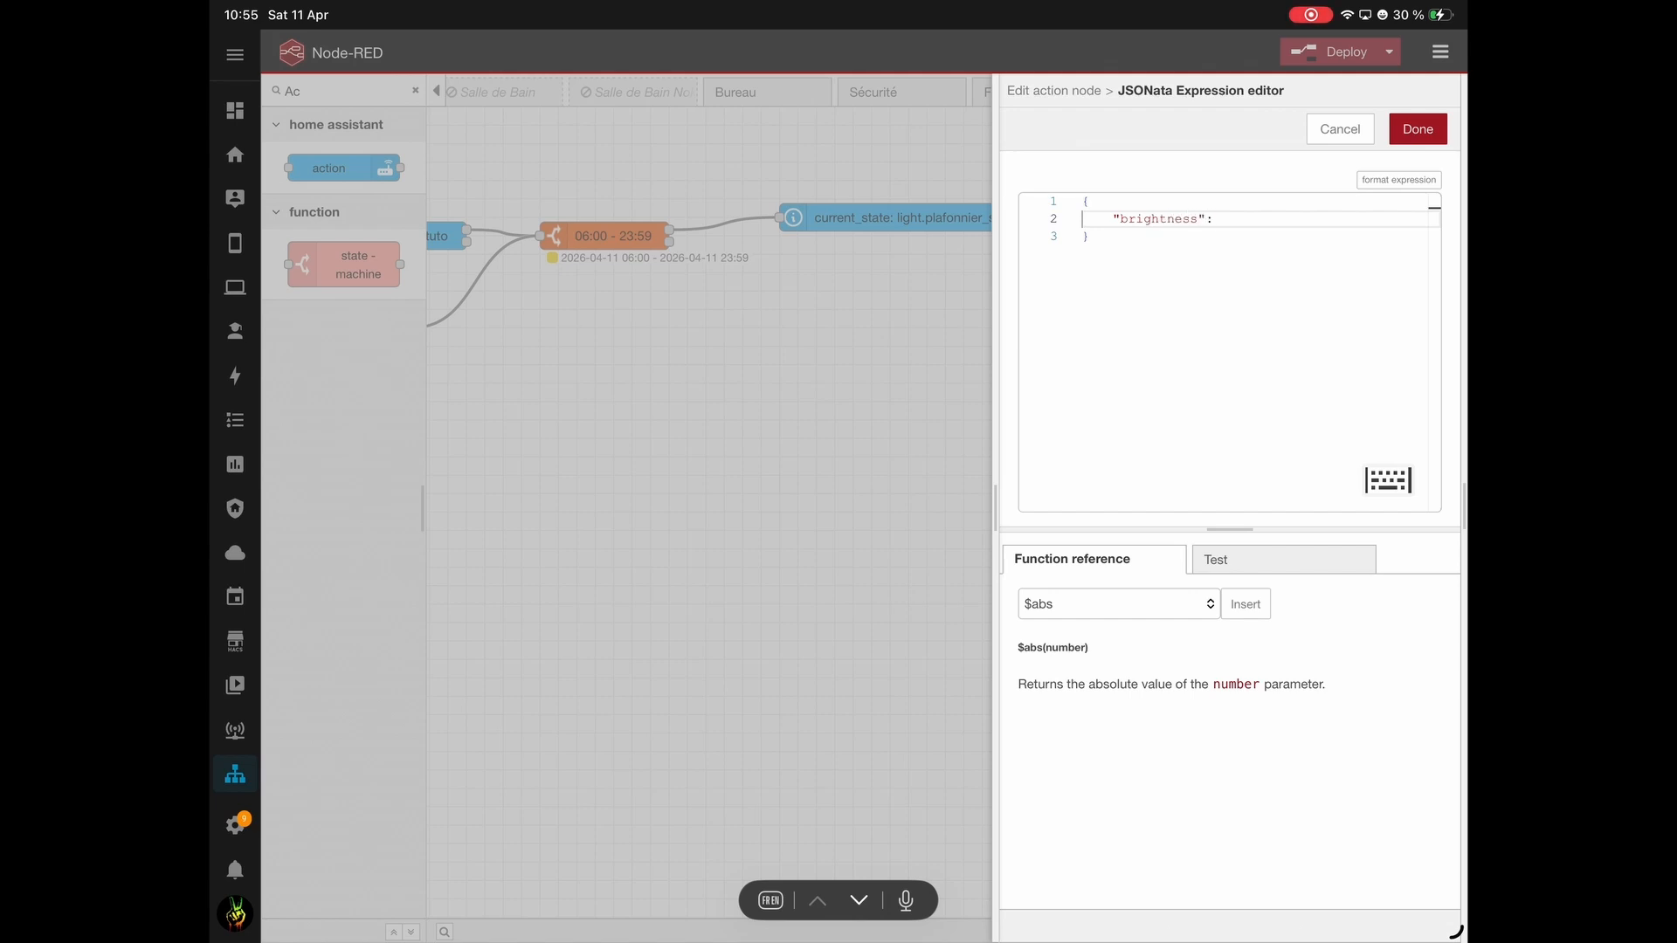
pyautogui.write(',')
pyautogui.press('Return')
pyautogui.write('(')
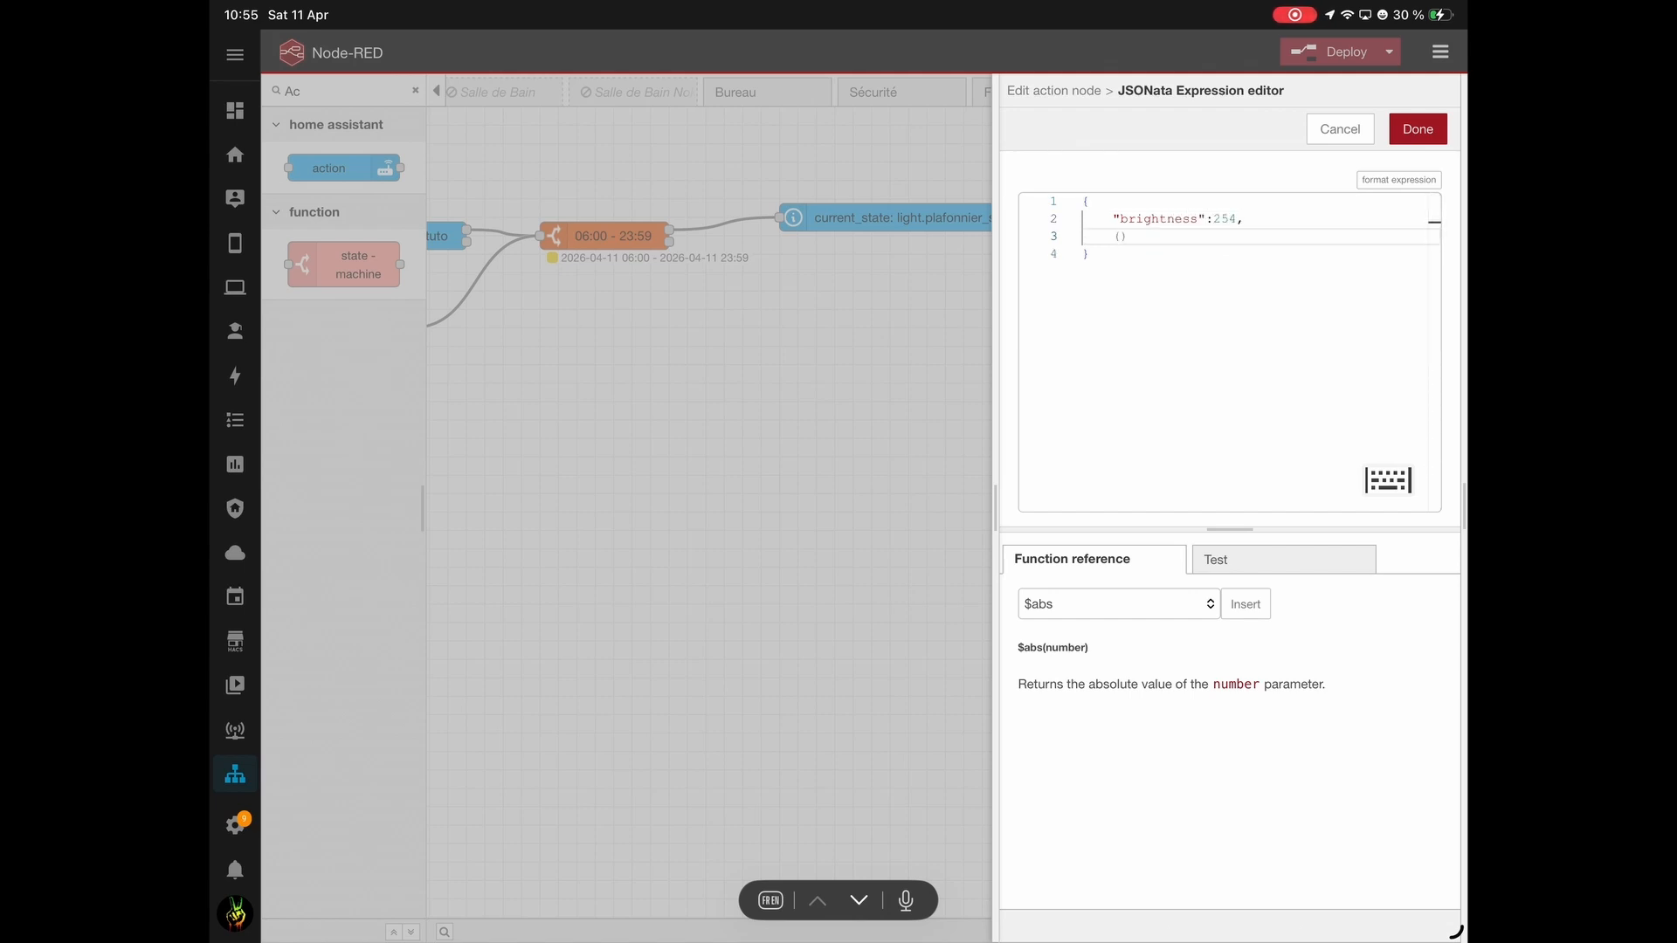
pyautogui.write('"color_temp_kelvin":5000')
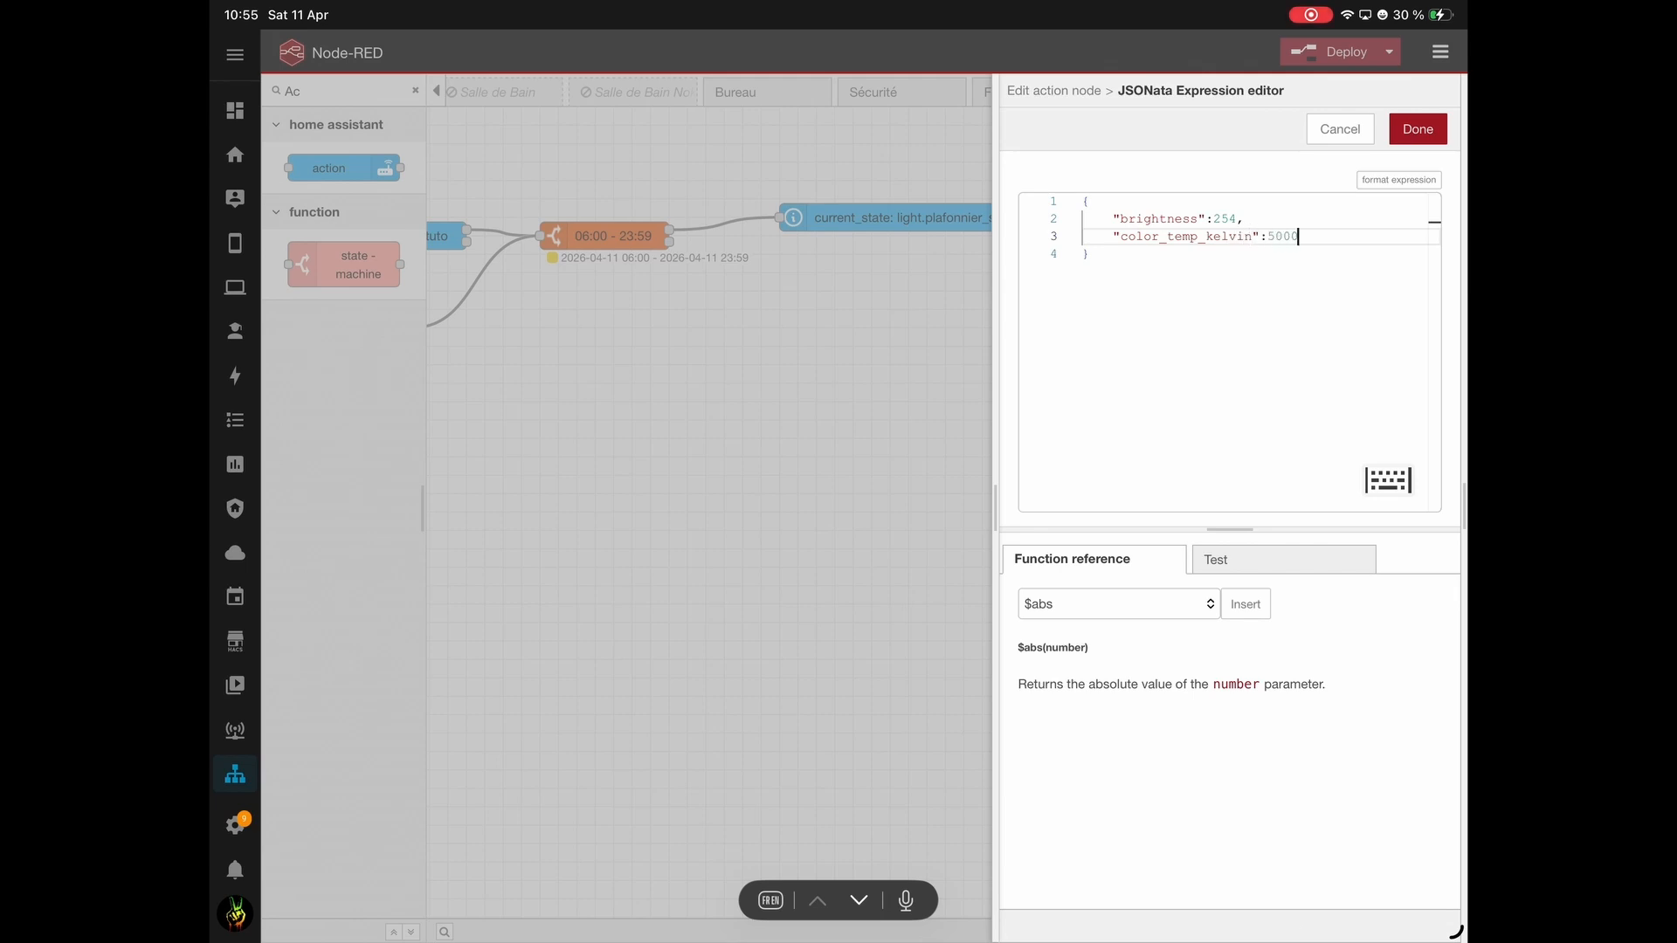
pyautogui.click(1422, 131)
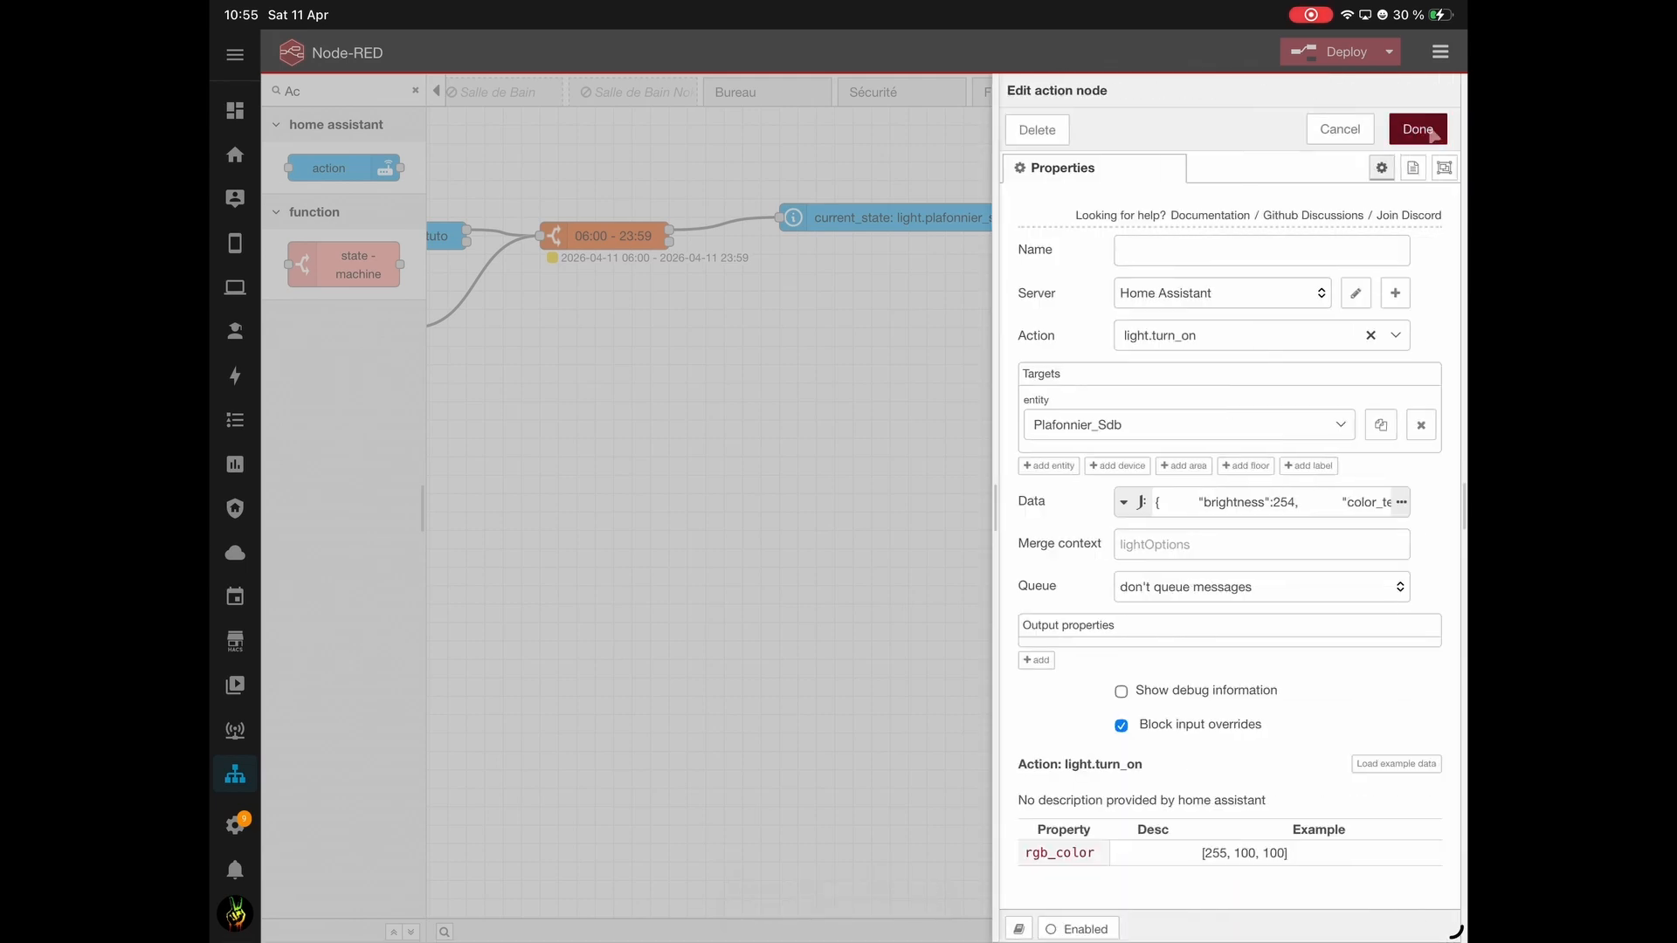
pyautogui.click(1418, 129)
# Add a function trigger node below and after the light.turn_on node, with a counter node beside it.
pyautogui.hscroll(5, 1091, 358)
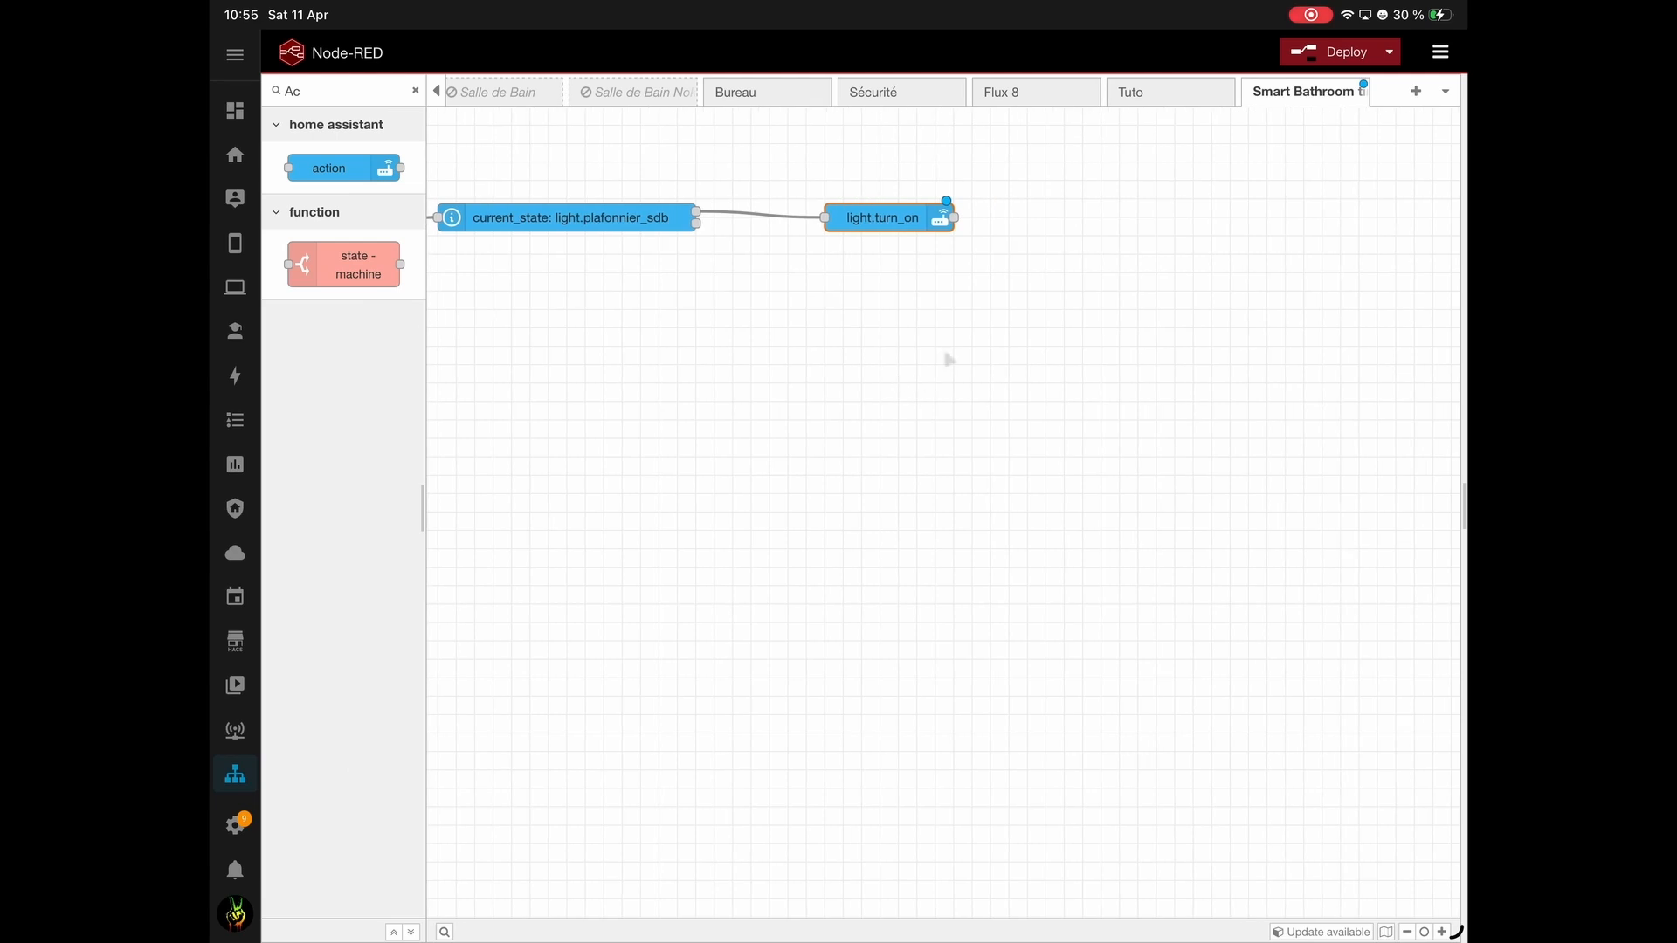
pyautogui.click(414, 92)
pyautogui.write('Tri')
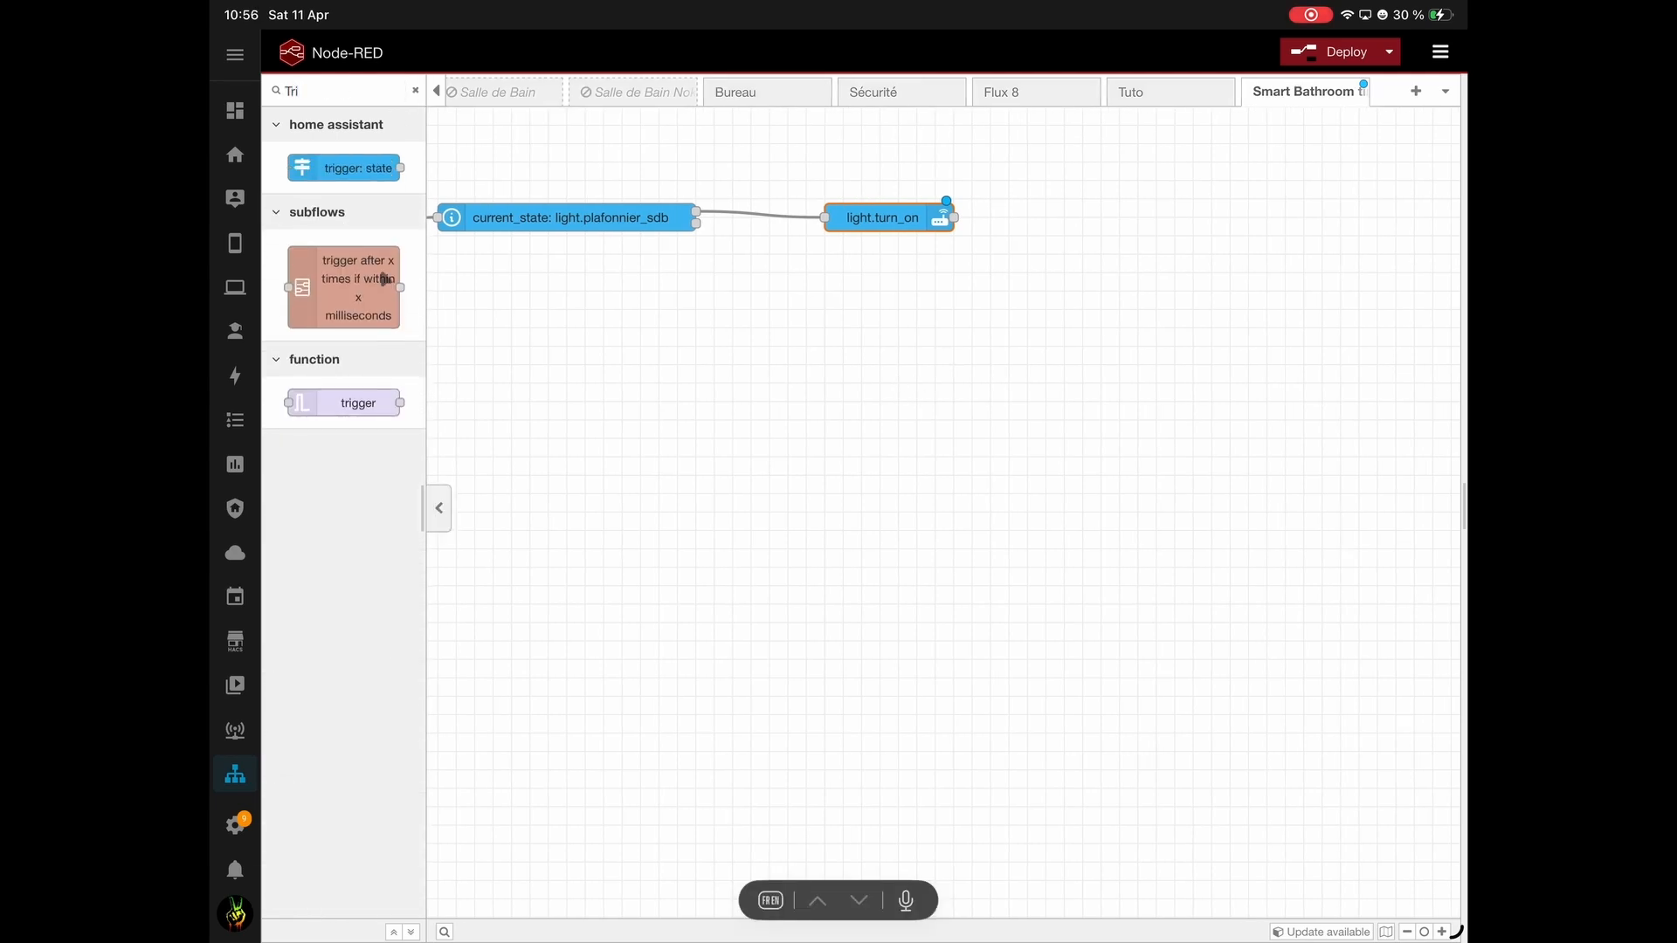
pyautogui.moveTo(358, 403); pyautogui.dragTo(1083, 346)
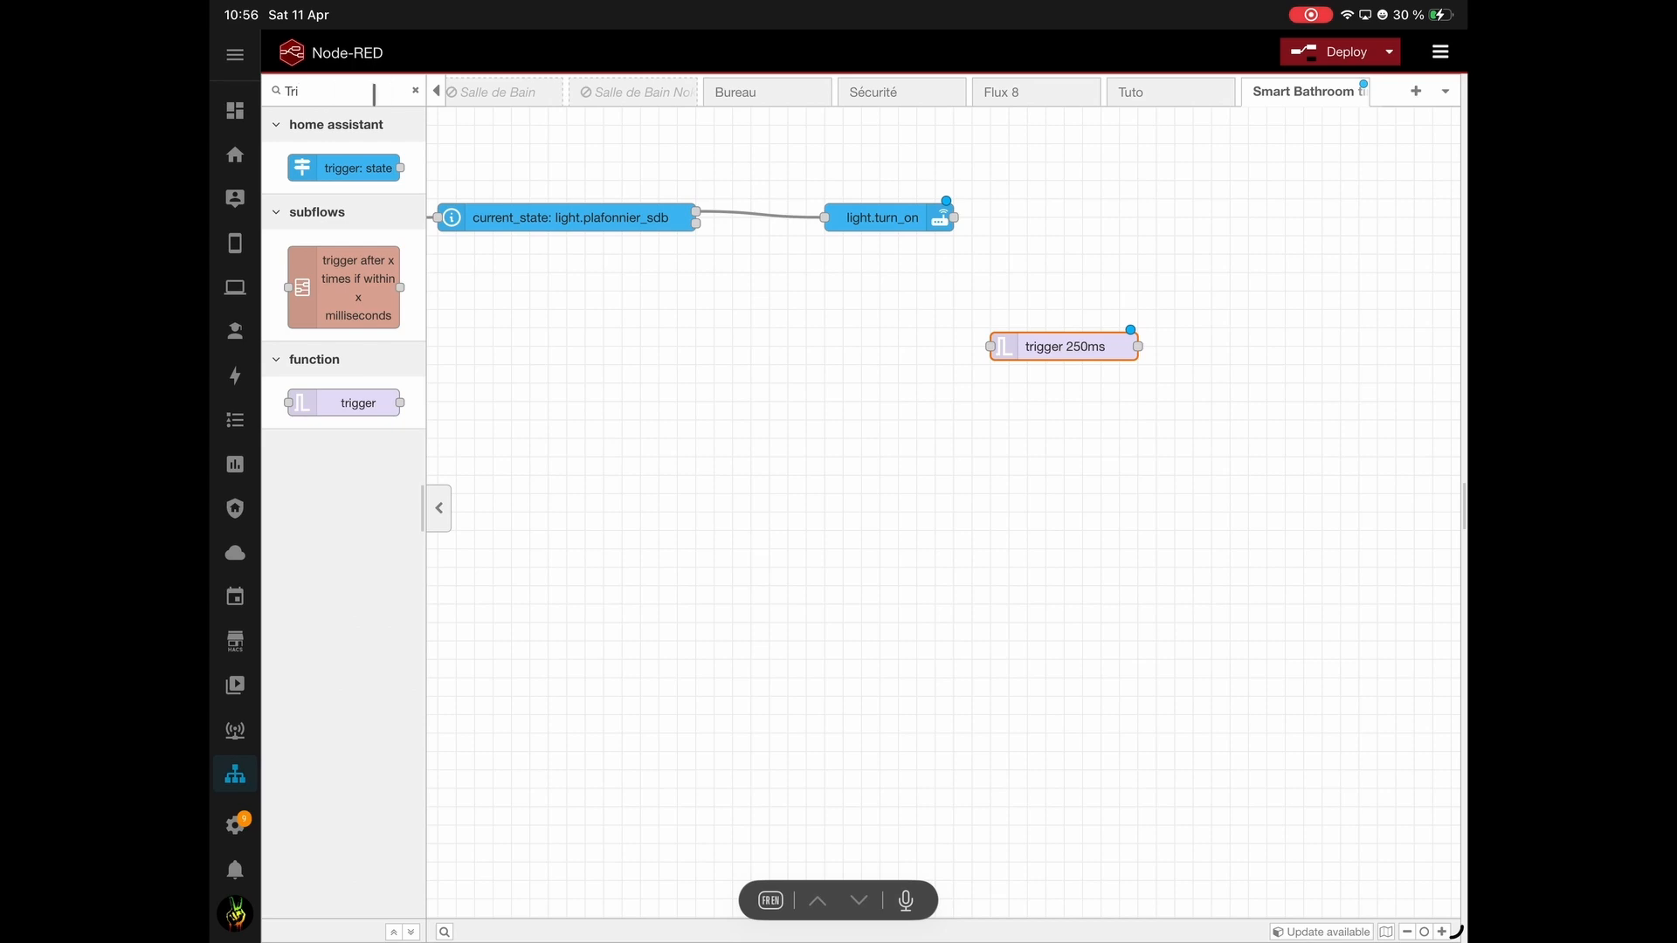
pyautogui.write('Count')
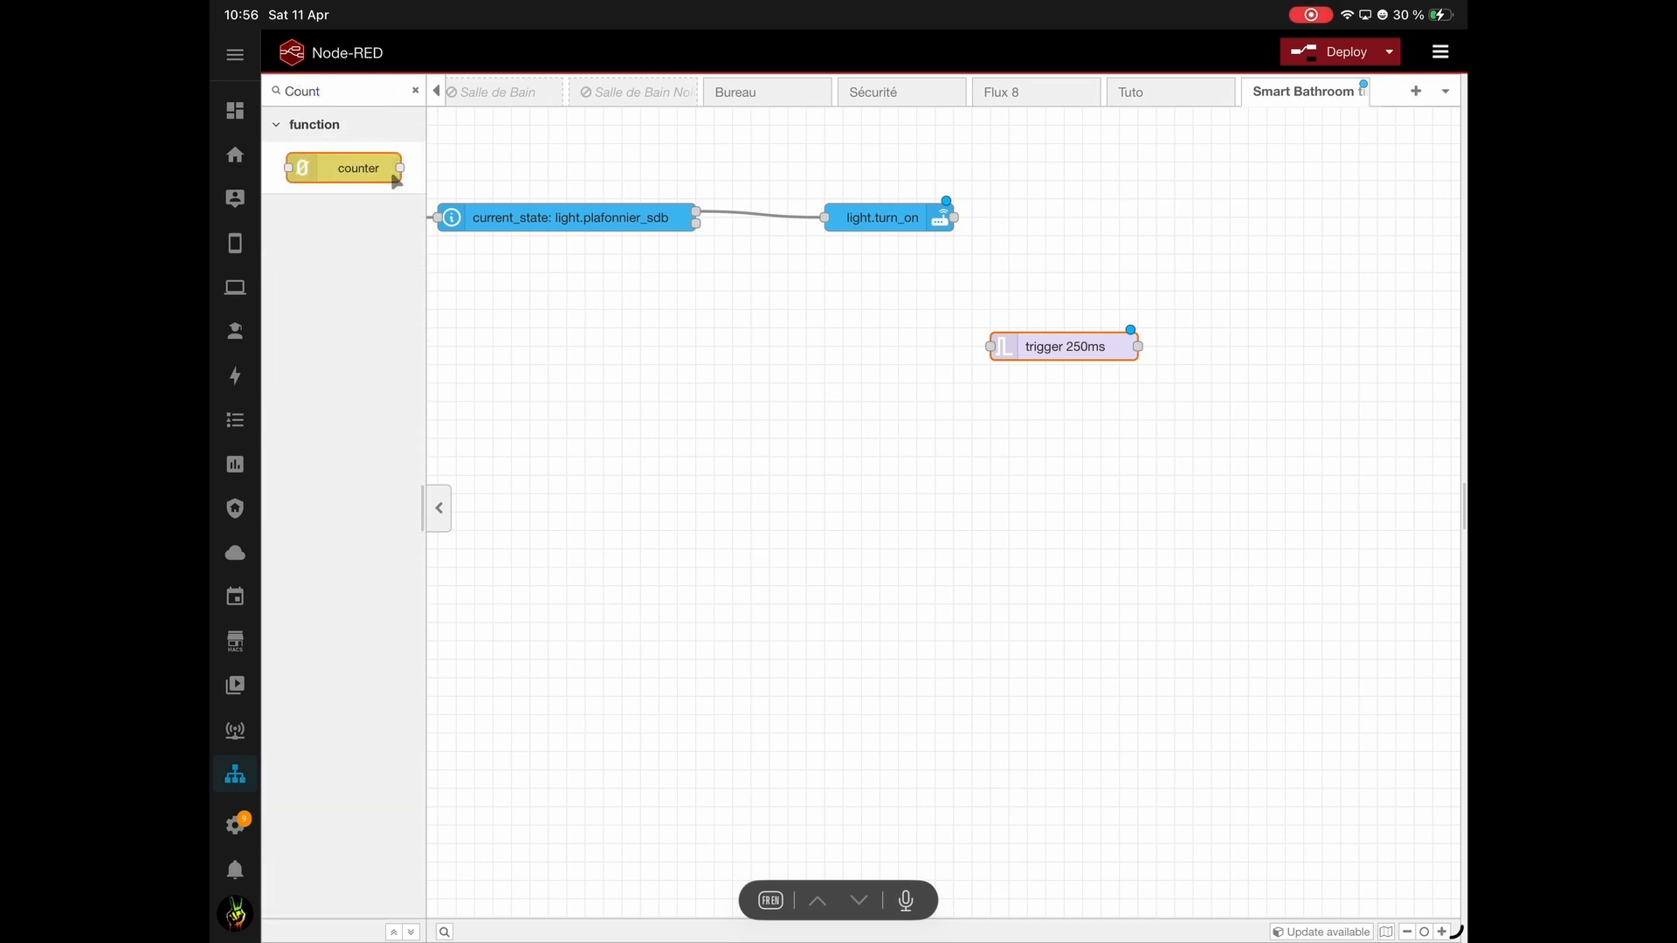
pyautogui.moveTo(358, 168); pyautogui.dragTo(1326, 349)
pyautogui.click(615, 312)
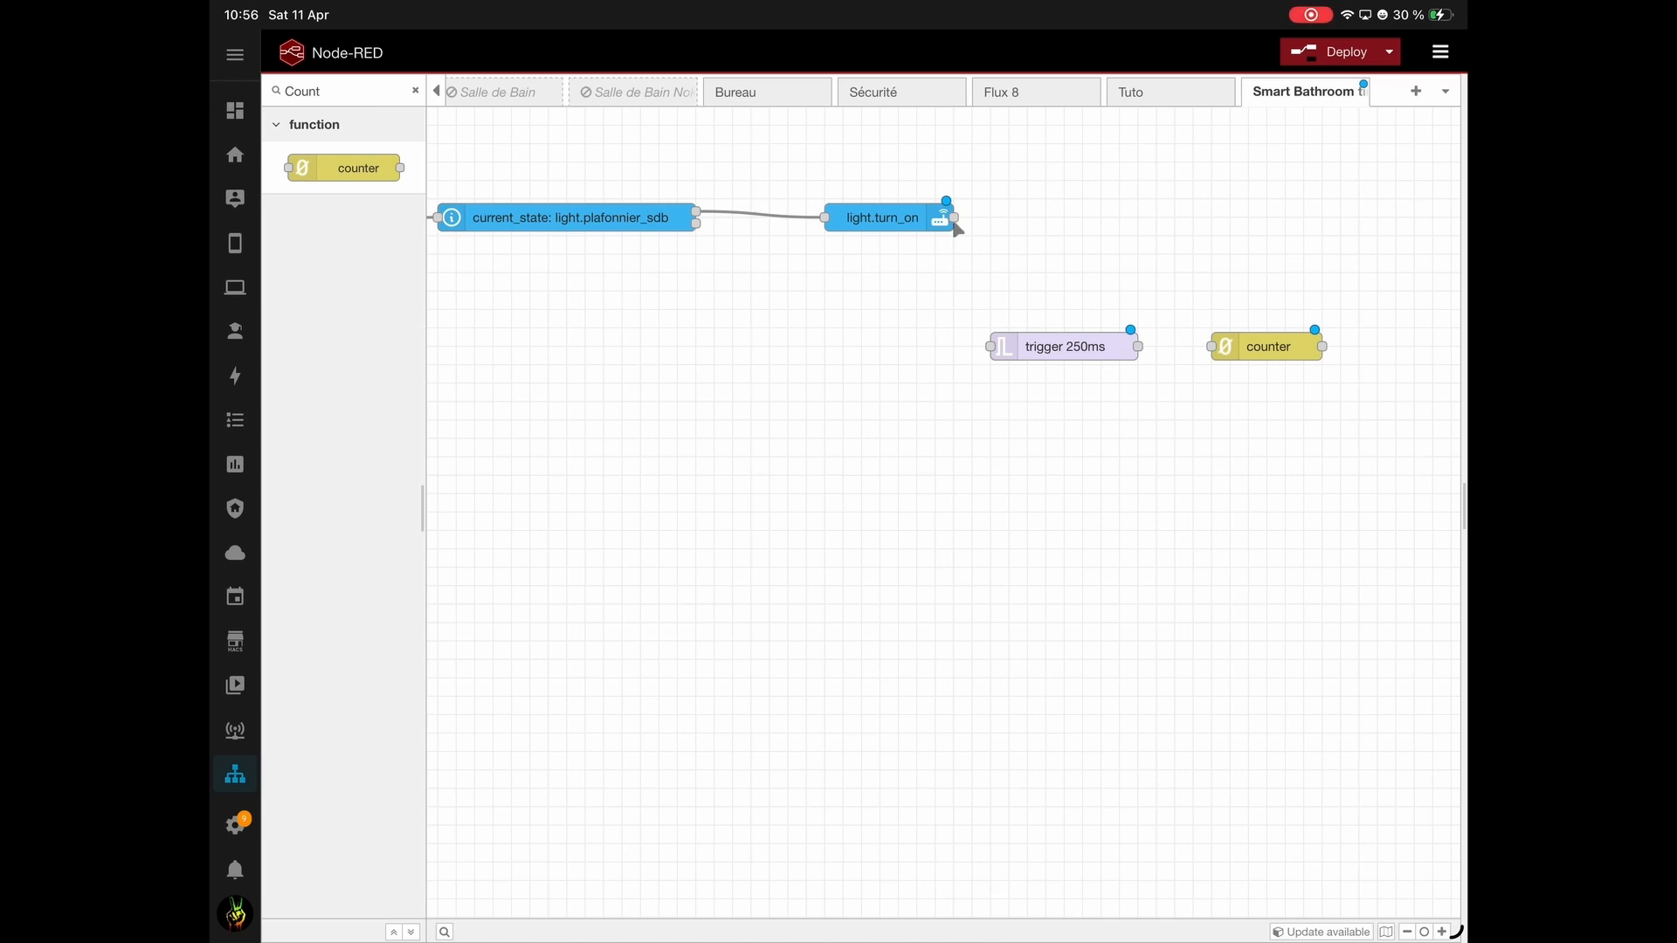
# Wire light.turn_on to the trigger node and configure it to send boolean true and resend it every 5 minutes.
pyautogui.moveTo(953, 217); pyautogui.dragTo(992, 347)
pyautogui.doubleClick(1034, 347)
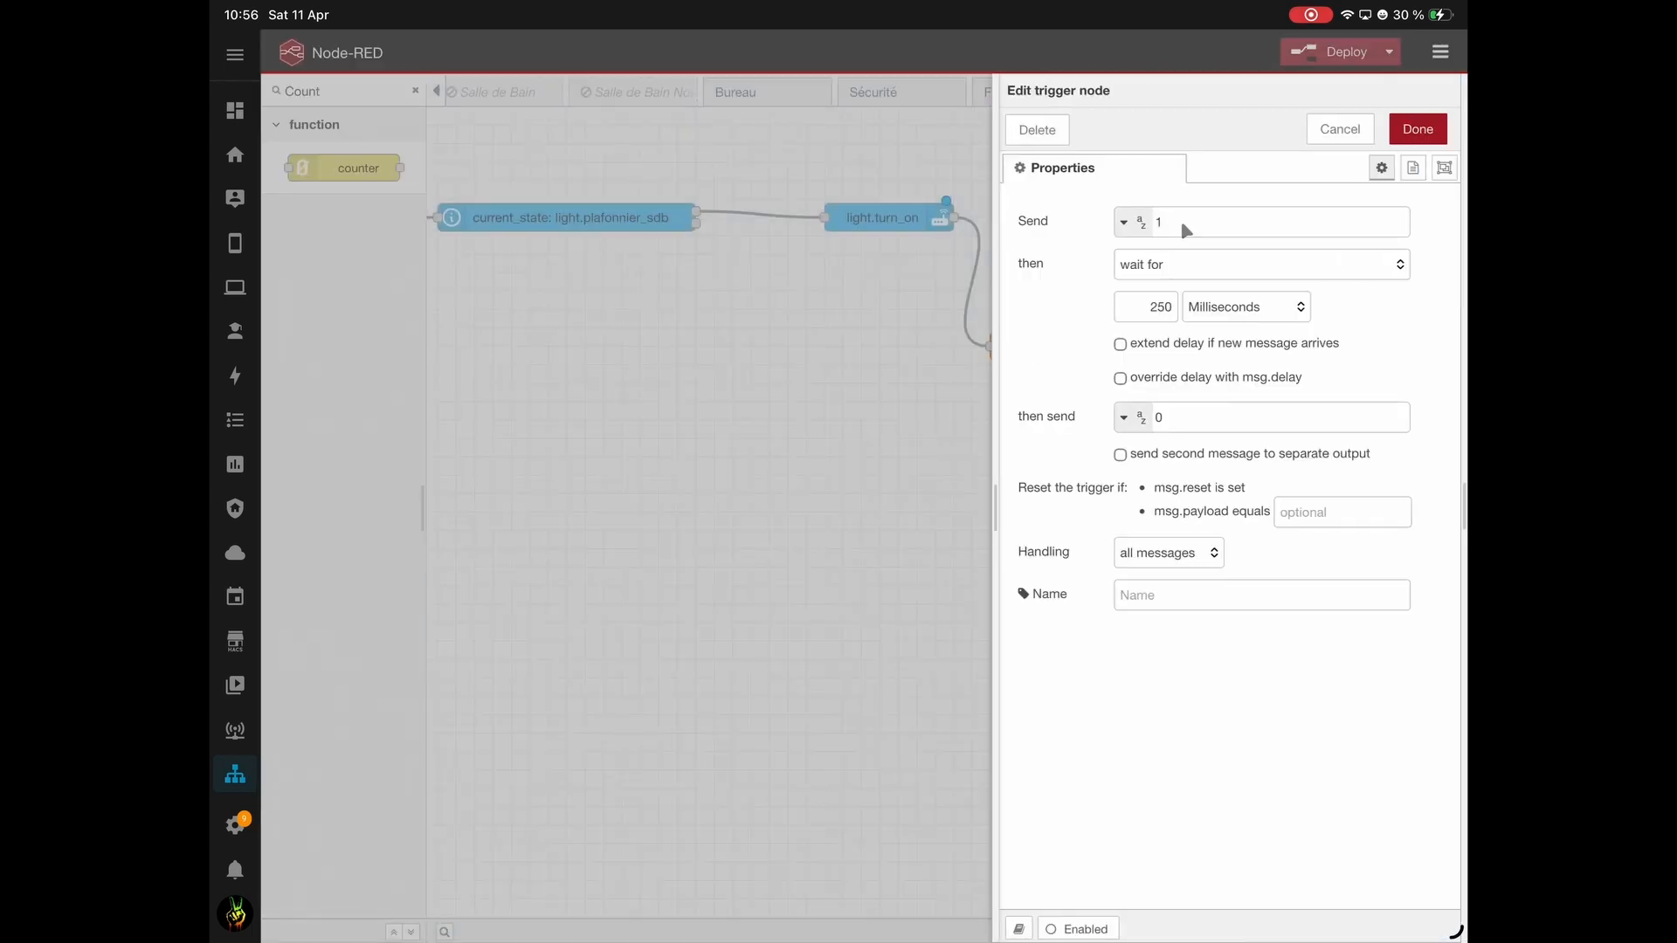
pyautogui.click(1130, 223)
pyautogui.click(1159, 366)
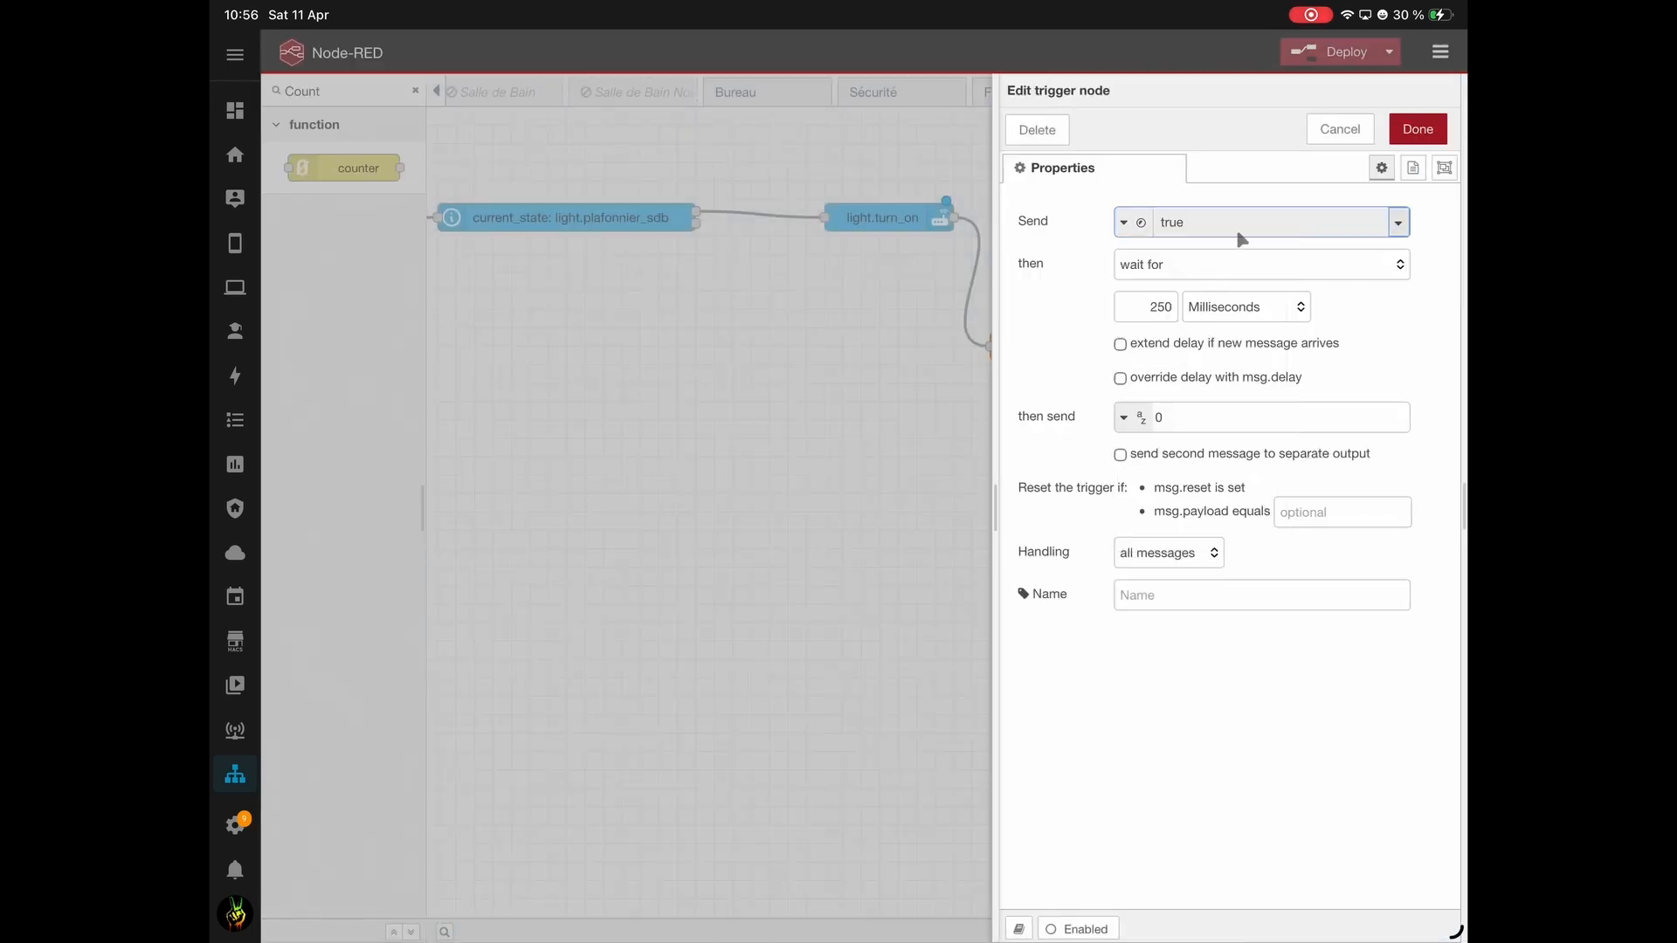
pyautogui.click(1236, 266)
pyautogui.click(1227, 339)
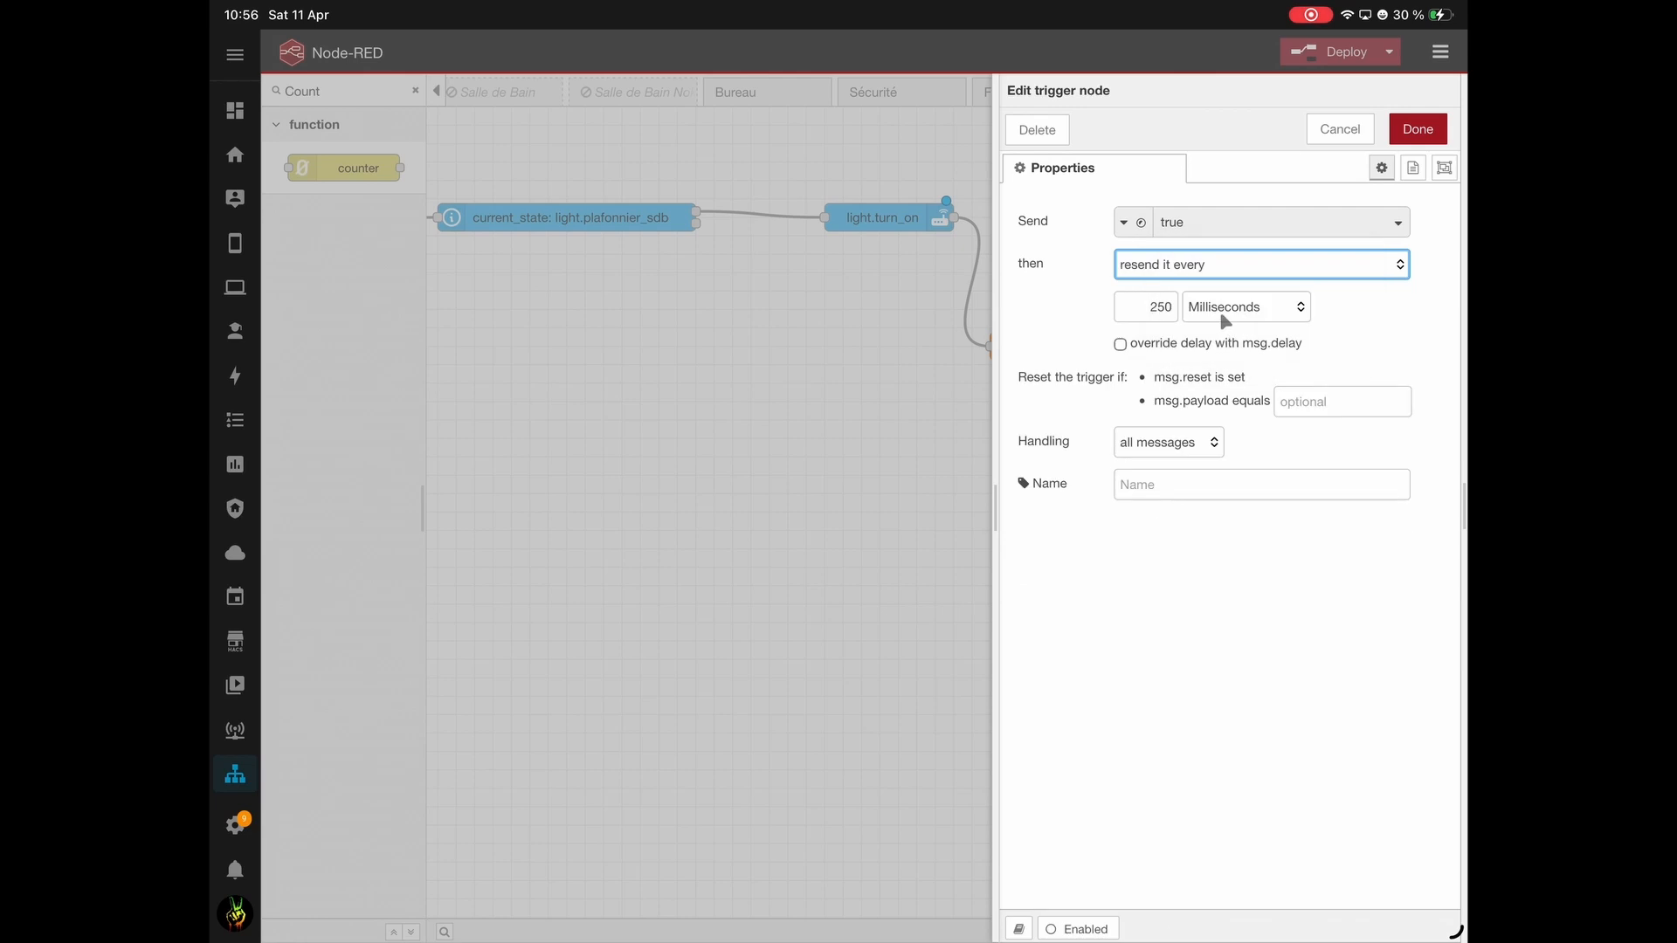
pyautogui.click(1164, 306)
pyautogui.click(1222, 307)
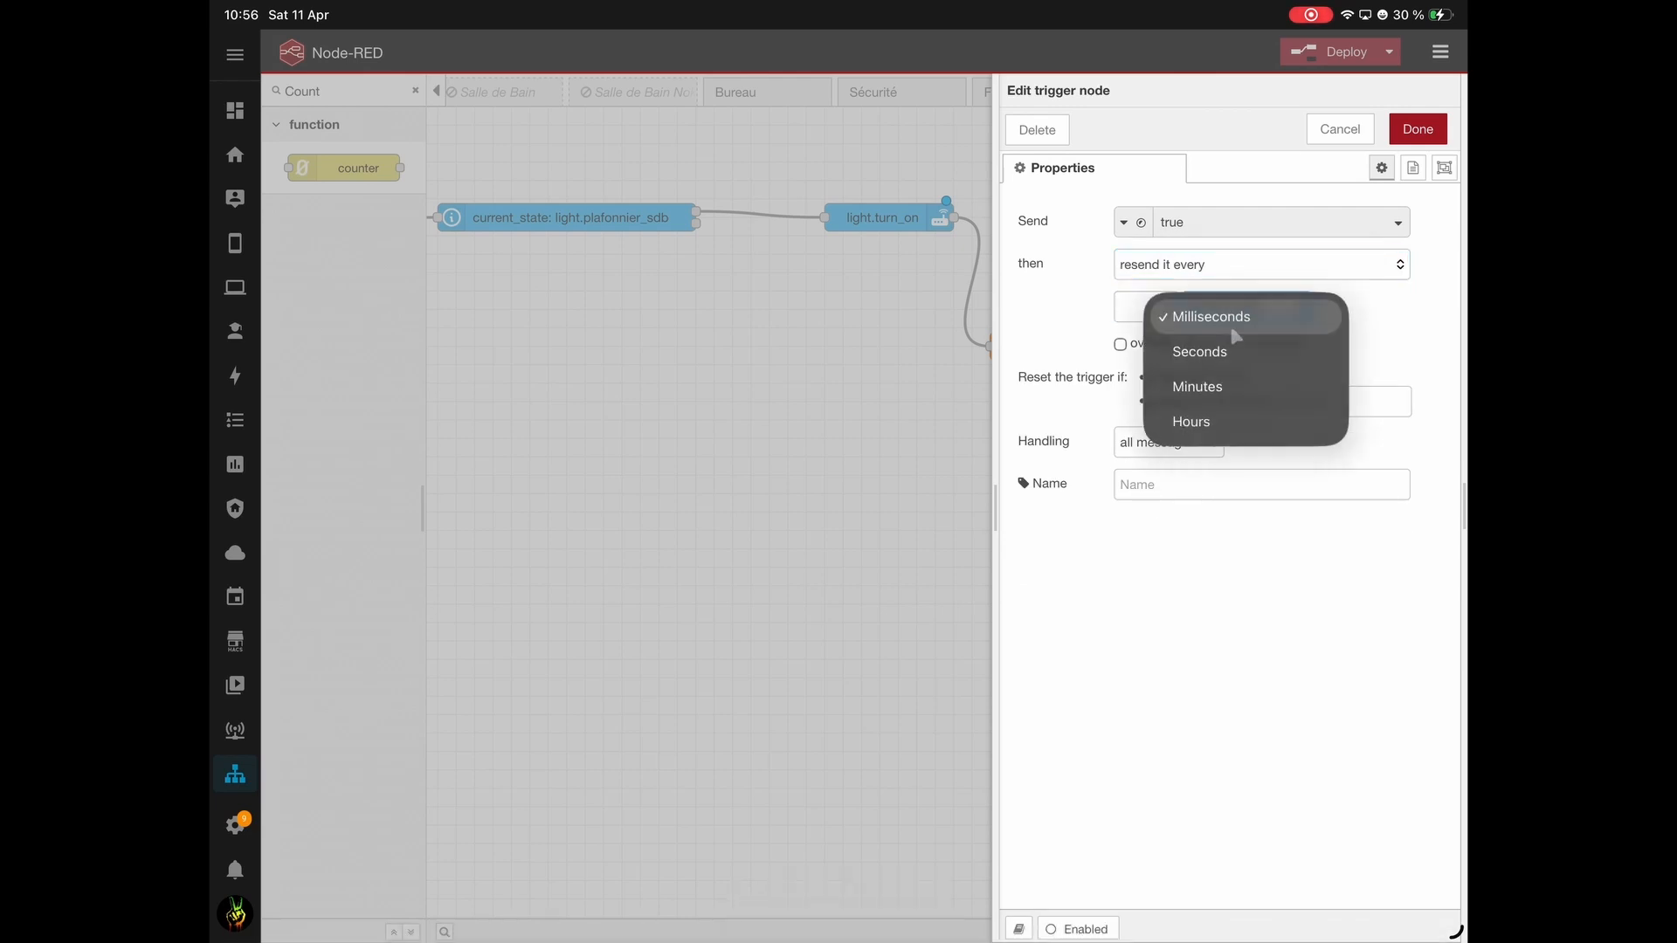
pyautogui.click(1210, 382)
pyautogui.click(1398, 122)
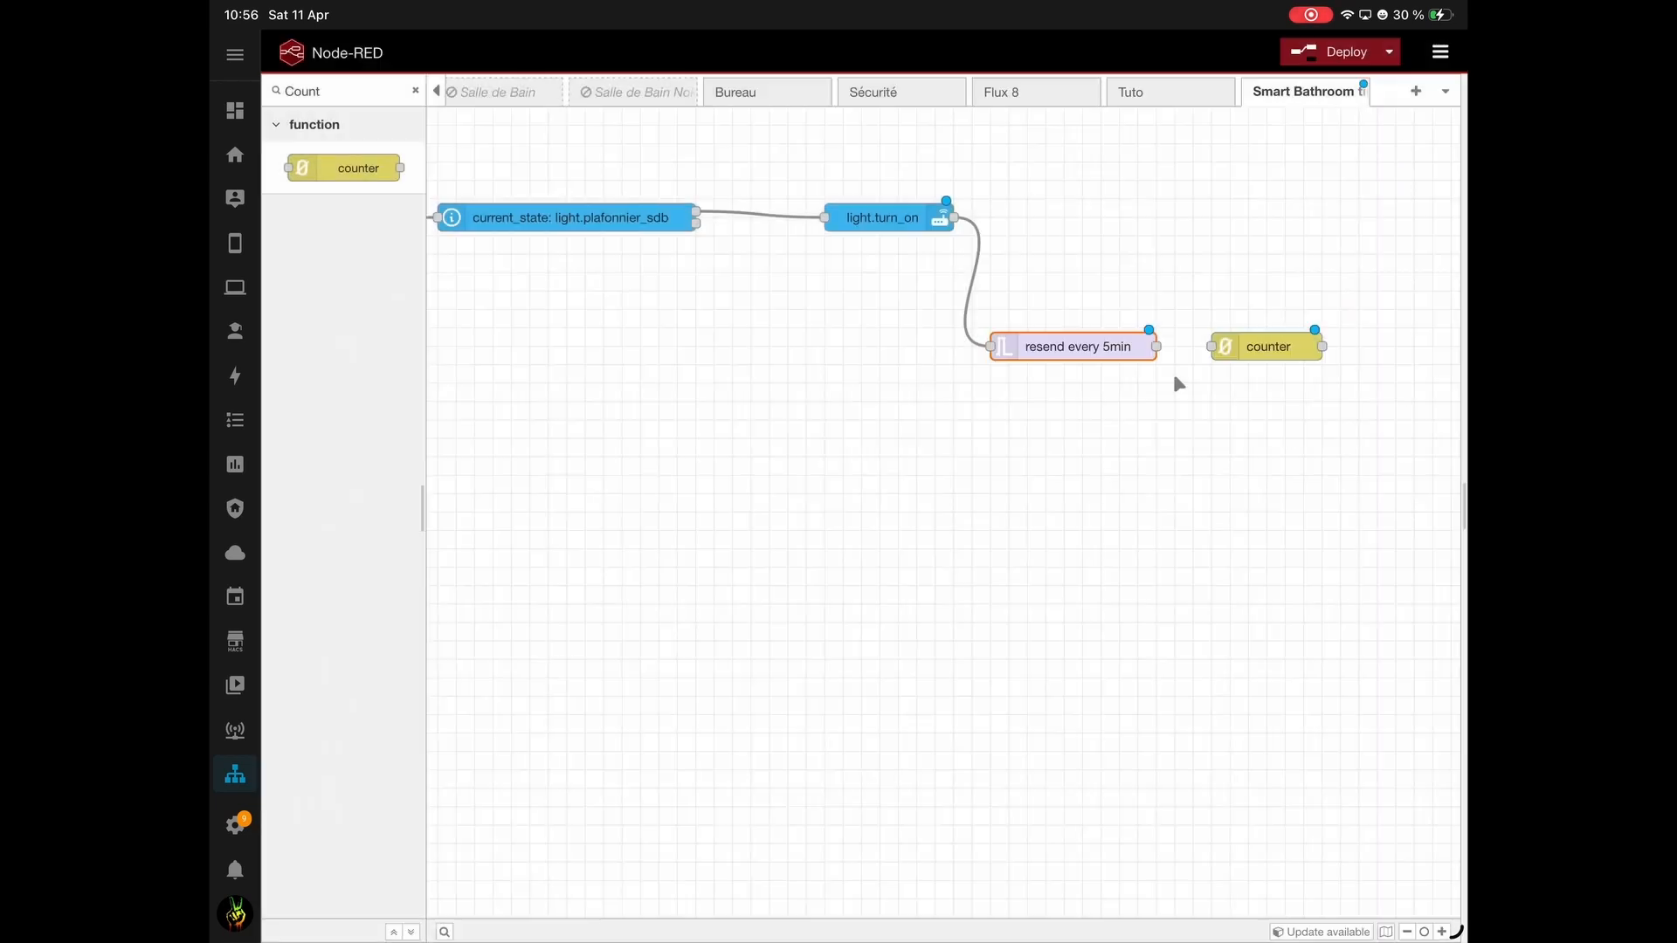
# Move the counter node farther from the trigger node and wire the trigger's output to it.
pyautogui.hscroll(5, 1172, 370)
pyautogui.moveTo(1084, 344); pyautogui.dragTo(1160, 344)
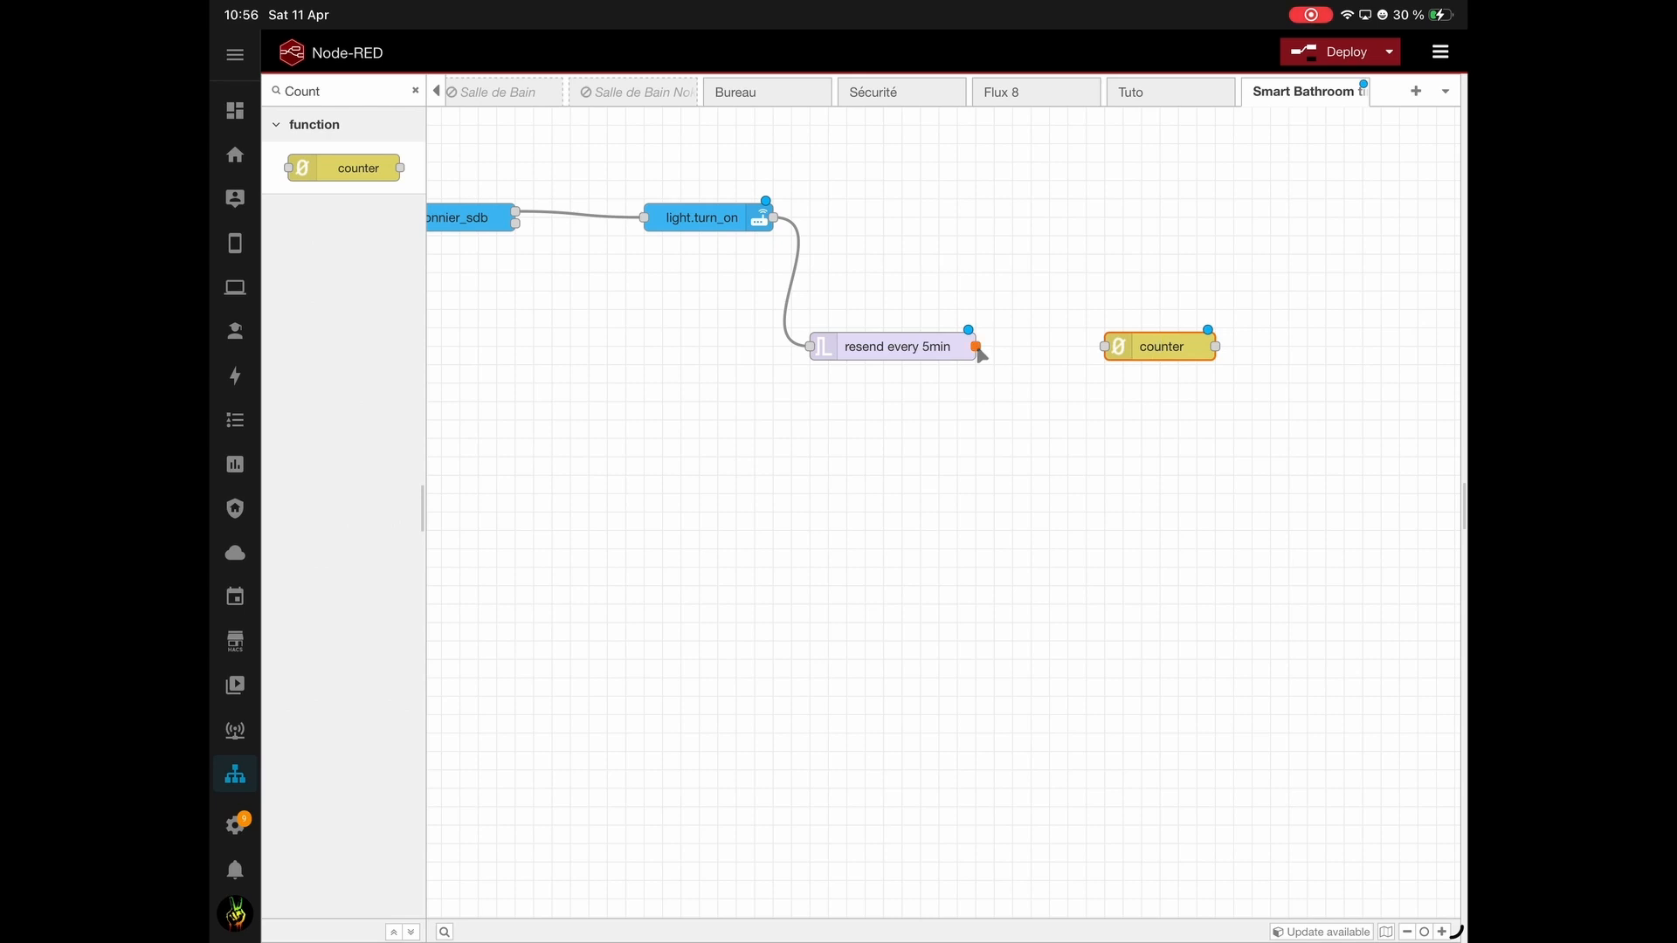
pyautogui.moveTo(976, 347); pyautogui.dragTo(1109, 349)
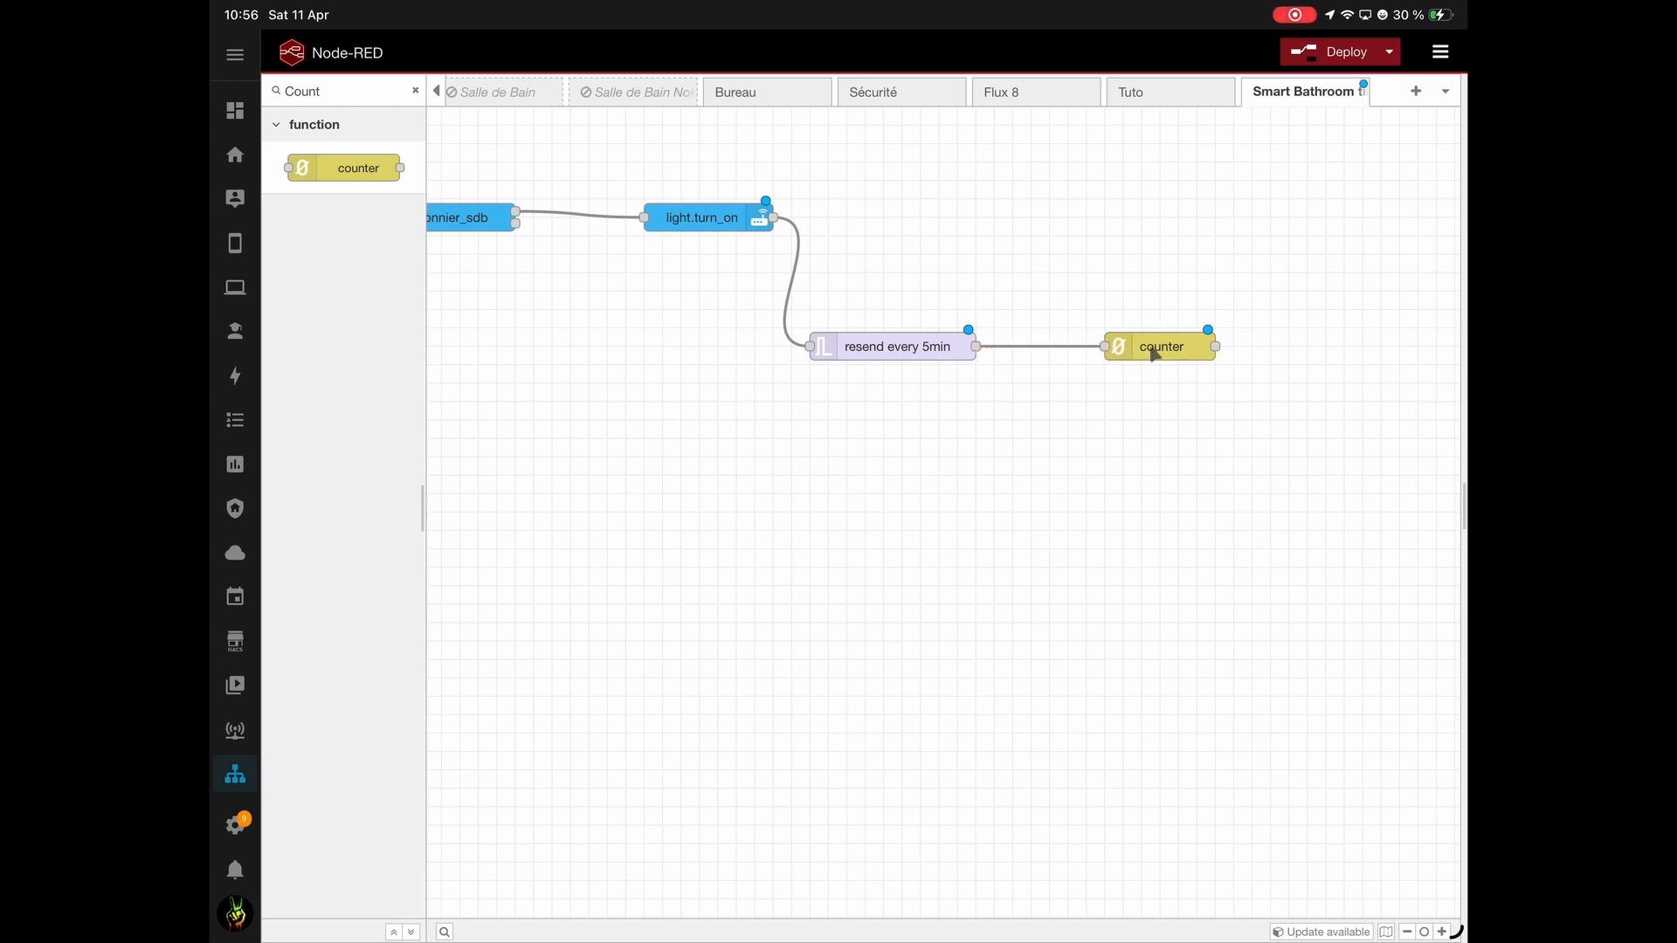
# Configure the counter node with lower limit 0, upper limit 4 and two separate outputs.
pyautogui.doubleClick(1155, 349)
pyautogui.click(1142, 347)
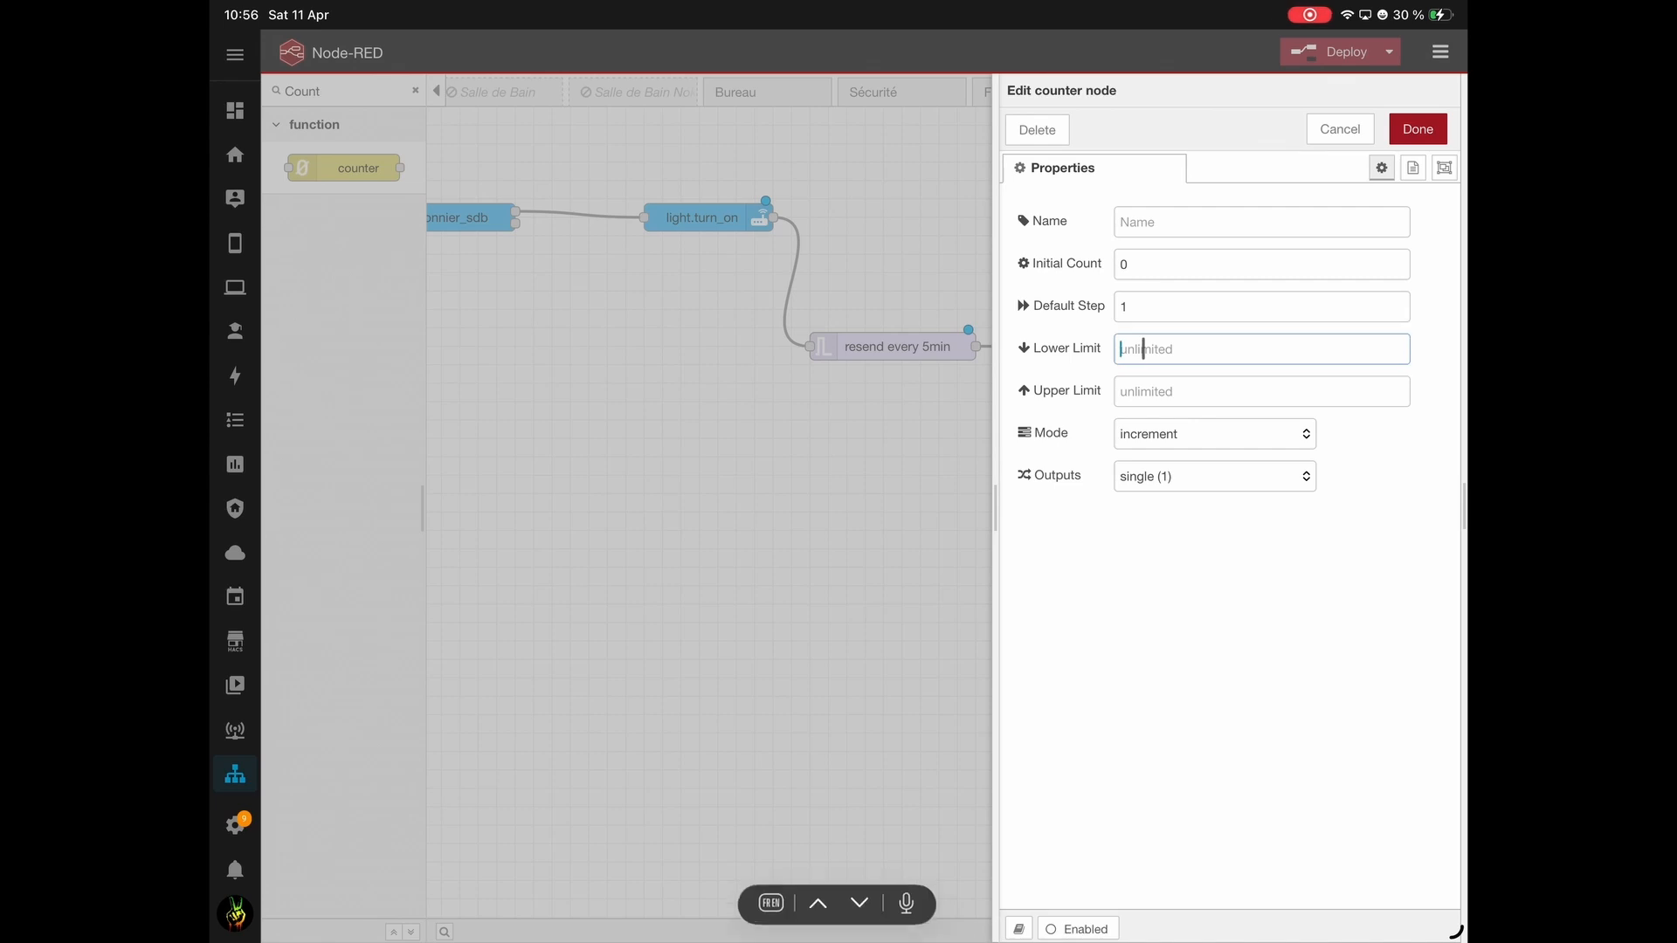
pyautogui.write('0')
pyautogui.click(1138, 384)
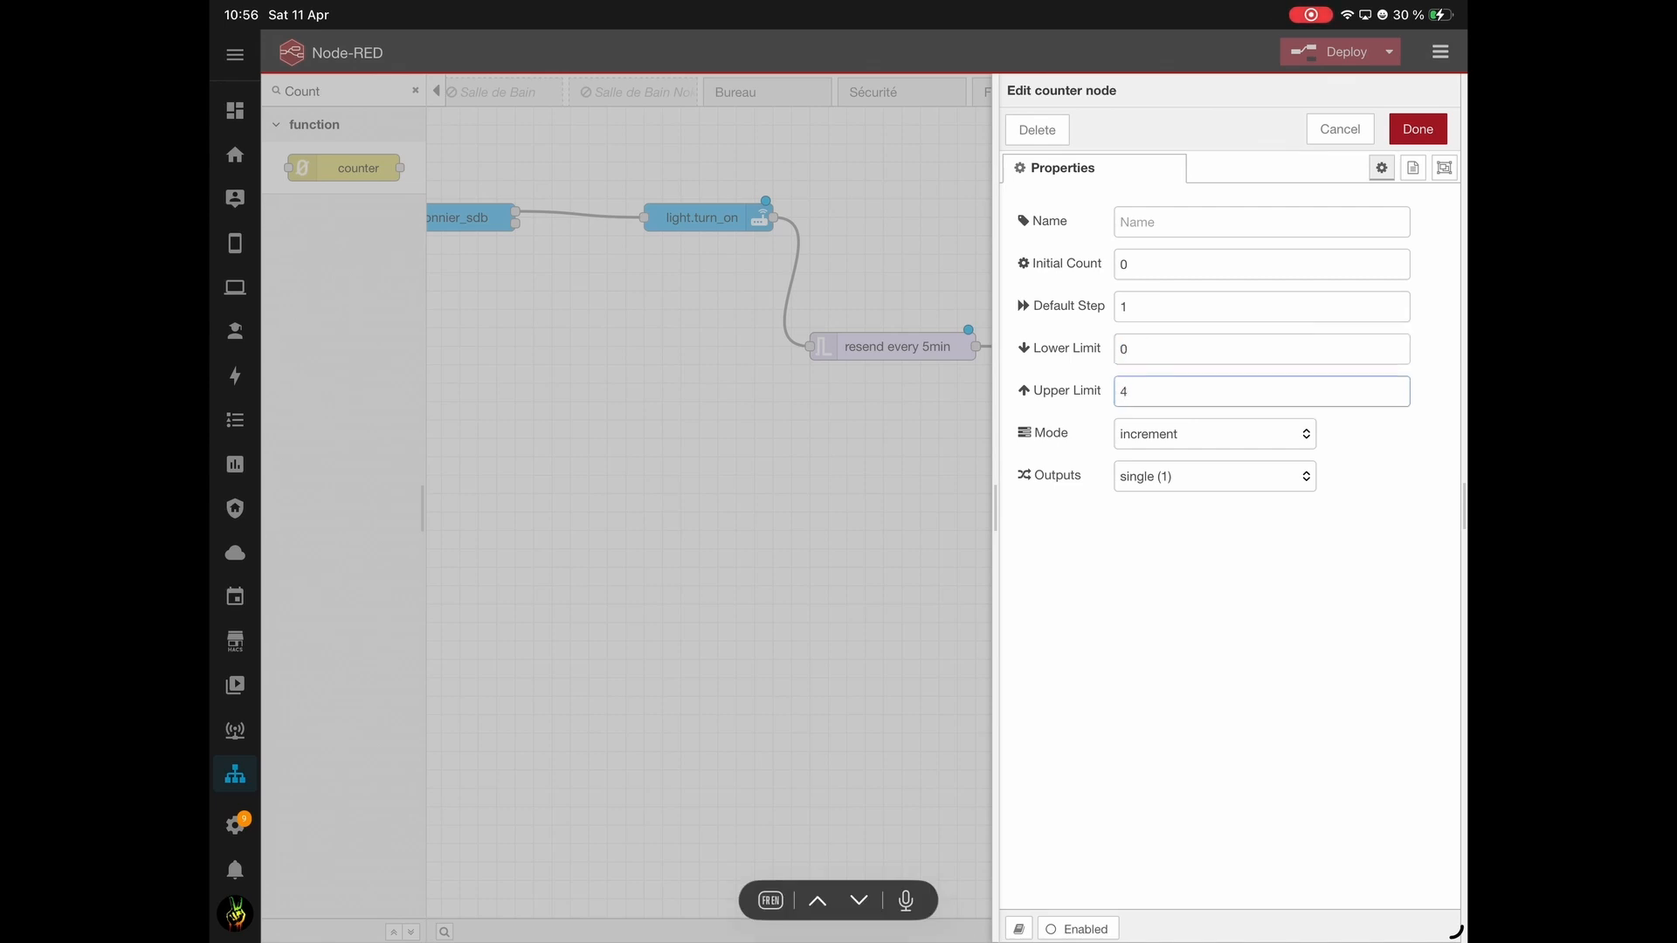
pyautogui.click(1156, 480)
pyautogui.click(1167, 468)
pyautogui.click(1417, 128)
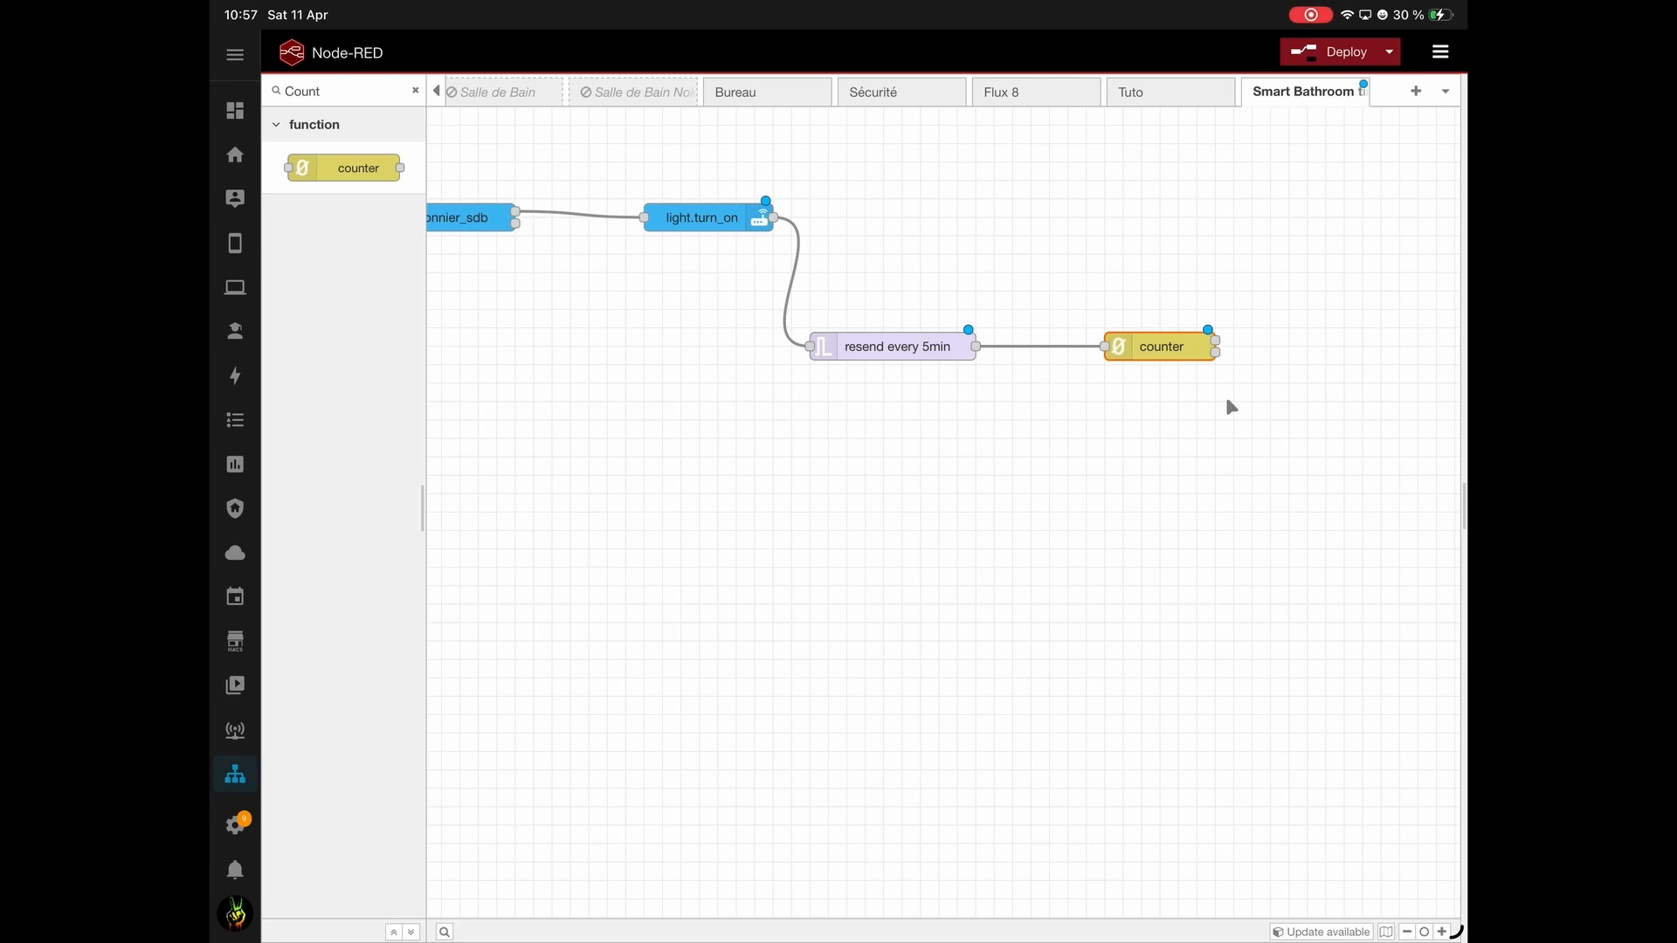
# Add a function switch node after the counter, wire it to the counter's first output and align the two nodes.
pyautogui.hscroll(5, 1228, 404)
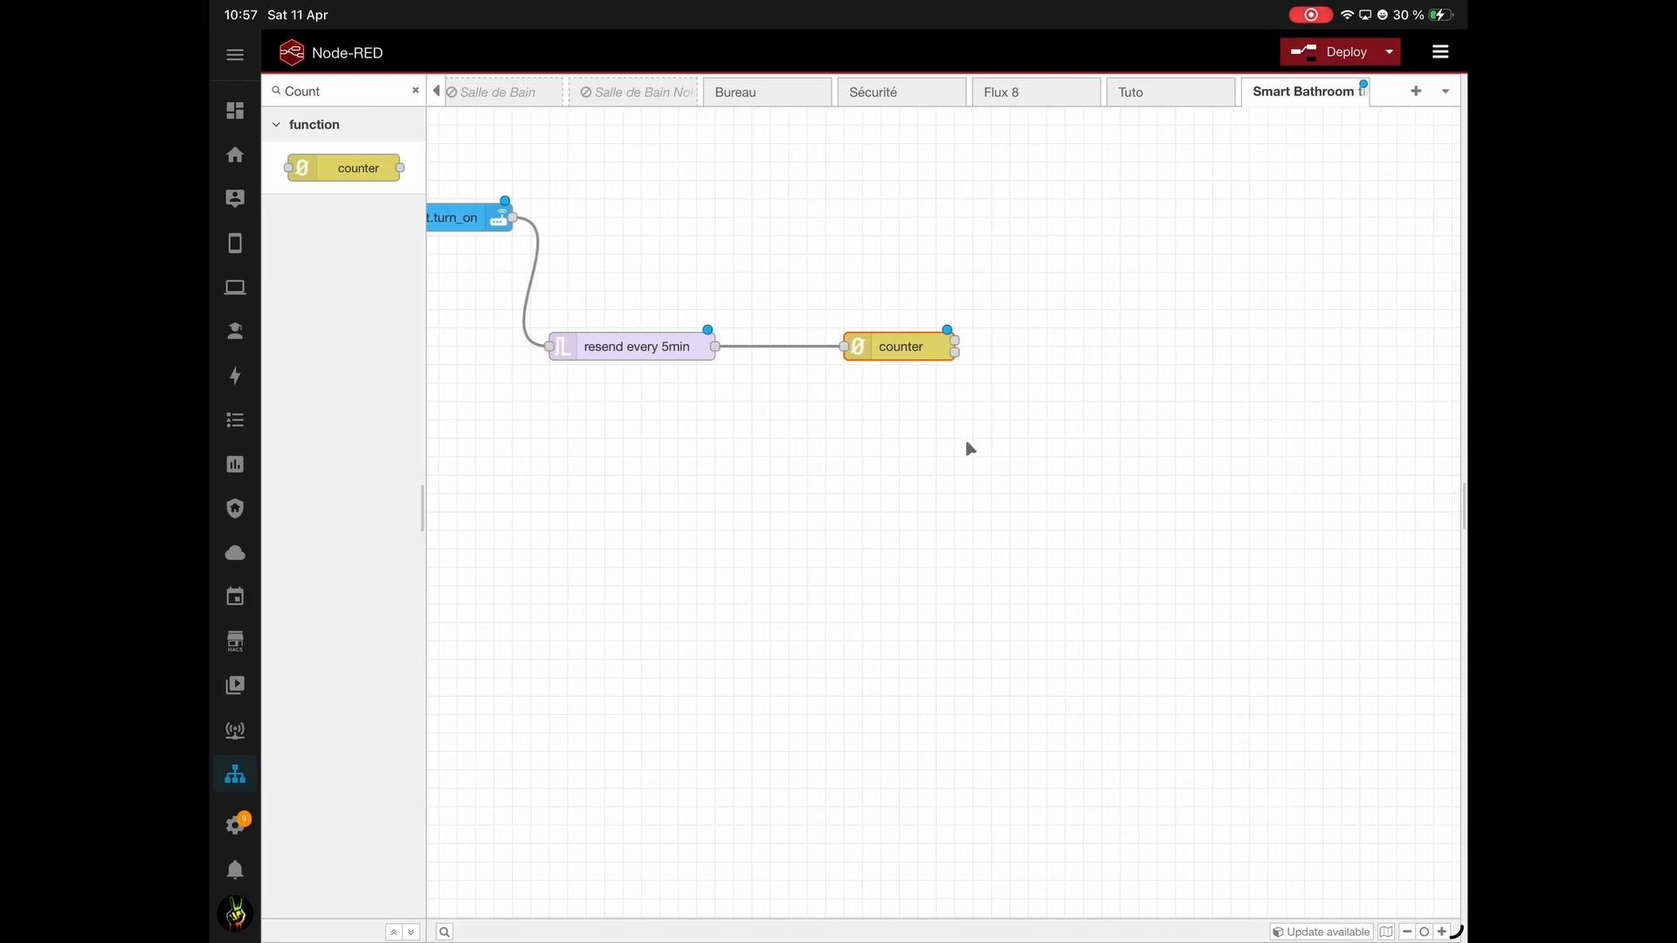
pyautogui.click(414, 90)
pyautogui.write('Swi')
pyautogui.moveTo(324, 279); pyautogui.dragTo(1111, 341)
pyautogui.moveTo(957, 341); pyautogui.dragTo(1064, 331)
pyautogui.moveTo(1083, 330); pyautogui.dragTo(1050, 346)
# Give the switch node four rules that match msg.payload equal to the numbers 1, 2, 3 and 4.
pyautogui.doubleClick(1082, 346)
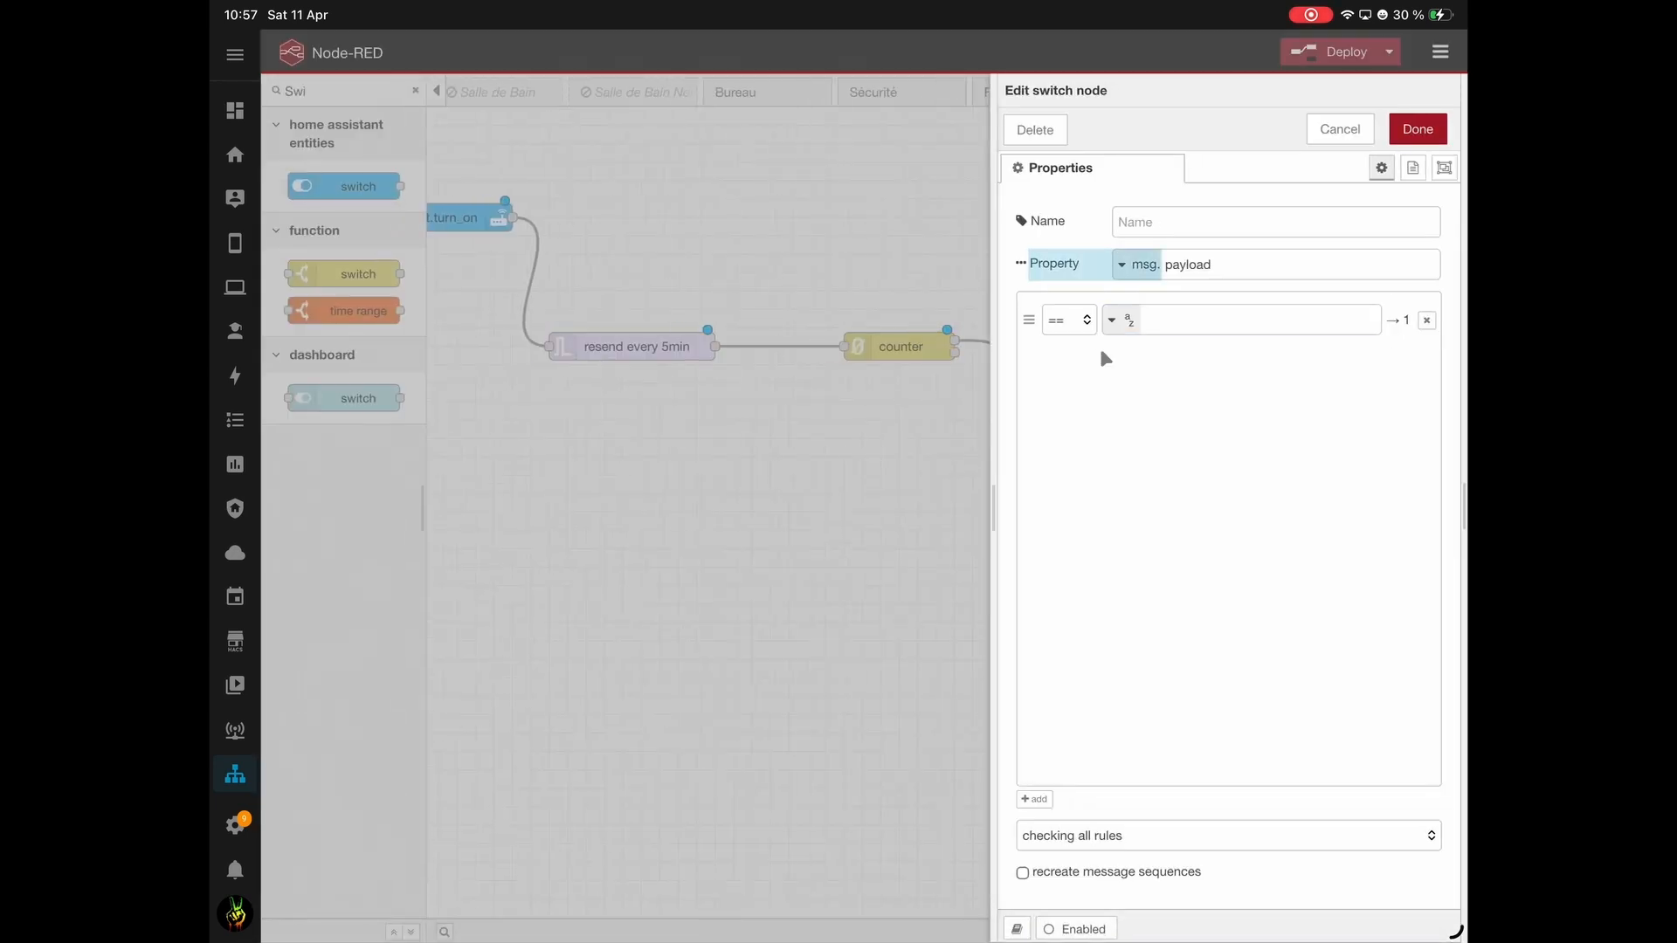
pyautogui.click(1121, 321)
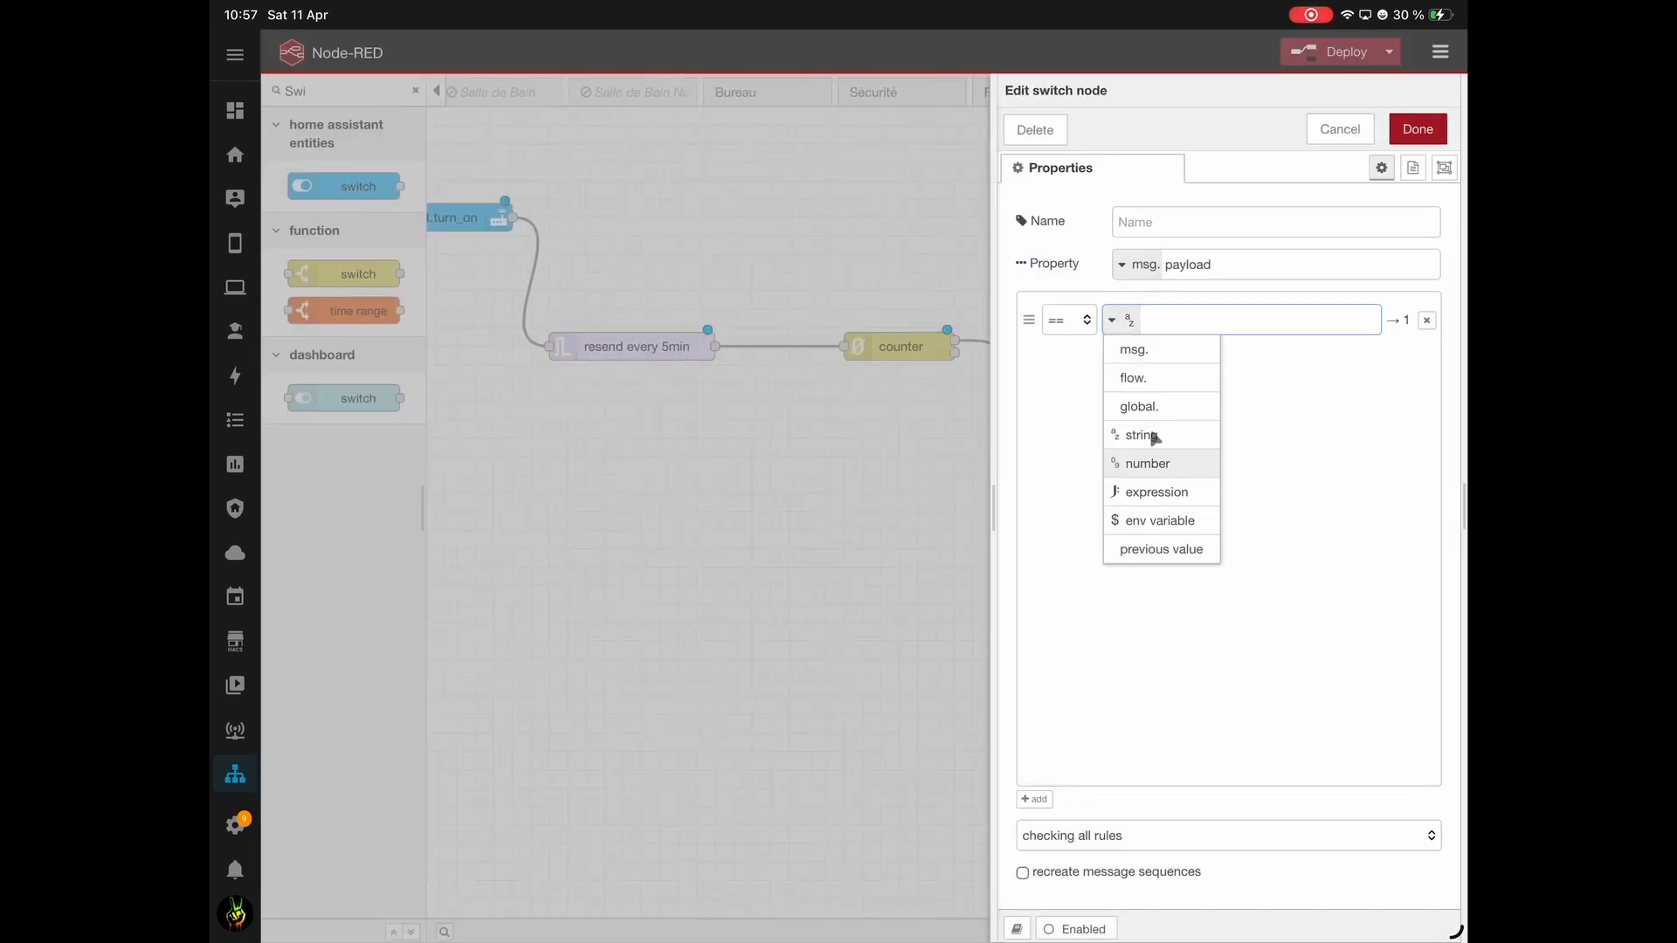
pyautogui.click(1148, 463)
pyautogui.click(1036, 798)
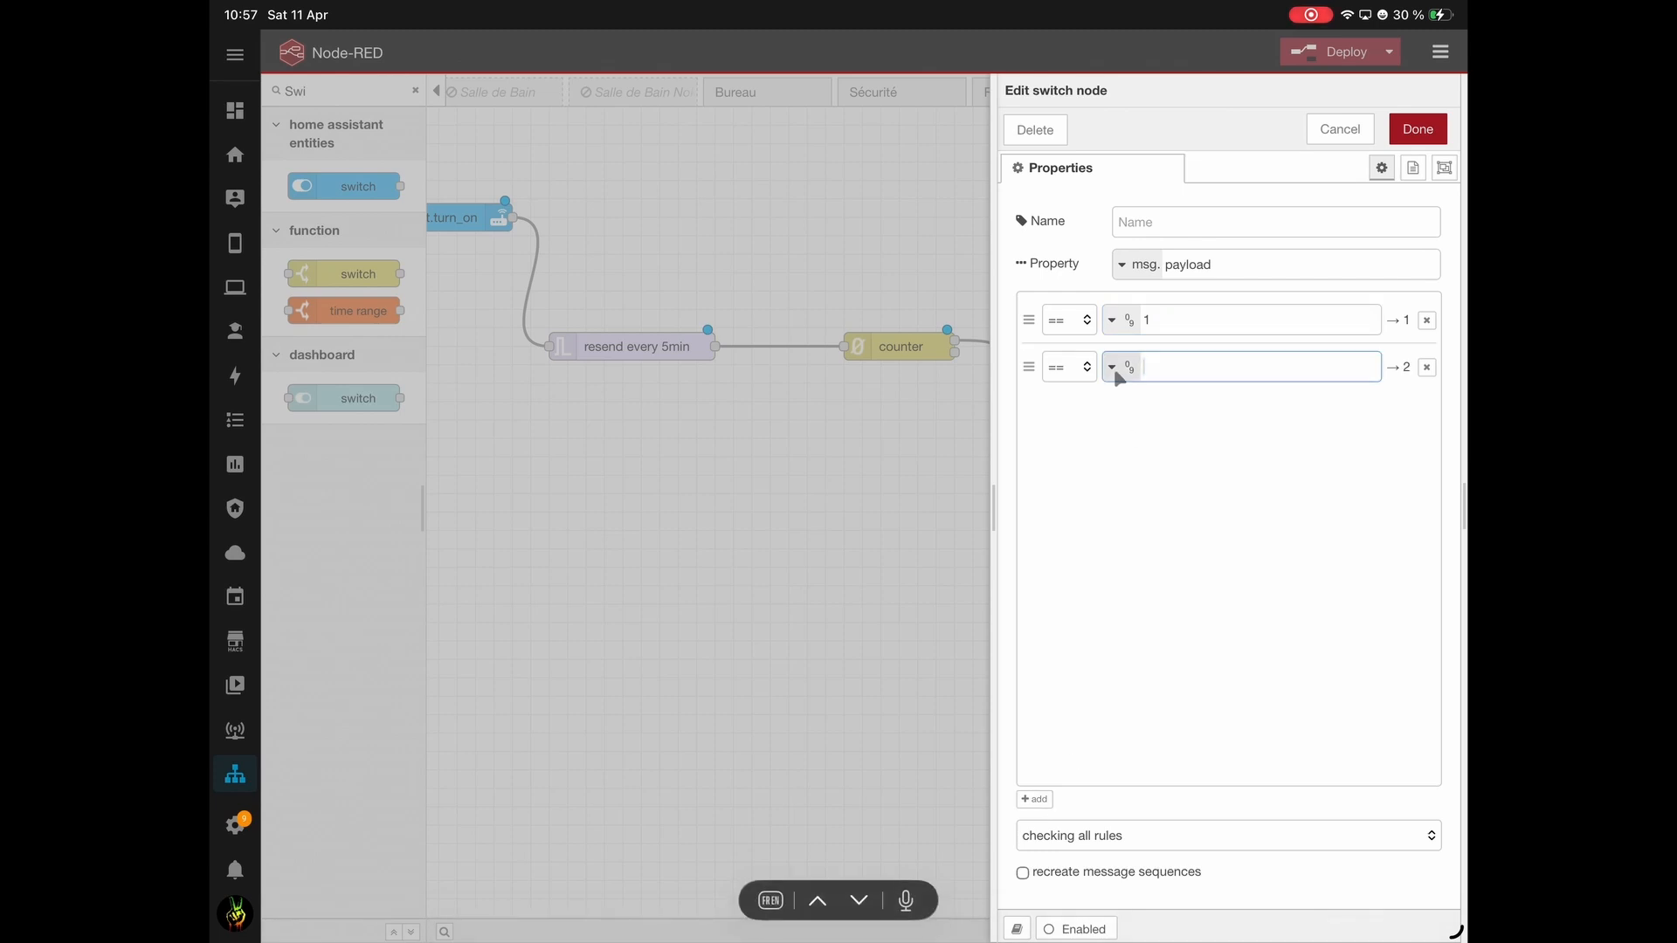
pyautogui.write('2')
pyautogui.click(1035, 798)
pyautogui.write('3')
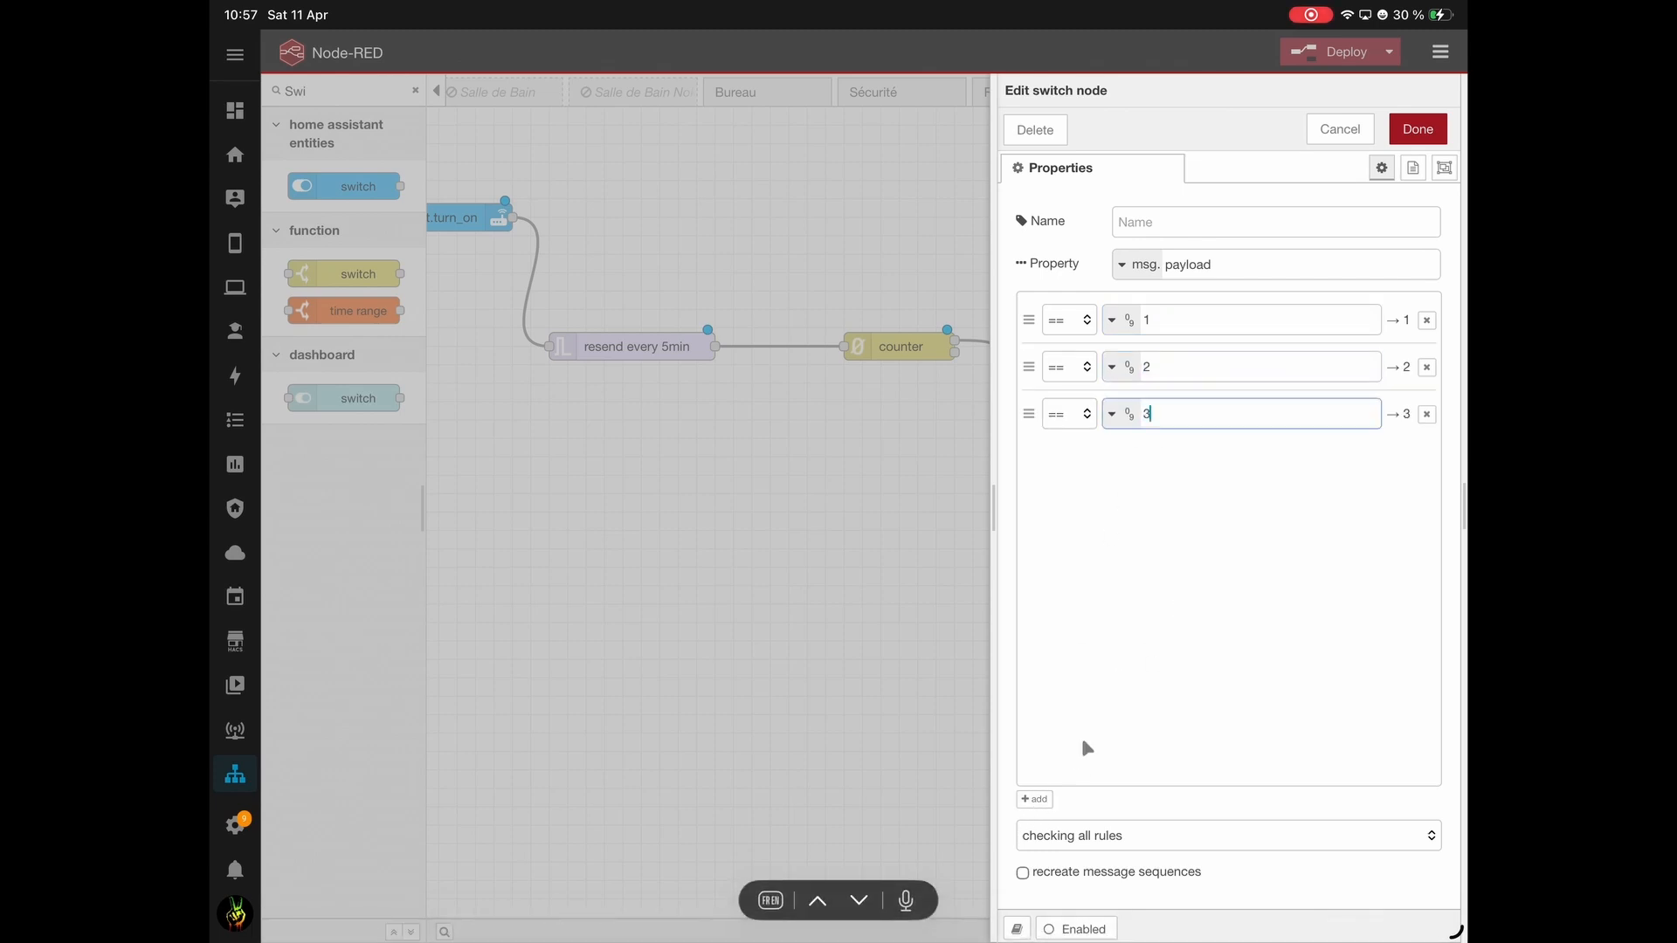
pyautogui.click(1036, 798)
pyautogui.write('4')
pyautogui.click(1416, 131)
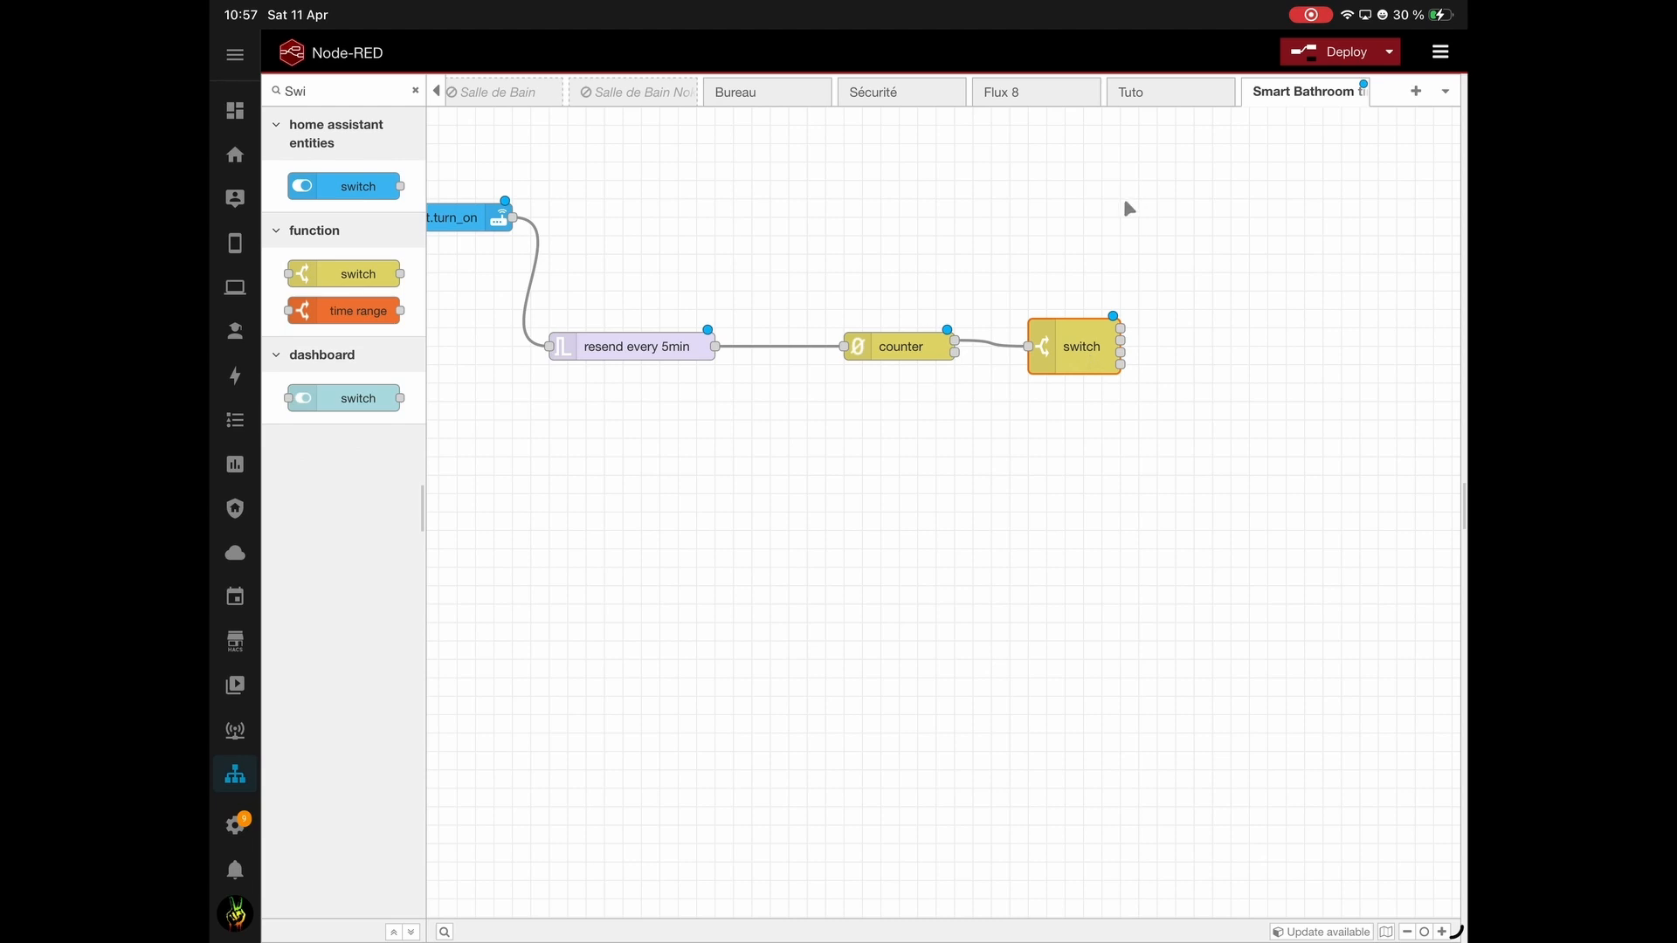
# Add a current state node beyond the switch node and wire the switch's first output to it.
pyautogui.click(1129, 209)
pyautogui.click(397, 95)
pyautogui.press('BackSpace')
pyautogui.press('BackSpace')
pyautogui.press('BackSpace')
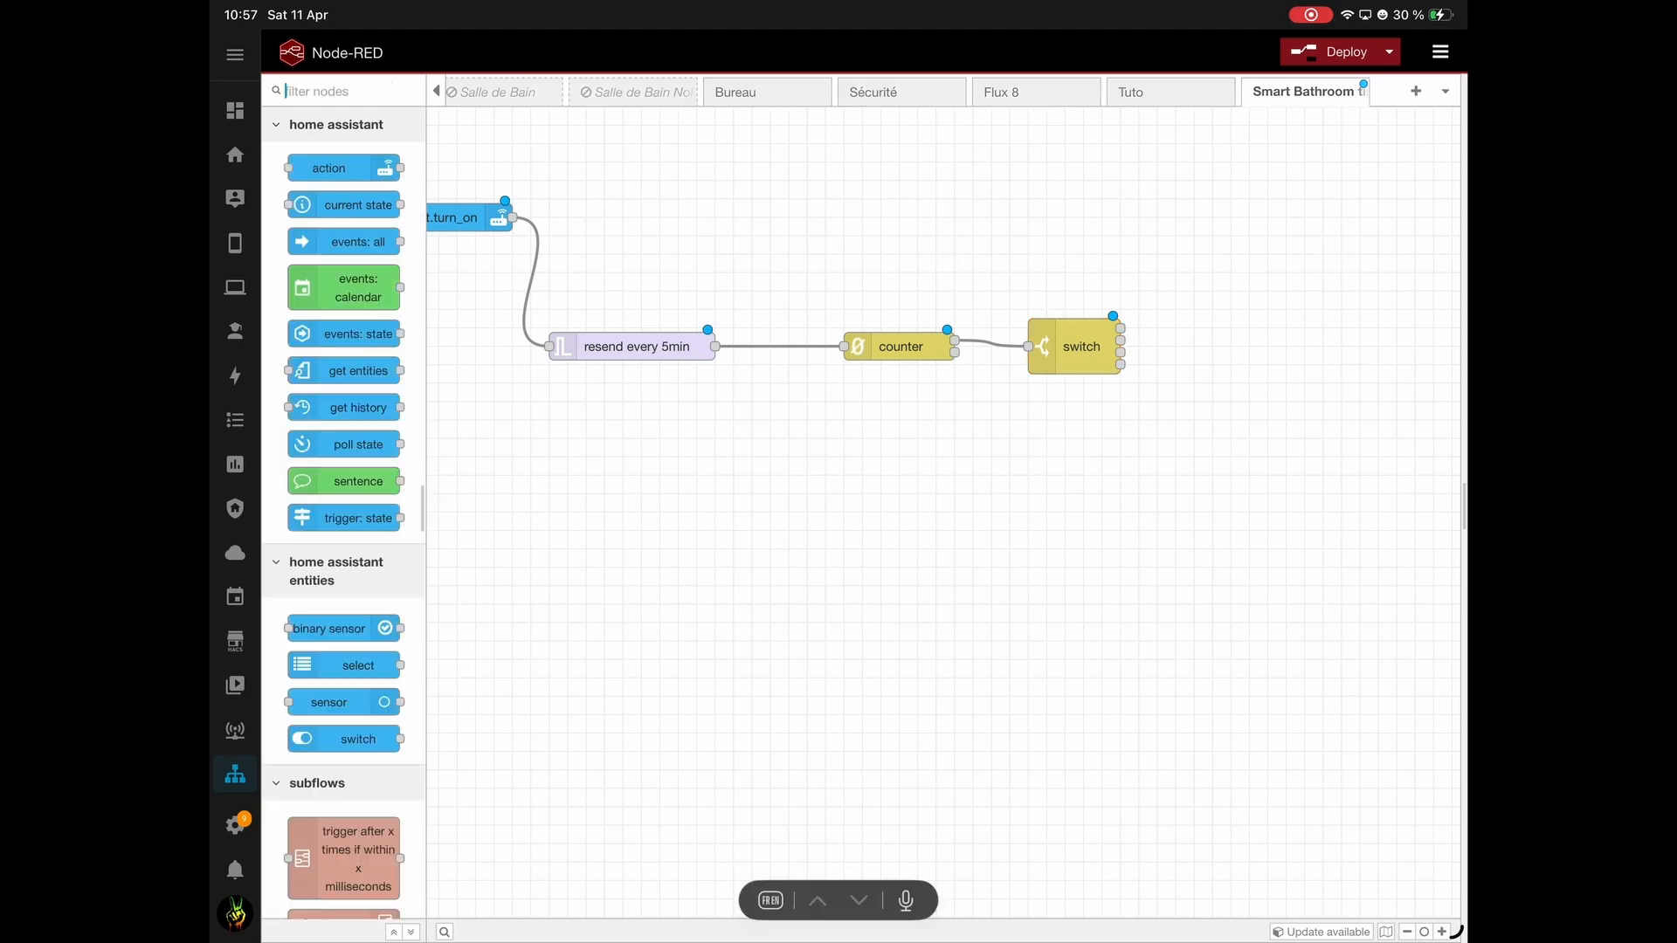
pyautogui.write('Cur')
pyautogui.moveTo(367, 174)
pyautogui.mouseDown()
pyautogui.moveTo(989, 178)
pyautogui.moveTo(1310, 210)
pyautogui.mouseUp()
pyautogui.moveTo(1120, 329); pyautogui.dragTo(1214, 218)
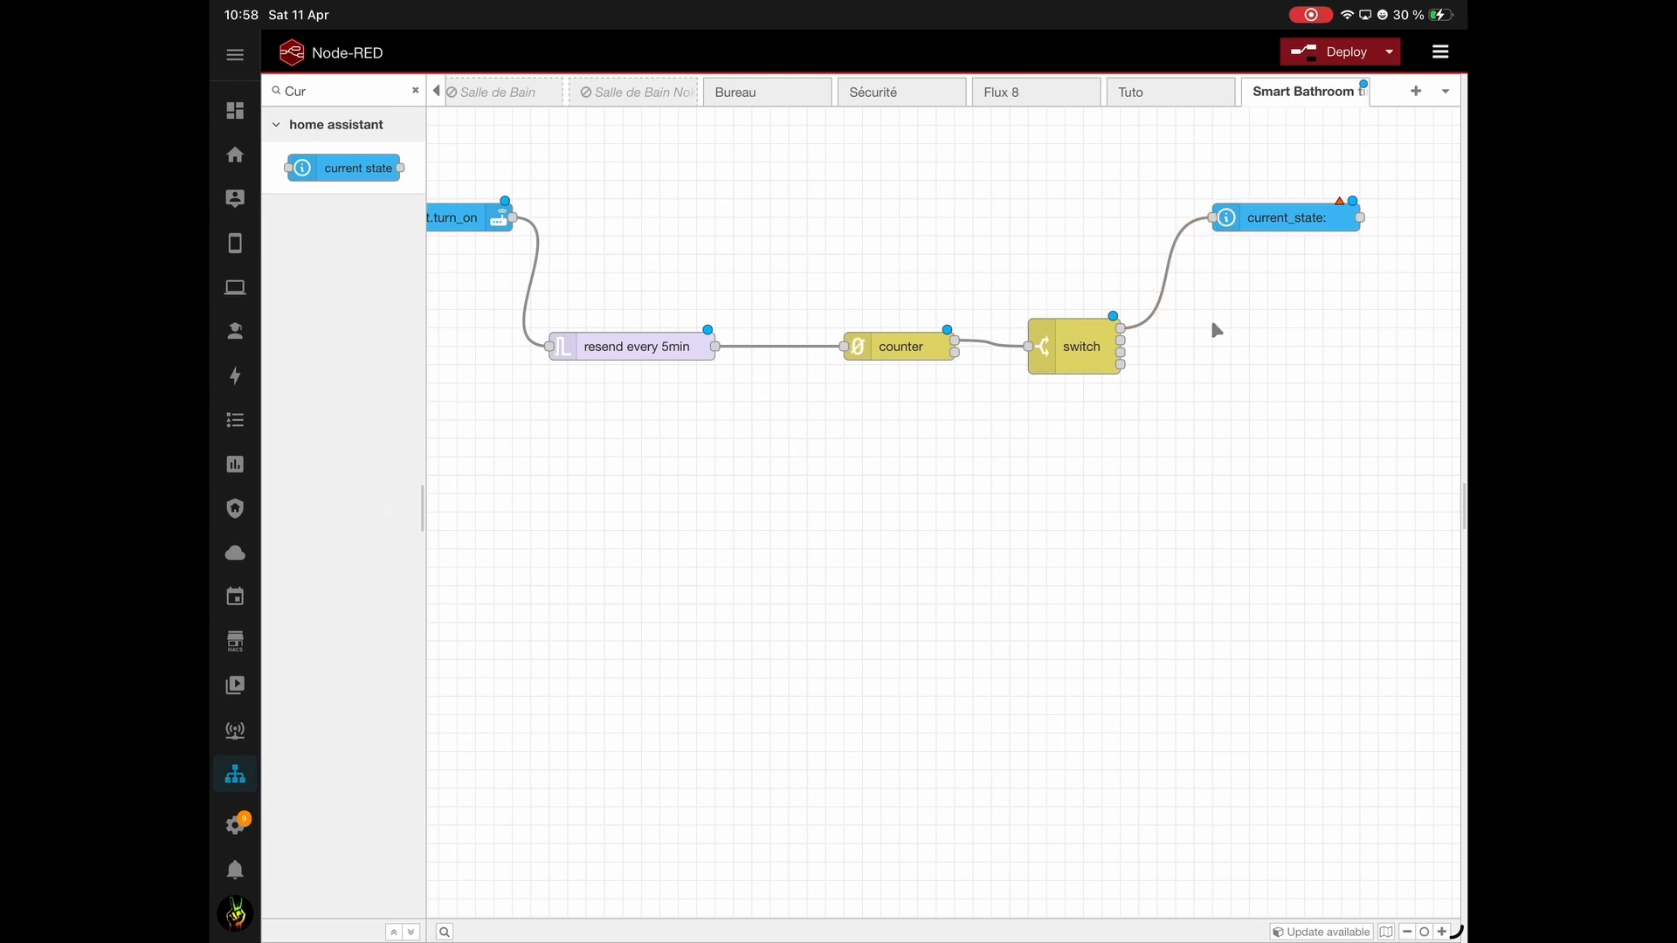
# Configure the current state node to check that entity light.plafonnier_sdb is on.
pyautogui.hscroll(5, 1213, 324)
pyautogui.doubleClick(920, 226)
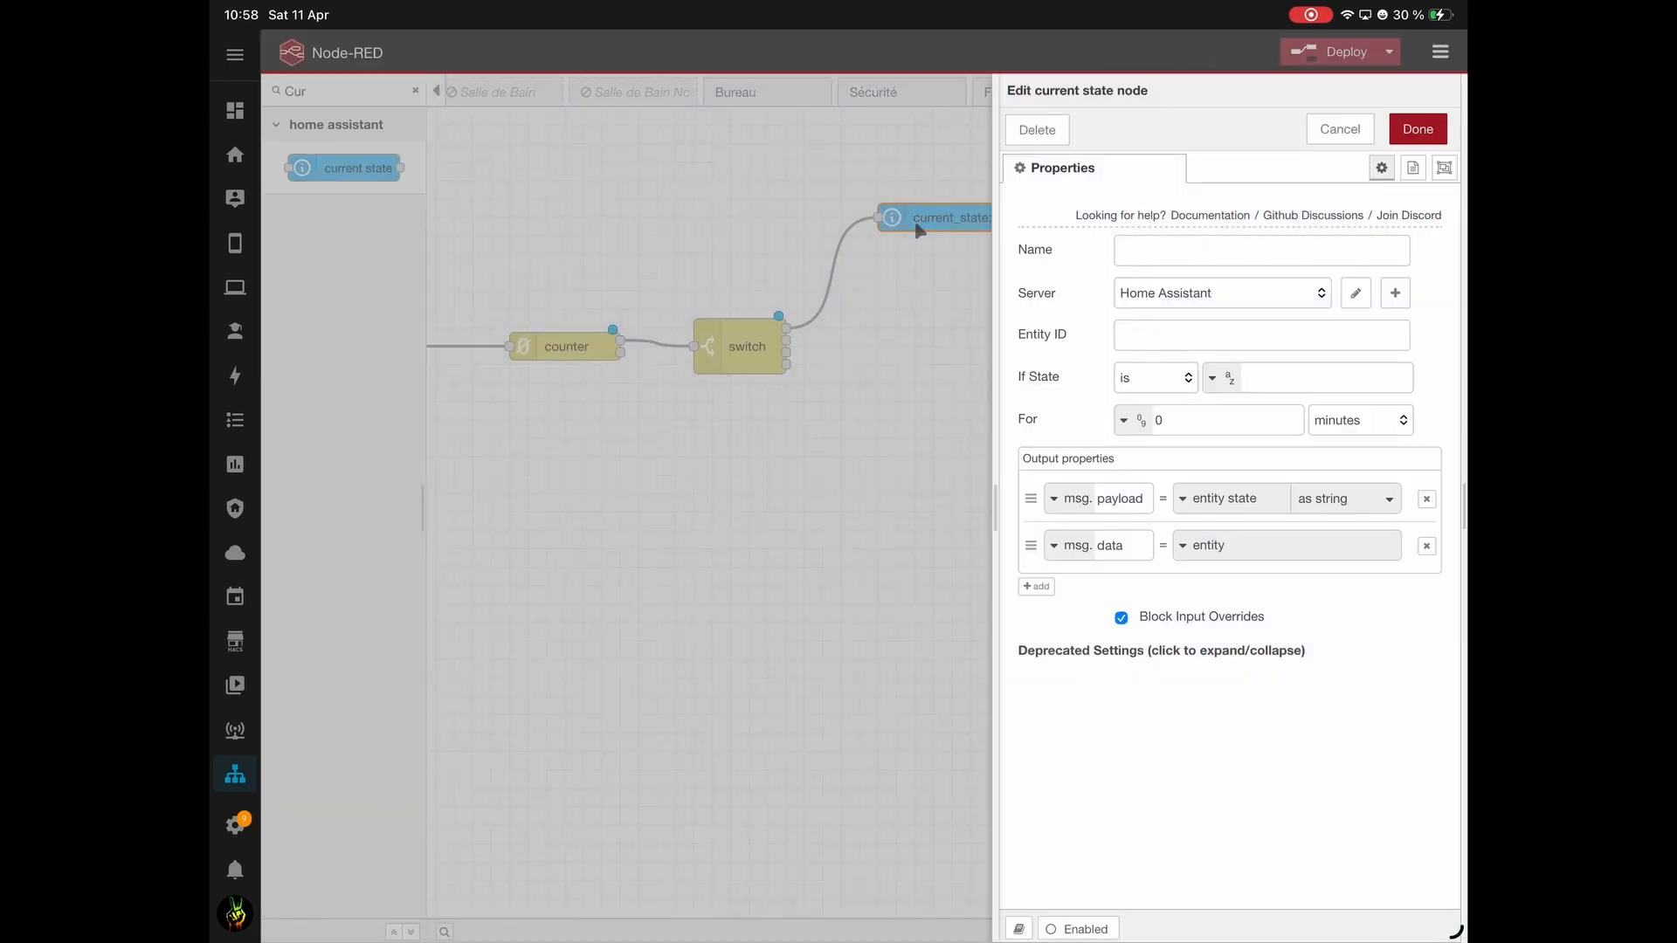
pyautogui.click(1247, 337)
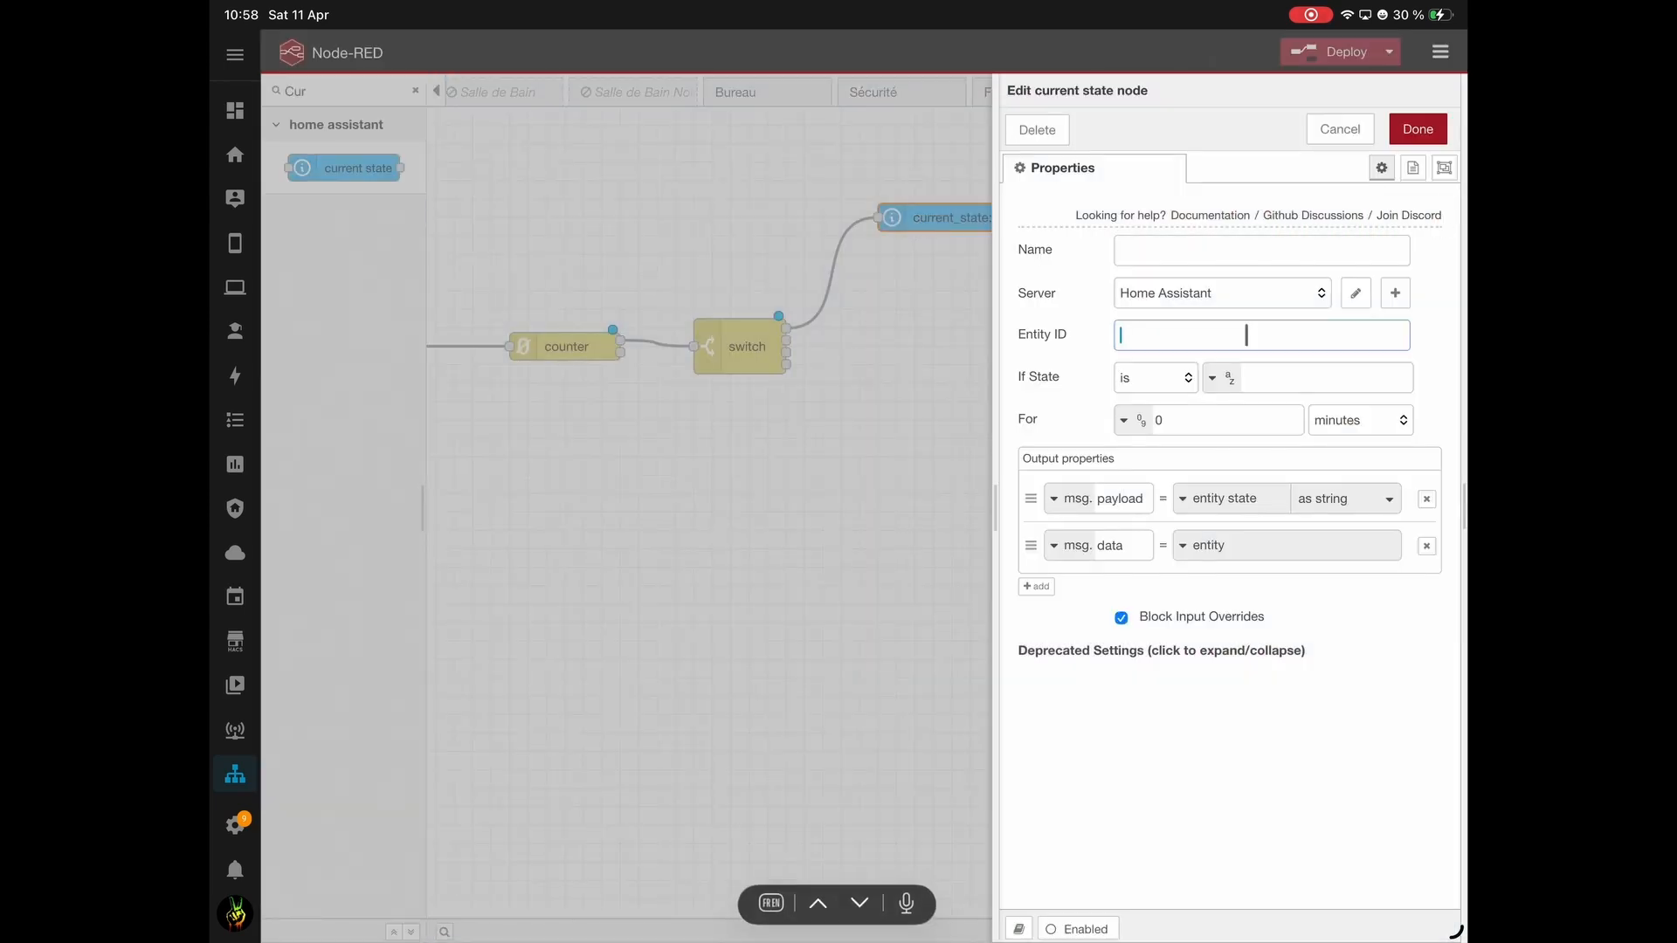
pyautogui.write('Plaf')
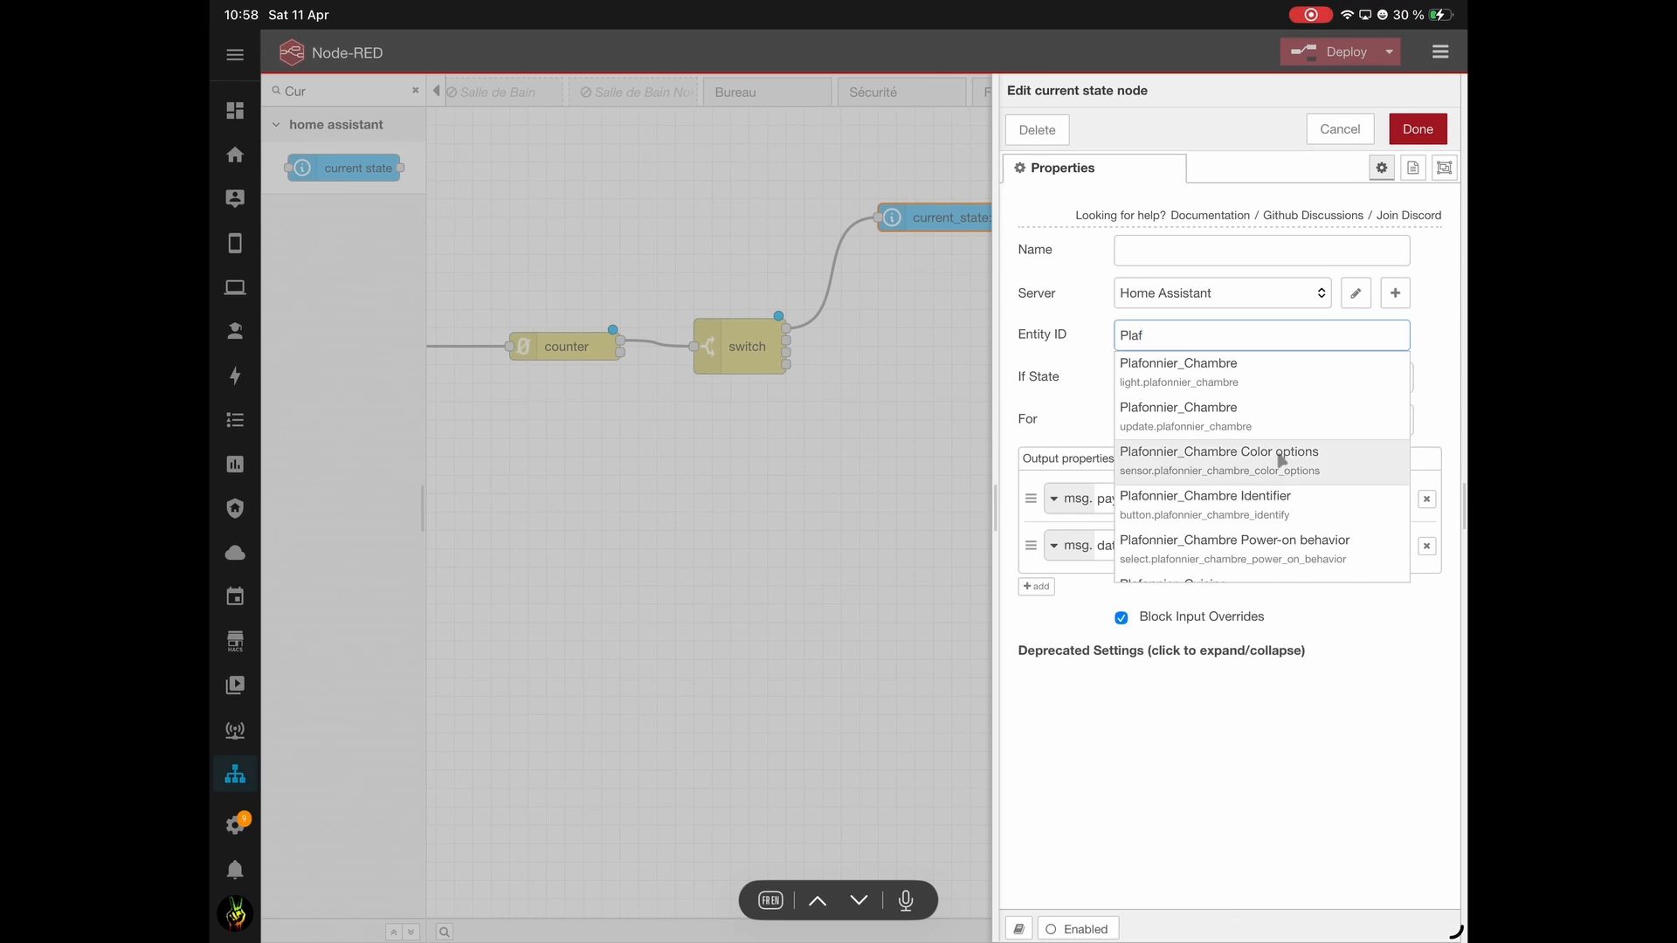
pyautogui.scroll(-5, 1273, 462)
pyautogui.scroll(1, 1274, 462)
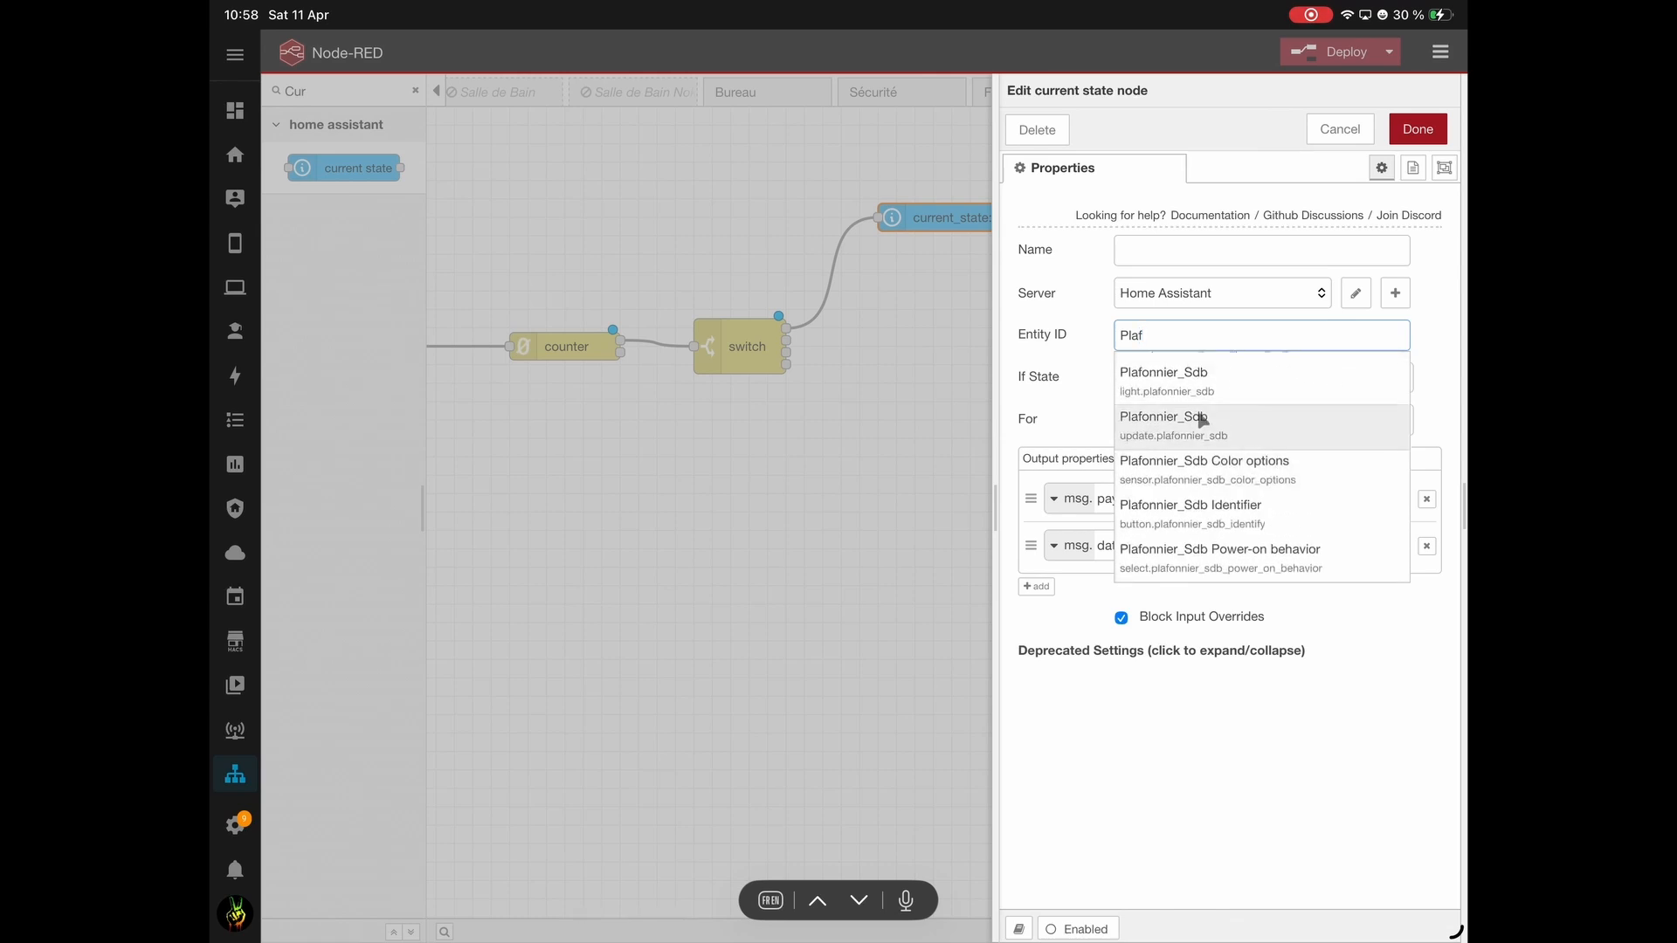
pyautogui.click(1187, 393)
pyautogui.click(1266, 387)
pyautogui.write('on')
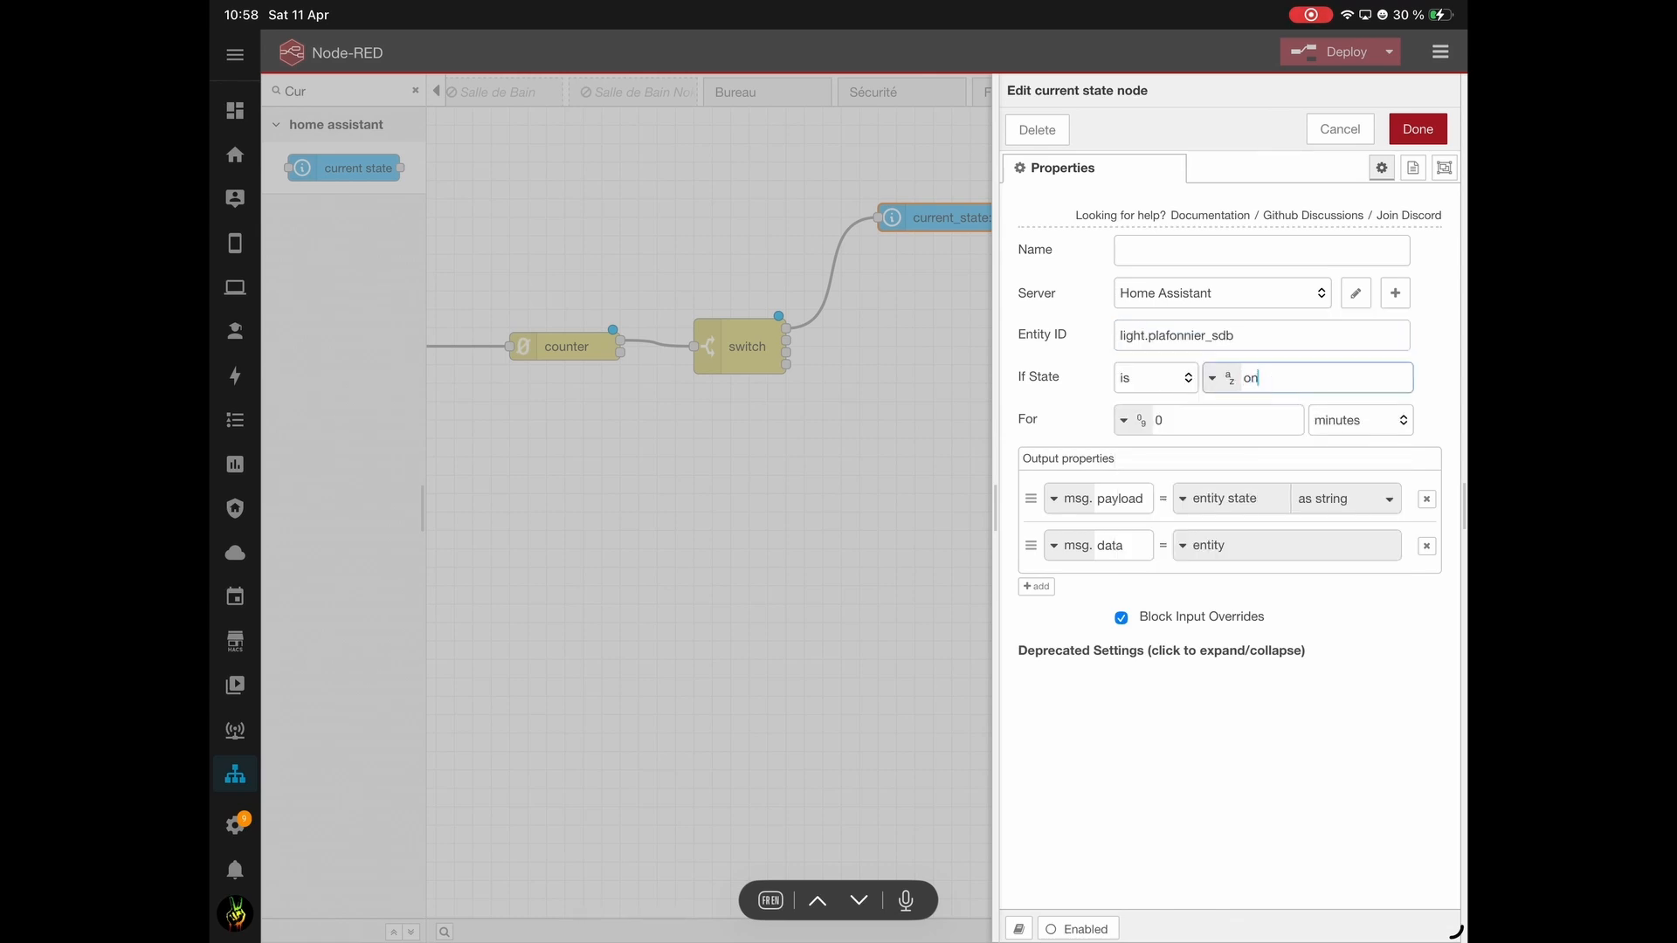
pyautogui.click(1417, 129)
pyautogui.click(1104, 324)
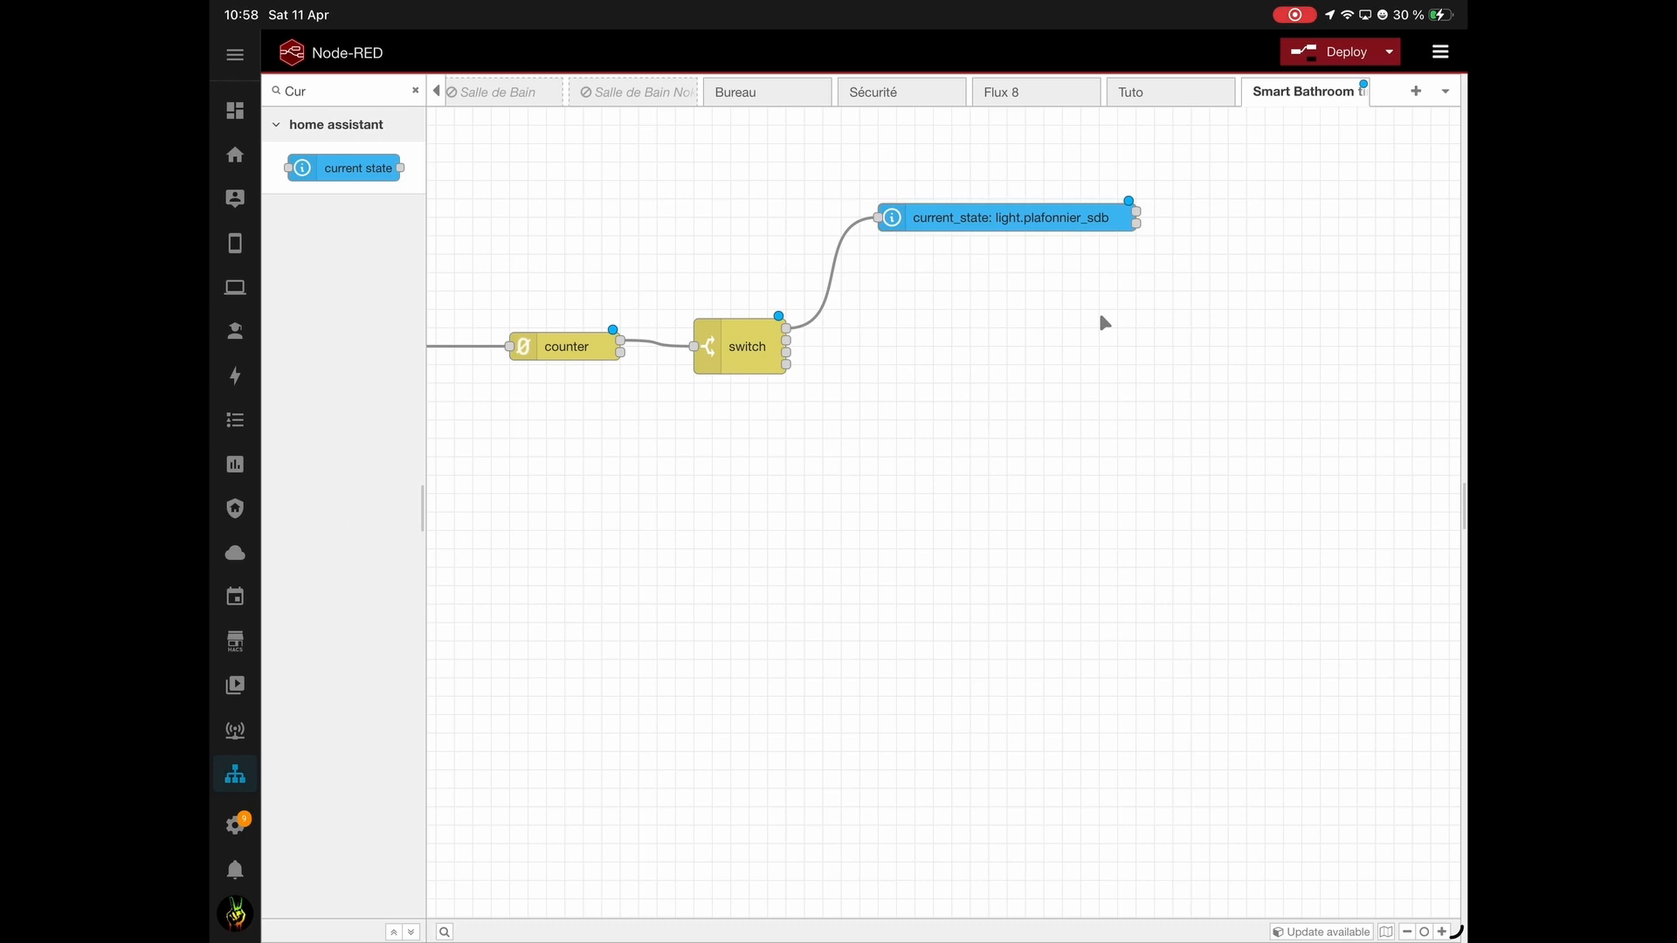
# Add an action node after the current state node and wire the state node's first output to it.
pyautogui.click(417, 92)
pyautogui.moveTo(498, 198)
pyautogui.mouseDown()
pyautogui.moveTo(830, 199)
pyautogui.moveTo(524, 197)
pyautogui.mouseUp()
pyautogui.click(367, 90)
pyautogui.write('A')
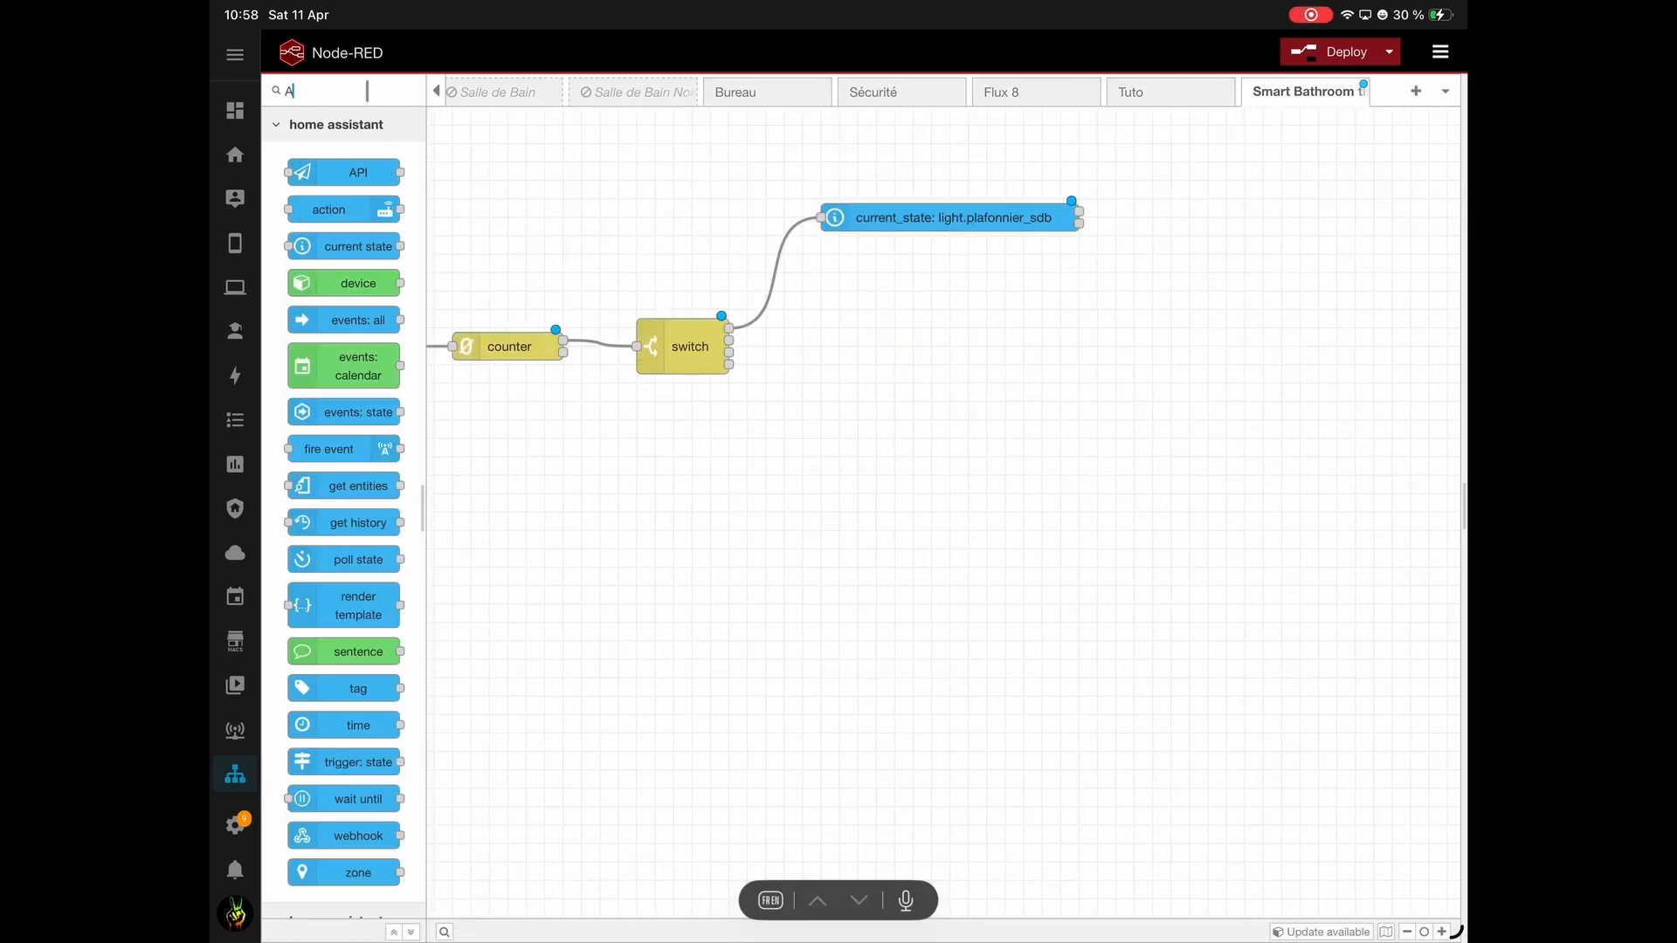
pyautogui.write('ct')
pyautogui.moveTo(329, 167); pyautogui.dragTo(1247, 201)
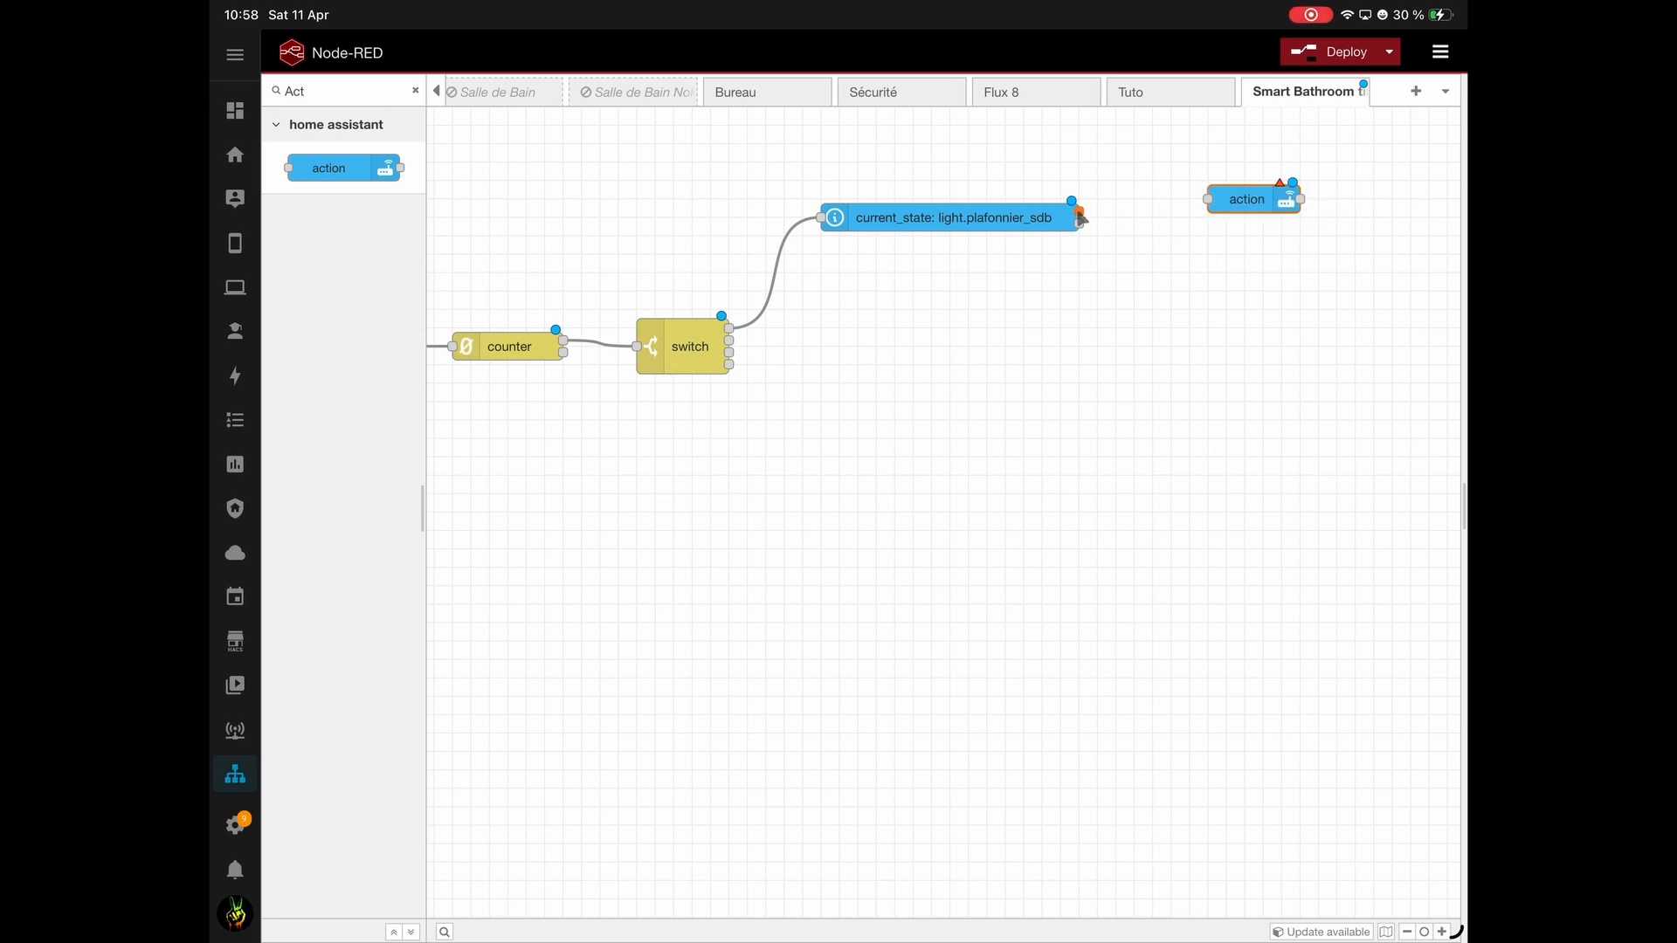
pyautogui.moveTo(1081, 219); pyautogui.dragTo(1196, 208)
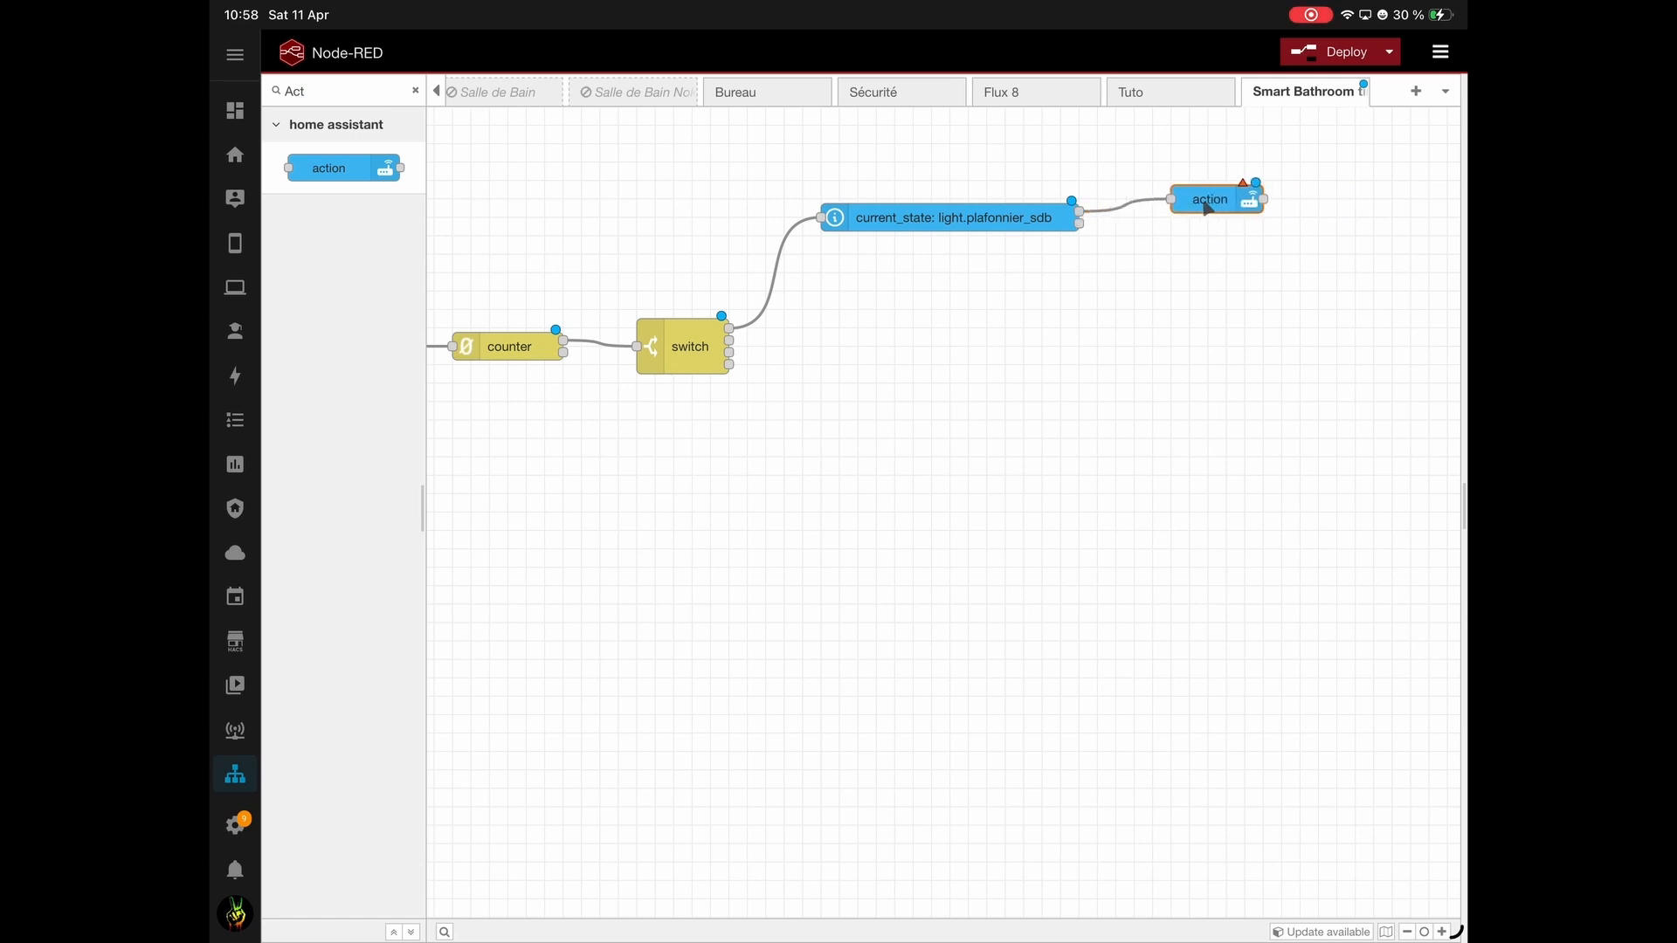
# Set the new action node's action to light.turn_on and enter "brightness": 254 in its JSONata data expression.
pyautogui.doubleClick(1208, 206)
pyautogui.click(1201, 337)
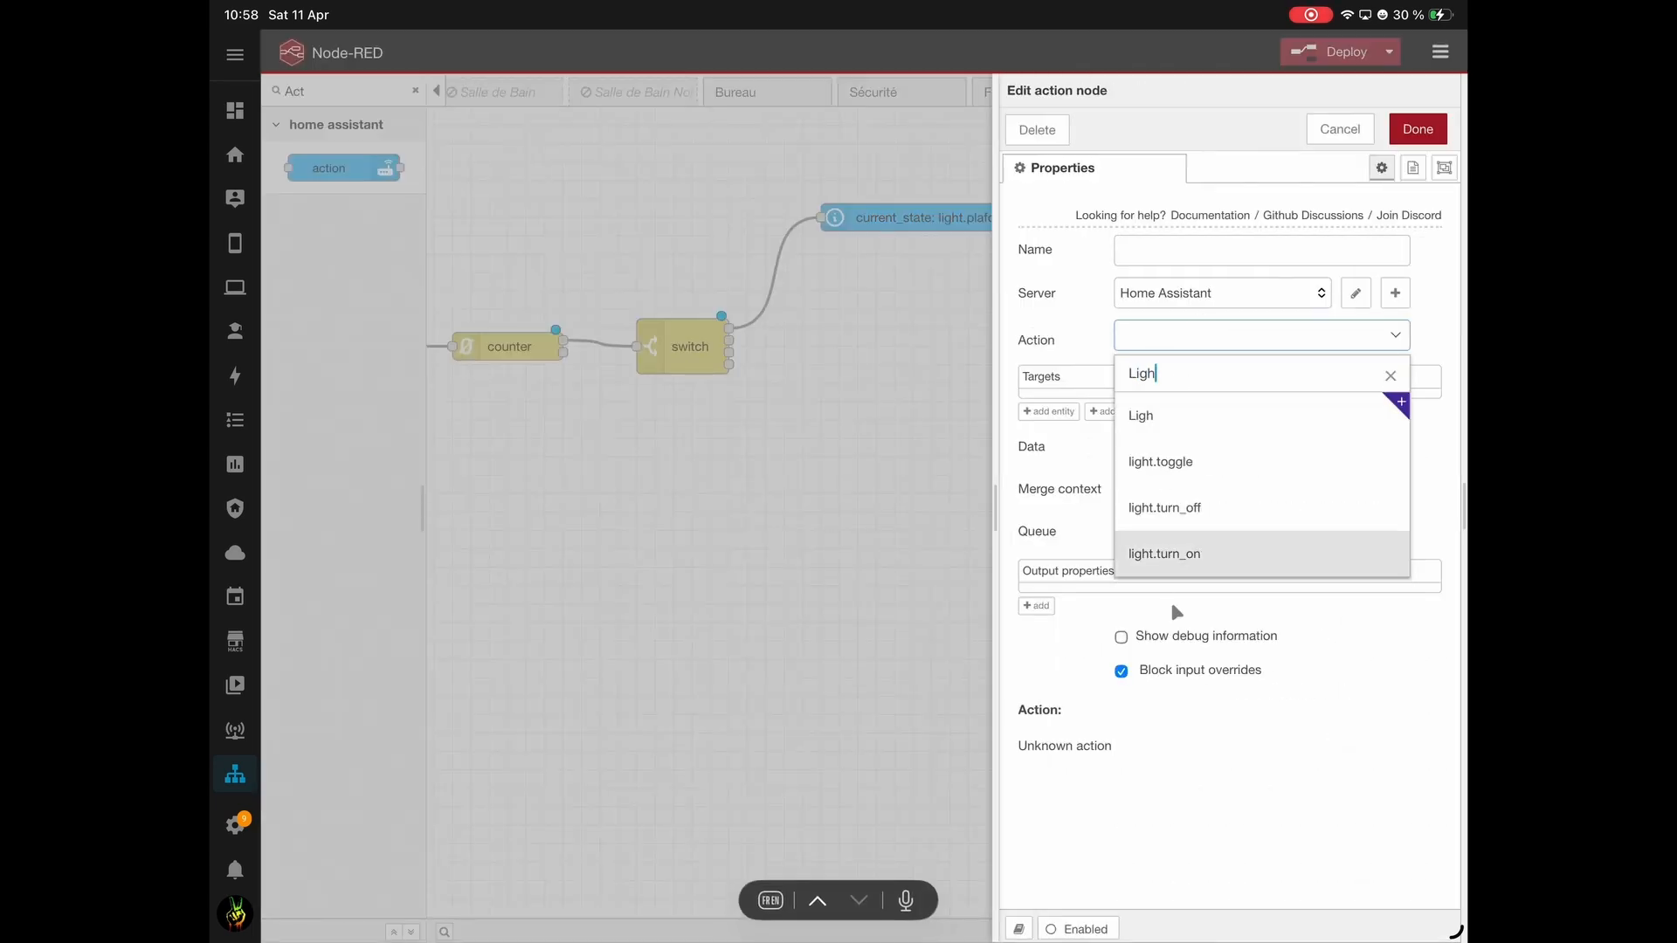
pyautogui.click(1170, 559)
pyautogui.click(1401, 444)
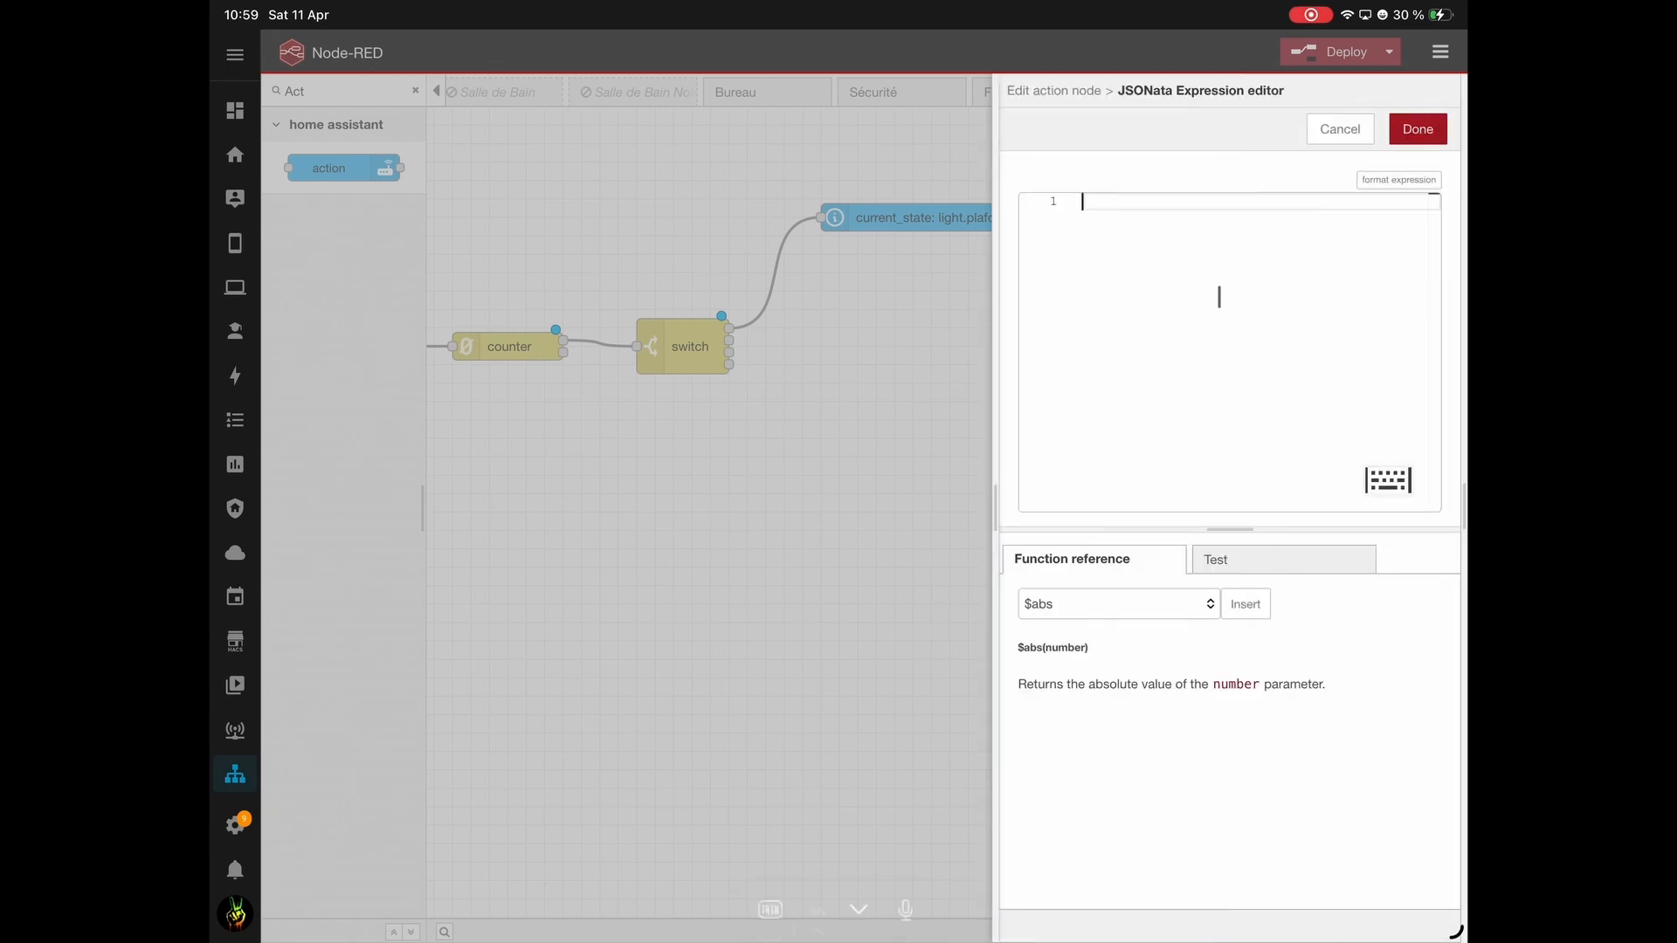
pyautogui.press('Return')
pyautogui.write('"brightness": 254')
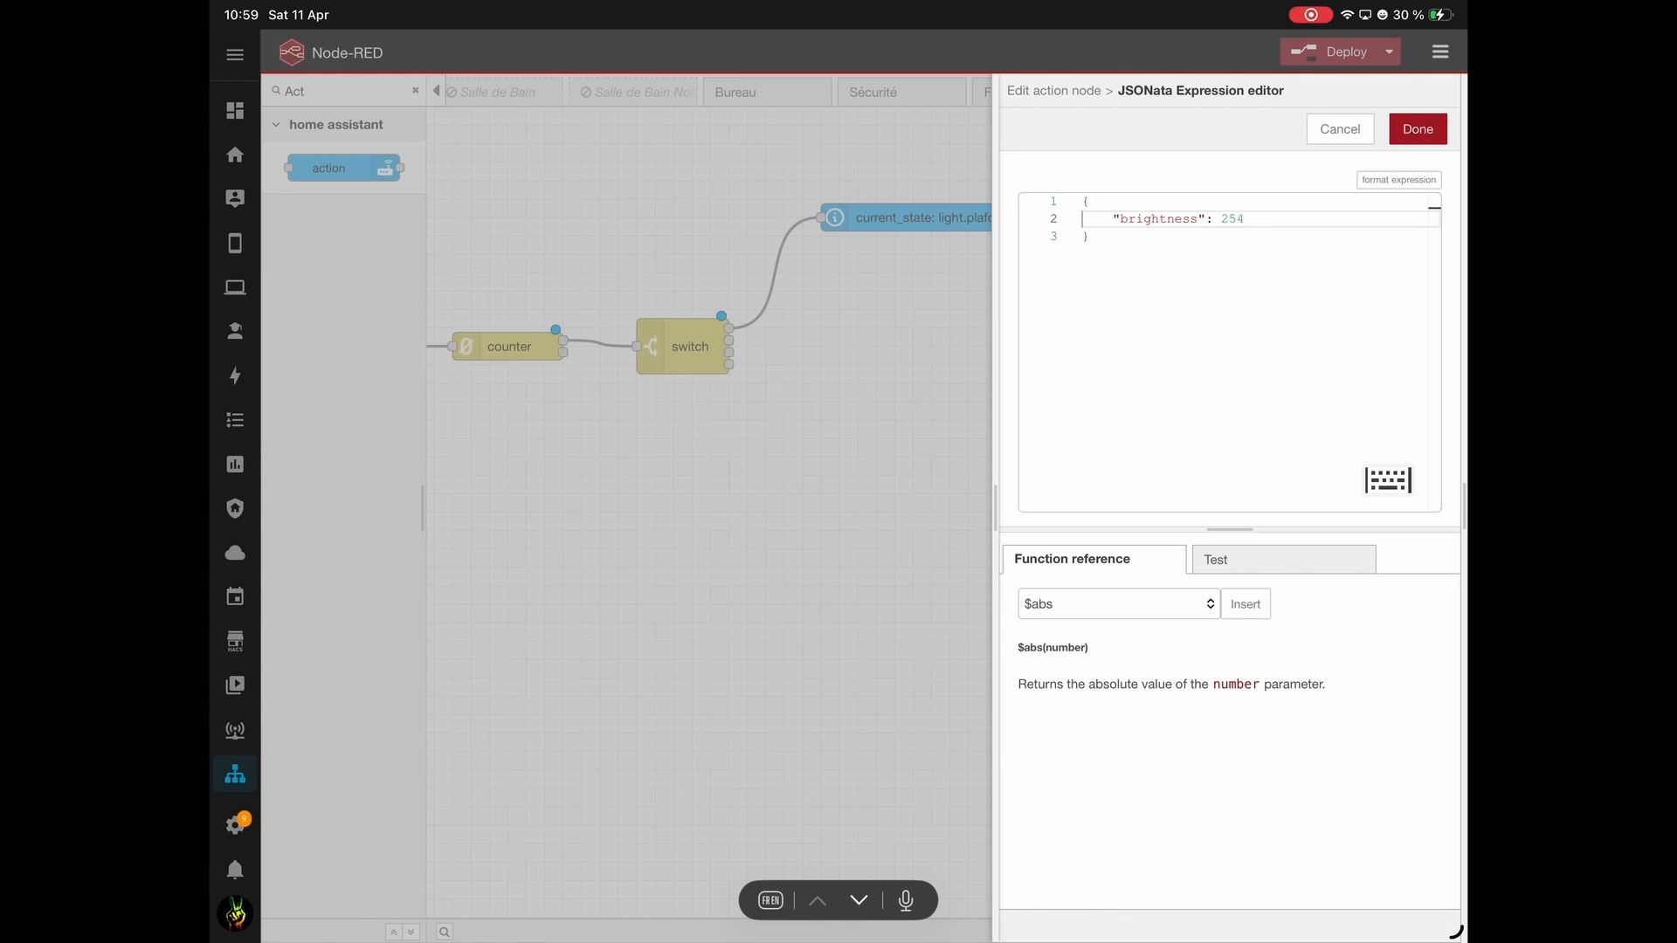
# Add "rgbw_color" with the values 0, 255, 0, 0 to the data expression and save the action node.
pyautogui.write(',')
pyautogui.press('Return')
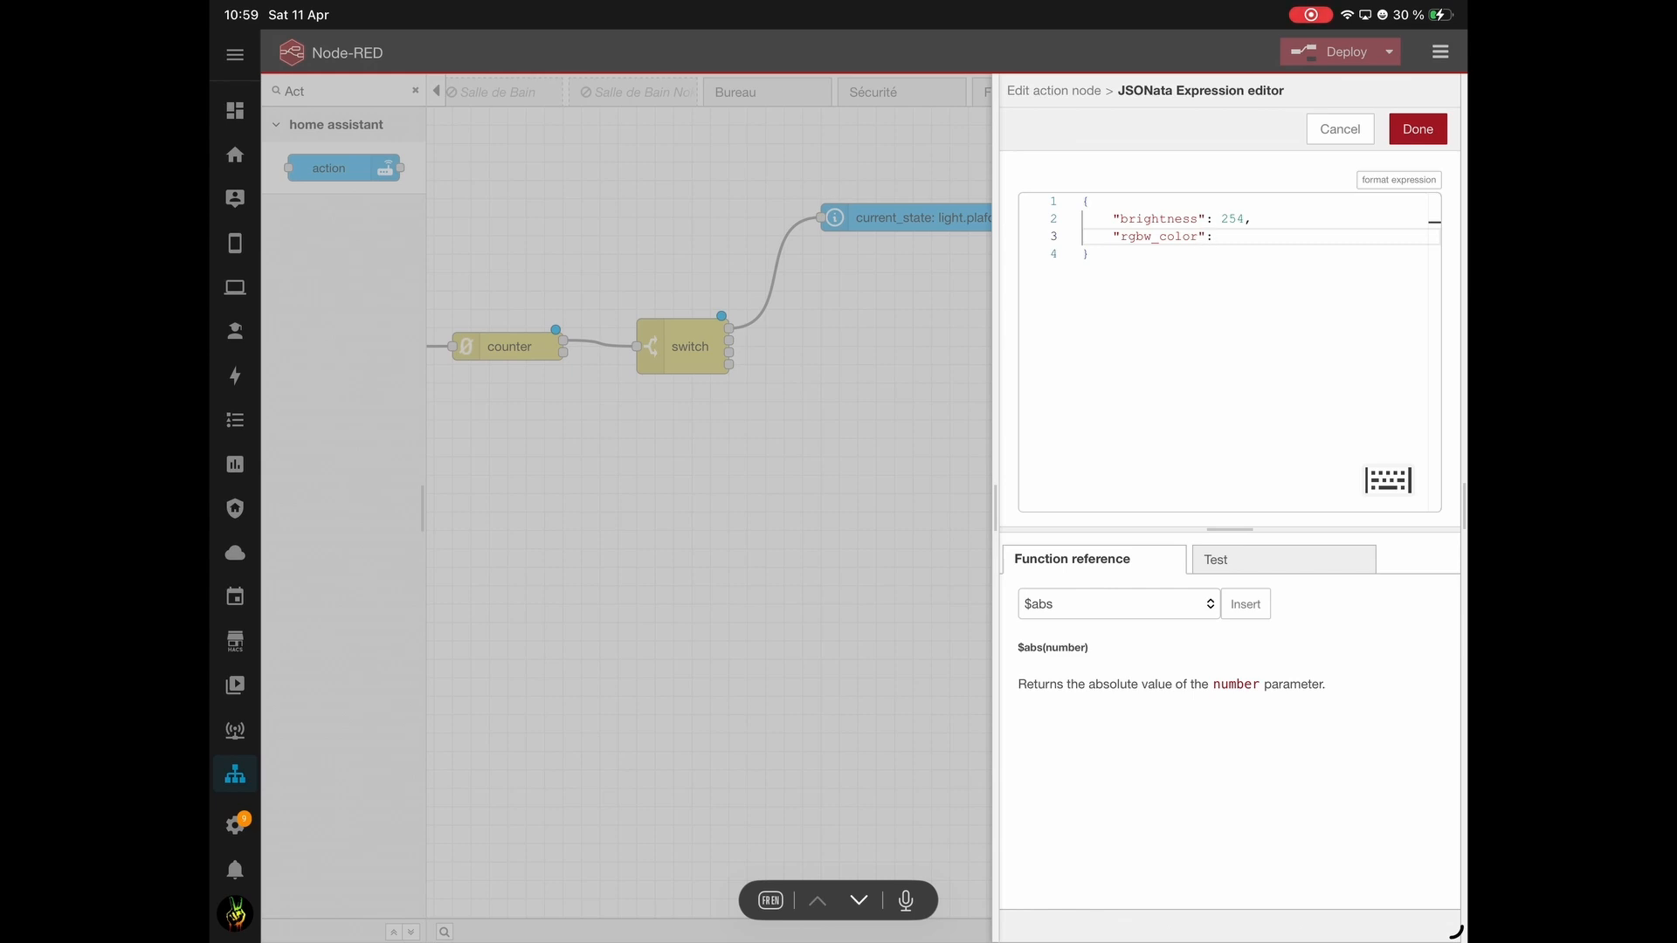
pyautogui.press('Return')
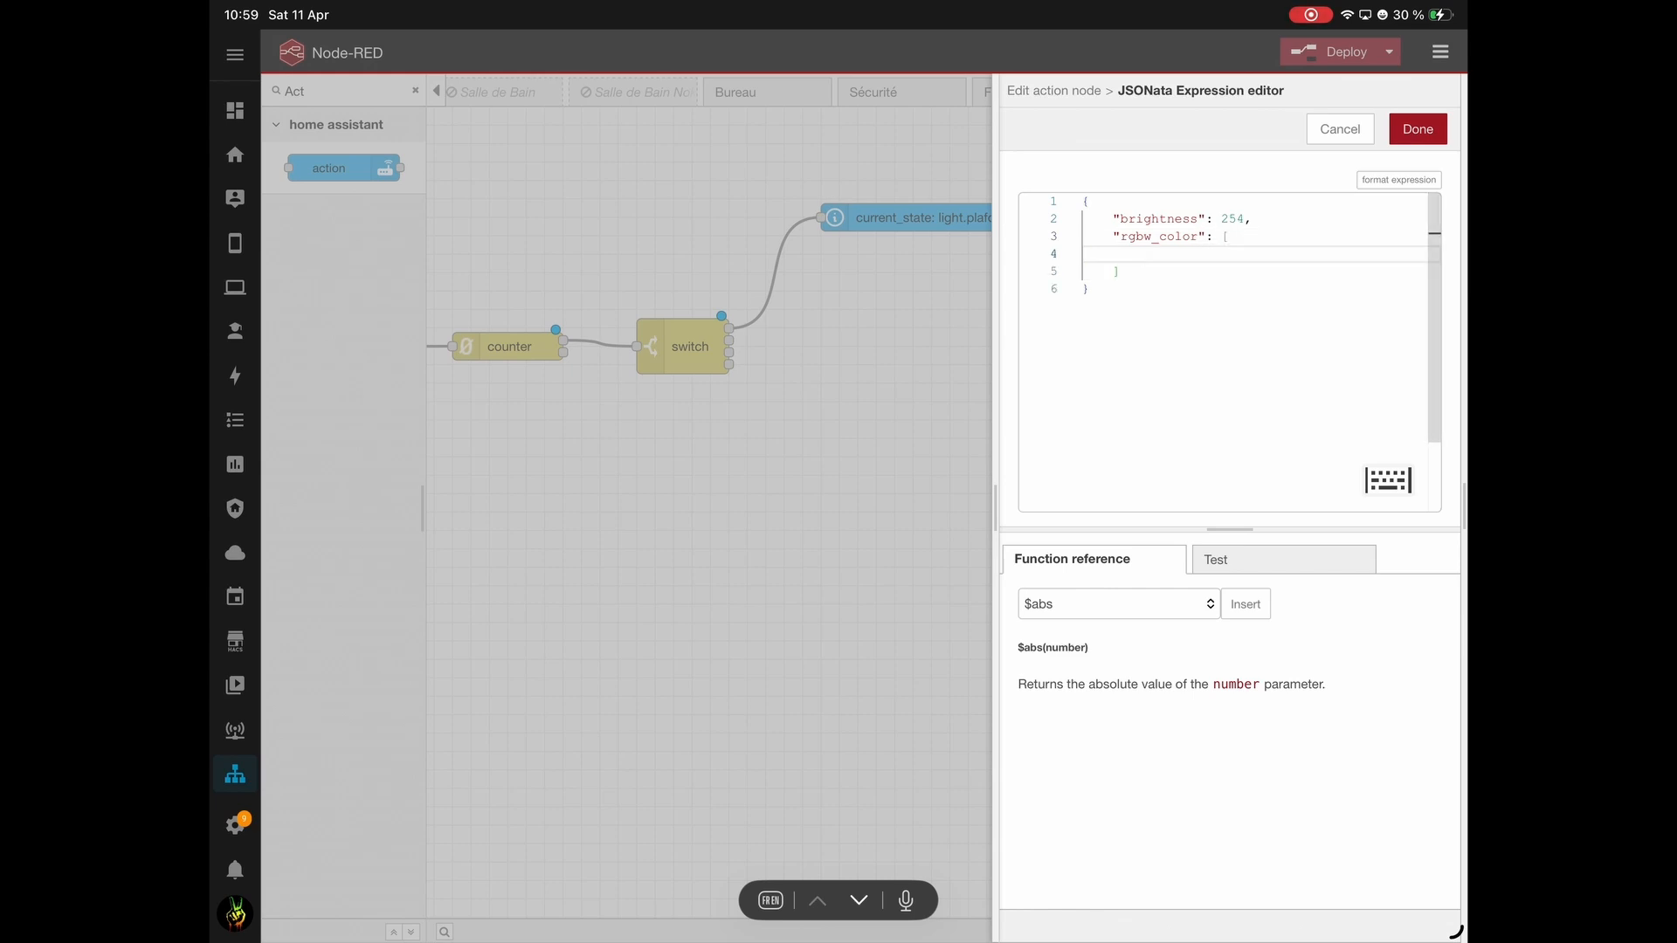
pyautogui.write('0,')
pyautogui.press('Return')
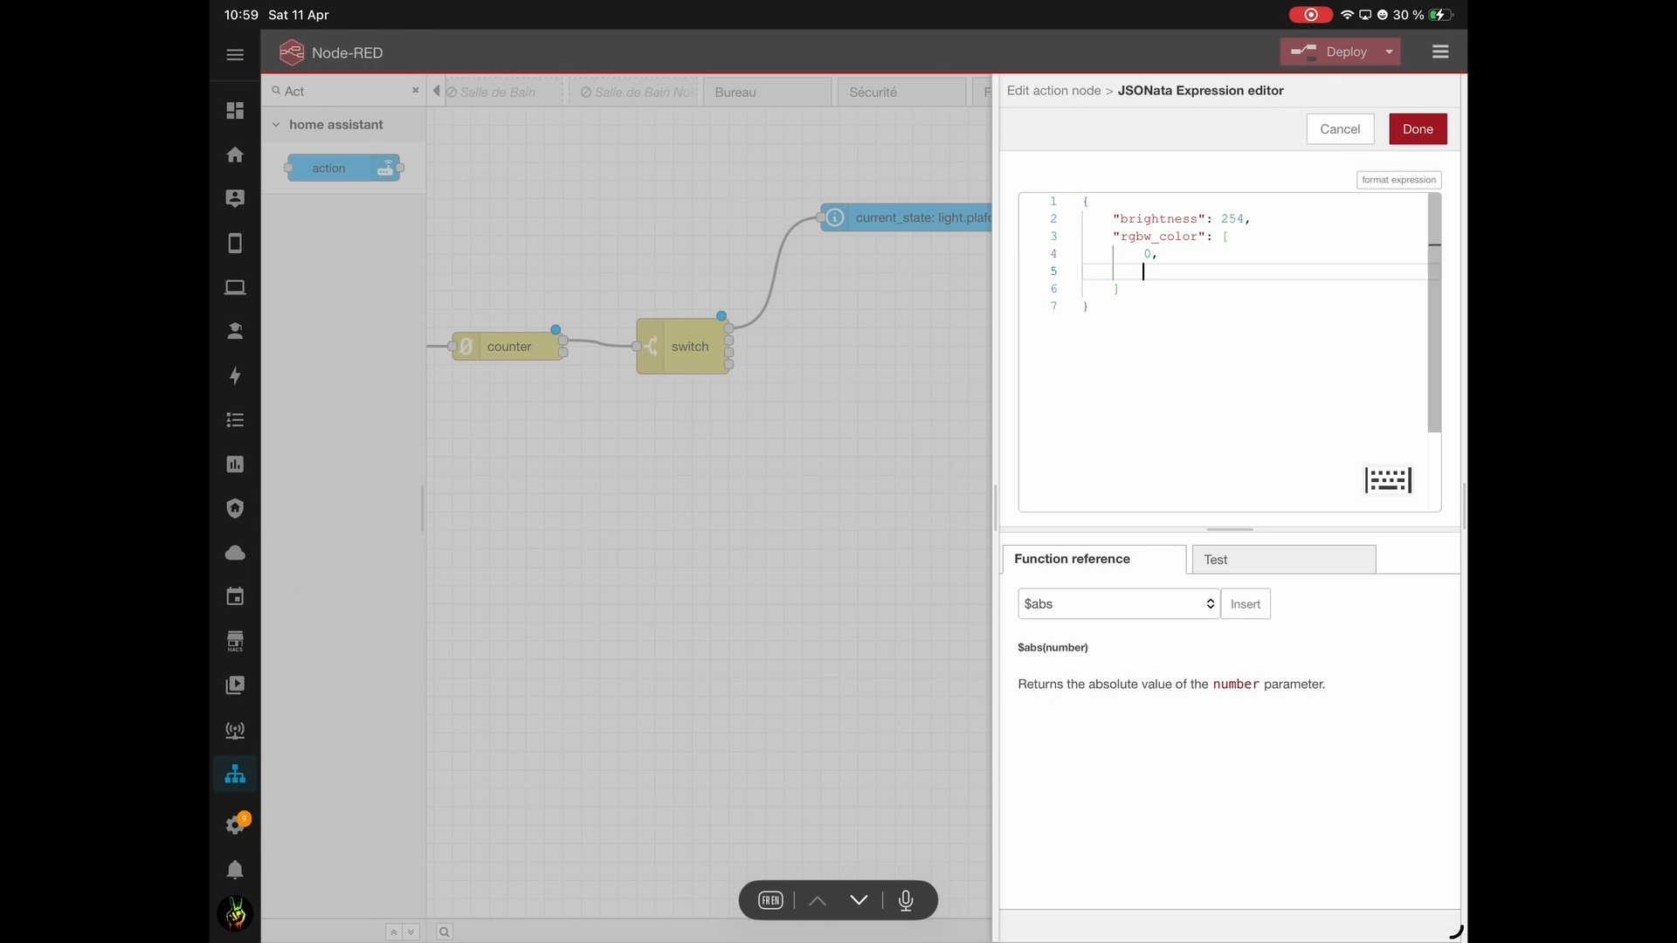
pyautogui.write('255')
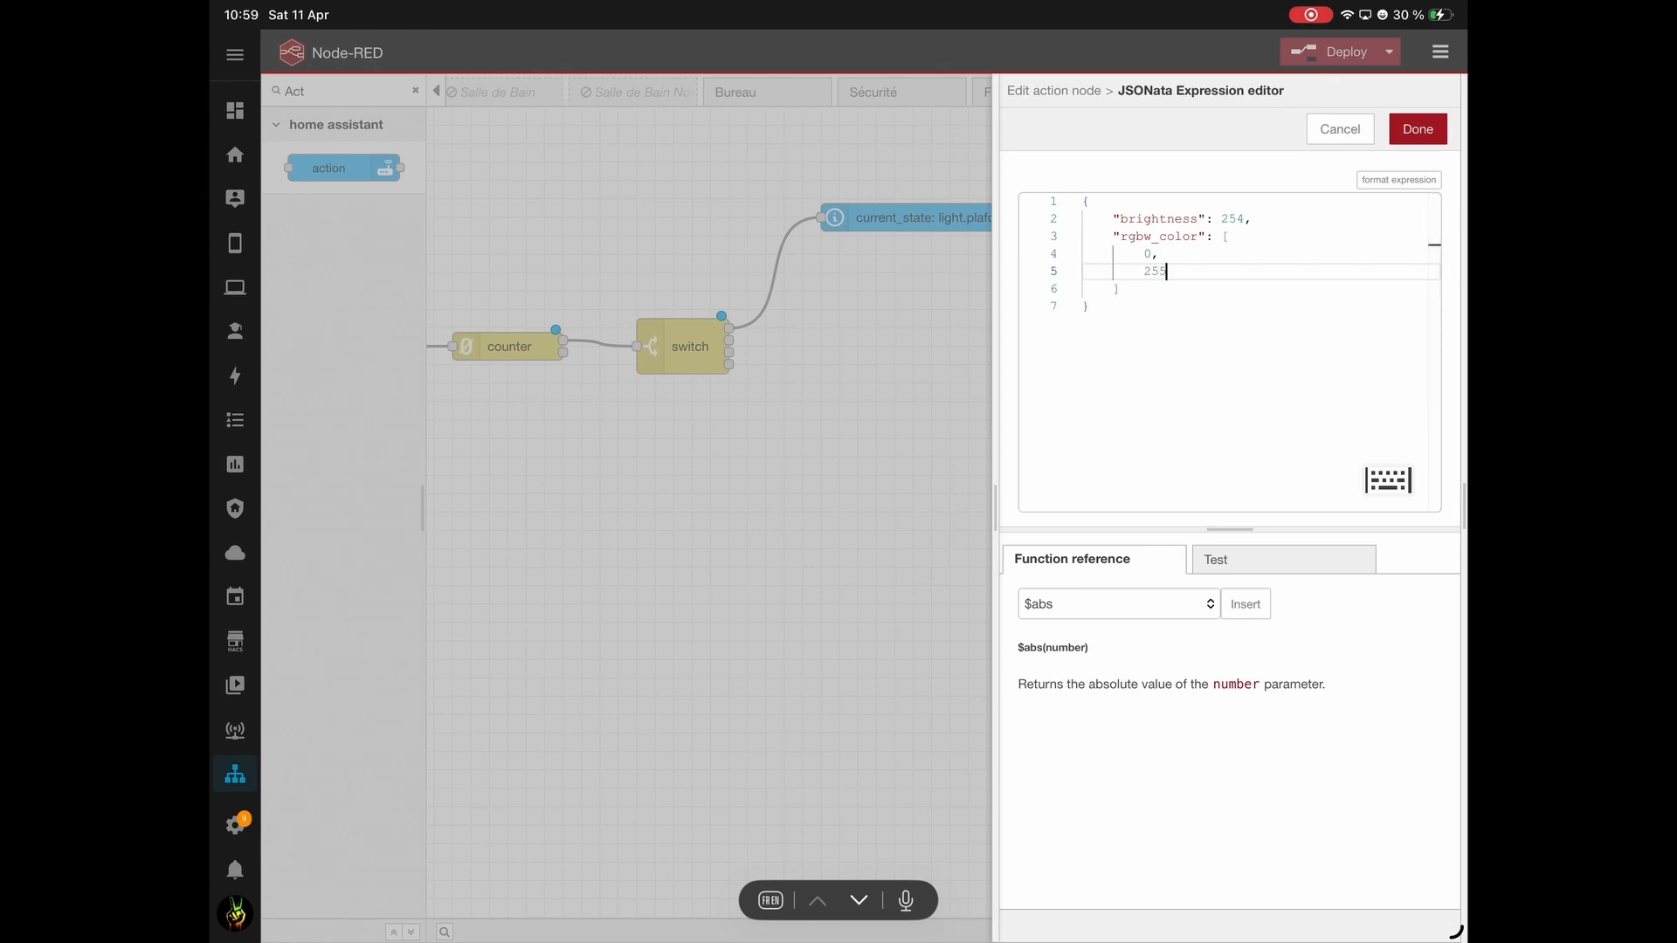
pyautogui.write(',')
pyautogui.press('Return')
pyautogui.write('0,')
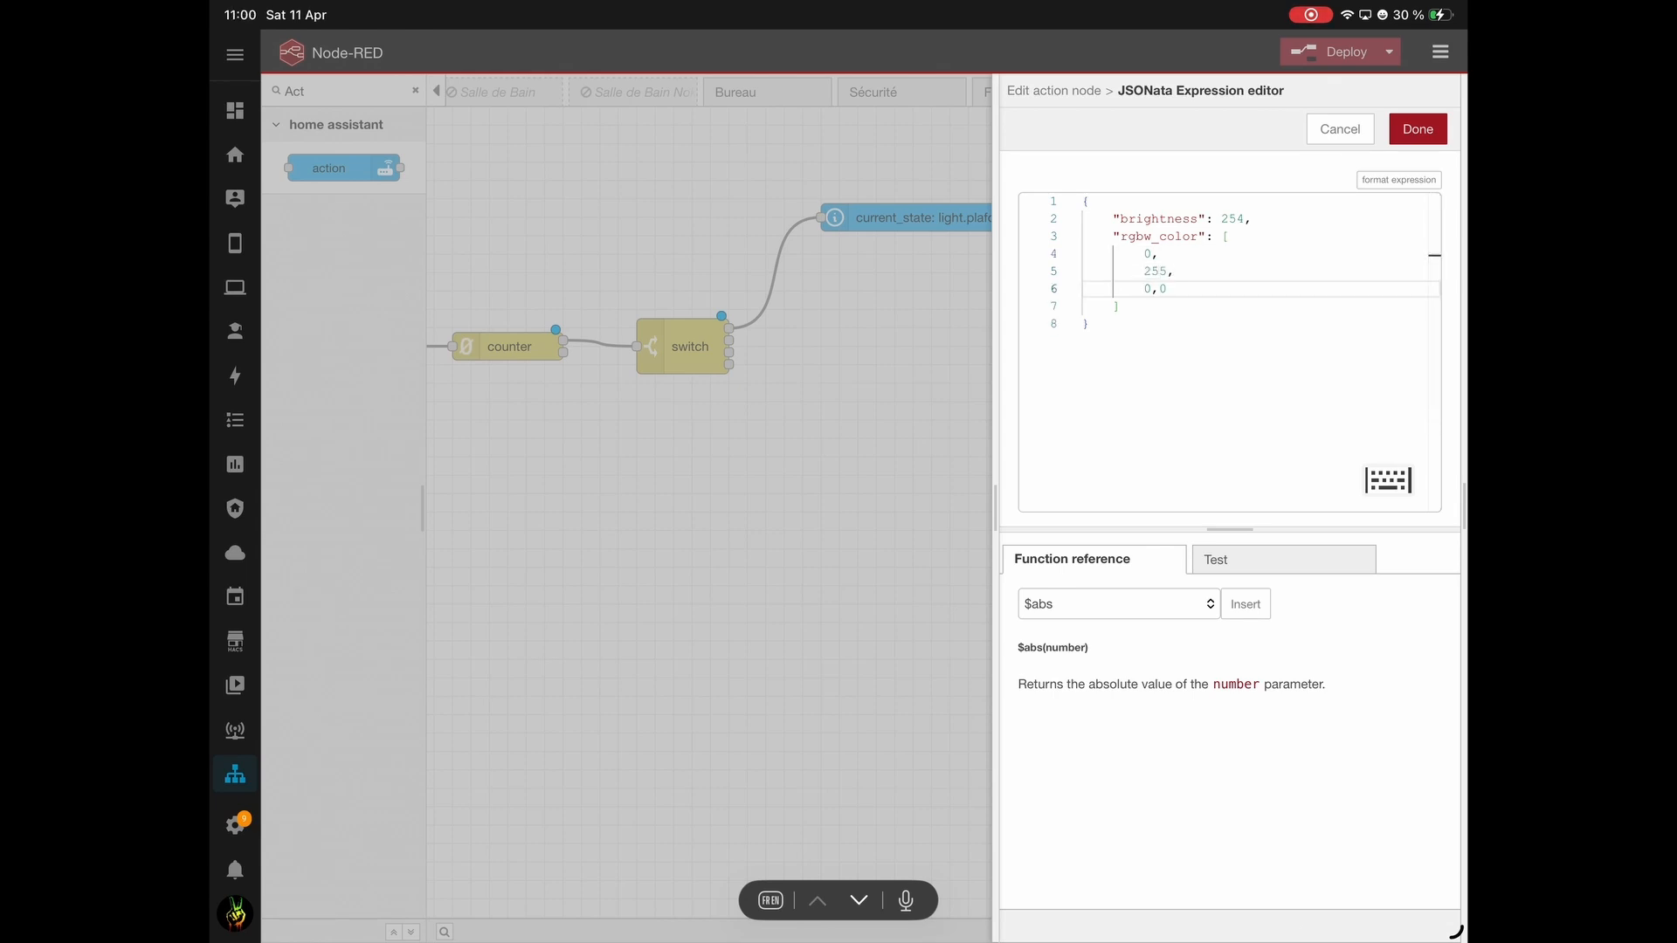
pyautogui.press('Return')
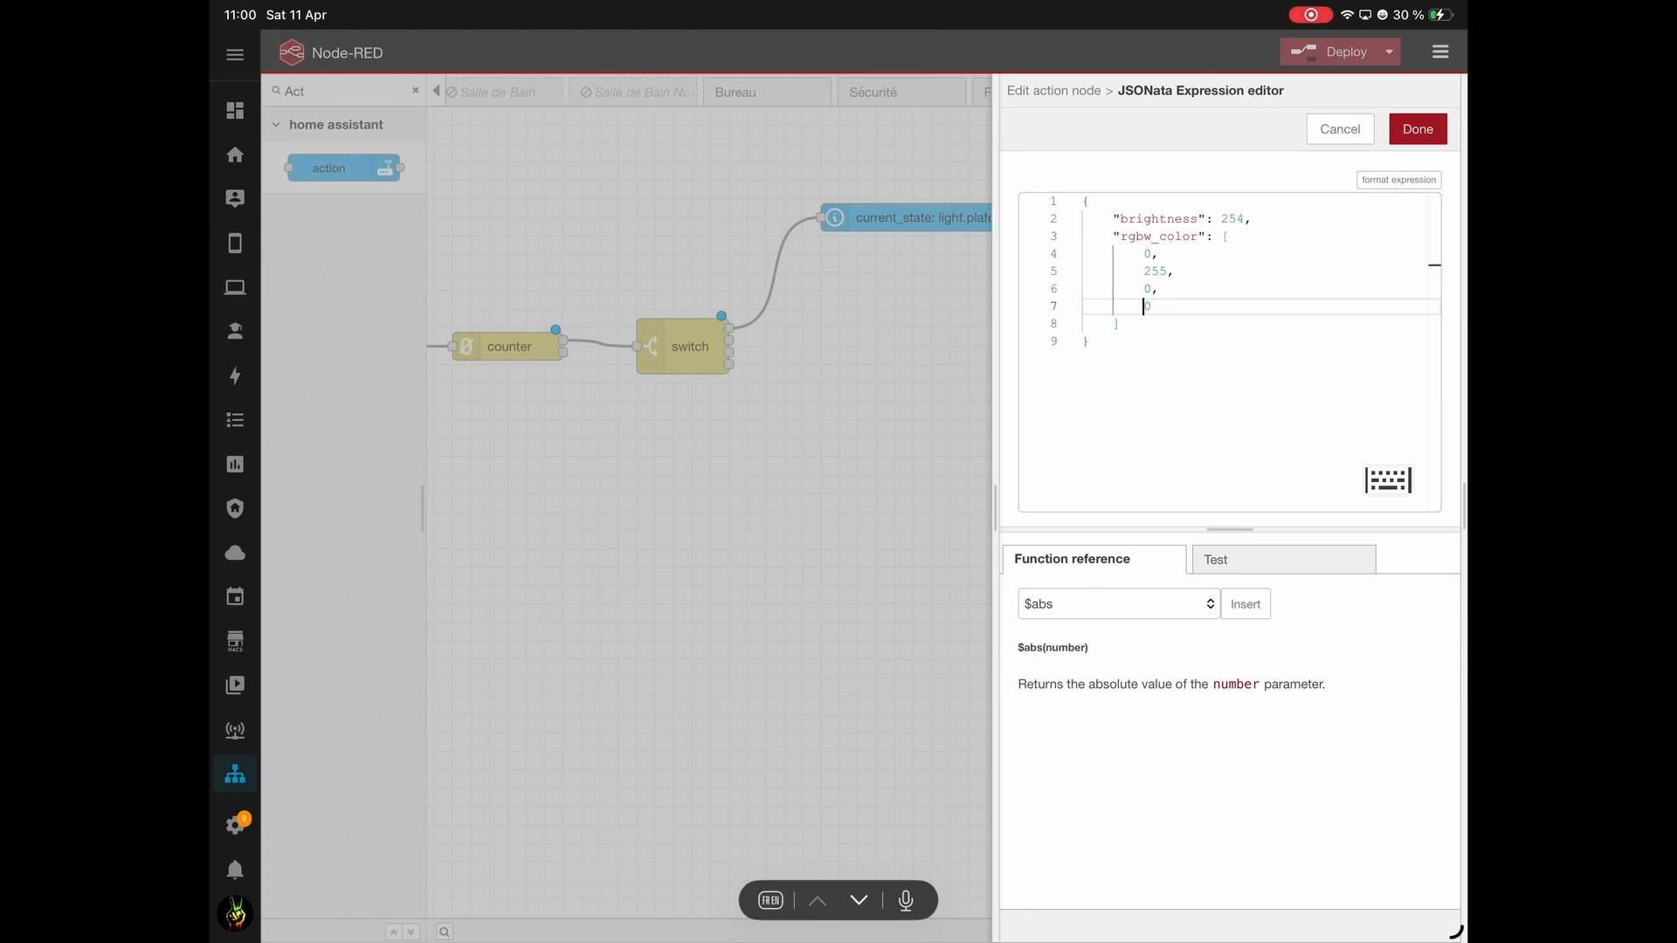
pyautogui.click(1415, 131)
pyautogui.click(1415, 131)
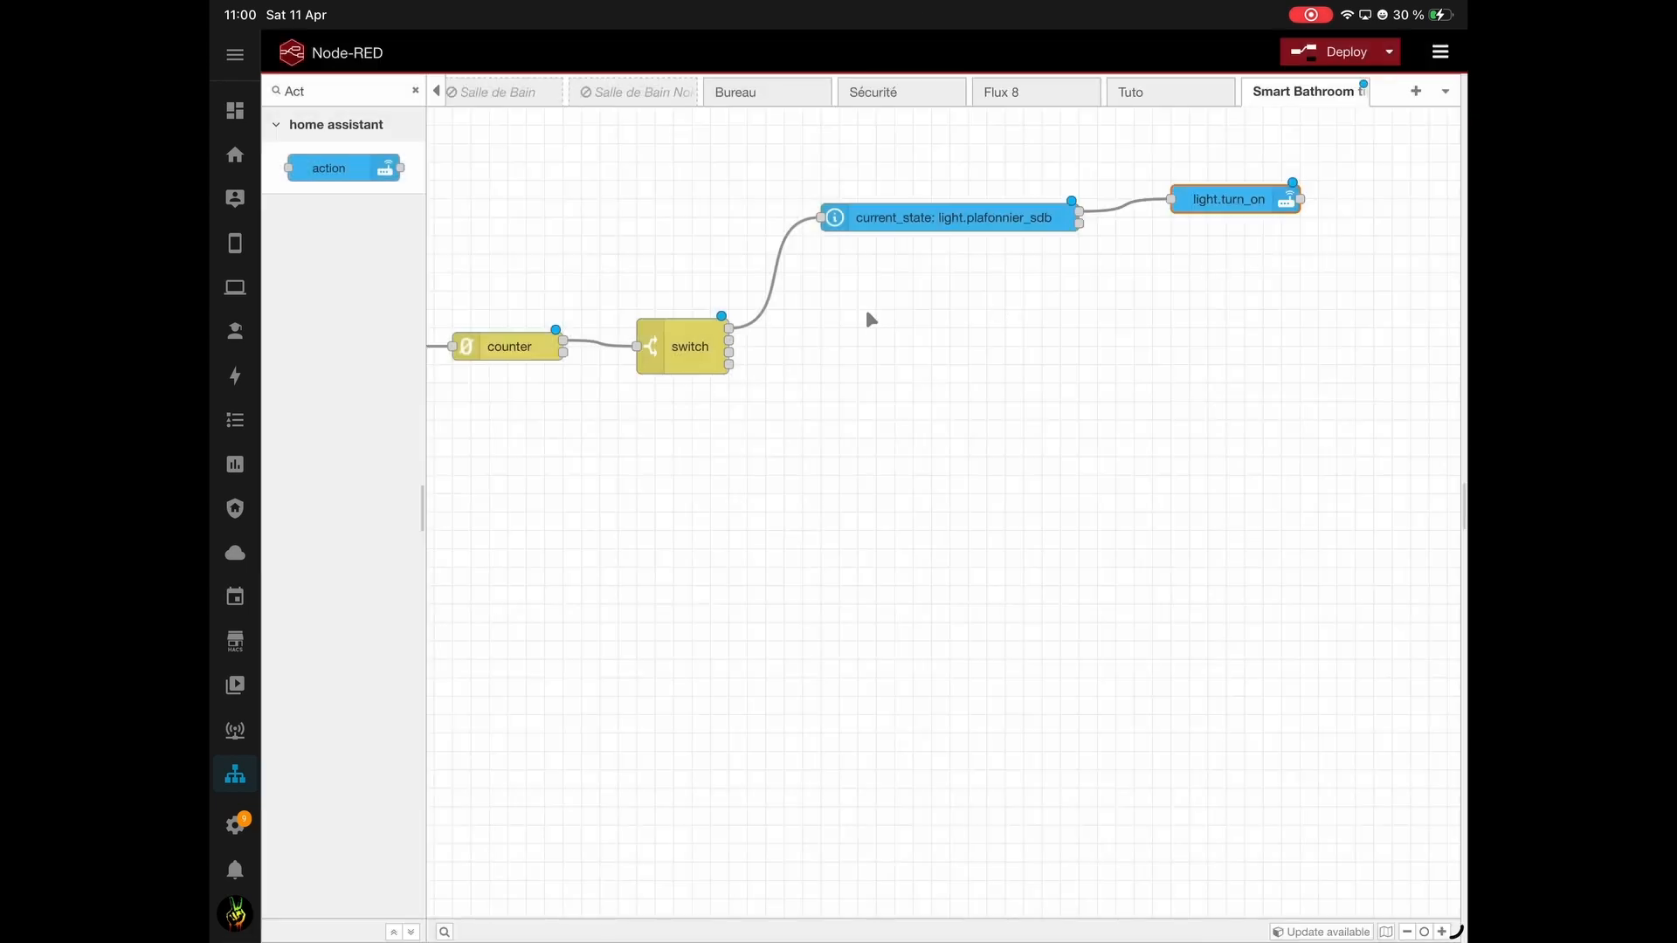
# Add a wait until node after the new light.turn_on node and wire the two together.
pyautogui.click(340, 91)
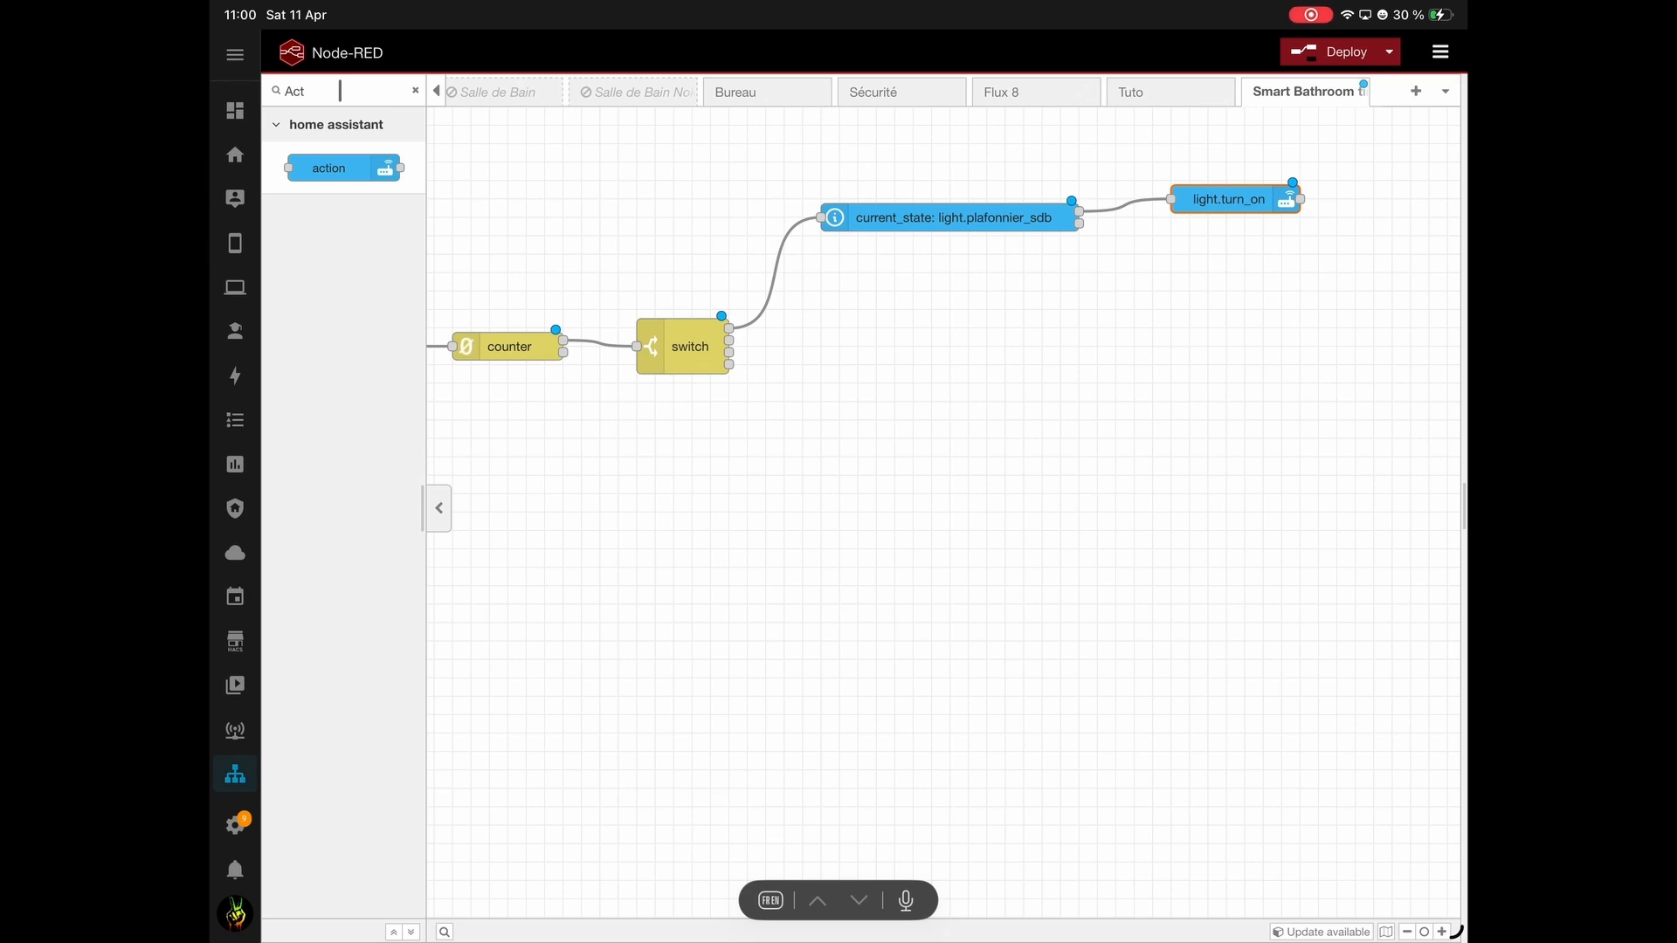
pyautogui.press('super+a')
pyautogui.write('Wai')
pyautogui.moveTo(329, 165); pyautogui.dragTo(1432, 210)
pyautogui.hscroll(5, 1310, 262)
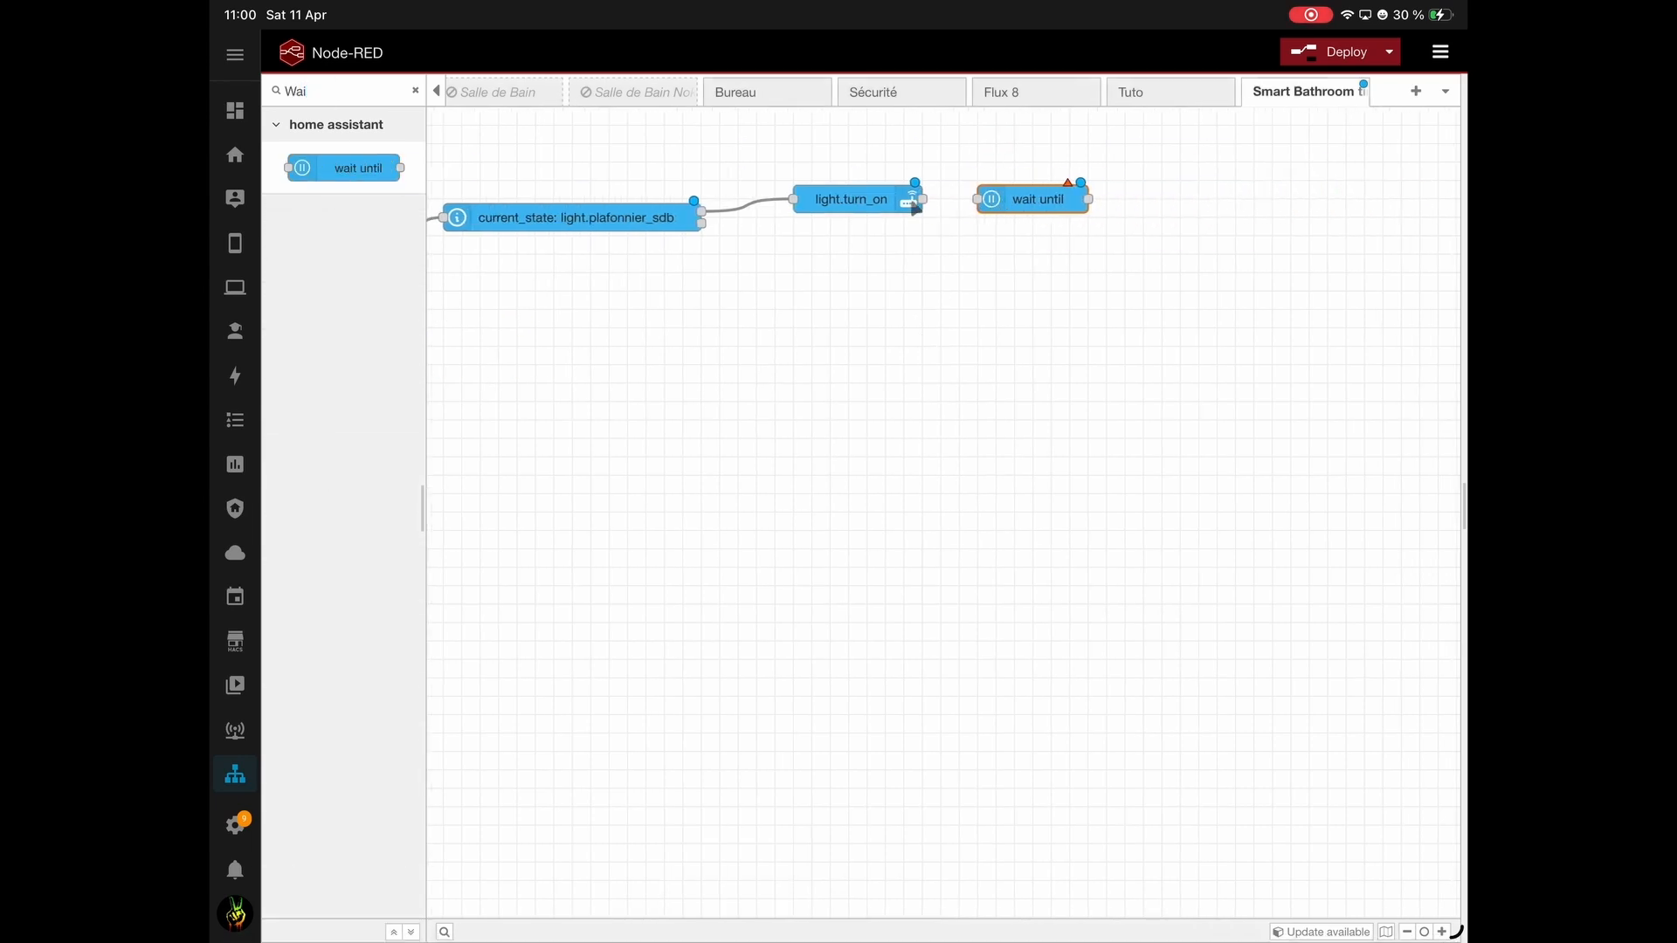
pyautogui.moveTo(979, 202); pyautogui.dragTo(1034, 205)
# Set the wait until node's entity to the light Plafonnier_Sdb.
pyautogui.doubleClick(1034, 205)
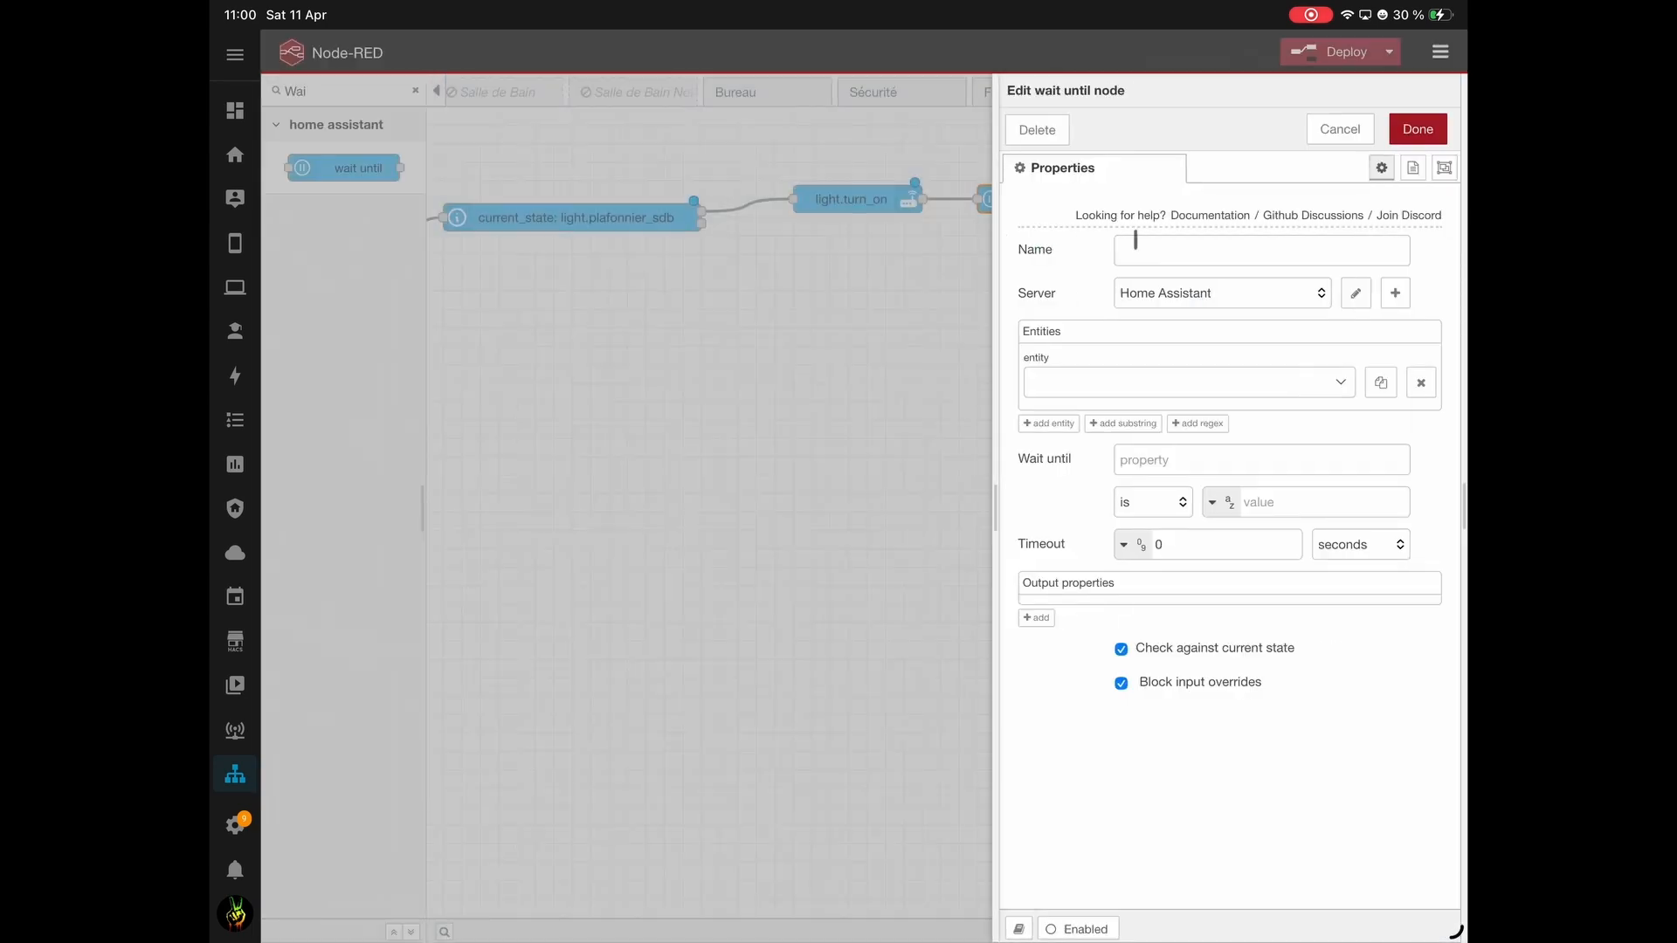
pyautogui.click(1151, 381)
pyautogui.write('Pla')
pyautogui.scroll(-5, 1233, 536)
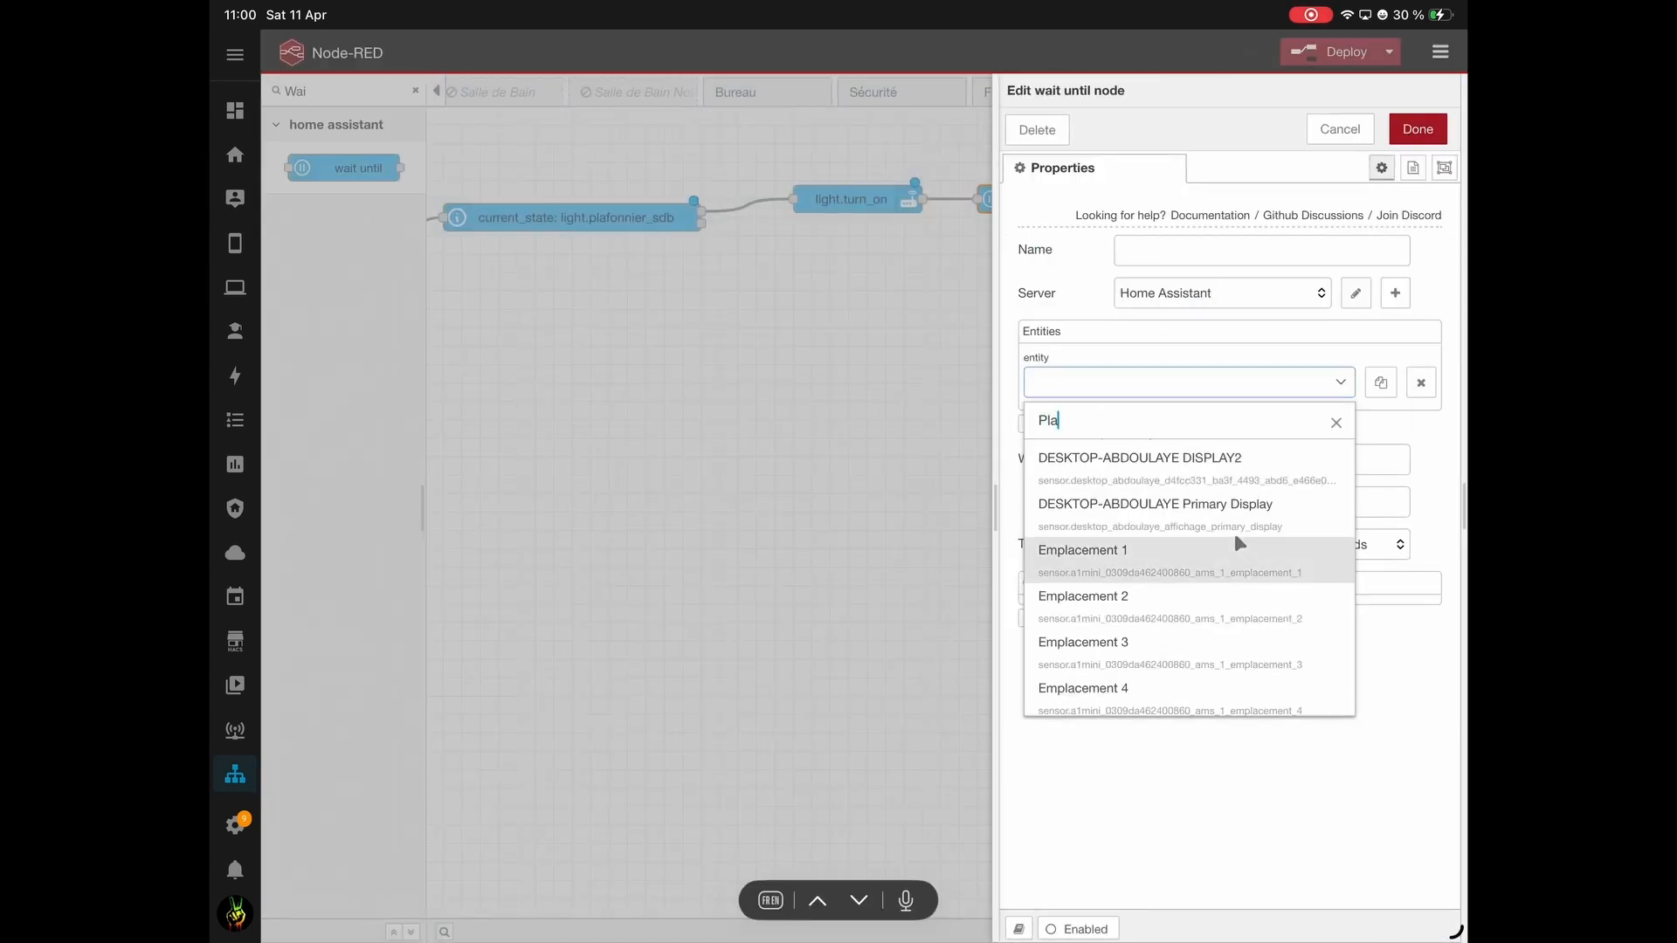
pyautogui.write('f')
pyautogui.scroll(-3, 1234, 533)
pyautogui.scroll(-3, 1234, 533)
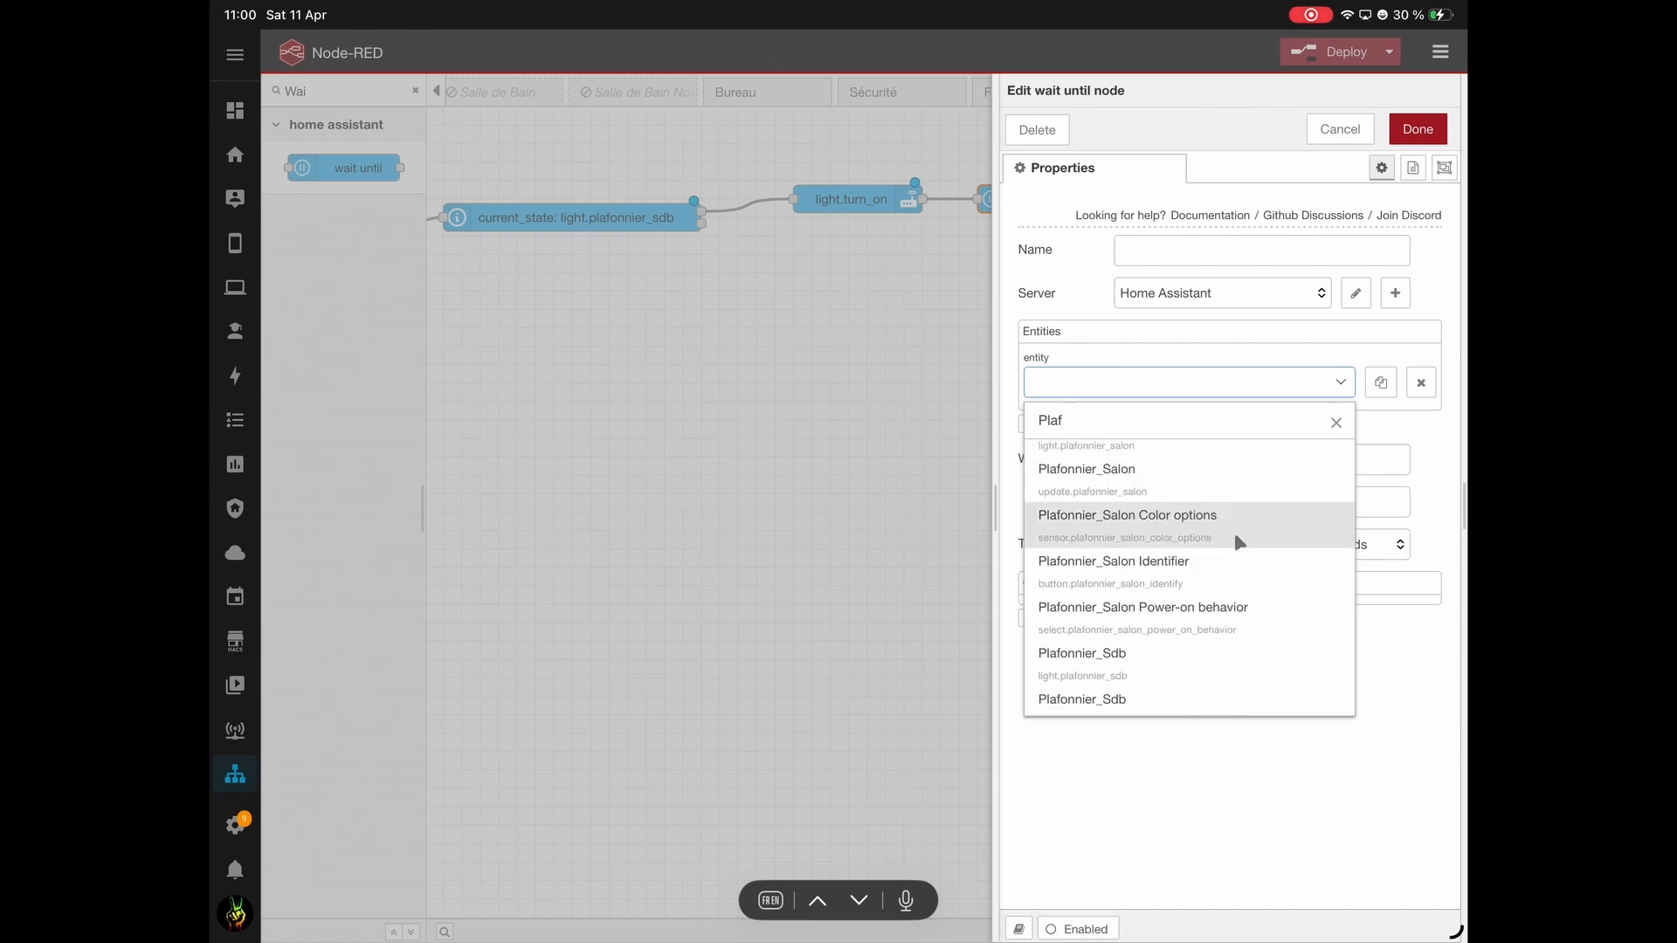
pyautogui.click(1179, 643)
# Make the node wait until payload is boolean false with a timeout of 2 seconds, and save it.
pyautogui.click(1185, 459)
pyautogui.write('Pp')
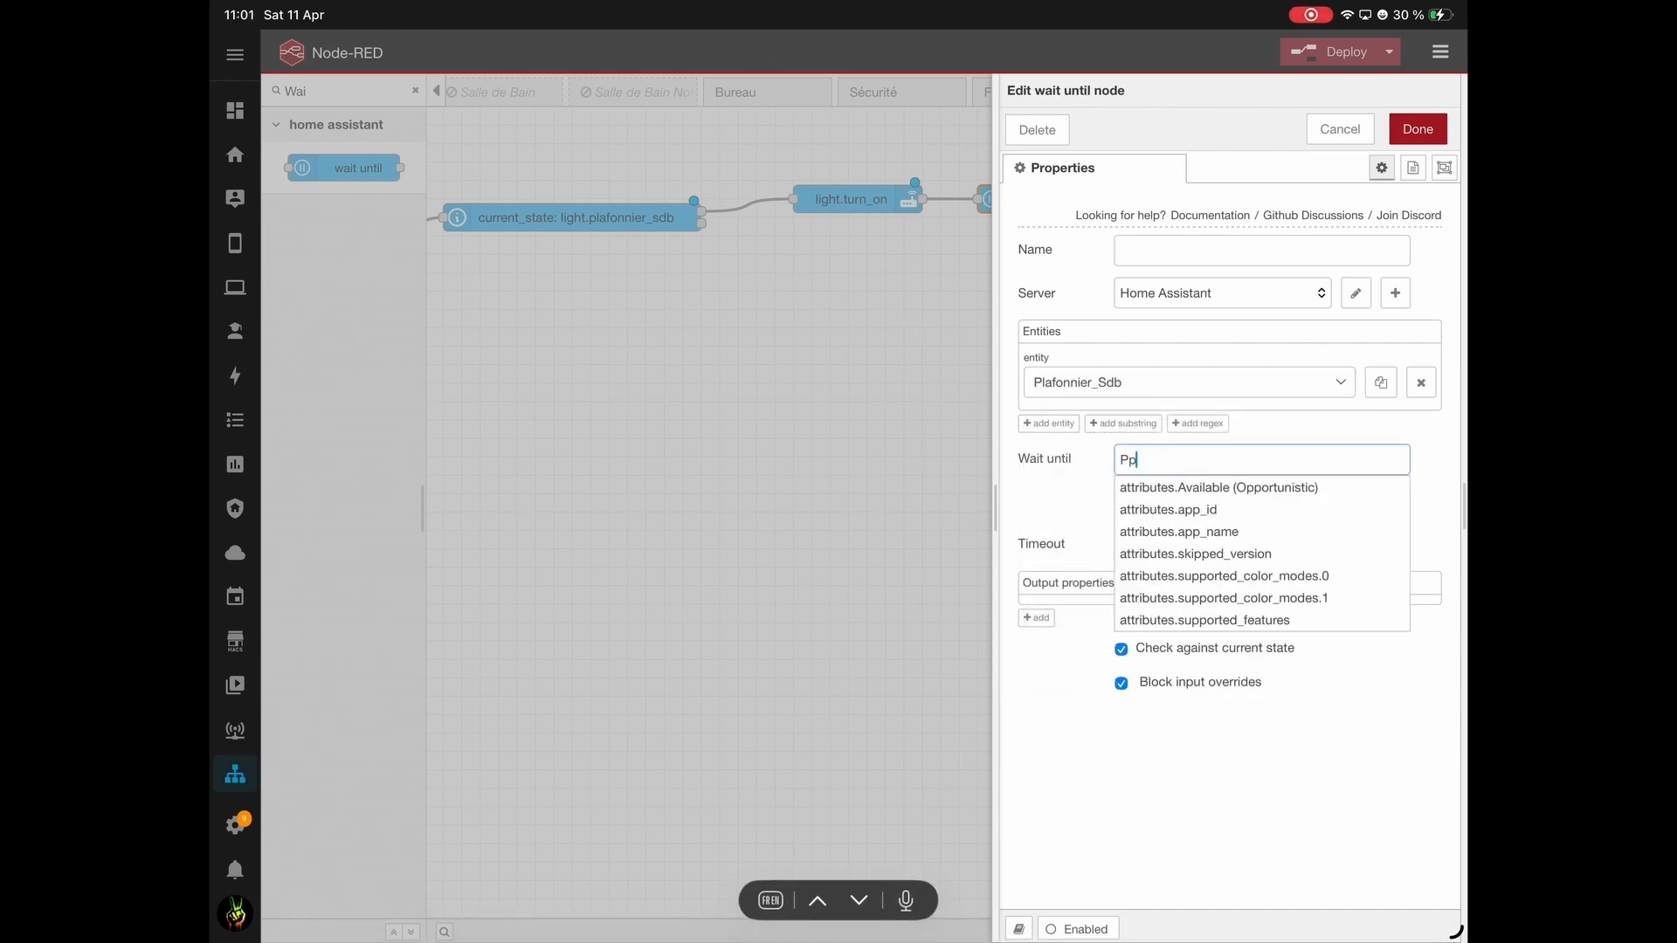
pyautogui.write('ayload')
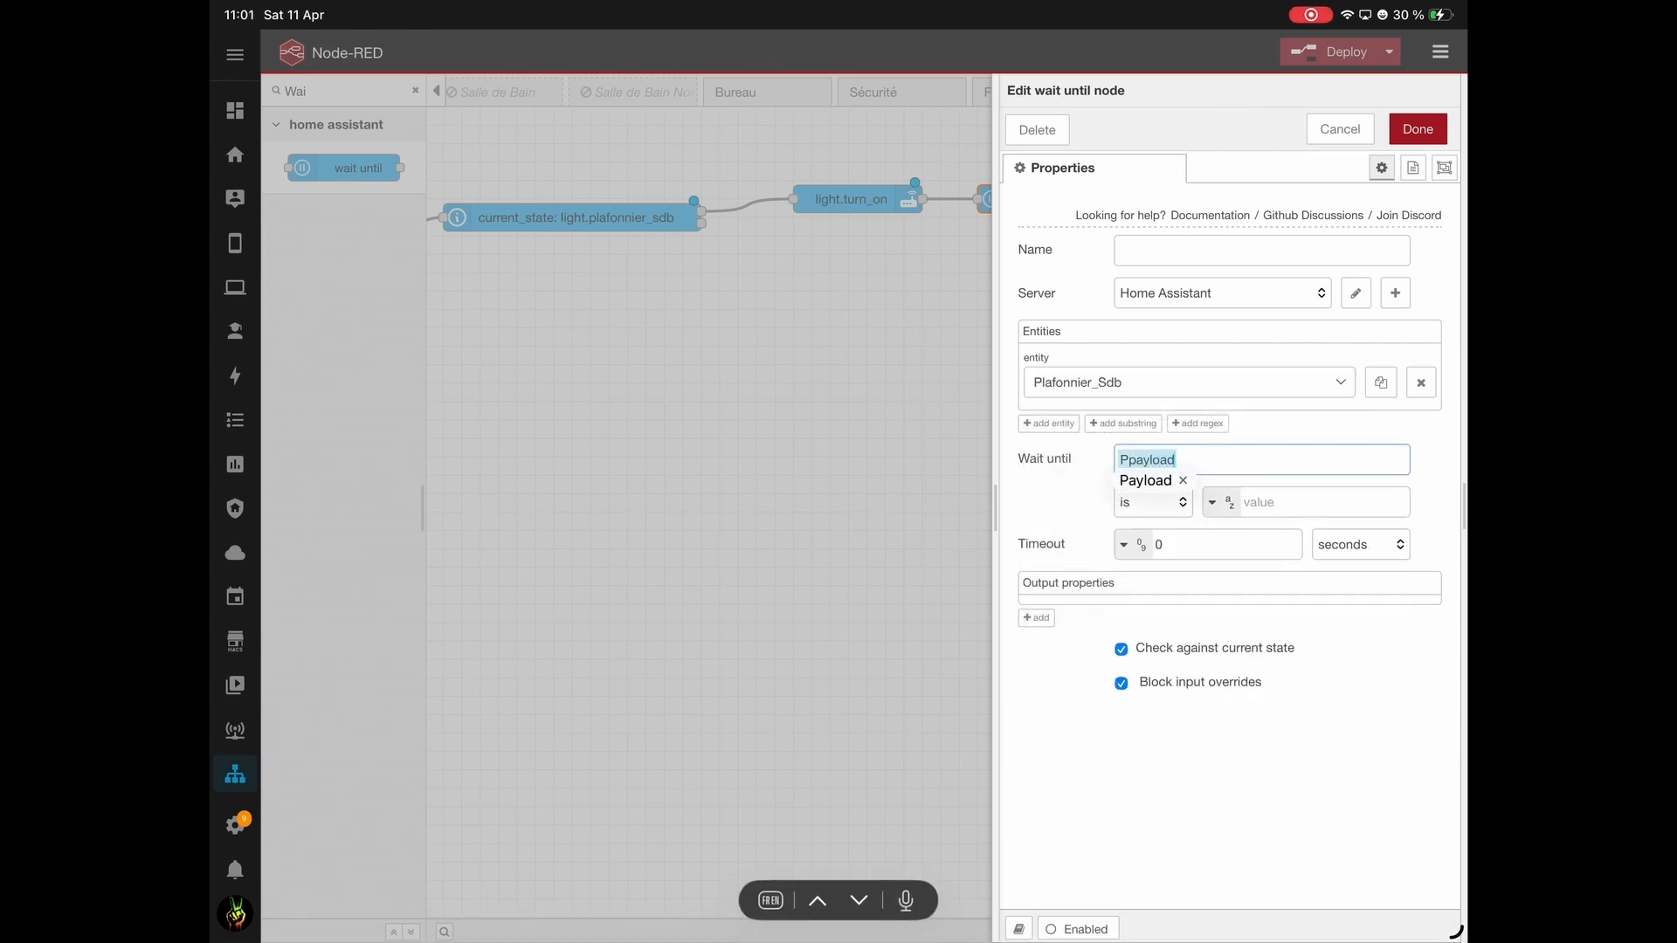
pyautogui.click(1143, 461)
pyautogui.press('Delete')
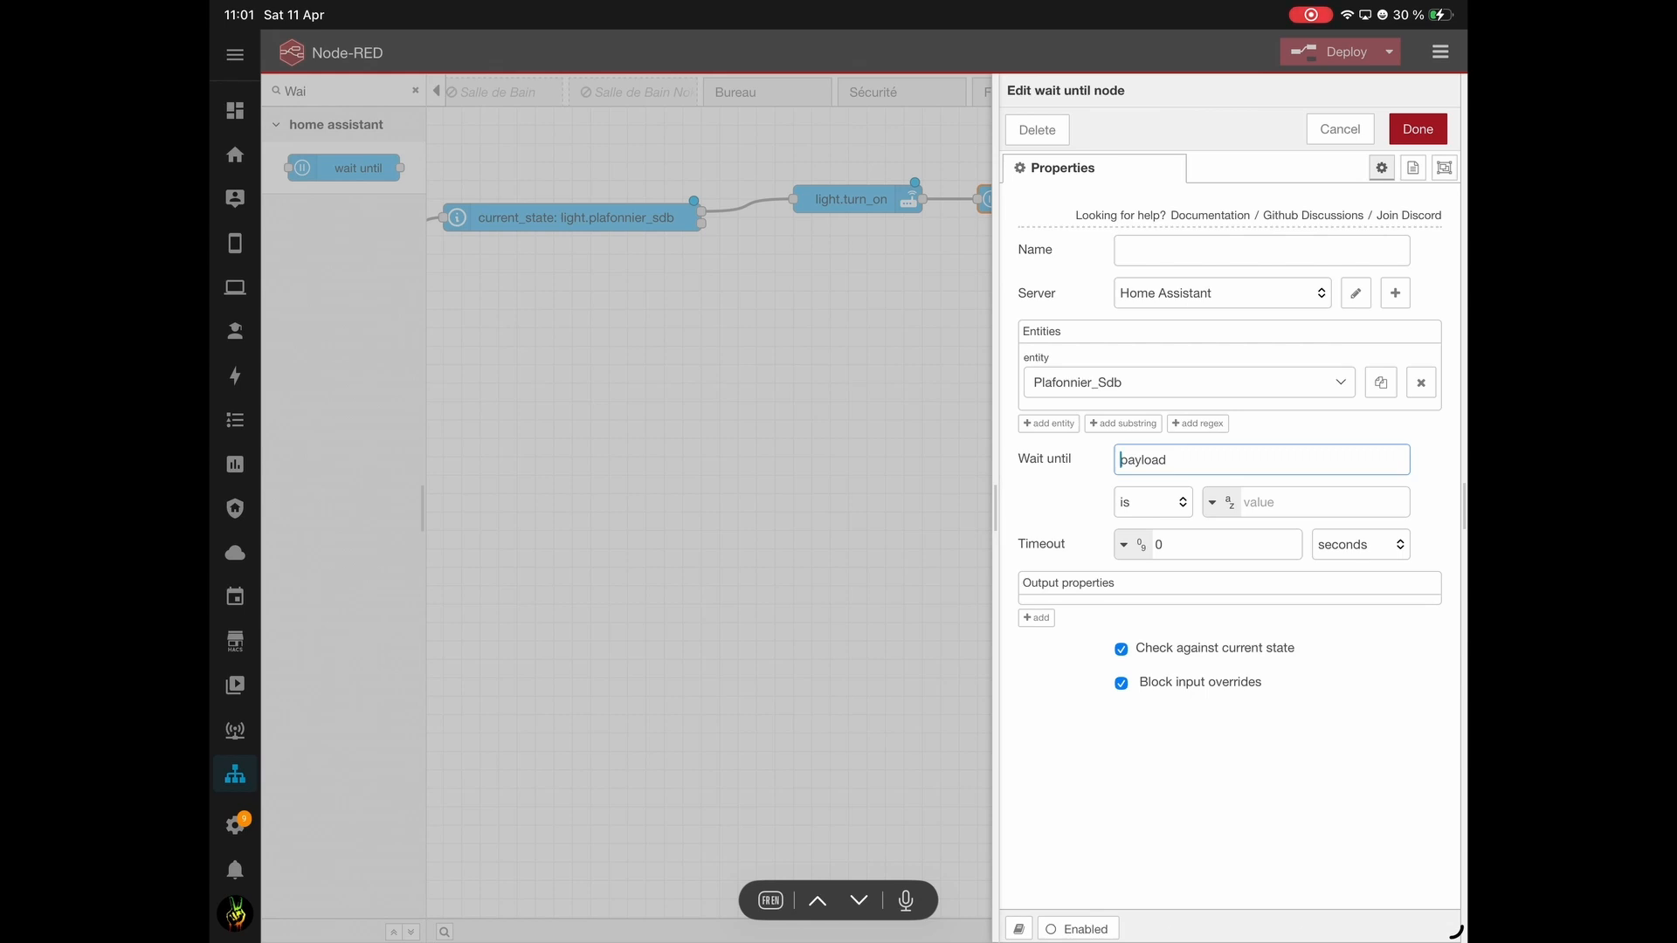
pyautogui.click(1223, 502)
pyautogui.click(1247, 588)
pyautogui.click(1298, 511)
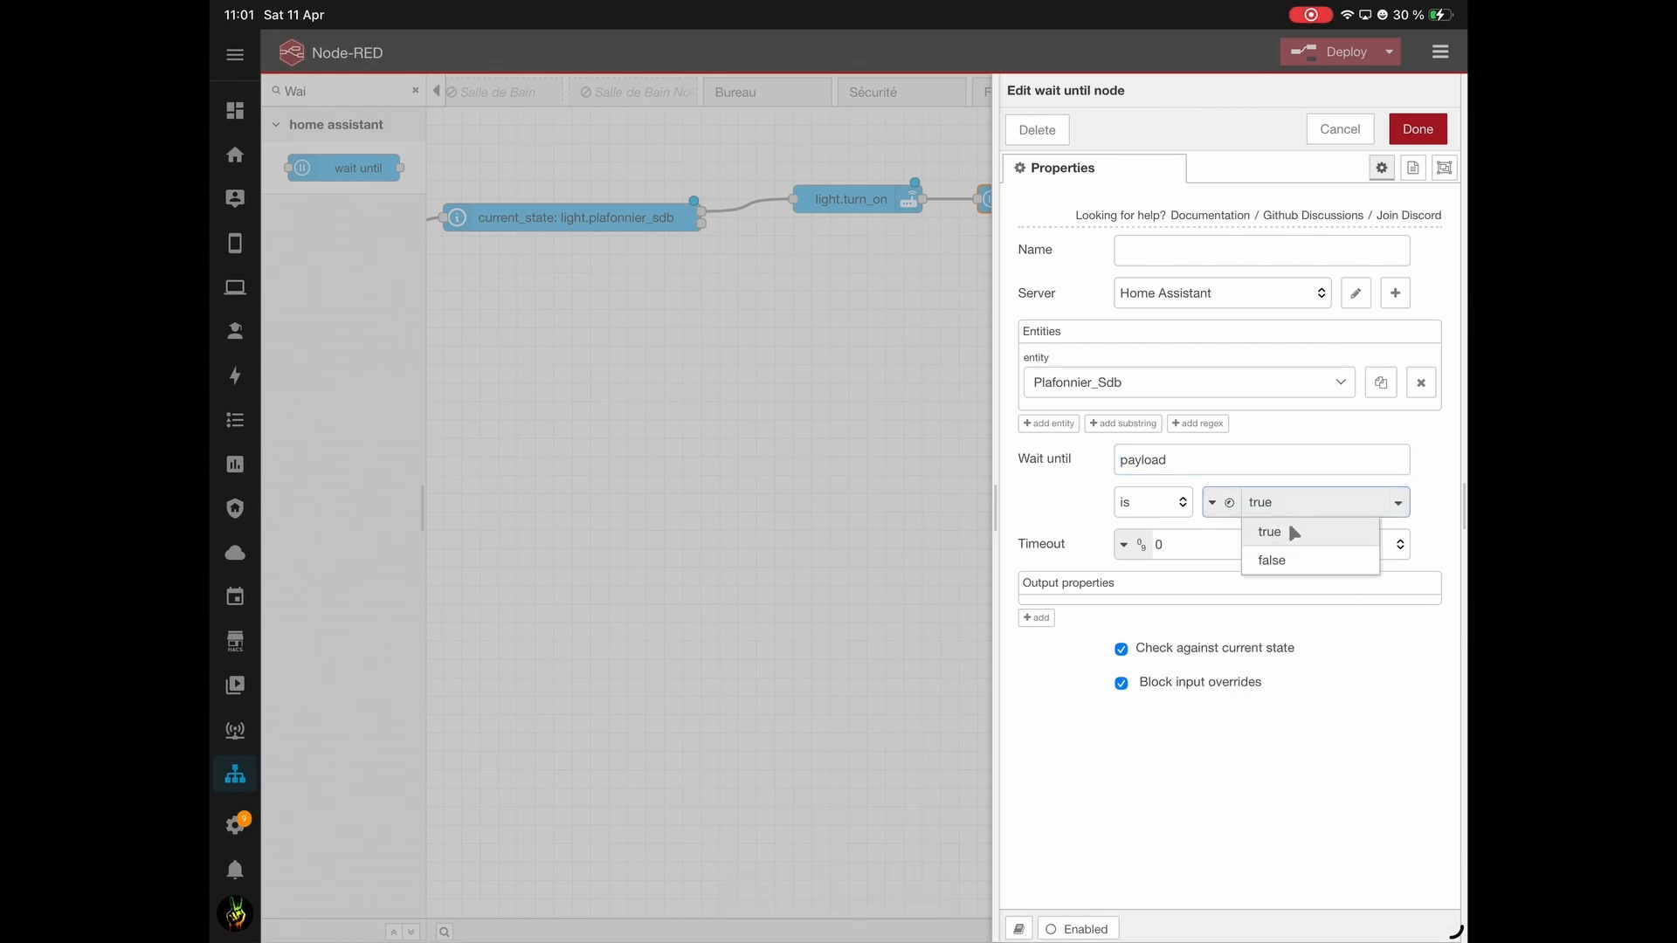
pyautogui.click(1275, 560)
pyautogui.click(1258, 546)
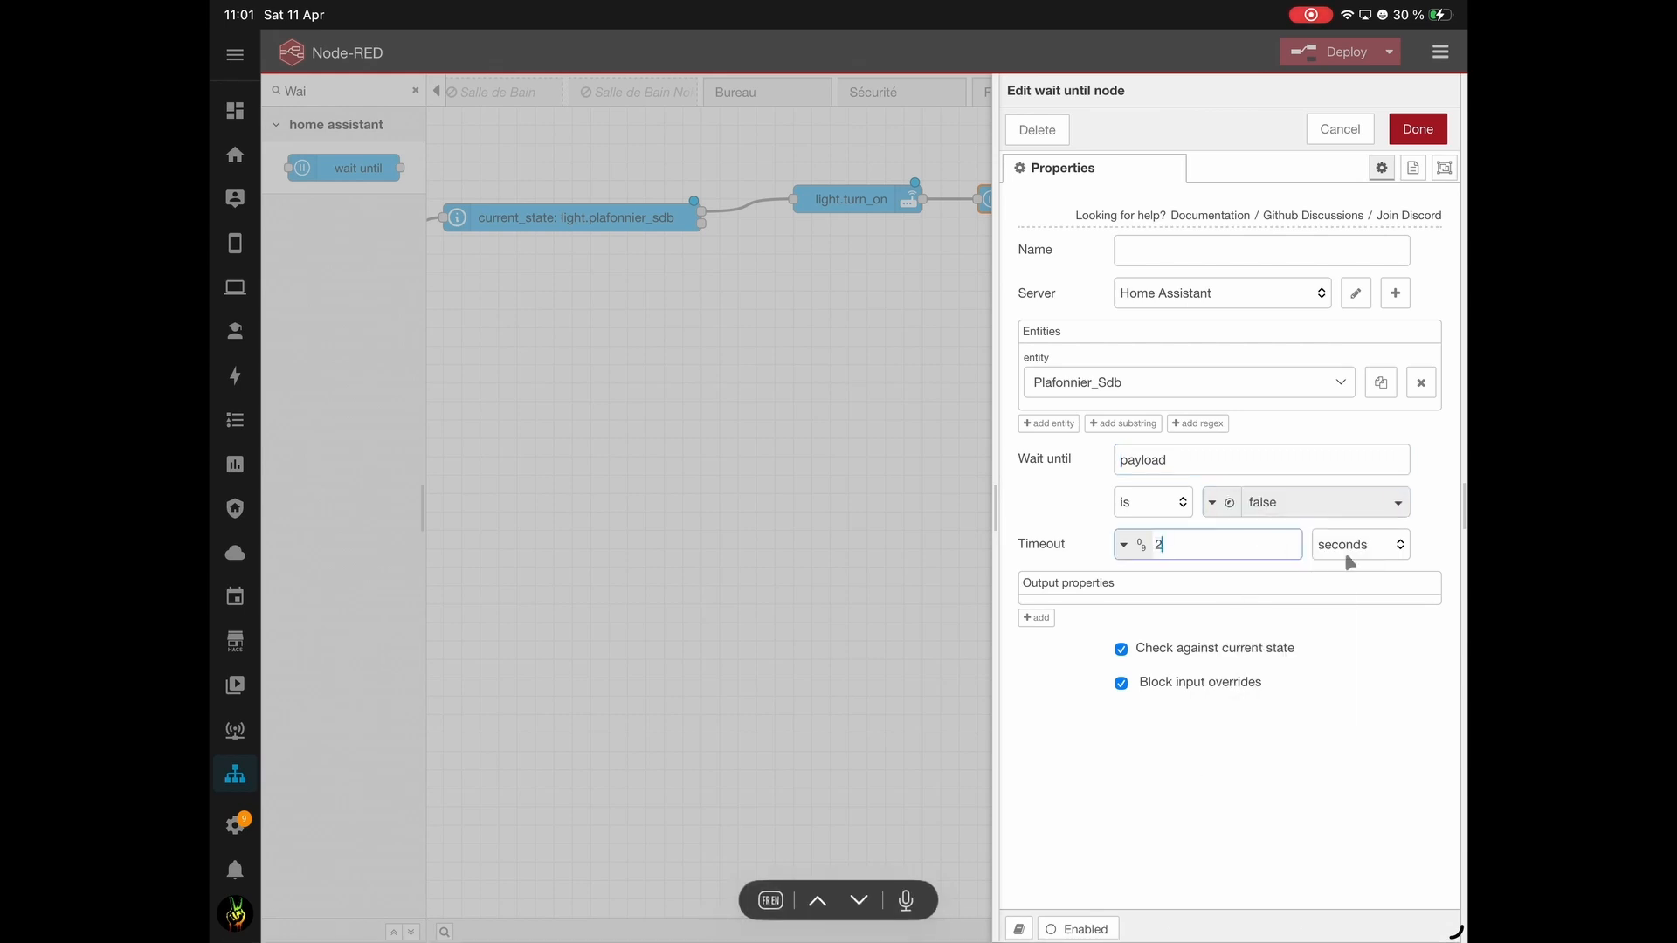
pyautogui.click(1324, 785)
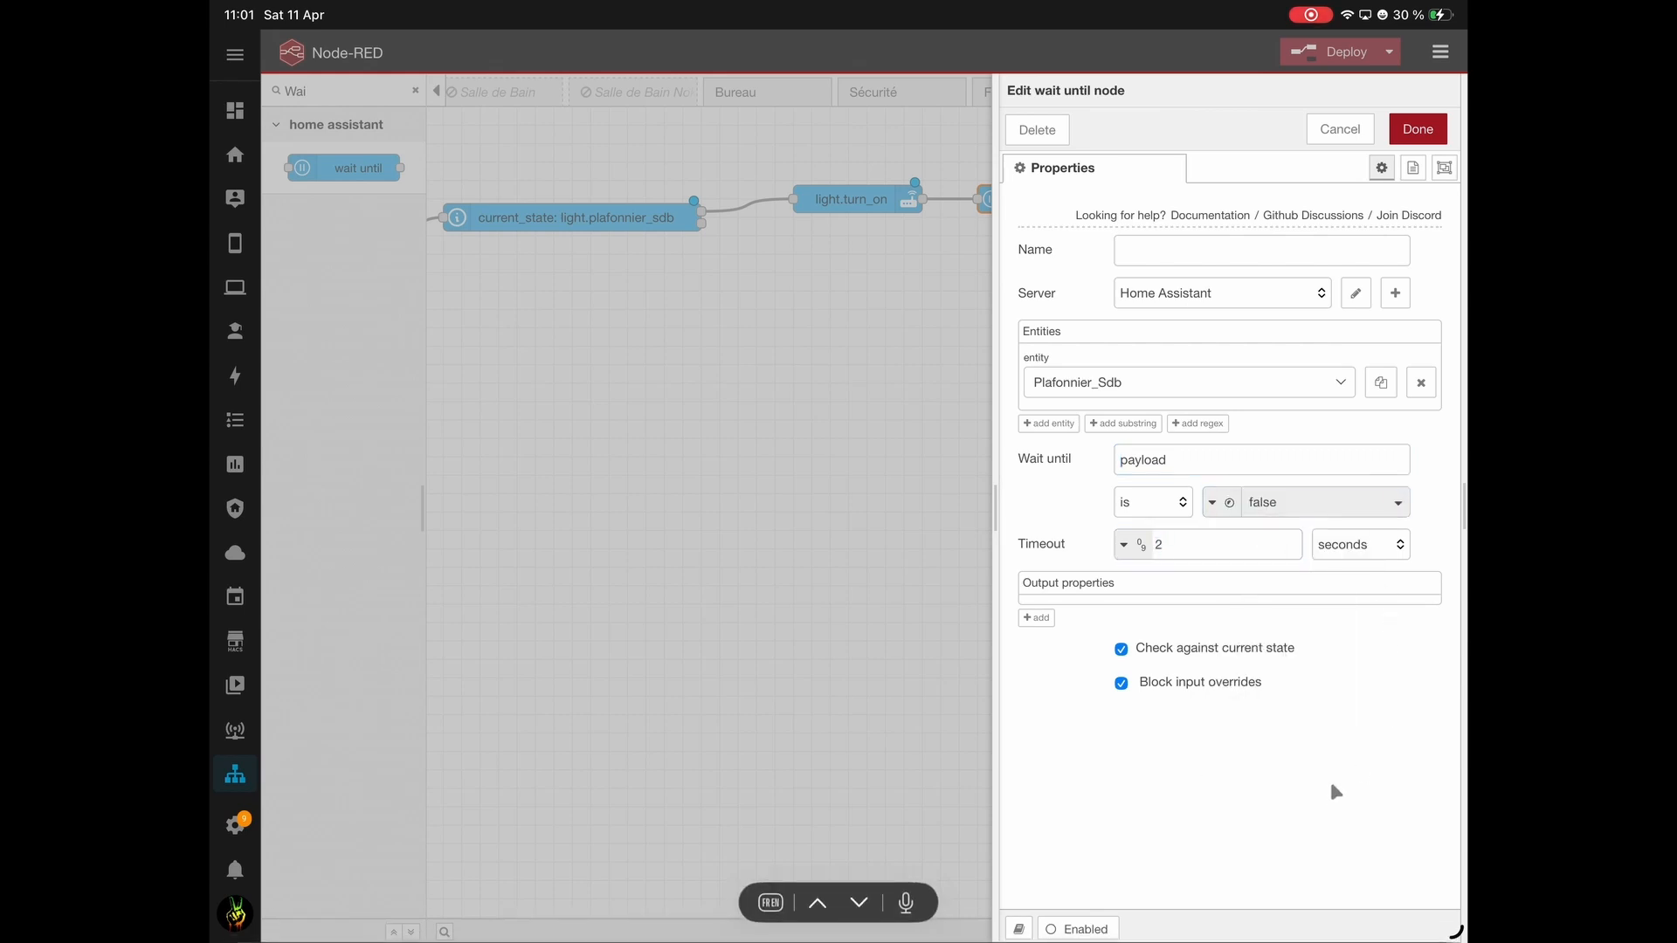
pyautogui.click(1416, 130)
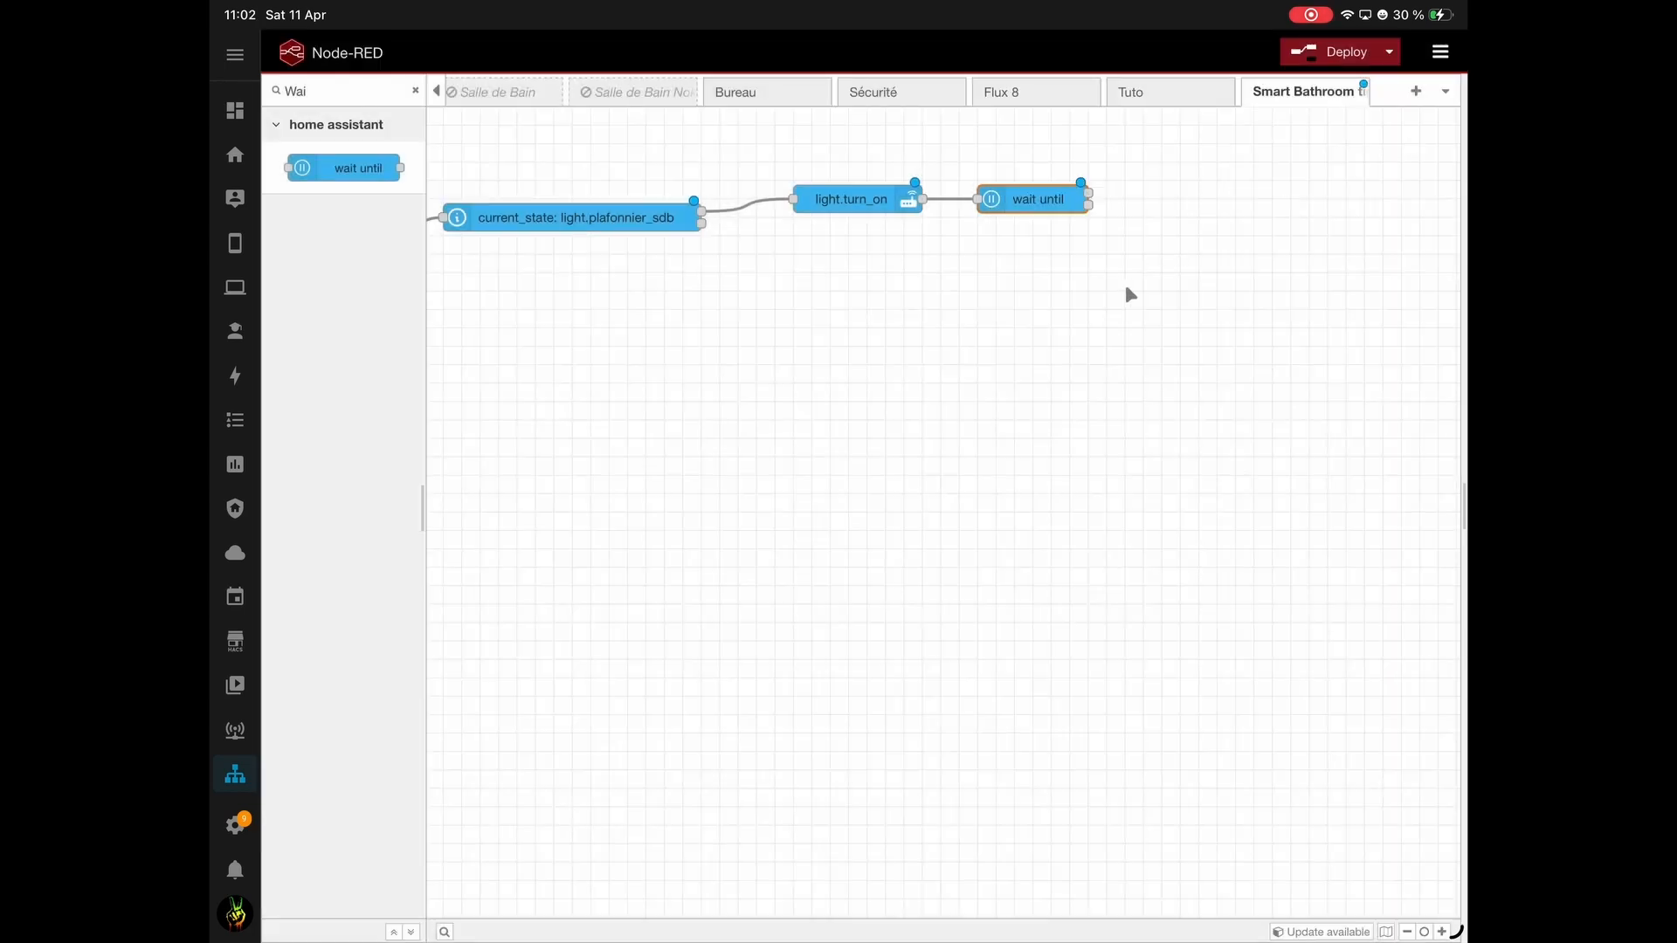
# Copy the flow's initial light.turn_on node, paste it after the wait until node, and wire the wait until node's second output to it.
pyautogui.hscroll(-10, 816, 399)
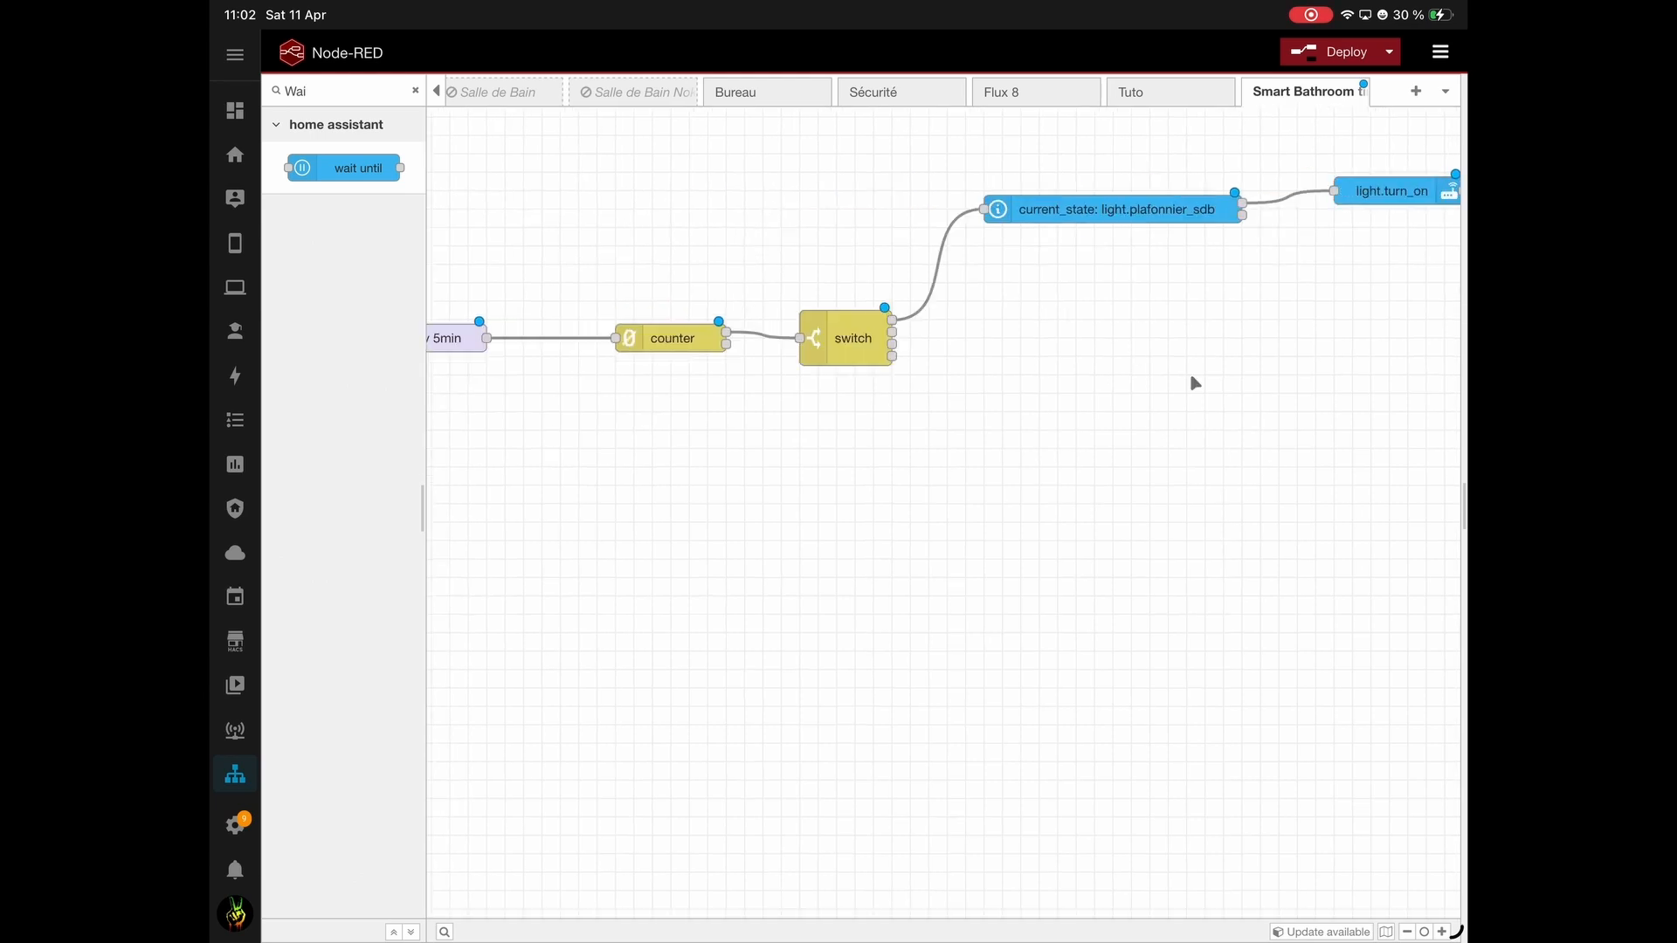
pyautogui.click(574, 218)
pyautogui.rightClick(574, 218)
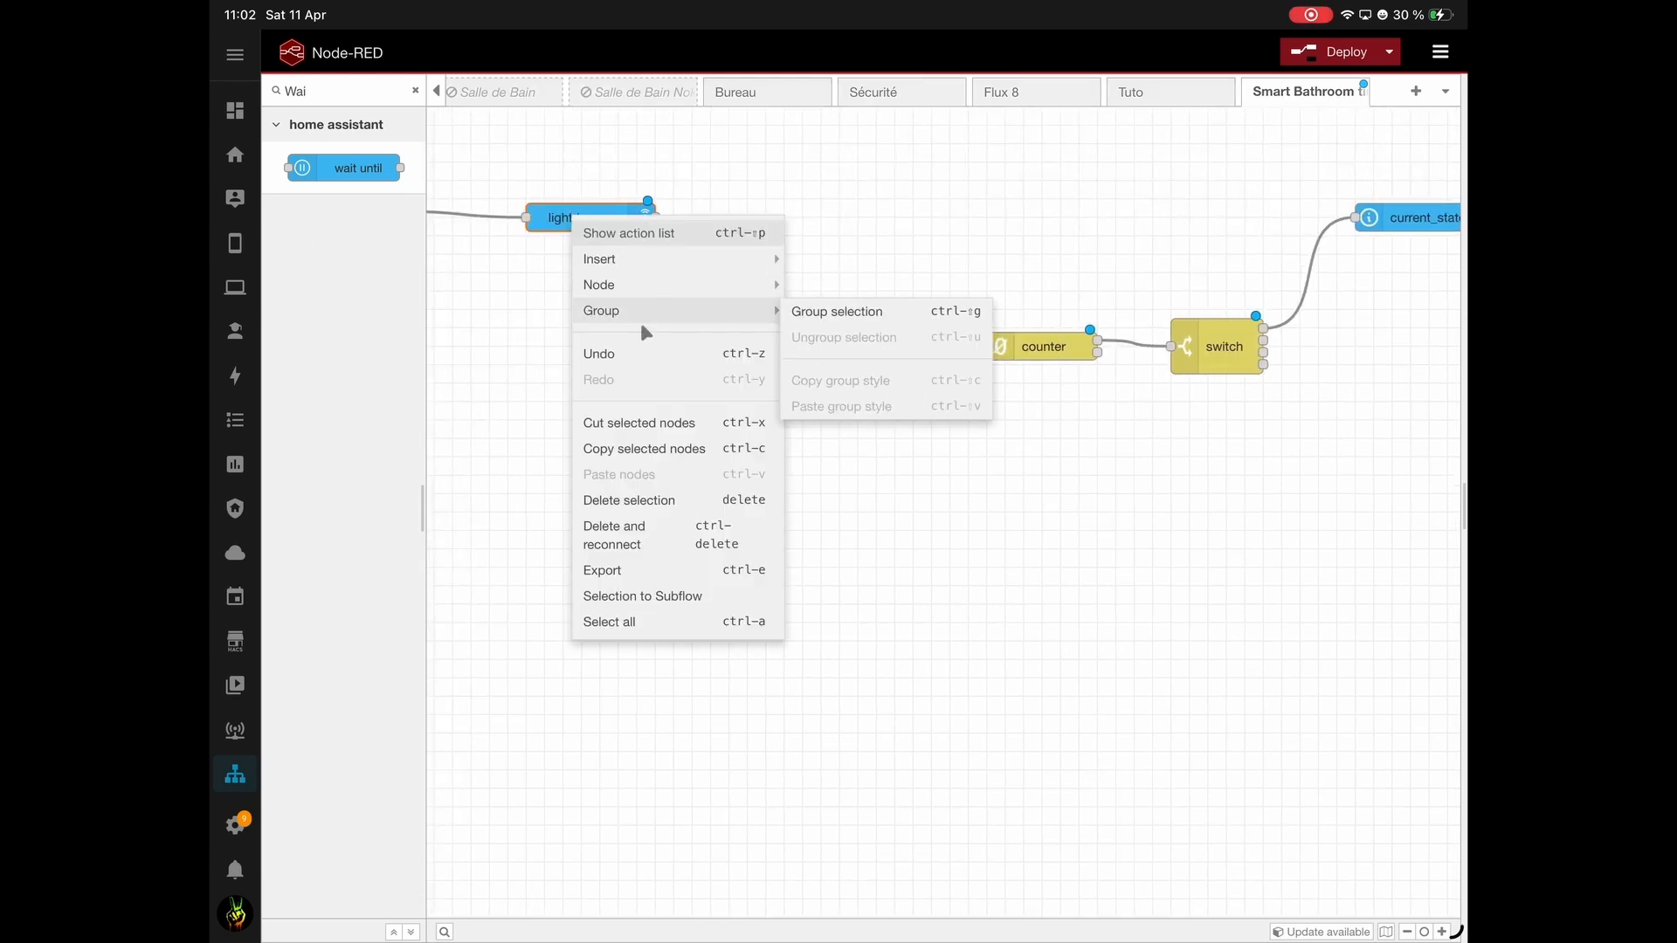
pyautogui.click(642, 461)
pyautogui.hscroll(15, 1104, 490)
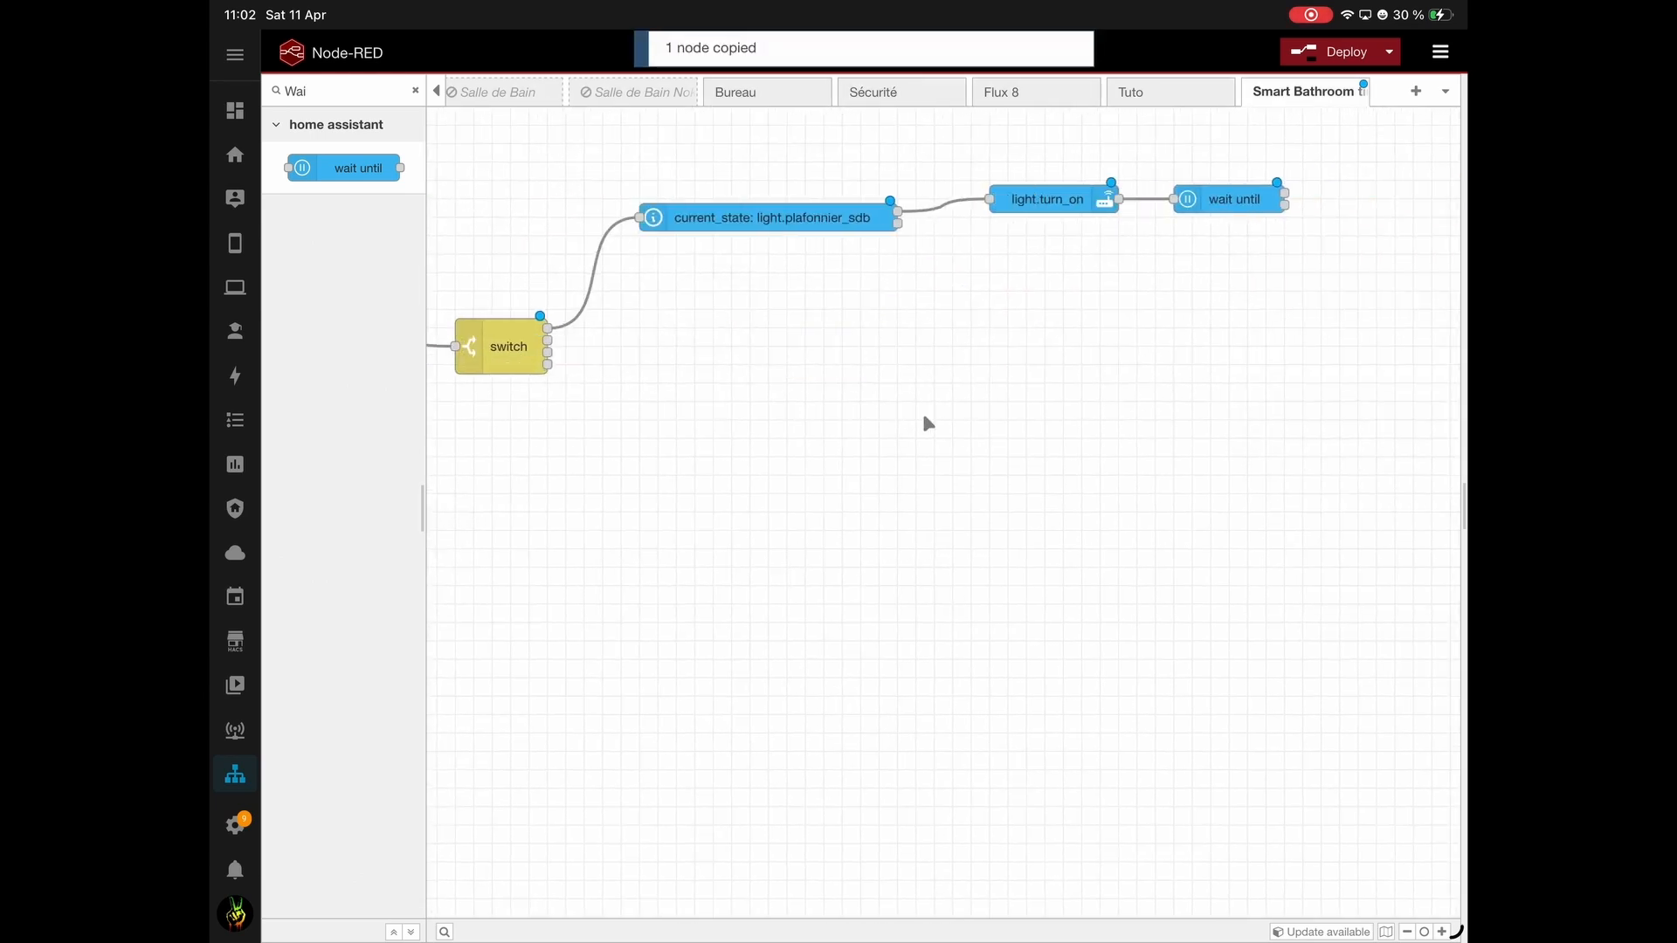
pyautogui.rightClick(1003, 175)
pyautogui.click(1061, 378)
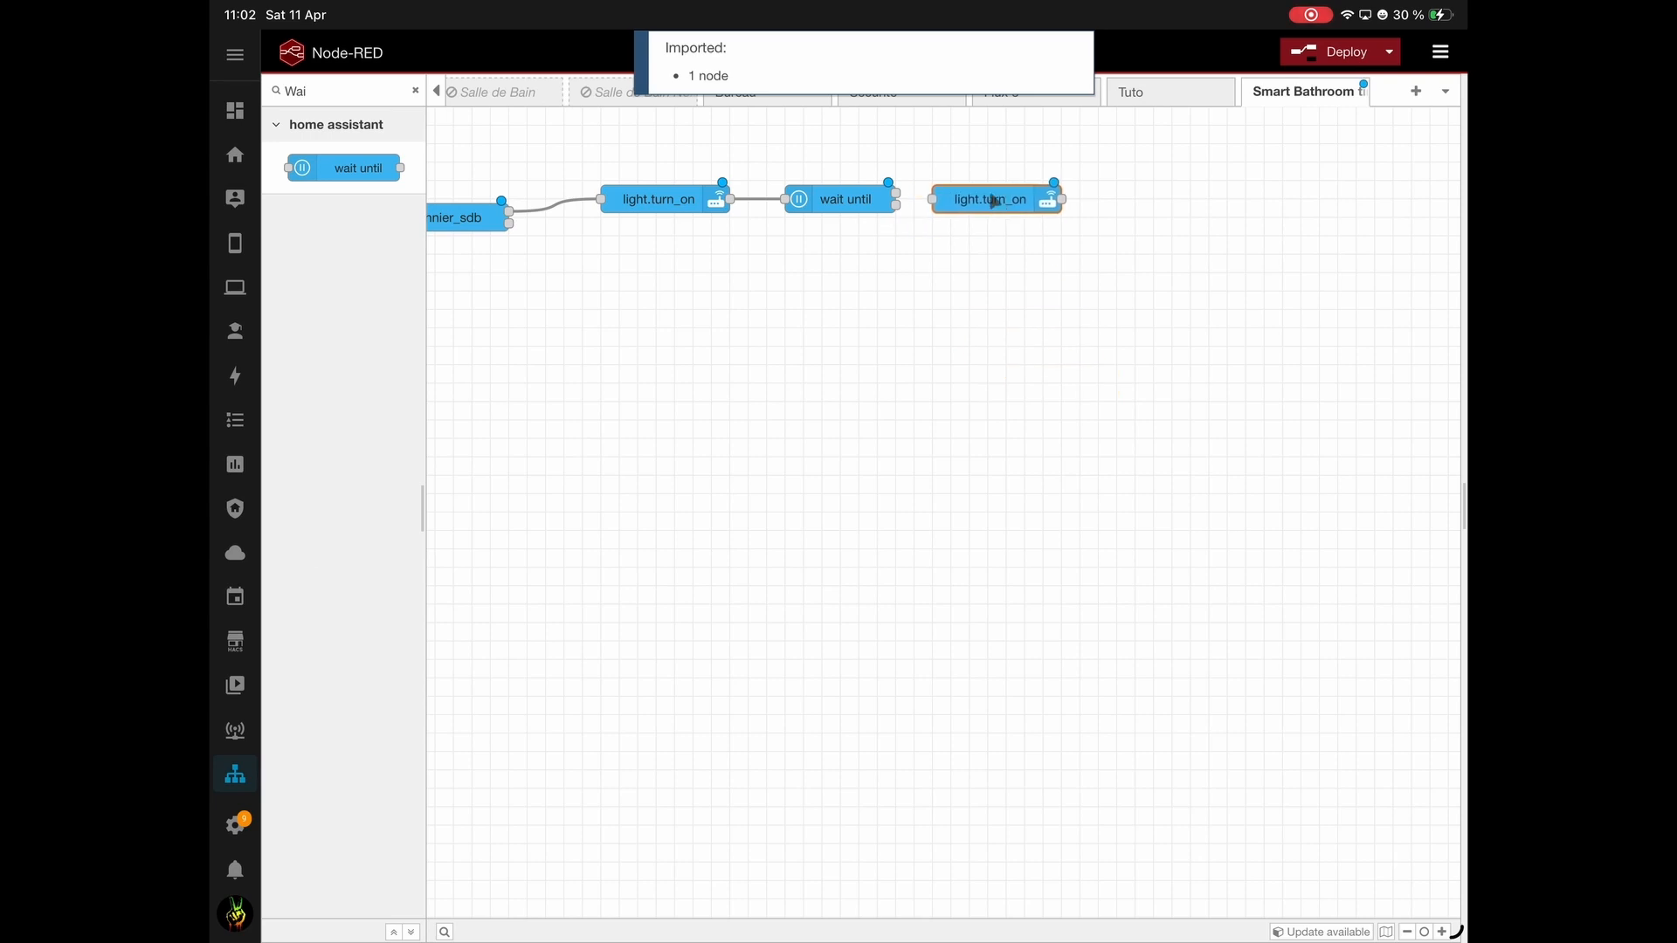
pyautogui.click(1026, 201)
pyautogui.moveTo(896, 204); pyautogui.dragTo(976, 207)
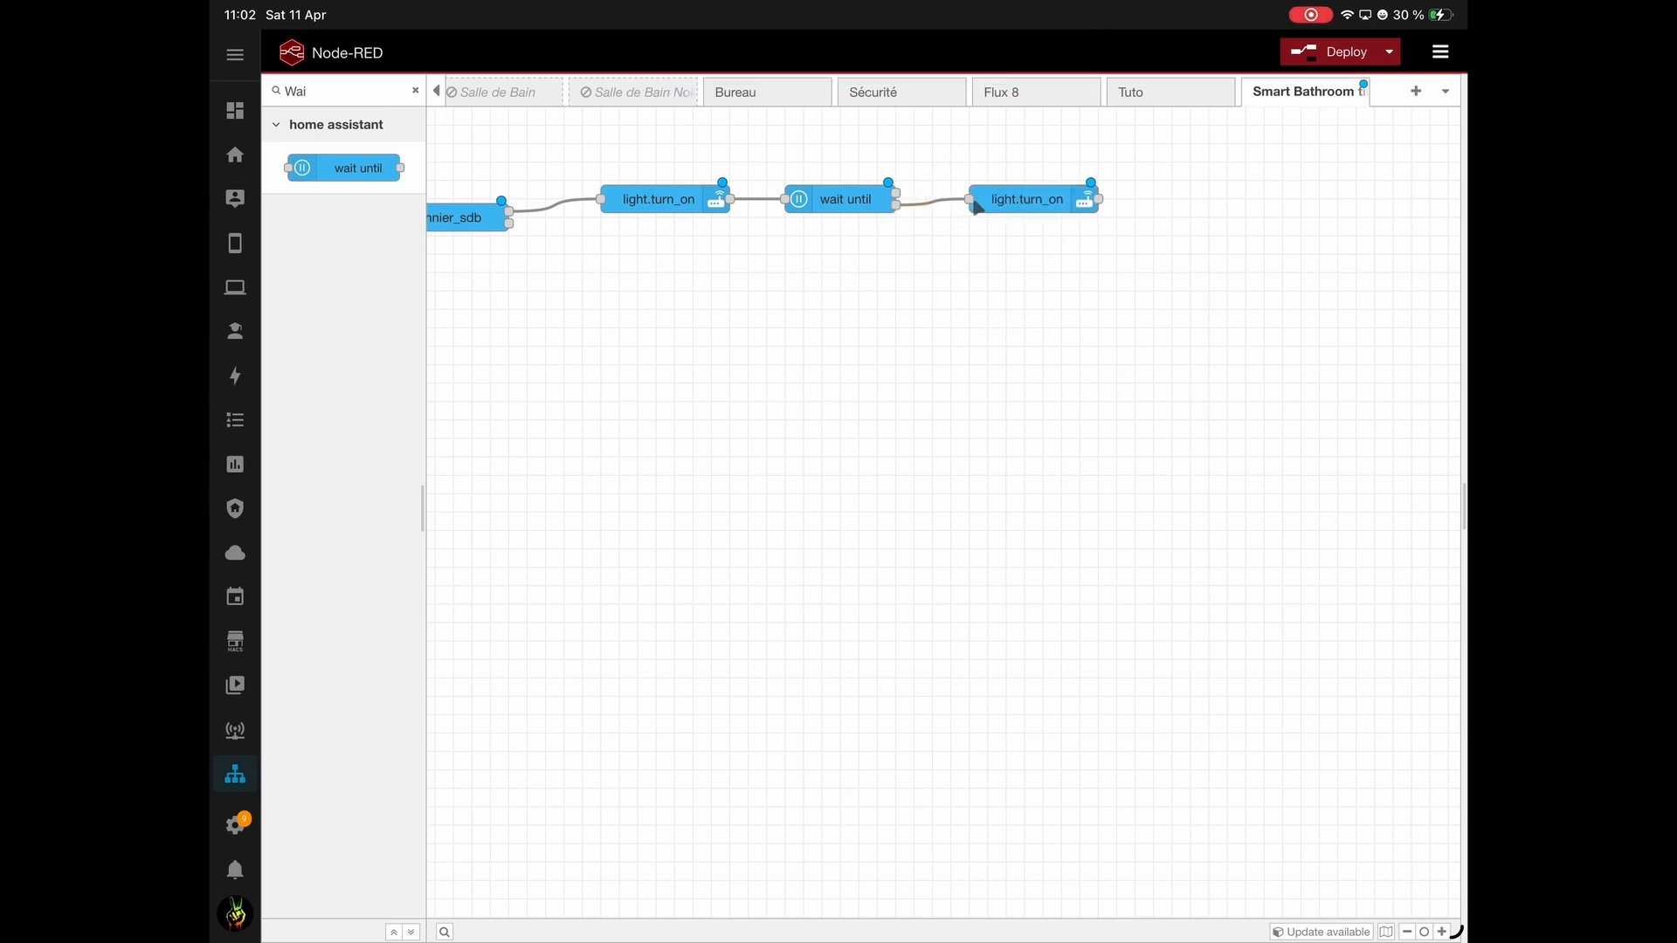
# Duplicate the branch of current_state, light.turn_on, wait until and light.turn_on nodes, and place the copy directly below the original.
pyautogui.hscroll(-8, 867, 377)
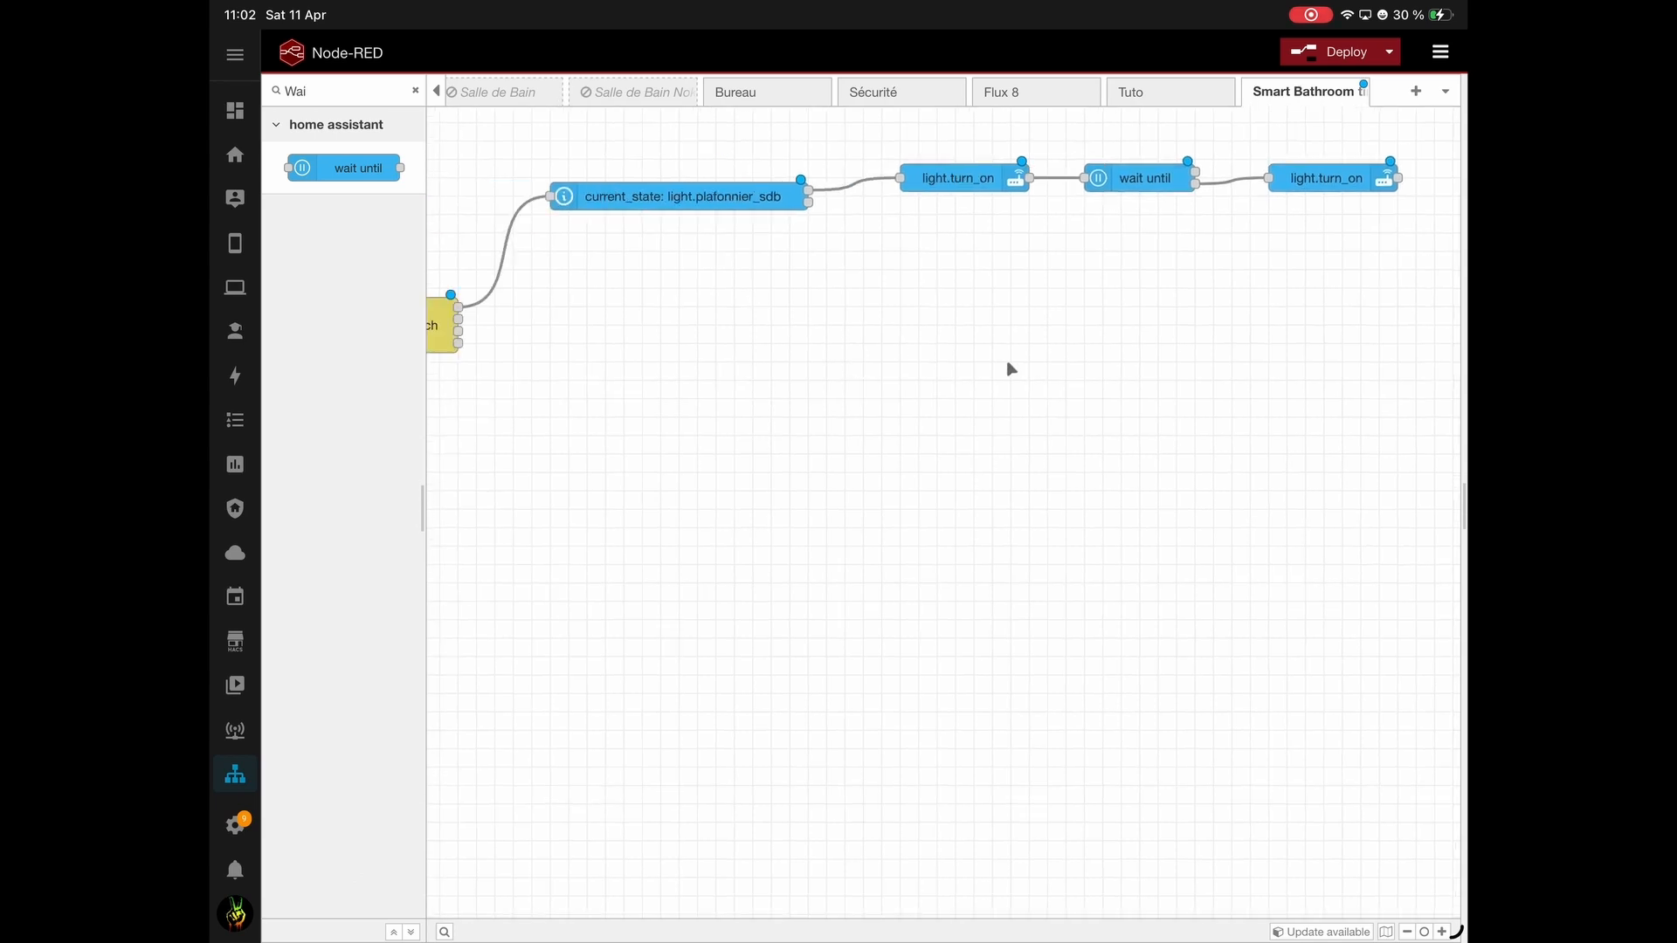
pyautogui.scroll(1, 885, 389)
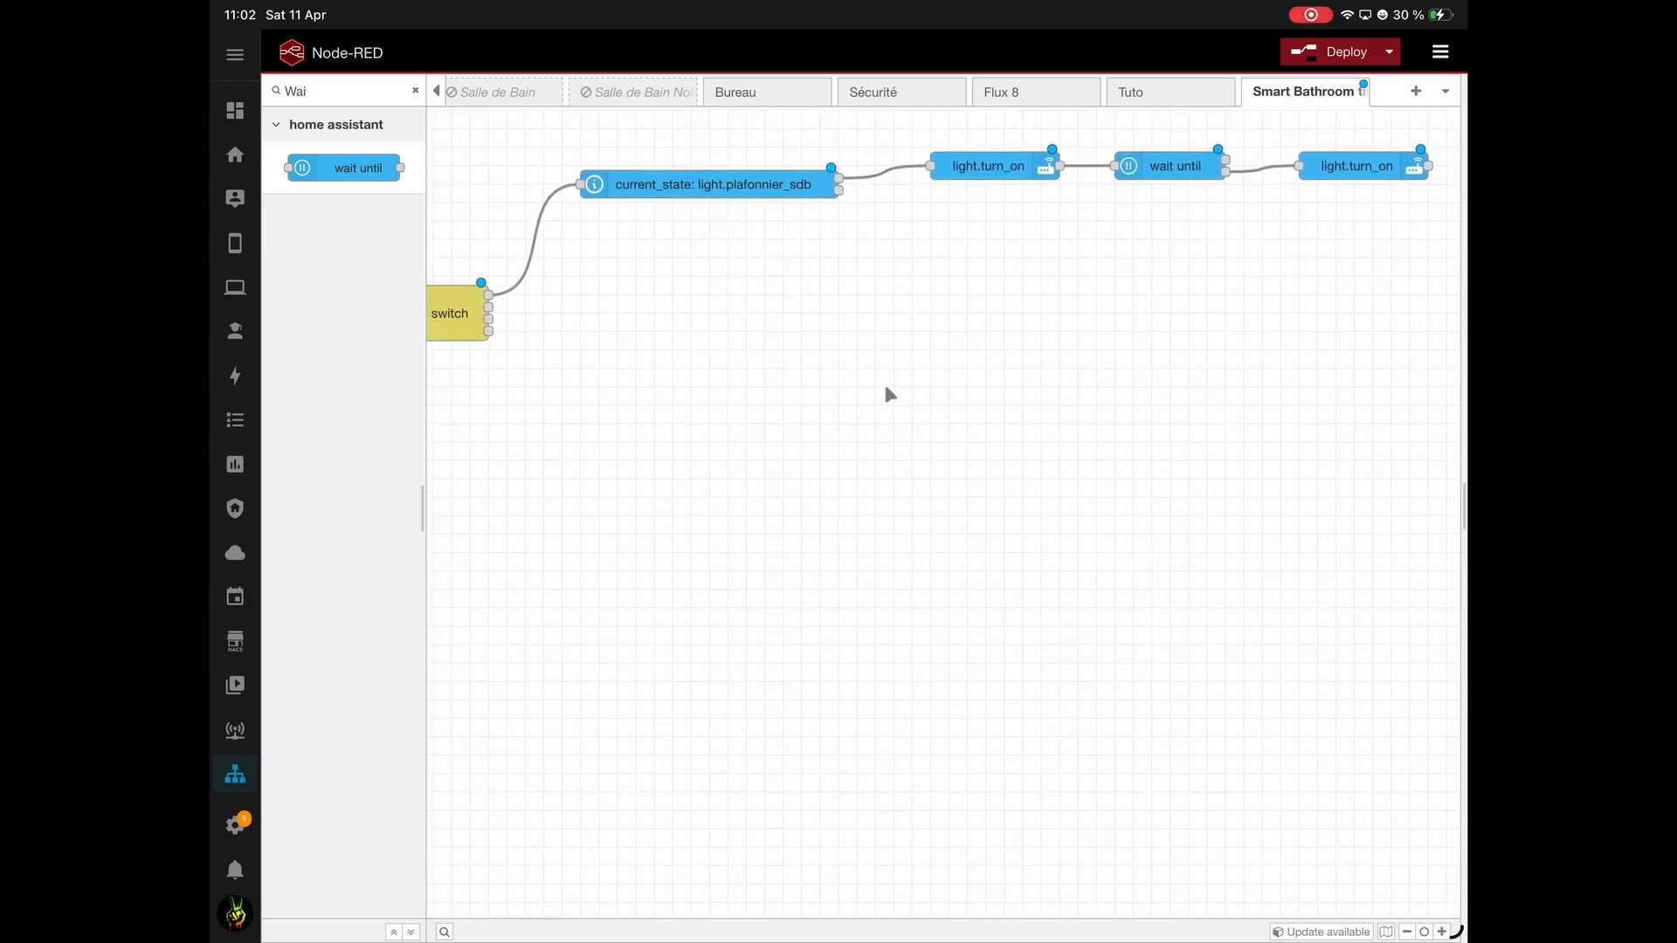
pyautogui.click(1407, 932)
pyautogui.click(1407, 932)
pyautogui.hscroll(-3, 1109, 635)
pyautogui.hscroll(1, 1152, 644)
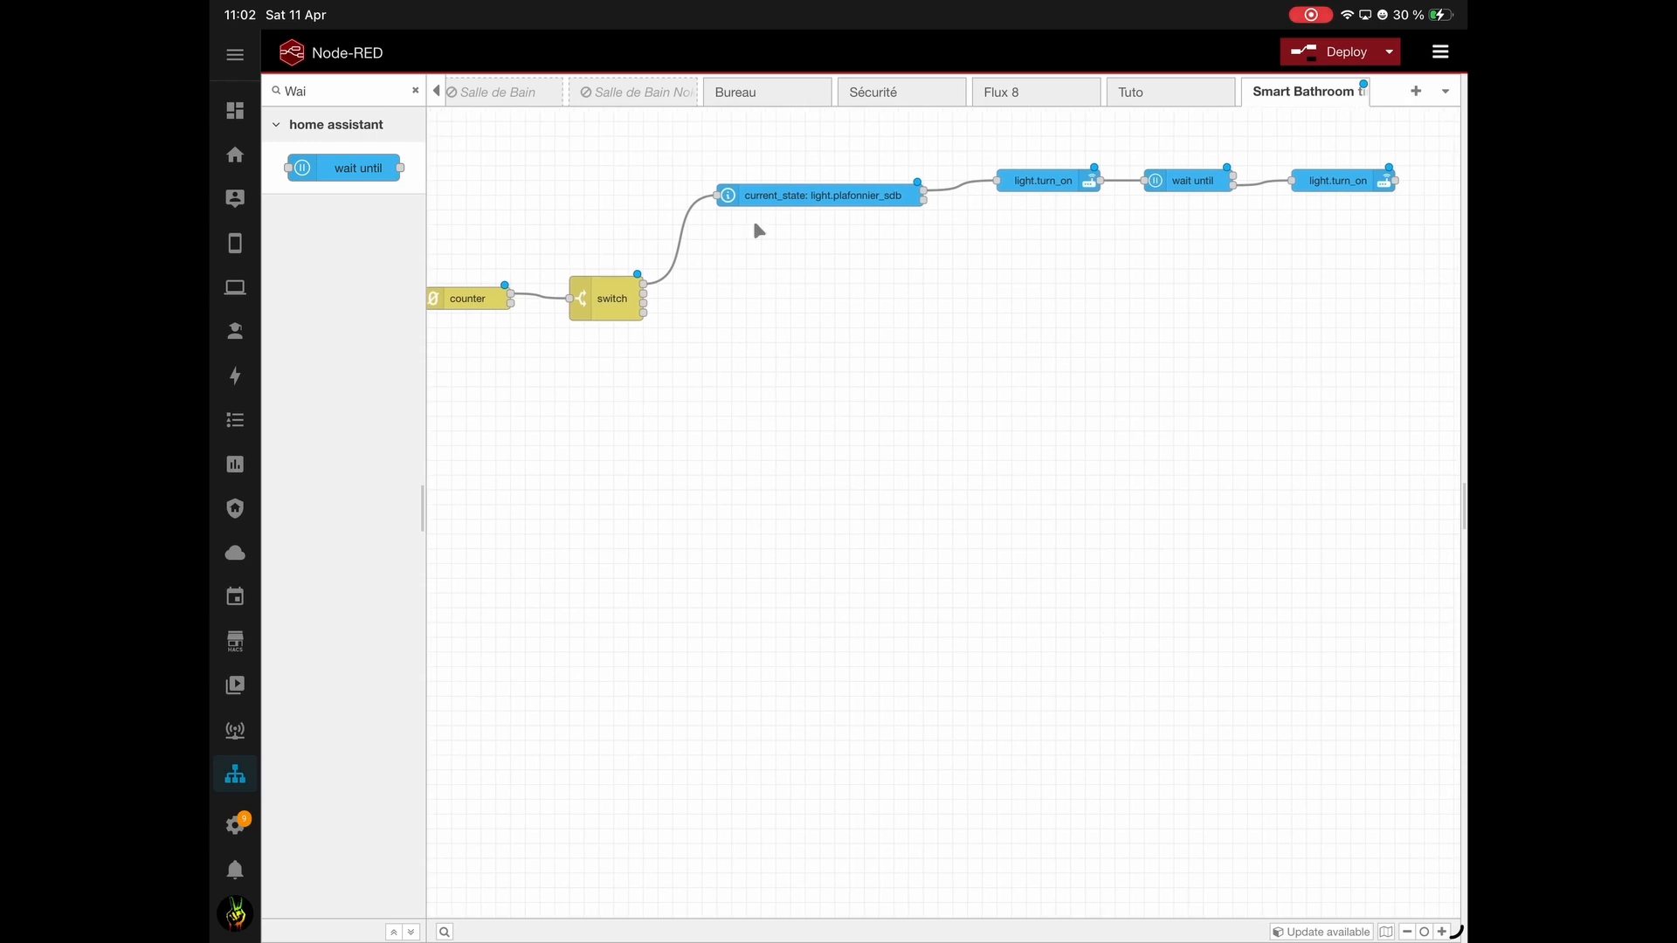
pyautogui.moveTo(739, 142)
pyautogui.mouseDown()
pyautogui.moveTo(1302, 195)
pyautogui.moveTo(1412, 230)
pyautogui.mouseUp()
pyautogui.rightClick(869, 205)
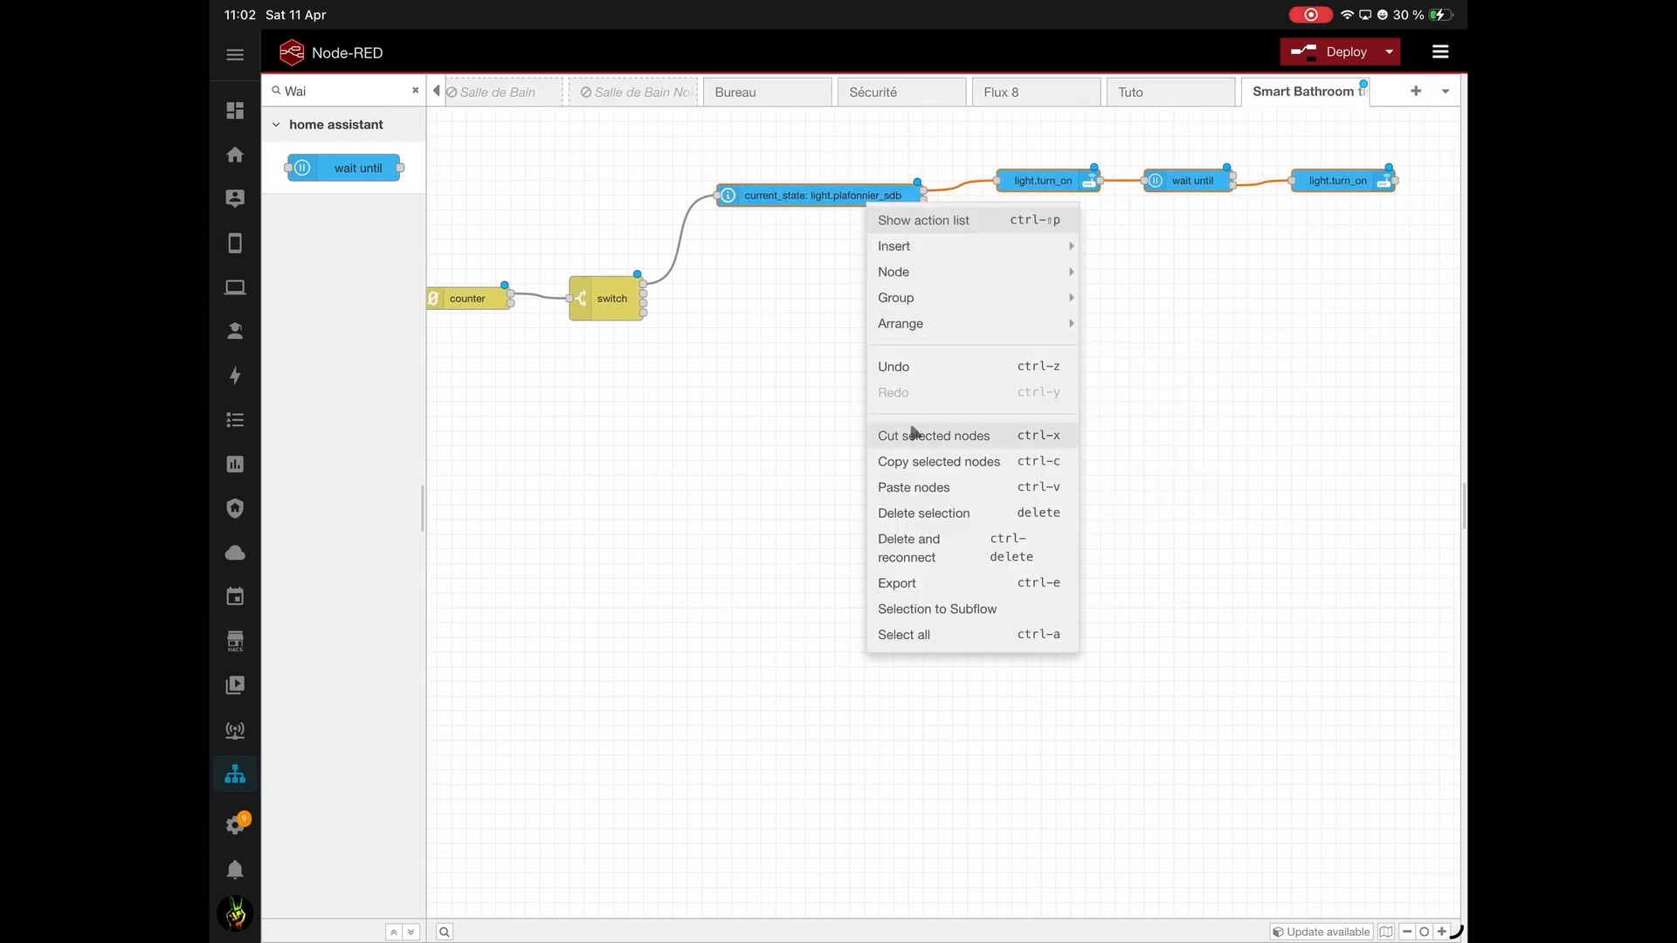
pyautogui.click(922, 461)
pyautogui.rightClick(734, 236)
pyautogui.click(808, 447)
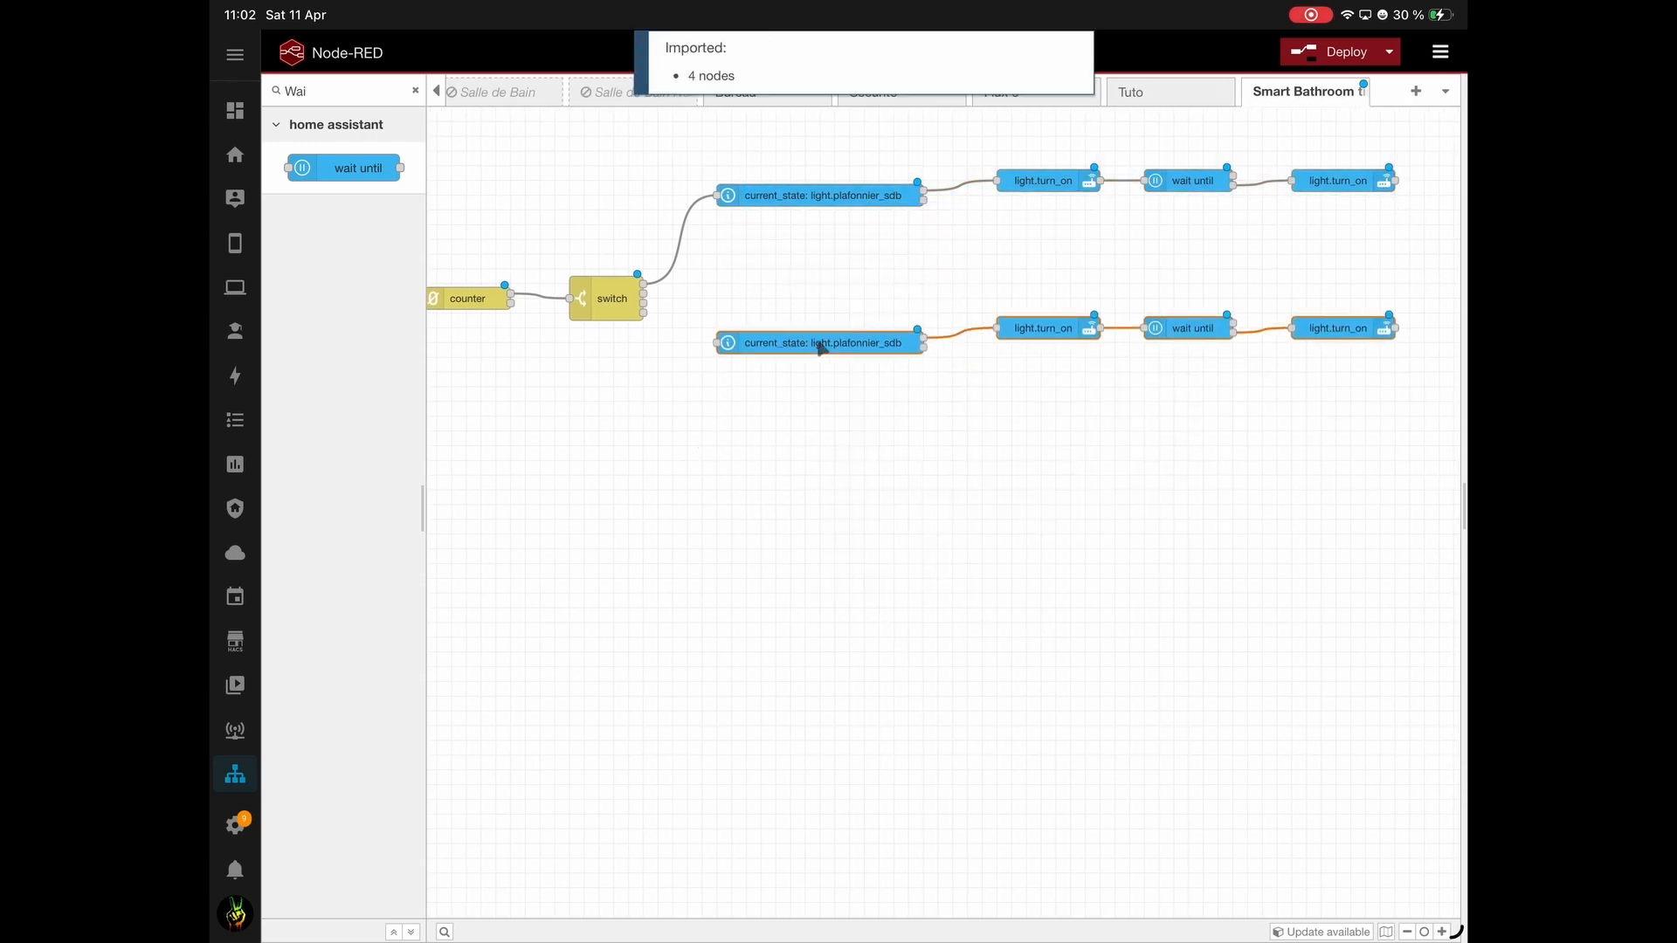
pyautogui.click(821, 242)
# Paste two more copies of the branch below the second one and wire the remaining switch outputs to the copied current_state nodes.
pyautogui.rightClick(782, 280)
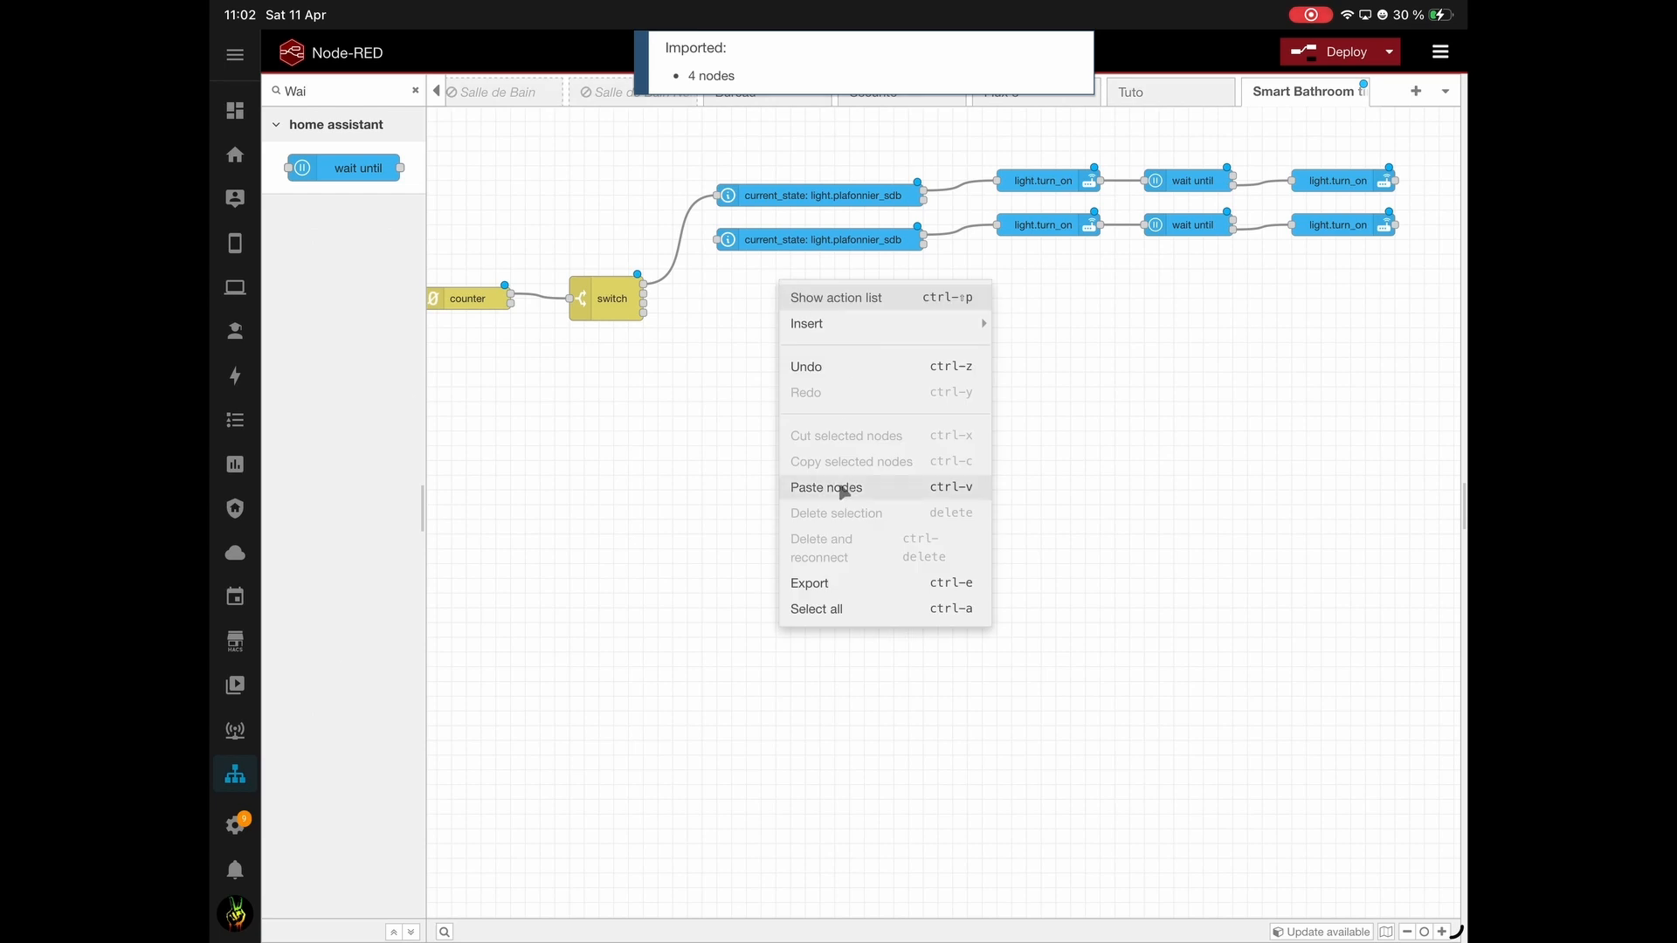
pyautogui.click(841, 487)
pyautogui.click(817, 292)
pyautogui.rightClick(788, 335)
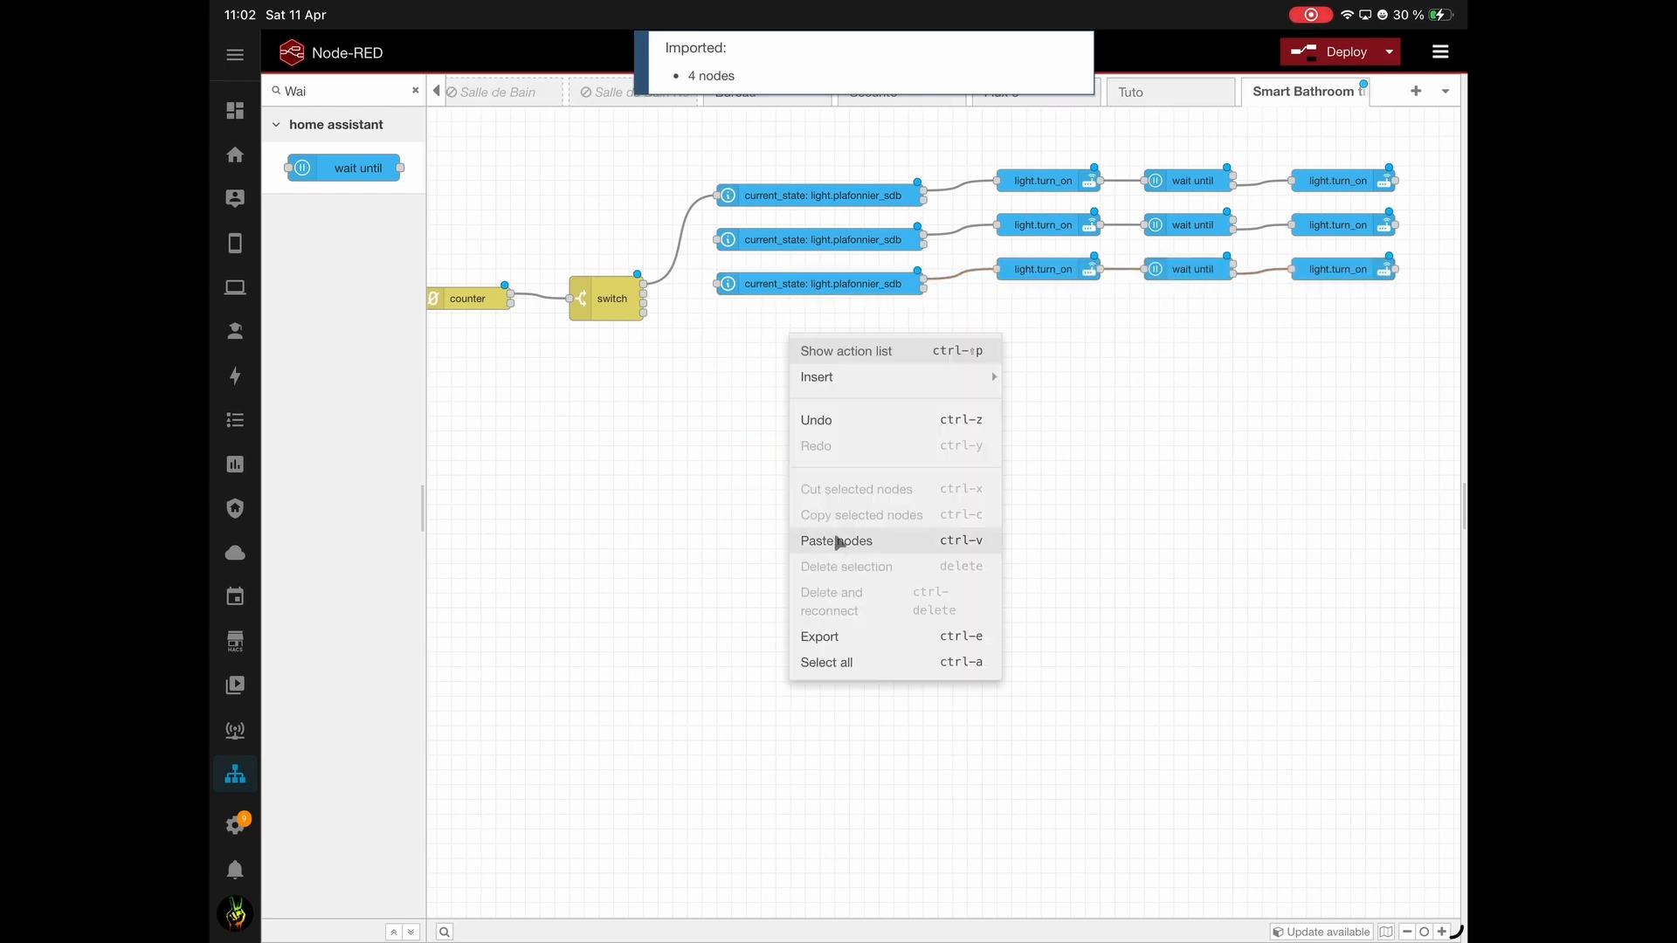
pyautogui.click(838, 538)
pyautogui.click(820, 333)
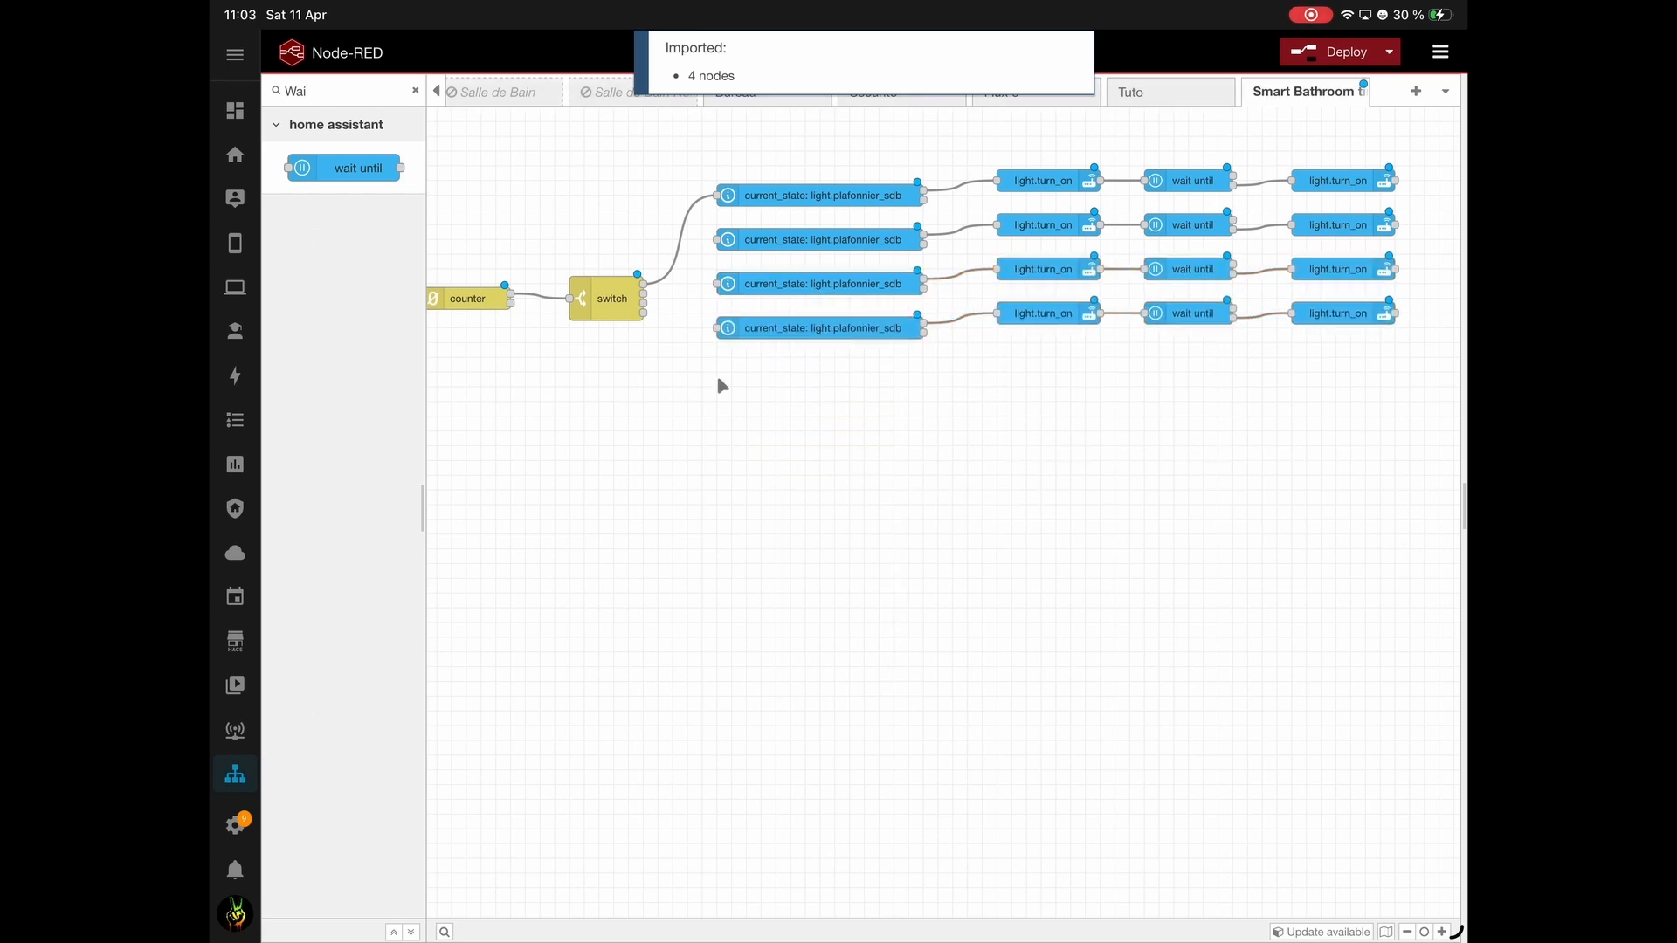
pyautogui.moveTo(647, 298); pyautogui.dragTo(721, 247)
pyautogui.moveTo(645, 303); pyautogui.dragTo(720, 328)
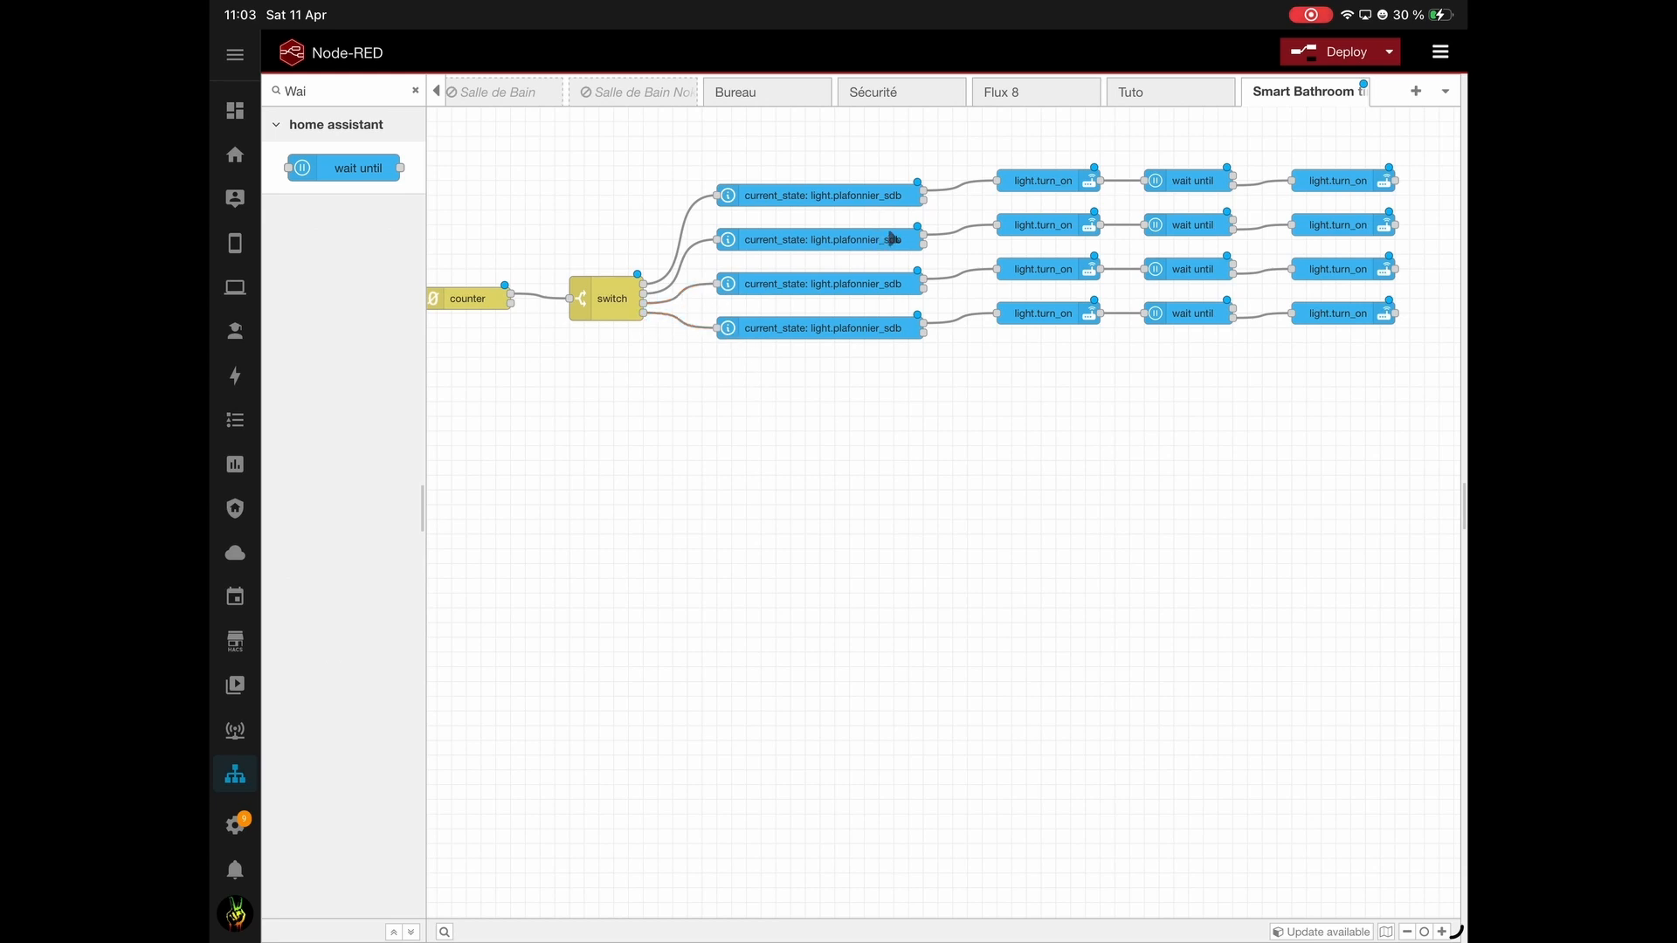
# Set "rgbw_color" to 0, 0, 255, 0 in the second branch's first light.turn_on node and save the node.
pyautogui.doubleClick(1018, 224)
pyautogui.click(1402, 445)
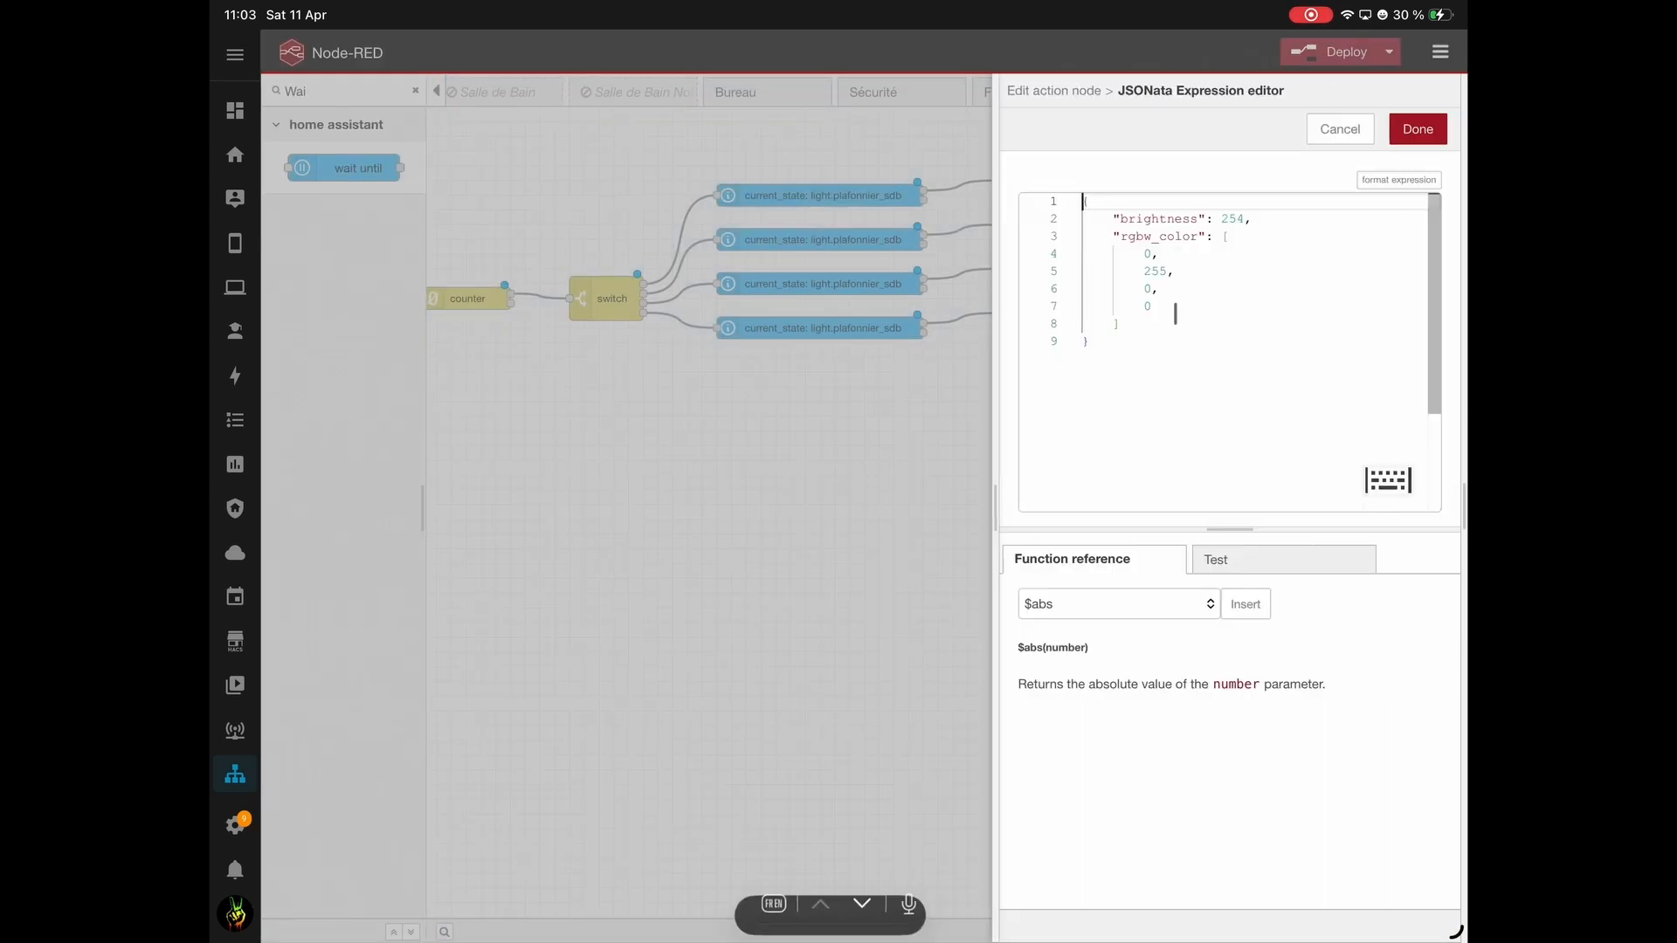
pyautogui.doubleClick(1156, 271)
pyautogui.write('0,')
pyautogui.click(1152, 288)
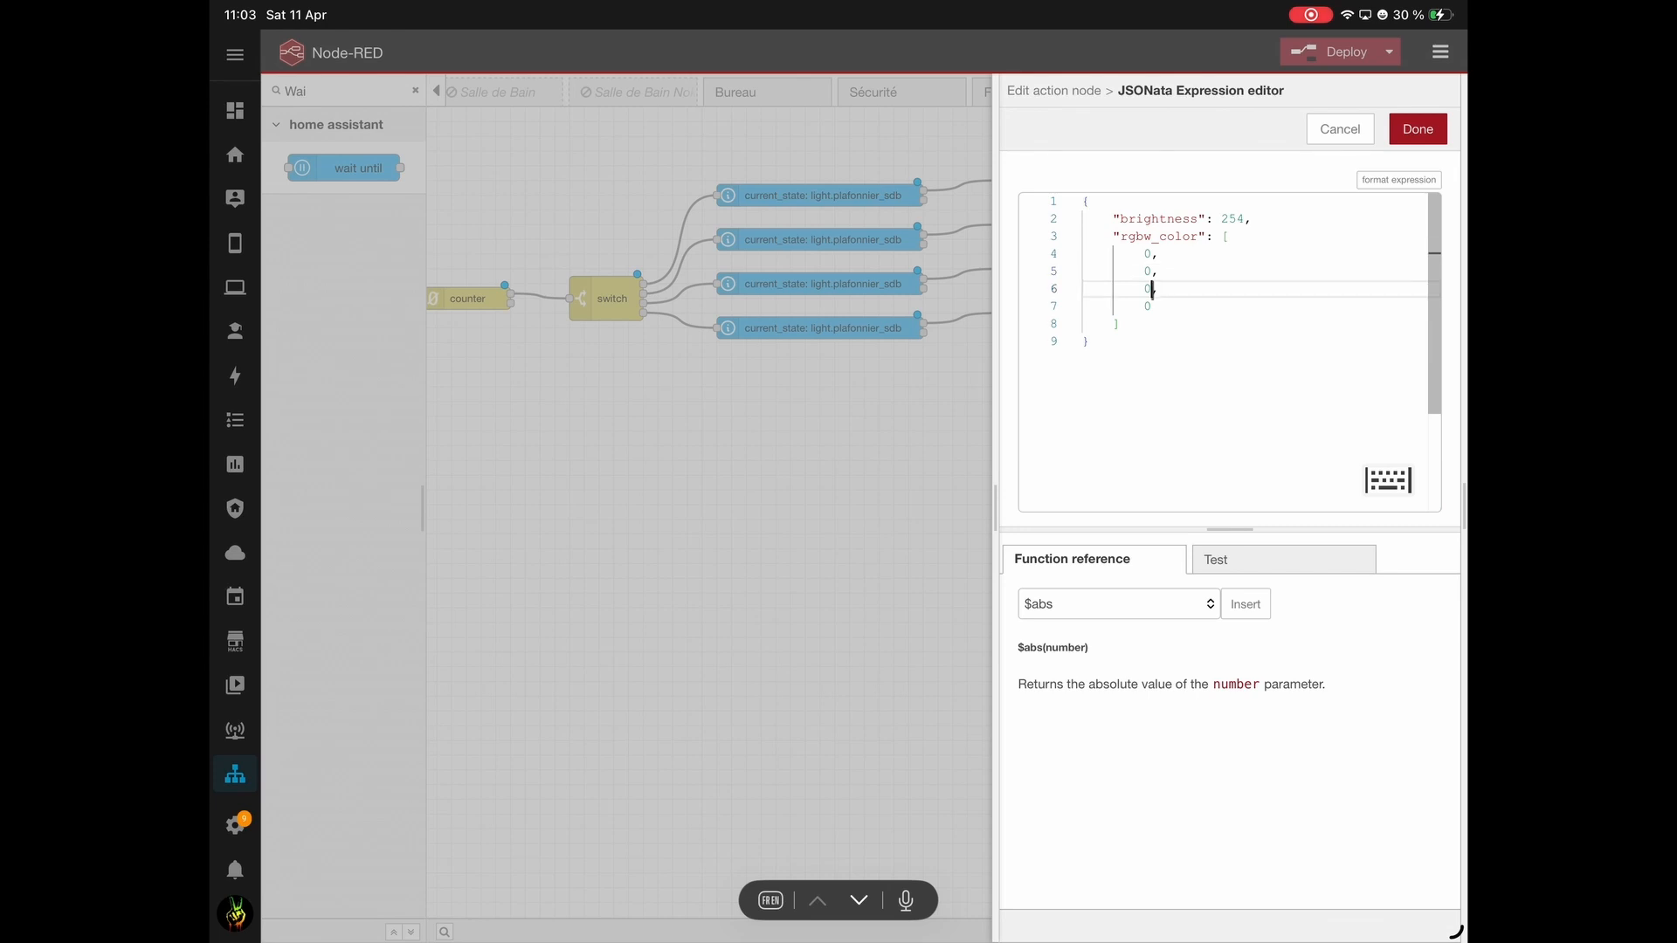
pyautogui.press('BackSpace')
pyautogui.click(1417, 128)
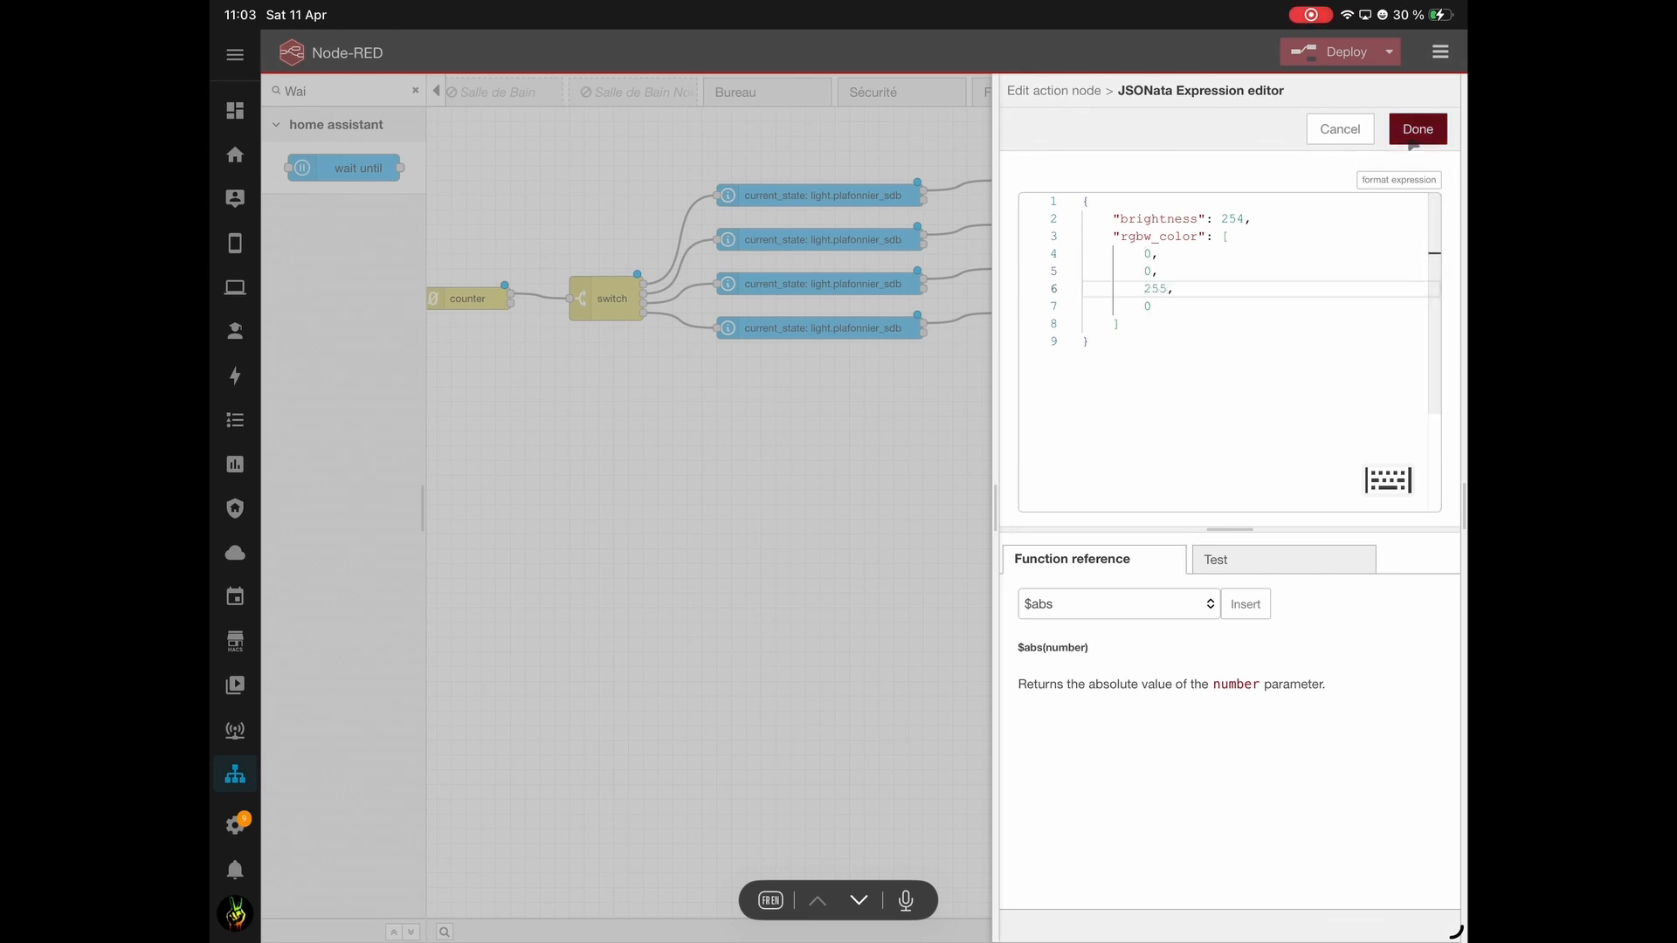
pyautogui.click(1415, 127)
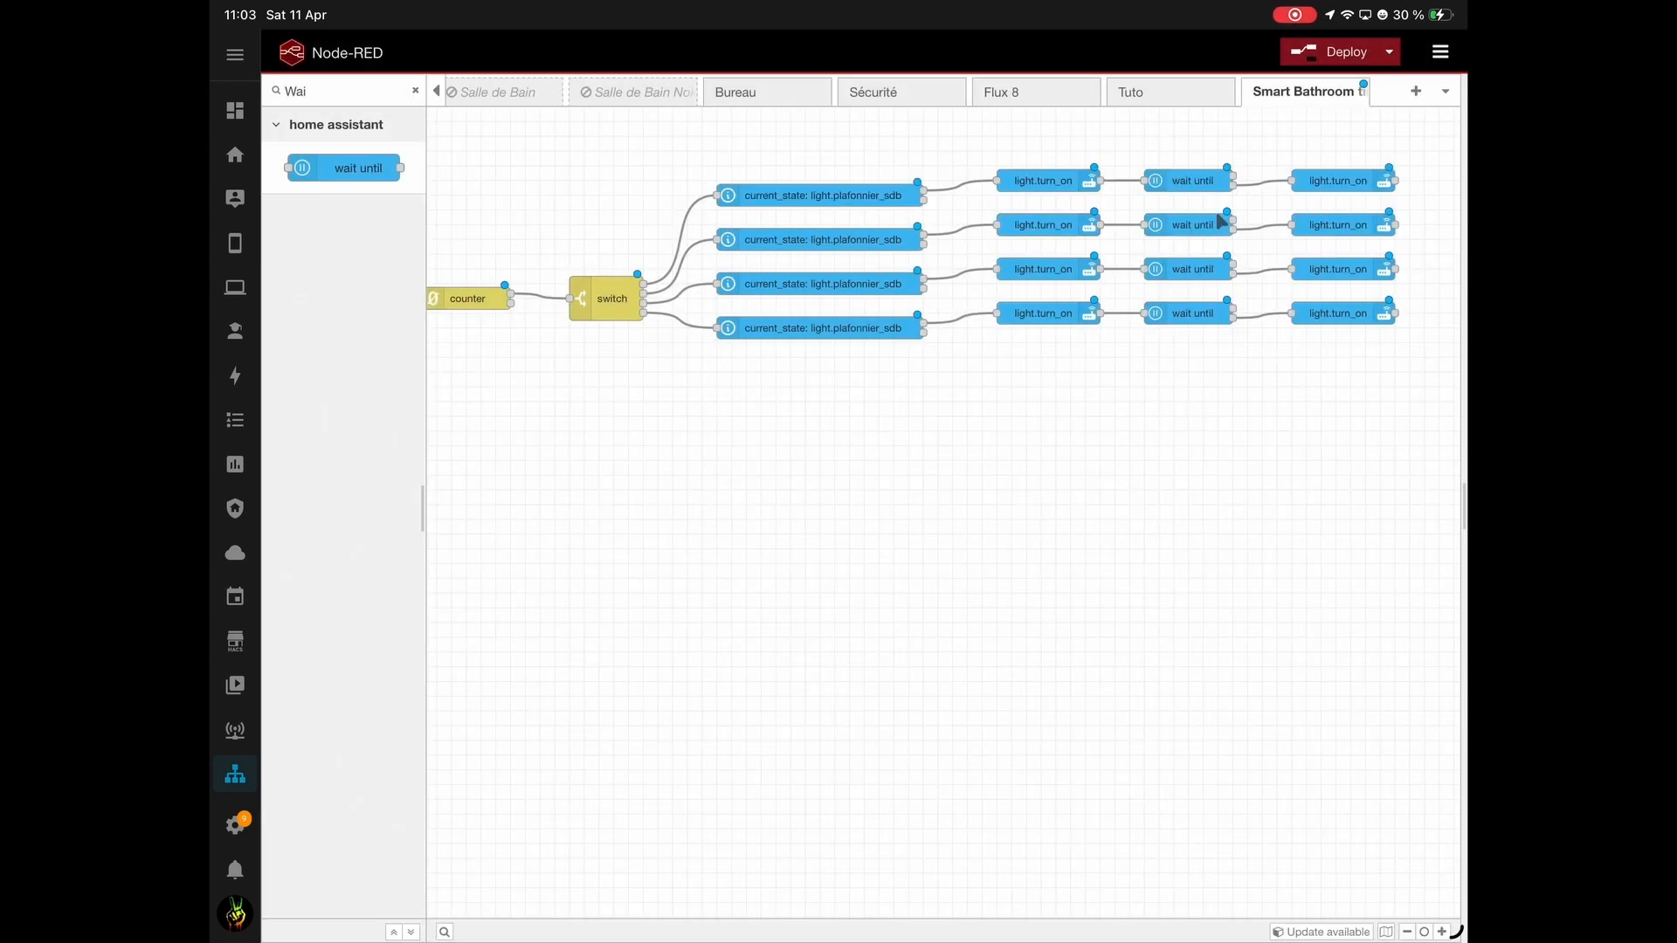
# Set the second "rgbw_color" value to 0 in the third branch's first light.turn_on node and save the node.
pyautogui.doubleClick(1043, 269)
pyautogui.click(1400, 446)
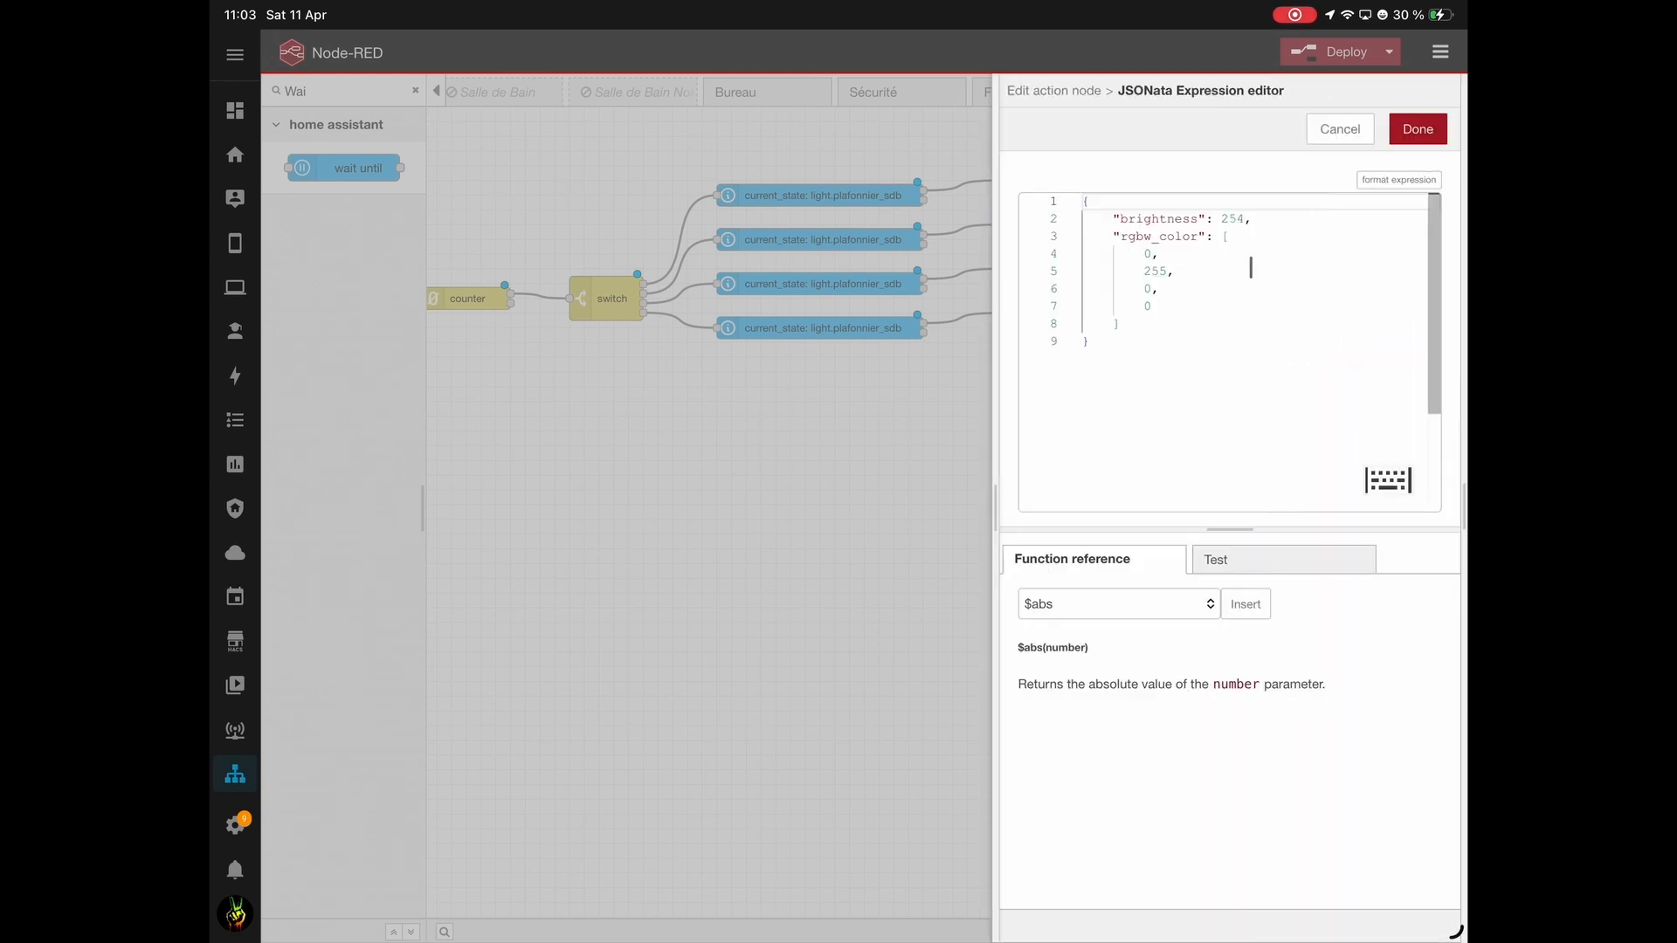
pyautogui.click(1205, 270)
pyautogui.press('BackSpace')
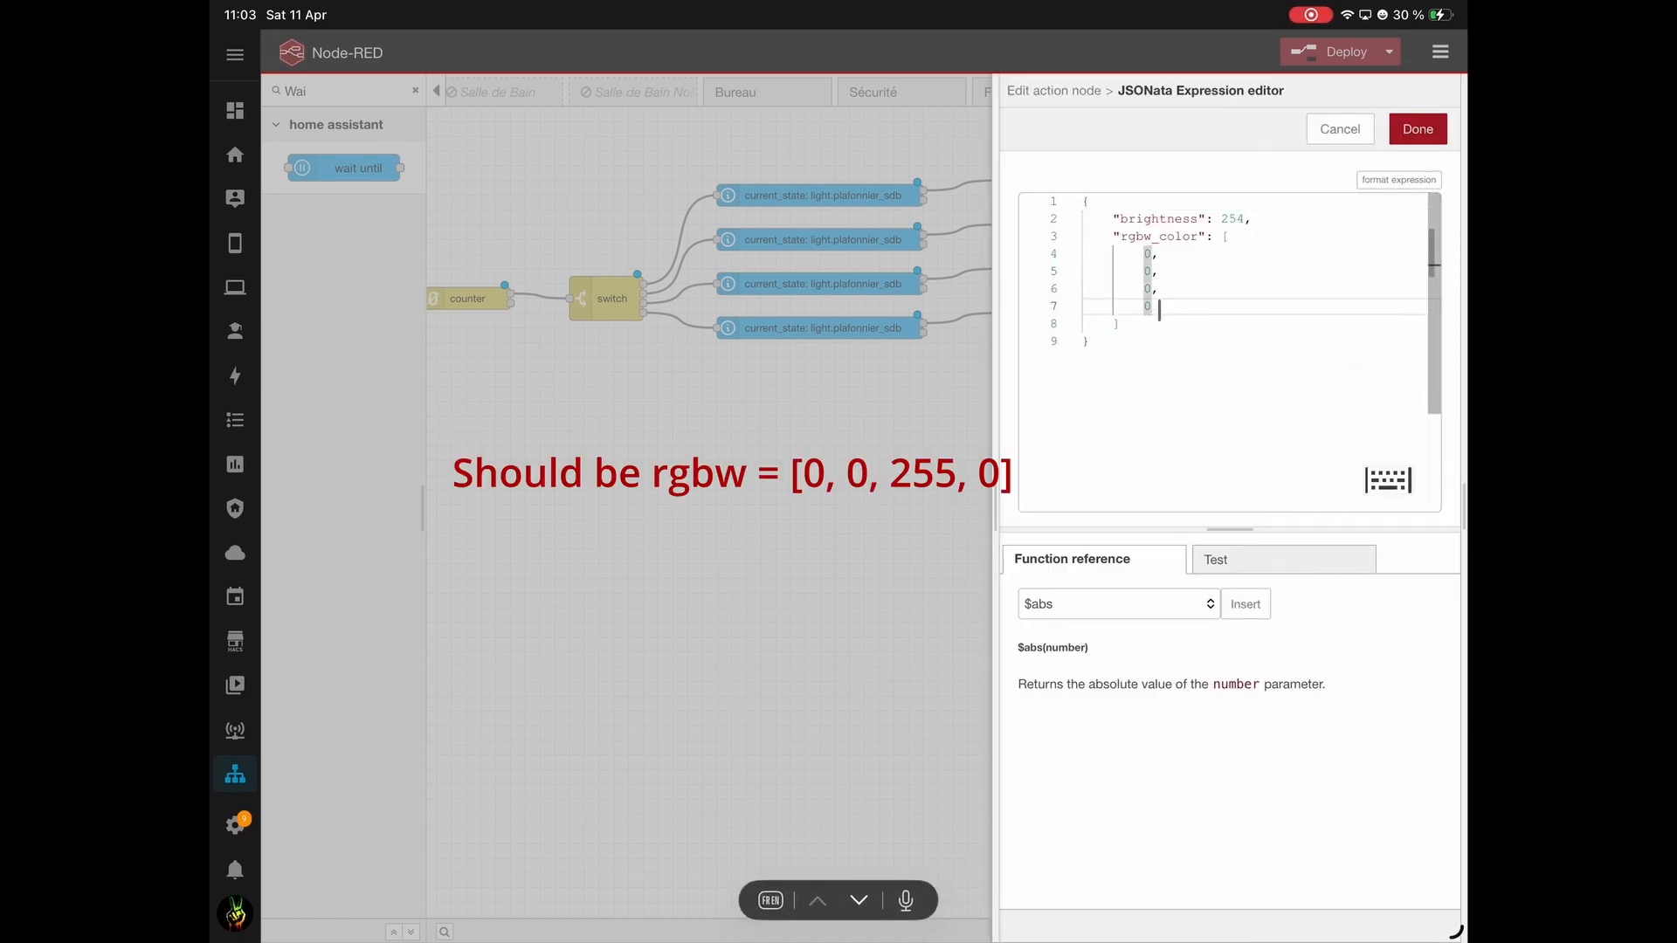
pyautogui.click(1418, 131)
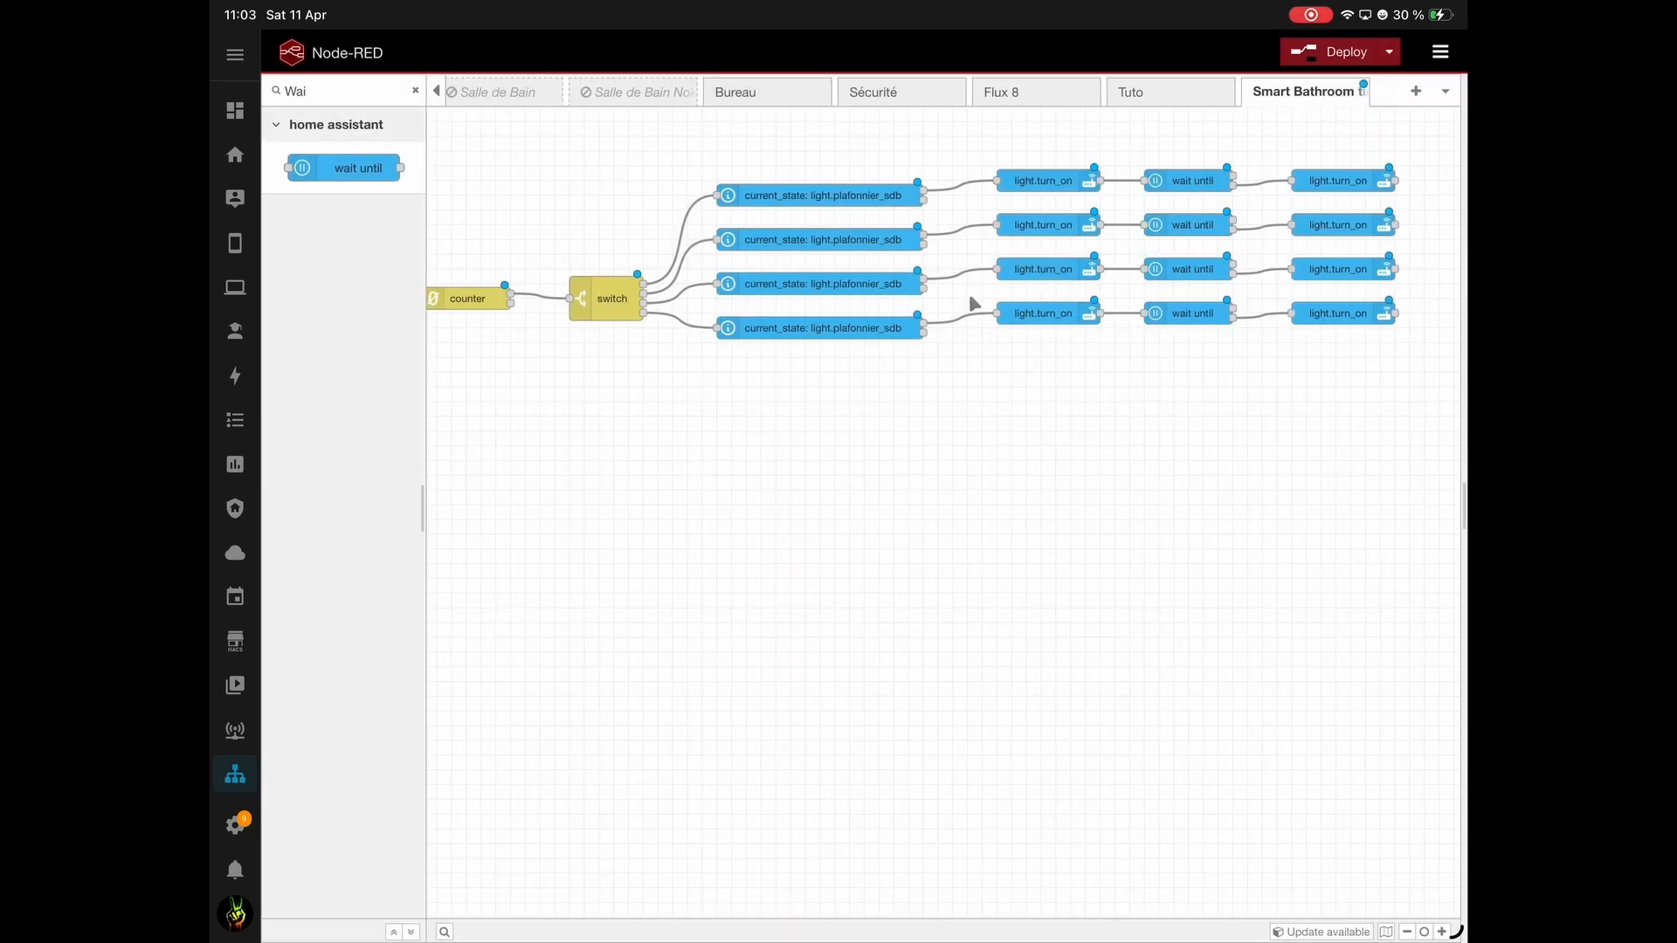
# In the fourth branch's first light.turn_on node, make the first "rgbw_color" value 255 instead of the second, and save the node.
pyautogui.doubleClick(1044, 314)
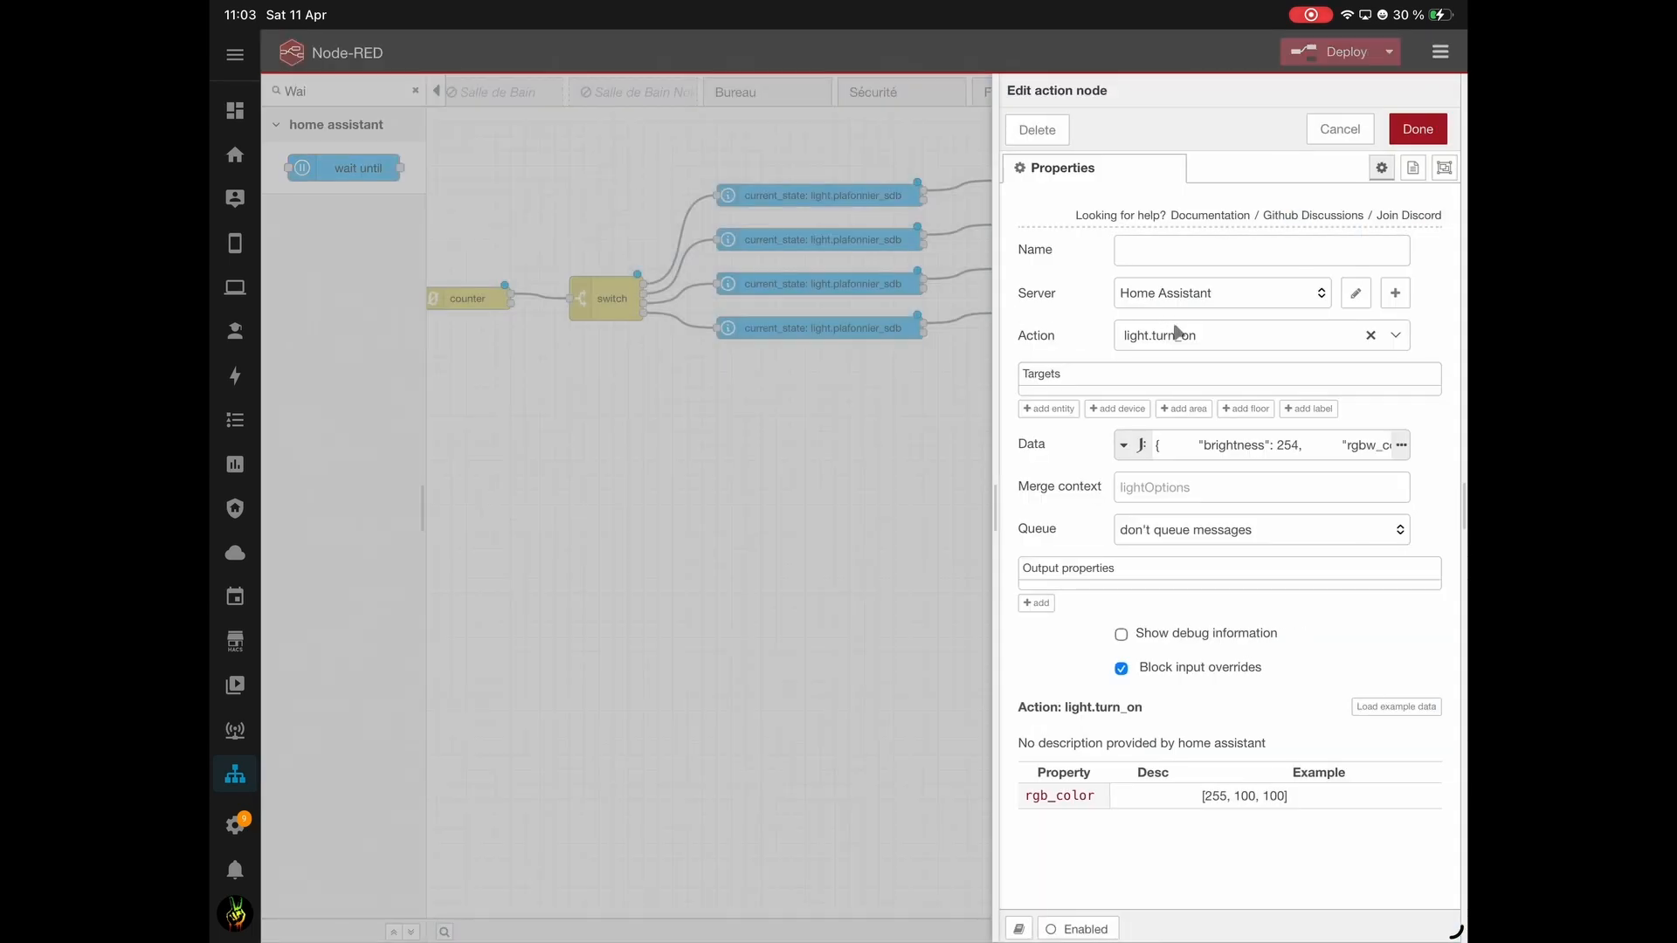
pyautogui.click(1402, 445)
pyautogui.click(1167, 272)
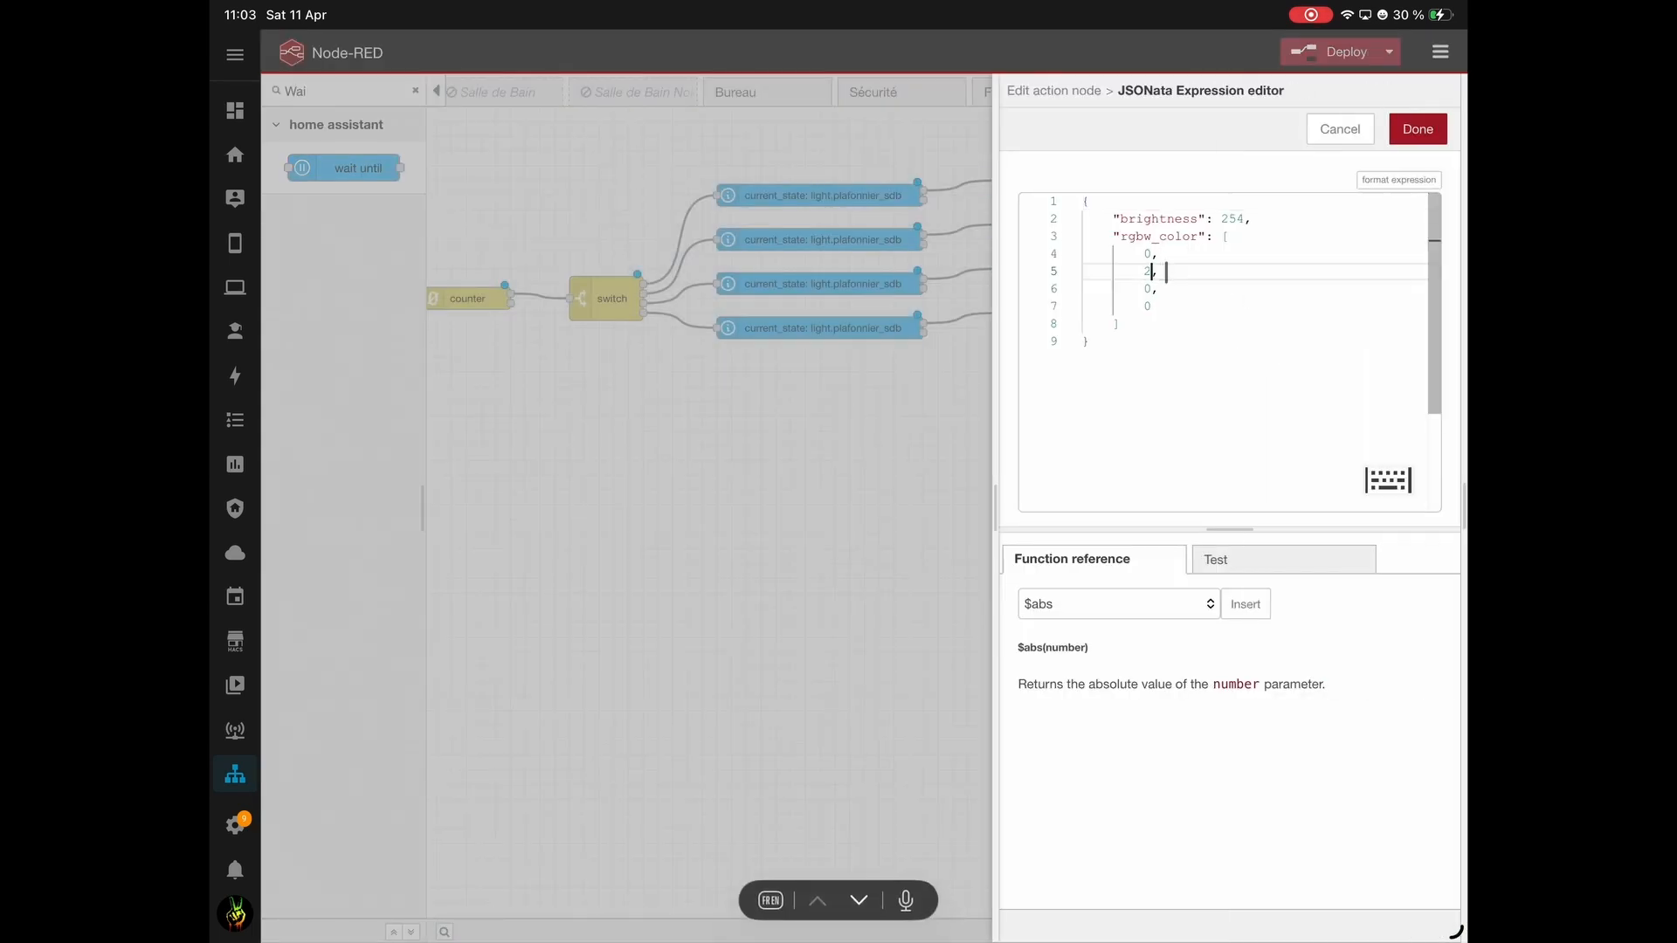
pyautogui.doubleClick(1148, 254)
pyautogui.write('255')
pyautogui.click(1418, 129)
pyautogui.click(1416, 128)
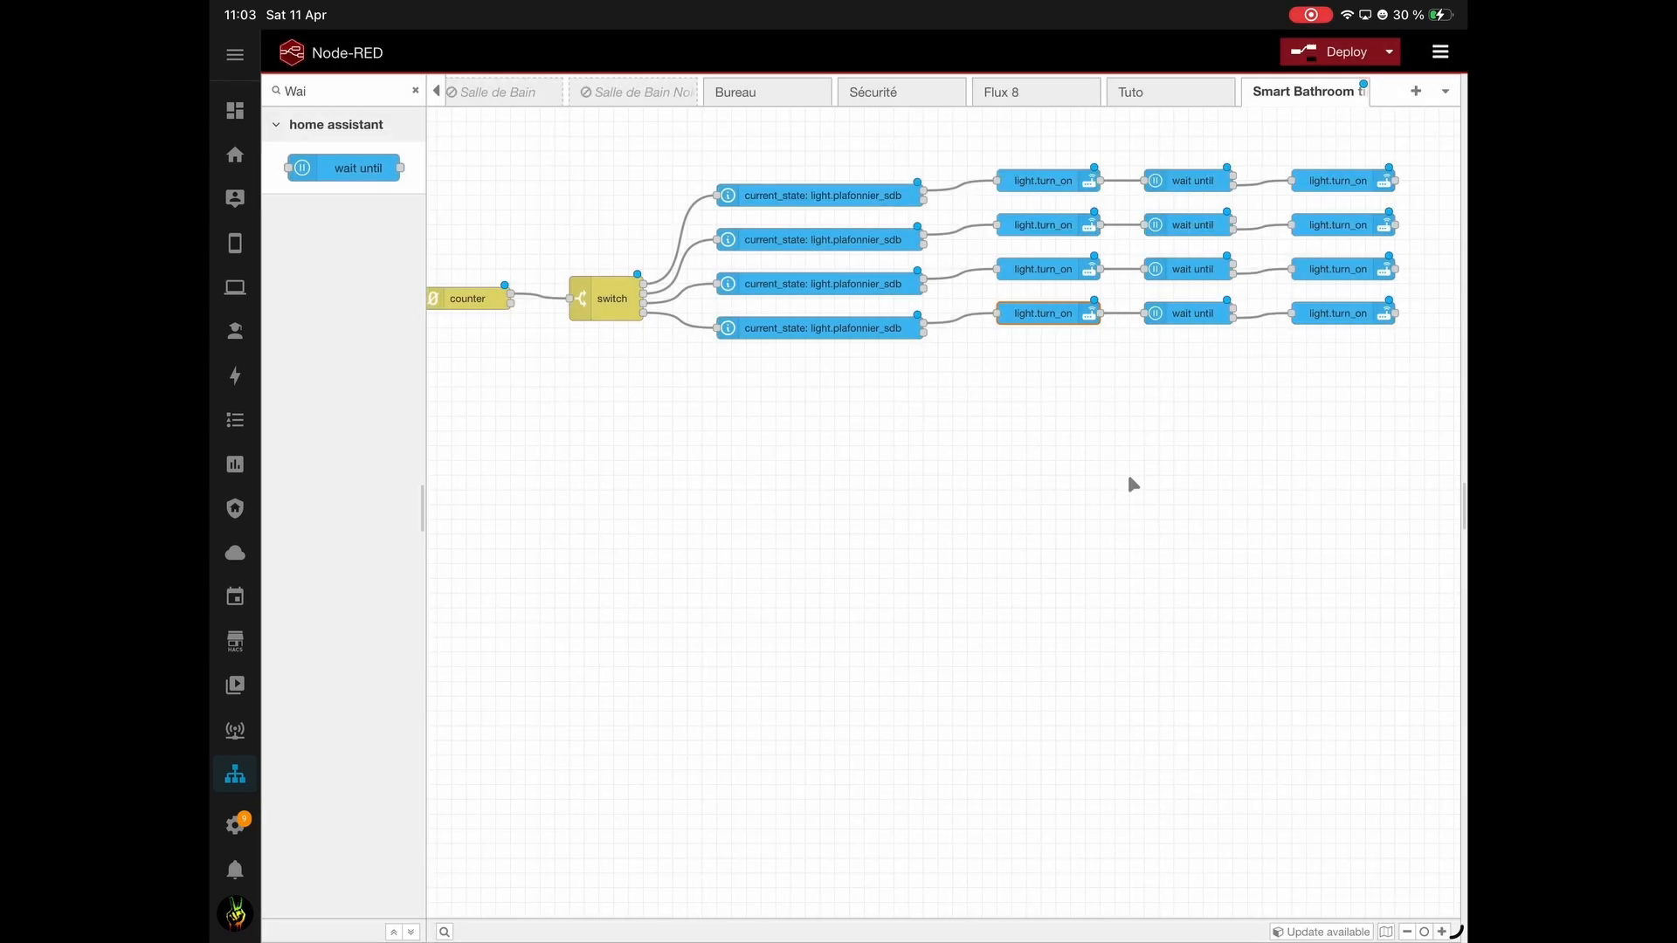
# Find the change node in the palette with the filter "Chan" and place one below the counter node.
pyautogui.hscroll(-5, 824, 508)
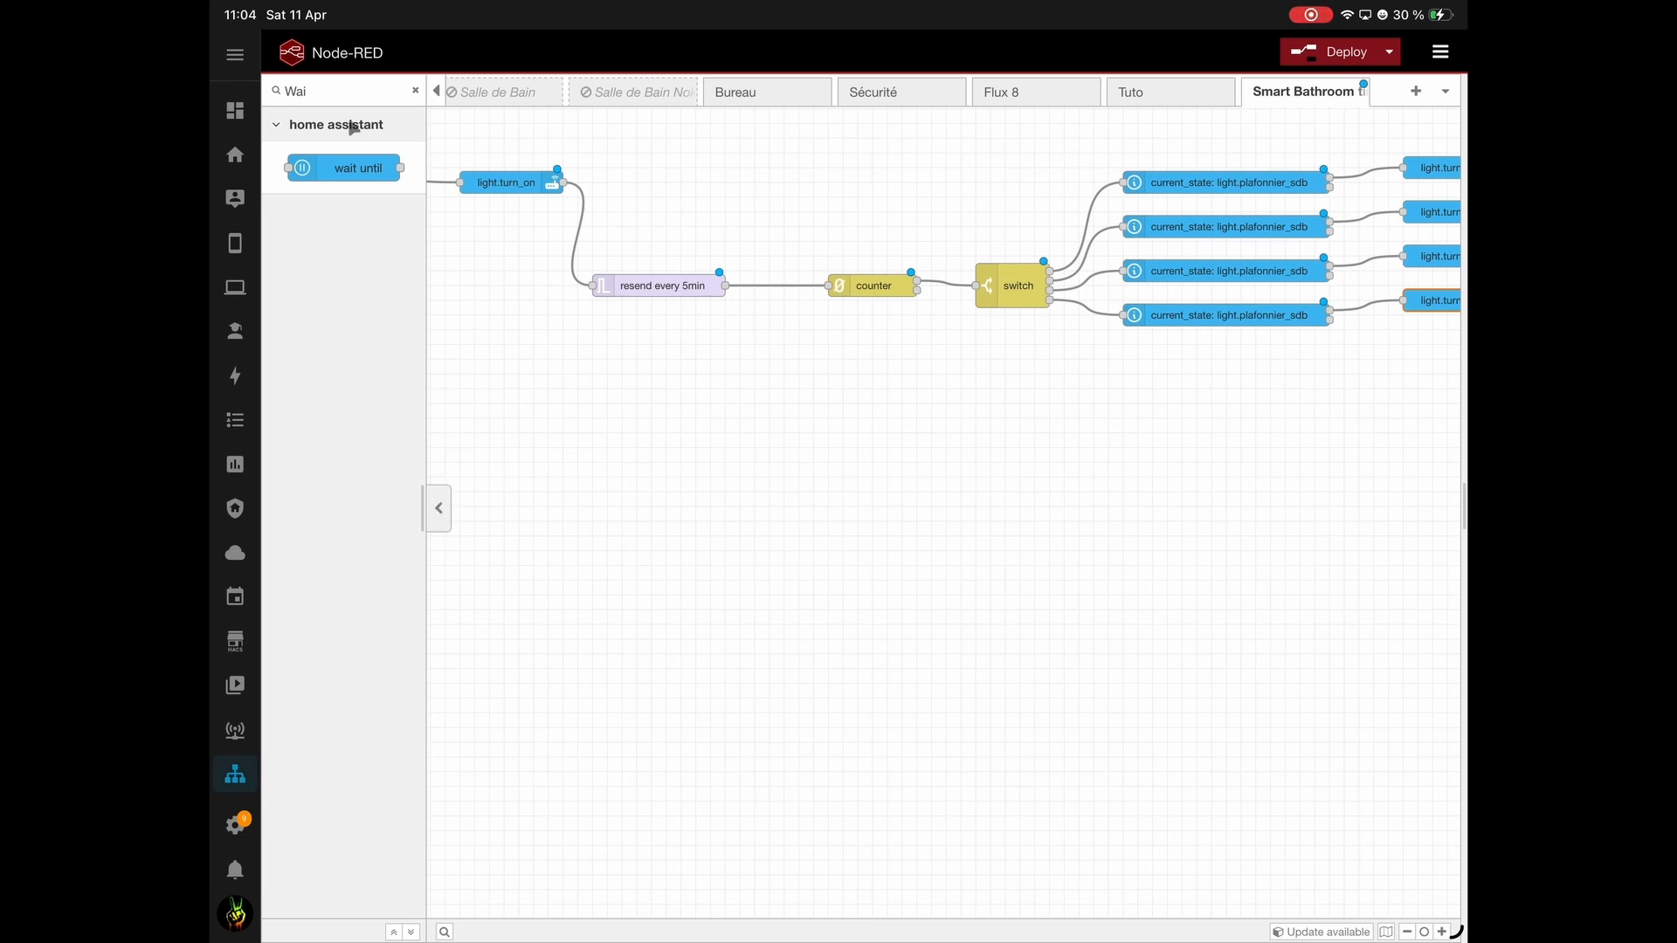
pyautogui.click(415, 90)
pyautogui.write('Chan')
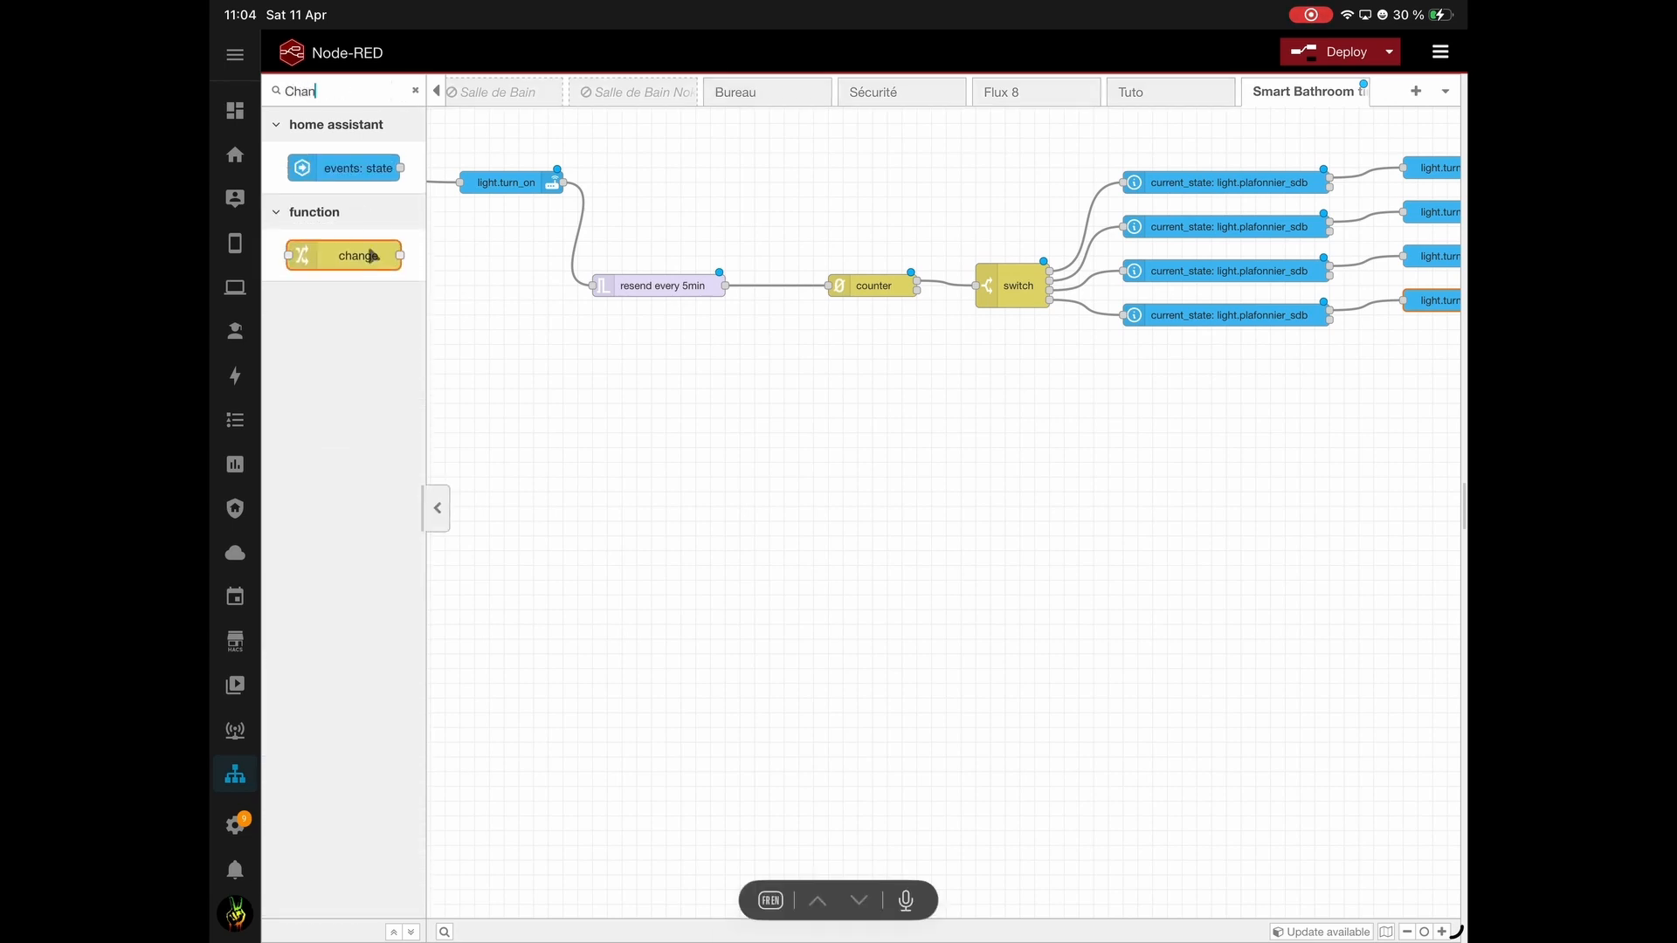
pyautogui.moveTo(345, 255); pyautogui.dragTo(913, 393)
# Configure the change node to set msg.reset to the boolean value true and save it.
pyautogui.doubleClick(912, 393)
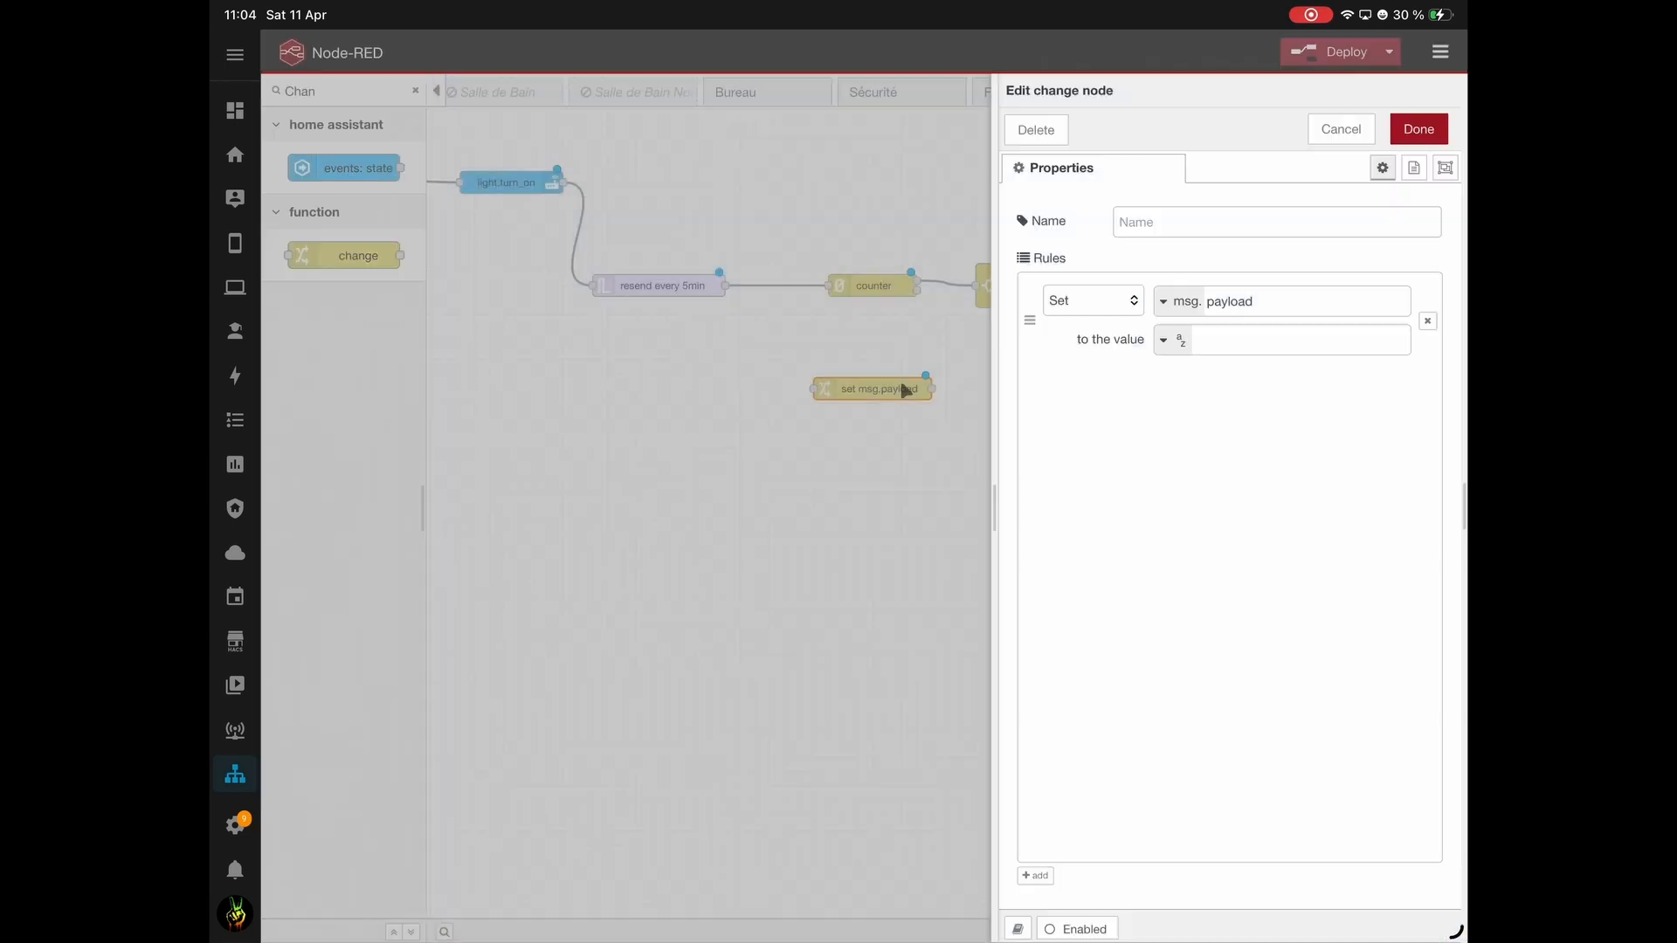
pyautogui.doubleClick(1218, 300)
pyautogui.write('Rest')
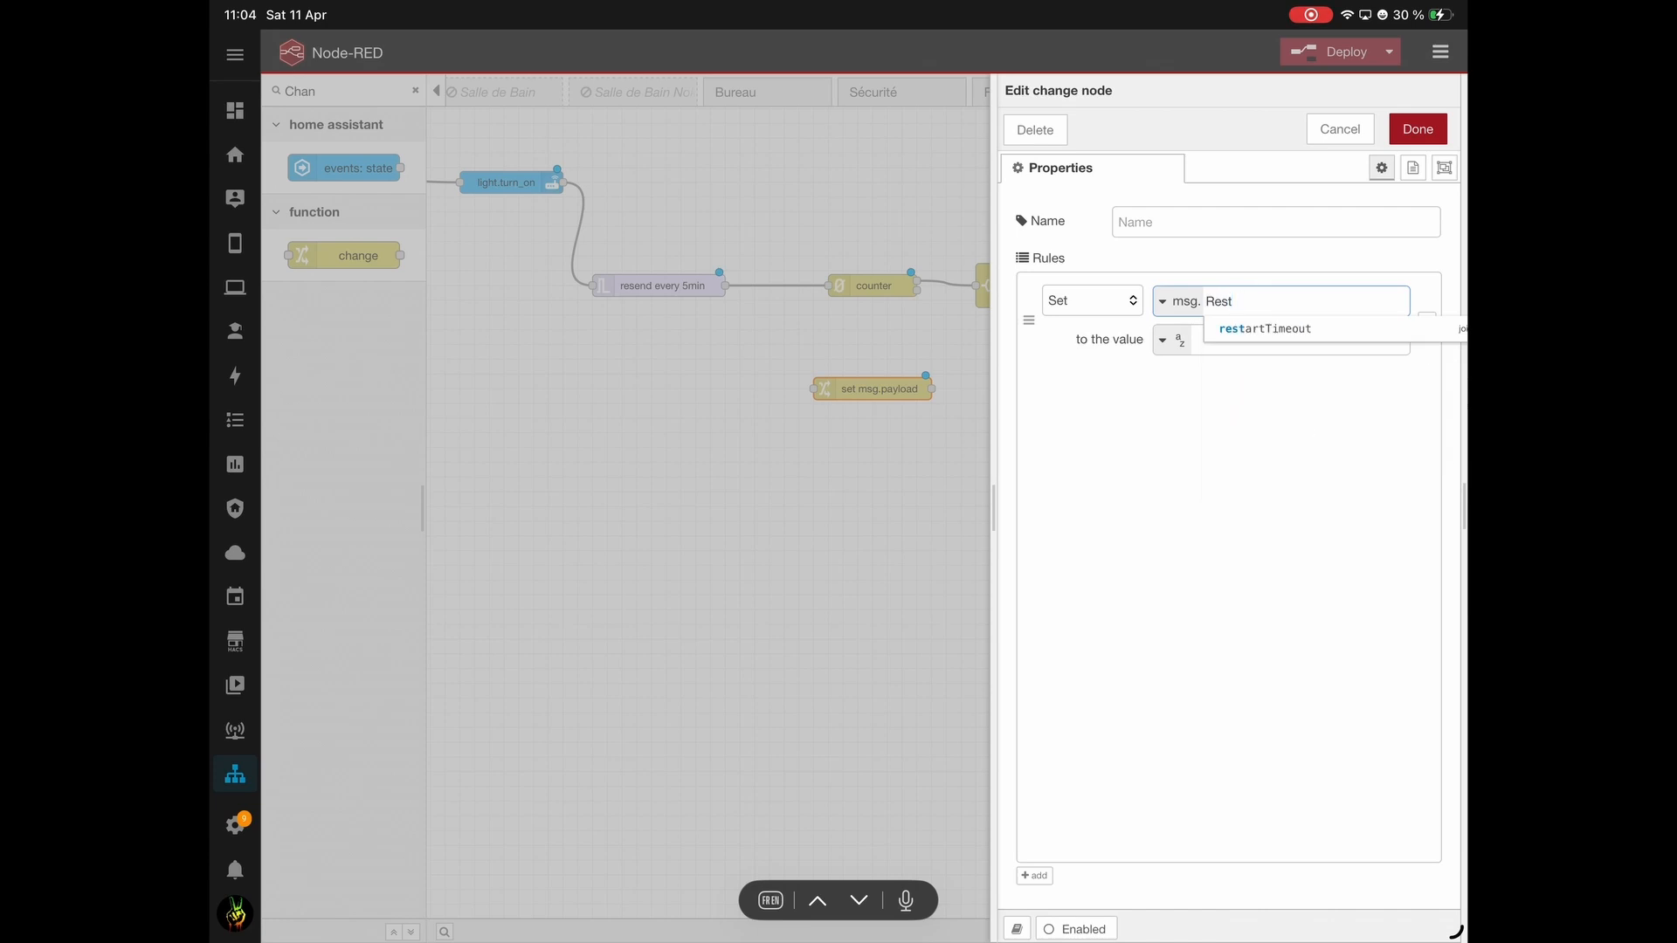
pyautogui.press('BackSpace')
pyautogui.write('e')
pyautogui.click(1256, 330)
pyautogui.click(1164, 340)
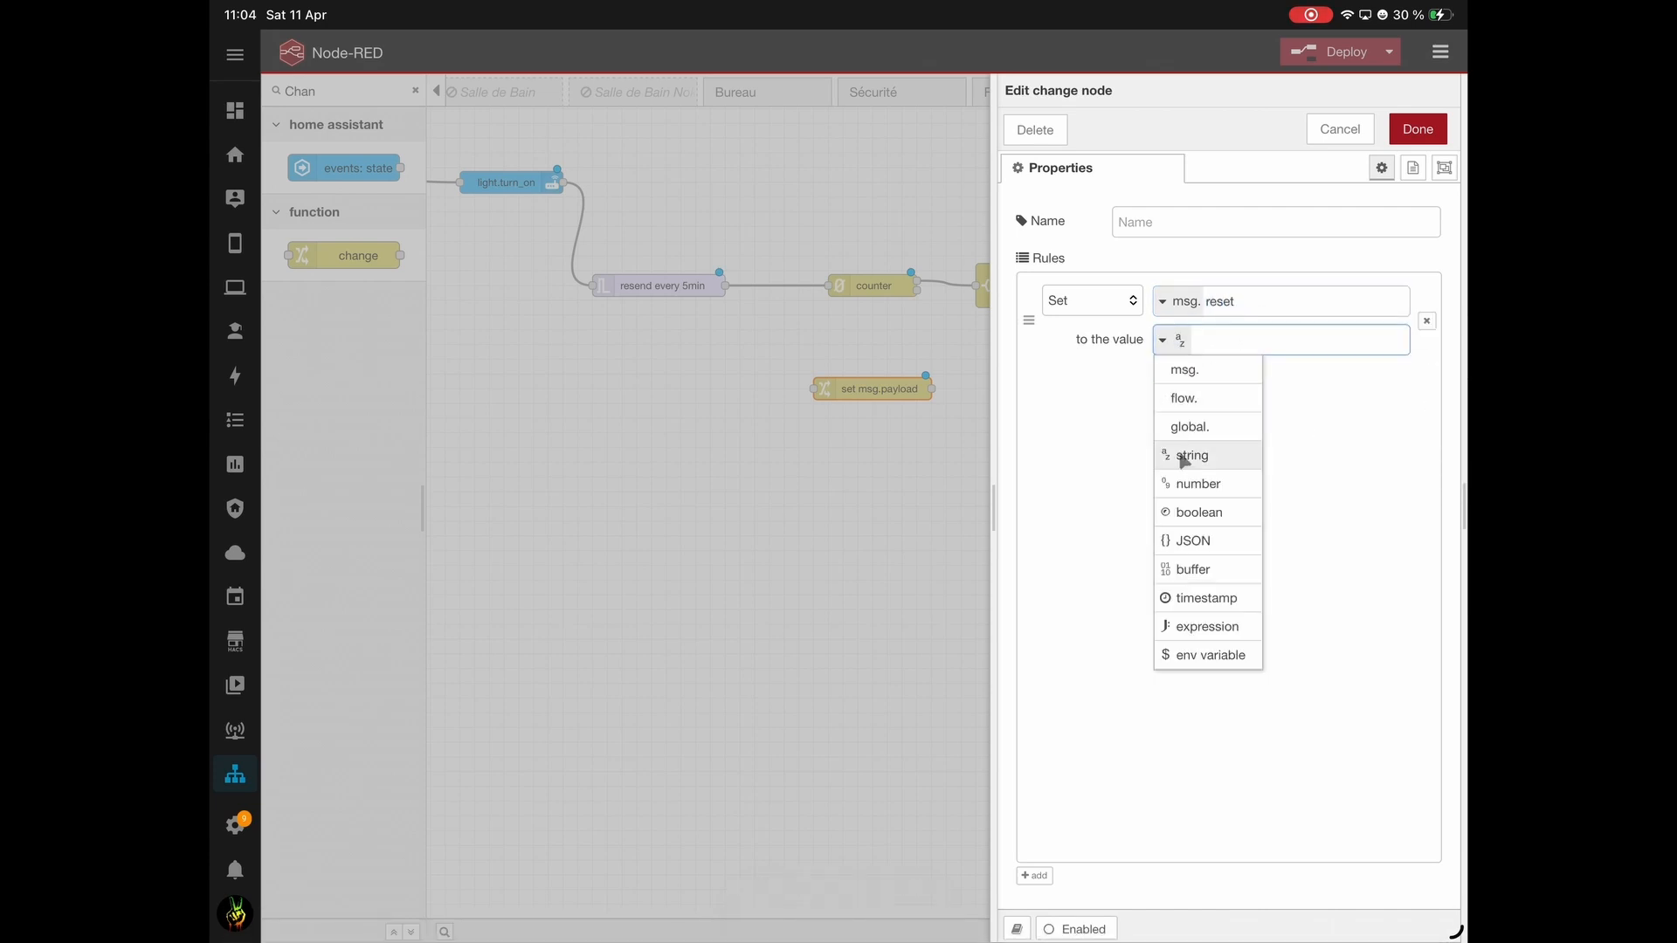
pyautogui.click(1212, 513)
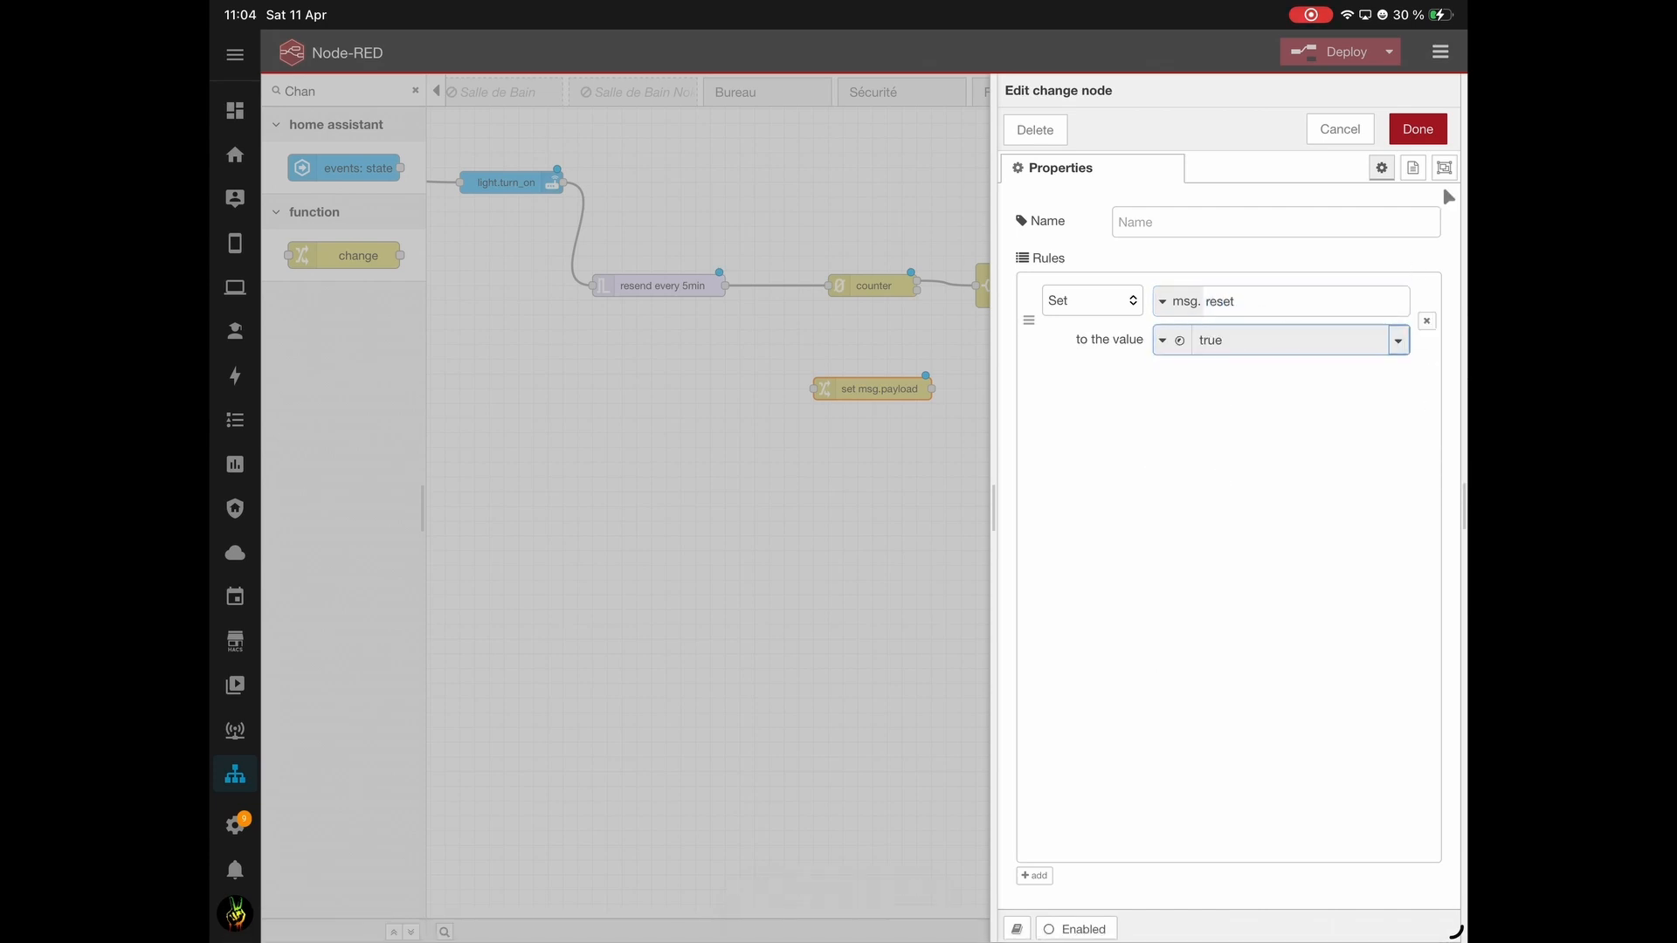
pyautogui.click(1417, 129)
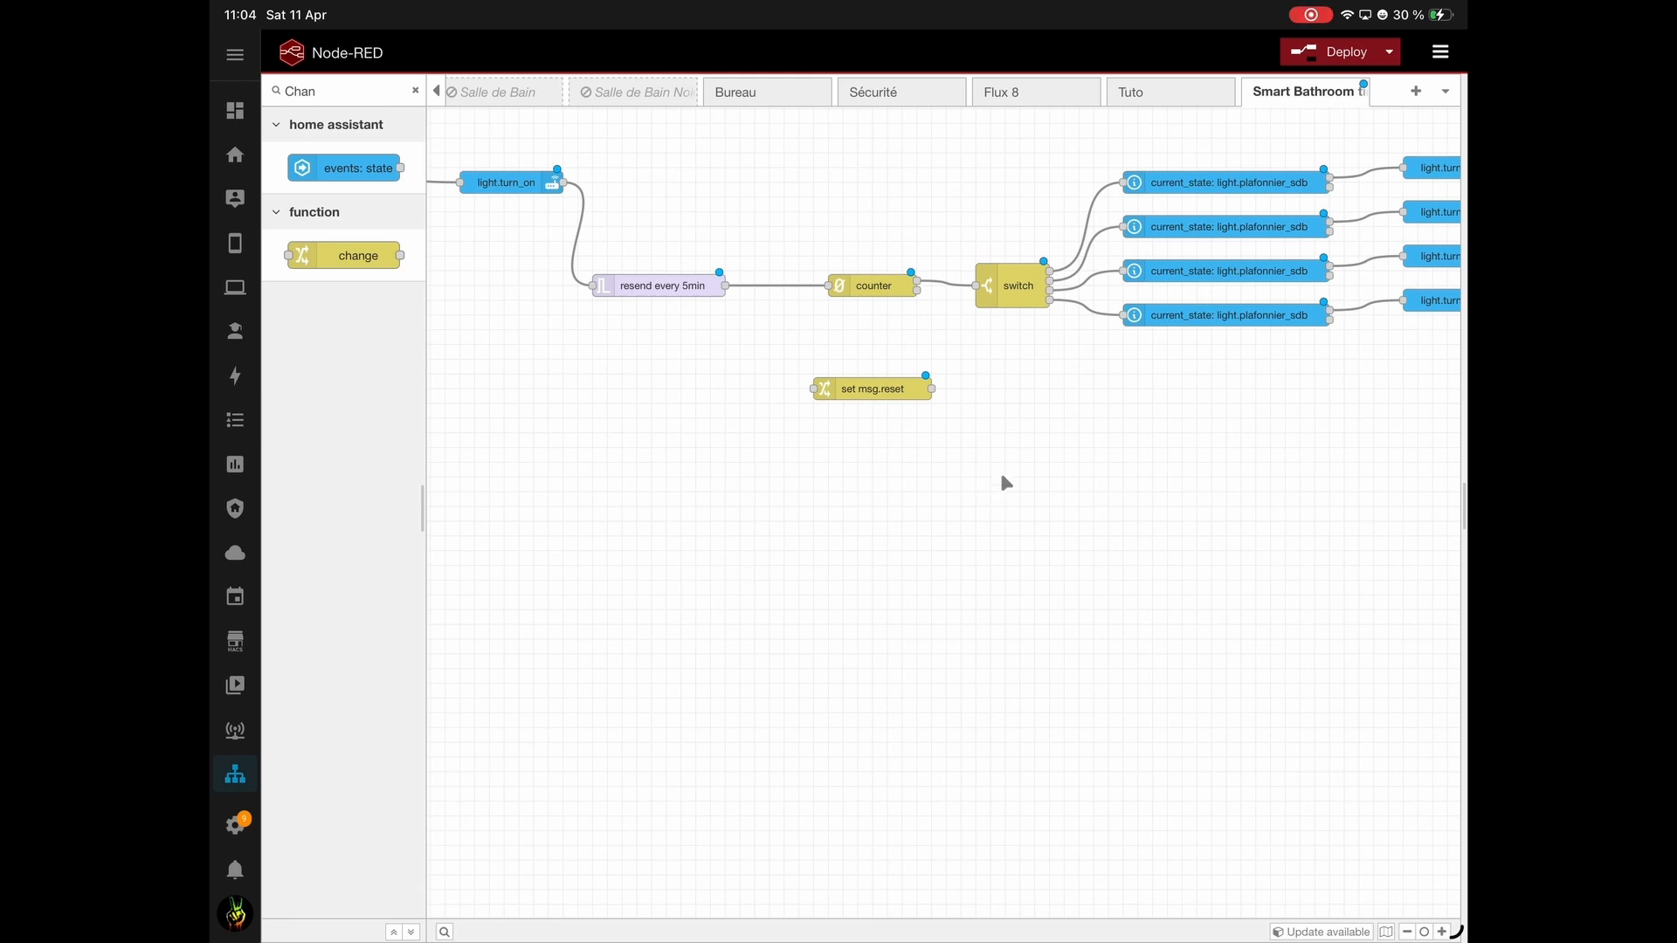
# Wire the switch's last output to the set msg.reset node, and its output back to the counter and resend every 5min nodes.
pyautogui.moveTo(1051, 302); pyautogui.dragTo(817, 395)
pyautogui.moveTo(932, 390); pyautogui.dragTo(828, 286)
pyautogui.moveTo(932, 389); pyautogui.dragTo(582, 354)
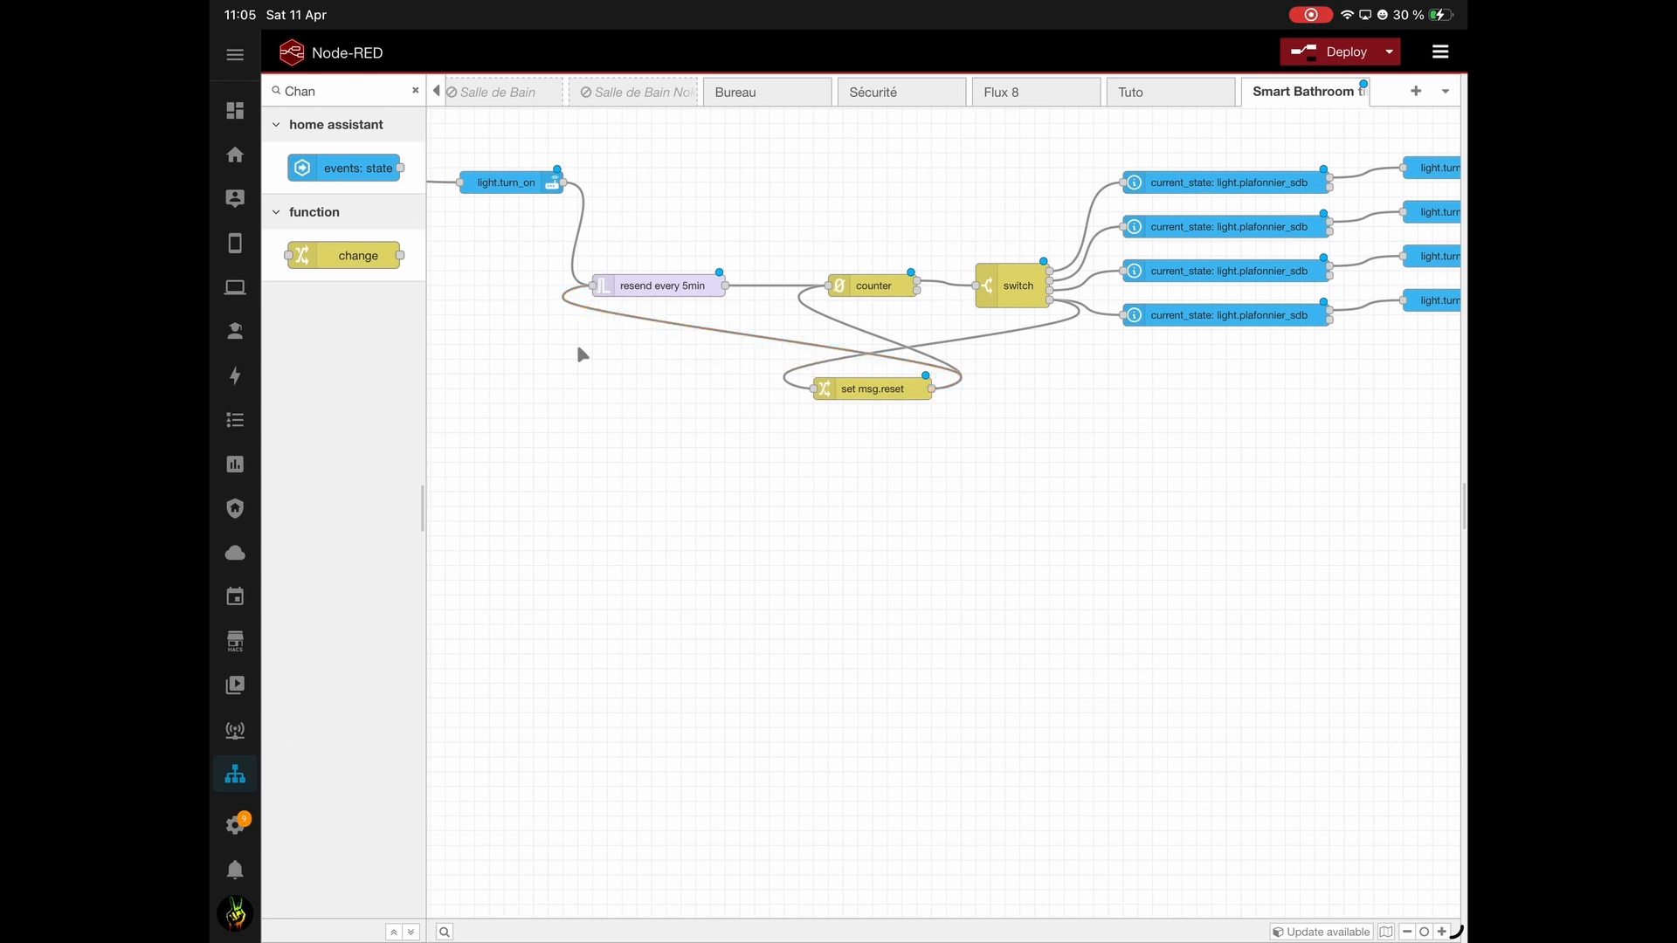
# Delete the wait until node and the final light.turn_on node from the fourth branch.
pyautogui.hscroll(6, 1116, 400)
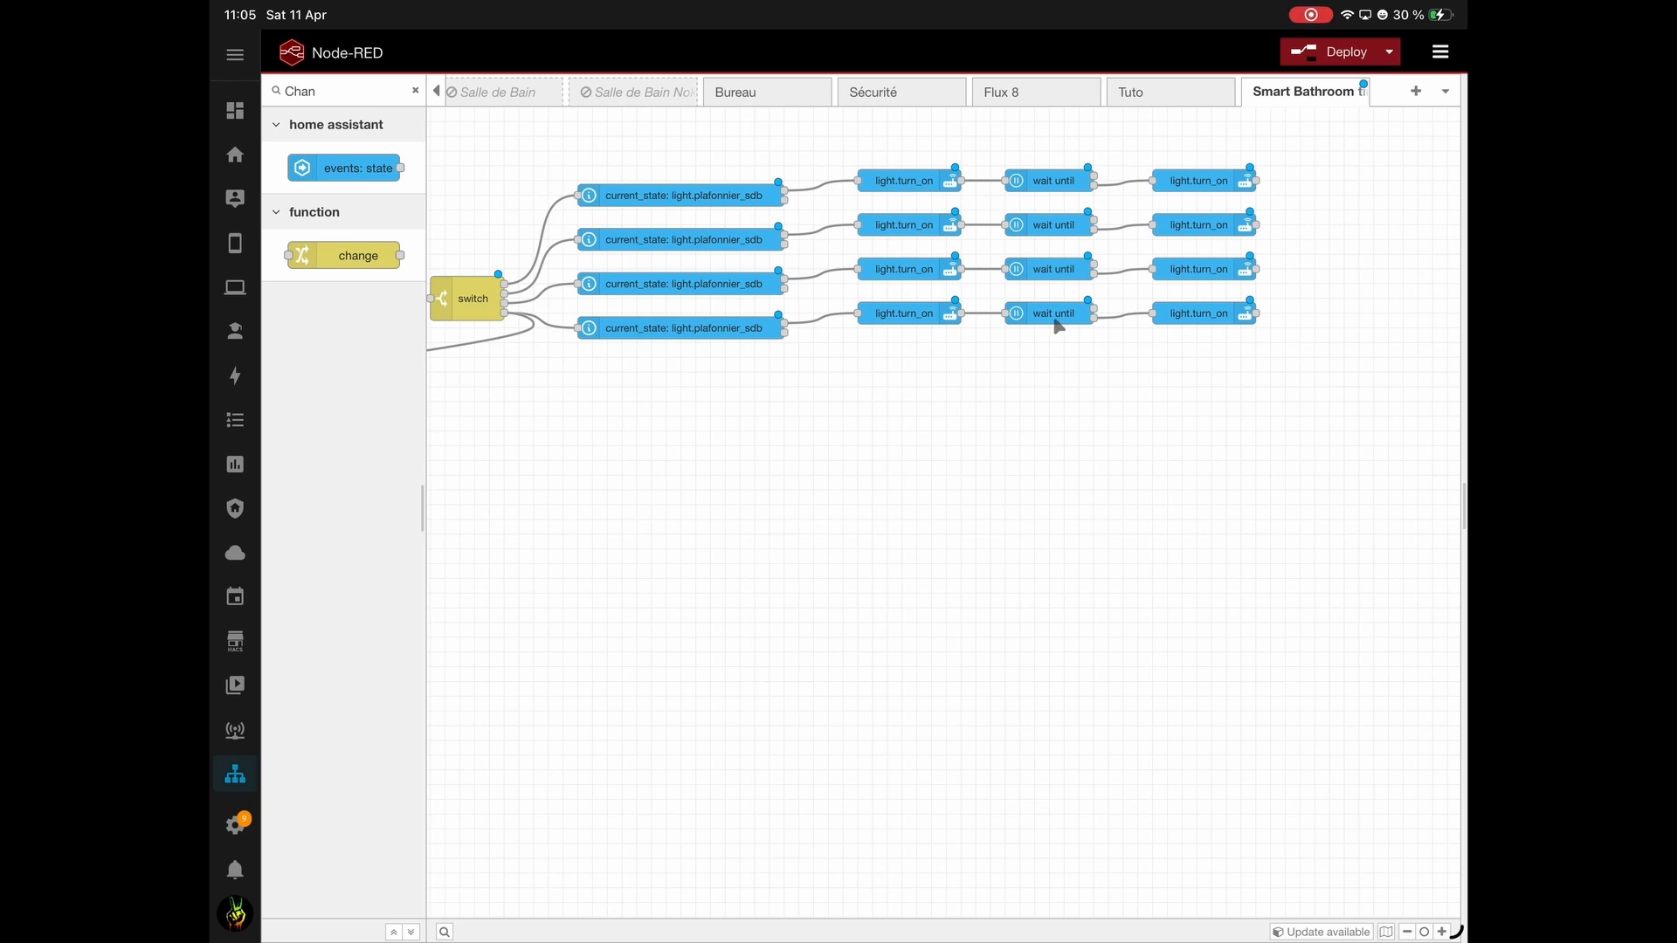
pyautogui.click(1056, 321)
pyautogui.press('Delete')
pyautogui.click(1170, 314)
pyautogui.press('Delete')
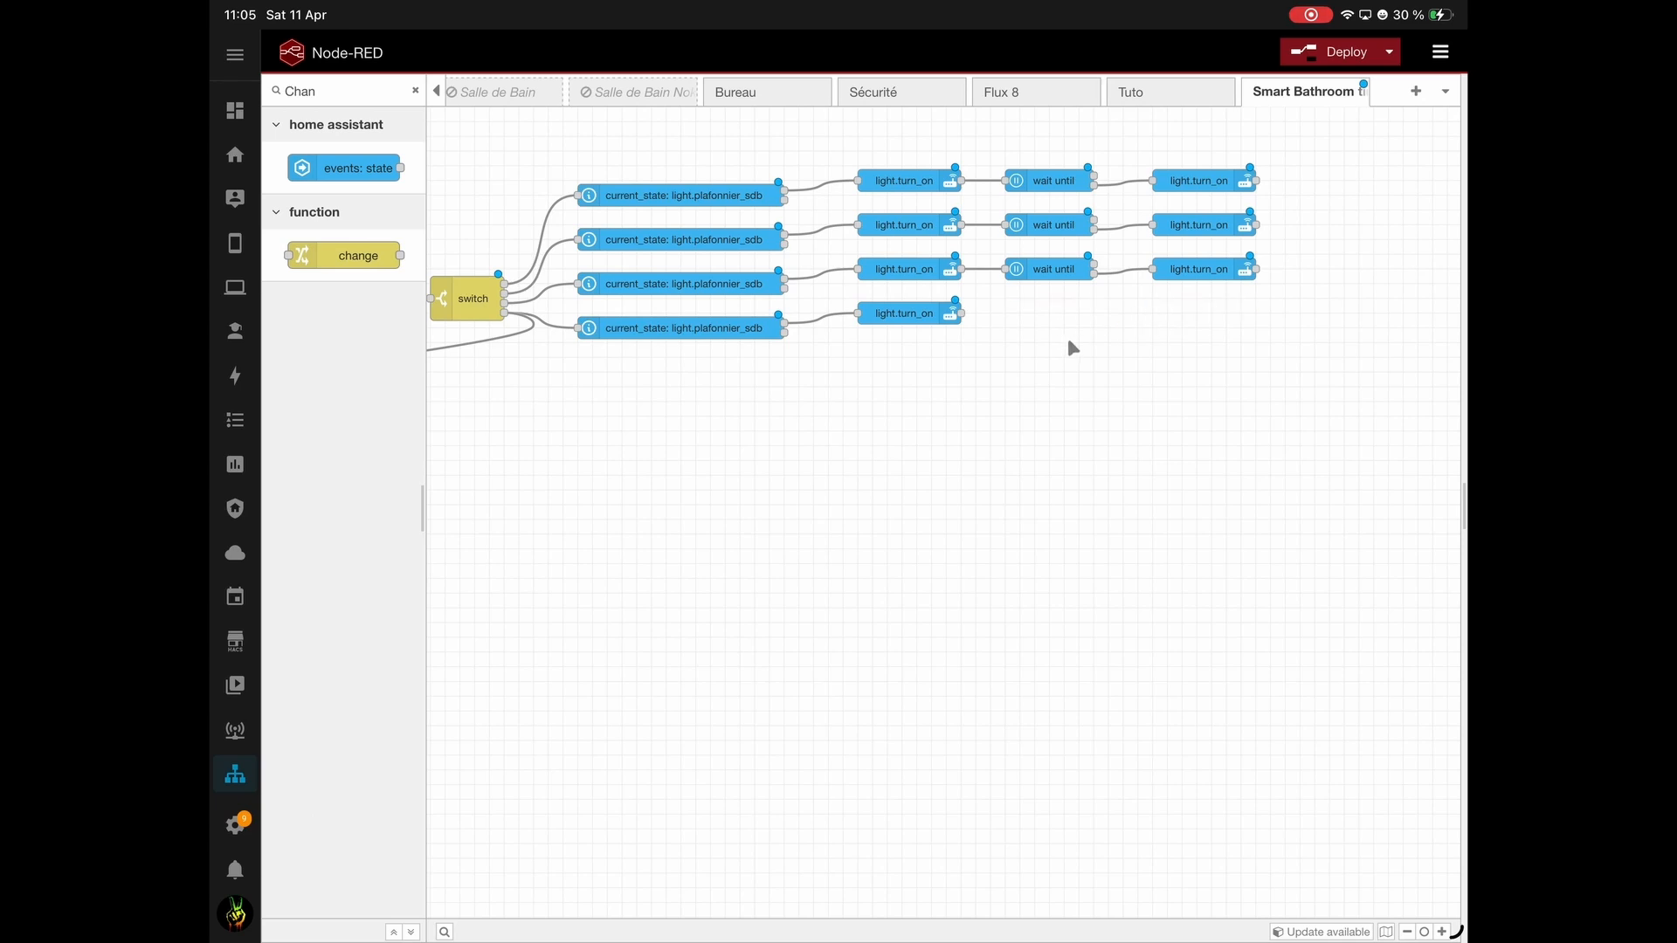
# Find the delay node in the palette with the filter "Dela" and place one beside the fourth branch's light.turn_on node.
pyautogui.click(415, 91)
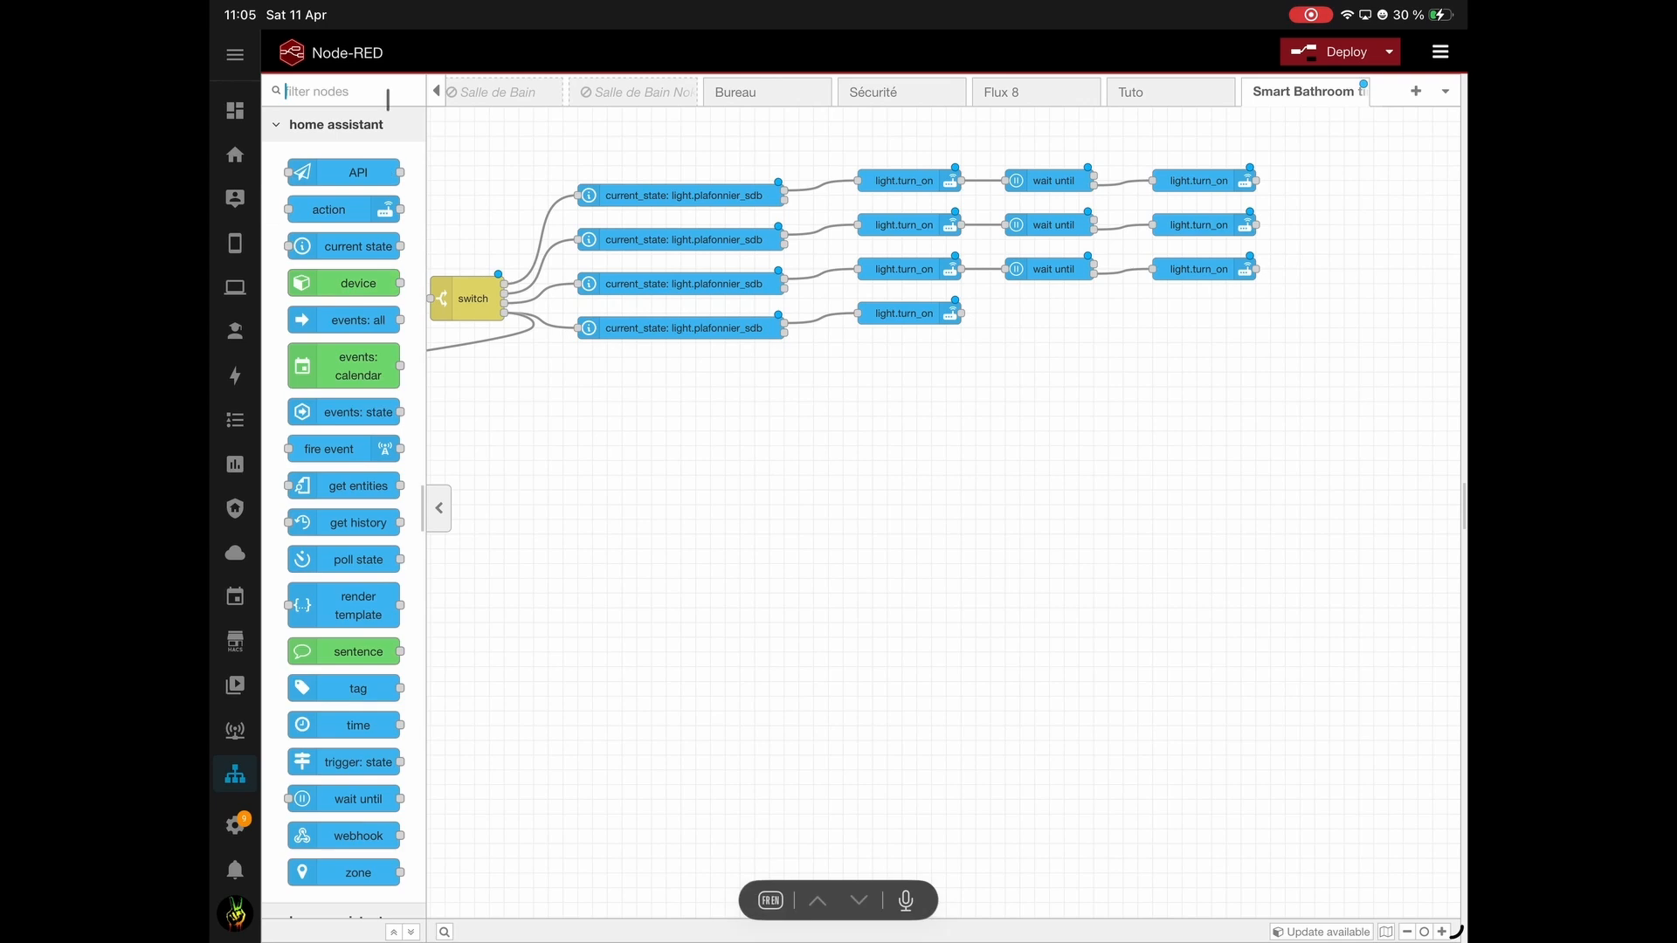
pyautogui.write('Dela')
pyautogui.moveTo(358, 168); pyautogui.dragTo(1086, 330)
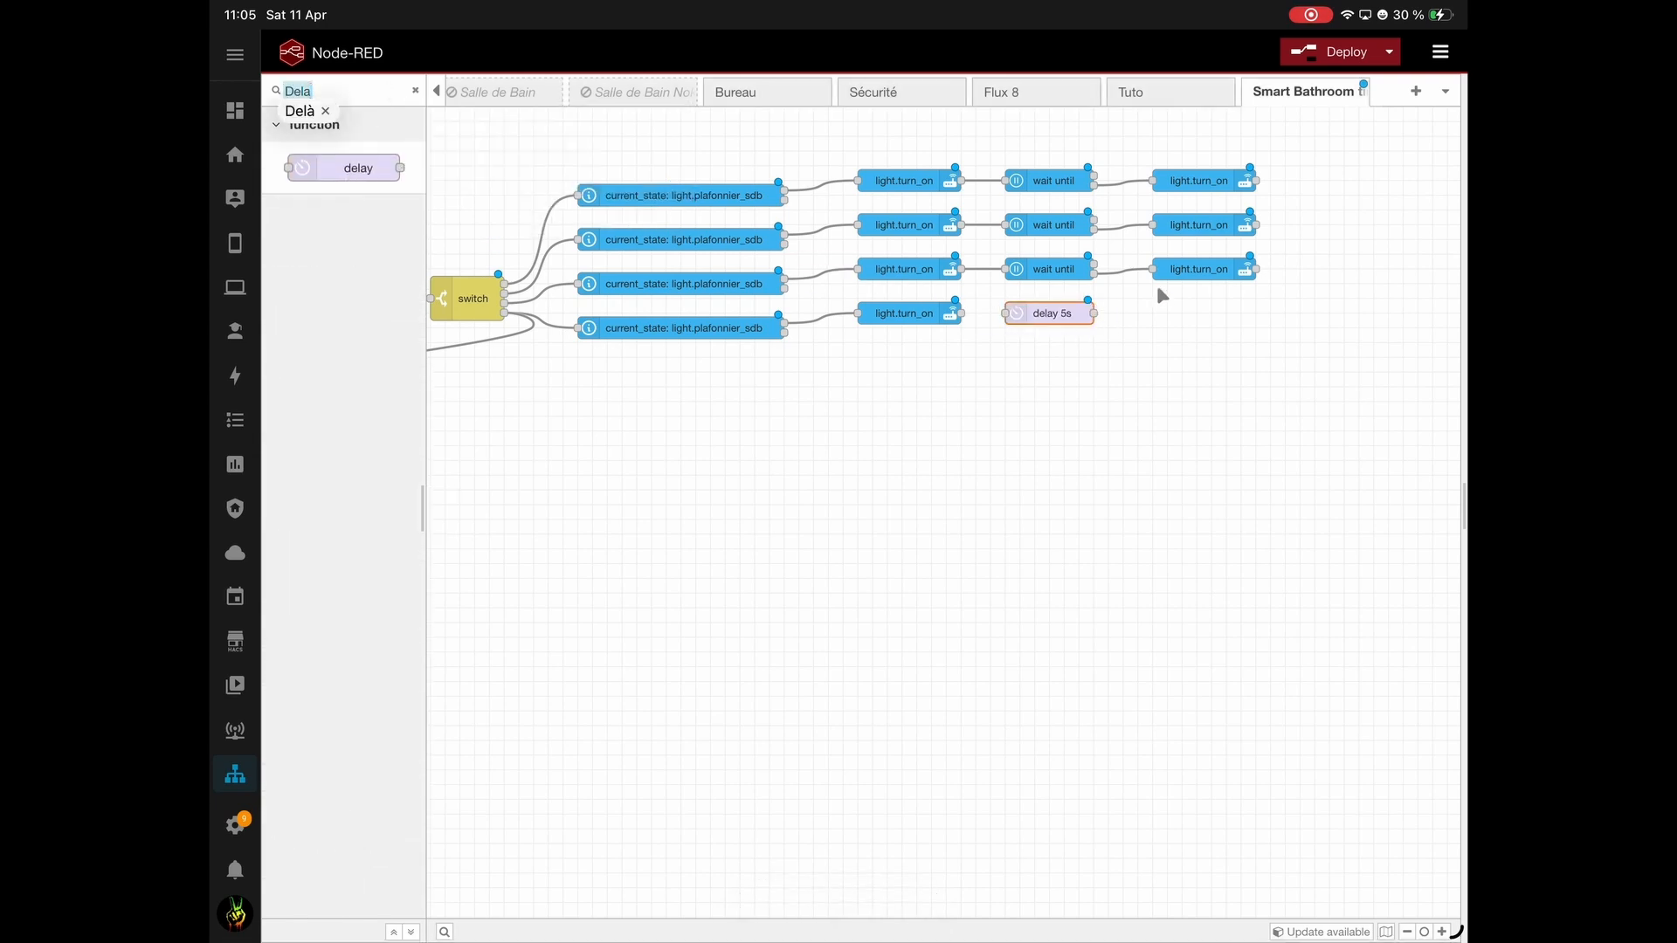
# Set the delay node to a fixed delay of 5 minutes and wire the fourth branch's light.turn_on output to it.
pyautogui.doubleClick(1029, 315)
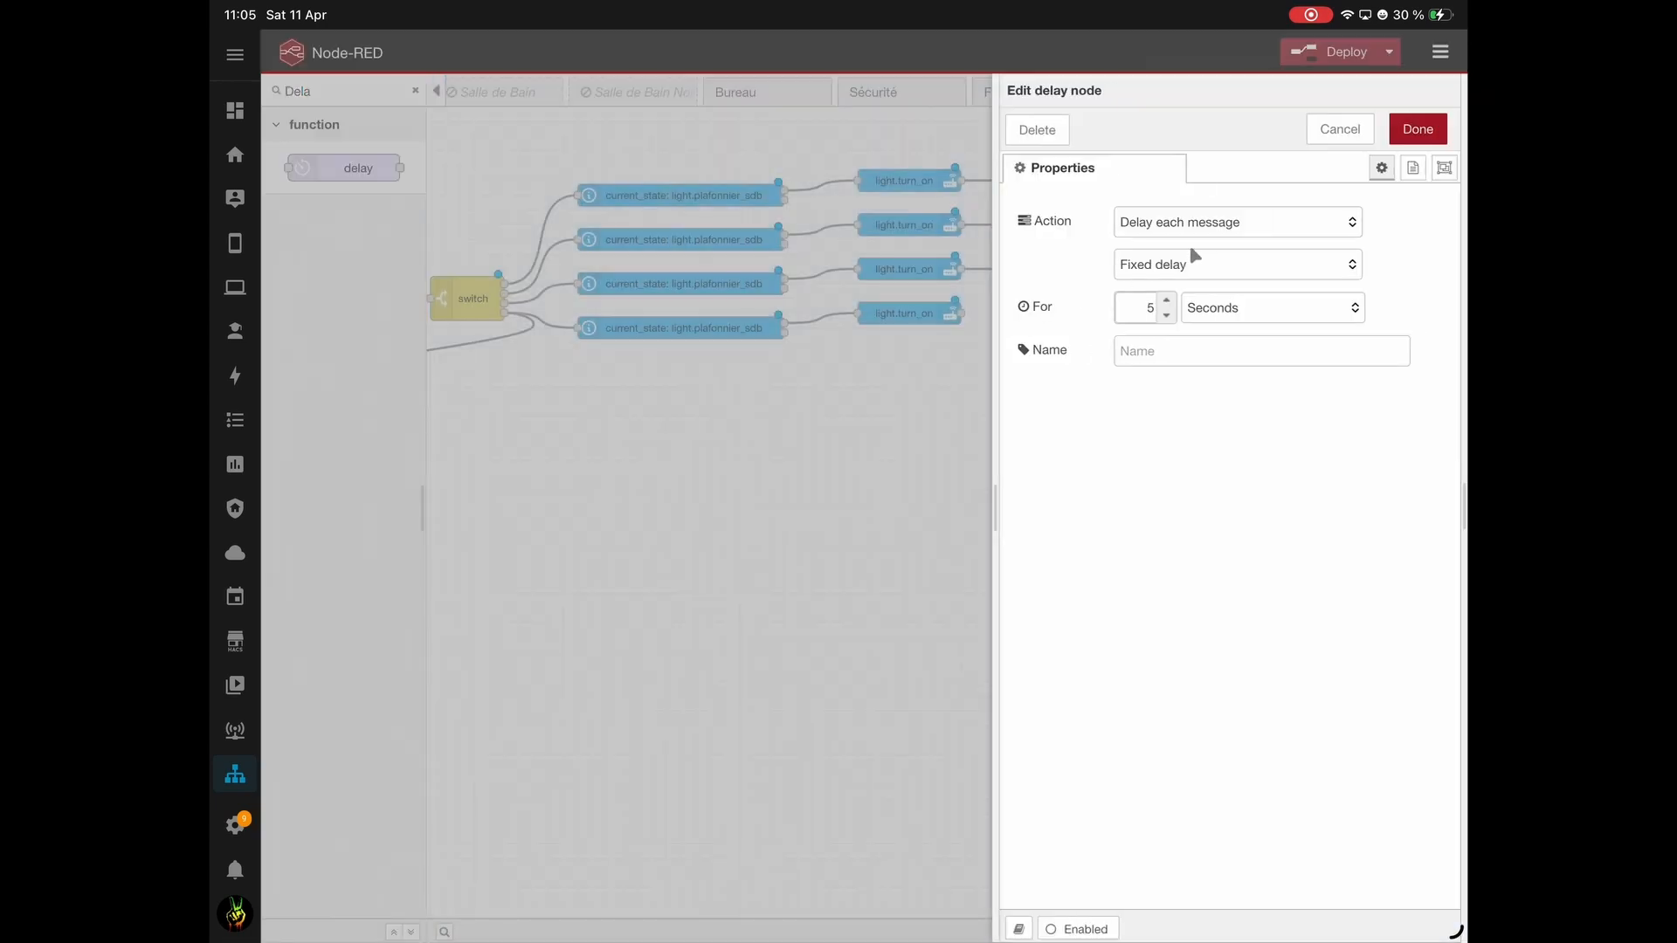
pyautogui.click(1223, 307)
pyautogui.click(1224, 387)
pyautogui.click(1417, 128)
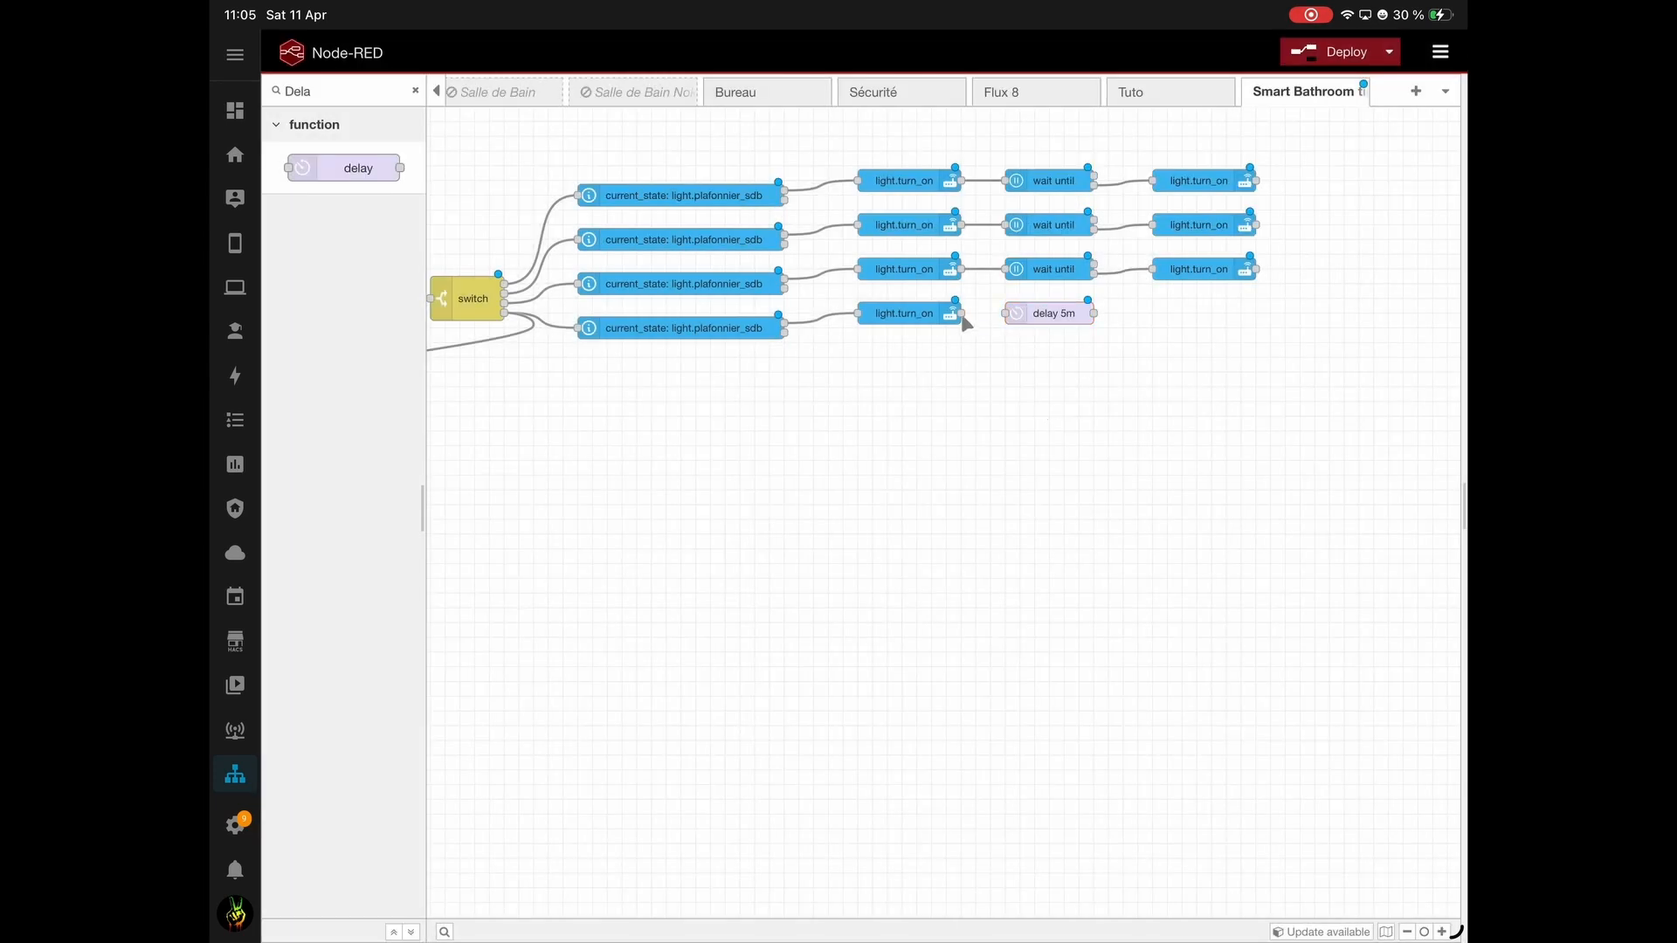
pyautogui.moveTo(961, 313); pyautogui.dragTo(1007, 319)
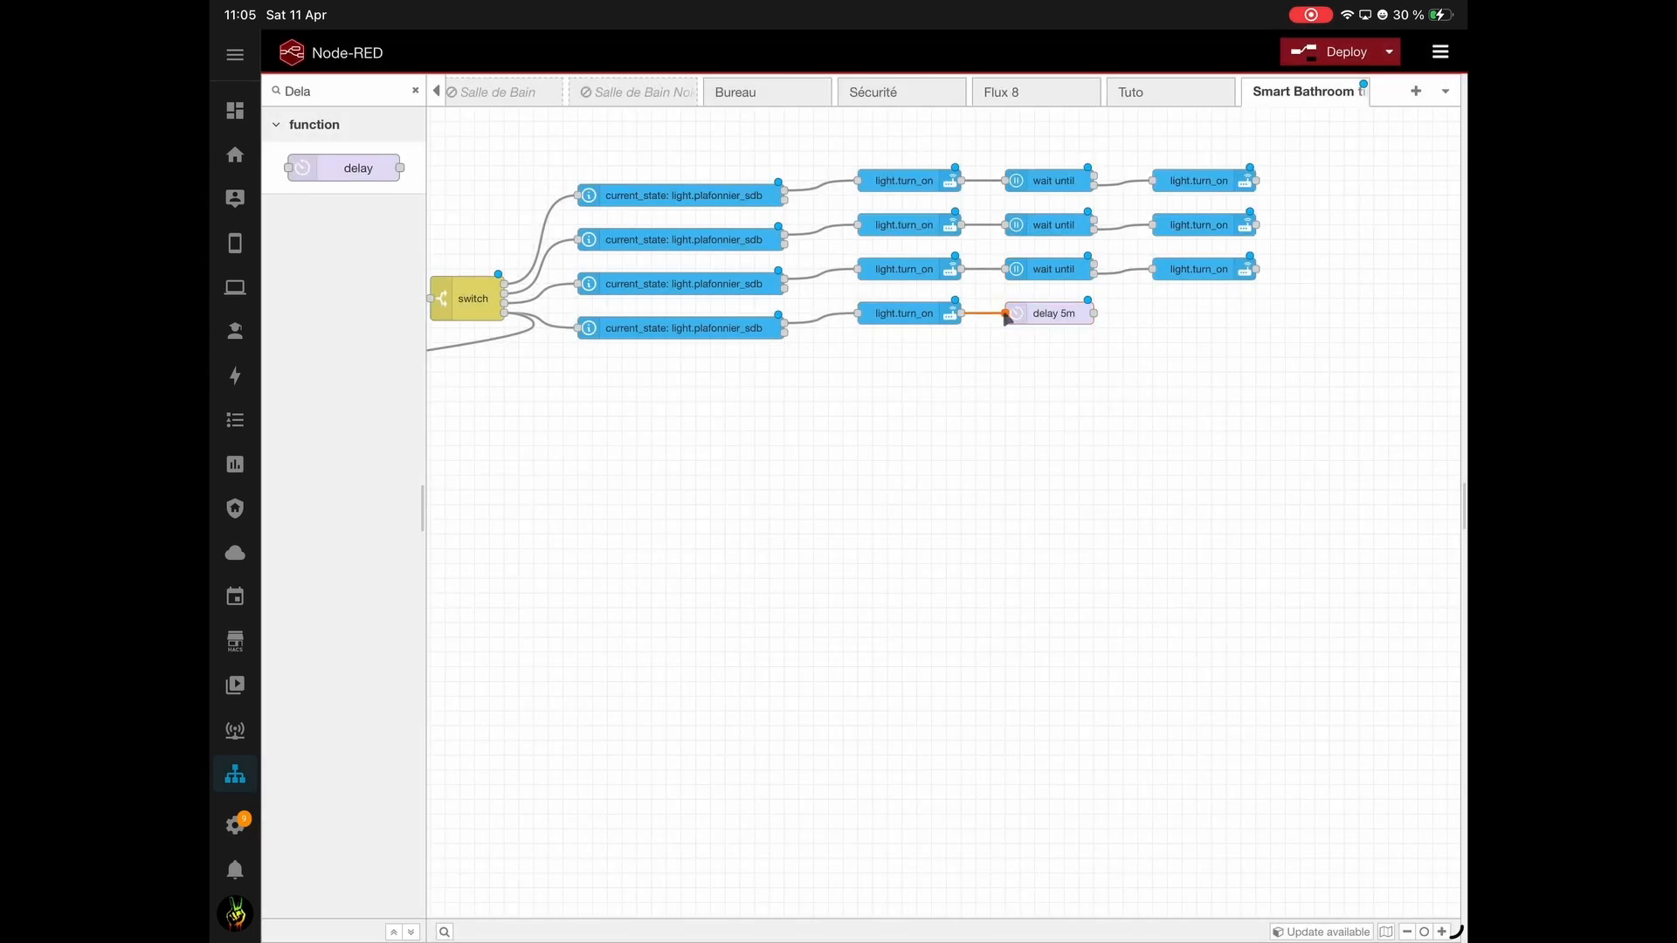
# Find the trigger function node with the filter "Tri", place it after the 5-minute delay and wire the delay's output to it.
pyautogui.click(415, 91)
pyautogui.write('Tri')
pyautogui.moveTo(358, 403); pyautogui.dragTo(1211, 313)
pyautogui.moveTo(1096, 313); pyautogui.dragTo(1153, 314)
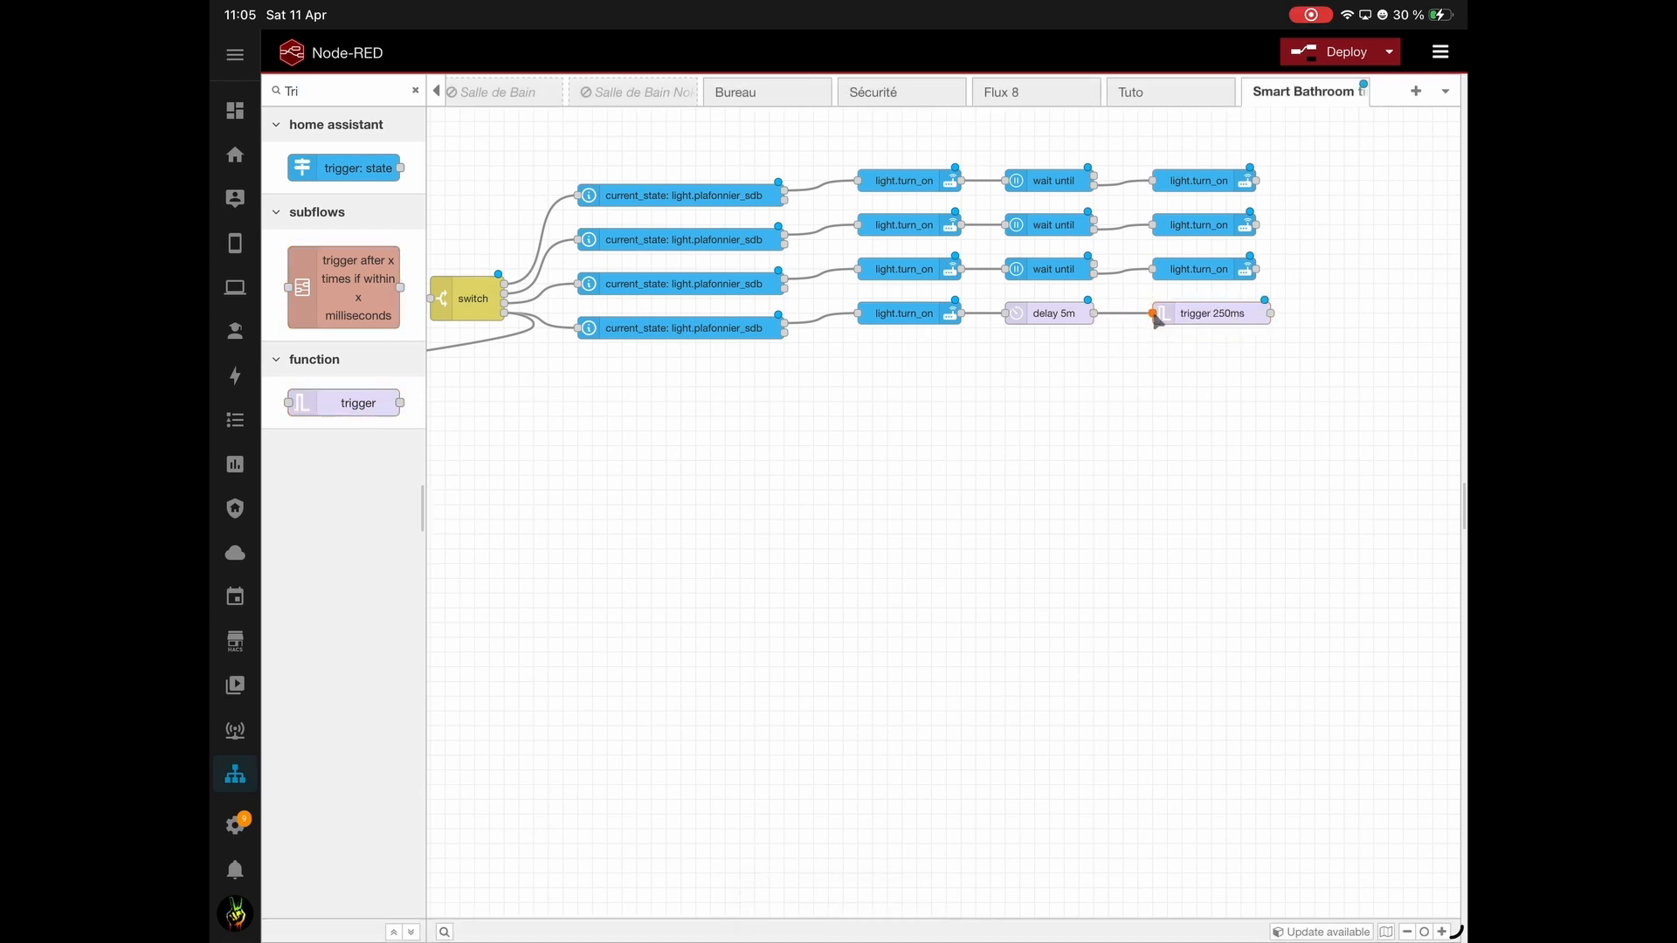
# Configure the new trigger node to send the boolean true and resend it every 15 minutes, and save it.
pyautogui.doubleClick(1200, 316)
pyautogui.click(1125, 226)
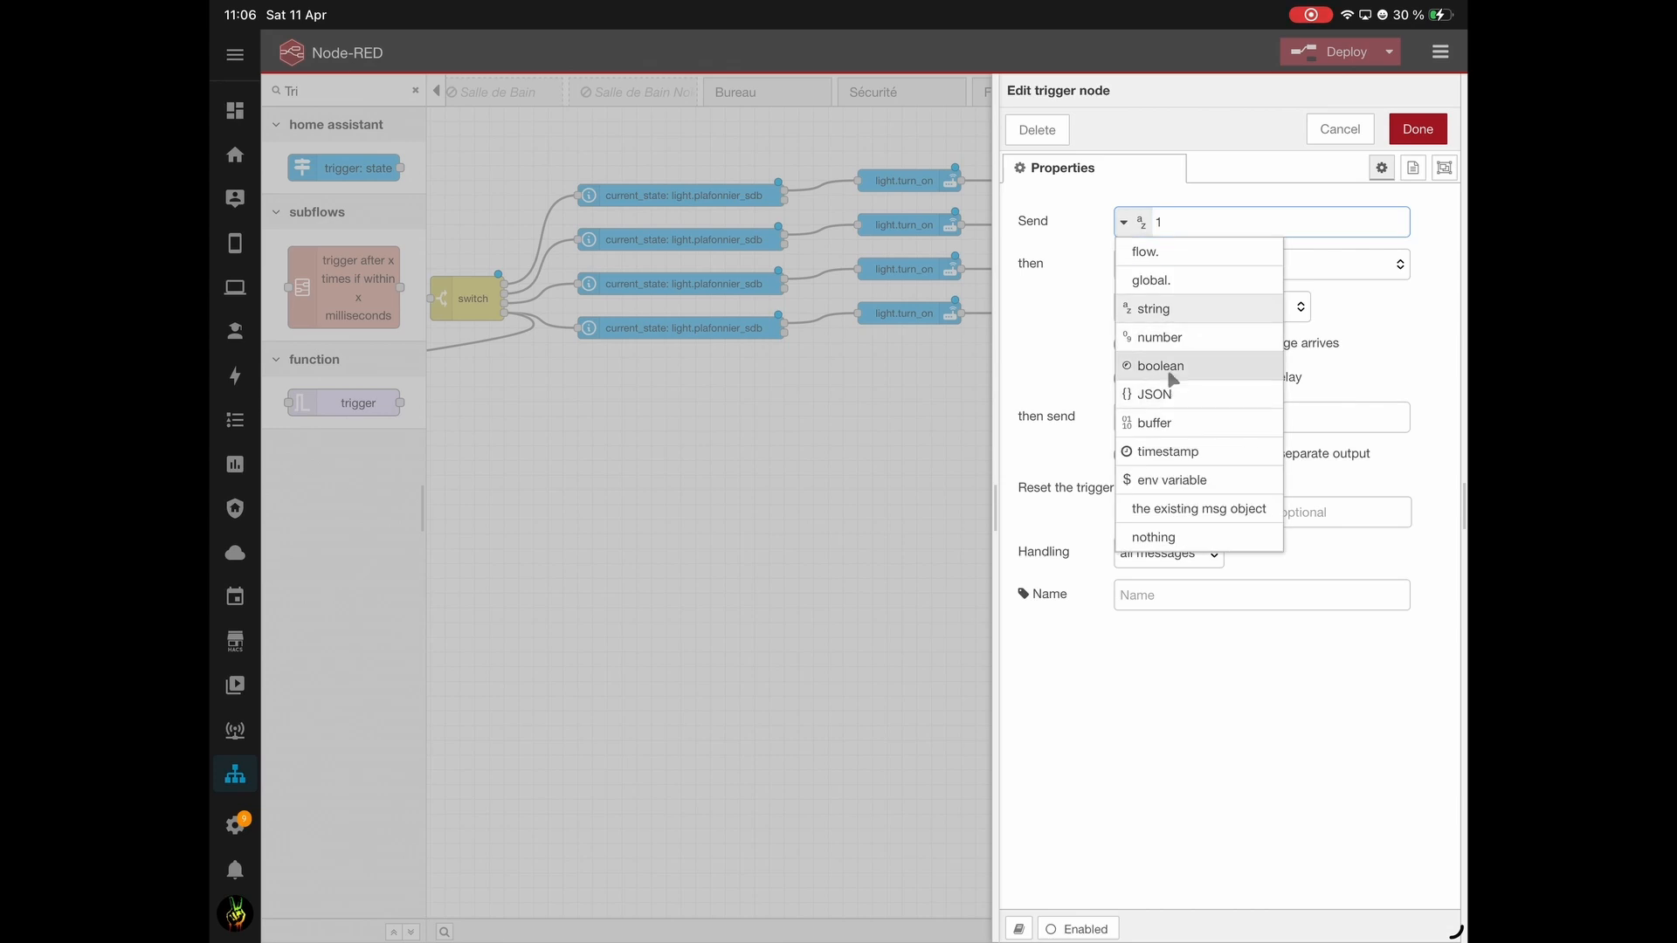
pyautogui.click(1170, 367)
pyautogui.click(1205, 264)
pyautogui.click(1216, 342)
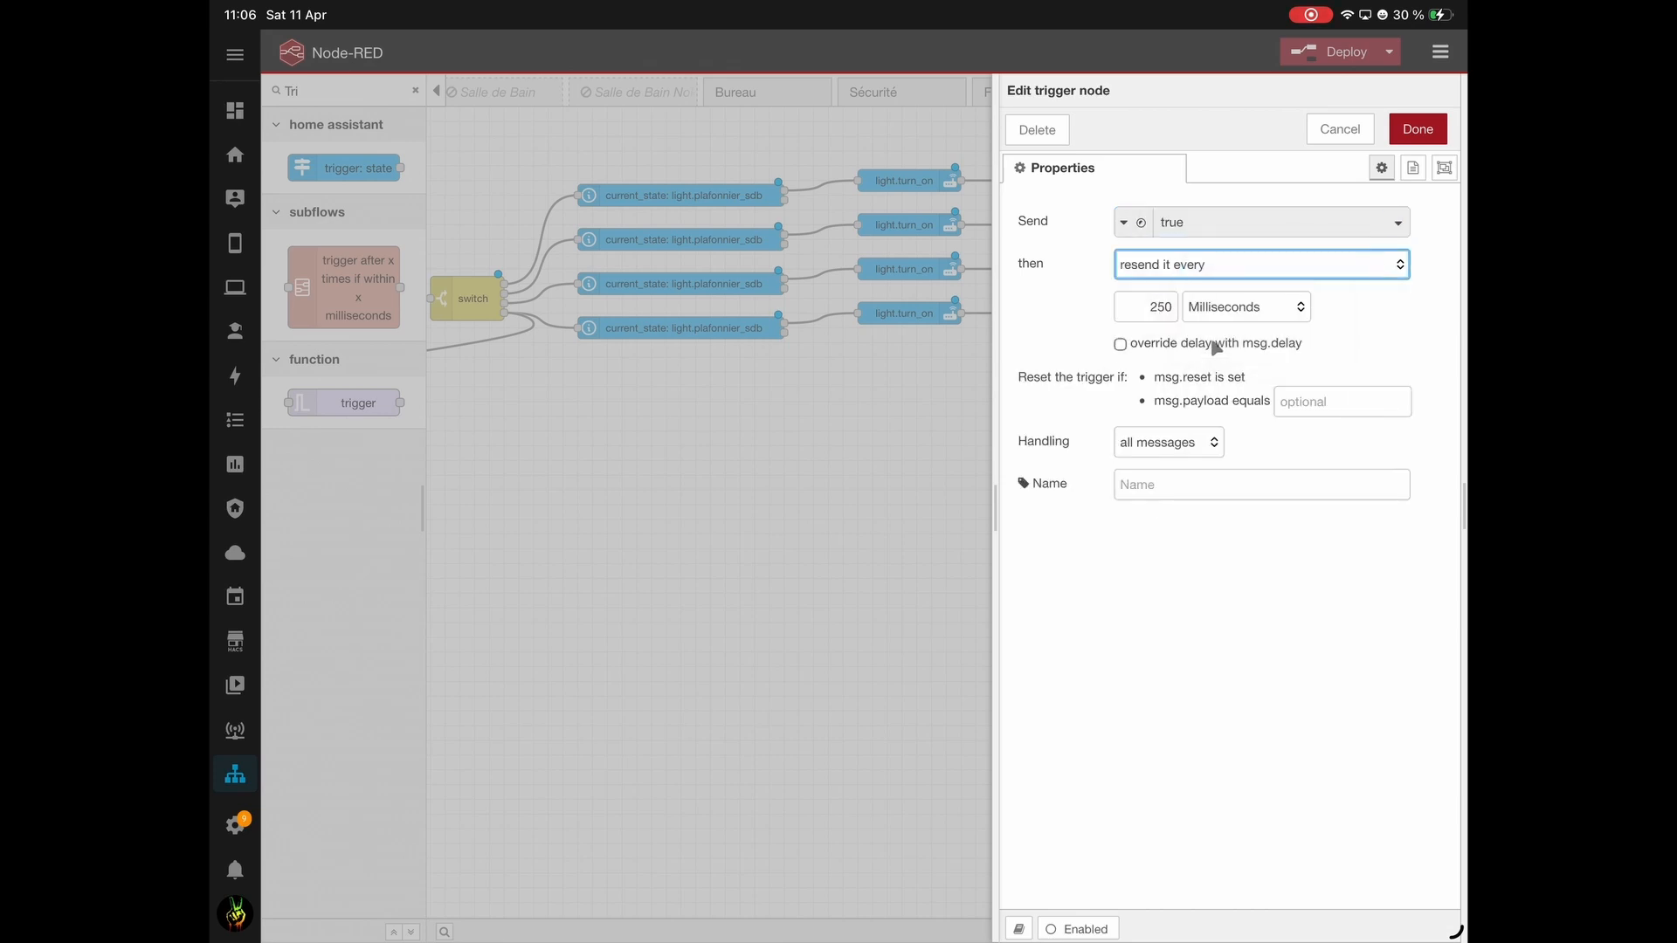
pyautogui.click(1153, 306)
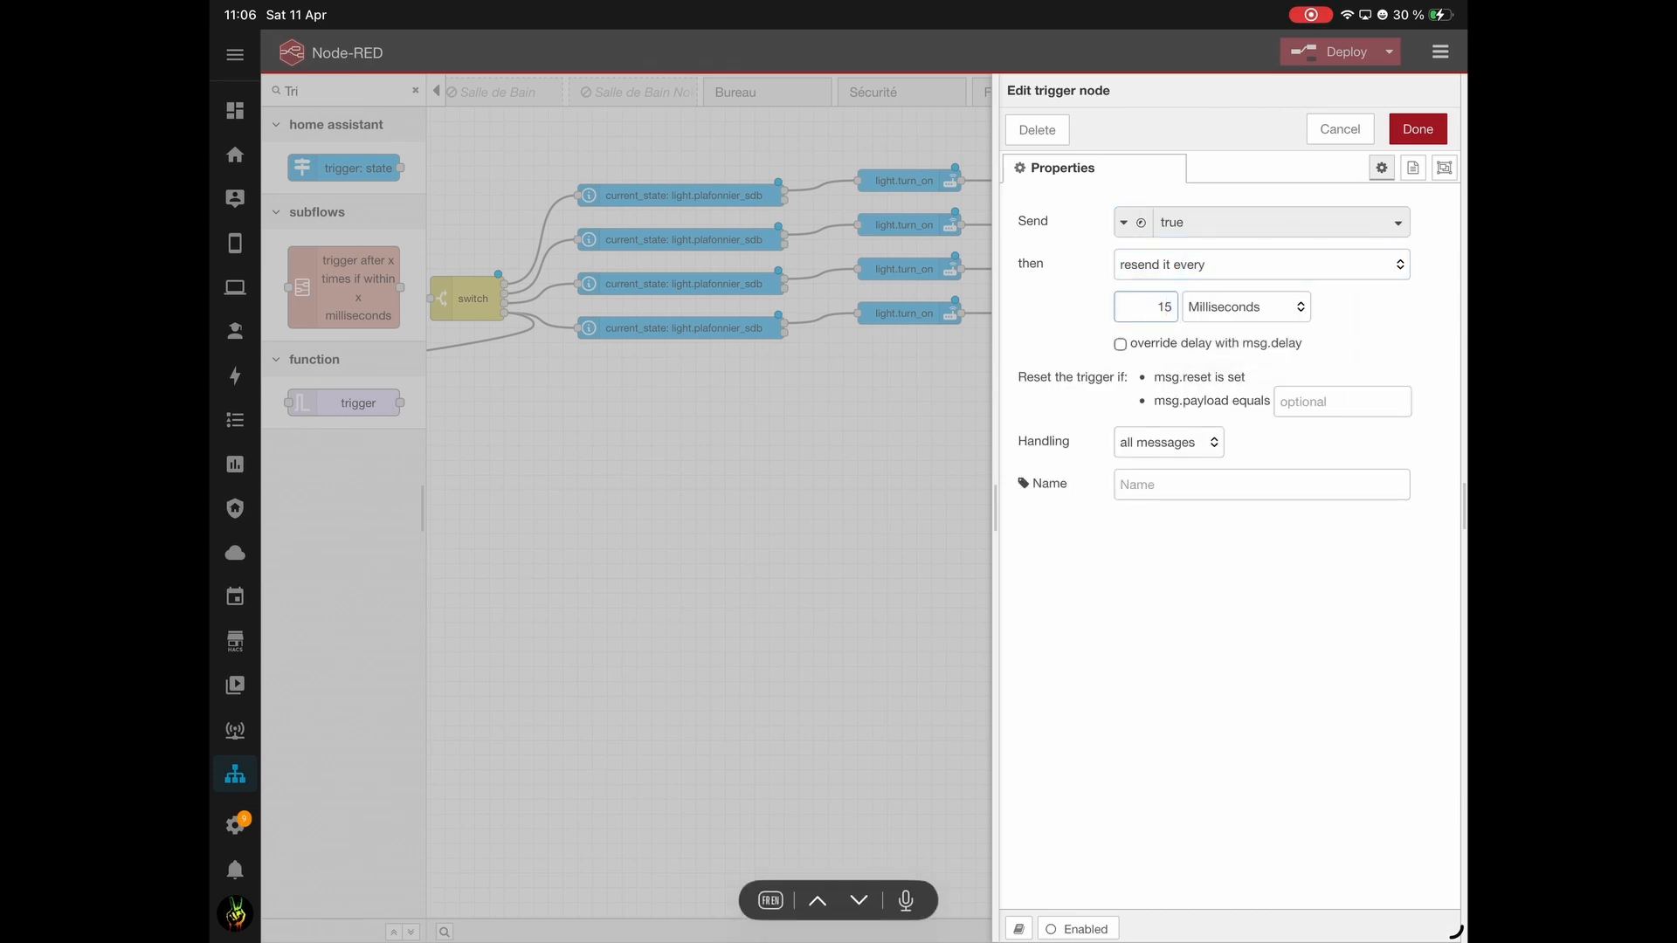
pyautogui.write('15')
pyautogui.click(1246, 306)
pyautogui.click(1222, 387)
pyautogui.click(1417, 129)
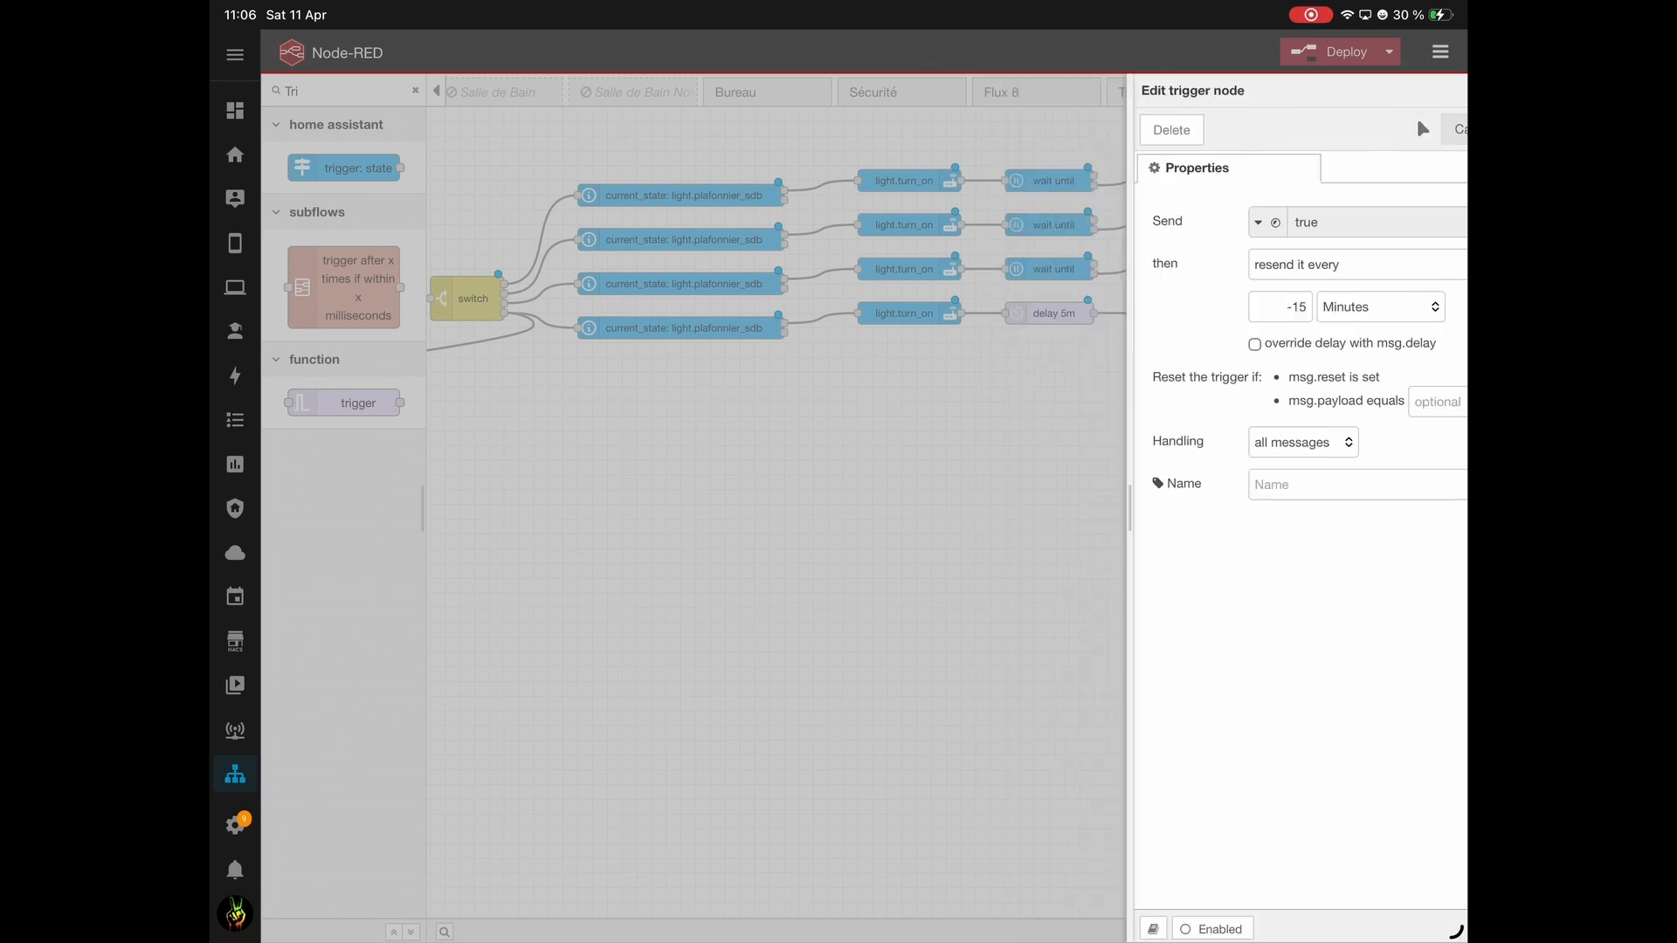
# Place a current state node, found with the filter "Curr", after the resend every 15min node and wire the two together.
pyautogui.moveTo(1253, 440); pyautogui.dragTo(836, 447)
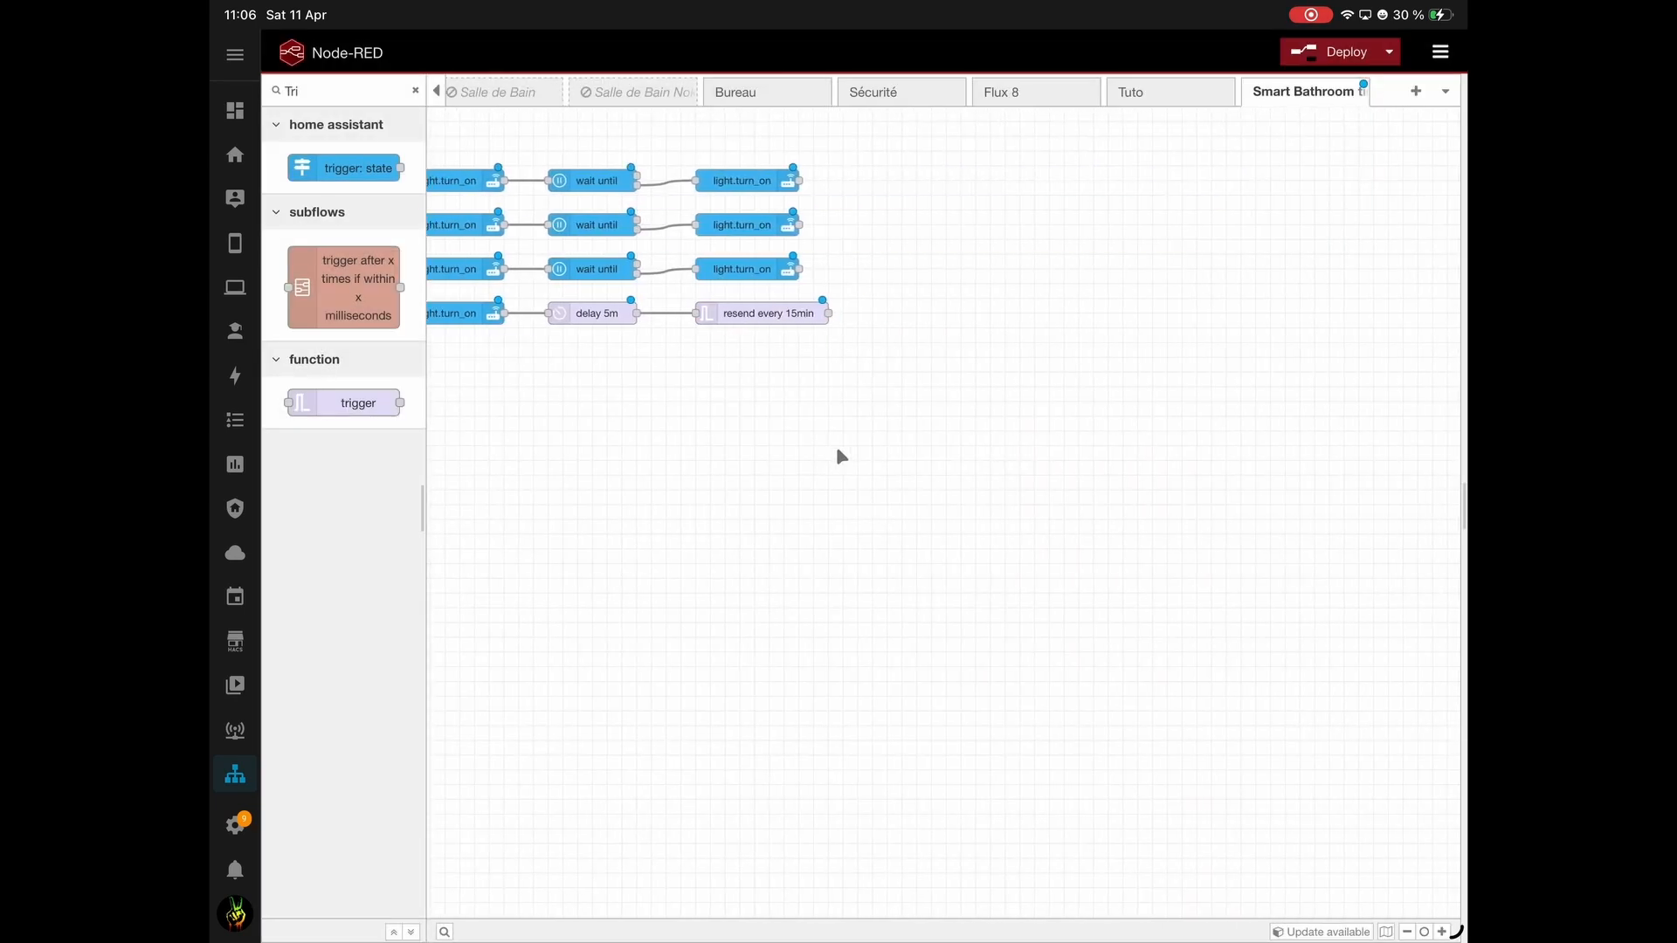
pyautogui.moveTo(533, 363); pyautogui.dragTo(579, 355)
pyautogui.click(415, 90)
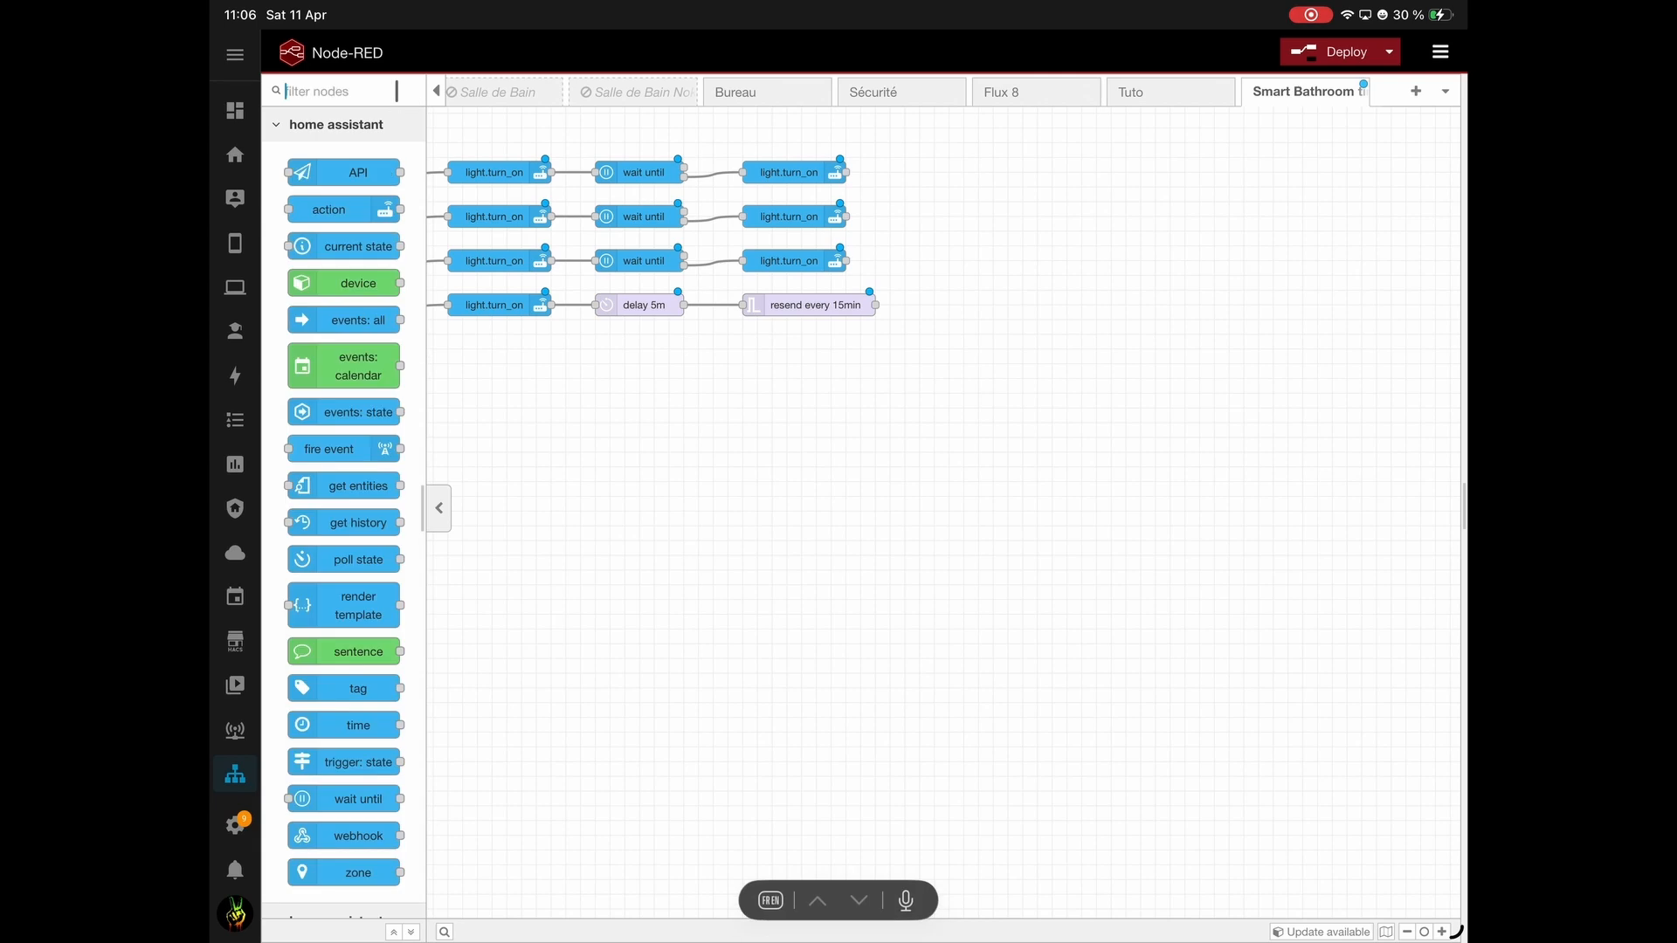
pyautogui.write('Current')
pyautogui.moveTo(384, 172); pyautogui.dragTo(1020, 313)
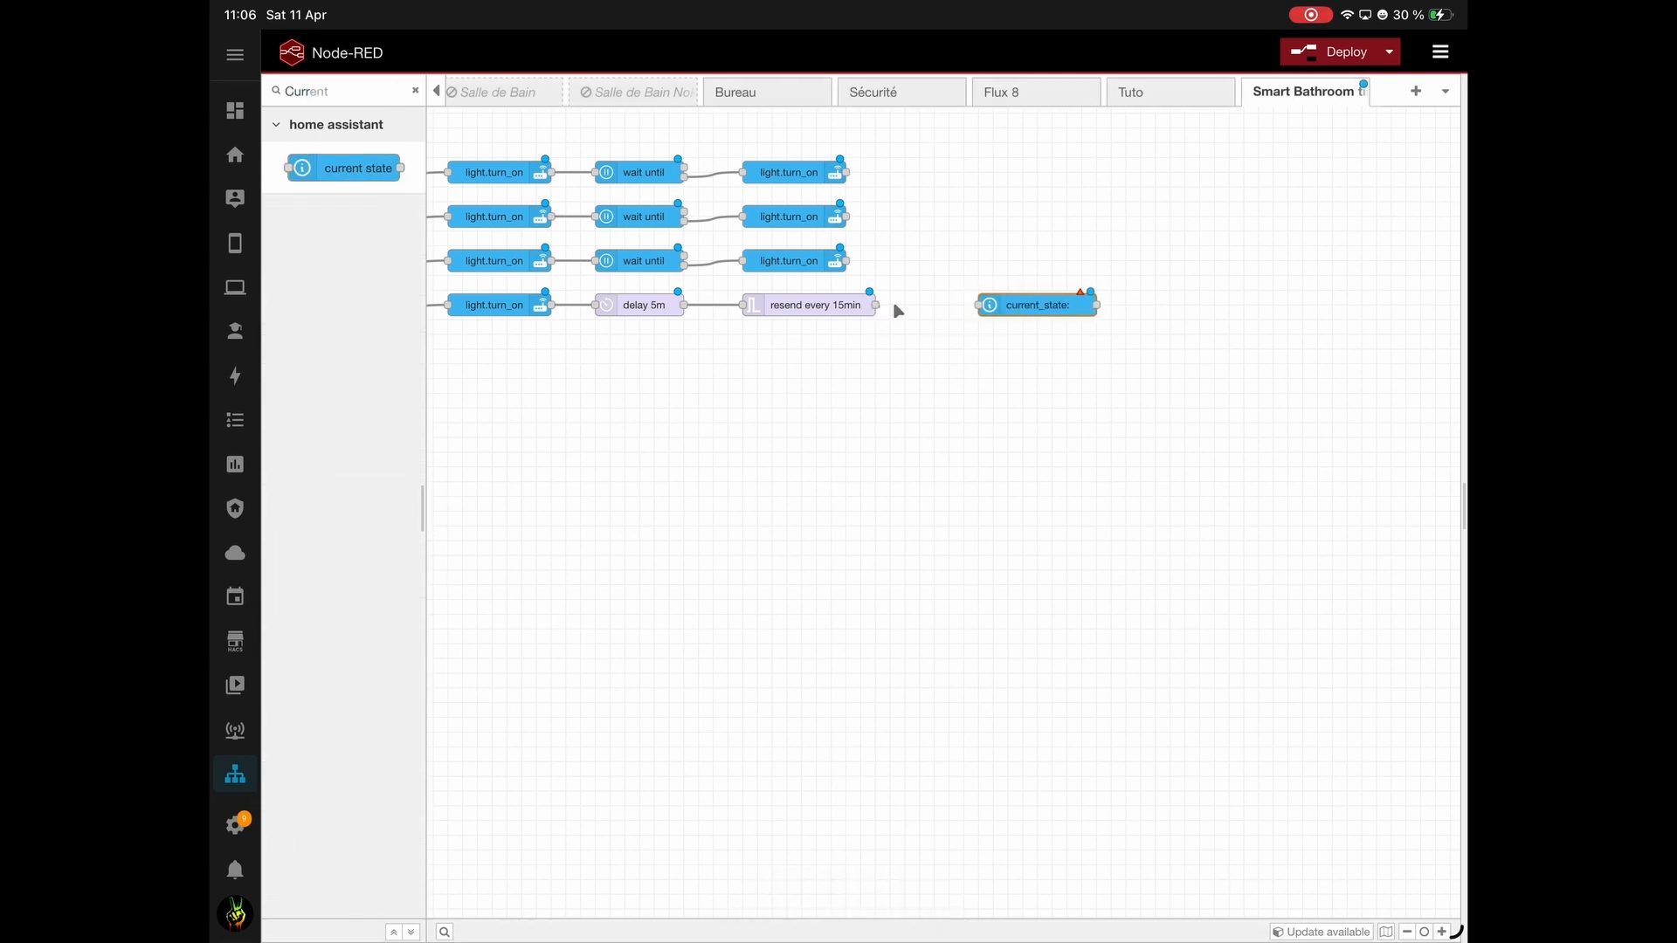
pyautogui.moveTo(875, 304); pyautogui.dragTo(979, 304)
# Configure the new current state node with entity light.plafonnier_sdb and the condition that its state is "on", and save it.
pyautogui.doubleClick(1011, 307)
pyautogui.click(1201, 337)
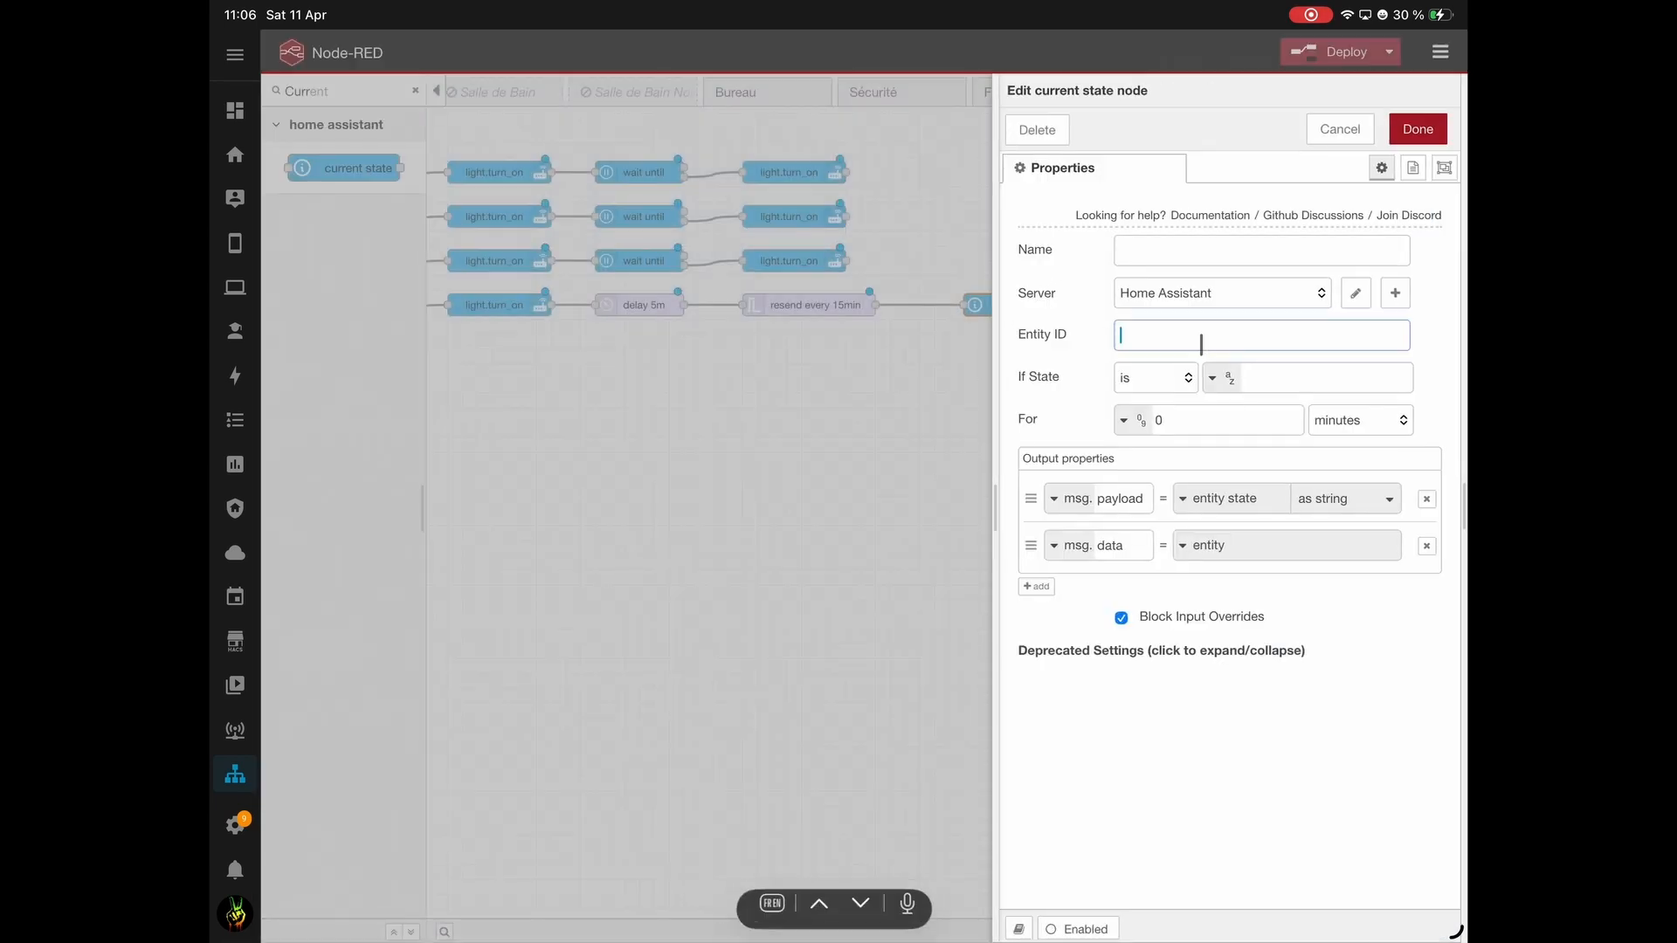
pyautogui.write('Plafon')
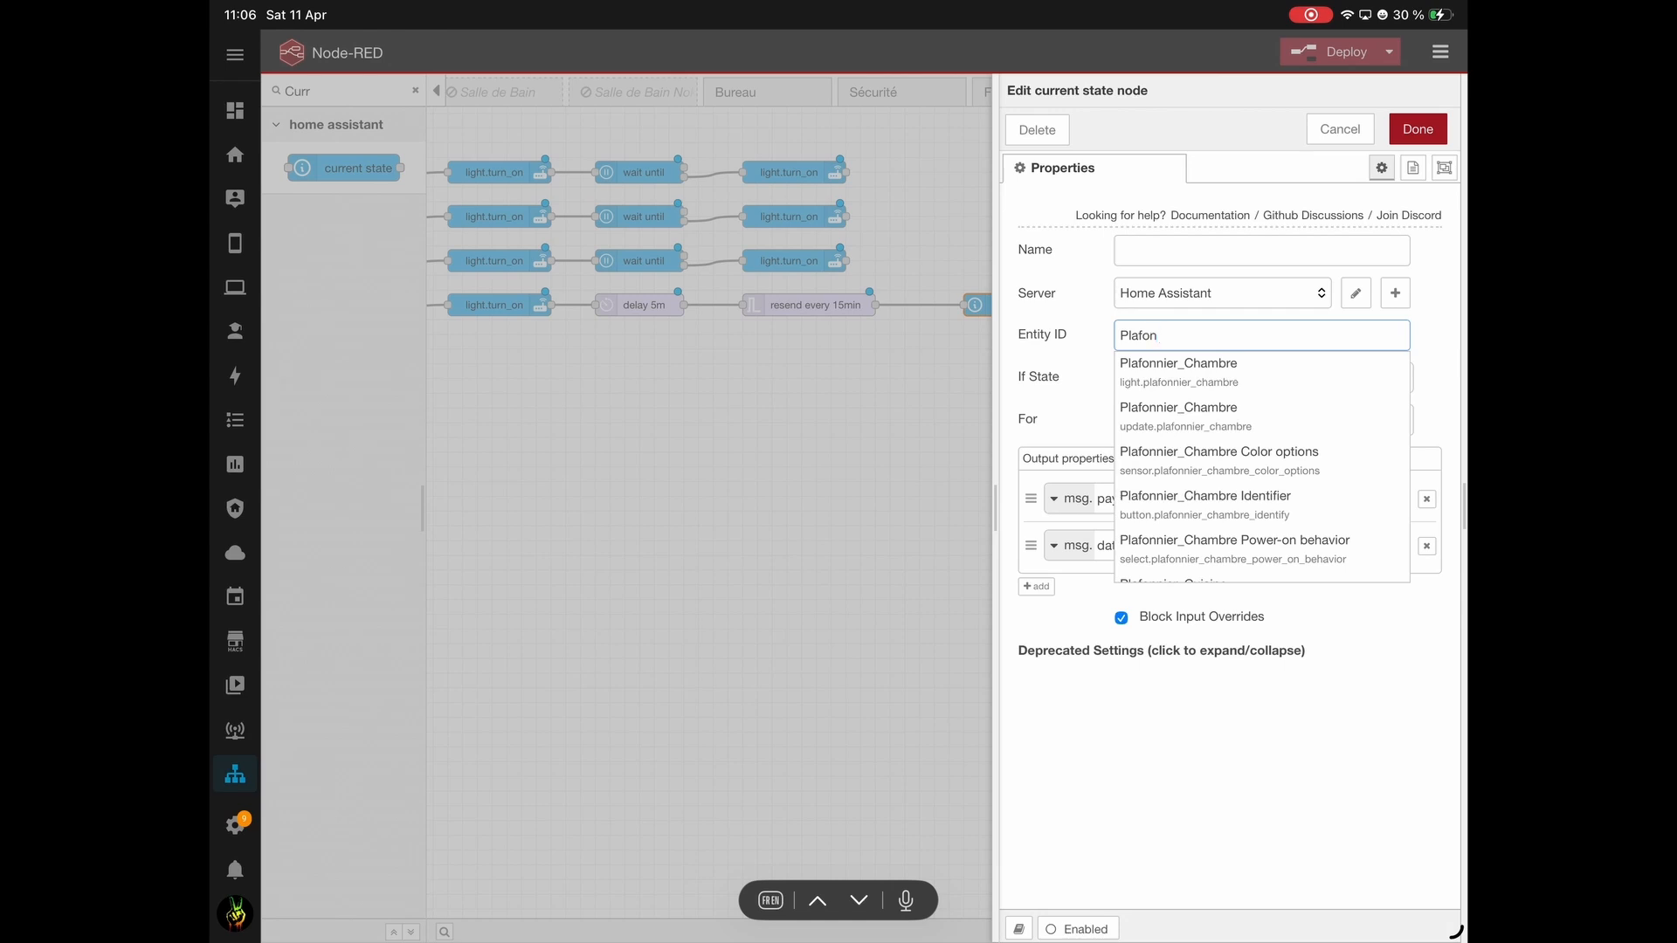
pyautogui.scroll(-3, 1271, 429)
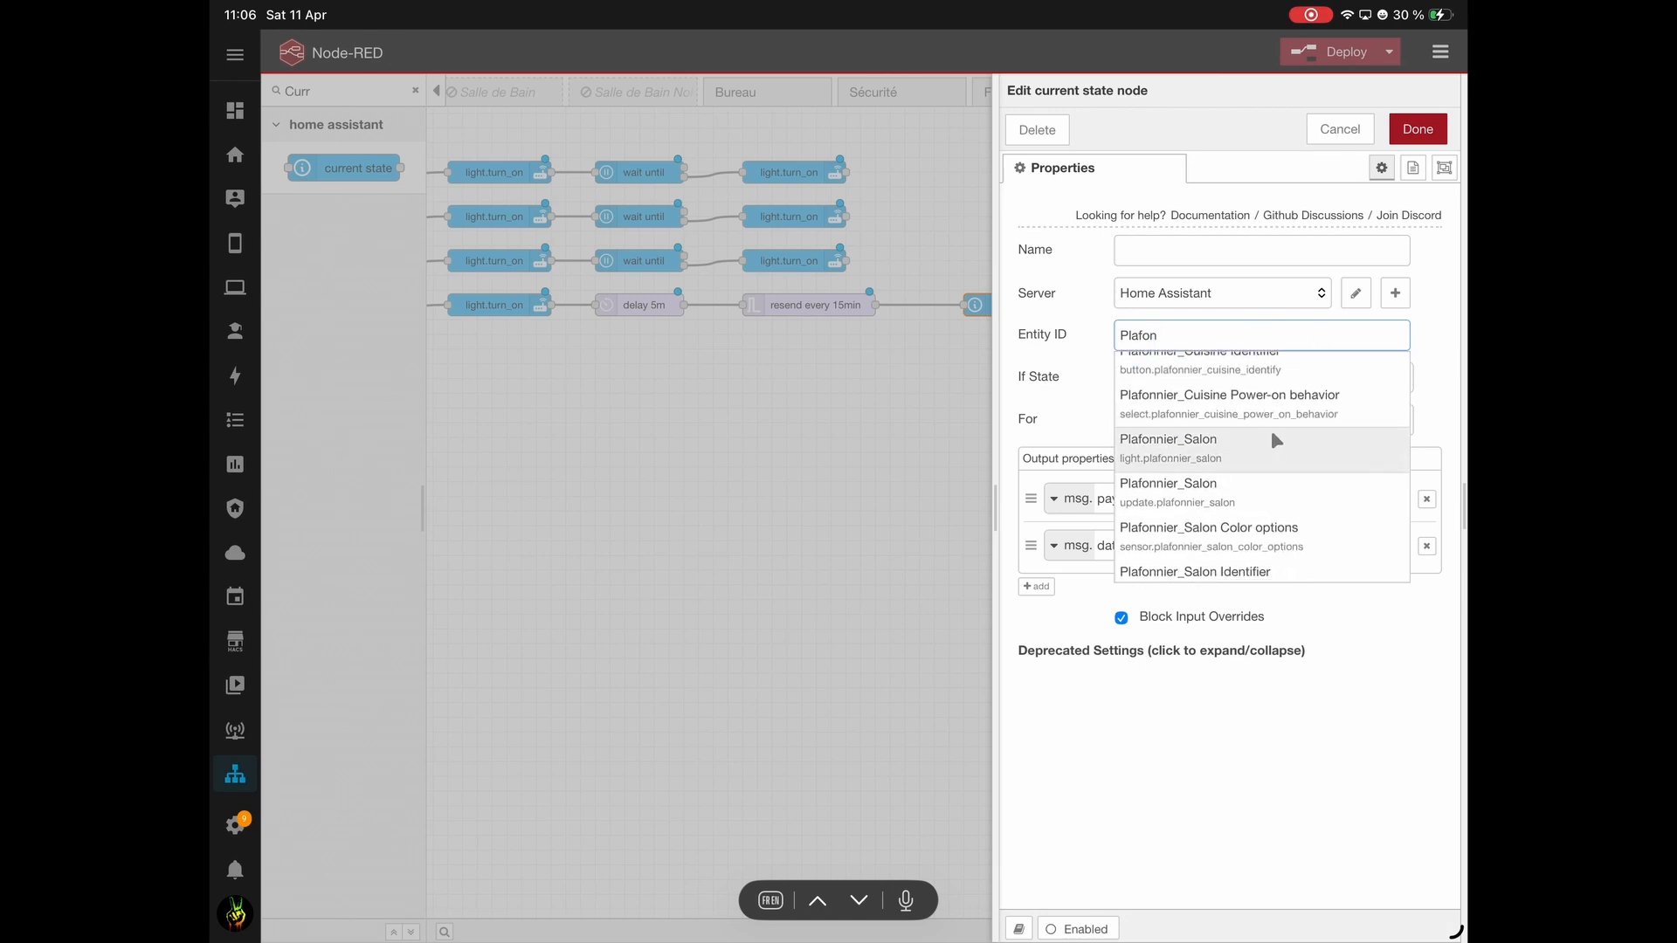
pyautogui.scroll(-3, 1262, 445)
pyautogui.scroll(1, 1265, 453)
pyautogui.click(1267, 377)
pyautogui.click(1274, 377)
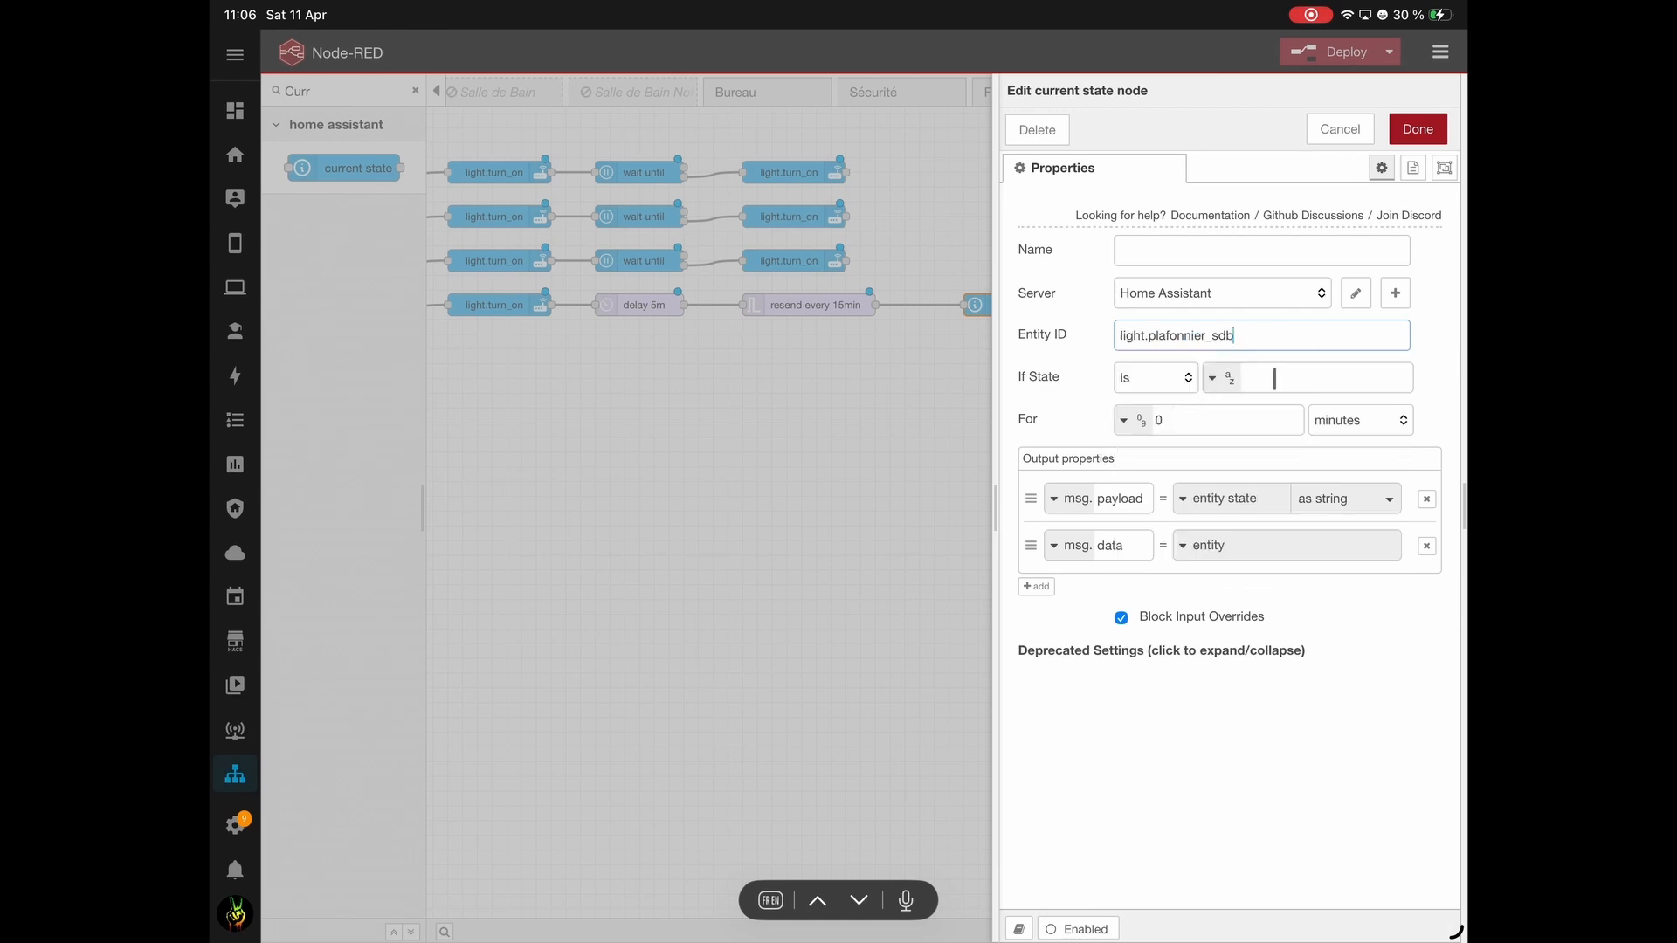
pyautogui.write('on')
pyautogui.click(1417, 129)
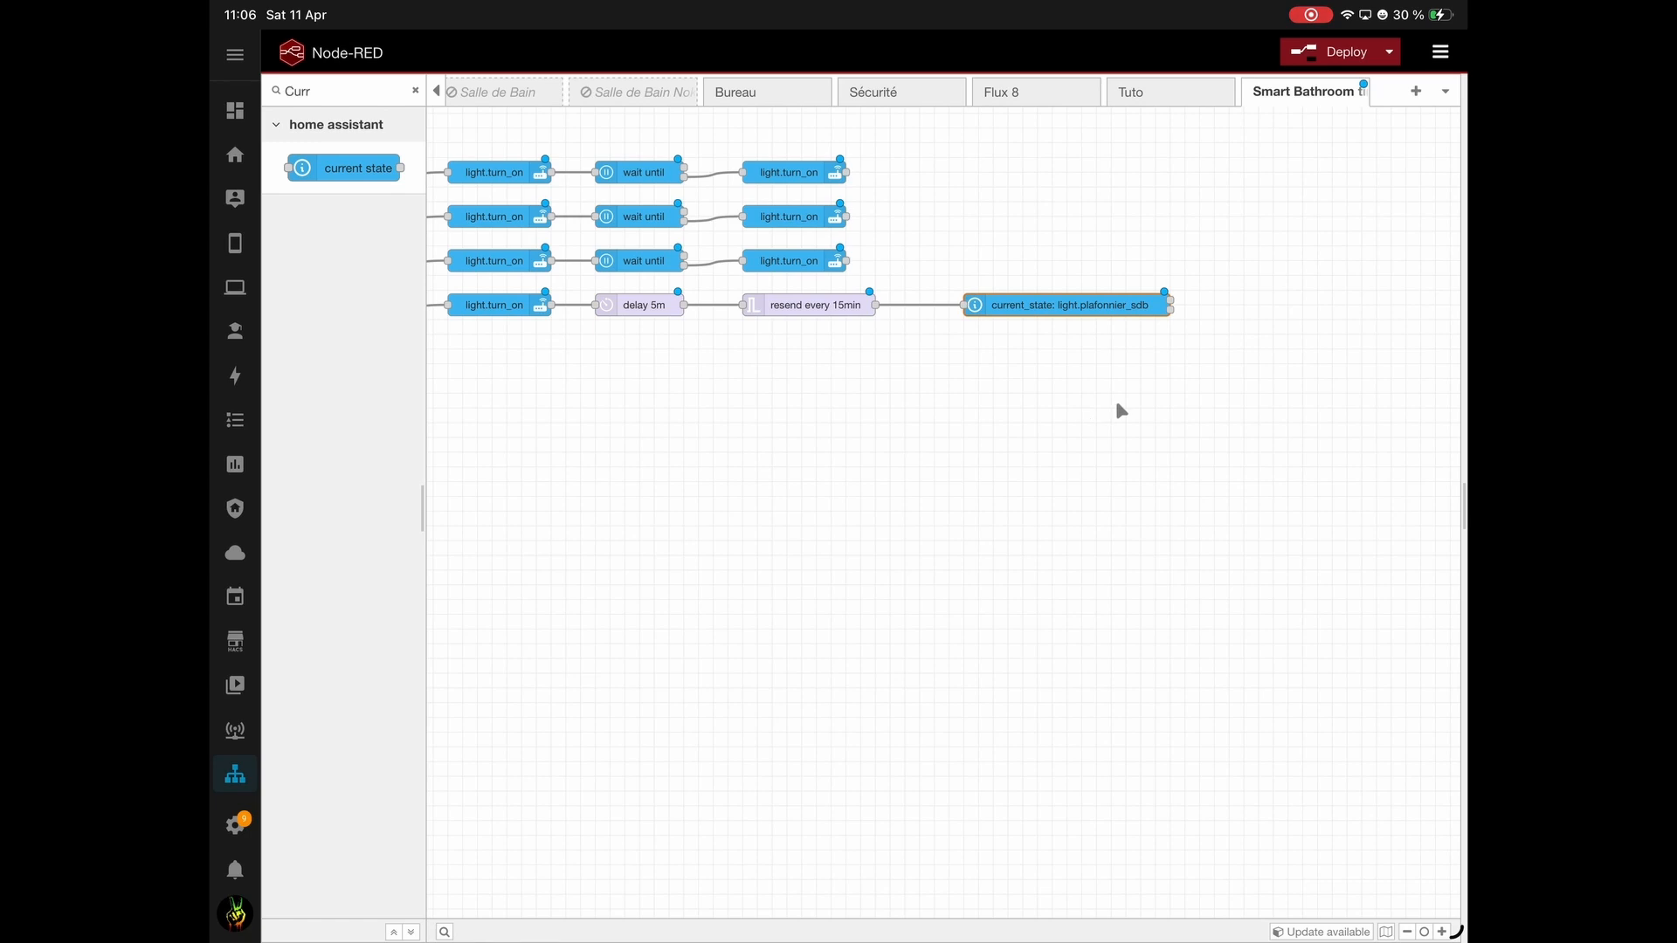
# Find the change node with the filter "Cha", place one after the last current_state node and open its settings.
pyautogui.hscroll(3, 1121, 410)
pyautogui.click(415, 91)
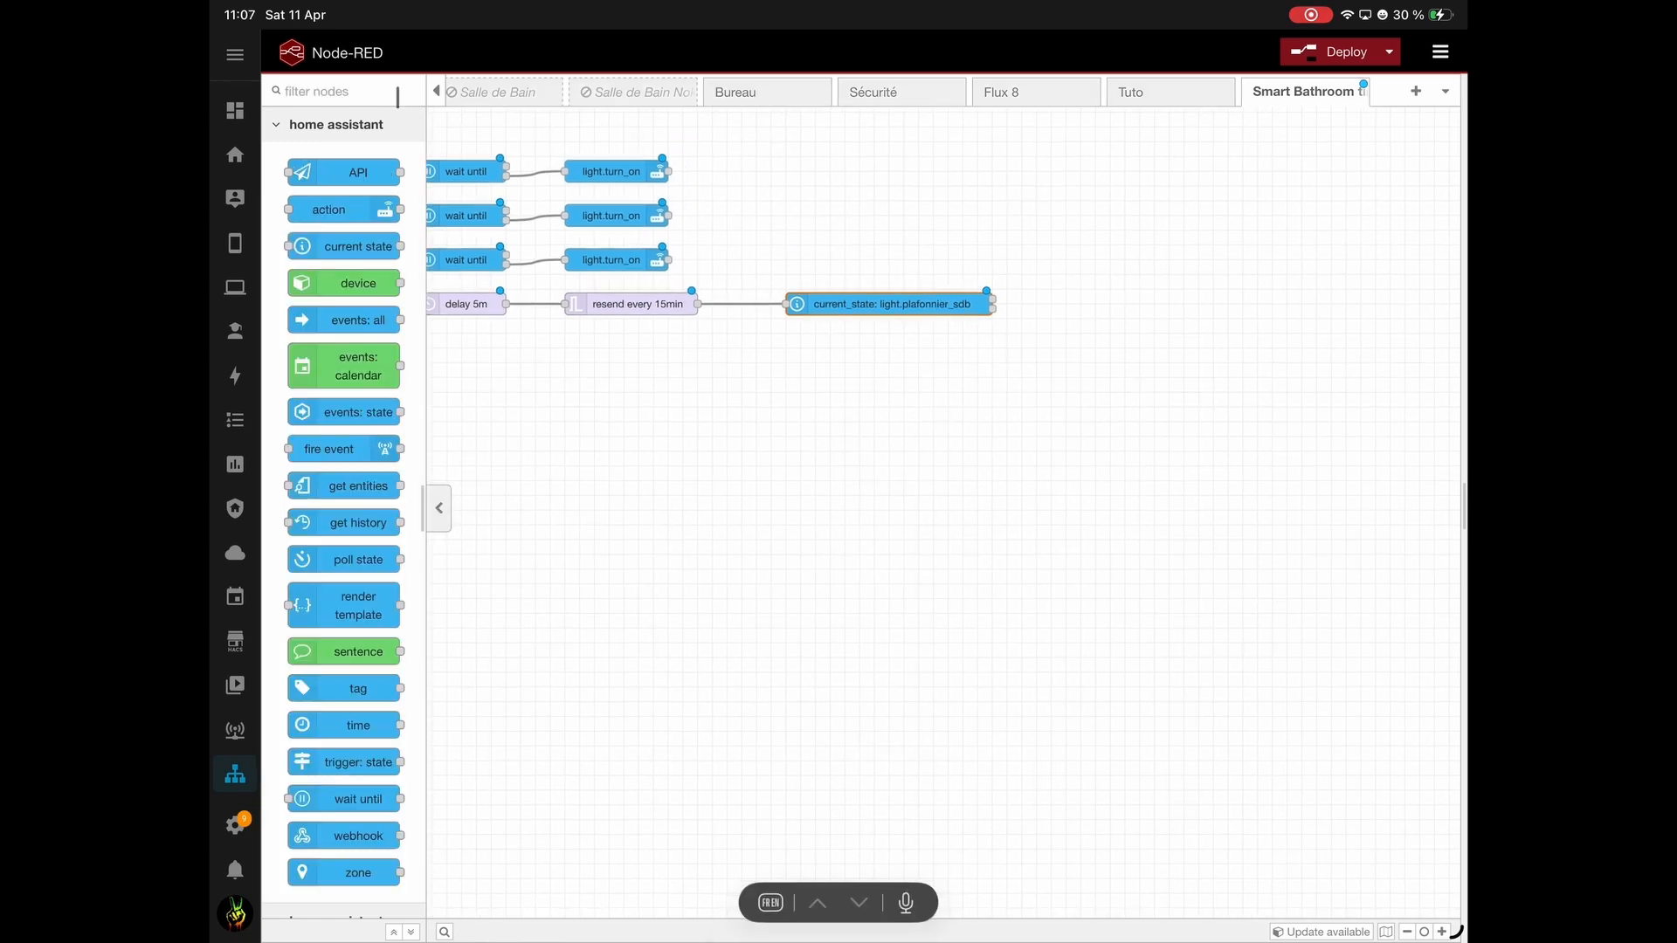
pyautogui.write('Cha')
pyautogui.moveTo(358, 255); pyautogui.dragTo(1186, 301)
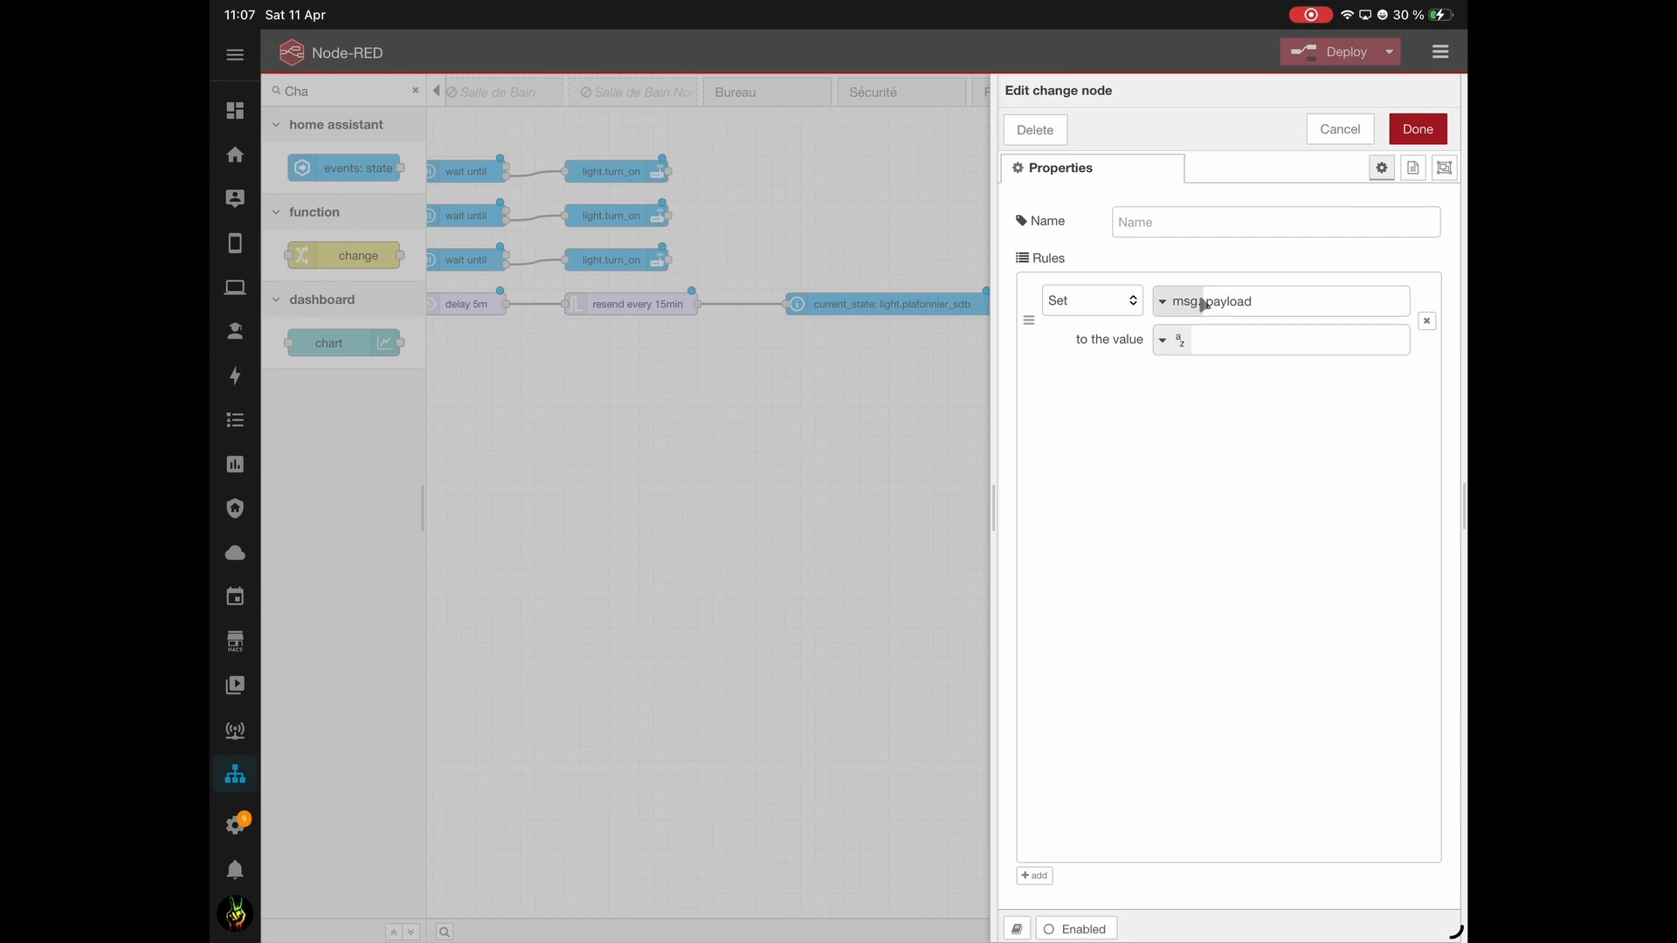
# Configure the change node to set msg.message to a string saying that the bathroom light is on, and save it.
pyautogui.doubleClick(1226, 301)
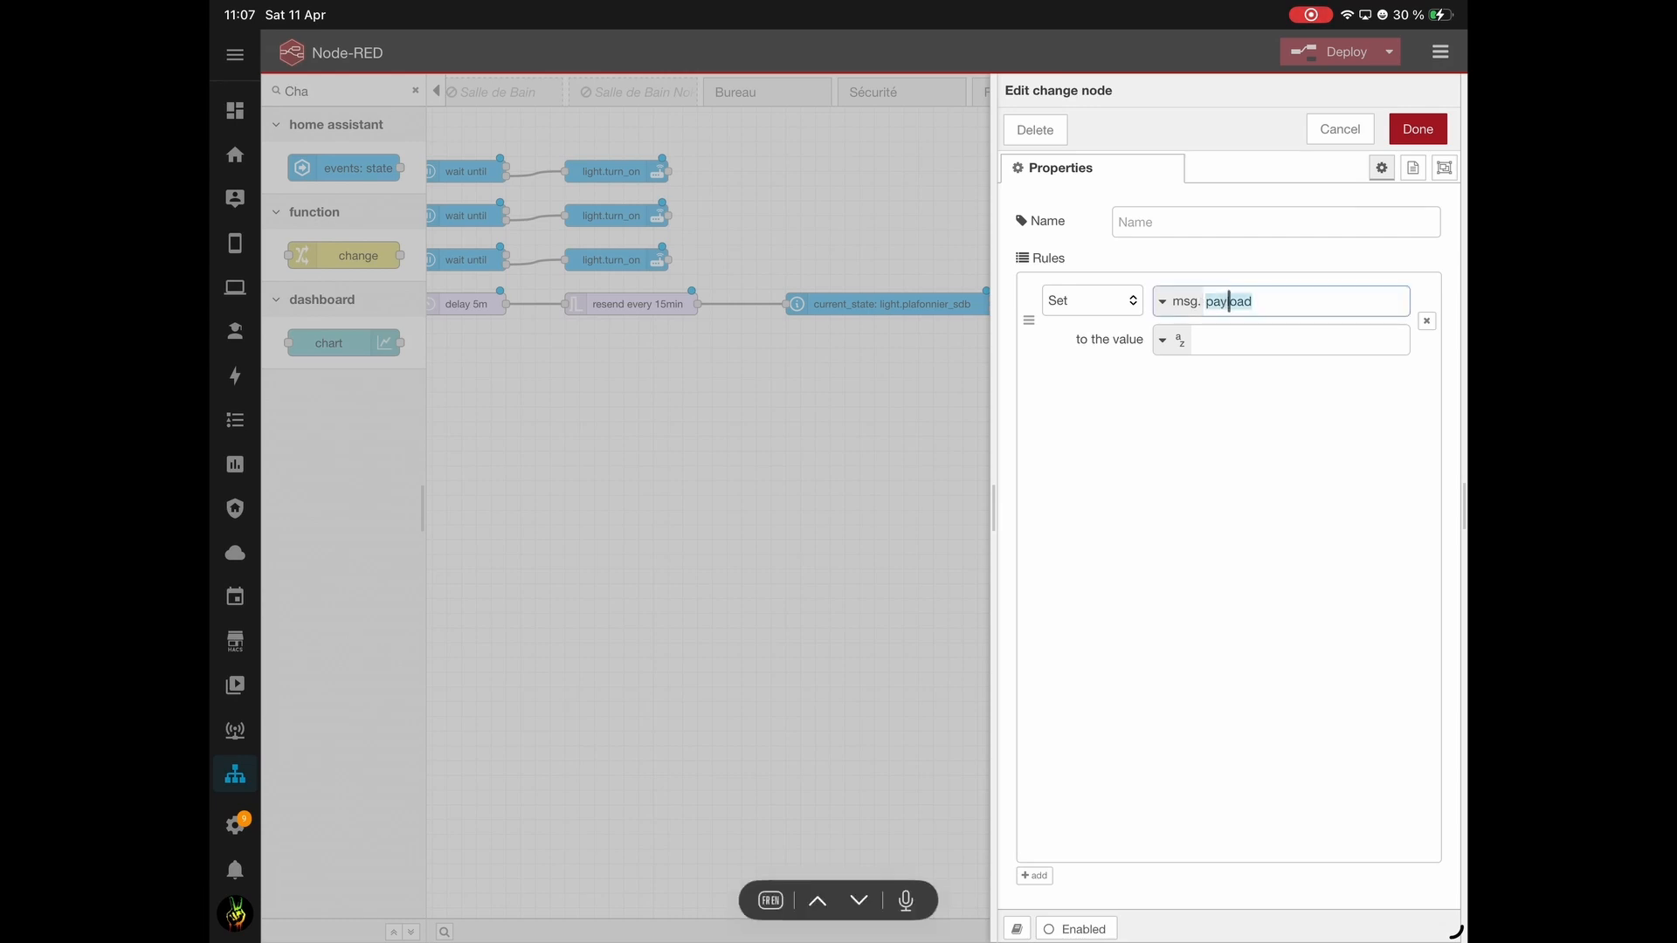
pyautogui.write('Mes')
pyautogui.press('BackSpace')
pyautogui.press('BackSpace')
pyautogui.press('BackSpace')
pyautogui.write('M')
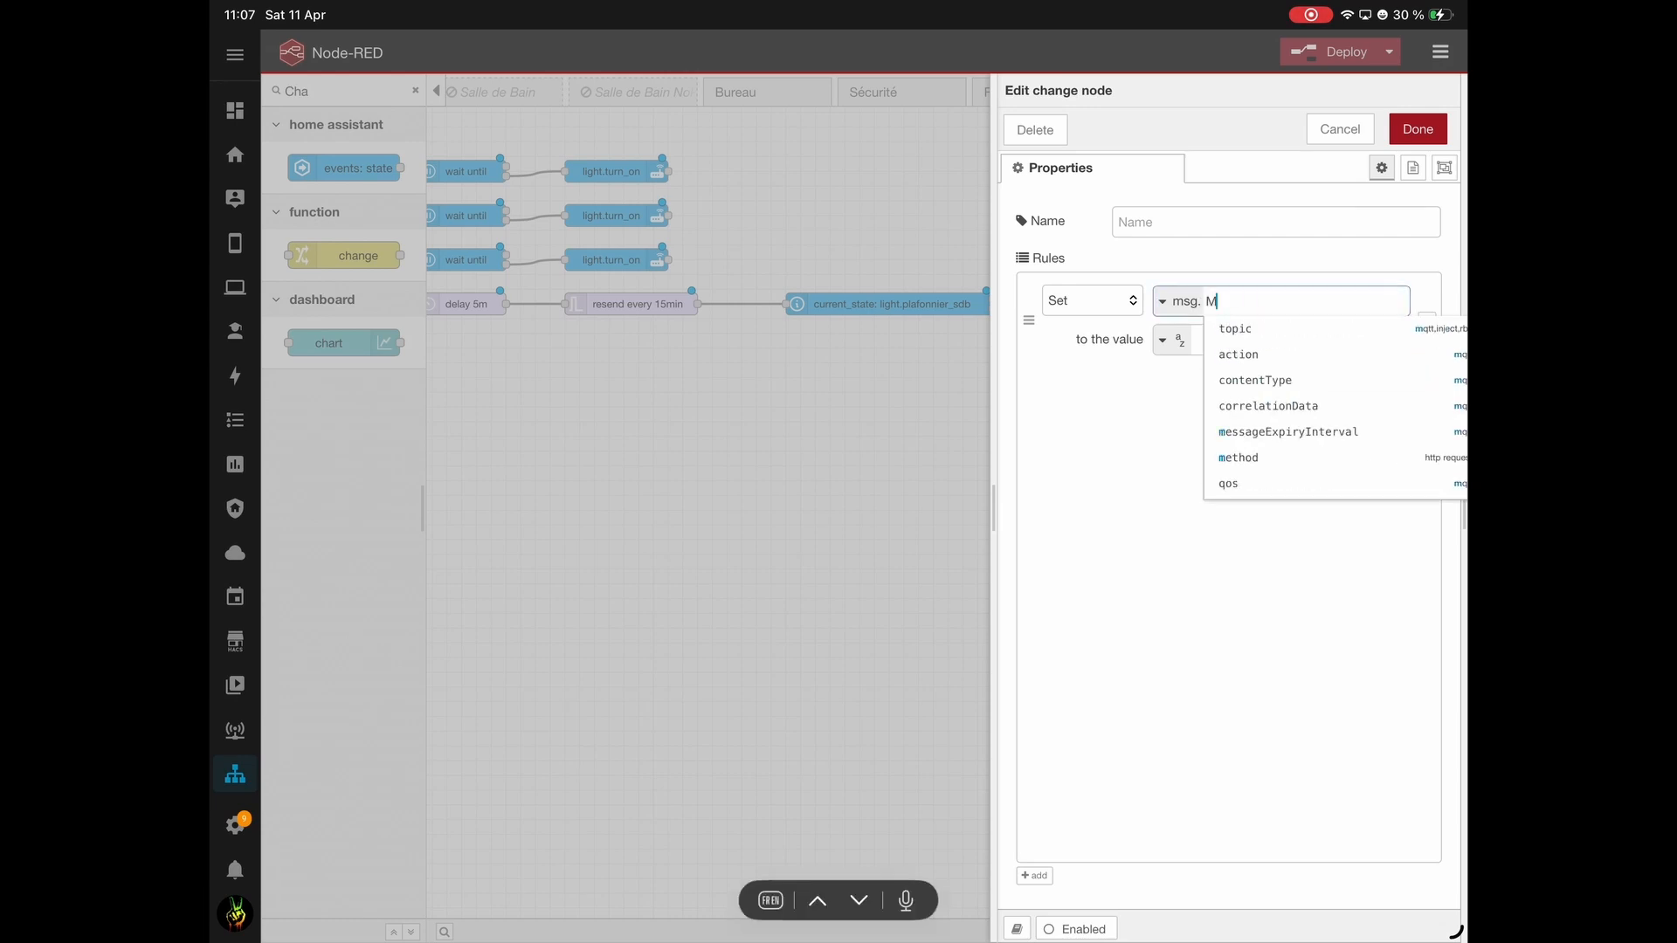
pyautogui.write('message')
pyautogui.click(1235, 301)
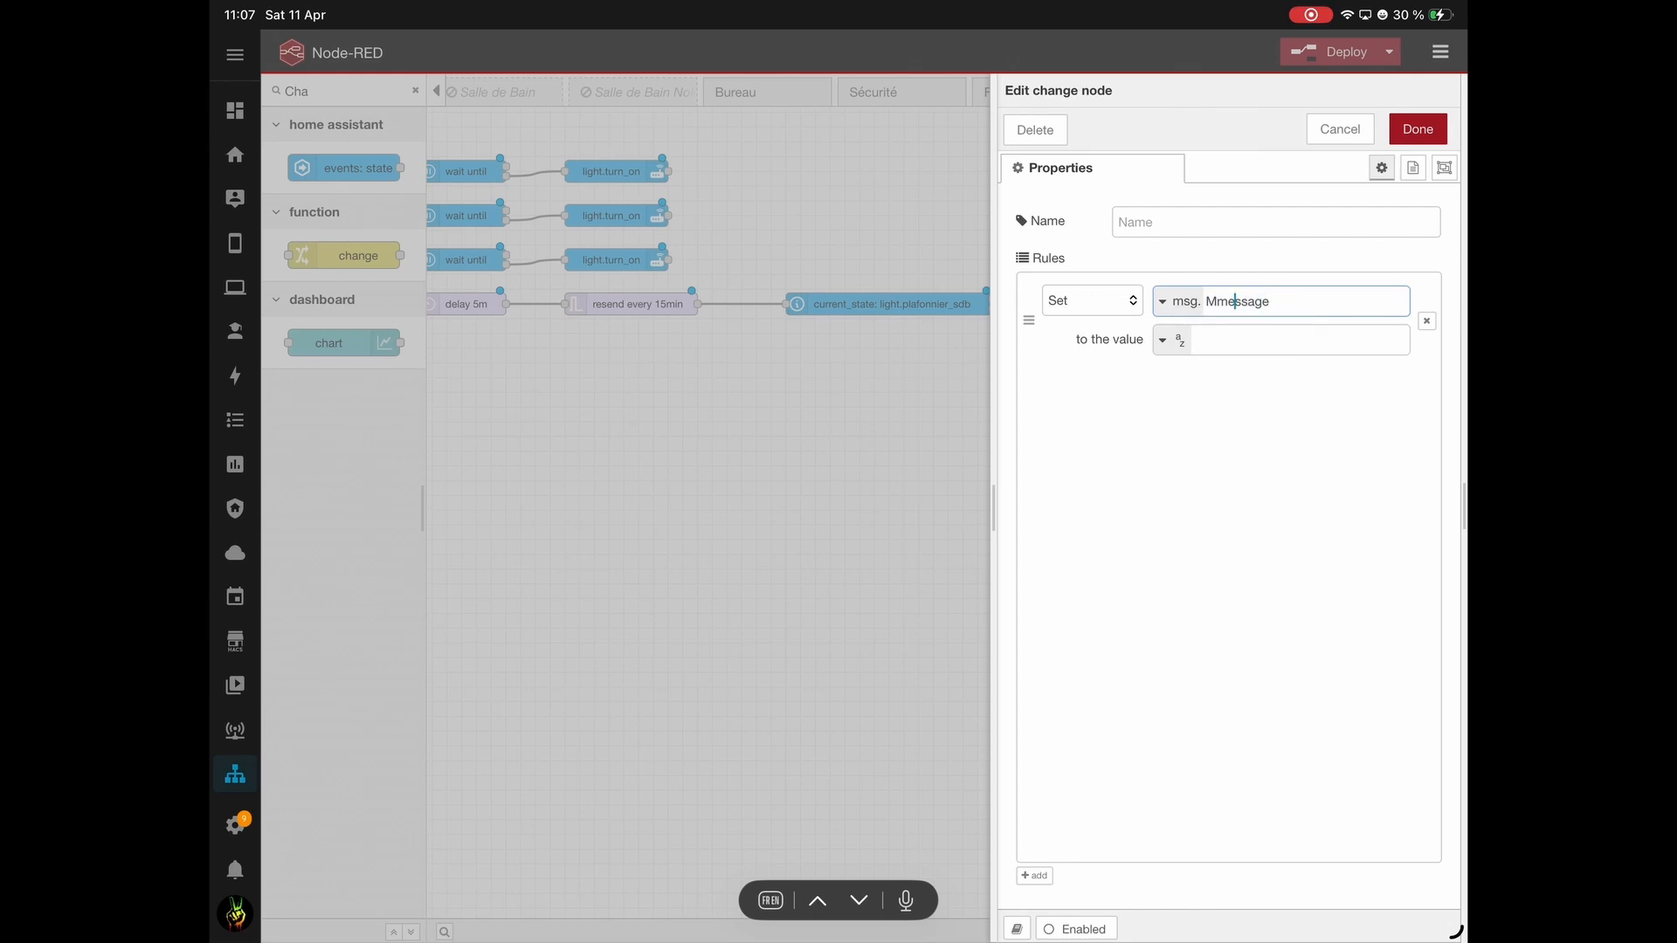
pyautogui.press('BackSpace')
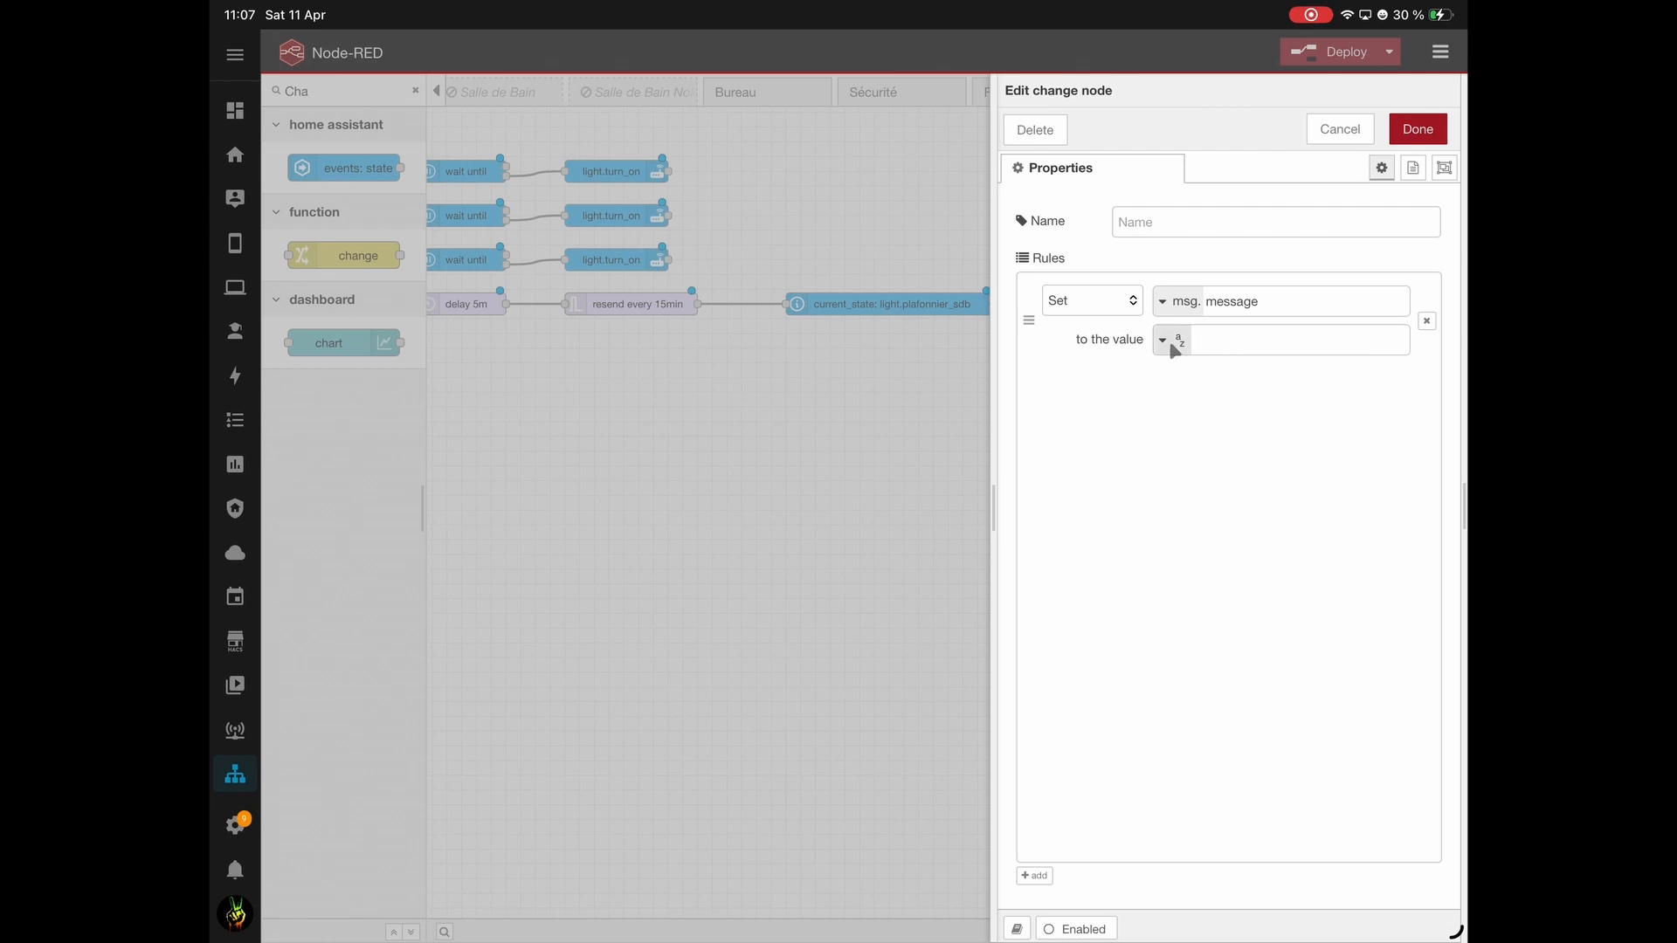
pyautogui.click(1214, 341)
pyautogui.write('The')
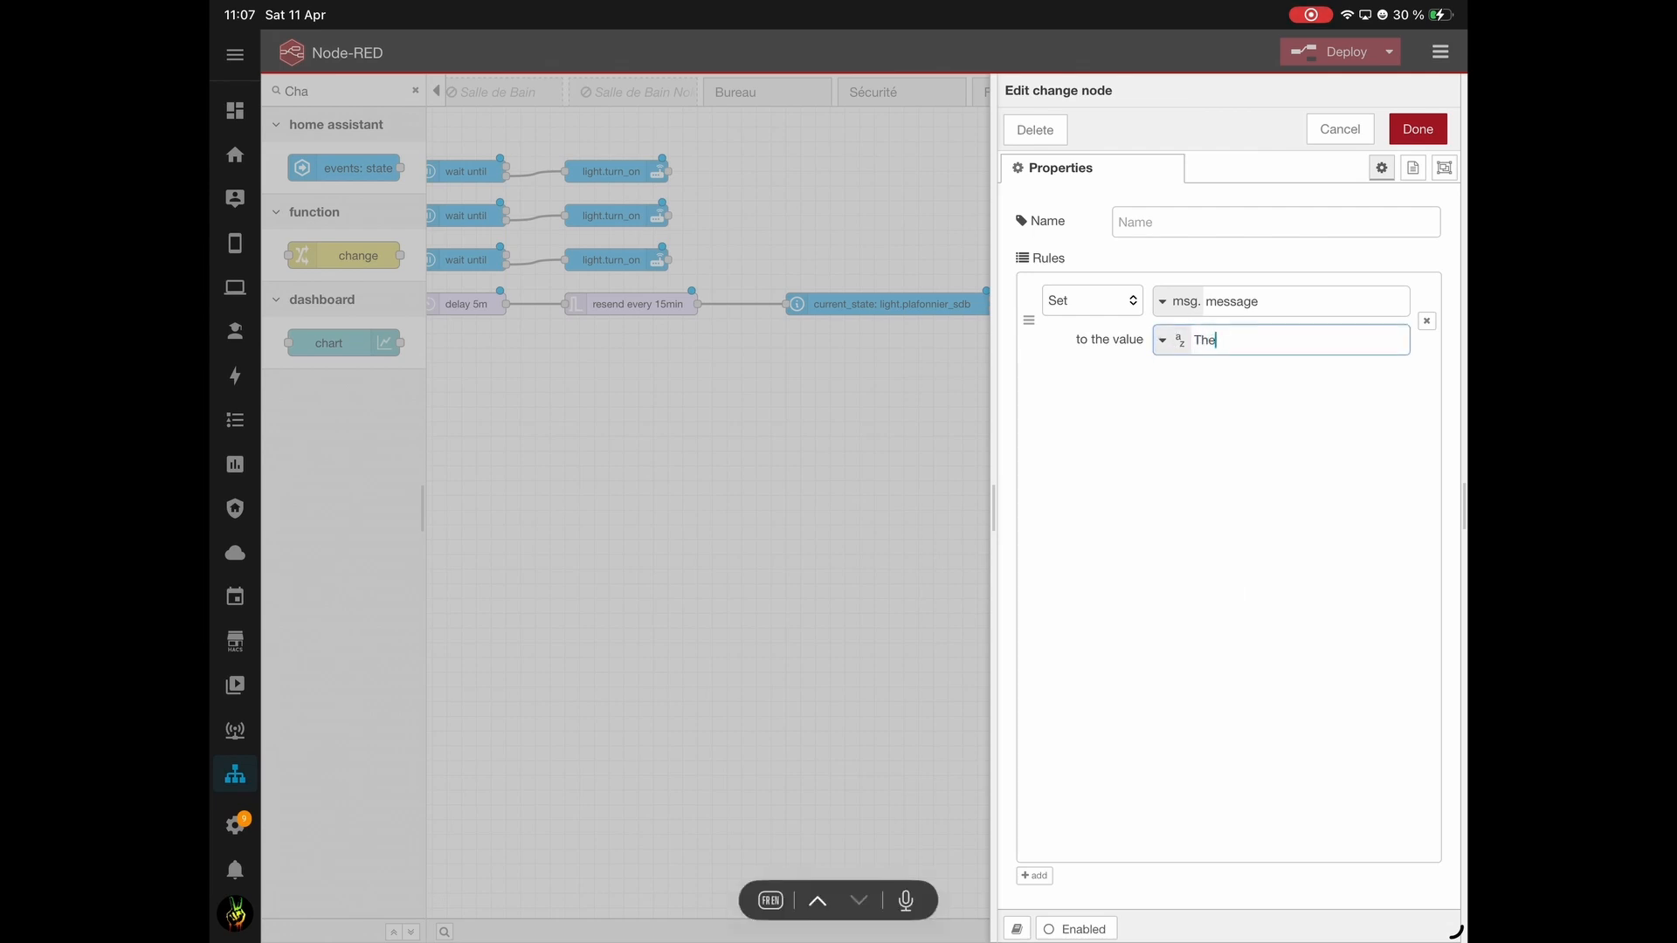
pyautogui.write(' bathroom light is non')
pyautogui.click(1418, 129)
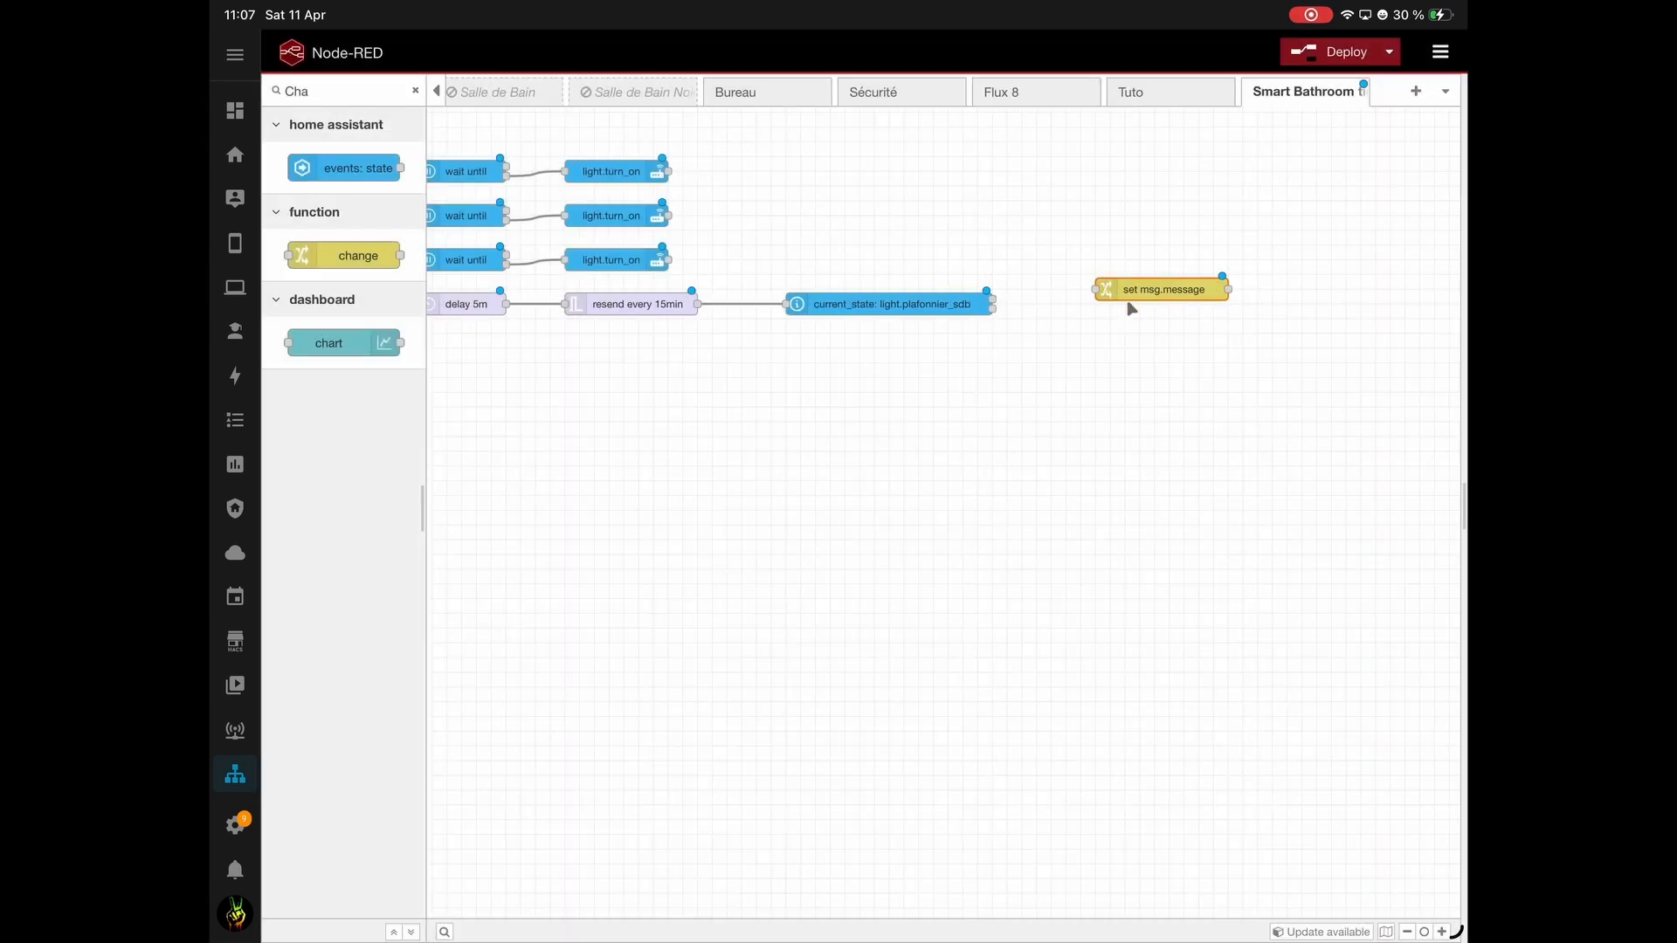
# Wire the current_state node's first output to set msg.message, and place an action node connected after it.
pyautogui.moveTo(993, 299); pyautogui.dragTo(1083, 289)
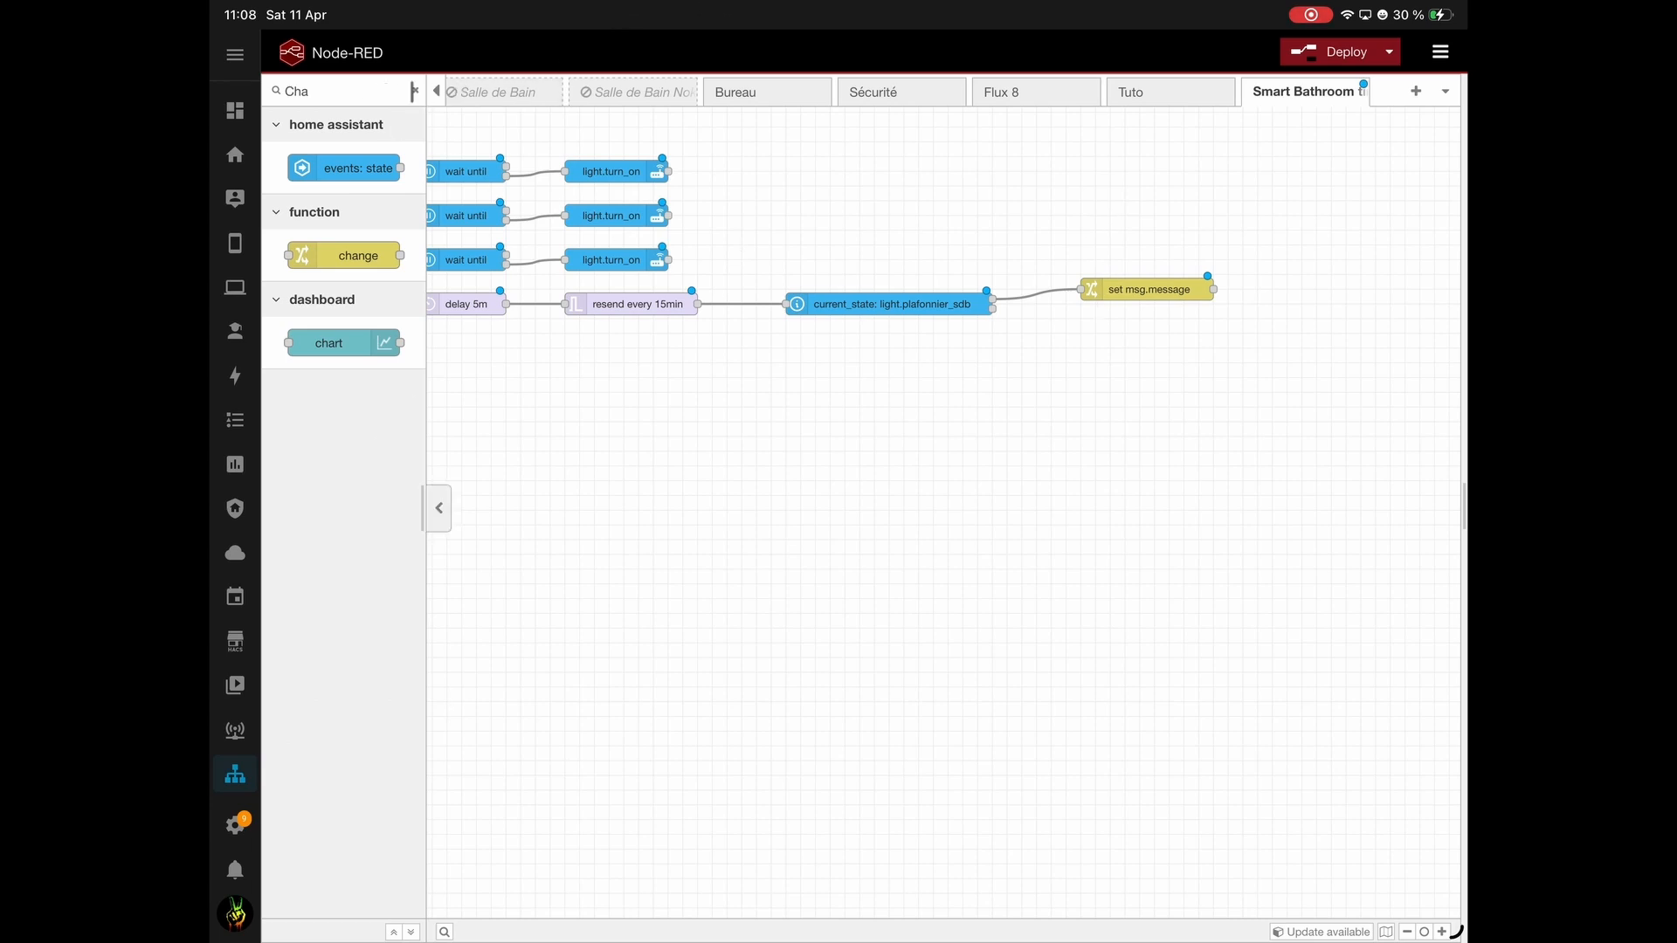
pyautogui.click(413, 91)
pyautogui.moveTo(329, 209); pyautogui.dragTo(1352, 289)
pyautogui.moveTo(1216, 295); pyautogui.dragTo(1319, 291)
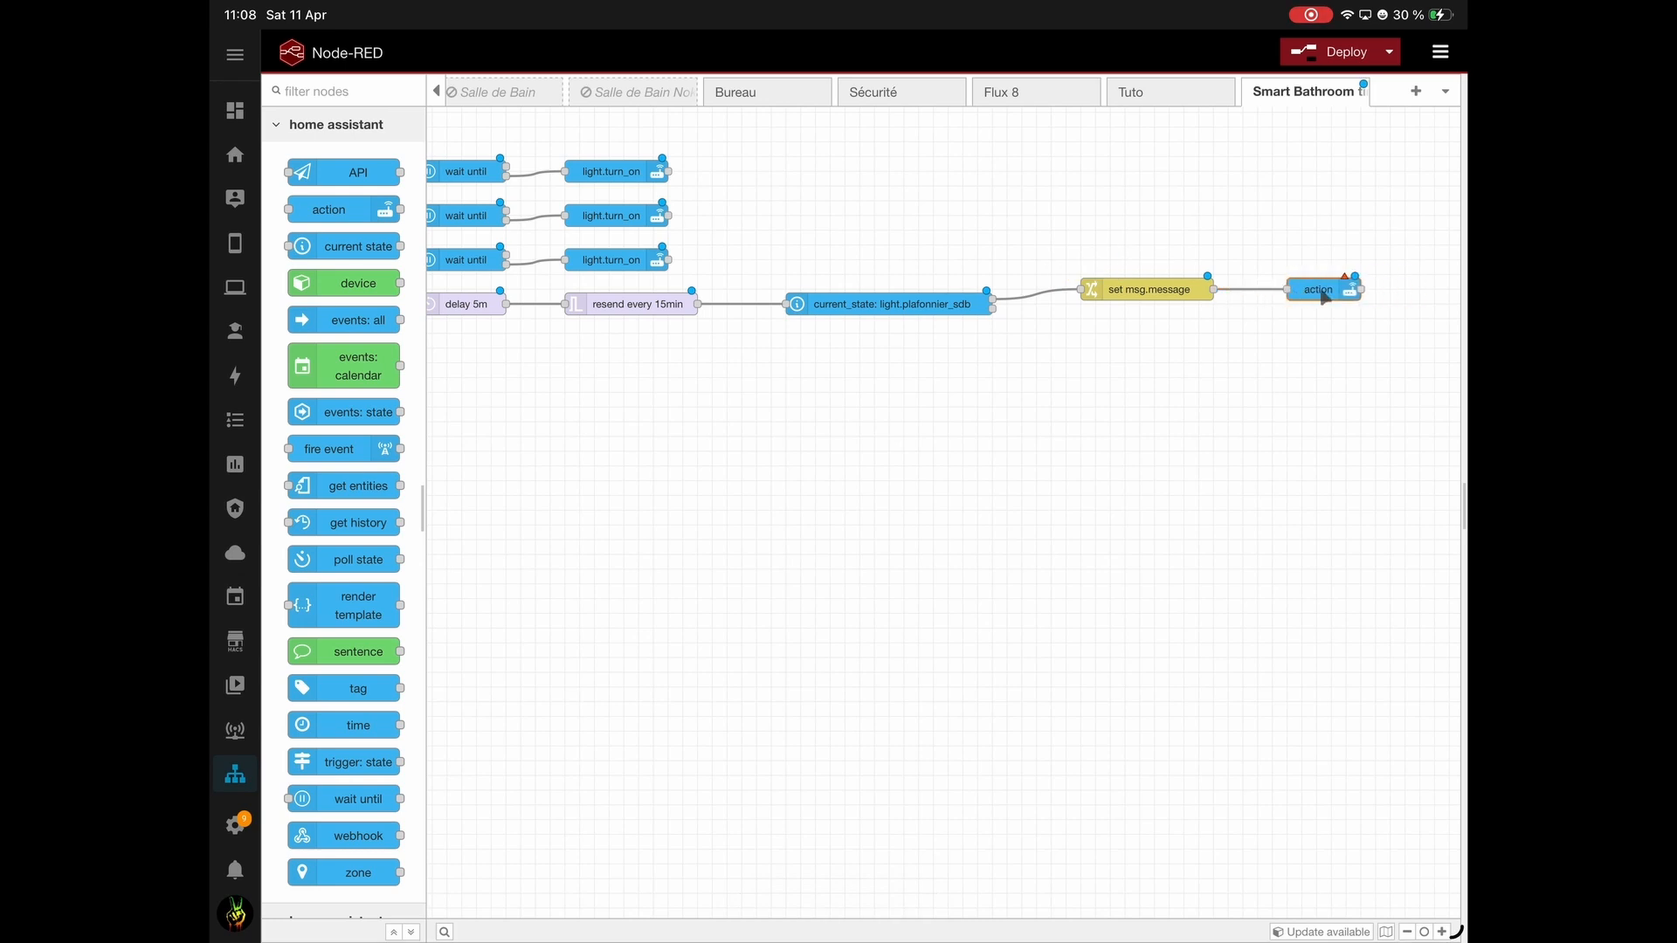
# Search the action node's available actions for "Noti" and choose the iPad mobile app notify action.
pyautogui.doubleClick(1323, 293)
pyautogui.click(1266, 335)
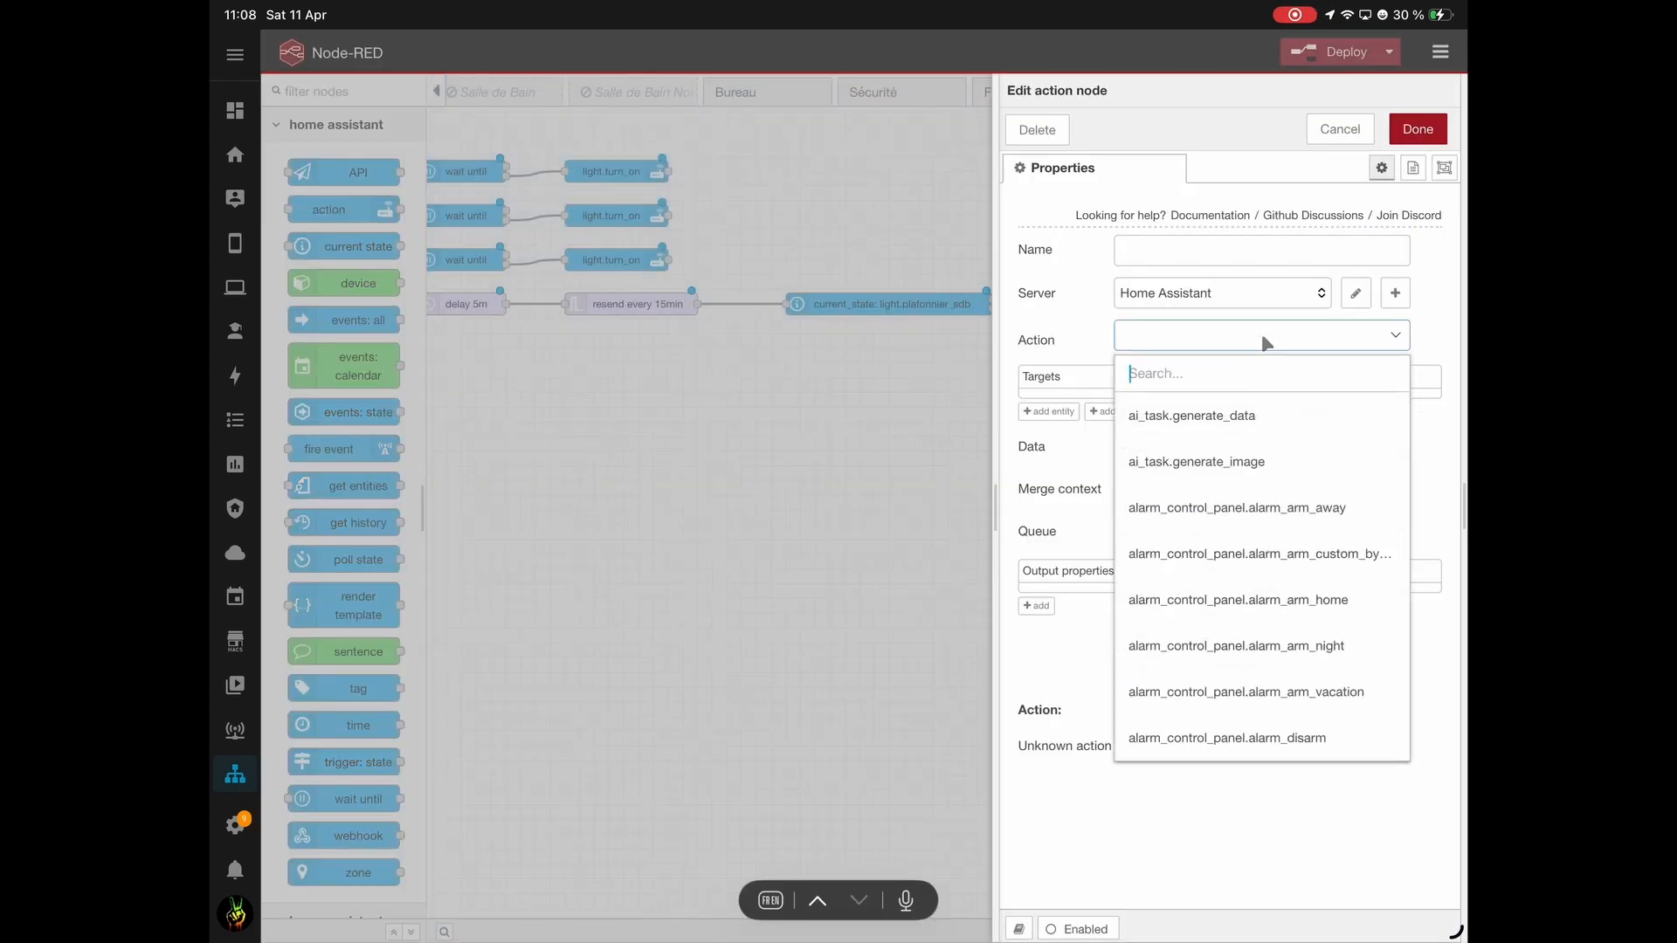
pyautogui.write('Noti')
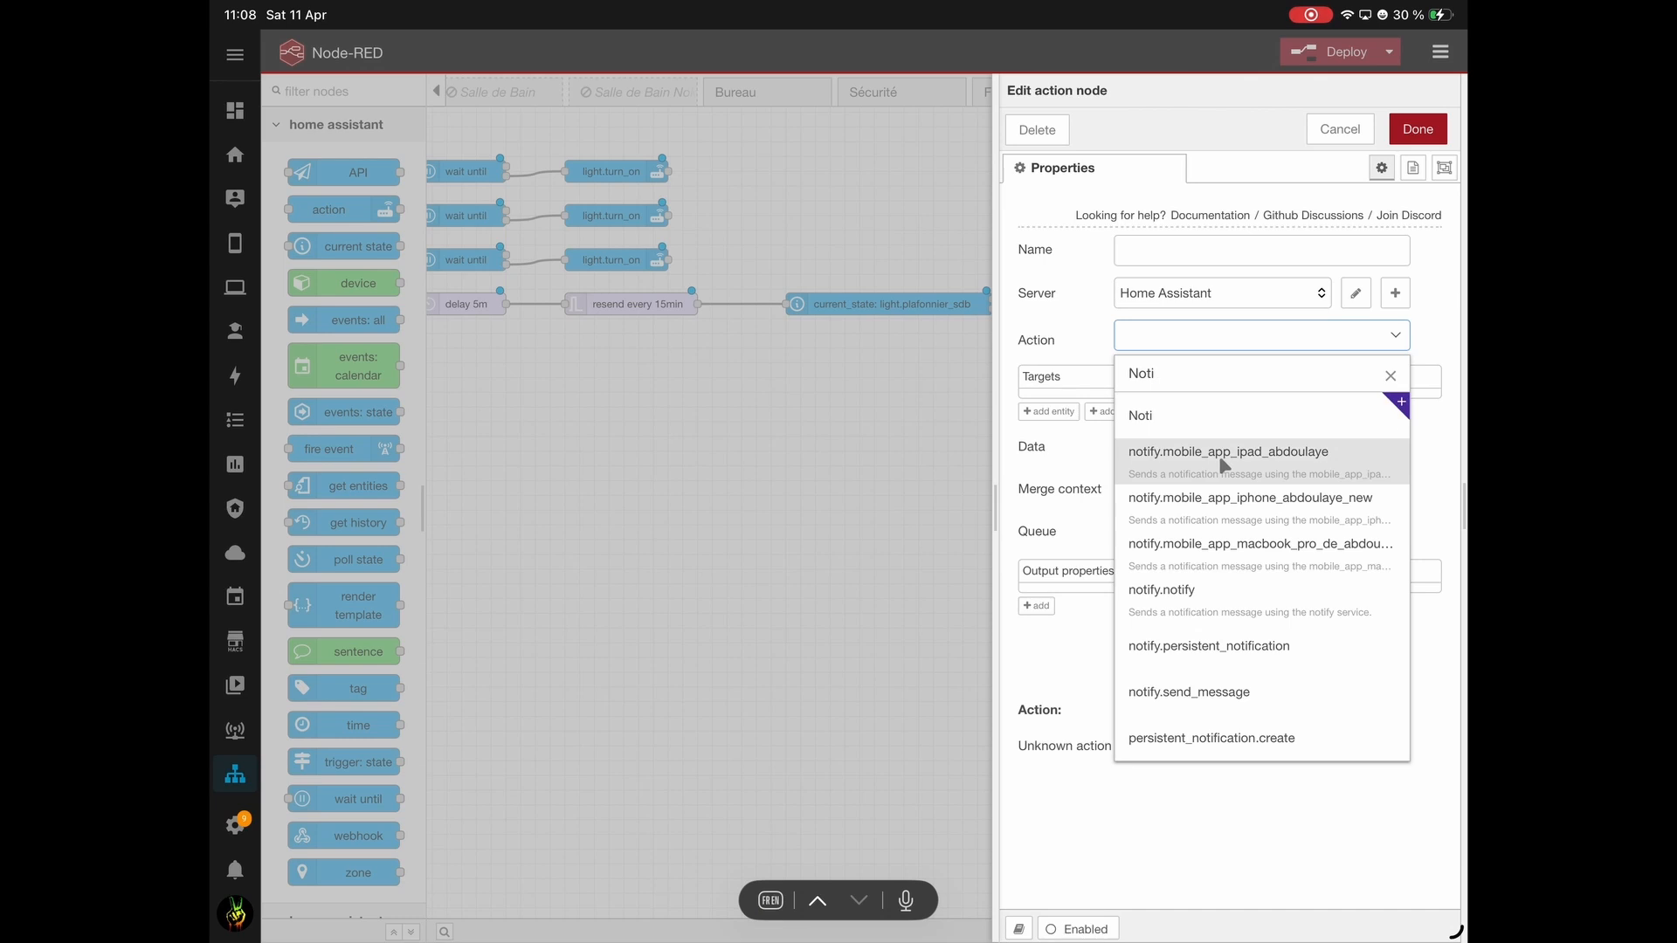
pyautogui.click(1217, 456)
# Open the expression editor for the notify action's data and start an object with the title "Light On".
pyautogui.click(1401, 377)
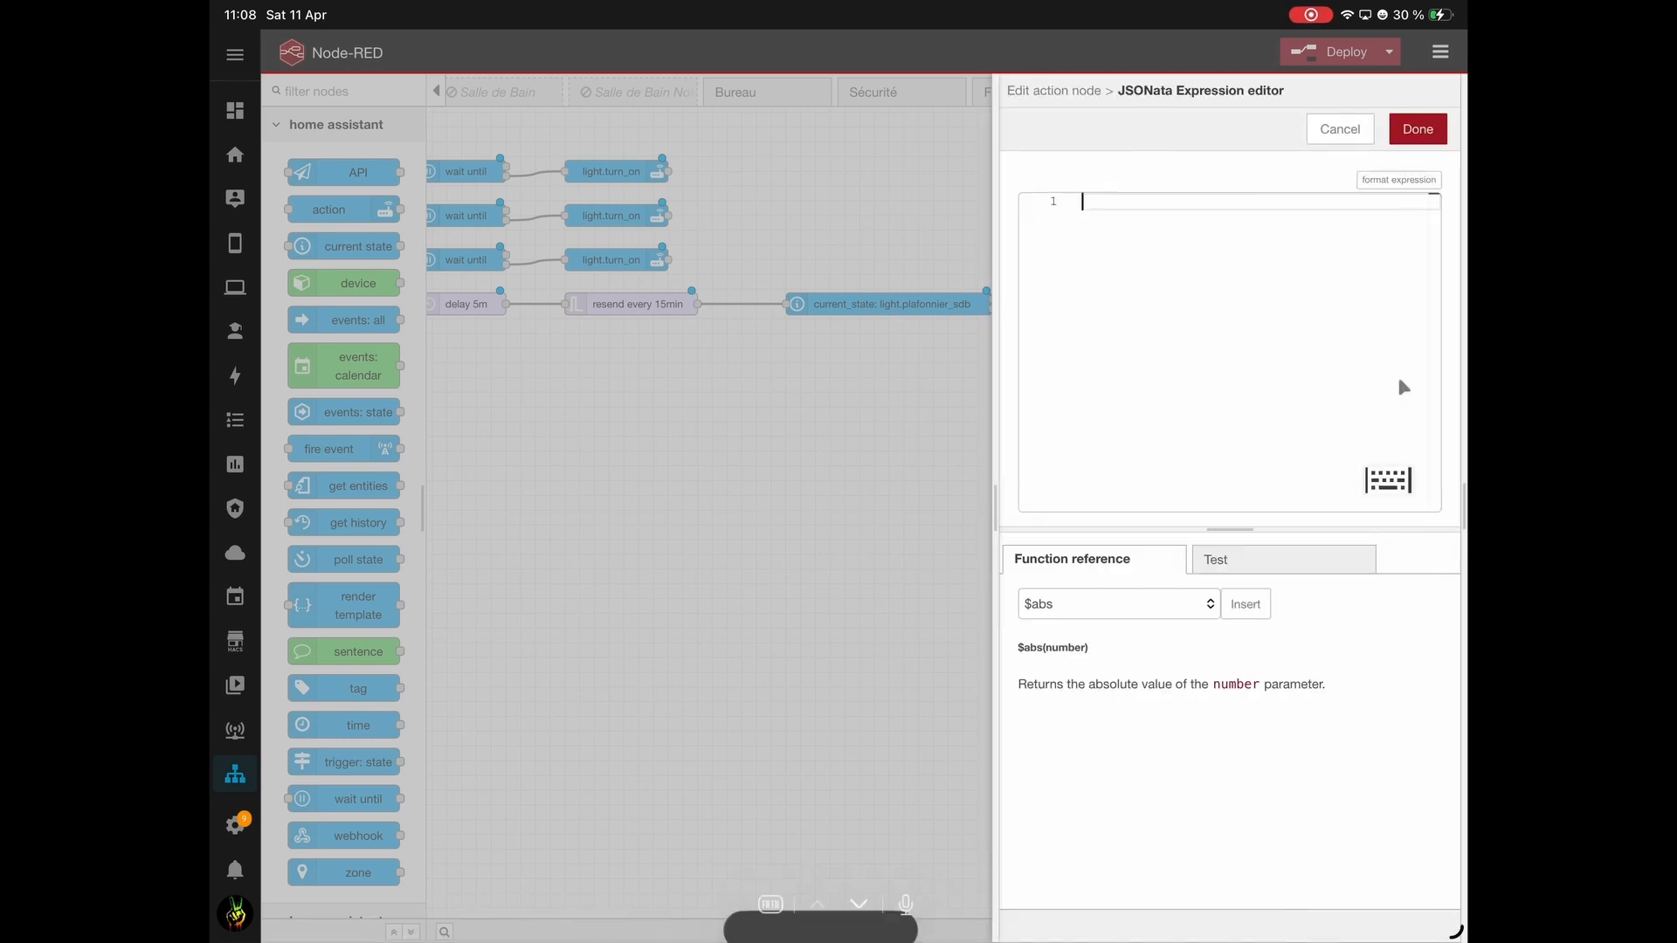
pyautogui.write('{')
pyautogui.press('Return')
pyautogui.write('"')
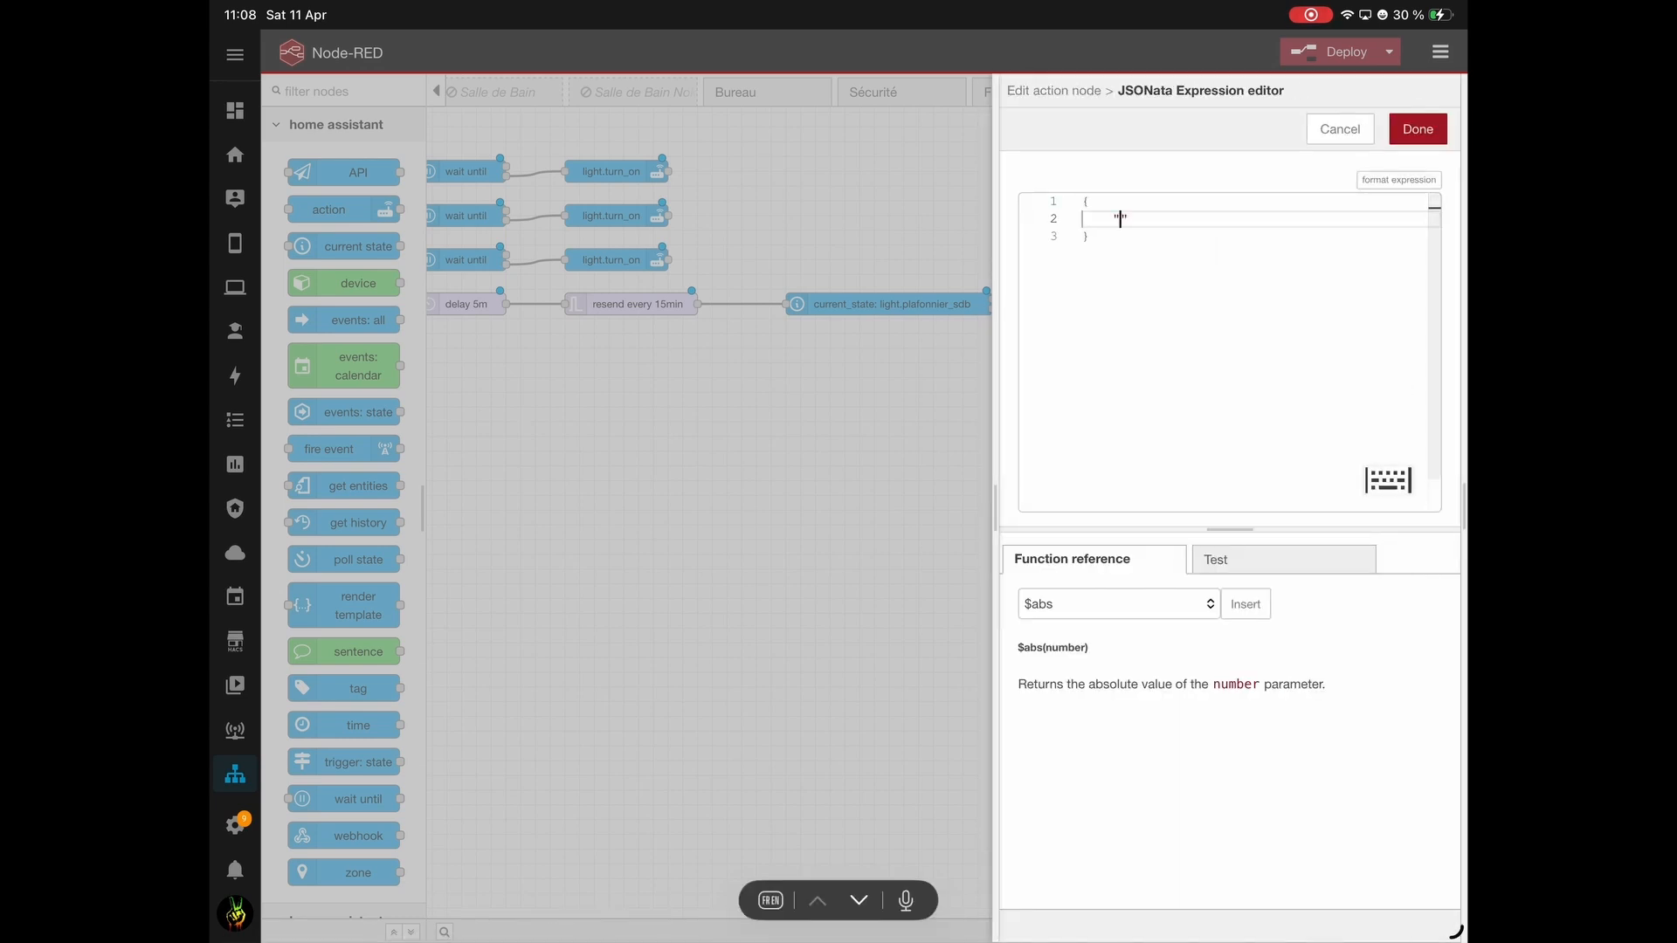
pyautogui.write('title')
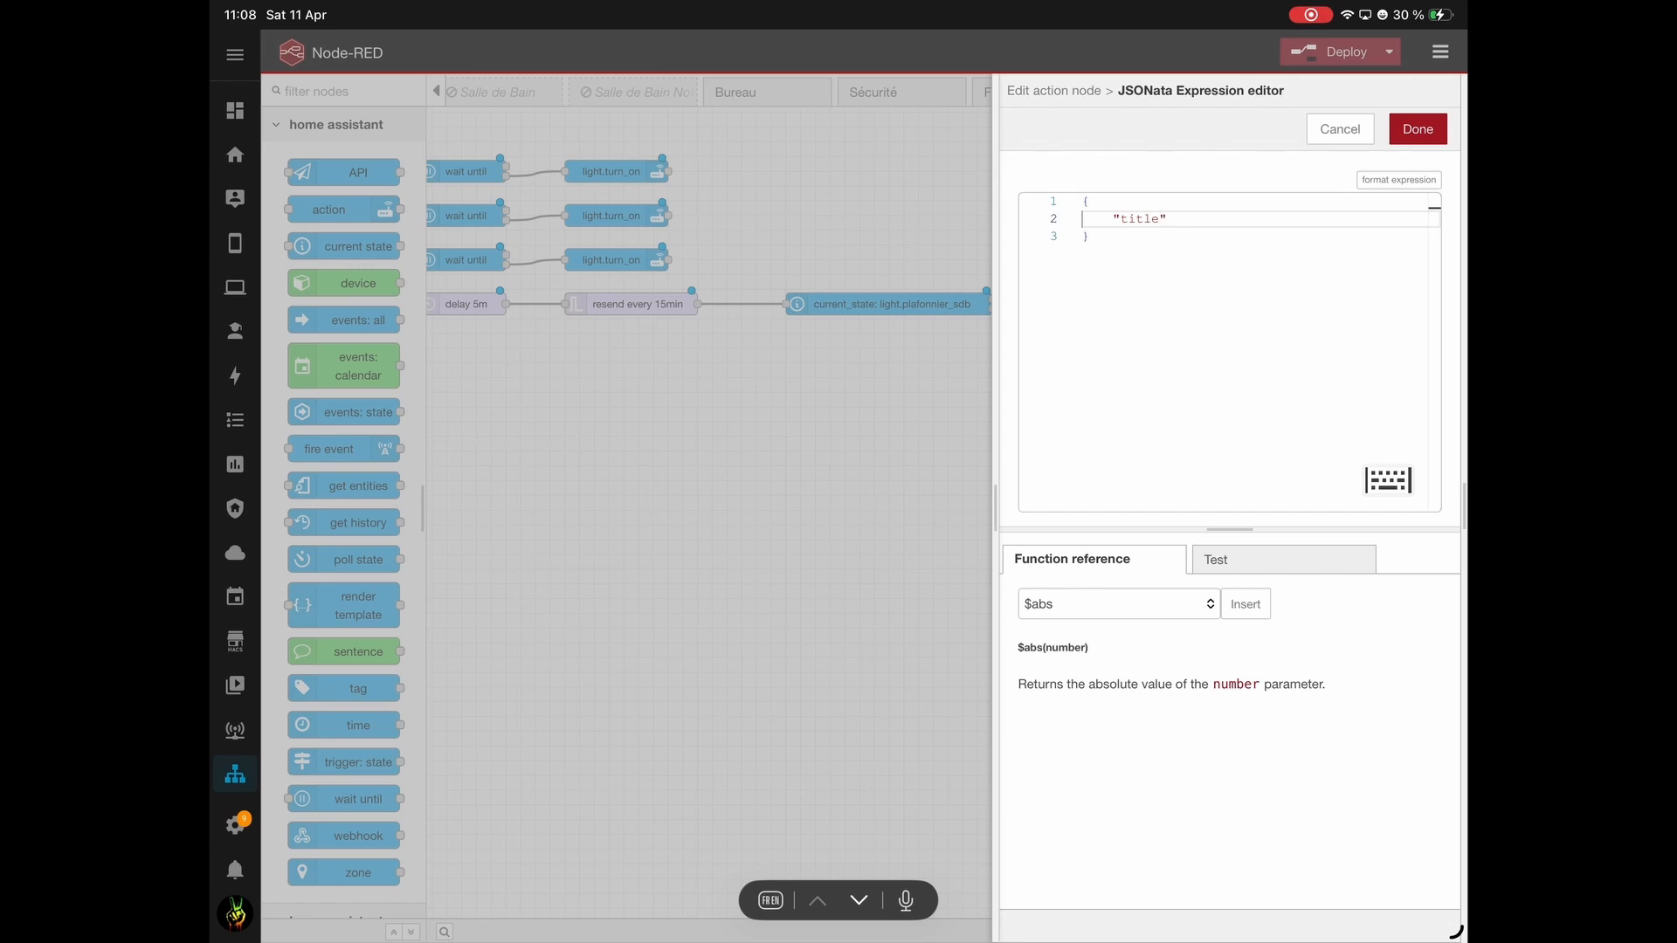
pyautogui.write('":"Light On",')
pyautogui.press('Return')
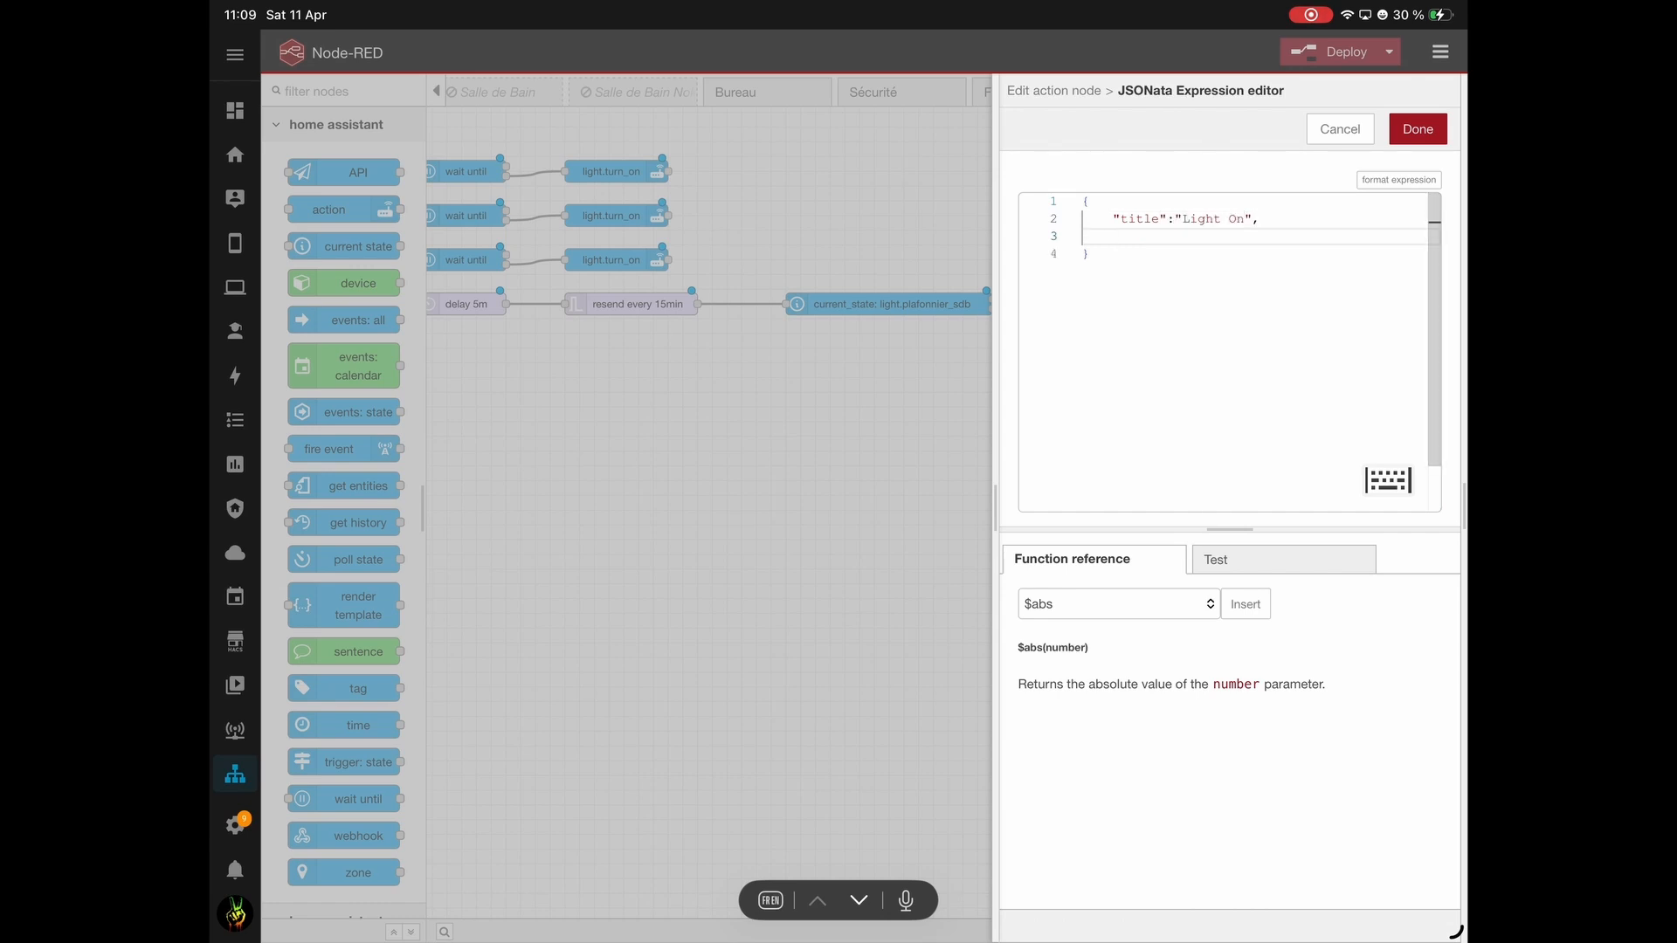
# Add a "message" property to the expression that takes its value from msg.message.
pyautogui.write('message":')
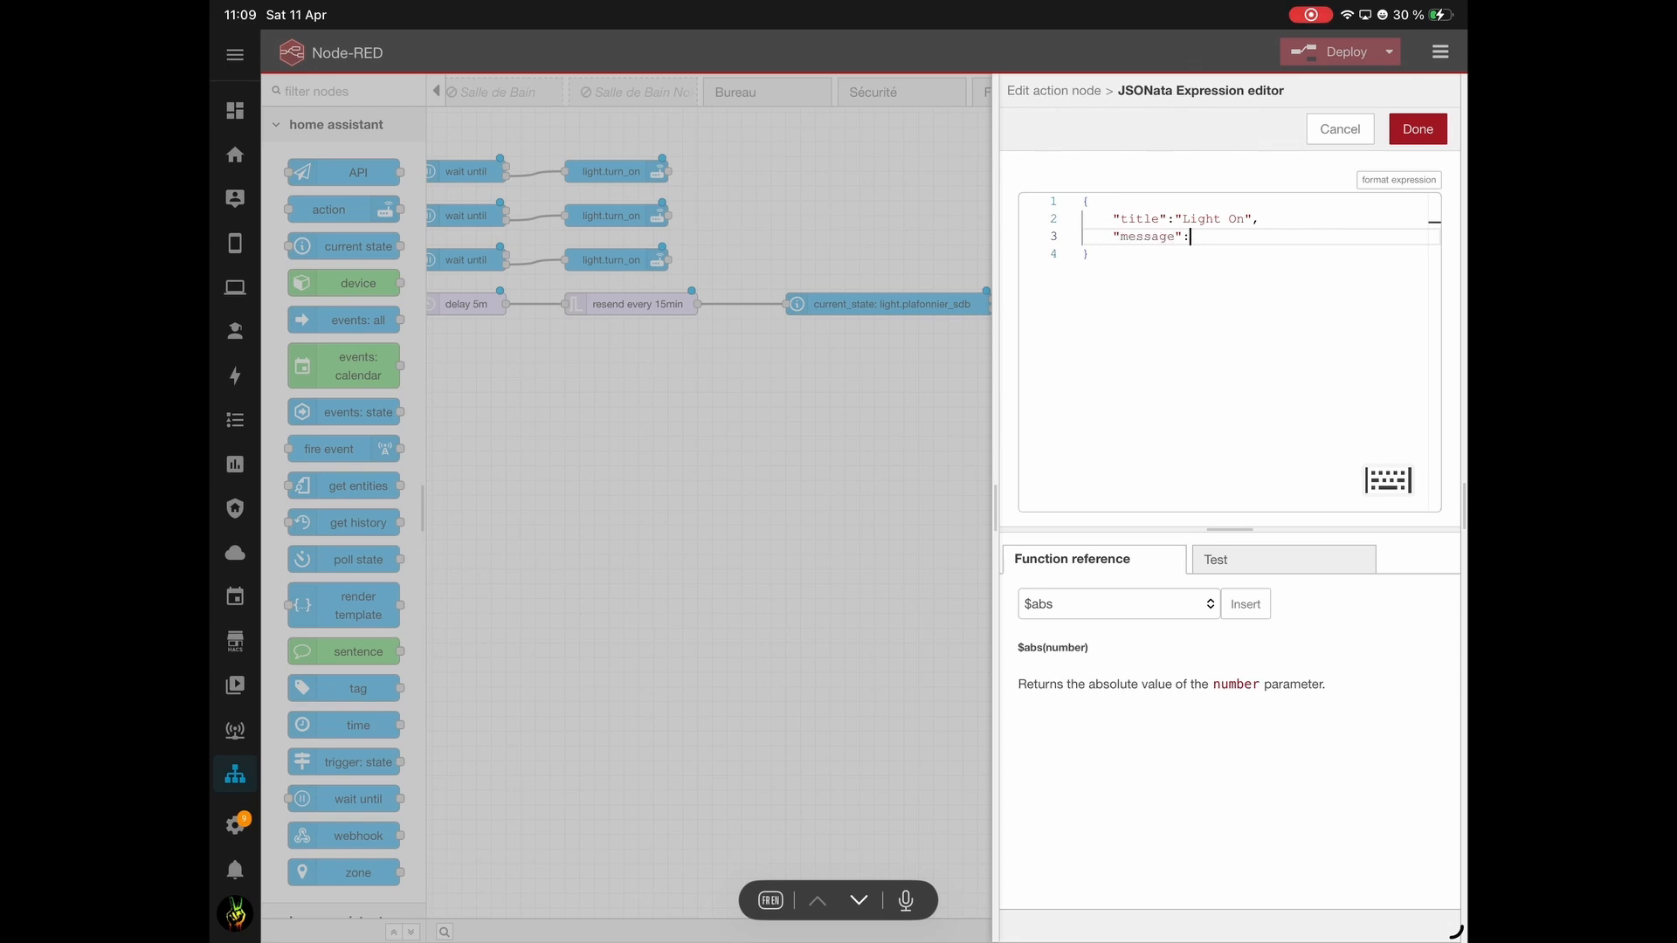
pyautogui.write('msg.')
pyautogui.write('mes')
pyautogui.press('BackSpace')
pyautogui.write('essa')
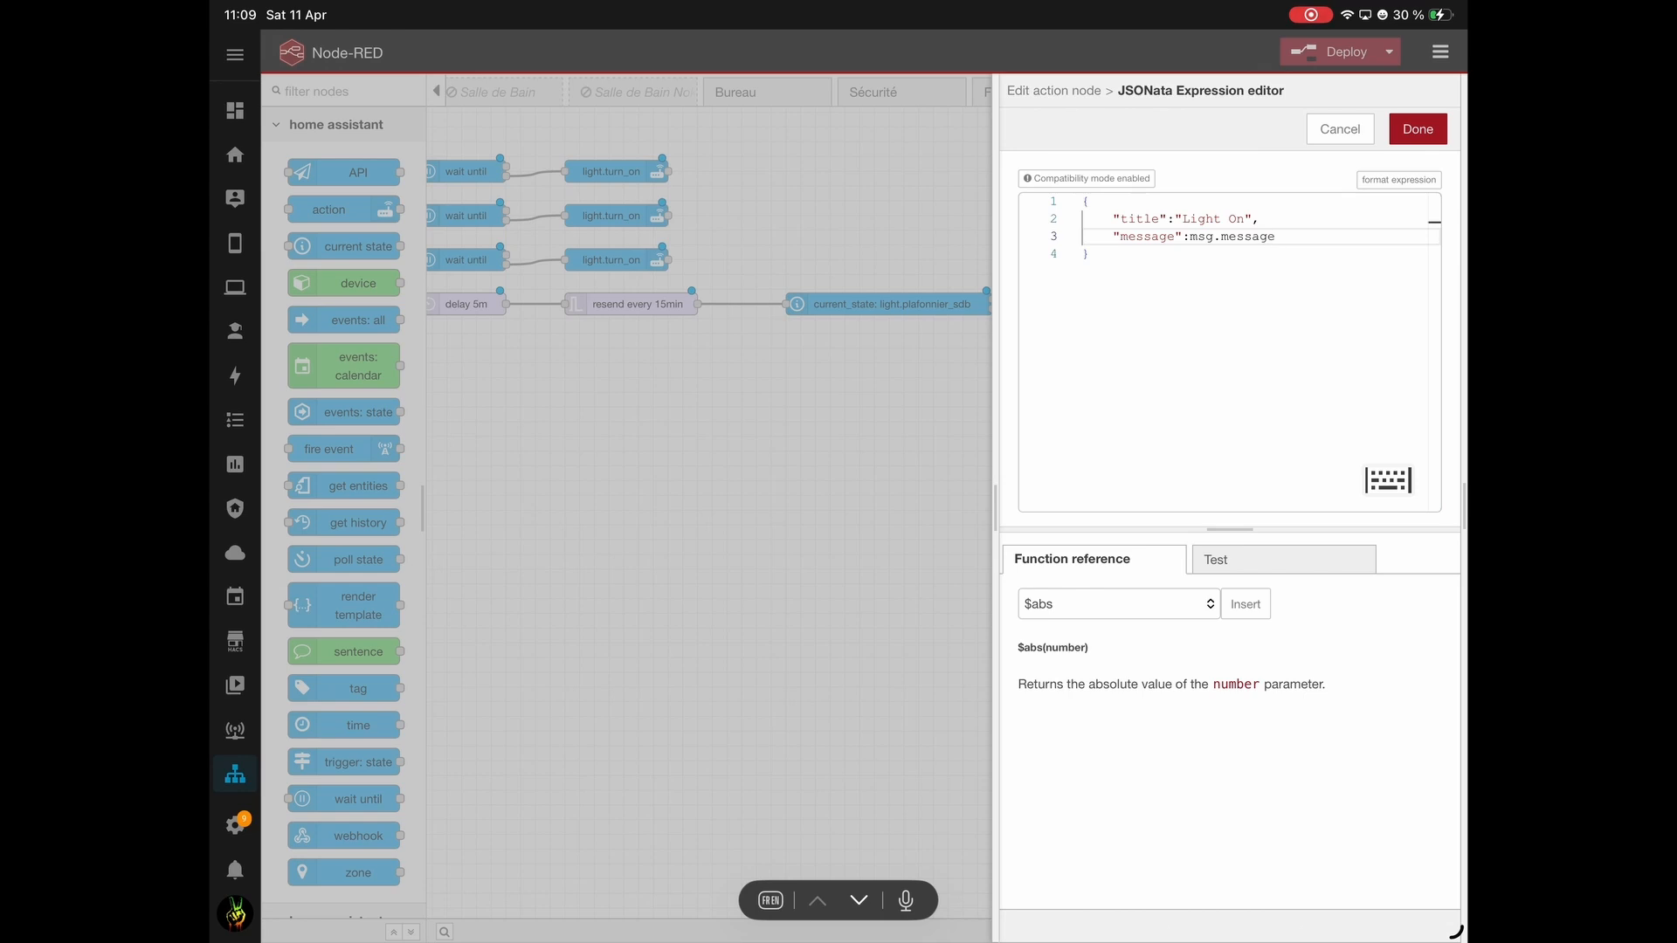
pyautogui.write('ge,')
pyautogui.press('Return')
# Add a "data" object containing an "actions" array with an empty first entry.
pyautogui.write('"data":{')
pyautogui.press('Return')
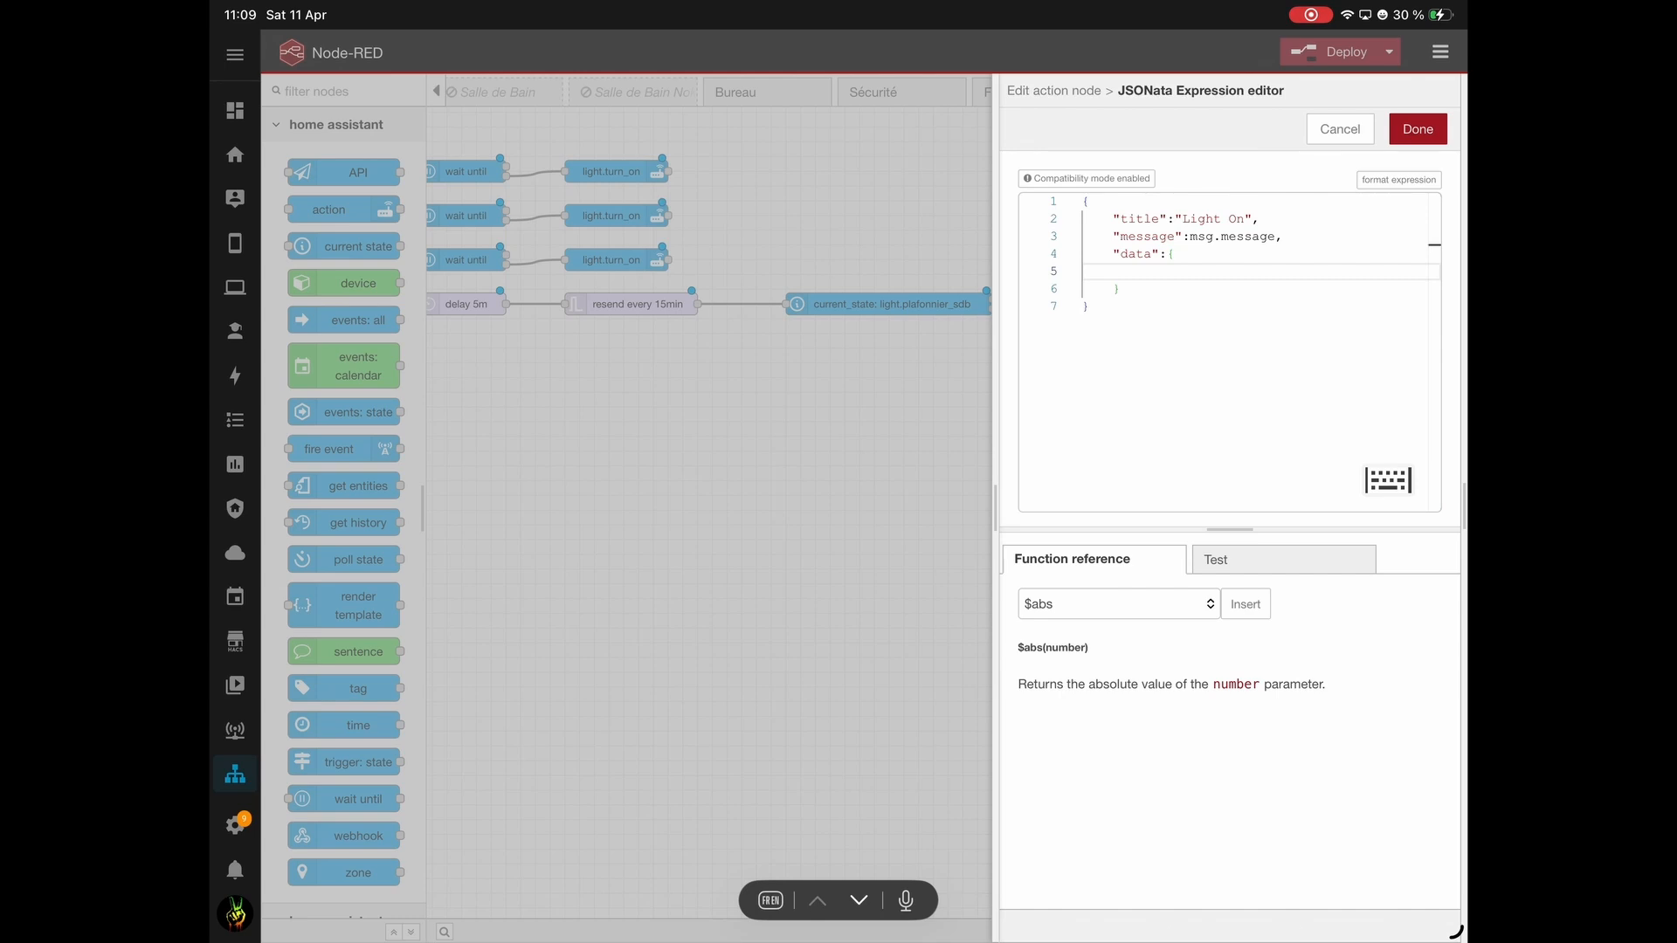
pyautogui.write('"actions":[')
pyautogui.press('Return')
pyautogui.write('{')
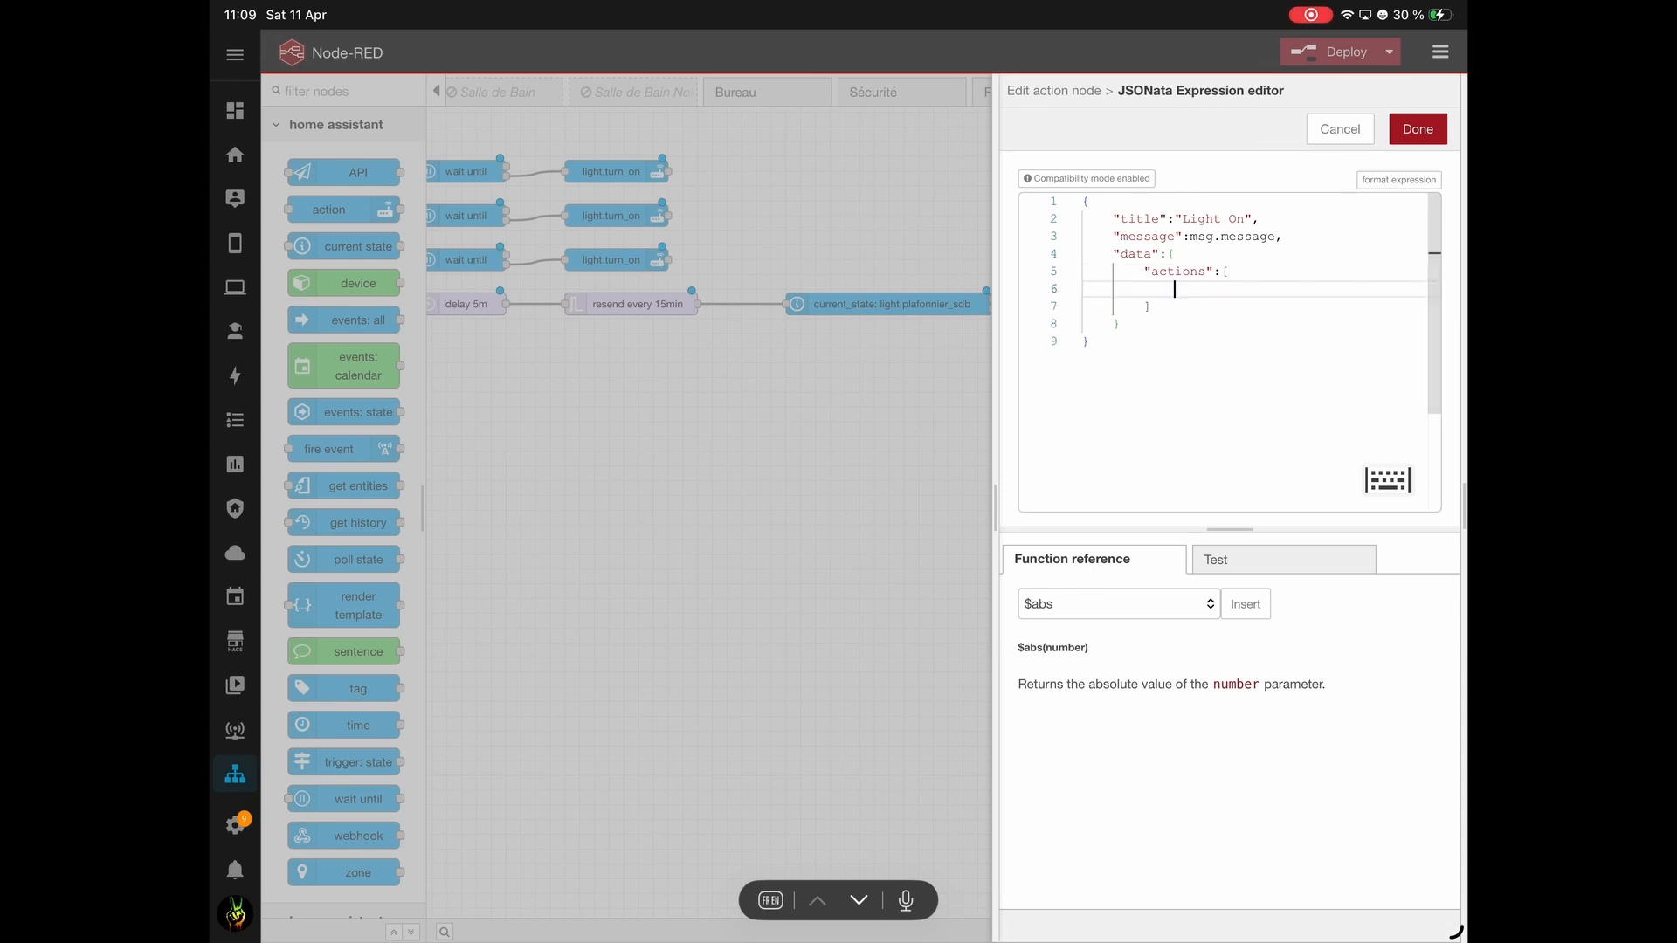
pyautogui.press('Return')
# Set the first entry's "action" property to "Turn_off".
pyautogui.write('"action')
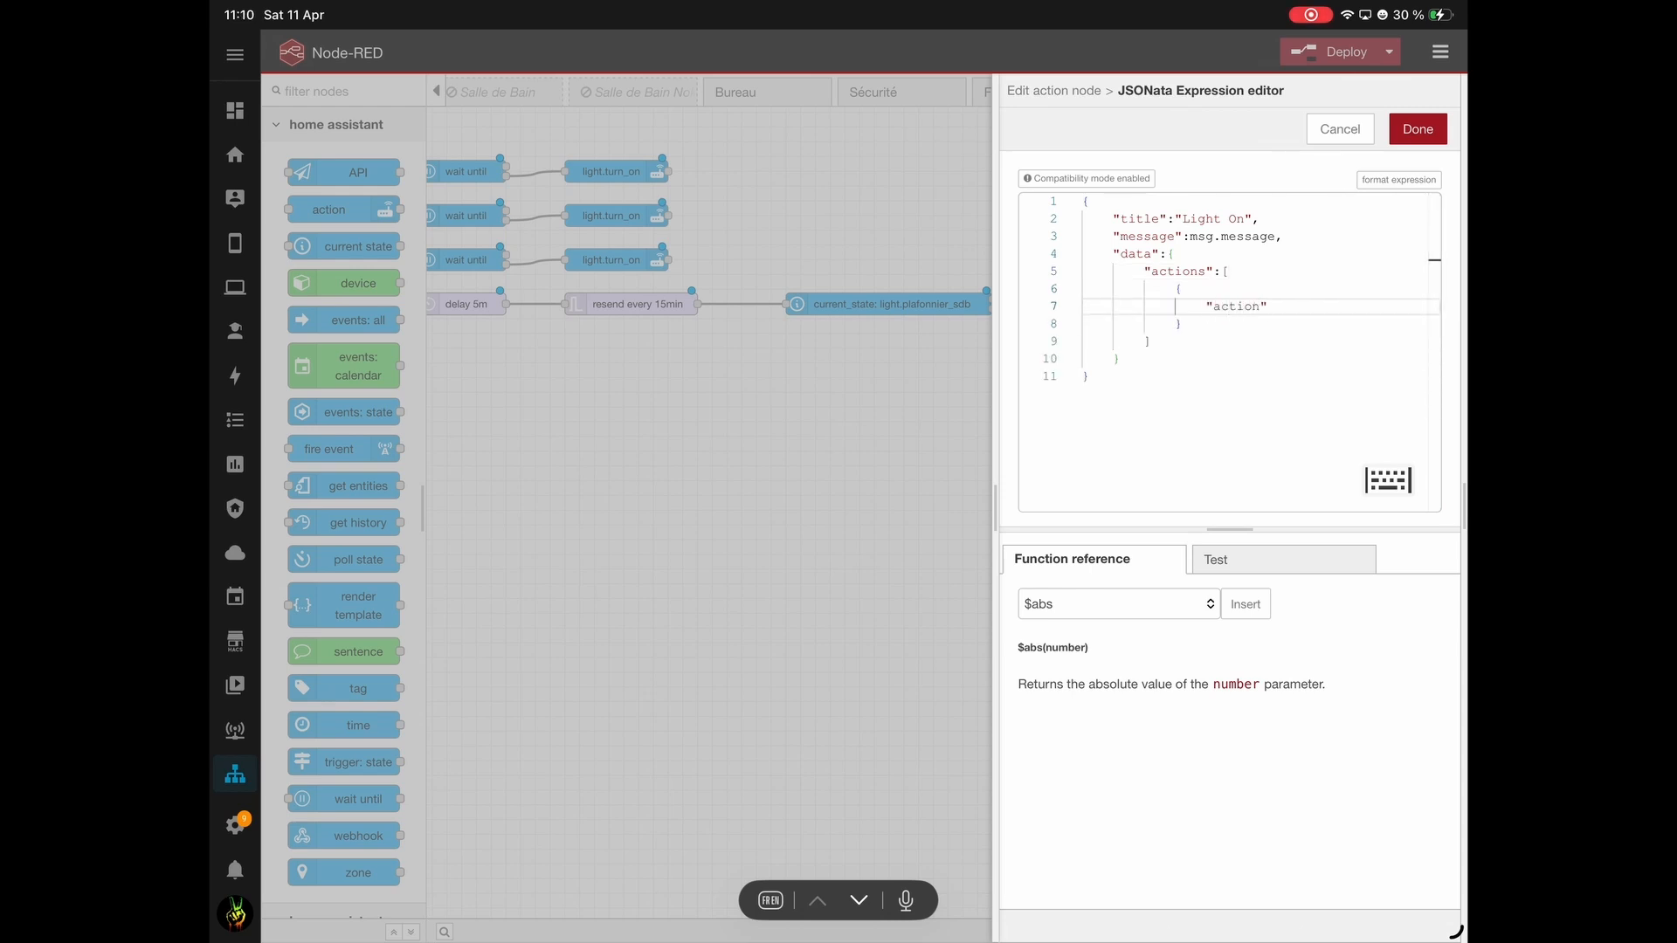
pyautogui.write('":"Tur')
pyautogui.write('n_p')
pyautogui.write('",')
pyautogui.press('Return')
# Give the first entry the title "Turn Off" and the icon "sfsymbol:poweroff".
pyautogui.write('"actip')
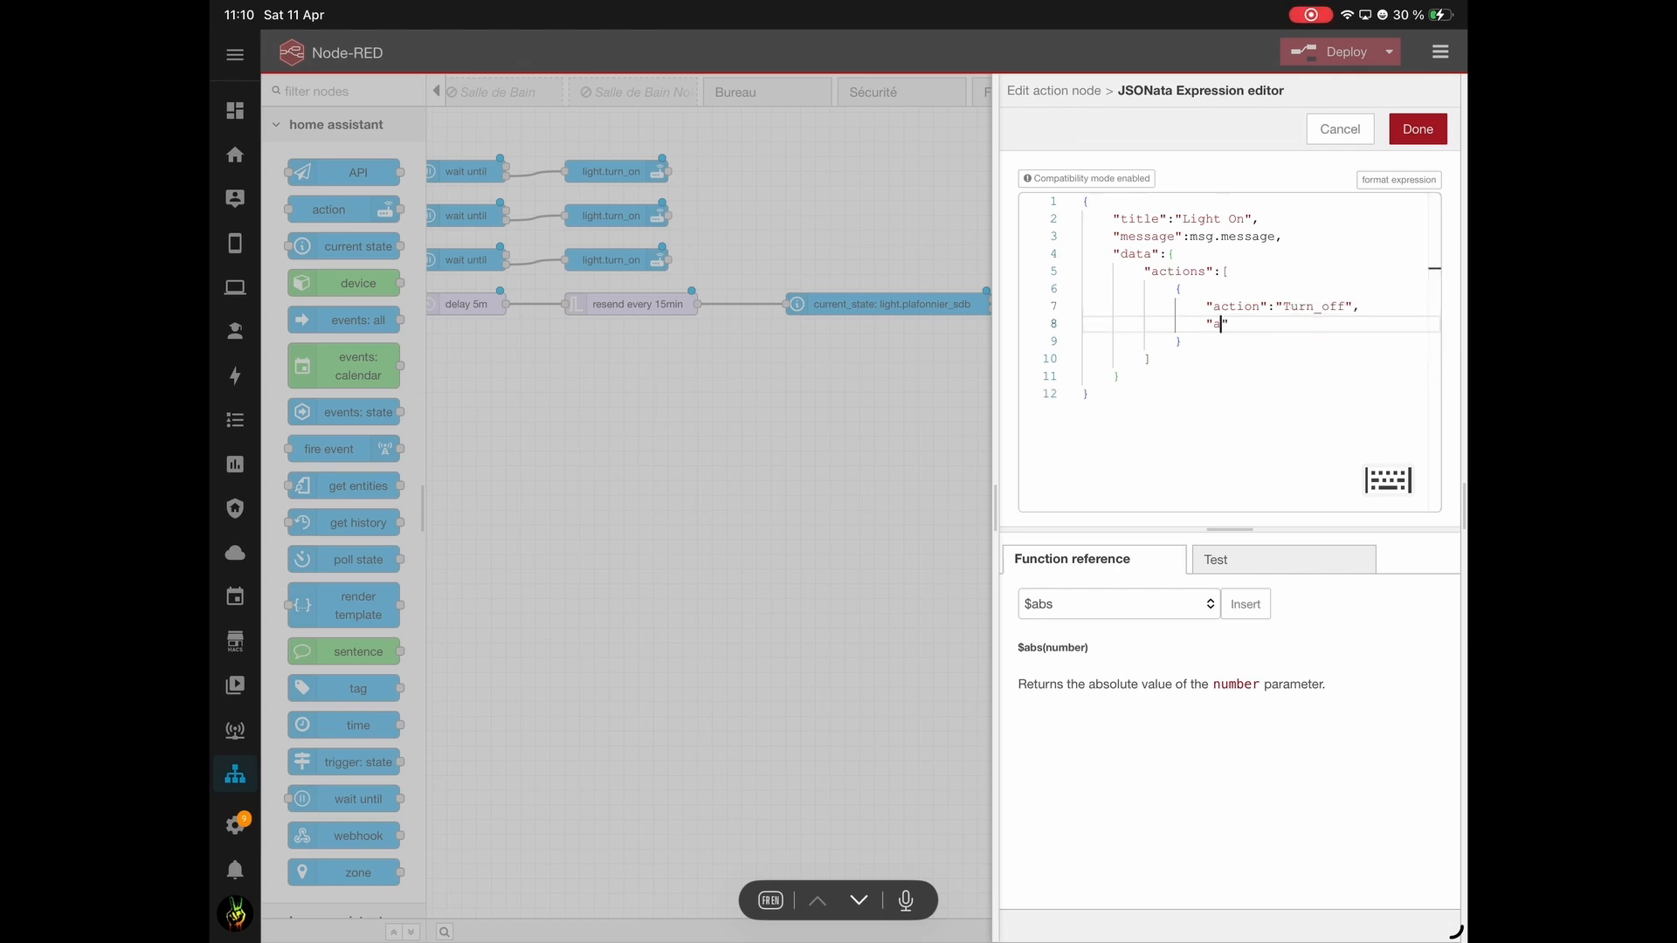
pyautogui.write('on')
pyautogui.press('BackSpace')
pyautogui.press('BackSpace')
pyautogui.press('BackSpace')
pyautogui.press('BackSpace')
pyautogui.press('BackSpace')
pyautogui.write('title":"Turn Off",')
pyautogui.press('Return')
pyautogui.write('"icon":"sfsymbol')
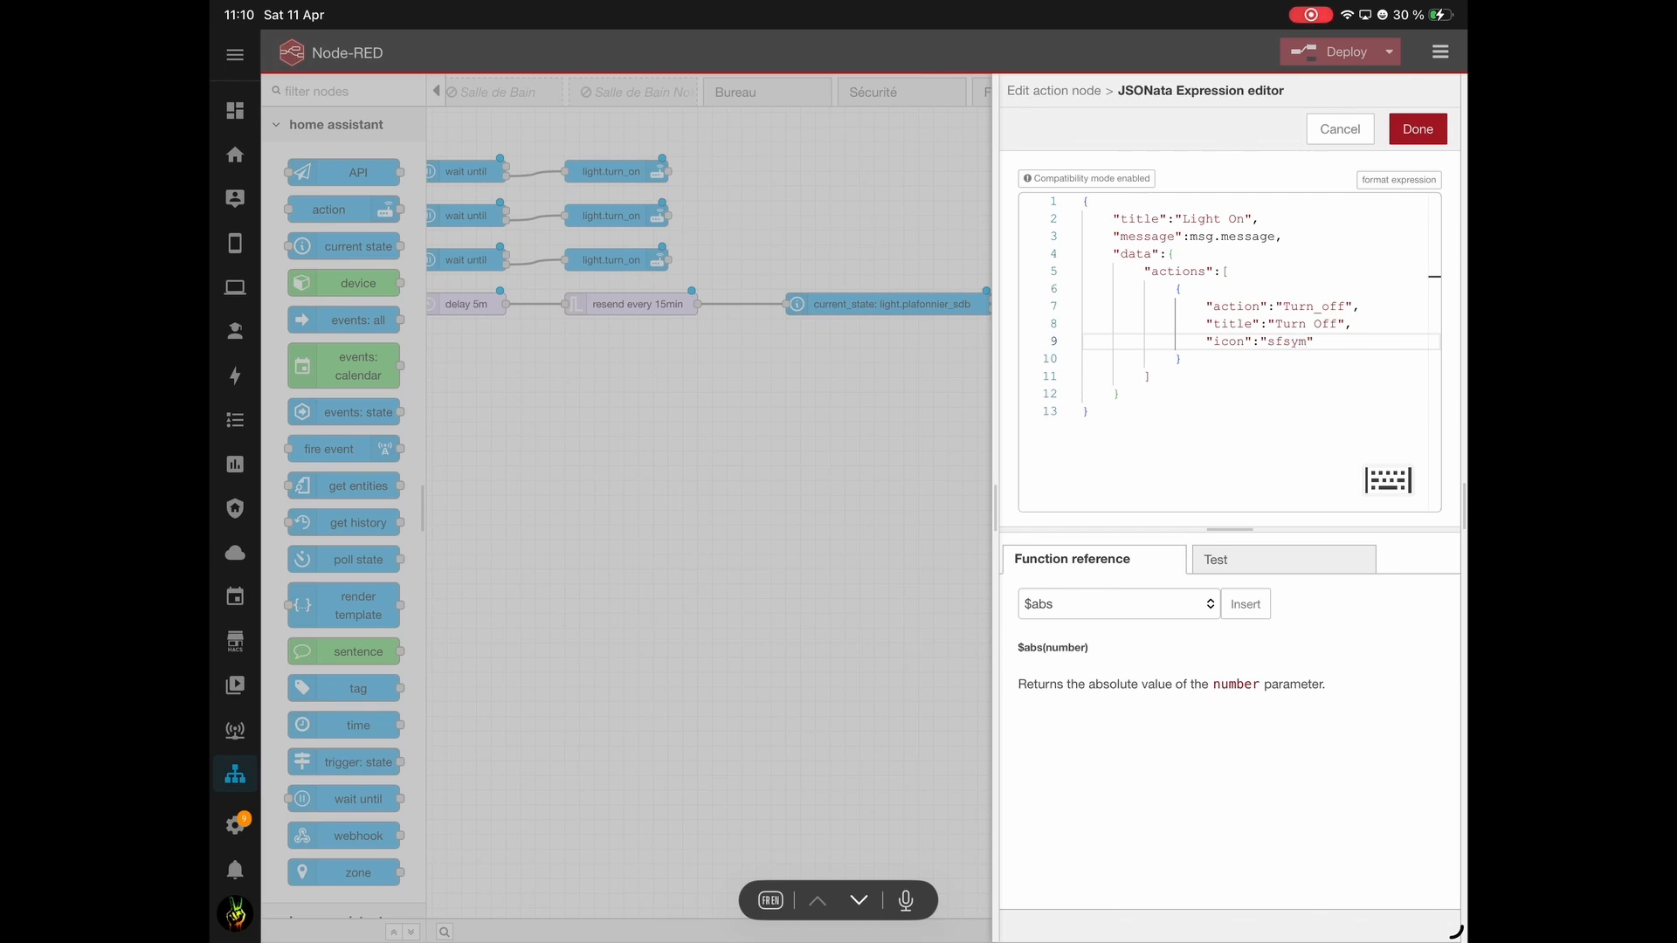
pyautogui.press('BackSpace')
pyautogui.write('l:poweroff')
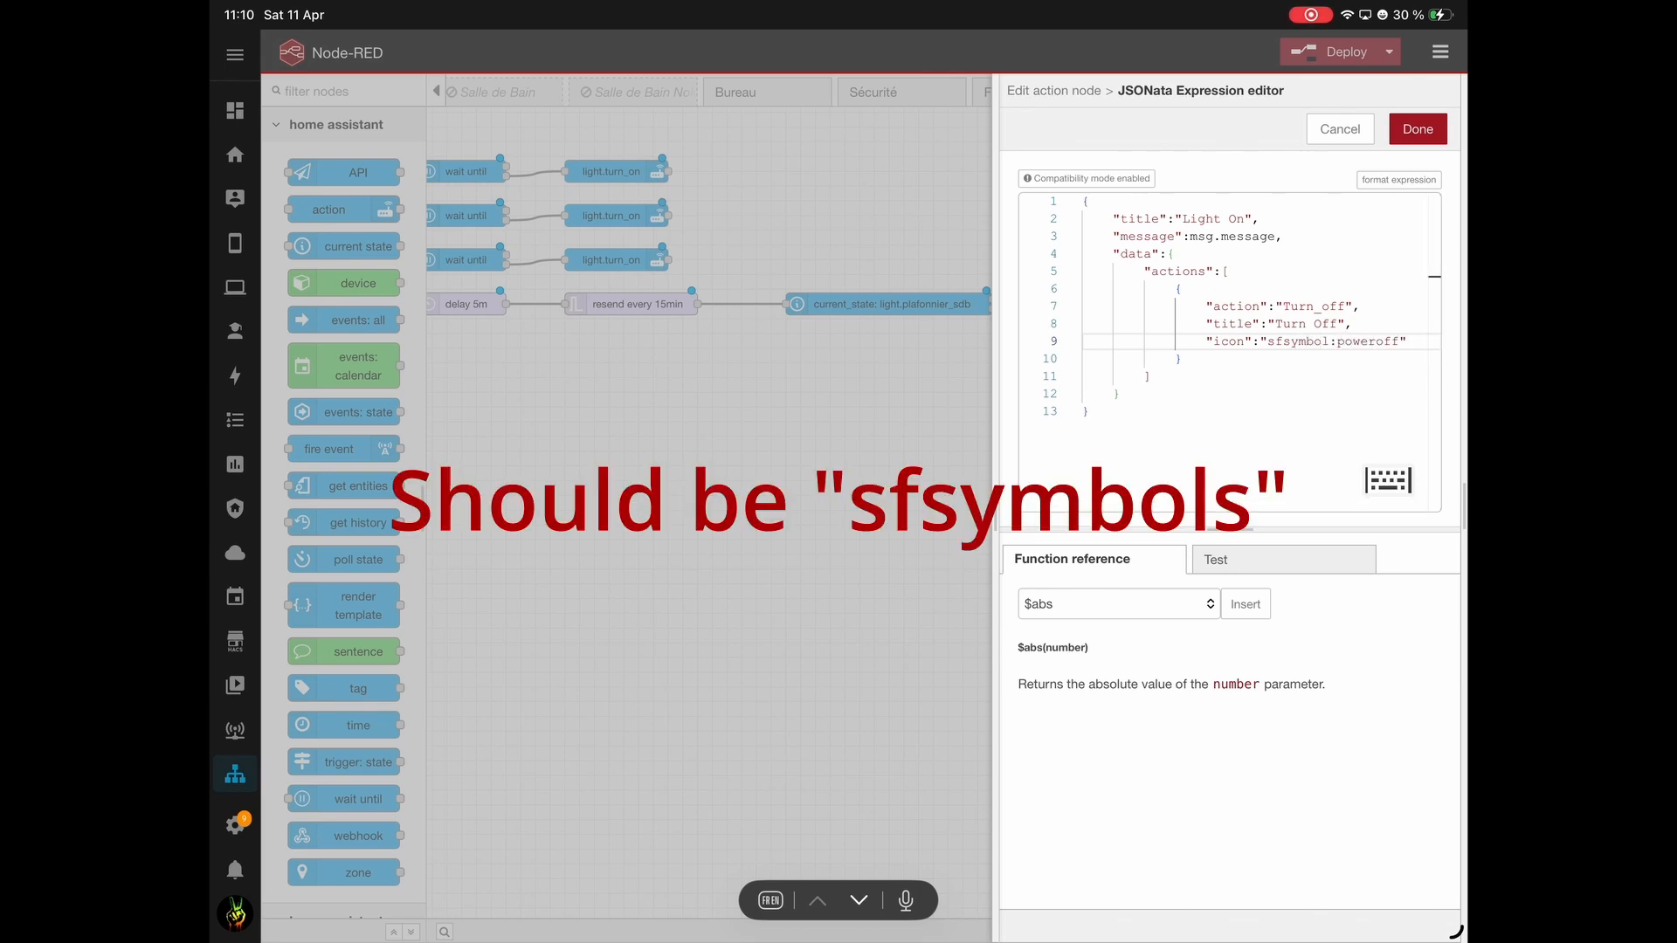
# Add a second entry to the actions array and copy the Turn_off entry's action, title and icon lines into it.
pyautogui.press('Down')
pyautogui.write(',')
pyautogui.press('Return')
pyautogui.write('{')
pyautogui.press('Return')
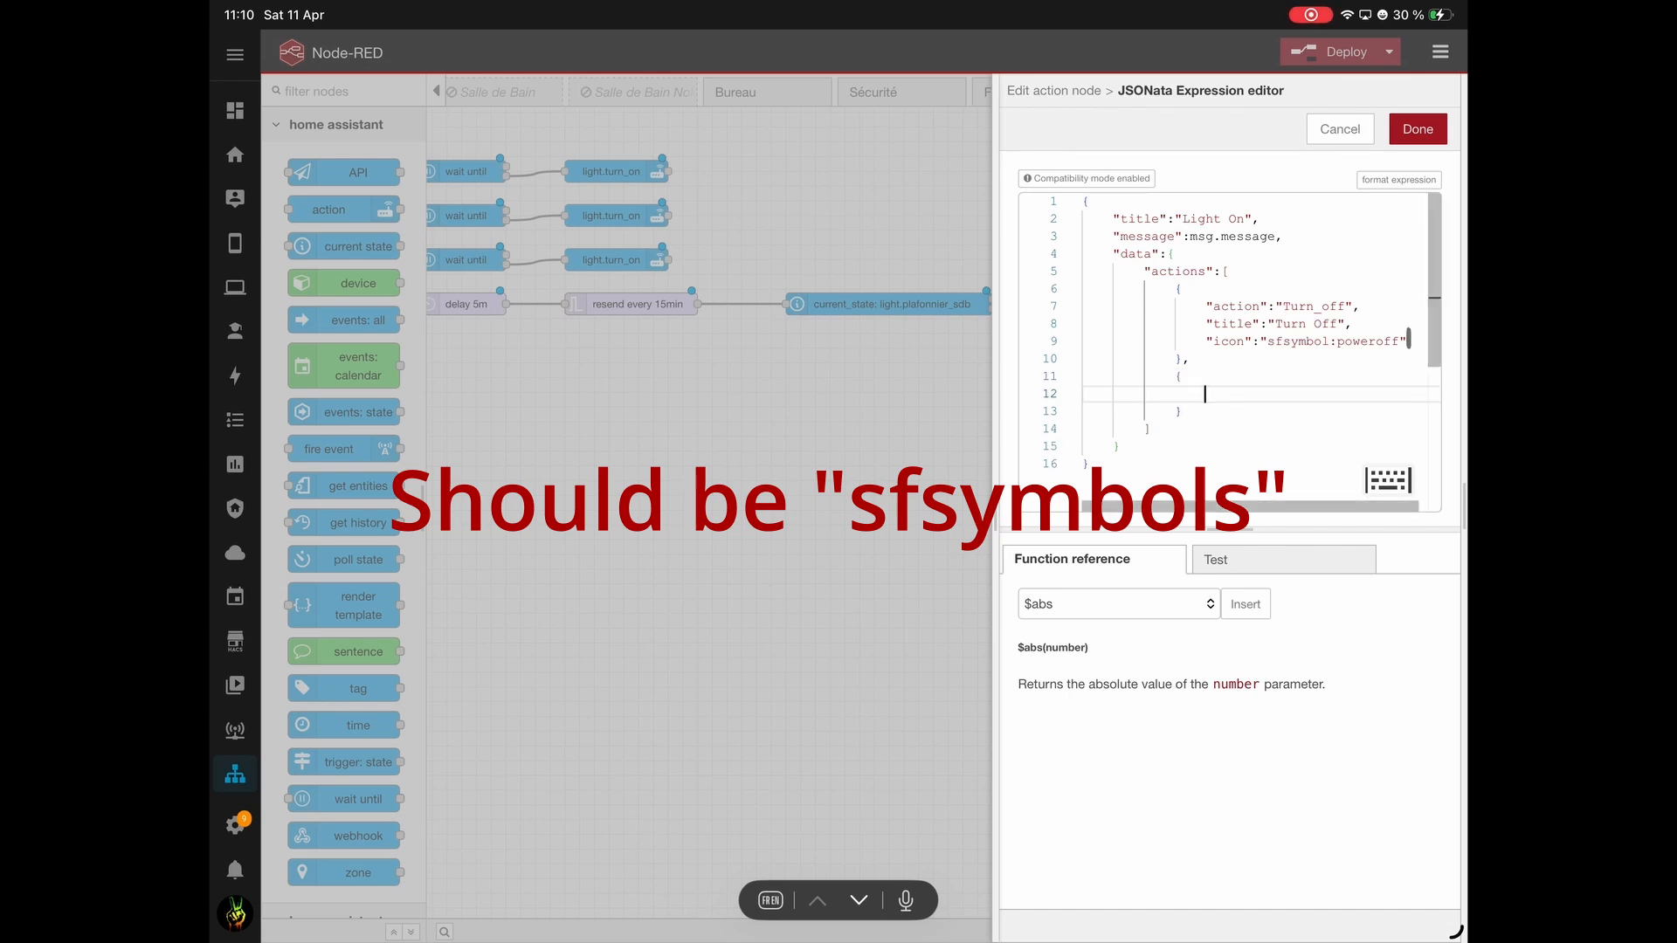
pyautogui.moveTo(1408, 339); pyautogui.dragTo(1206, 309)
pyautogui.rightClick(1217, 317)
pyautogui.click(1126, 387)
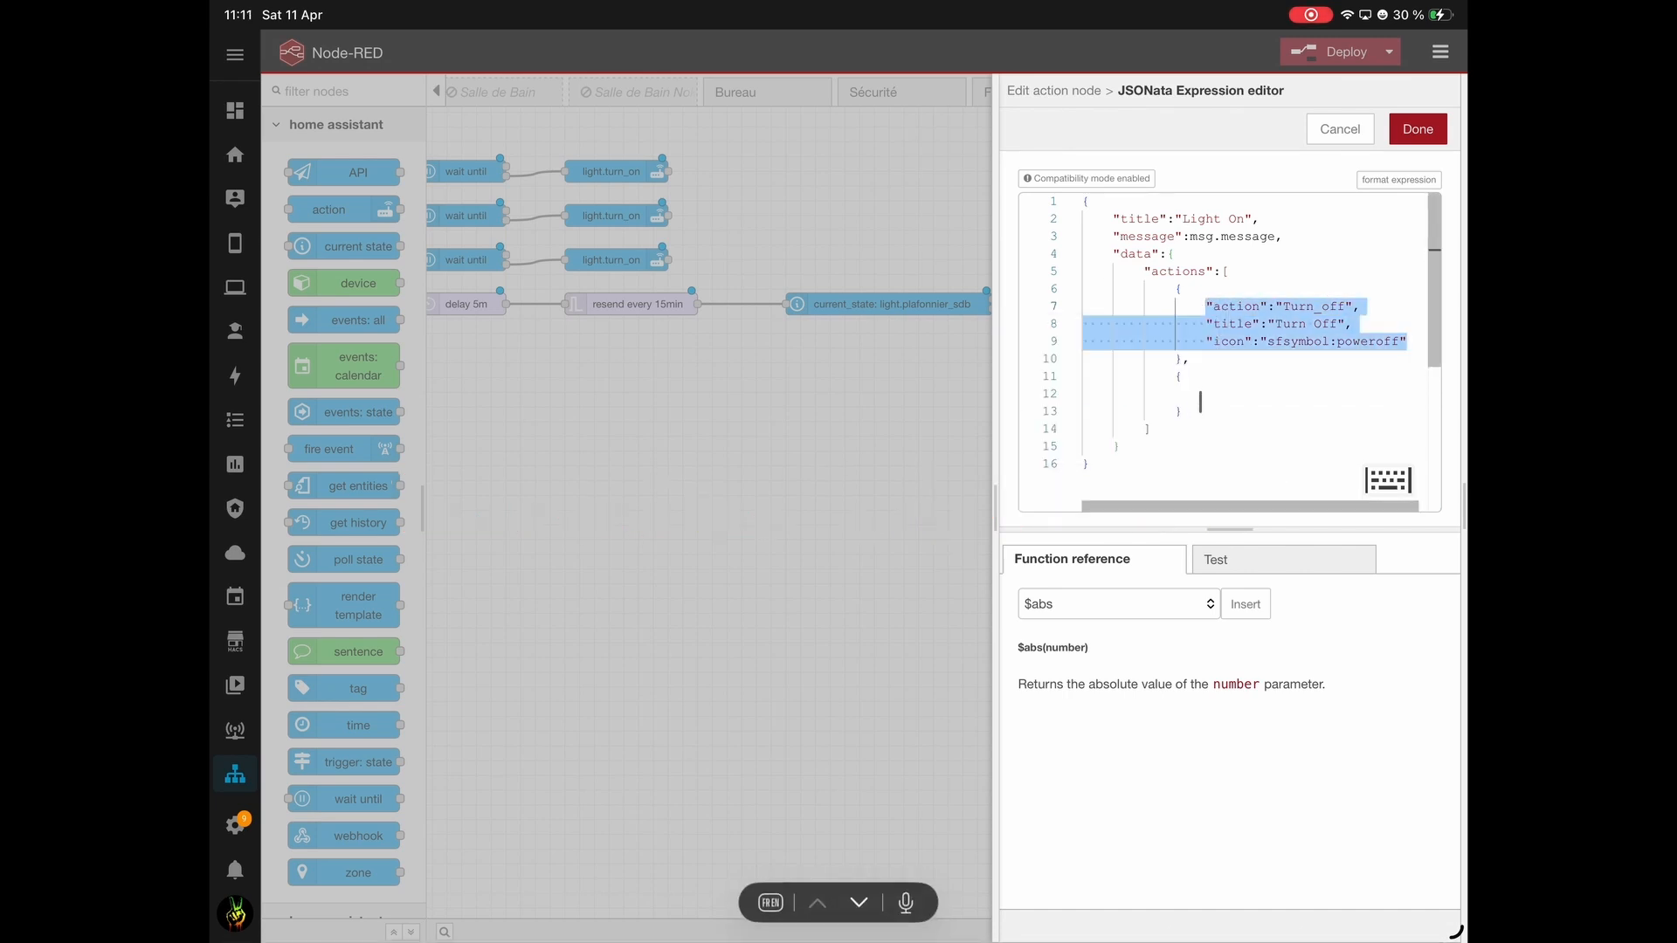
pyautogui.rightClick(1200, 402)
pyautogui.click(1241, 490)
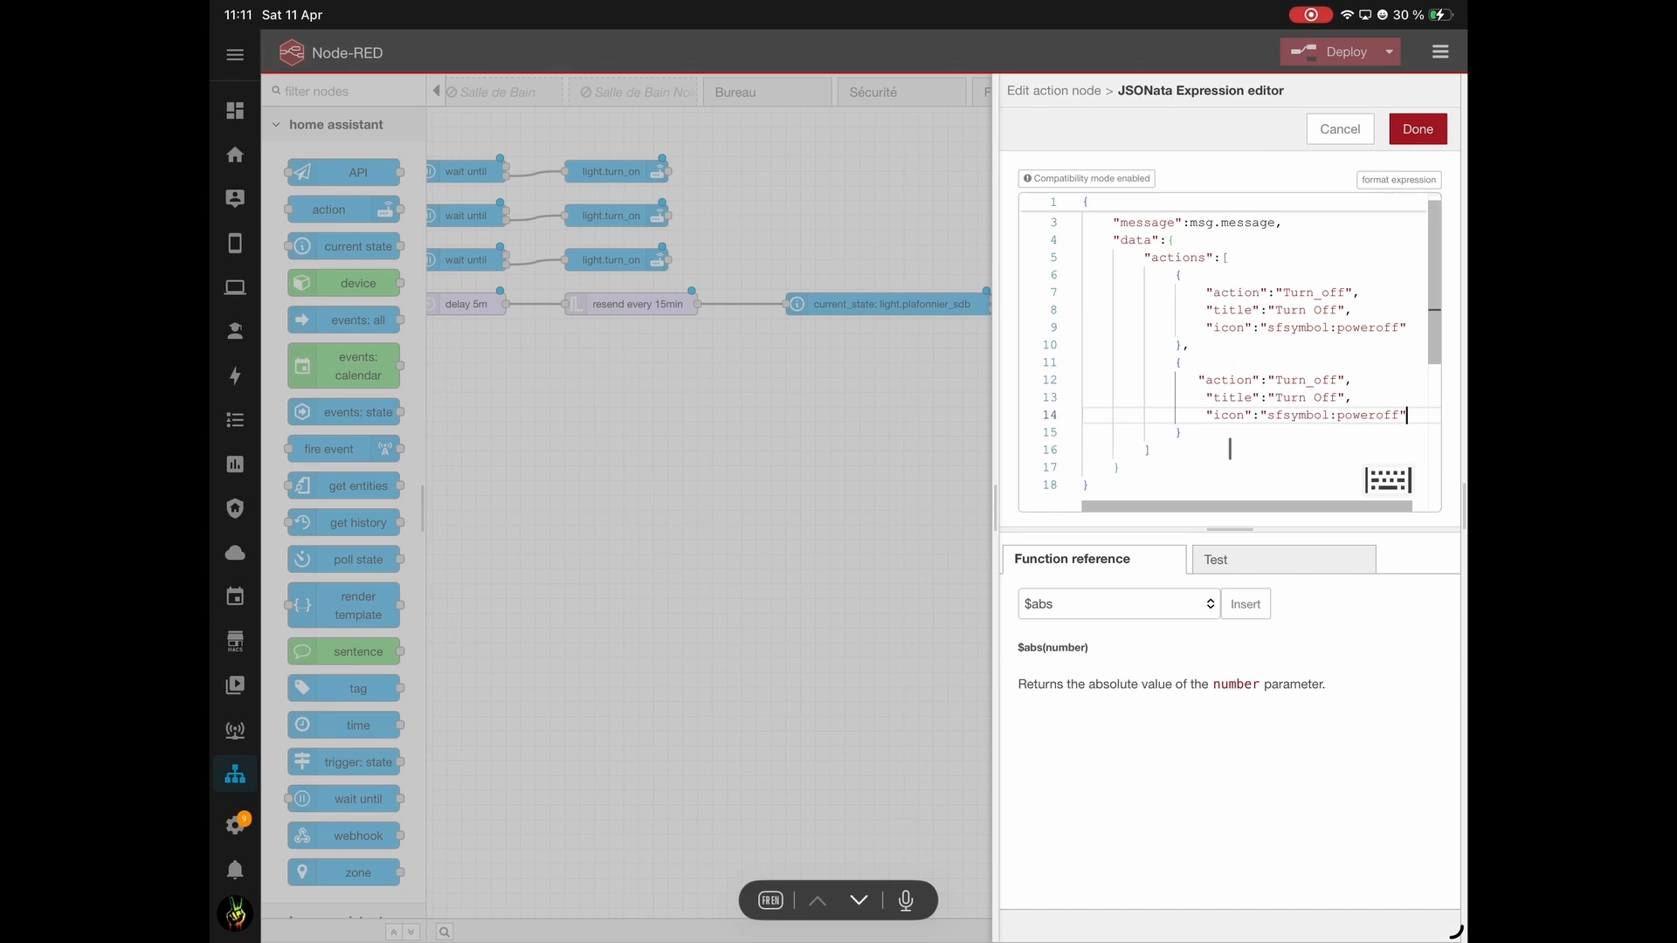
# Change the second entry's "action" value to "Remind".
pyautogui.doubleClick(1294, 379)
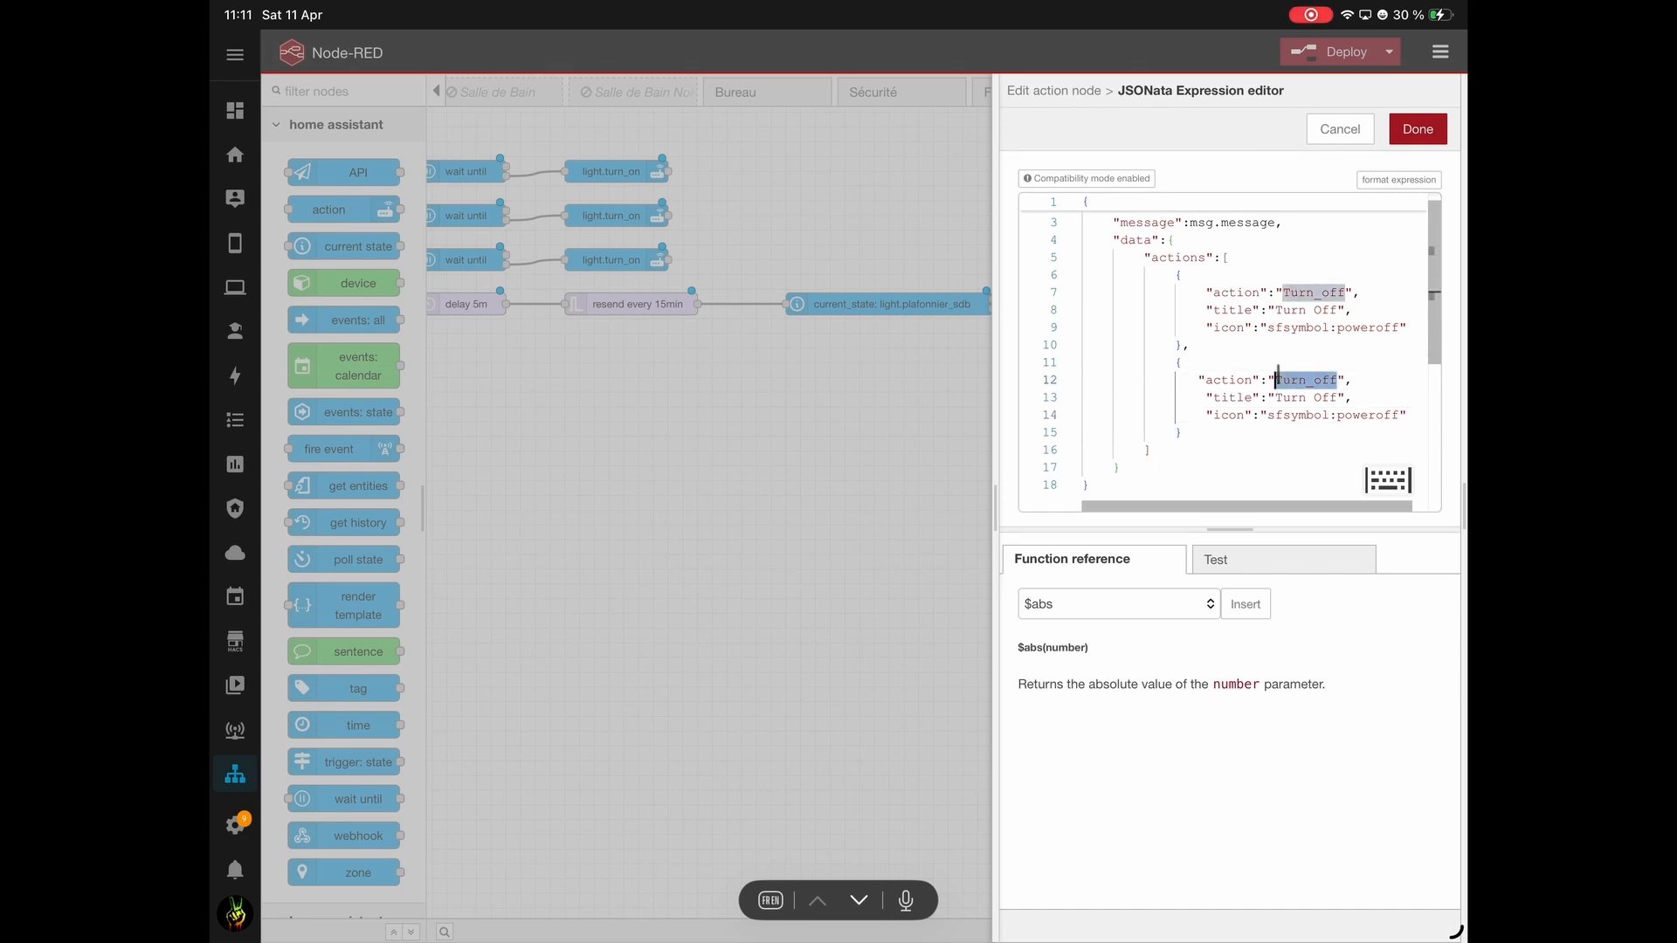
pyautogui.click(1329, 379)
pyautogui.write('hh')
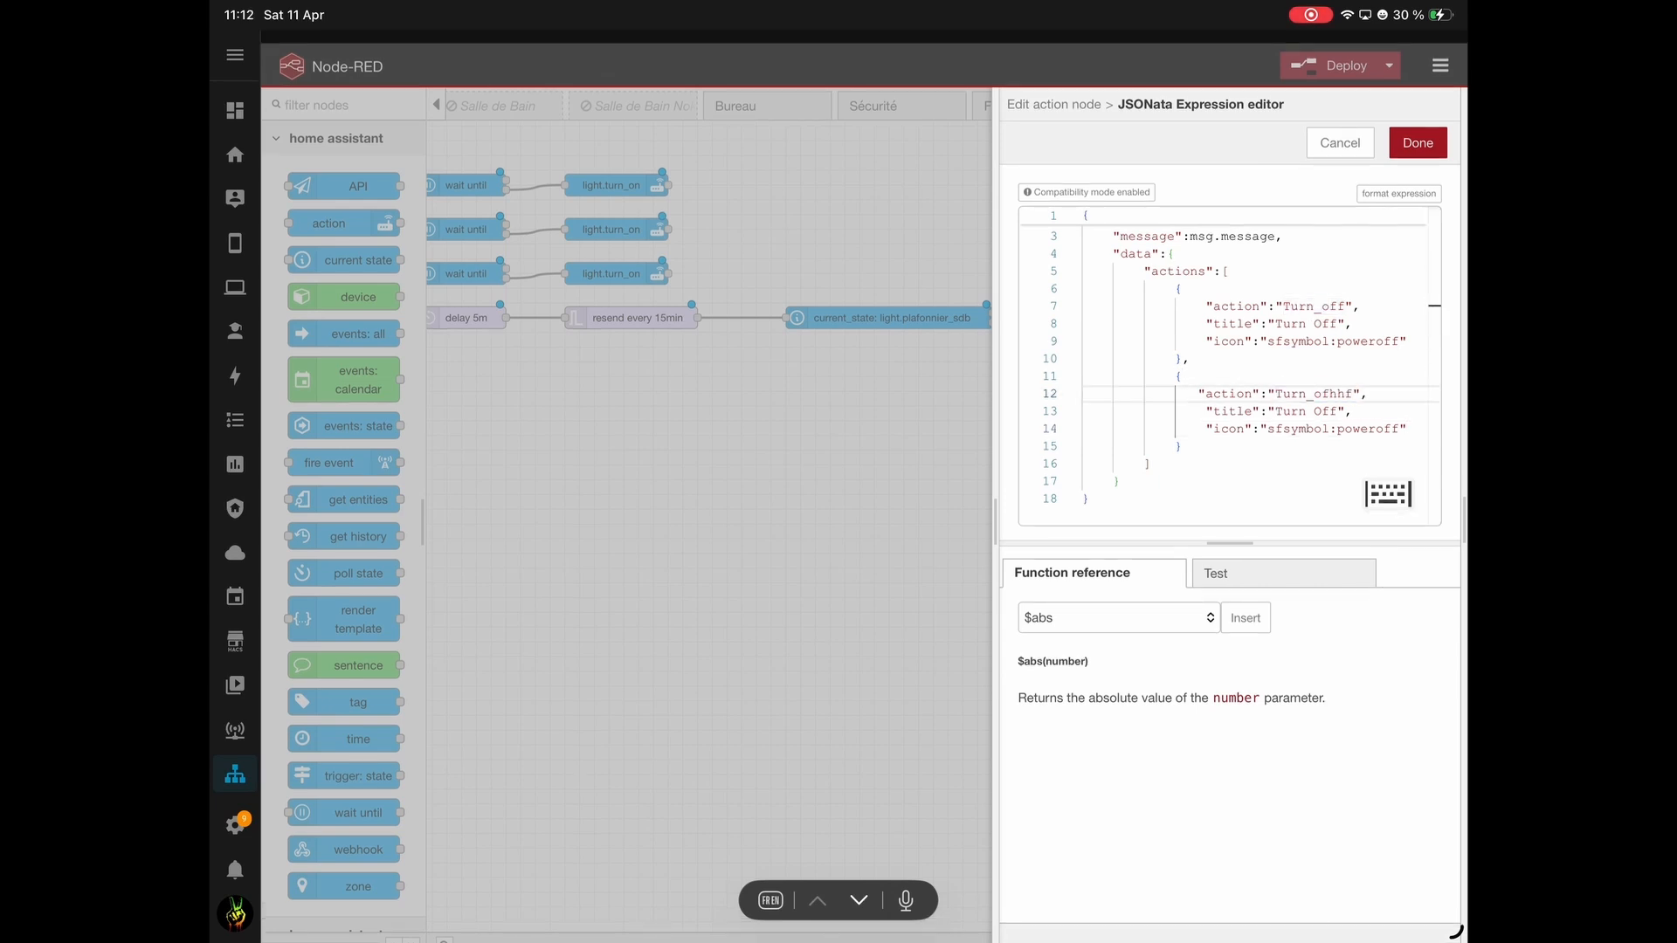
pyautogui.press('BackSpace')
pyautogui.press('BackSpace')
pyautogui.press('BackSpace')
pyautogui.press('BackSpace')
pyautogui.press('BackSpace')
pyautogui.press('BackSpace')
pyautogui.press('BackSpace')
pyautogui.press('BackSpace')
pyautogui.write('Remind')
# Change the second entry's title to "Remind Later" and its icon to "sfsymbol:clock".
pyautogui.moveTo(1276, 411); pyautogui.dragTo(1338, 411)
pyautogui.write('Remiond')
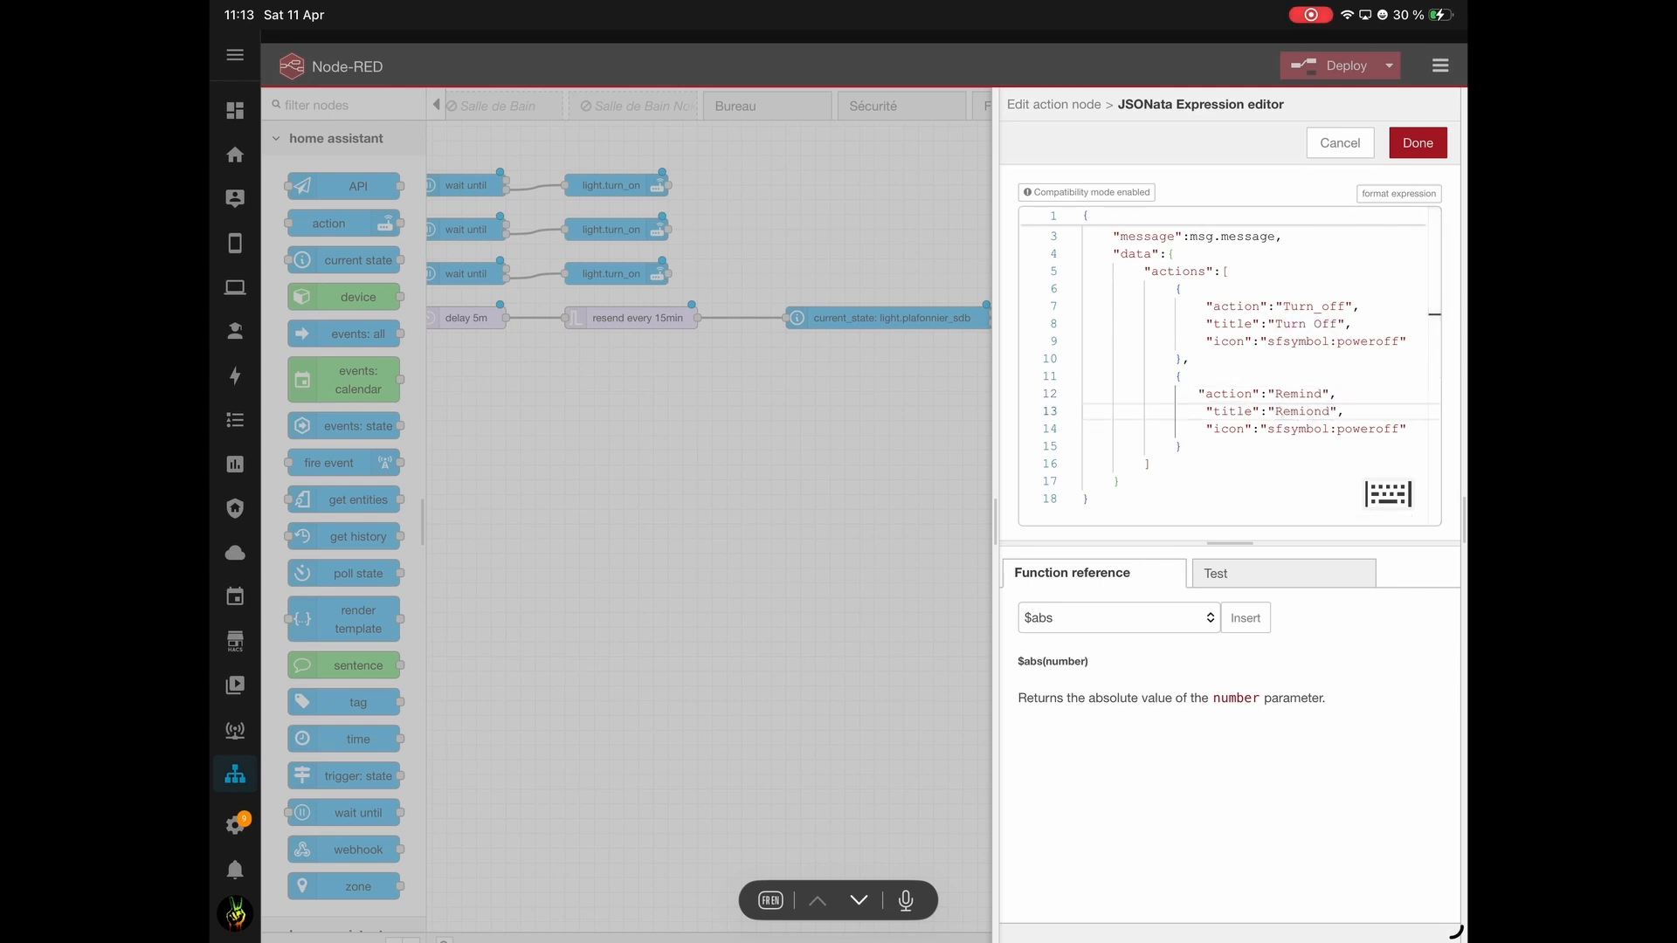
pyautogui.write(' Later')
pyautogui.click(1285, 428)
pyautogui.doubleClick(1368, 408)
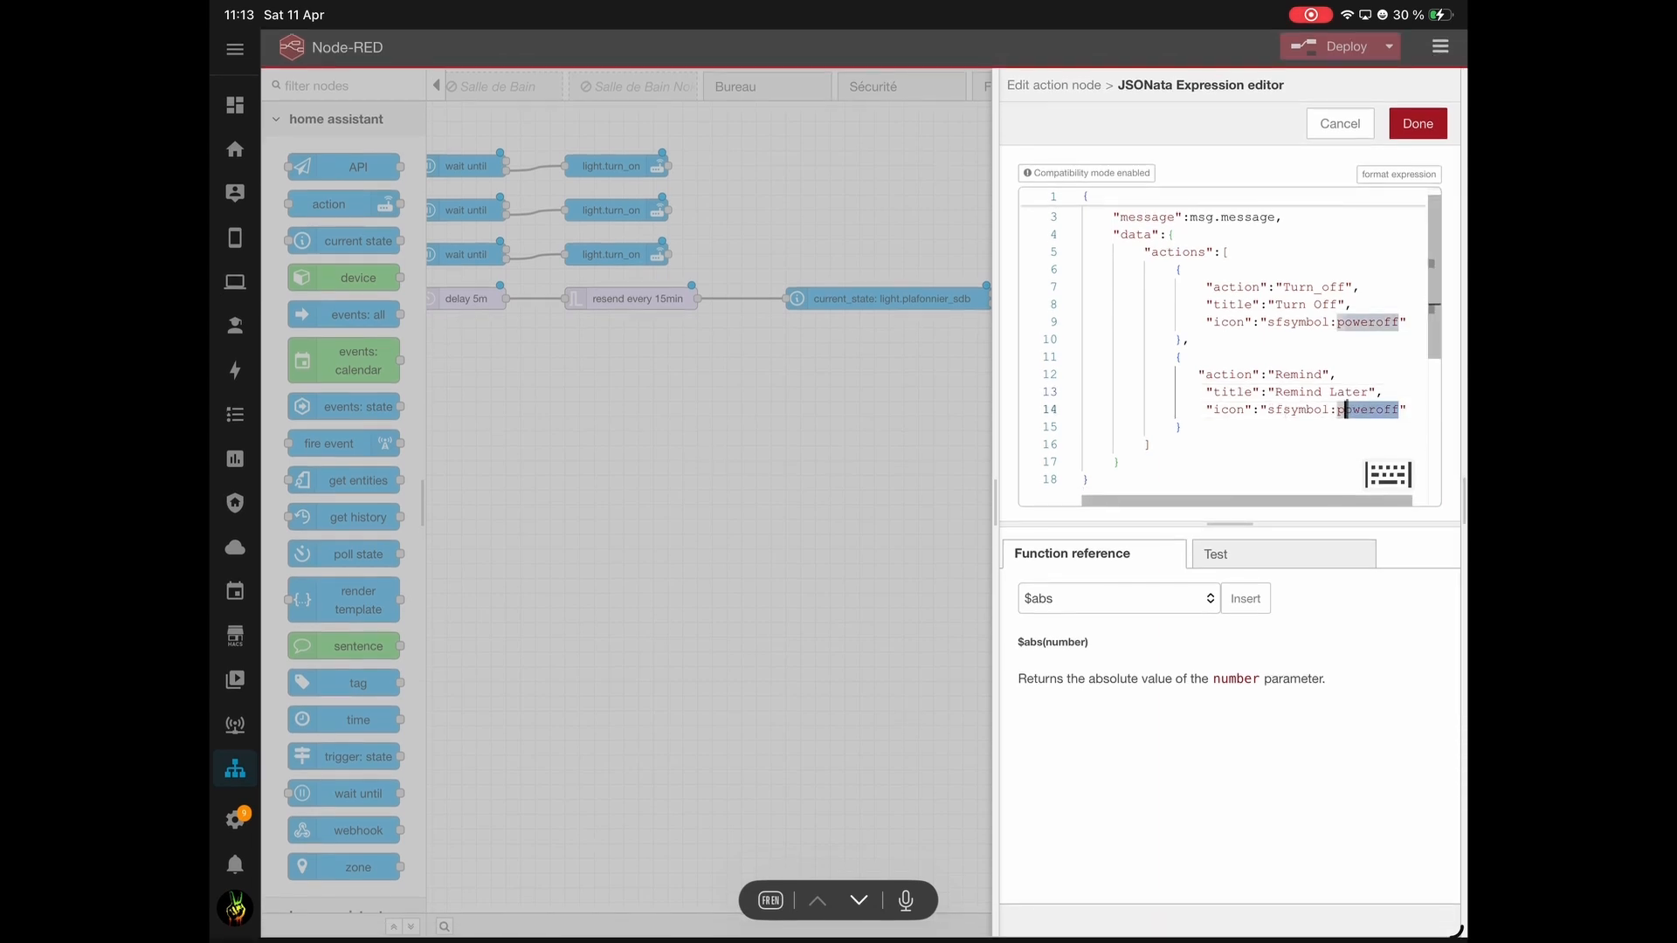
pyautogui.write('clock')
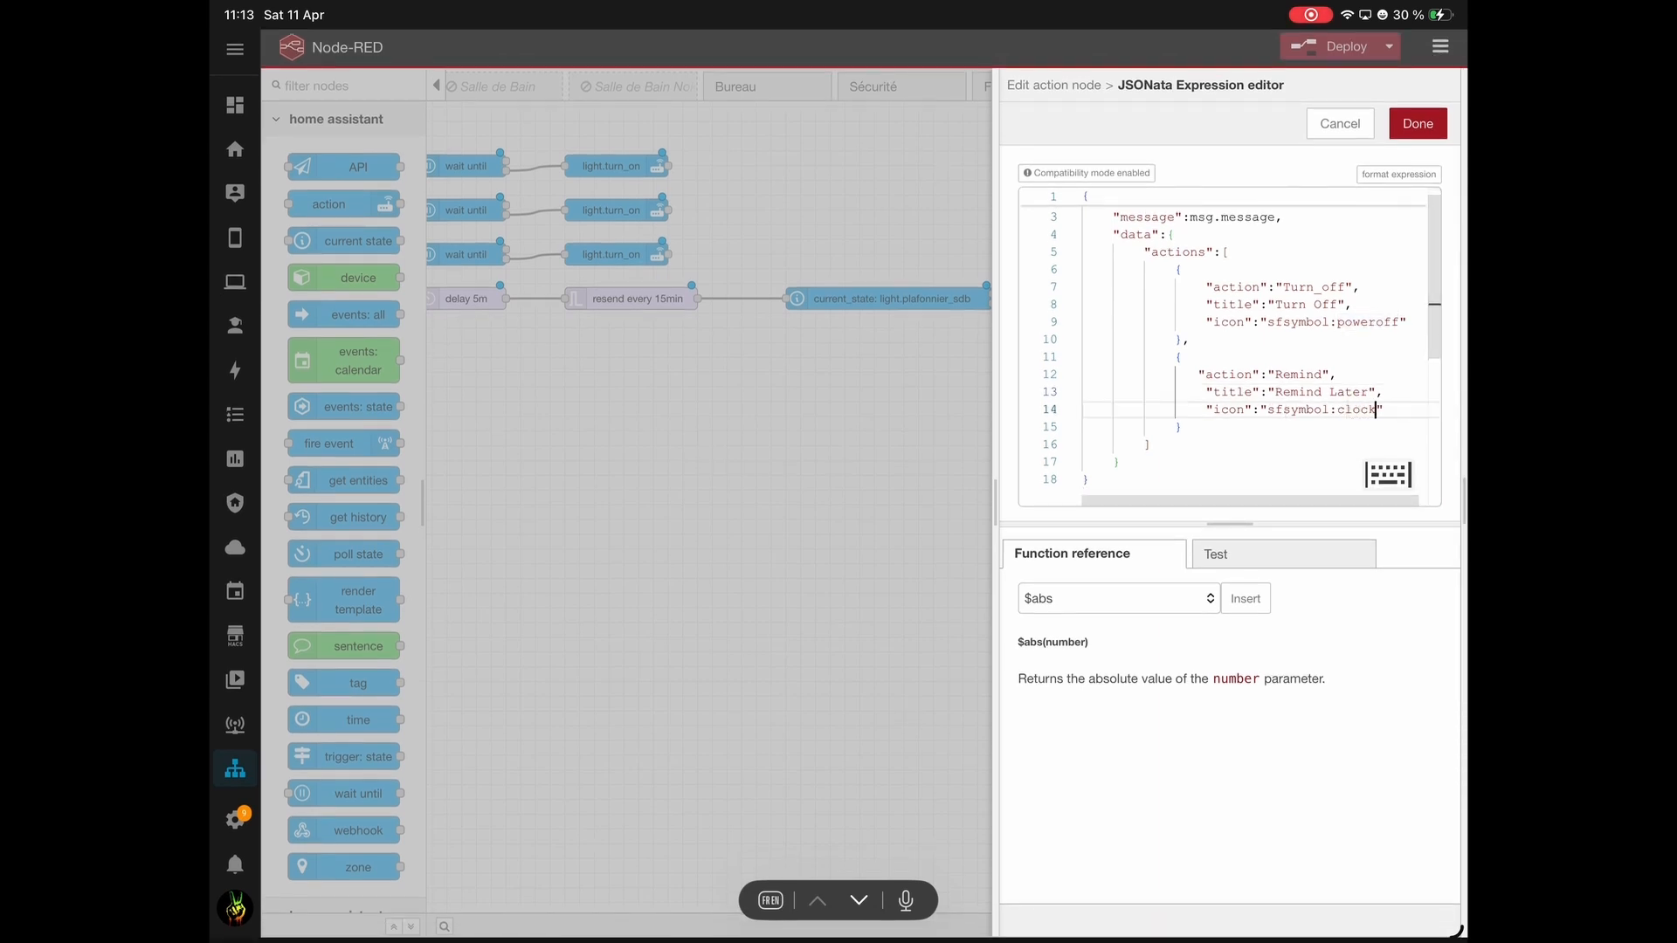
# Duplicate the whole Remind entry as a third entry in the actions array, separated by a comma.
pyautogui.click(1242, 427)
pyautogui.press('Return')
pyautogui.rightClick(1247, 418)
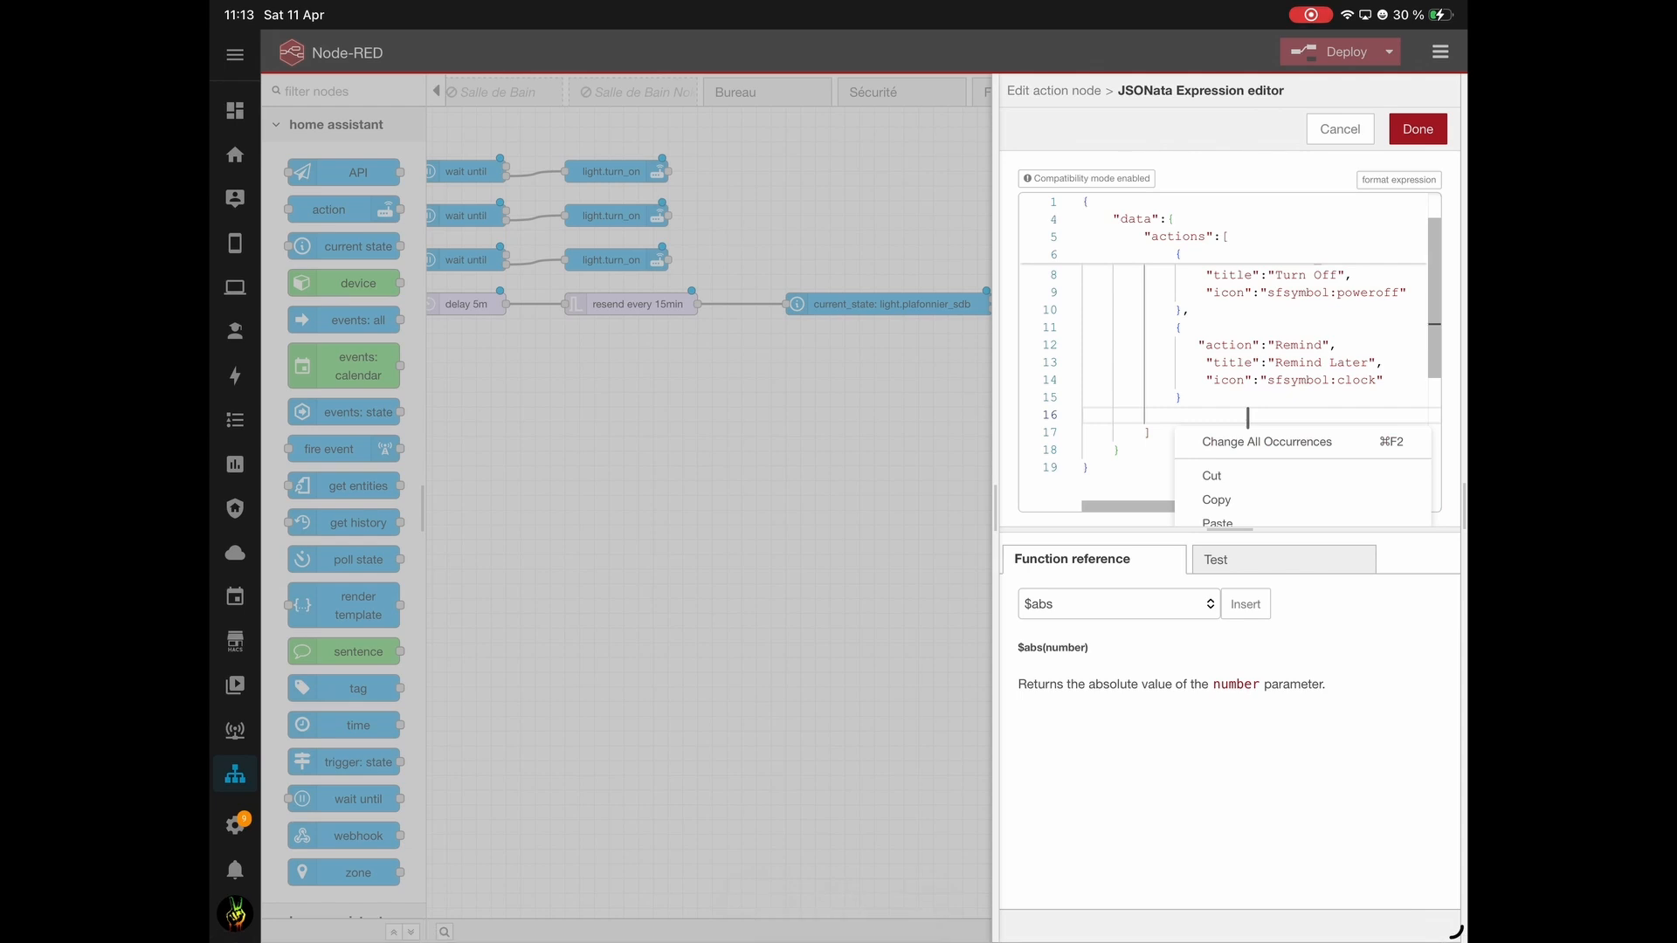
pyautogui.click(1242, 409)
pyautogui.moveTo(1242, 409); pyautogui.dragTo(1179, 328)
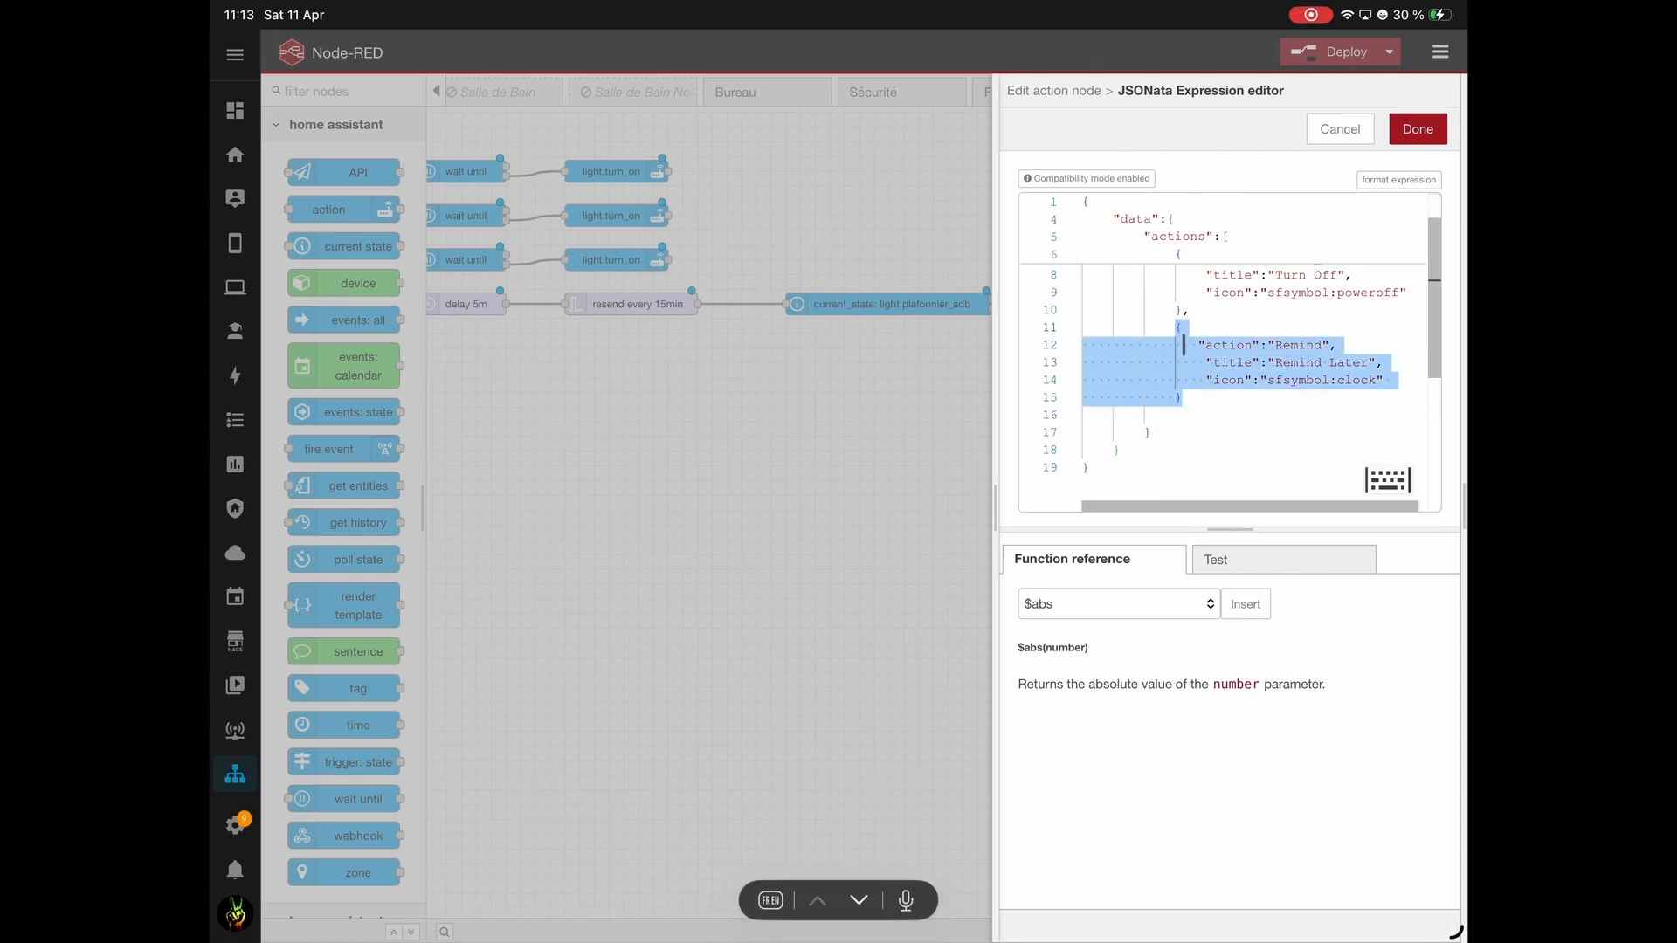
pyautogui.rightClick(1257, 345)
pyautogui.click(1231, 425)
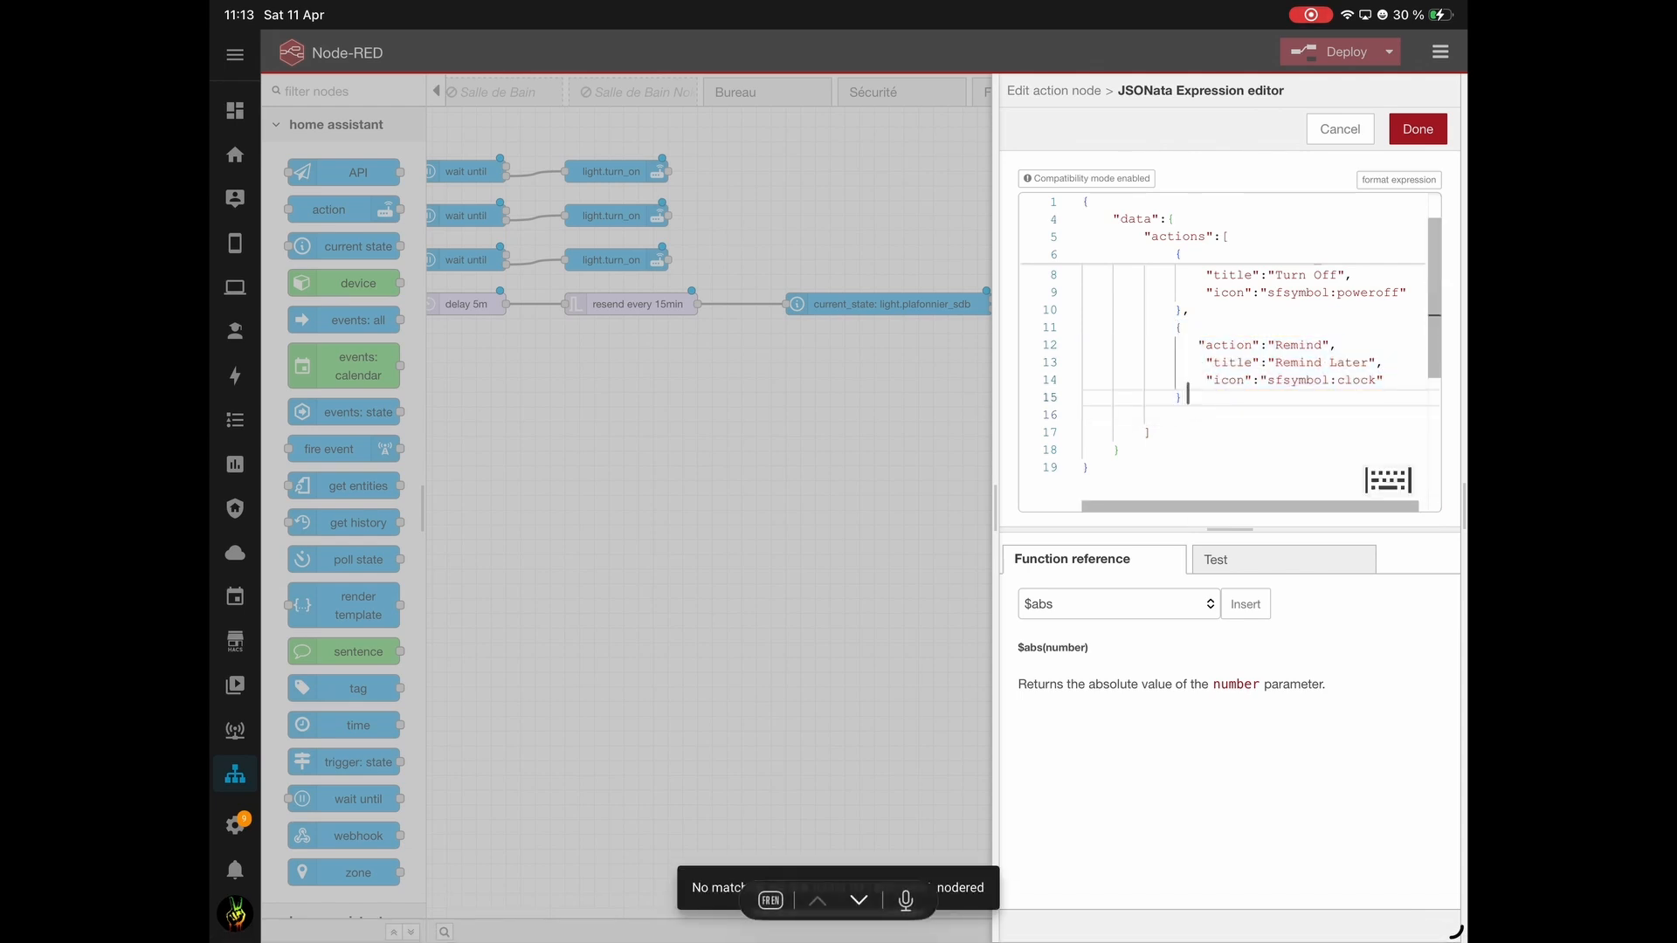
pyautogui.write(',')
pyautogui.press('Return')
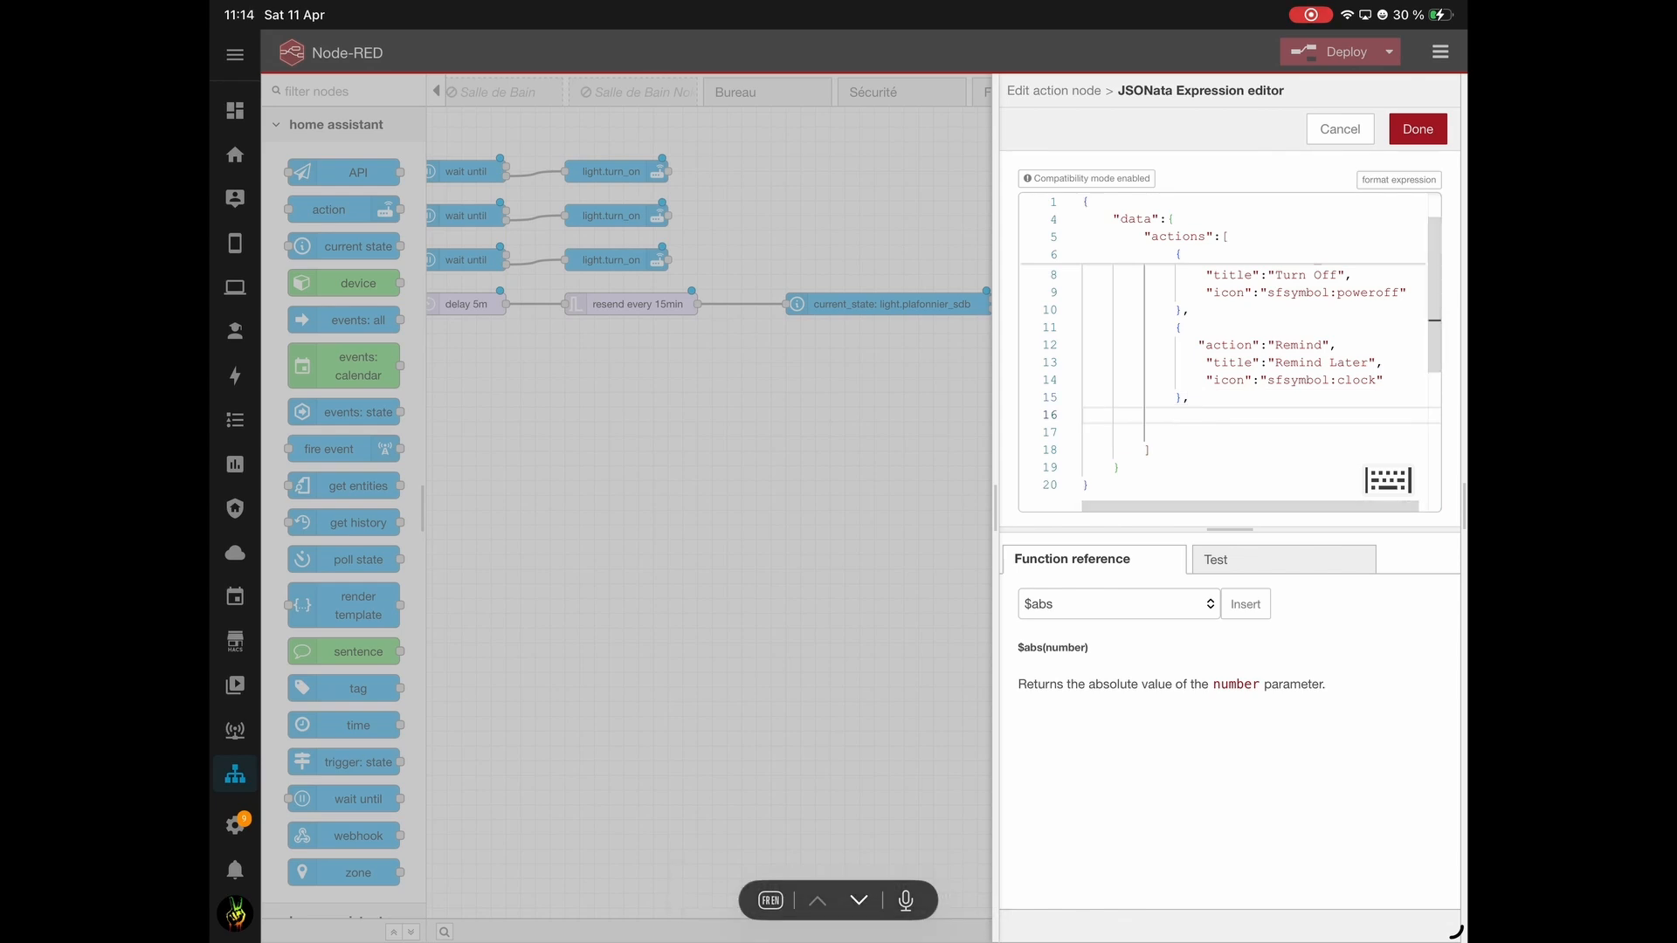
pyautogui.rightClick(1190, 413)
pyautogui.click(1227, 505)
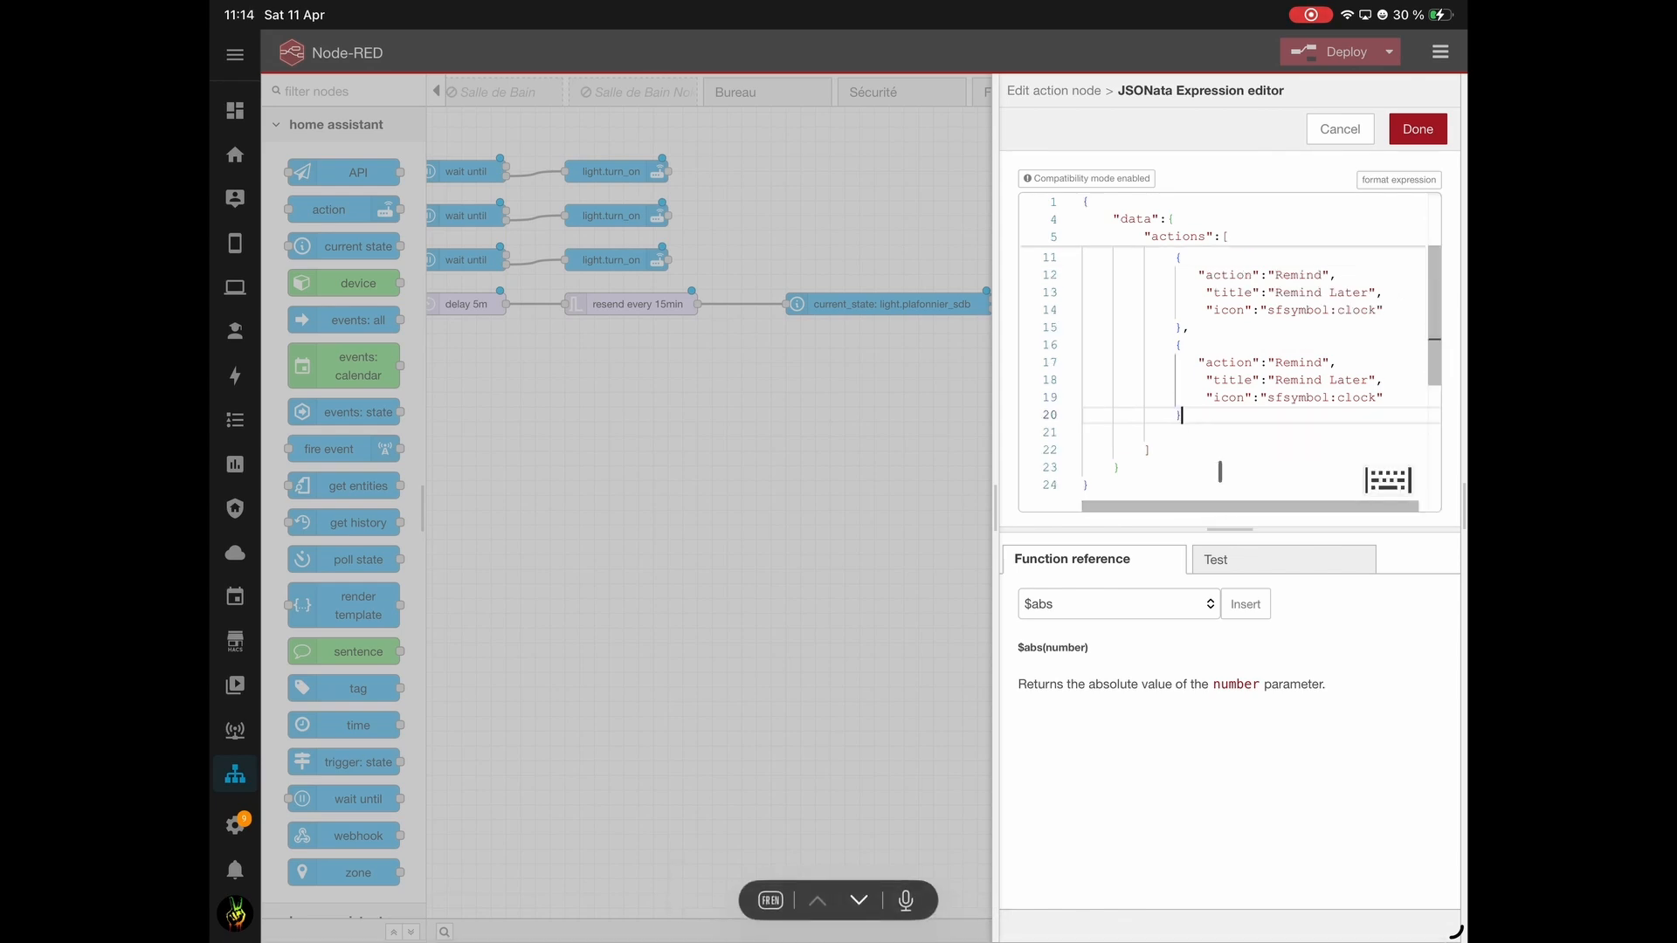
# Change the third entry's action to "Ignore" and its title to "Ignore: Stop reminds".
pyautogui.doubleClick(1295, 347)
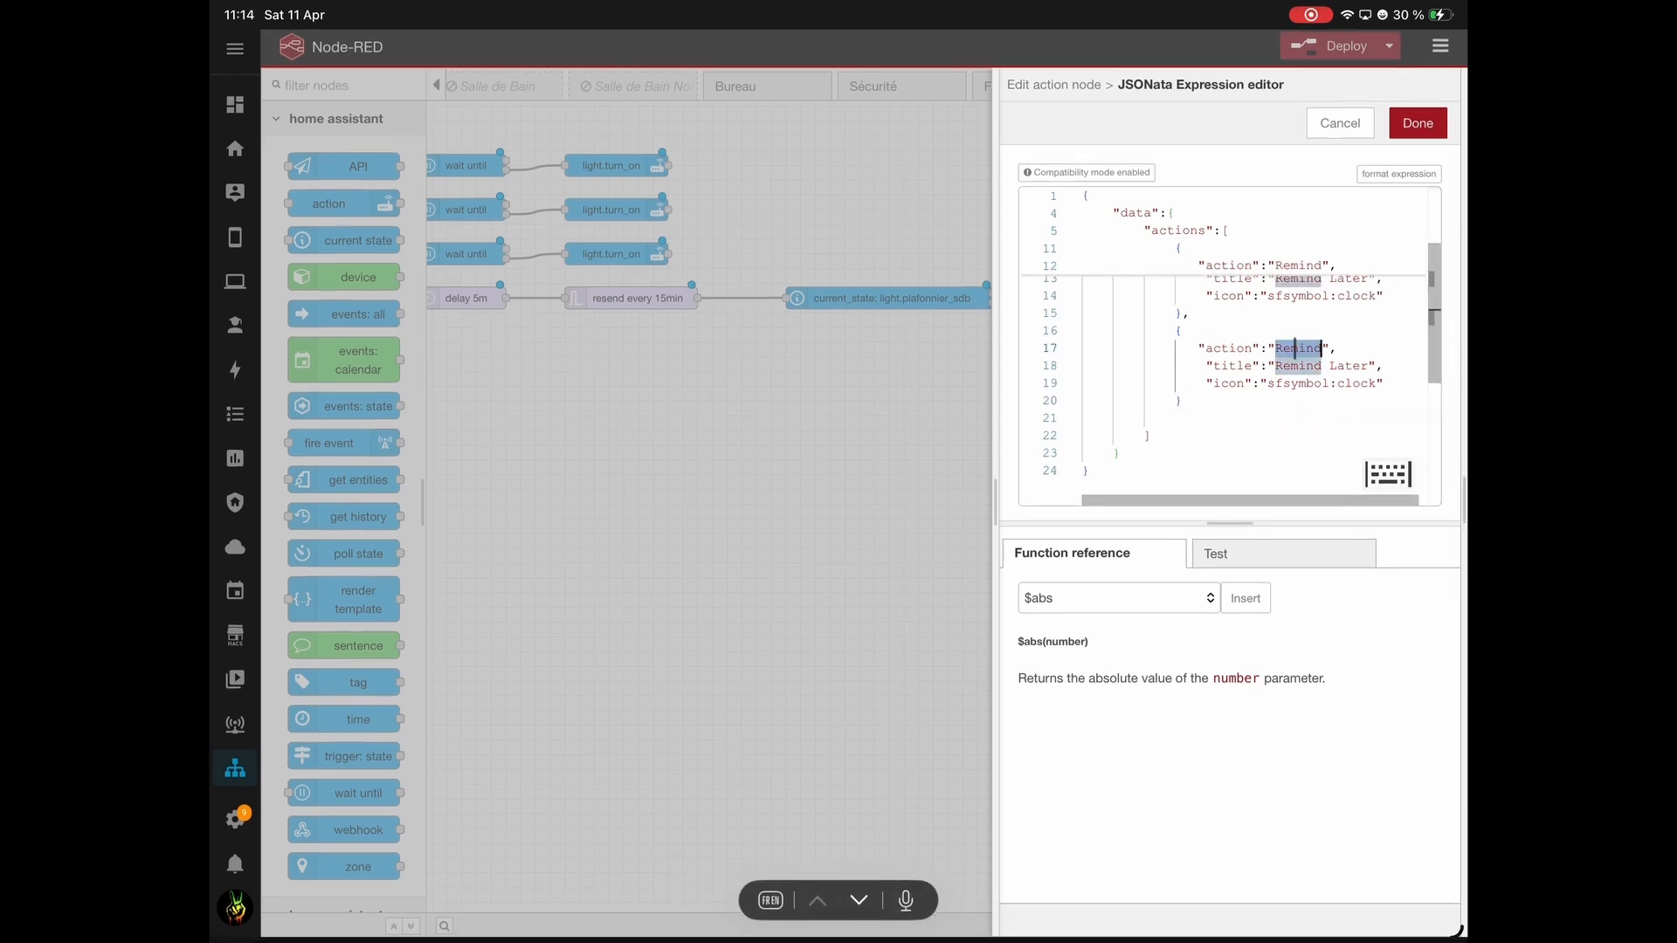
pyautogui.write('Ignore')
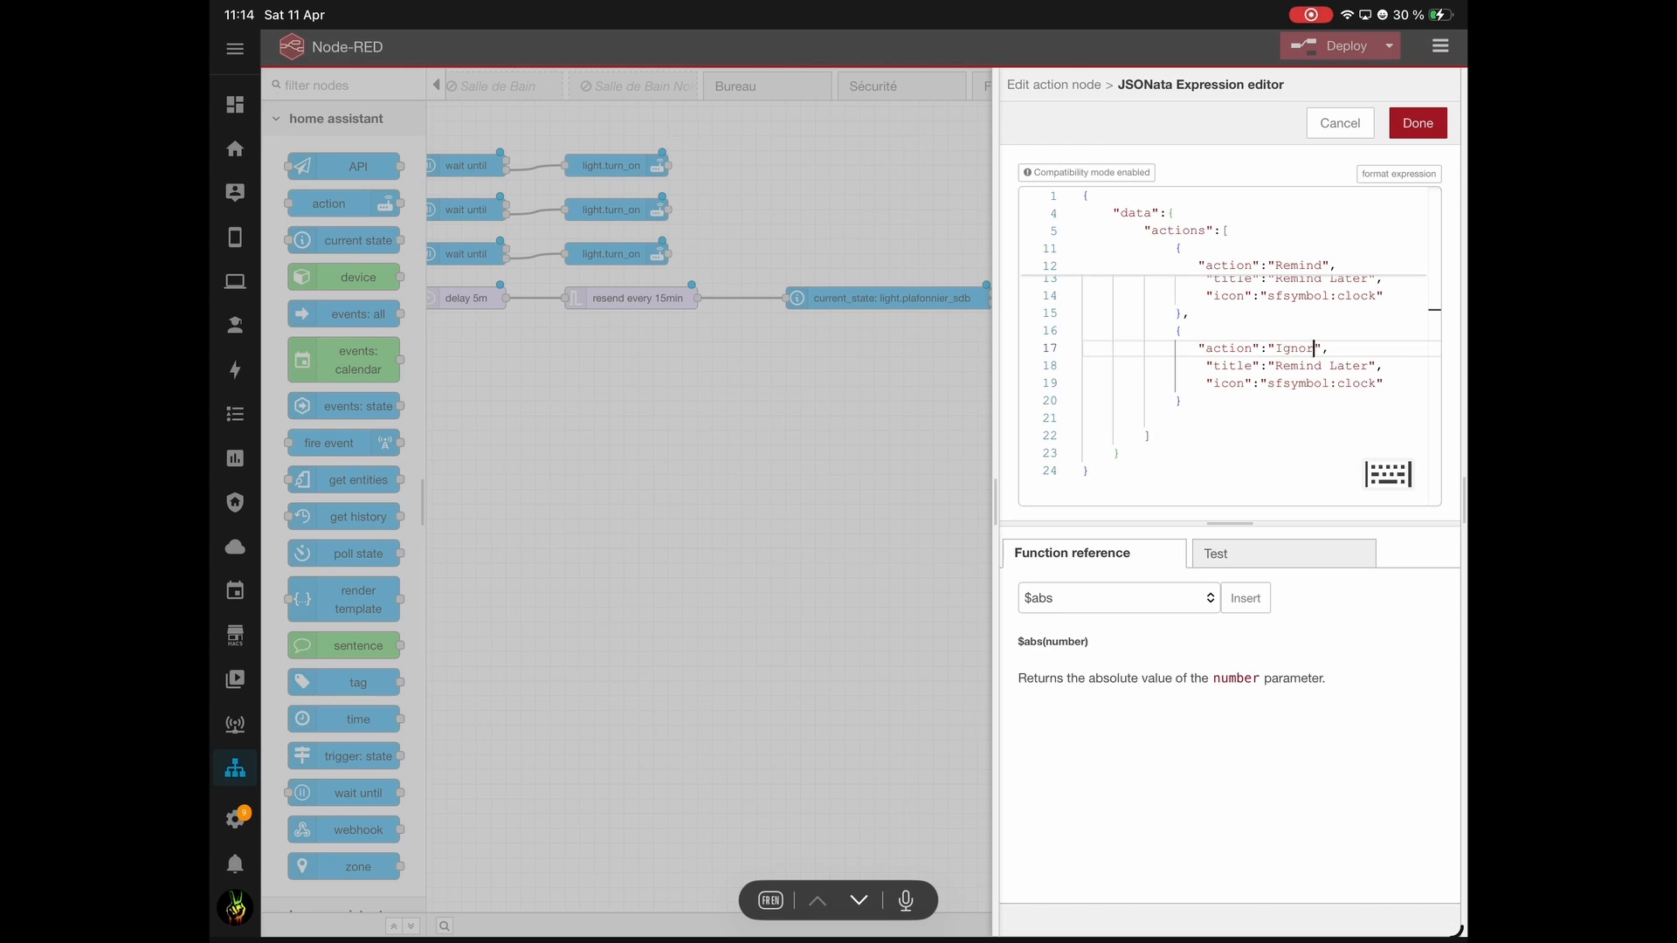
pyautogui.moveTo(1369, 365); pyautogui.dragTo(1275, 365)
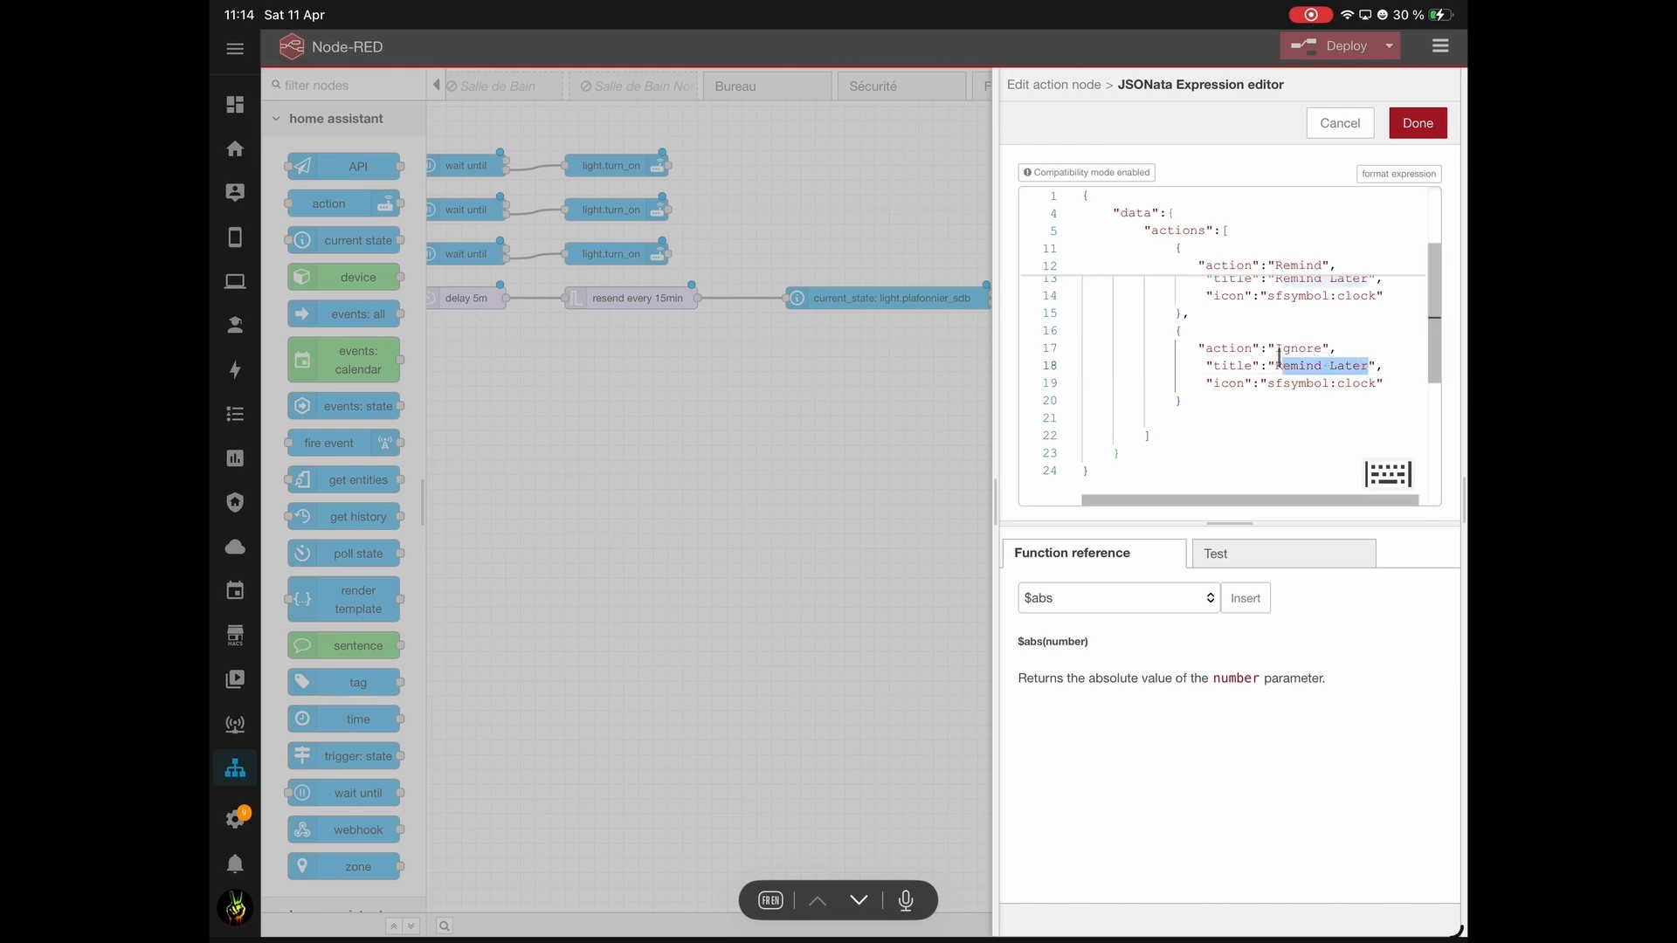
pyautogui.write('Ignore')
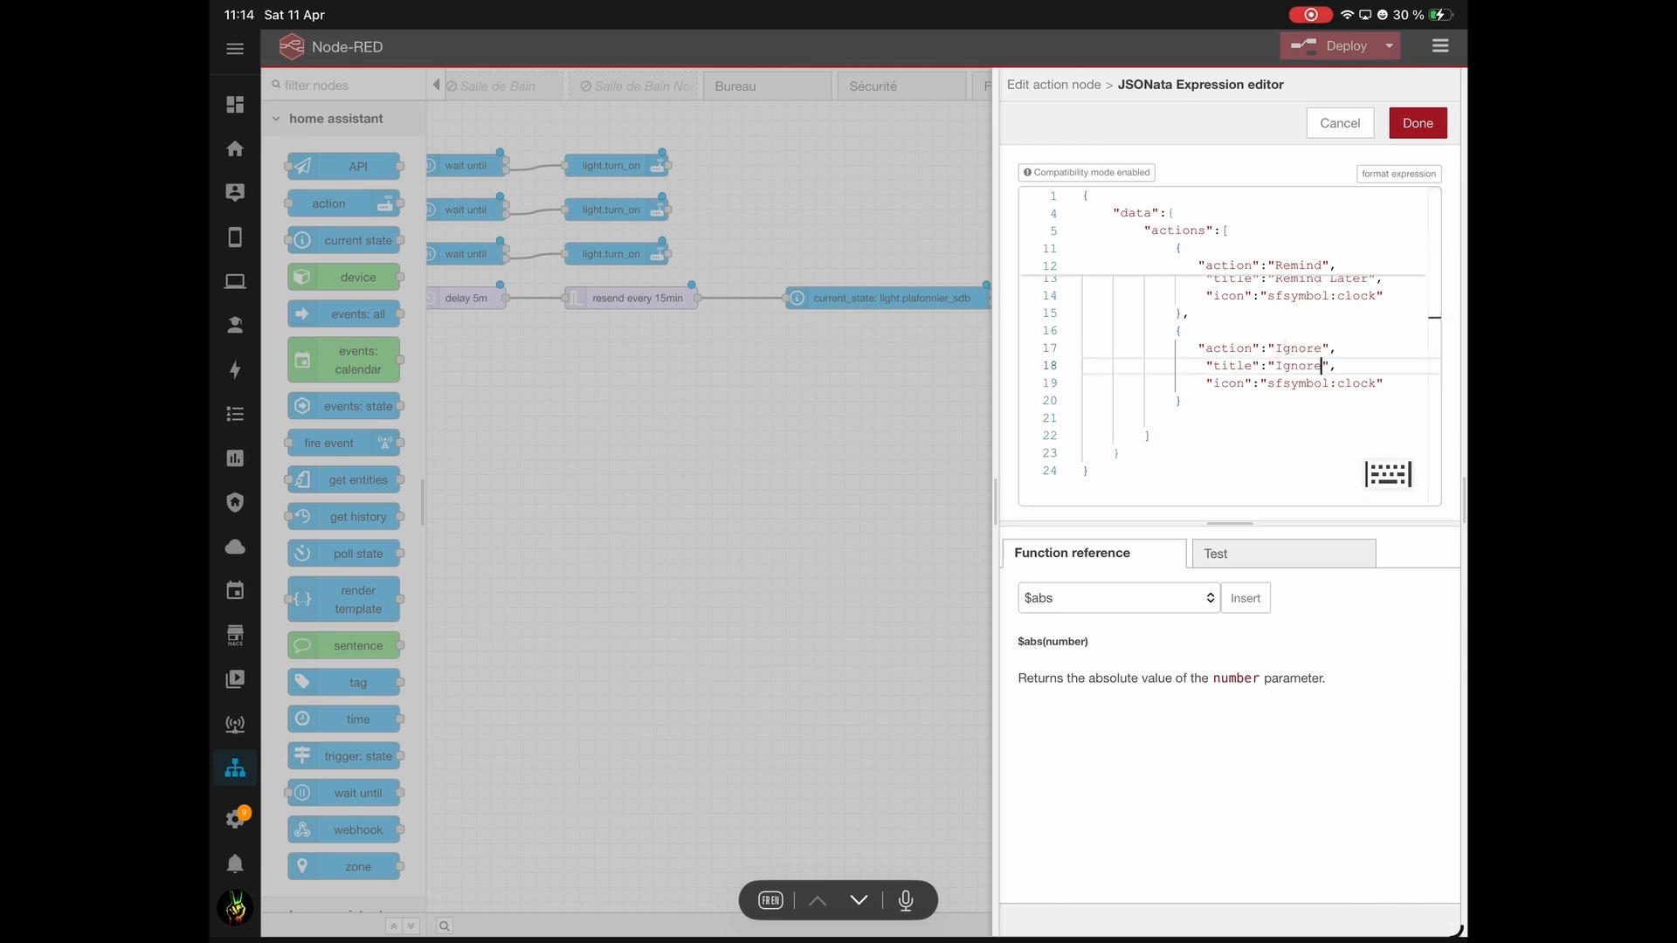
pyautogui.write(': Stop reminds')
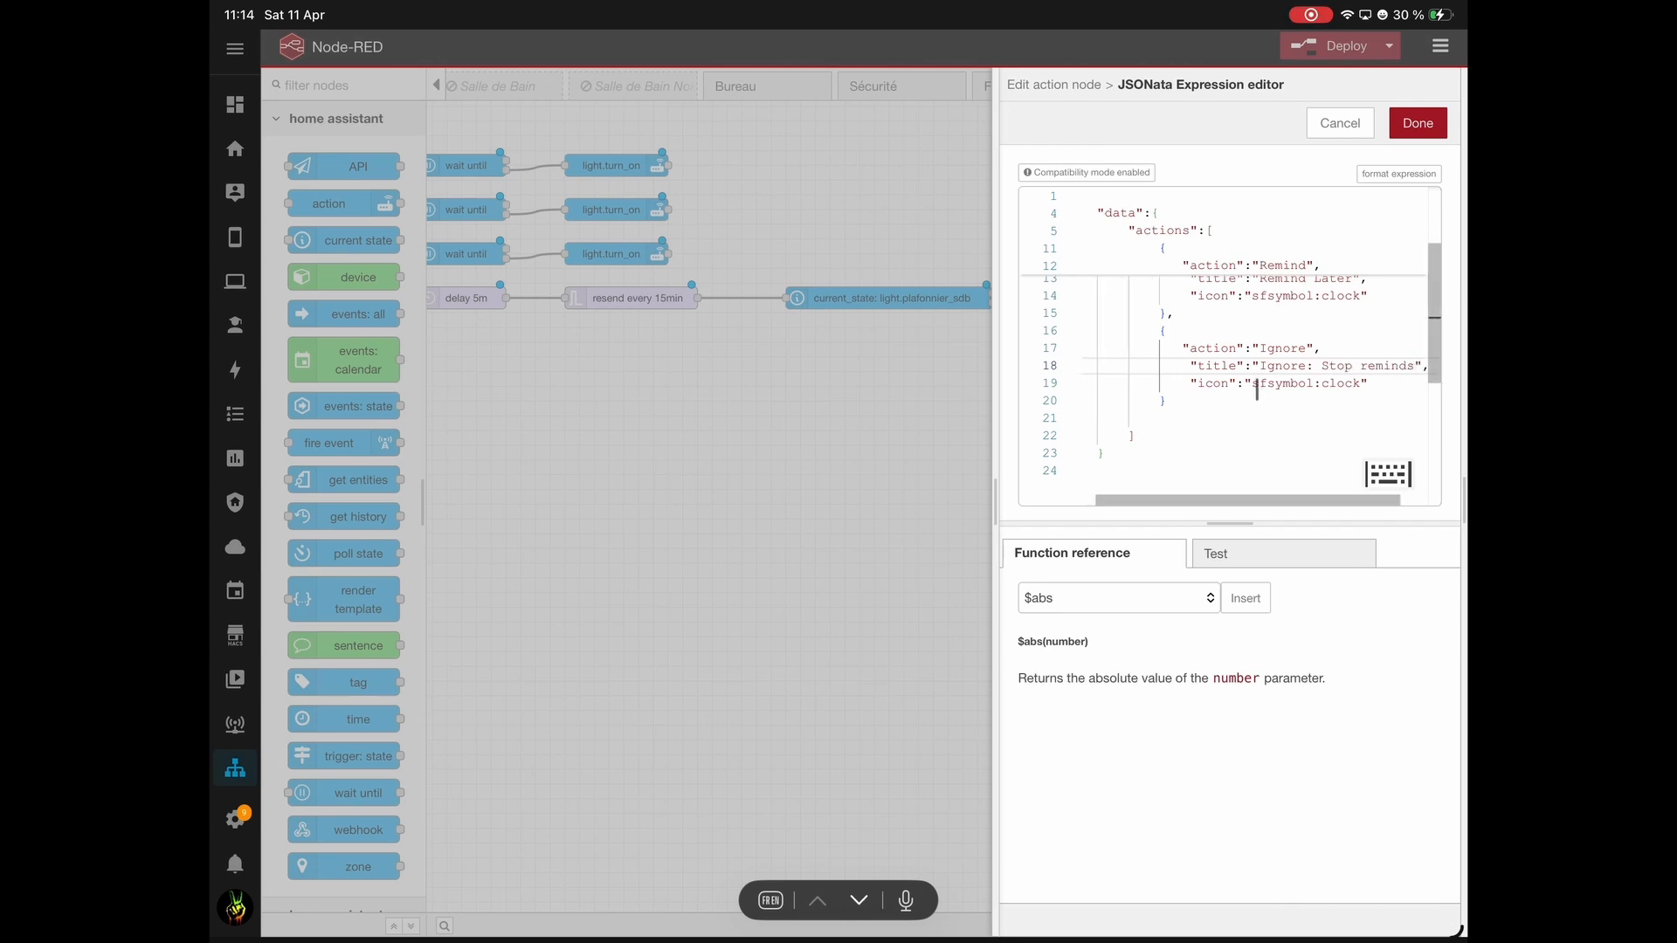
# Set the third entry's icon to "sfsymbol:xmark" and add the property "destructive" with the value true.
pyautogui.doubleClick(1348, 382)
pyautogui.write('xmar')
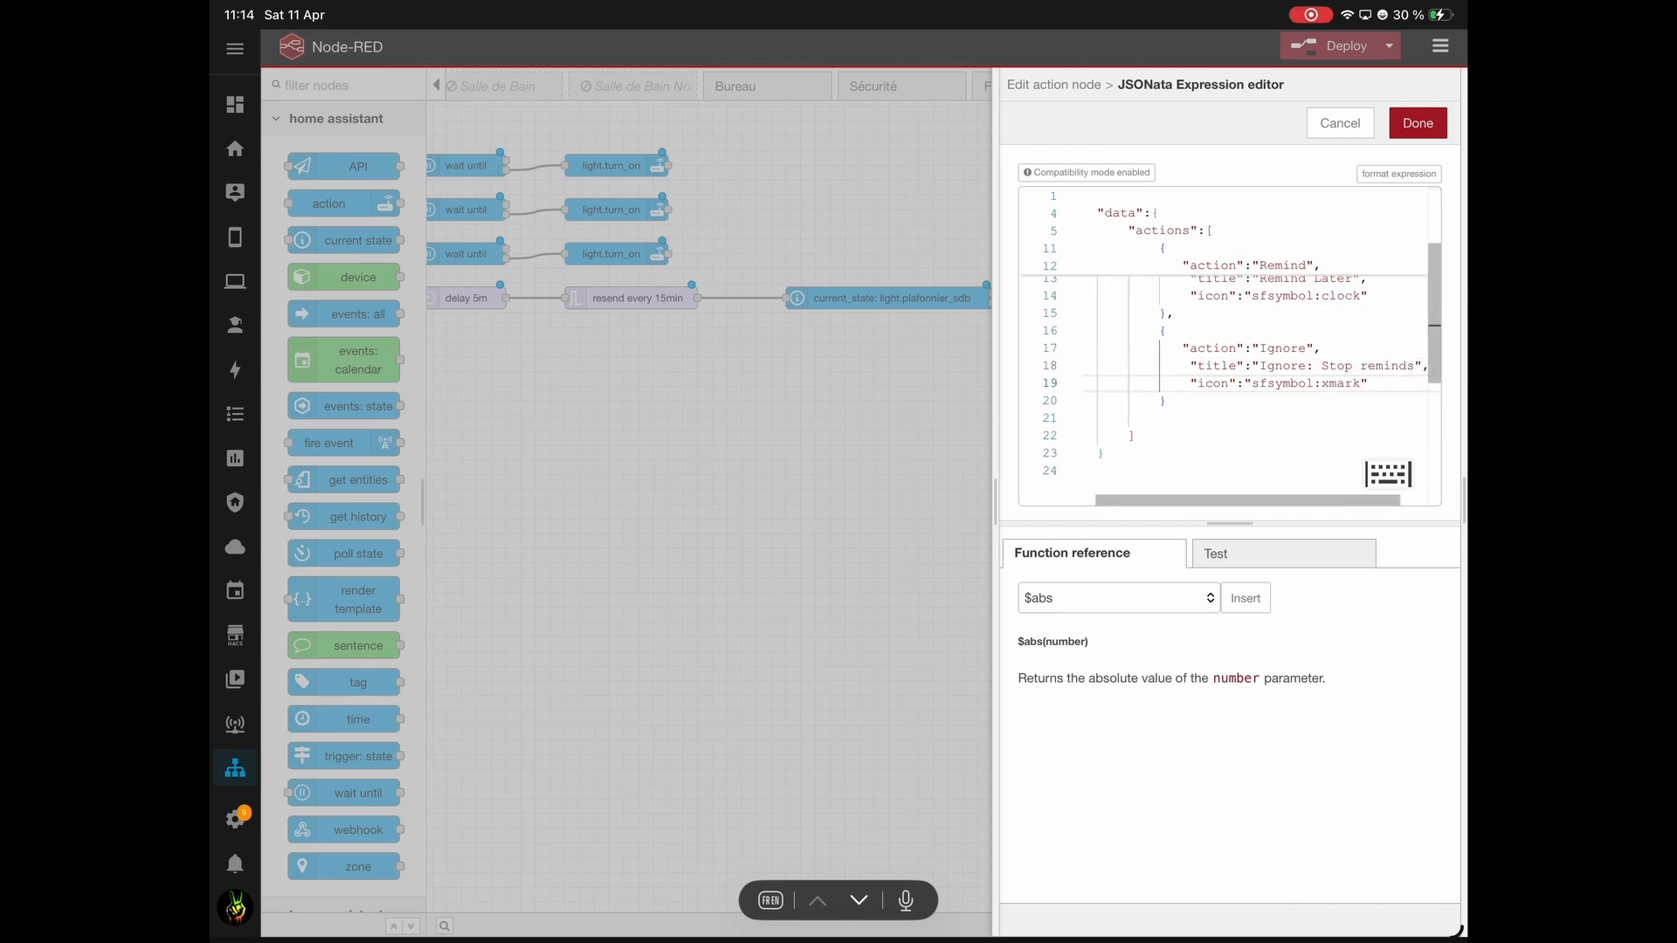
pyautogui.click(1378, 385)
pyautogui.write(',')
pyautogui.press('Return')
pyautogui.write('"destructi')
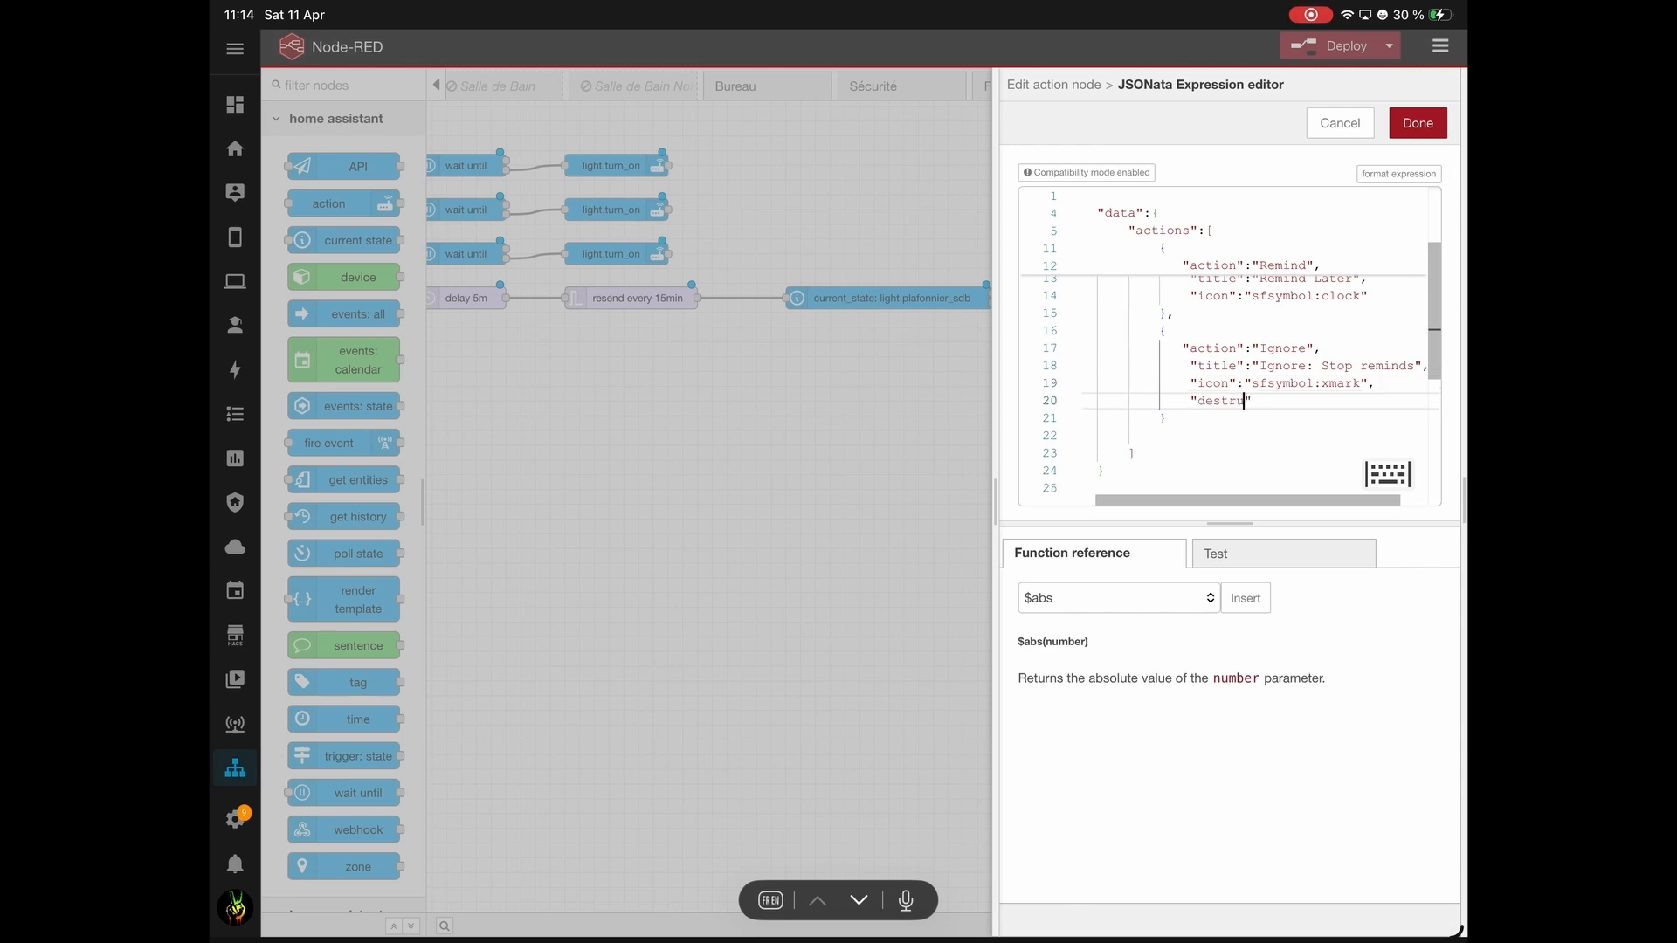
pyautogui.write('ve":true')
# Save the JSONata expression and the notify action node's settings, returning to the flow.
pyautogui.click(1306, 382)
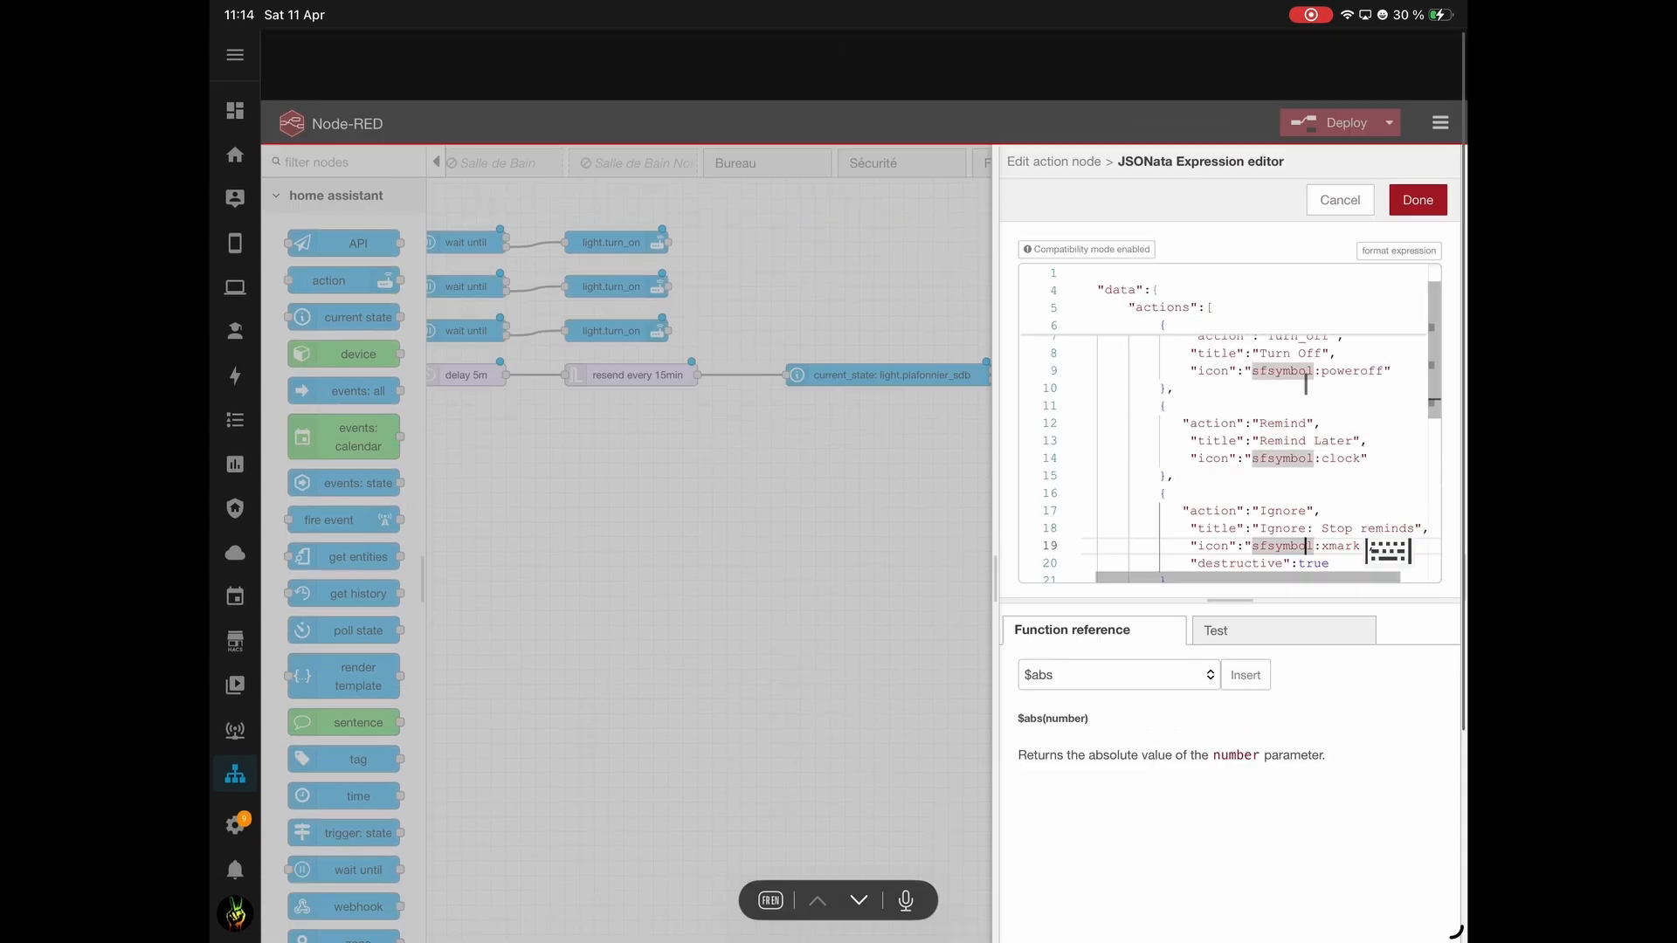
pyautogui.click(1419, 130)
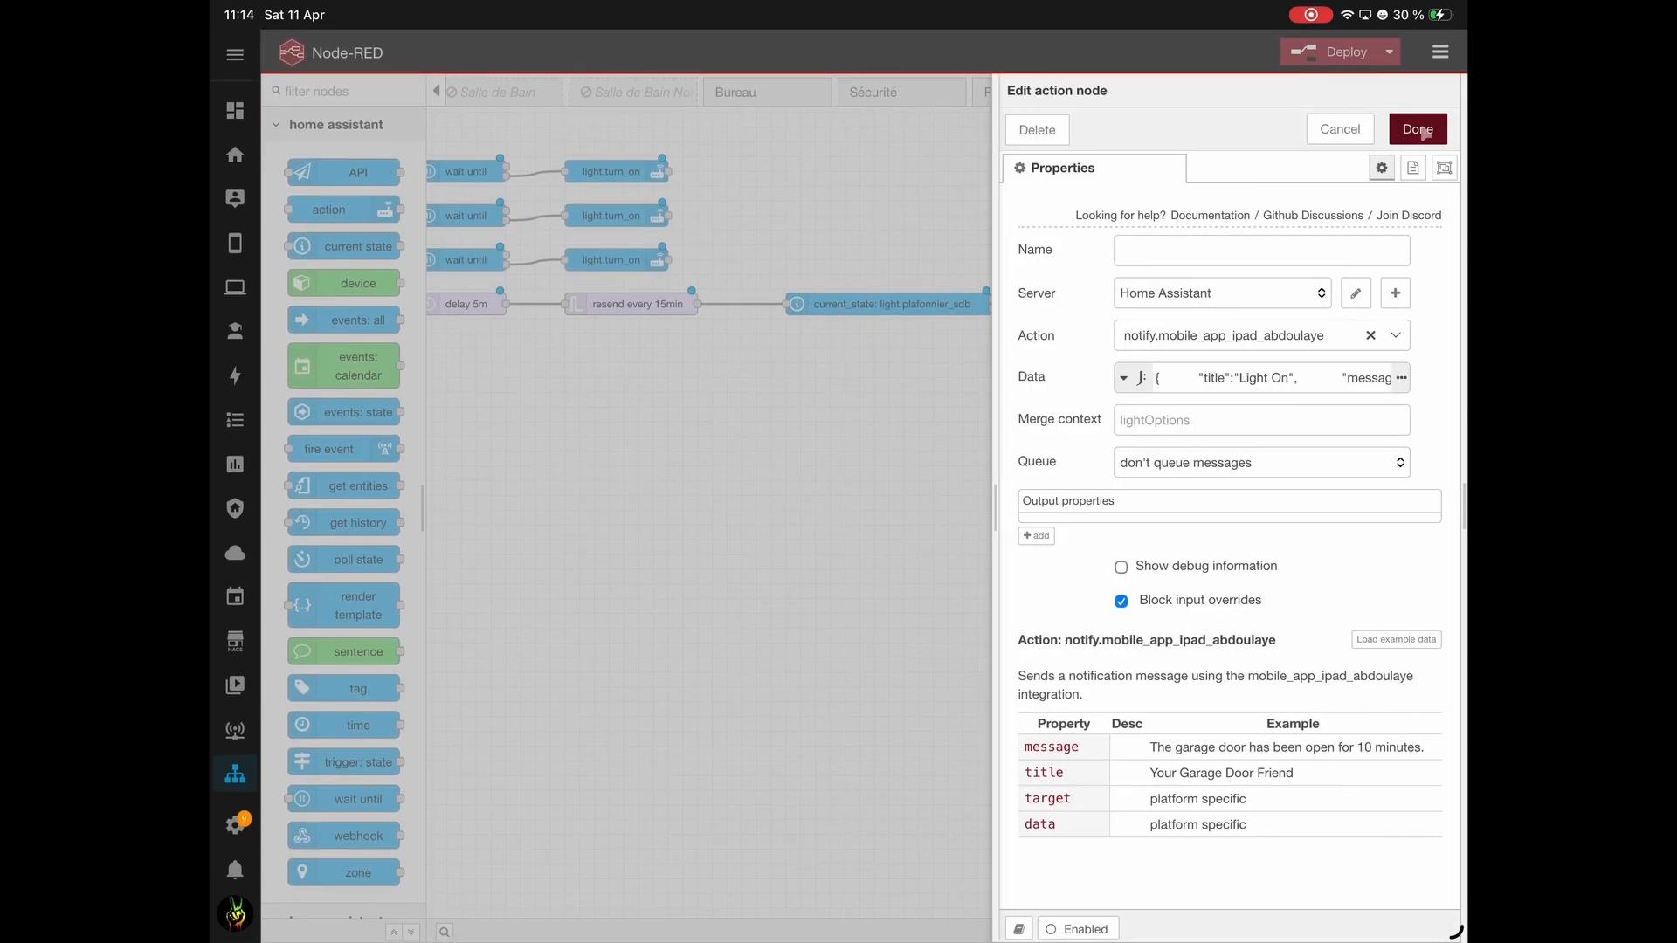
pyautogui.click(1419, 130)
pyautogui.hscroll(3, 1233, 405)
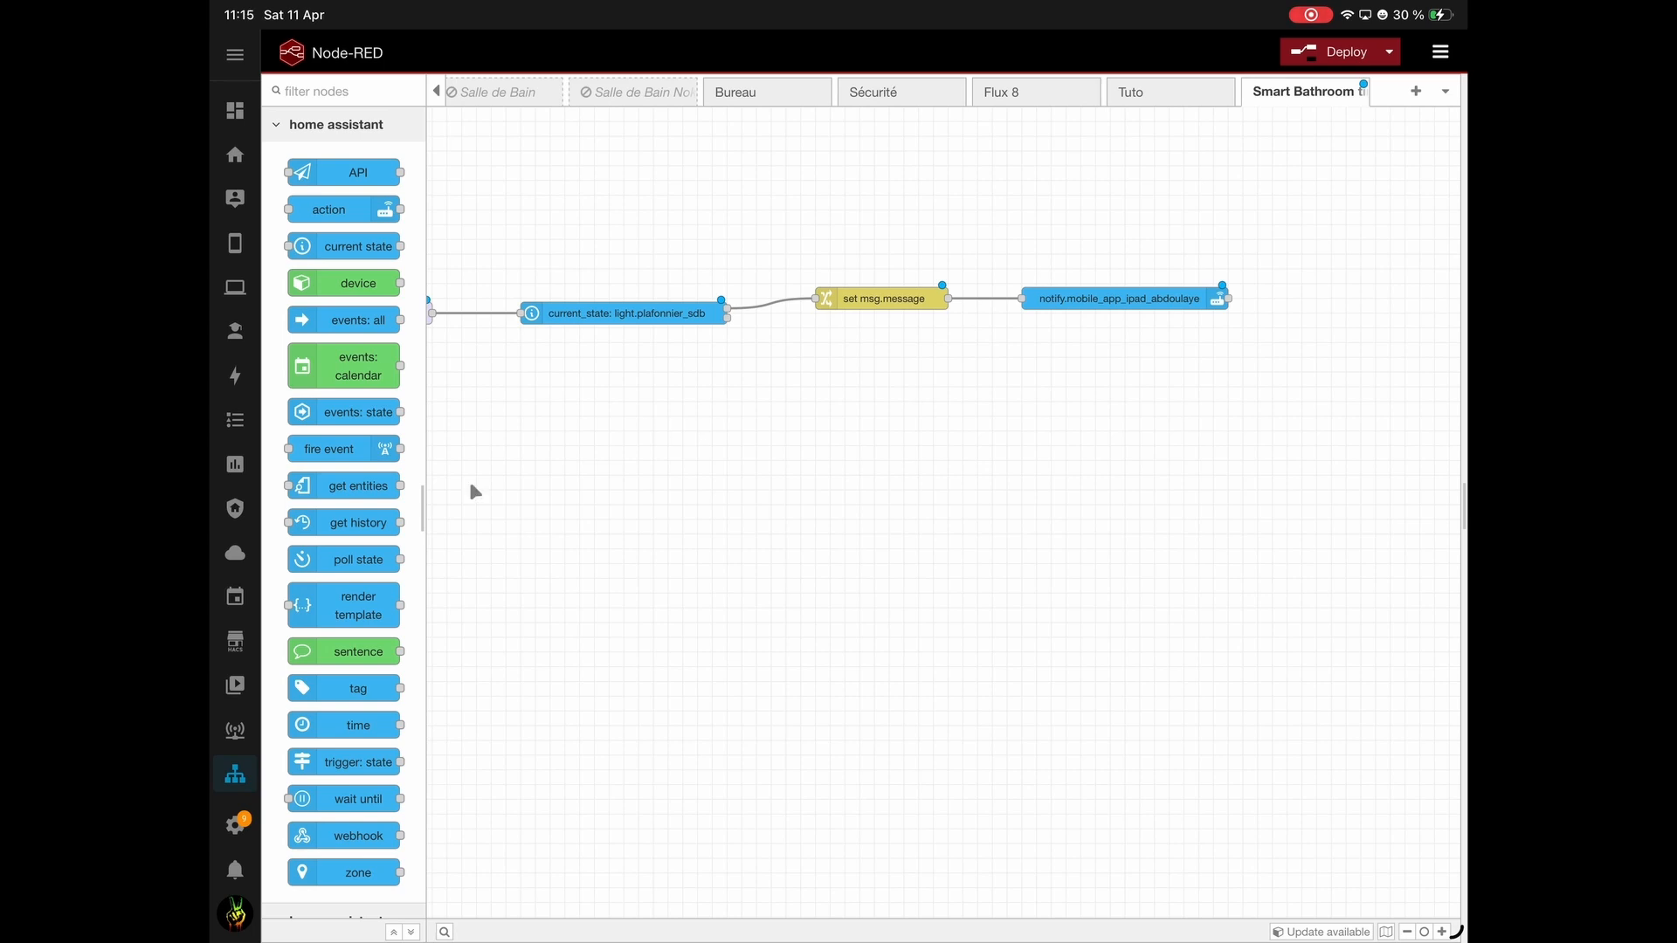
# Find the "events: all" node with the palette filter "Eve" and place it in the empty area below the light rows.
pyautogui.hscroll(-5, 960, 426)
pyautogui.hscroll(-2, 961, 426)
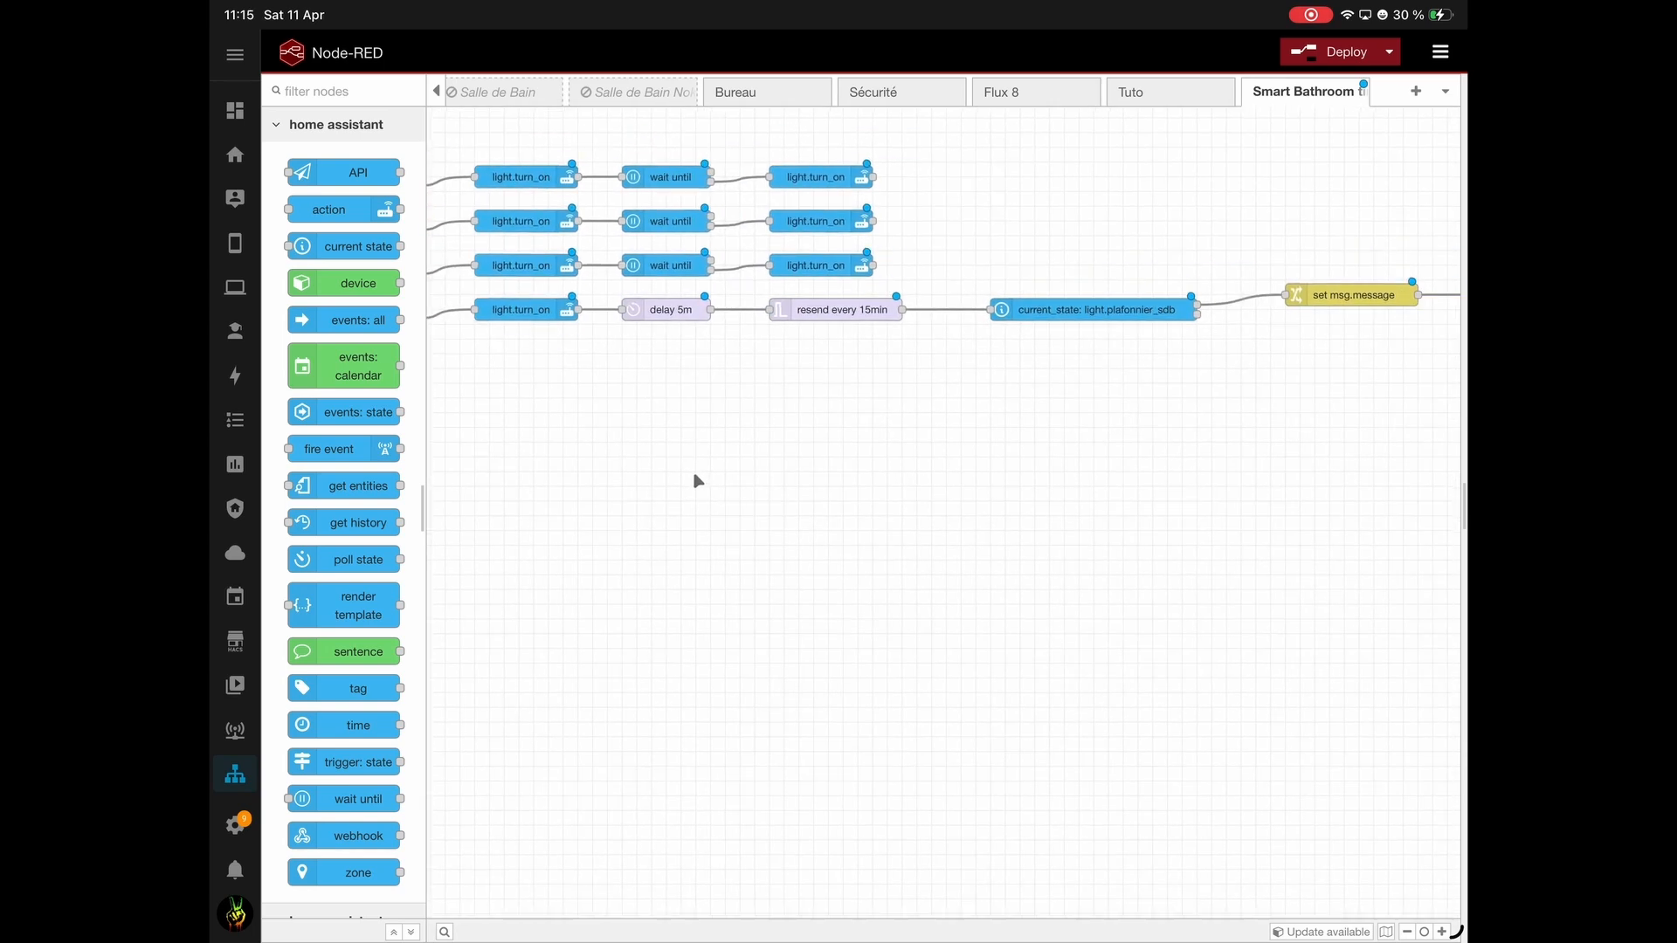
pyautogui.hscroll(-3, 729, 473)
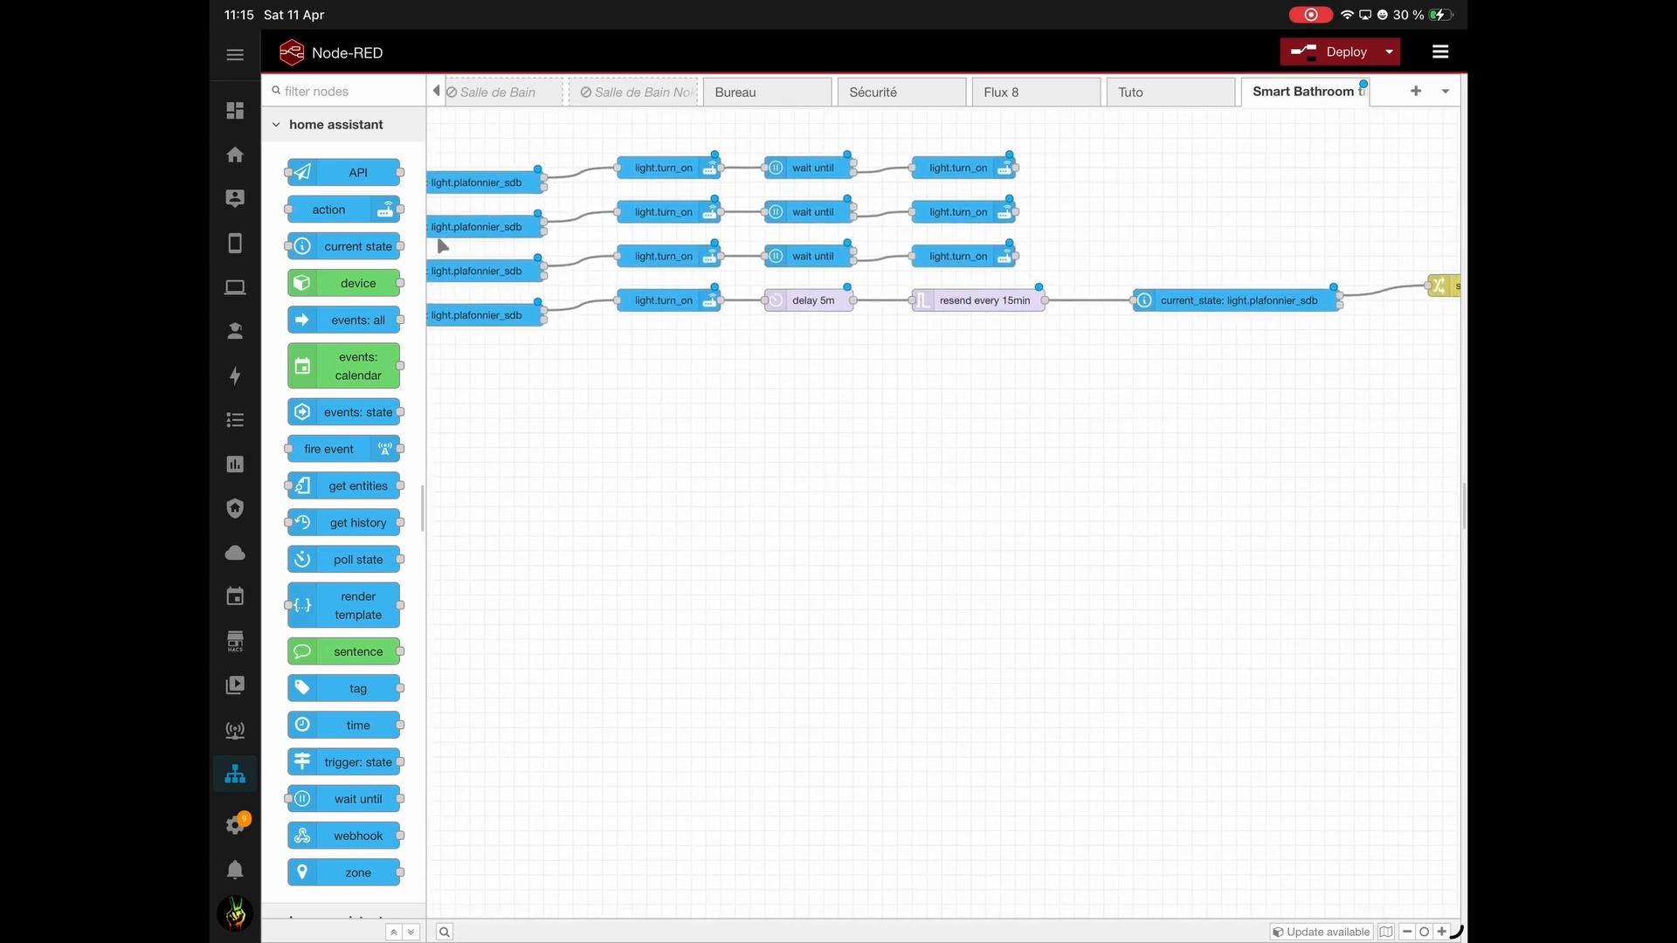
pyautogui.write('Eve')
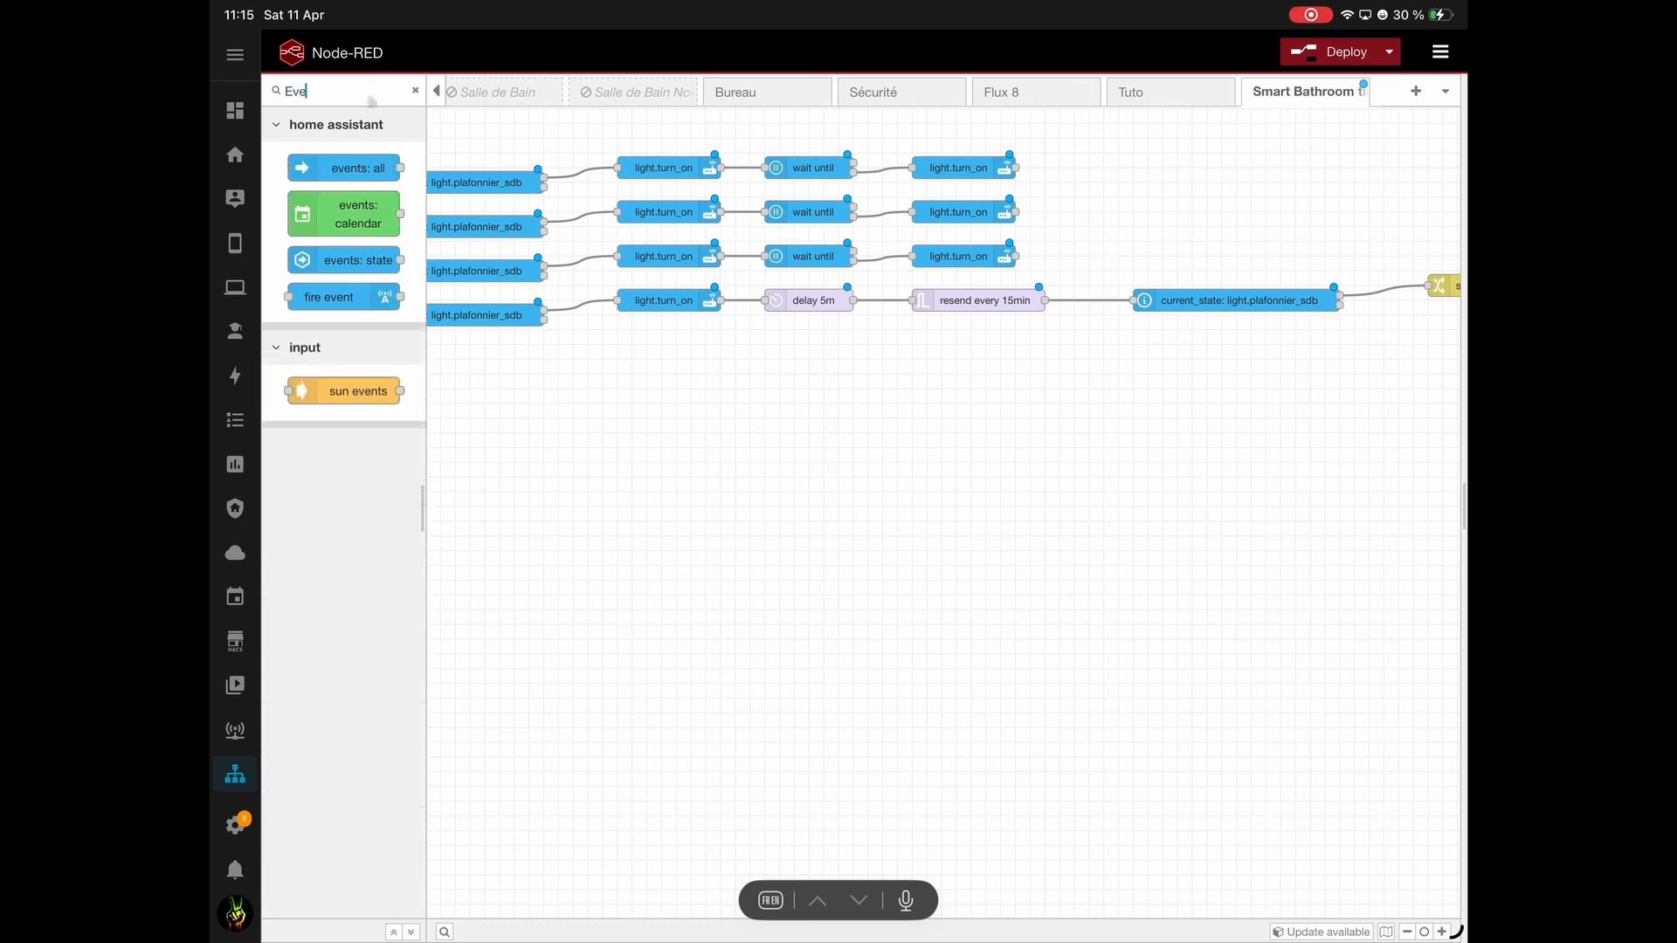
pyautogui.moveTo(358, 168); pyautogui.dragTo(585, 454)
pyautogui.doubleClick(569, 455)
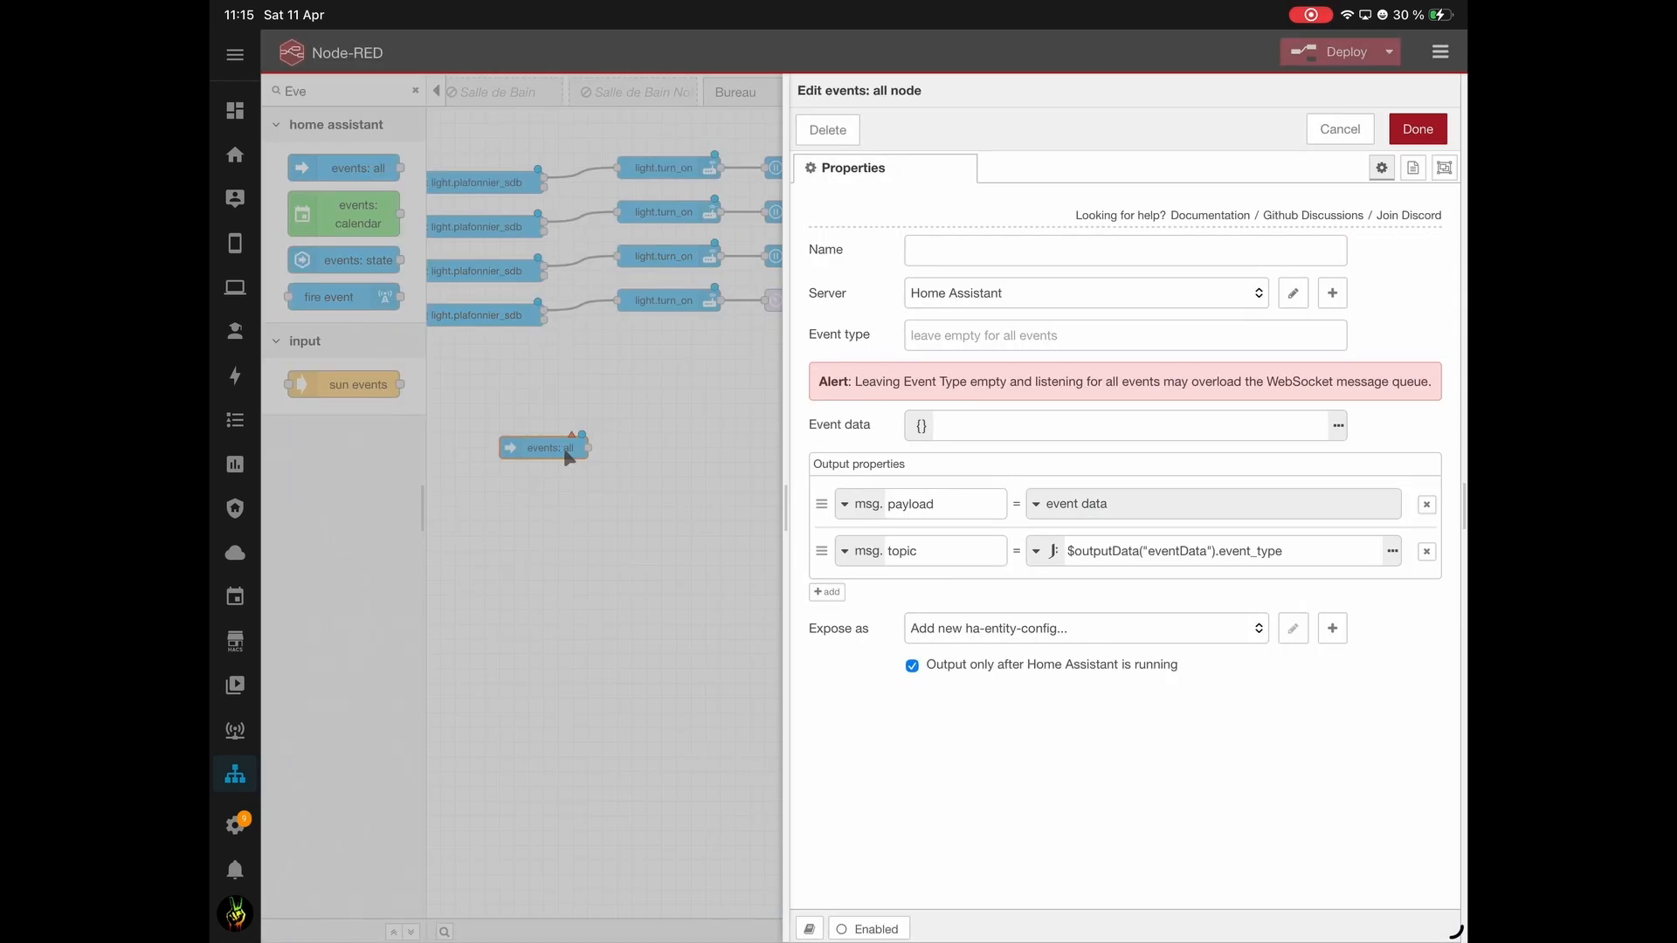
pyautogui.click(1299, 341)
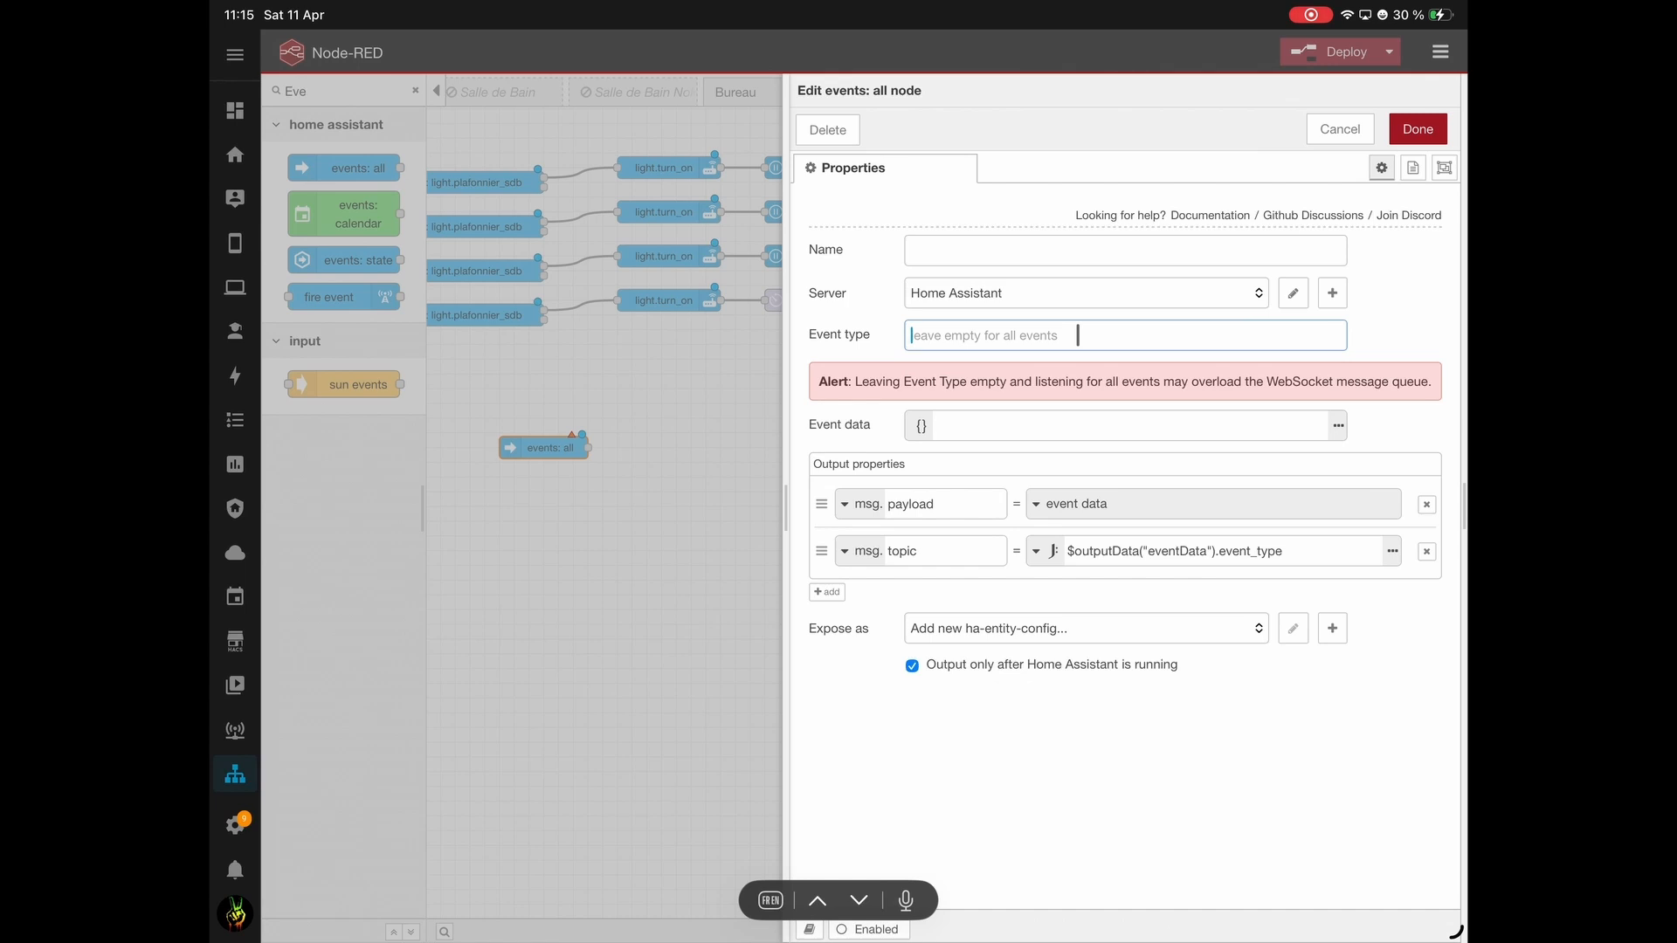
pyautogui.write('Mobil')
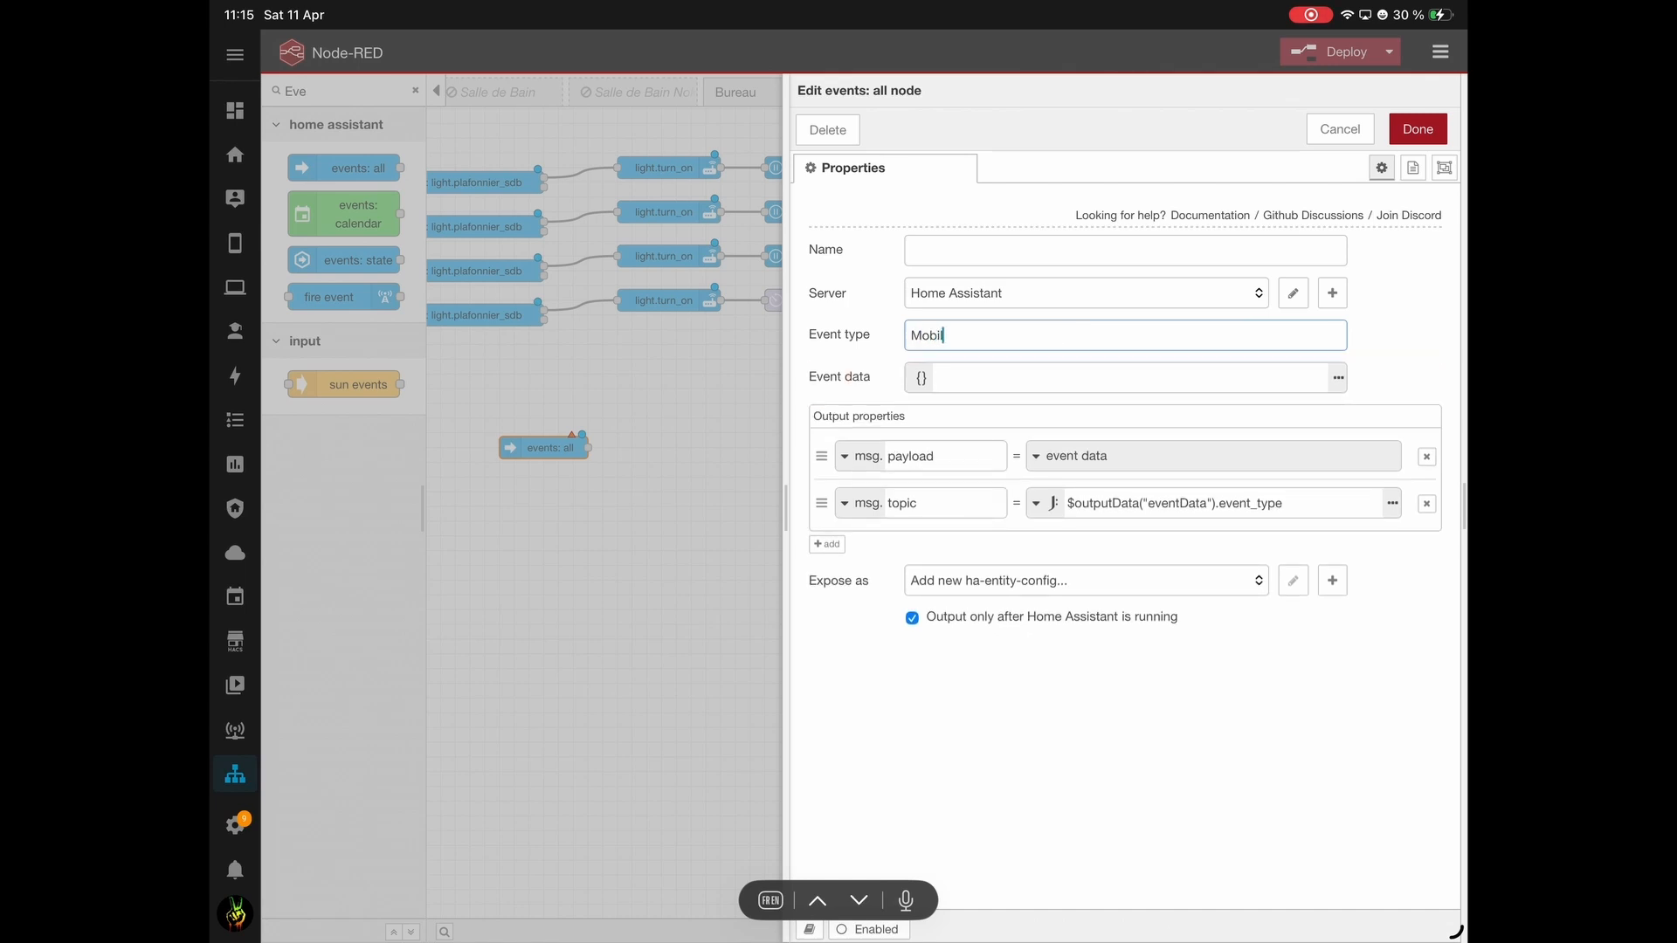
pyautogui.press('BackSpace')
pyautogui.press('BackSpace')
pyautogui.press('BackSpace')
pyautogui.press('BackSpace')
pyautogui.press('BackSpace')
pyautogui.press('BackSpace')
pyautogui.click(1339, 128)
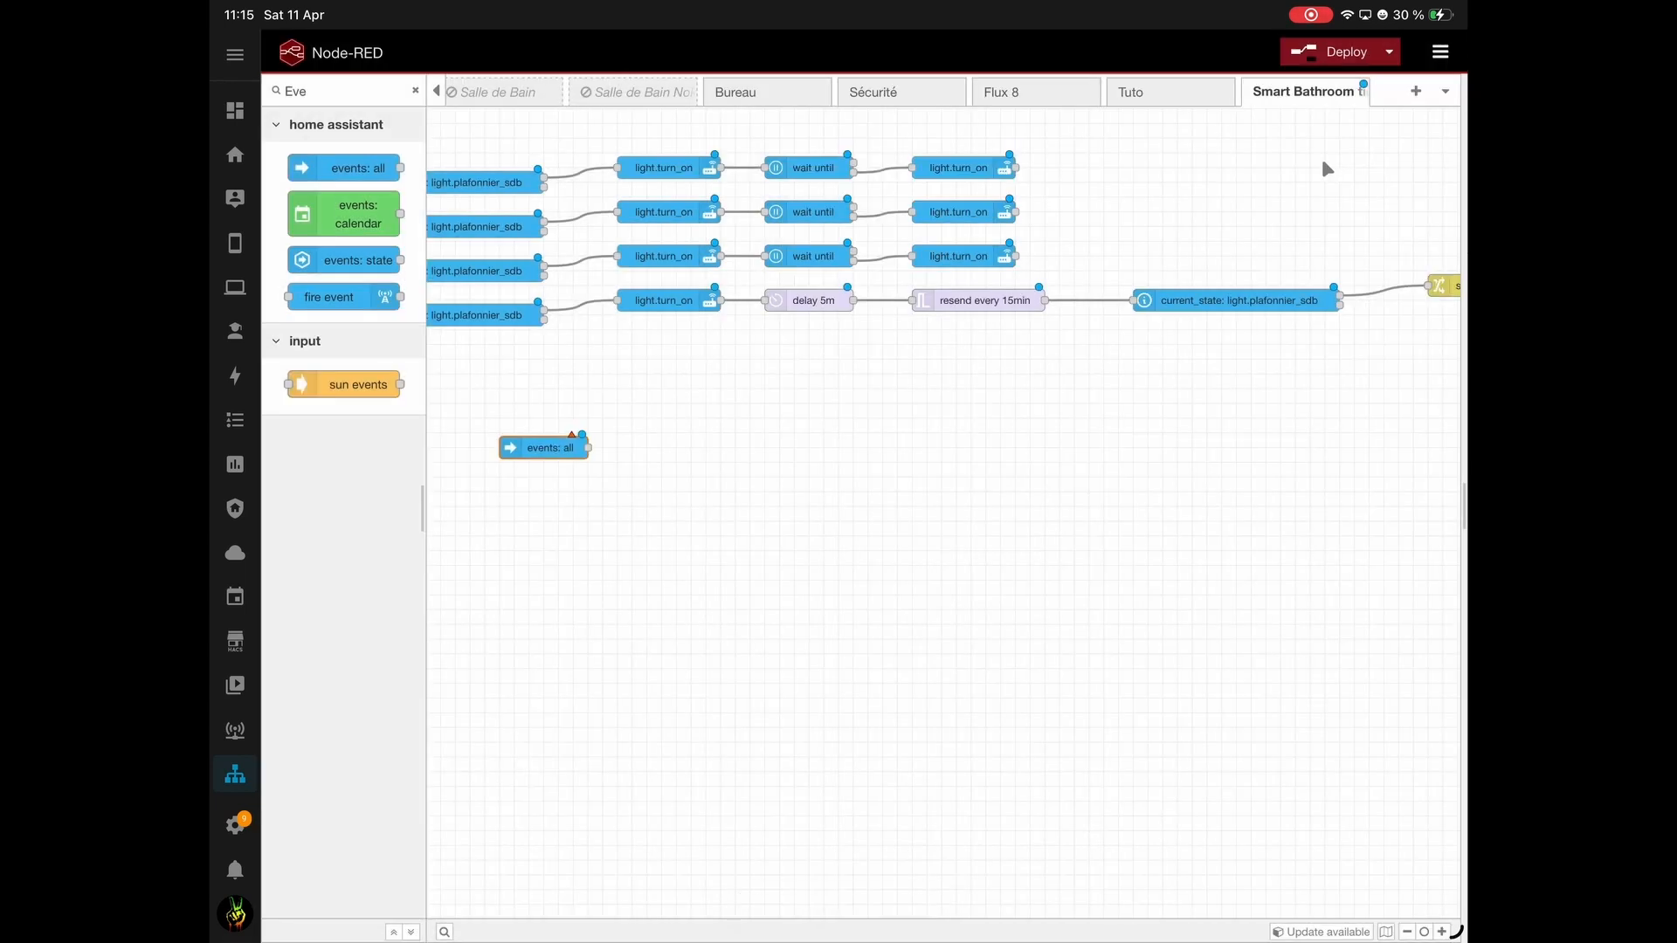
# Deploy the flow despite the unconfigured "events: all" node and clear the palette filter.
pyautogui.click(1340, 52)
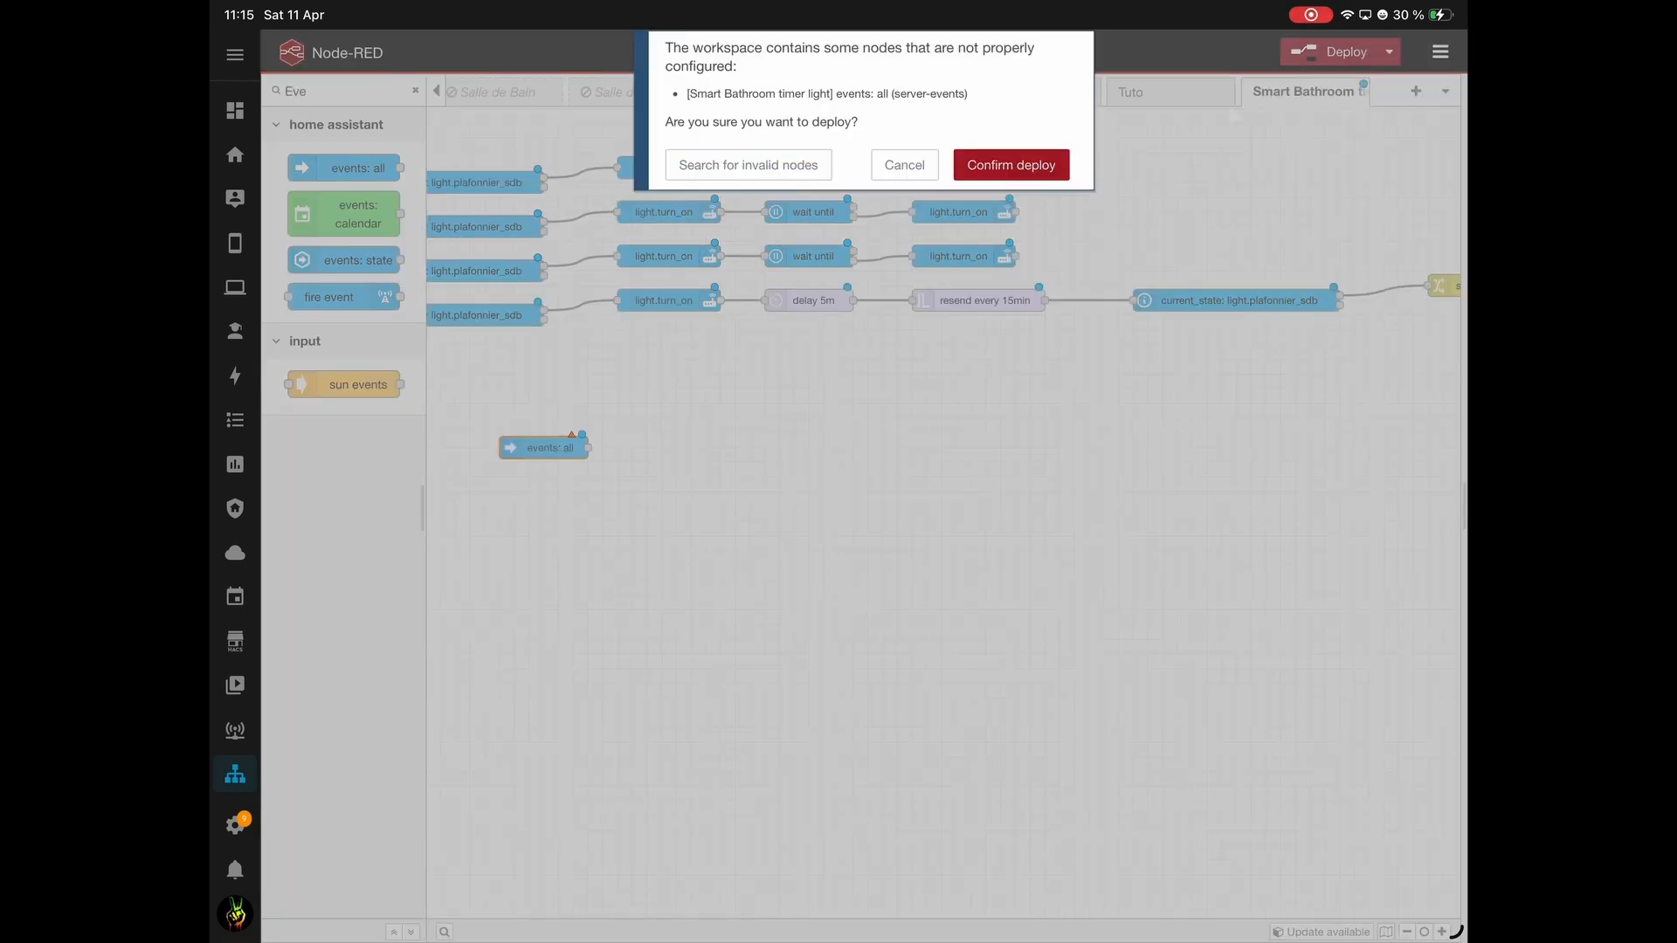
pyautogui.click(1035, 168)
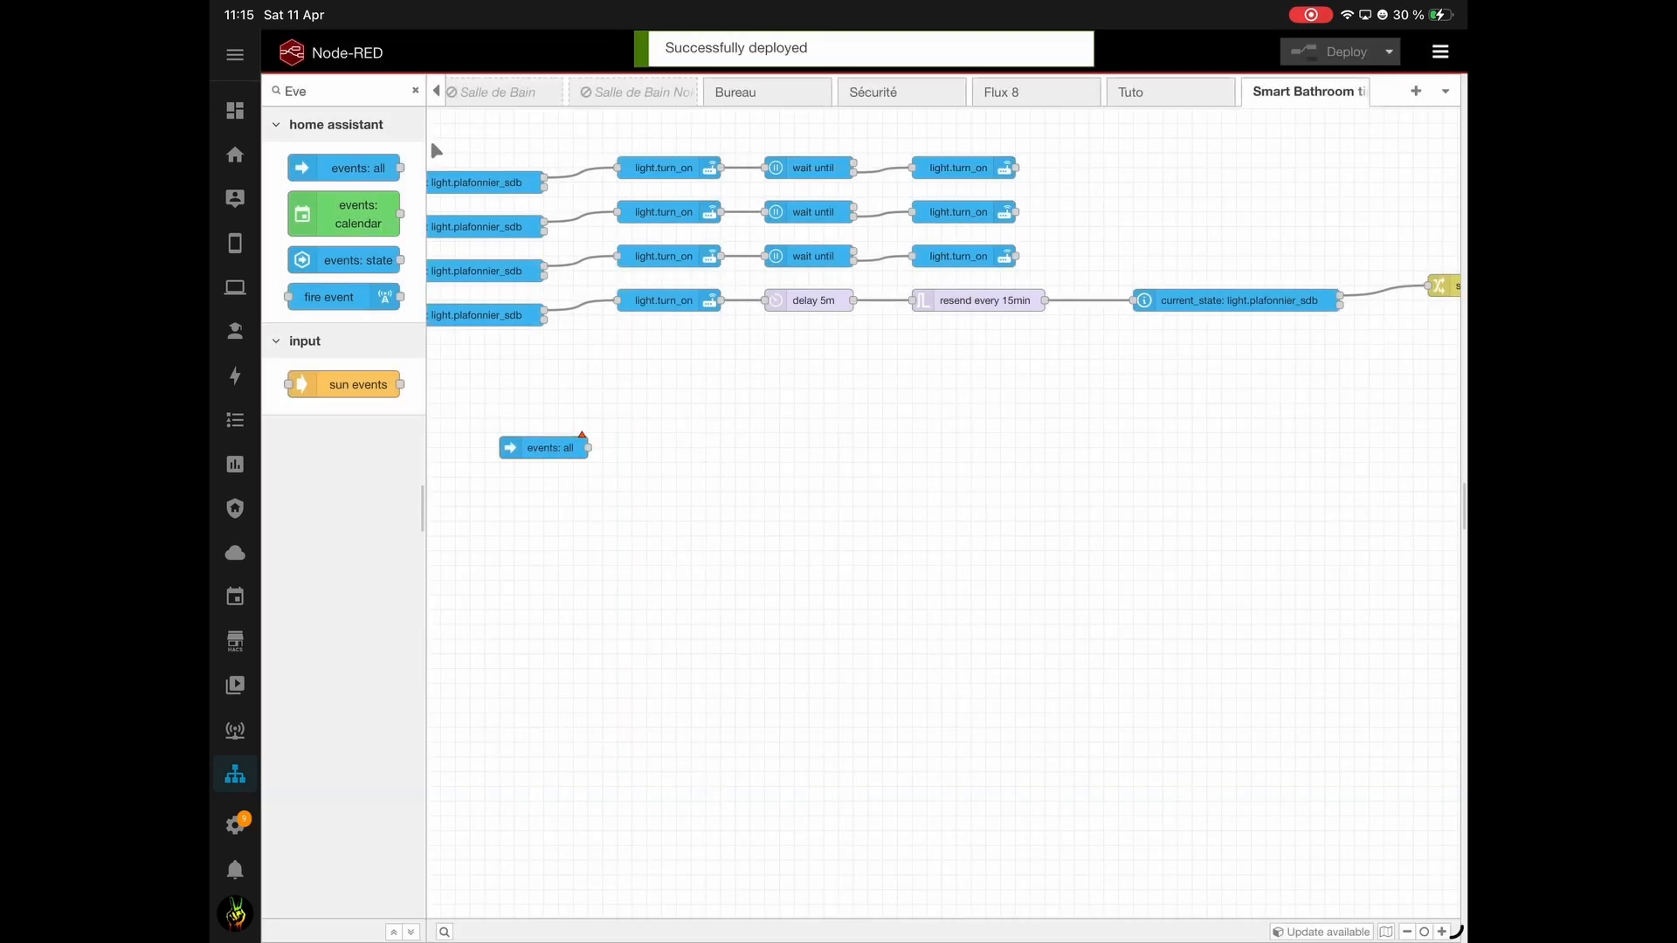
pyautogui.click(414, 91)
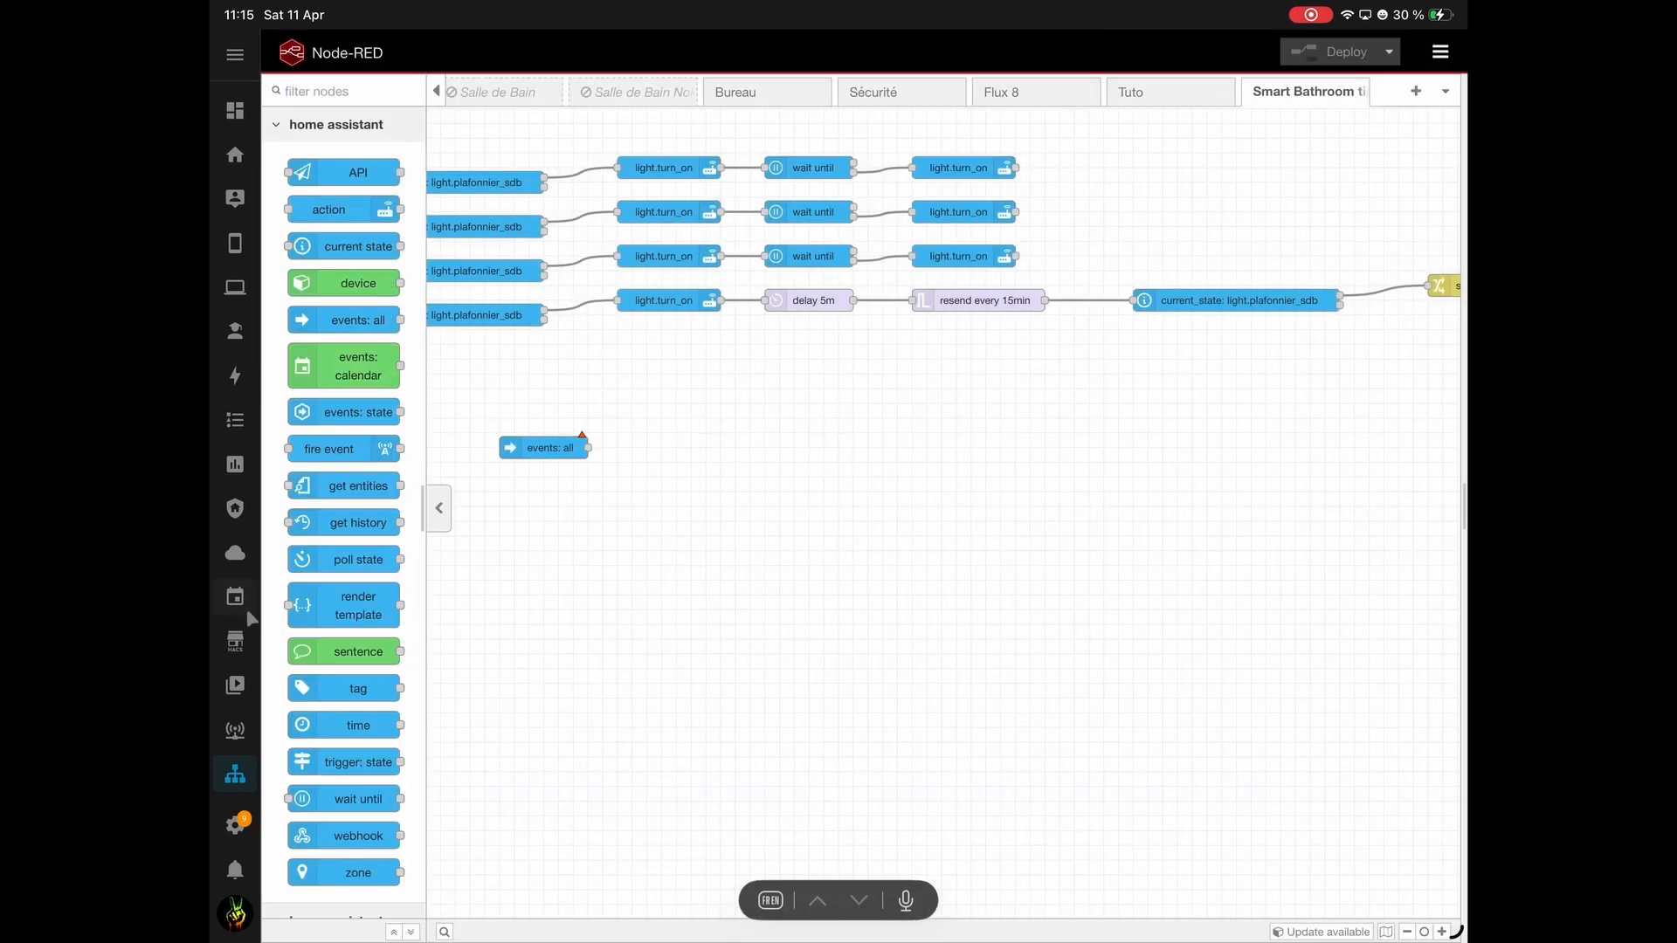
# Go to the Events section of Home Assistant's Developer tools.
pyautogui.click(234, 913)
pyautogui.scroll(-1, 672, 557)
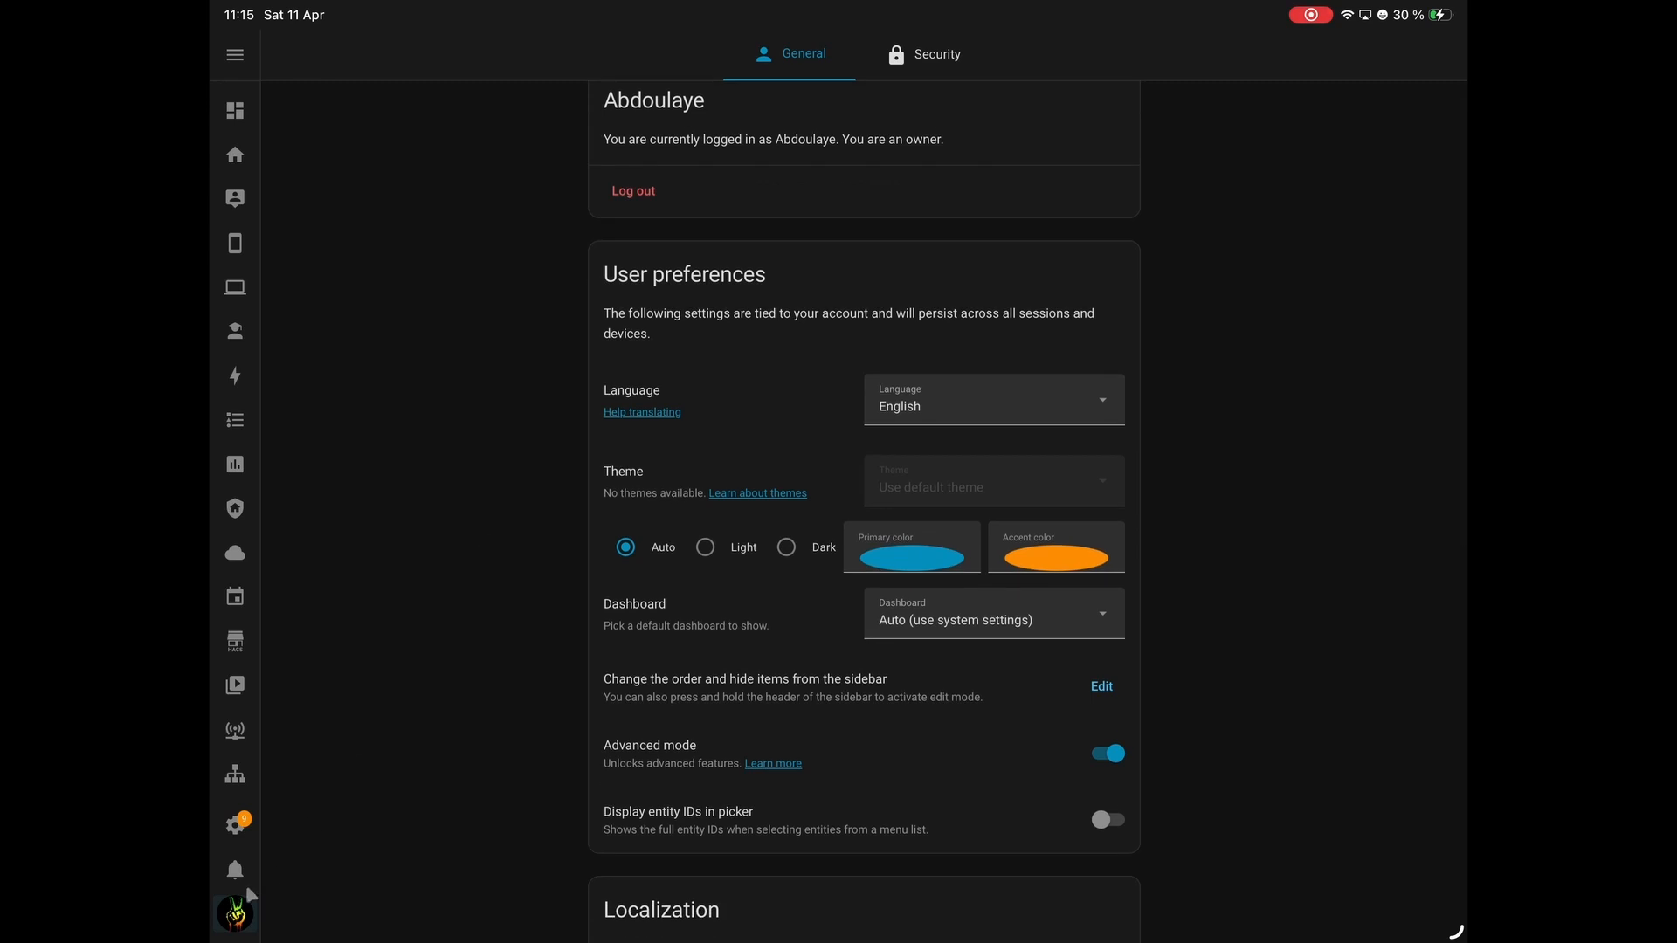
pyautogui.click(235, 825)
pyautogui.scroll(-4, 747, 763)
pyautogui.scroll(-4, 748, 847)
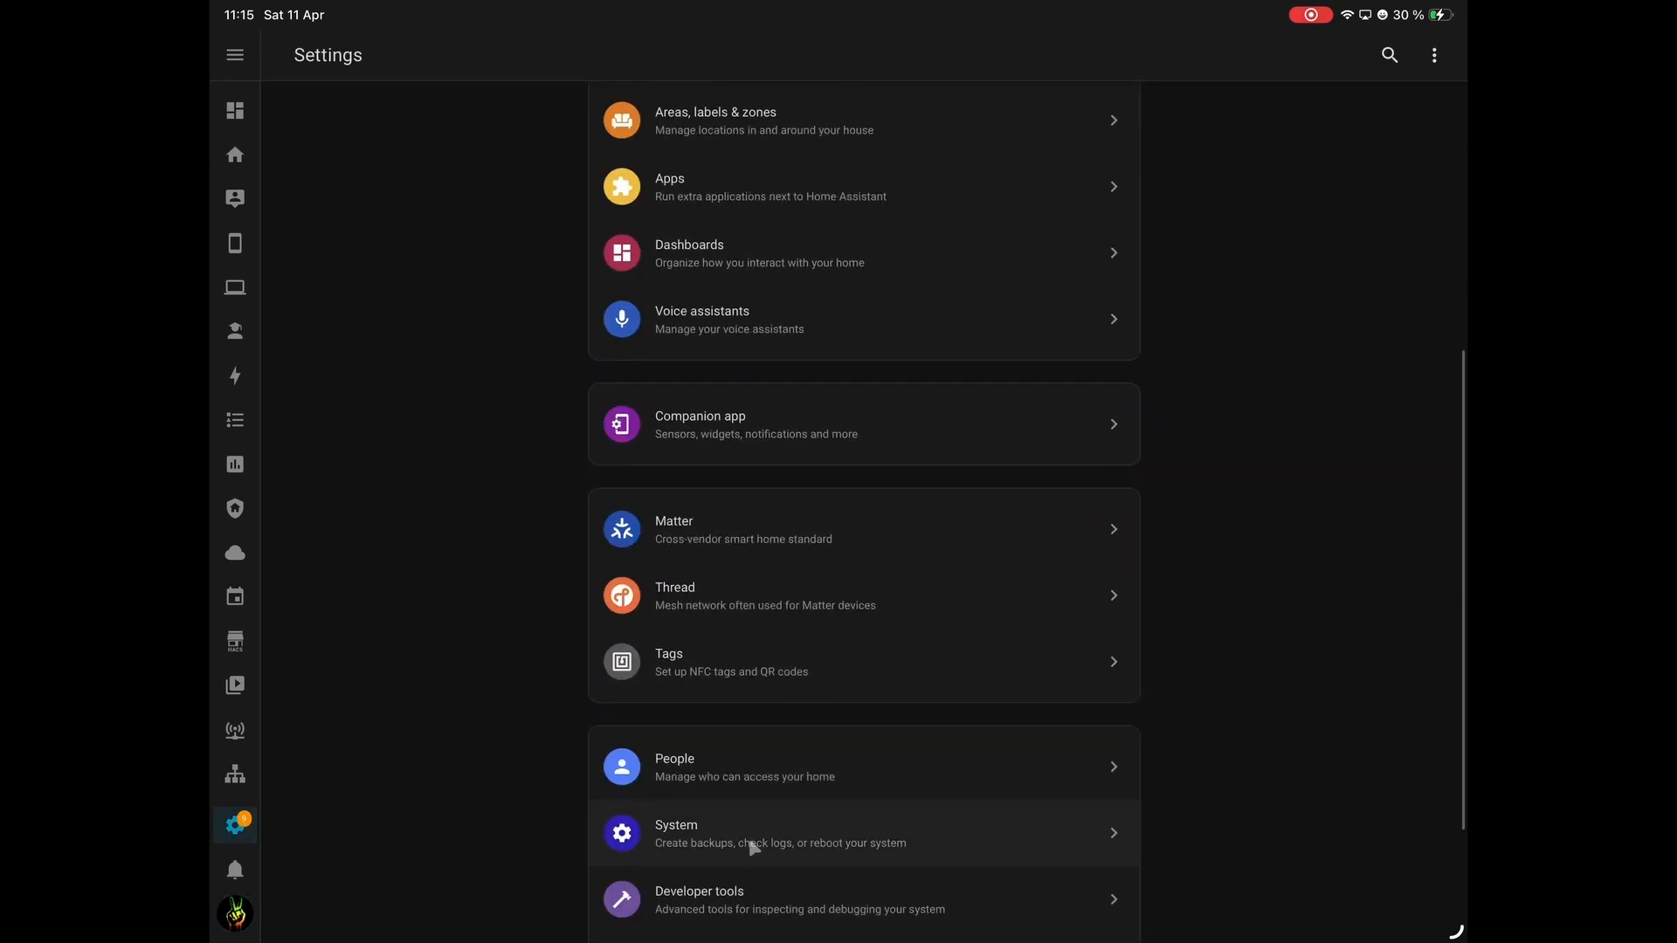
pyautogui.click(738, 740)
pyautogui.click(635, 114)
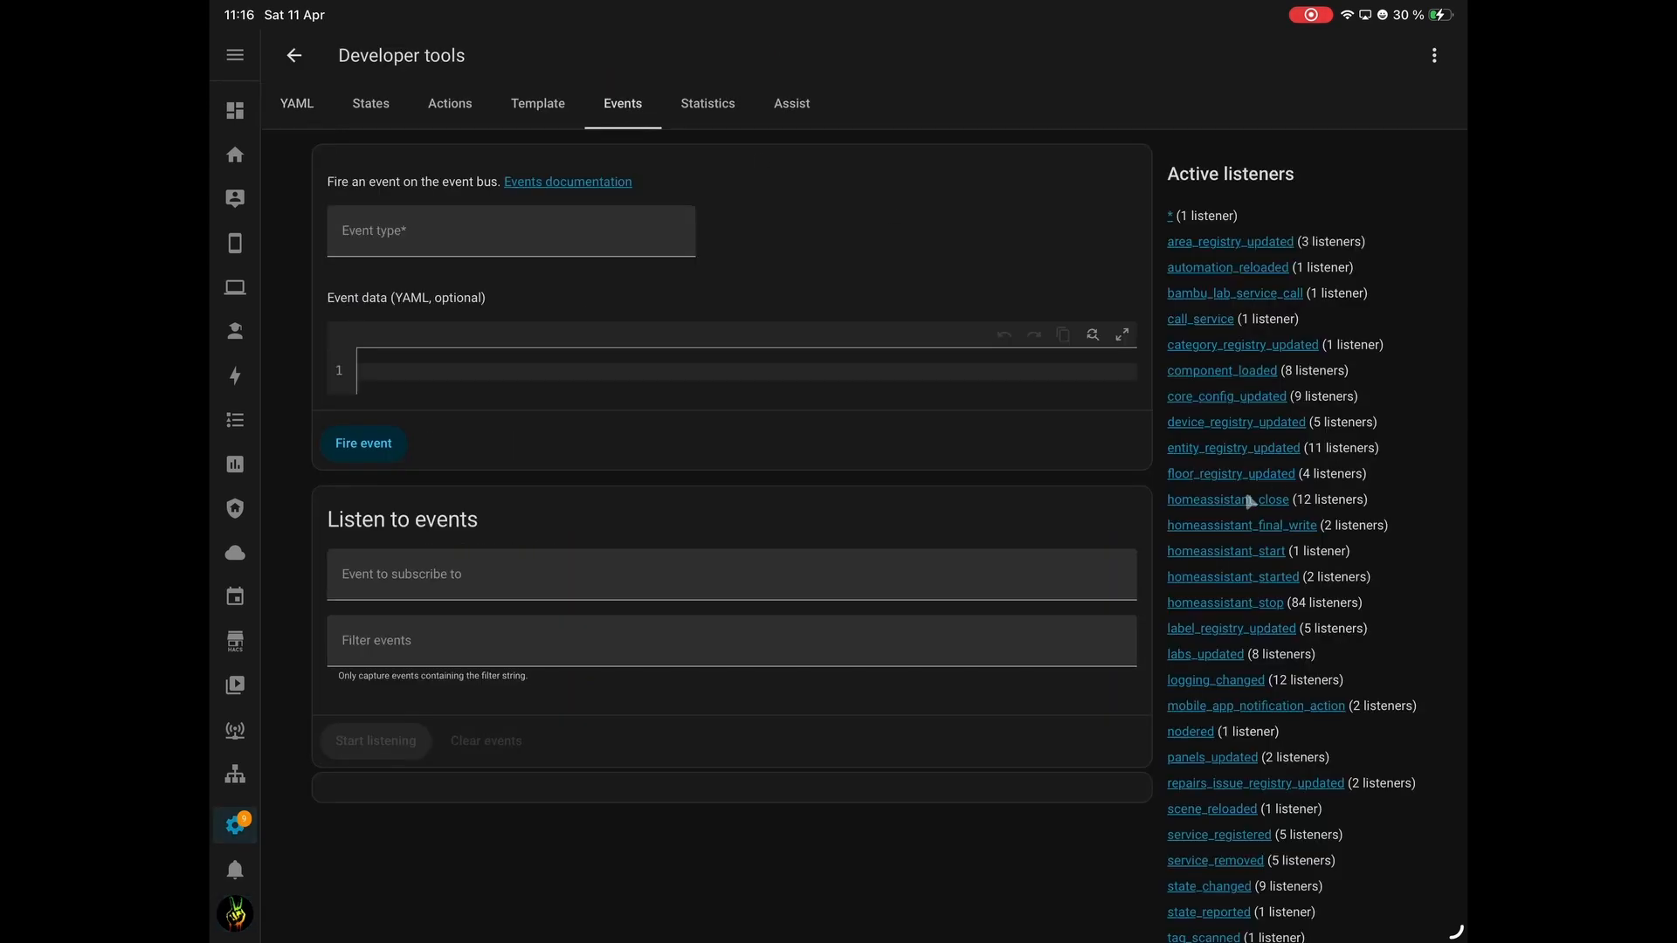
# Choose the active listener "mobile_app_notification_action" and copy its name from the event type.
pyautogui.scroll(-1, 1257, 594)
pyautogui.click(1275, 701)
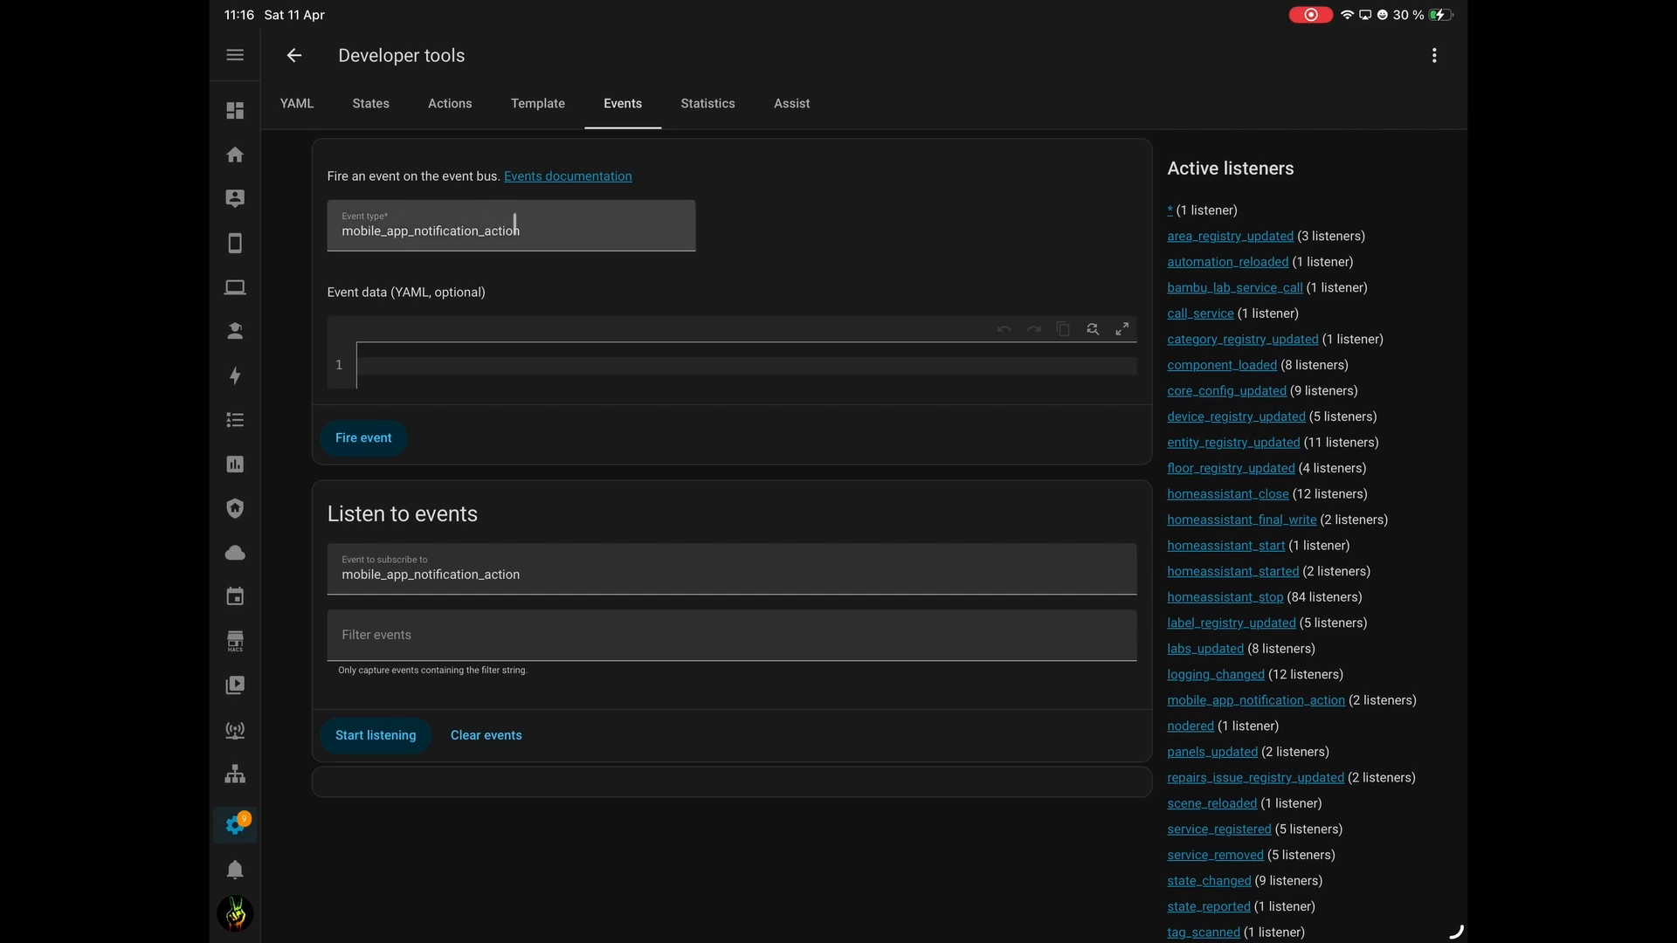
pyautogui.click(382, 225)
pyautogui.rightClick(384, 230)
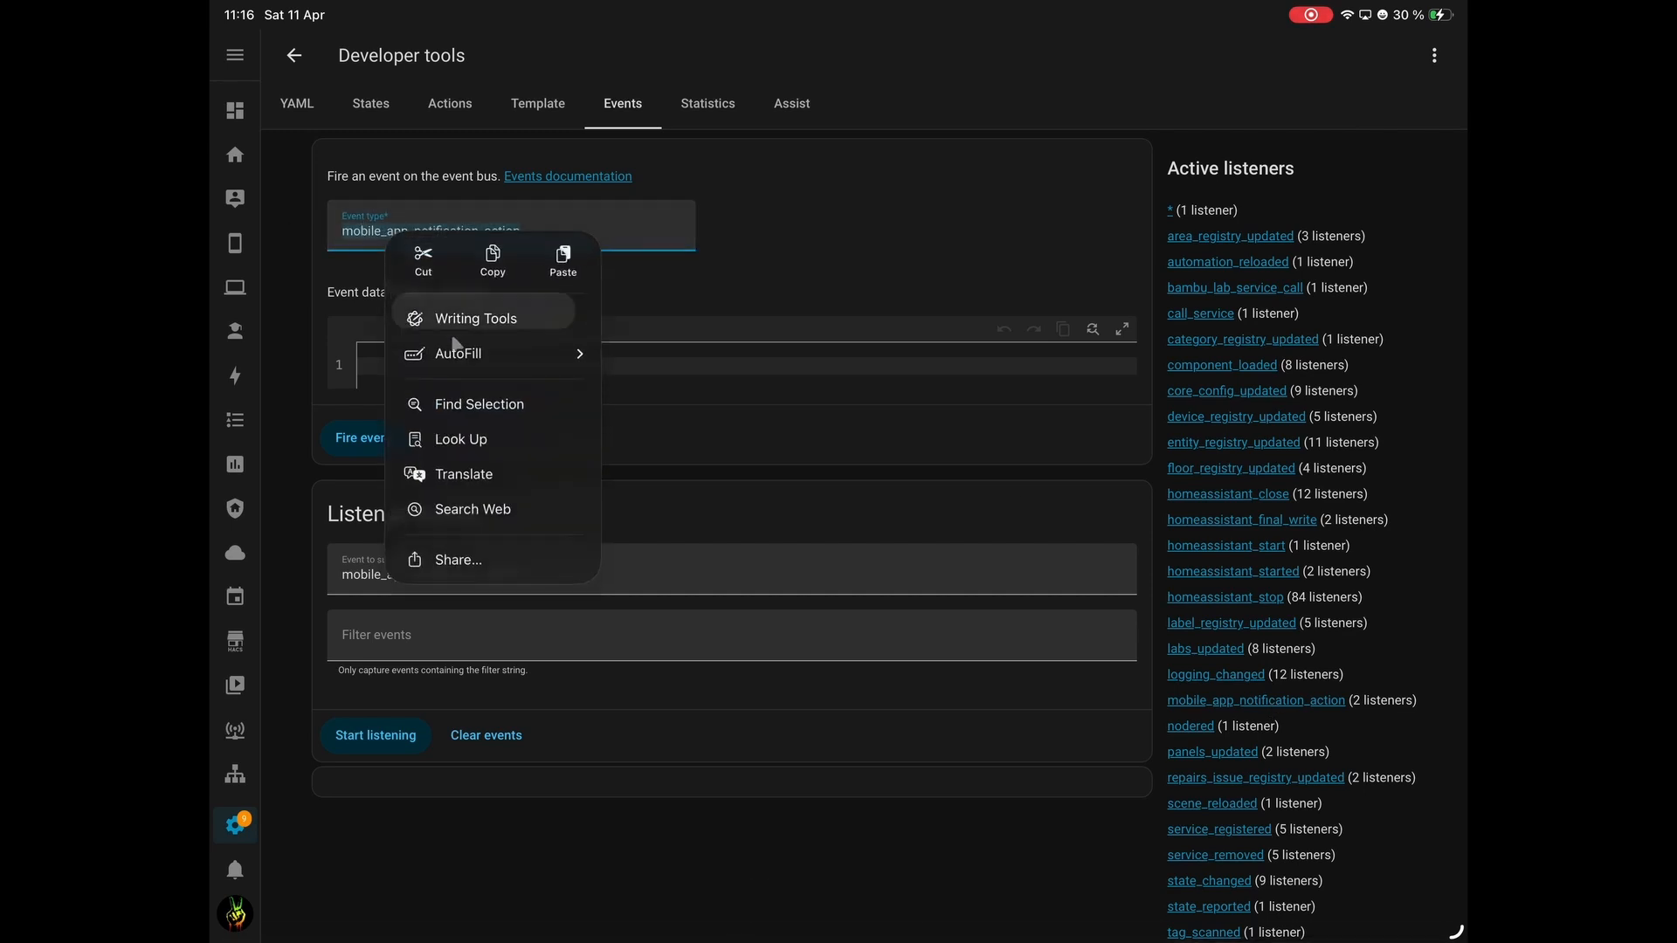
pyautogui.click(492, 259)
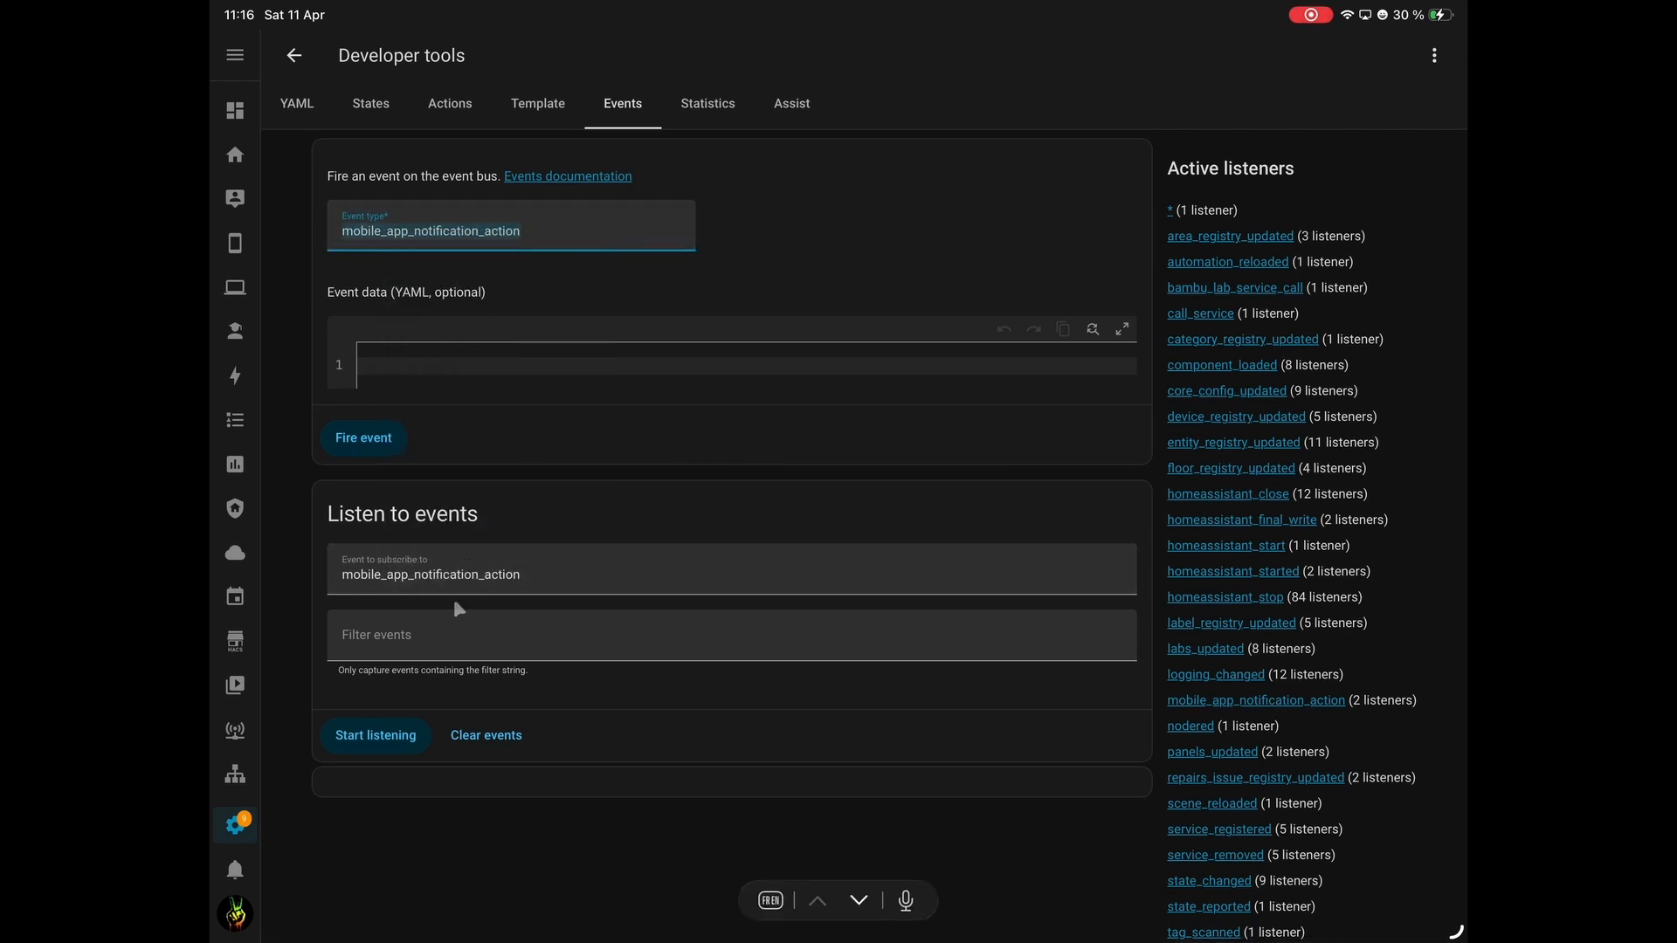
# Return to the Smart Bathroom flow in Node-RED, set the "events: all" node's event type to "mobile_app_notification_action" and save it.
pyautogui.click(235, 773)
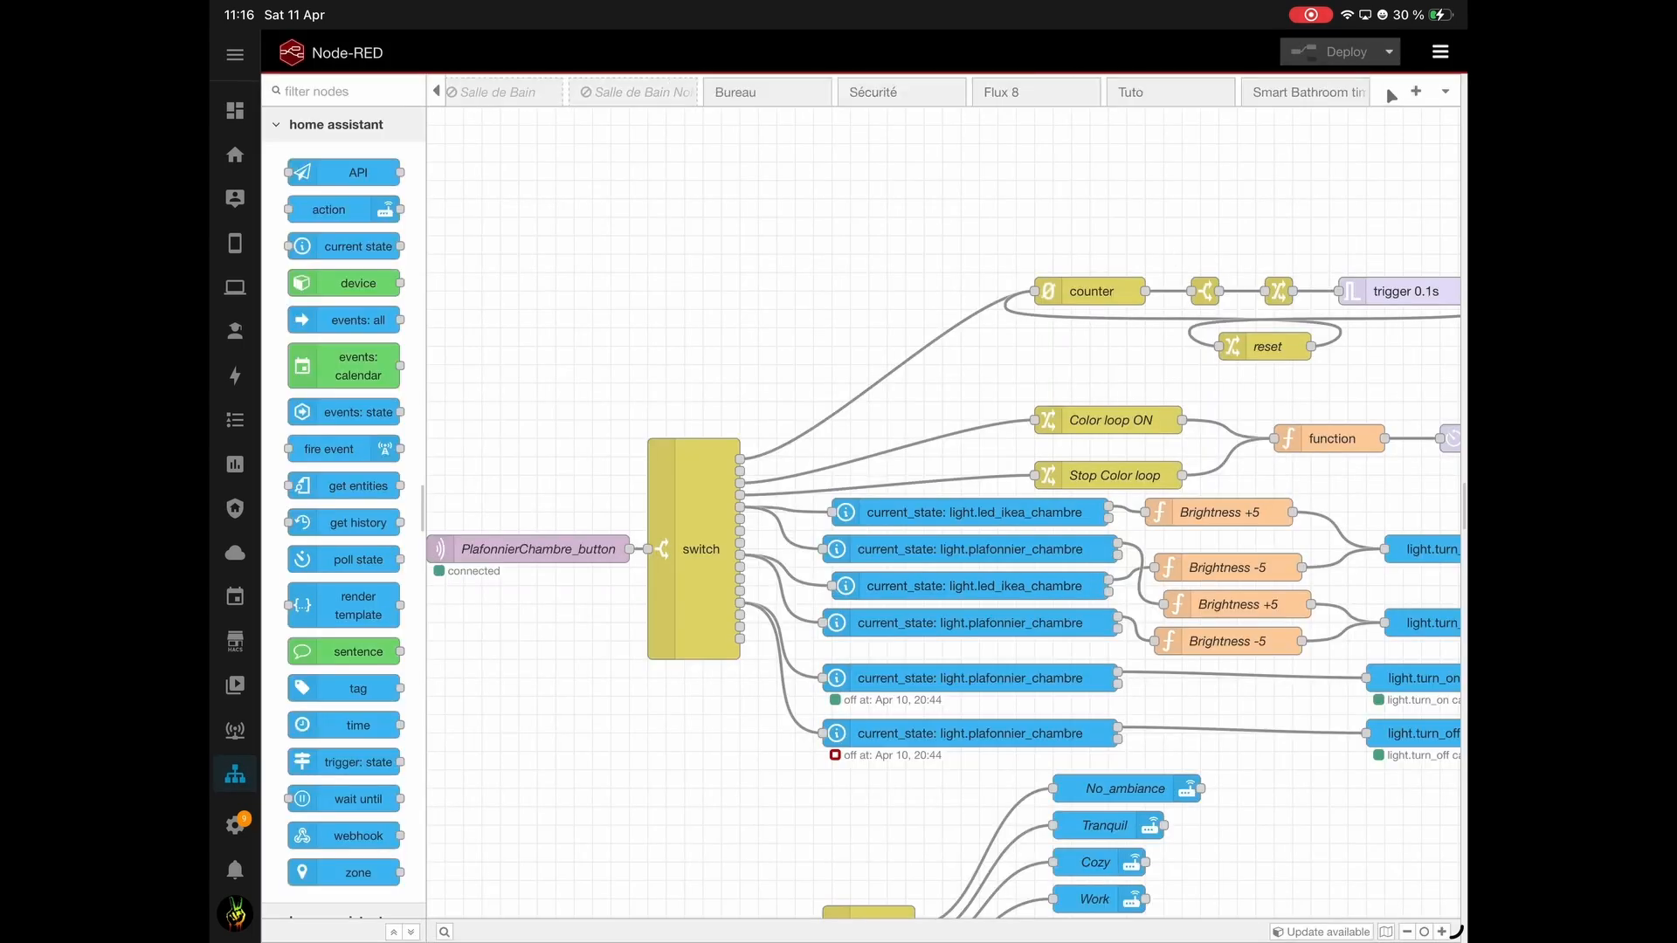
pyautogui.hscroll(20, 680, 497)
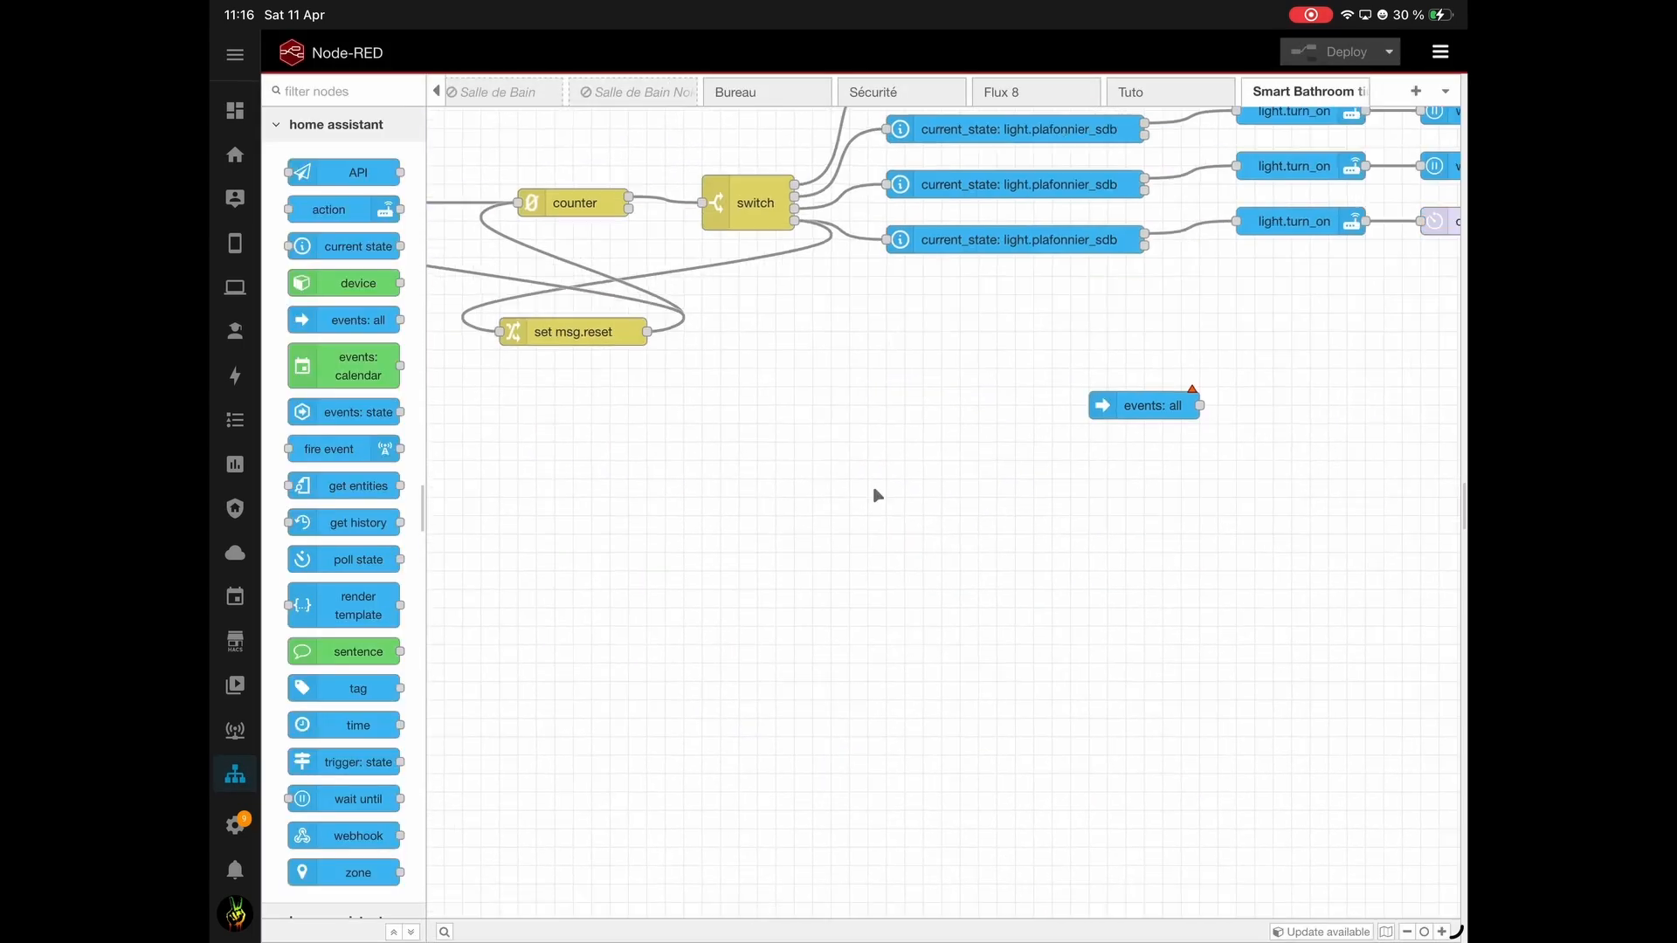
pyautogui.click(1009, 403)
pyautogui.doubleClick(1009, 403)
pyautogui.rightClick(981, 339)
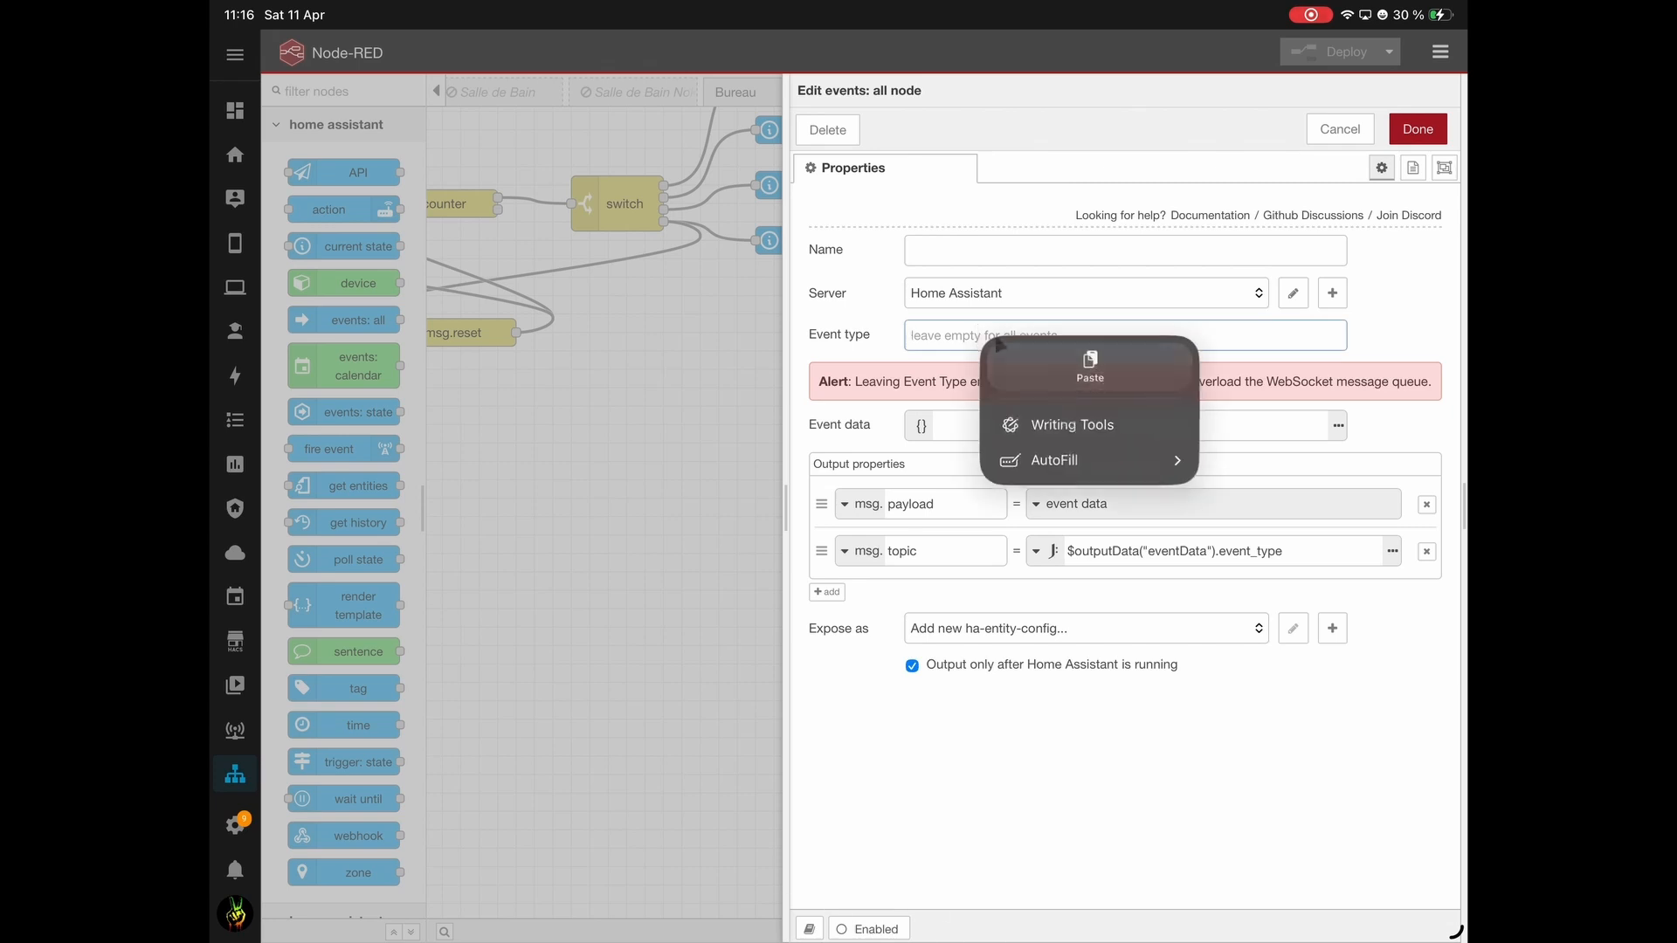
pyautogui.click(1085, 359)
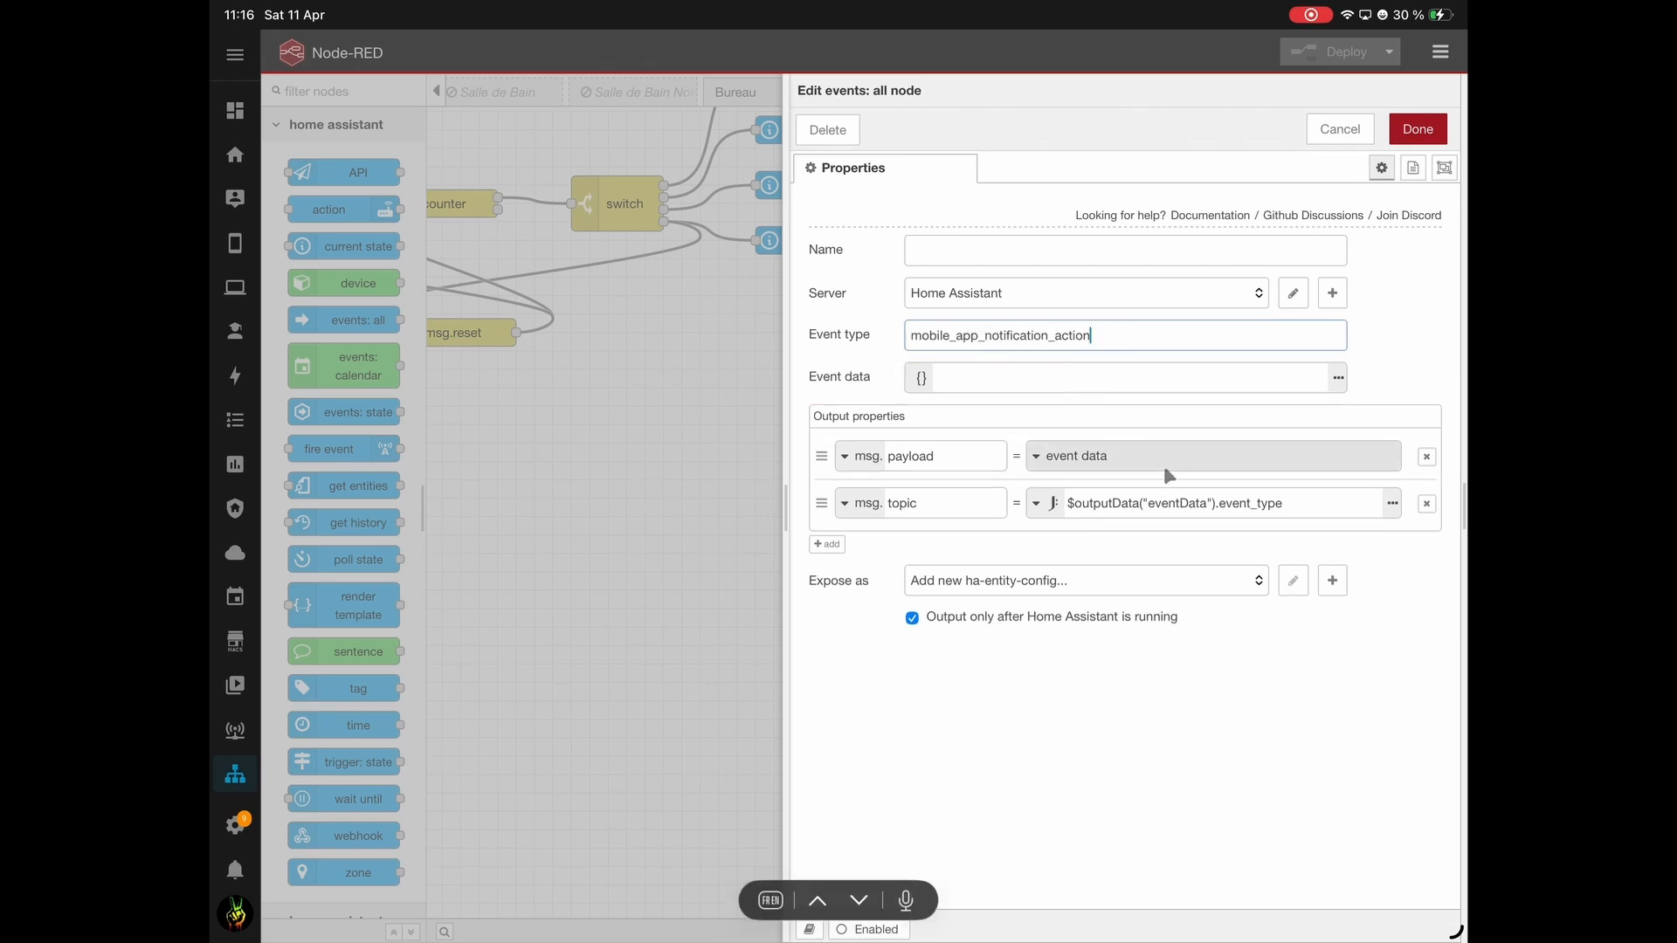
pyautogui.click(1417, 128)
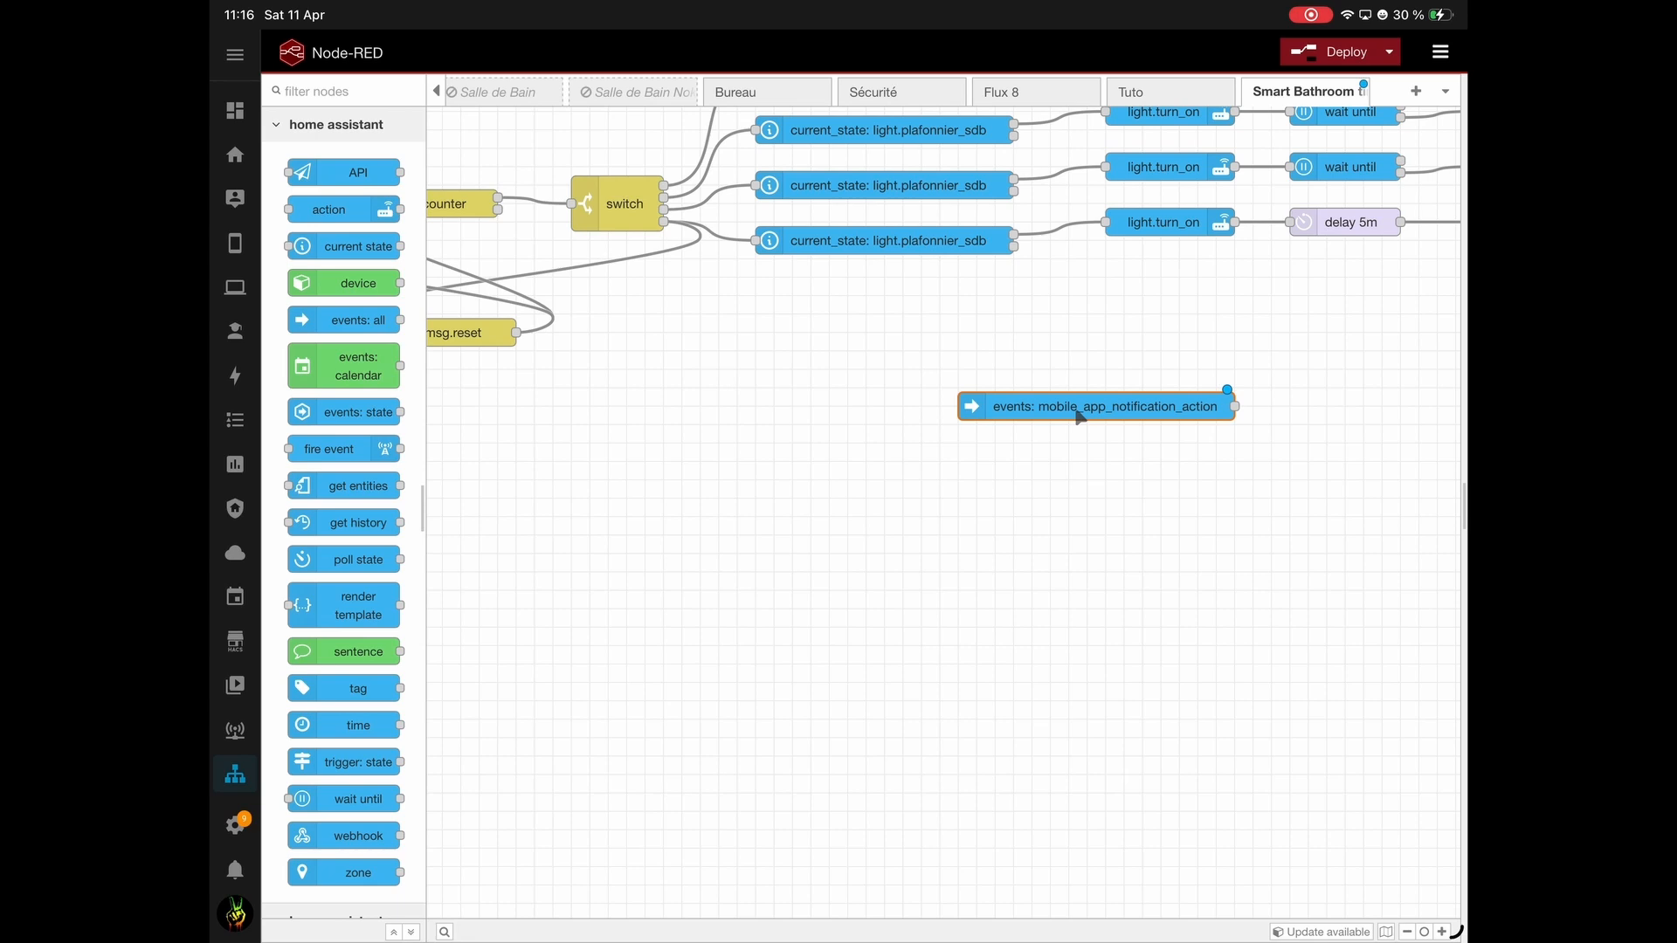
# Add a function switch node beside the mobile_app_notification_action events node and wire the events output into it.
pyautogui.click(332, 91)
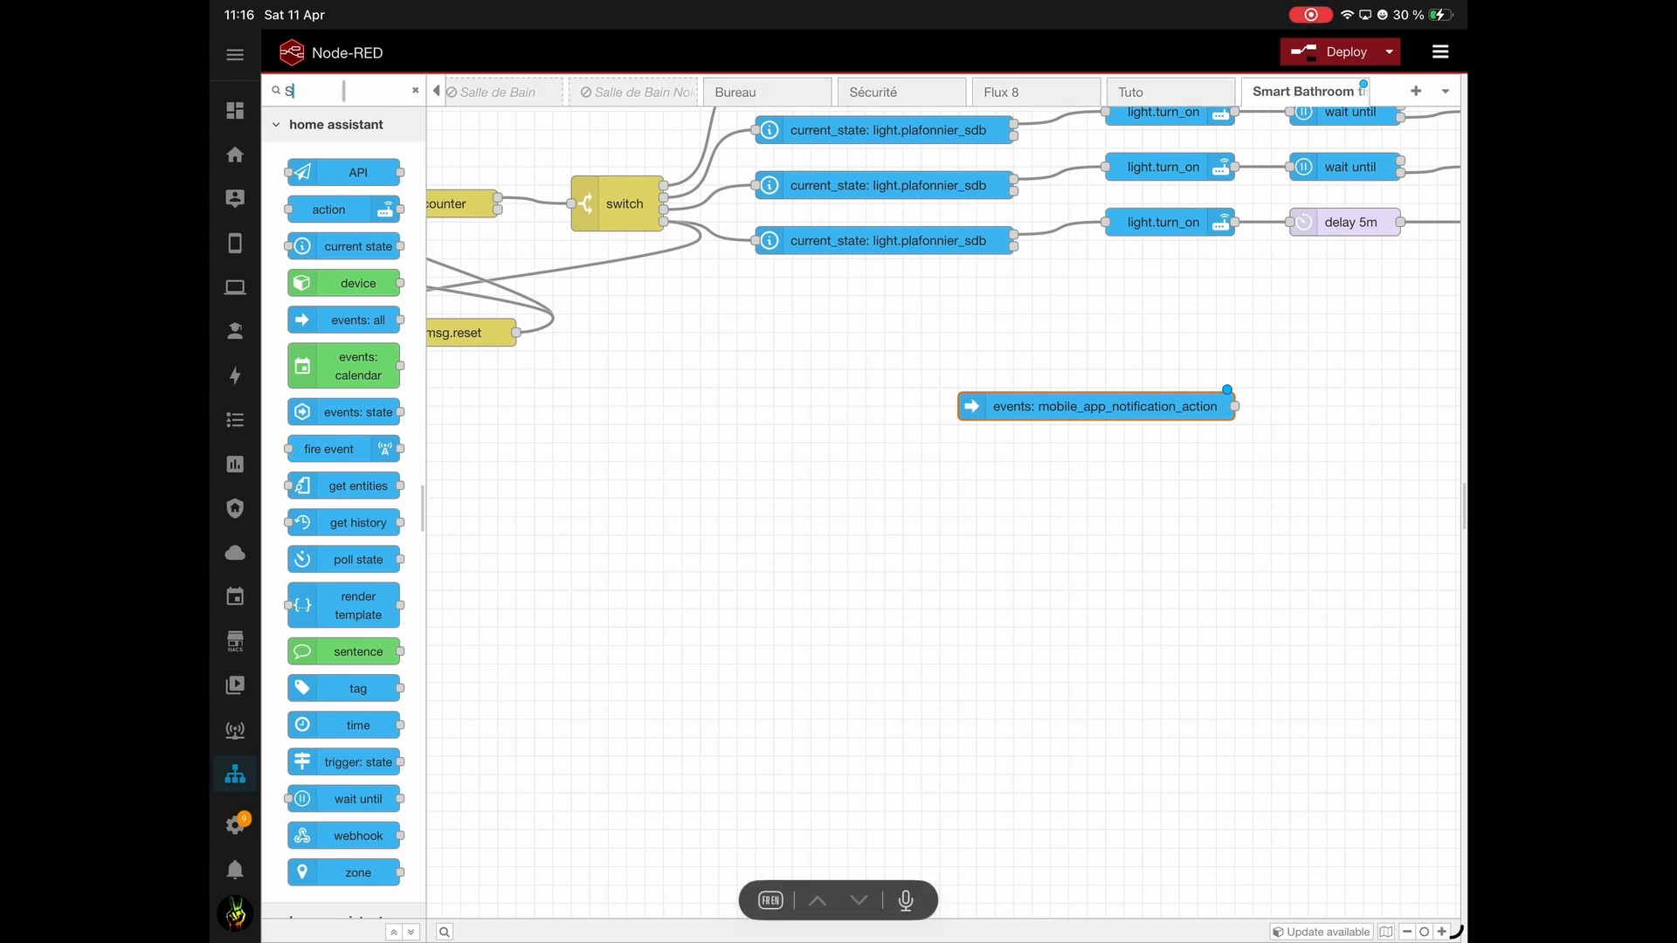
pyautogui.write('Swi')
pyautogui.moveTo(344, 290); pyautogui.dragTo(1328, 421)
pyautogui.hscroll(6, 692, 528)
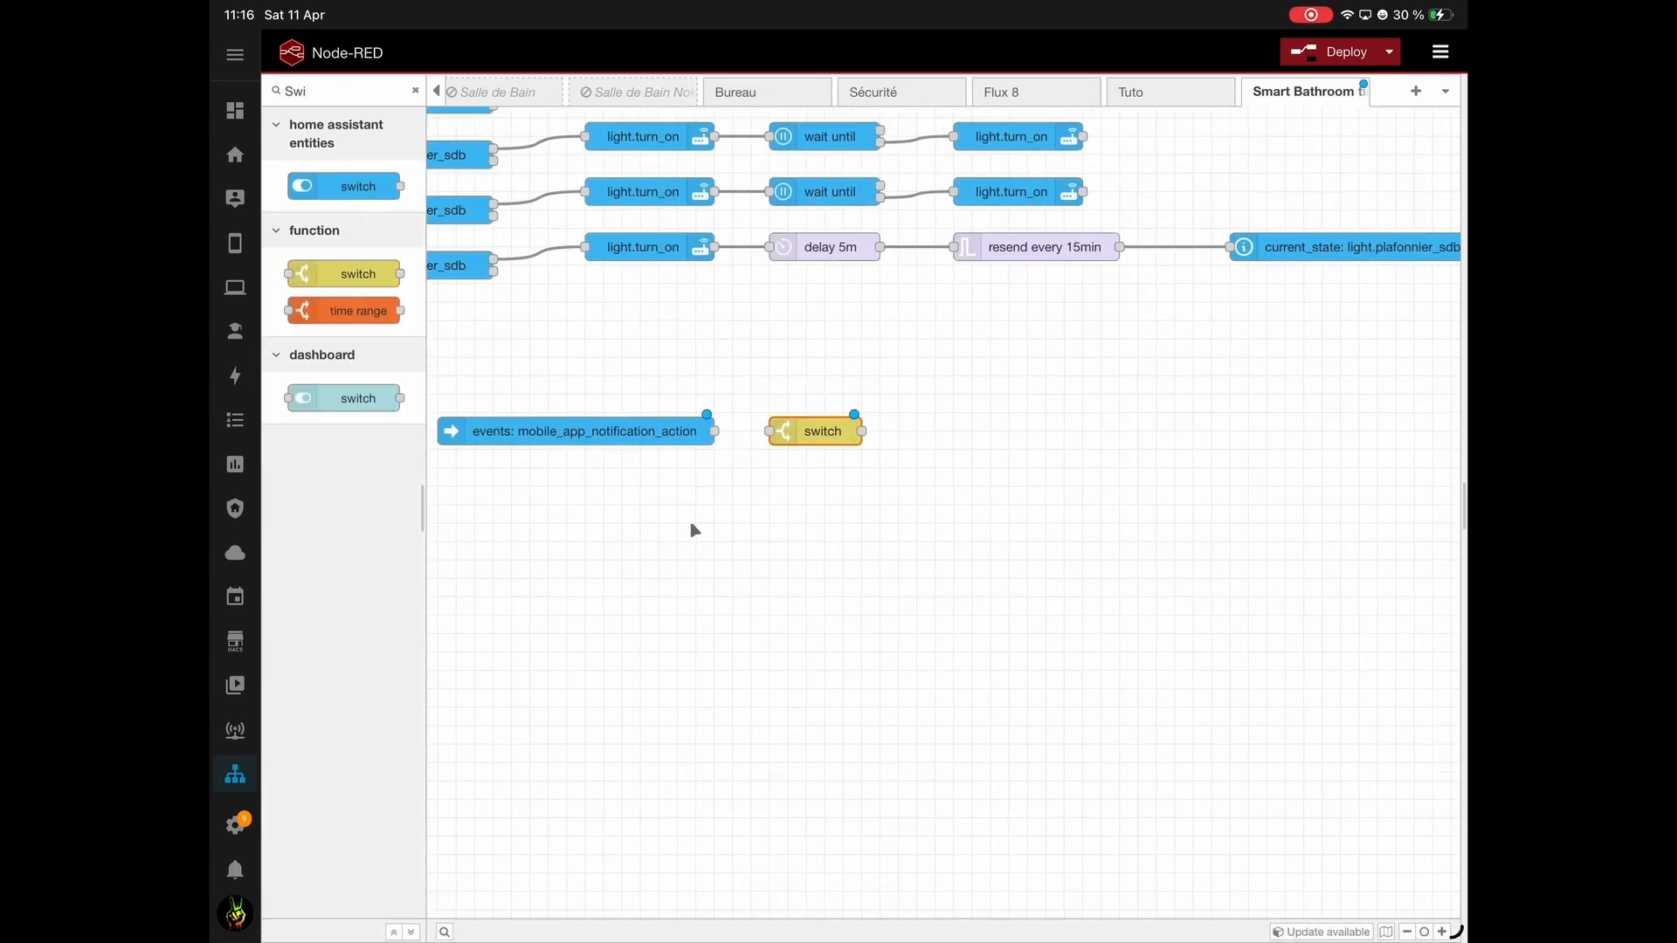
pyautogui.moveTo(714, 432); pyautogui.dragTo(789, 431)
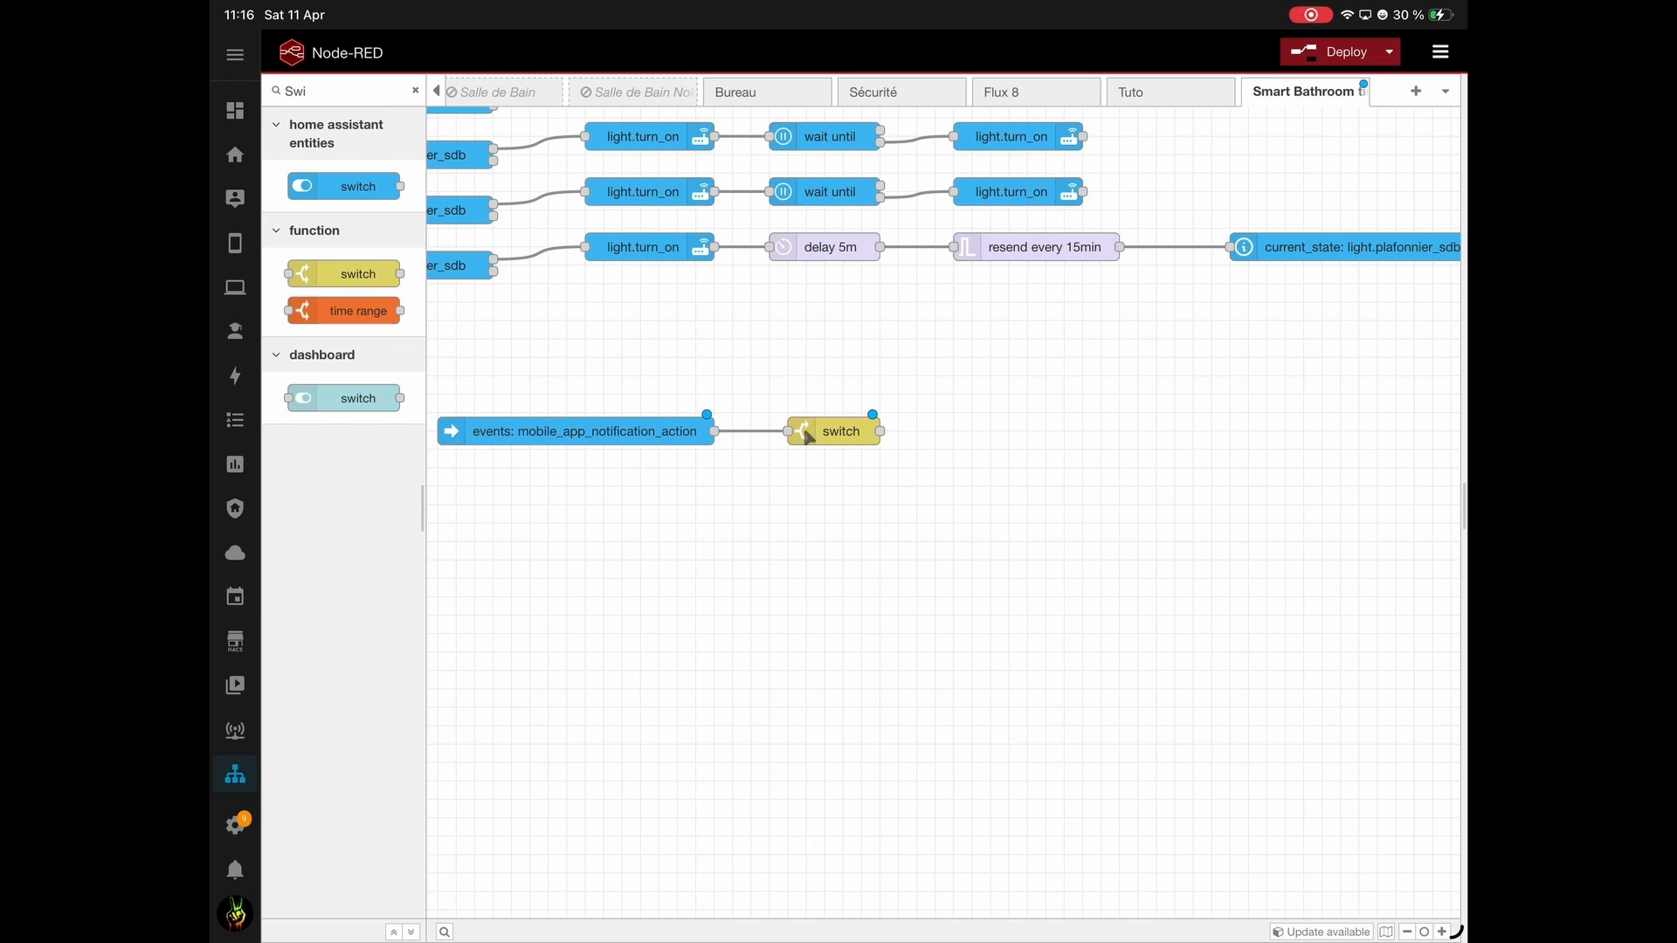
# Configure the new switch node to test msg.payload.event.action against three equality rules: Turn_off, Remind and Ignore.
pyautogui.doubleClick(834, 431)
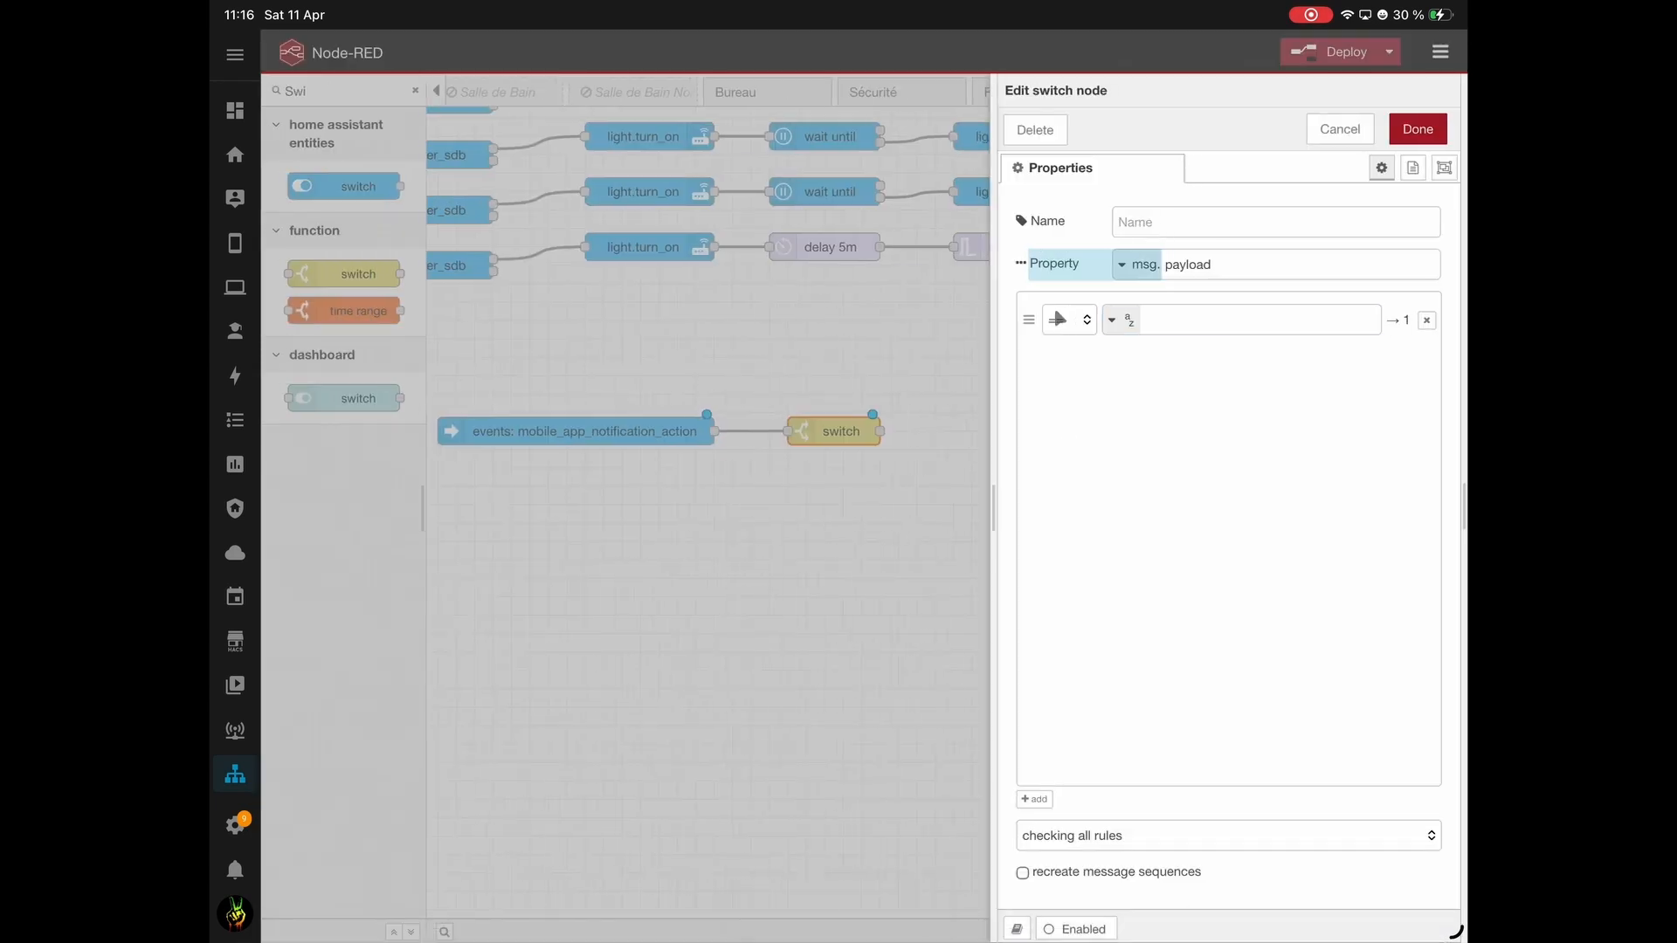
pyautogui.click(1169, 321)
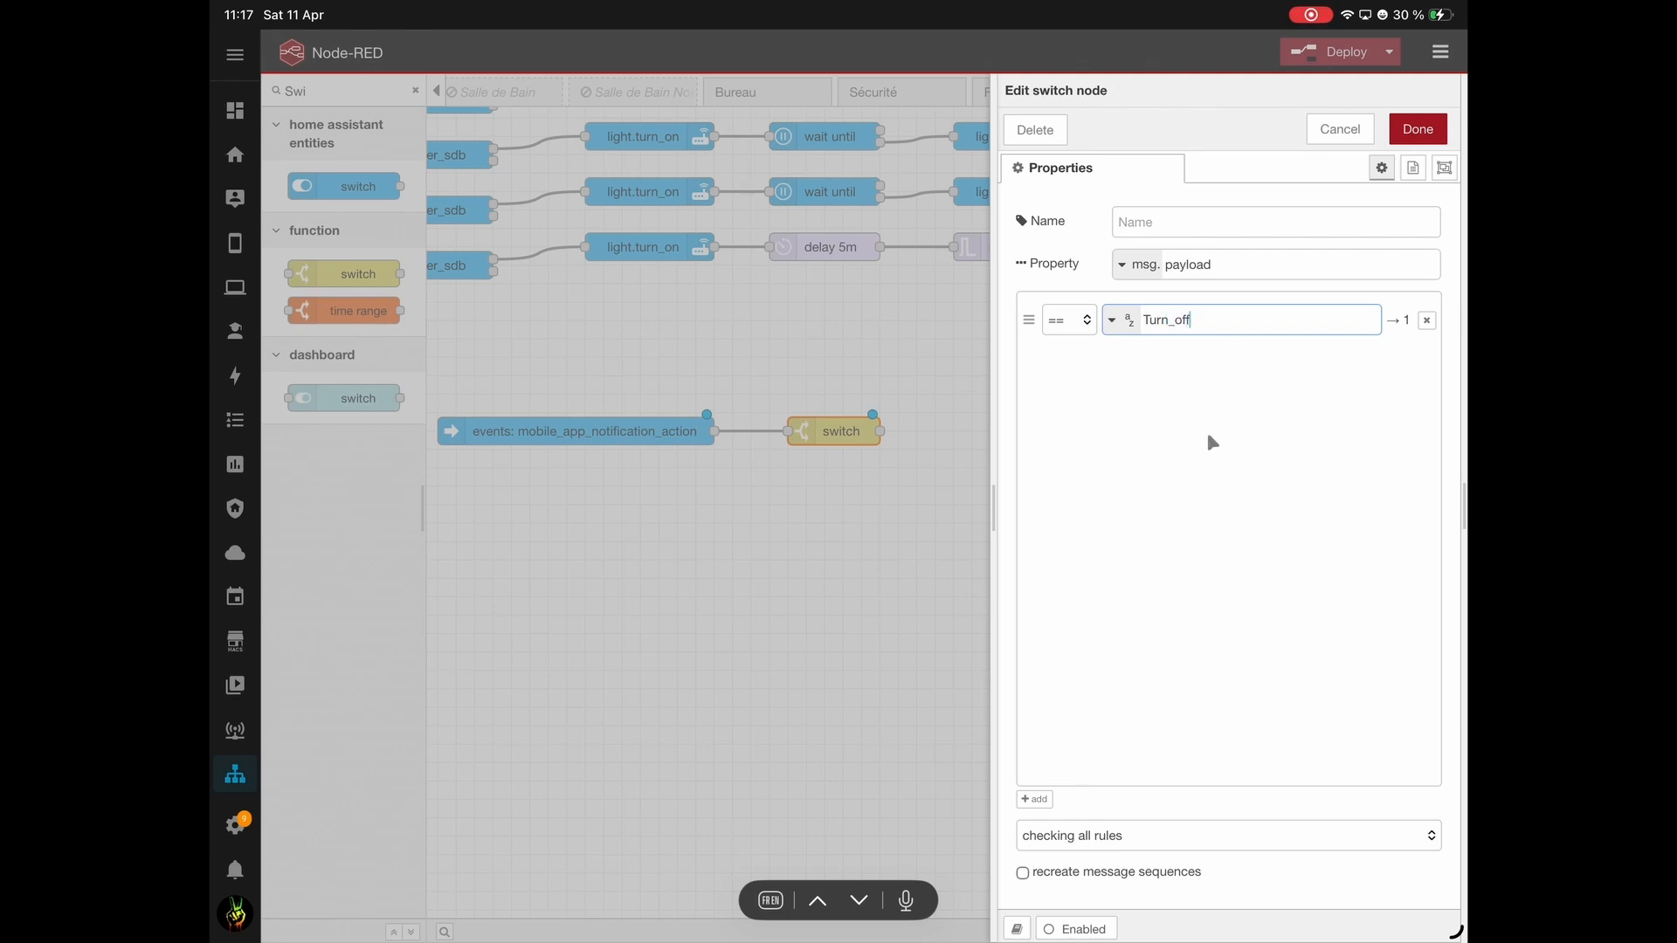
pyautogui.write('Turn_off')
pyautogui.click(1035, 799)
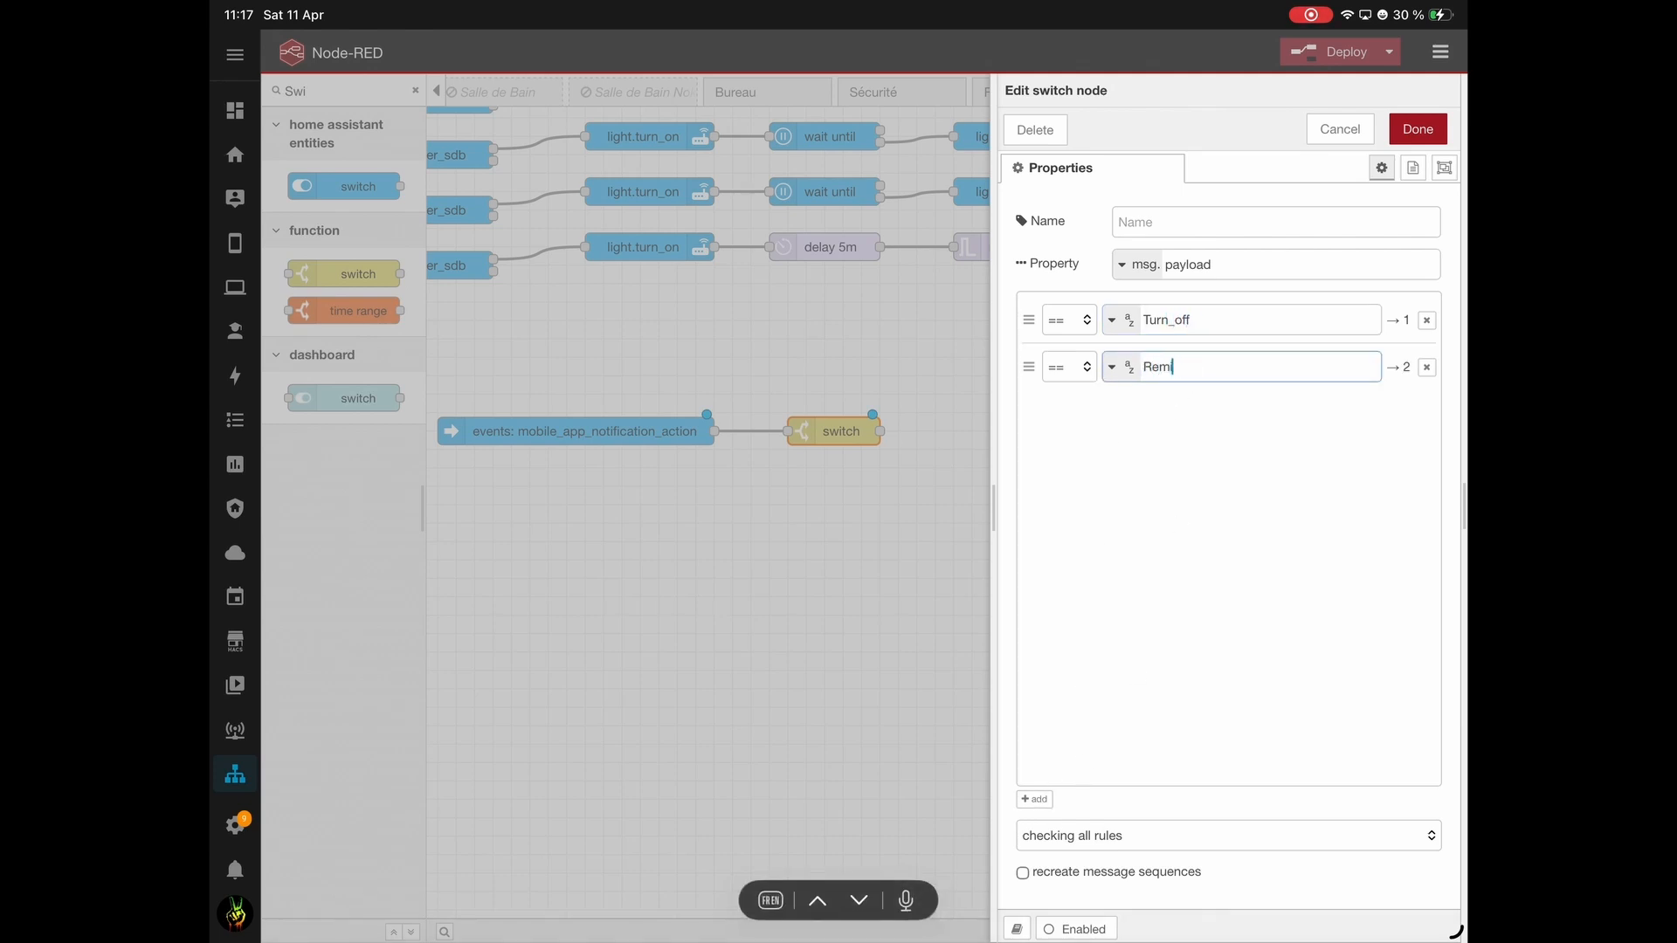
pyautogui.click(1039, 800)
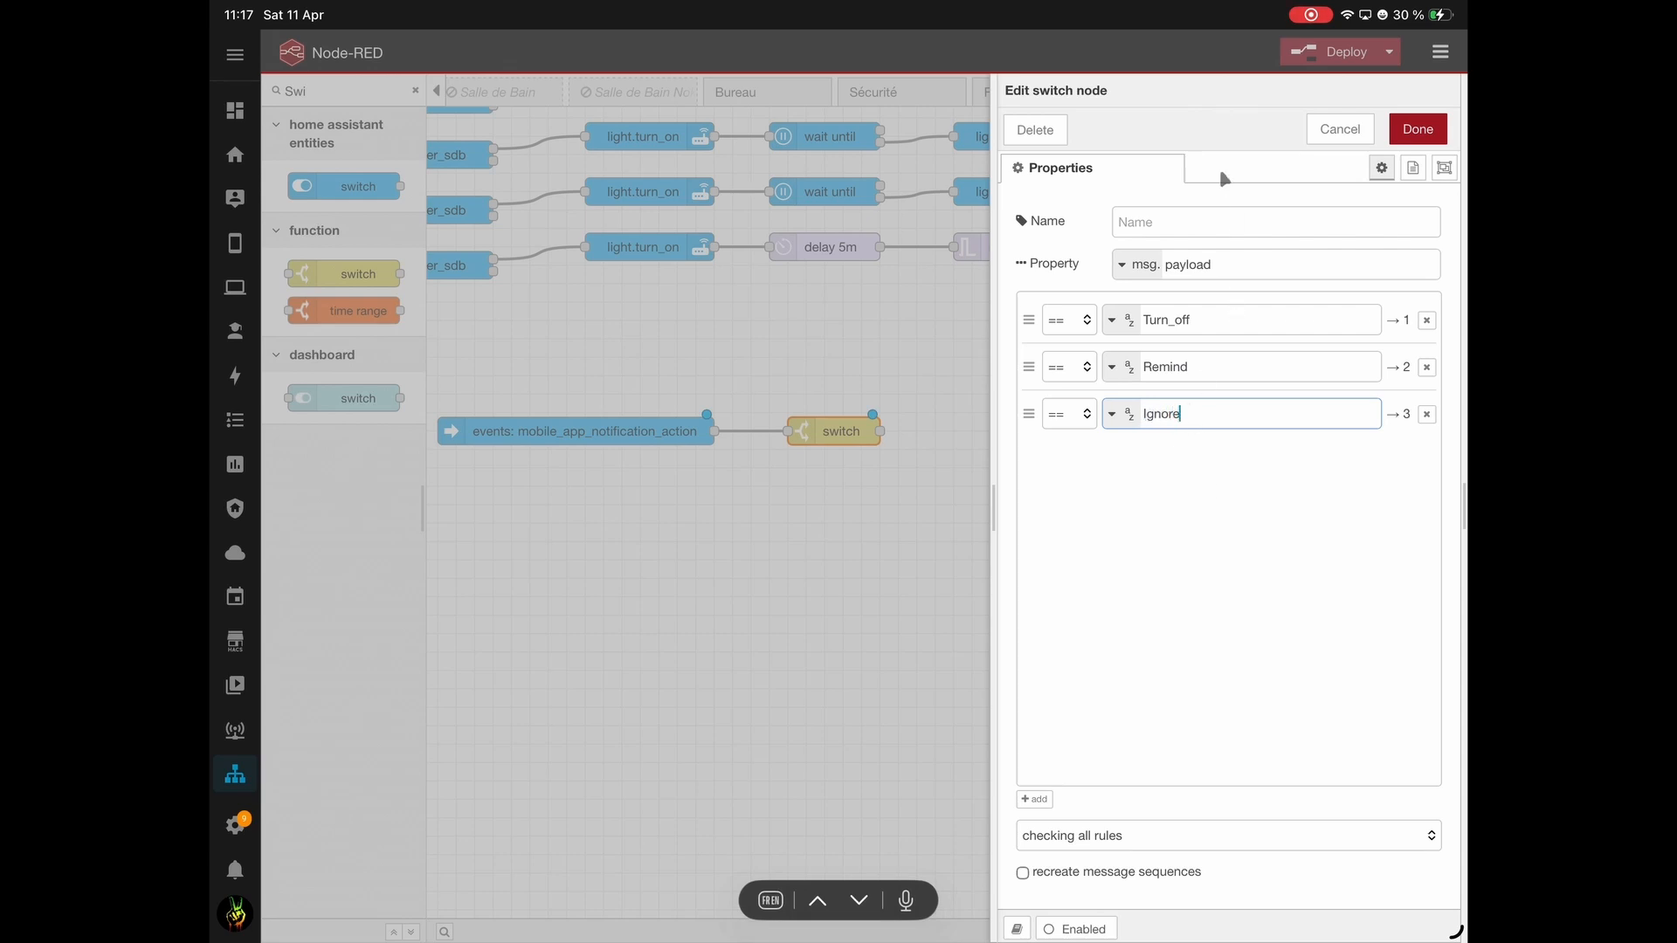
pyautogui.click(1229, 264)
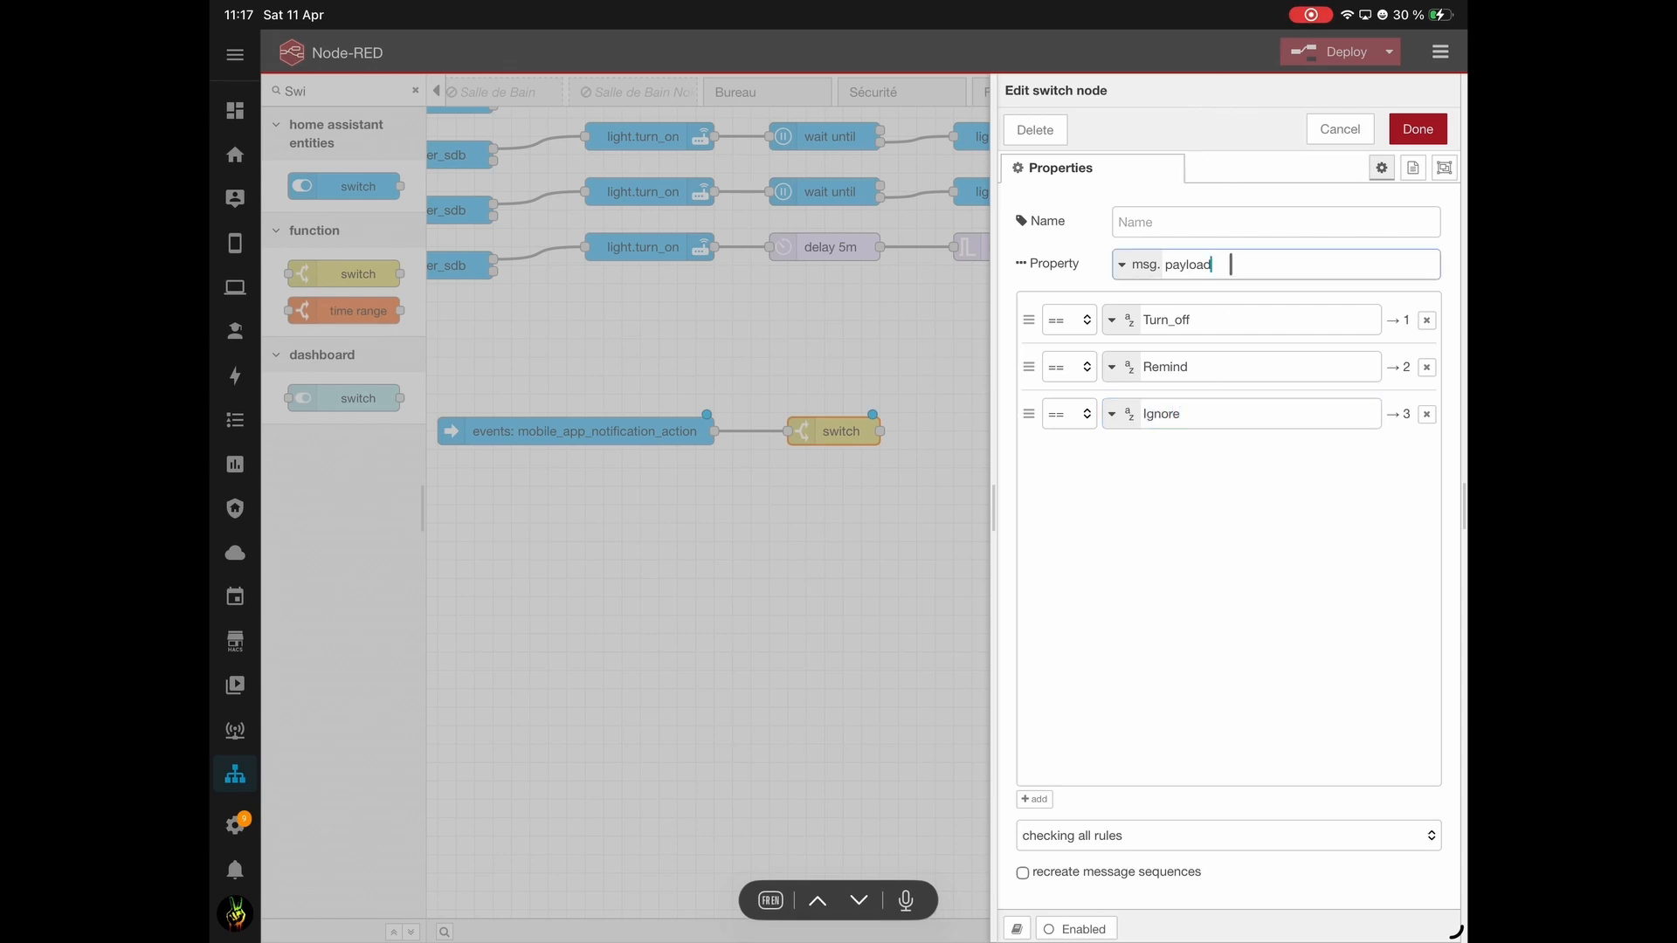
pyautogui.write('.event.action')
pyautogui.click(1417, 128)
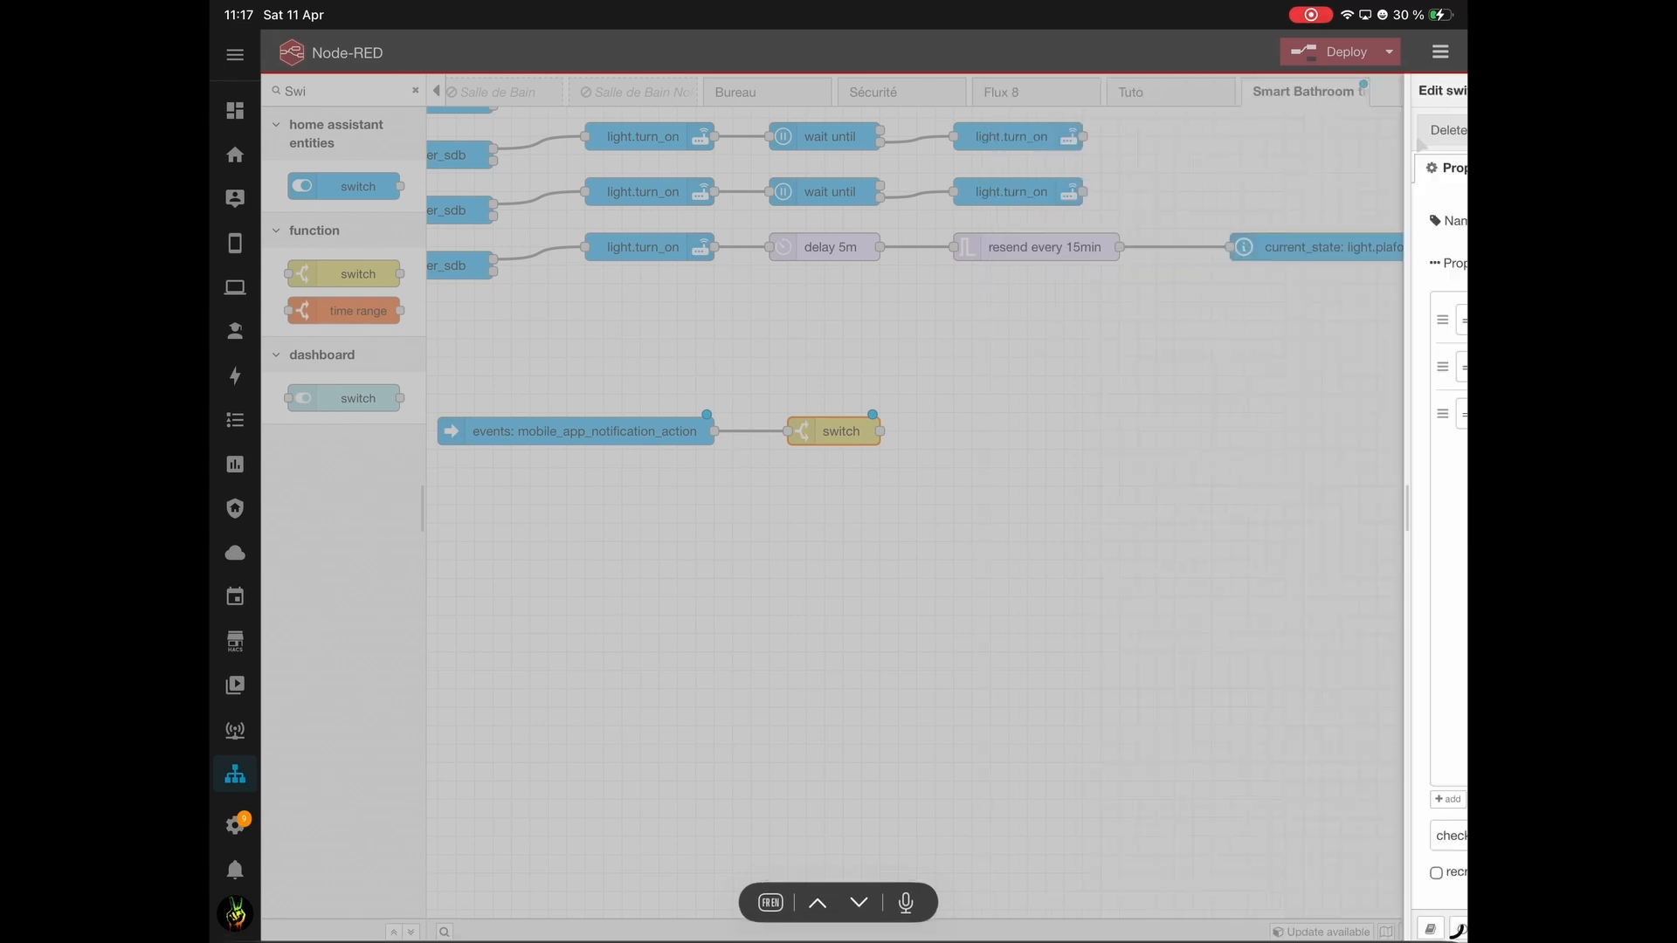
# Add a Home Assistant action node beside the new switch node and wire it to the switch's first output.
pyautogui.hscroll(5, 1077, 427)
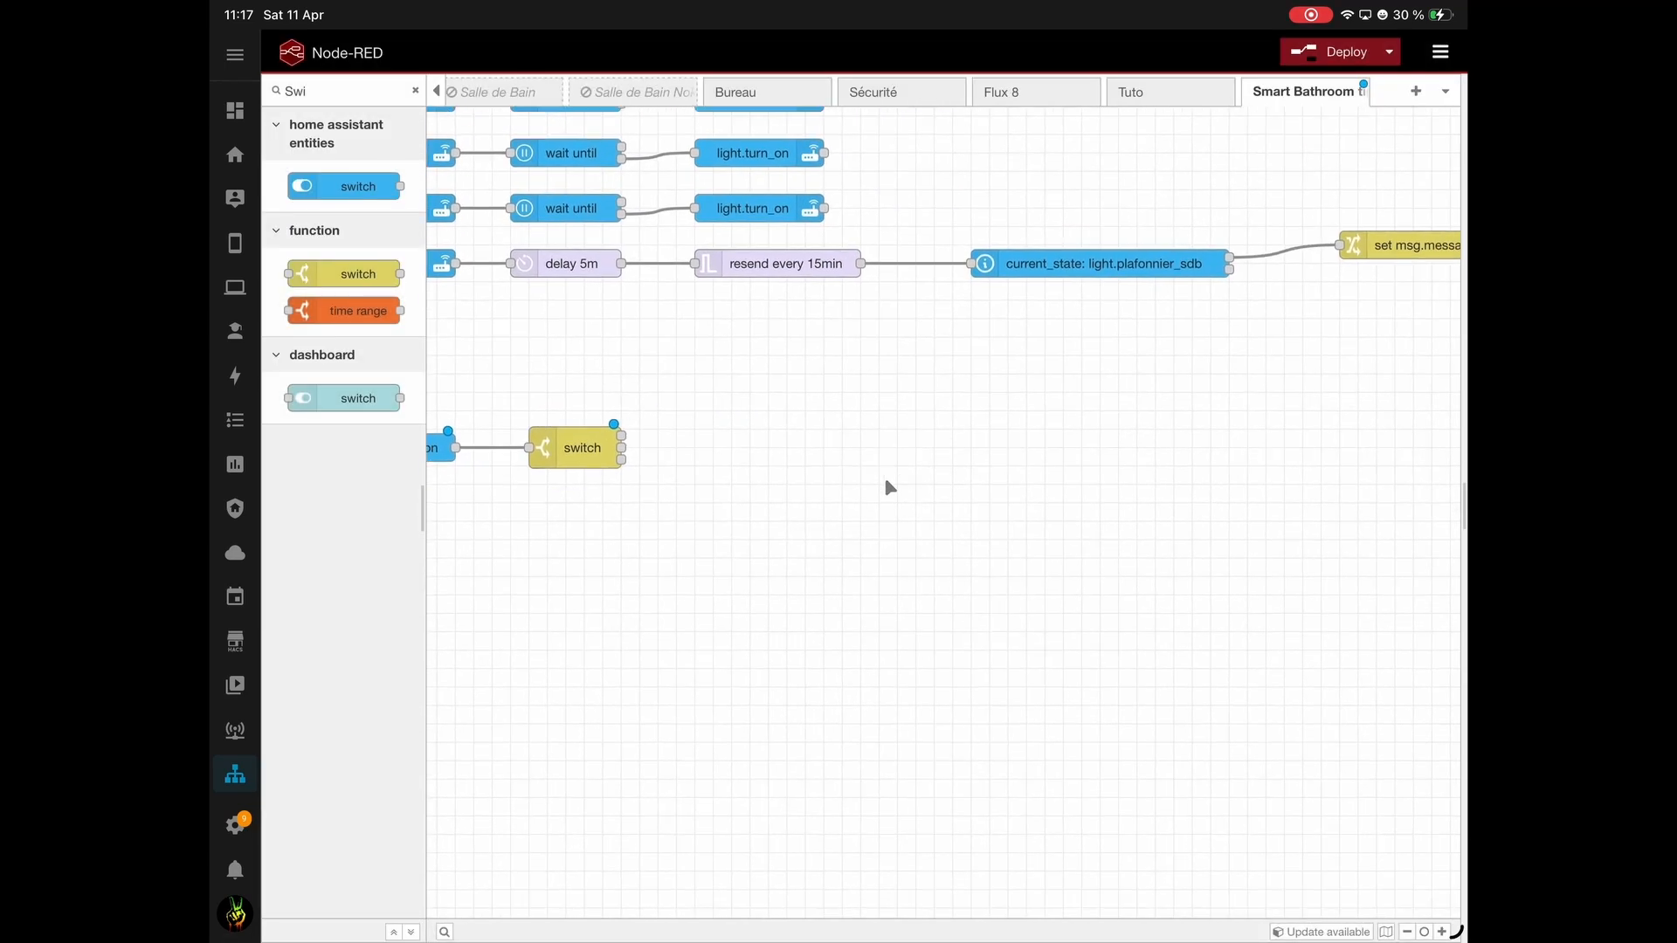
pyautogui.click(415, 90)
pyautogui.moveTo(343, 209); pyautogui.dragTo(811, 417)
pyautogui.moveTo(621, 436); pyautogui.dragTo(734, 412)
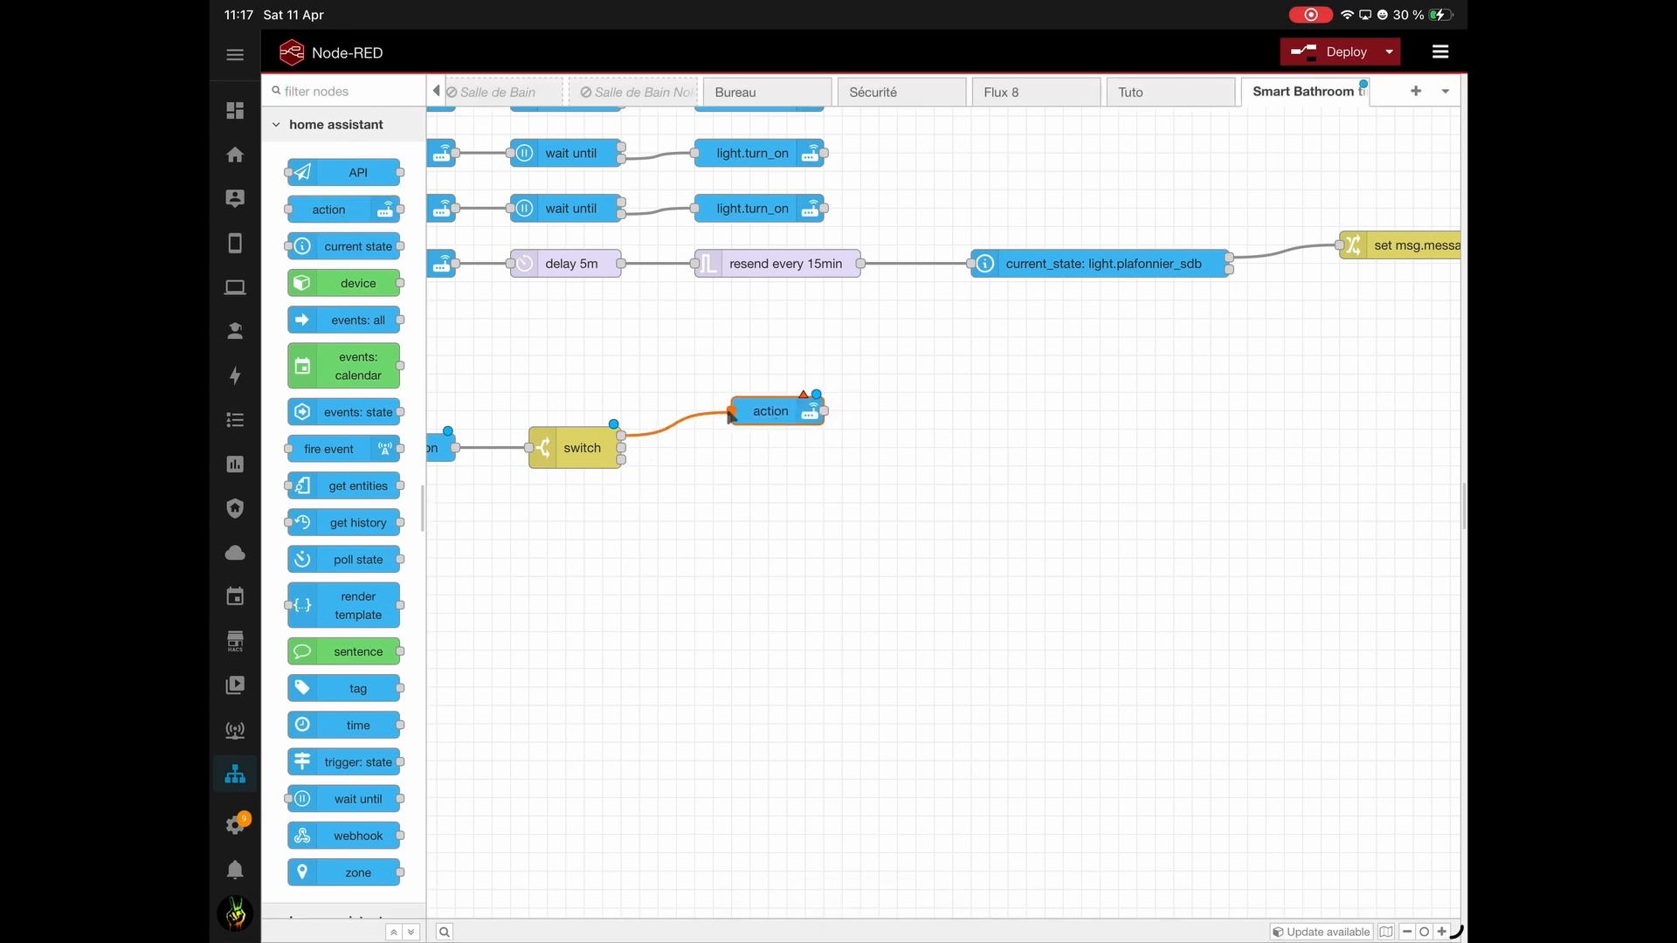
# Configure the action node to run light.turn_off on the Plafonnier_Sdb entity.
pyautogui.doubleClick(758, 415)
pyautogui.click(1171, 339)
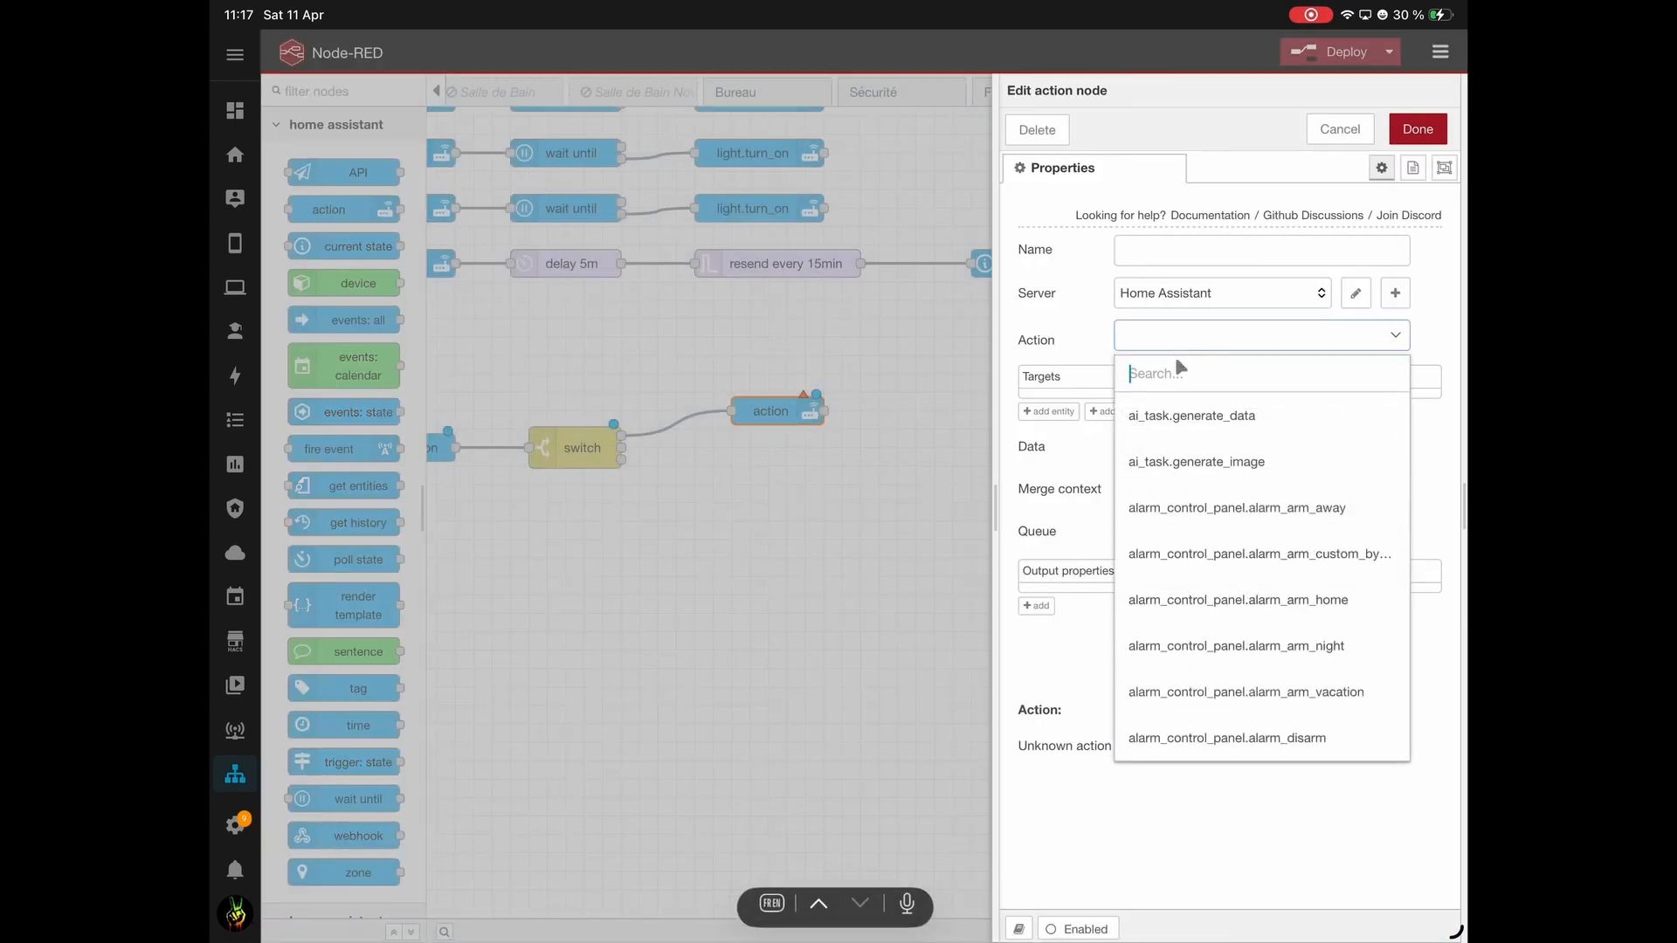
pyautogui.write('lig')
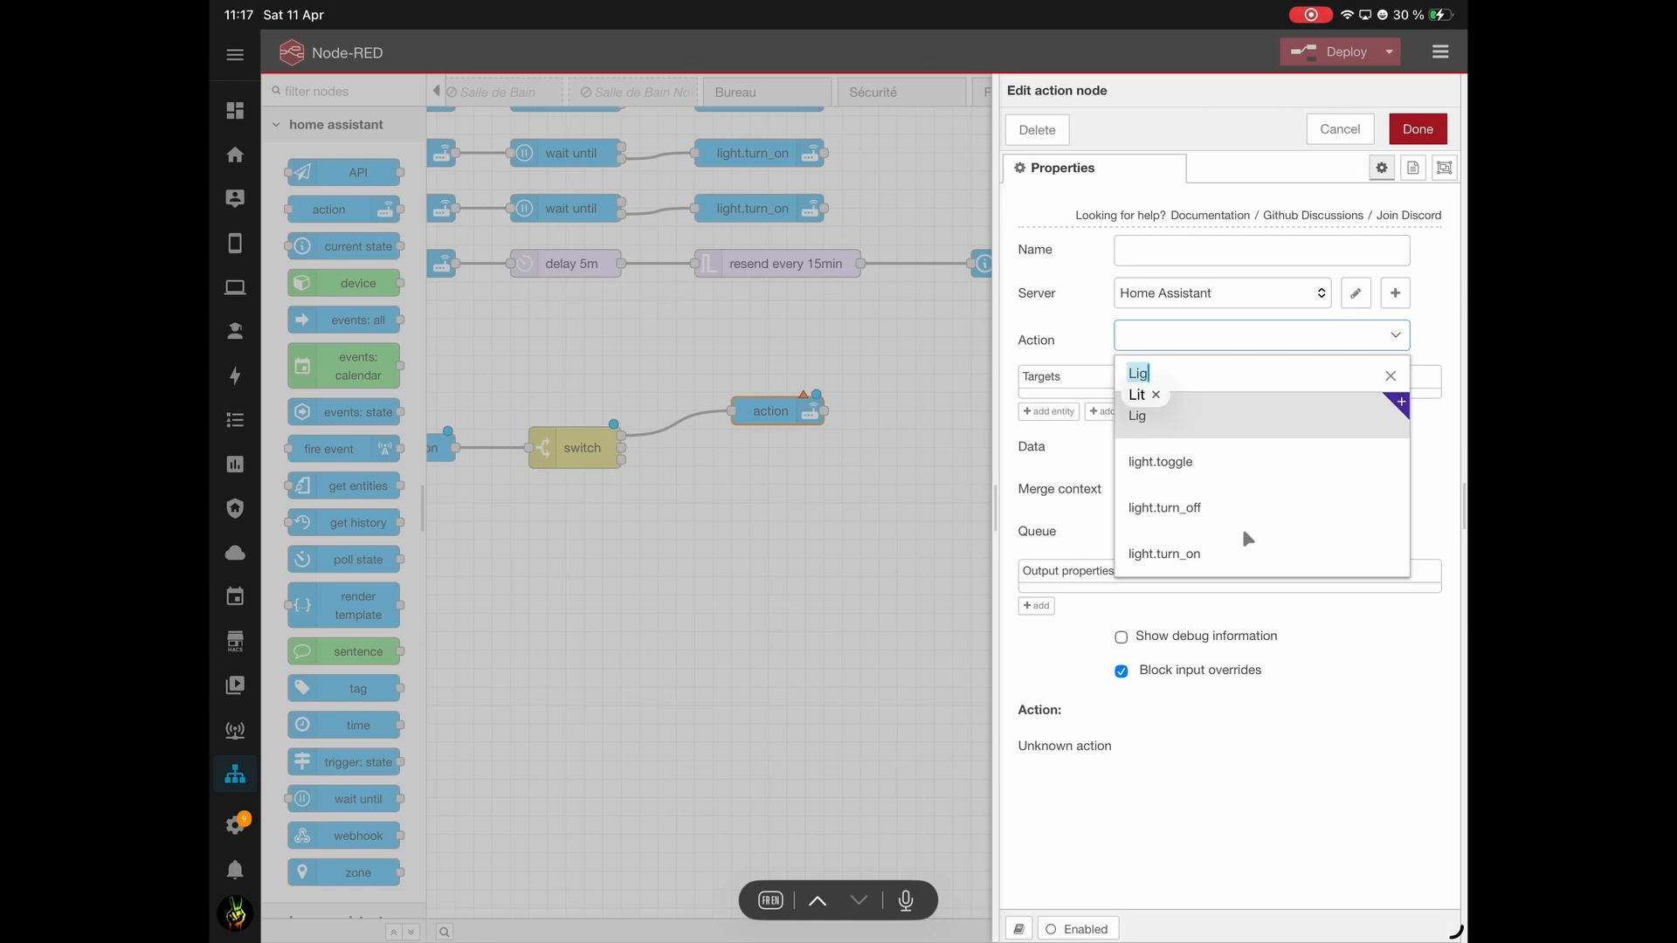
pyautogui.click(1240, 523)
pyautogui.click(1049, 408)
pyautogui.click(1187, 424)
pyautogui.write('Plafon')
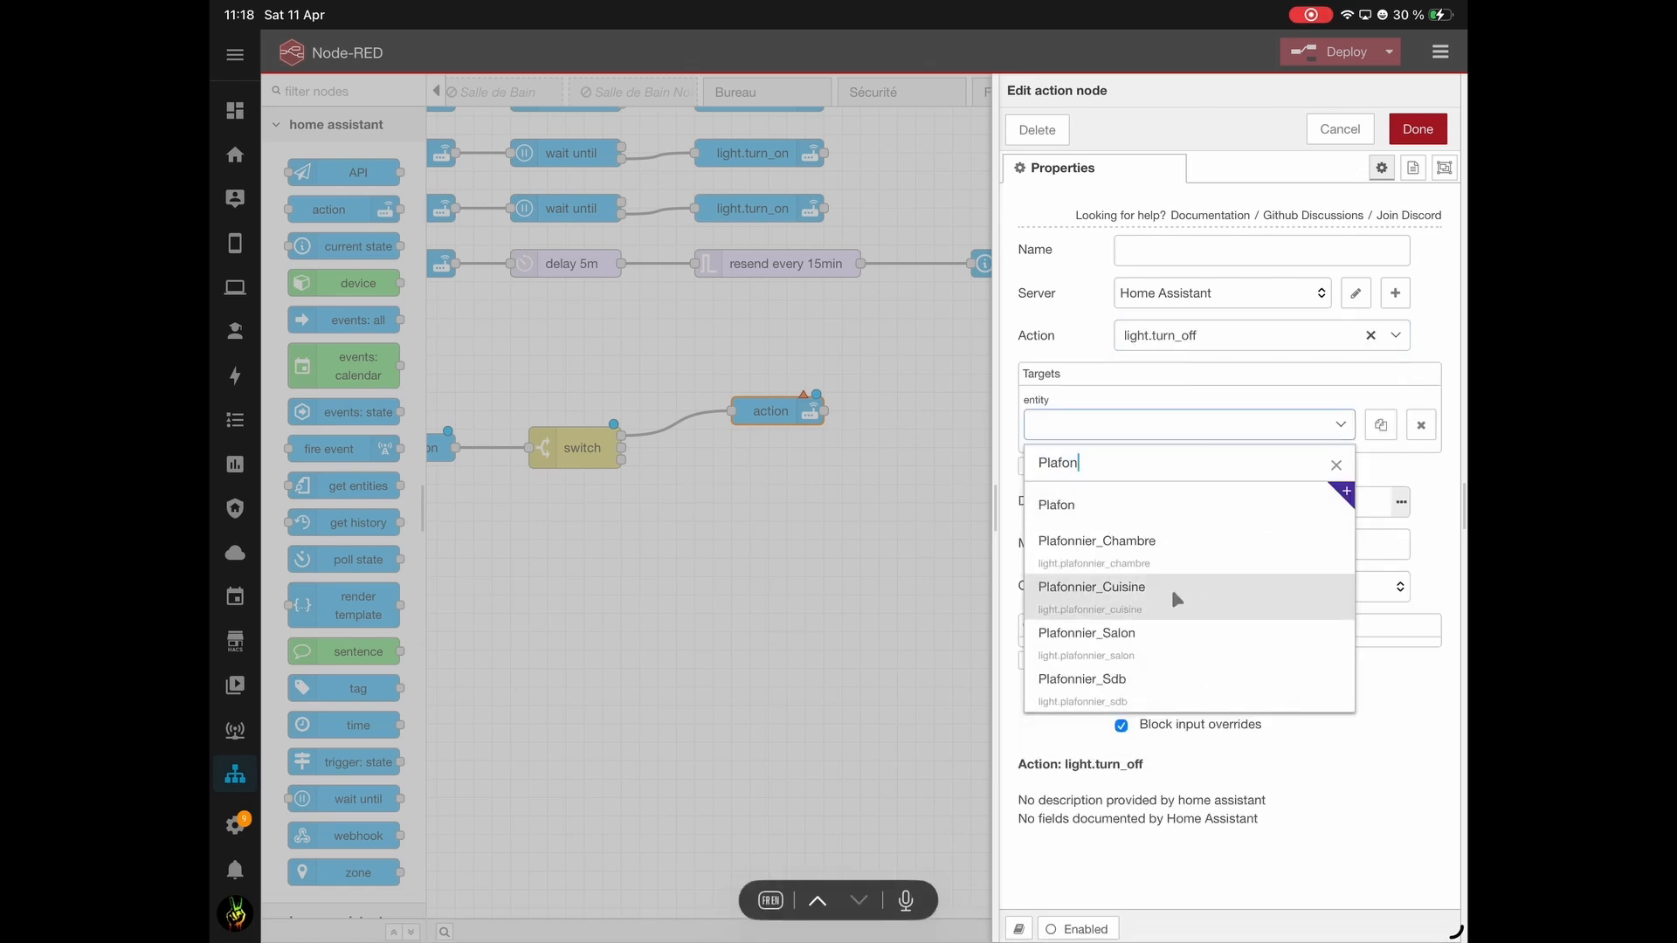
pyautogui.click(1170, 685)
pyautogui.click(1417, 128)
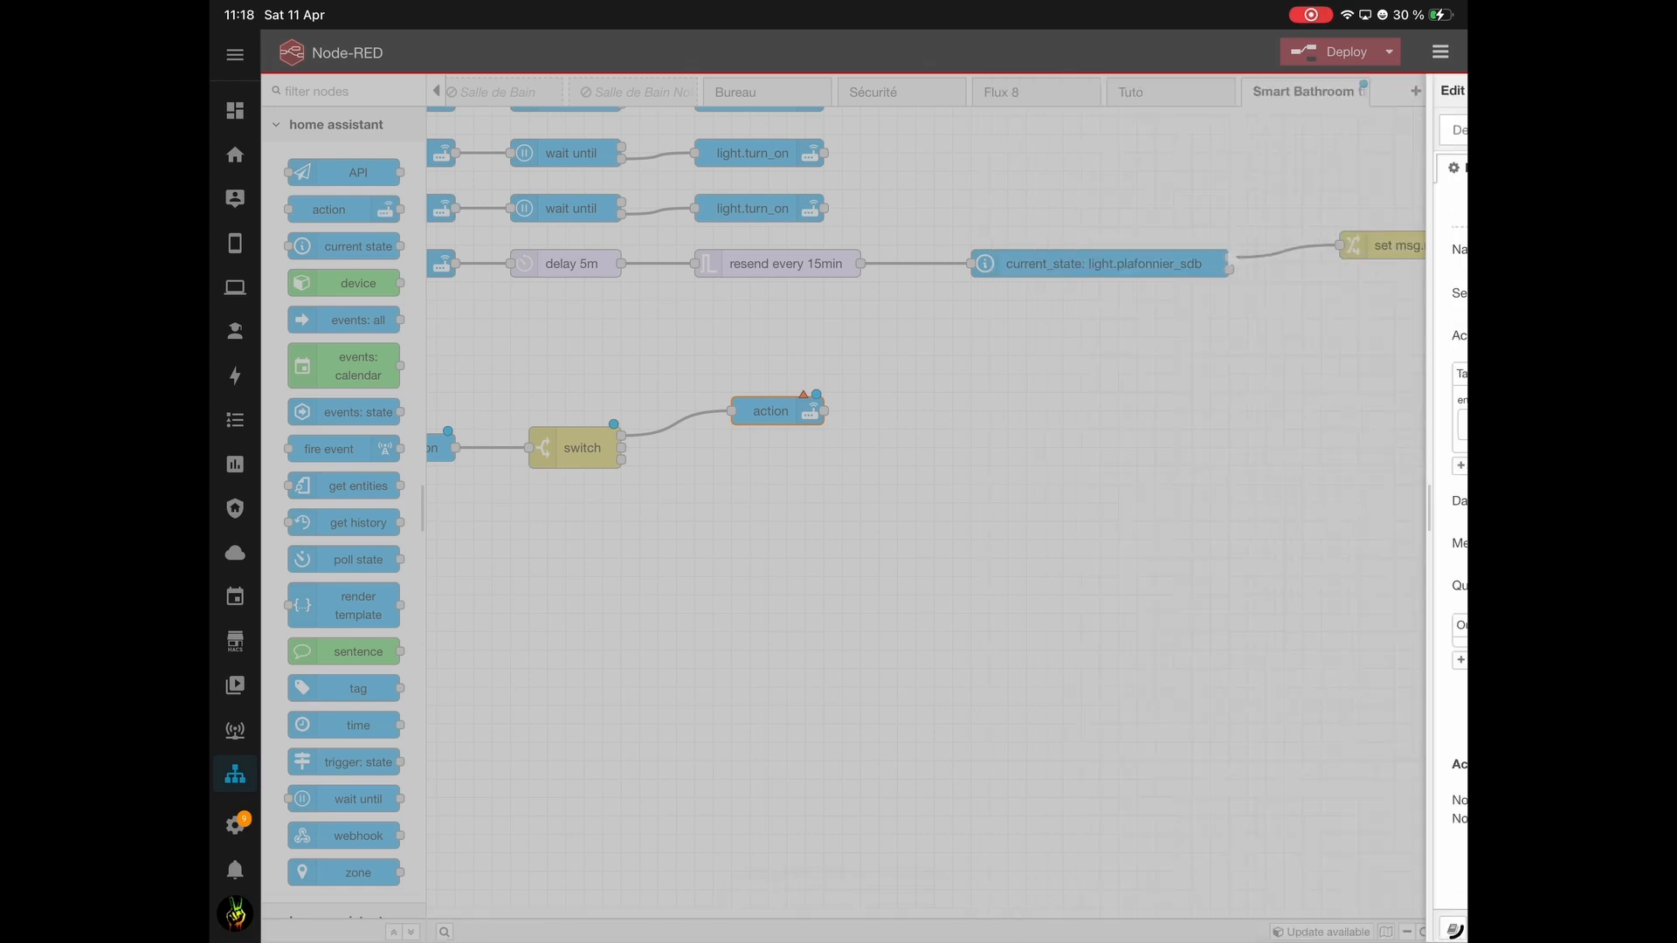
# Reposition the light.turn_off node slightly above and beside the switch node.
pyautogui.moveTo(804, 413); pyautogui.dragTo(785, 375)
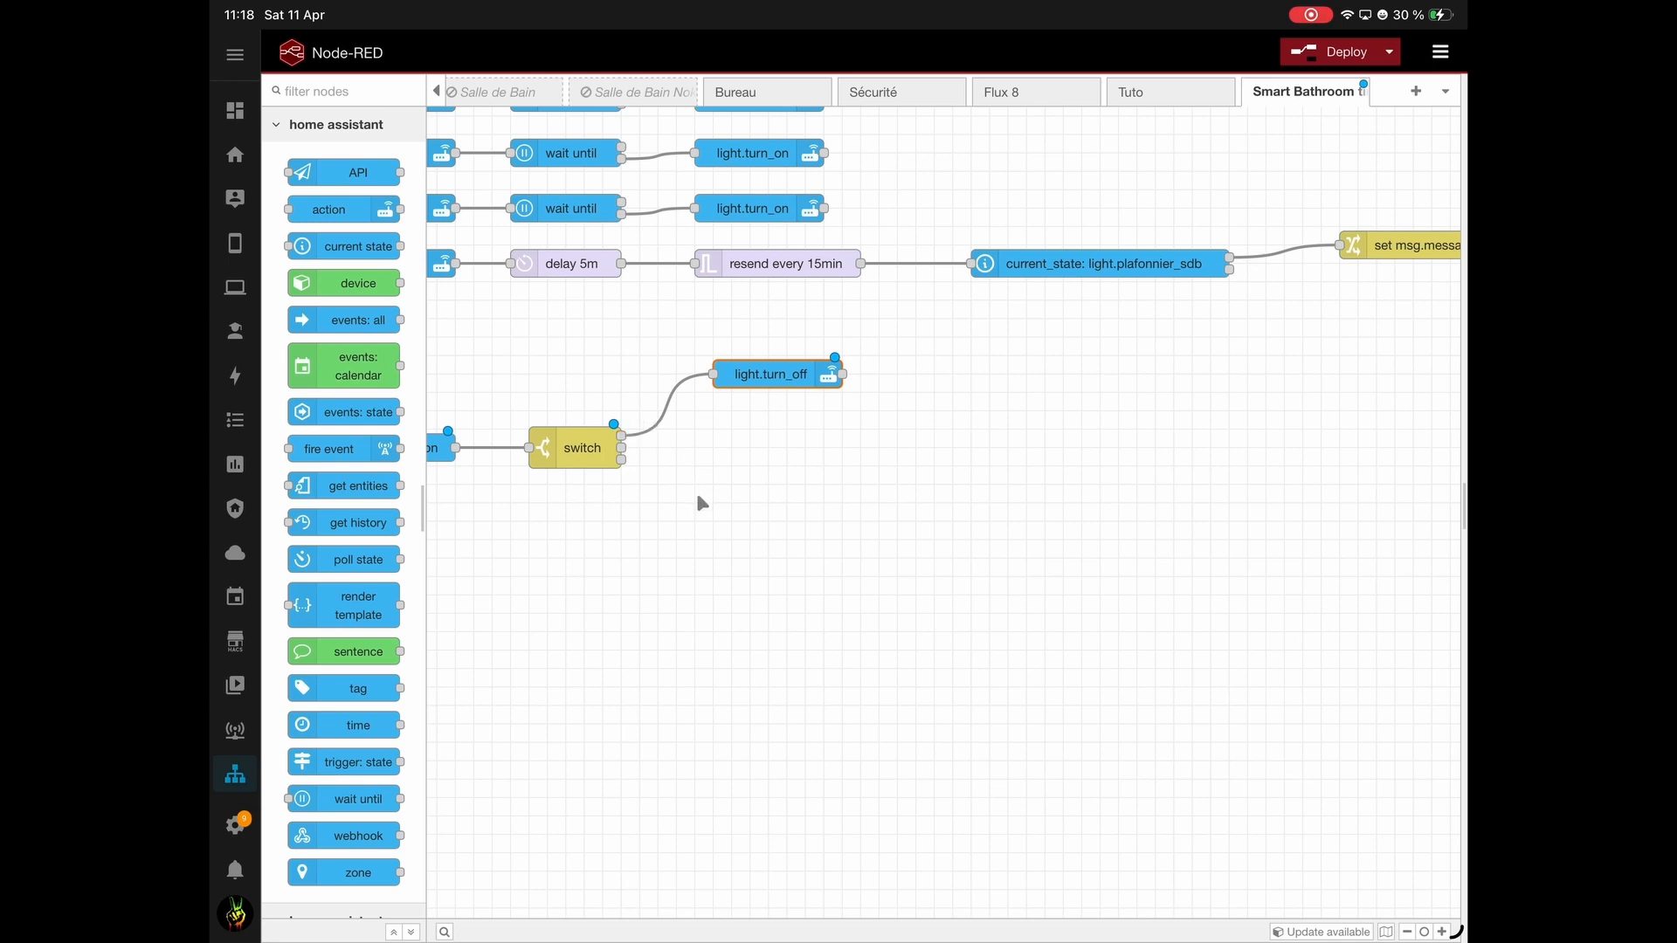
pyautogui.click(859, 447)
pyautogui.moveTo(761, 368); pyautogui.dragTo(743, 383)
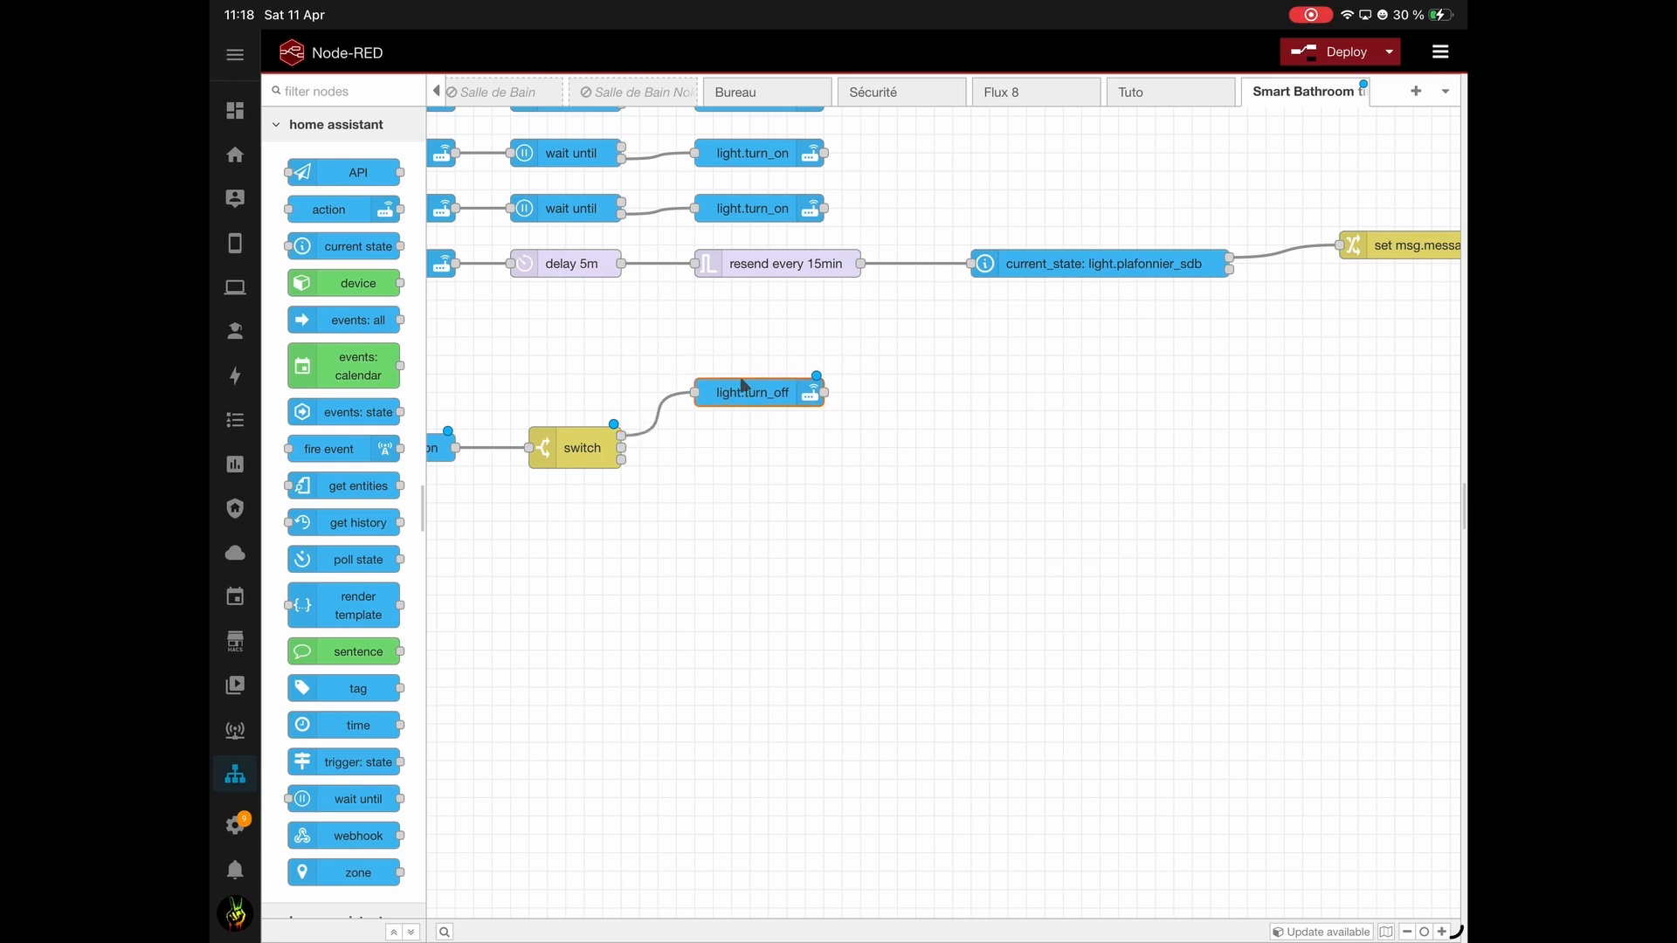
pyautogui.click(911, 344)
# Add a change node just below and beyond the light.turn_off node.
pyautogui.click(385, 91)
pyautogui.write('Cha')
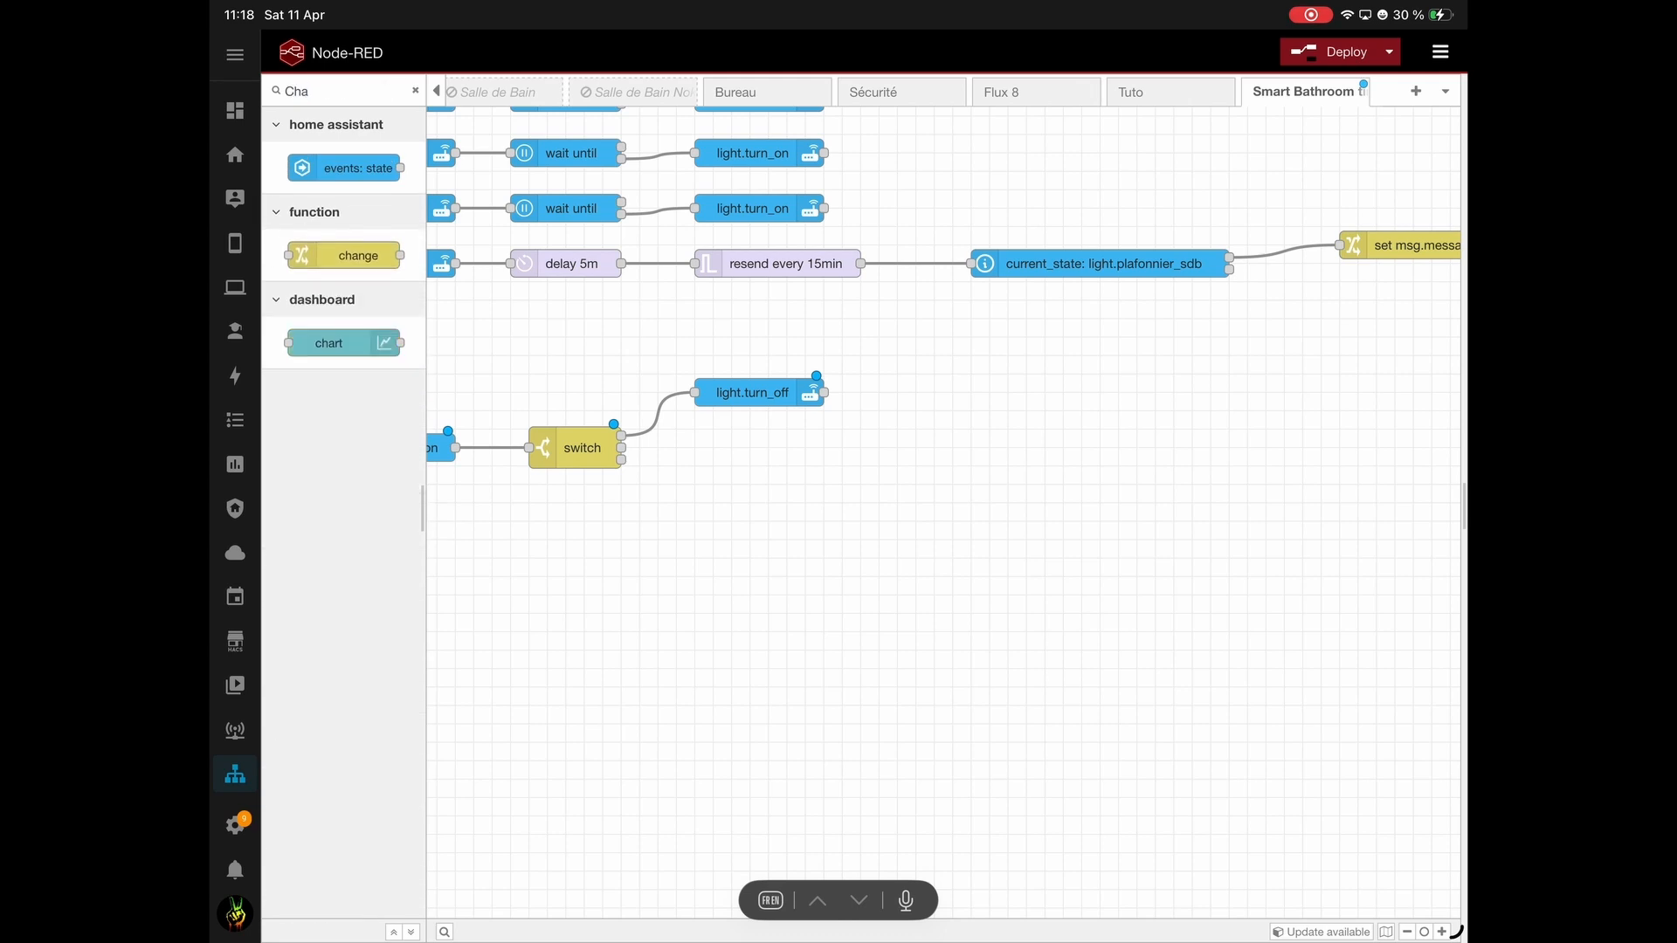
pyautogui.moveTo(358, 255); pyautogui.dragTo(935, 429)
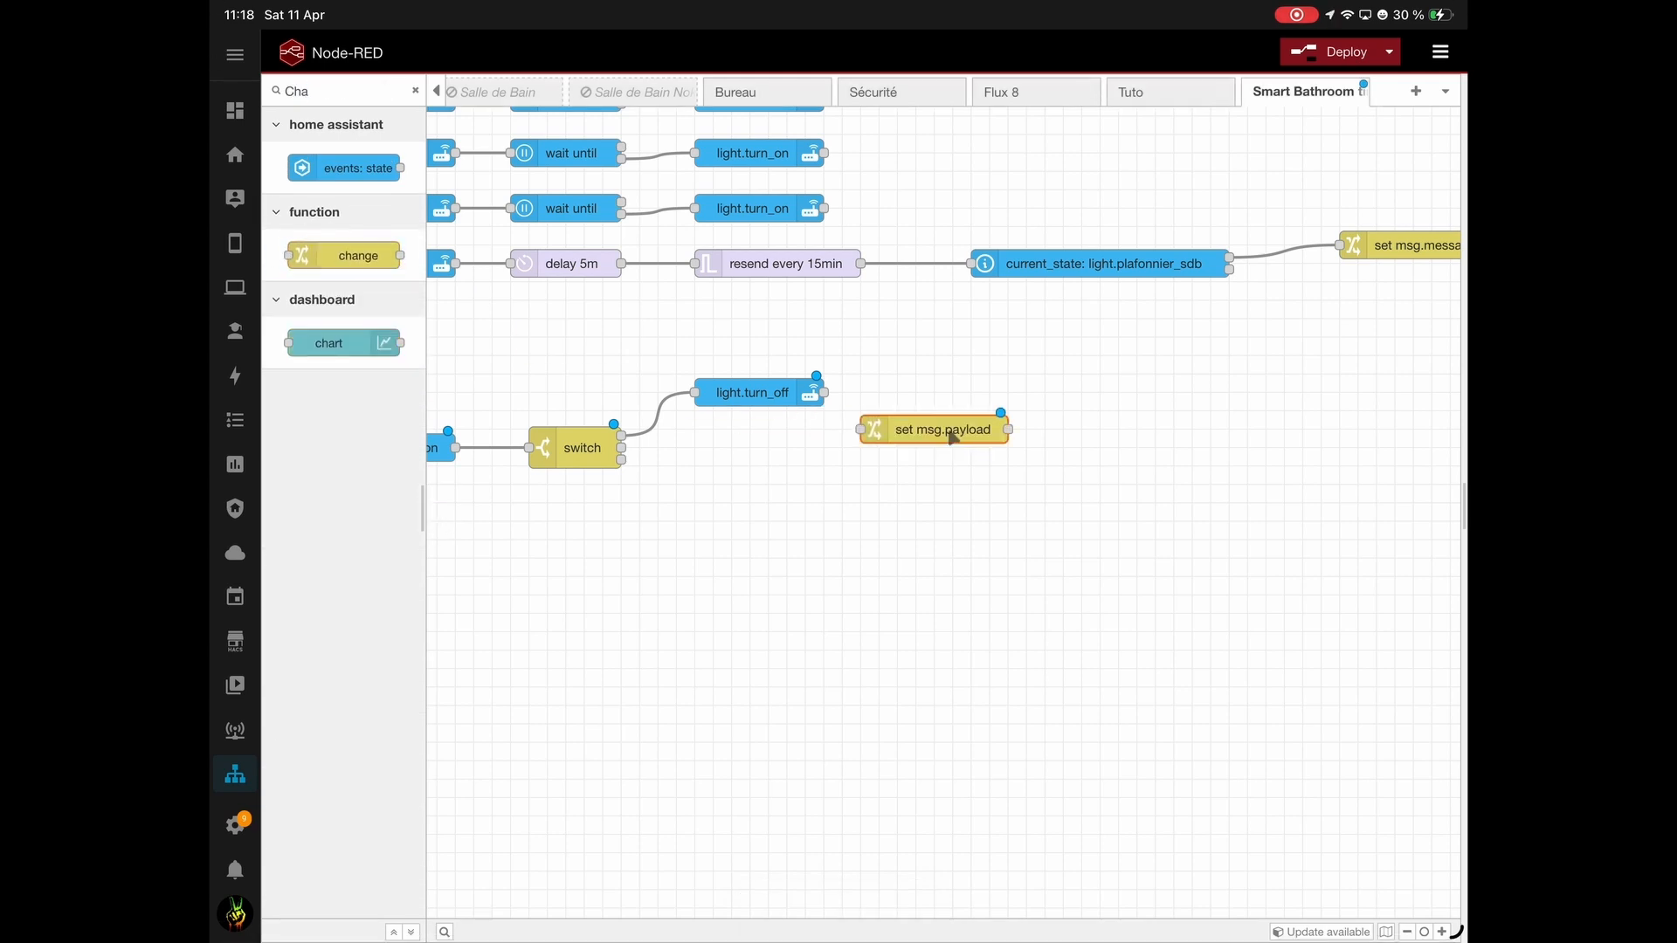
# Configure the change node to set msg.reset to the boolean value true.
pyautogui.doubleClick(935, 429)
pyautogui.doubleClick(1238, 301)
pyautogui.write('Res')
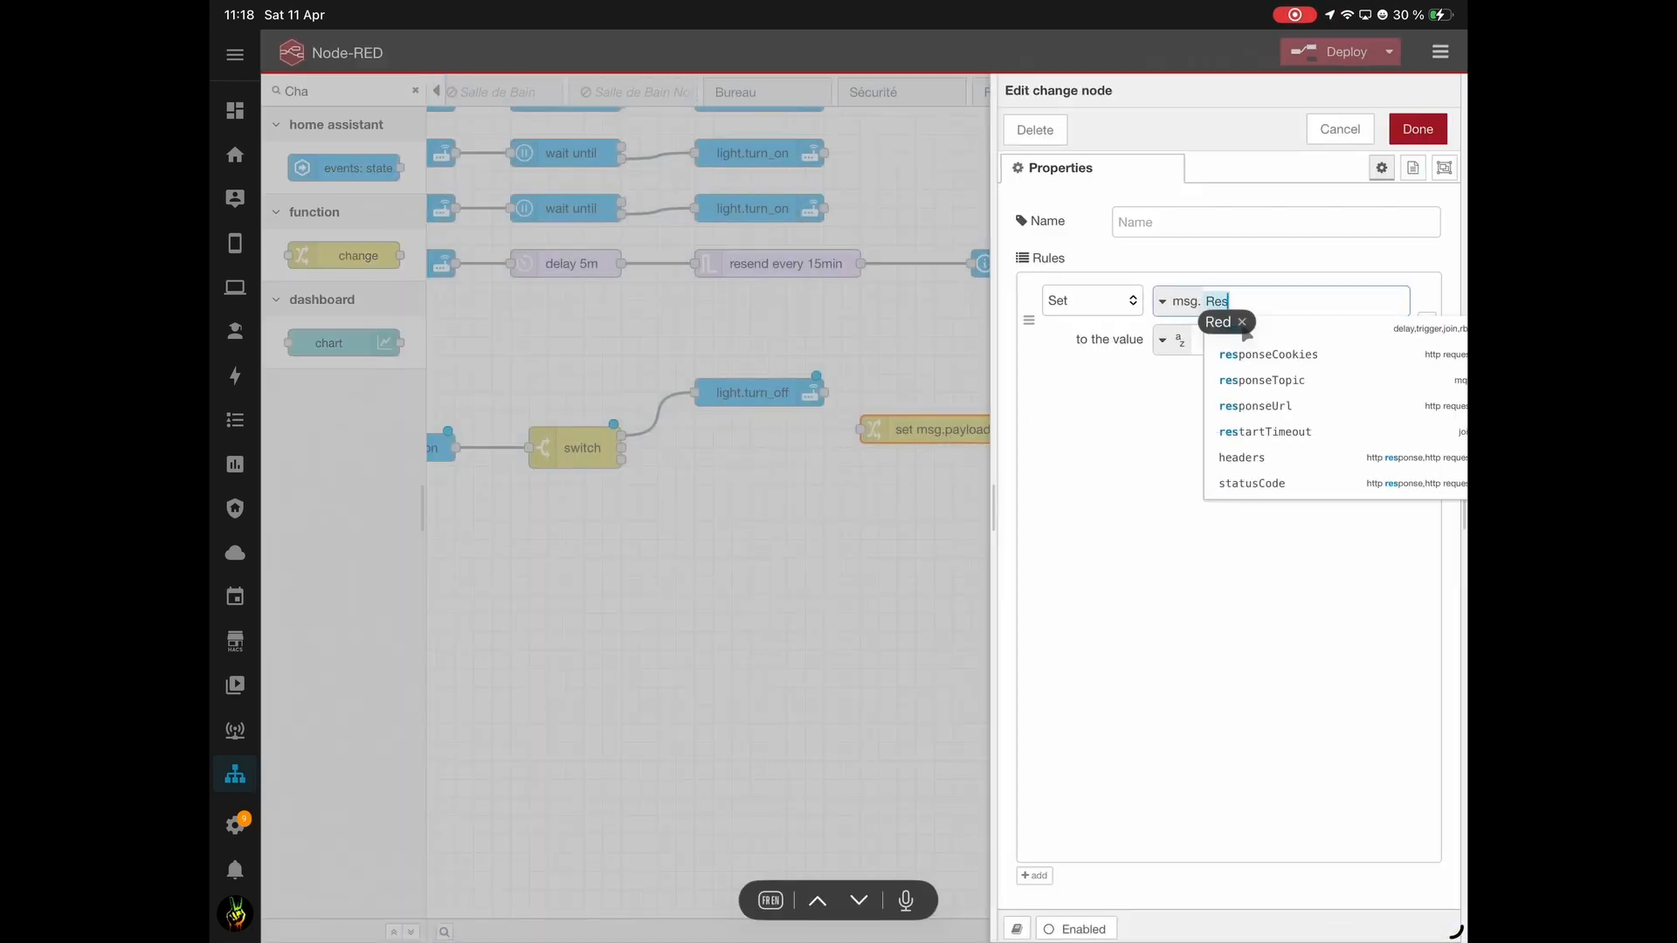
pyautogui.click(1235, 328)
pyautogui.click(1175, 340)
pyautogui.click(1180, 512)
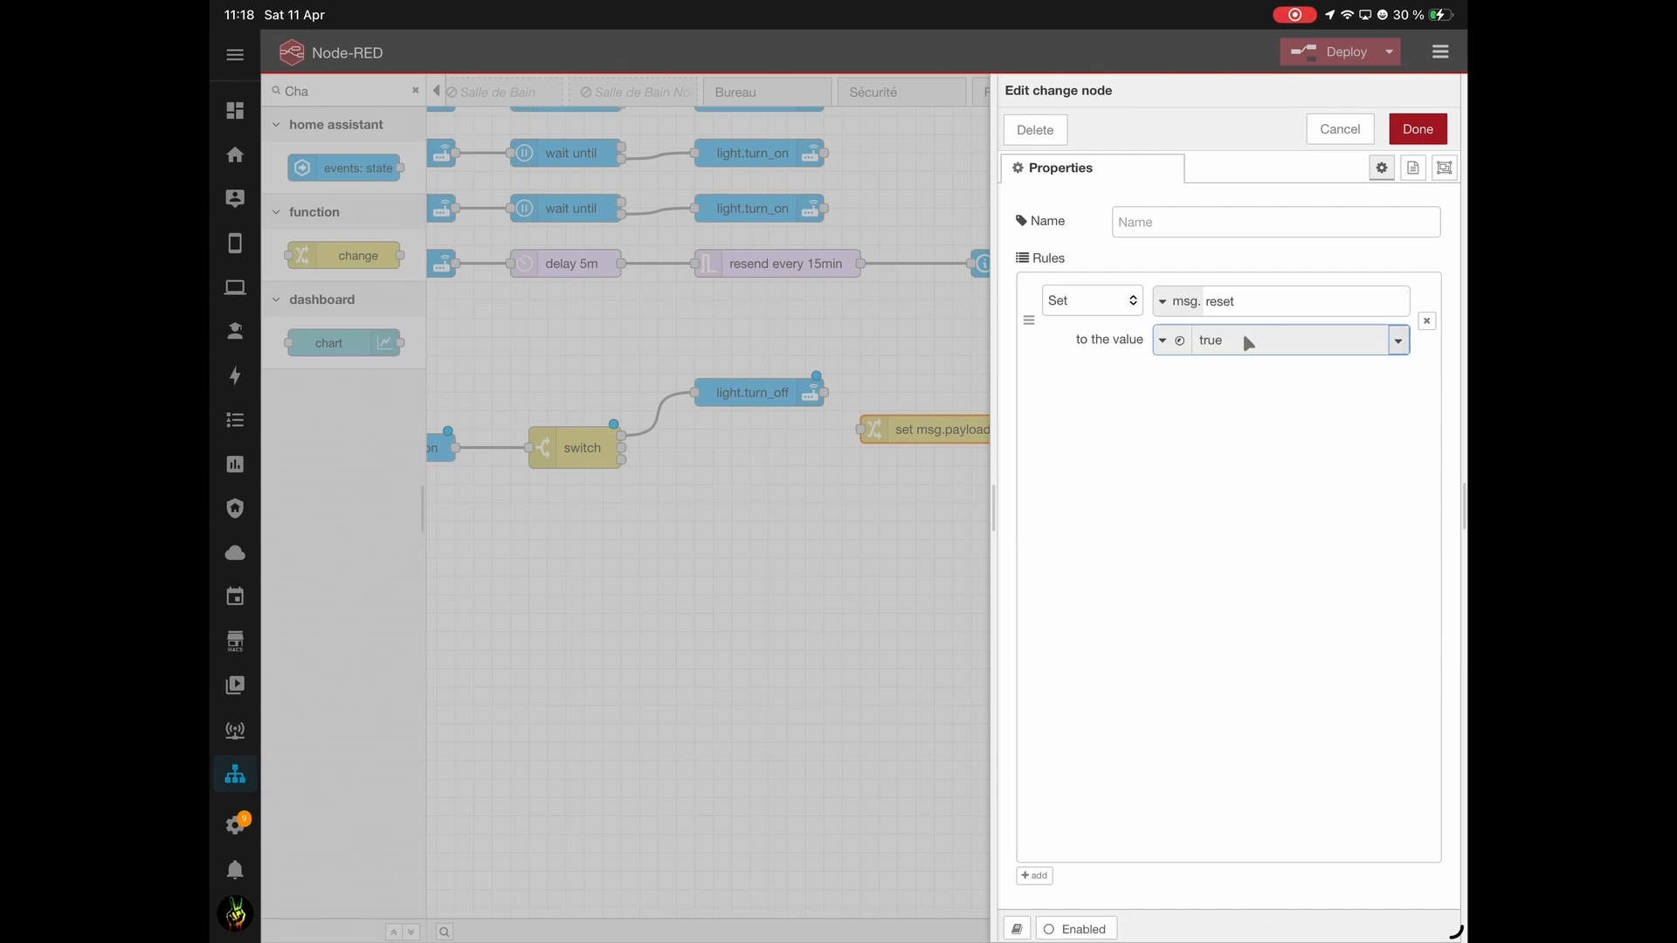
pyautogui.click(1418, 128)
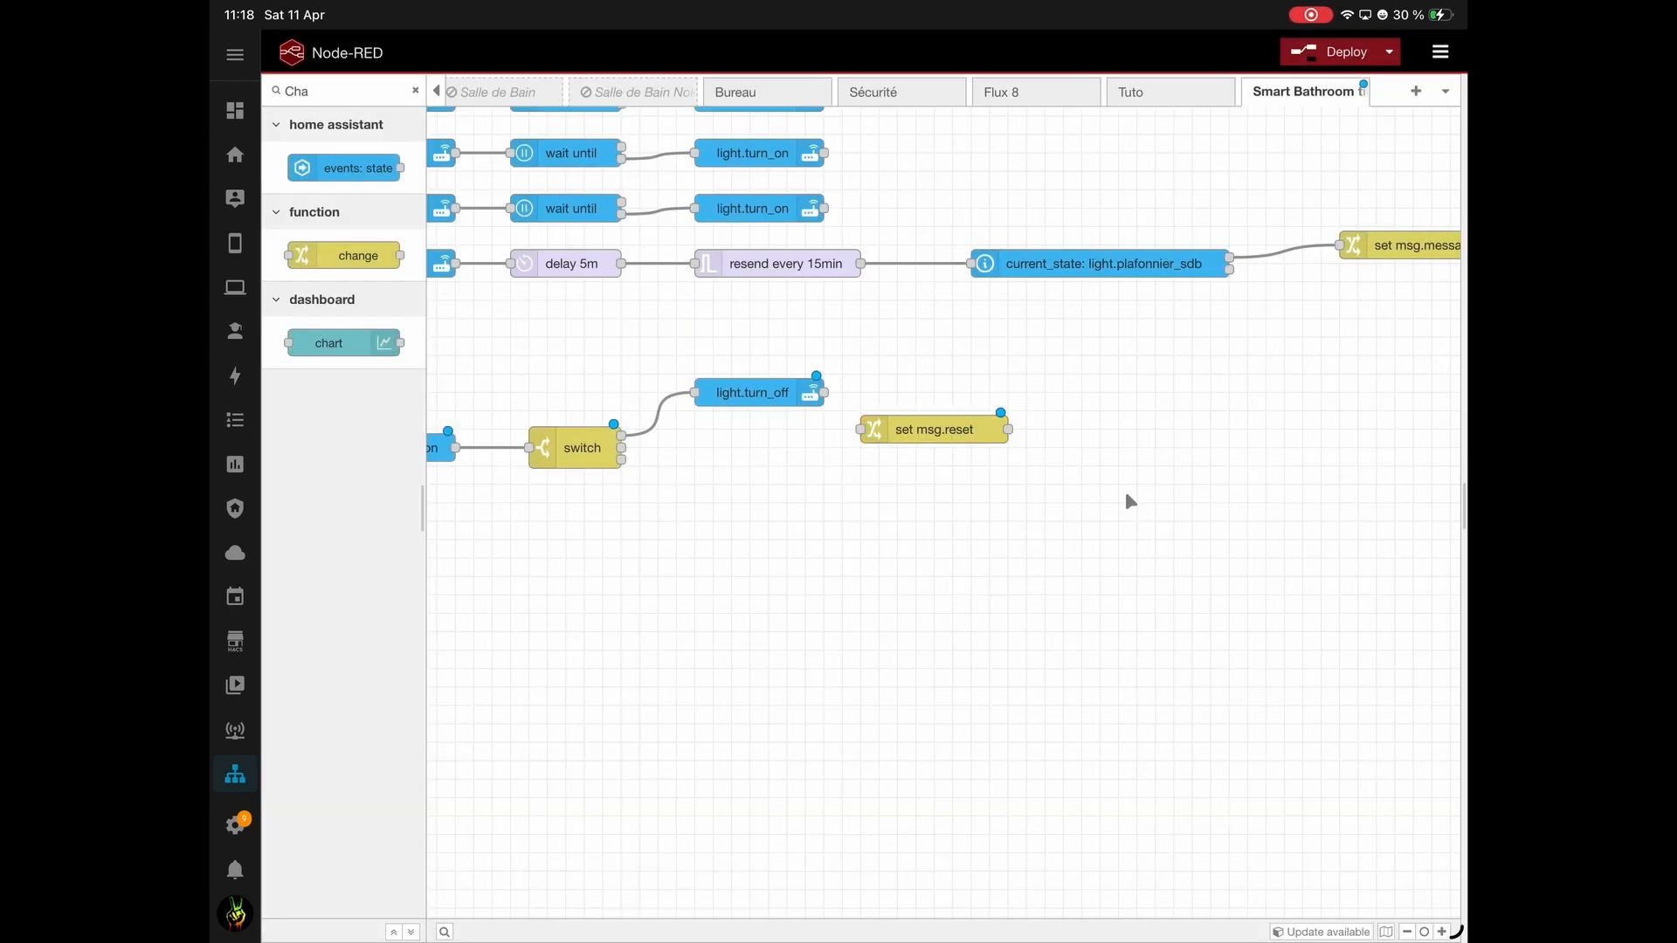
# Wire light.turn_off, the switch's third output and the current_state node's second output into set msg.reset, and its output into resend every 15min.
pyautogui.moveTo(826, 395); pyautogui.dragTo(861, 429)
pyautogui.moveTo(1008, 430); pyautogui.dragTo(696, 264)
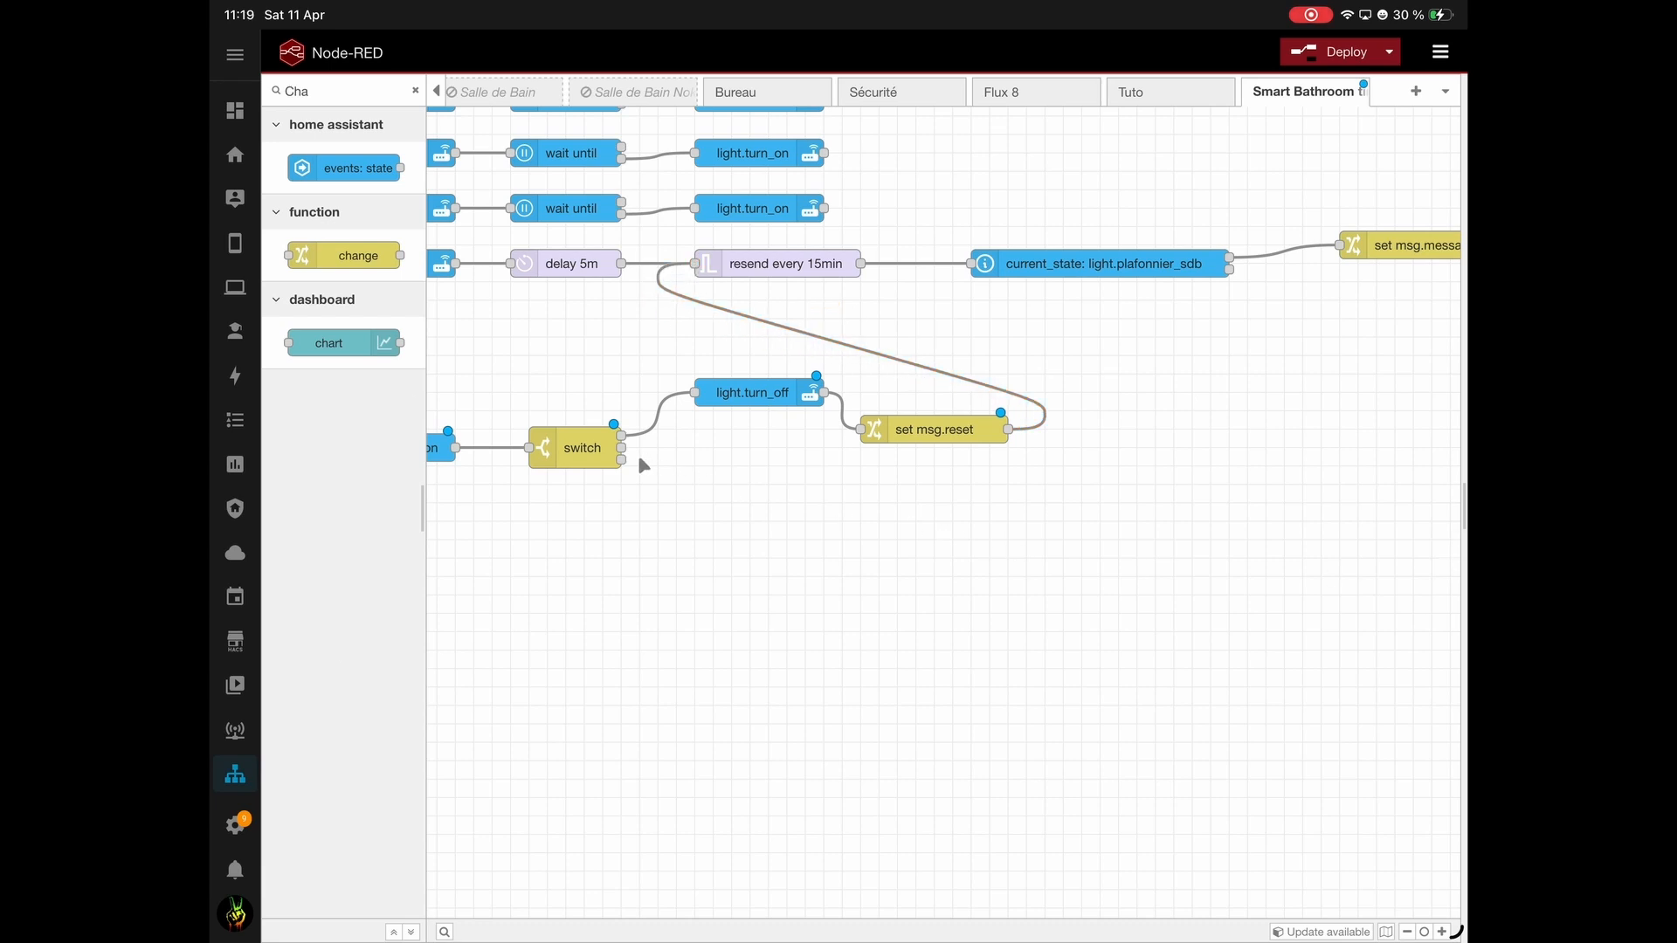
pyautogui.moveTo(621, 459); pyautogui.dragTo(861, 430)
pyautogui.moveTo(1232, 276); pyautogui.dragTo(861, 430)
pyautogui.moveTo(742, 395); pyautogui.dragTo(706, 396)
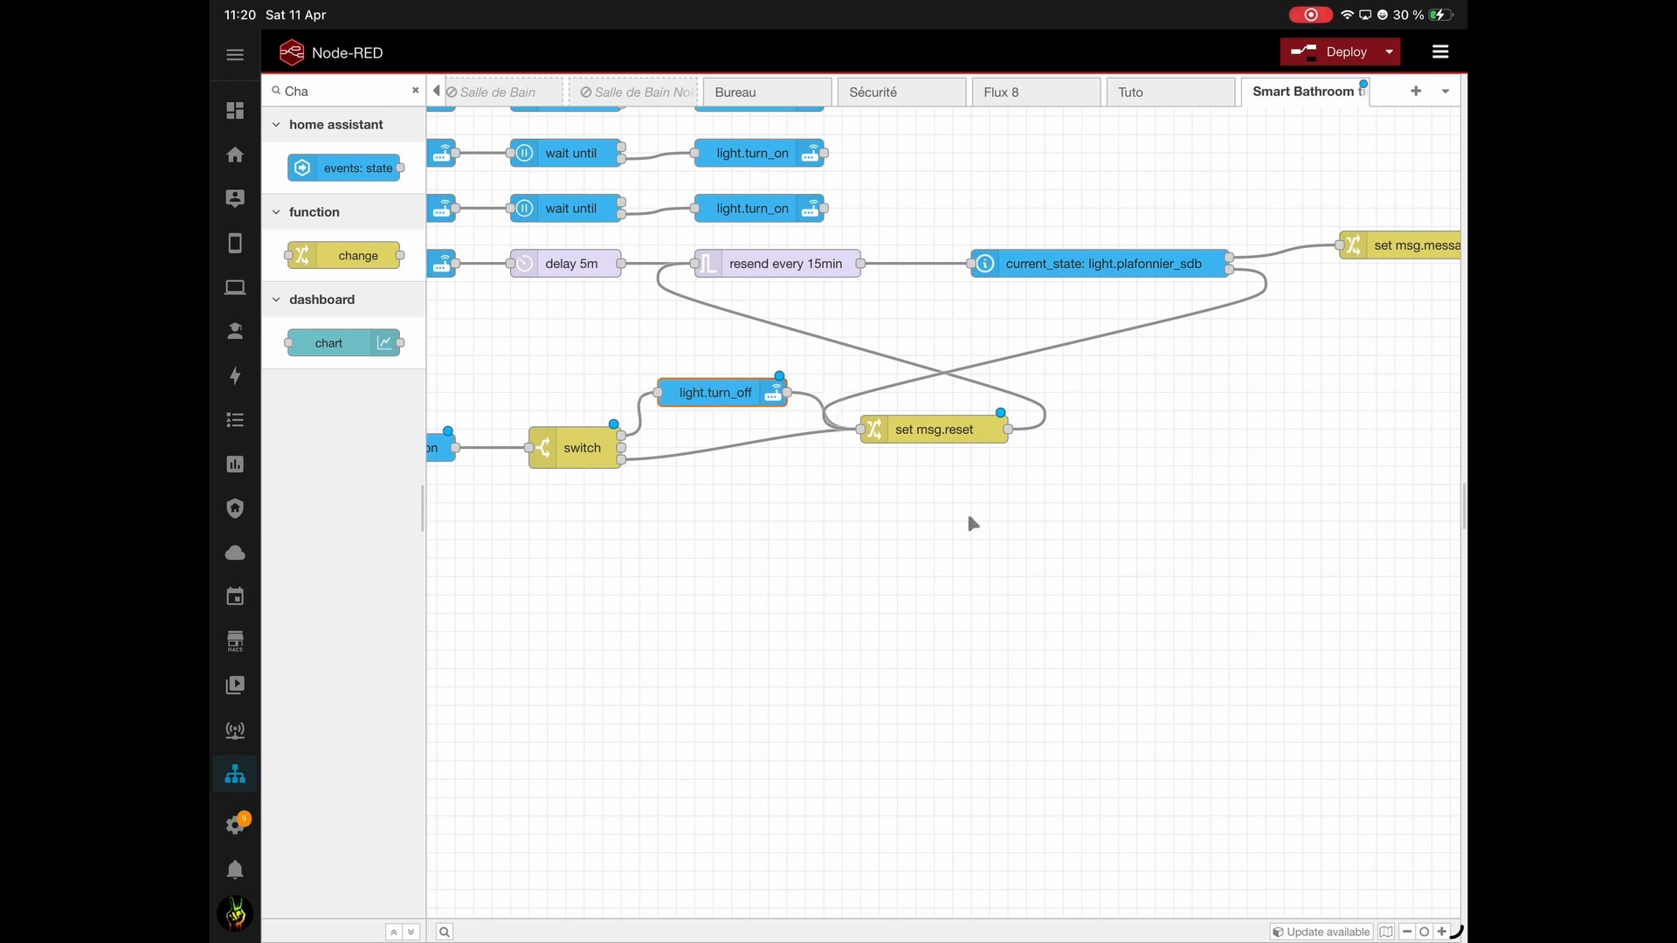
# Add a link out node and a link in node in the free space above the counter and its switch node.
pyautogui.moveTo(722, 472); pyautogui.dragTo(1080, 572)
pyautogui.moveTo(891, 497); pyautogui.dragTo(1008, 495)
pyautogui.moveTo(439, 508)
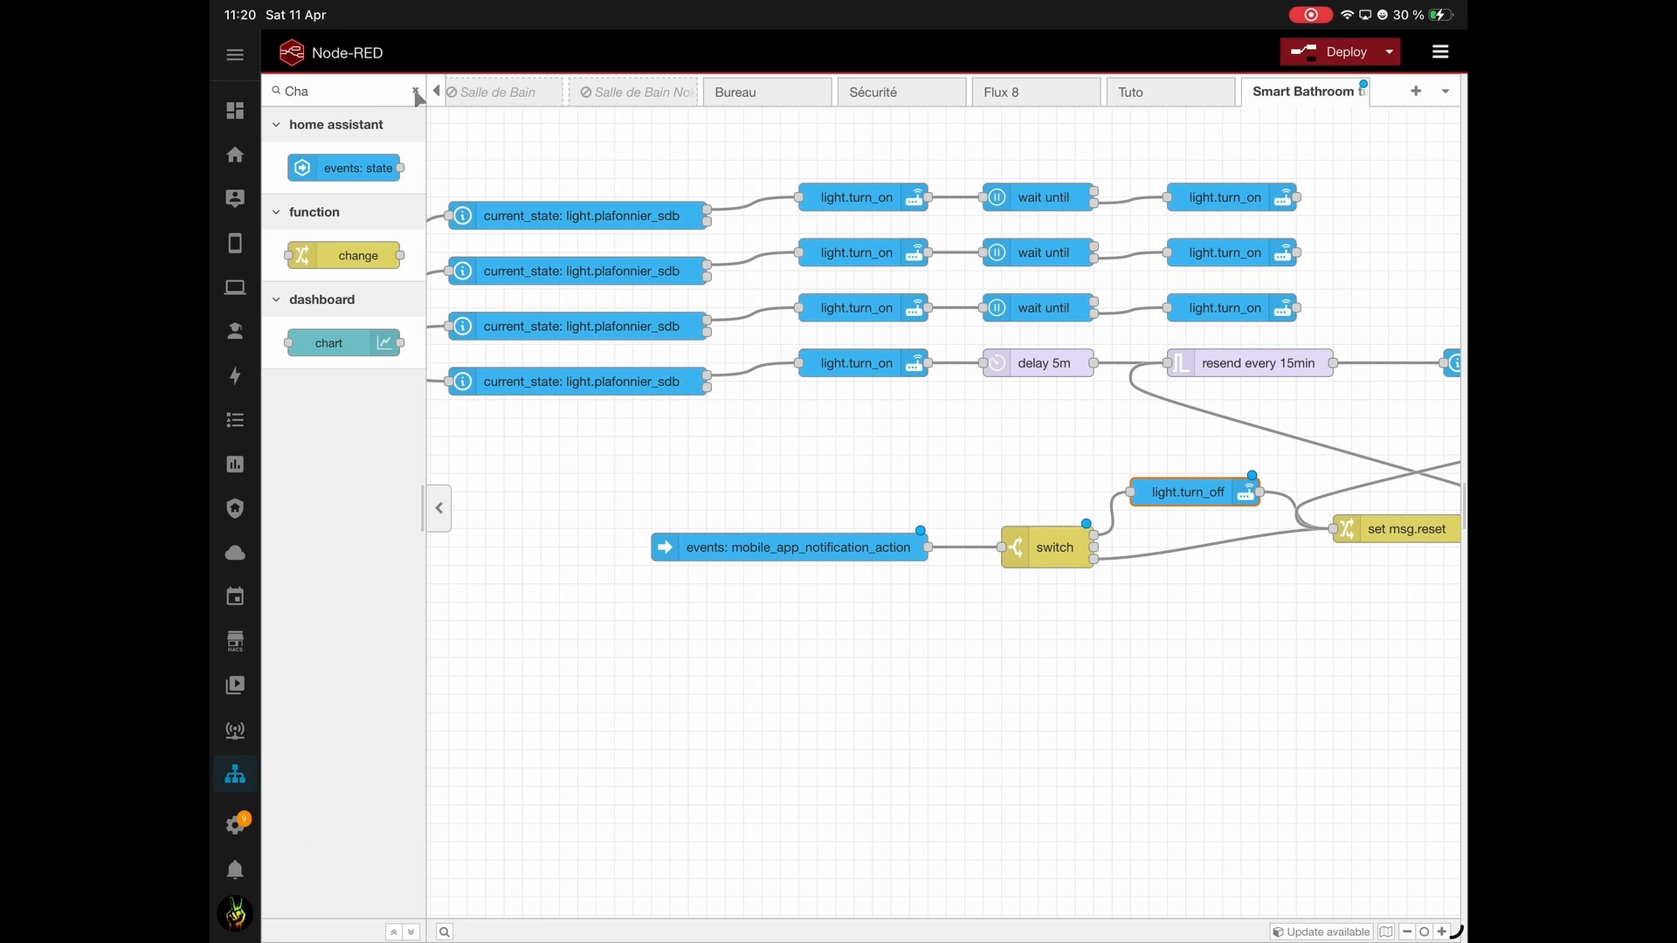
pyautogui.hscroll(-5, 755, 401)
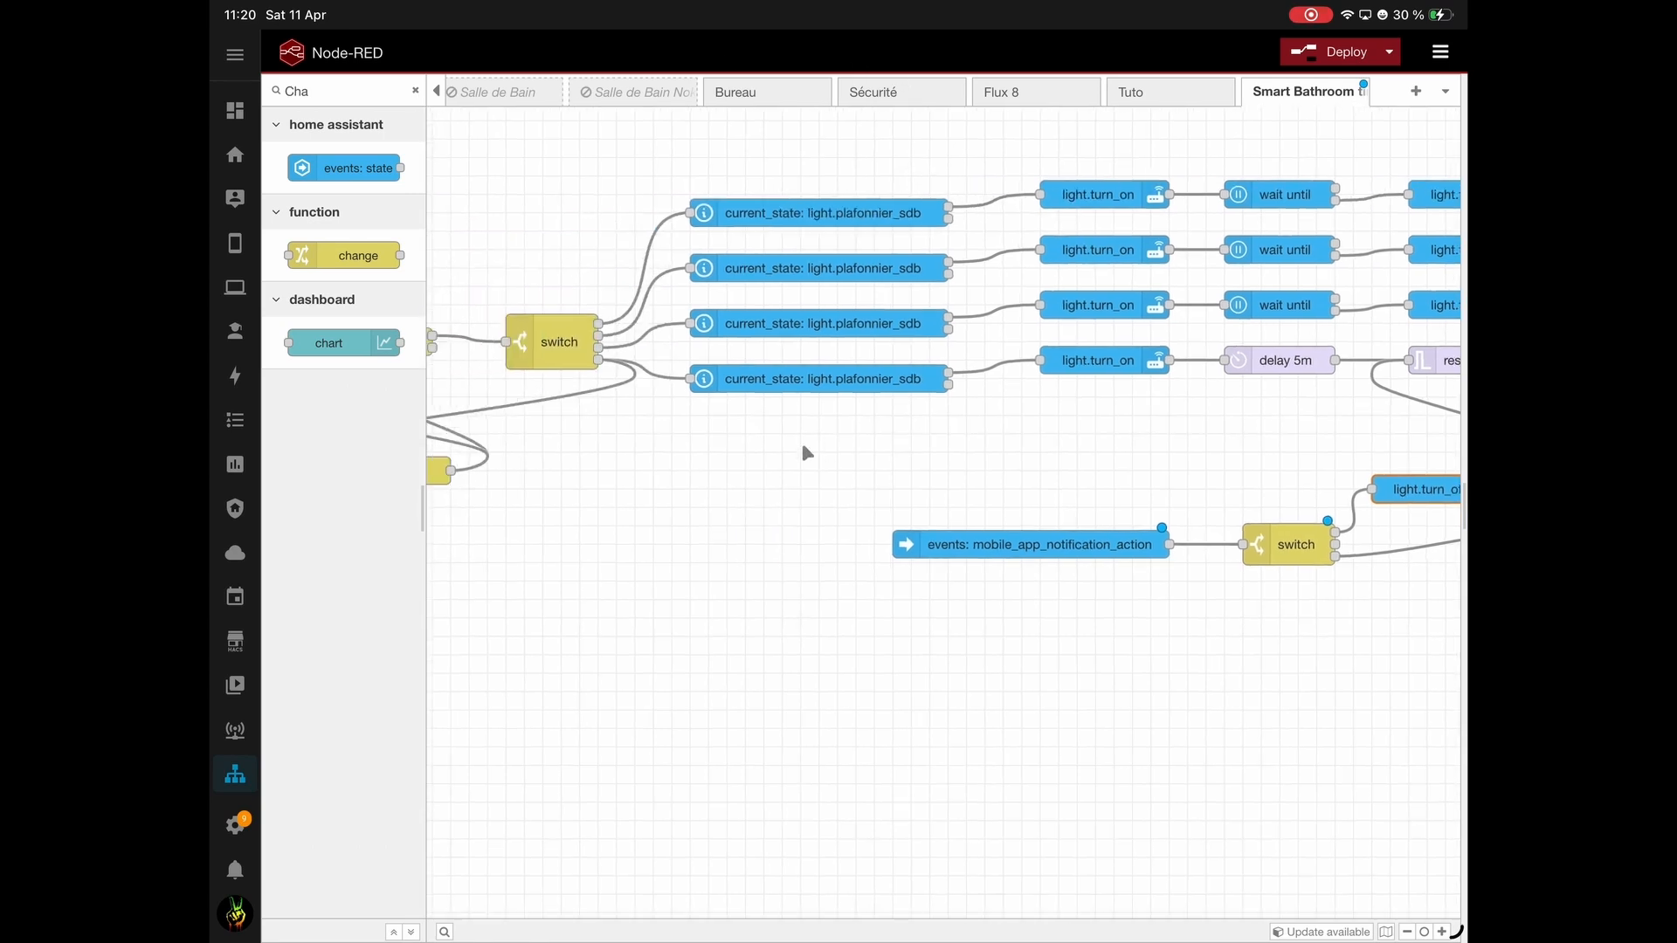
pyautogui.hscroll(-6, 807, 453)
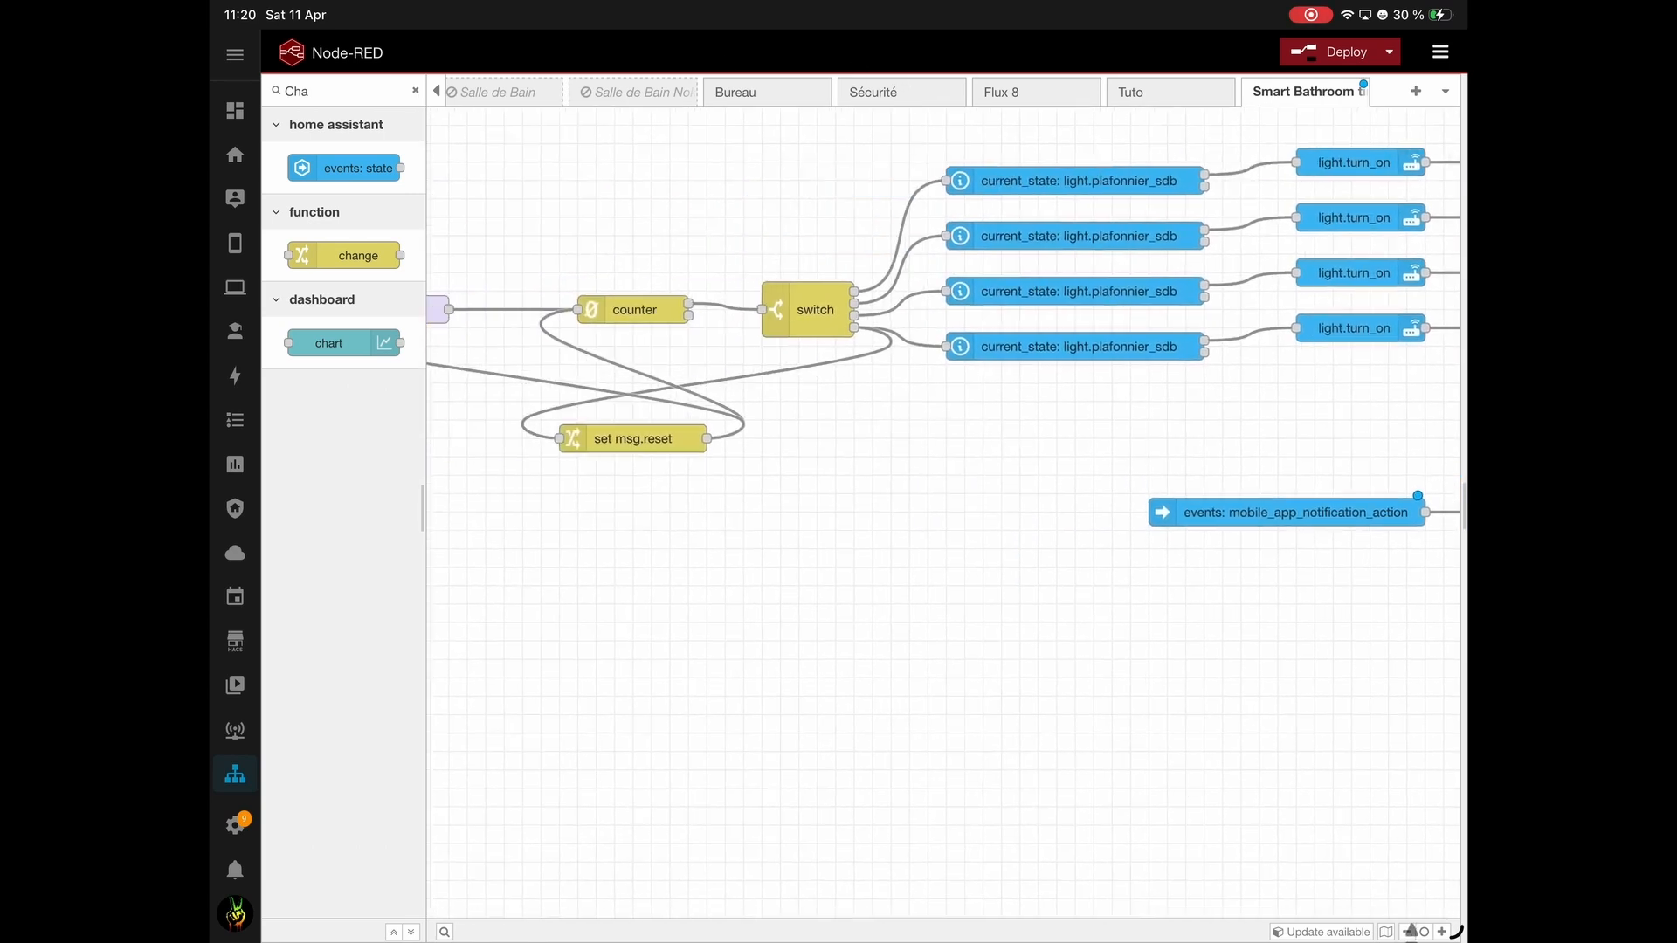
pyautogui.click(1408, 932)
pyautogui.click(1407, 932)
pyautogui.hscroll(-5, 1064, 712)
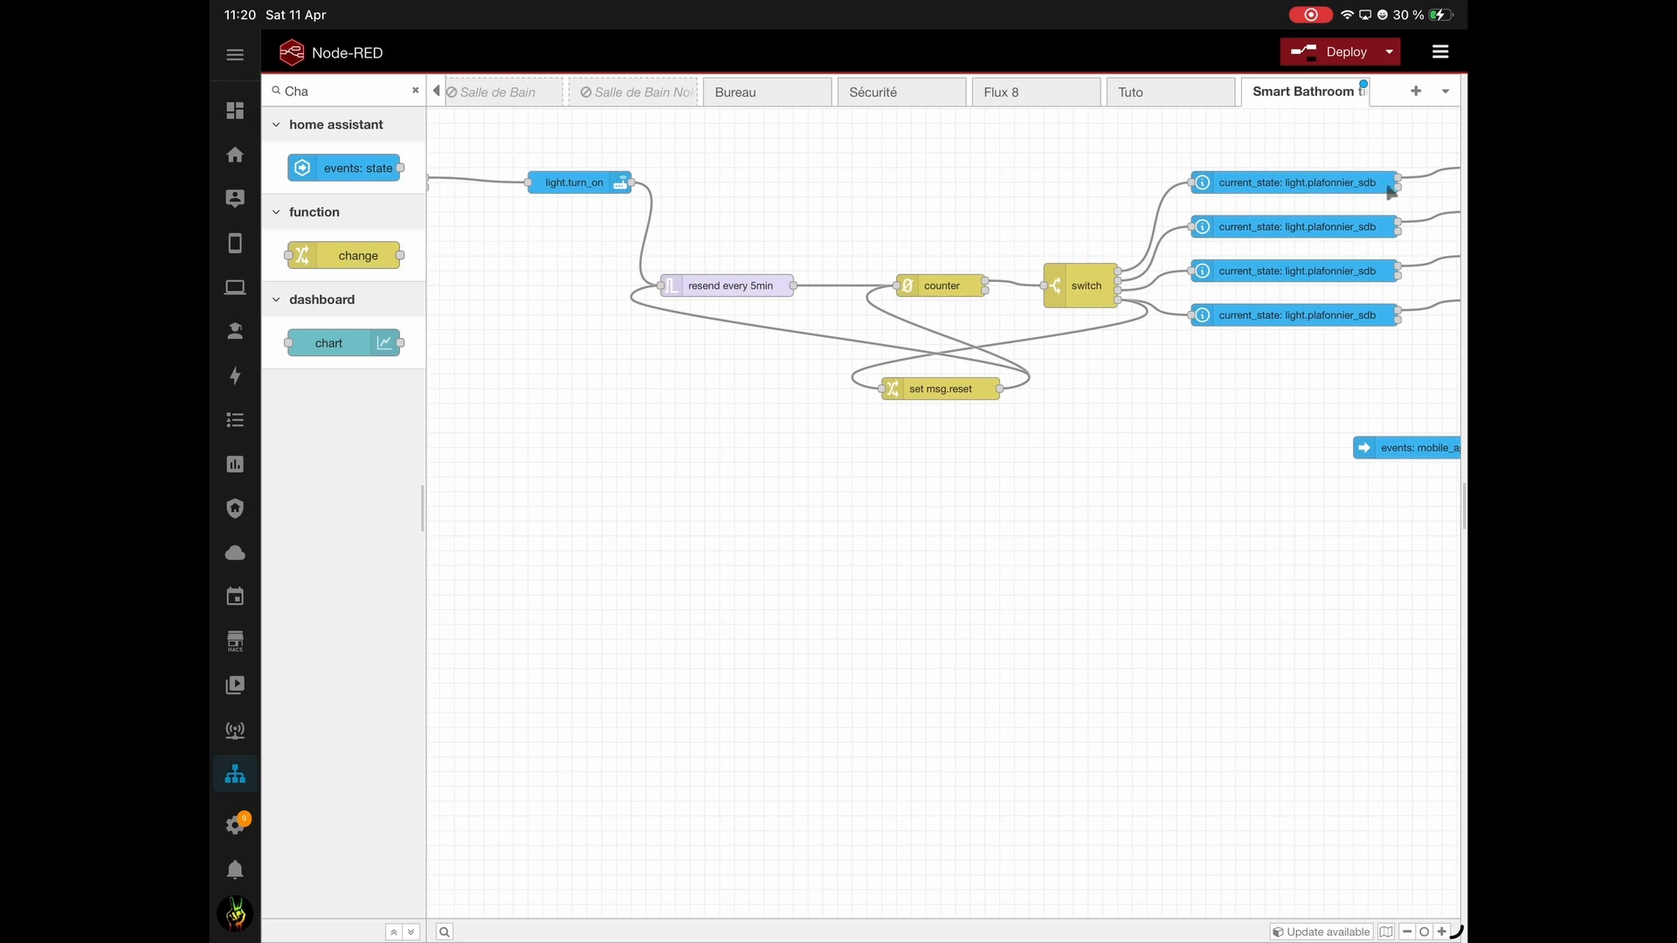
pyautogui.click(416, 92)
pyautogui.write('In')
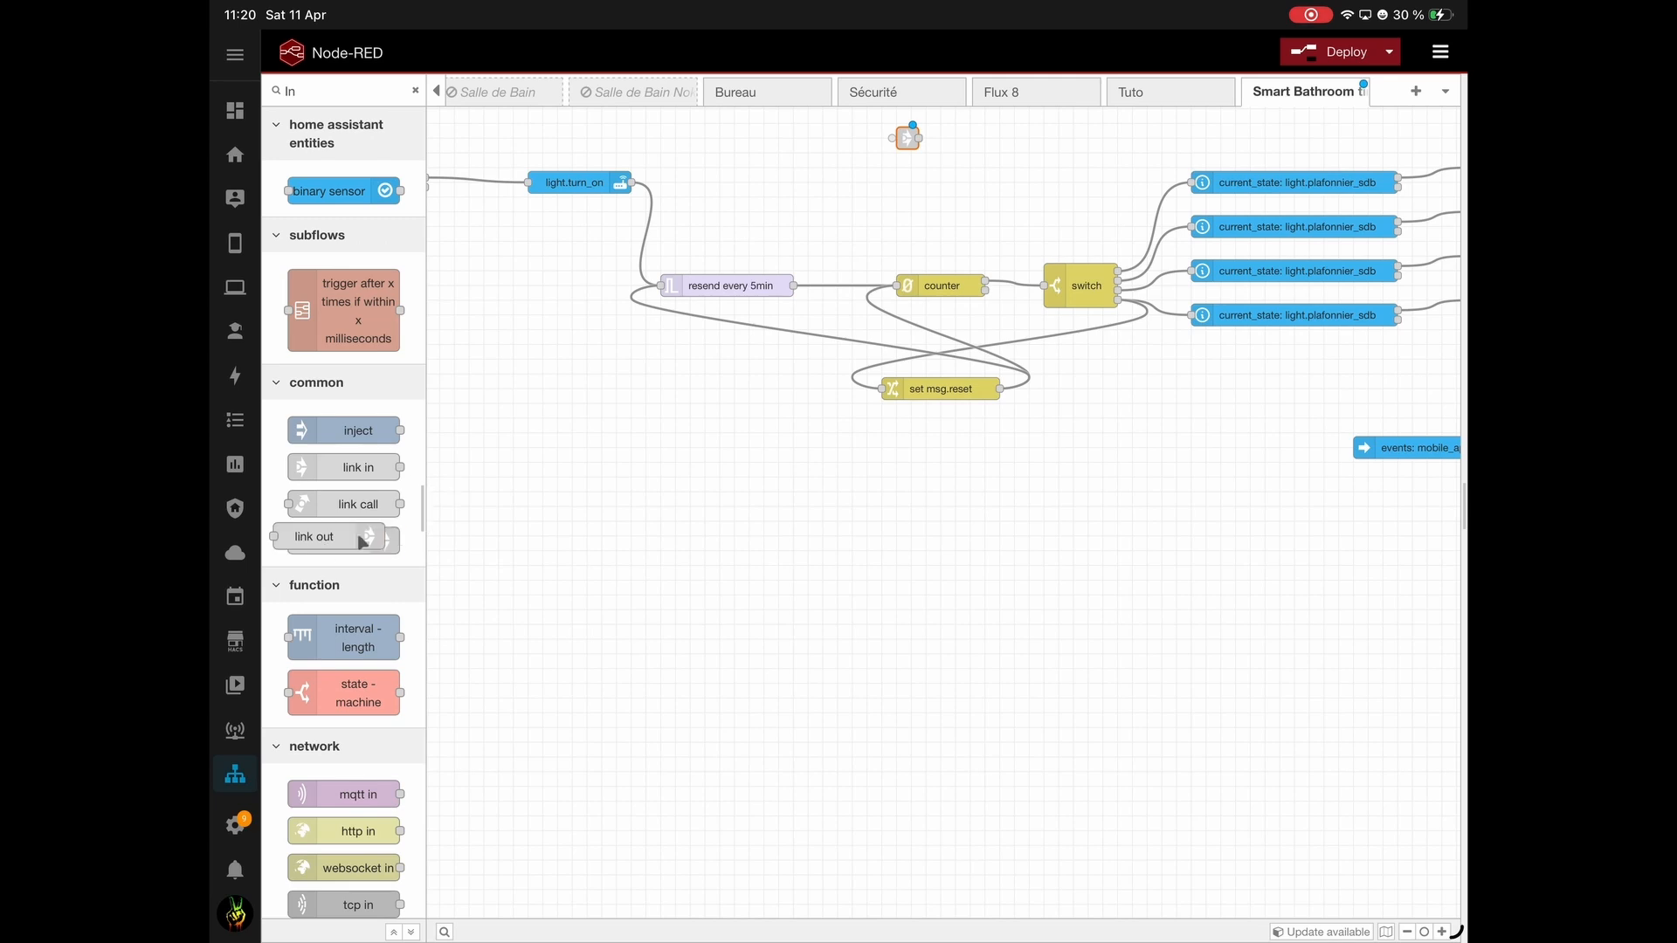
pyautogui.moveTo(328, 540); pyautogui.dragTo(1030, 152)
pyautogui.hscroll(3, 786, 140)
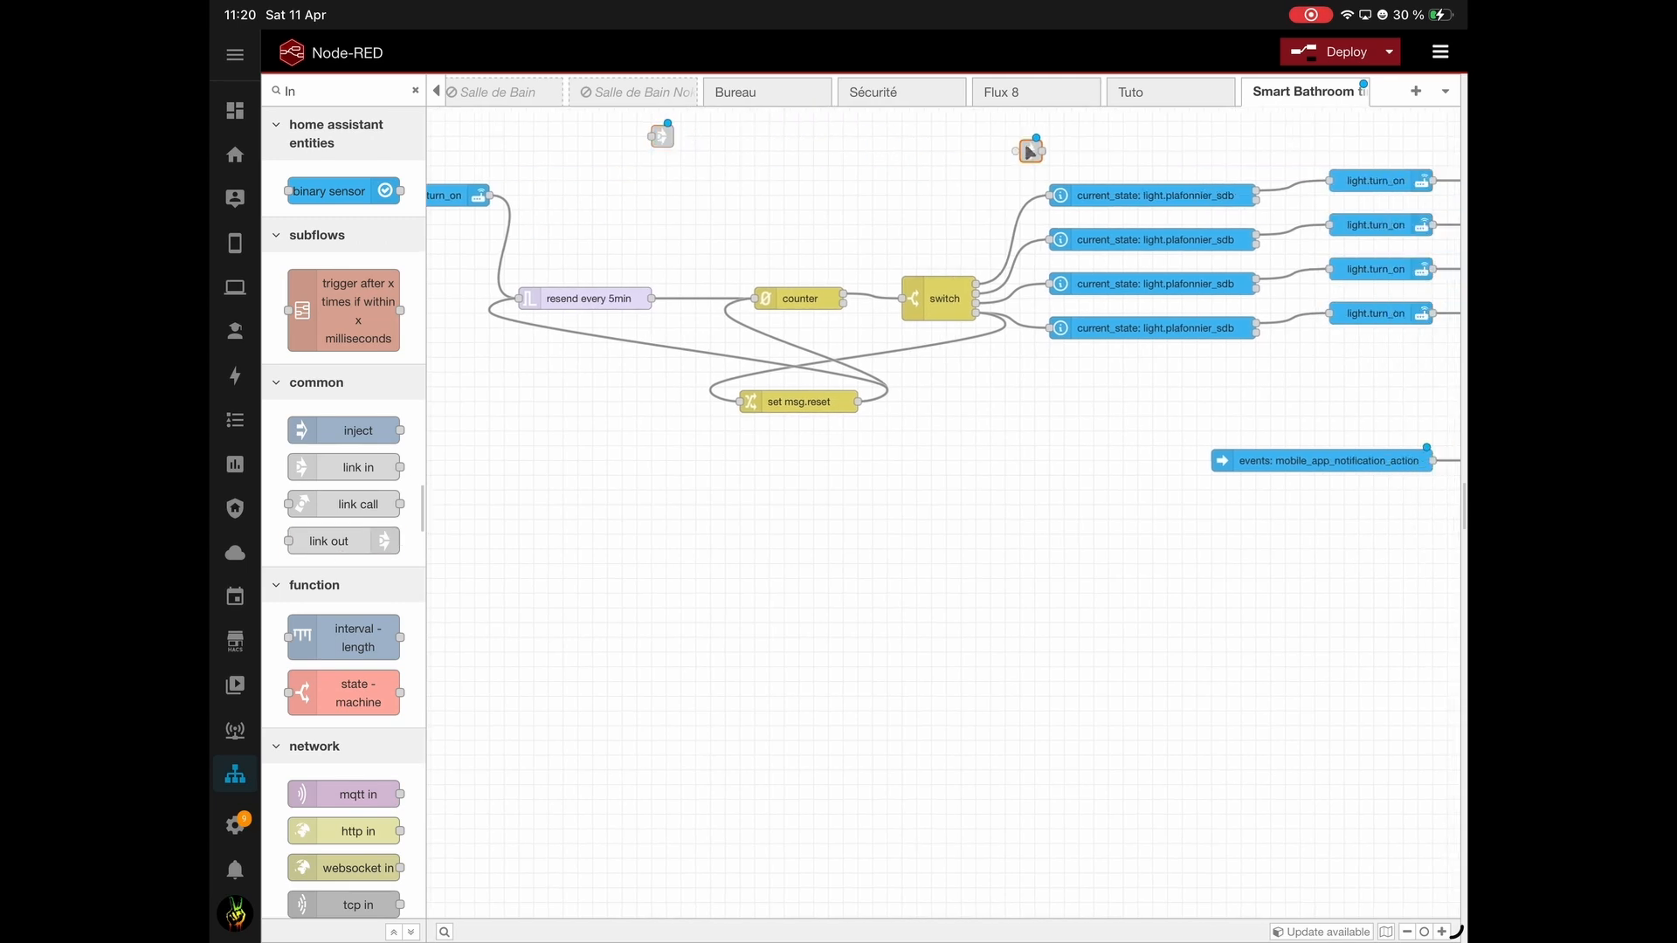
# Rename the new link in node as "Light off".
pyautogui.doubleClick(1031, 155)
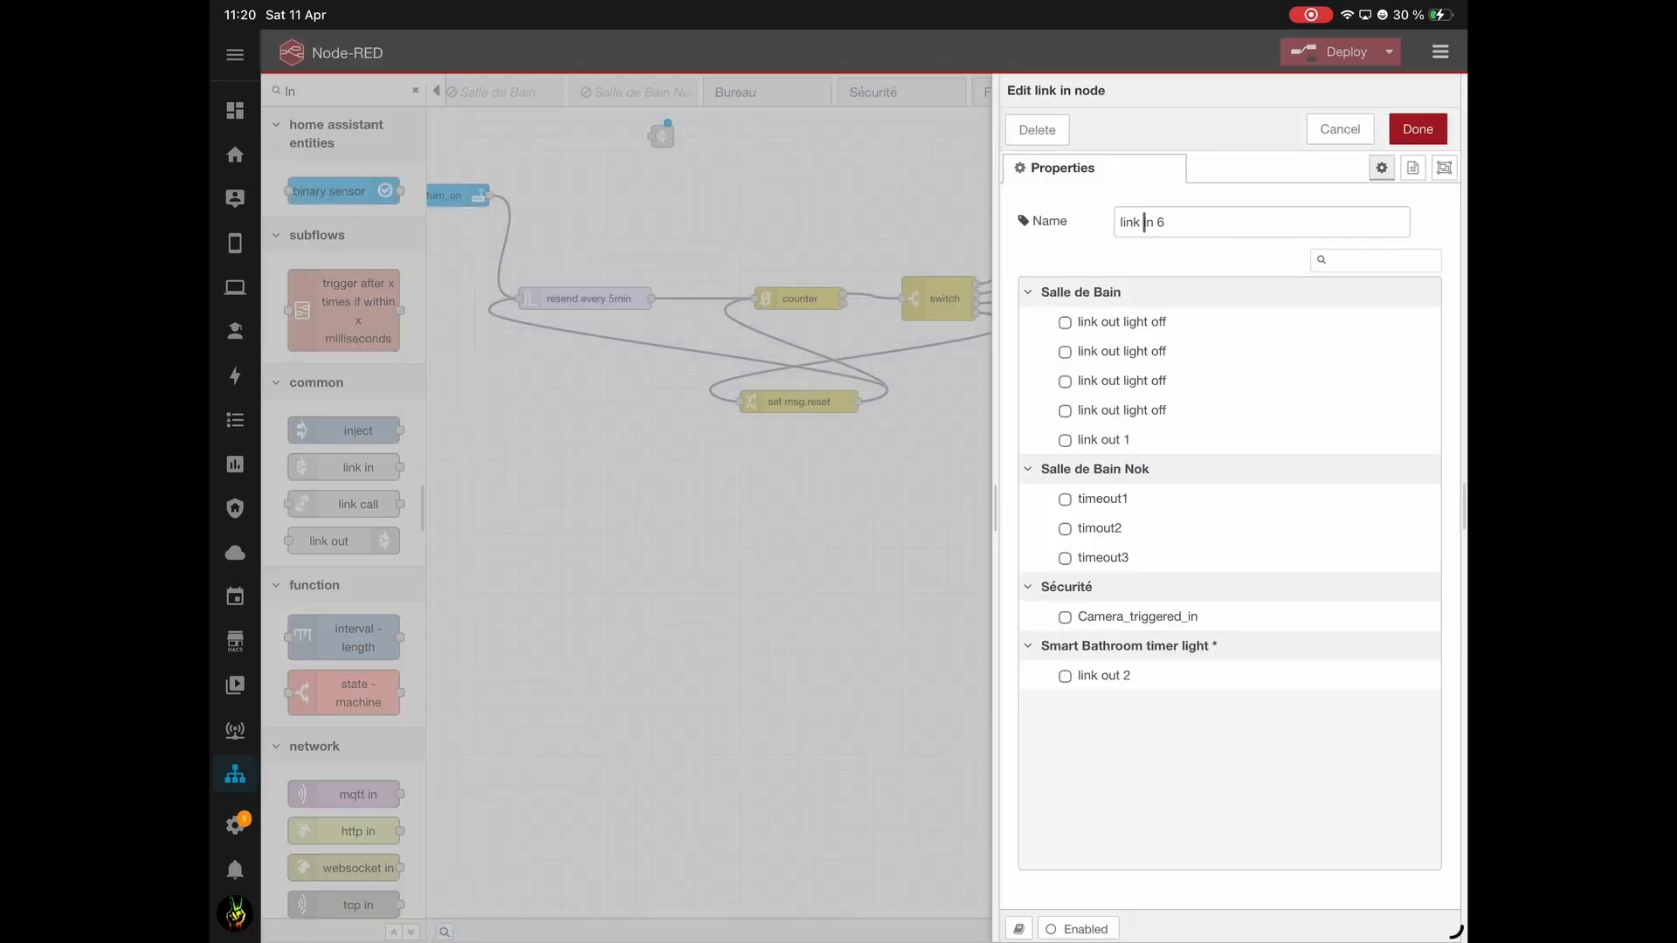
pyautogui.press('super+a')
pyautogui.write('Light off')
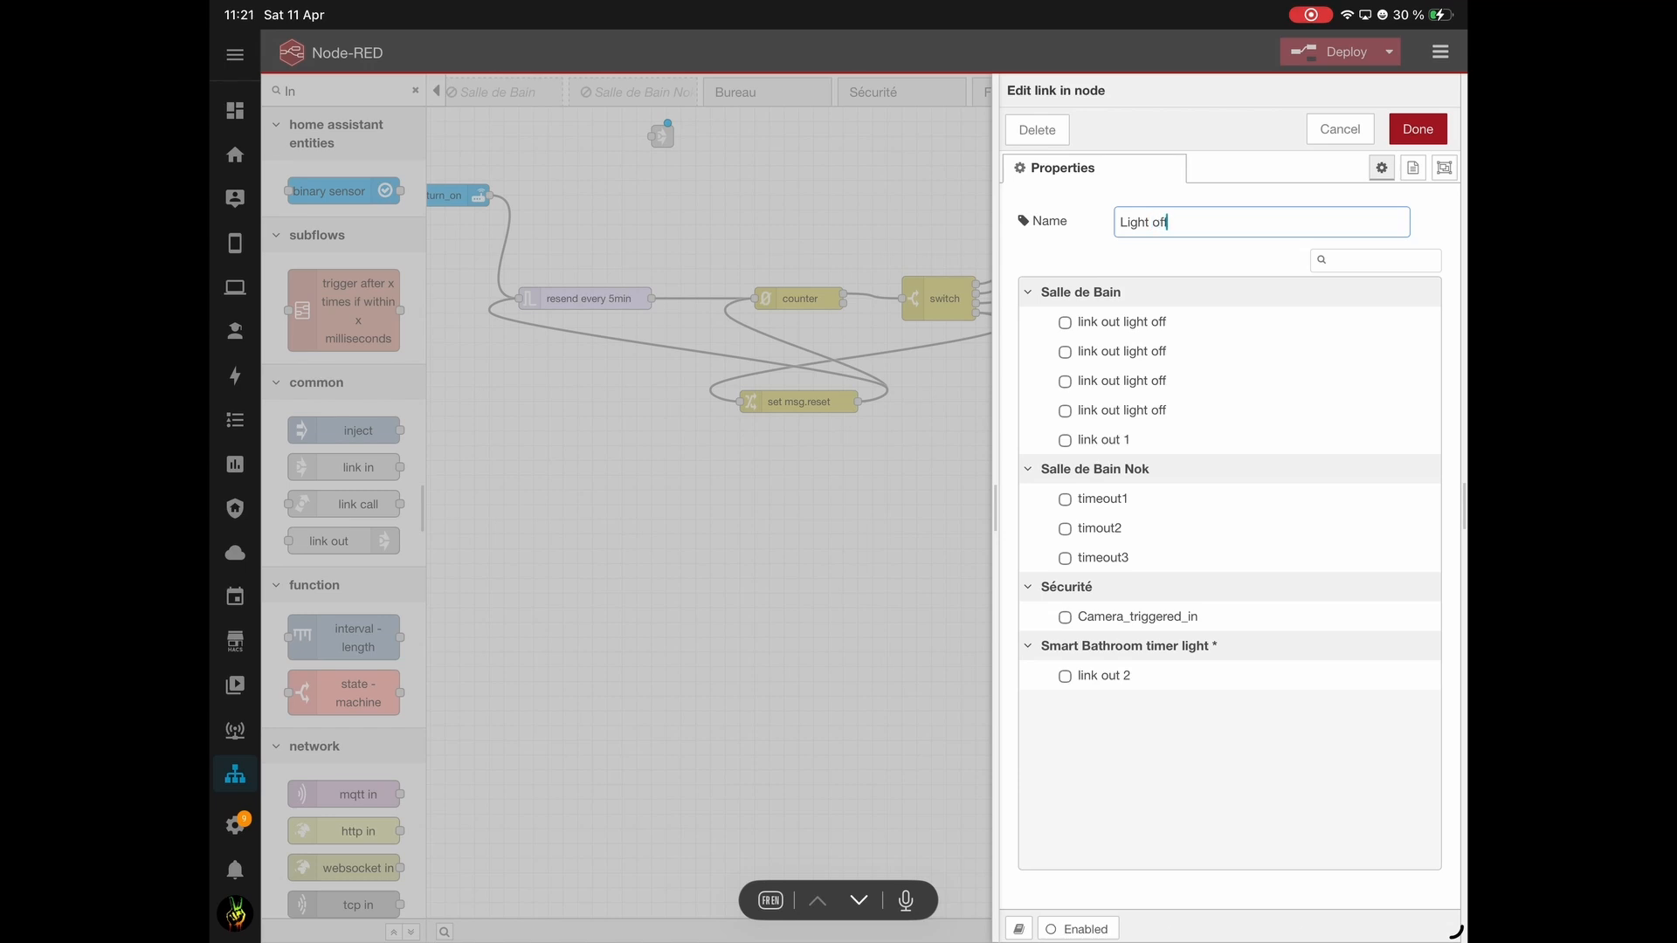
pyautogui.press('Return')
# Duplicate the Light off link node and place the copy above the counter's switch node.
pyautogui.rightClick(1030, 151)
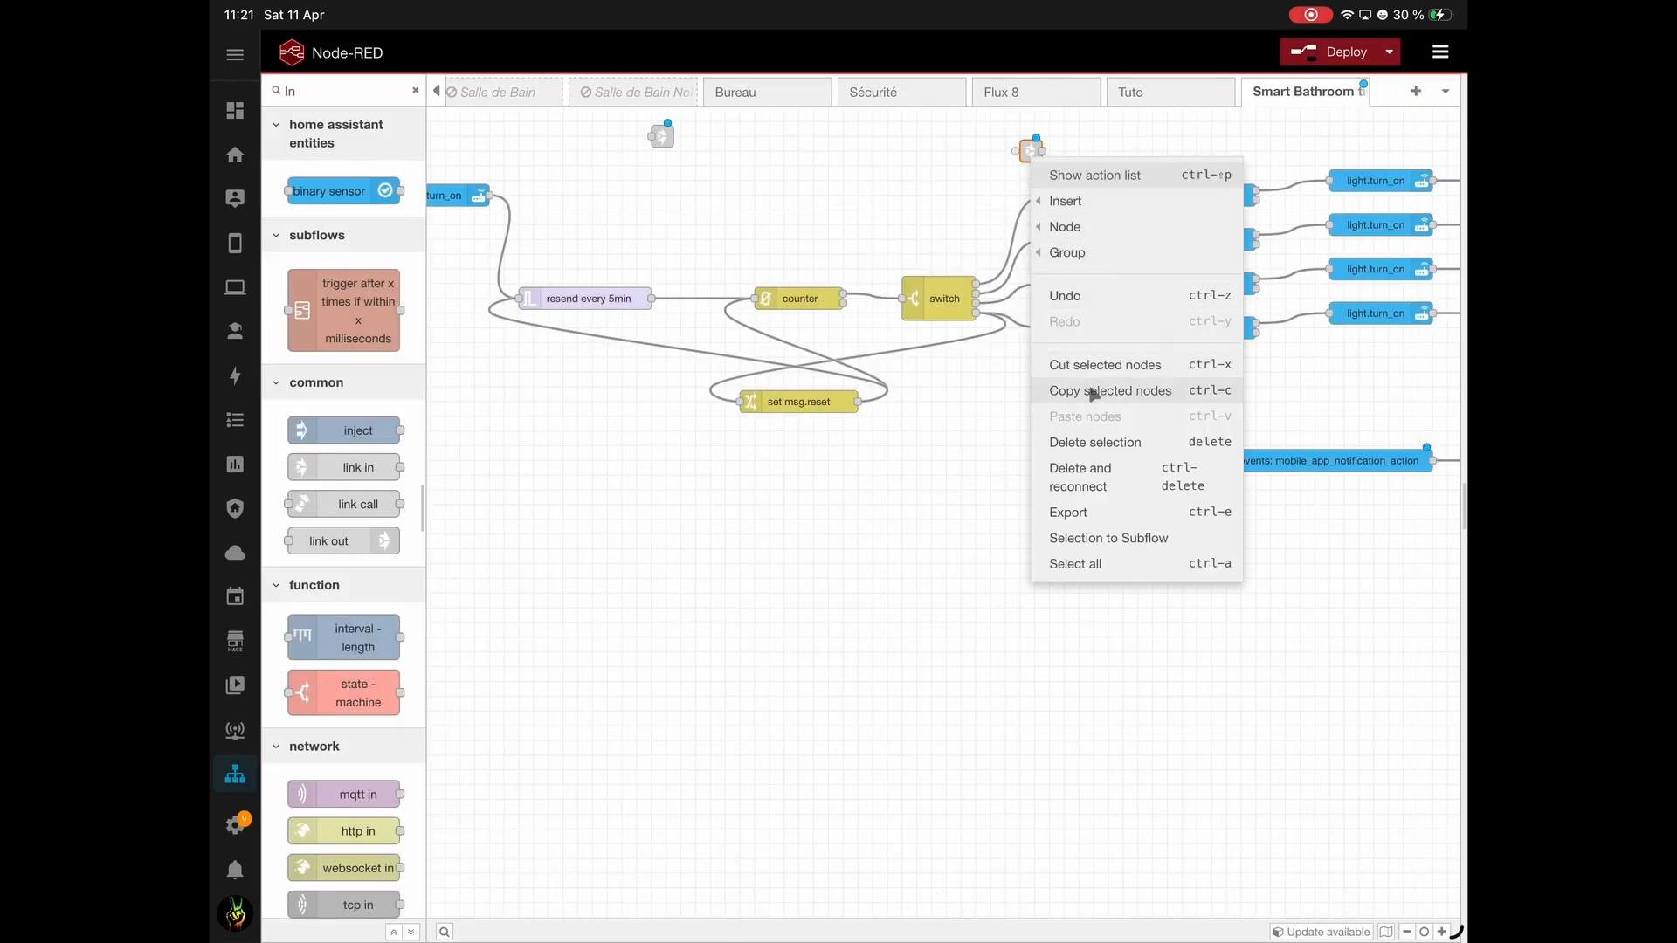
pyautogui.click(1083, 391)
pyautogui.rightClick(926, 168)
pyautogui.click(935, 371)
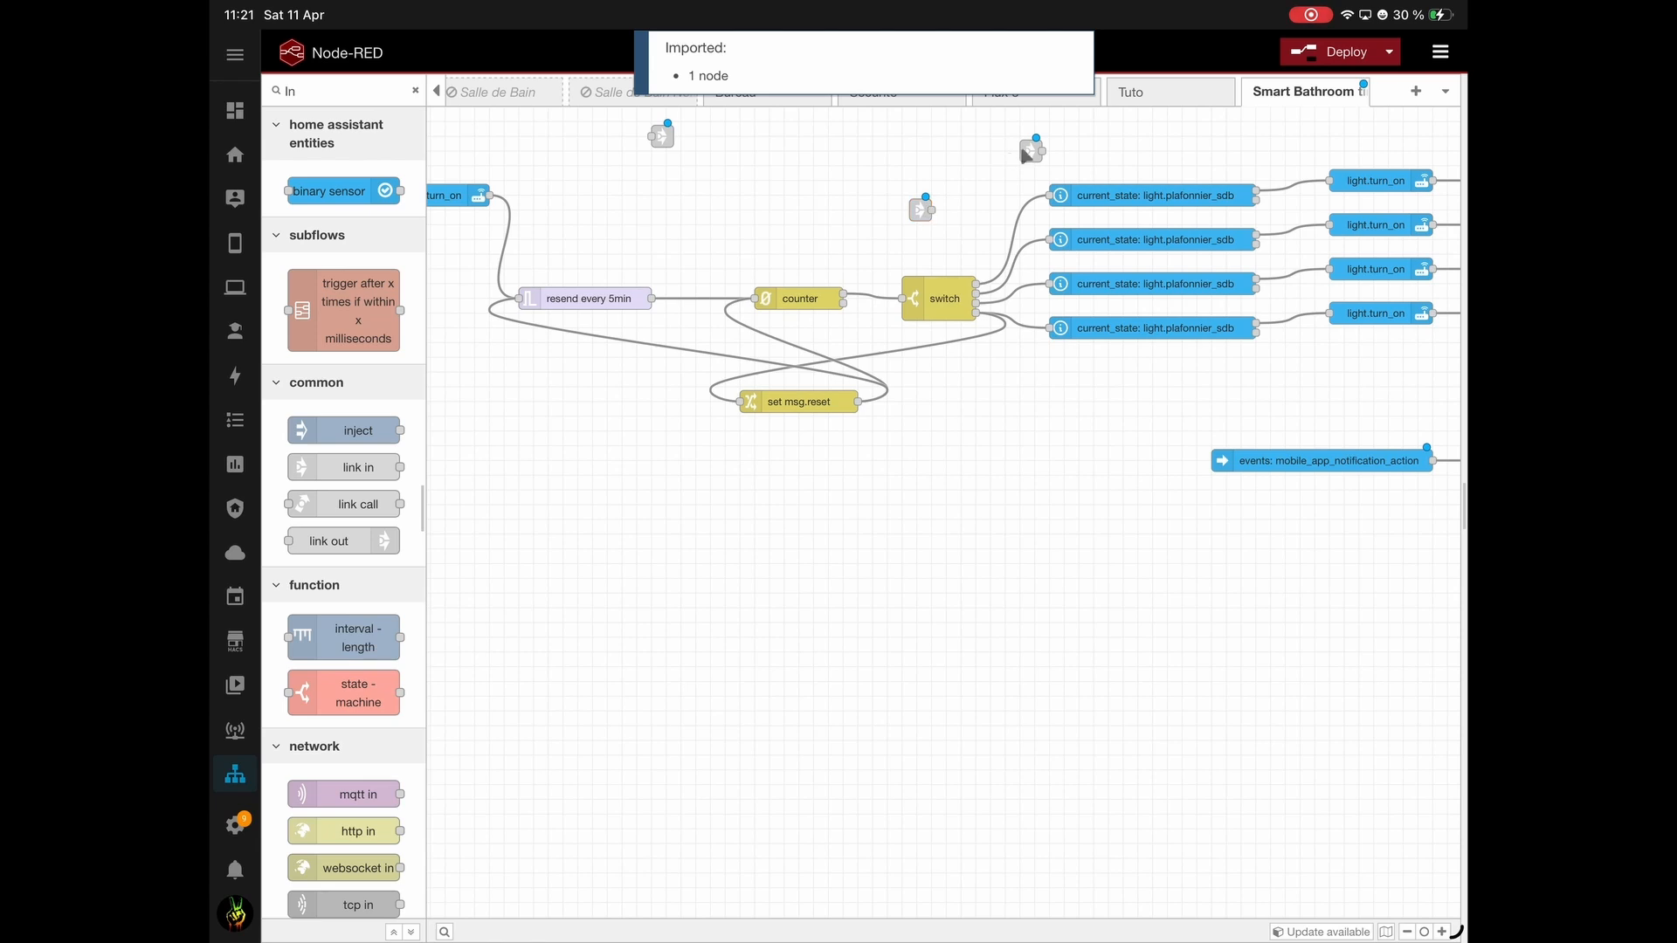
pyautogui.click(1264, 207)
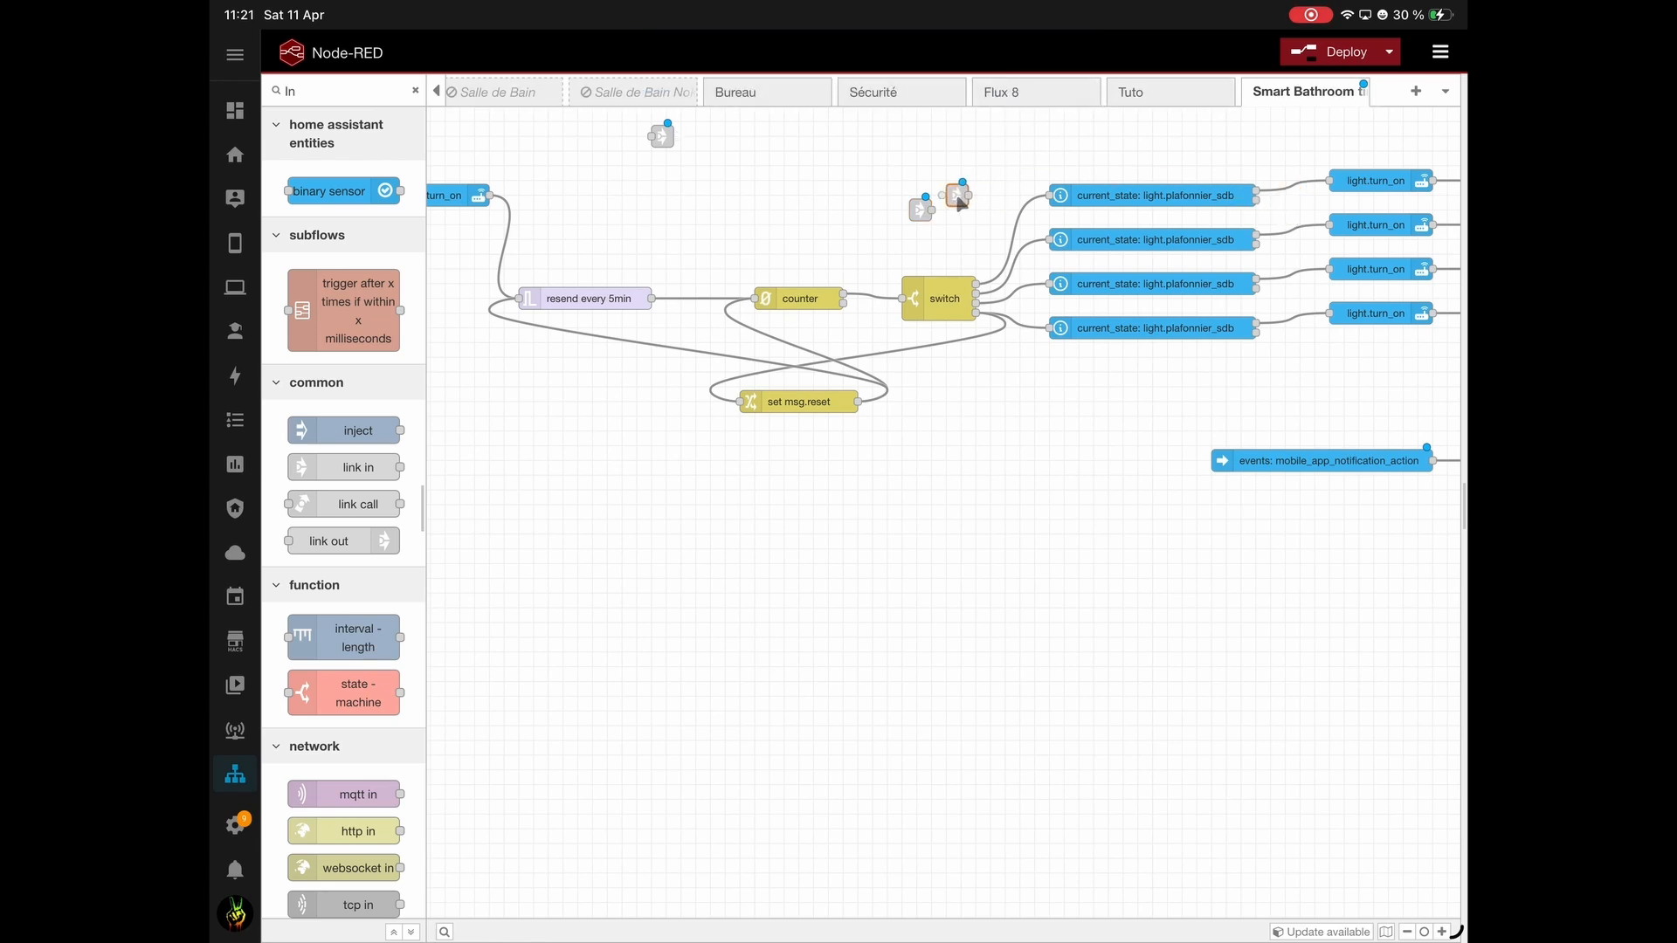
# Undo the pasted Light off copy, then move the link out node above the counter's switch and rename it "Light off".
pyautogui.hotkey('ctrl', 'z')
pyautogui.hotkey('ctrl', 'z')
pyautogui.moveTo(666, 144); pyautogui.dragTo(933, 202)
pyautogui.doubleClick(934, 193)
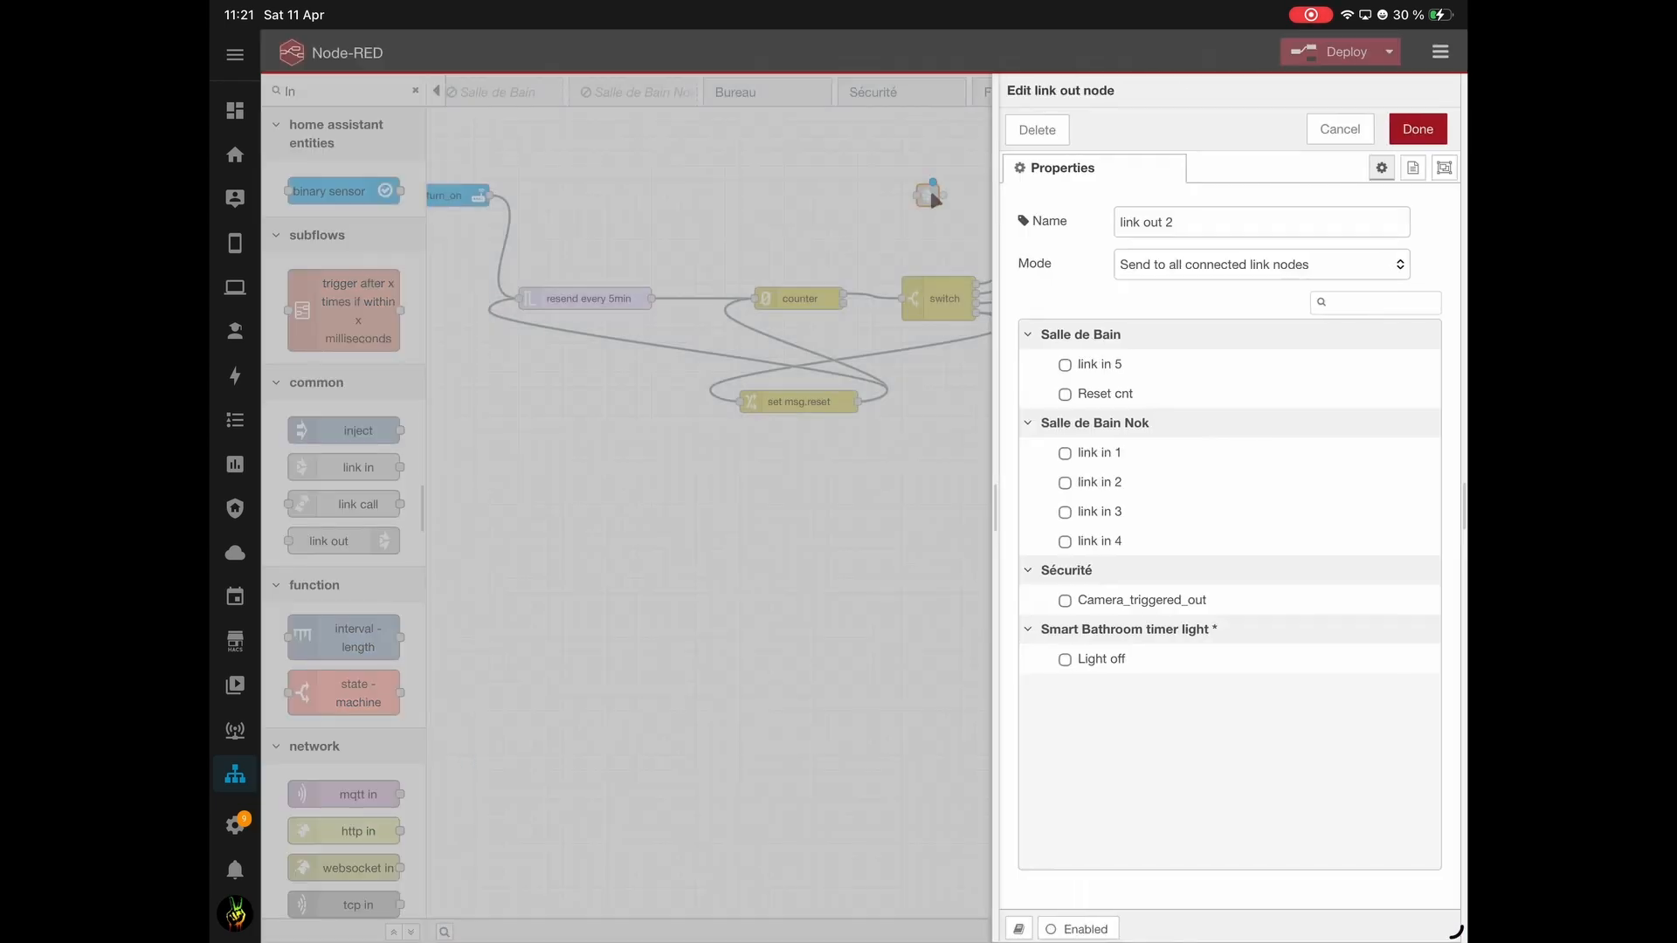
pyautogui.click(1169, 222)
pyautogui.tripleClick(1121, 227)
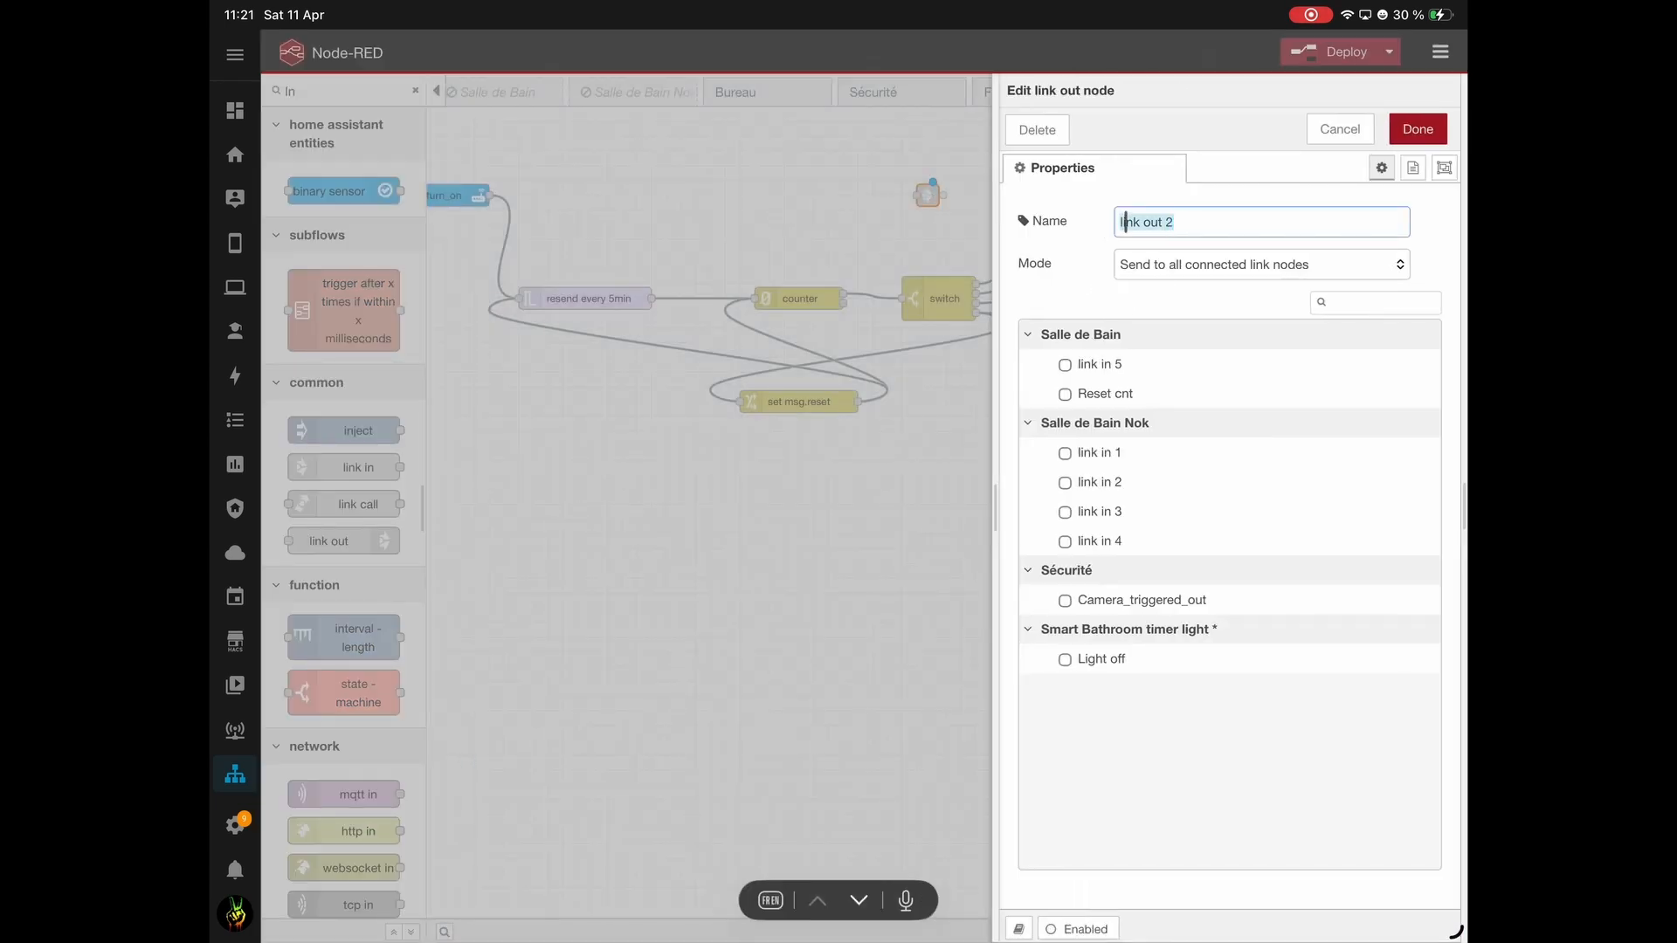
pyautogui.write('Light off')
pyautogui.click(1340, 131)
# Put a Light off link out node on the second output of each of the four current_state nodes, pasting copies of the first.
pyautogui.moveTo(927, 194); pyautogui.dragTo(1306, 213)
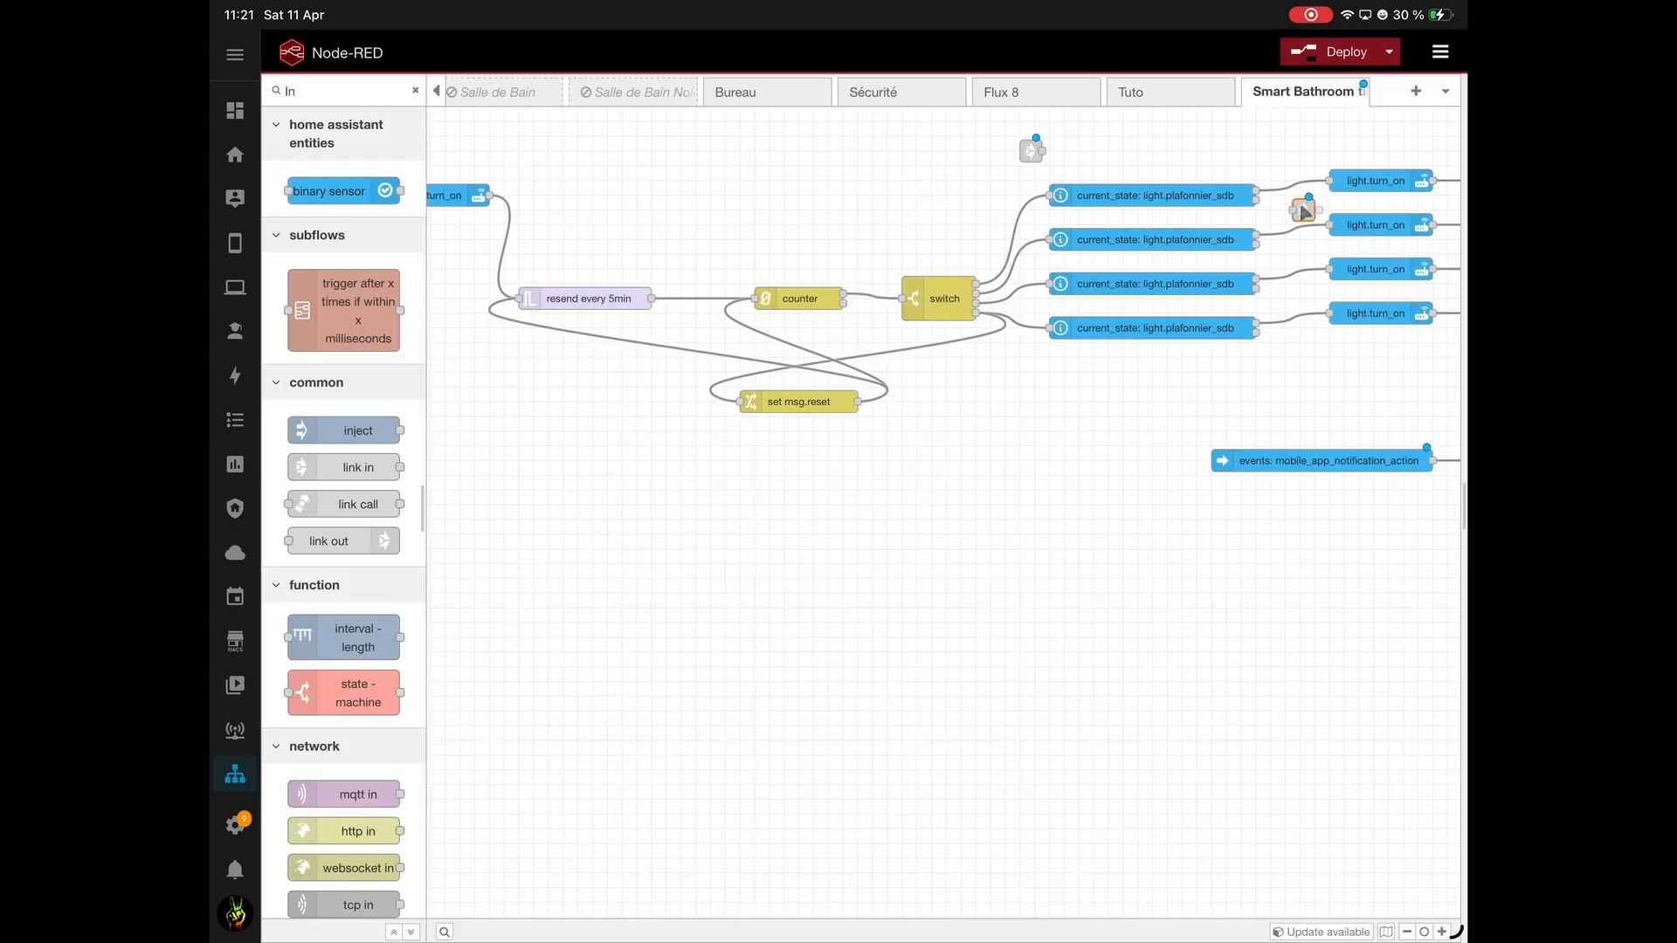
pyautogui.rightClick(1303, 210)
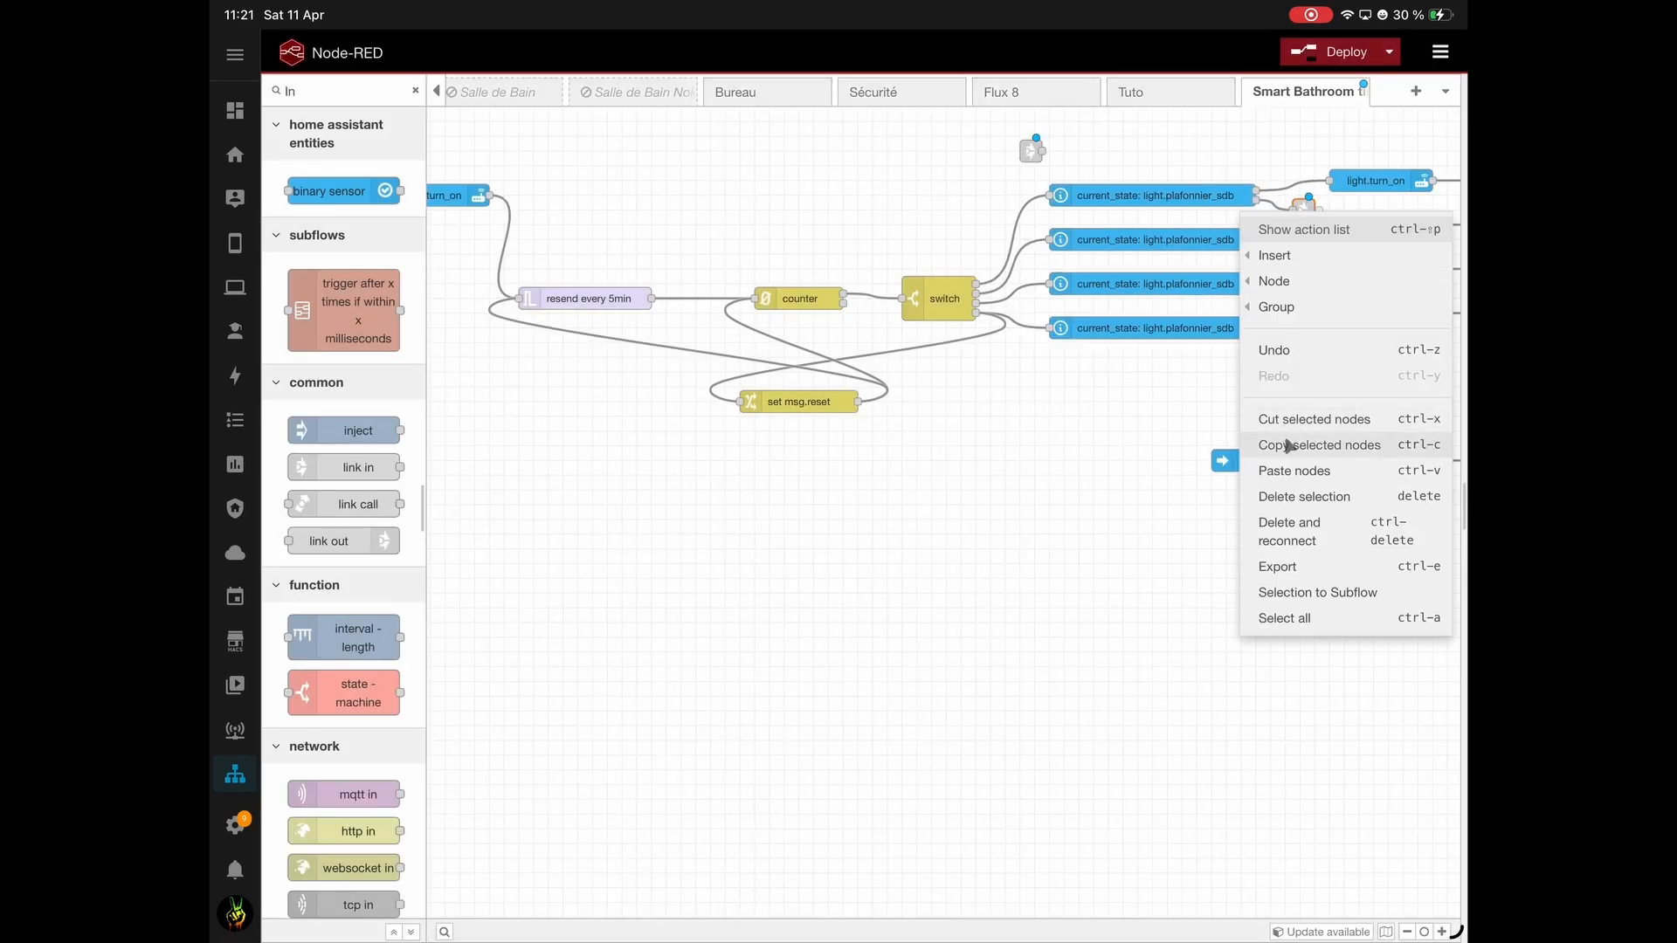
pyautogui.click(1289, 445)
pyautogui.rightClick(1291, 255)
pyautogui.click(1295, 503)
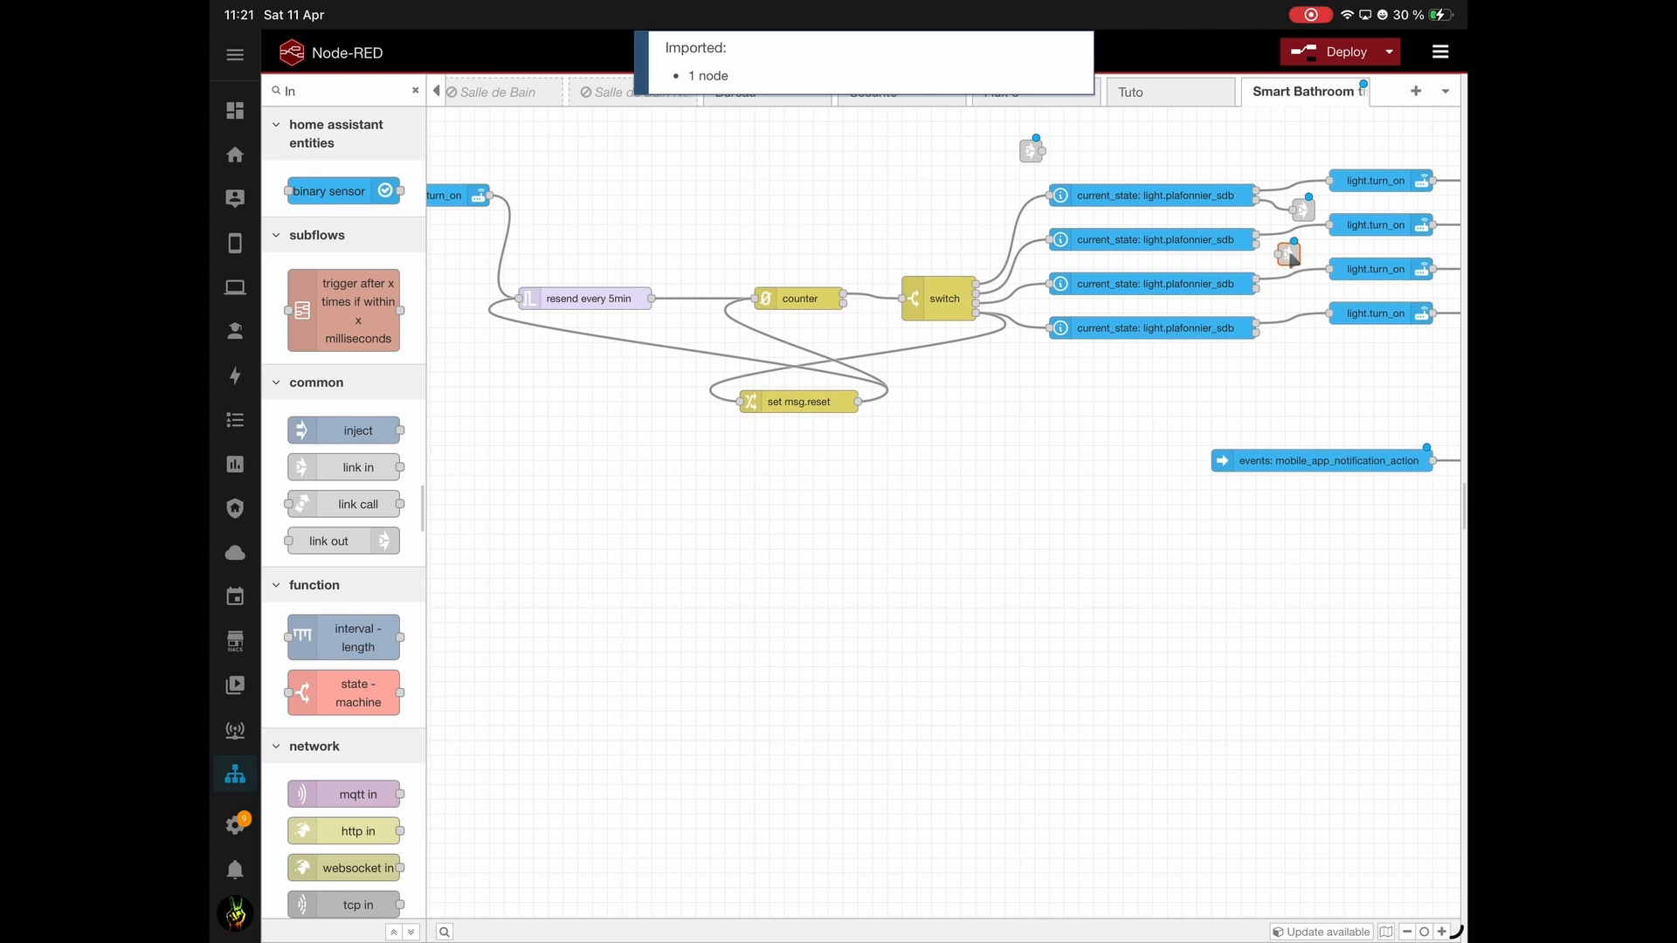
pyautogui.rightClick(1296, 290)
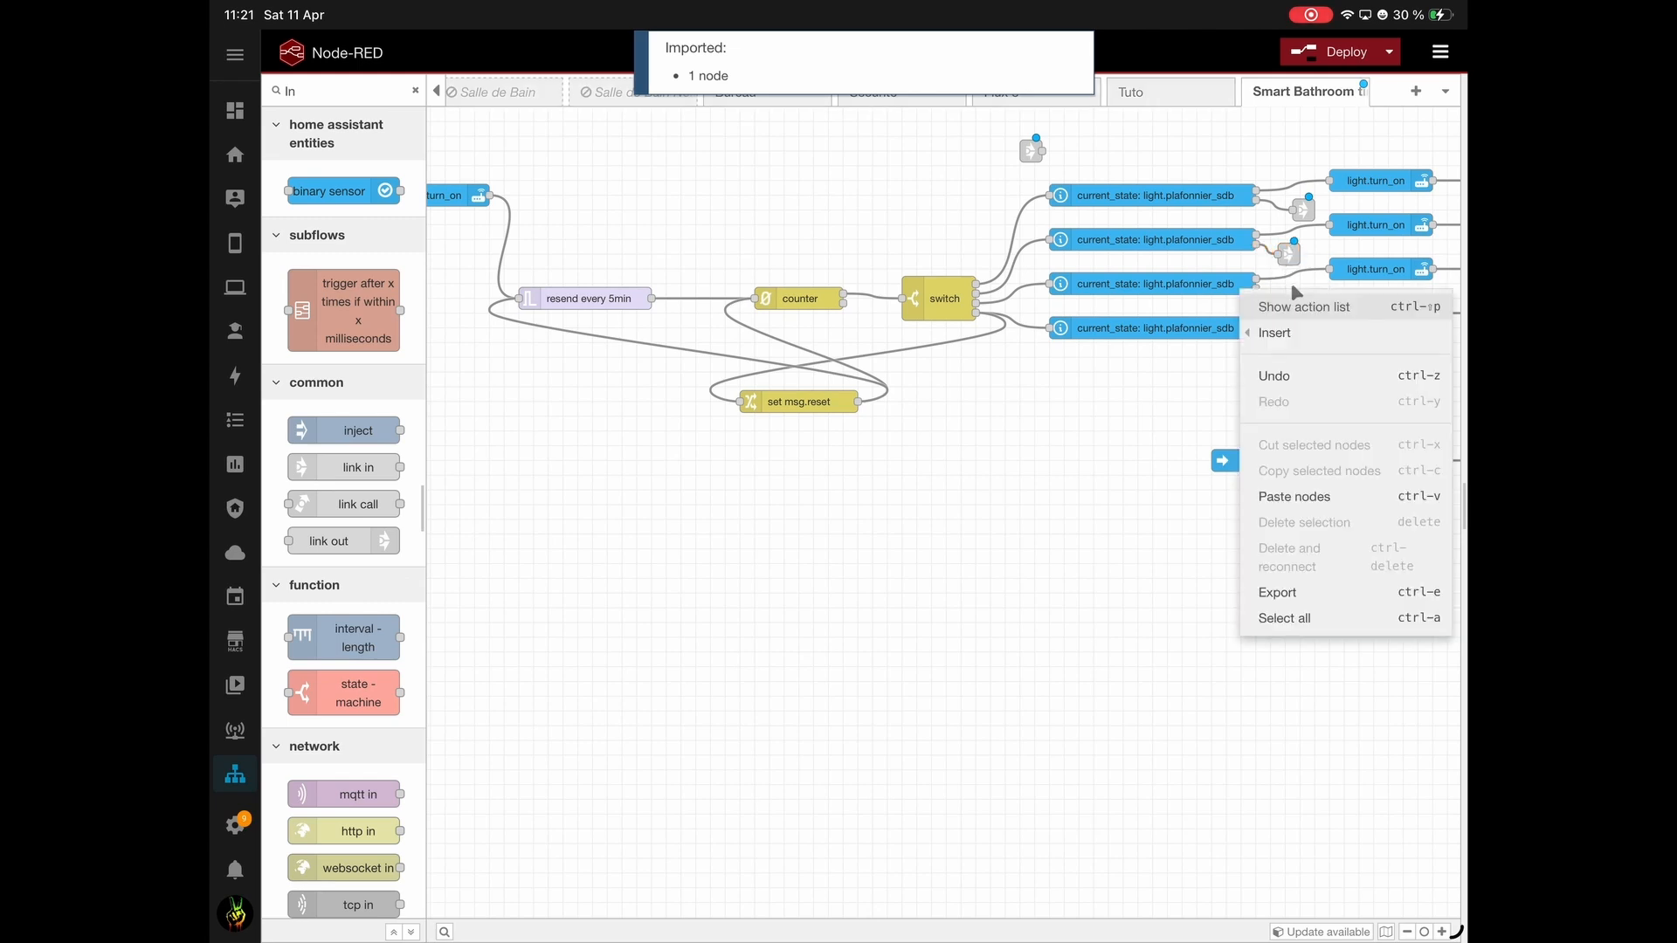
pyautogui.click(1298, 490)
pyautogui.moveTo(1284, 298); pyautogui.dragTo(1275, 300)
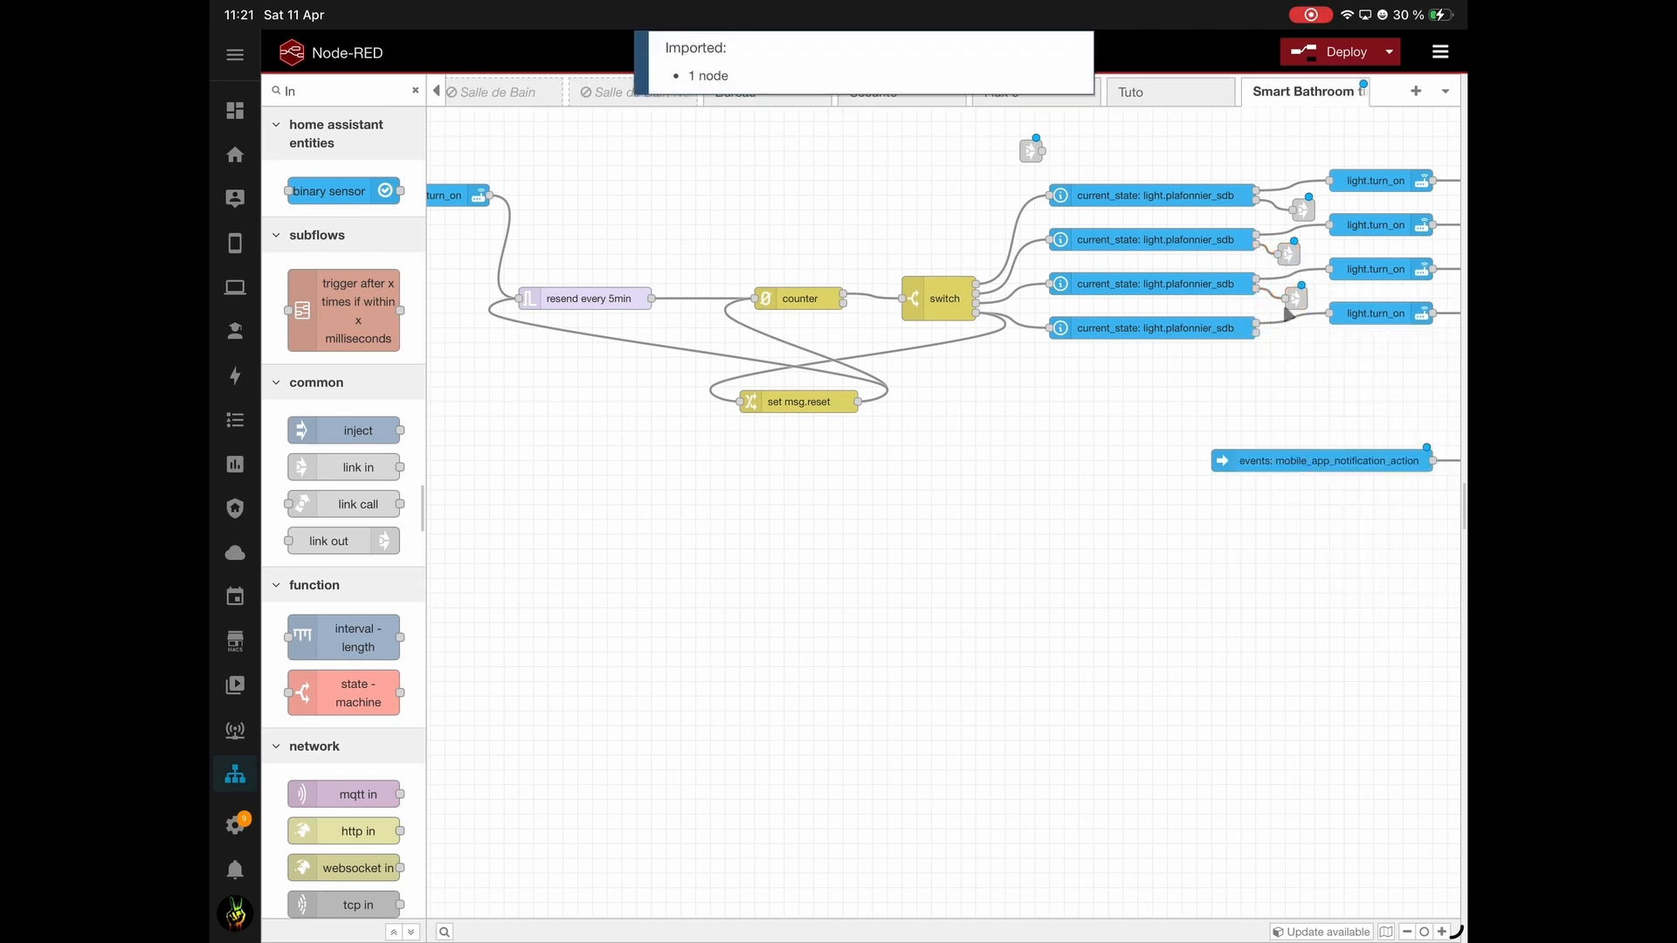
pyautogui.rightClick(1296, 337)
pyautogui.click(1310, 543)
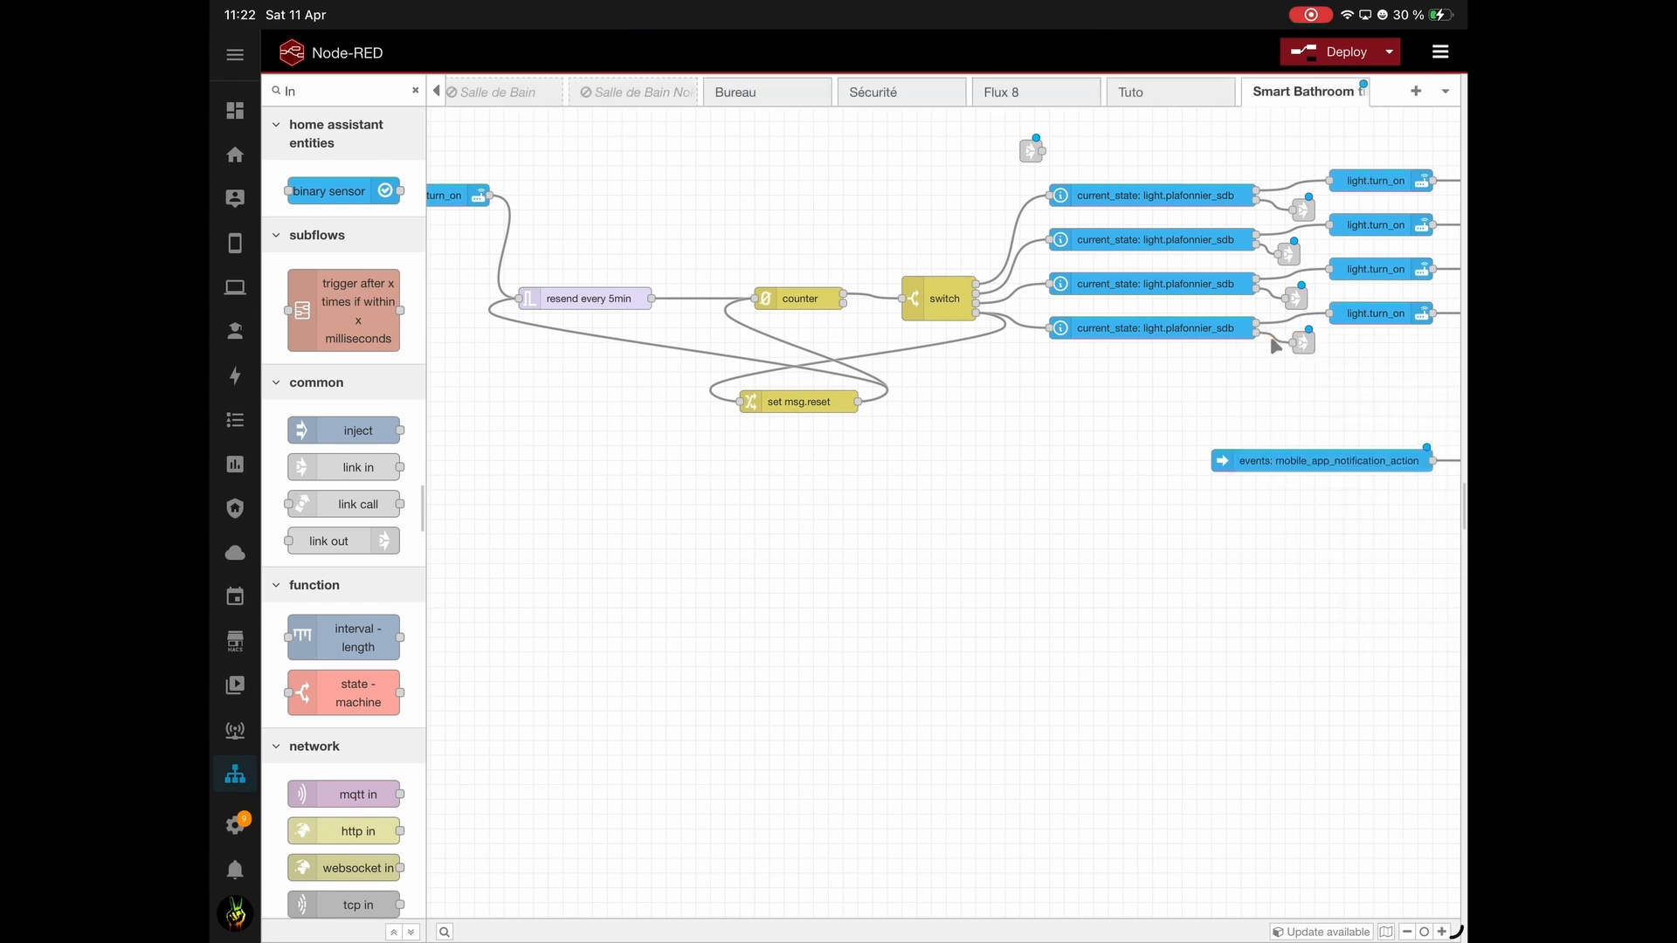
# Link the Light off link in node to all four Light off link outs and wire it into set msg.reset below the counter.
pyautogui.moveTo(1031, 151); pyautogui.dragTo(655, 428)
pyautogui.doubleClick(655, 430)
pyautogui.click(1064, 675)
pyautogui.click(1064, 704)
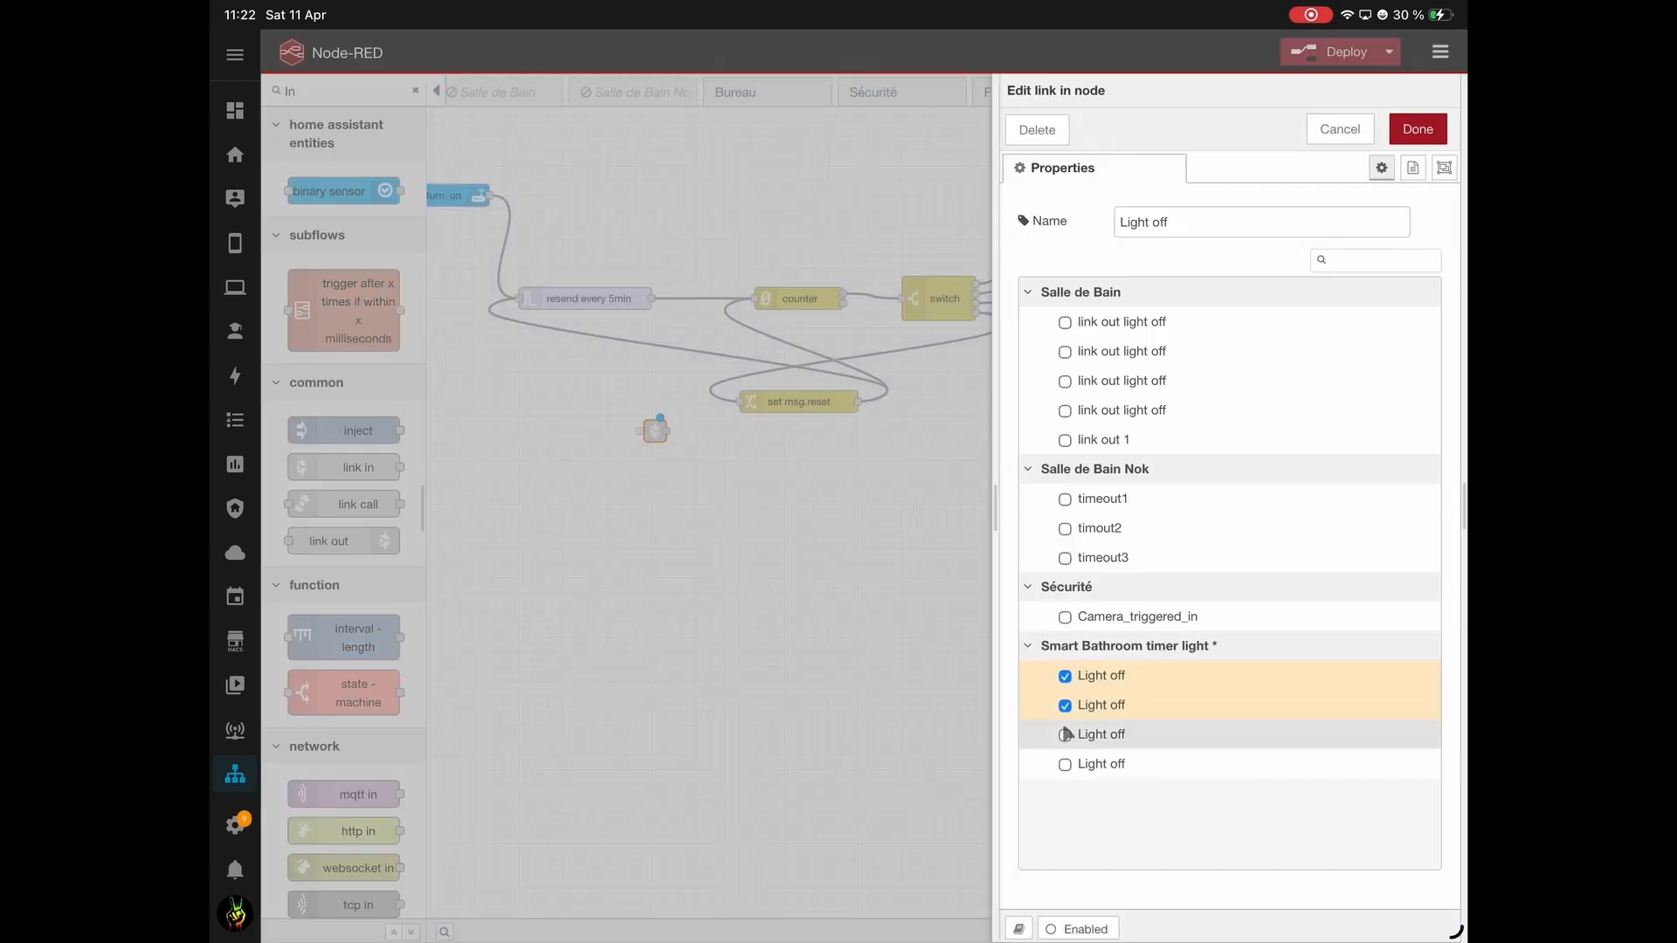
pyautogui.click(1064, 735)
pyautogui.click(1064, 764)
pyautogui.click(1418, 128)
pyautogui.moveTo(660, 438)
pyautogui.mouseDown()
pyautogui.moveTo(660, 411)
pyautogui.moveTo(675, 423)
pyautogui.moveTo(740, 403)
pyautogui.mouseUp()
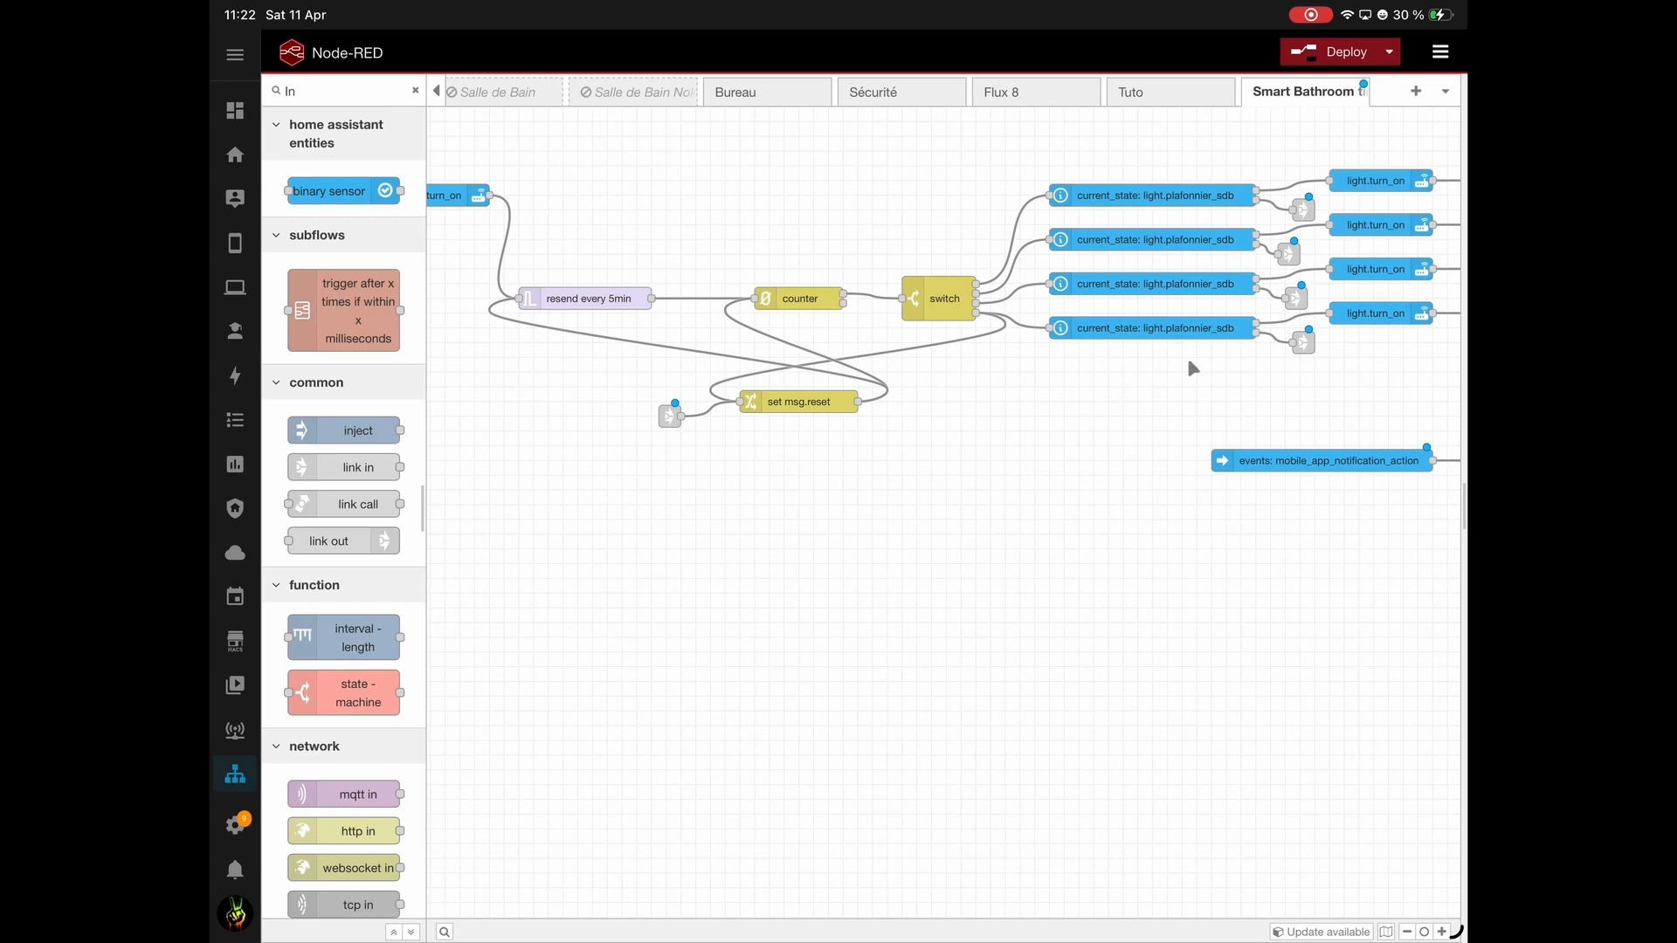
pyautogui.click(1297, 304)
pyautogui.click(1290, 256)
pyautogui.click(1303, 212)
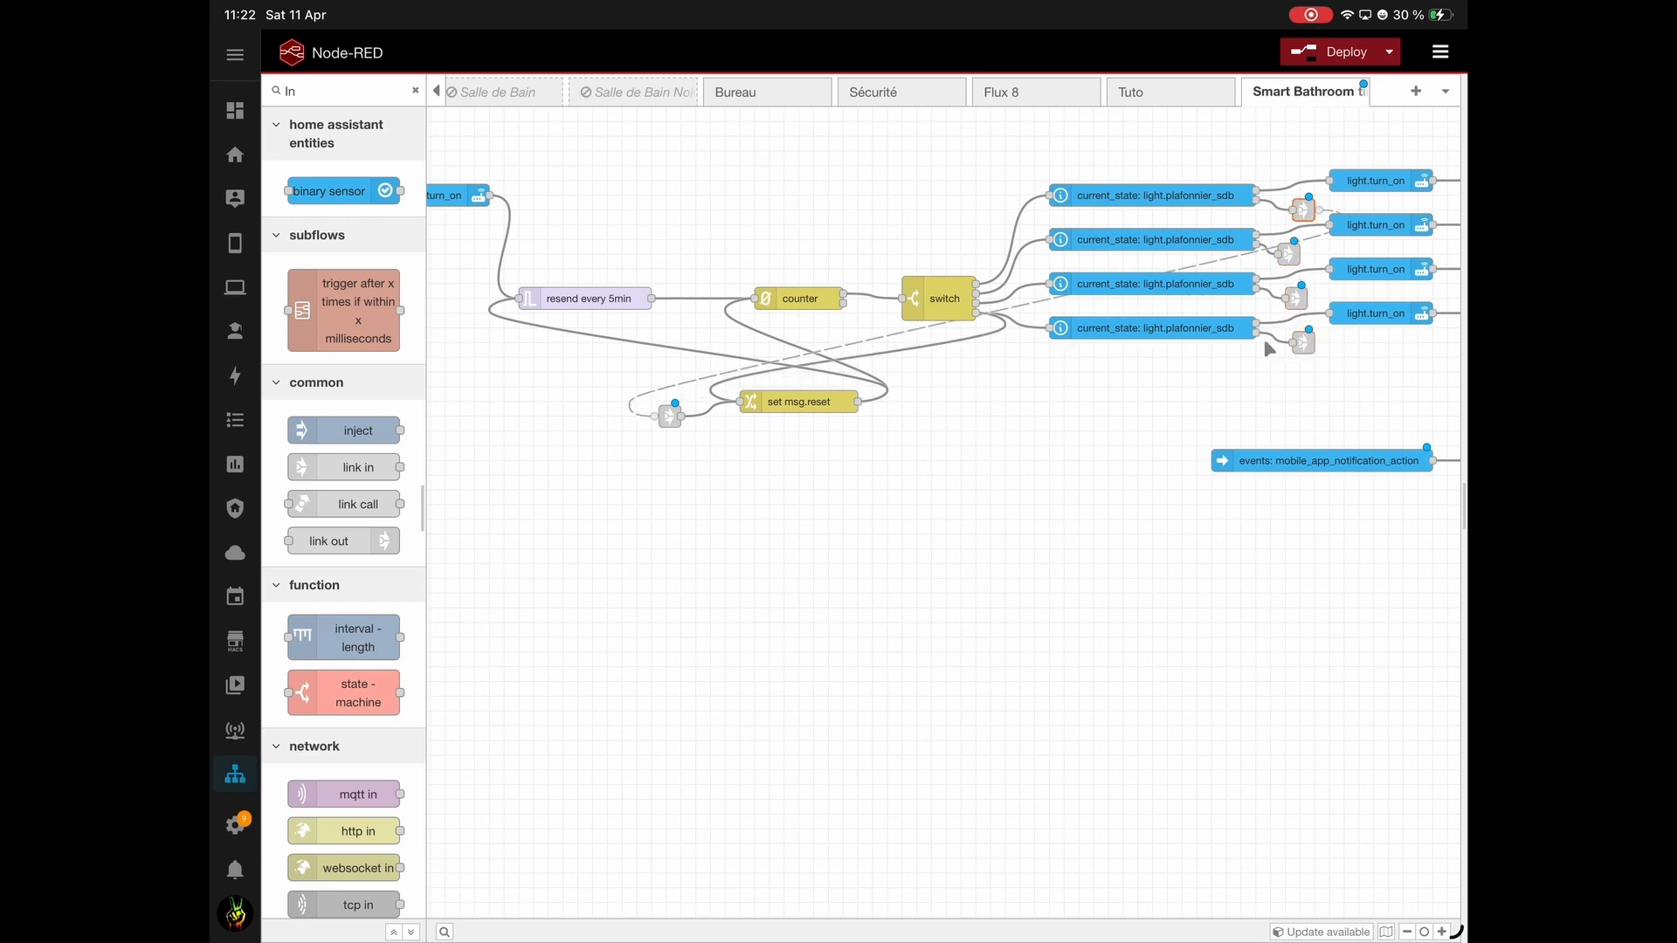
pyautogui.click(907, 583)
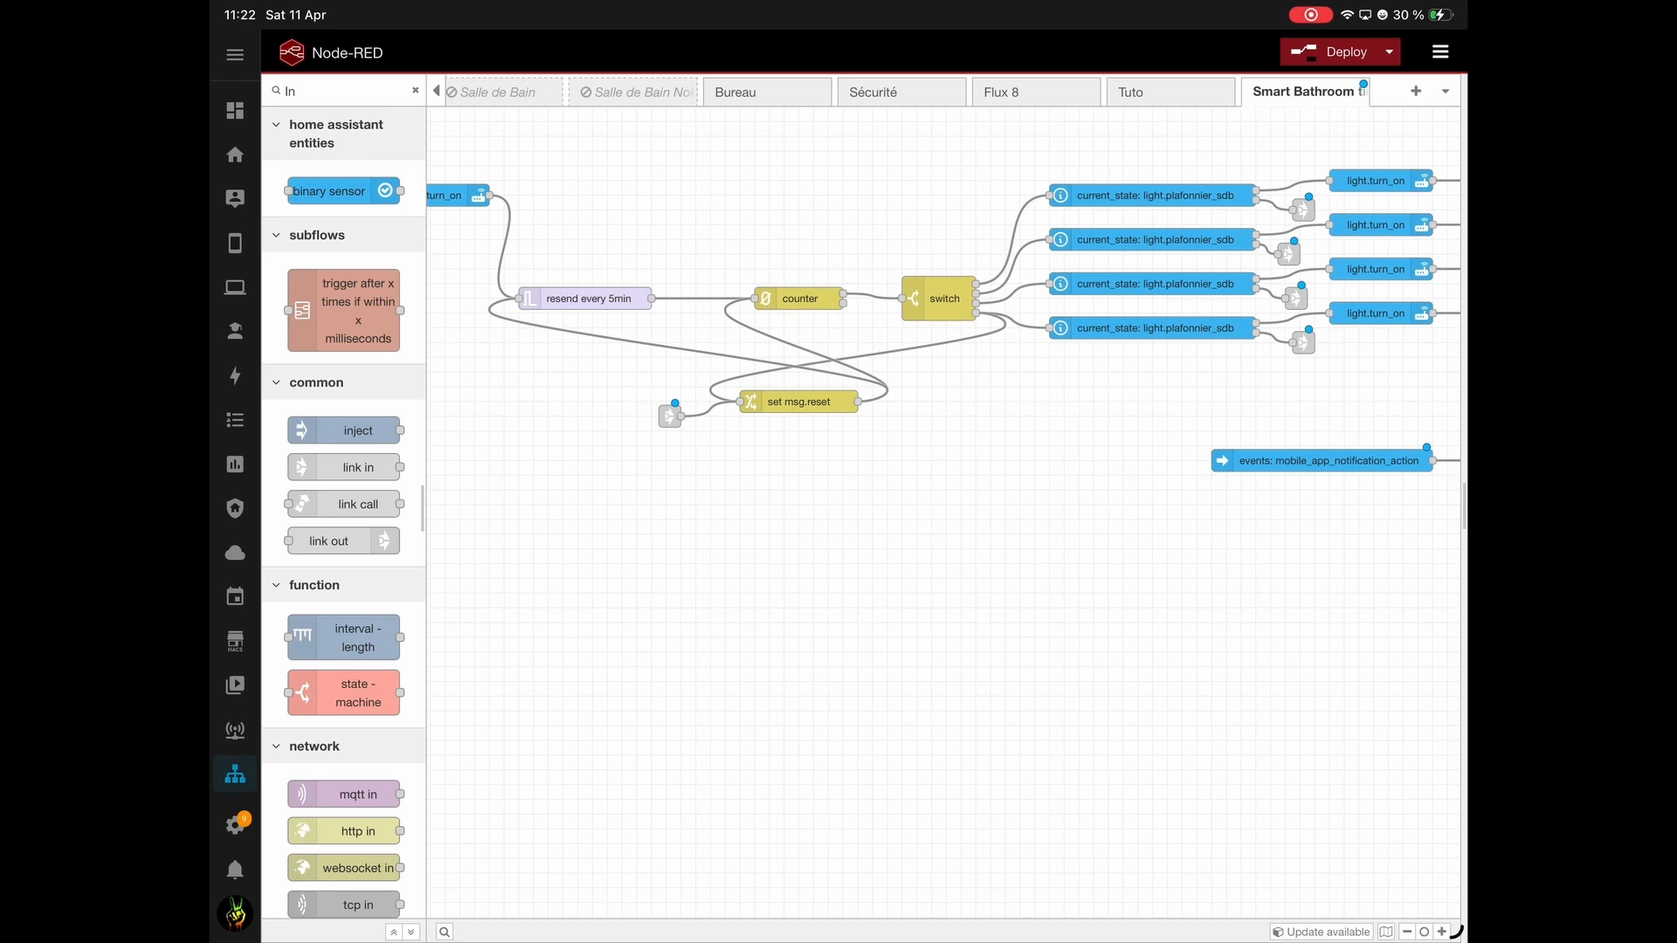
# Add a link in node and a link out node near the notification branch's set msg.reset, with the link out at its output.
pyautogui.hscroll(10, 1180, 572)
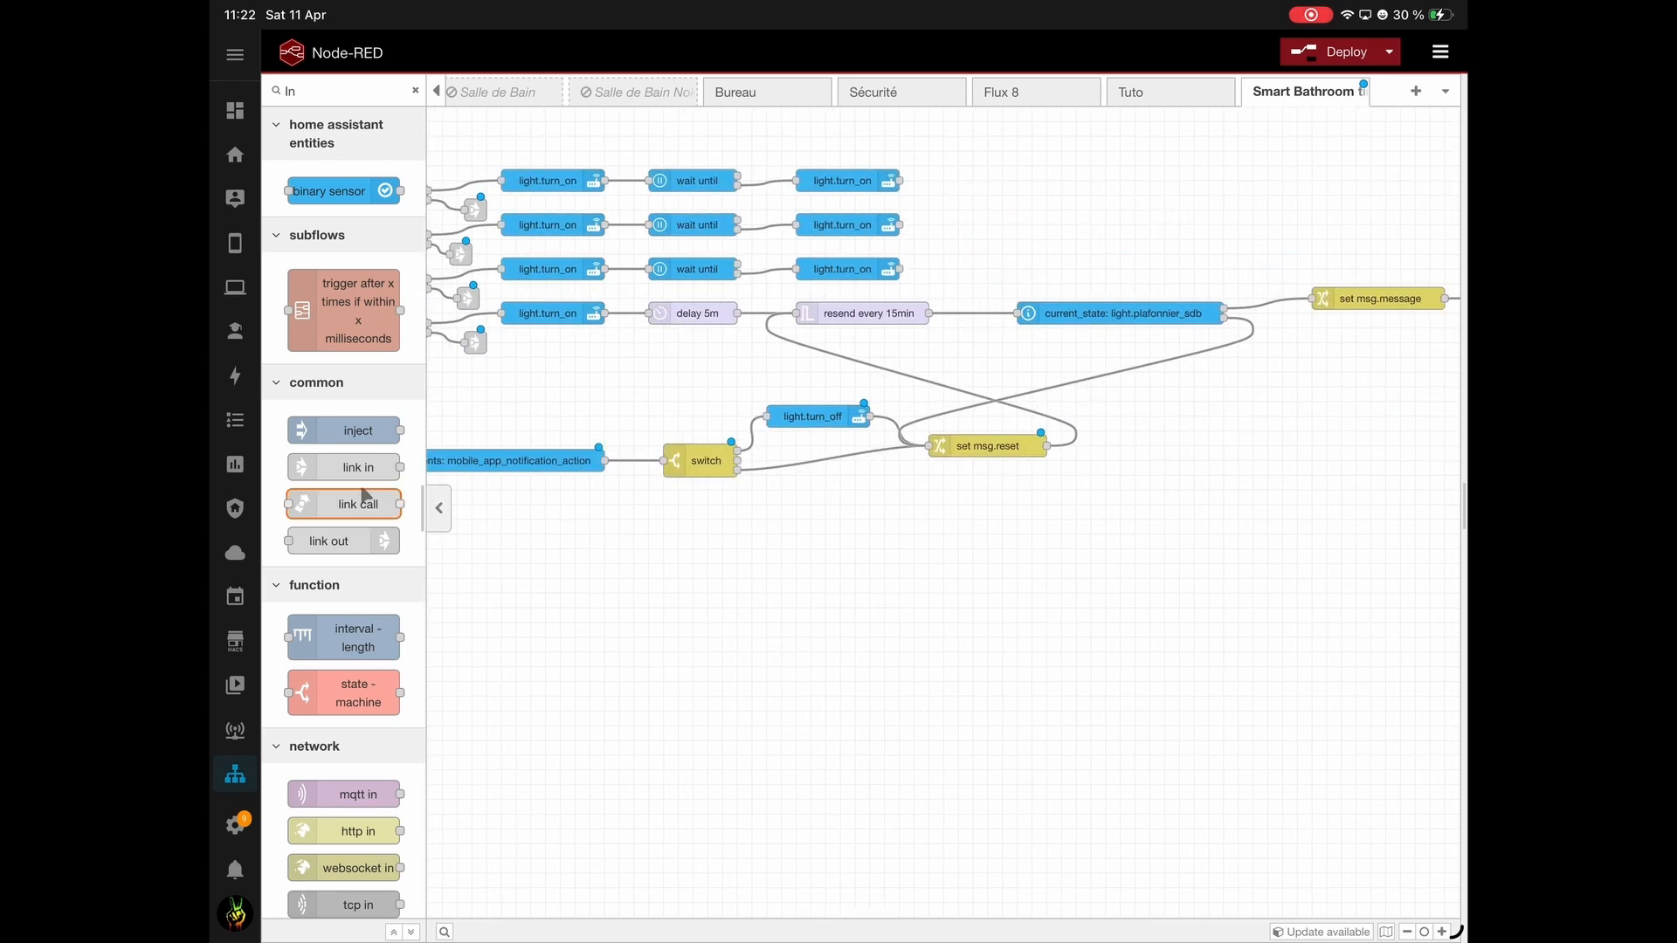
pyautogui.moveTo(358, 478); pyautogui.dragTo(1140, 506)
pyautogui.moveTo(328, 542); pyautogui.dragTo(1208, 510)
pyautogui.moveTo(1064, 550)
pyautogui.mouseDown()
pyautogui.moveTo(1127, 437)
pyautogui.moveTo(1070, 444)
pyautogui.moveTo(1115, 446)
pyautogui.mouseUp()
# Rename the new link out node as "Rst Cnt".
pyautogui.doubleClick(1124, 446)
pyautogui.tripleClick(1155, 220)
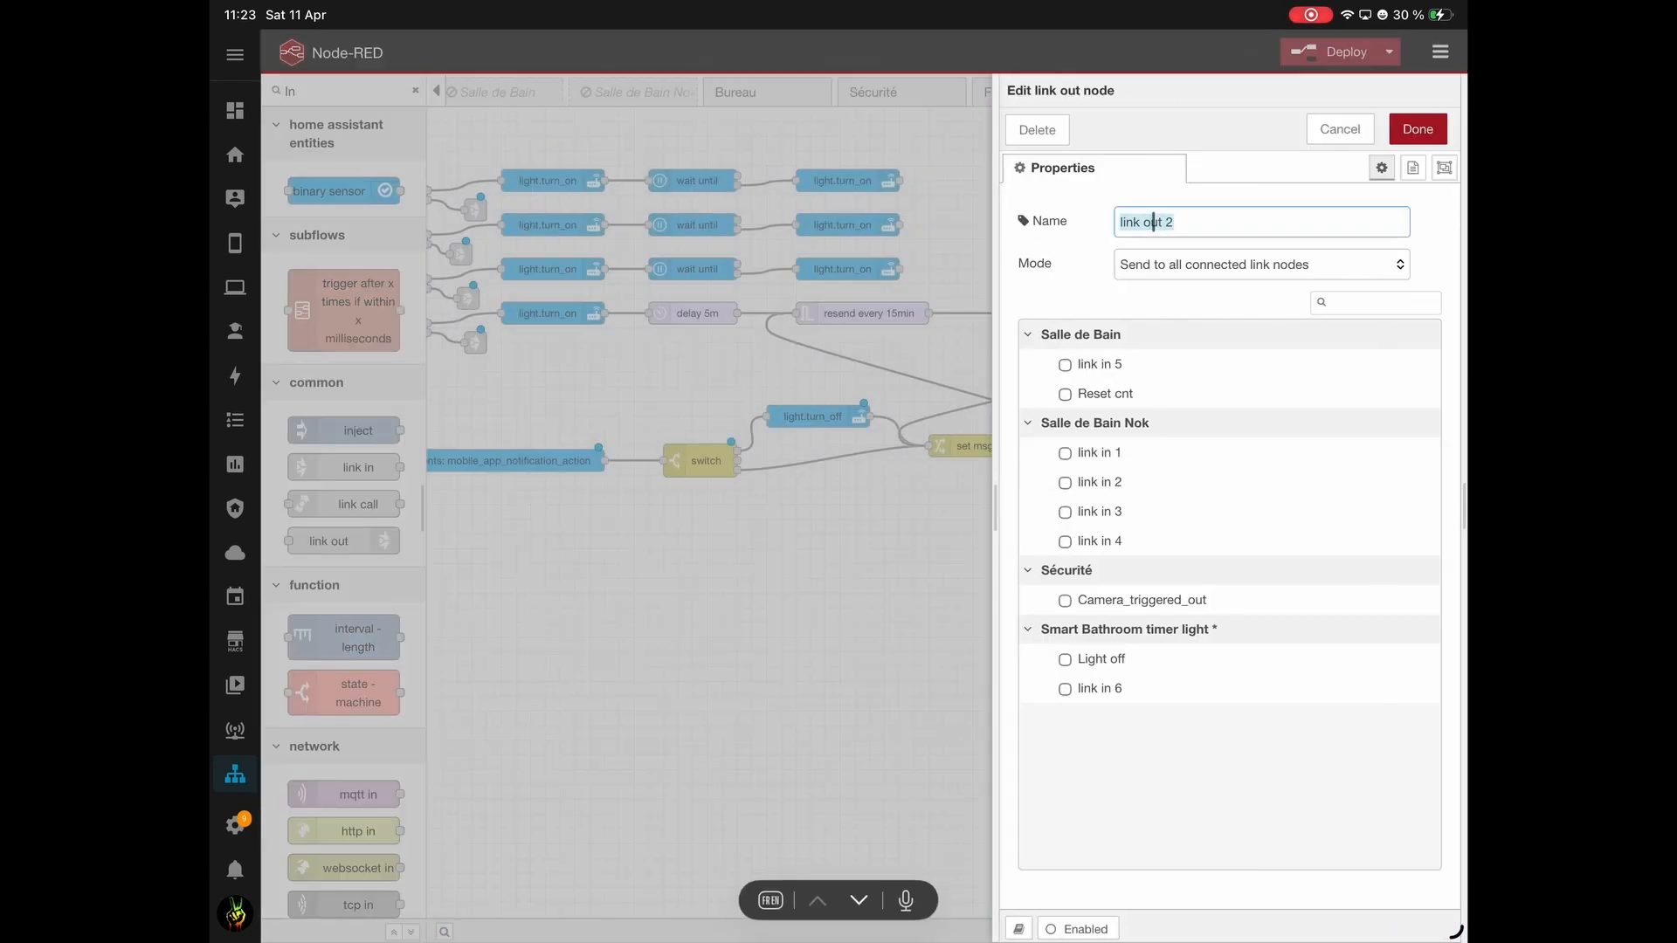
pyautogui.write('Rst Cnt')
pyautogui.click(1185, 250)
pyautogui.click(1418, 129)
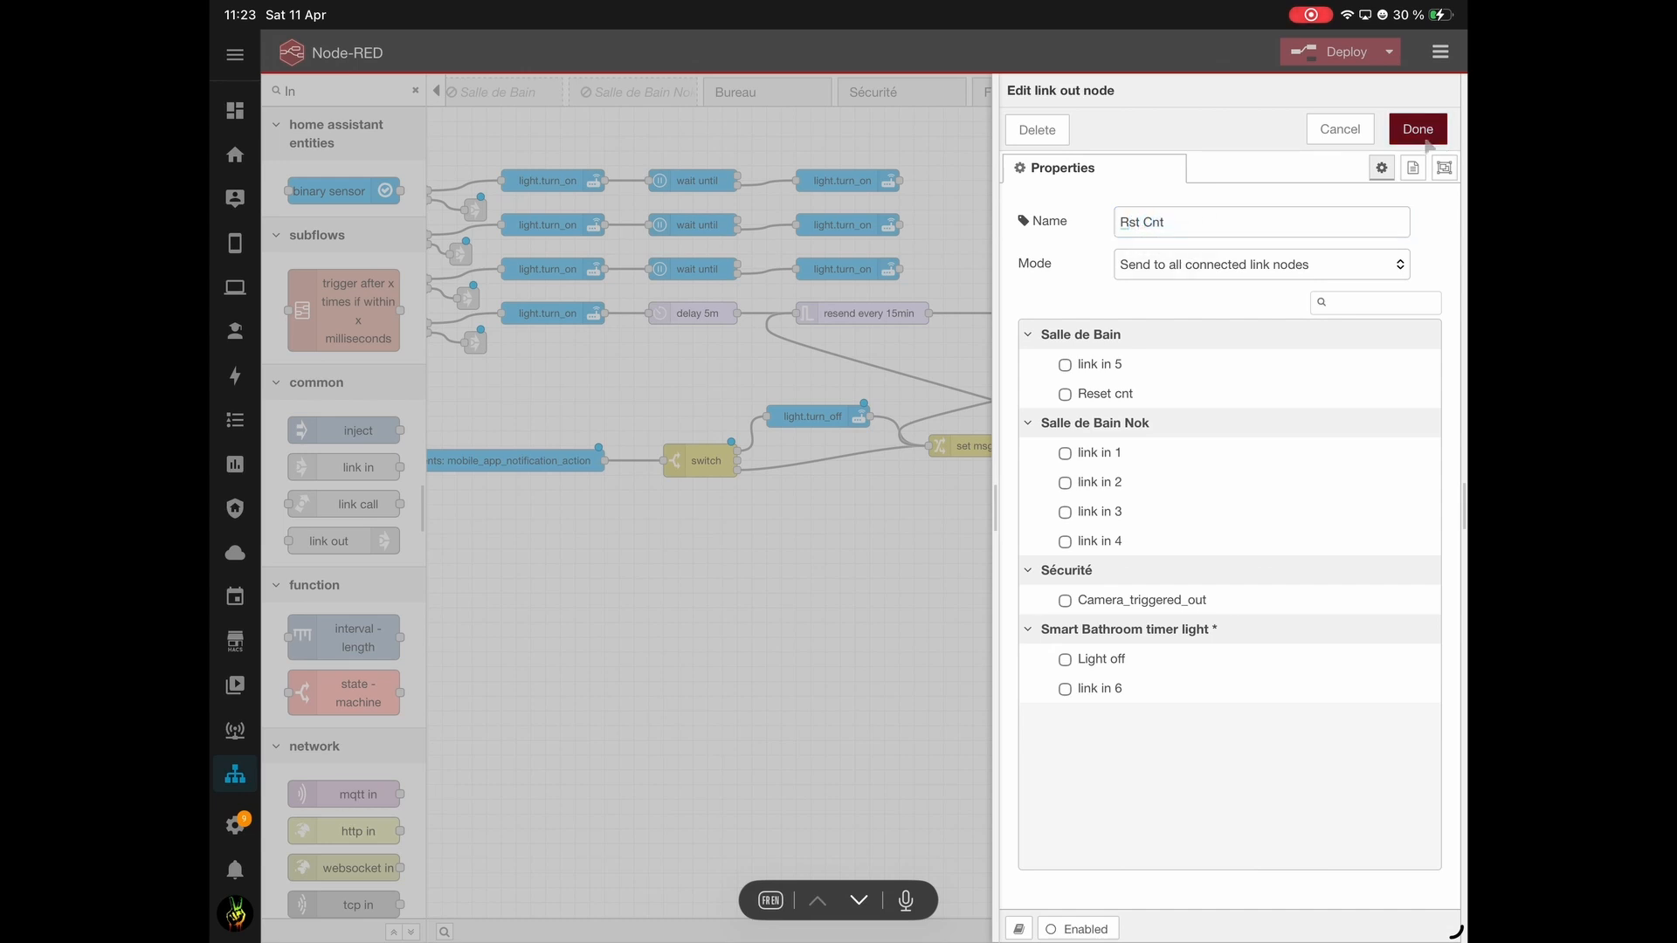
# Connect the new link in node to the Rst Cnt link out.
pyautogui.doubleClick(1205, 504)
pyautogui.click(1065, 791)
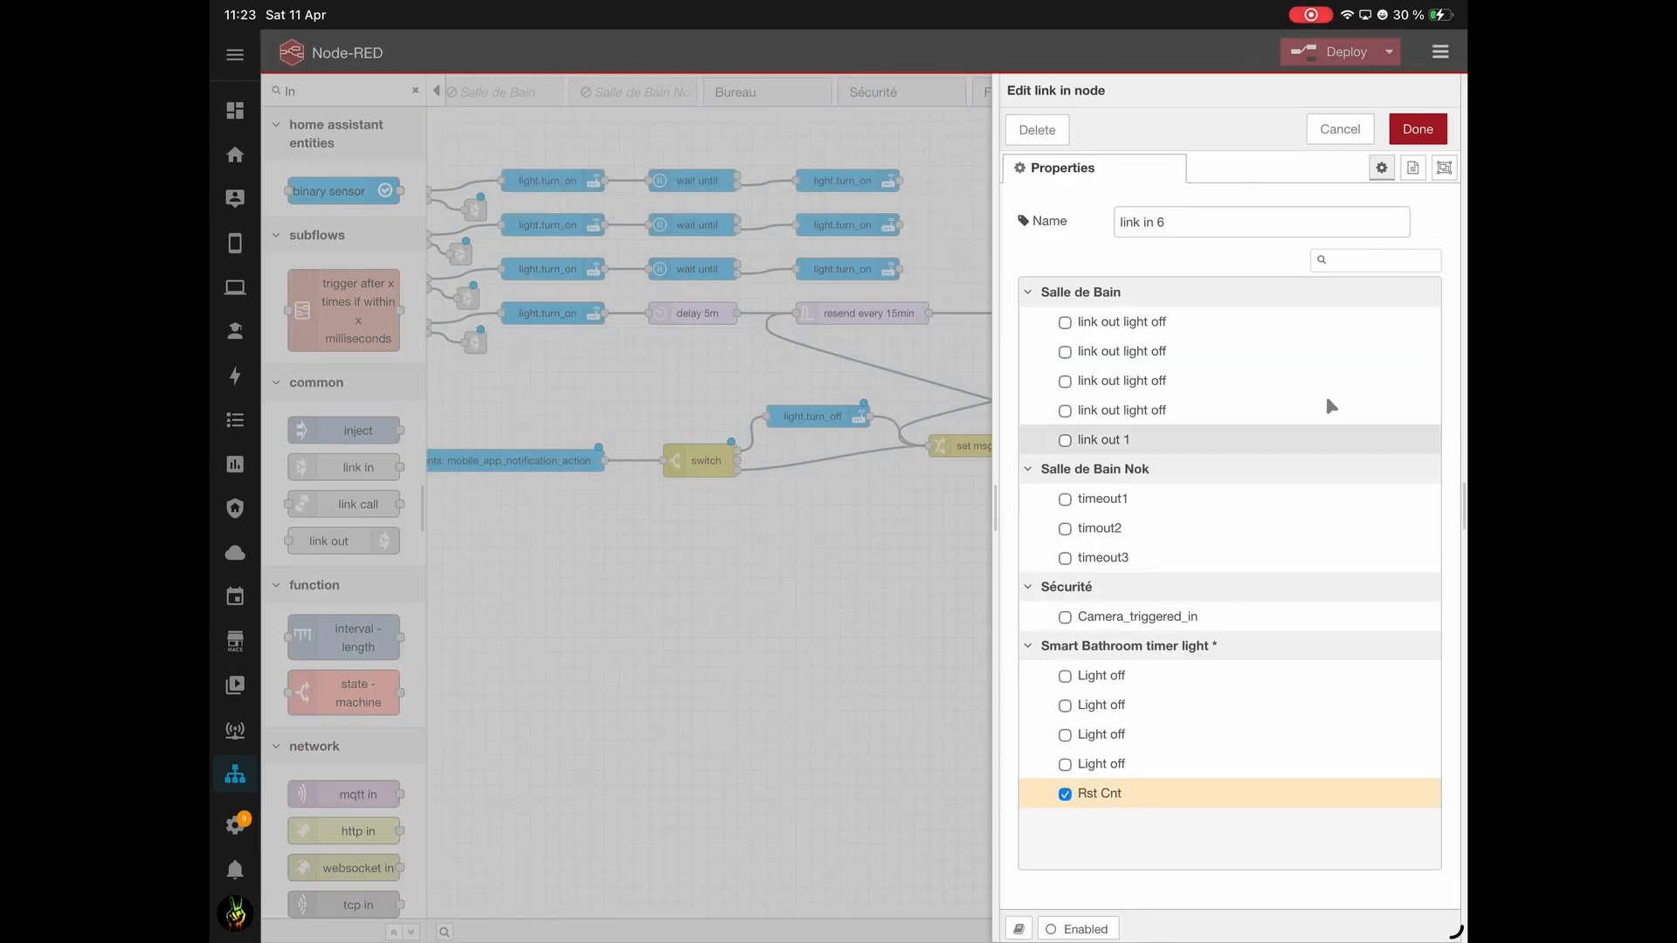
pyautogui.click(1415, 129)
# Move the link in node tied to Rst Cnt just above the counter and wire it into the counter's input.
pyautogui.moveTo(1301, 503); pyautogui.dragTo(599, 593)
pyautogui.hscroll(-5, 696, 630)
pyautogui.moveTo(1088, 594); pyautogui.dragTo(524, 504)
pyautogui.hscroll(-5, 789, 630)
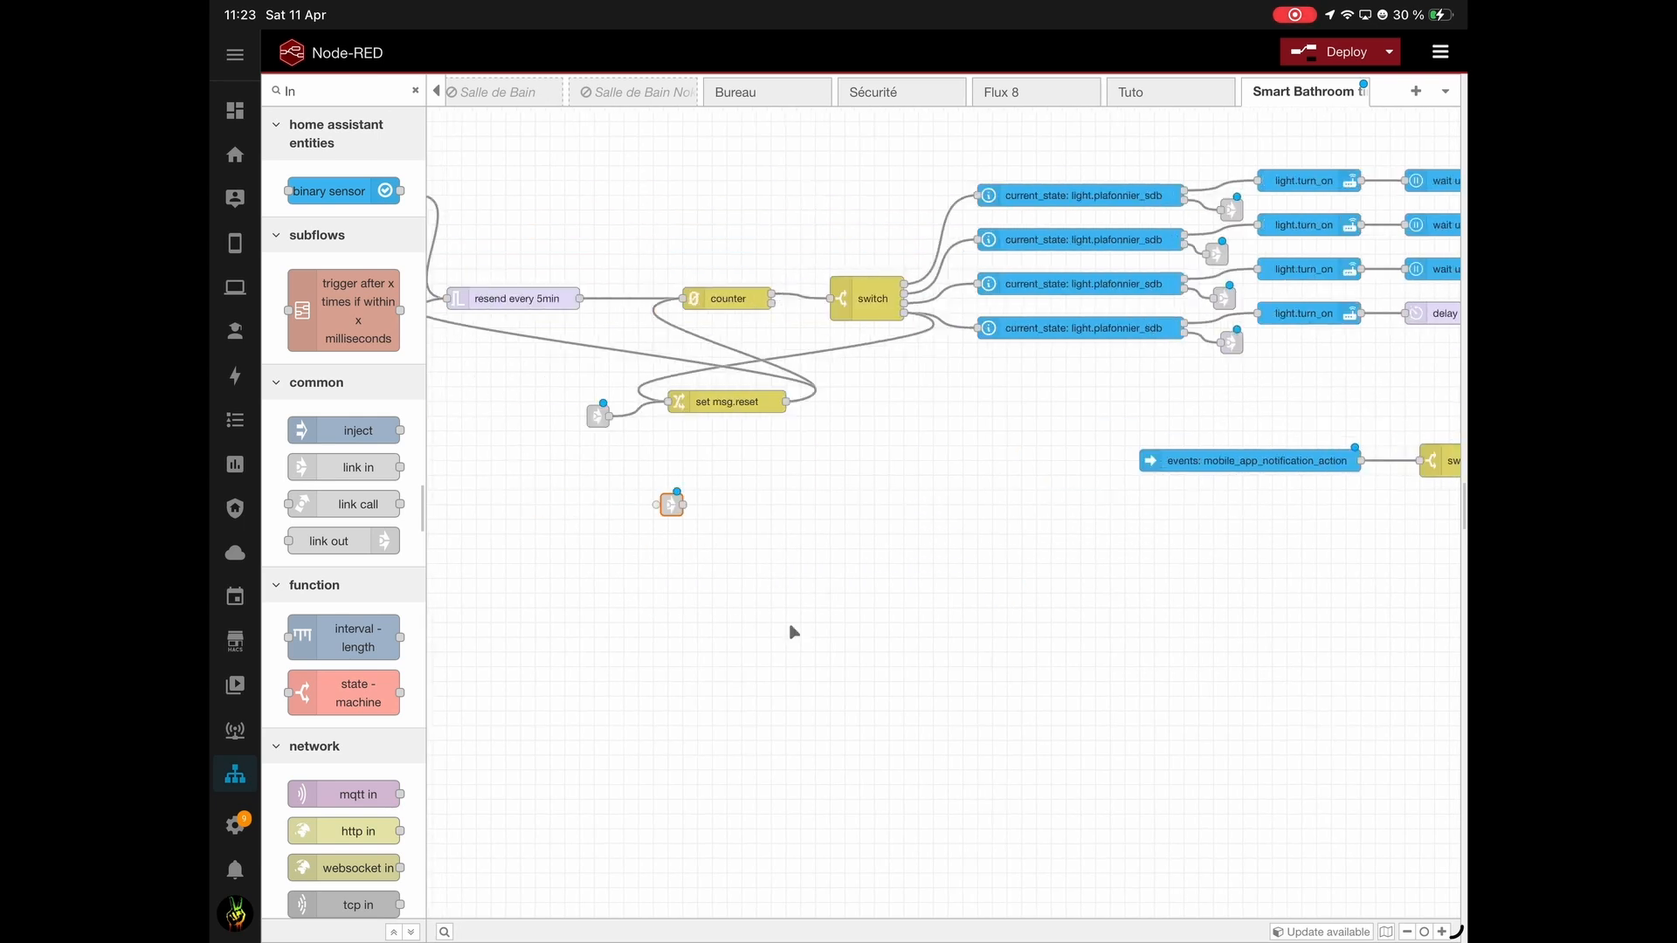
pyautogui.moveTo(945, 515); pyautogui.dragTo(901, 253)
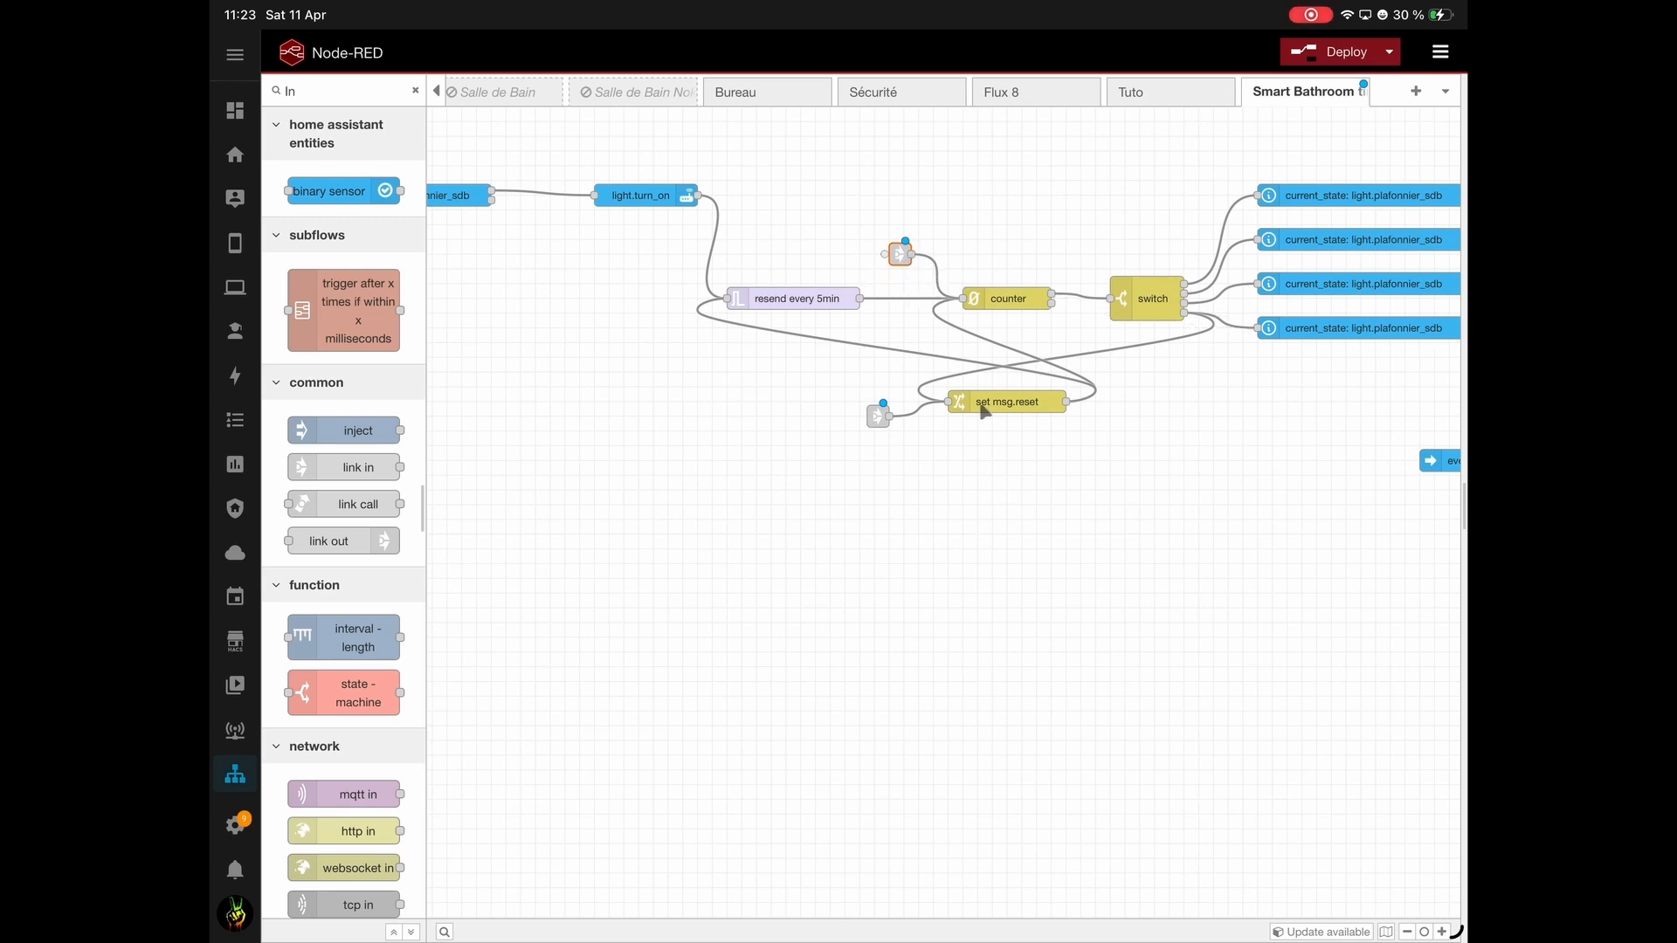
# Deploy the updated flow.
pyautogui.click(1048, 515)
pyautogui.hscroll(-5, 737, 507)
pyautogui.hotkey('ctrl', 'd')
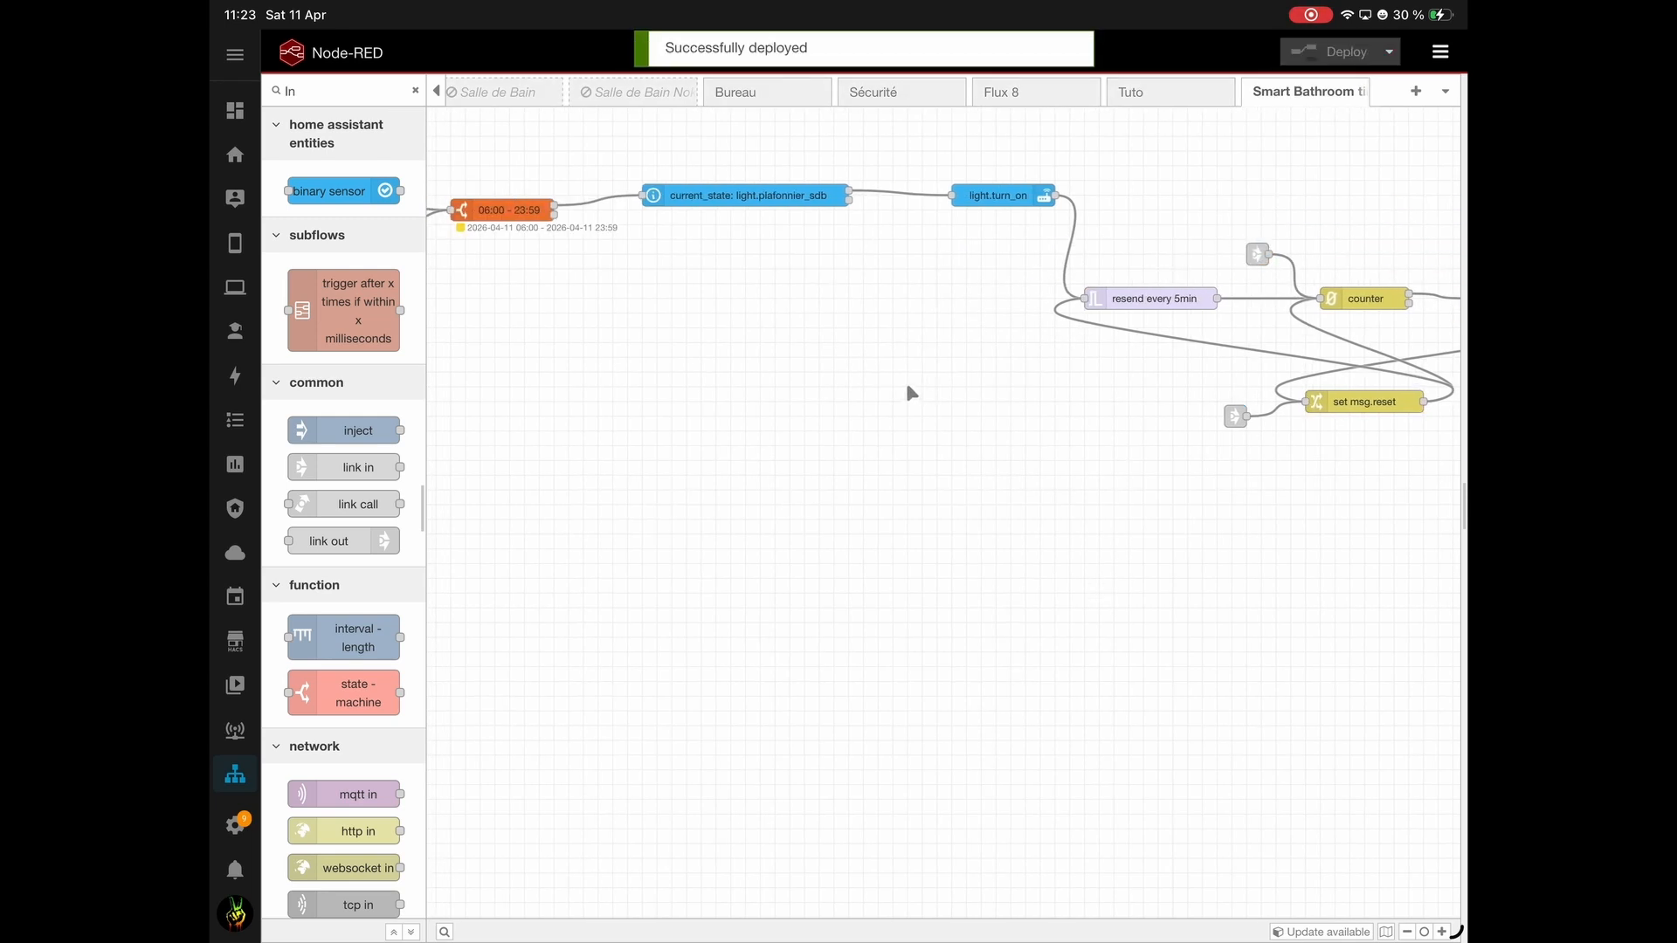
# Add an mqtt in node below the timestamp inject node and open its properties.
pyautogui.hscroll(-5, 569, 482)
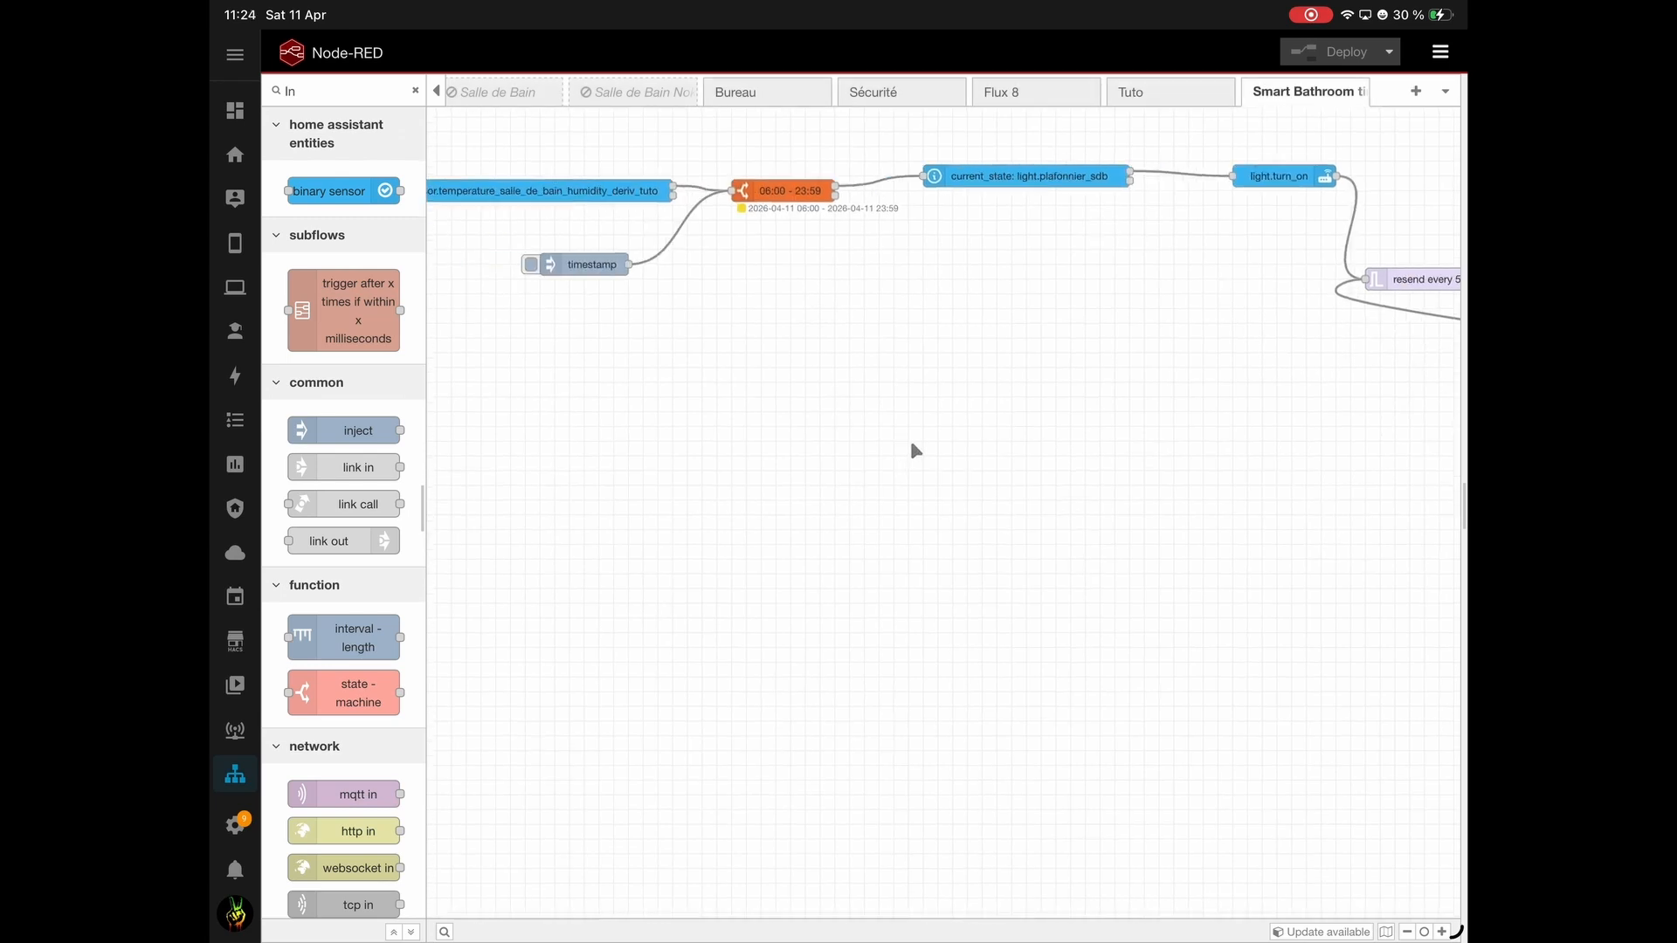
pyautogui.moveTo(358, 794); pyautogui.dragTo(557, 408)
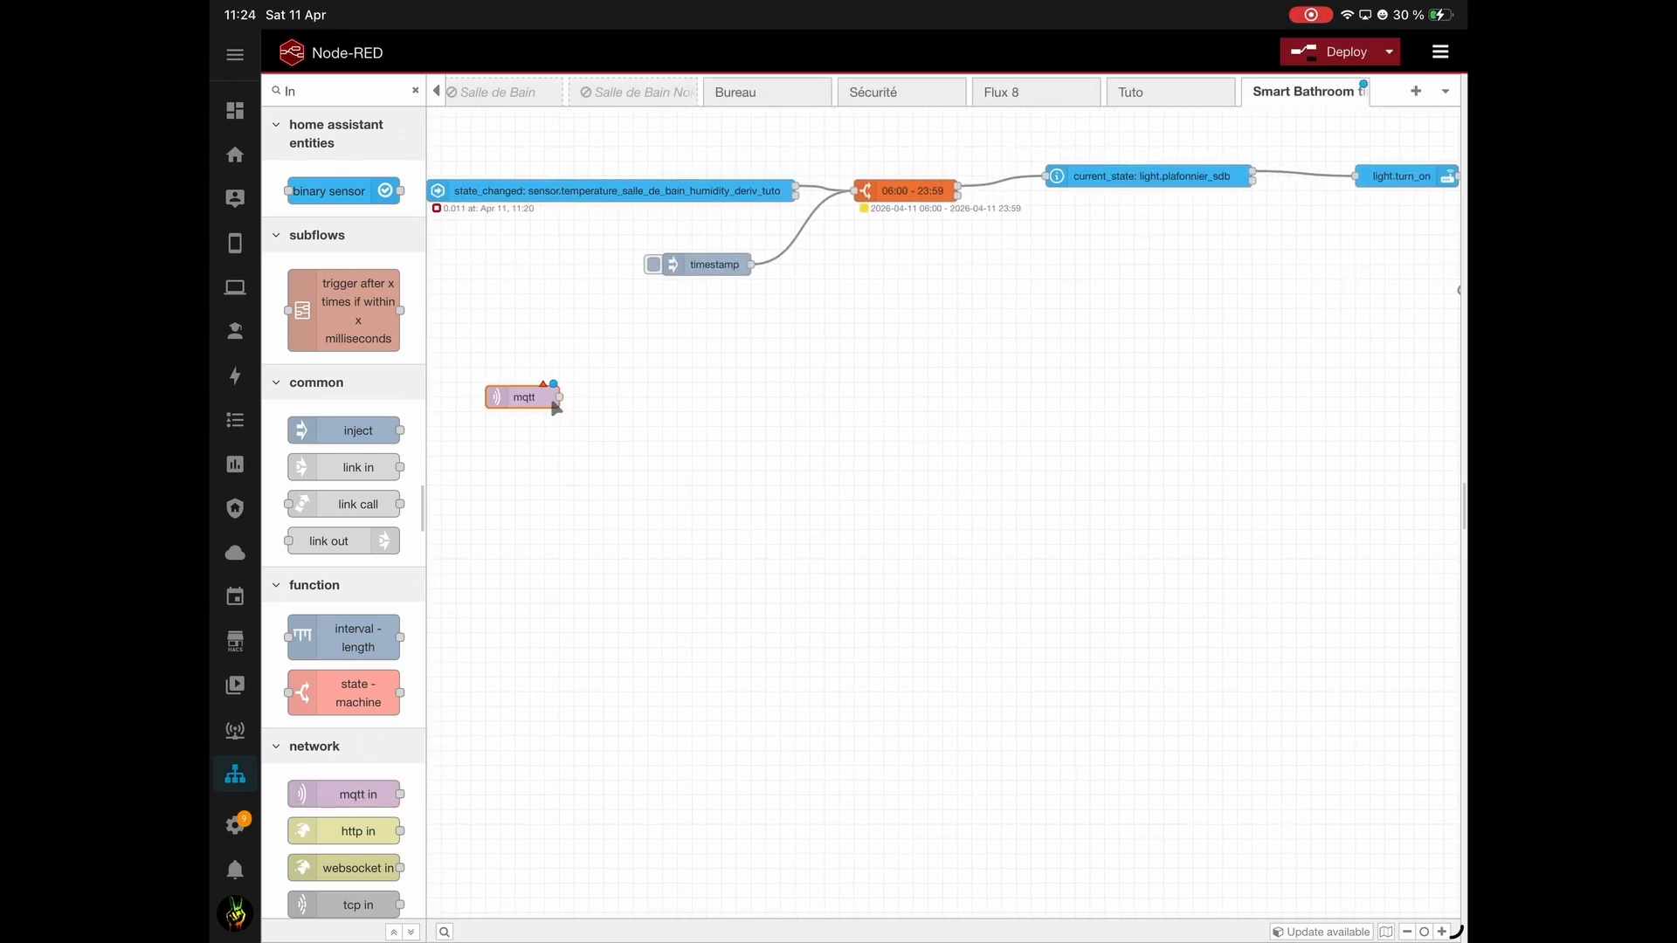
pyautogui.doubleClick(550, 401)
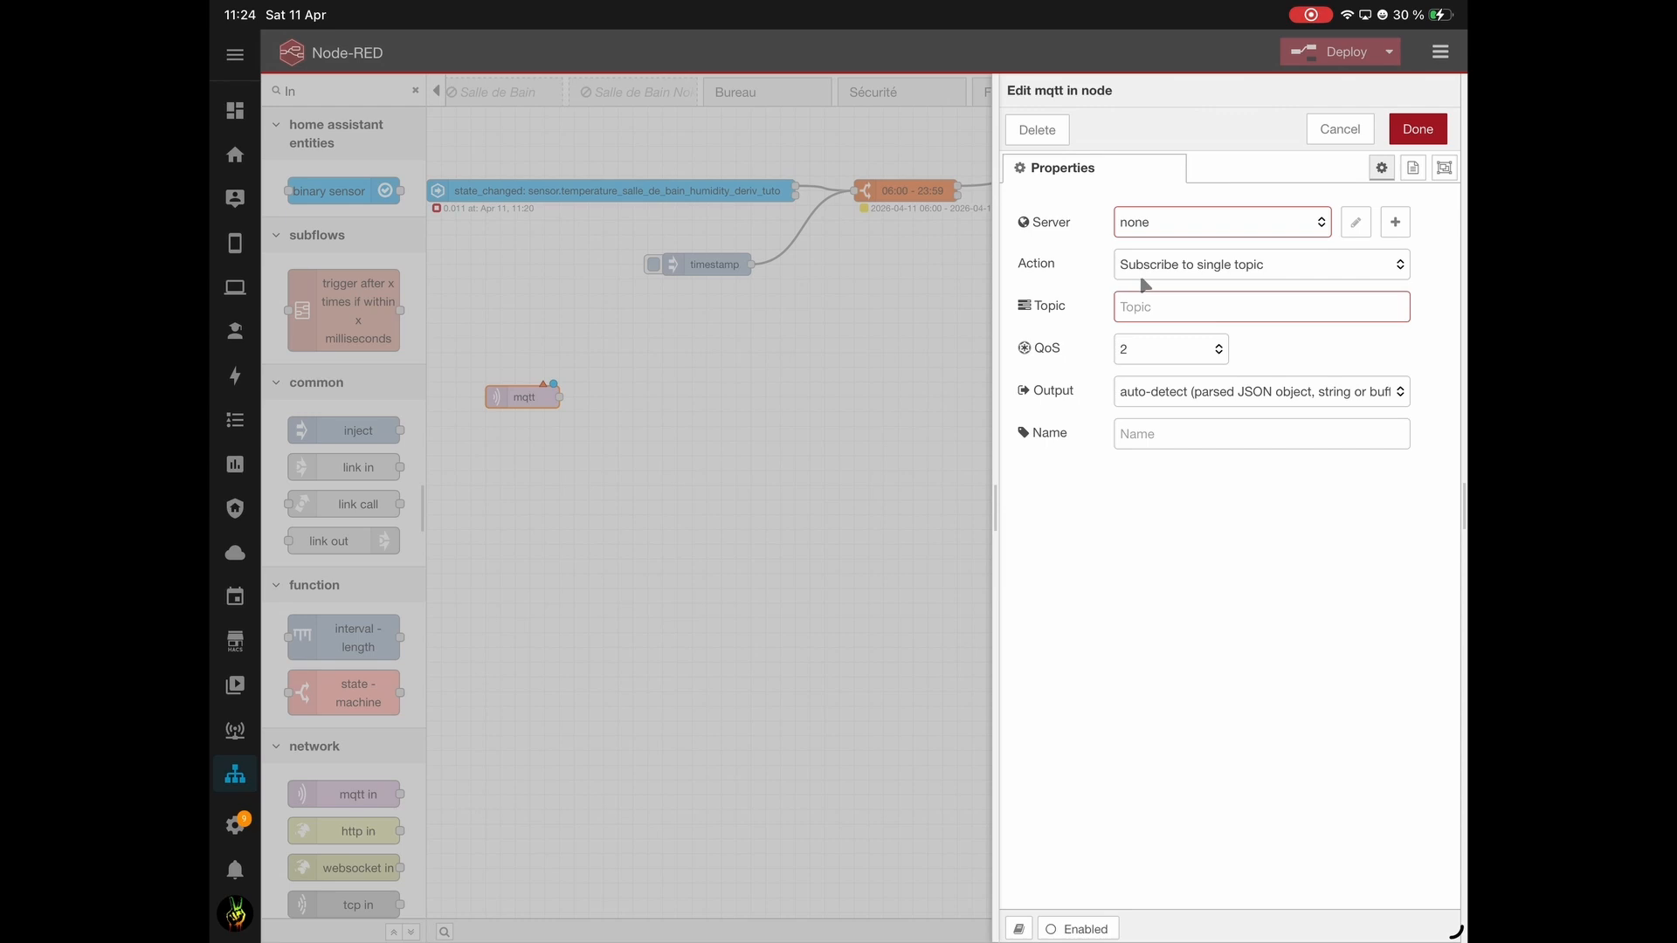
pyautogui.click(1341, 130)
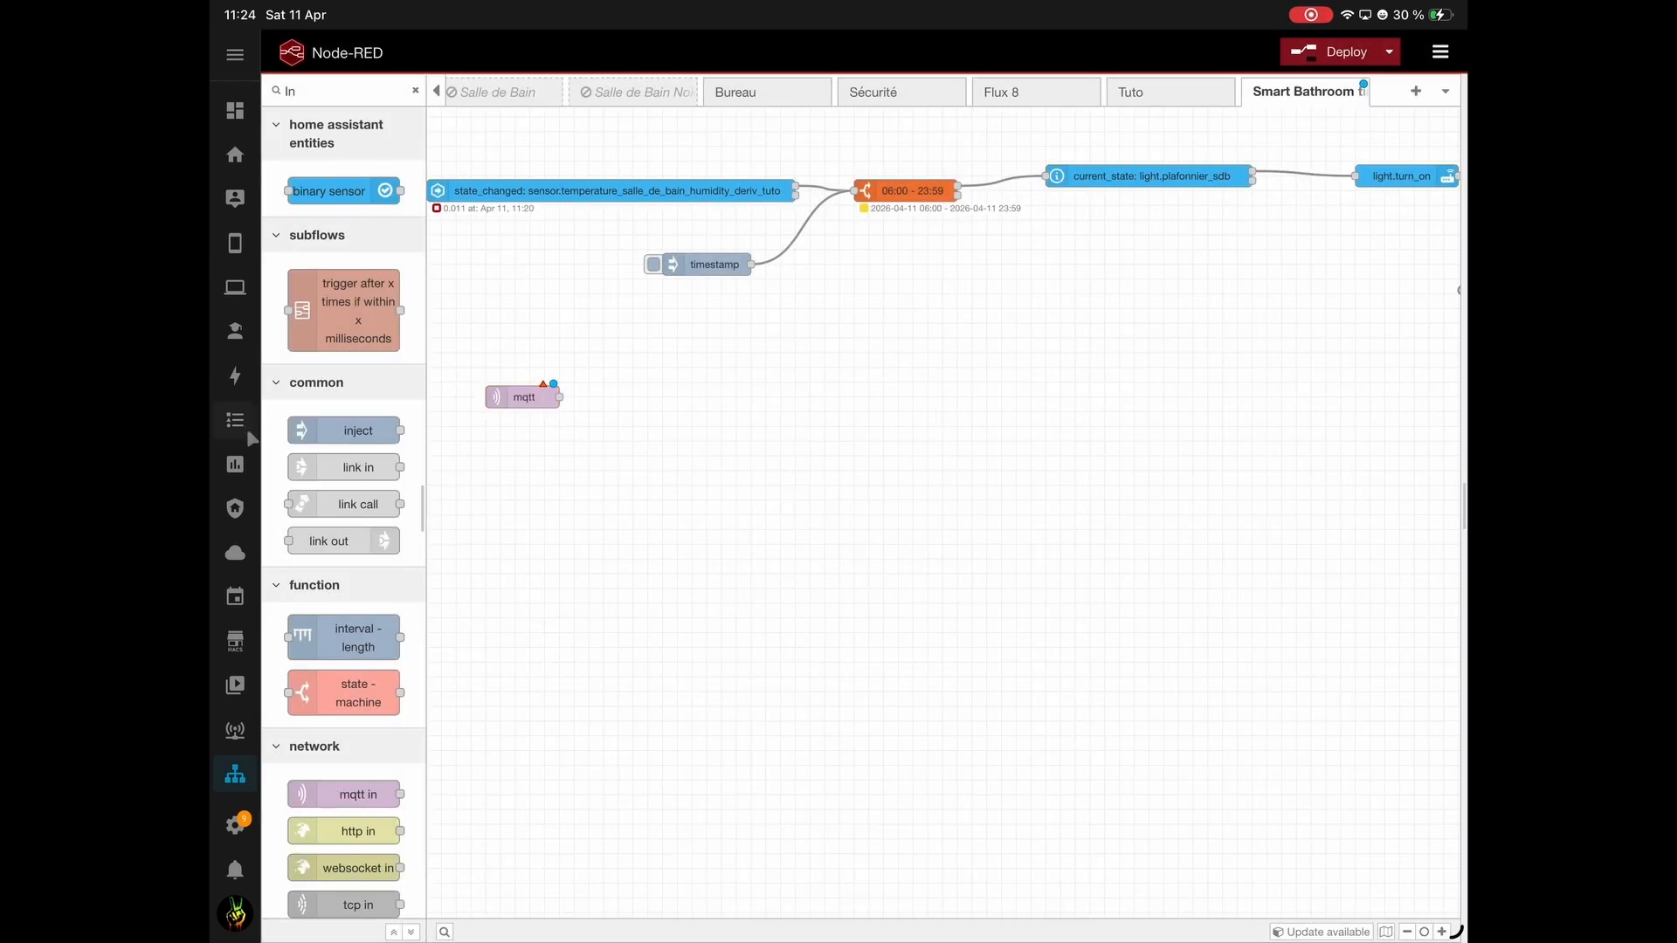
# Switch to MQTT Explorer and copy the path of the Bouton_Sdb topic under zigbee2mqtt.
pyautogui.click(233, 737)
pyautogui.click(1179, 648)
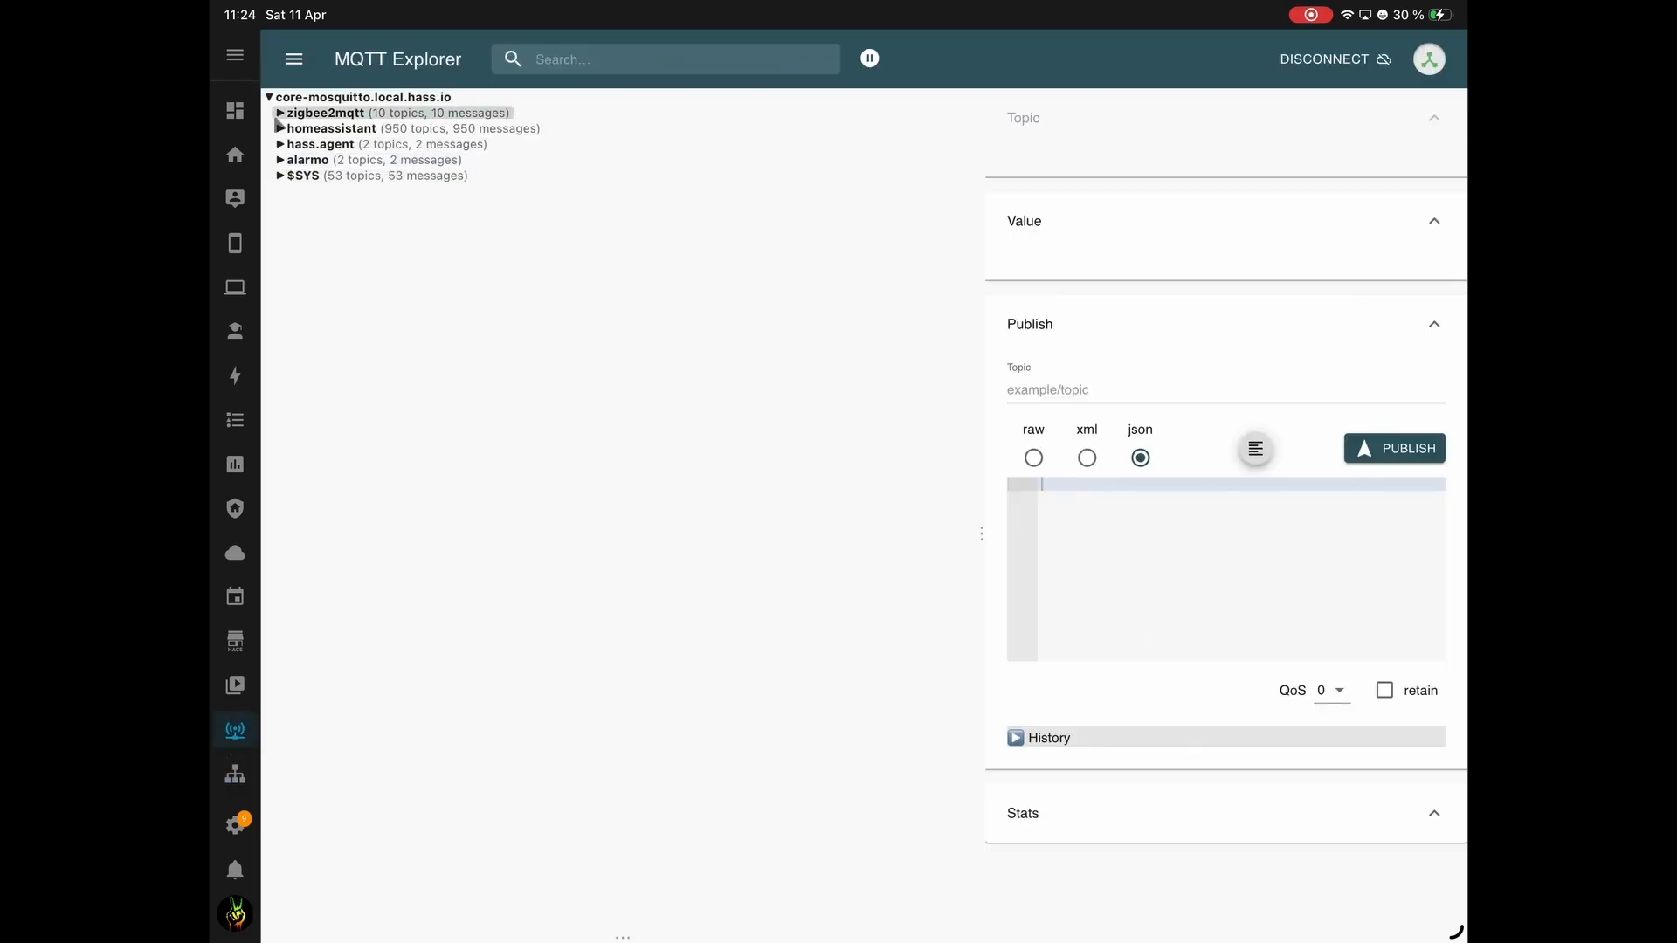
pyautogui.click(278, 116)
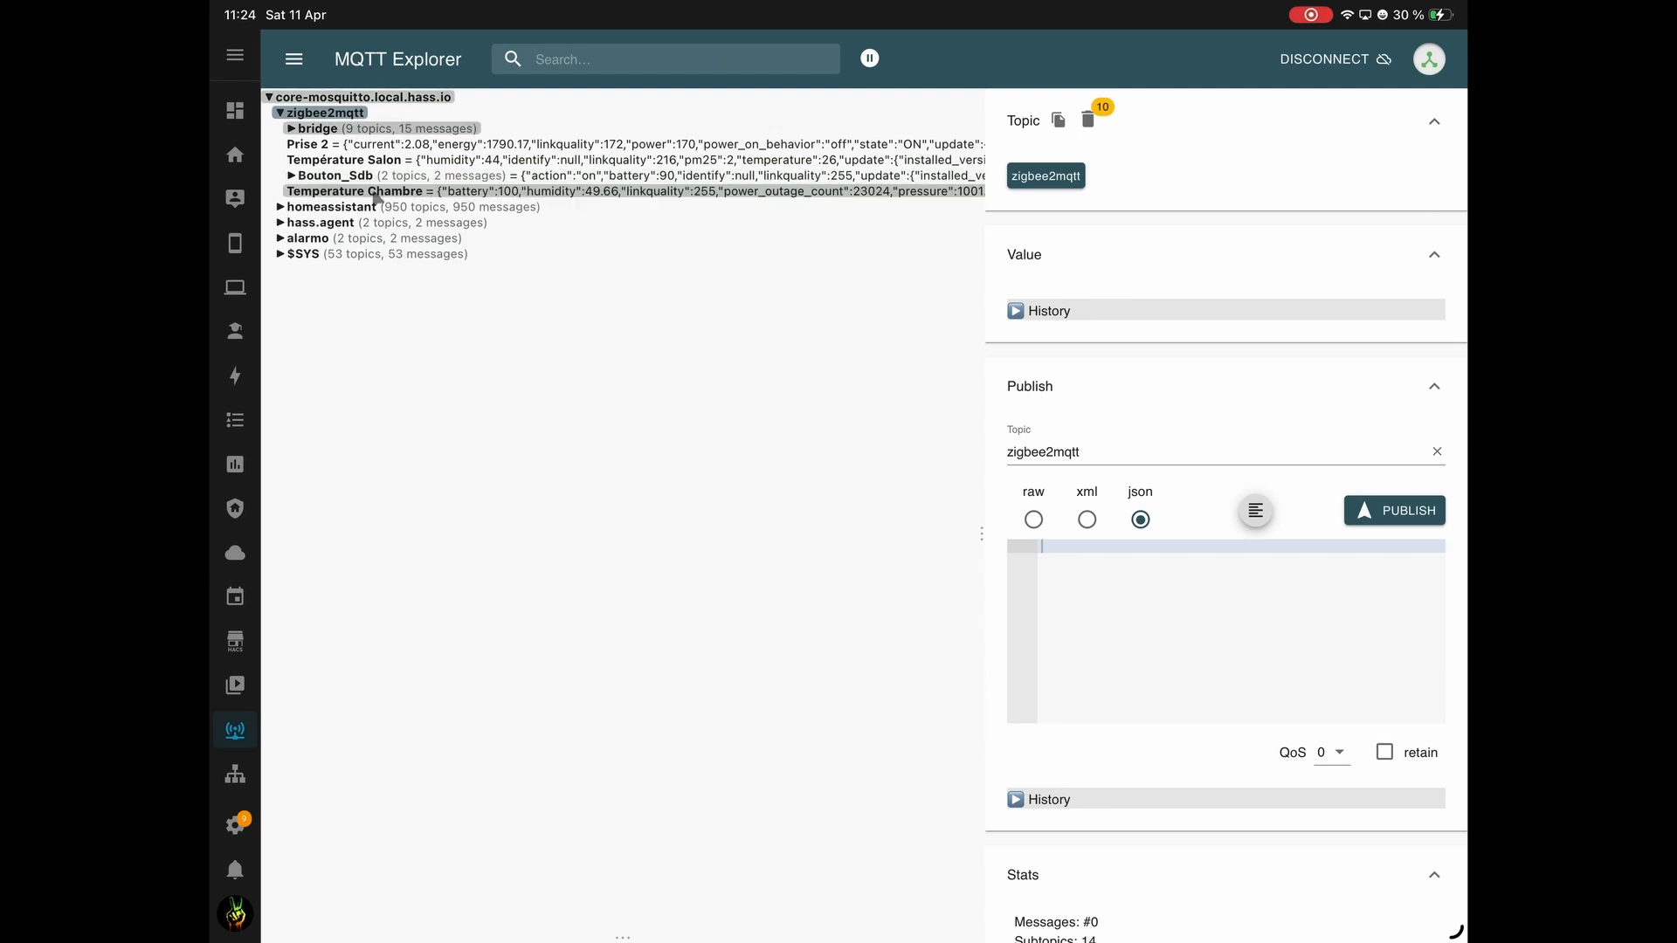
pyautogui.click(373, 191)
pyautogui.click(373, 180)
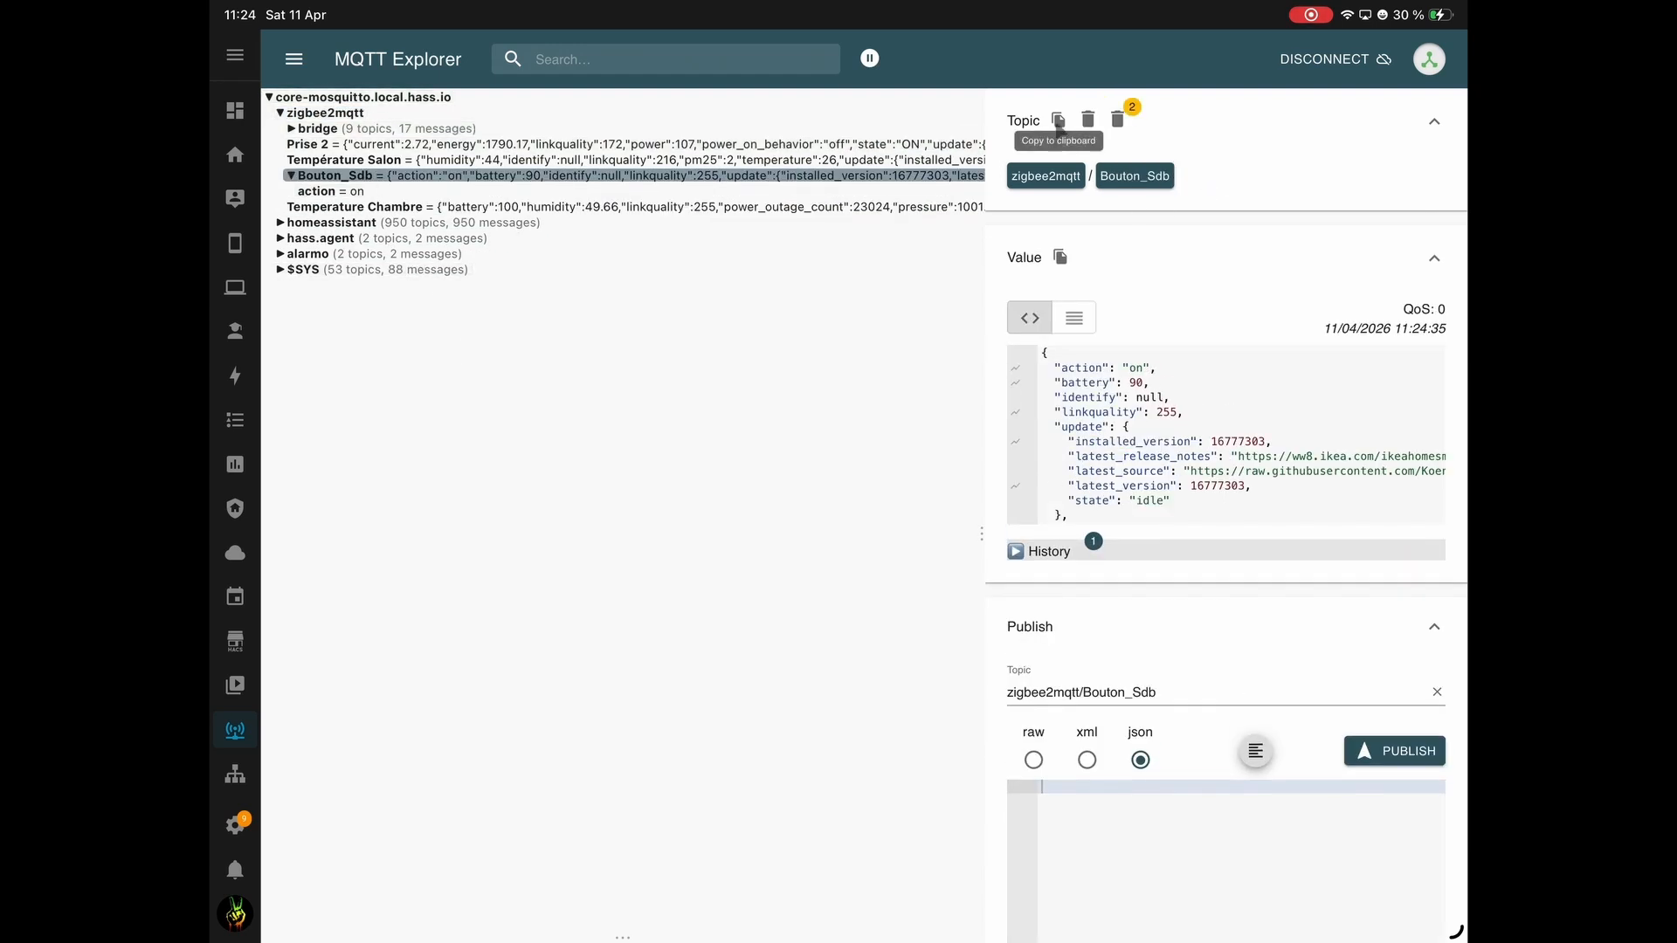
pyautogui.click(1132, 179)
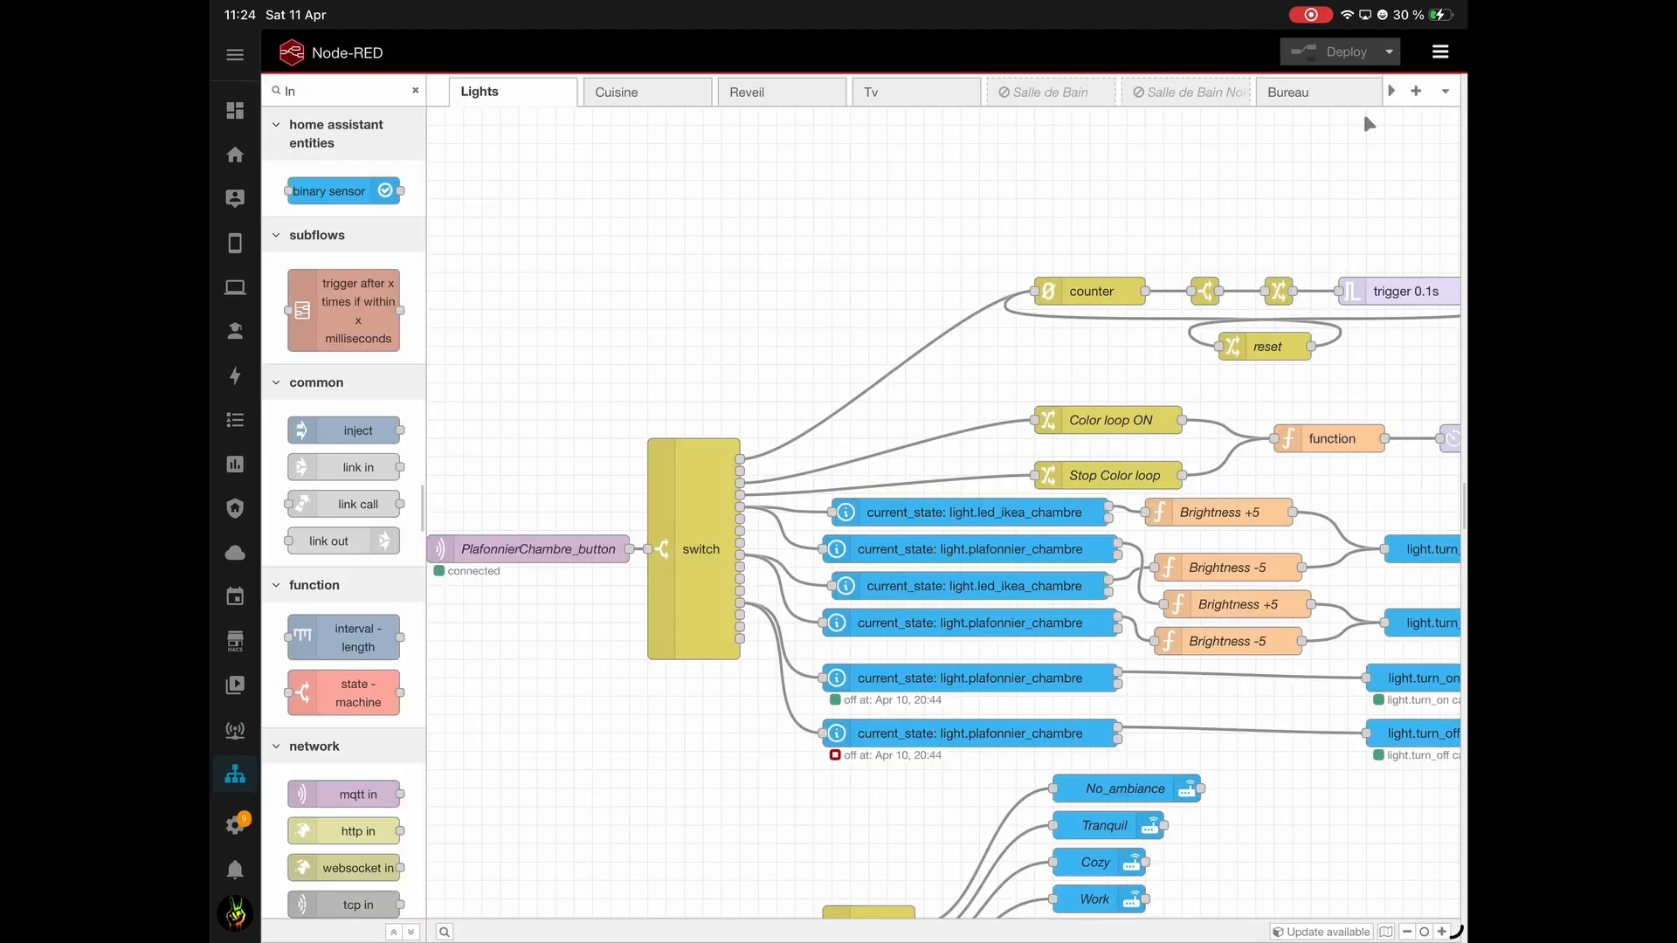
# Return to Node-RED and open the Smart Bathroom timer light flow at its timestamp inject node.
pyautogui.click(1391, 93)
pyautogui.click(1390, 94)
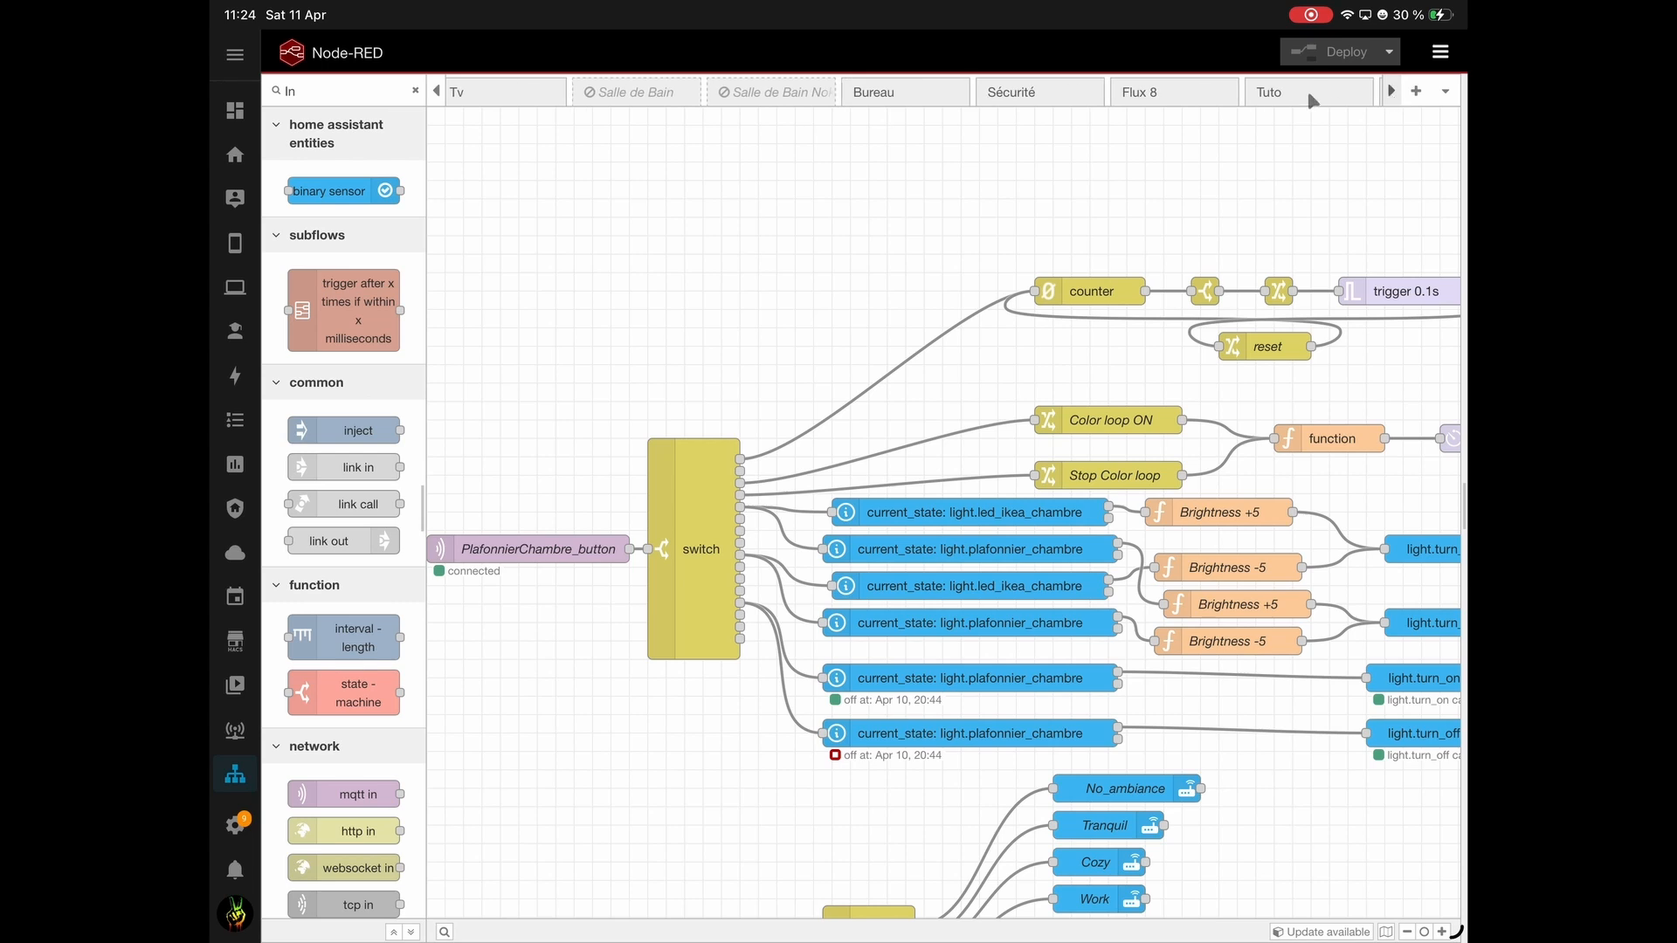
pyautogui.click(1389, 94)
pyautogui.click(1350, 99)
pyautogui.scroll(-1, 957, 488)
pyautogui.scroll(1, 874, 506)
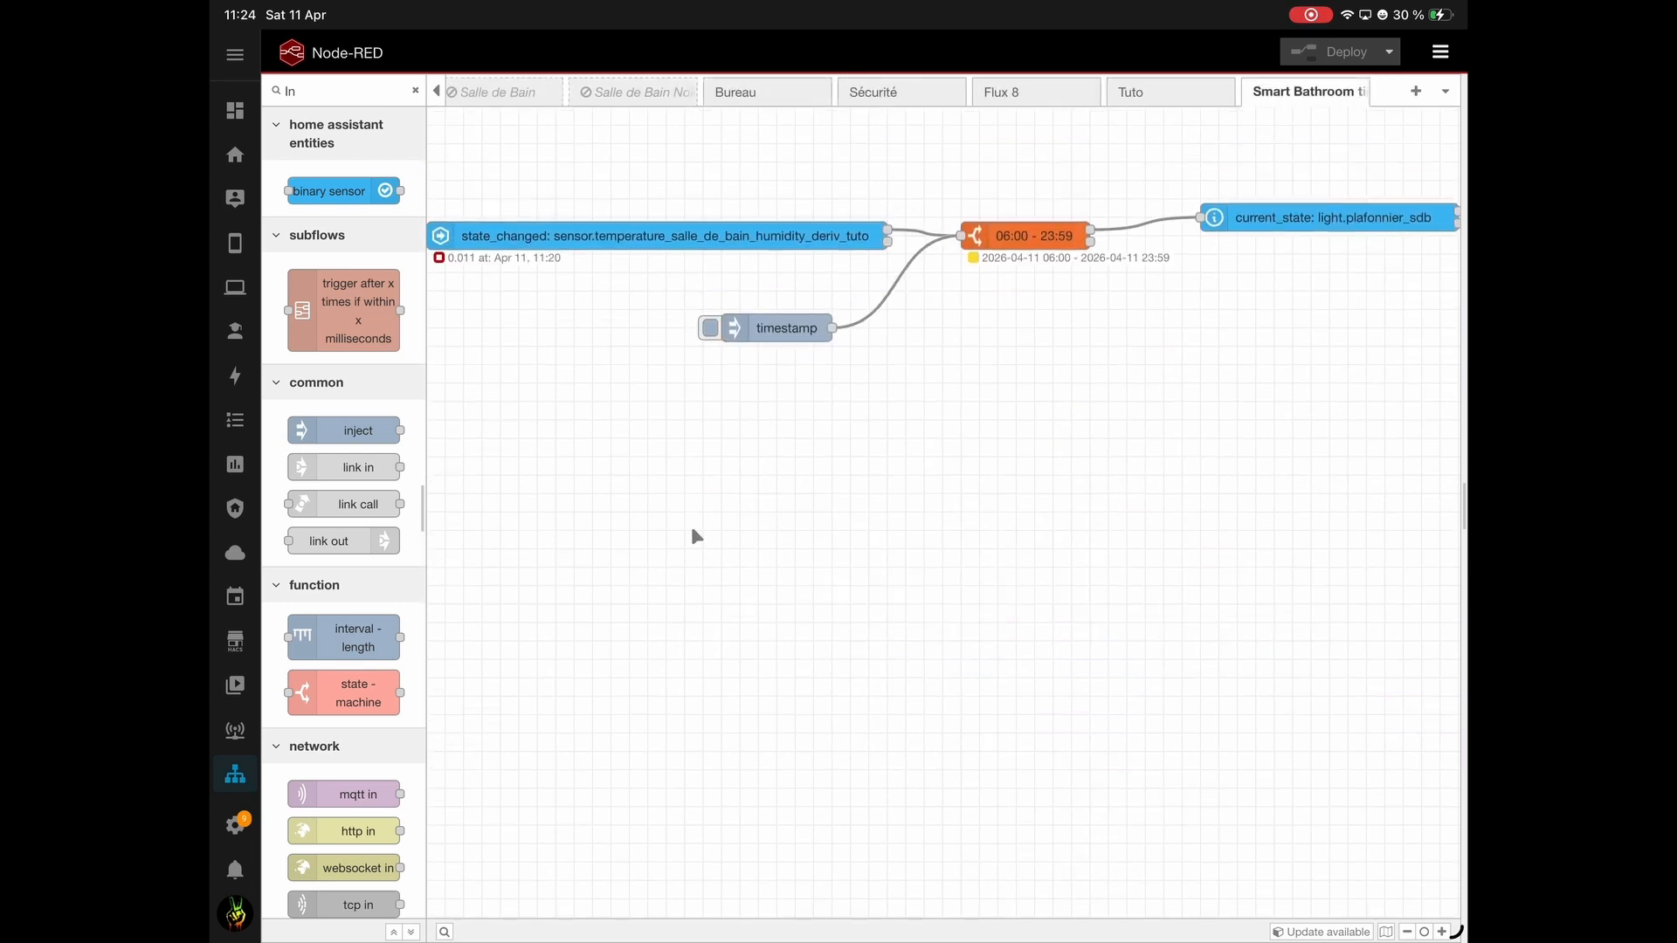
# Add an mqtt in node below the timestamp node and try zigbee2mqtt/Bouton_Sdb as its topic without saving it.
pyautogui.moveTo(358, 794); pyautogui.dragTo(559, 481)
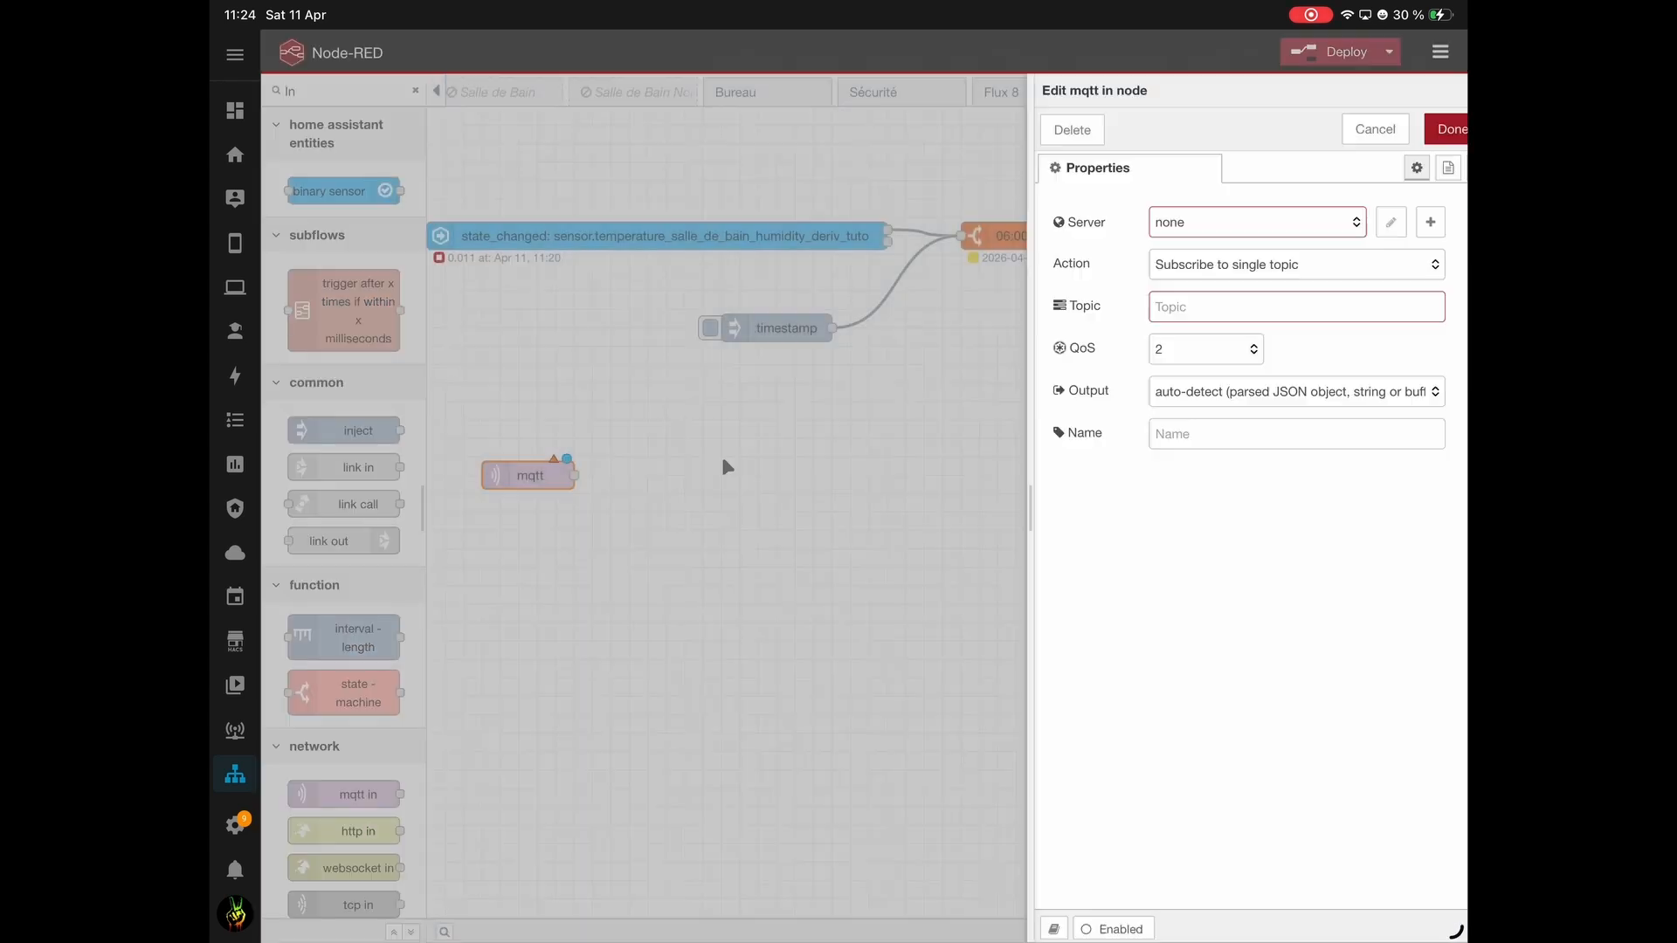
pyautogui.click(1171, 305)
pyautogui.click(1185, 310)
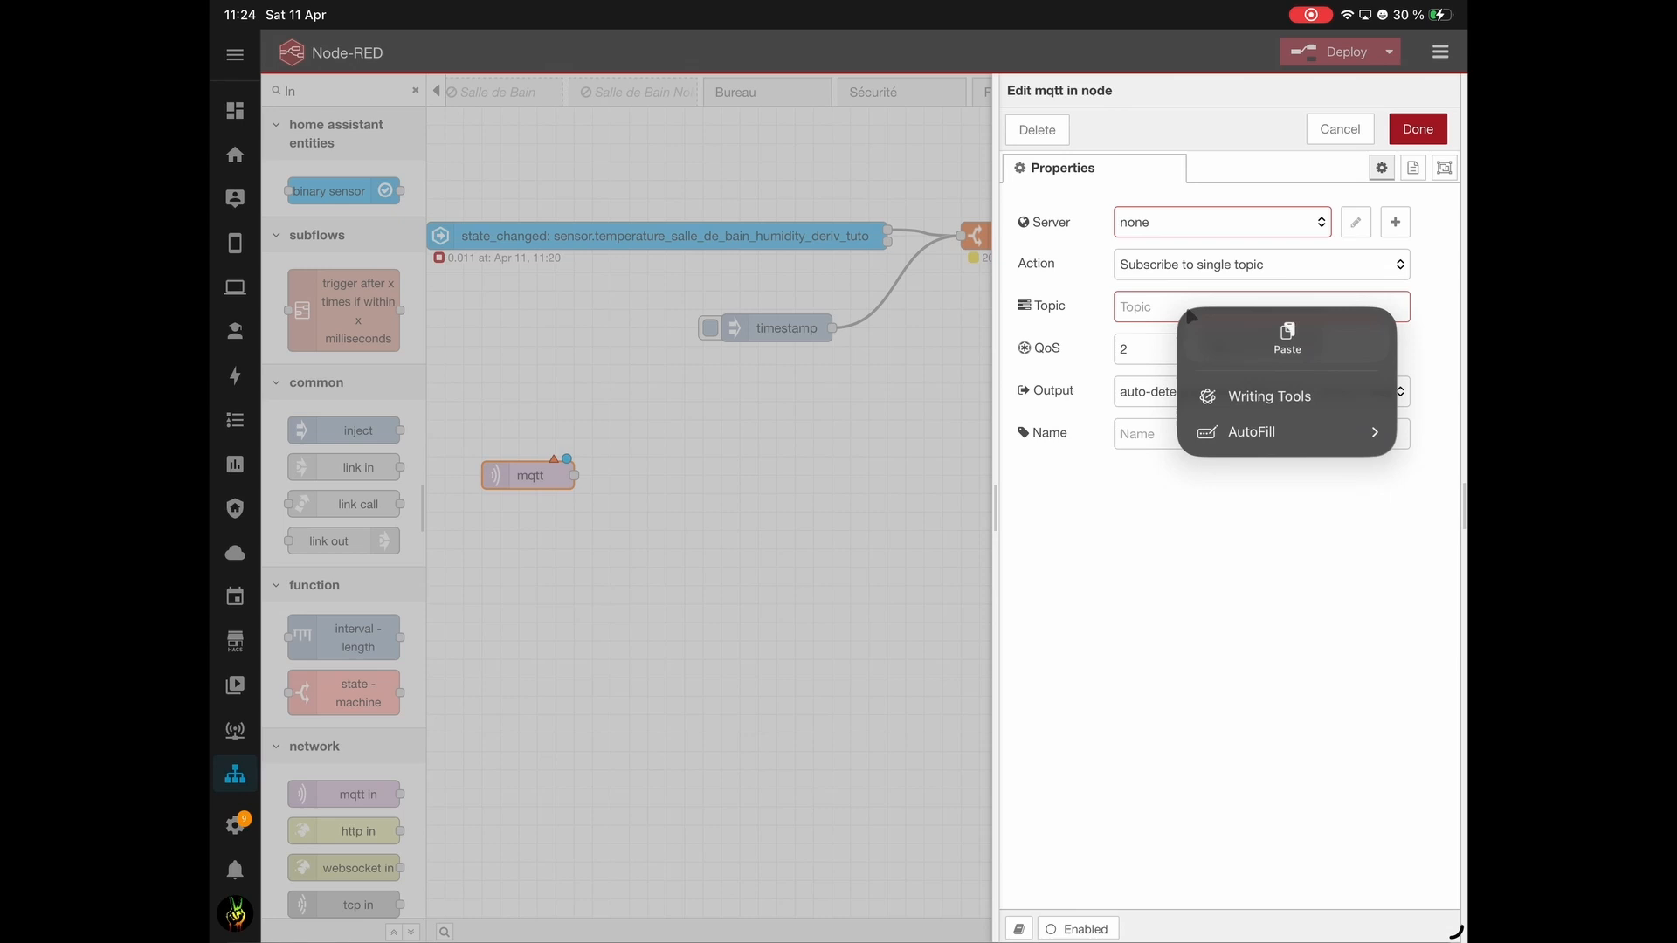
pyautogui.click(1284, 342)
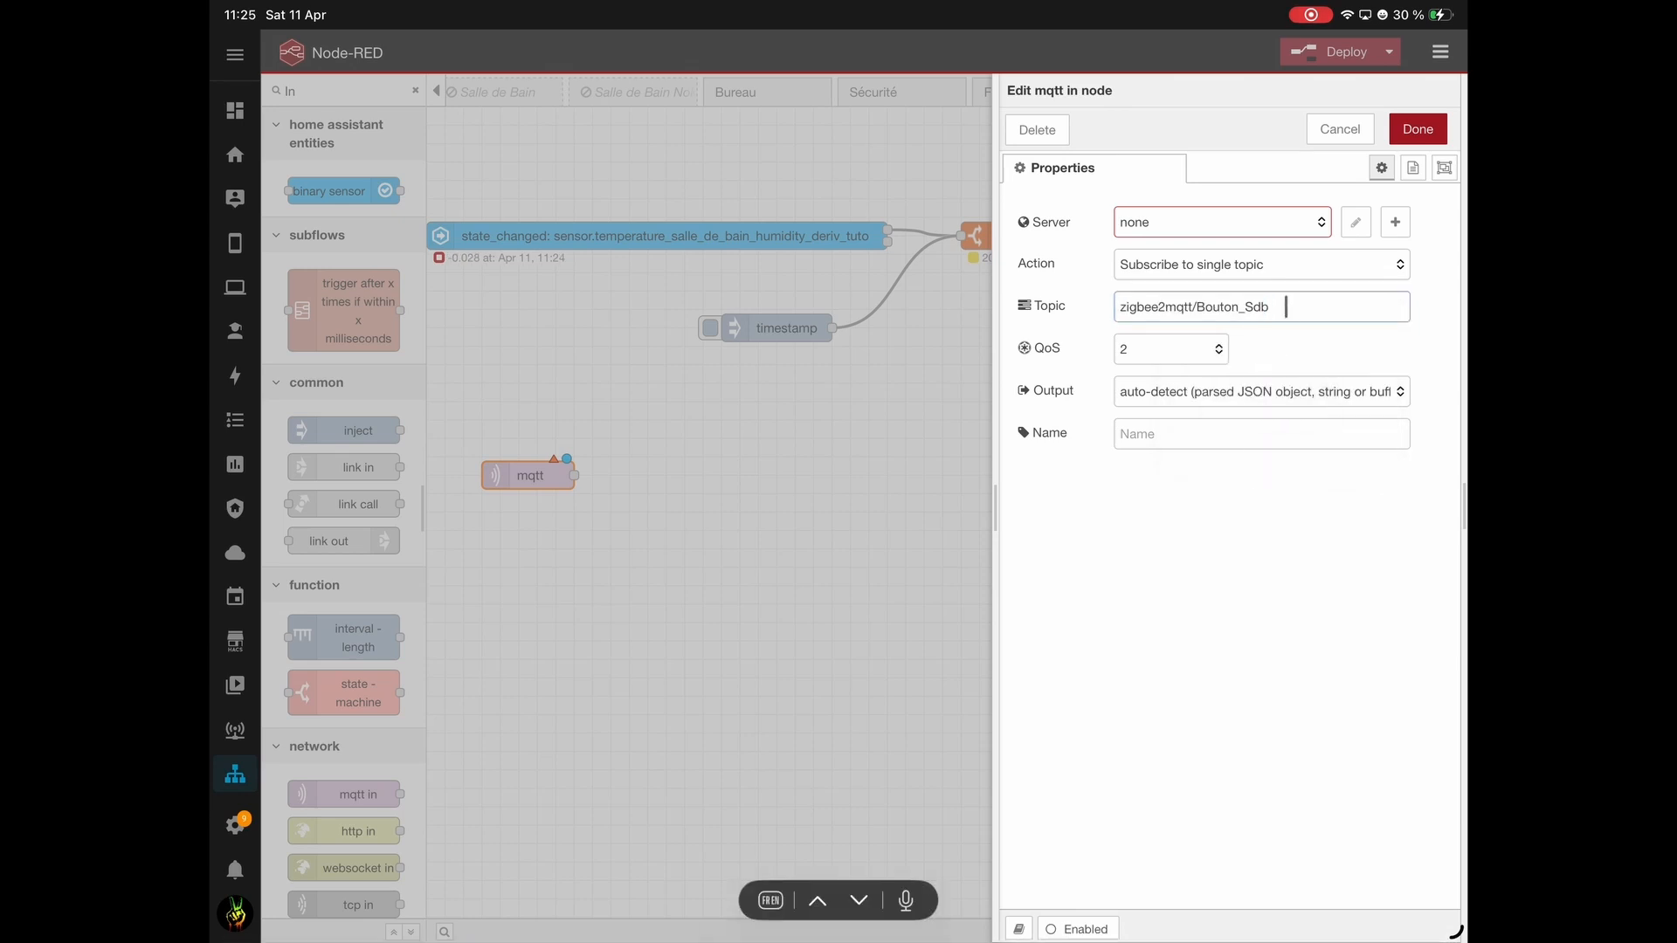
pyautogui.click(1340, 129)
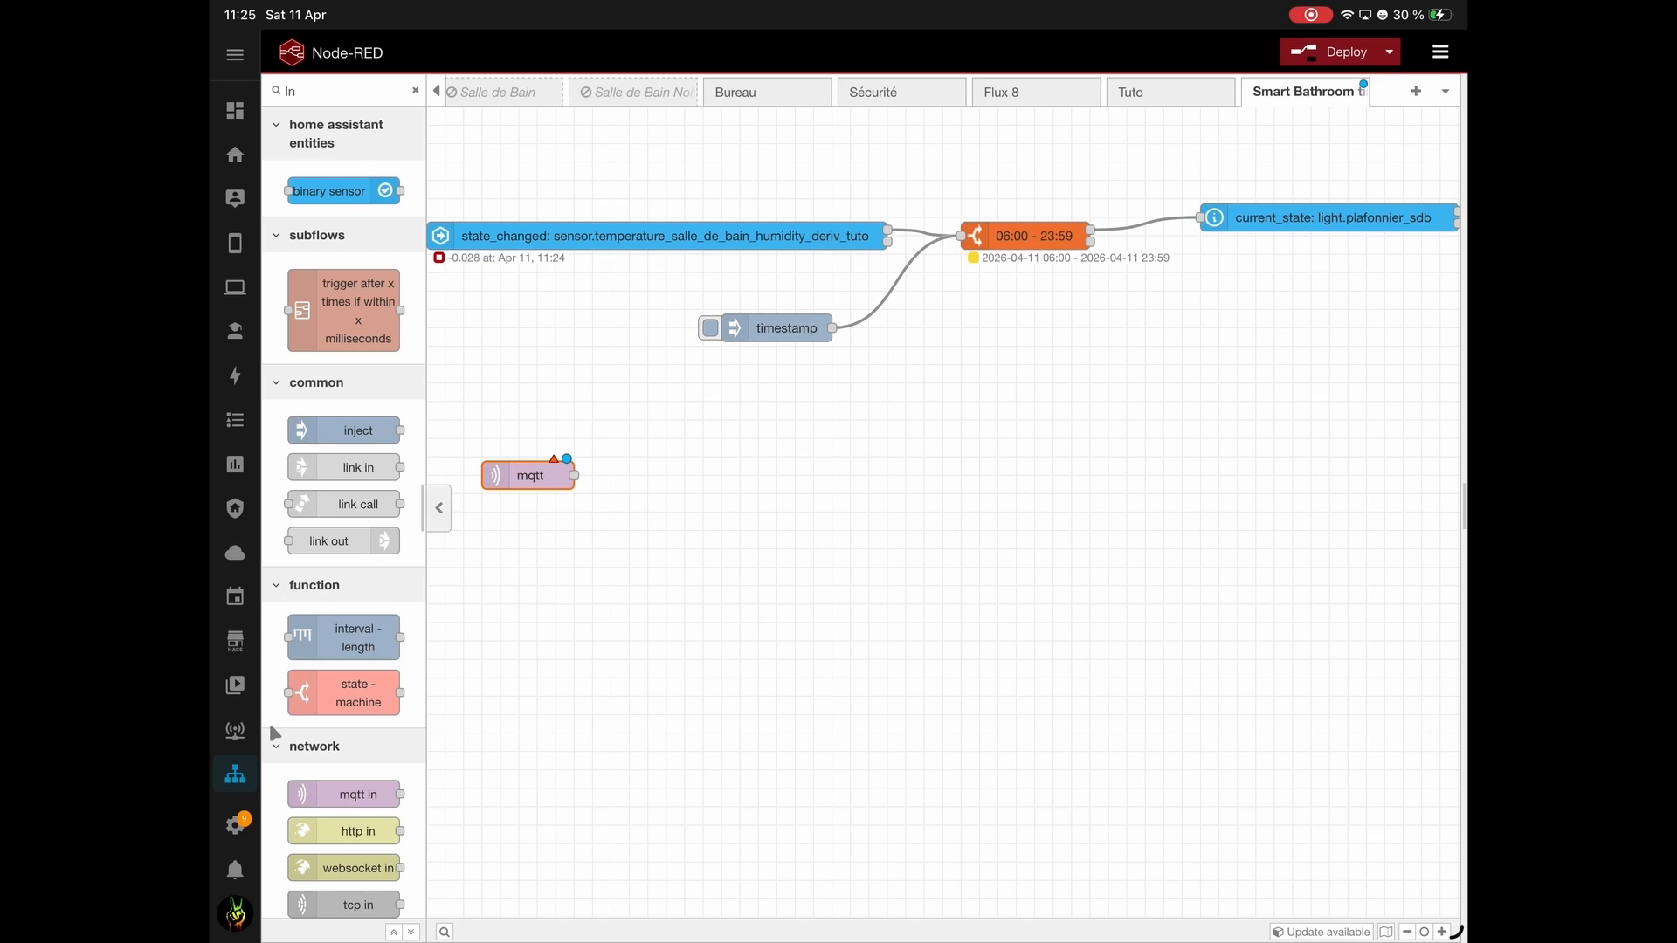
# Switch to MQTT Explorer and examine the message payload of the Bouton_Sdb topic under zigbee2mqtt.
pyautogui.click(235, 730)
pyautogui.click(1185, 653)
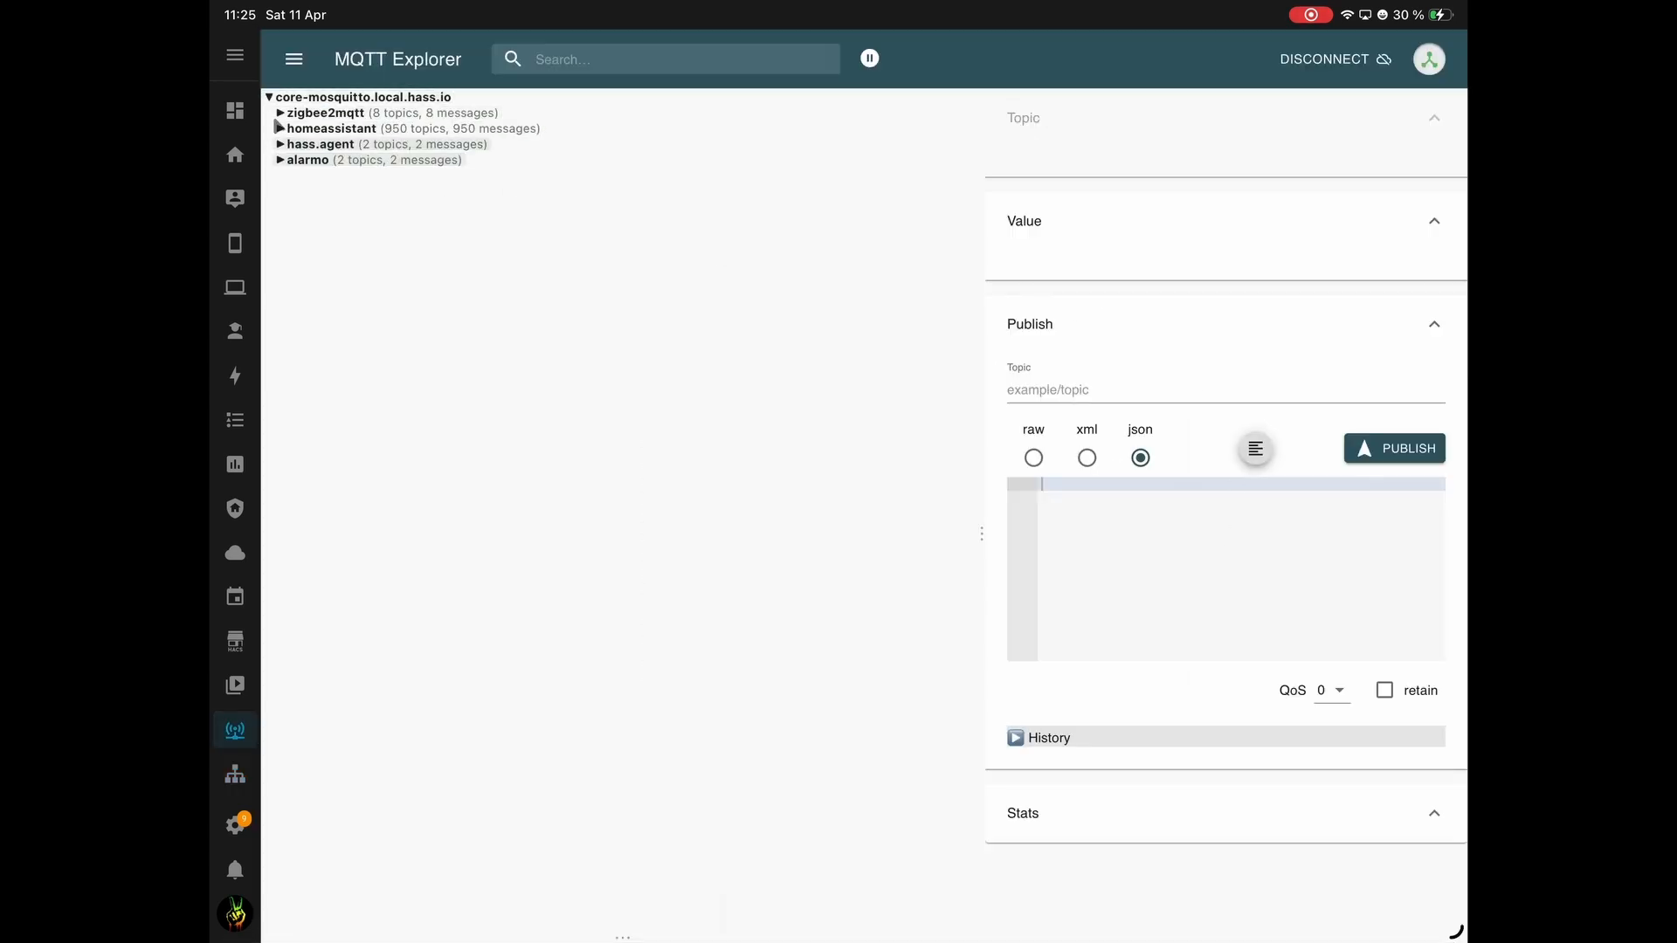
pyautogui.click(315, 114)
pyautogui.click(330, 160)
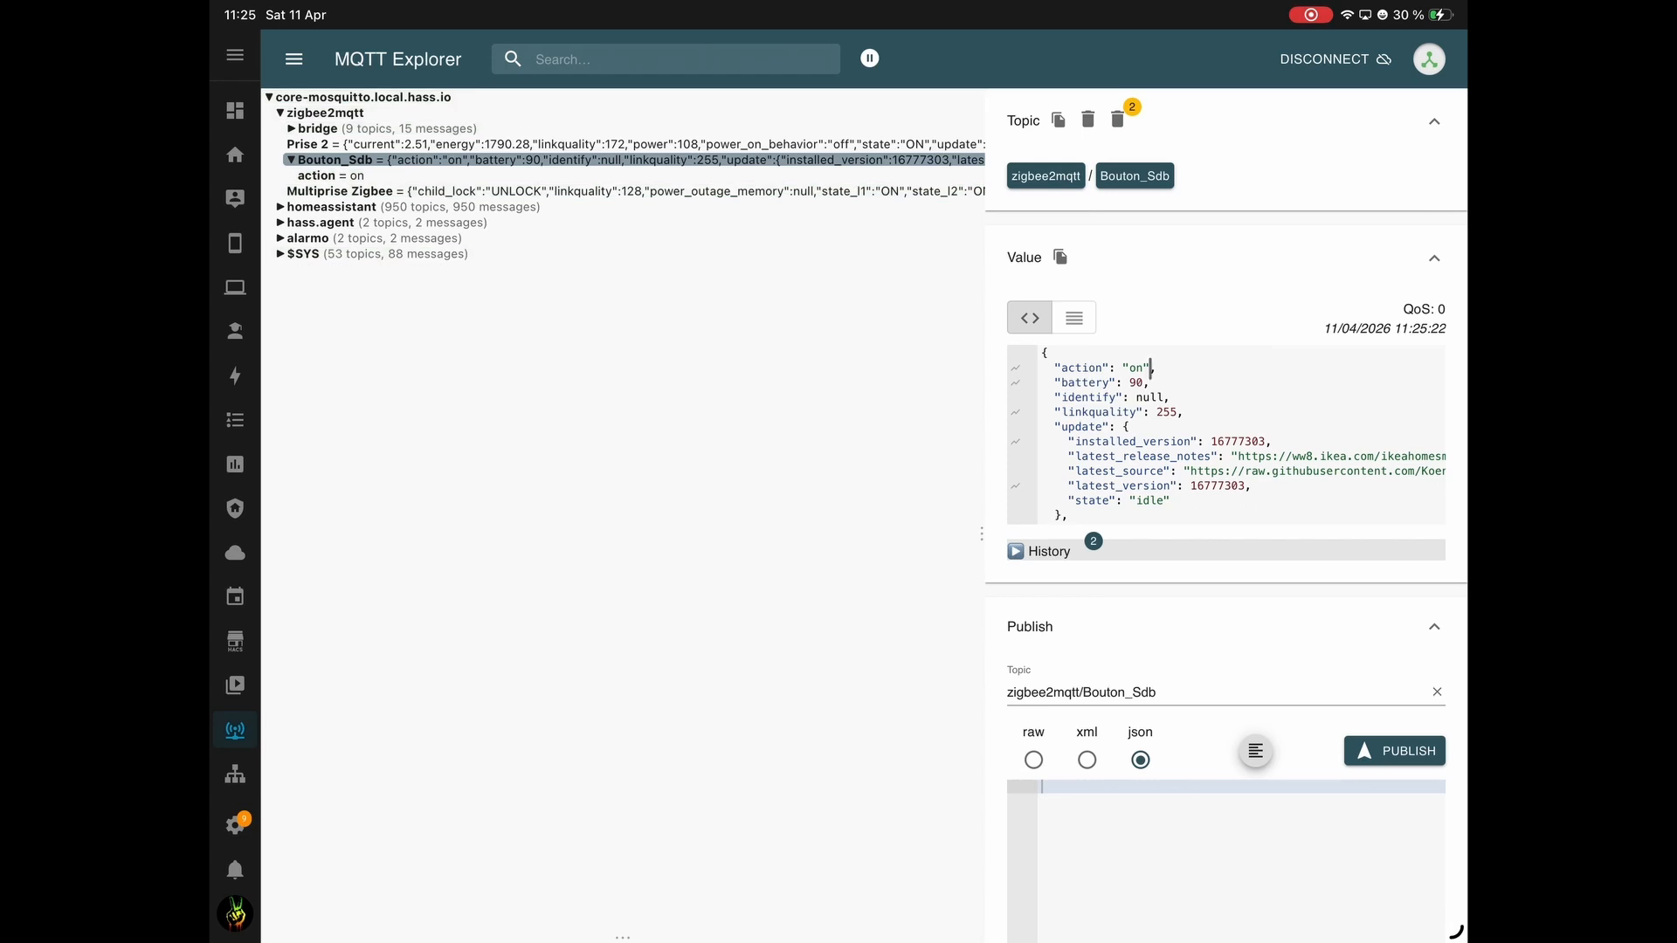
# Check the action value in the Bouton_Sdb payload and return to the Smart Bathroom timer light flow in Node-RED.
pyautogui.doubleClick(1085, 368)
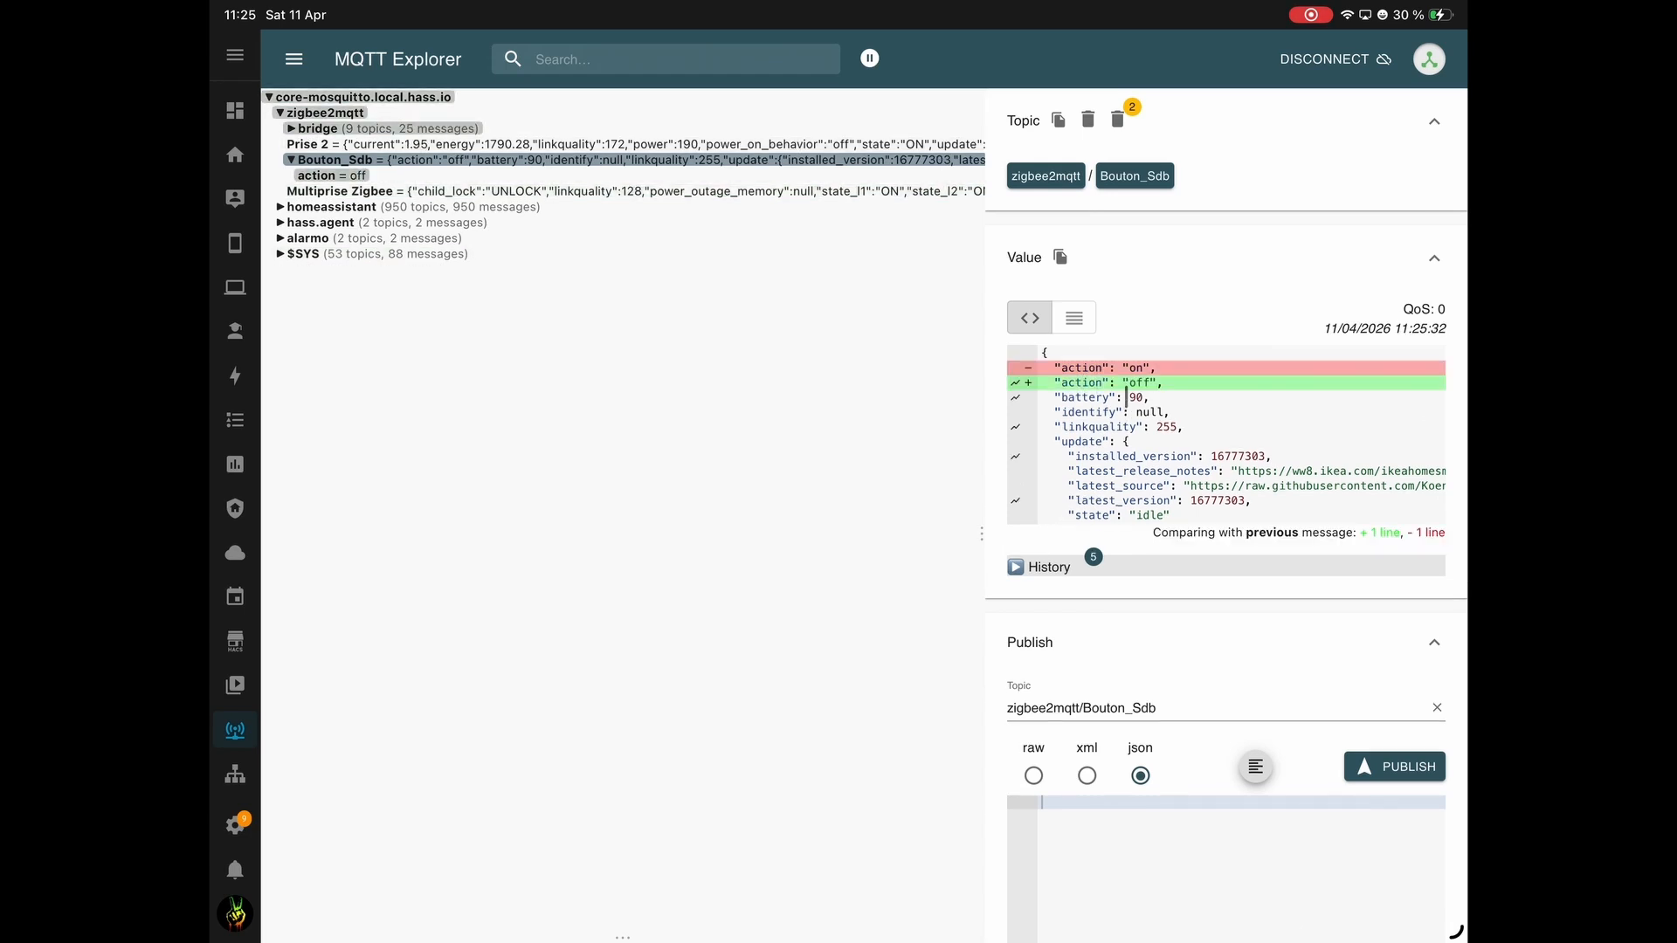
pyautogui.doubleClick(1100, 383)
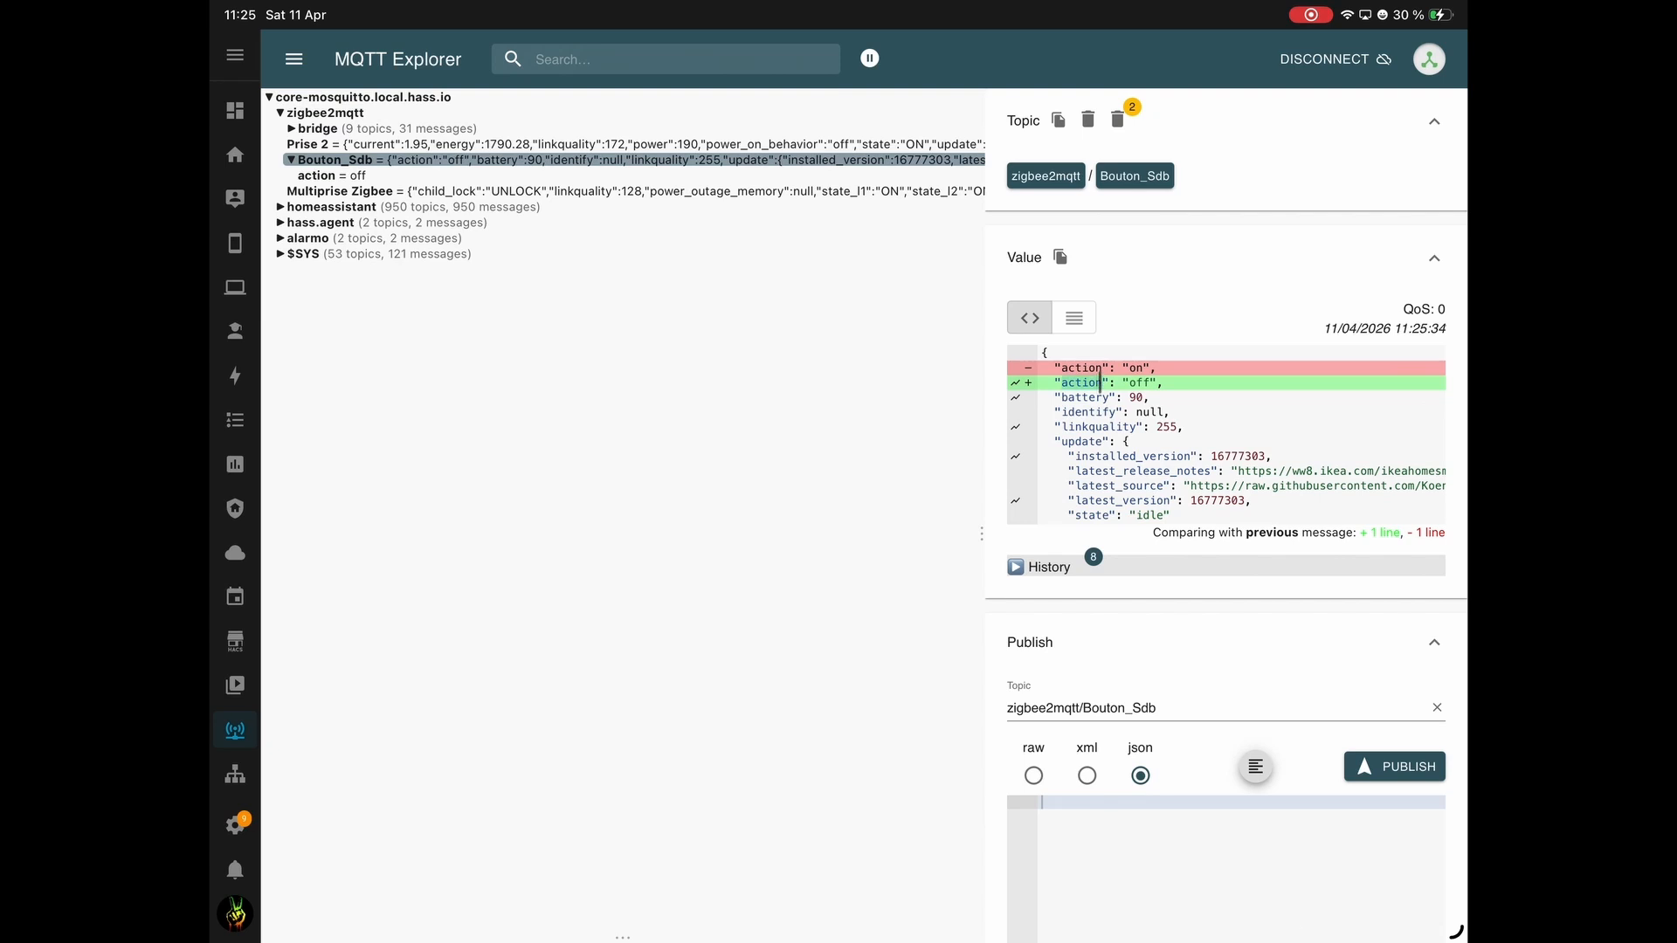
pyautogui.click(235, 774)
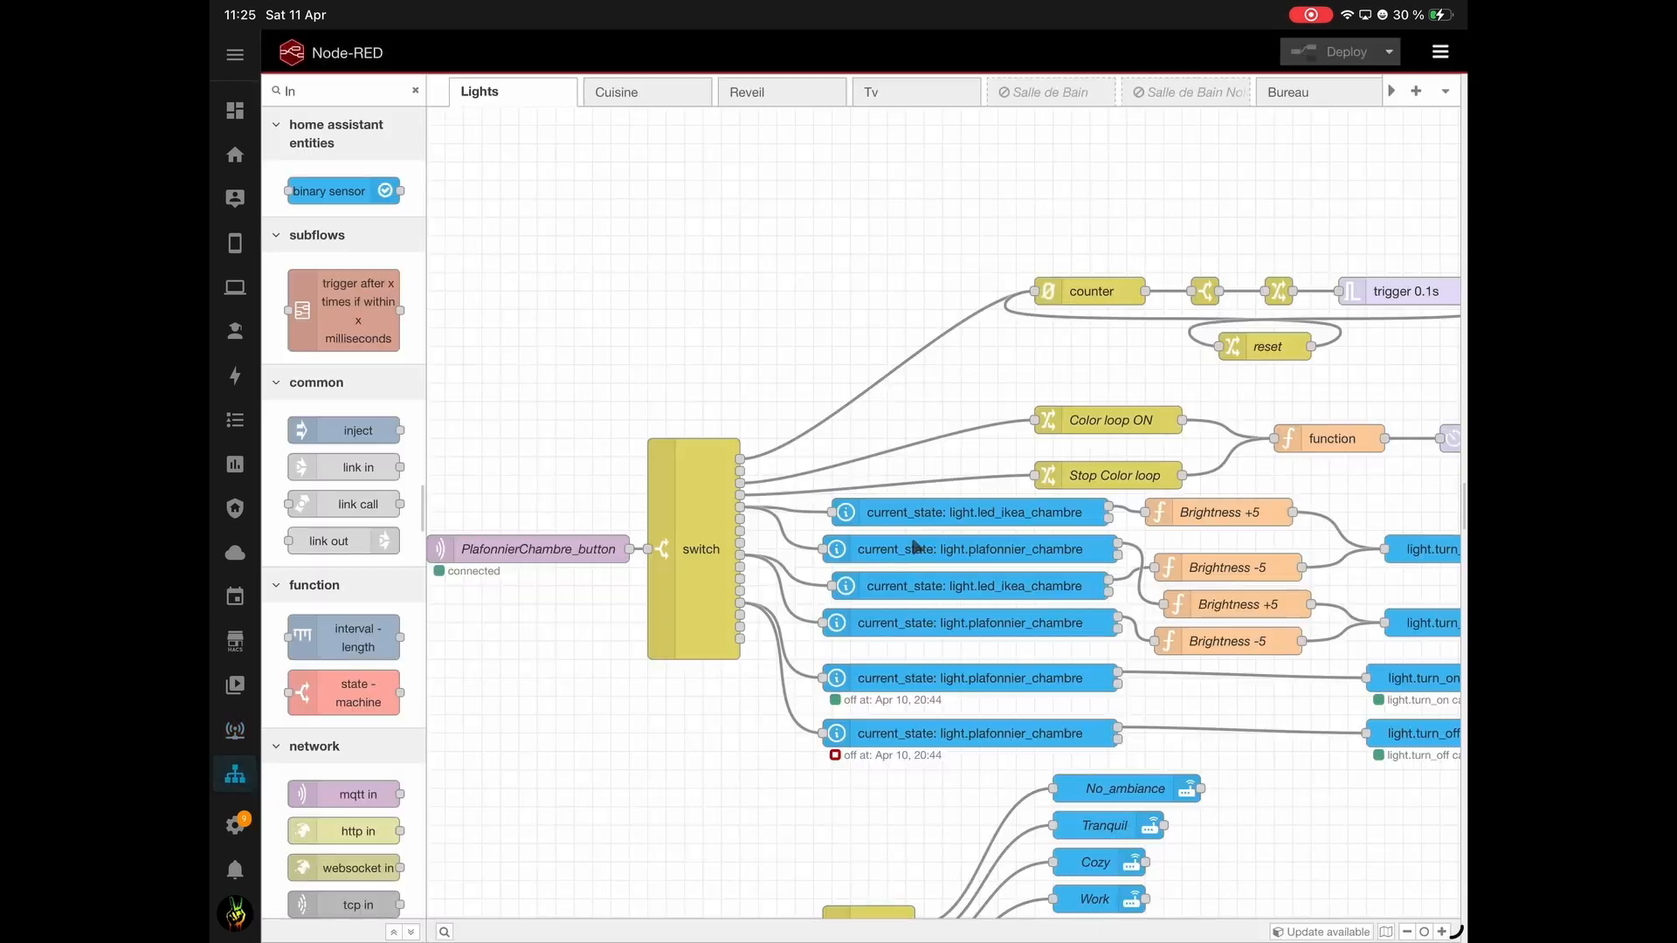
pyautogui.click(1391, 91)
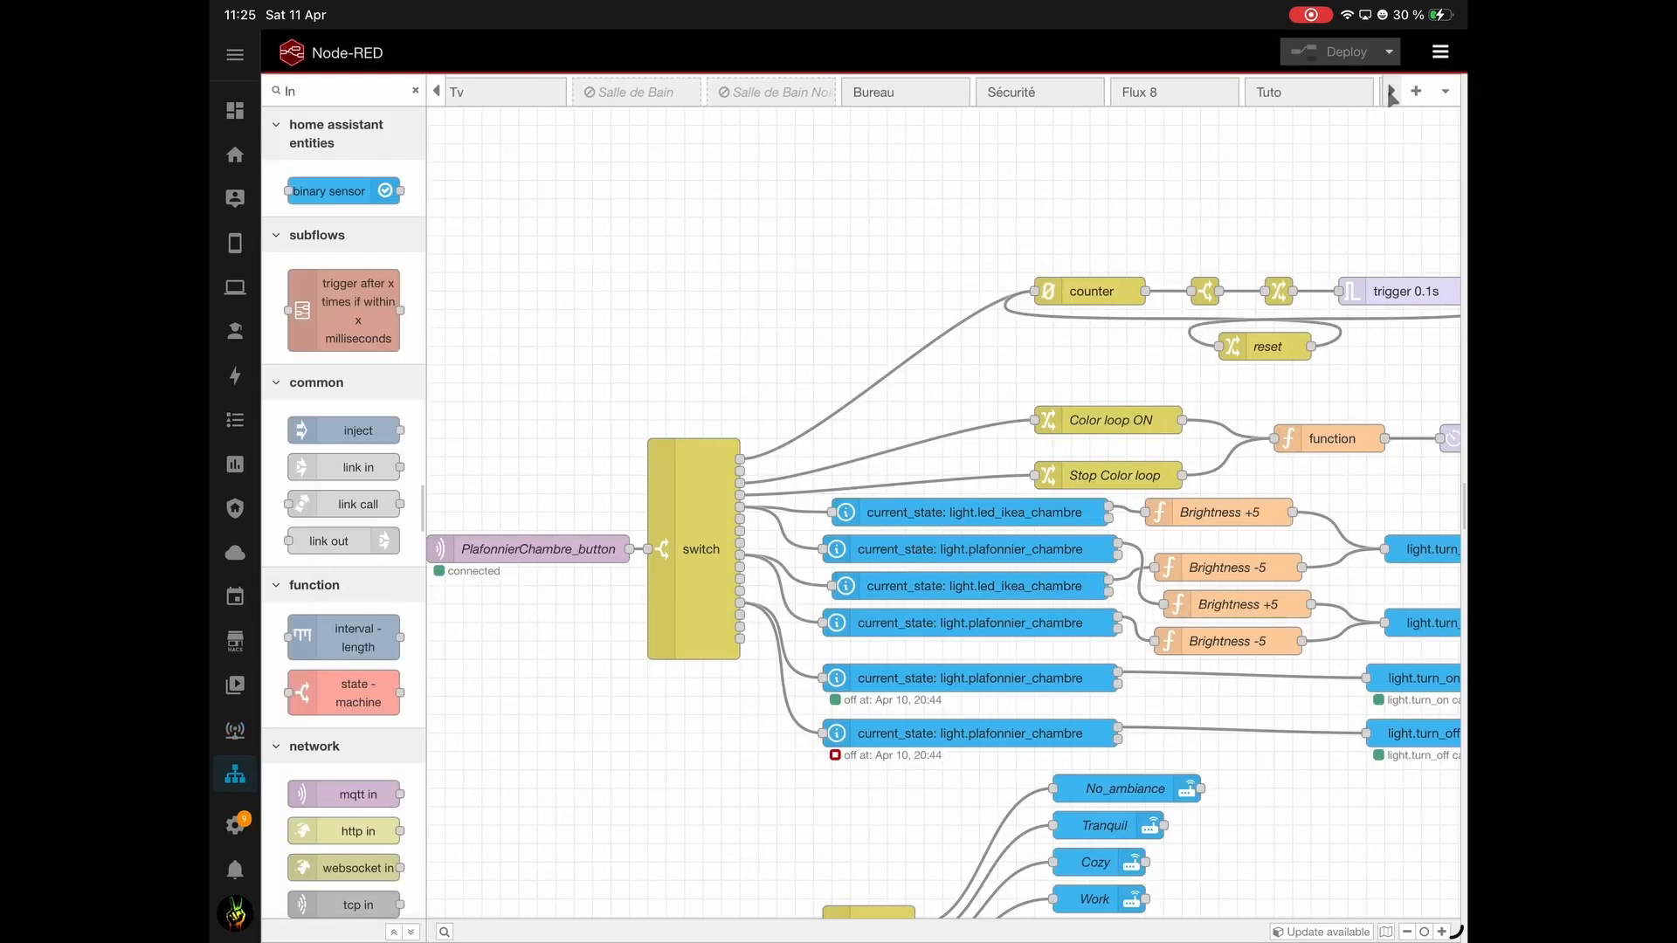
pyautogui.click(1392, 90)
pyautogui.click(1310, 91)
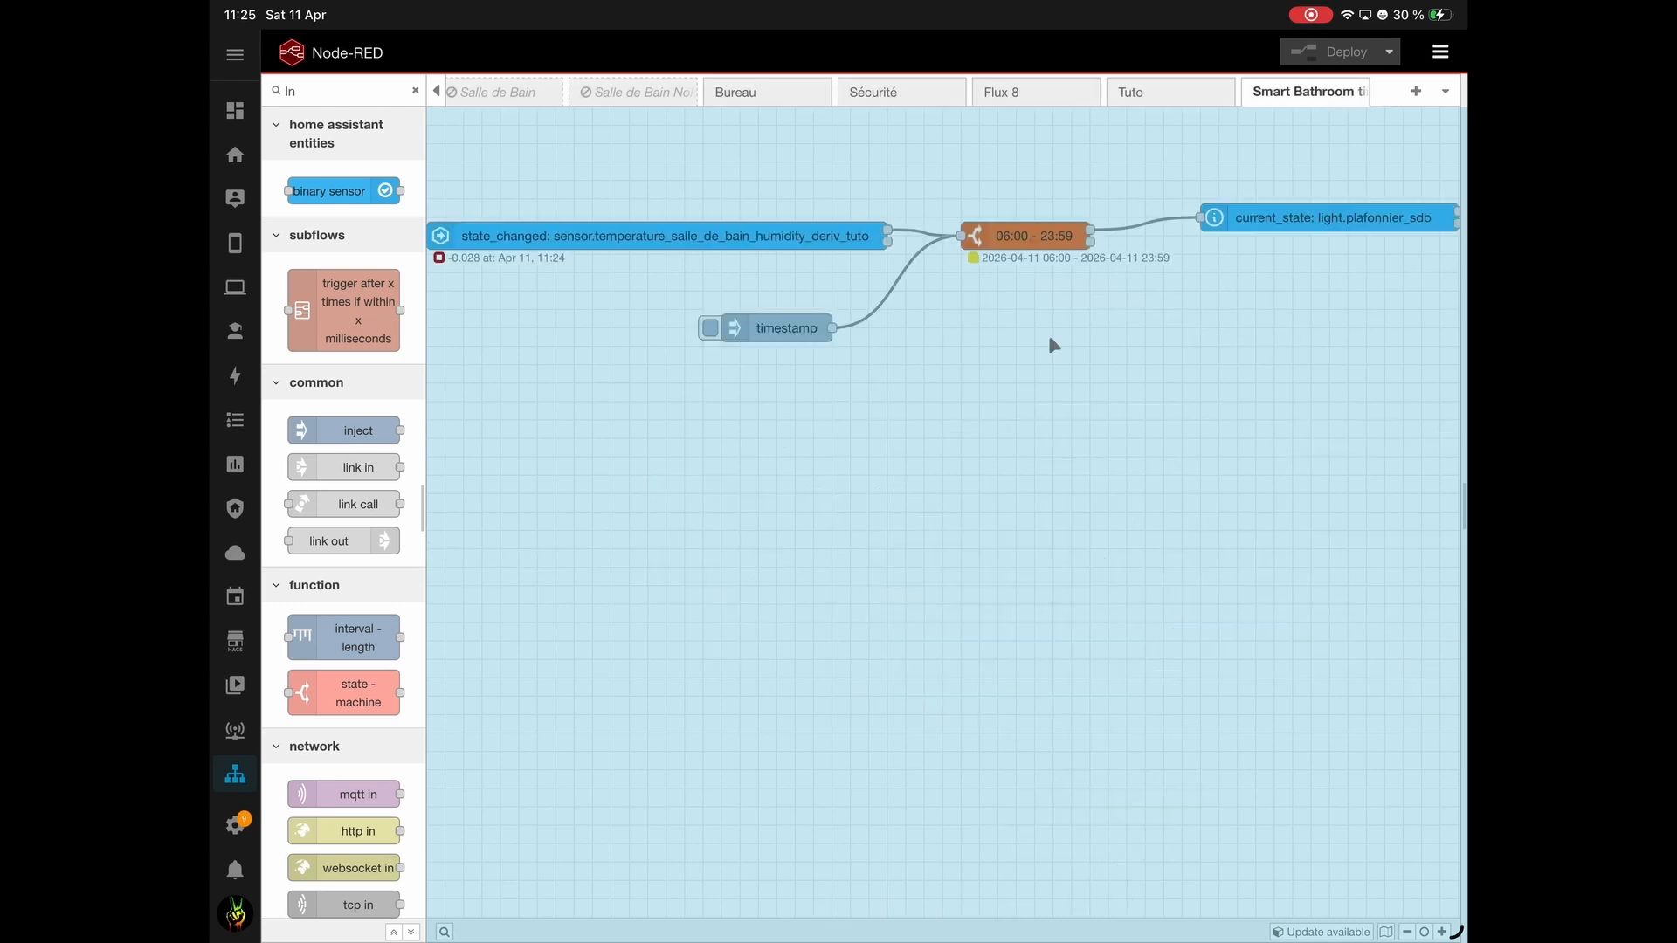
# Add an mqtt in node below the timestamp node and set its topic to zigbee2mqtt/Bouton_Sdb/action.
pyautogui.moveTo(358, 794); pyautogui.dragTo(546, 512)
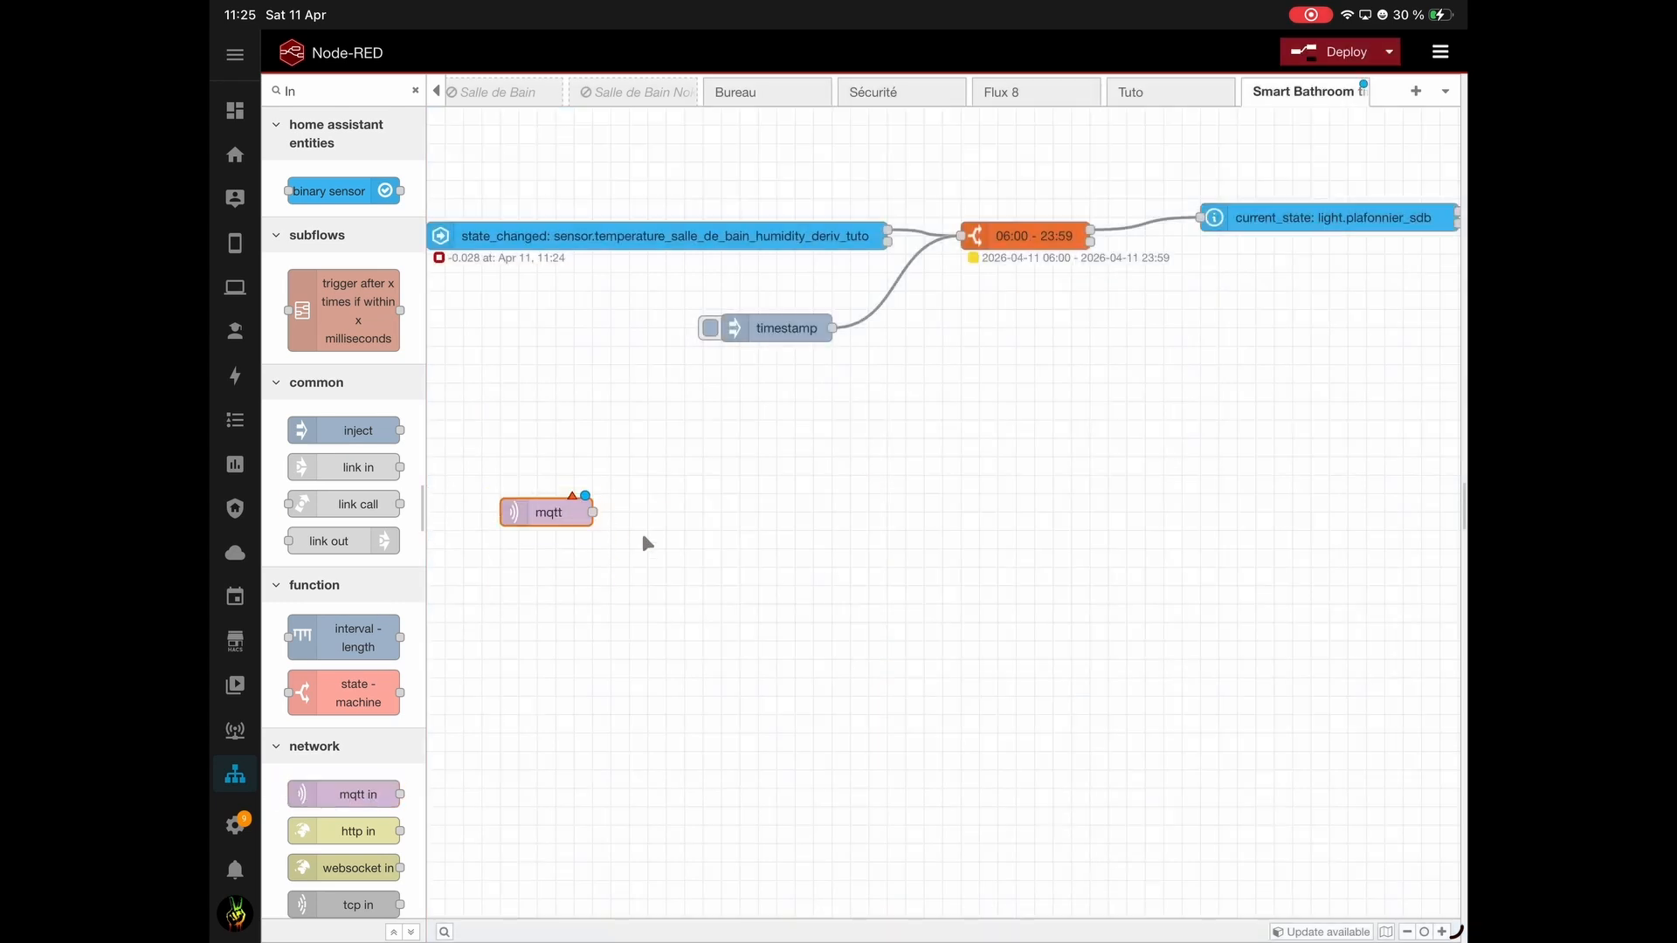
pyautogui.doubleClick(549, 512)
pyautogui.click(1140, 316)
pyautogui.click(1247, 330)
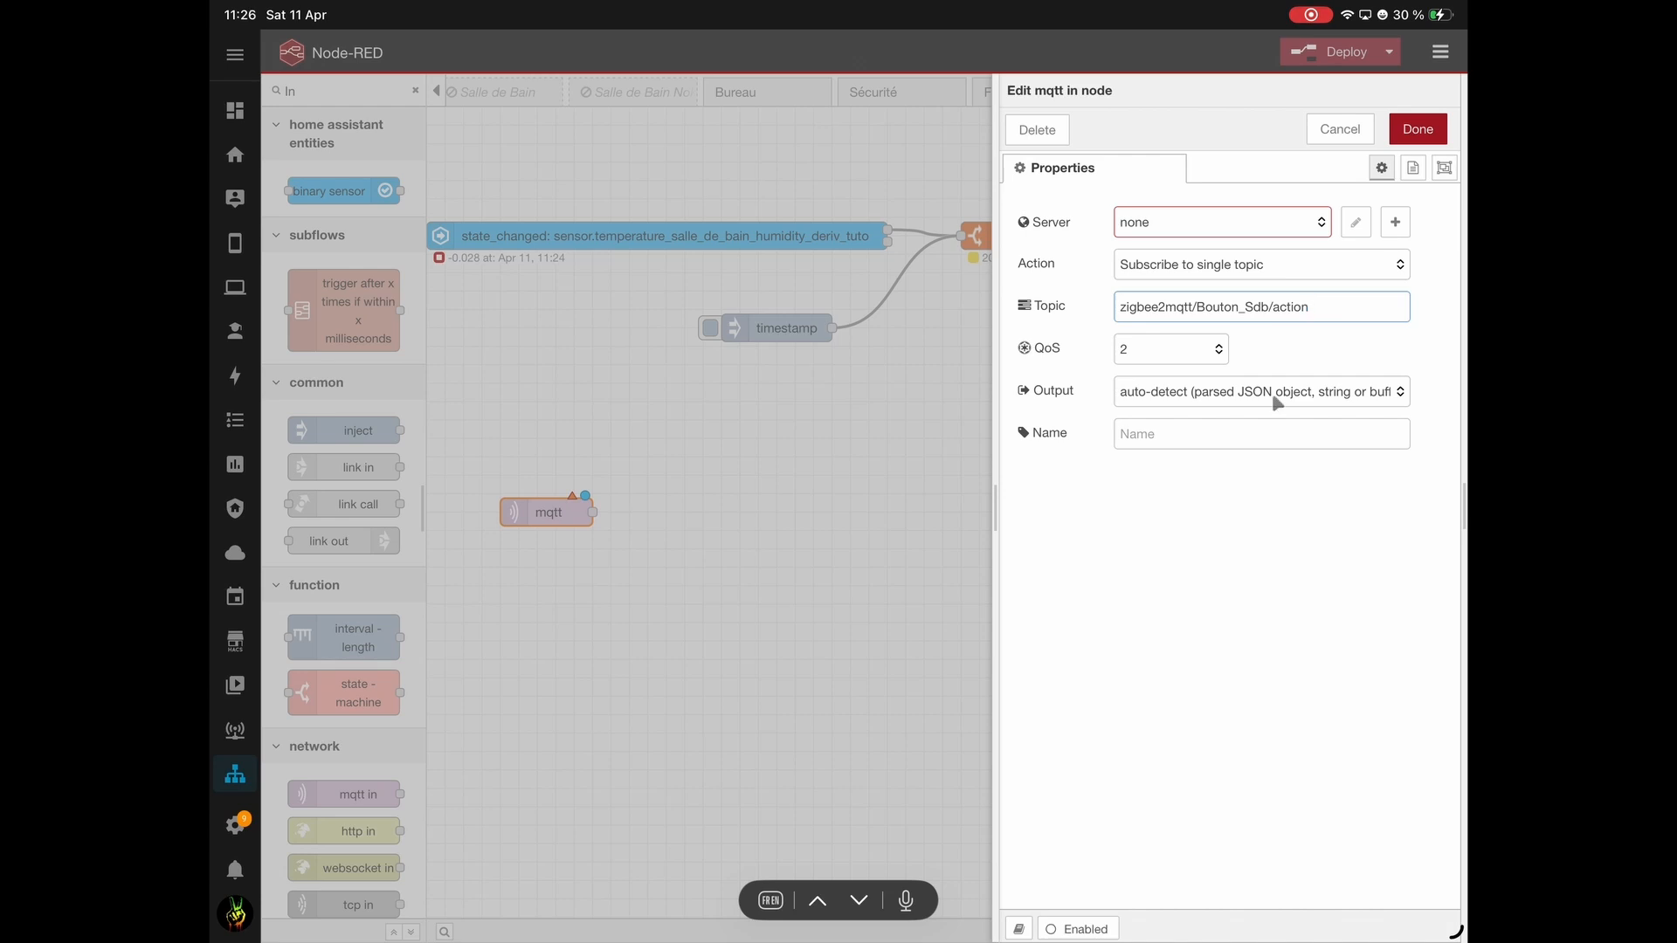
# Name the mqtt in node Button, select its MQTT server, save it and shift it slightly to the left.
pyautogui.click(1255, 434)
pyautogui.write('Button')
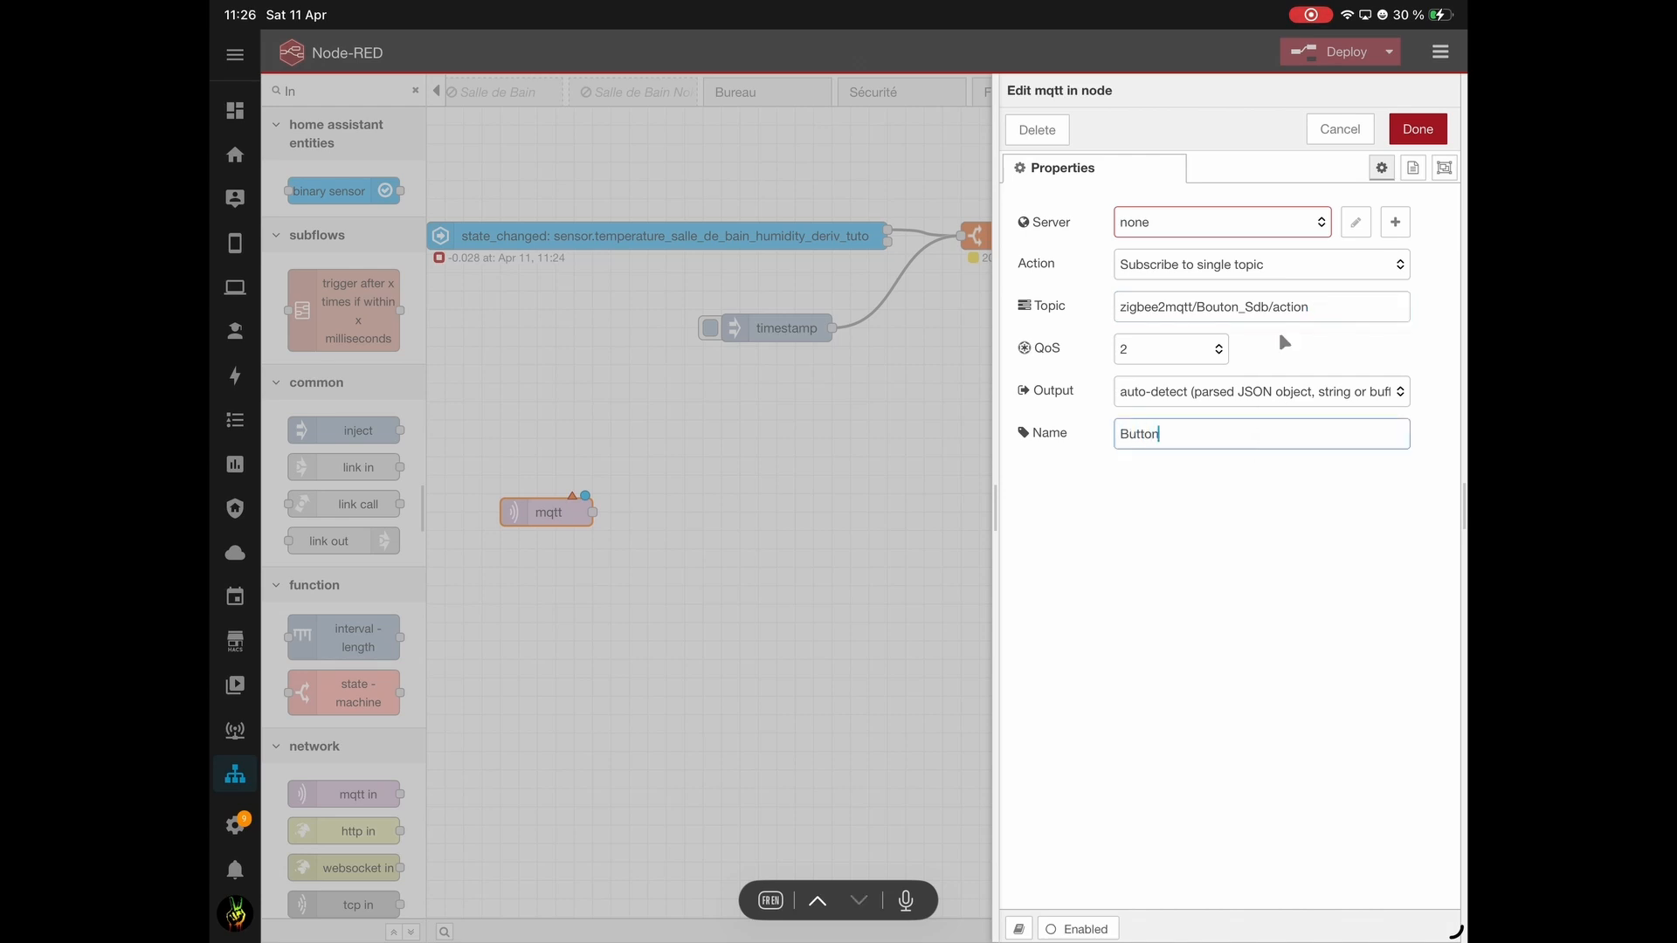
pyautogui.click(1285, 229)
pyautogui.click(1257, 230)
pyautogui.click(1417, 129)
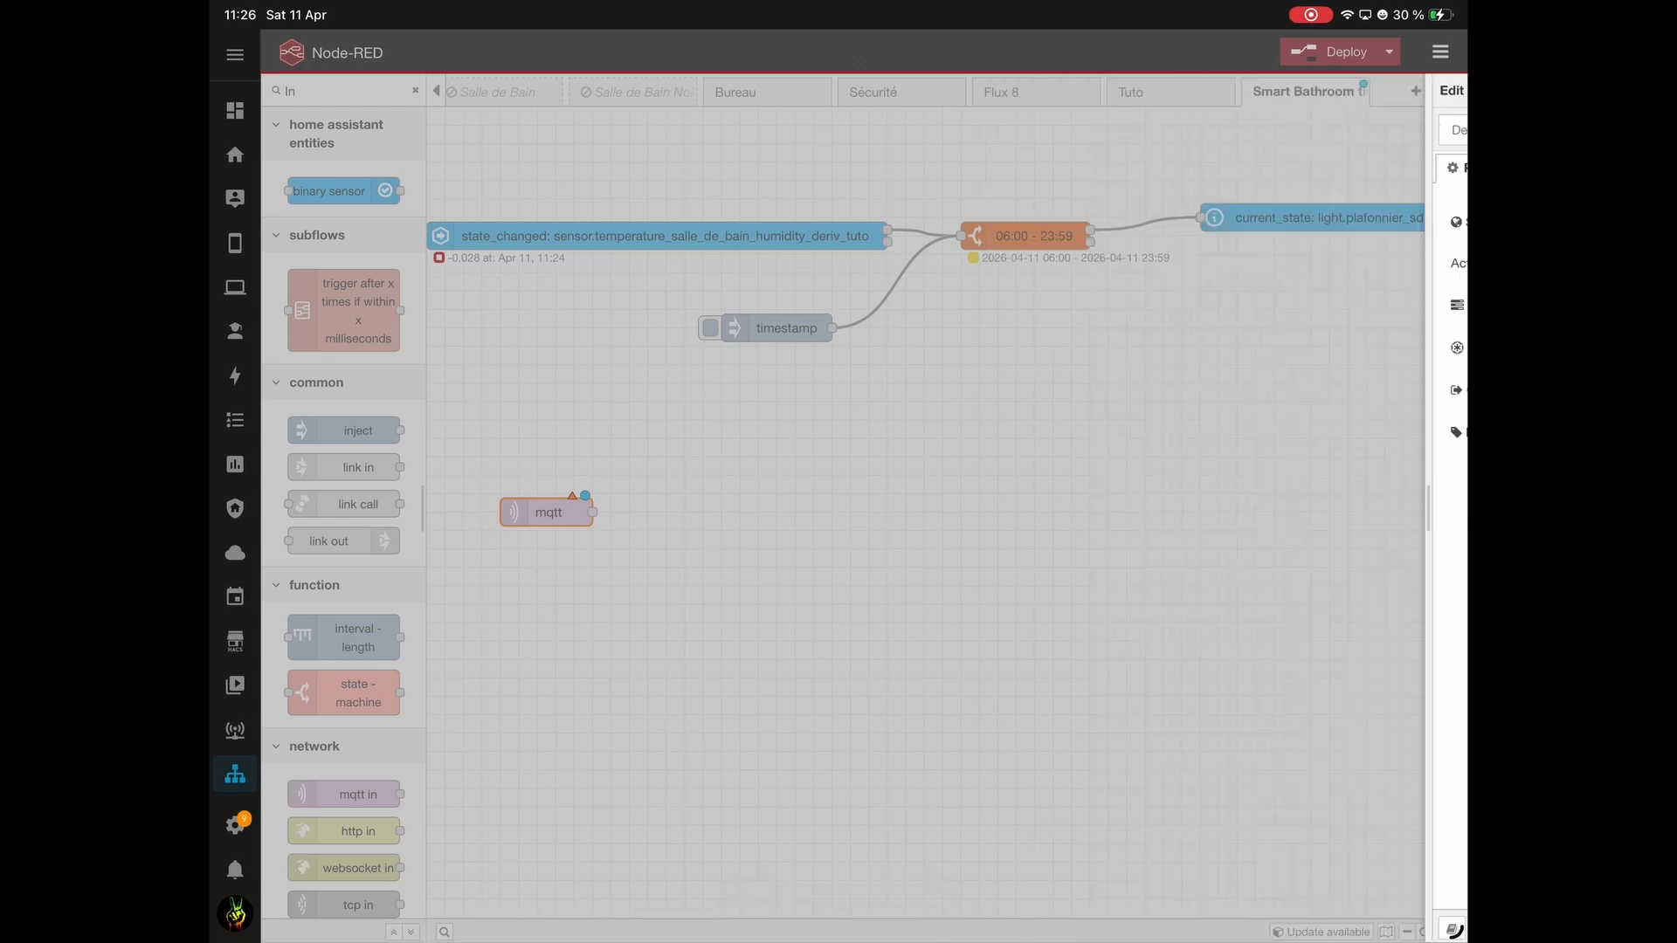
pyautogui.moveTo(547, 512); pyautogui.dragTo(510, 511)
pyautogui.click(714, 485)
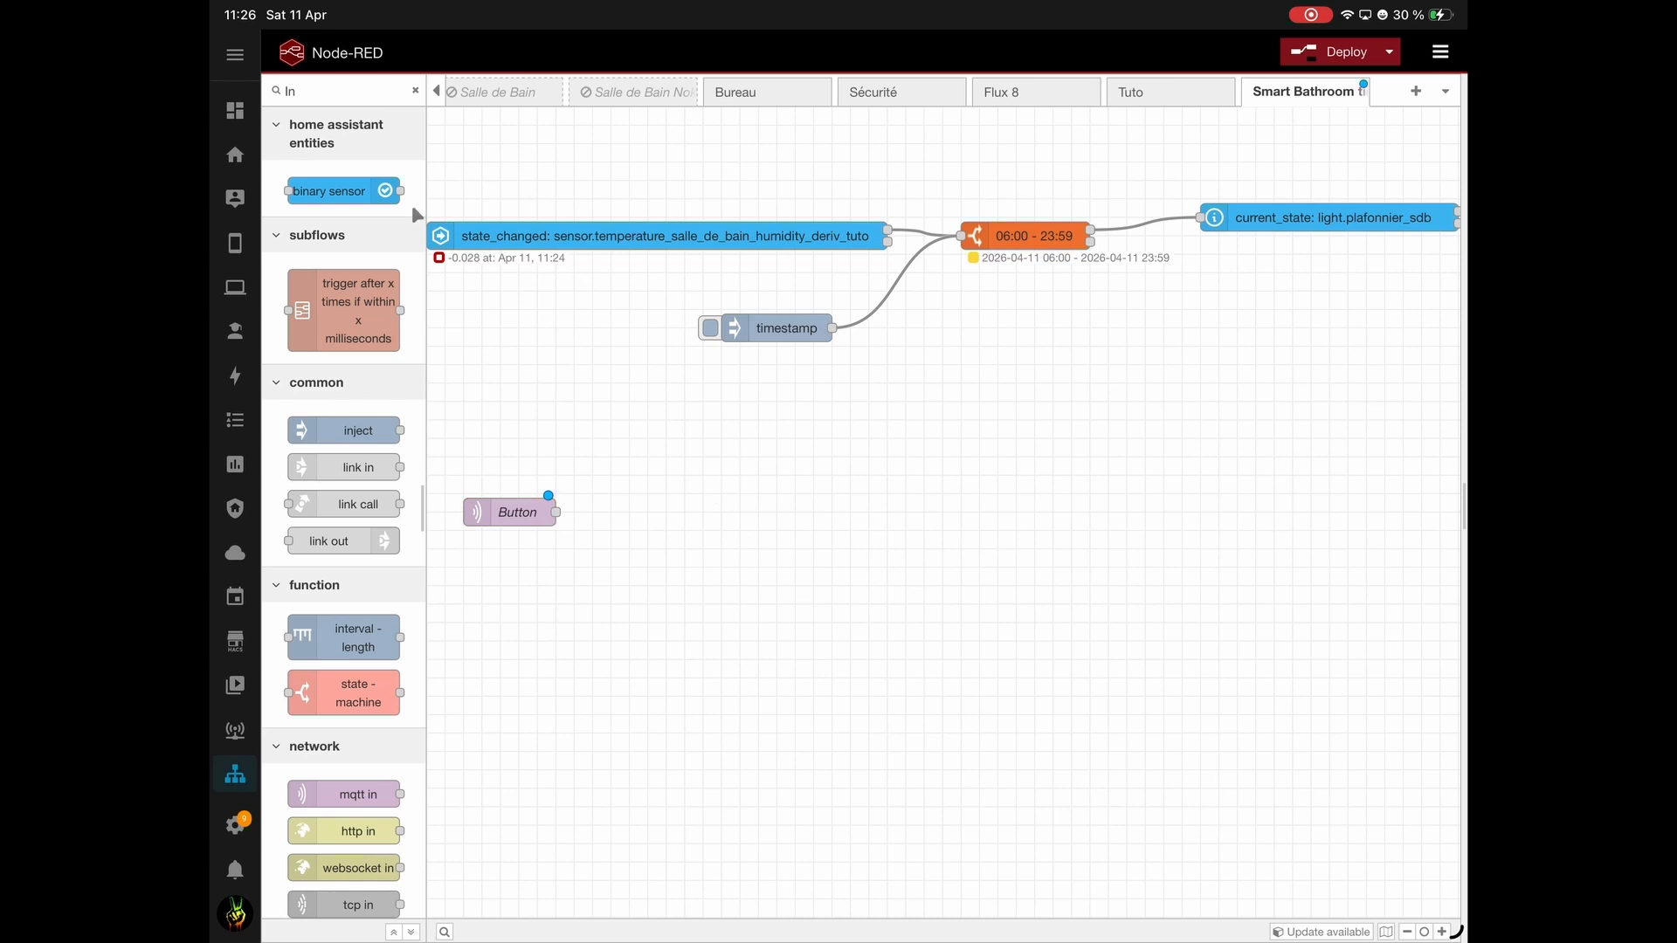
# Add a function switch node to the right of the Button node and wire Button's output to it.
pyautogui.click(415, 90)
pyautogui.write('Sw')
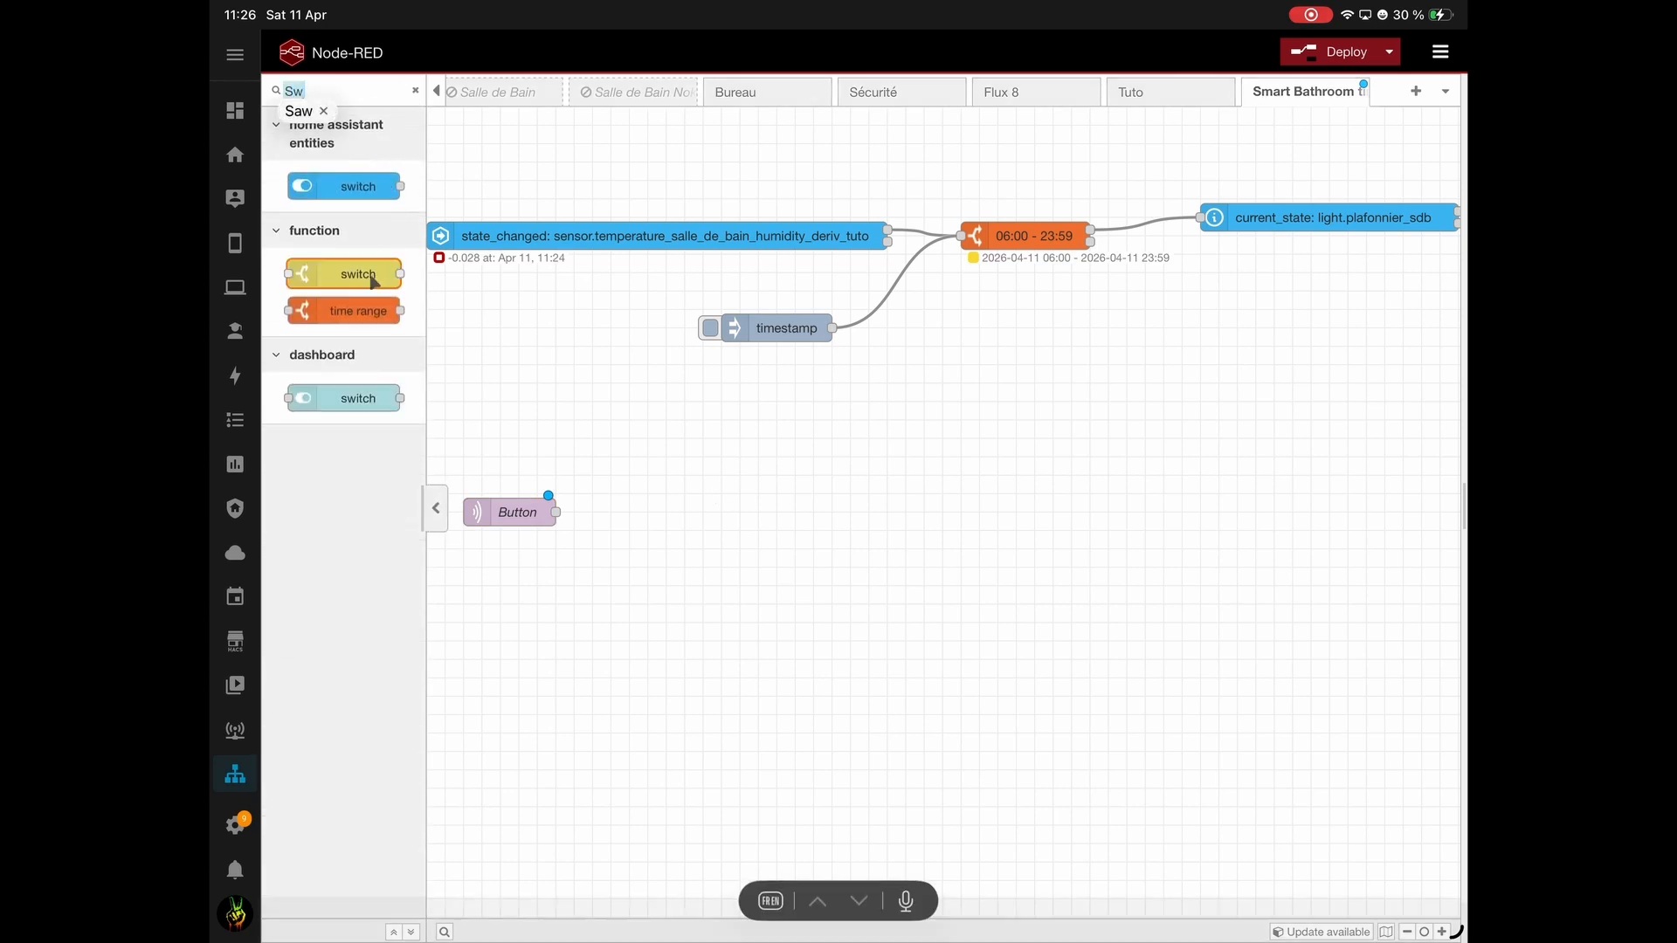
pyautogui.moveTo(373, 281); pyautogui.dragTo(768, 513)
pyautogui.moveTo(556, 511); pyautogui.dragTo(730, 517)
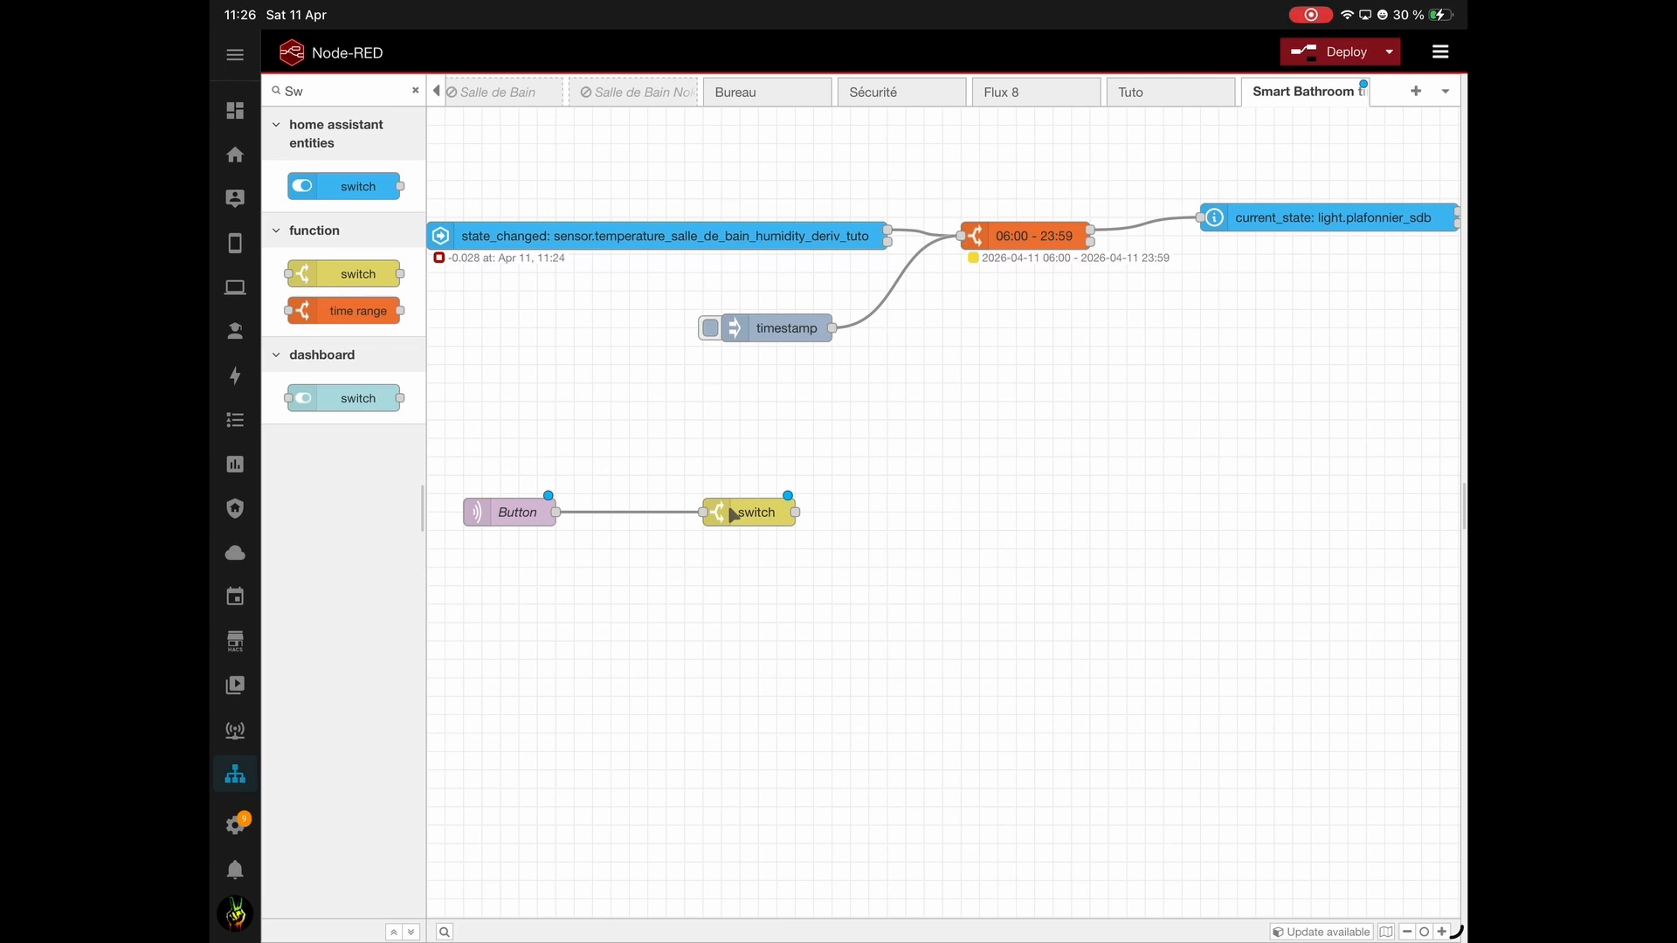
# Give the switch node two msg.payload equality rules, on and off, and save it.
pyautogui.doubleClick(732, 515)
pyautogui.write('On')
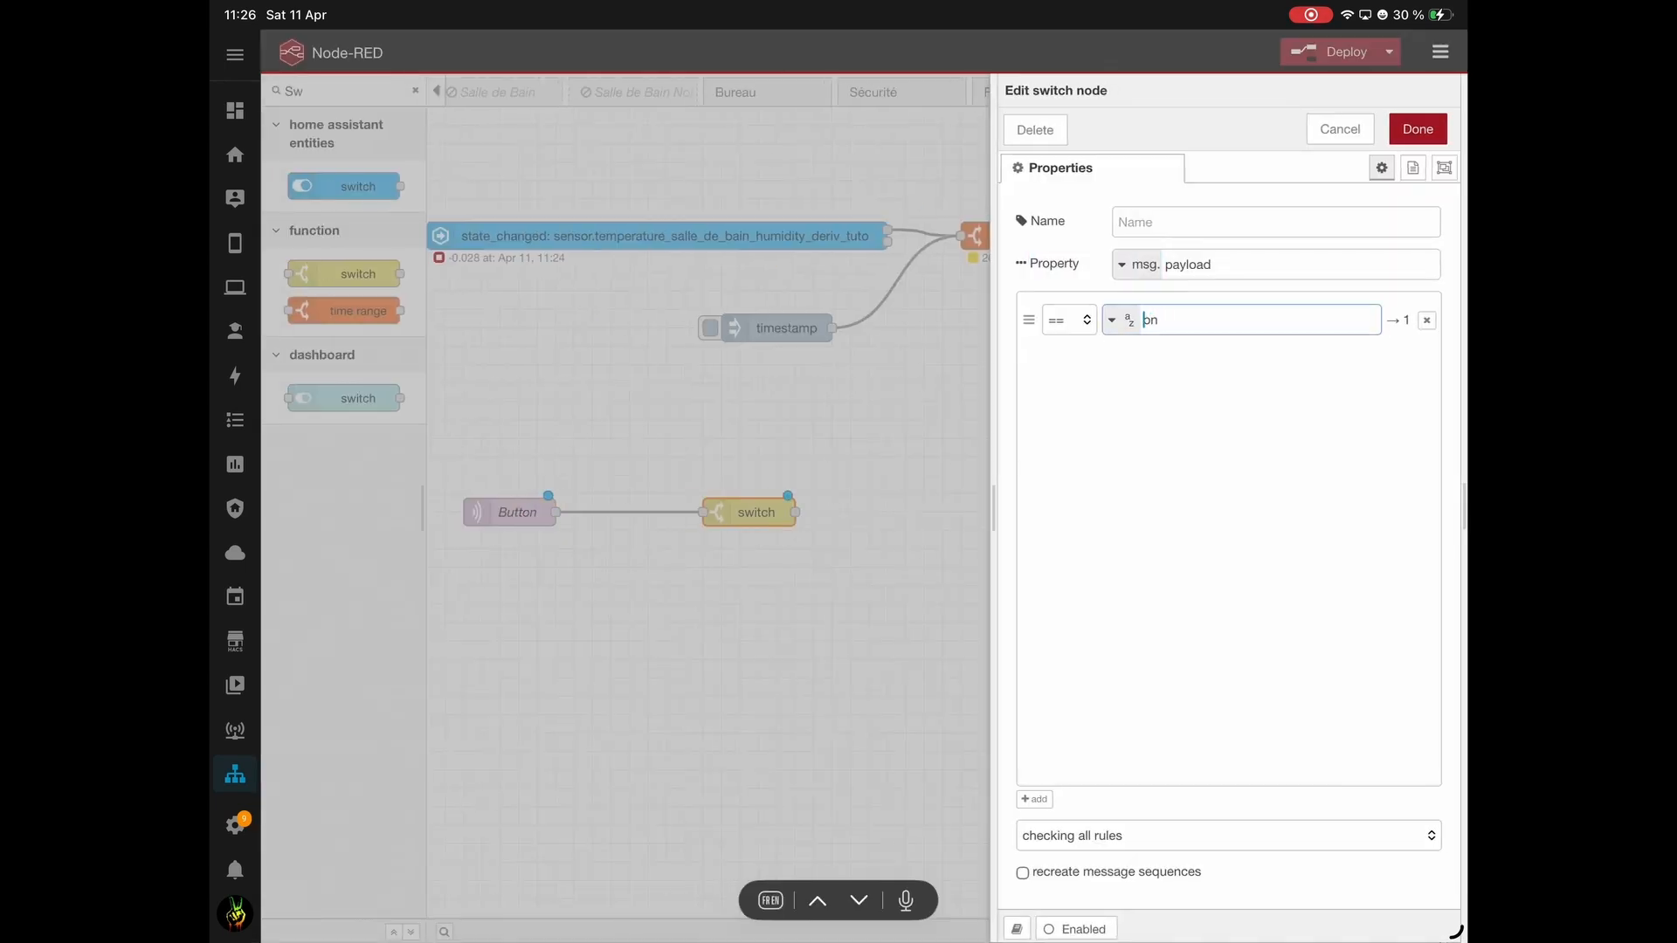
pyautogui.click(1034, 799)
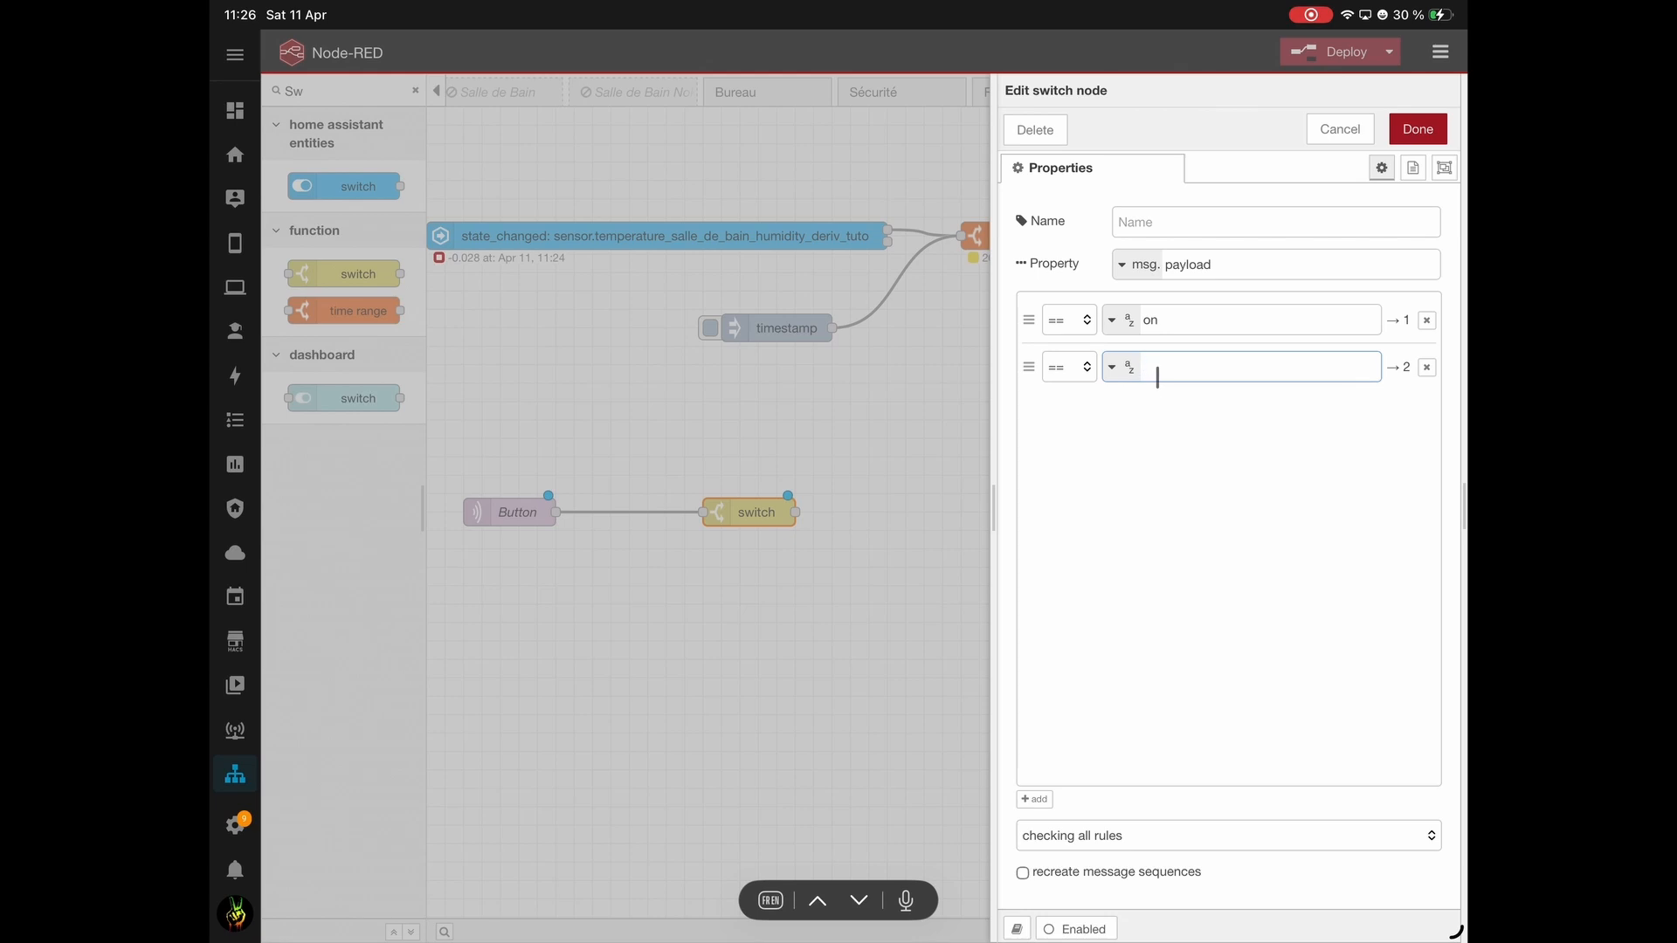
pyautogui.write('off')
pyautogui.click(1418, 129)
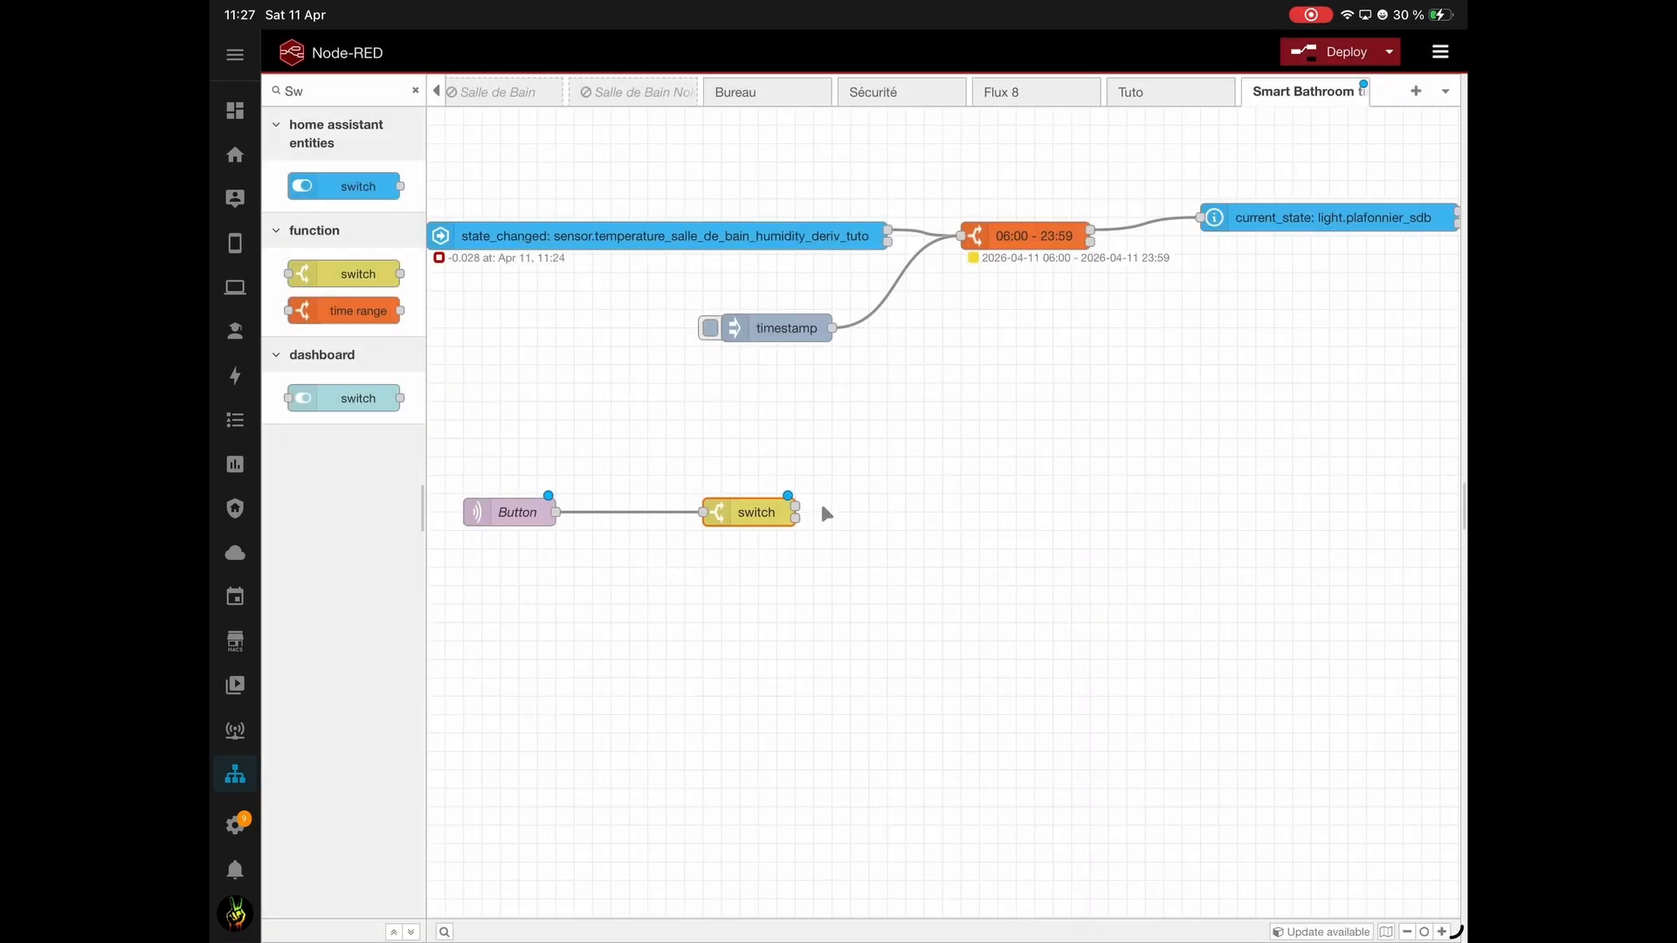
pyautogui.click(891, 454)
# Add a change node to the right of the switch and make it set msg.reset to the boolean true.
pyautogui.click(414, 90)
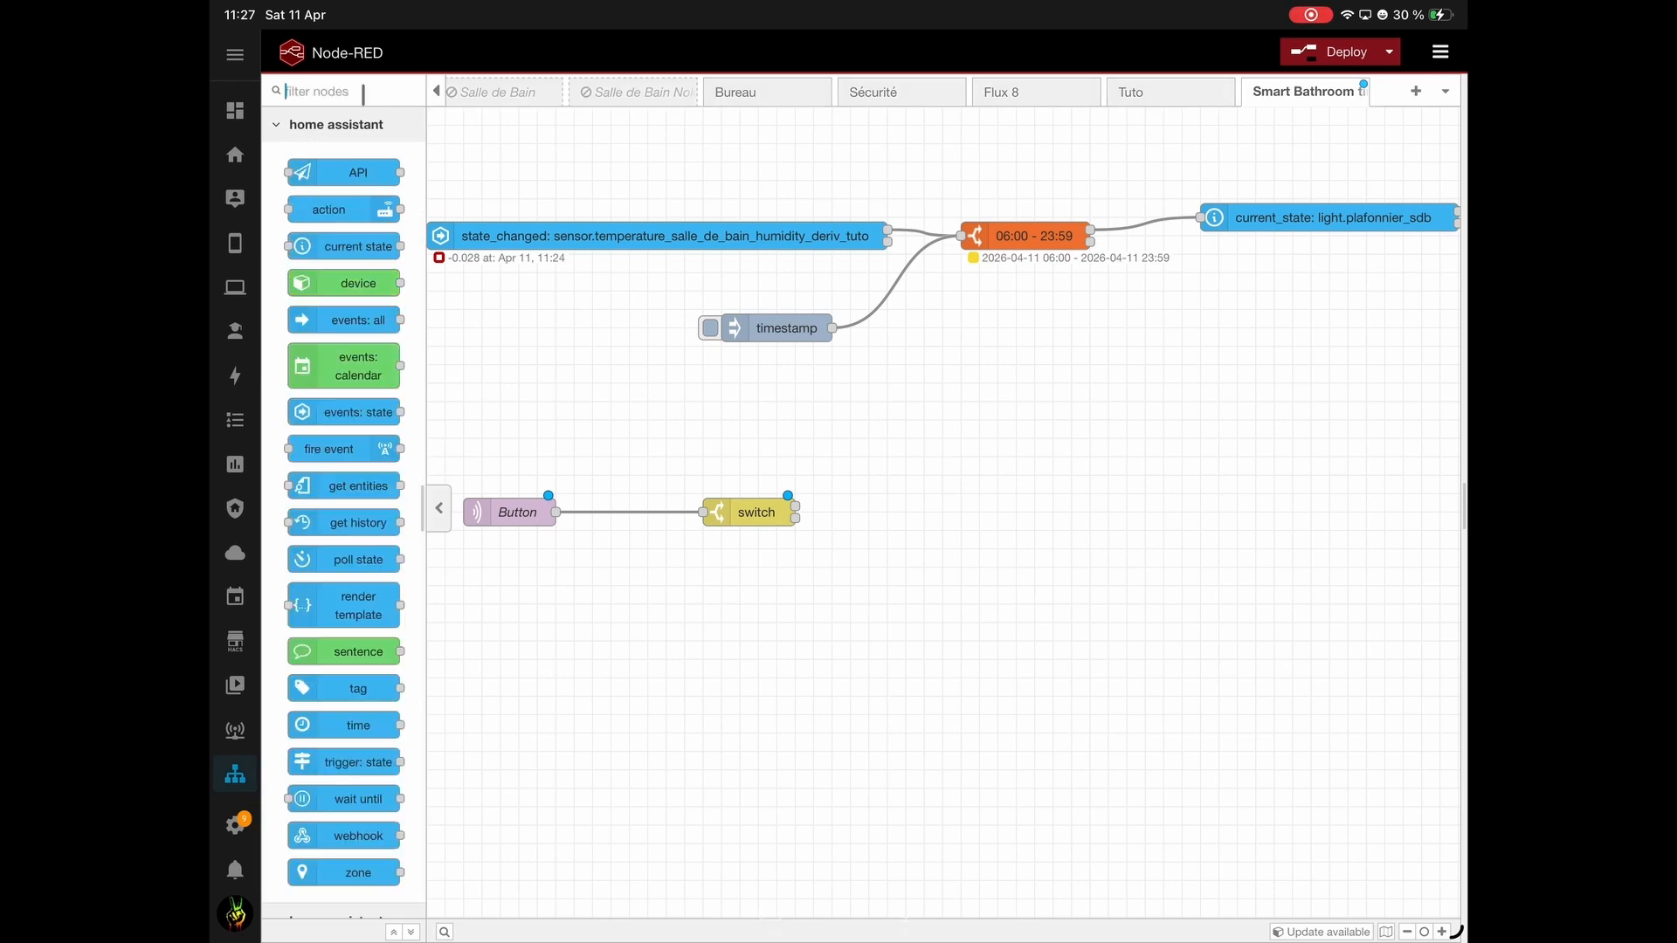
pyautogui.write('Chang')
pyautogui.moveTo(326, 254); pyautogui.dragTo(965, 549)
pyautogui.doubleClick(965, 549)
pyautogui.click(1170, 339)
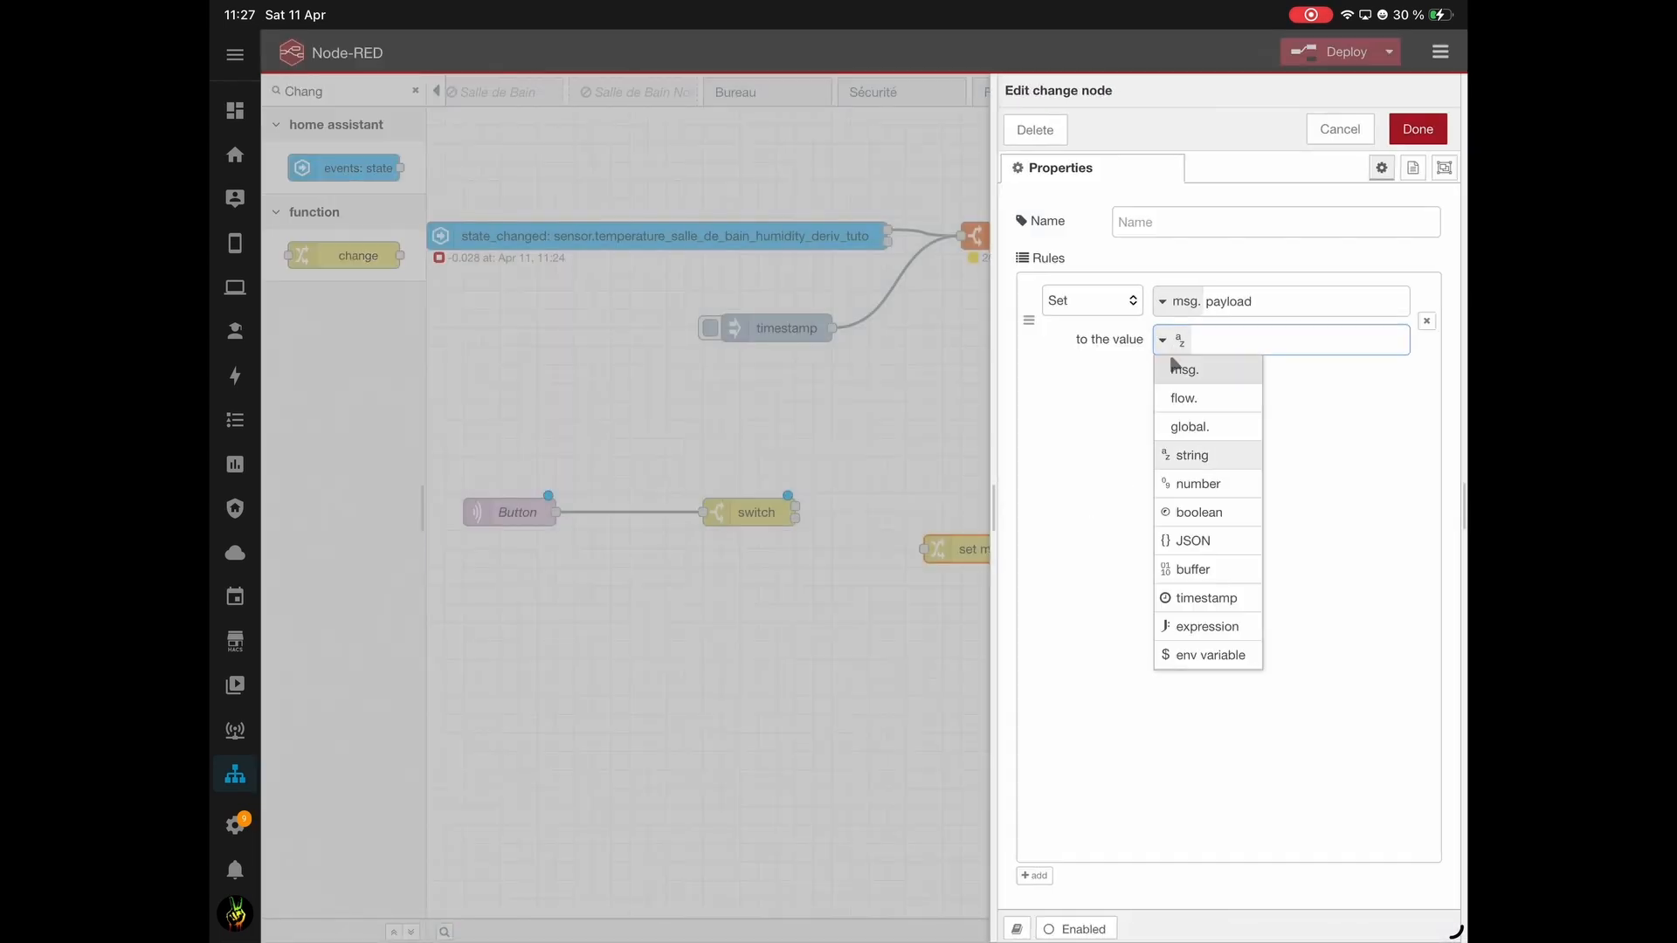
pyautogui.click(1226, 302)
pyautogui.write('Res')
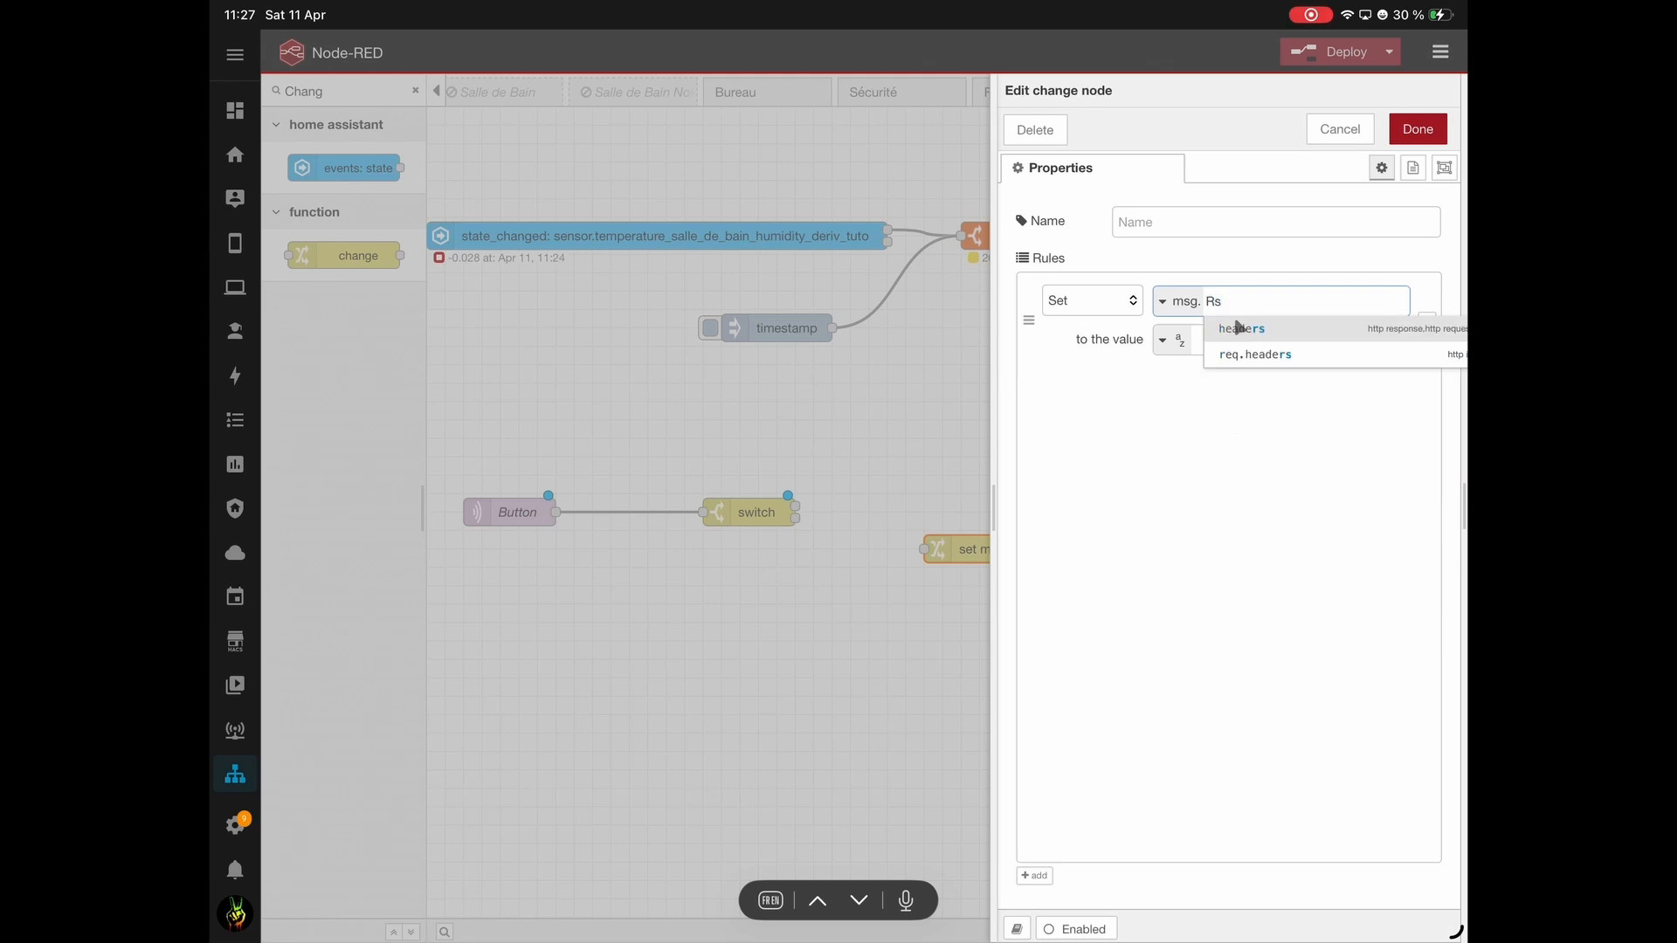
pyautogui.write('et')
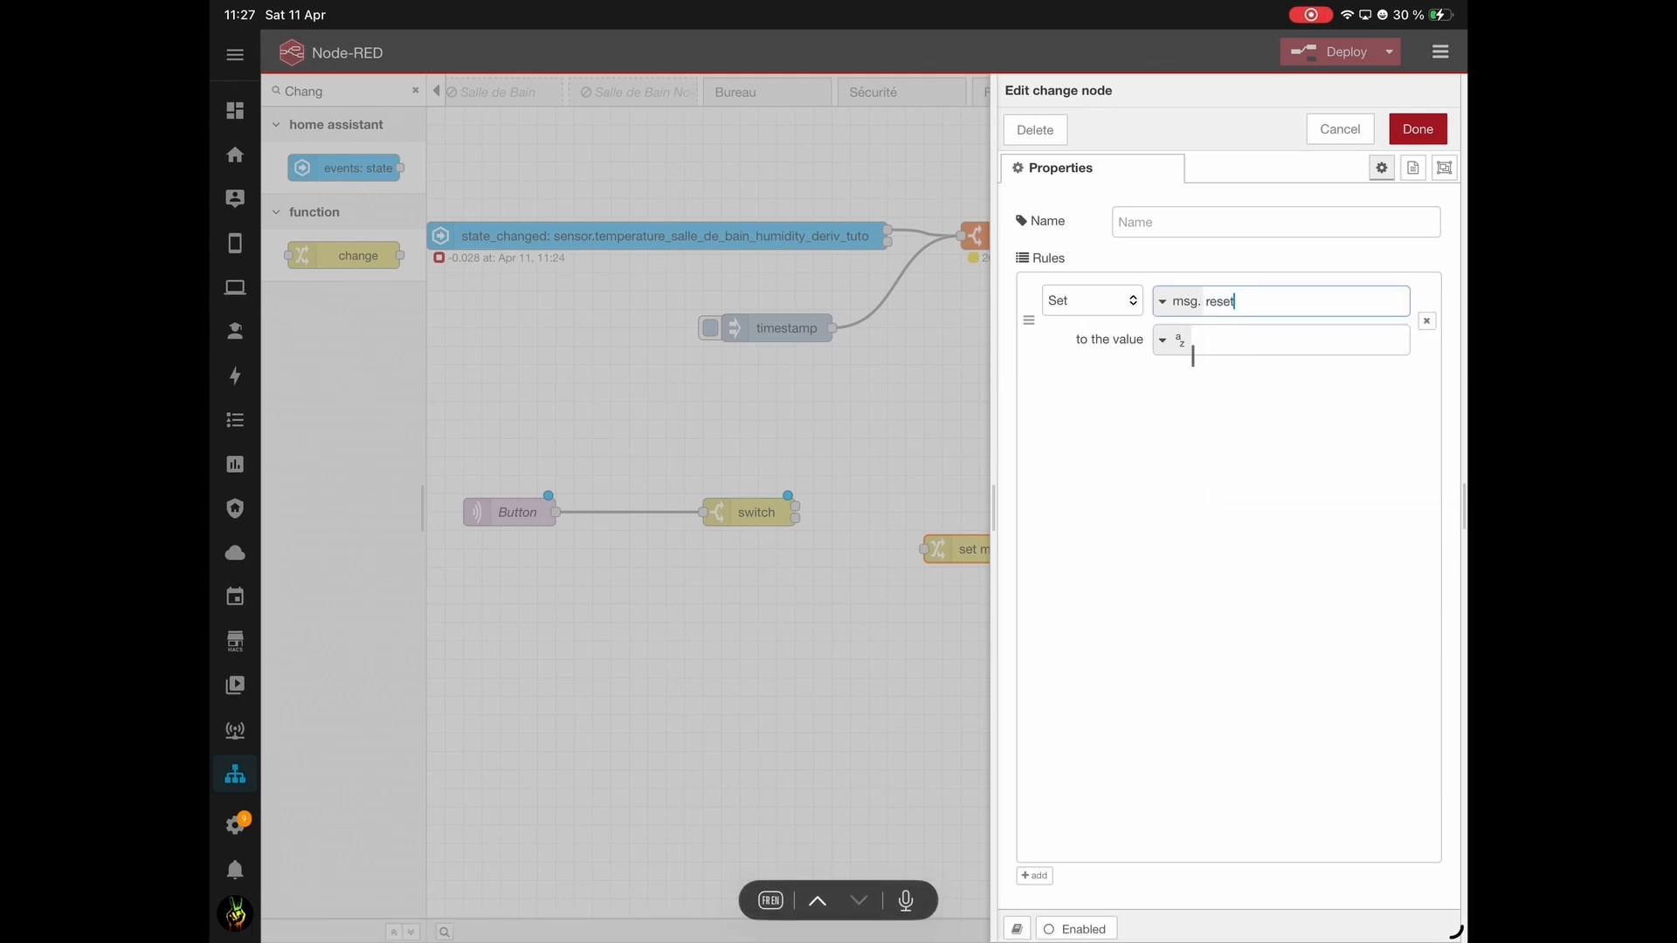
pyautogui.click(1180, 343)
pyautogui.click(1190, 506)
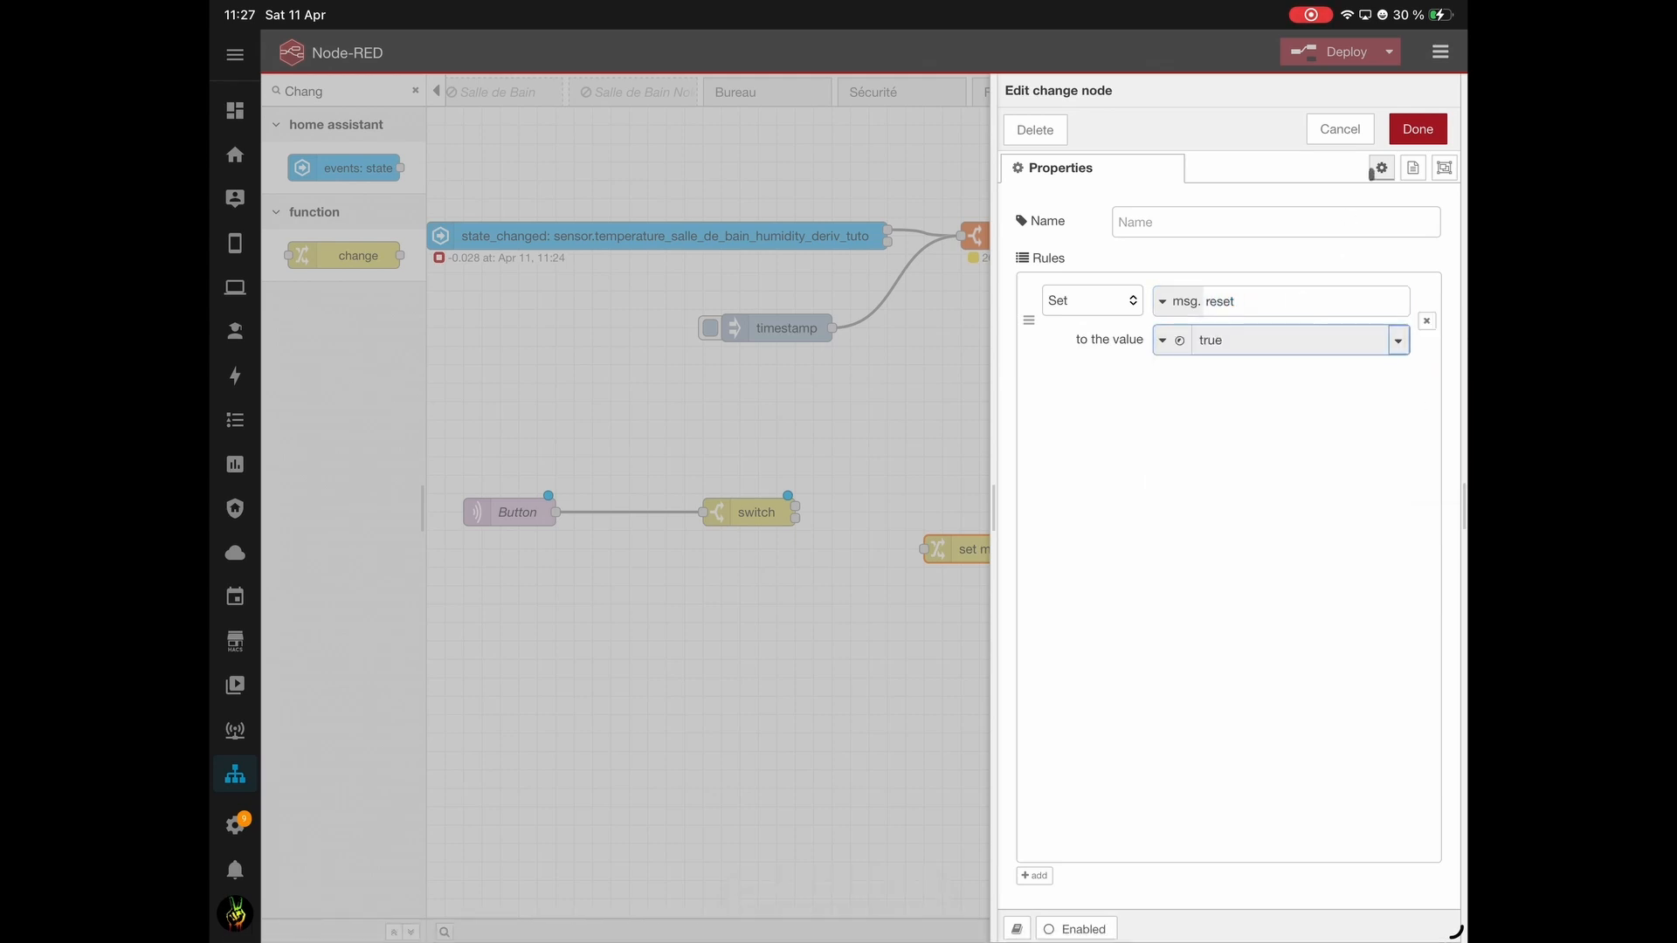
pyautogui.click(1418, 128)
# Wire the switch's off output to the new set msg.reset node, and that node to the resend every 5min trigger and the counter.
pyautogui.hscroll(5, 1112, 591)
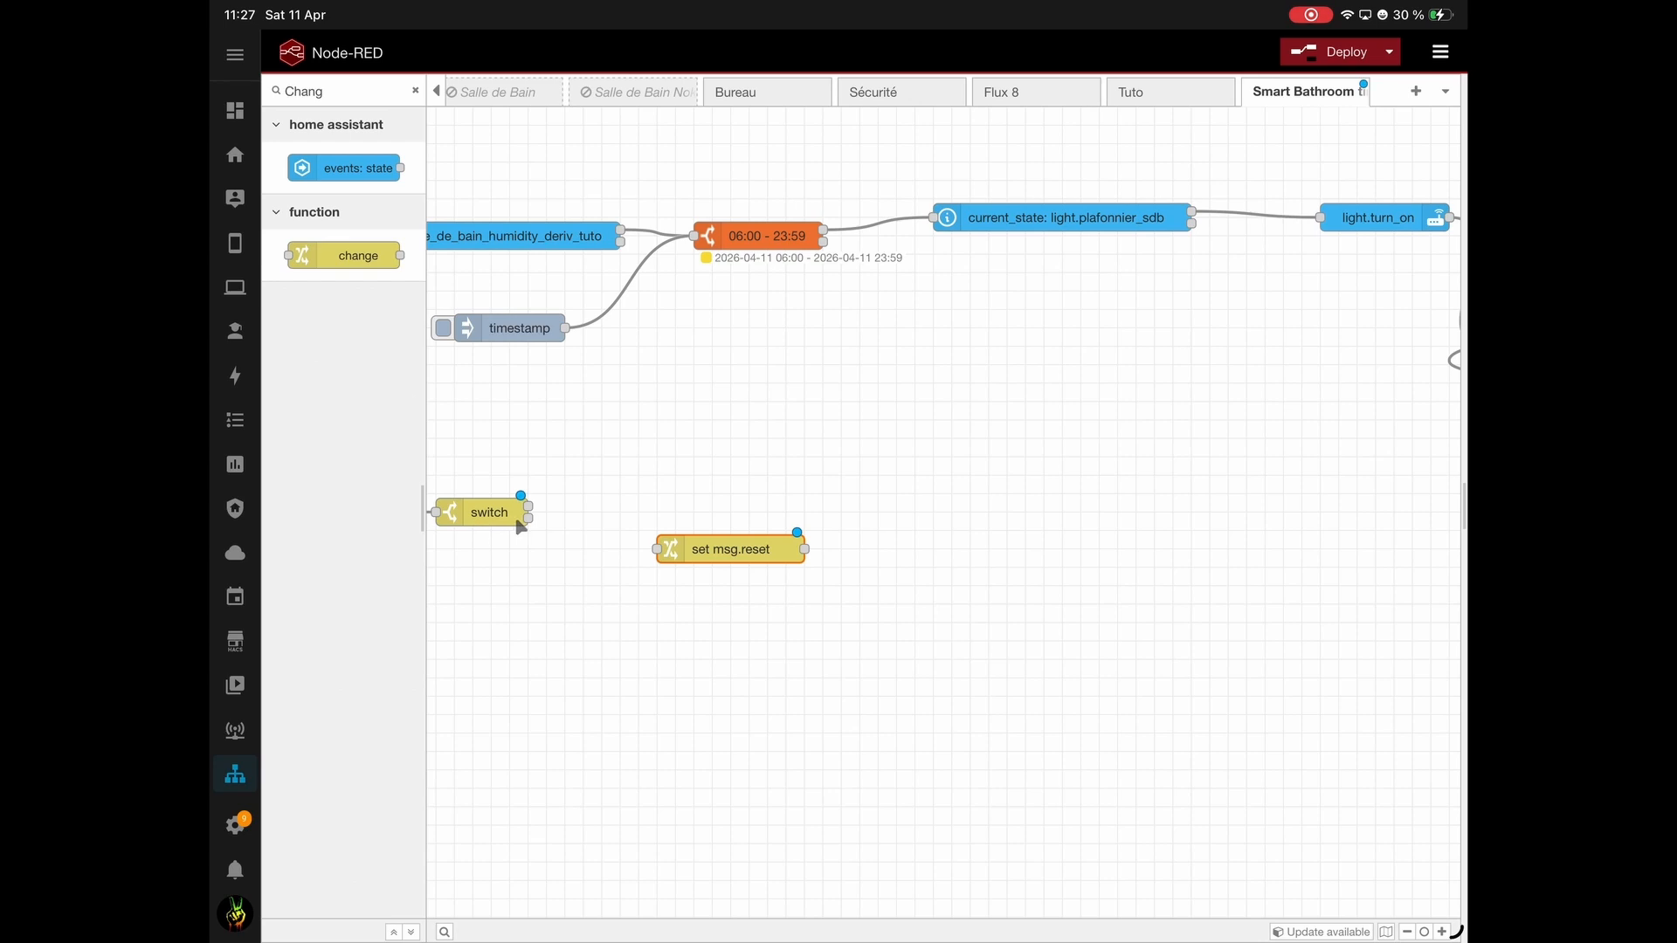
pyautogui.moveTo(528, 518); pyautogui.dragTo(657, 549)
pyautogui.hscroll(4, 919, 533)
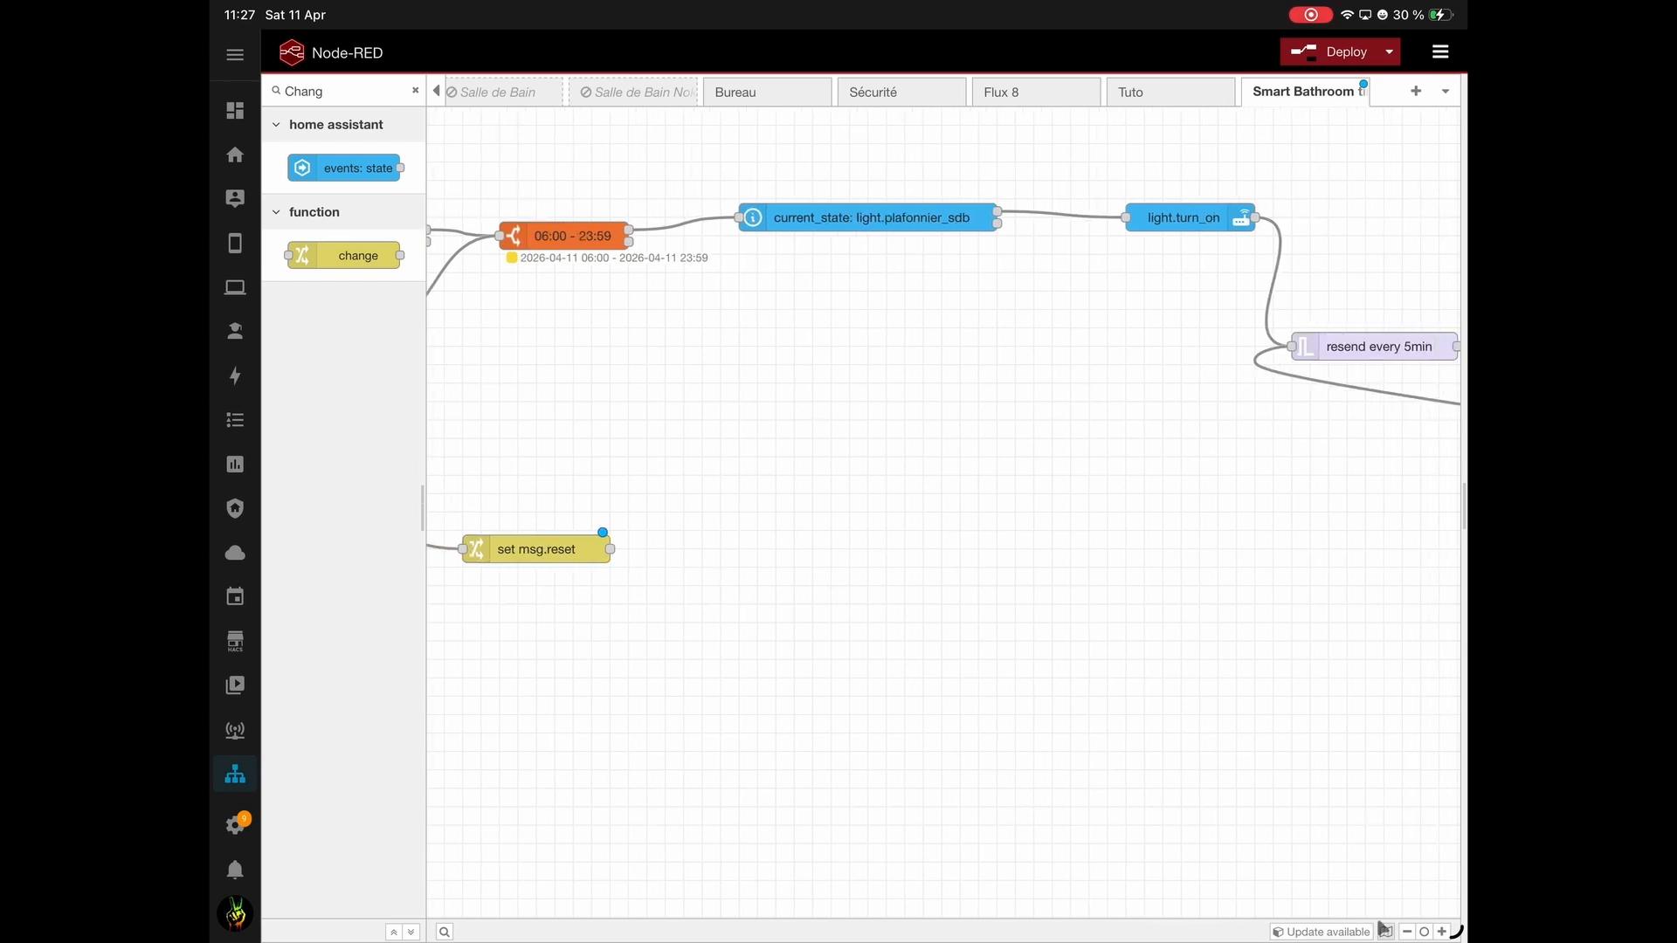
pyautogui.click(1407, 932)
pyautogui.click(1407, 932)
pyautogui.hscroll(4, 994, 714)
pyautogui.moveTo(480, 463); pyautogui.dragTo(1021, 302)
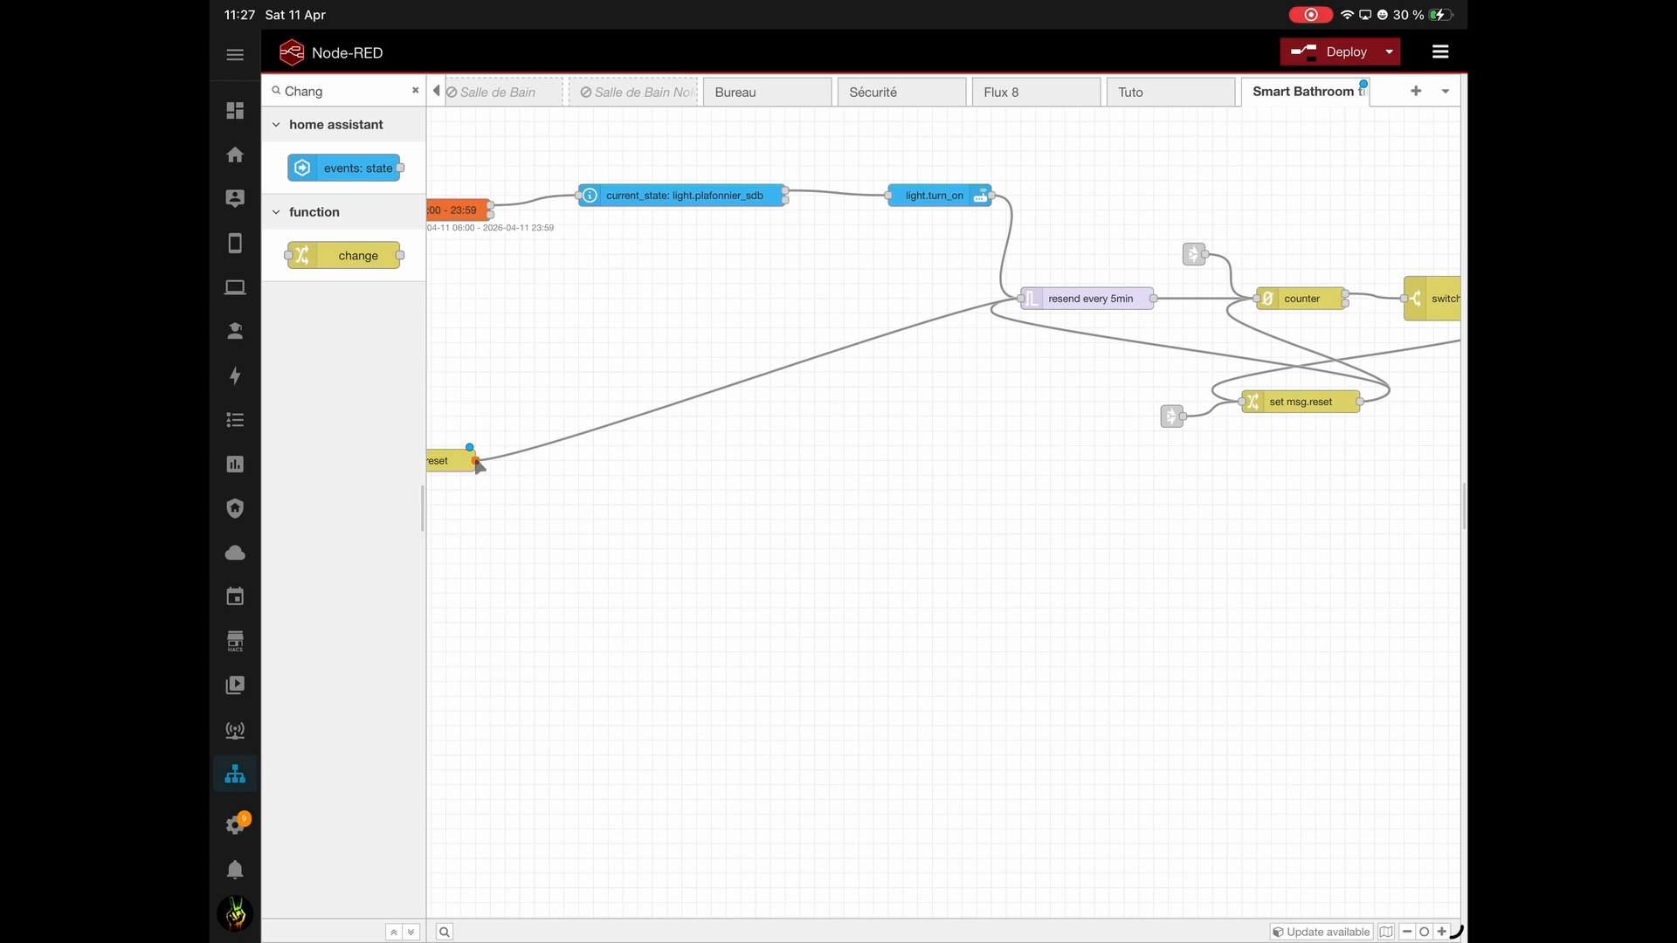
pyautogui.moveTo(480, 463); pyautogui.dragTo(1256, 298)
pyautogui.hscroll(-5, 1326, 540)
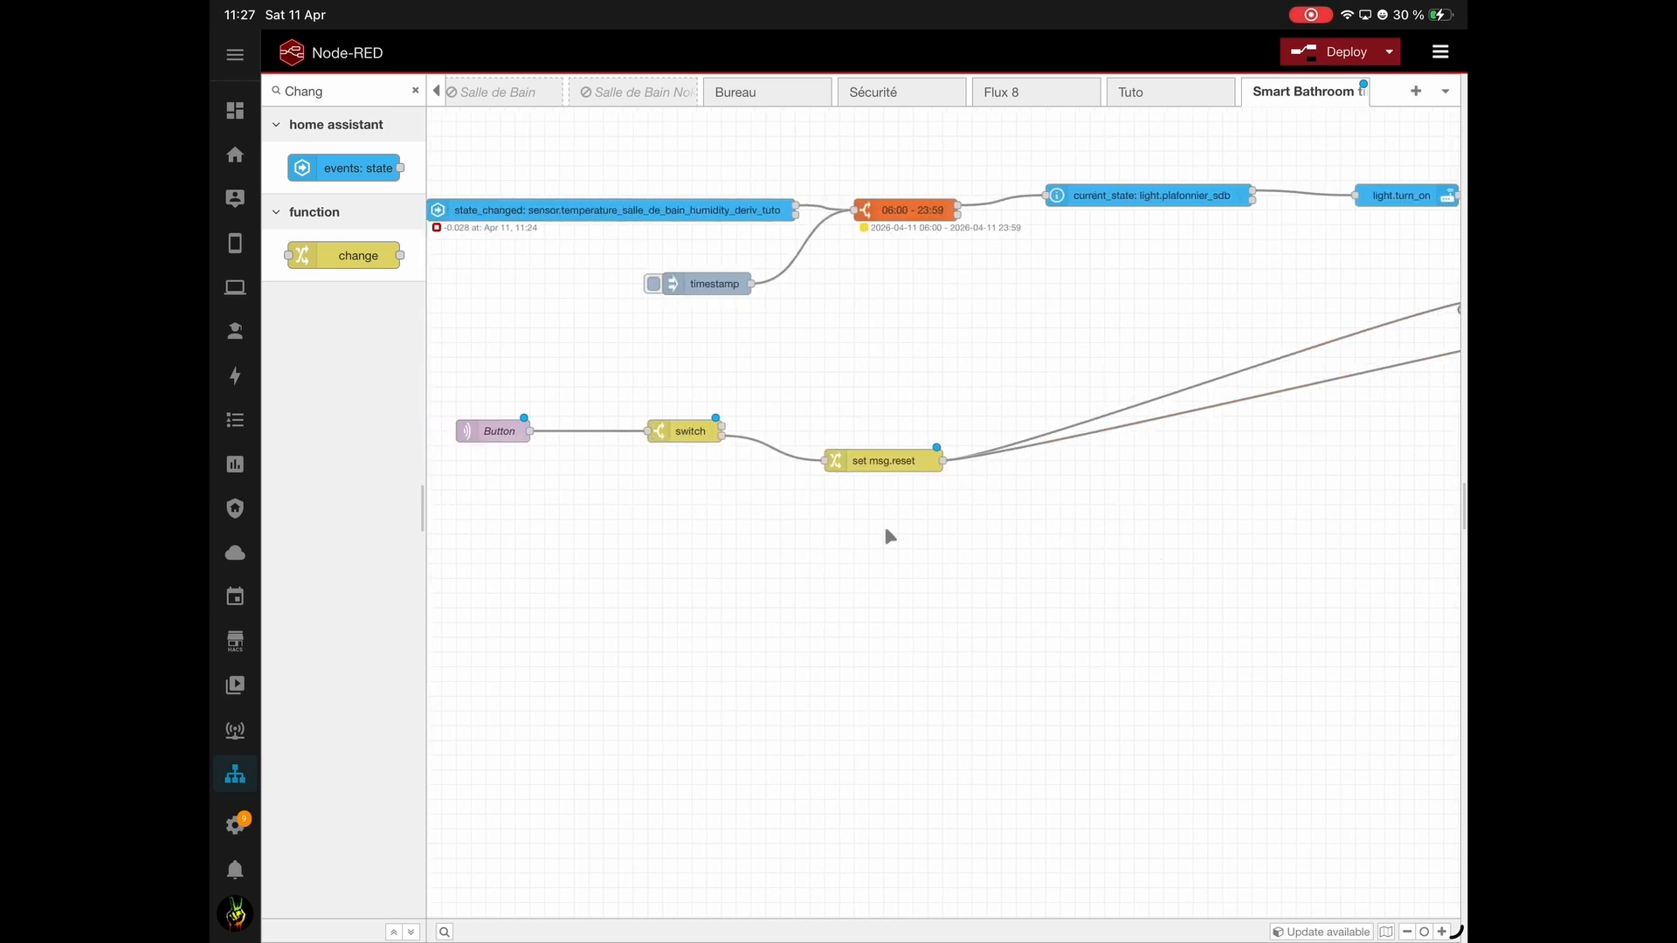
# Add a current state node above the new set msg.reset node and wire the switch's on output to it.
pyautogui.click(414, 91)
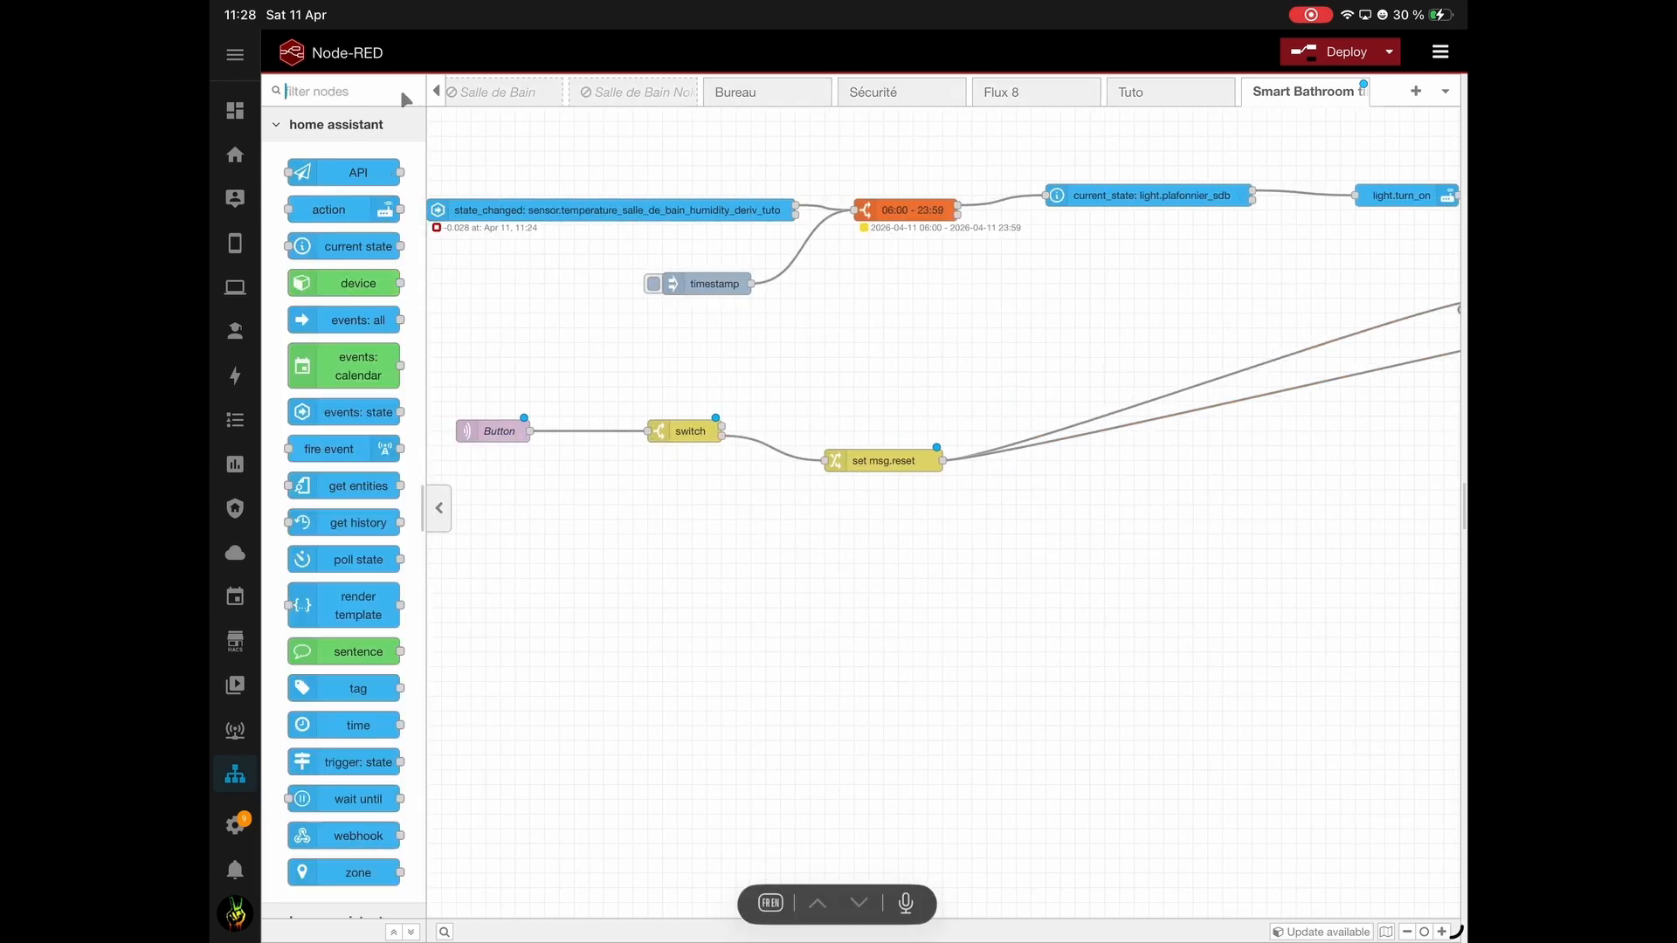
pyautogui.moveTo(368, 251); pyautogui.dragTo(908, 360)
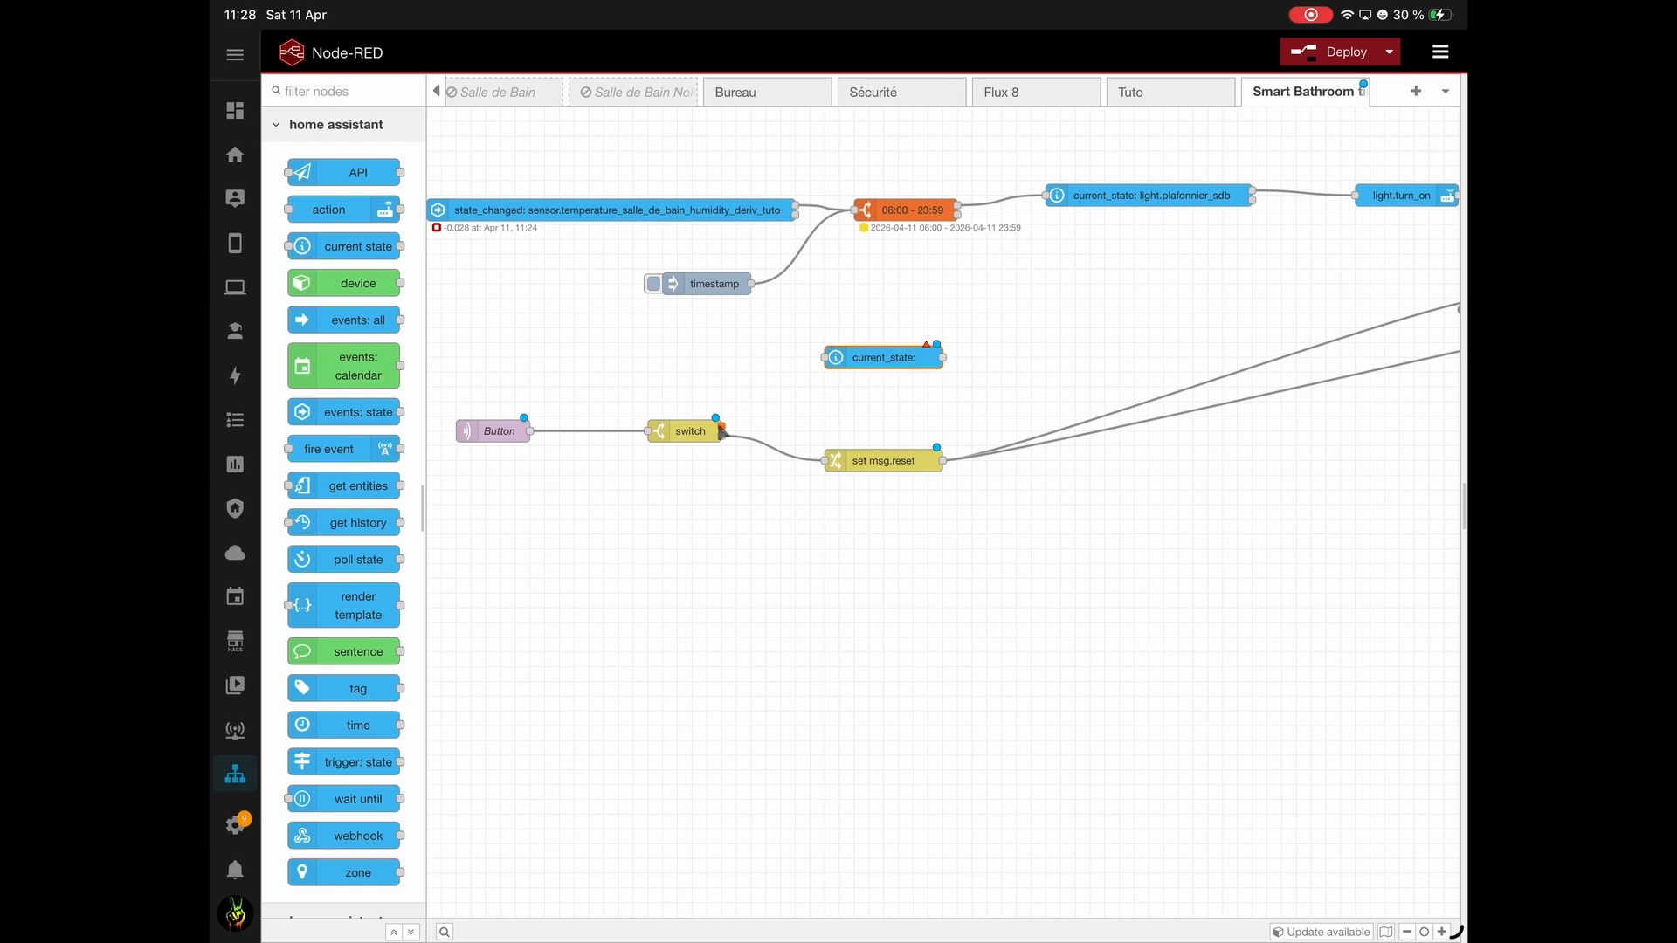
pyautogui.moveTo(722, 425)
pyautogui.mouseDown()
pyautogui.moveTo(828, 355)
pyautogui.moveTo(798, 366)
pyautogui.mouseUp()
# Set the new current state node's entity to light.plafonnier_sdb, fill in its If State condition and save it.
pyautogui.doubleClick(799, 365)
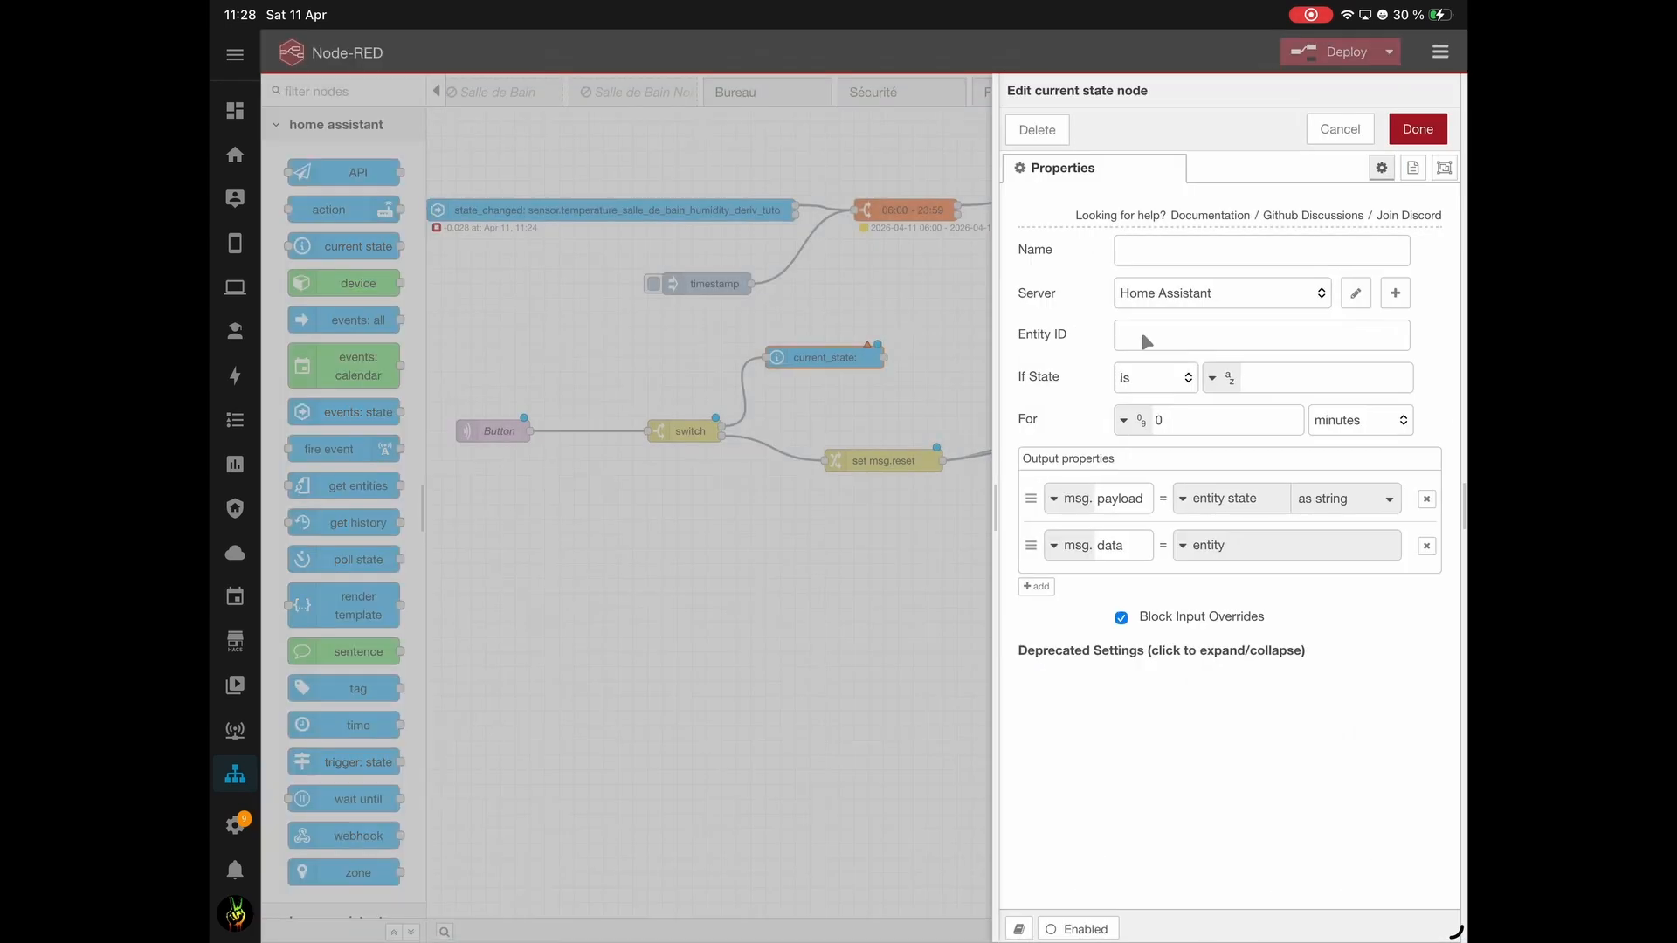
pyautogui.click(1194, 332)
pyautogui.write('Ligh')
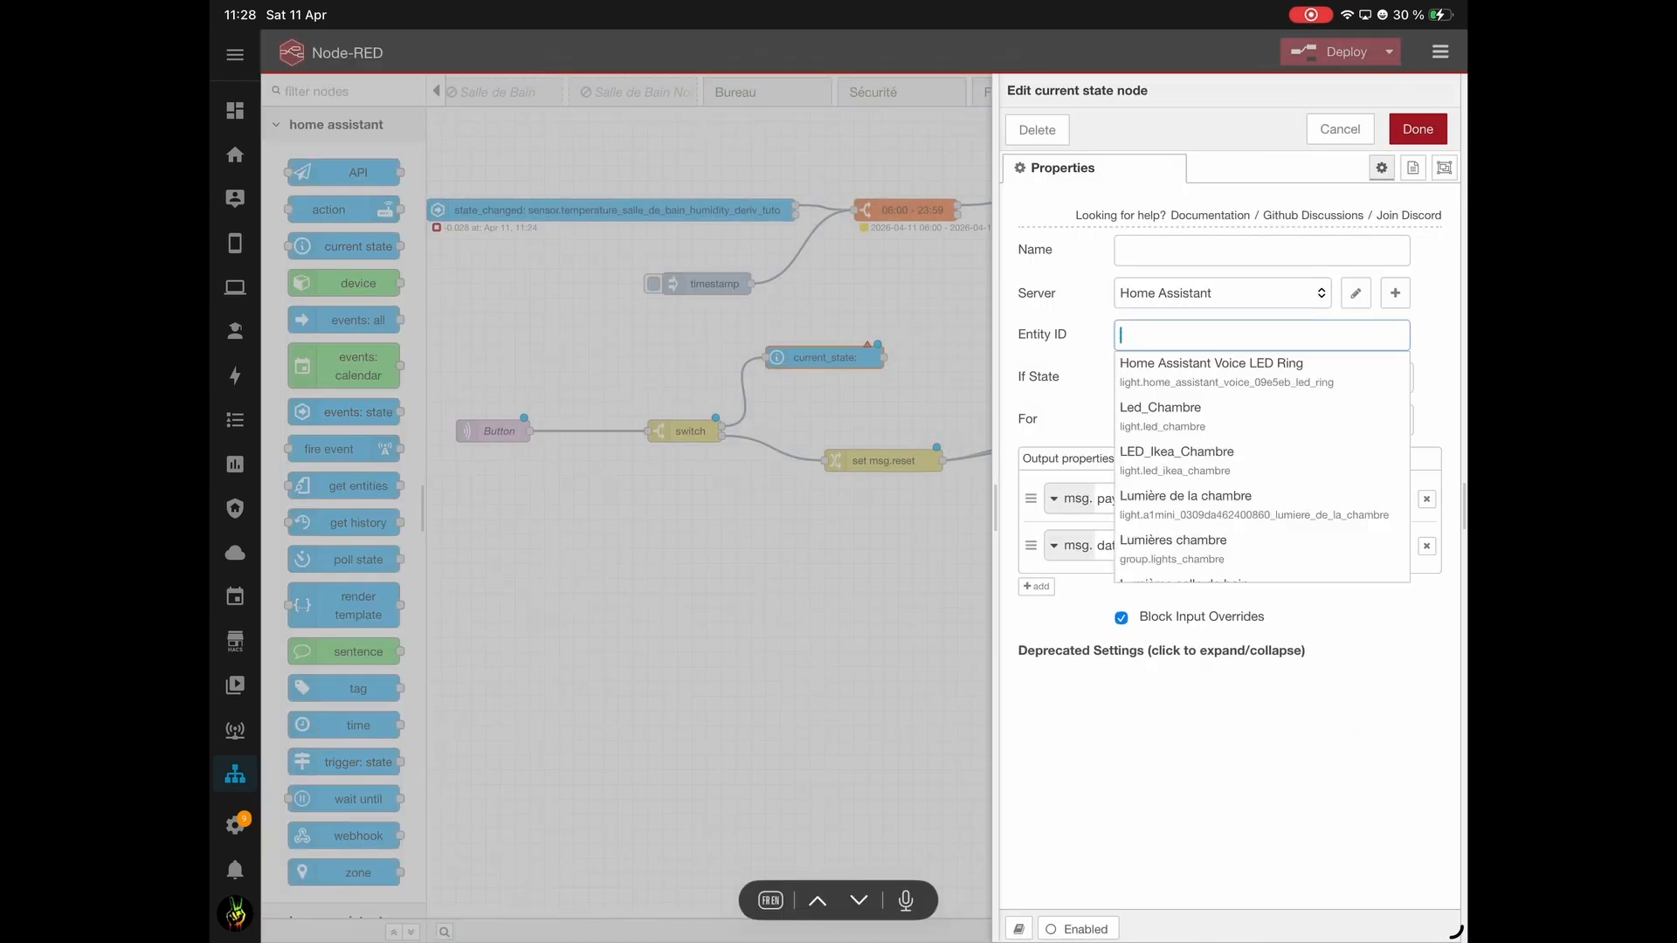
pyautogui.write('Plafon')
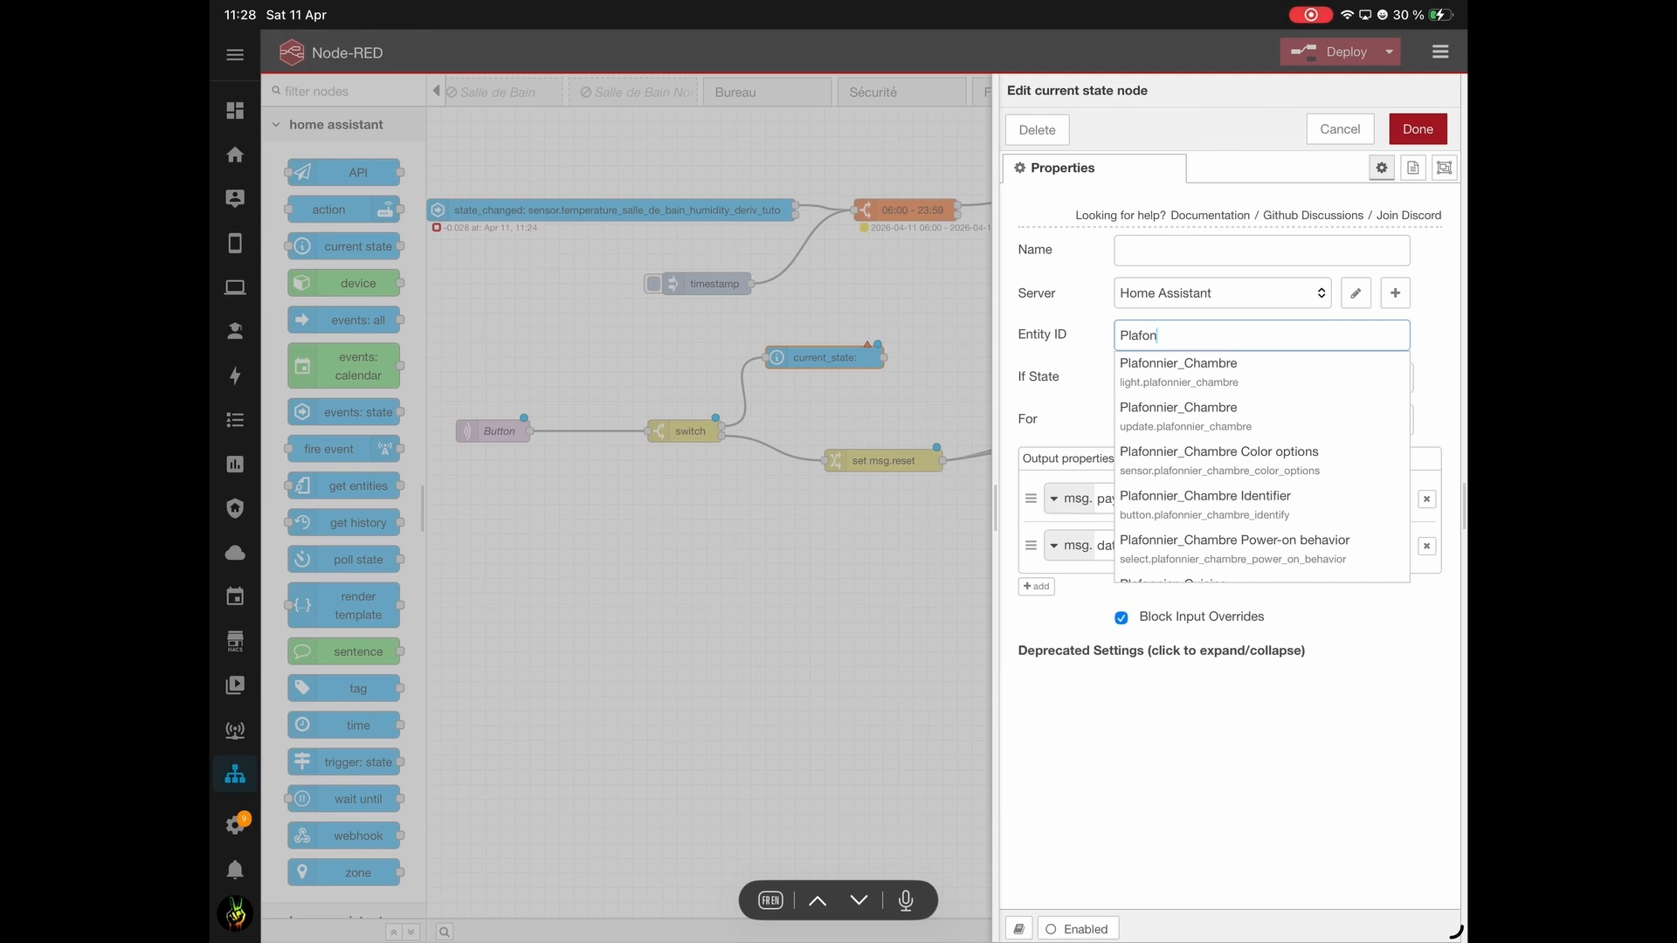
pyautogui.scroll(-10, 1227, 506)
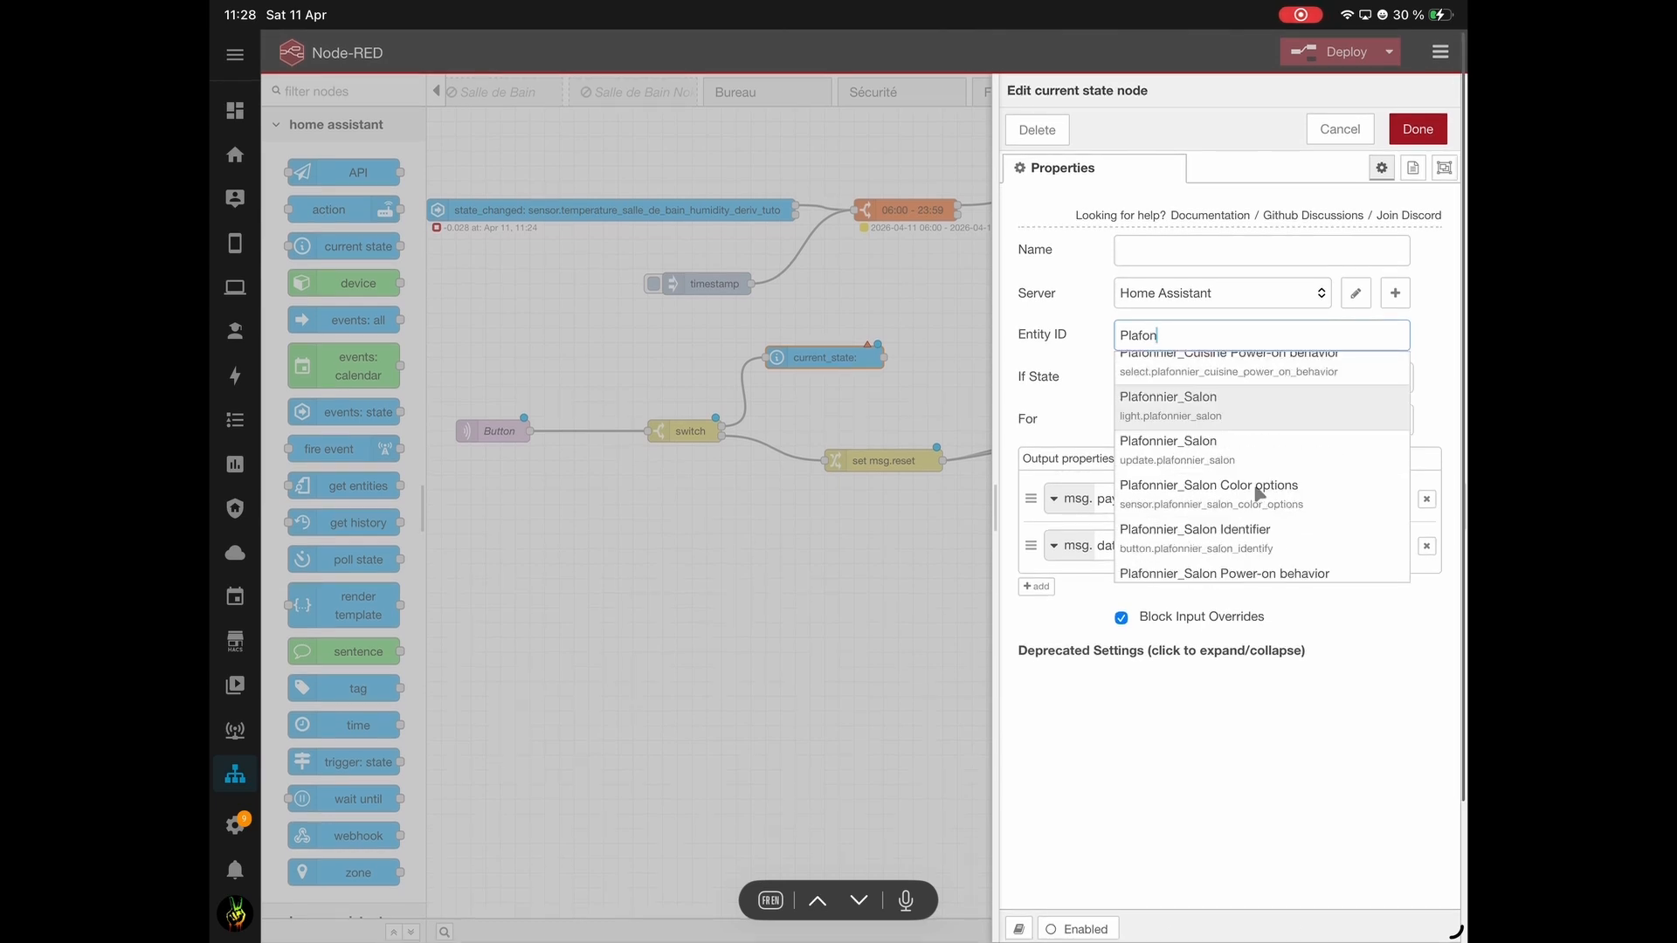
pyautogui.click(1227, 507)
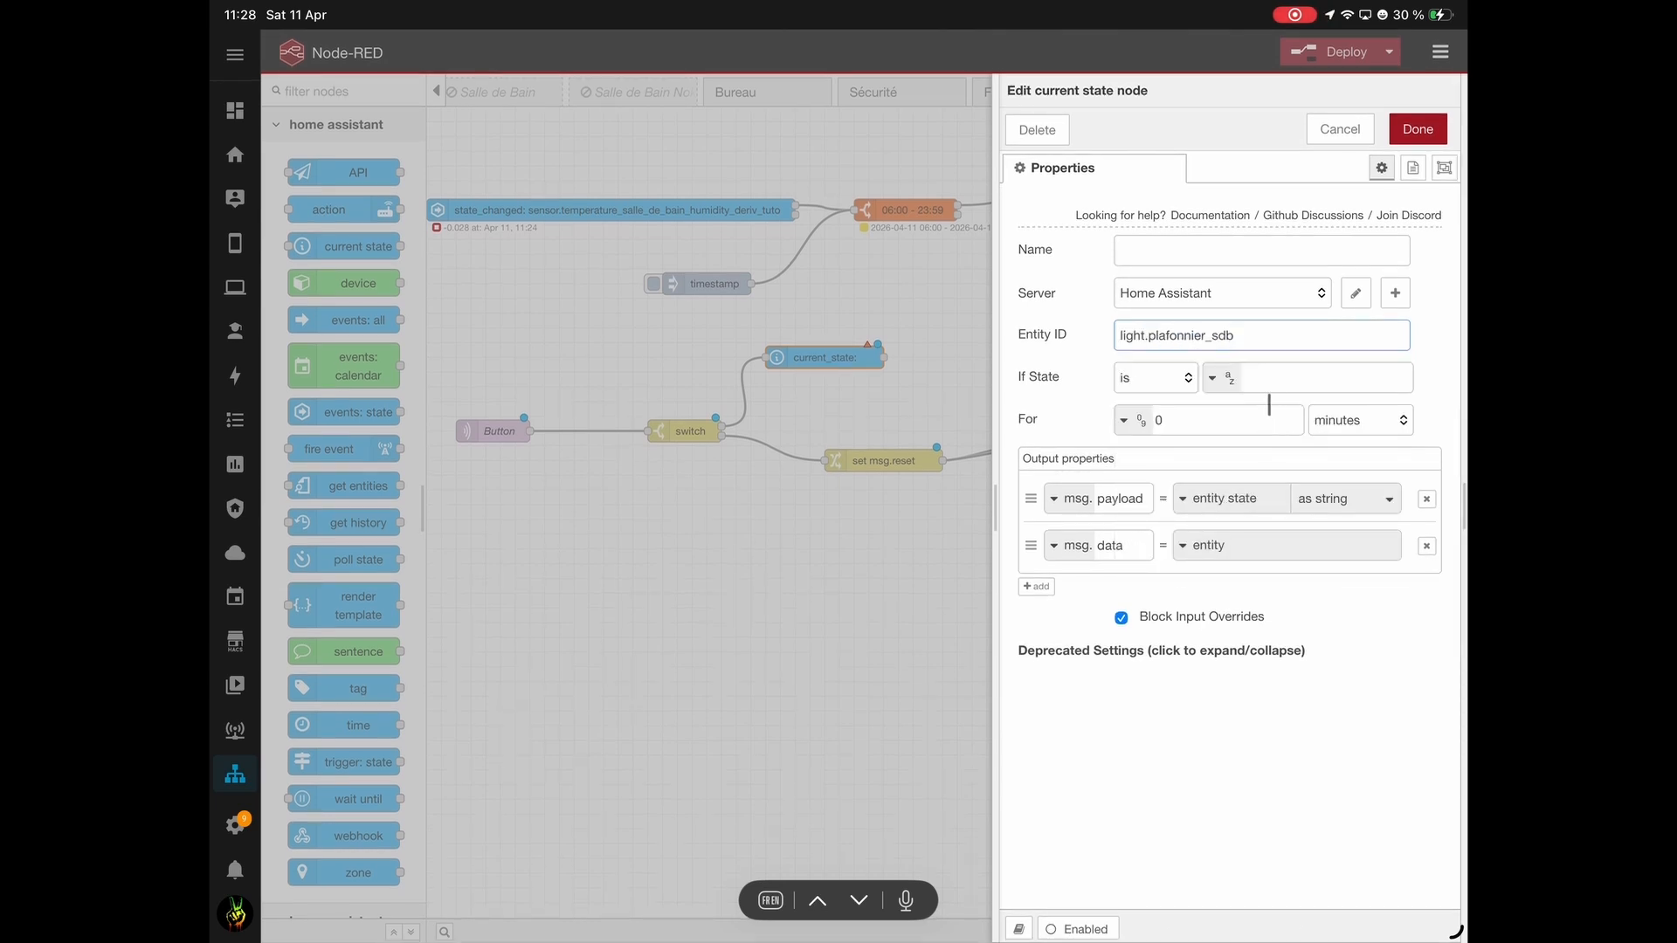
pyautogui.click(1275, 377)
pyautogui.hotkey('ctrl', 'Return')
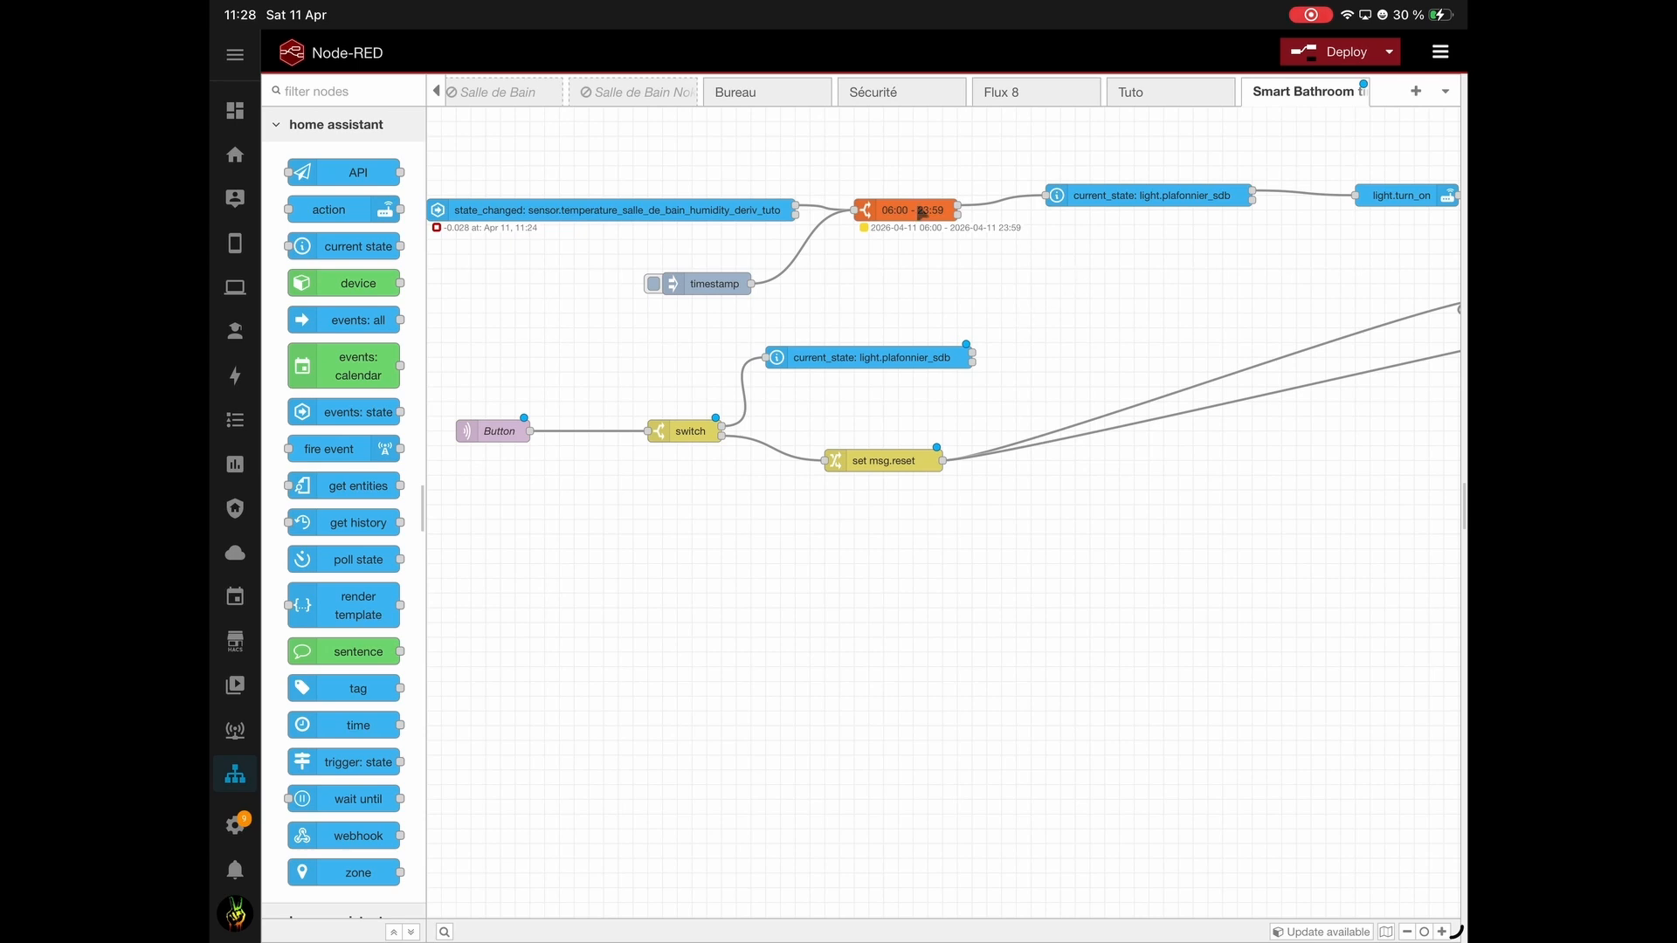
# Add an action node to the right of the button branch's current state node and set its action to light.turn_off.
pyautogui.moveTo(328, 210); pyautogui.dragTo(1048, 390)
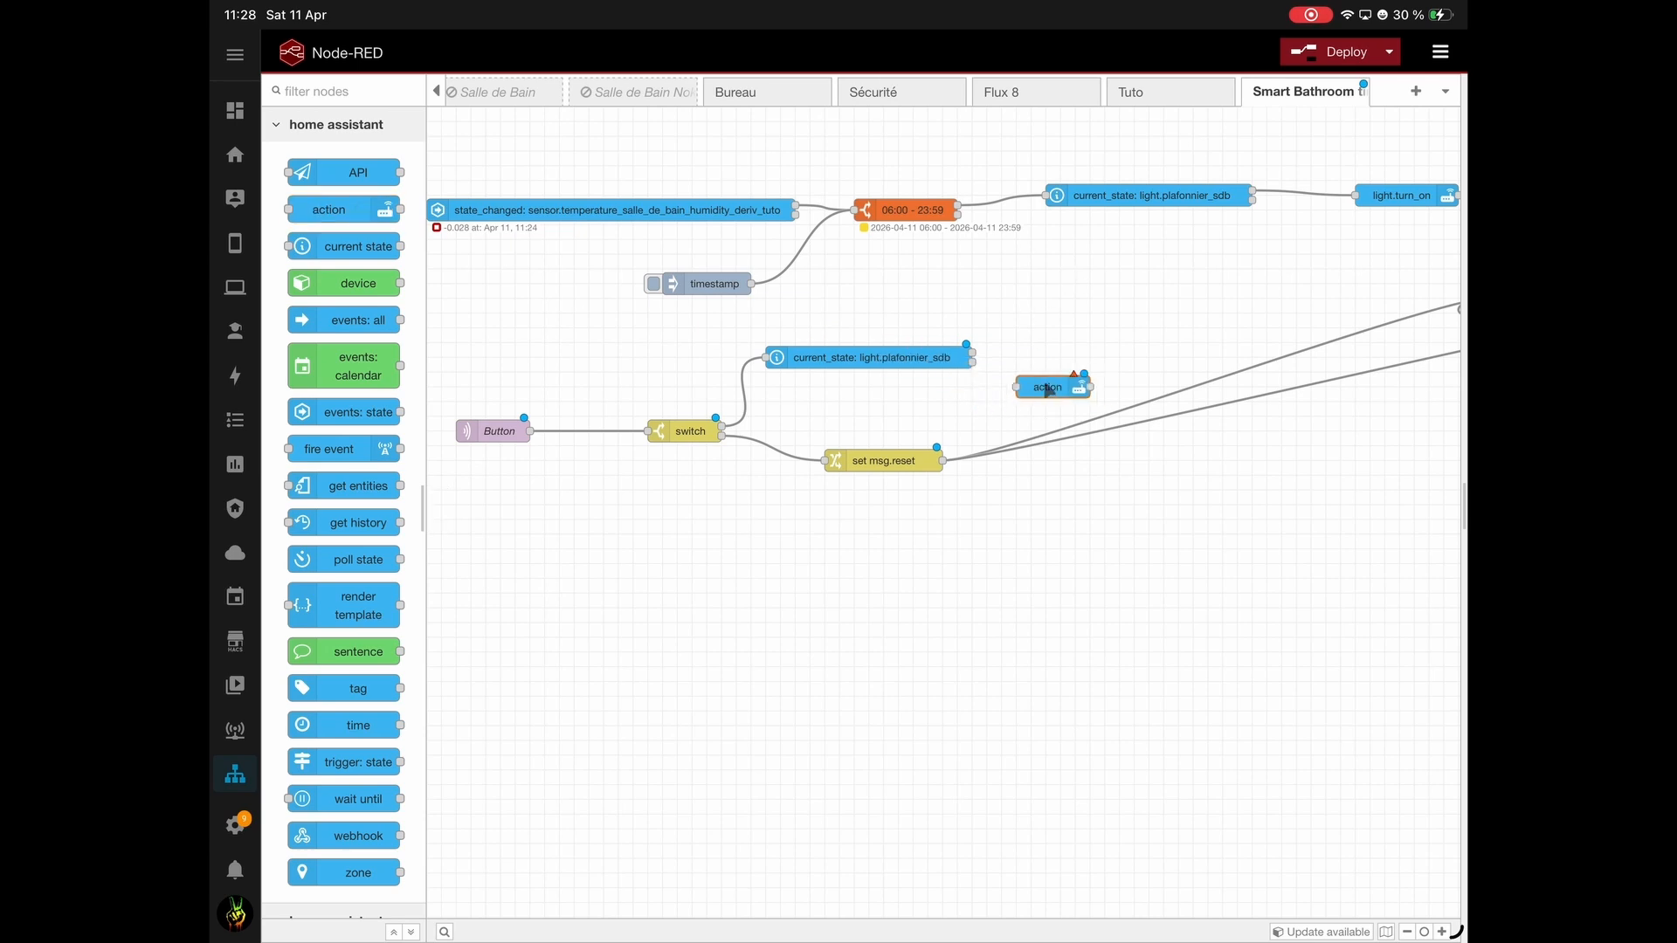
pyautogui.doubleClick(1048, 386)
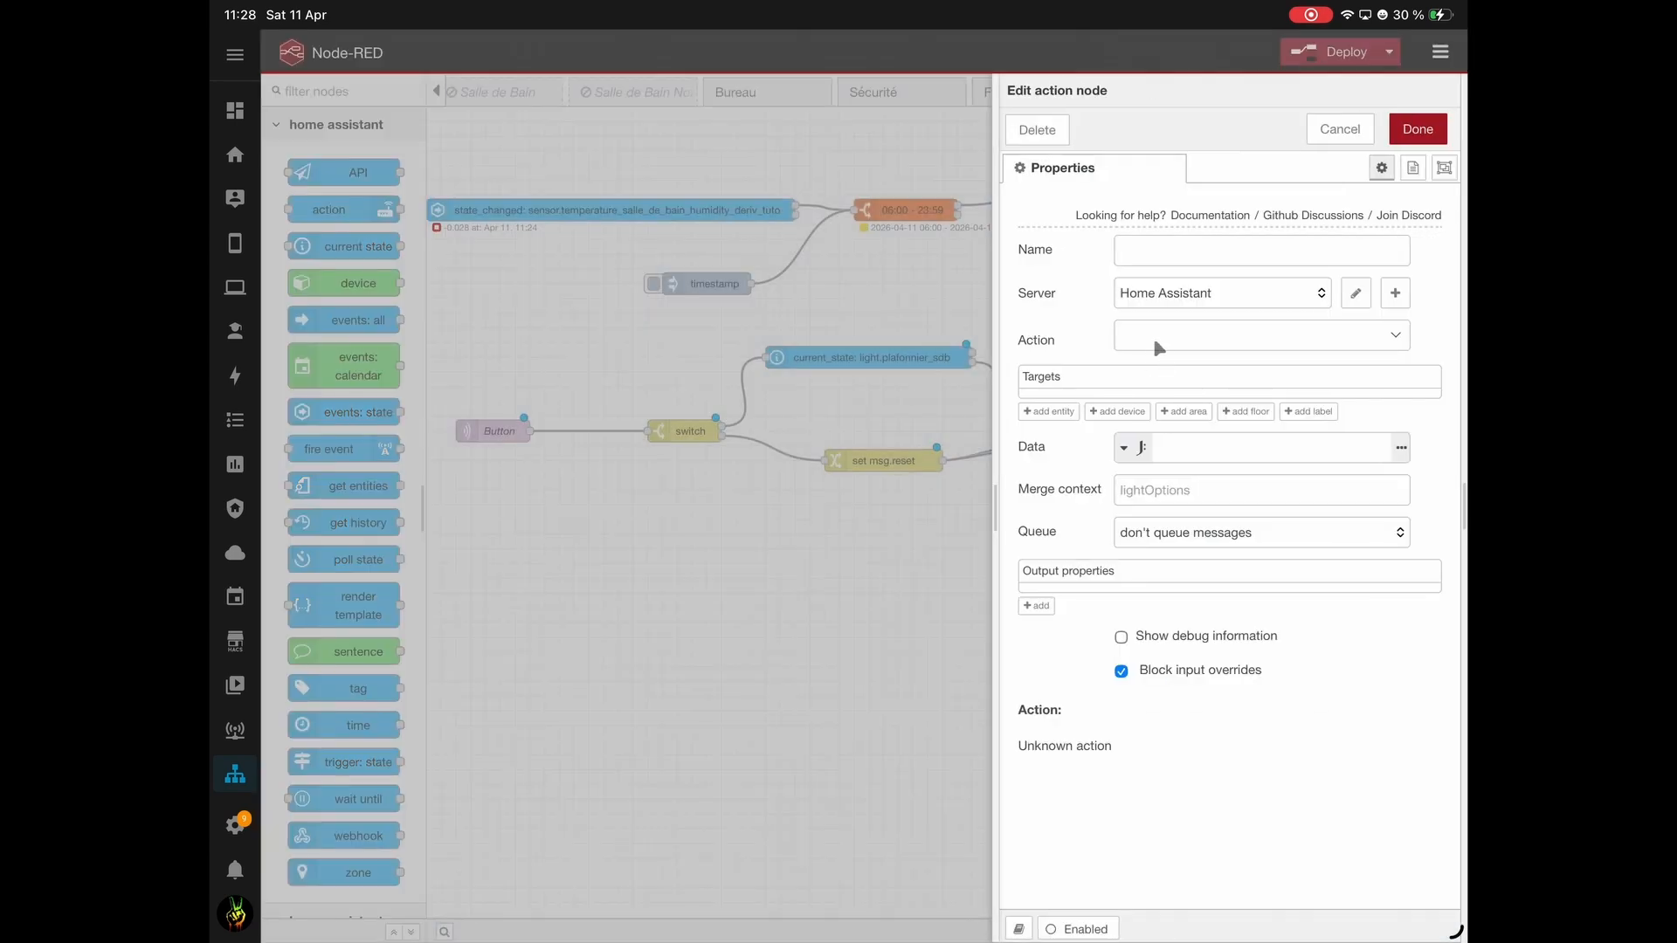
pyautogui.click(1154, 338)
pyautogui.write('light')
pyautogui.click(1183, 507)
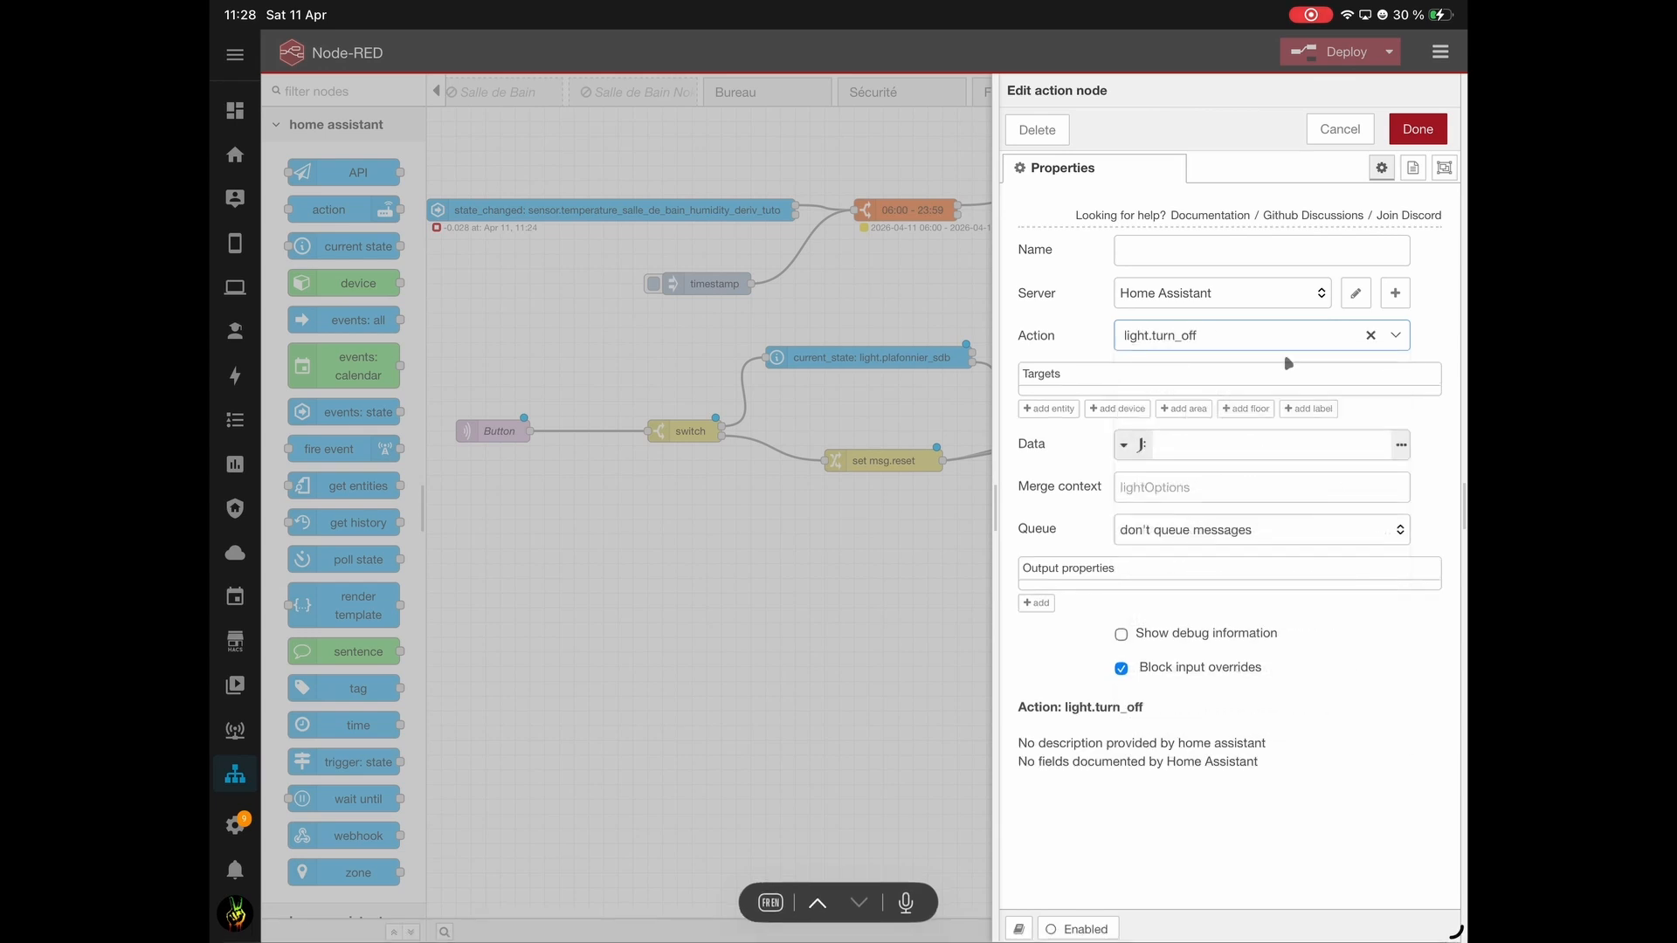
# Target the Plafonnier_Sdb entity in the light.turn_off node, save it and wire the current state node's second output to it.
pyautogui.click(1065, 410)
pyautogui.click(1119, 423)
pyautogui.write('Plafon')
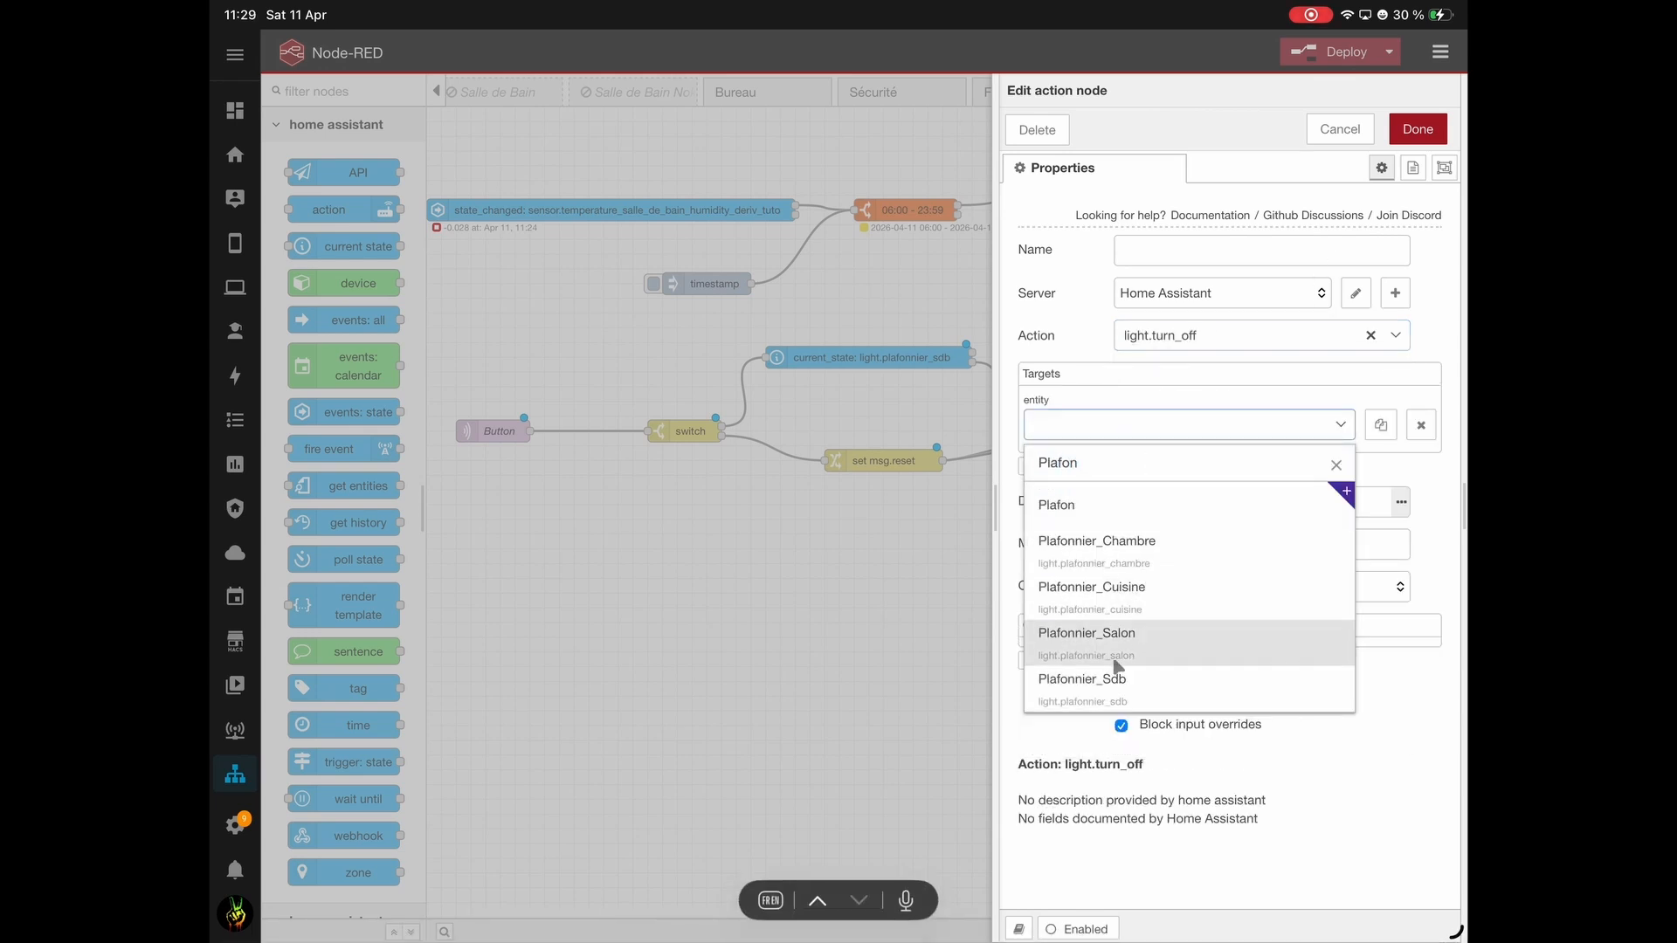
pyautogui.click(1082, 682)
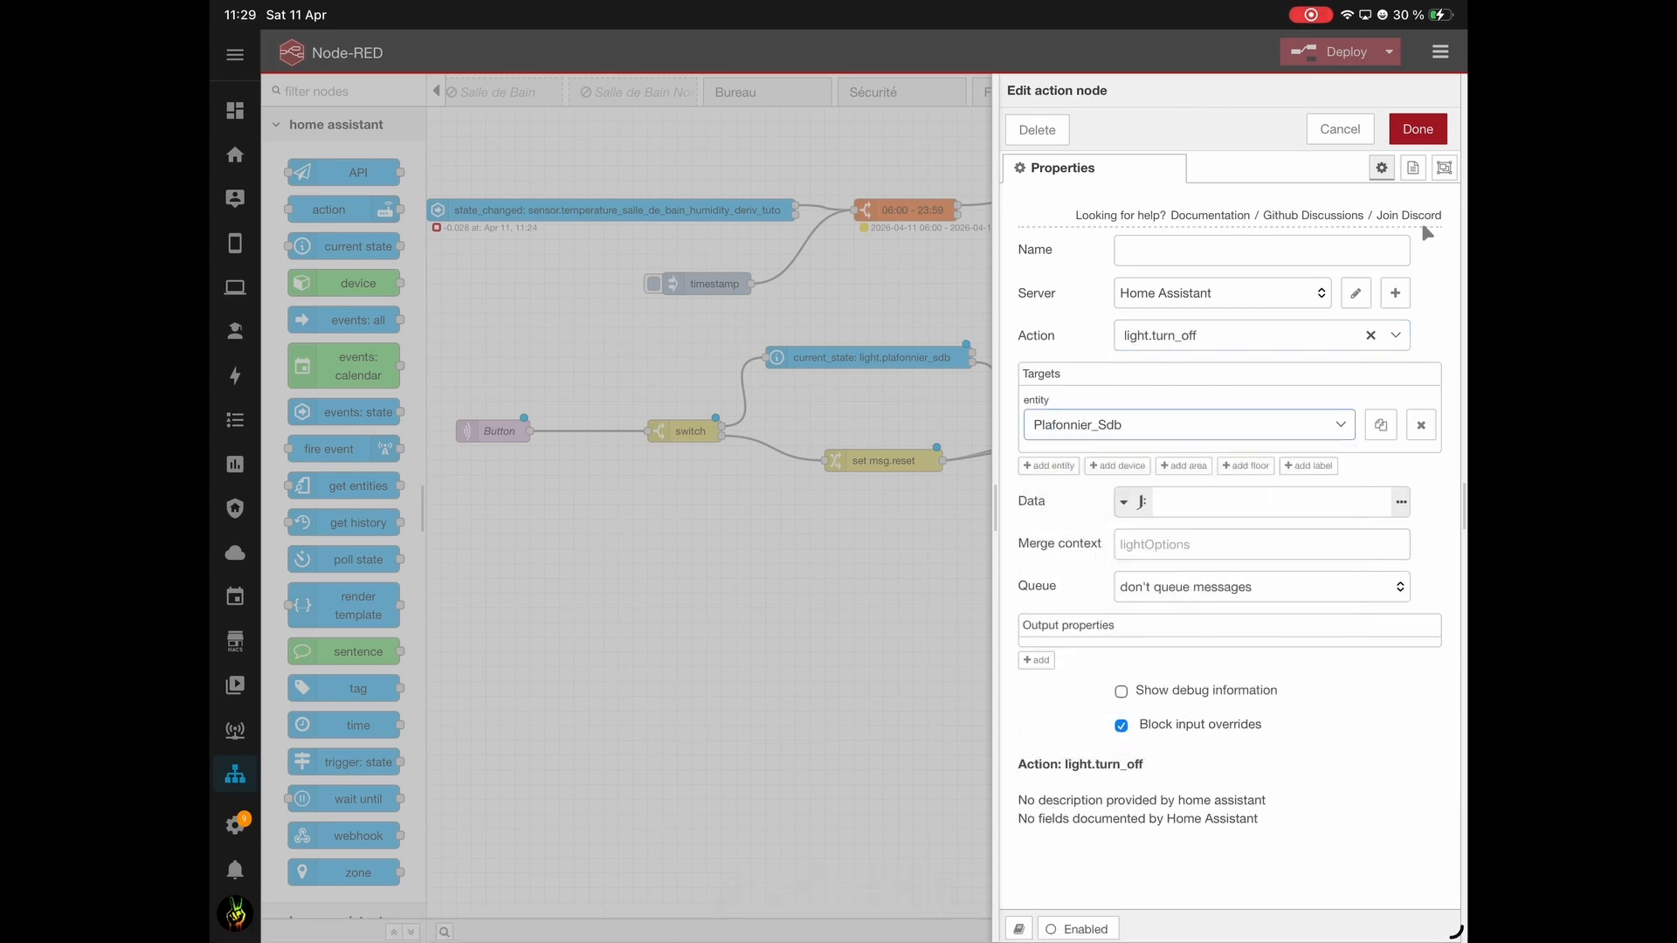
pyautogui.click(1417, 129)
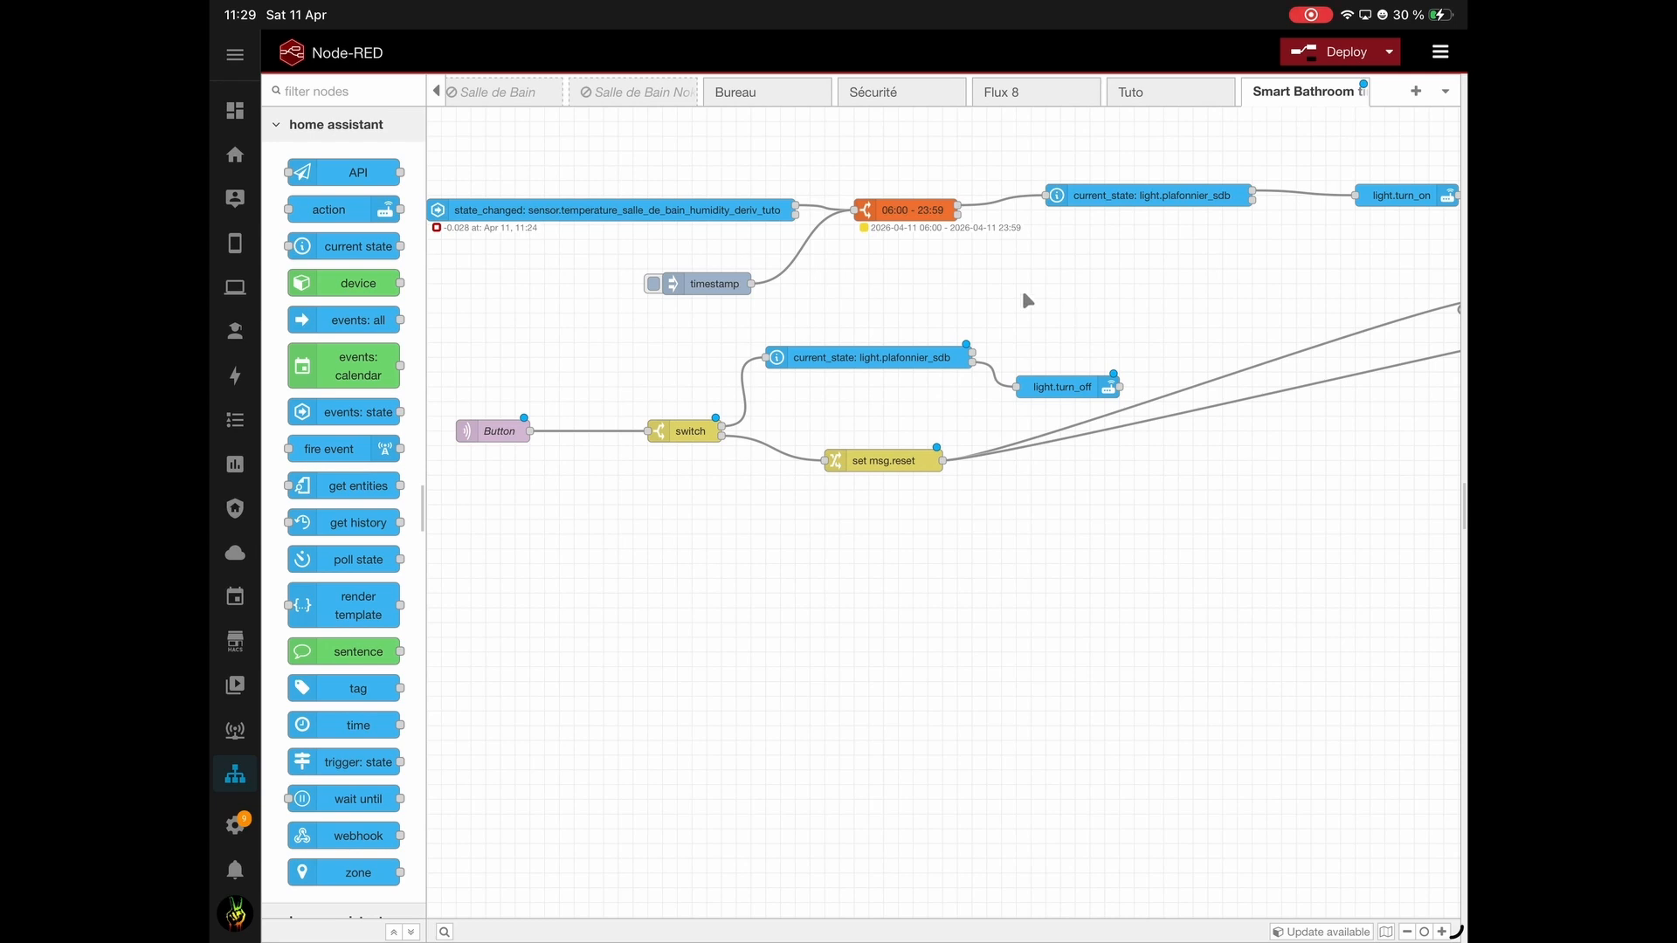
# Add a time range node above the light.turn_off node and open its settings.
pyautogui.click(332, 91)
pyautogui.write('Time')
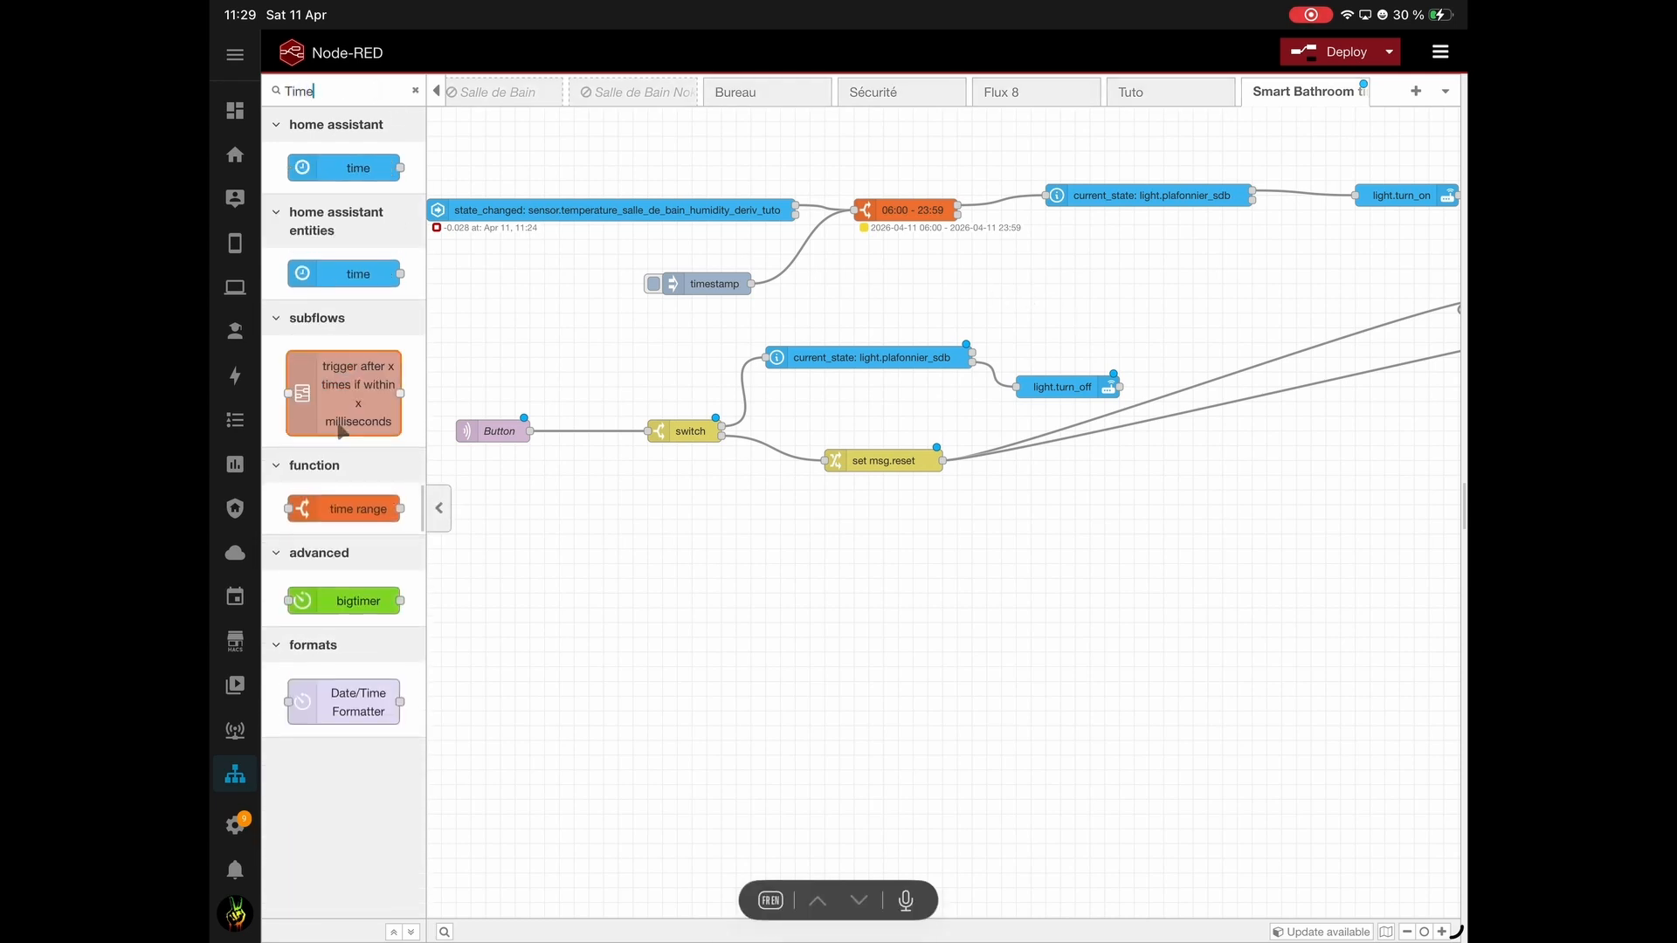
pyautogui.moveTo(341, 509); pyautogui.dragTo(1087, 301)
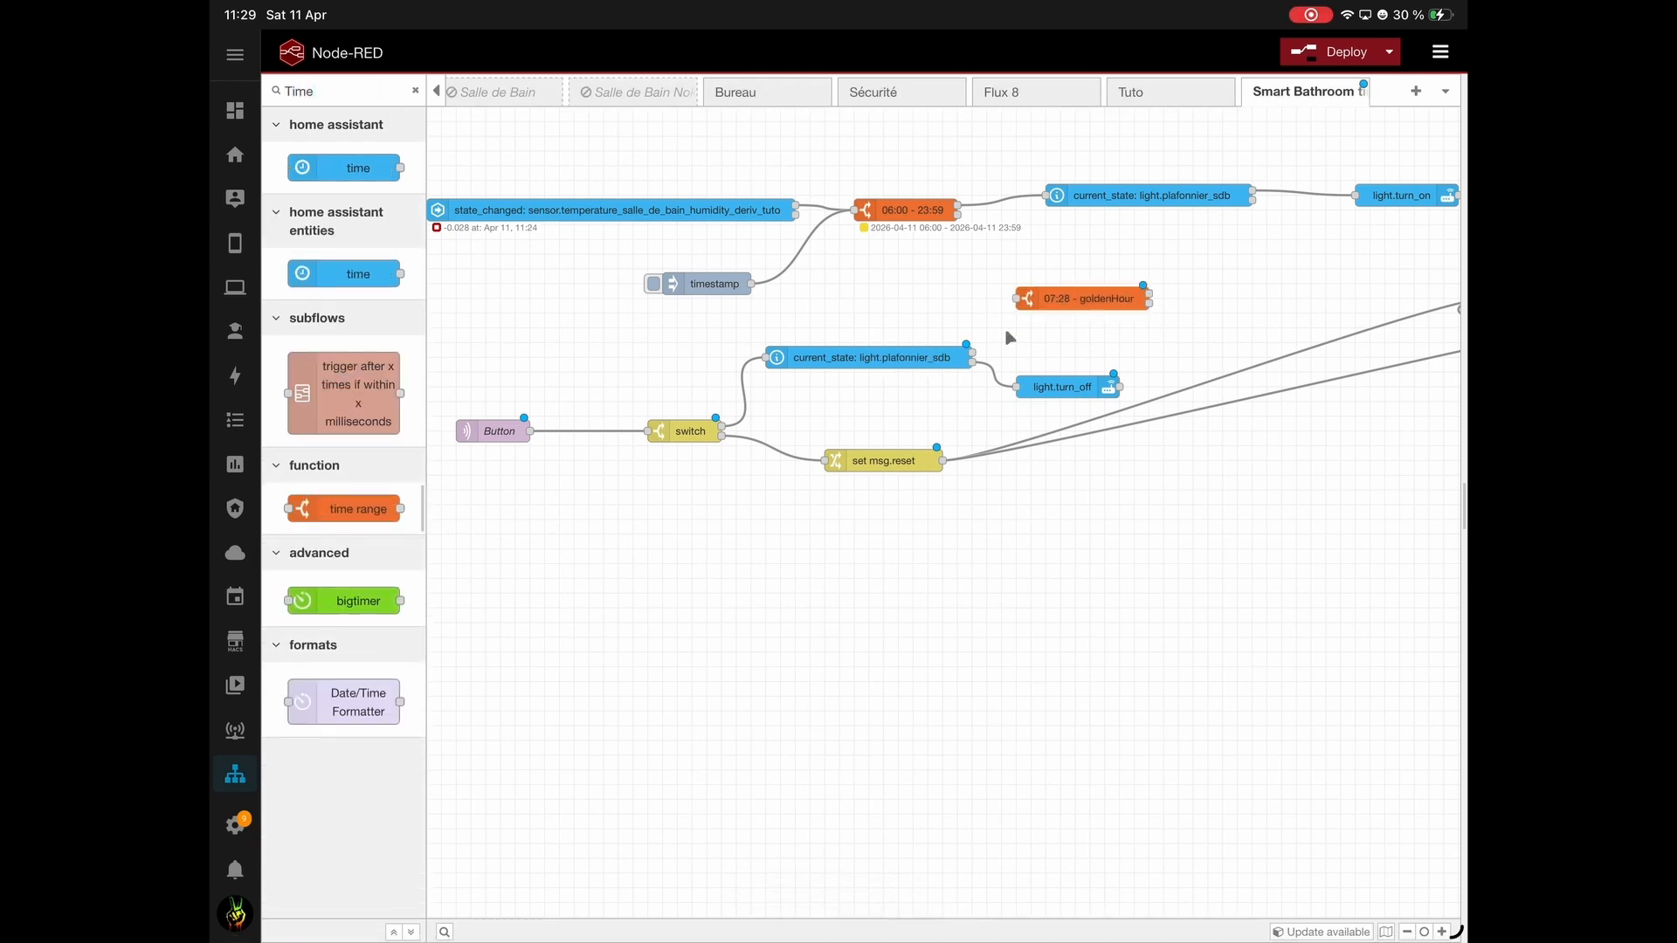
pyautogui.doubleClick(1024, 302)
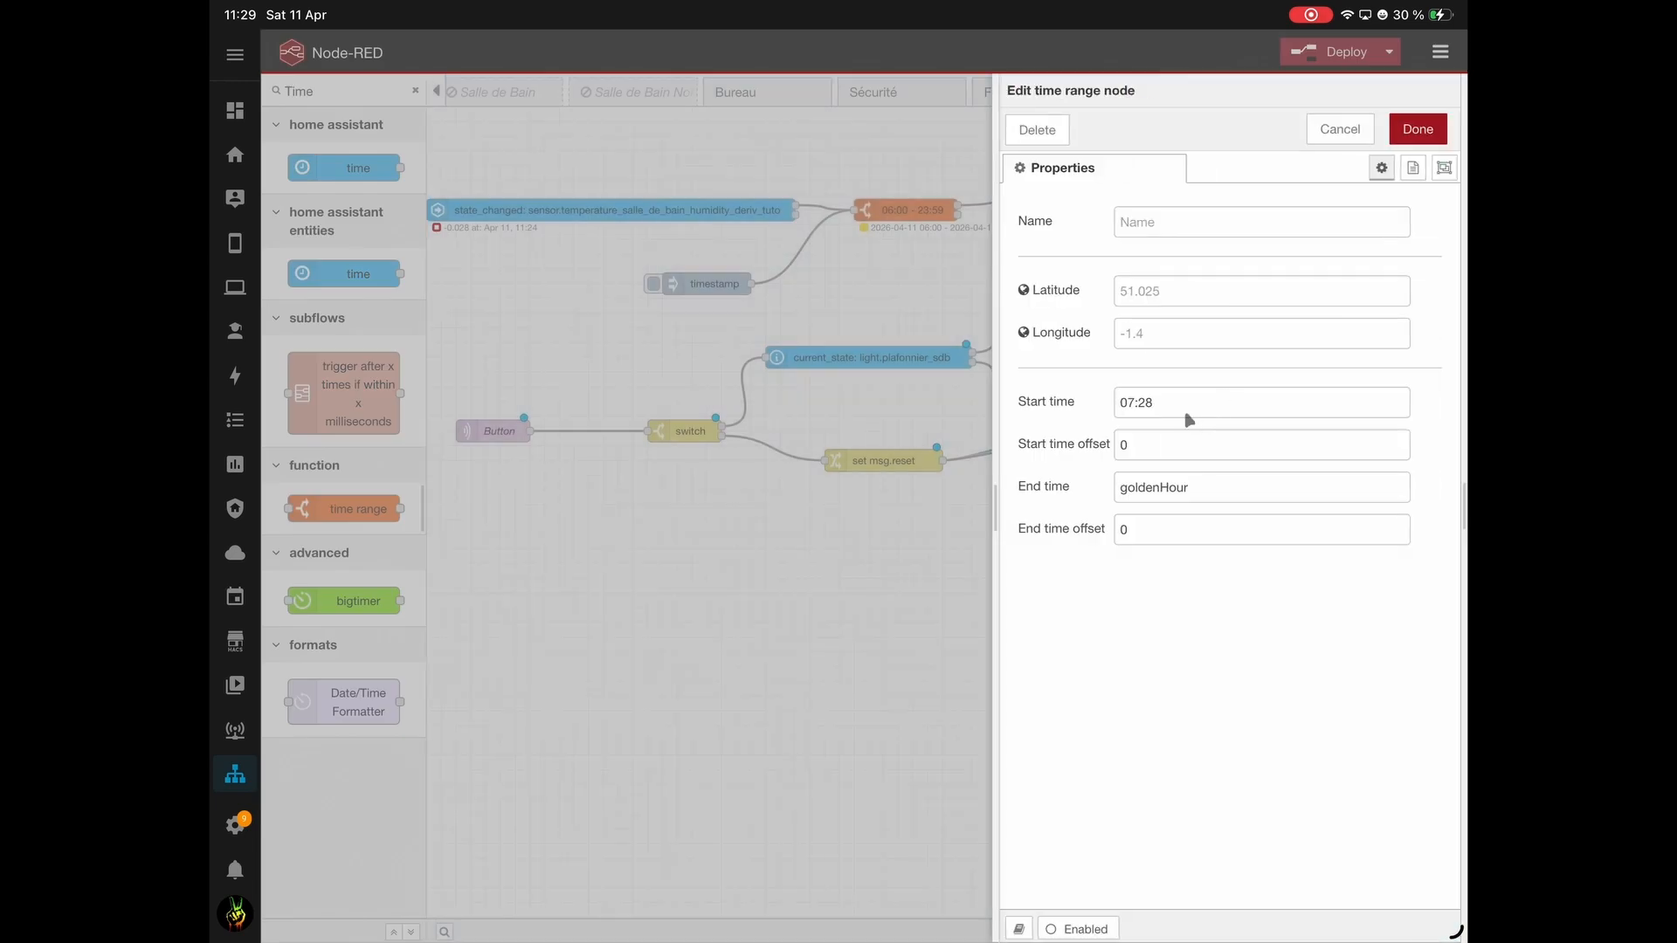
# Set the time range to 06:00 through 23:59, save it and wire the current state node's first output to it.
pyautogui.click(1190, 417)
pyautogui.moveTo(1158, 401); pyautogui.dragTo(1105, 411)
pyautogui.write('06:00')
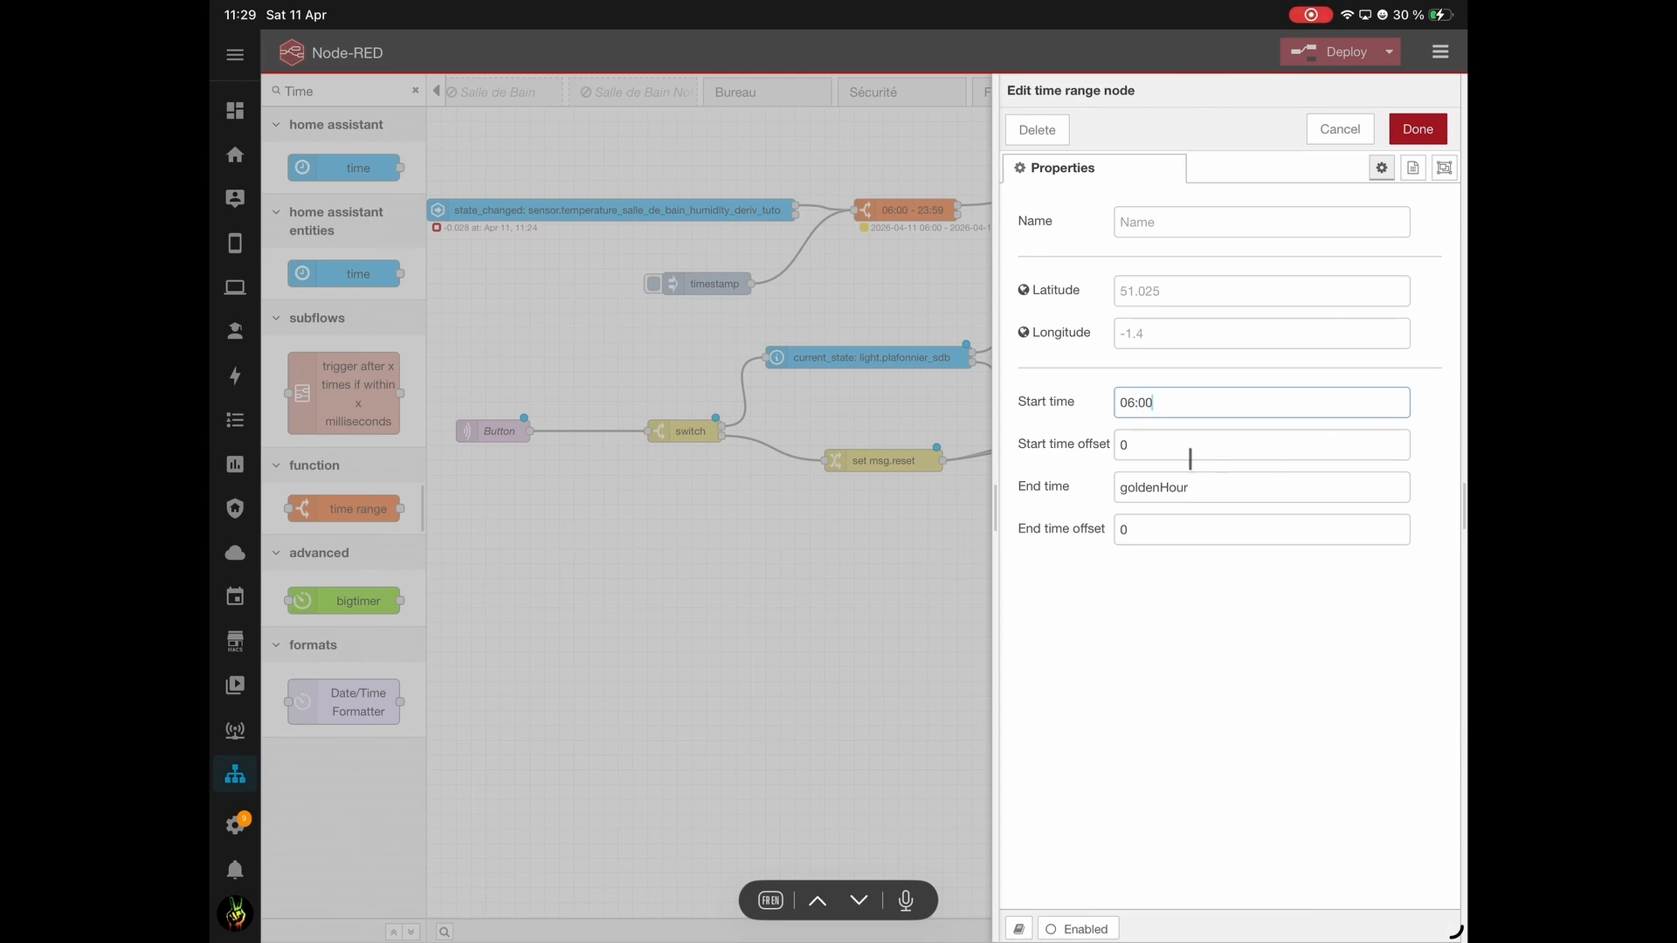
pyautogui.click(1158, 486)
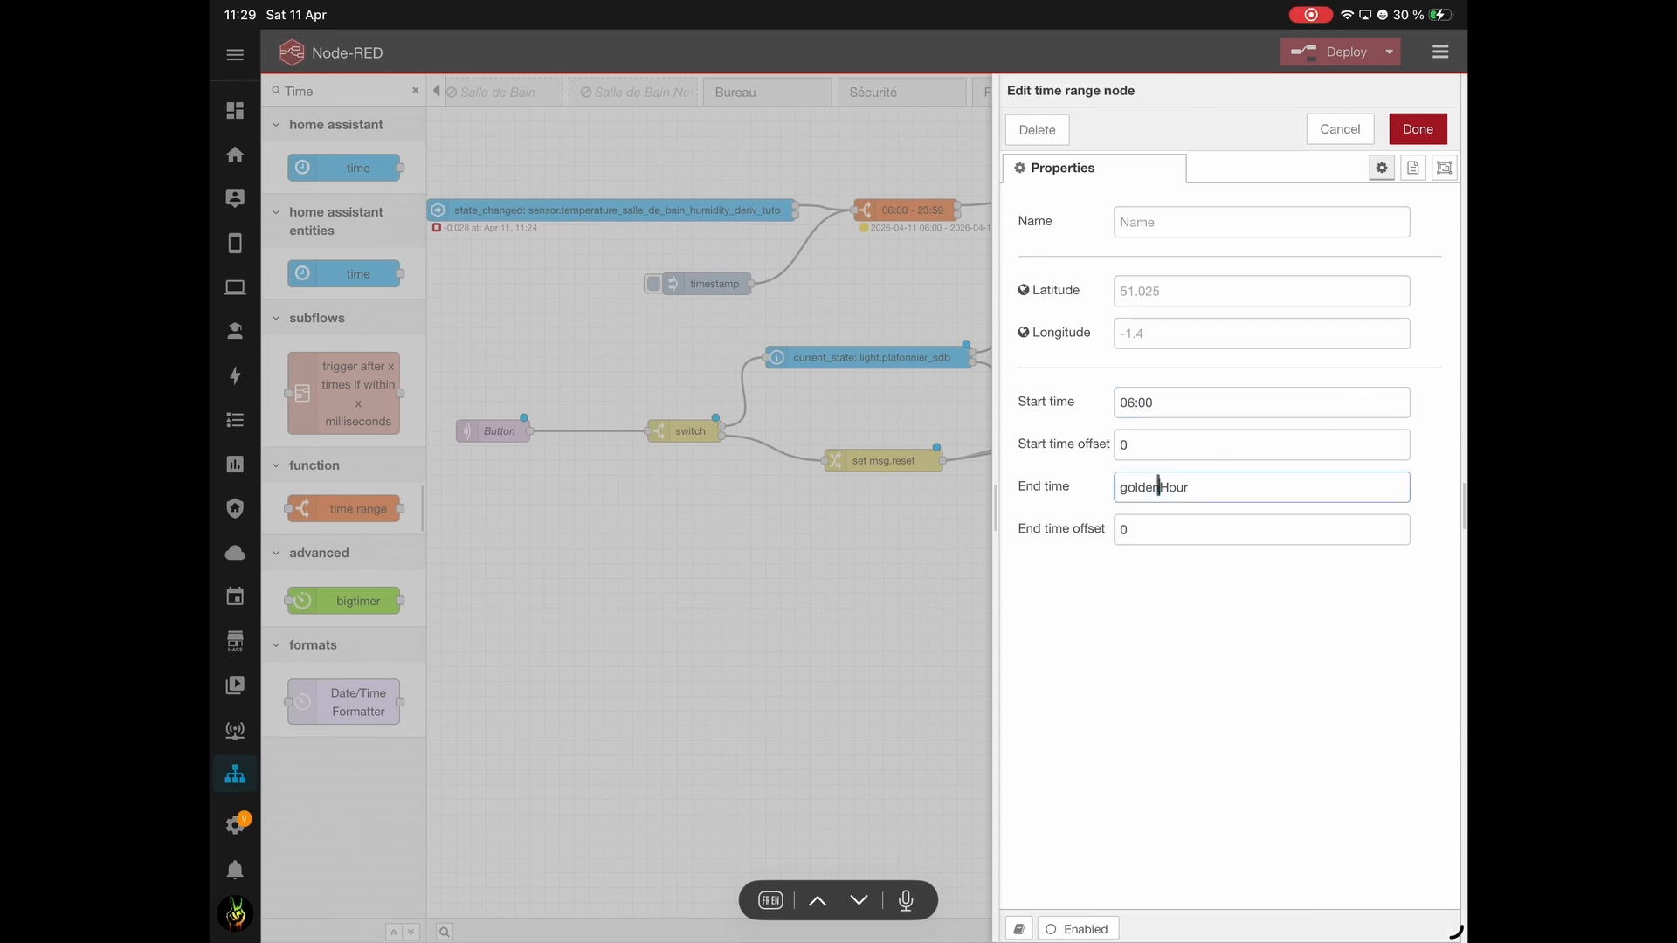
pyautogui.doubleClick(1158, 486)
pyautogui.write('23:59')
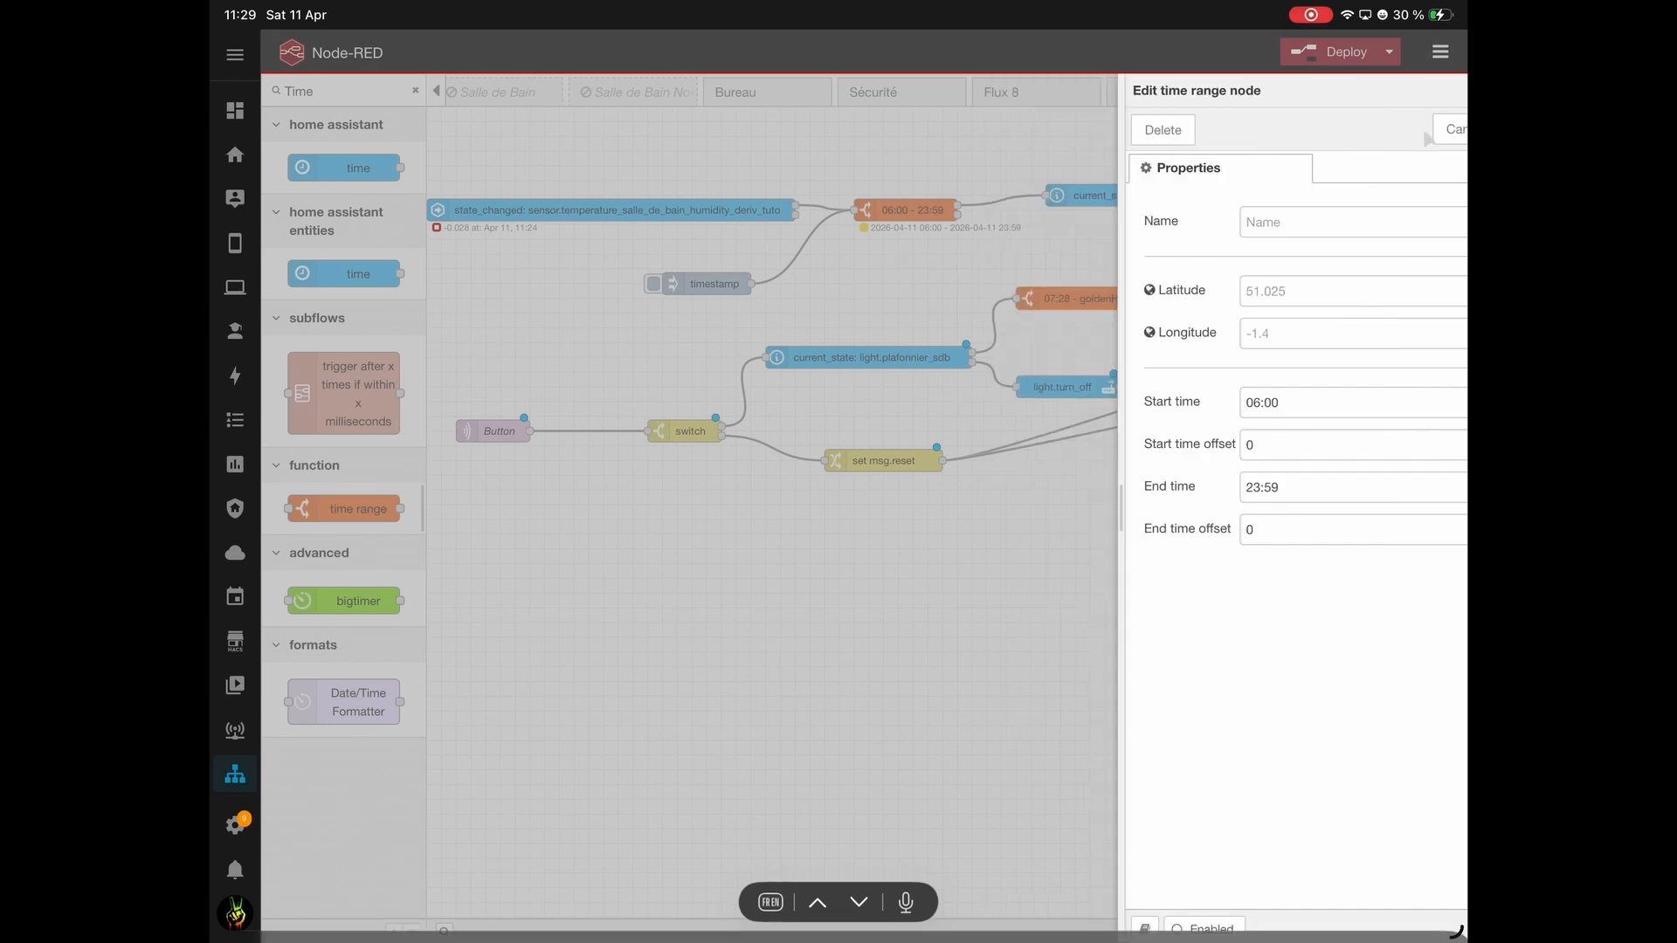
pyautogui.click(1418, 129)
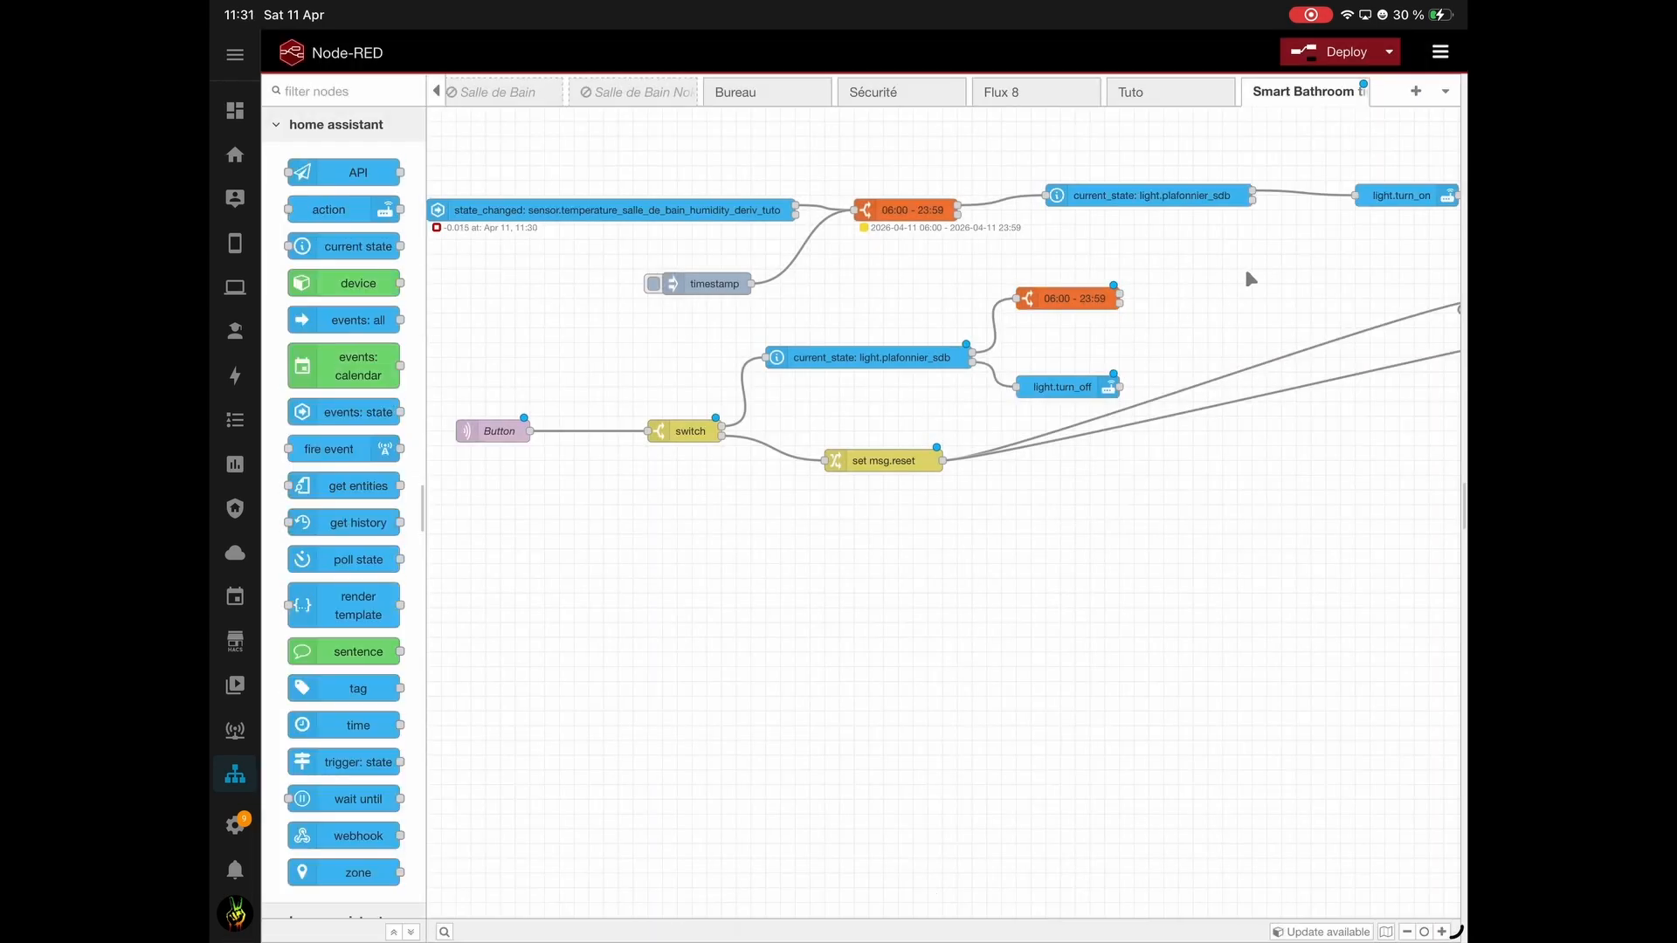
# Place a copy of the light.turn_on node beside the new time range node and wire the range's first output to it.
pyautogui.hscroll(5, 1136, 305)
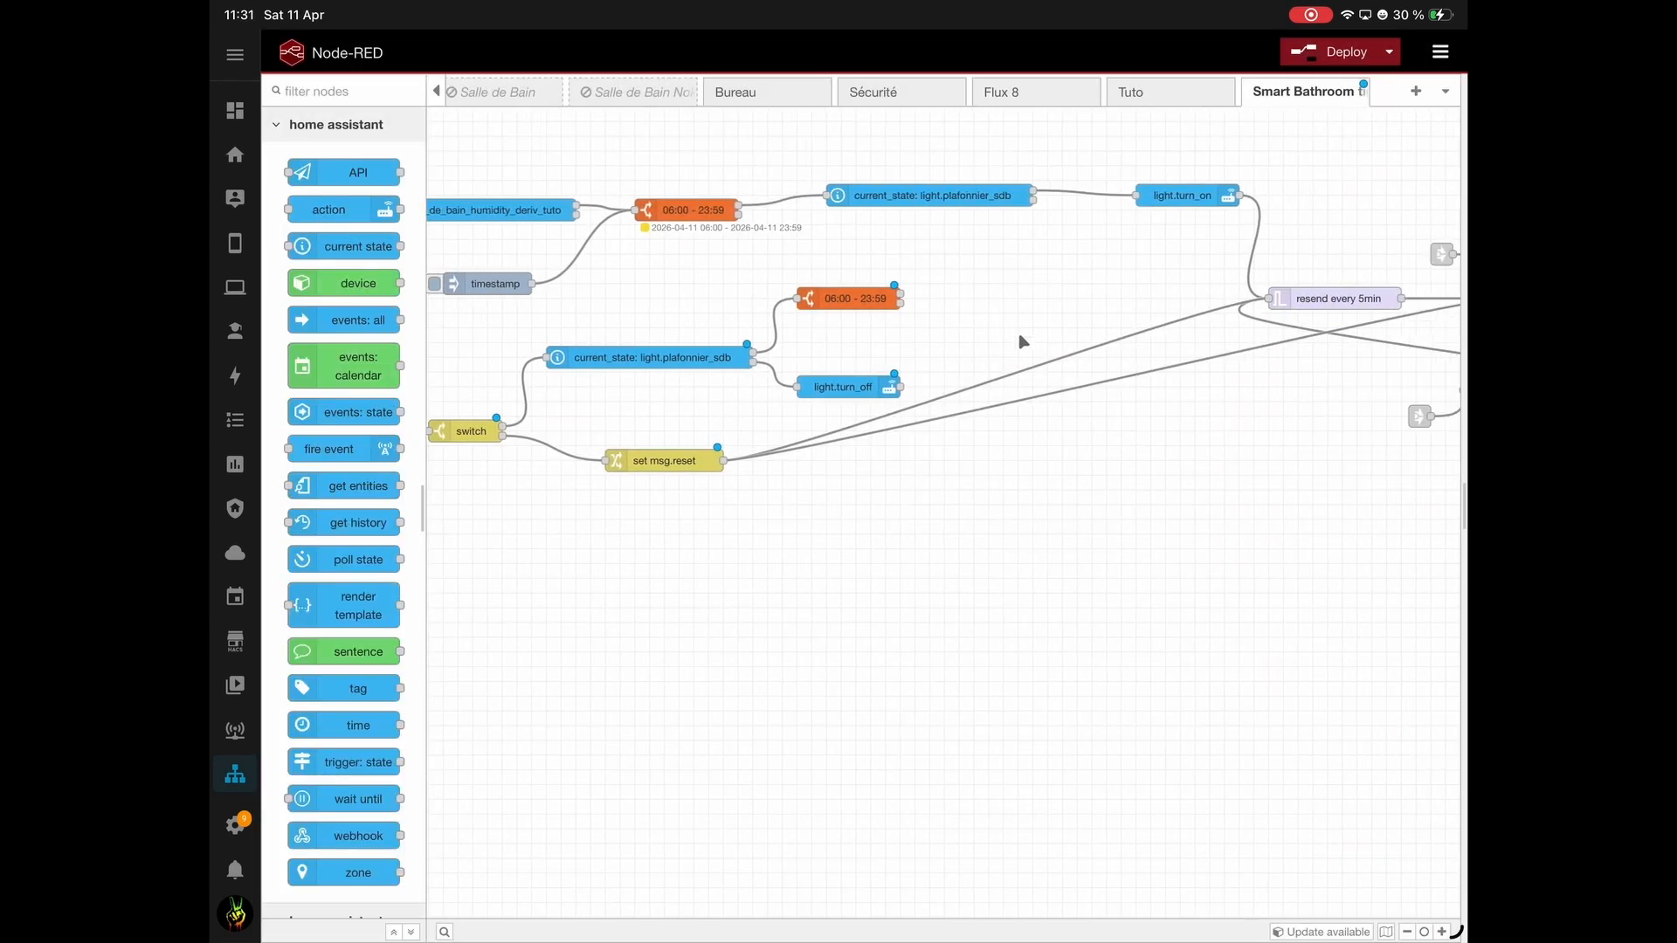
pyautogui.rightClick(1145, 201)
pyautogui.click(1196, 437)
pyautogui.rightClick(945, 259)
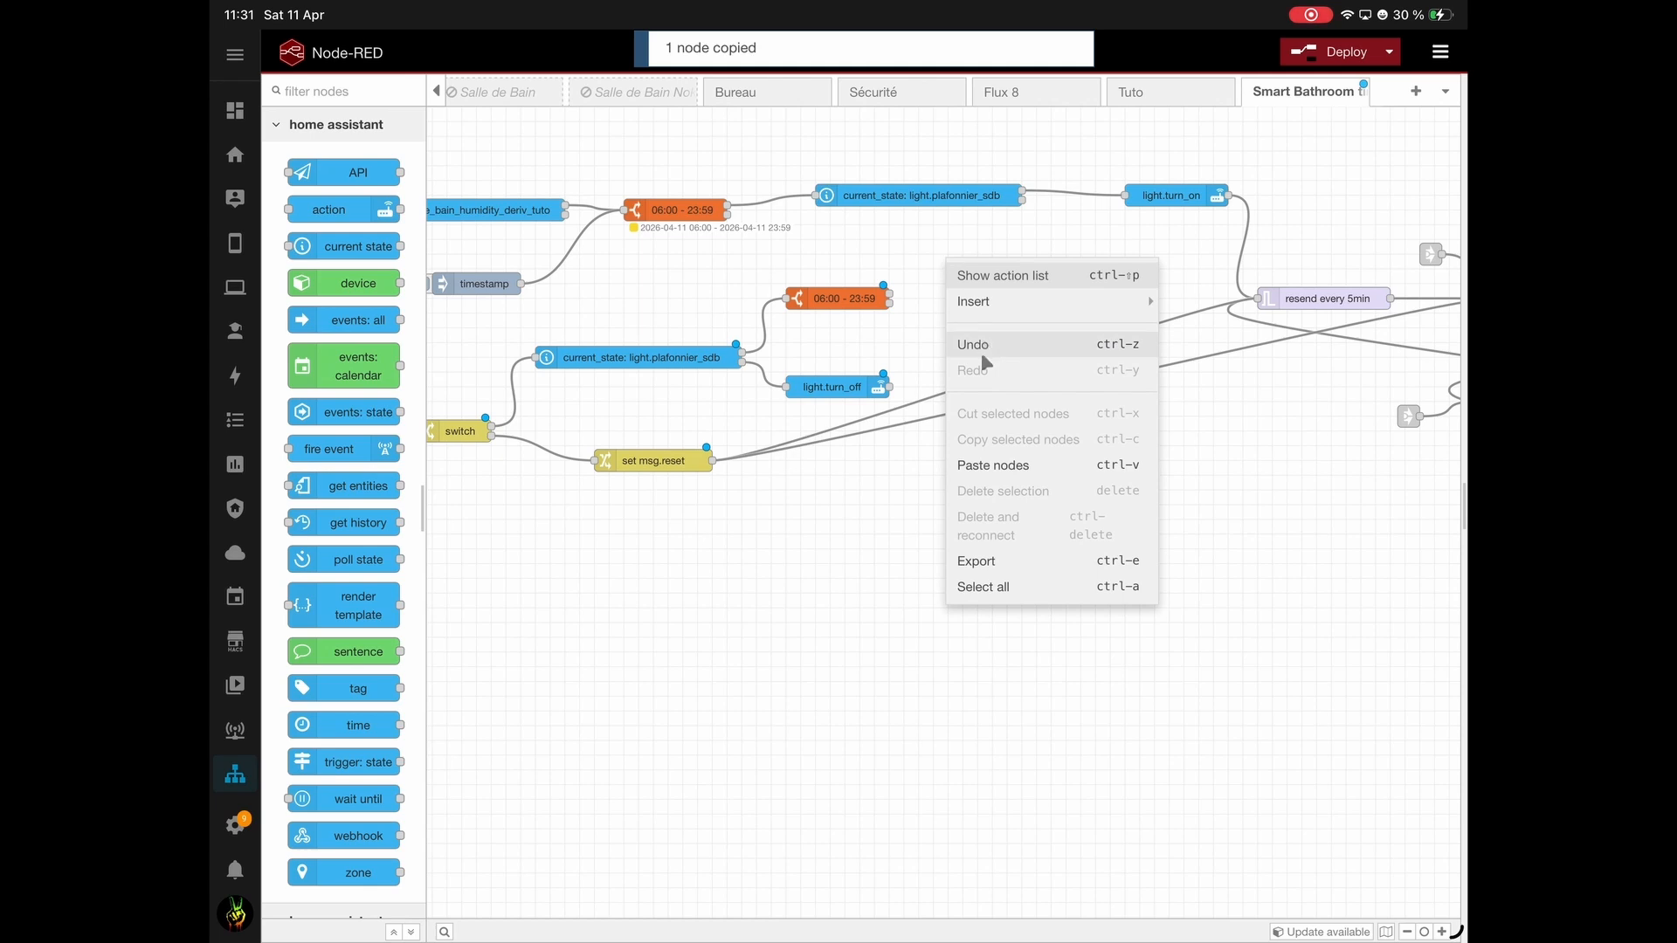
pyautogui.click(983, 467)
pyautogui.click(913, 284)
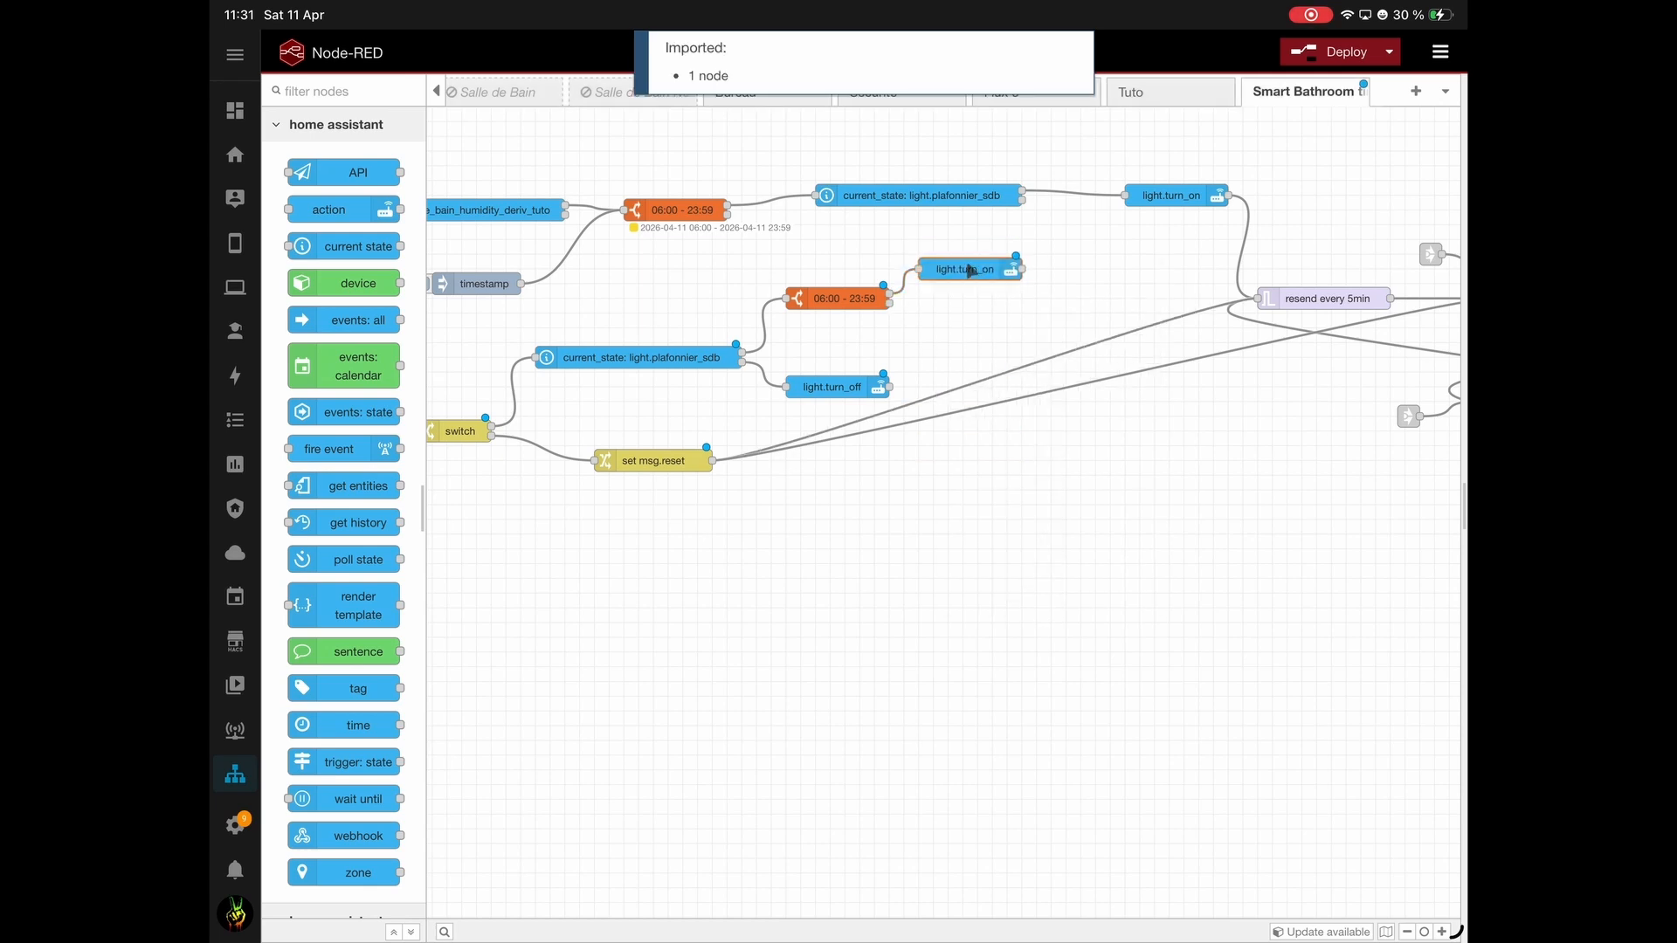
# Review the data expression of the copied light.turn_on node and close its settings.
pyautogui.doubleClick(966, 269)
pyautogui.click(1397, 500)
pyautogui.click(1418, 129)
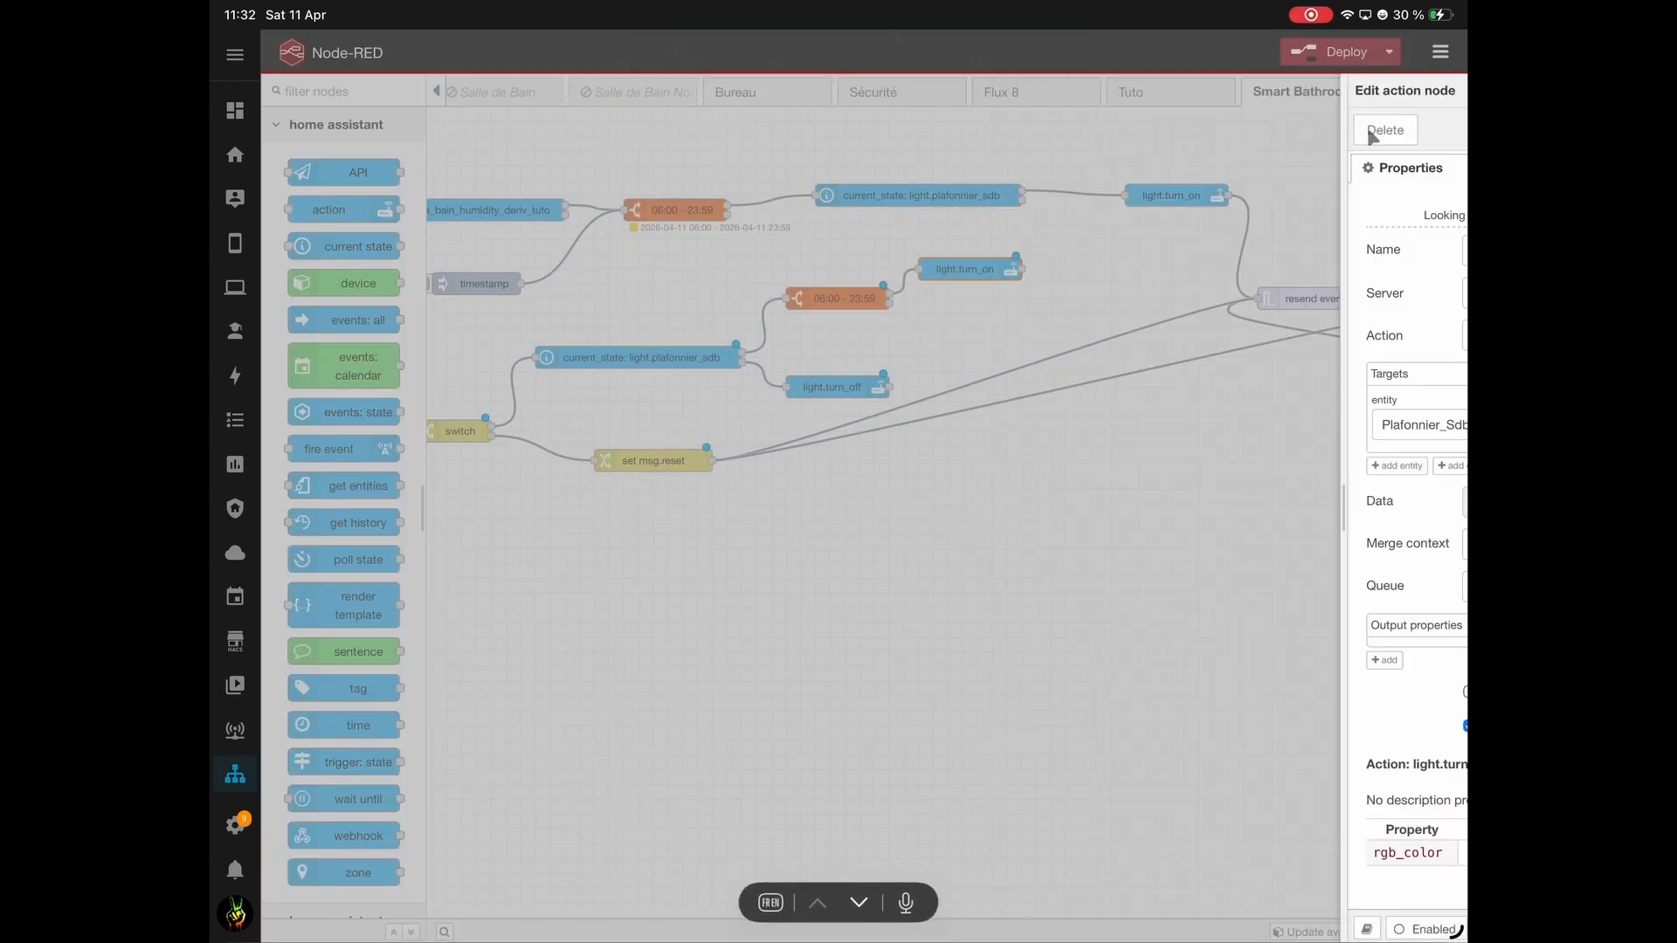
pyautogui.click(1417, 128)
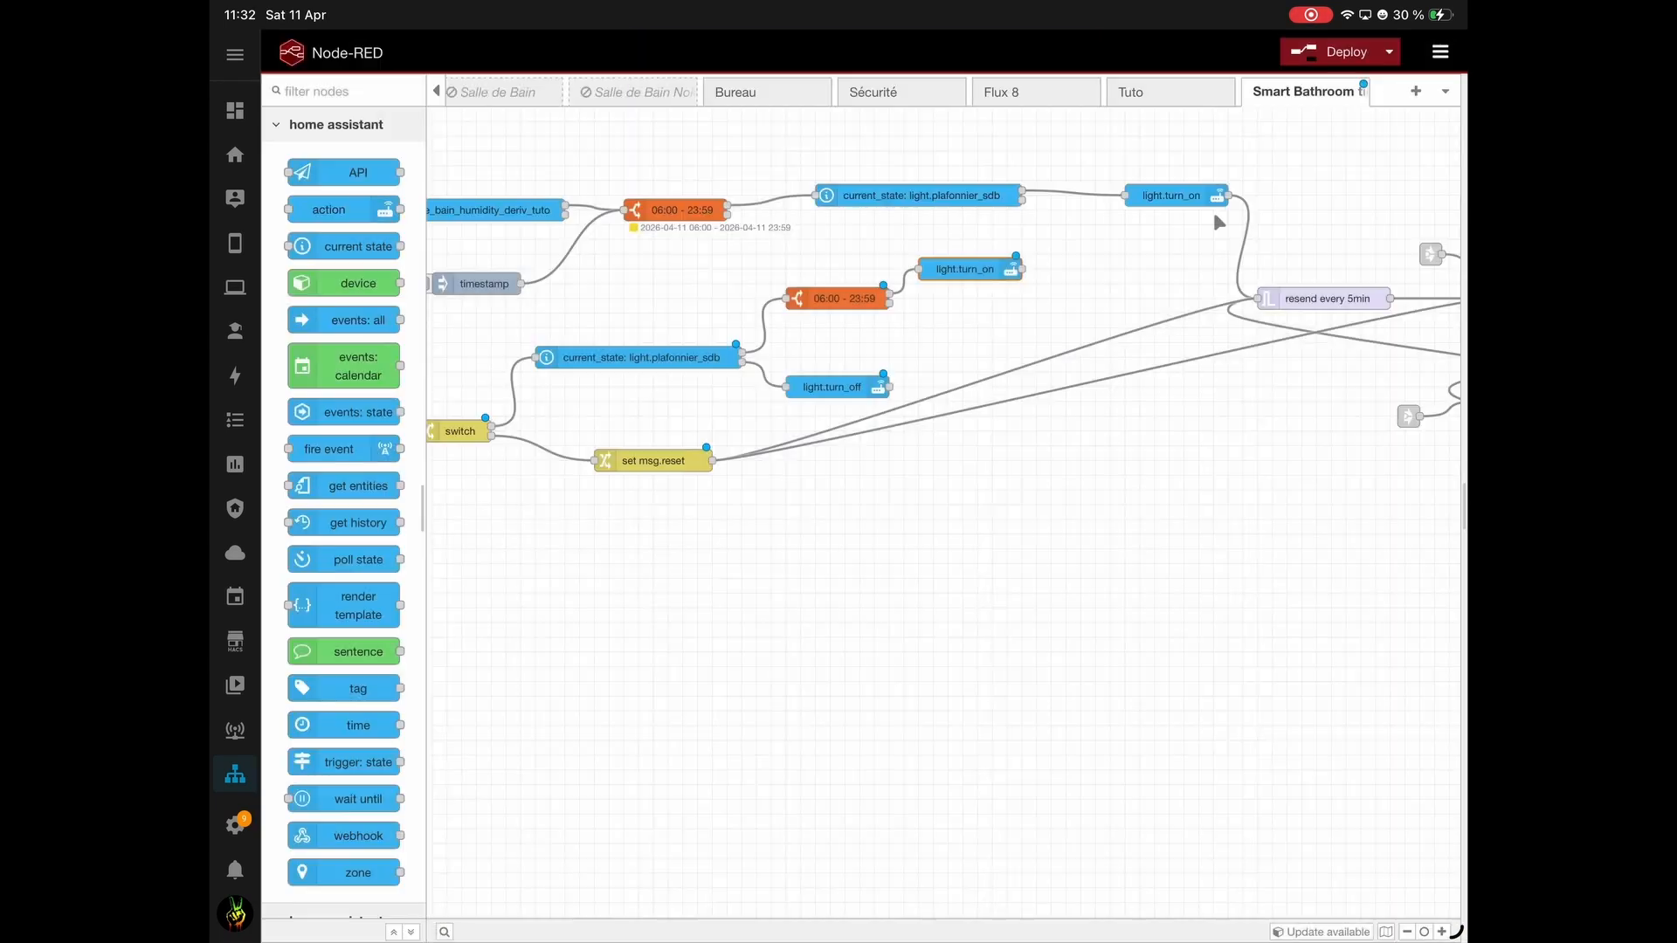
# Place a second light.turn_on copy below the first and open its settings.
pyautogui.rightClick(964, 323)
pyautogui.click(987, 524)
pyautogui.click(969, 334)
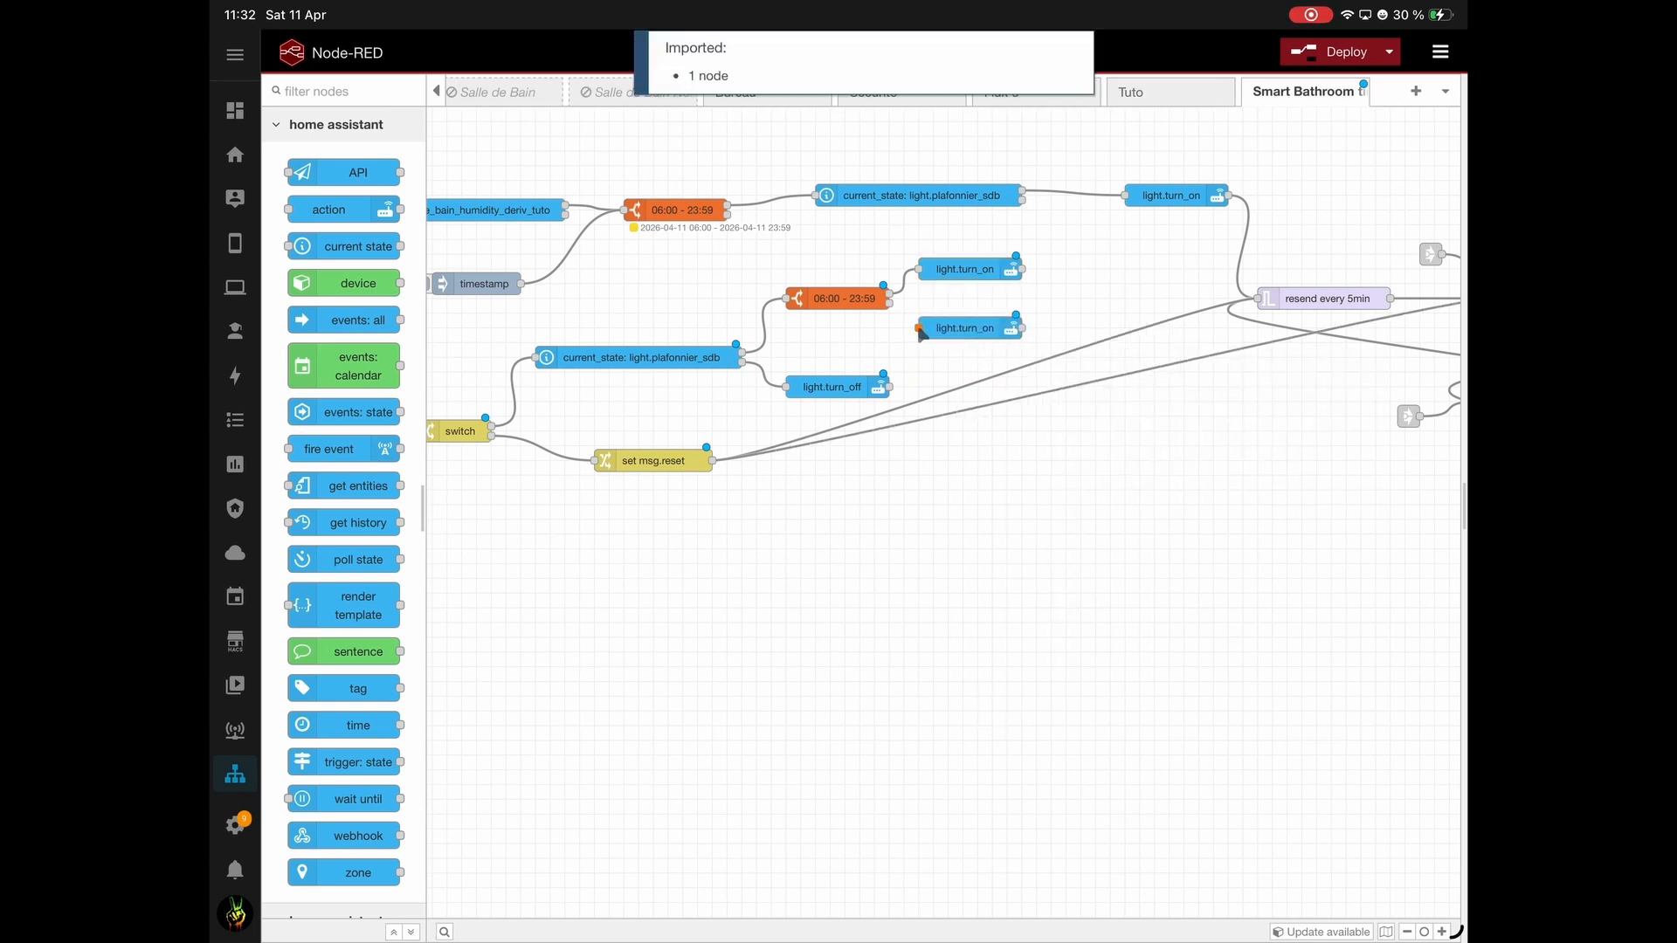
pyautogui.doubleClick(960, 328)
# Set the second copy's brightness to 90 and color_temp_kelvin to 220, save it and wire the time range's second output to it.
pyautogui.click(1401, 502)
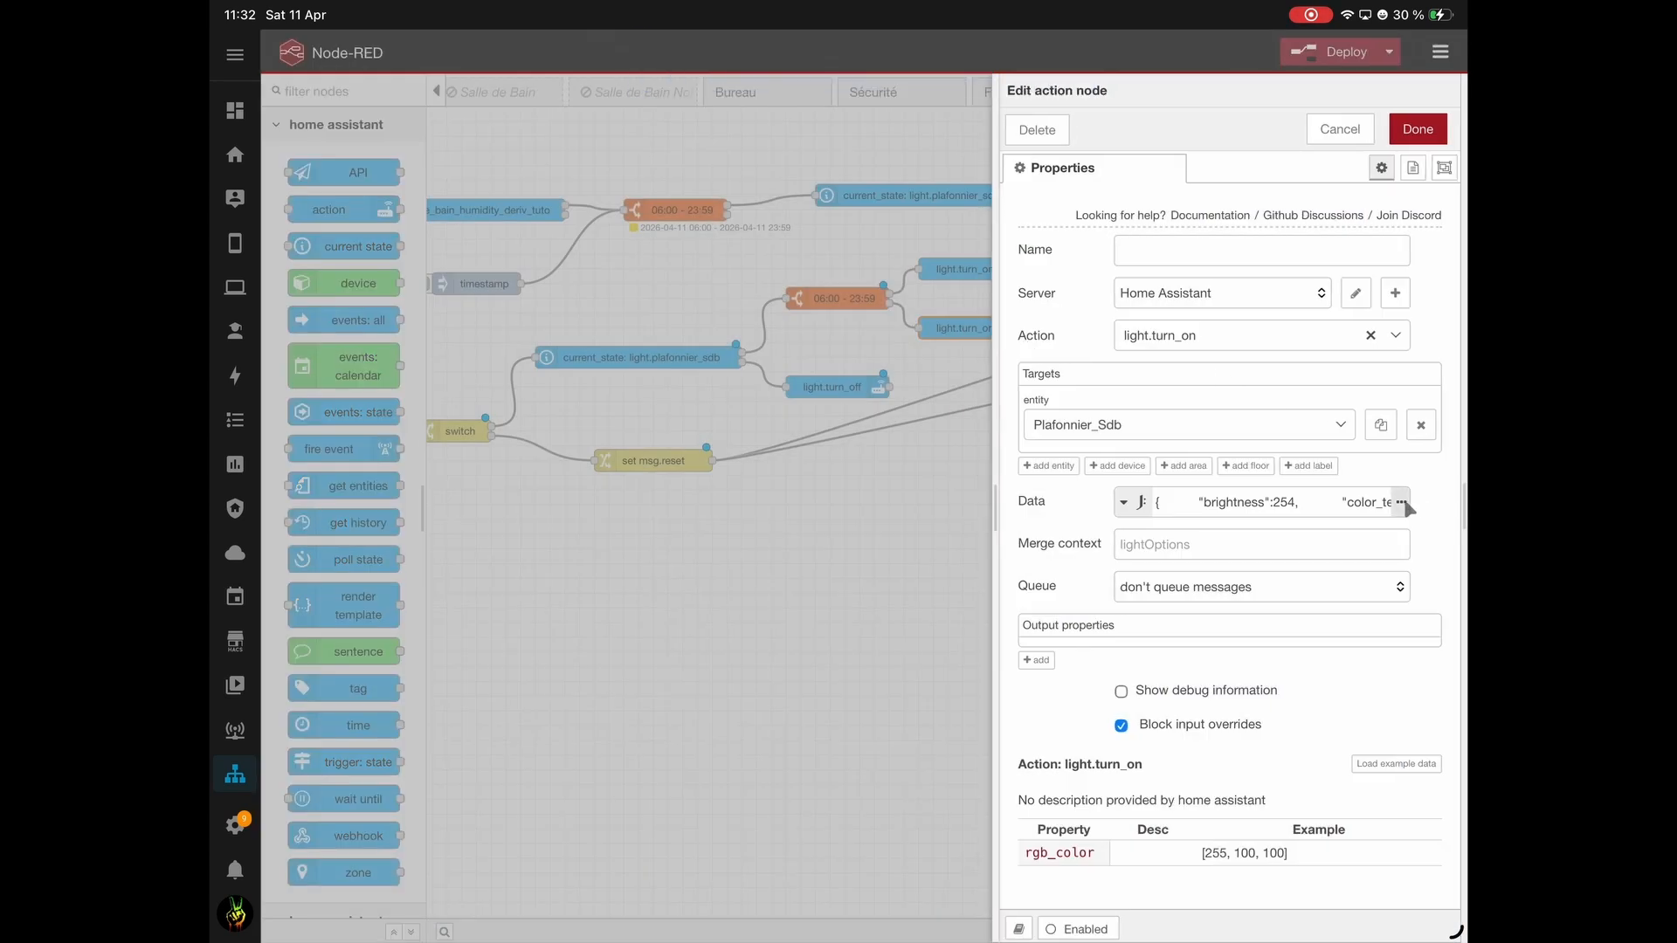
pyautogui.doubleClick(1225, 219)
pyautogui.write('90')
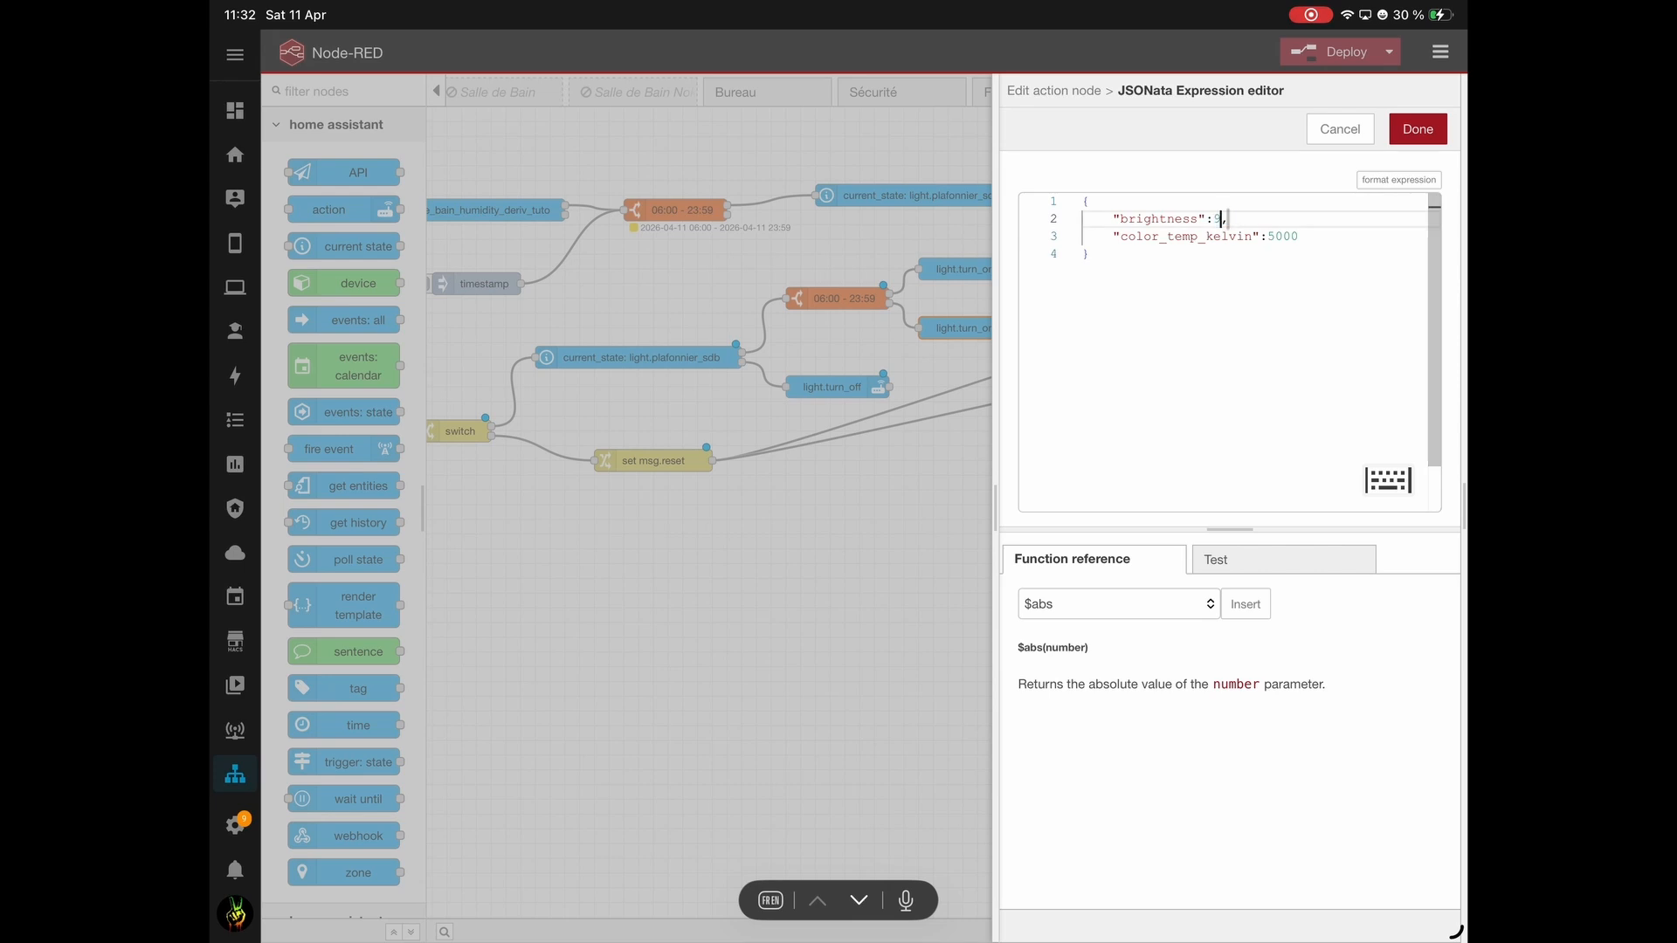
pyautogui.doubleClick(1283, 235)
pyautogui.write('220')
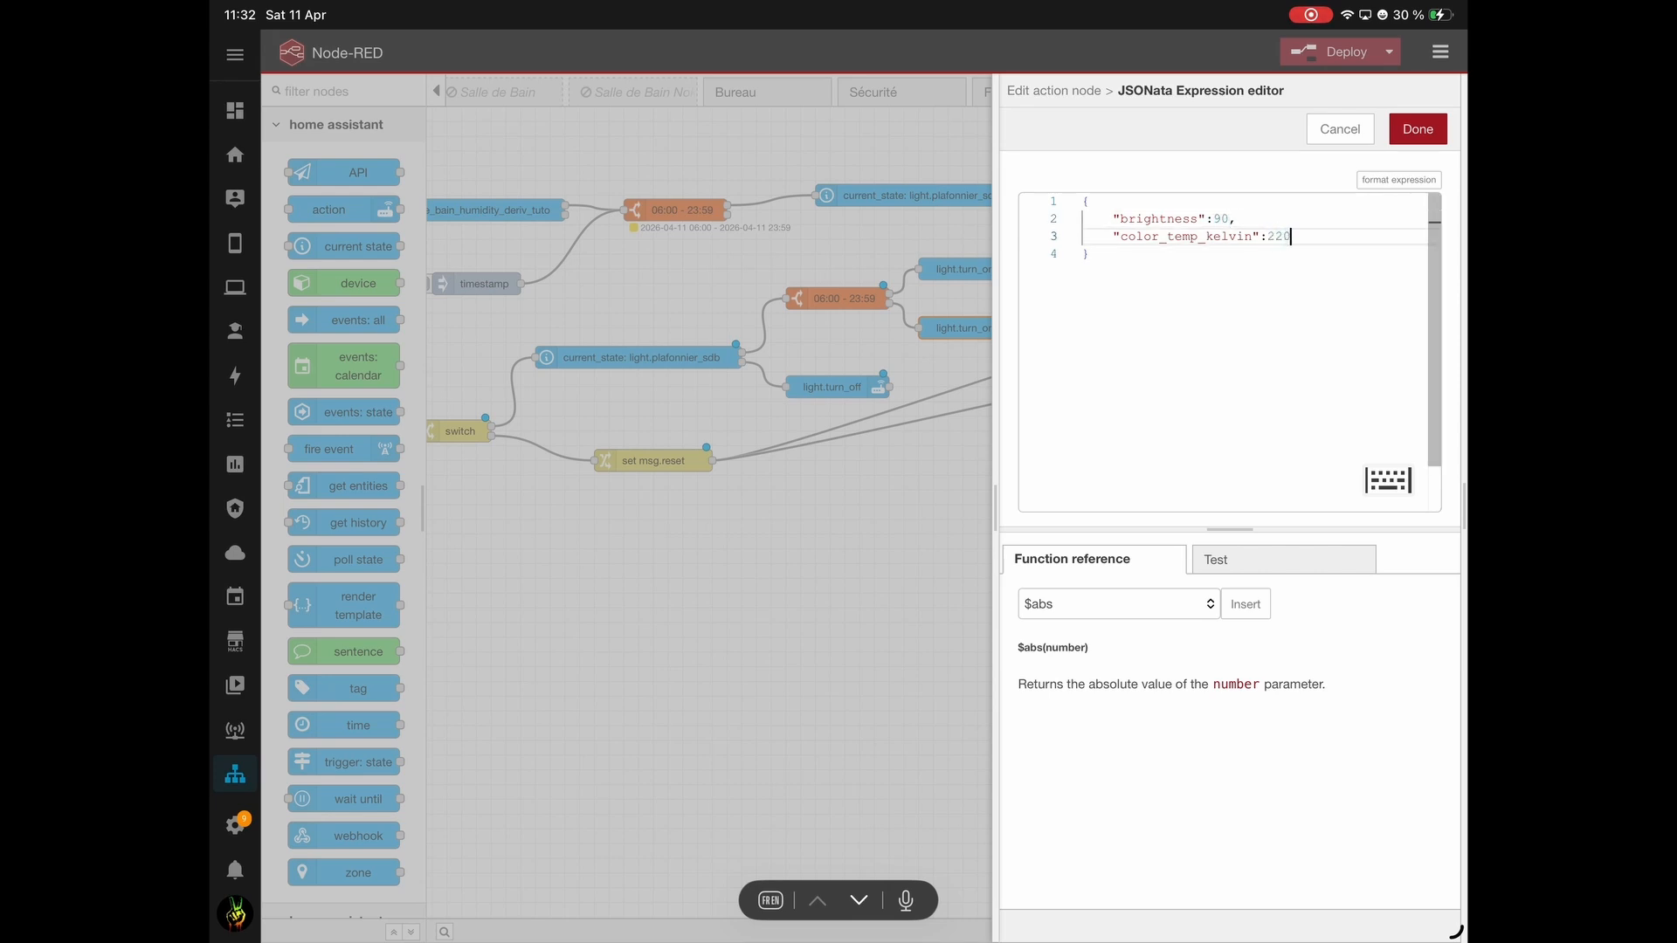
pyautogui.click(1417, 130)
pyautogui.click(1417, 129)
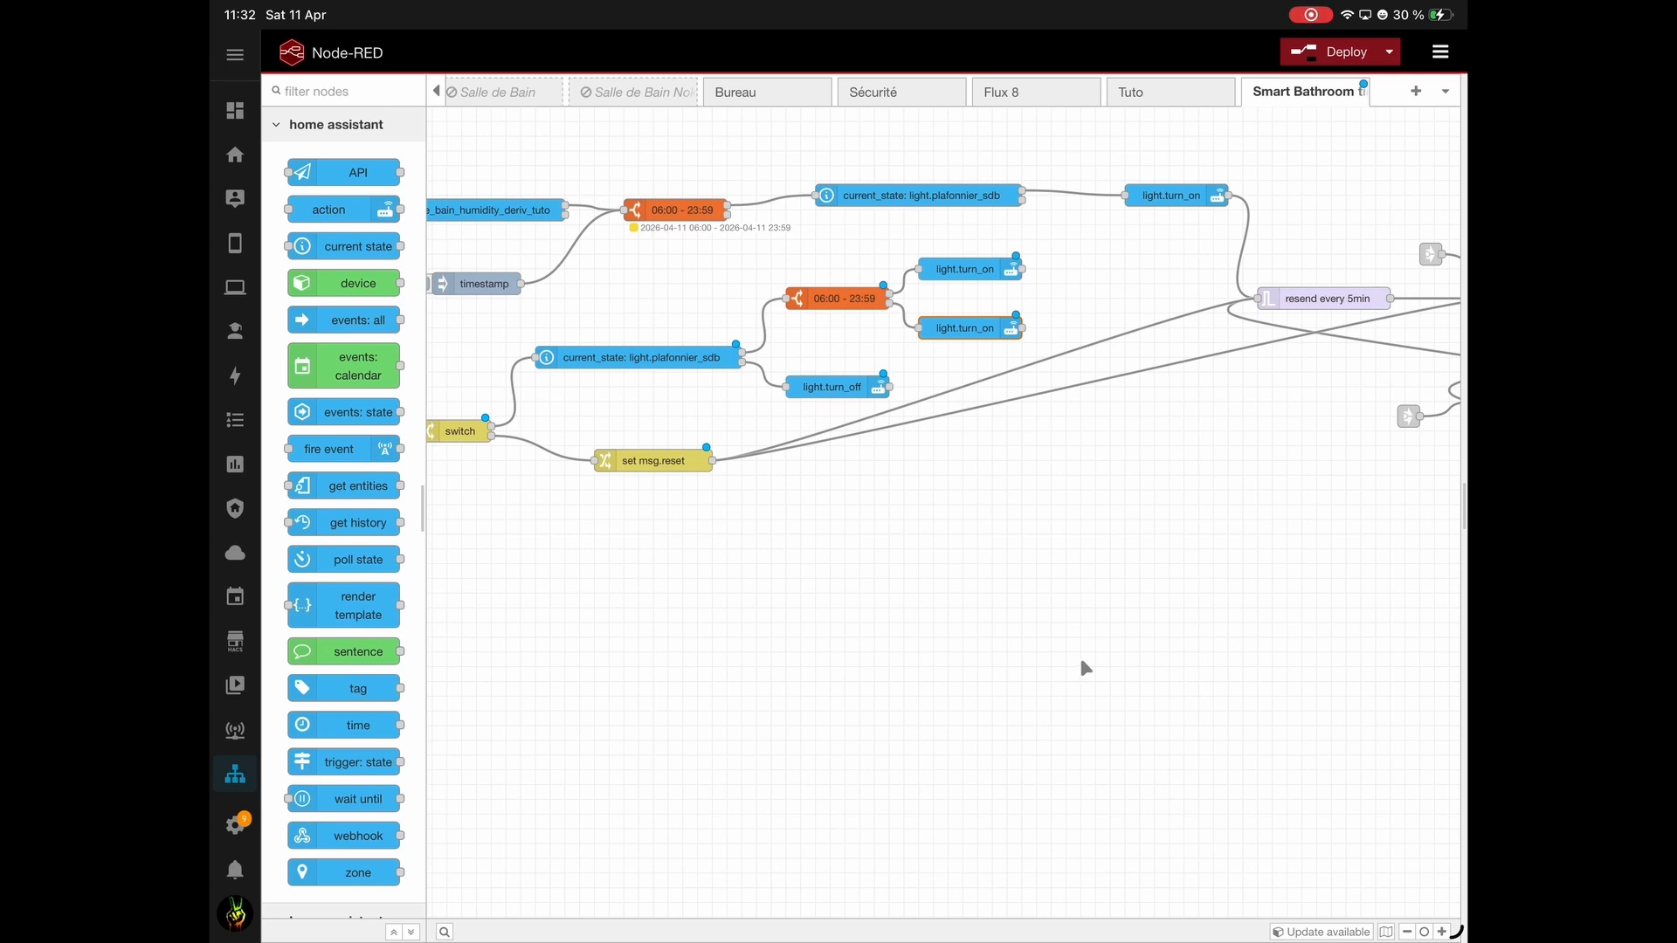
# Deploy the updated Smart Bathroom flow and switch to the Tutos dashboard in Home Assistant.
pyautogui.click(1407, 931)
pyautogui.click(1407, 932)
pyautogui.click(1407, 932)
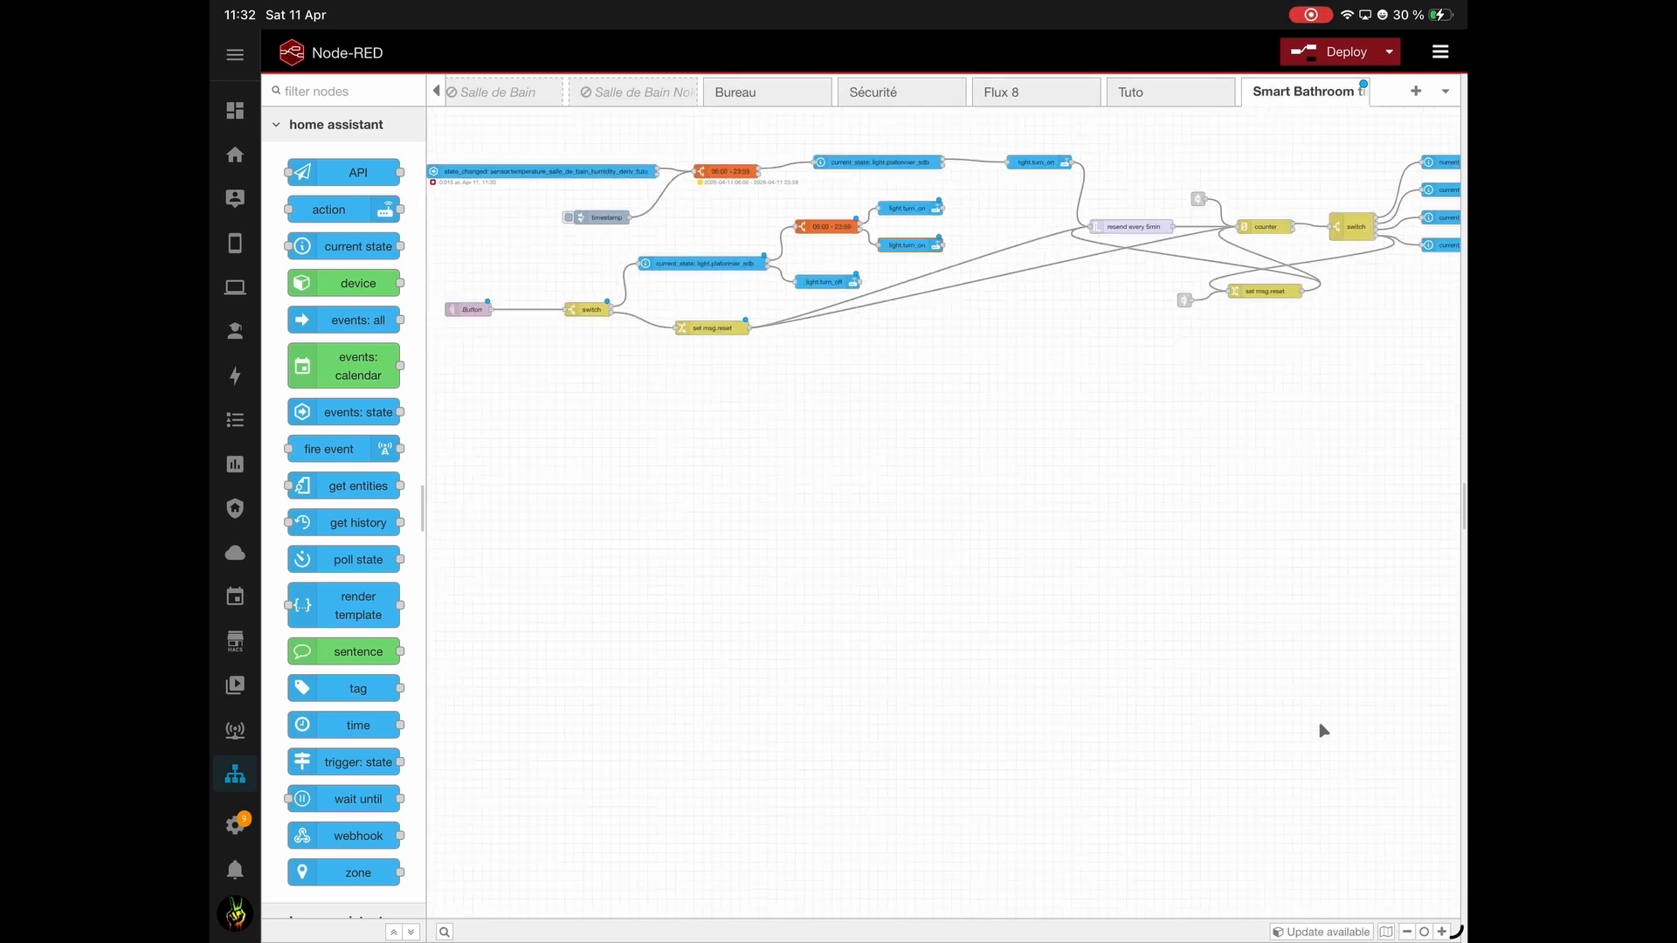
pyautogui.hscroll(10, 835, 616)
pyautogui.moveTo(697, 604); pyautogui.dragTo(981, 580)
pyautogui.moveTo(895, 494); pyautogui.dragTo(1316, 487)
pyautogui.click(1336, 54)
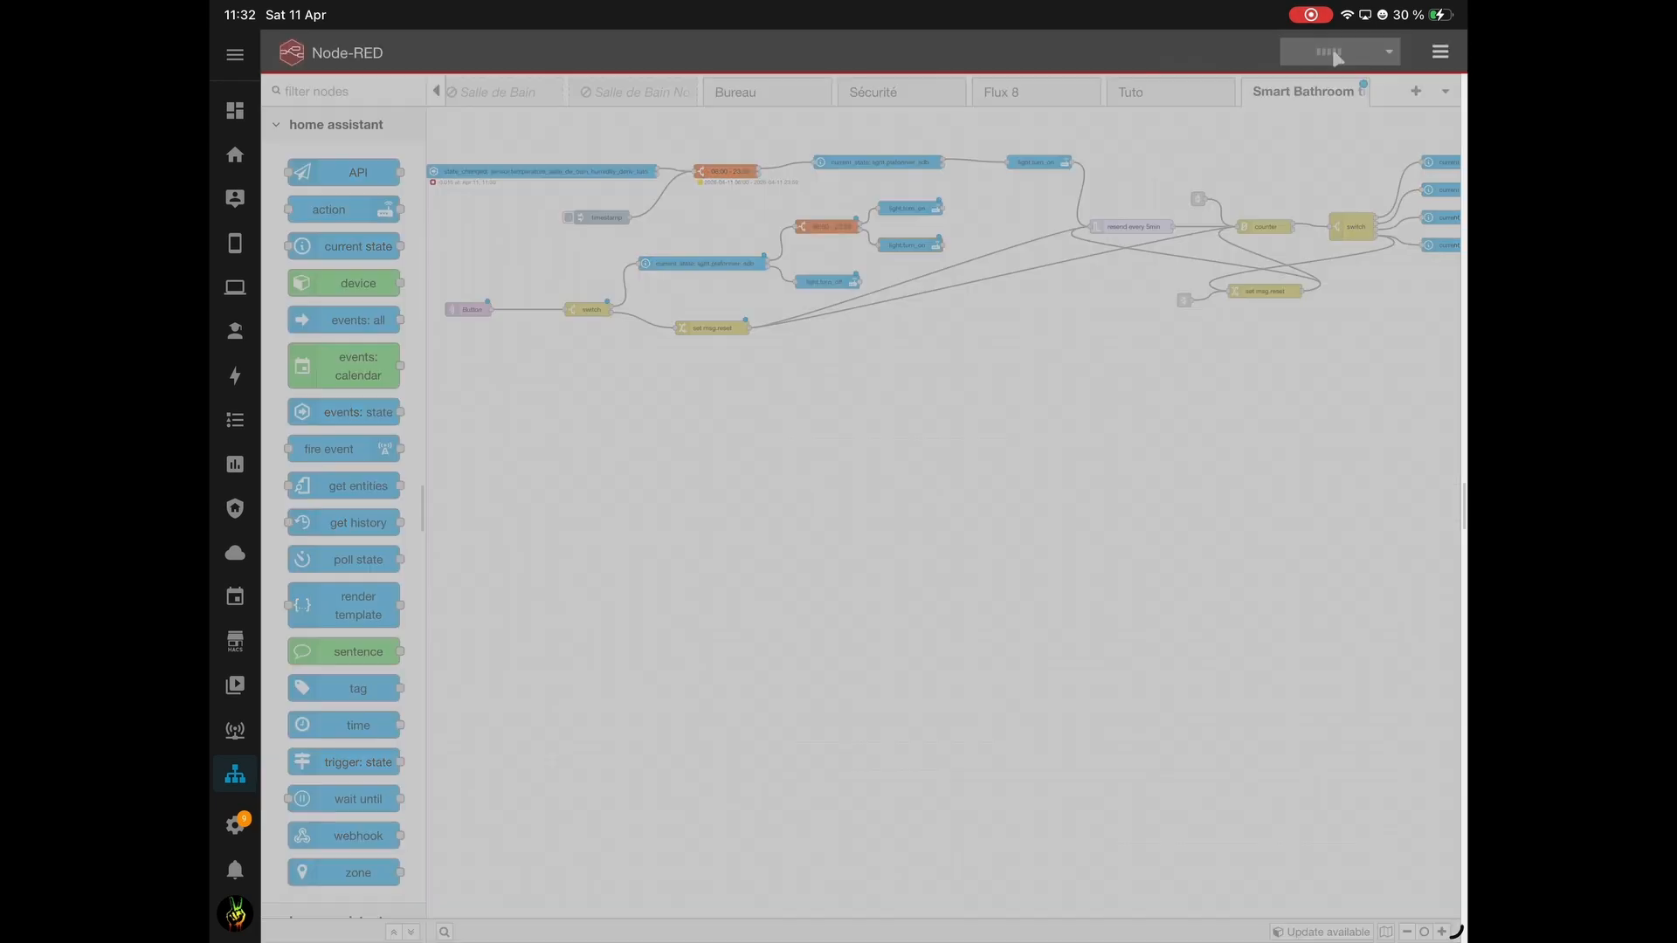
pyautogui.click(235, 331)
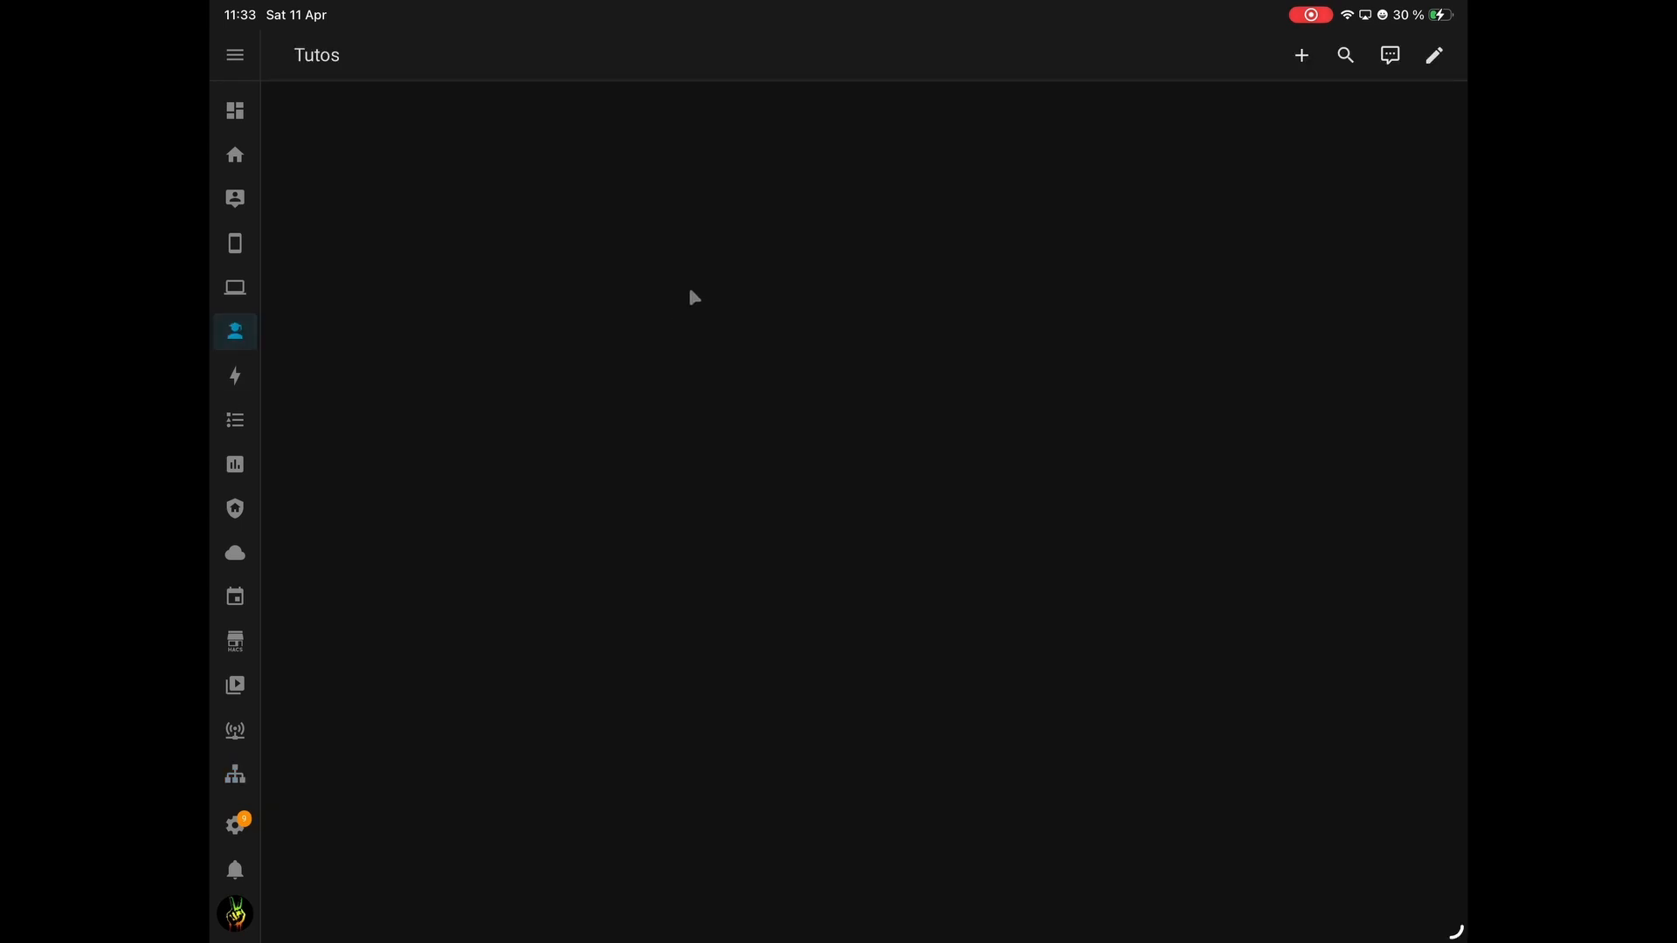
pyautogui.click(1300, 61)
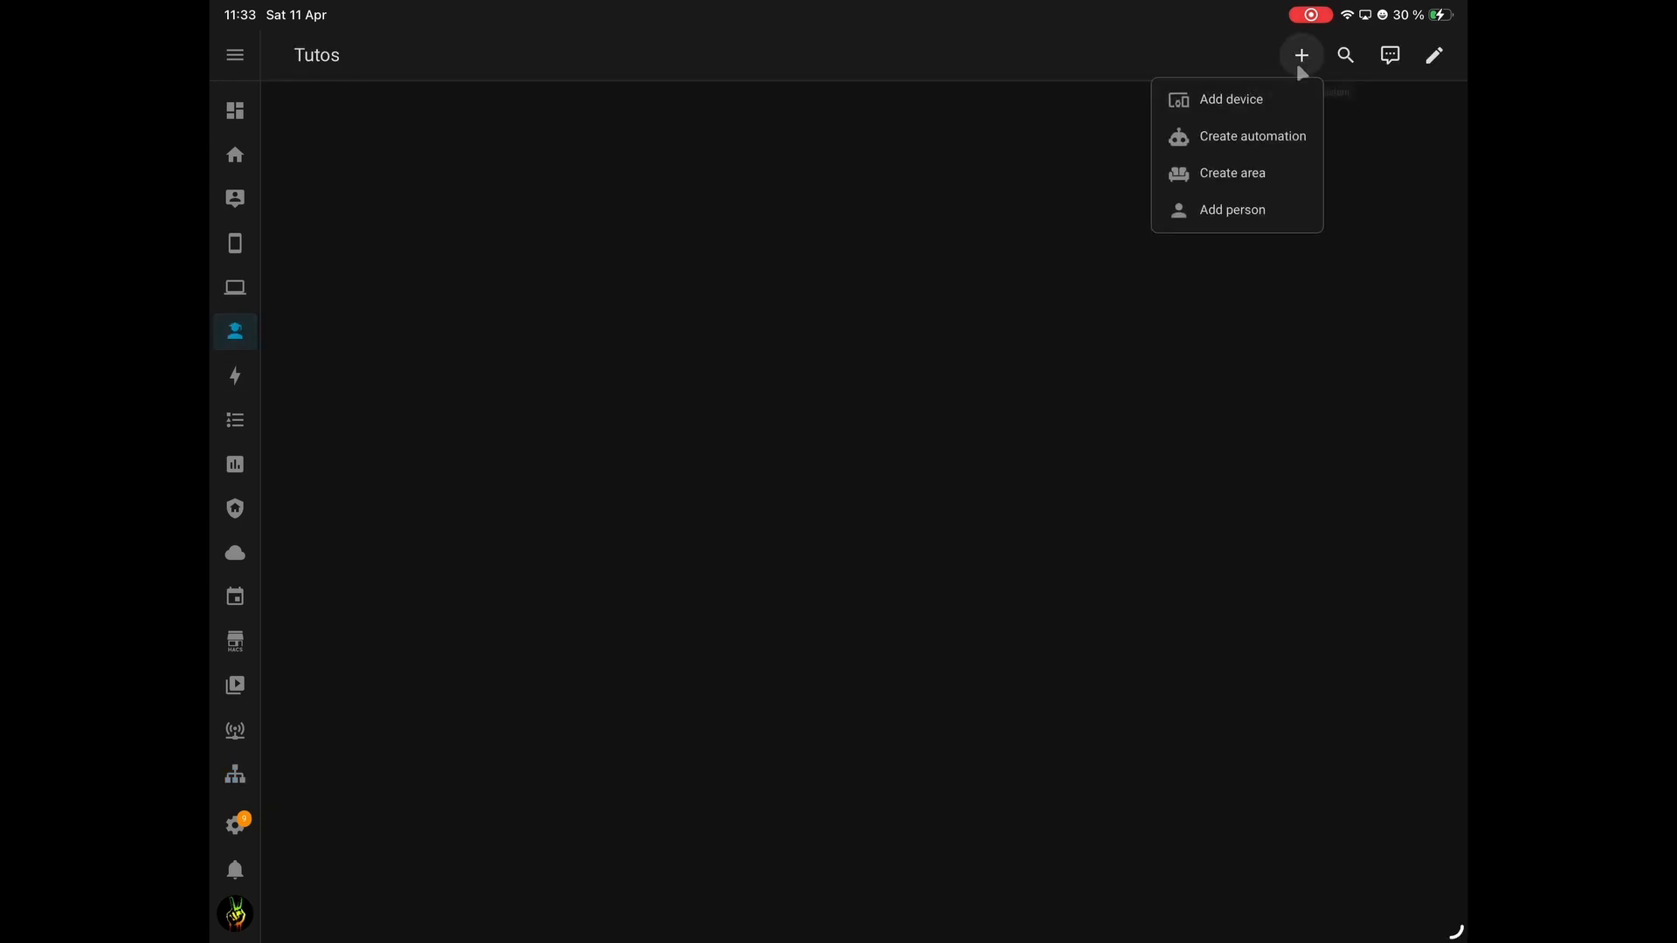
pyautogui.click(1251, 106)
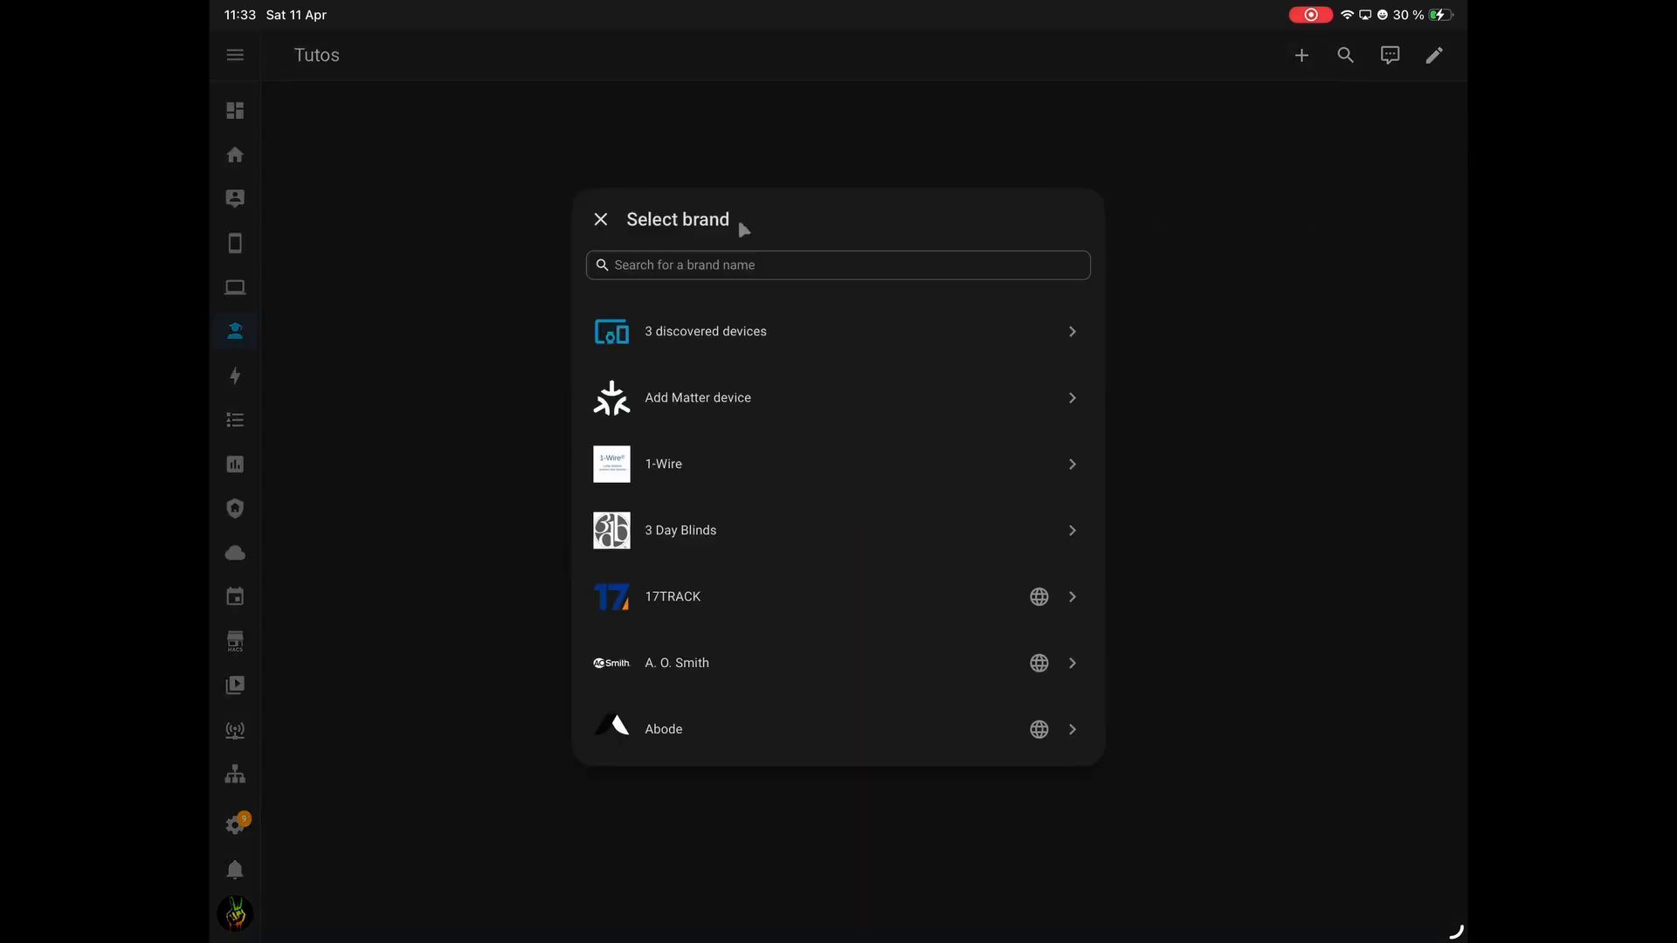
pyautogui.click(600, 221)
# Start editing the Tutos dashboard, add a new section and begin adding a card to it.
pyautogui.click(1434, 56)
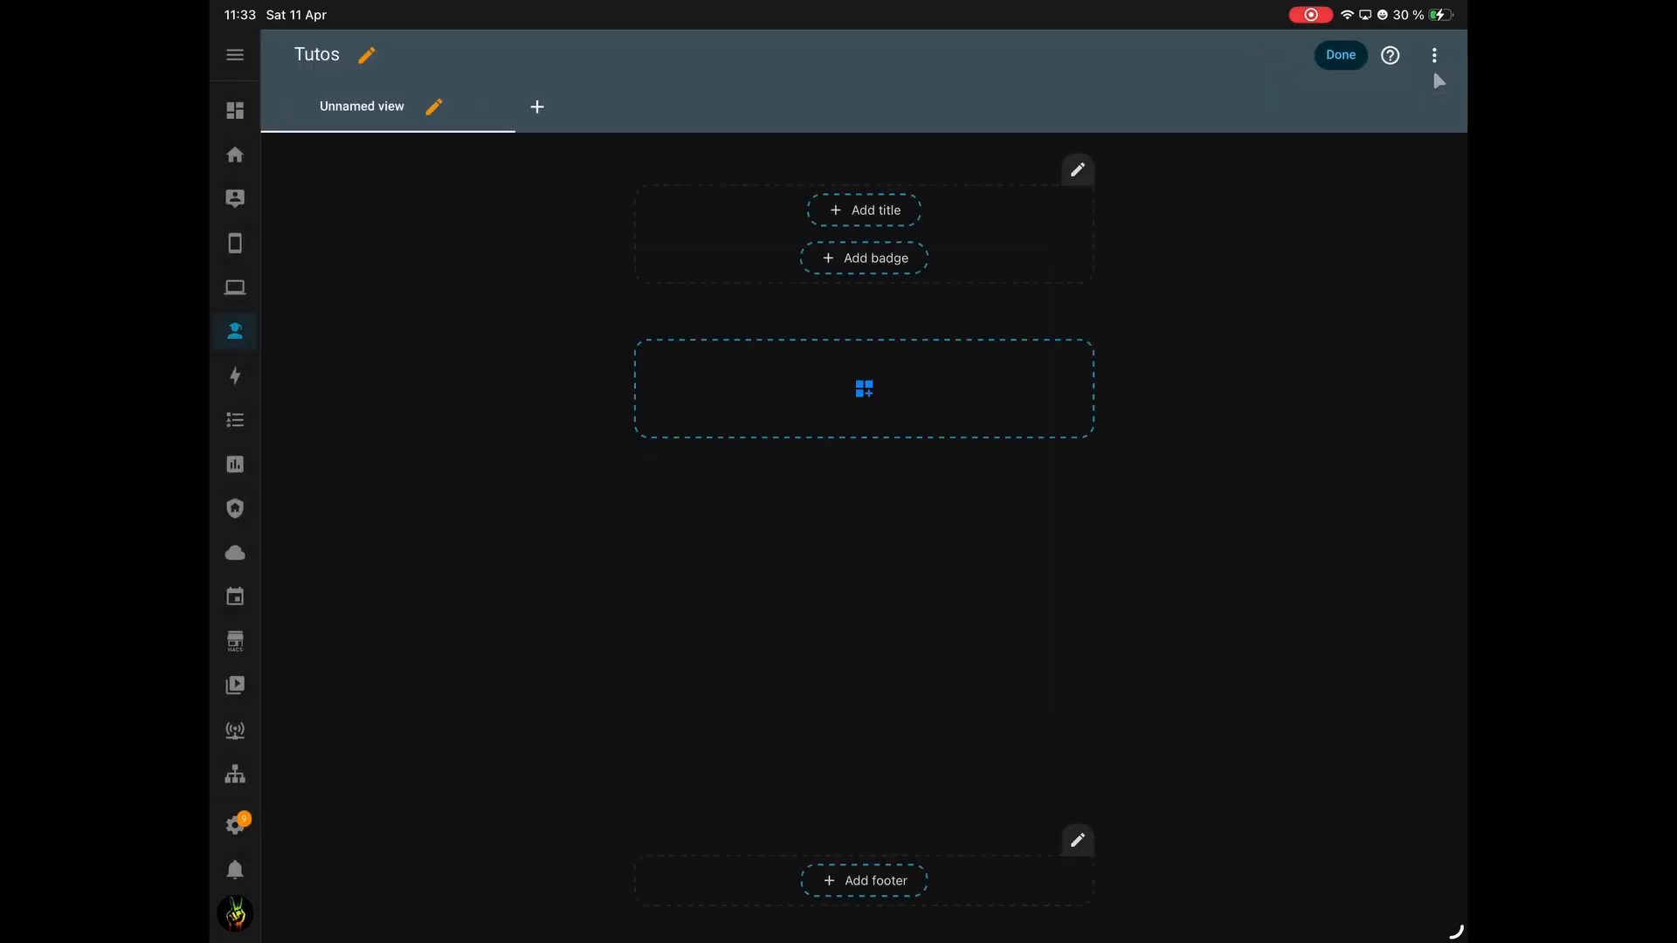
pyautogui.click(855, 417)
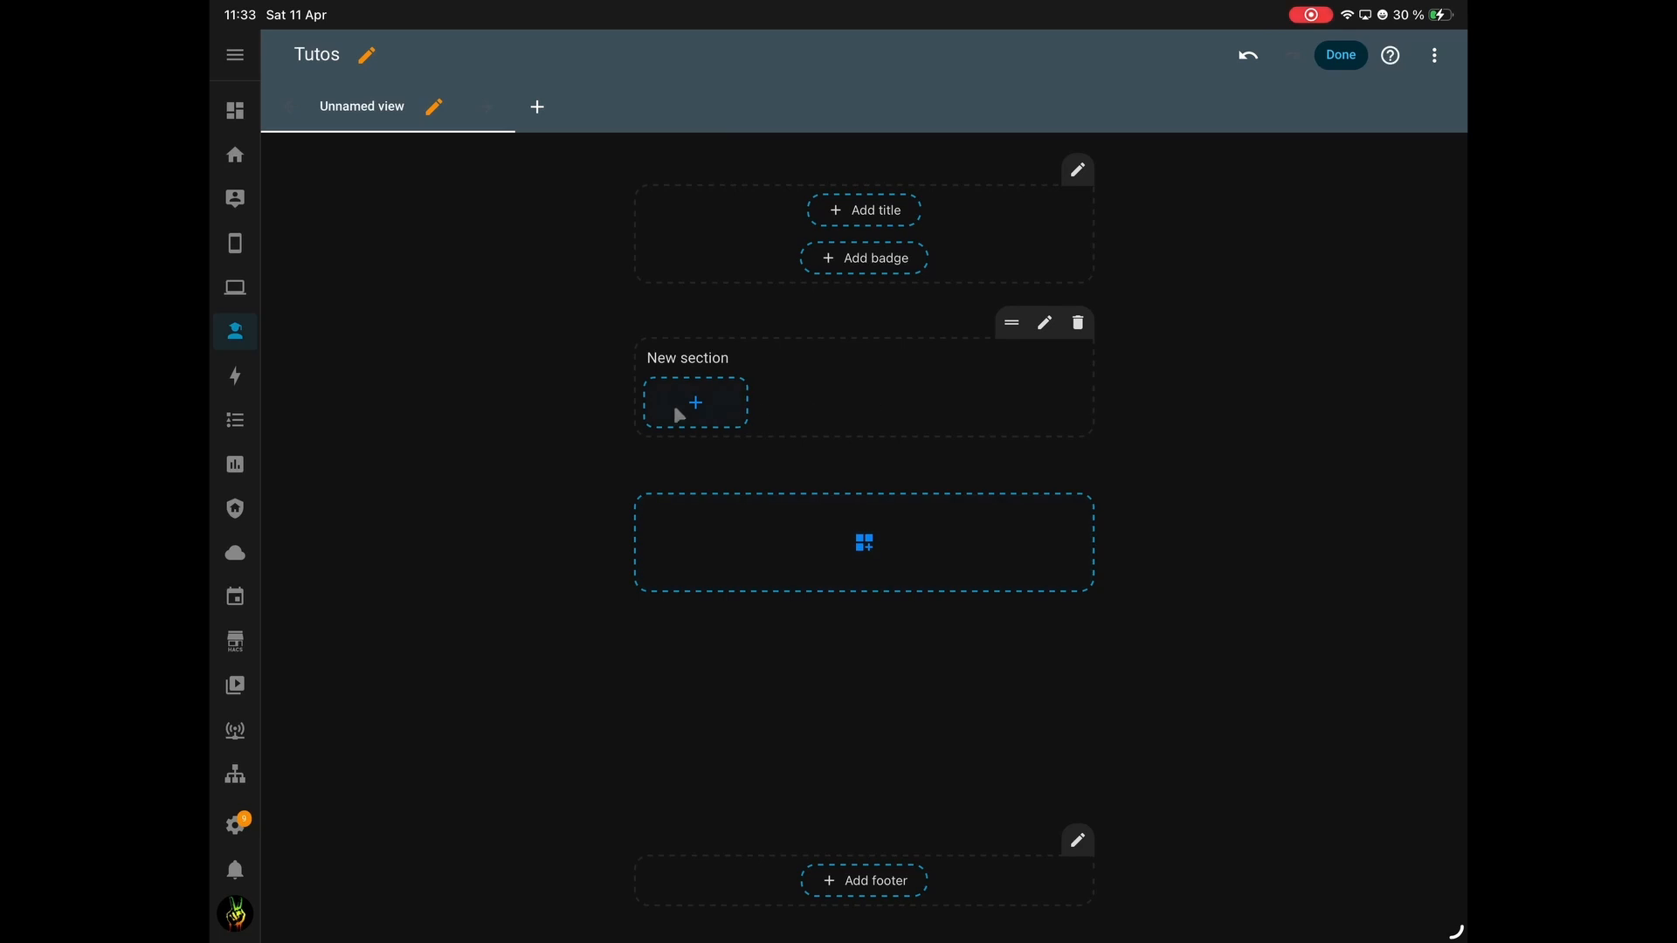
pyautogui.click(696, 403)
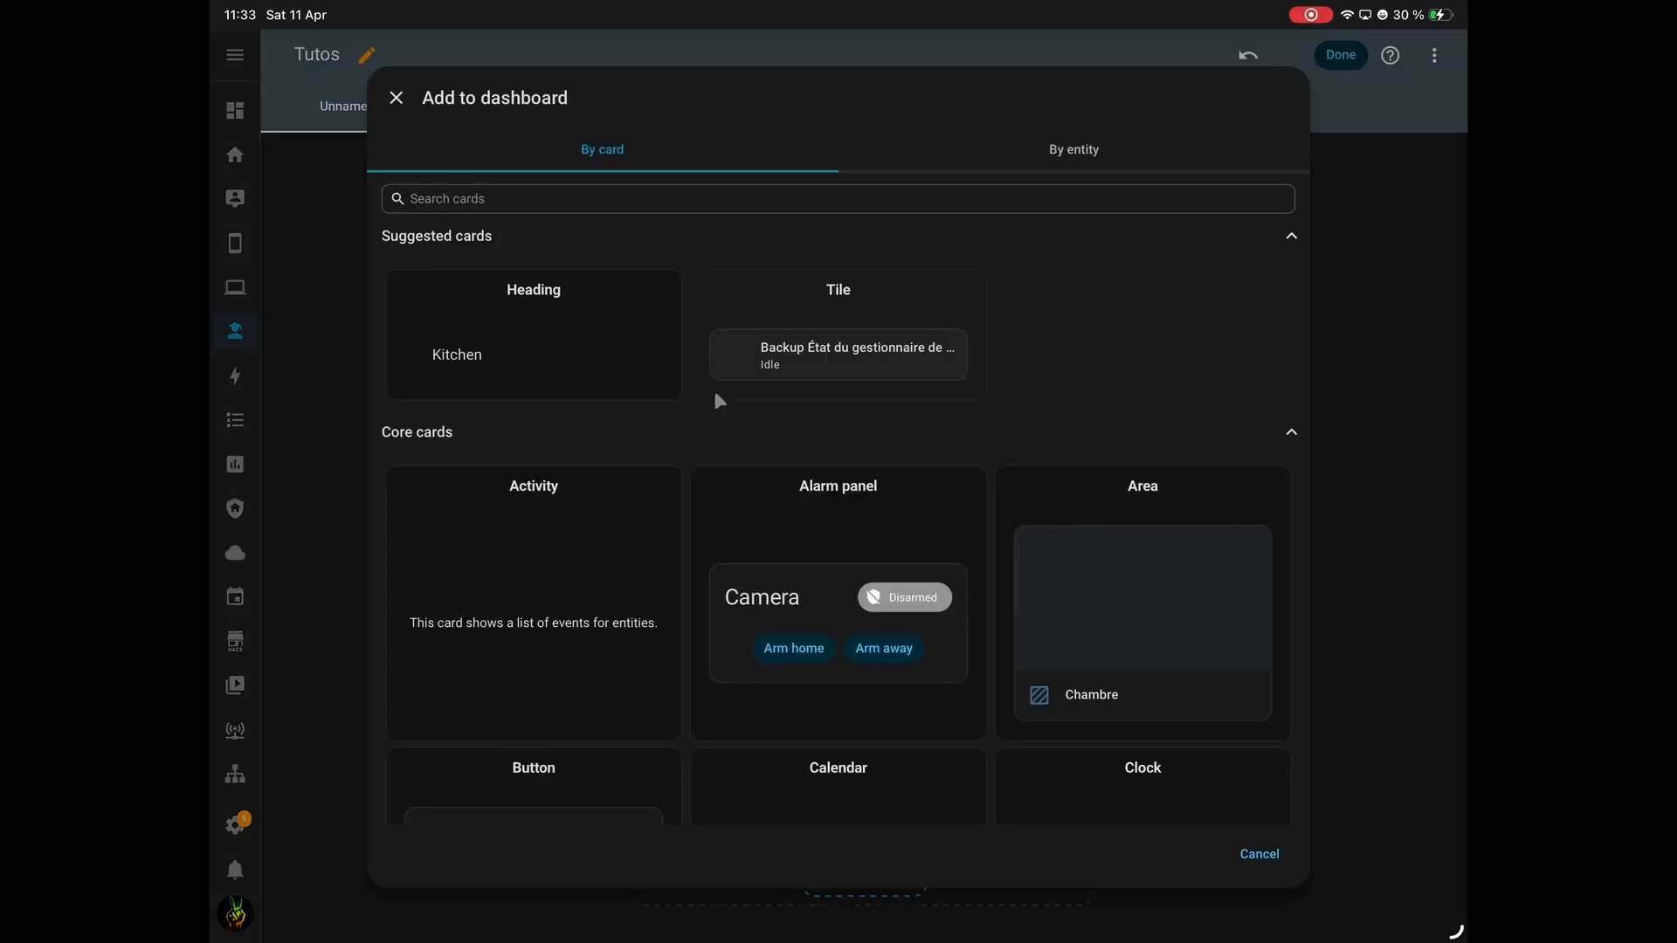
pyautogui.click(723, 198)
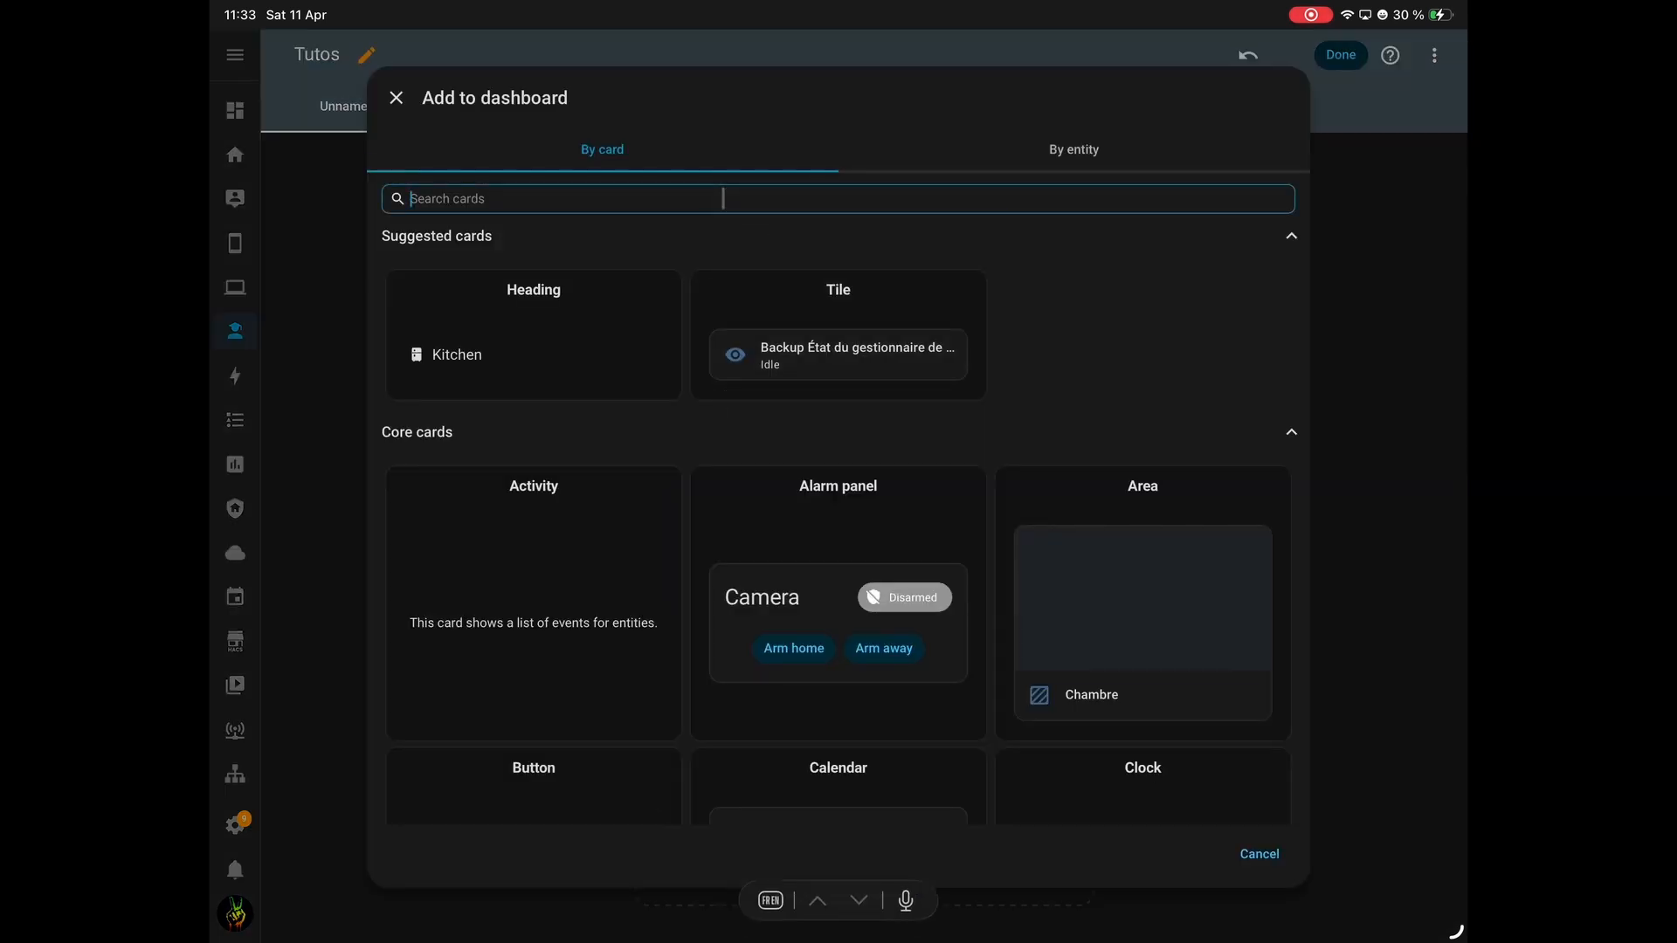
pyautogui.write('Plaf')
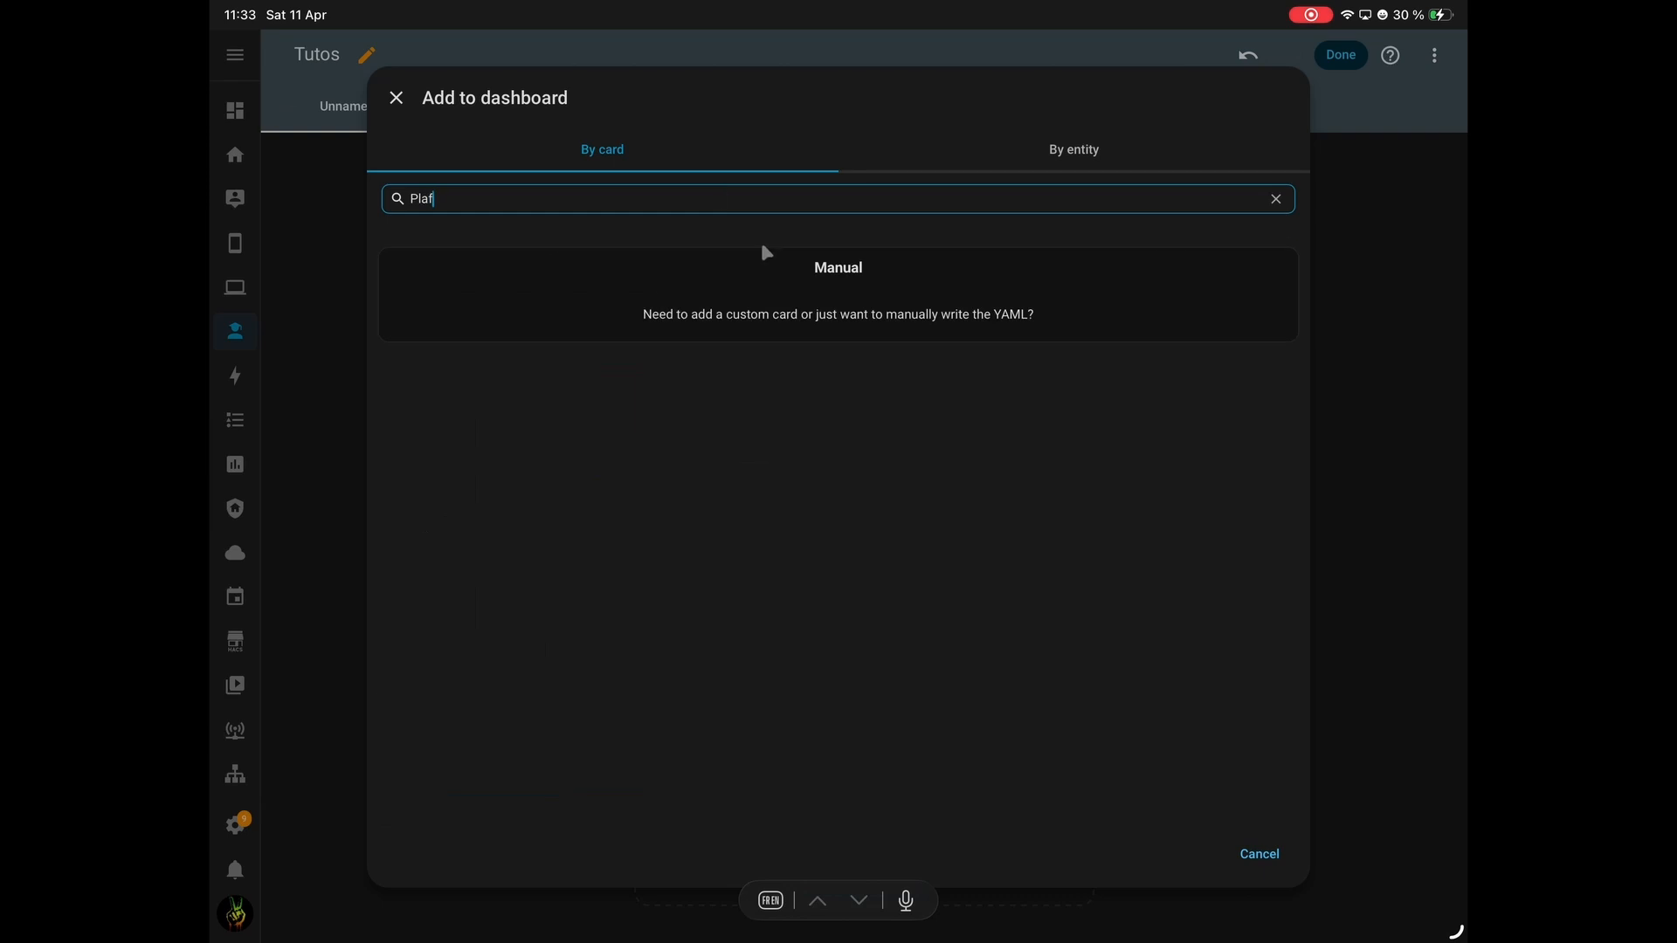
pyautogui.press('BackSpace')
pyautogui.press('BackSpace')
pyautogui.press('BackSpace')
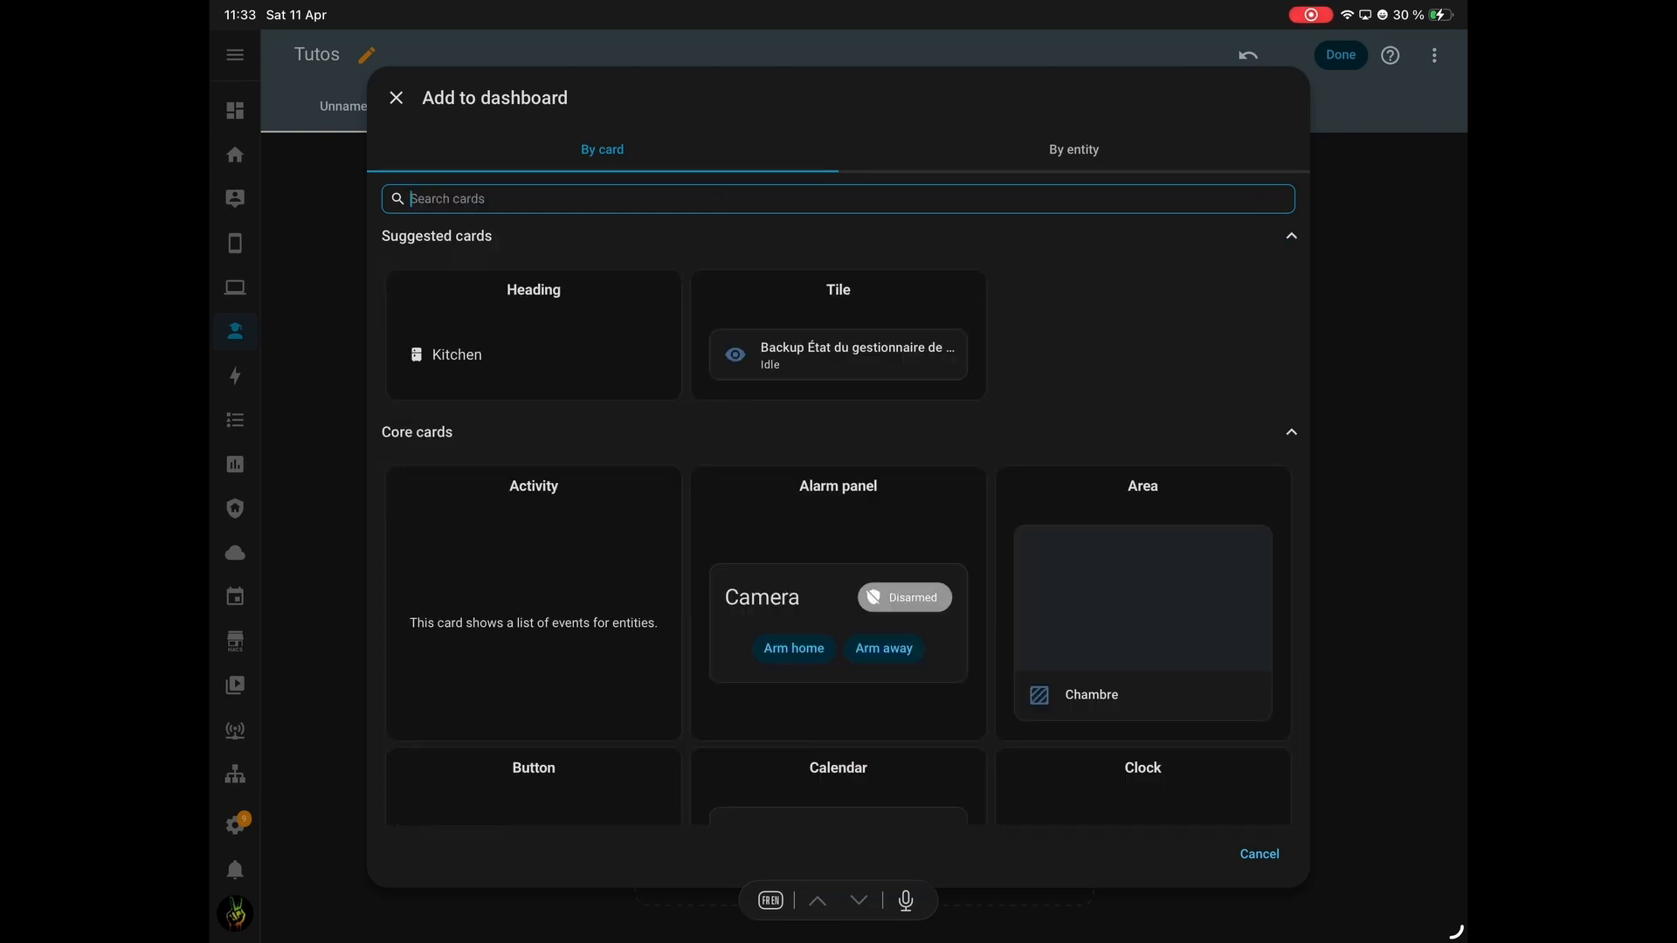
# Add the Plafonnier_Sdb light entity of Salle de bain to the new section and finish editing the dashboard.
pyautogui.click(1052, 150)
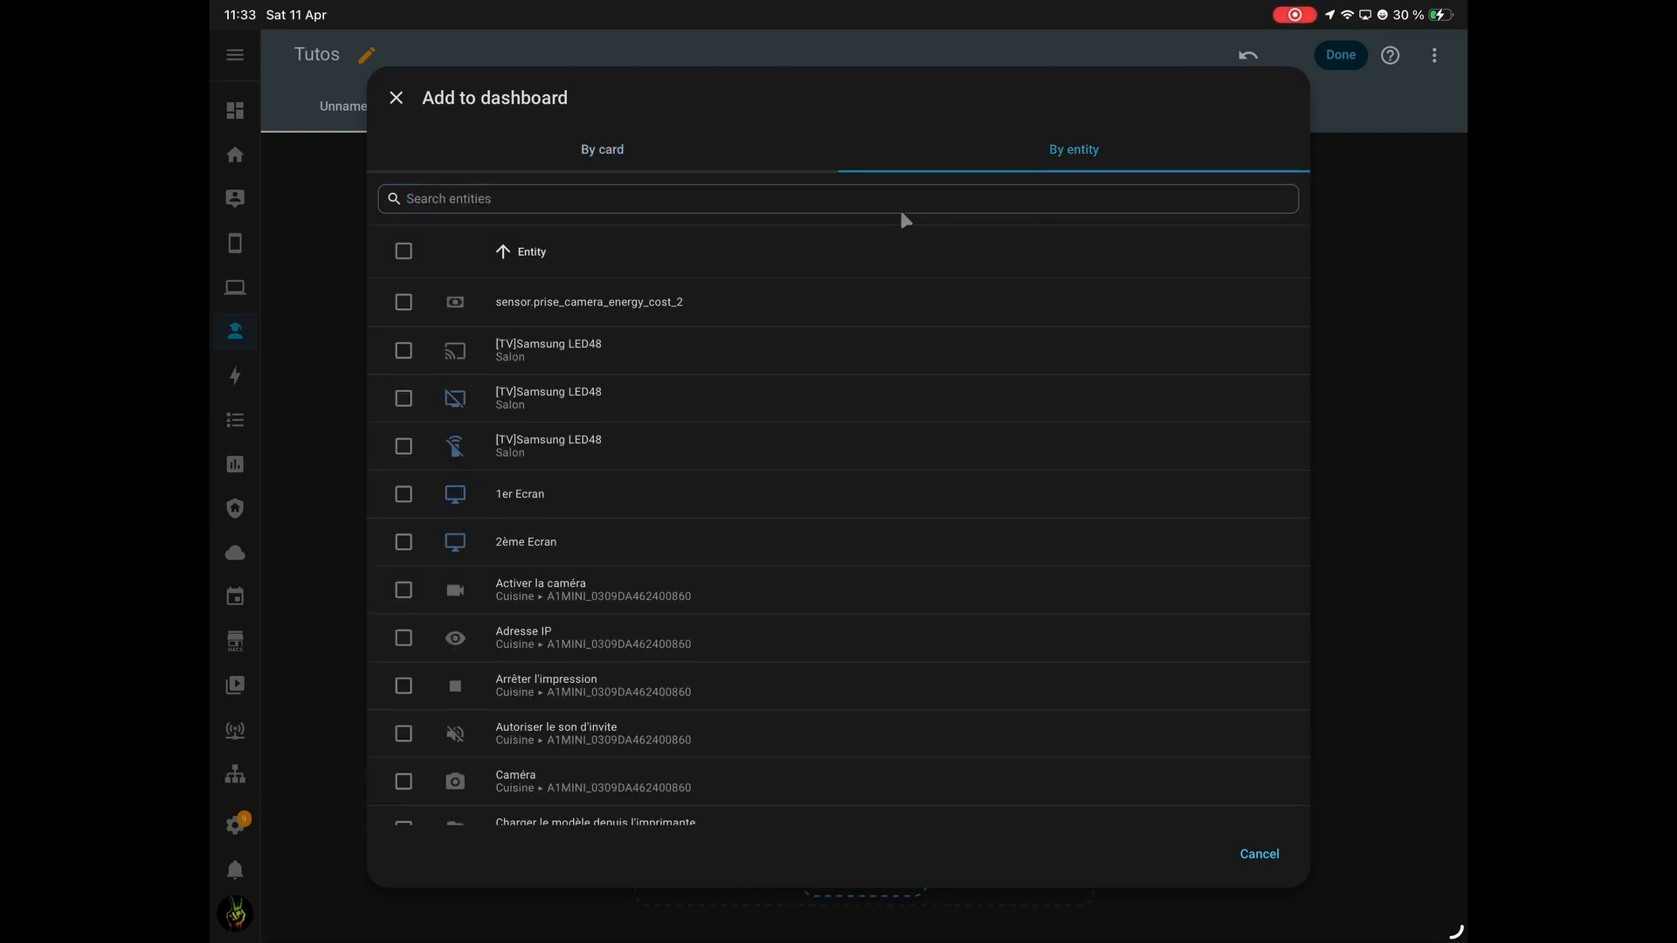
pyautogui.write('Plaf')
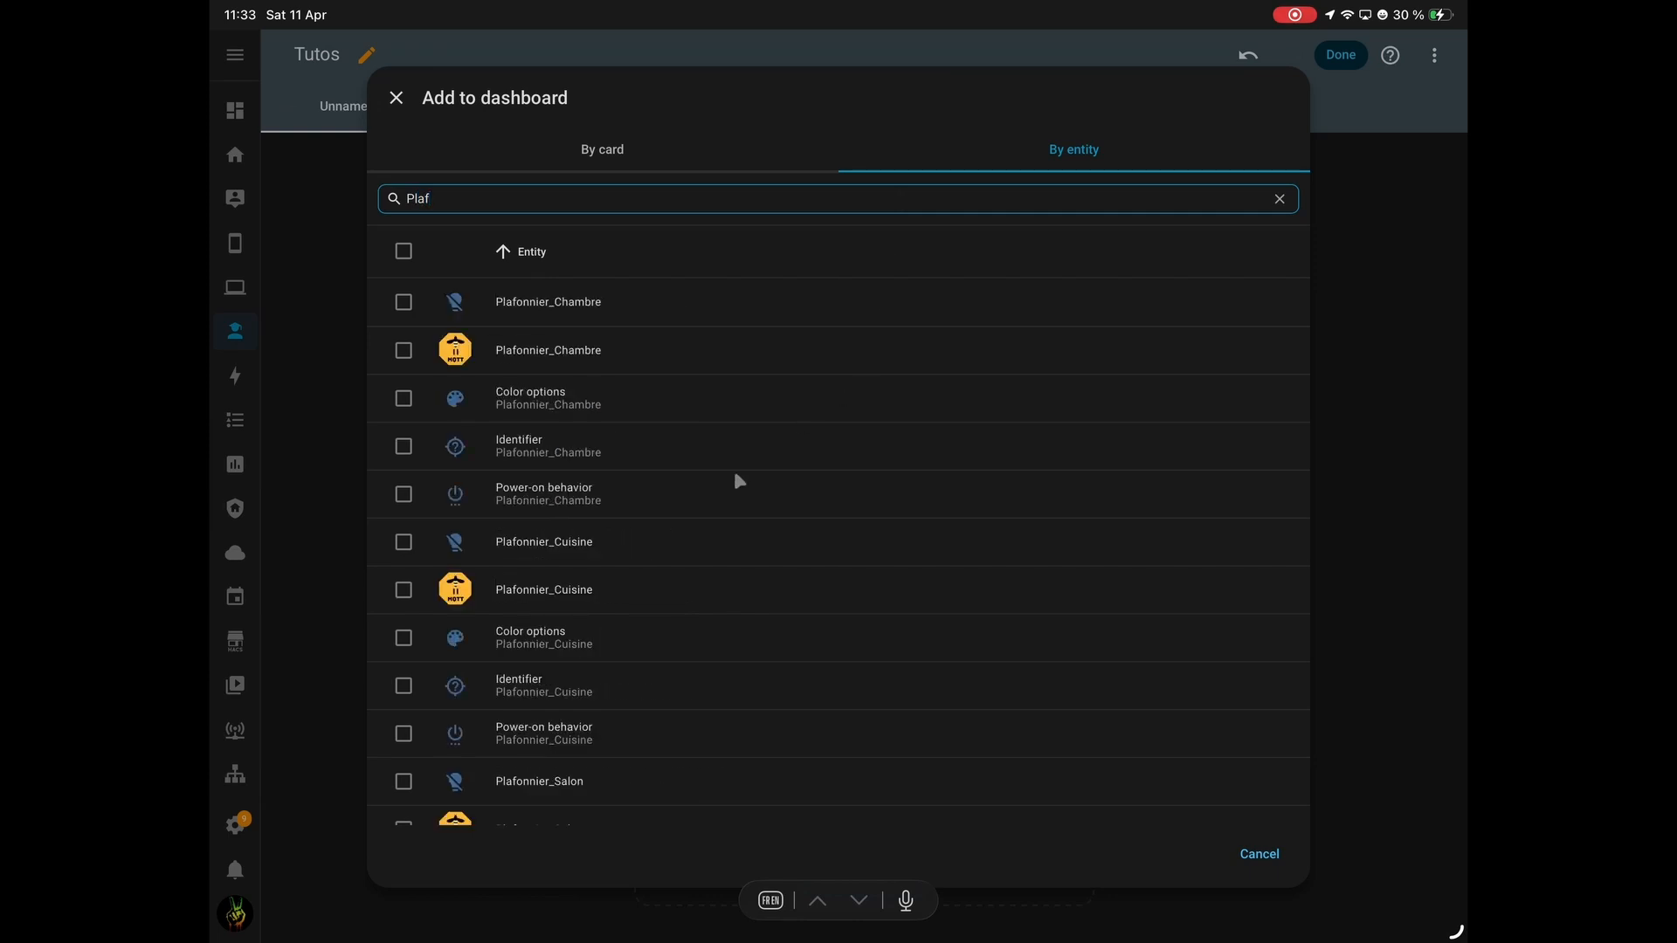
pyautogui.scroll(-5, 699, 551)
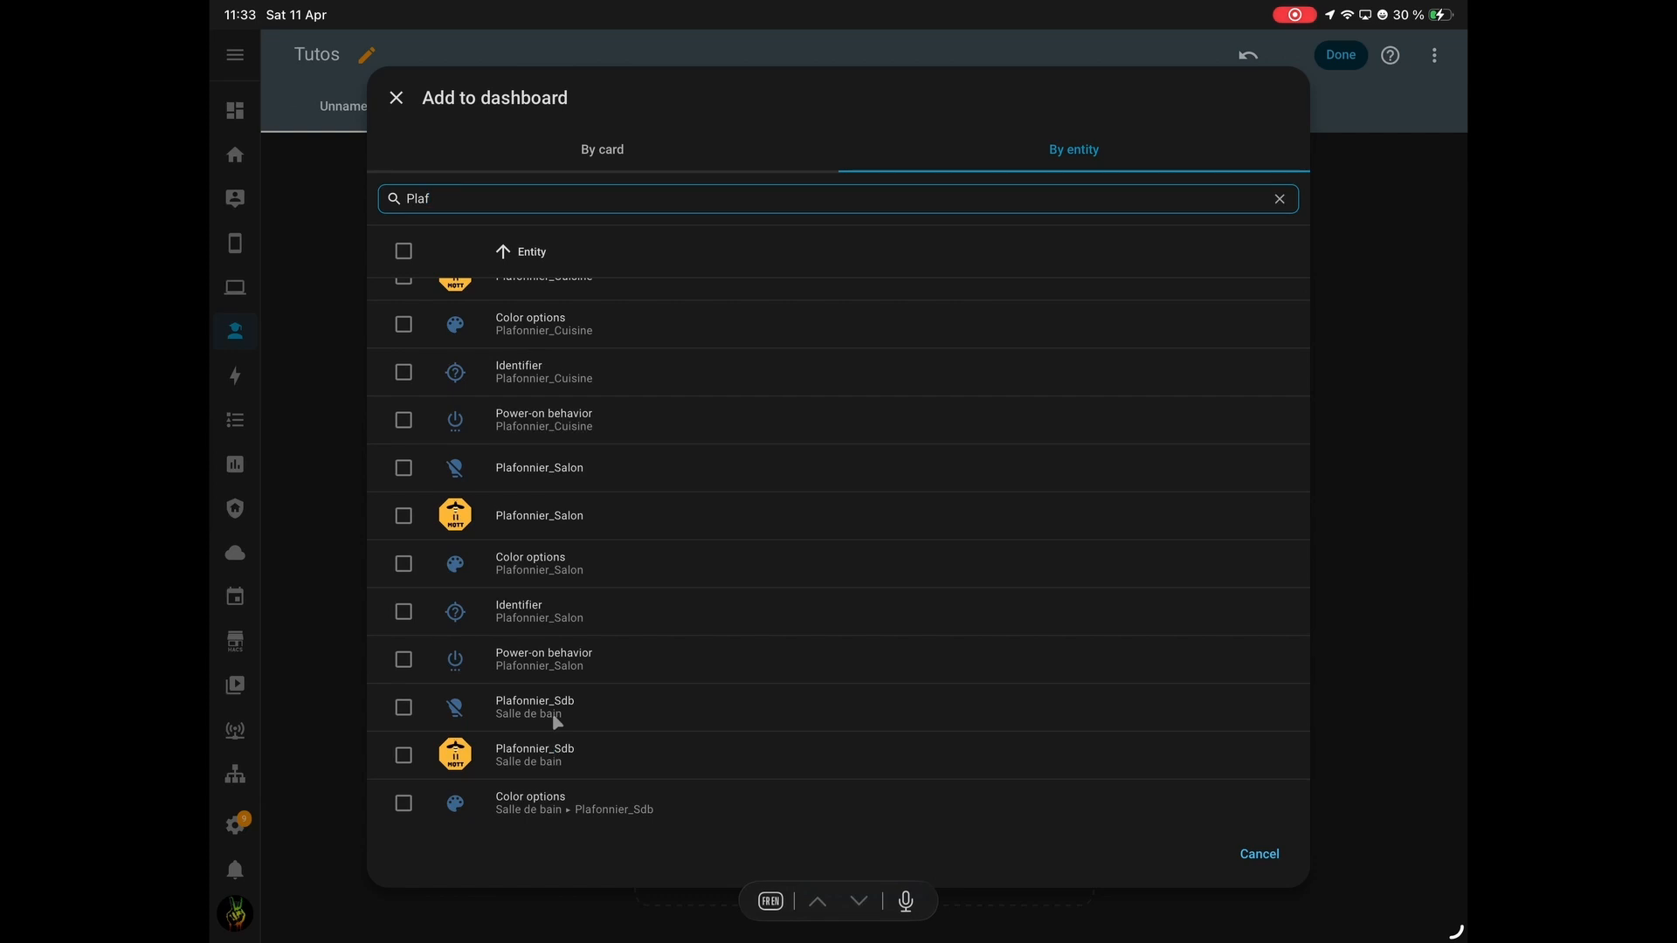
pyautogui.click(556, 725)
pyautogui.click(405, 709)
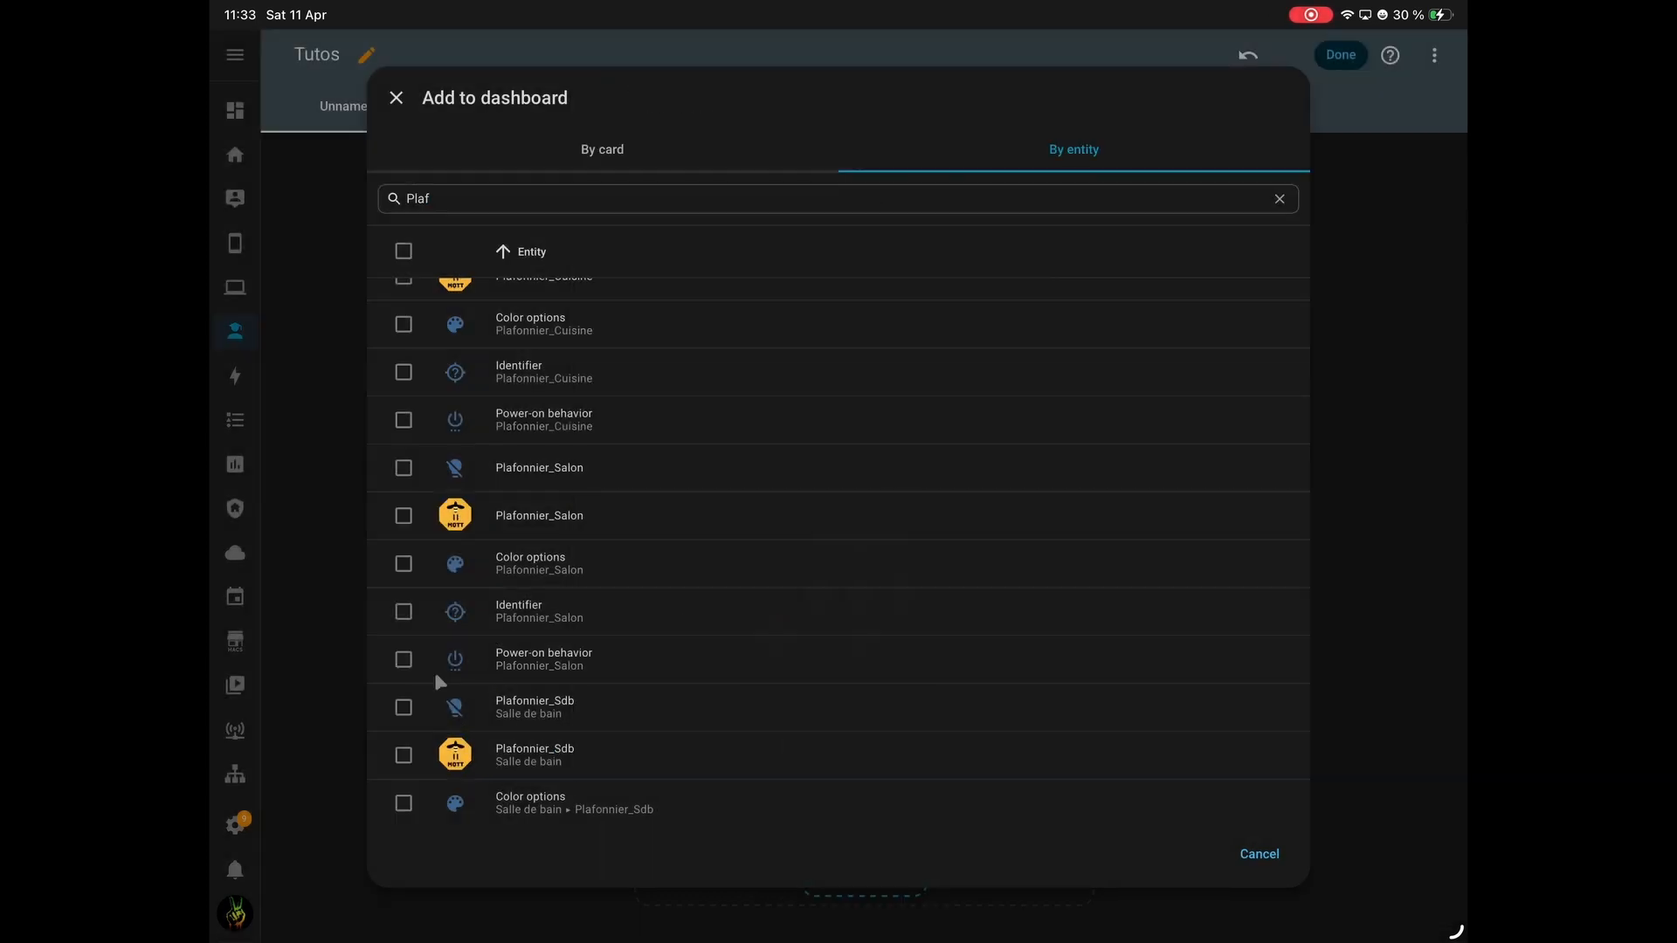
pyautogui.click(403, 708)
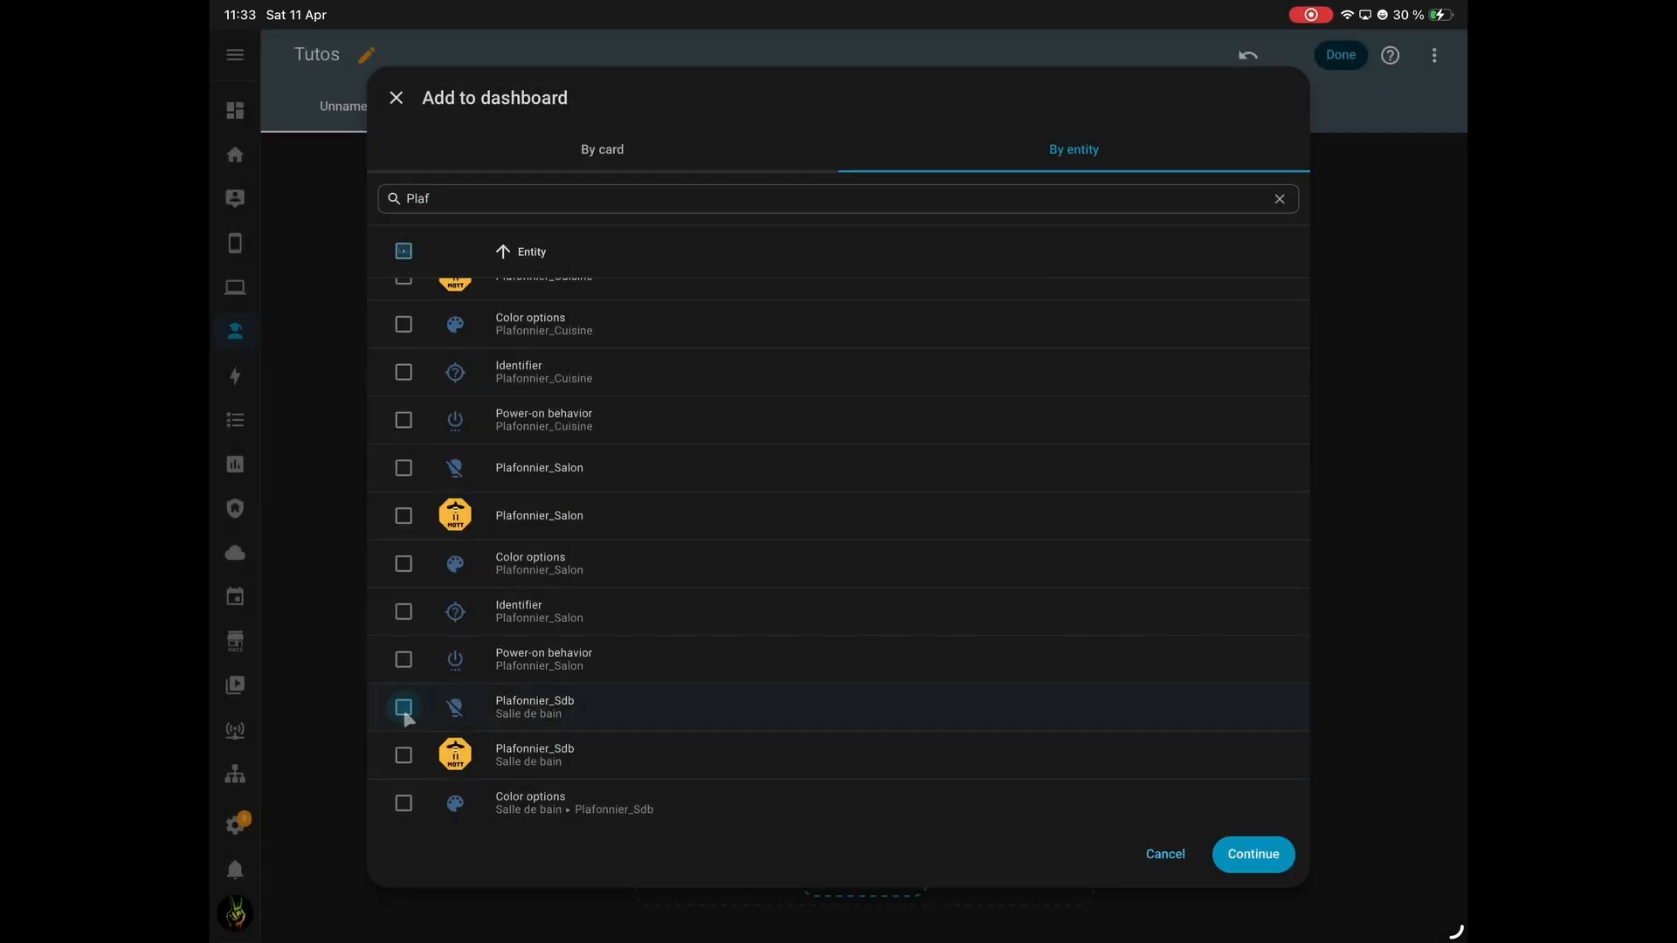
pyautogui.click(1246, 849)
pyautogui.click(1062, 553)
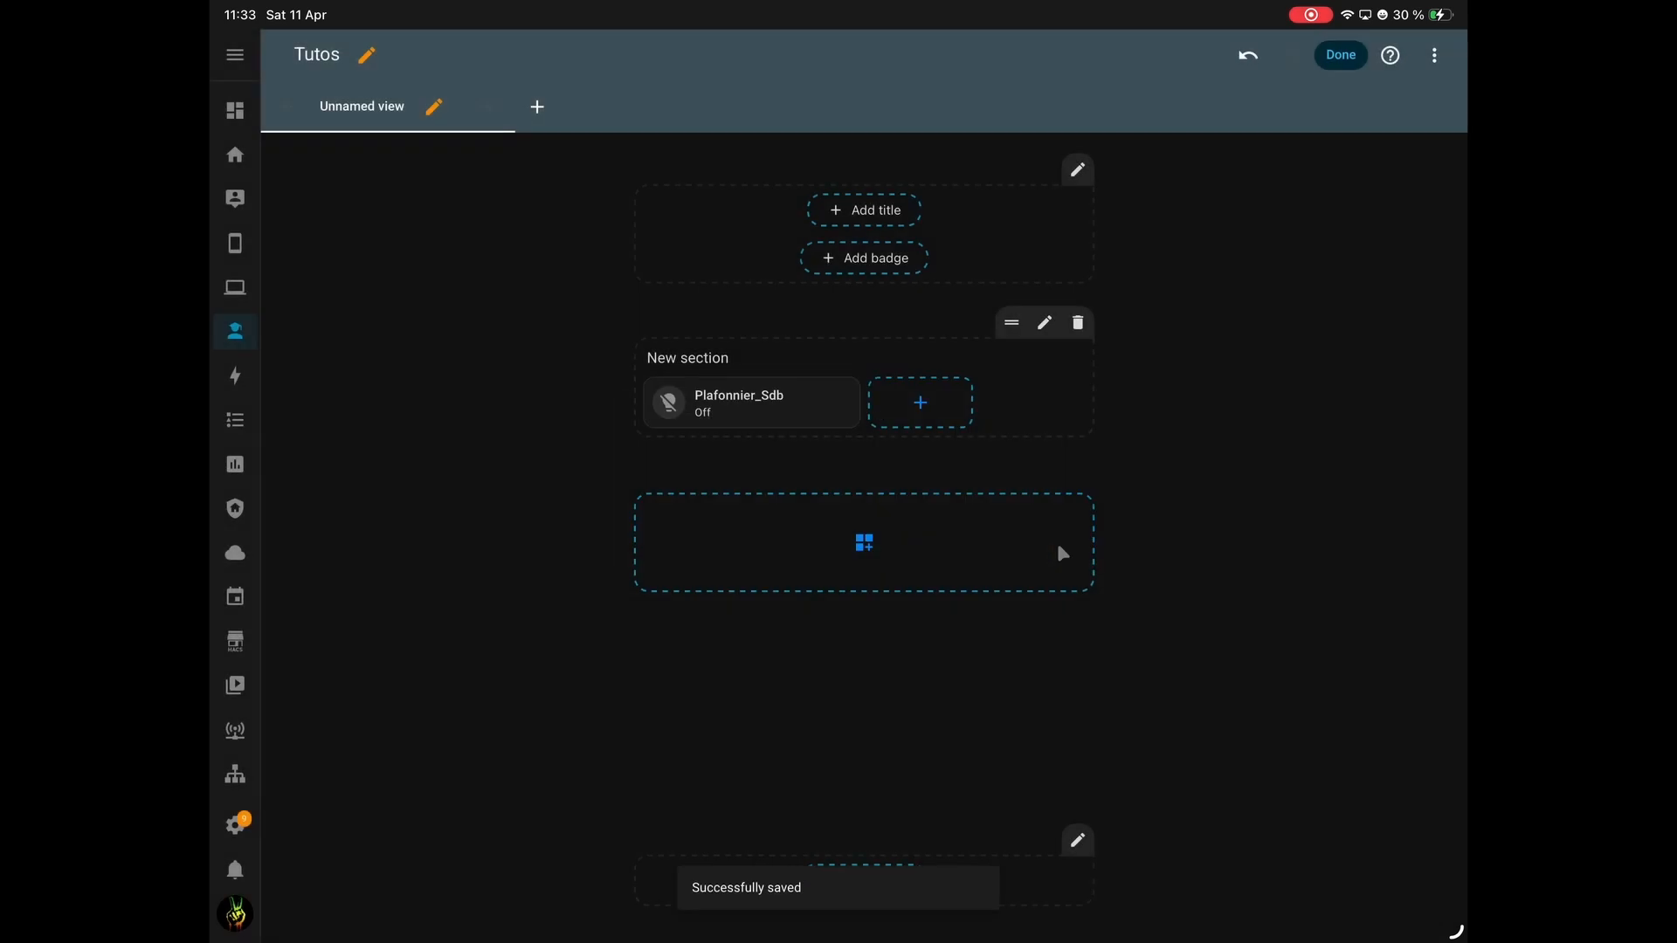
pyautogui.click(1331, 55)
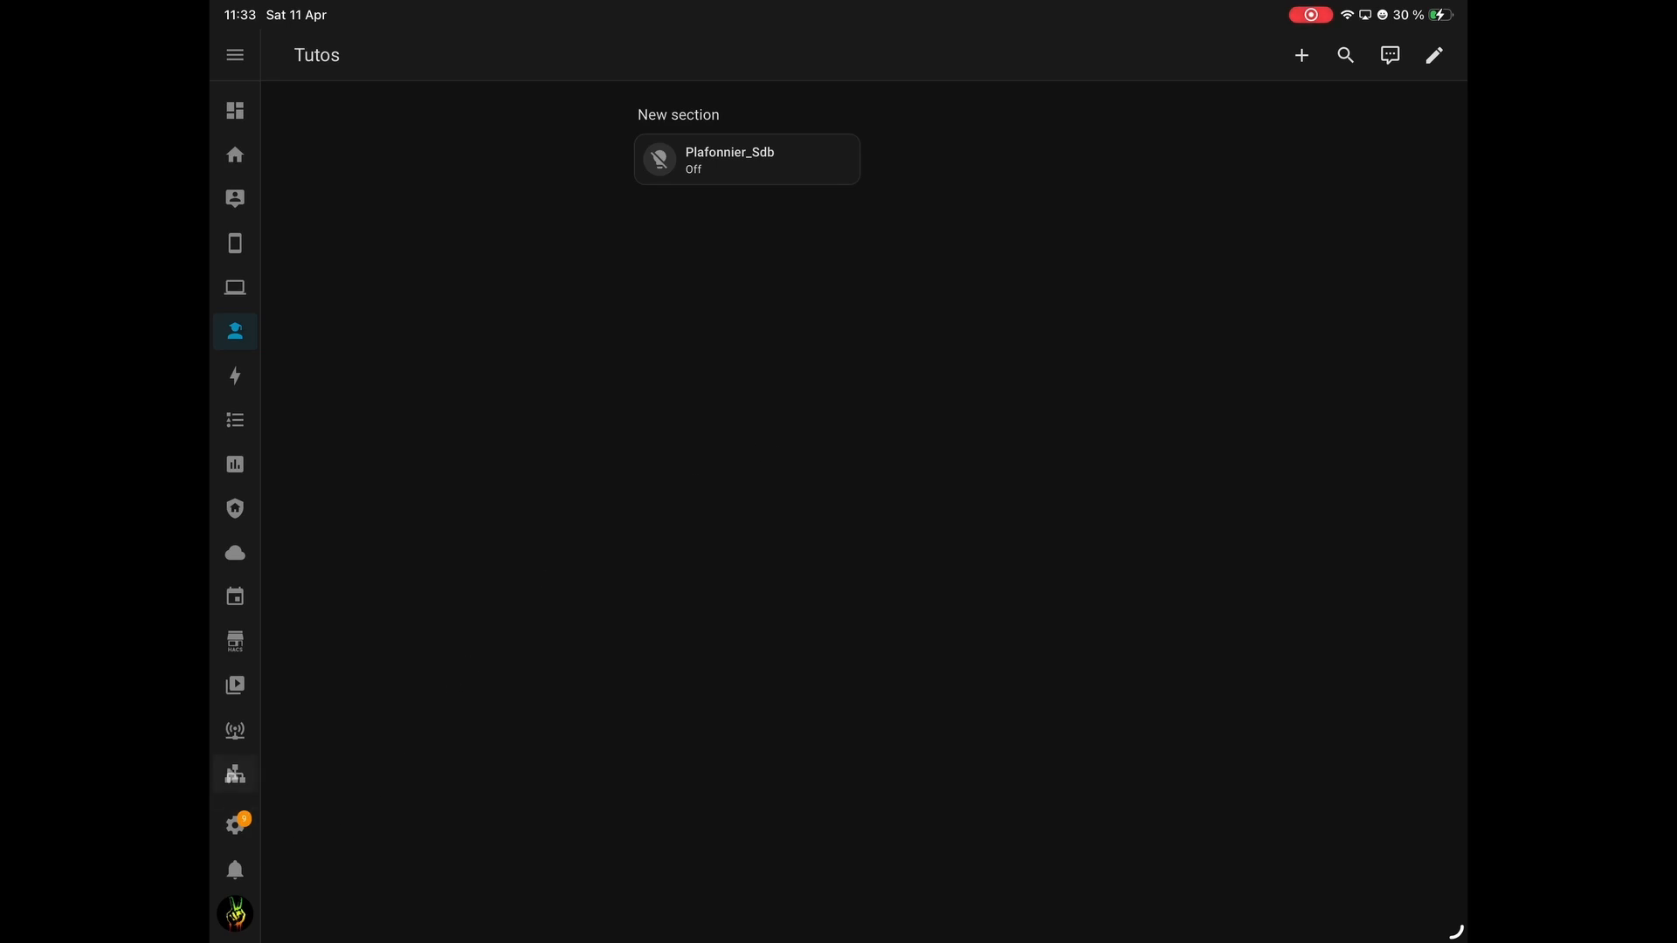
# Switch to Node-RED and open the Smart Bathroom flow.
pyautogui.click(235, 774)
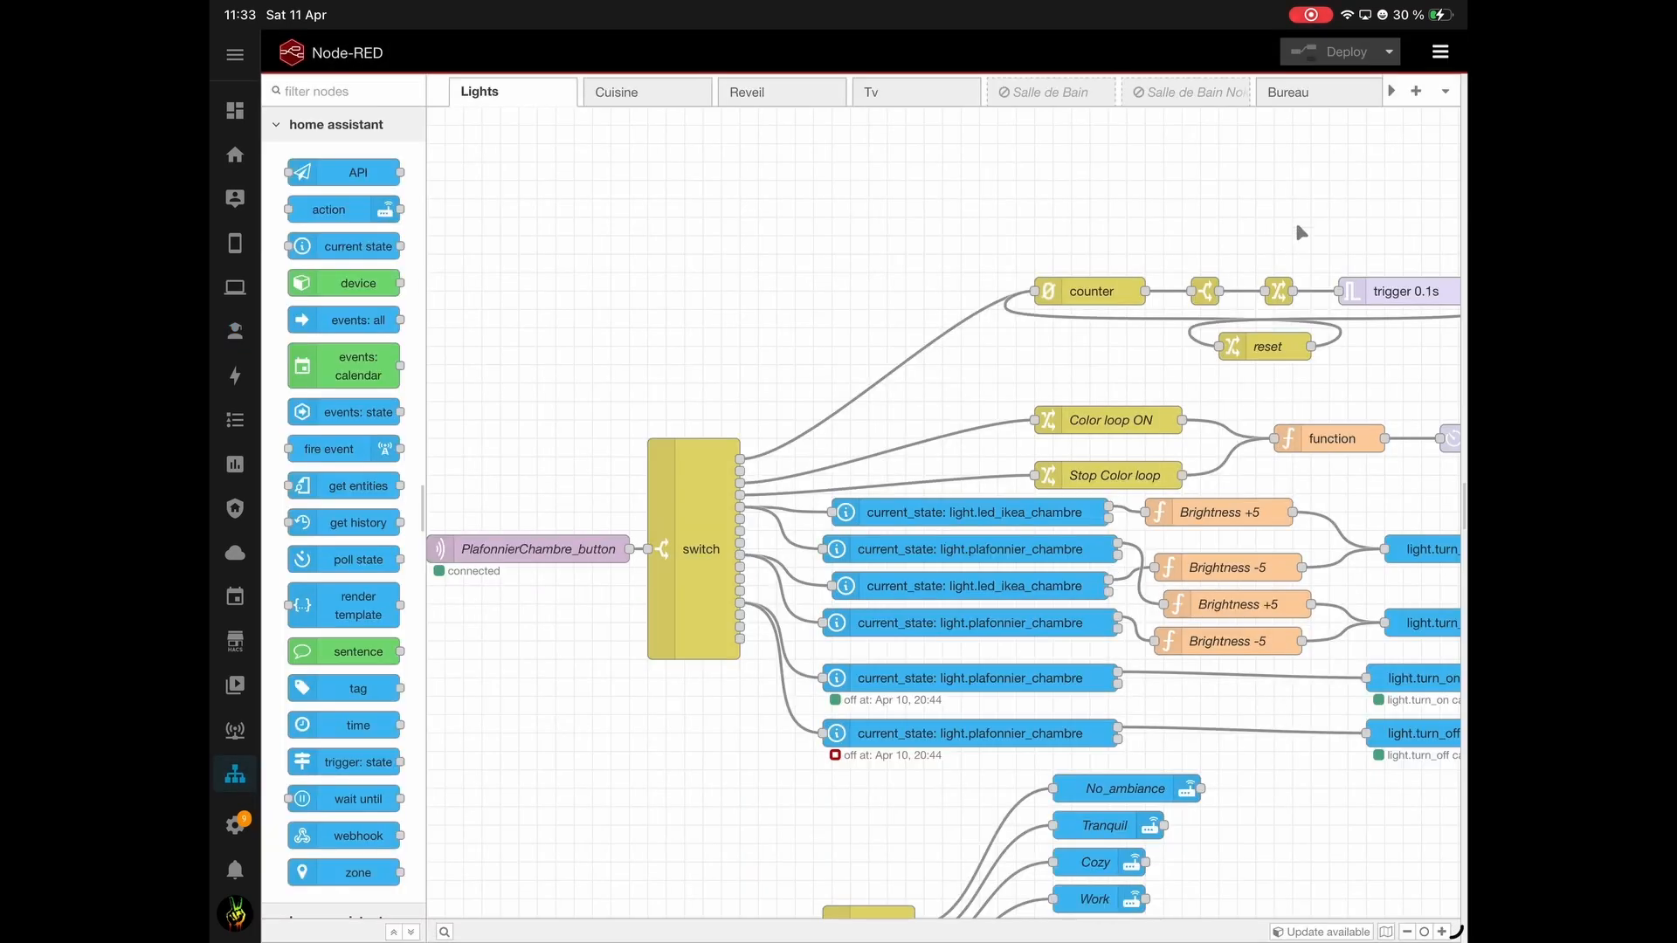
pyautogui.click(1396, 100)
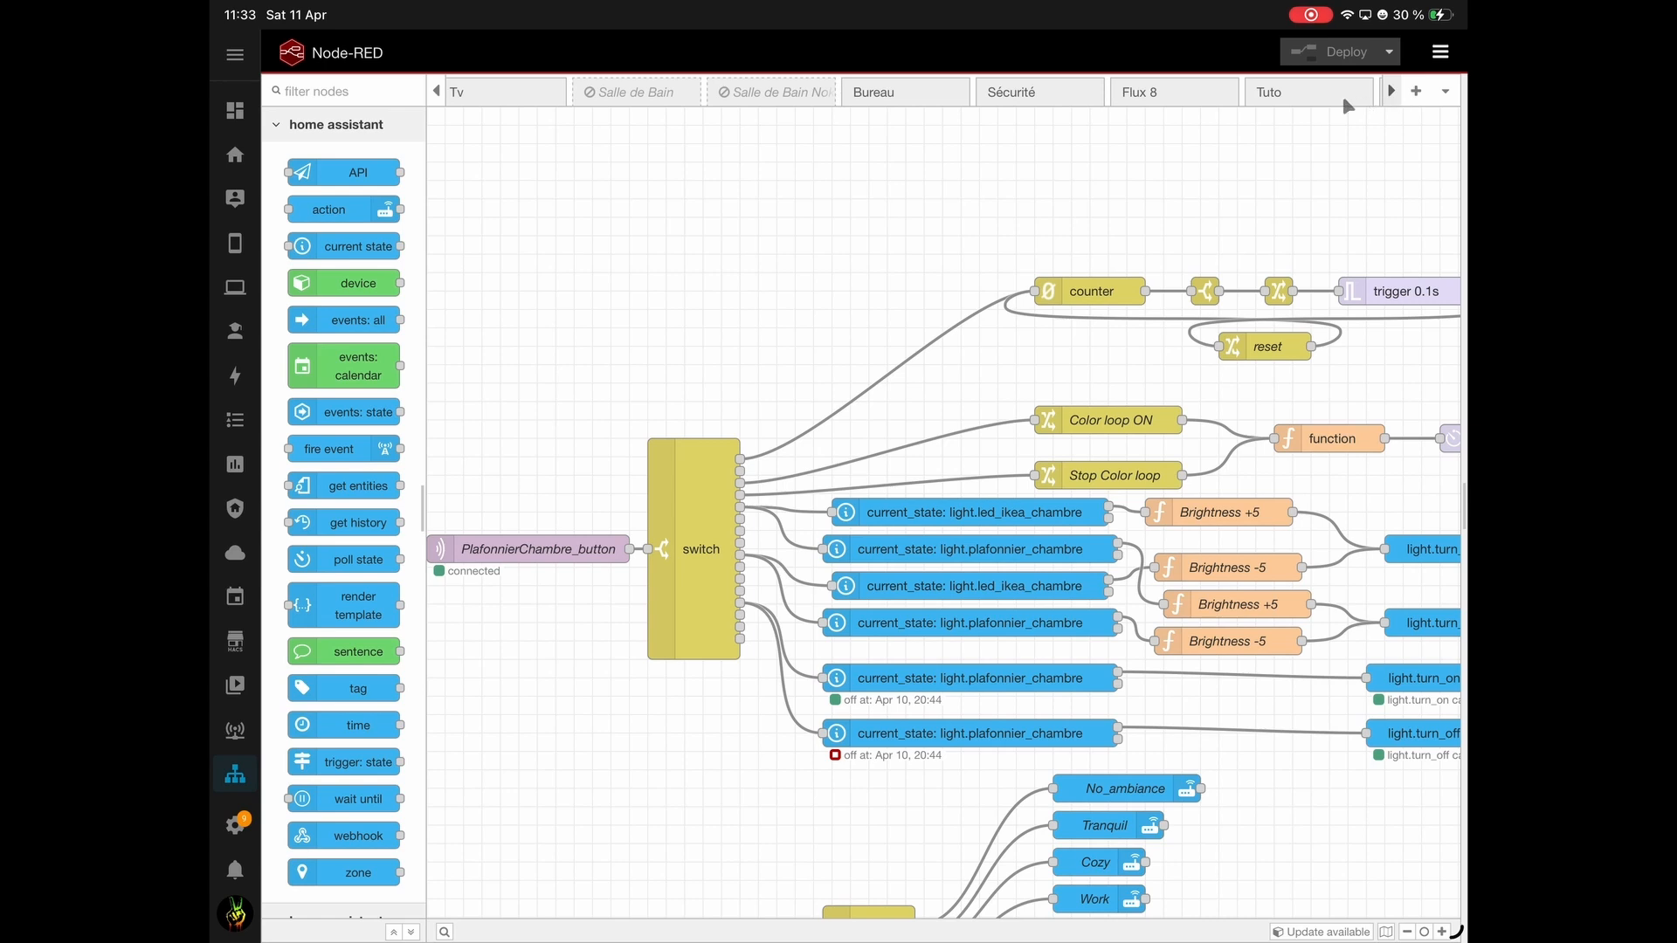
pyautogui.click(1395, 94)
pyautogui.click(1305, 96)
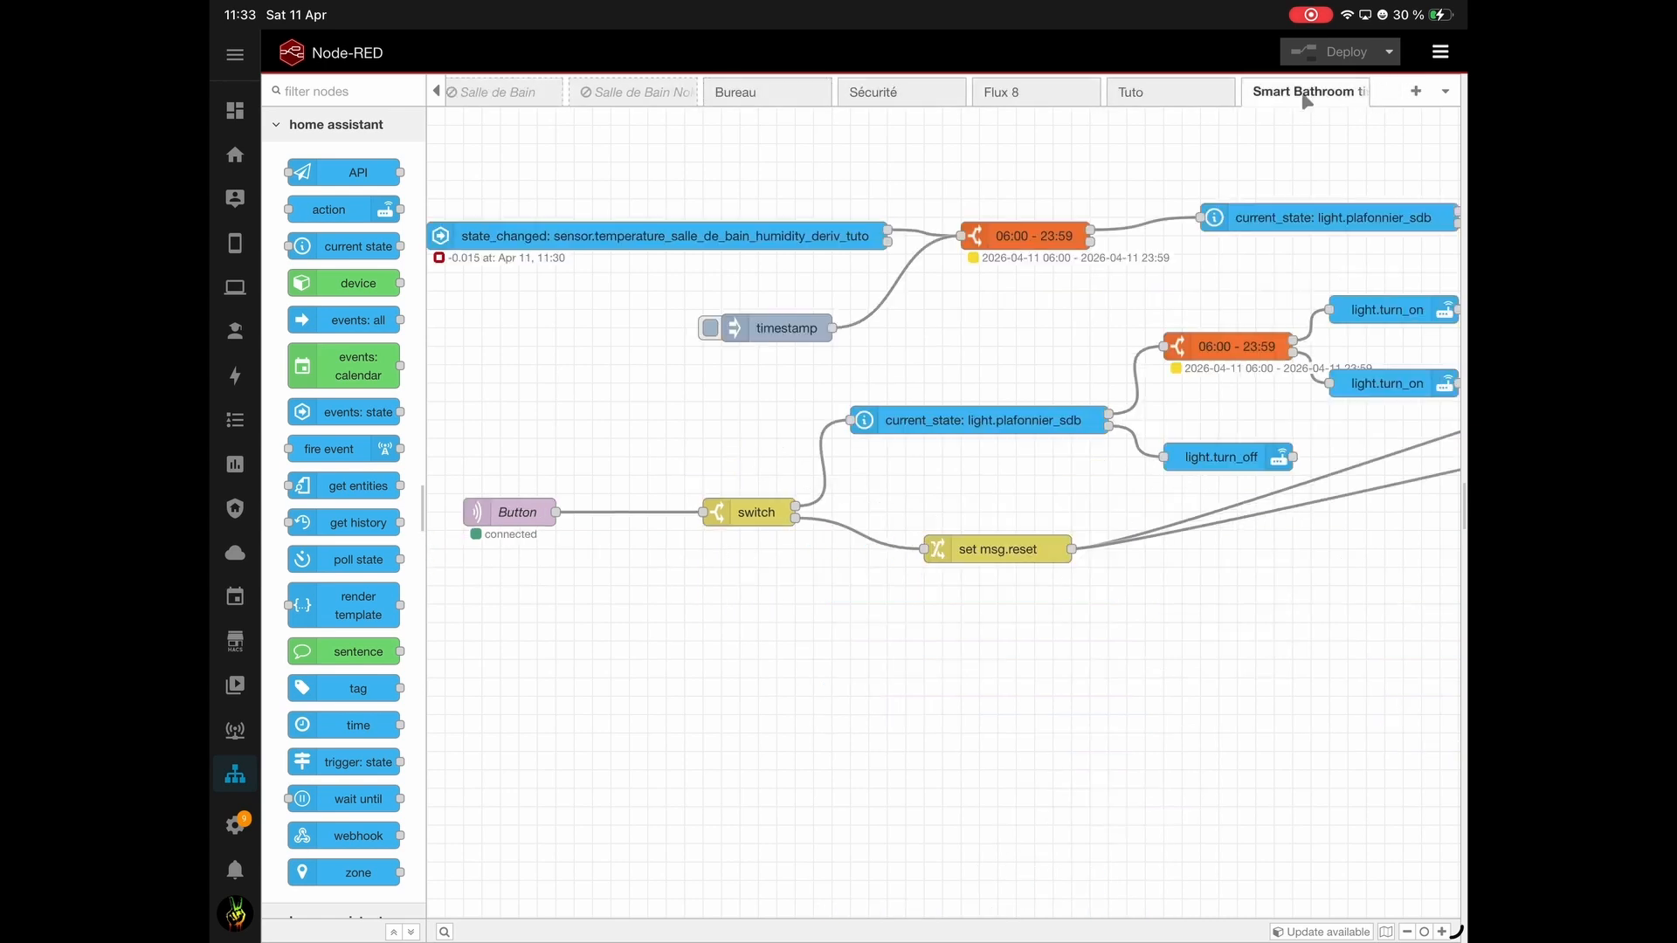
pyautogui.scroll(-1, 1009, 559)
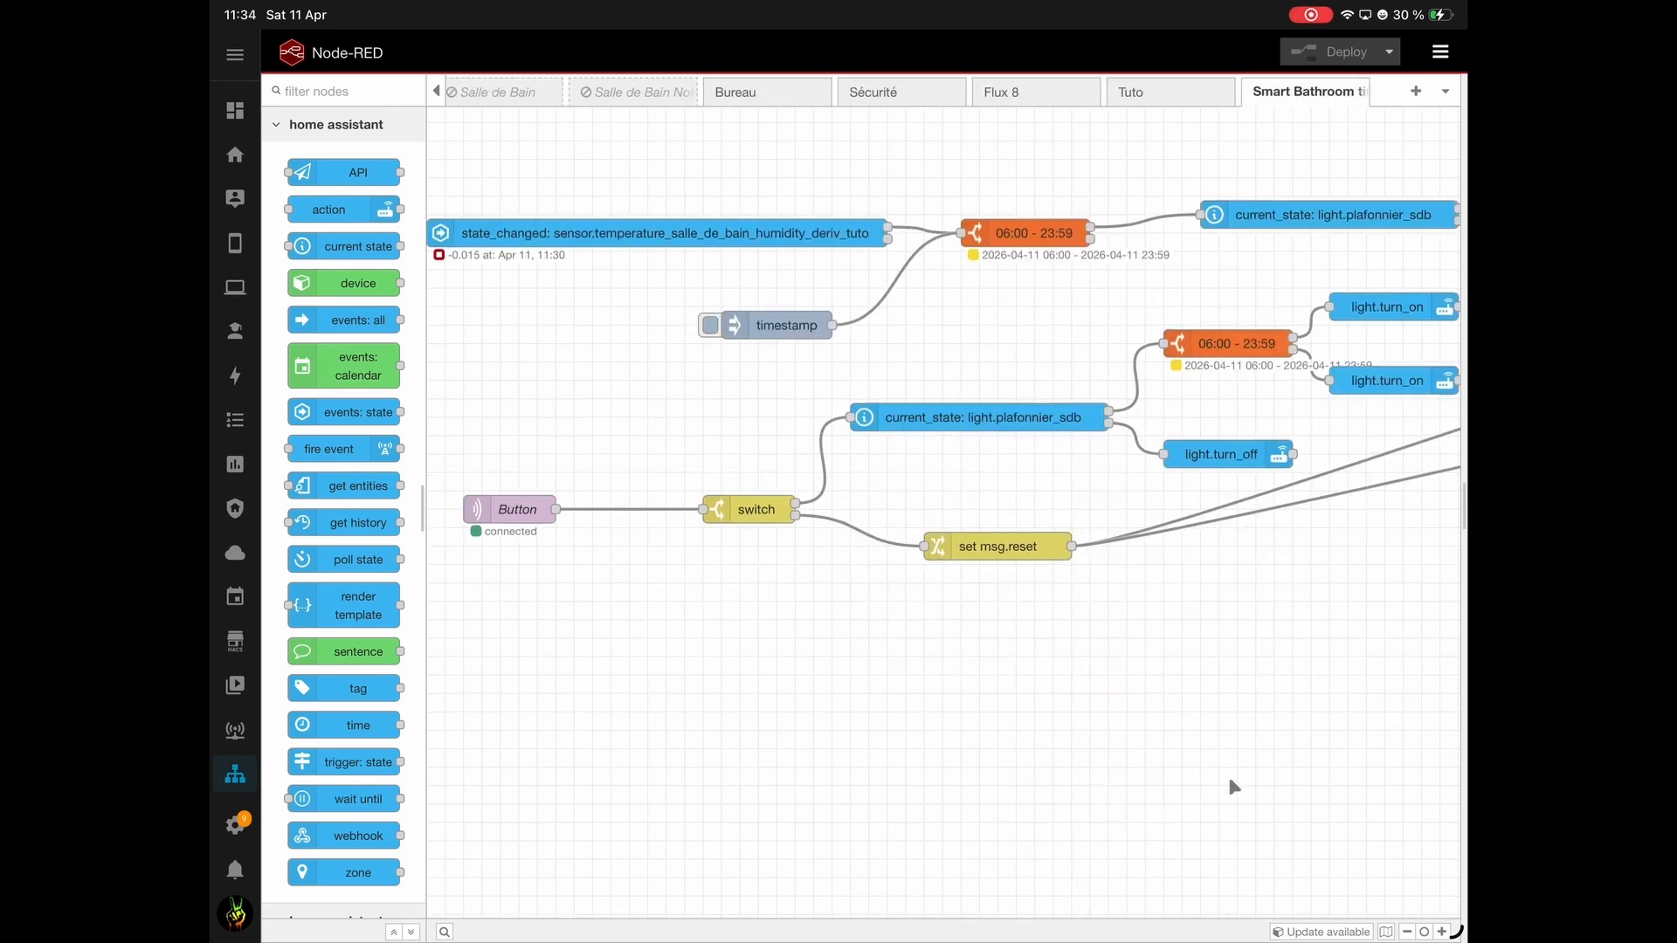
# Set the trigger node feeding the counter to resend every 15 seconds and save it.
pyautogui.click(1407, 932)
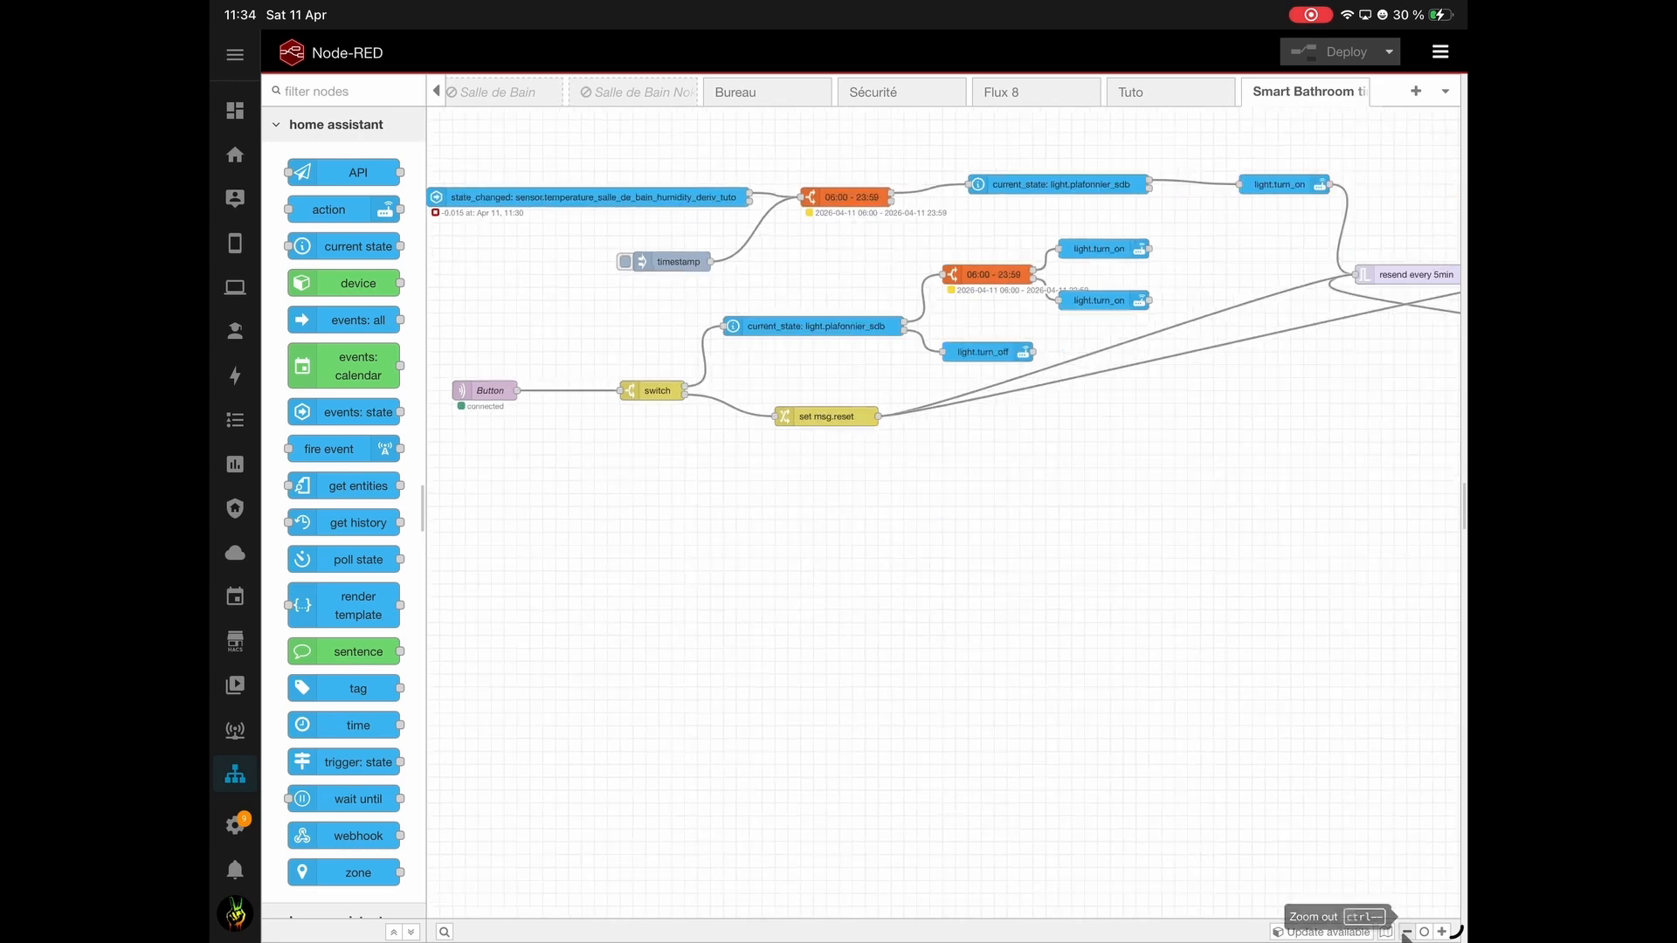
pyautogui.click(1407, 932)
pyautogui.hscroll(2, 1112, 374)
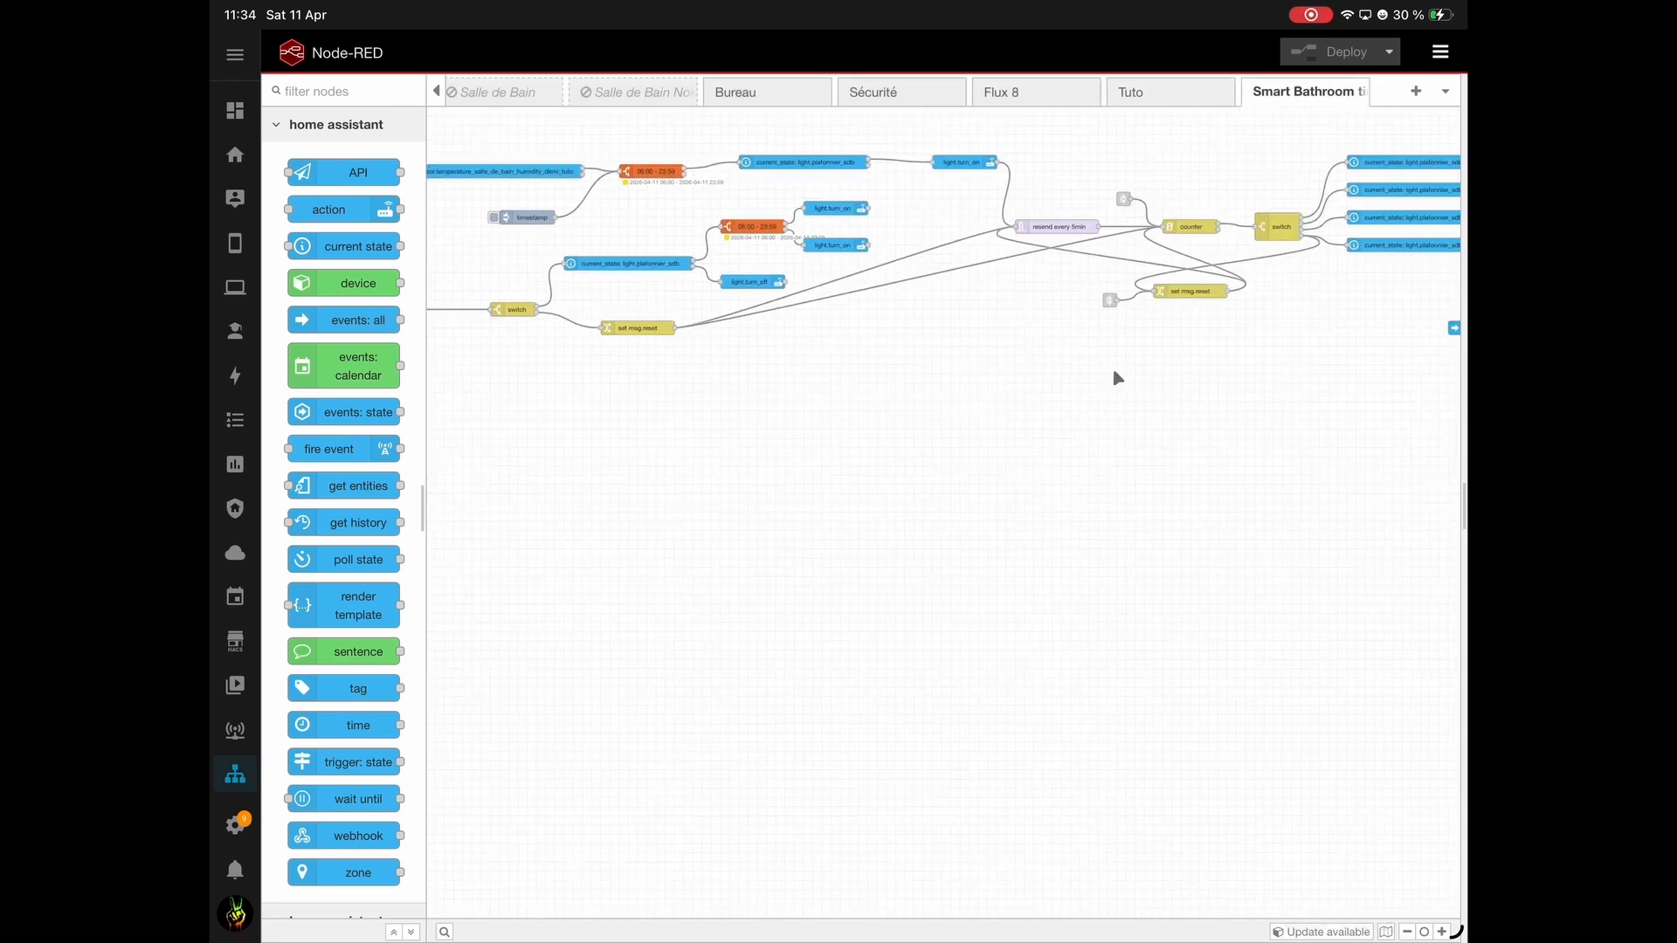
pyautogui.doubleClick(1036, 239)
pyautogui.click(1161, 307)
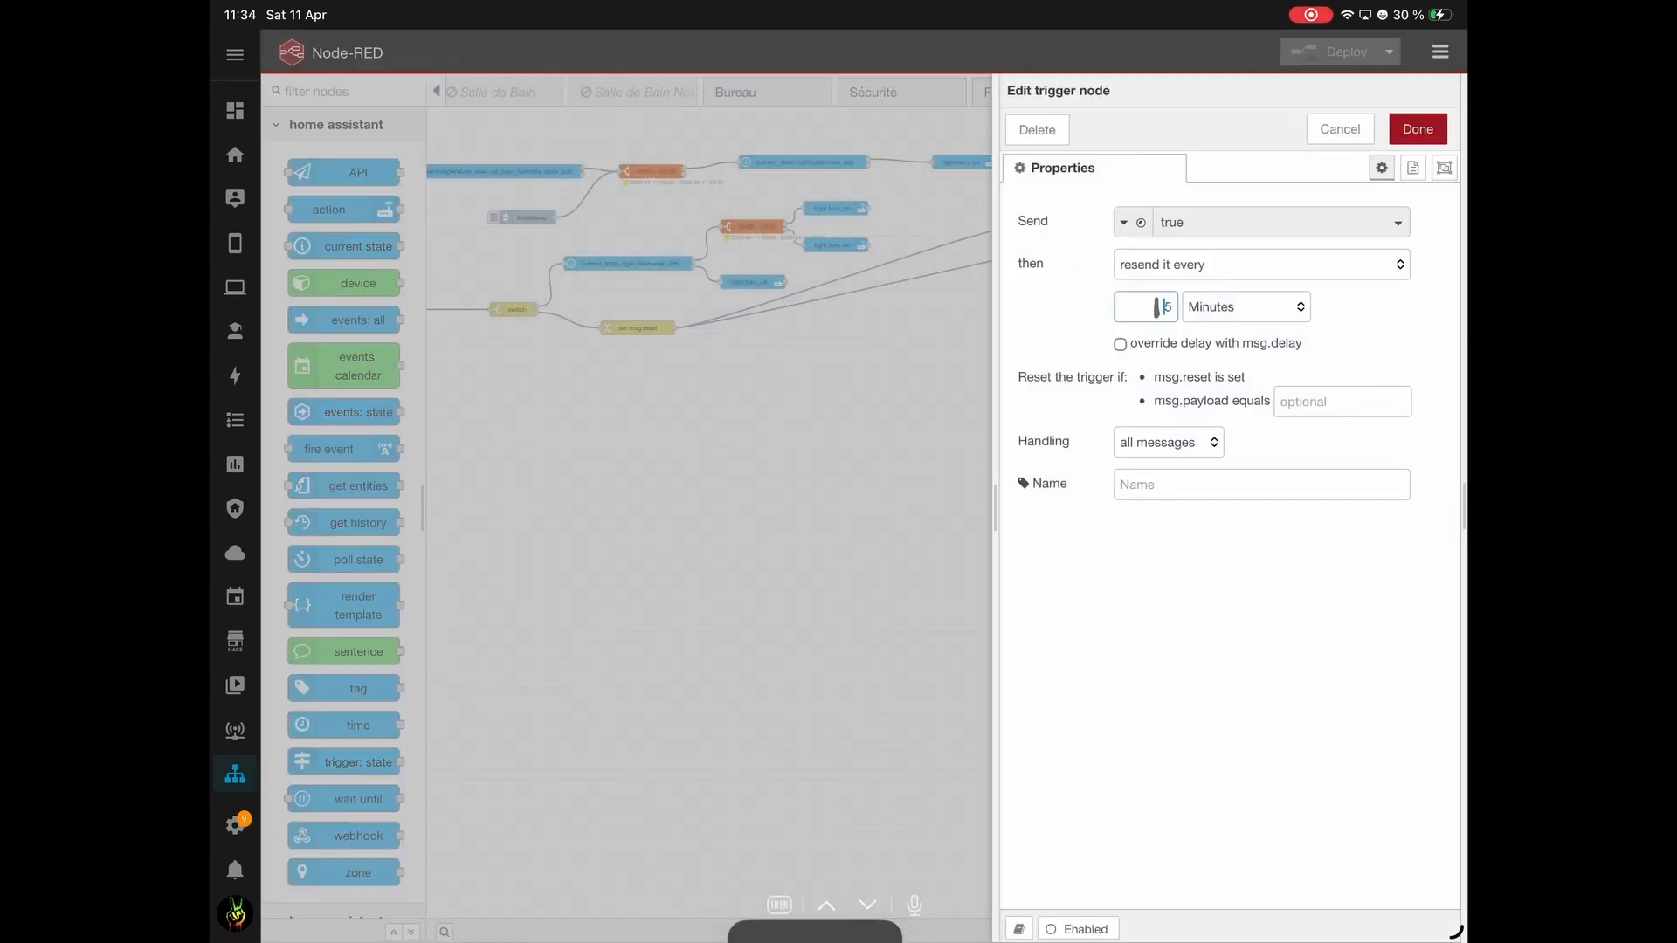
pyautogui.click(1246, 306)
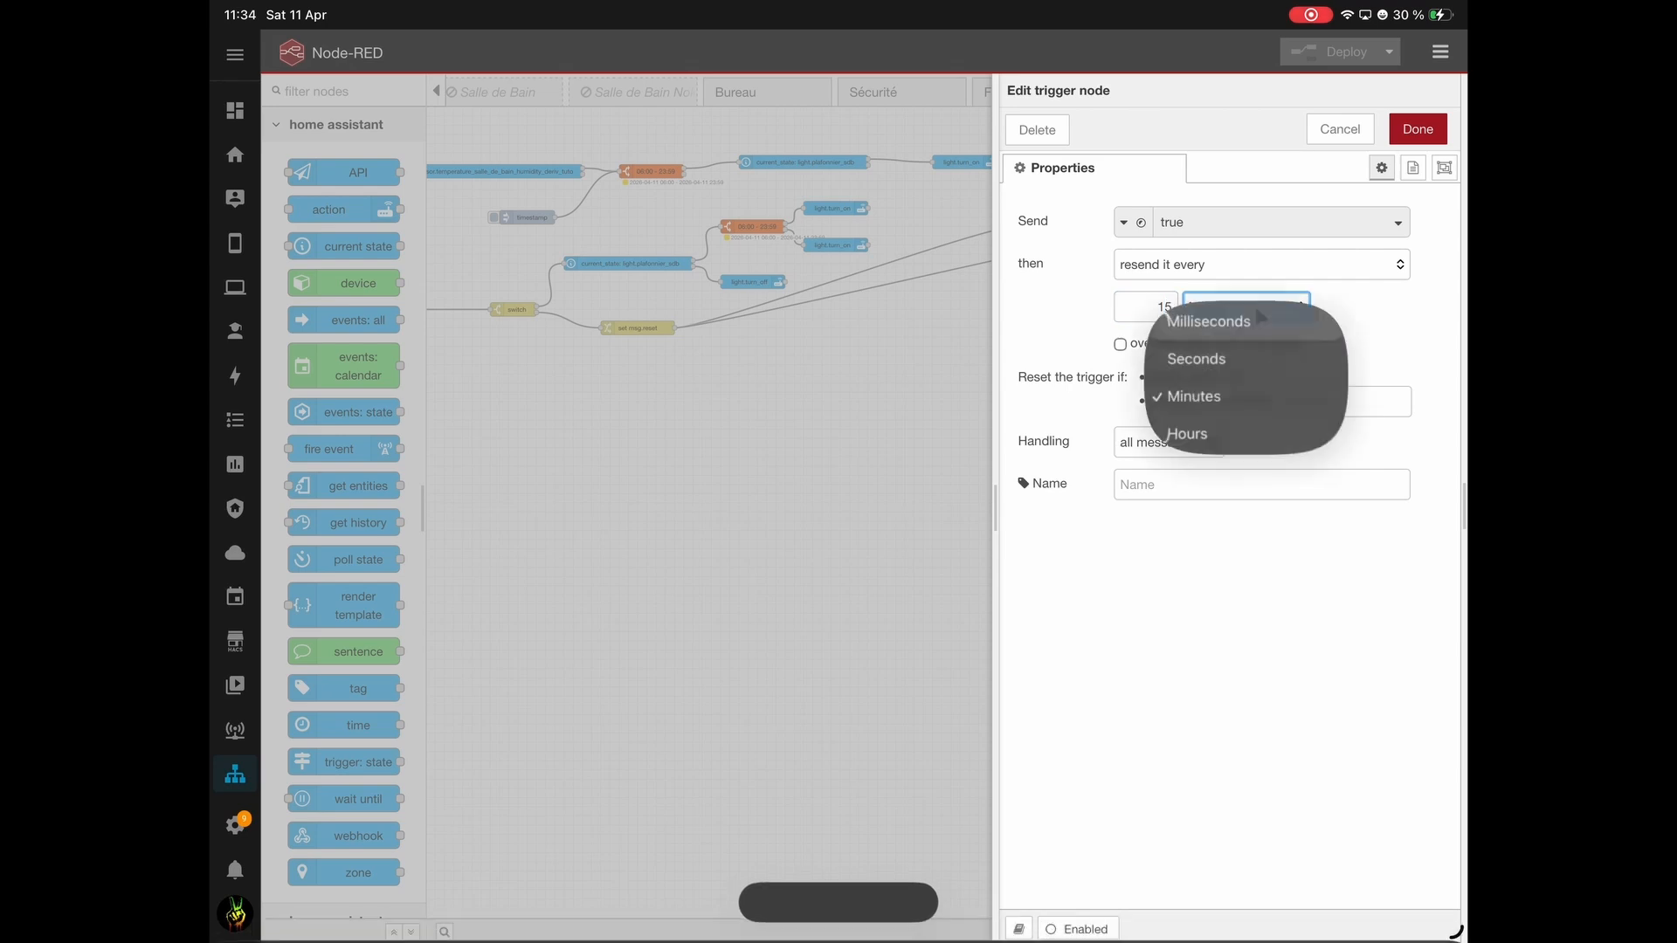
pyautogui.click(1199, 351)
pyautogui.click(1417, 129)
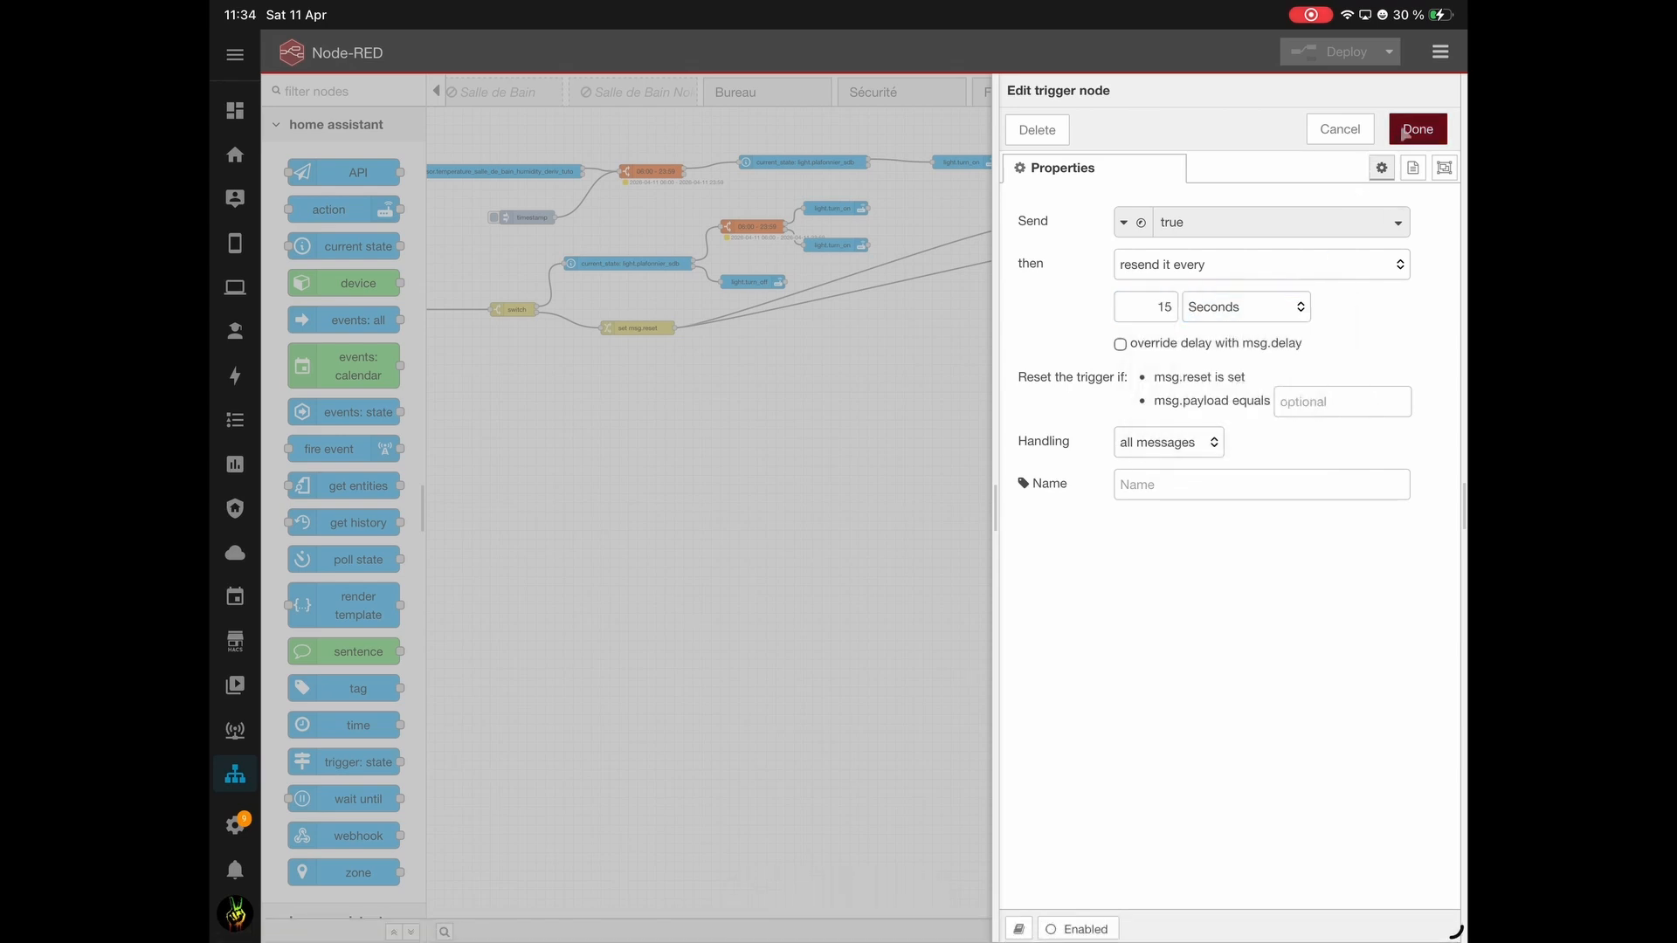
# Set the delay node on the fourth light branch to a fixed delay of 30 seconds and save it.
pyautogui.hscroll(5, 950, 396)
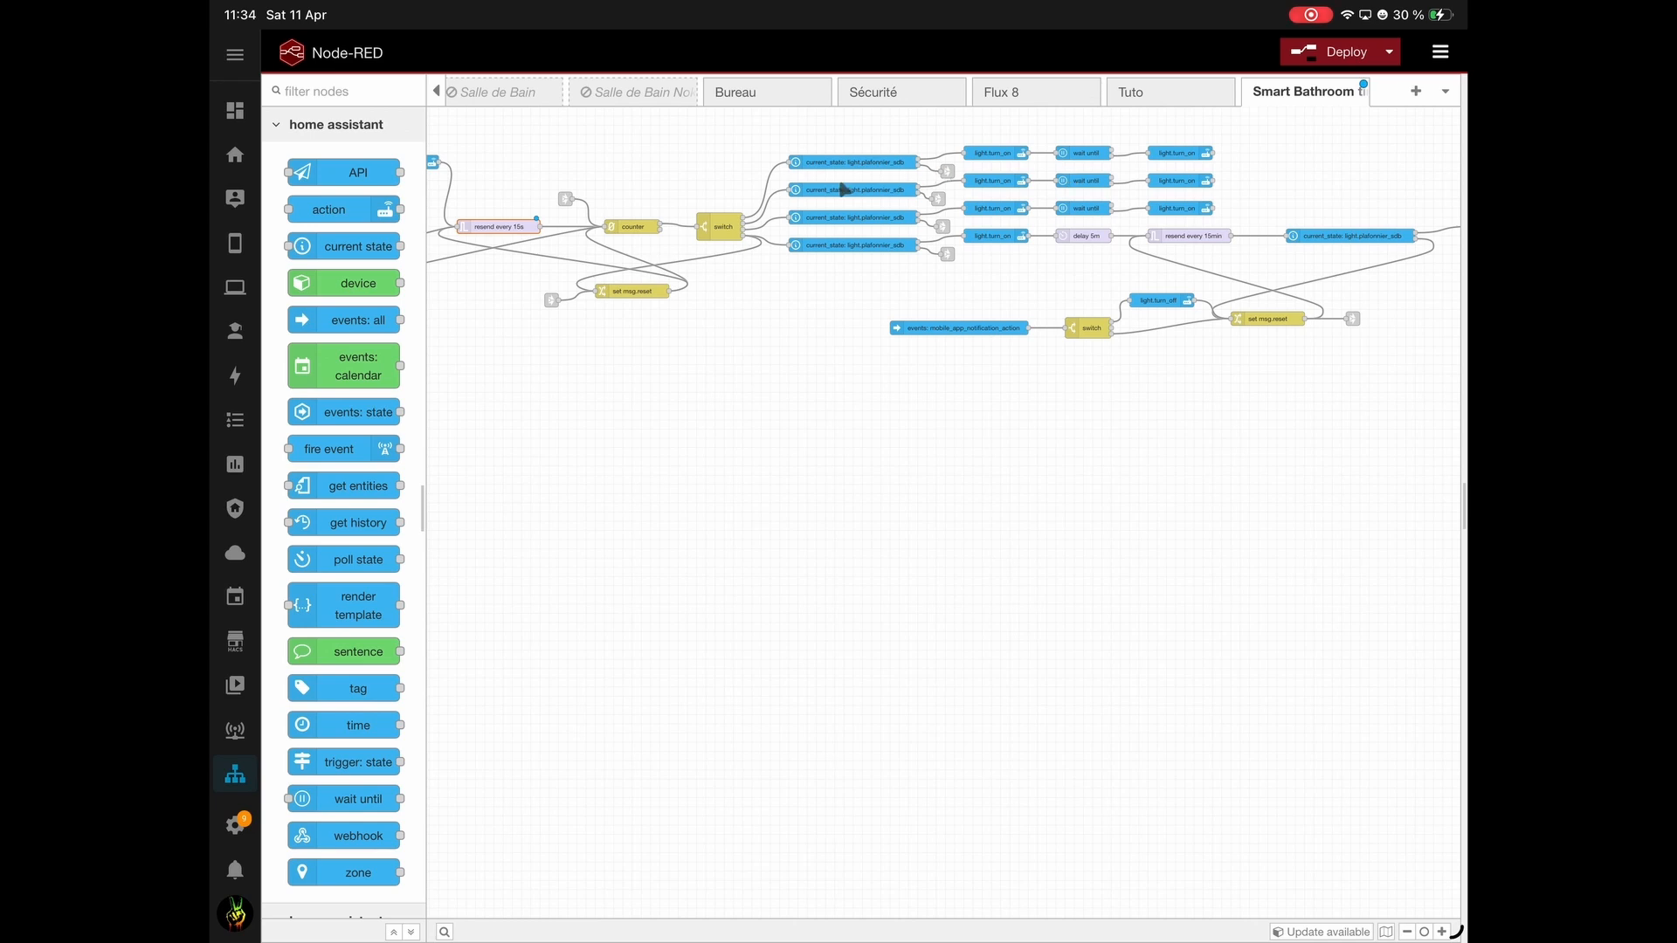
pyautogui.doubleClick(1080, 236)
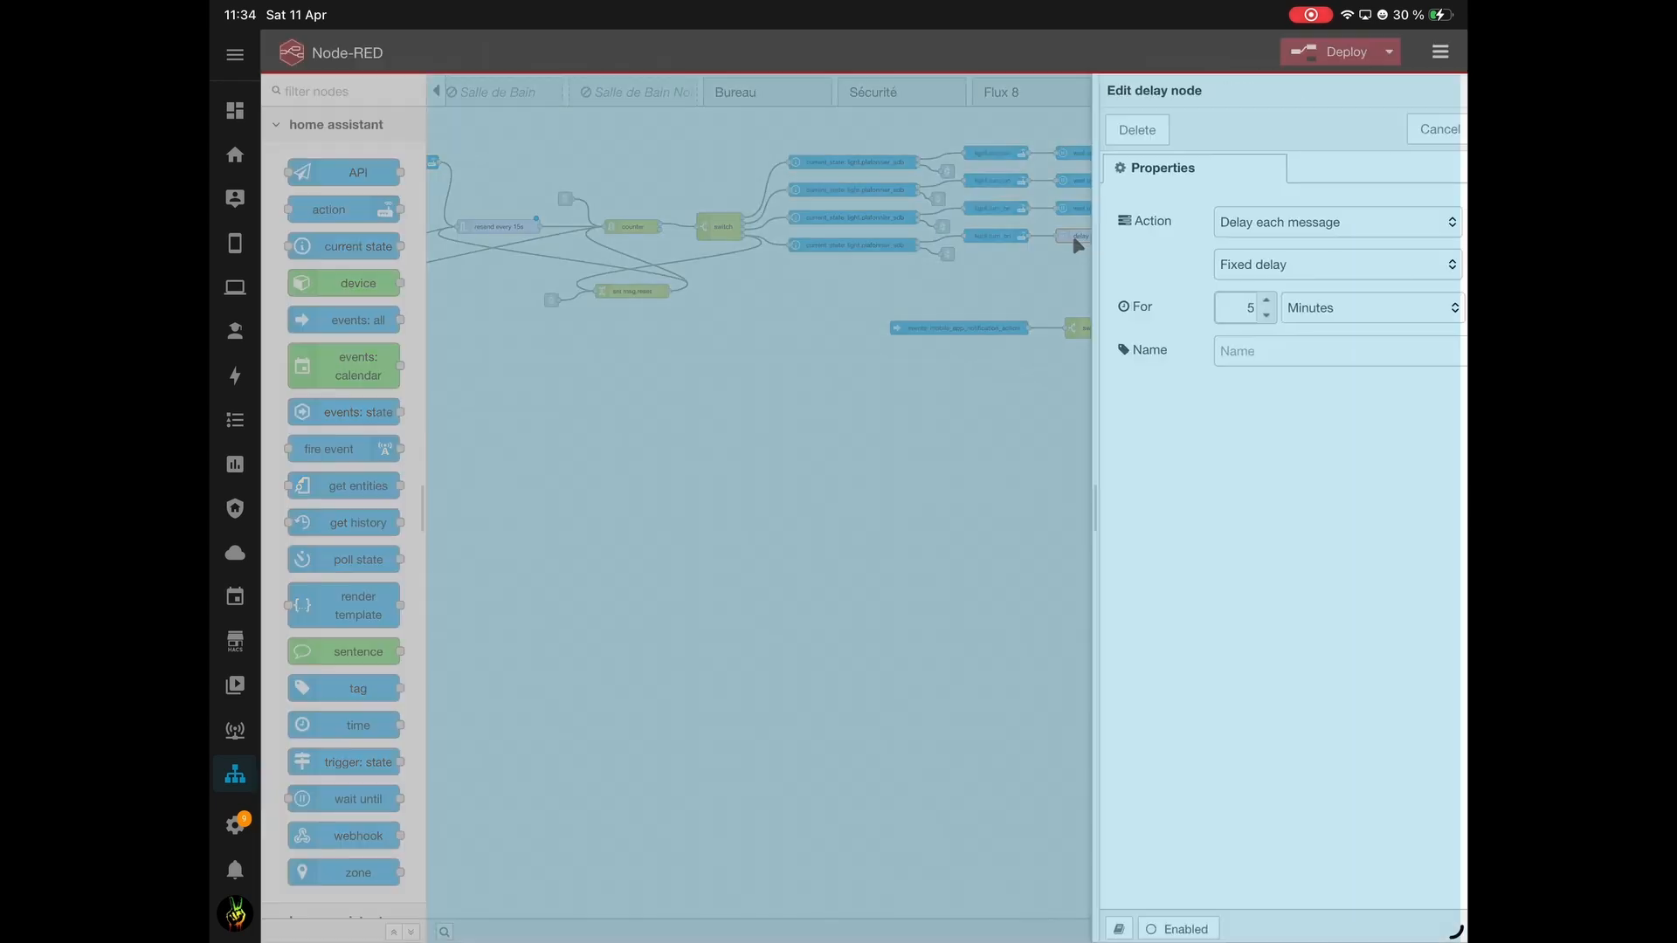
pyautogui.click(1151, 307)
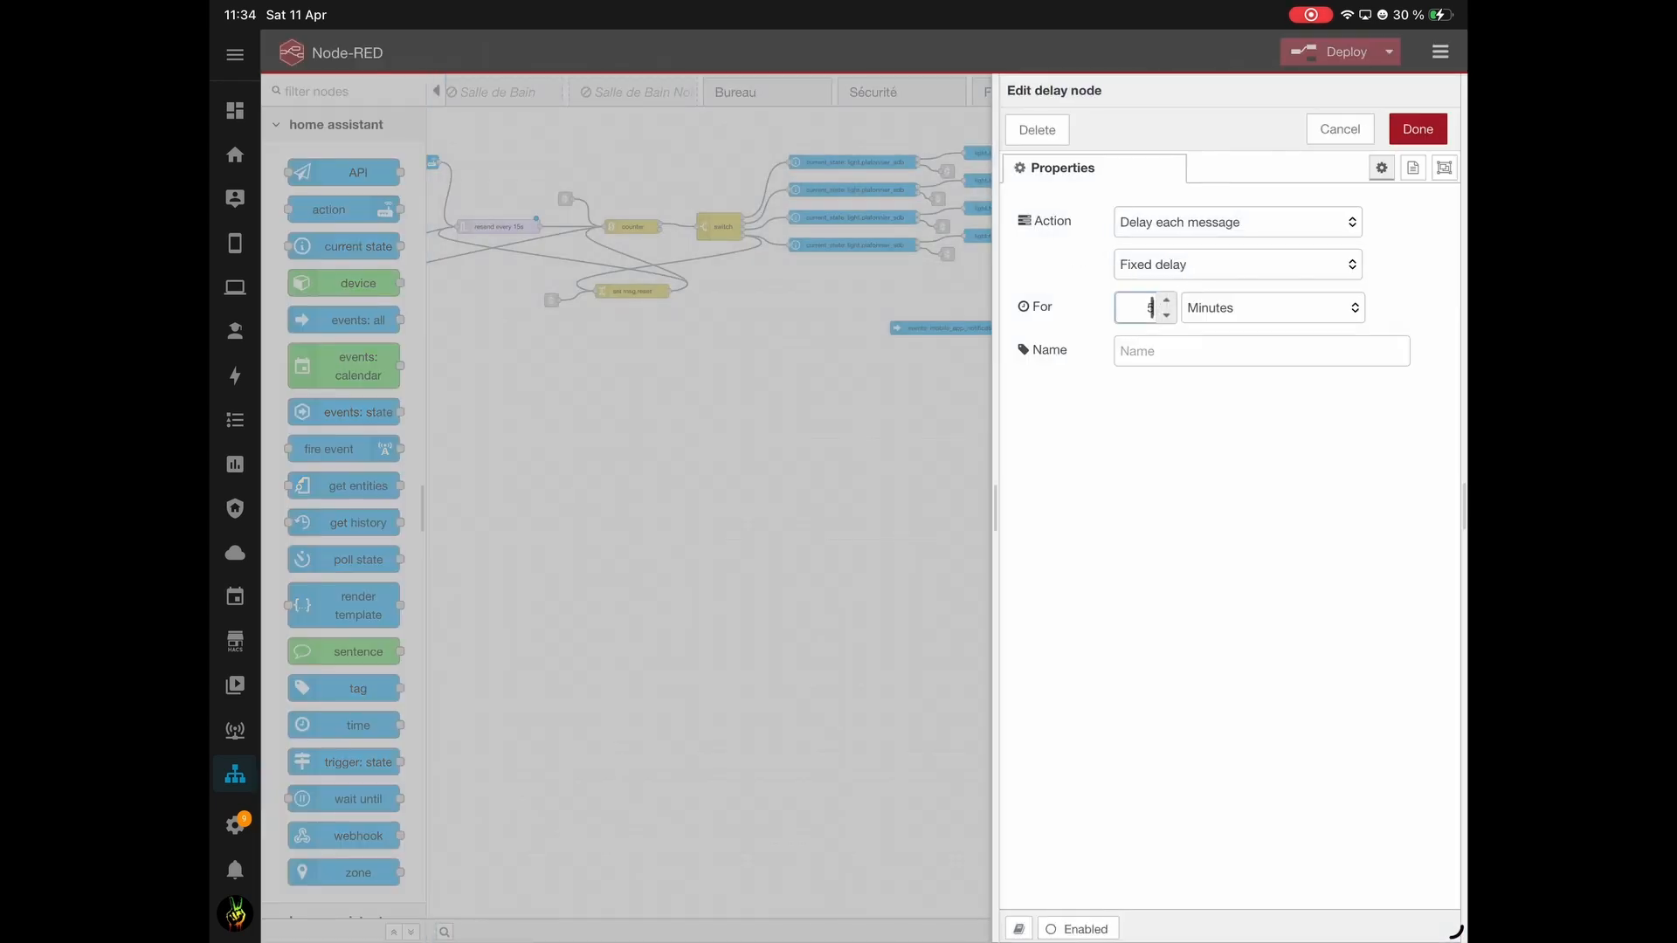
pyautogui.write('30')
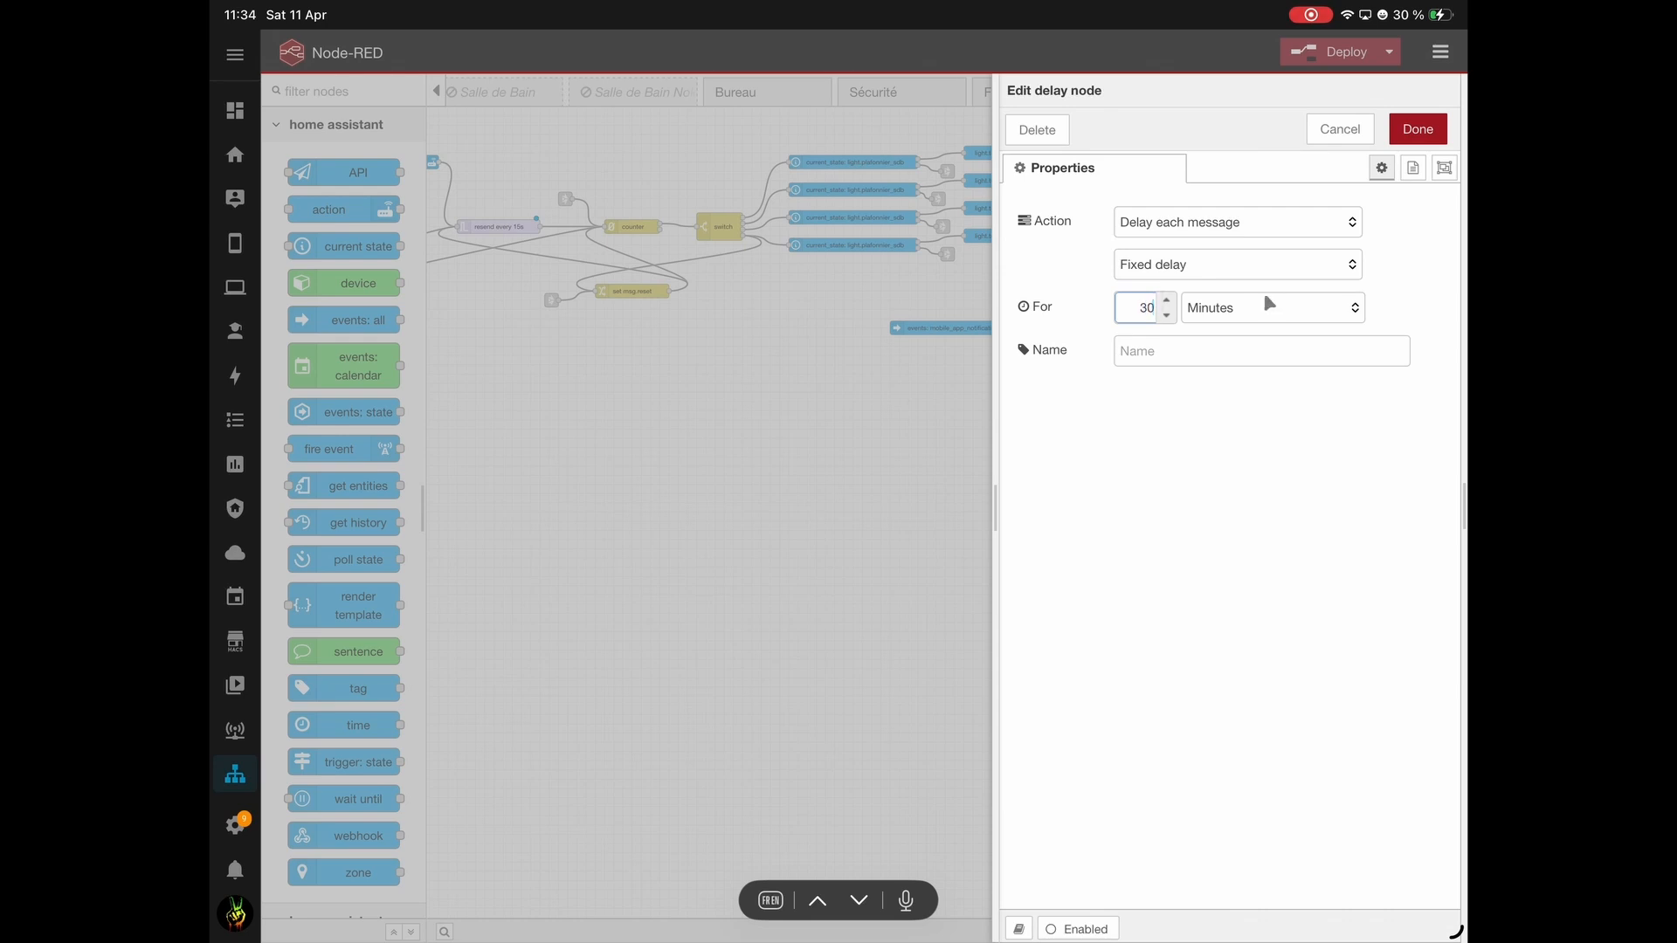
pyautogui.click(1269, 303)
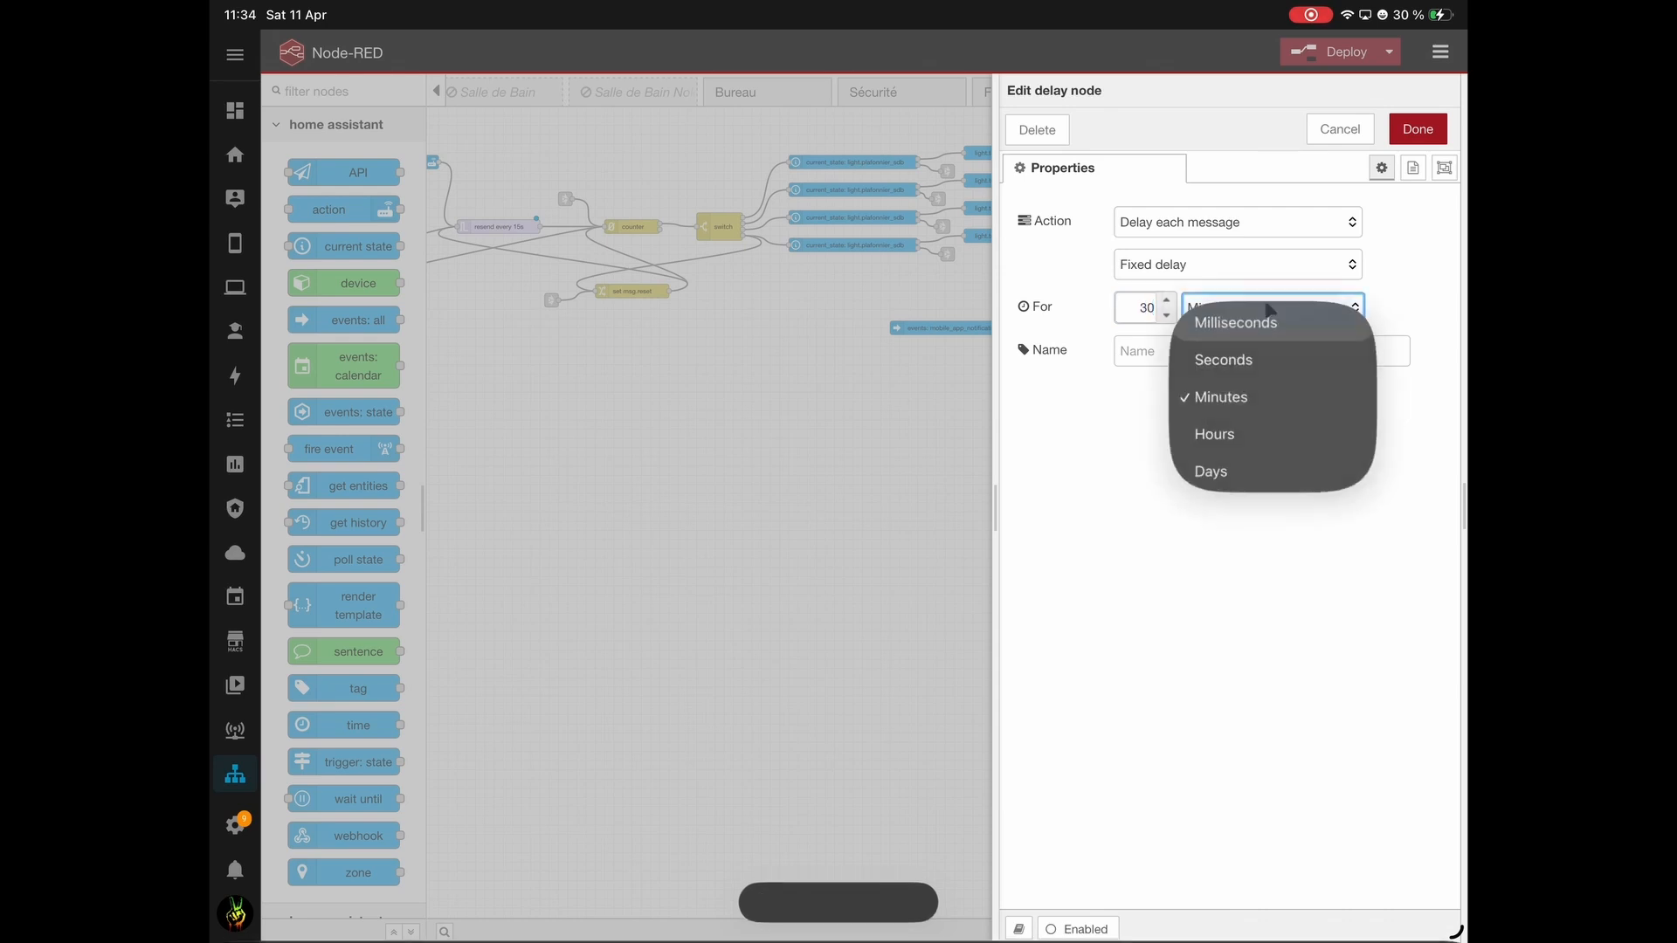
pyautogui.click(1249, 349)
pyautogui.click(1418, 129)
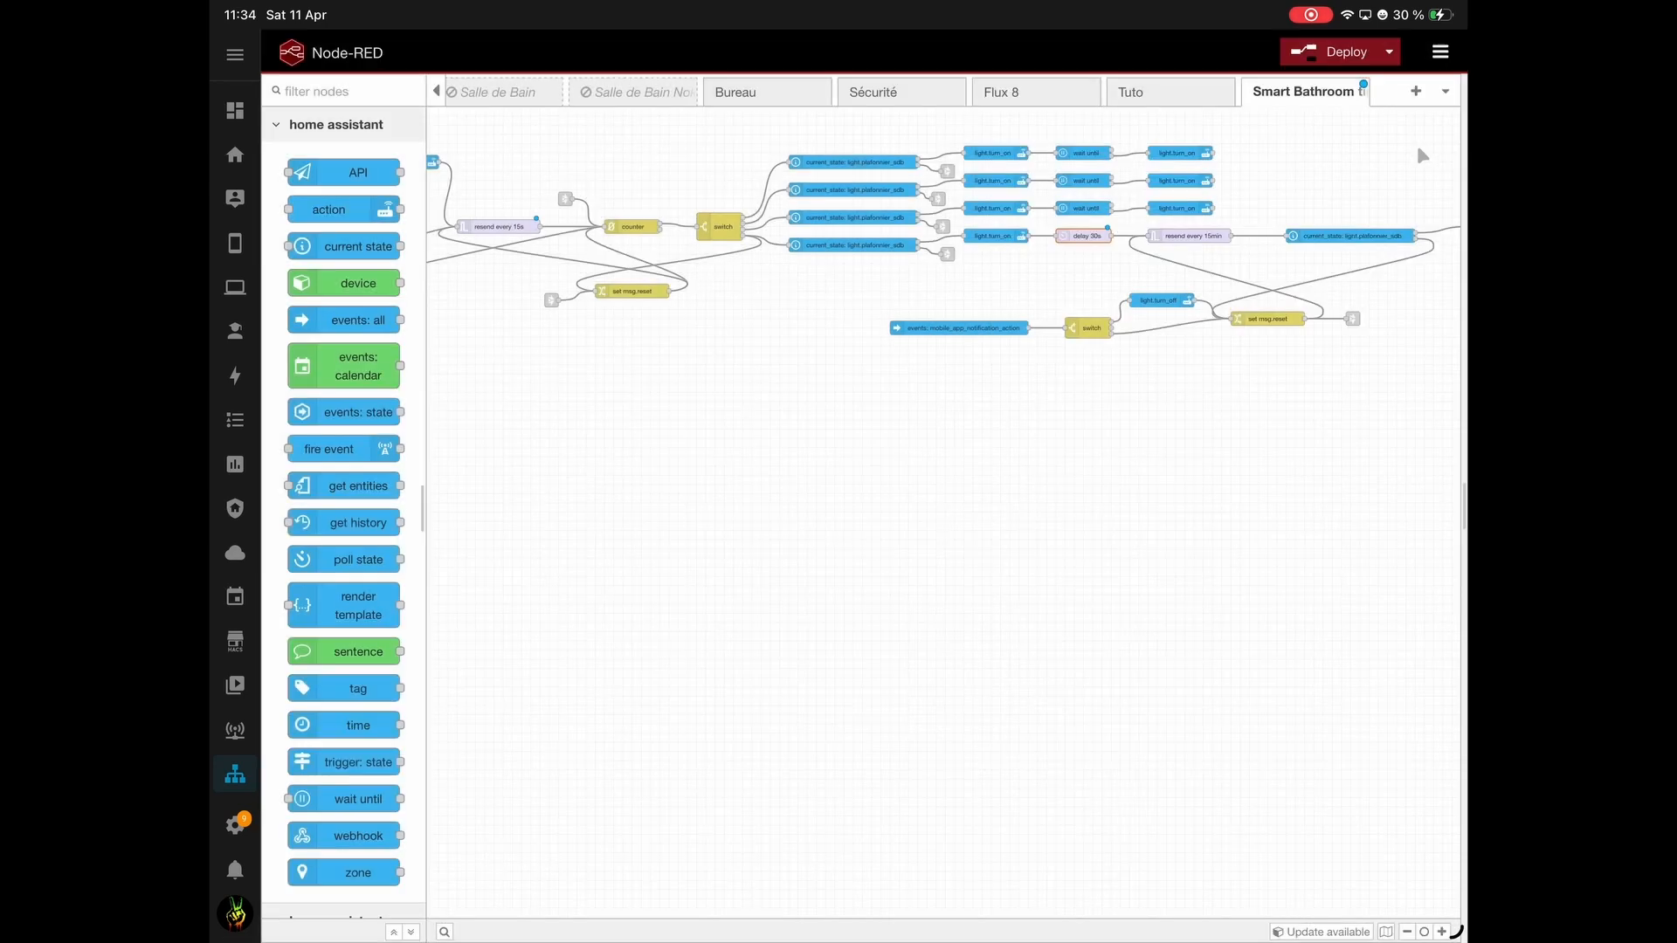
# Set the trigger node following the delay to resend every 1 minute and save it.
pyautogui.doubleClick(1190, 237)
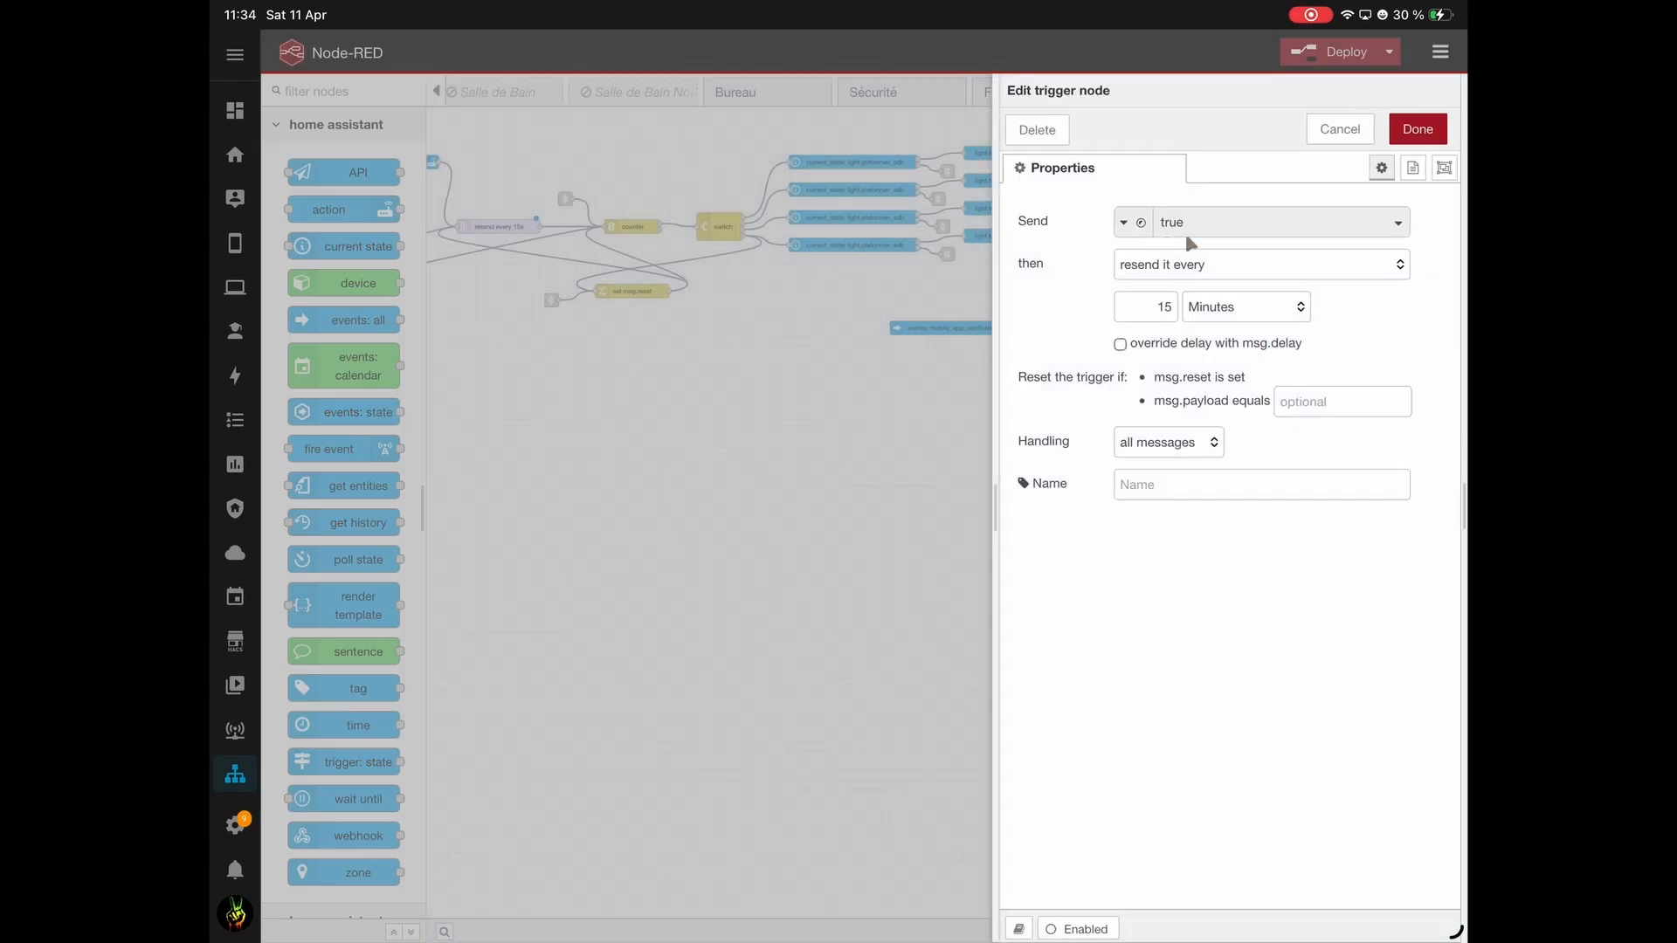
pyautogui.click(1166, 310)
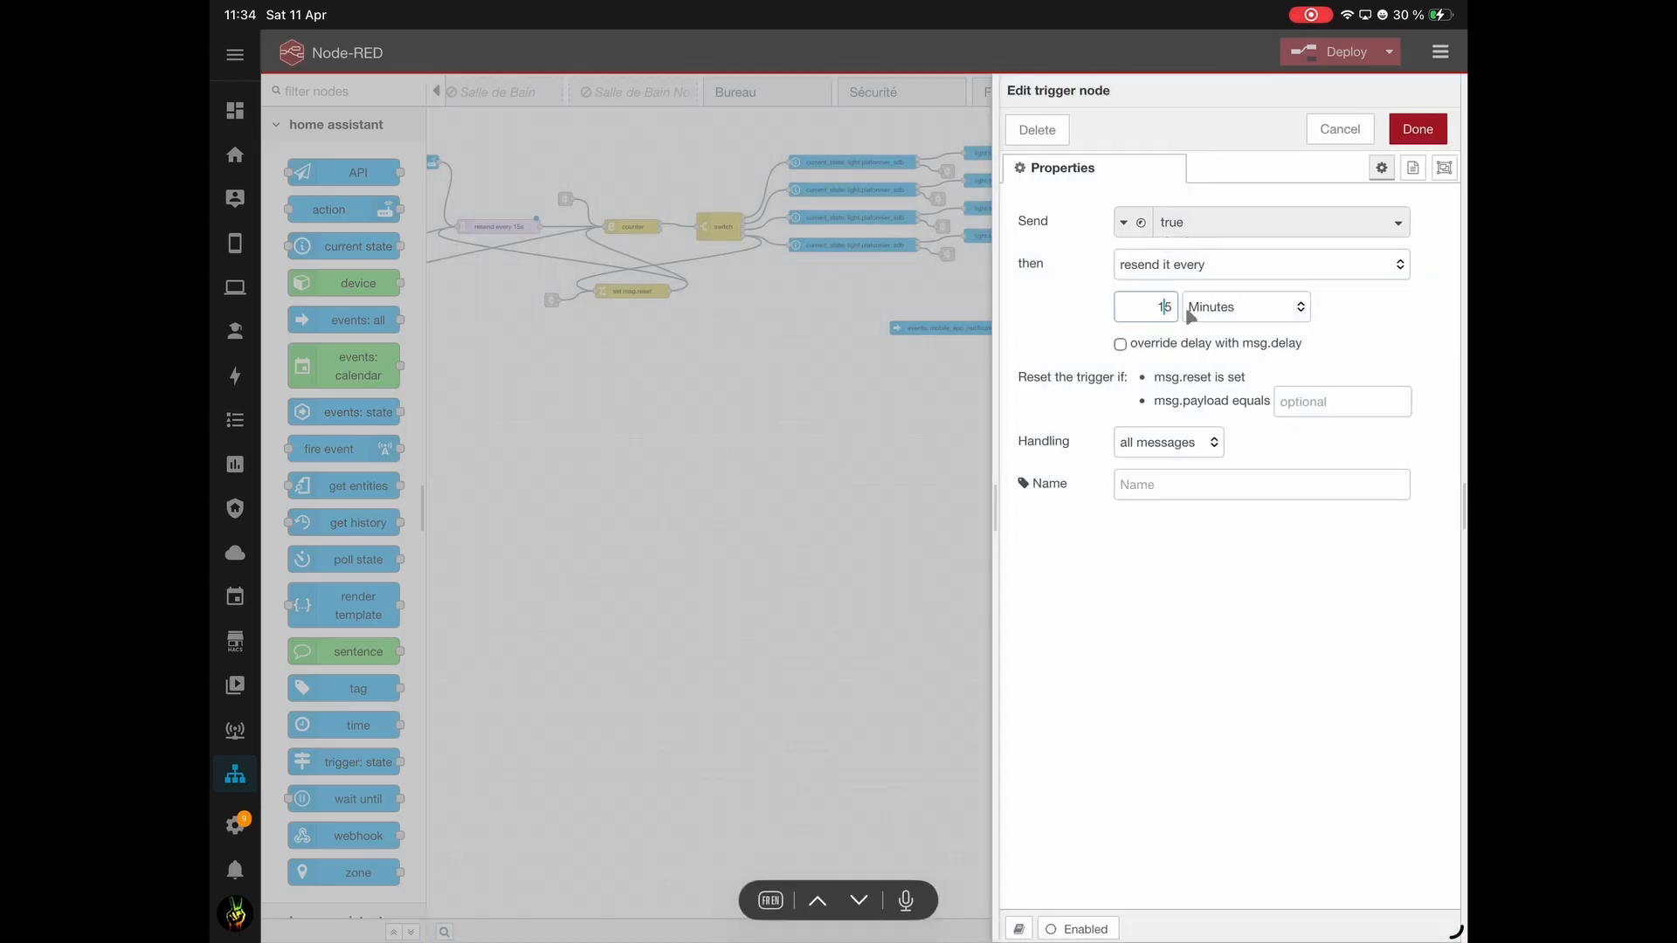
pyautogui.doubleClick(1150, 304)
pyautogui.write('1')
pyautogui.click(1417, 128)
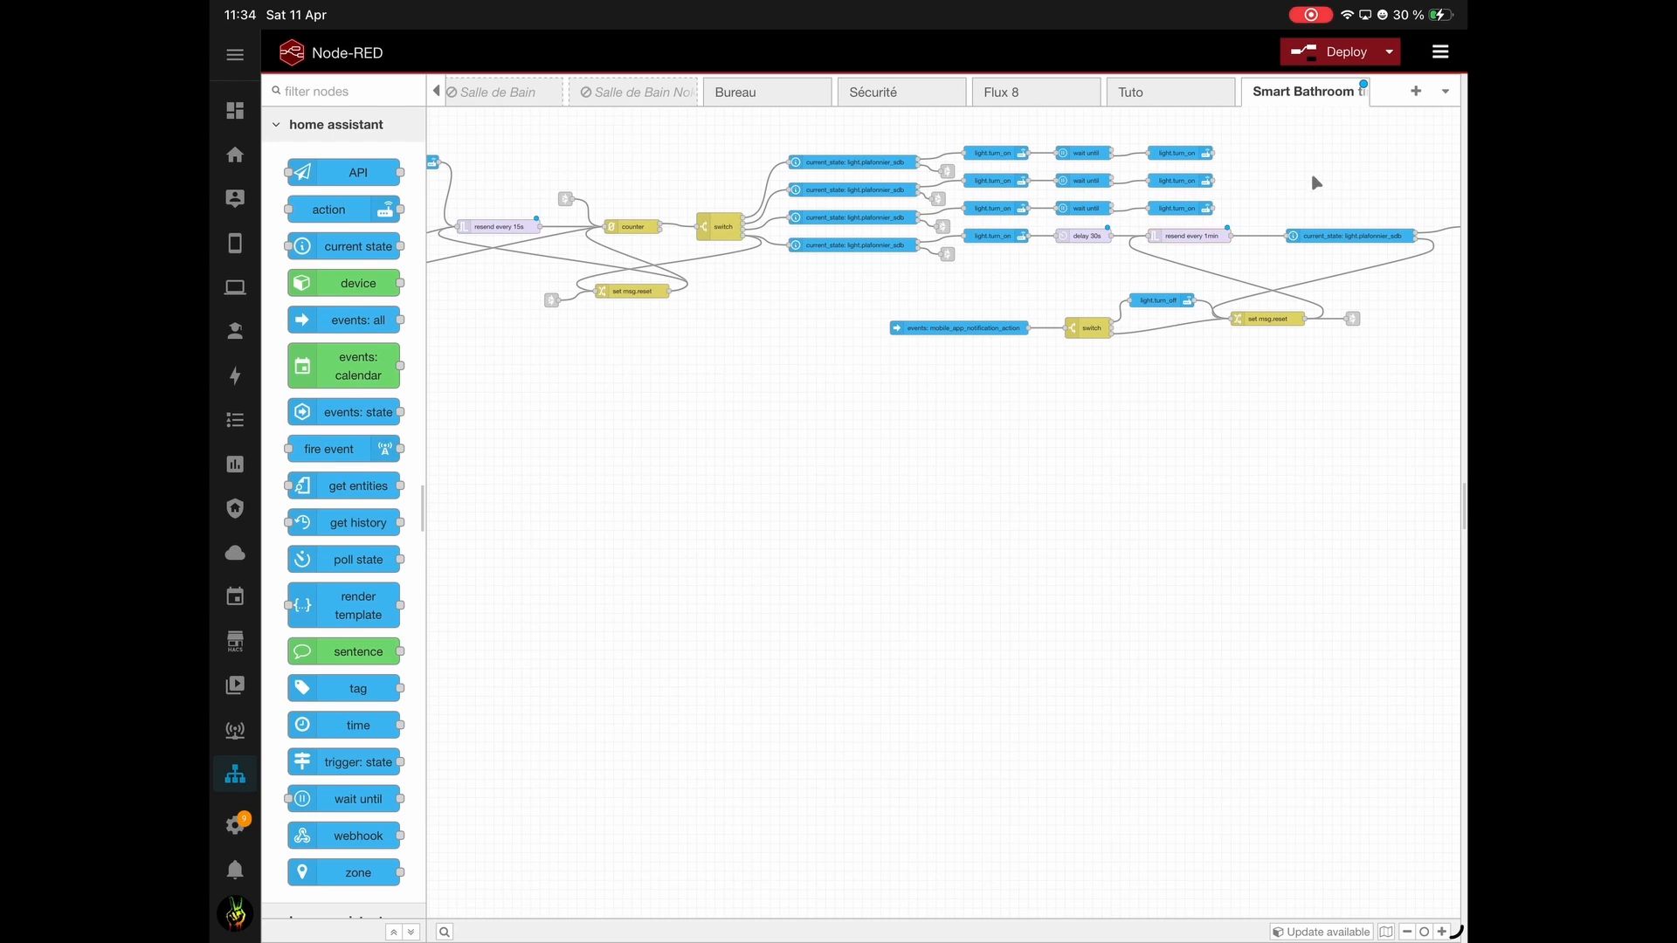
# Deploy the shortened timings and switch to the Tutos dashboard in Home Assistant to check the ceiling light.
pyautogui.hscroll(3, 1312, 175)
pyautogui.hscroll(-15, 976, 268)
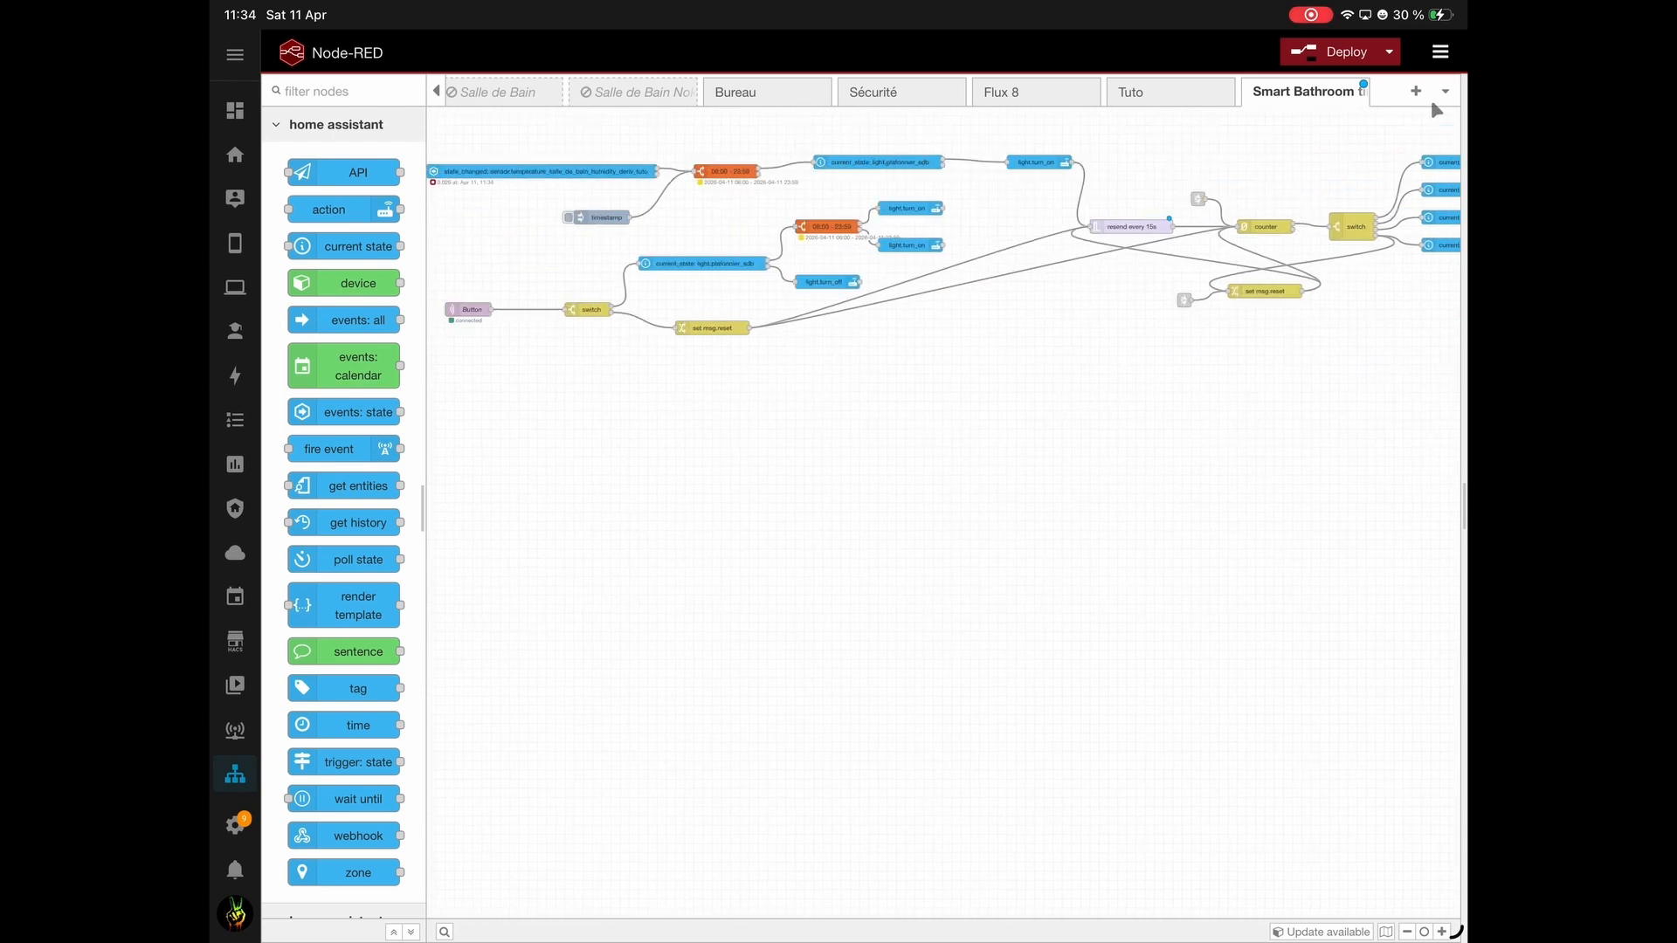
pyautogui.click(1342, 56)
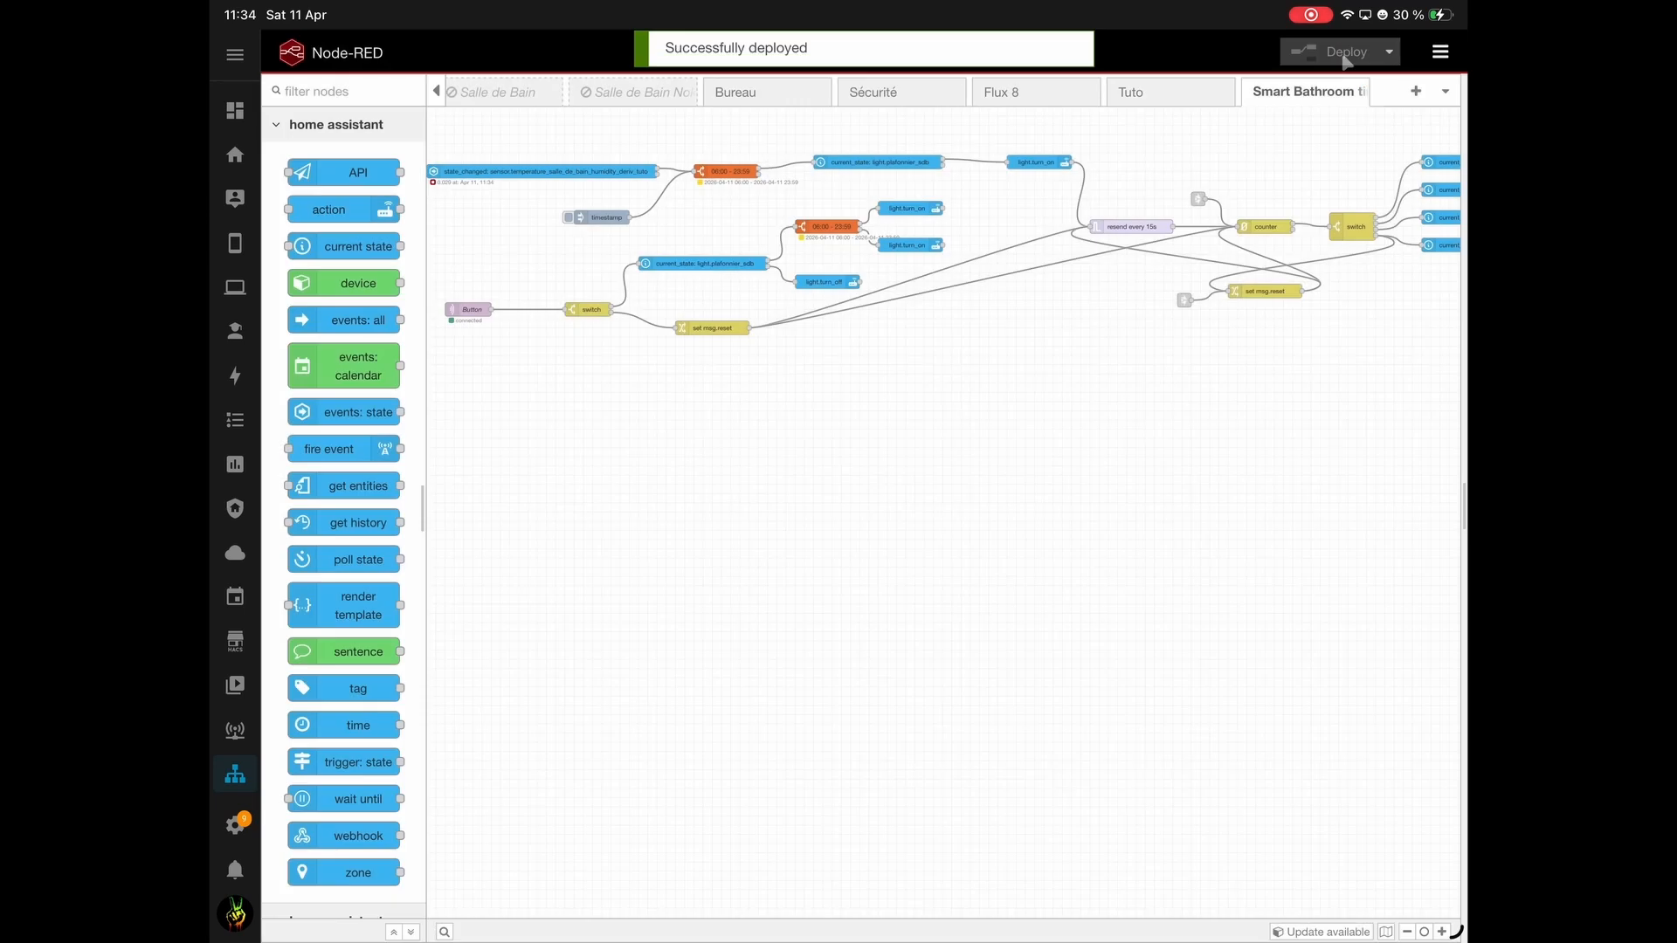
pyautogui.click(235, 332)
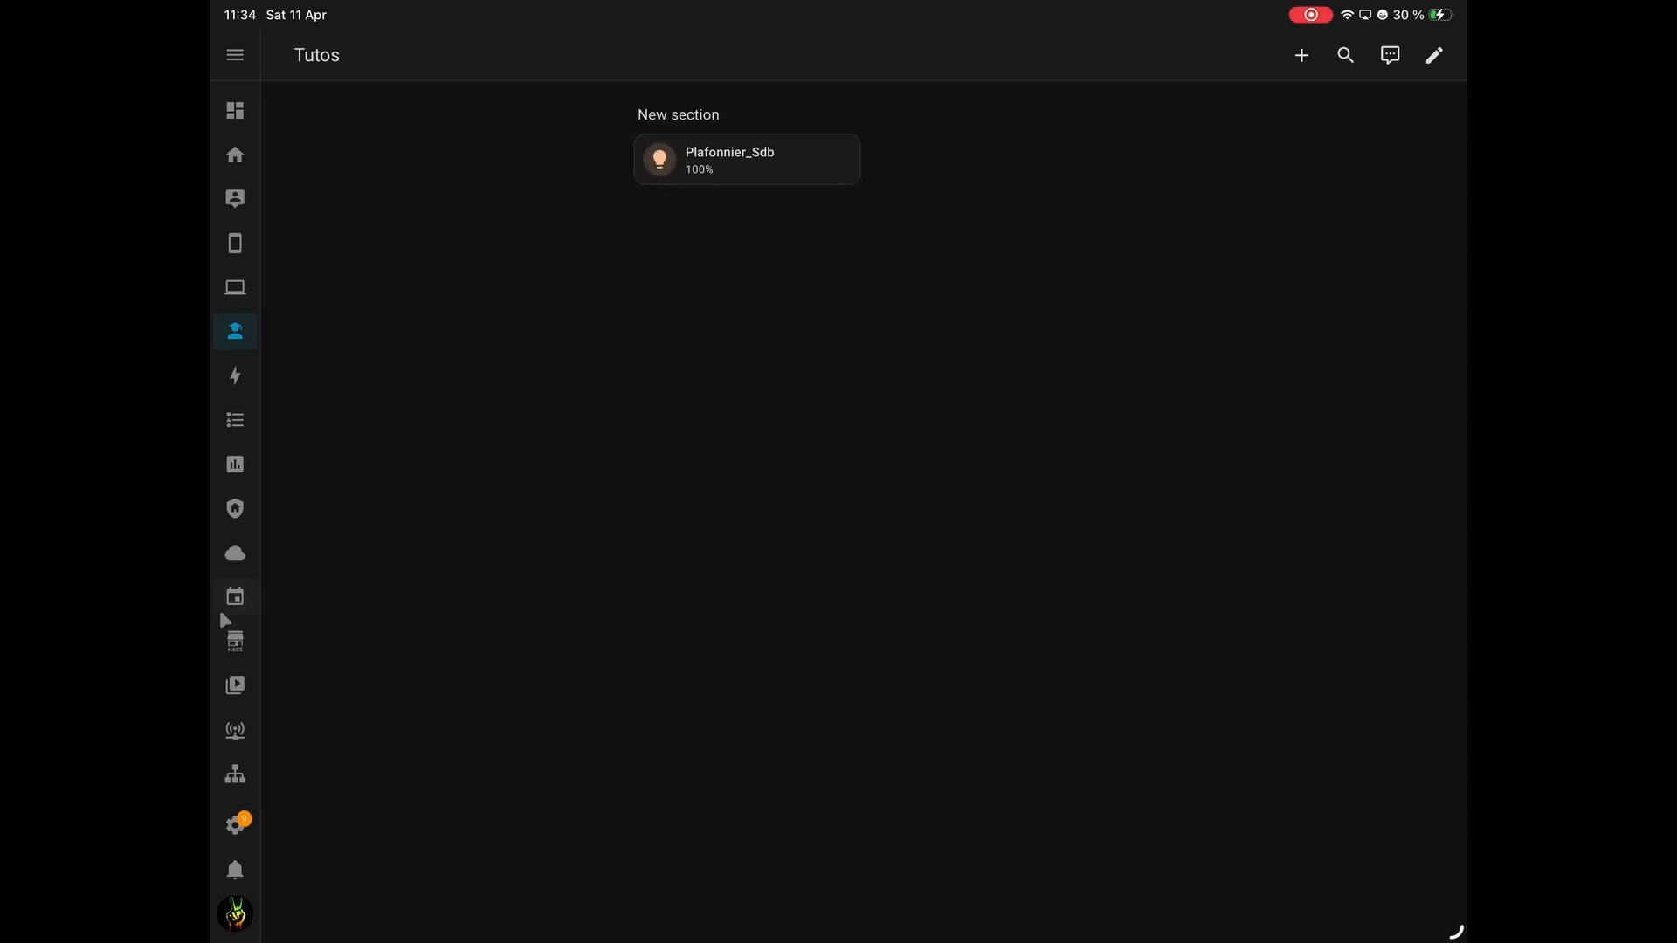
# Return to the Smart Bathroom flow in Node-RED and fire its timestamp inject node.
pyautogui.click(235, 731)
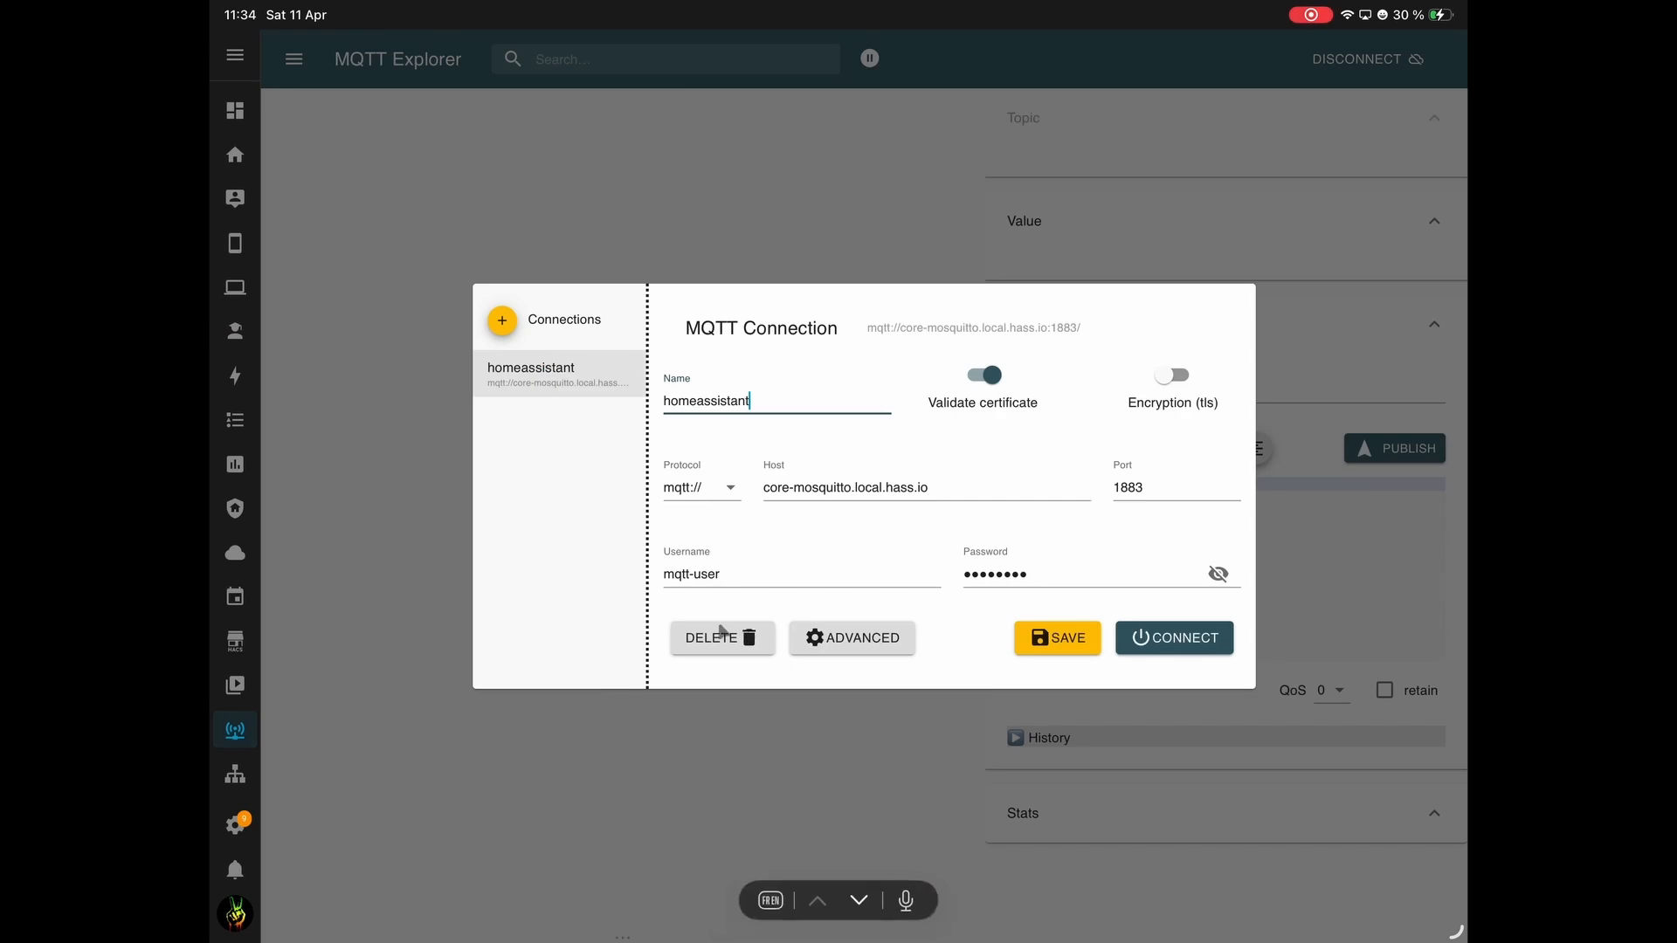
pyautogui.click(237, 776)
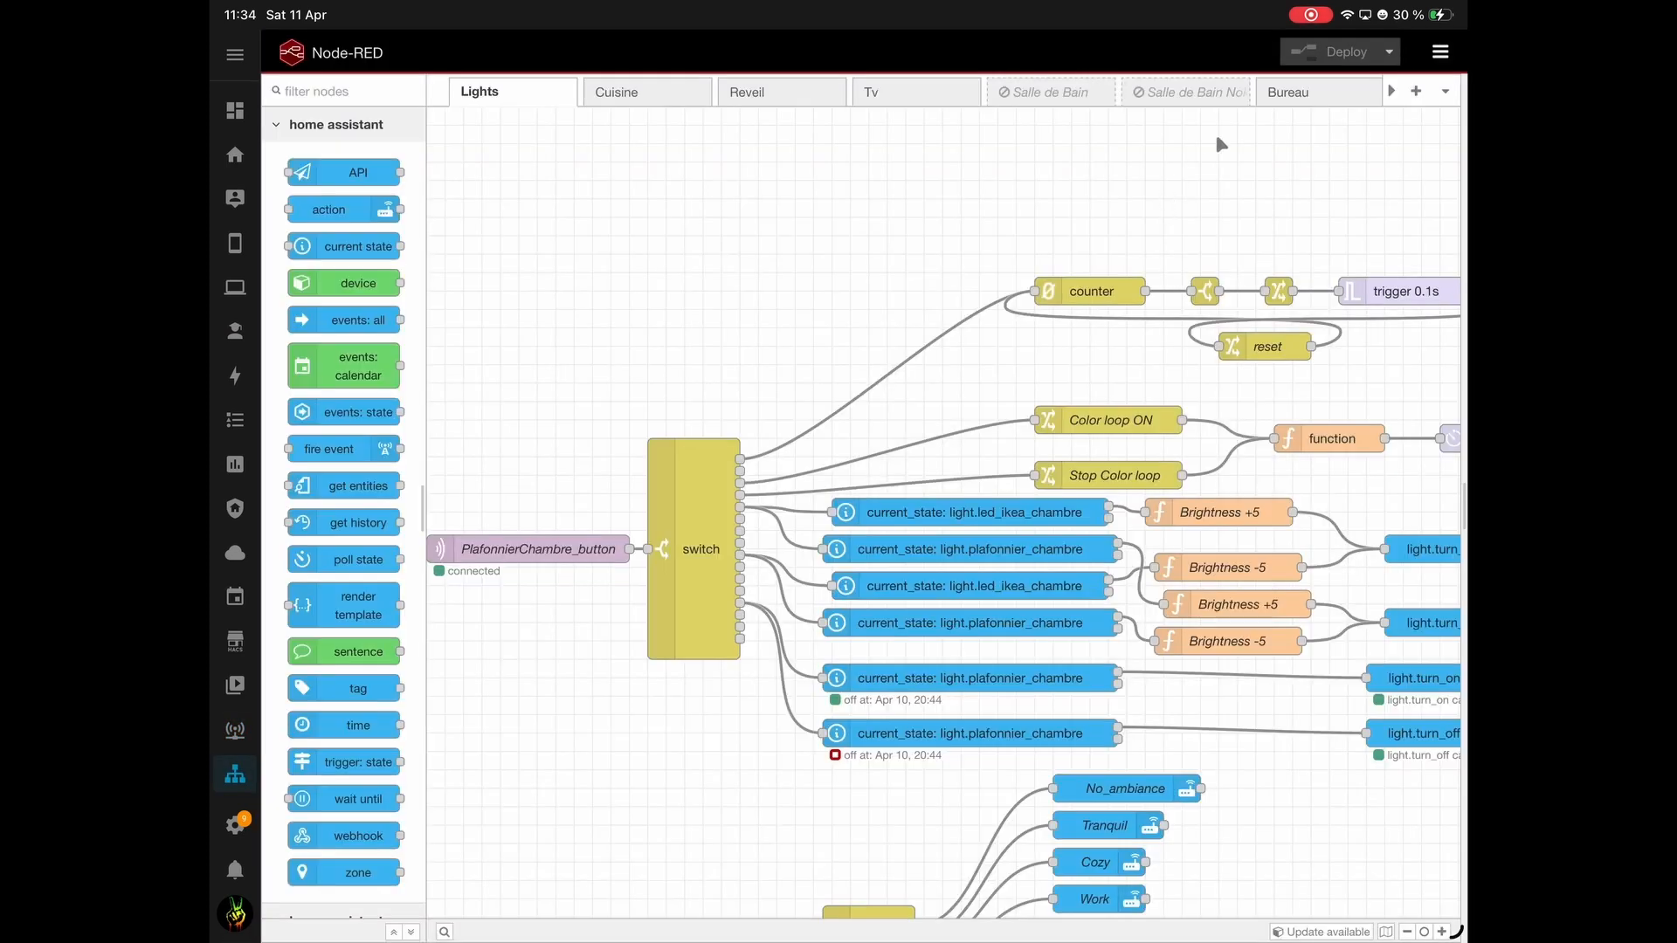
pyautogui.click(1390, 91)
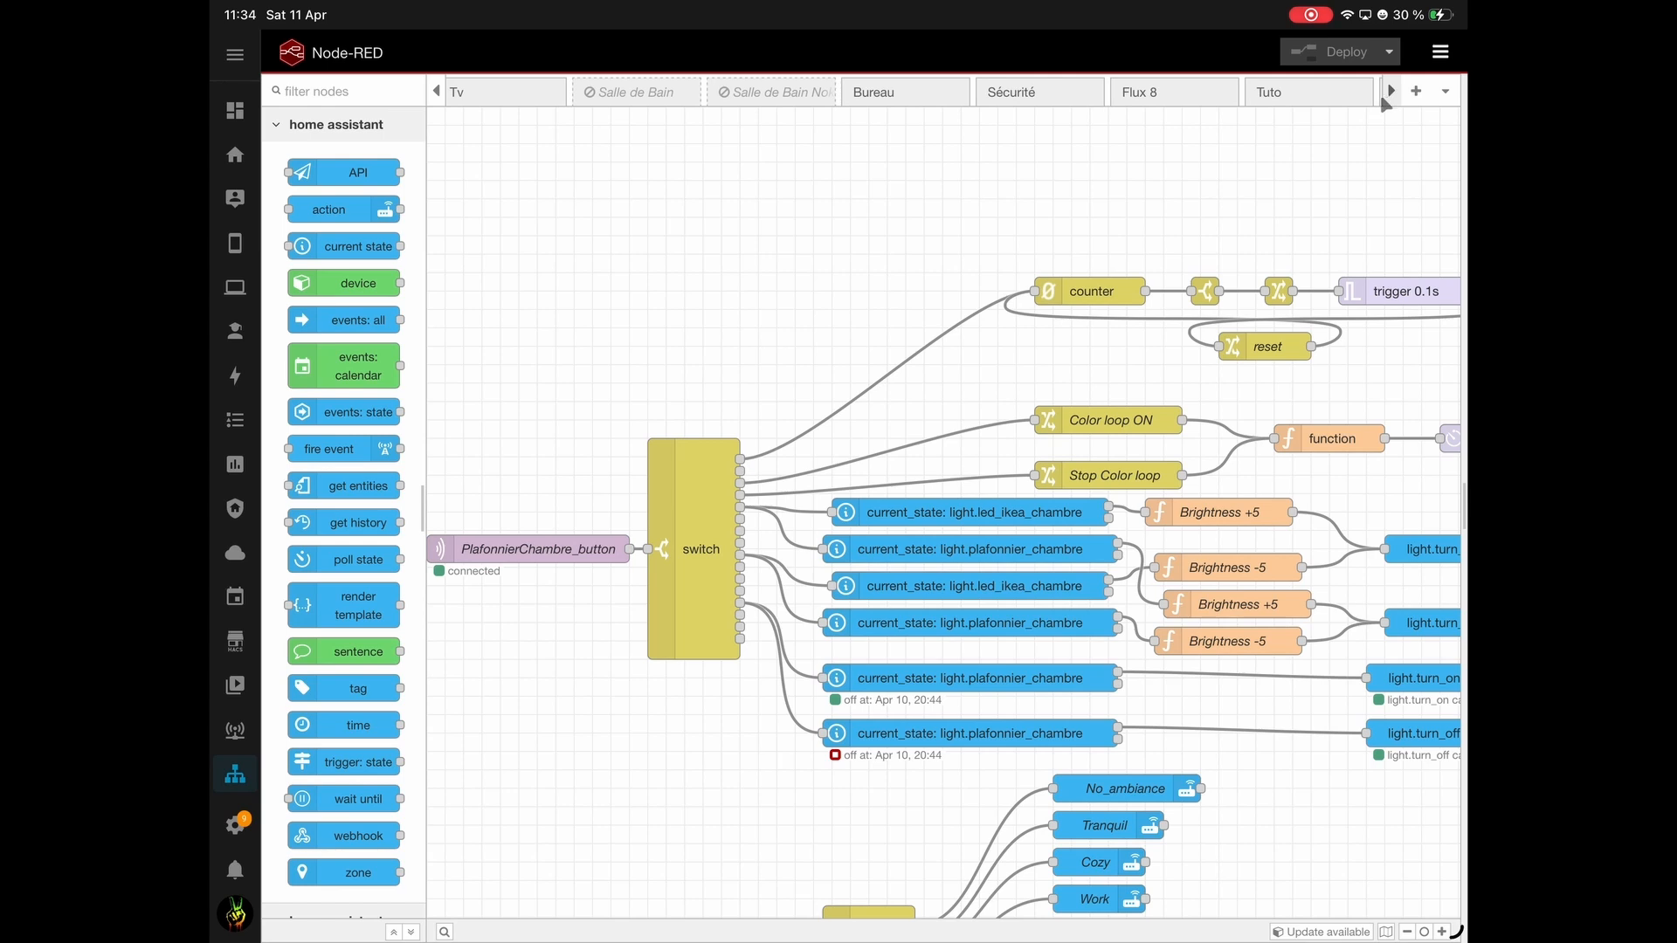
pyautogui.click(1391, 91)
pyautogui.click(1305, 92)
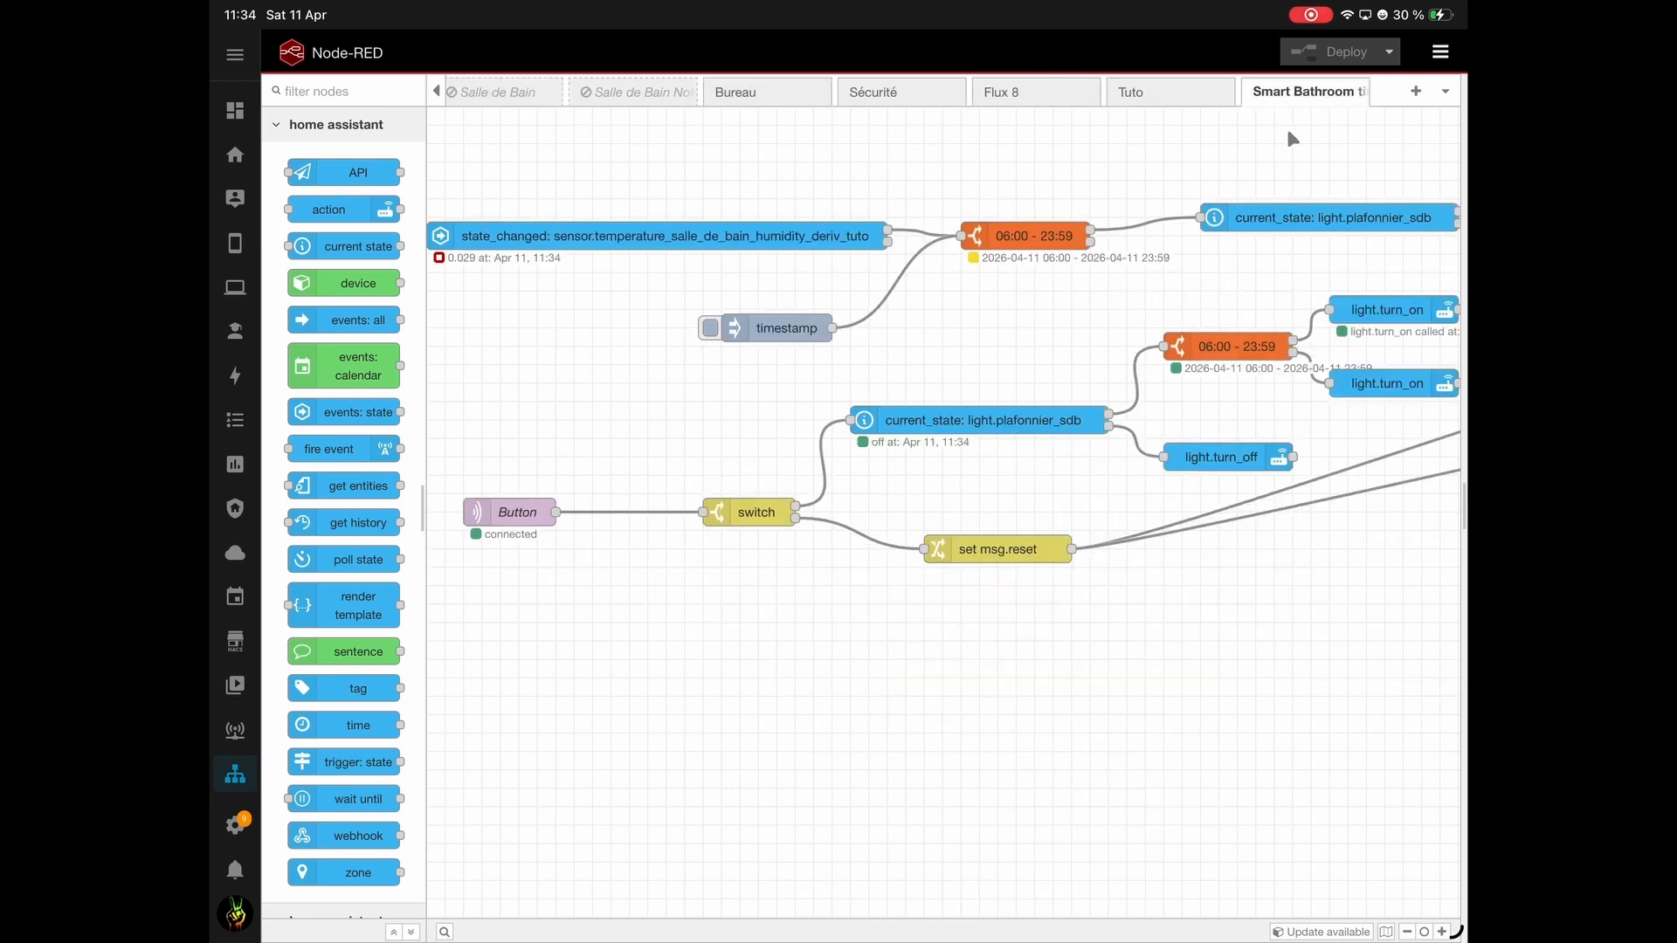
pyautogui.click(709, 329)
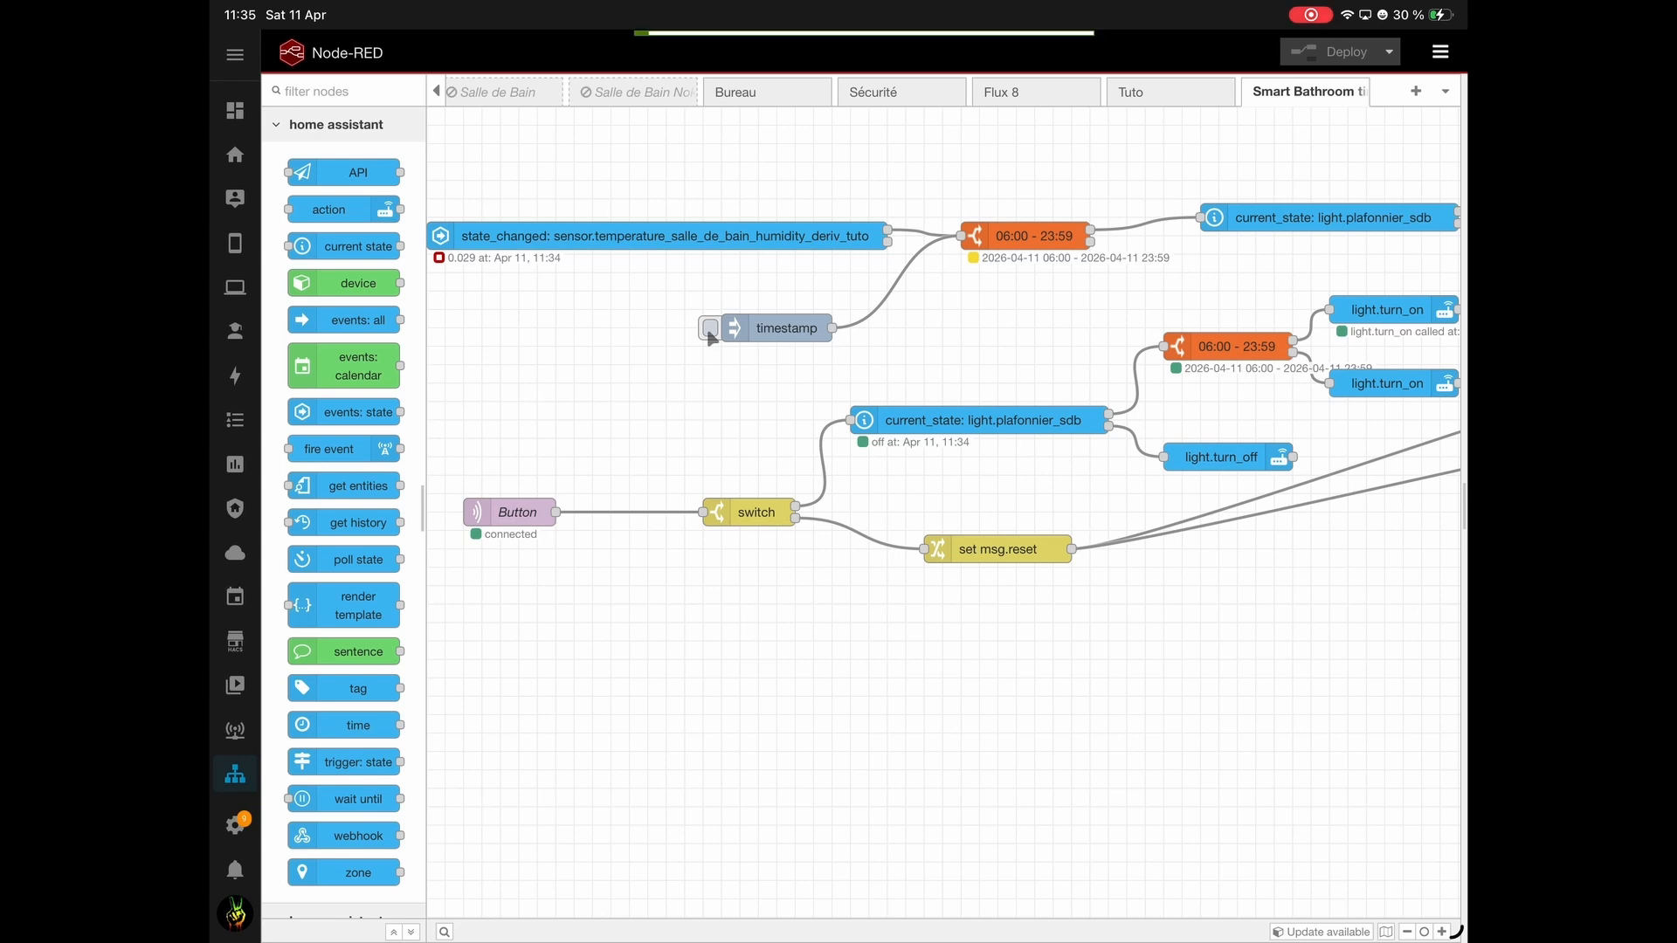
# Check the Plafonnier_Sdb light on the Tutos dashboard and return to Node-RED.
pyautogui.click(235, 330)
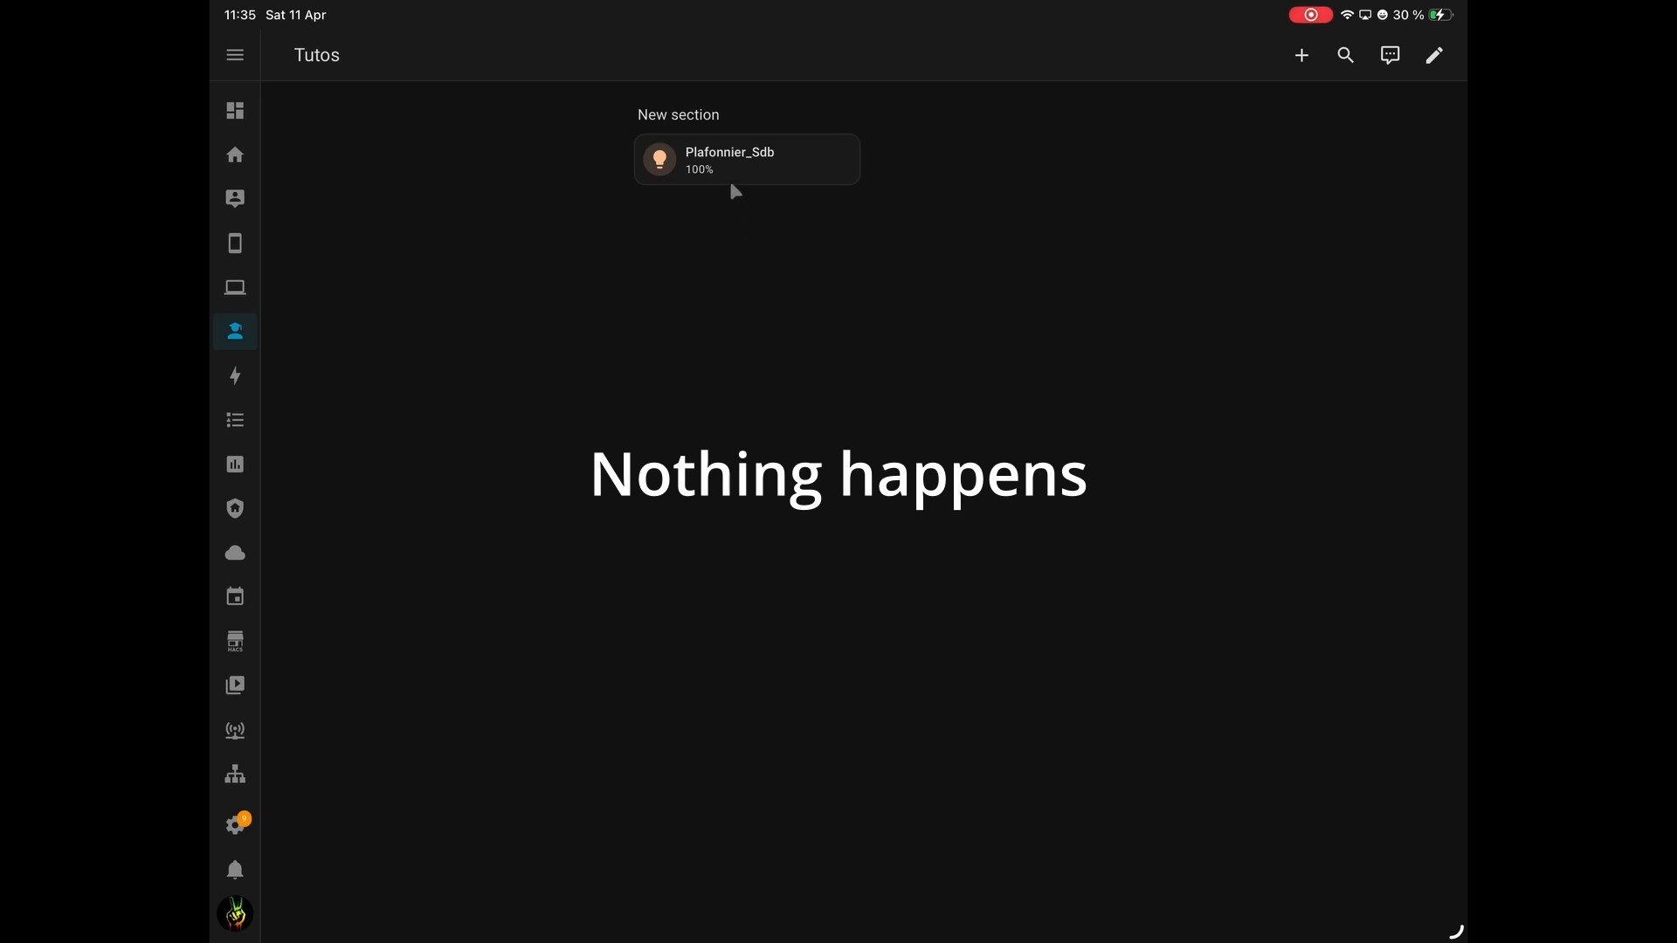
pyautogui.click(235, 775)
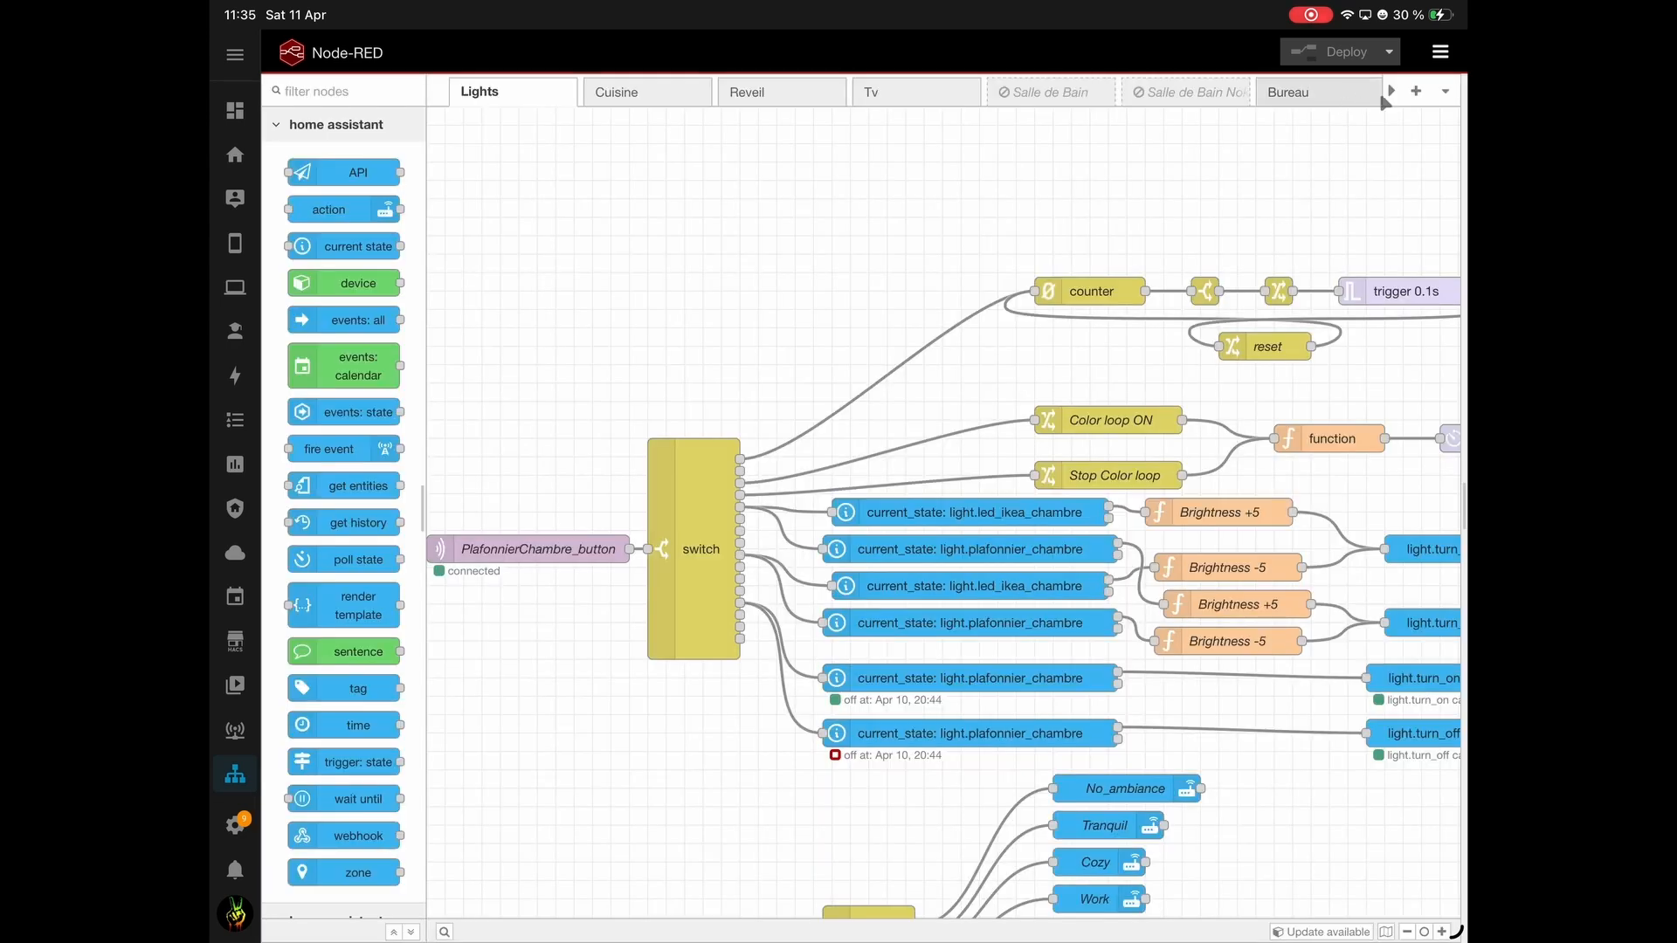
# Open the Smart Bathroom timer light flow and examine the node statuses along the chain through the light.turn_on nodes behind the counter's switch.
pyautogui.click(1389, 92)
pyautogui.click(1389, 92)
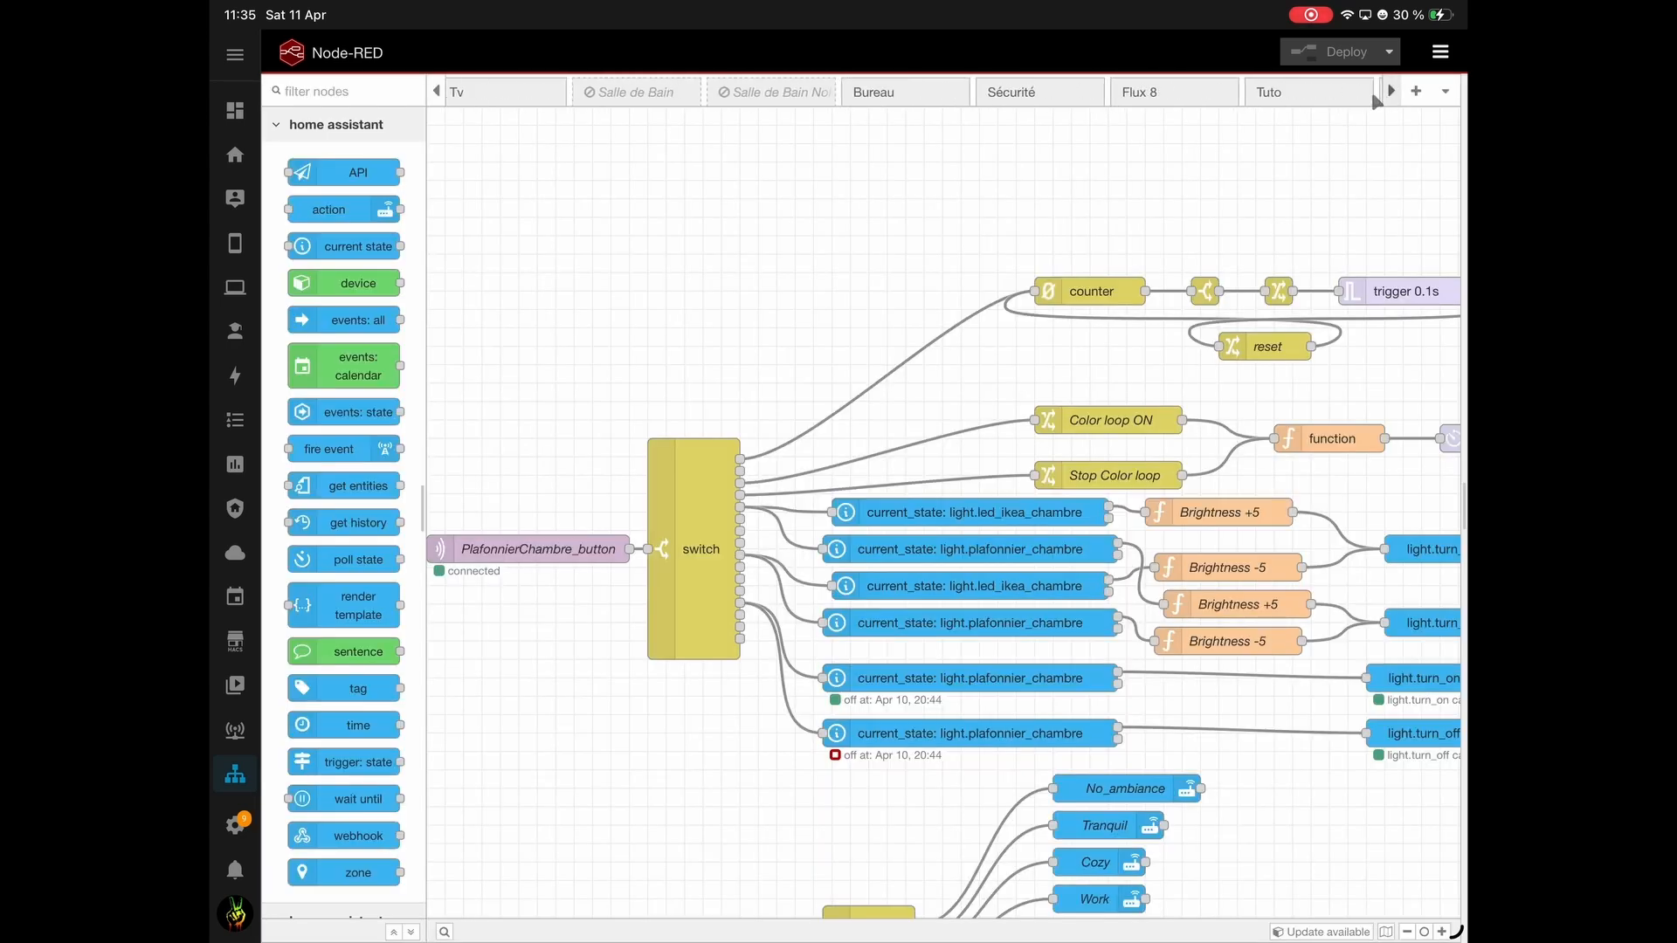
pyautogui.click(1390, 93)
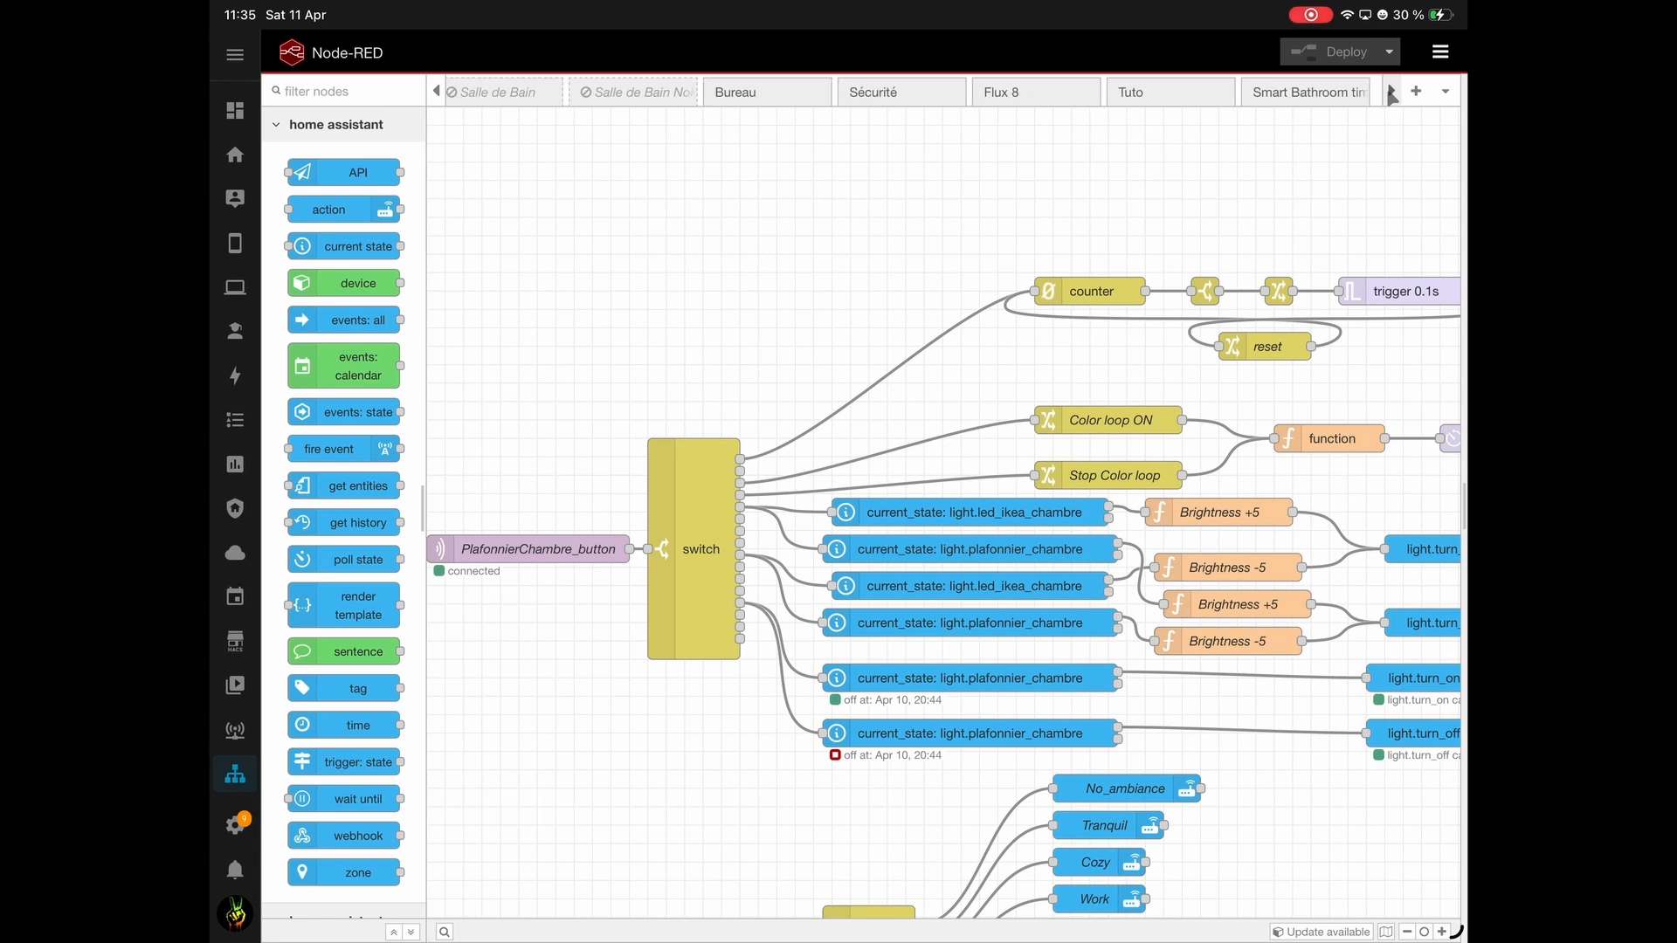
pyautogui.click(1362, 93)
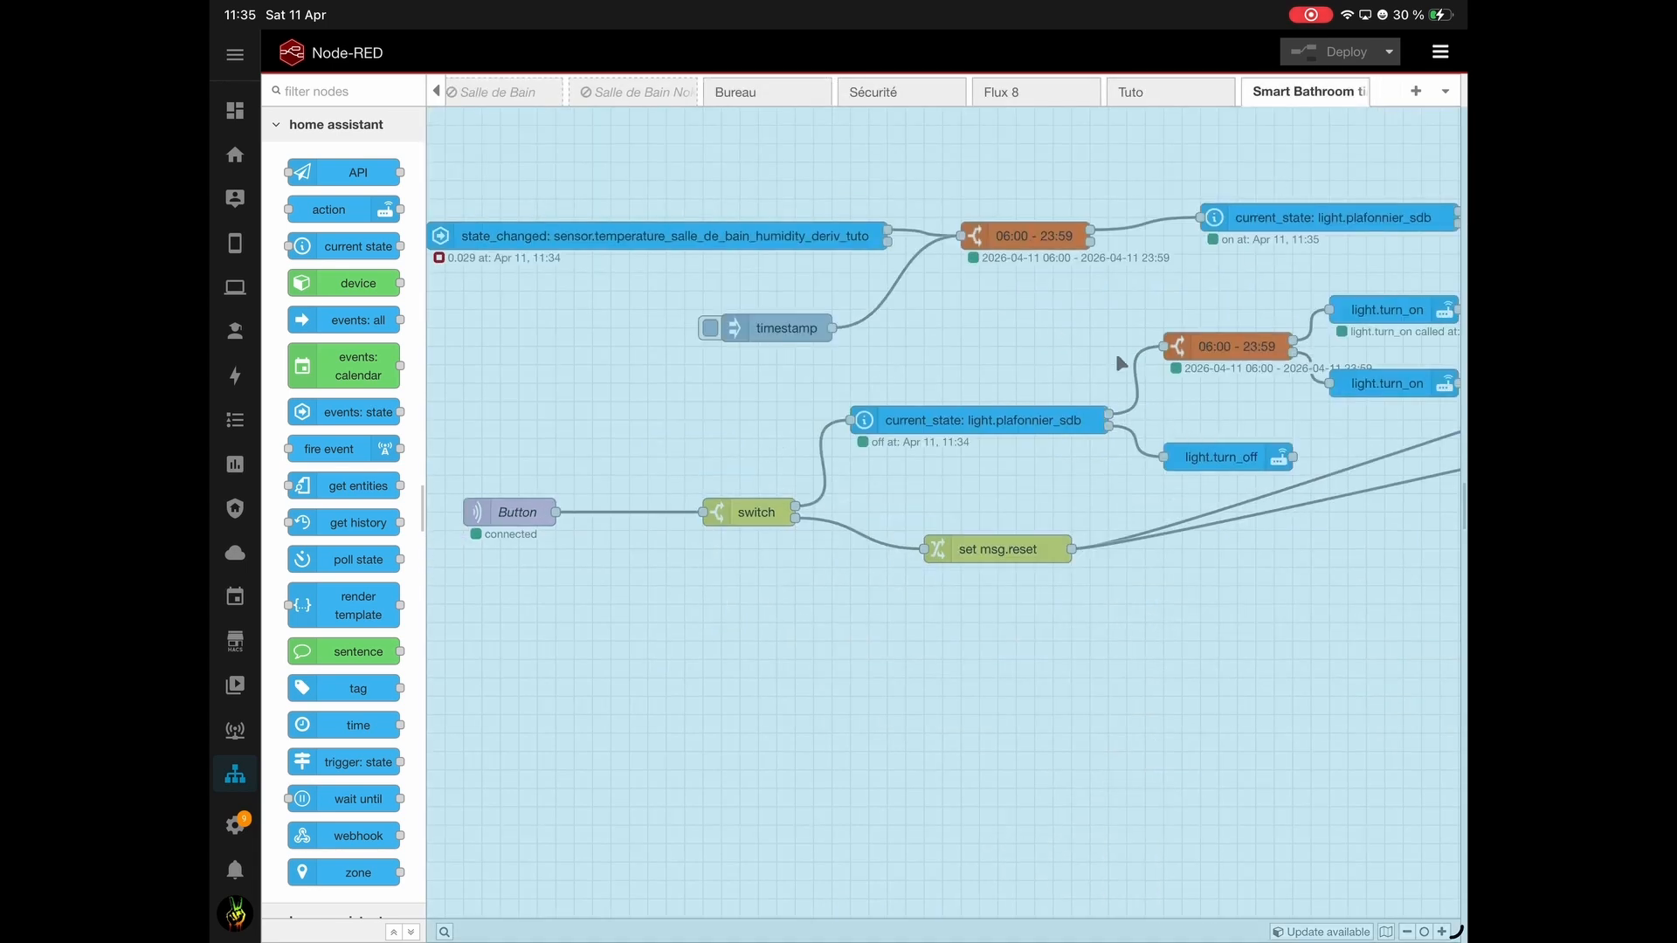
pyautogui.moveTo(1329, 632); pyautogui.dragTo(888, 646)
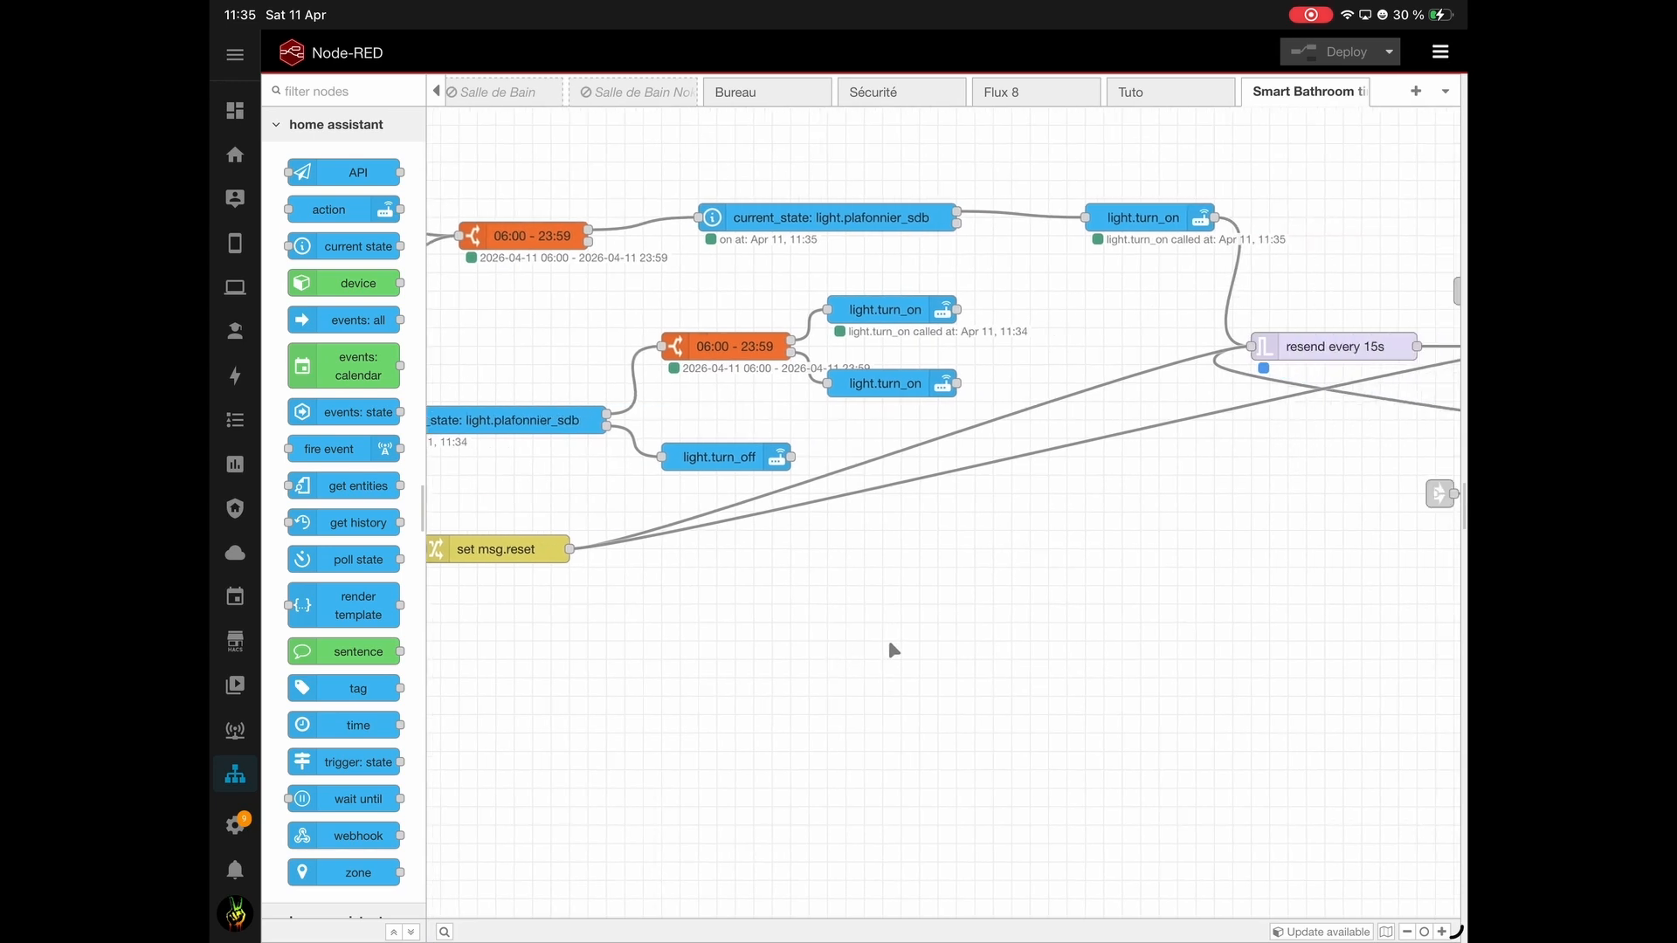
pyautogui.moveTo(1070, 649); pyautogui.dragTo(733, 661)
pyautogui.moveTo(879, 663); pyautogui.dragTo(595, 661)
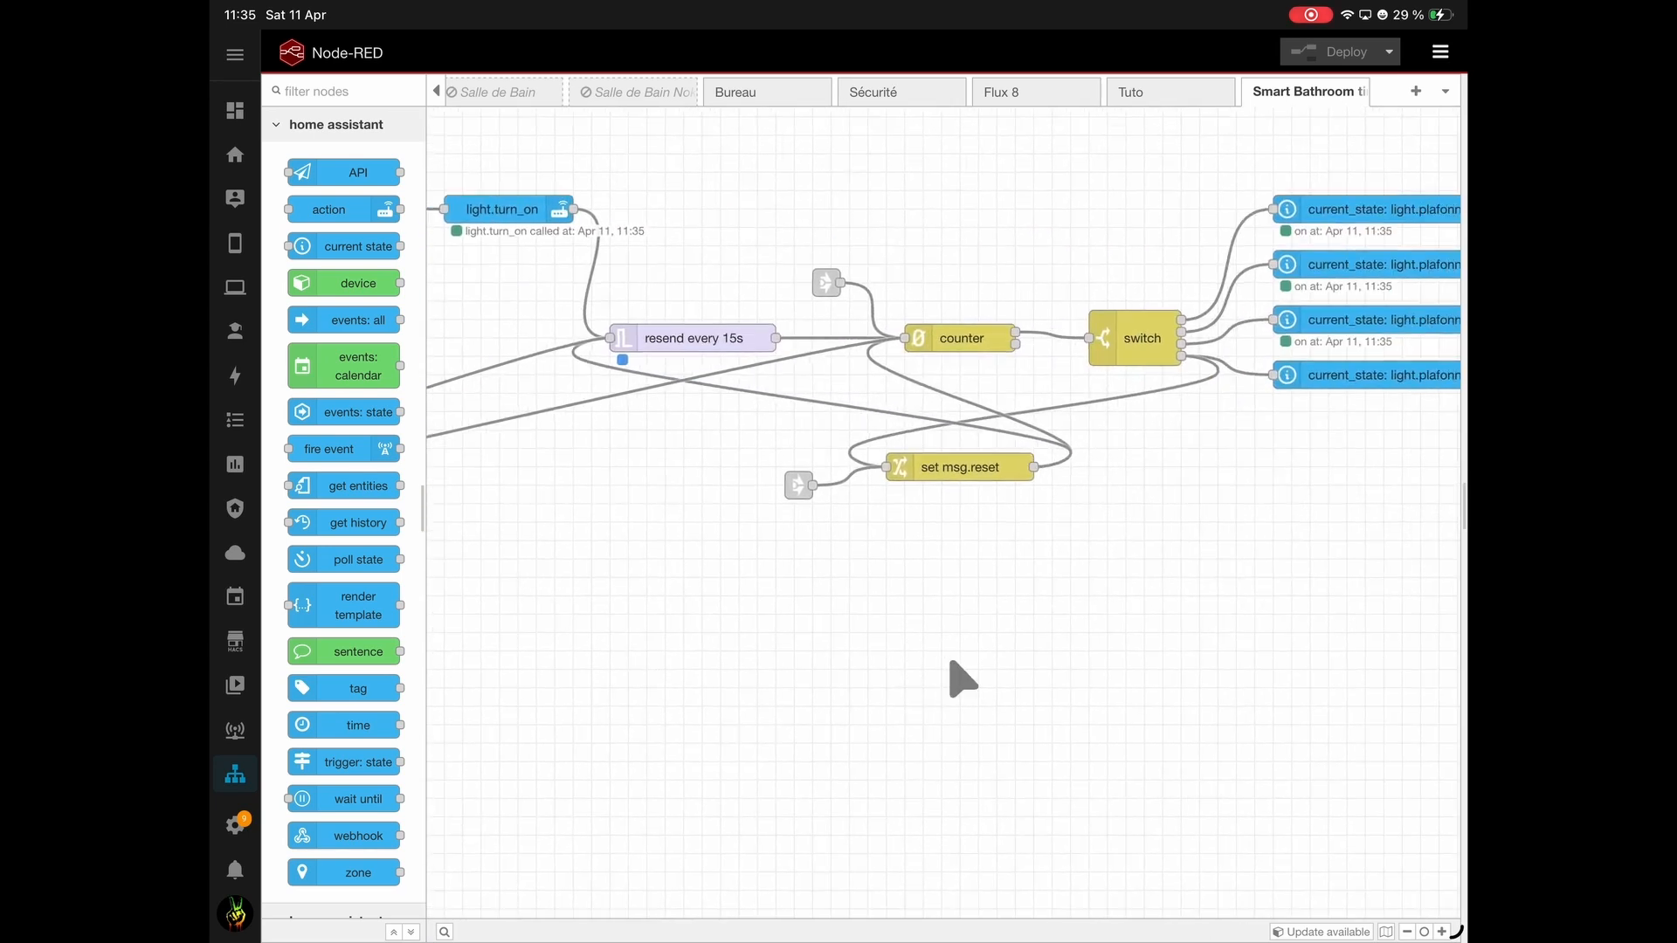
pyautogui.moveTo(956, 665); pyautogui.dragTo(631, 667)
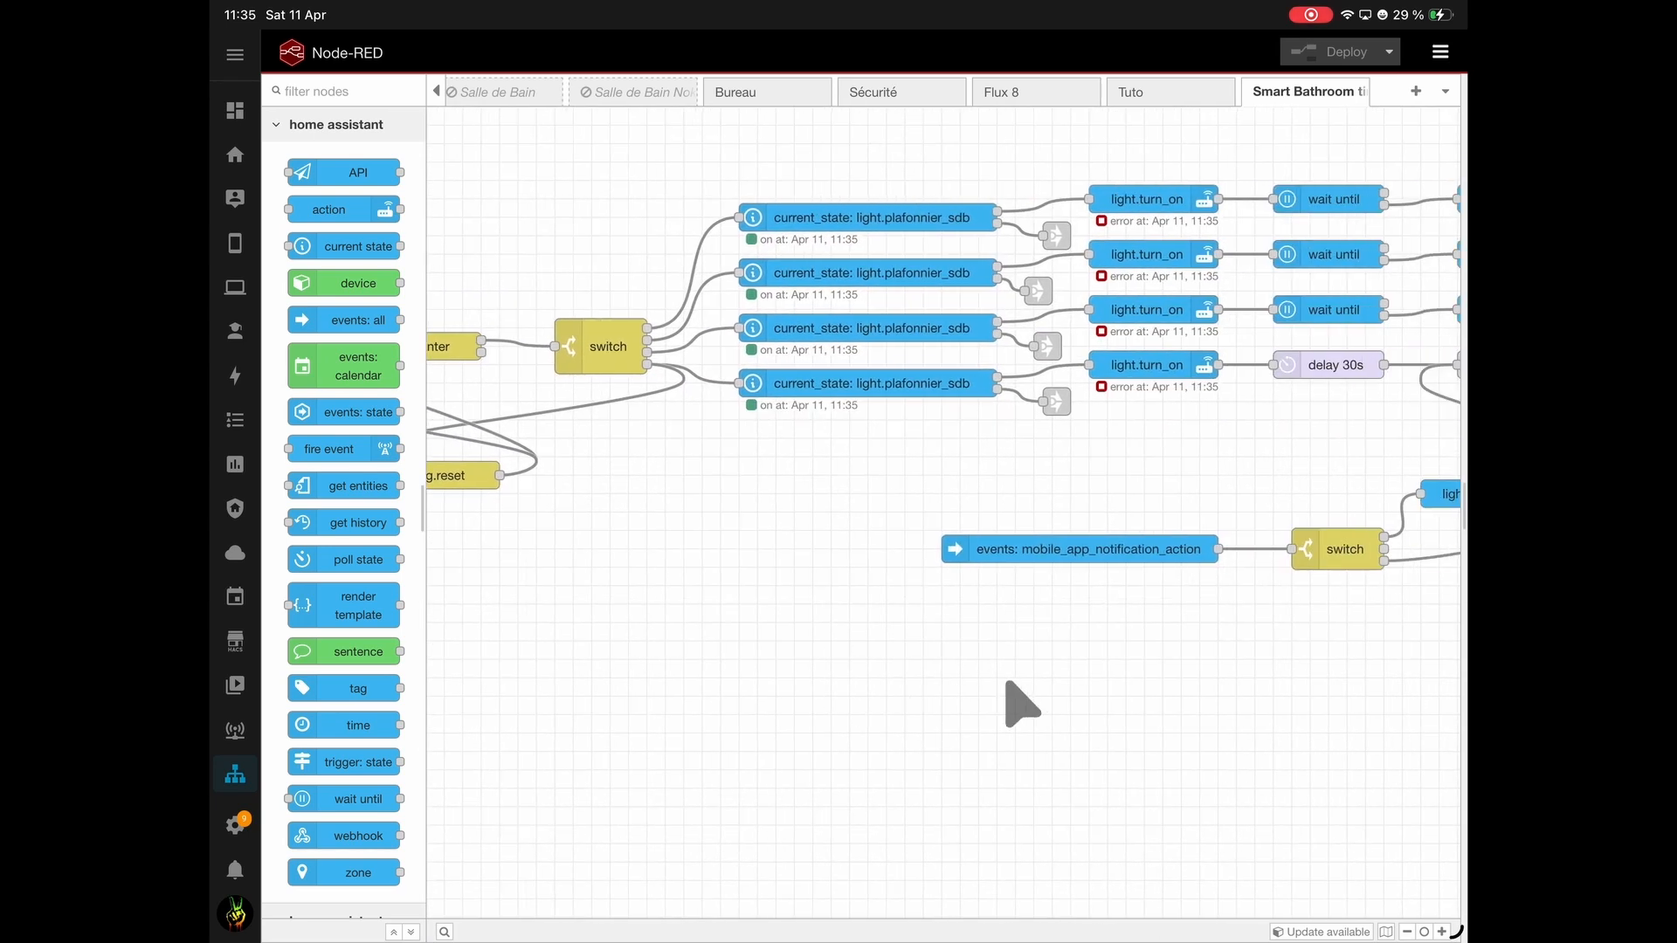
pyautogui.moveTo(1014, 700); pyautogui.dragTo(808, 694)
# Add Plafonnier_Sdb as the target entity of the light.turn_on node before the first wait until node and save it.
pyautogui.doubleClick(993, 209)
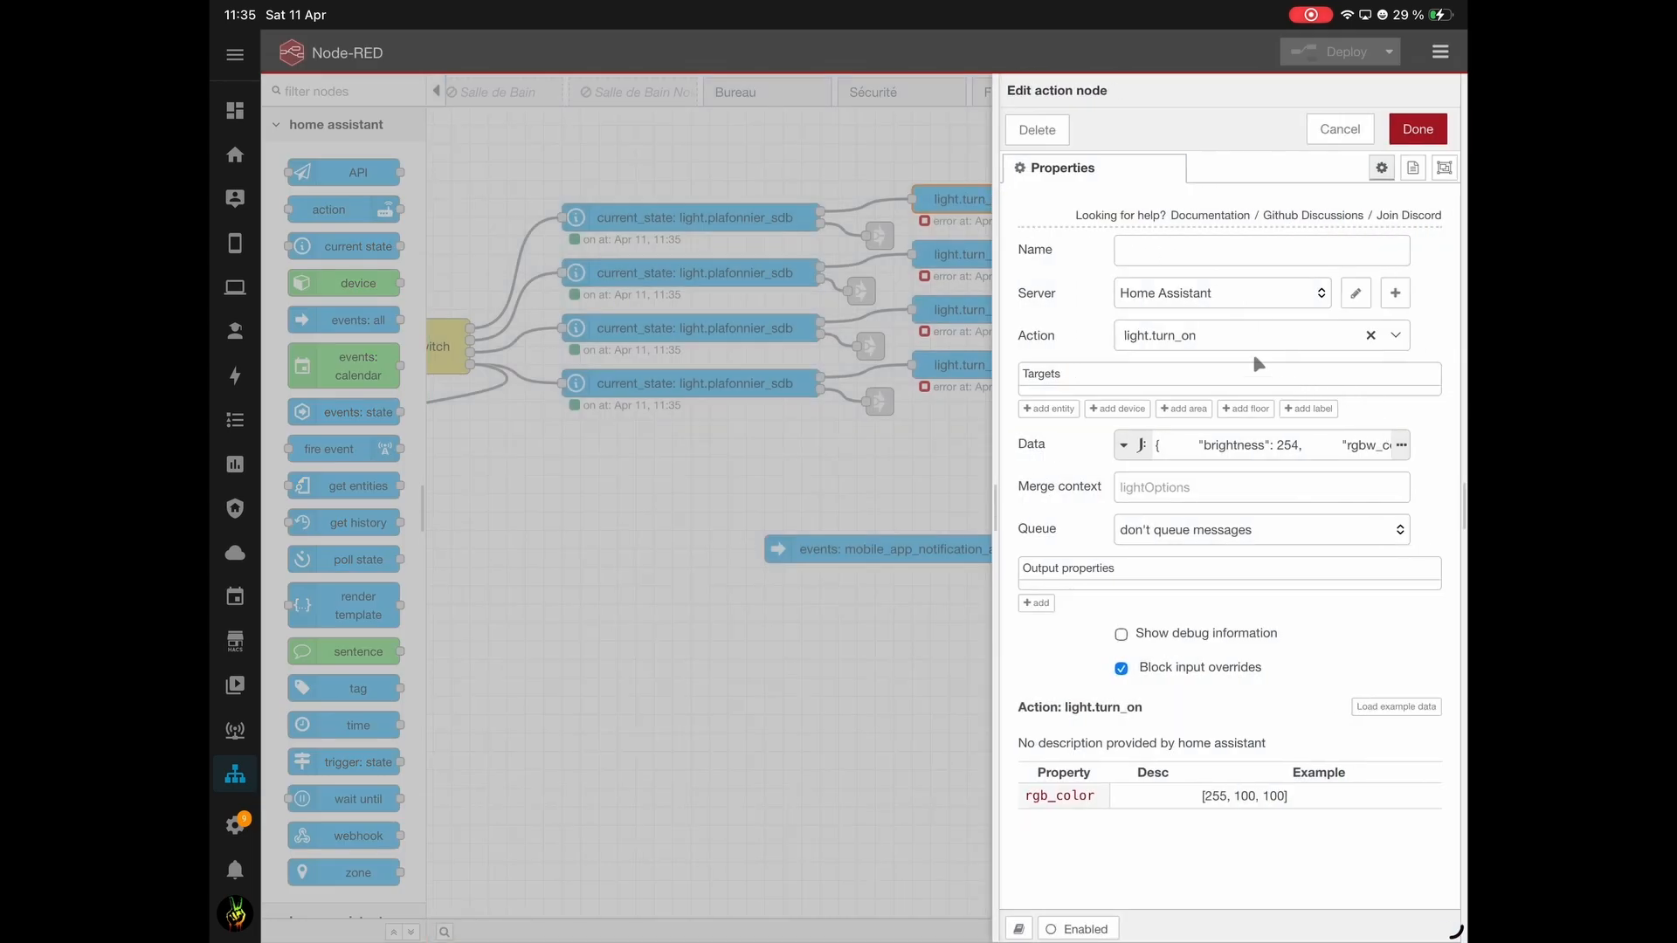
pyautogui.click(1046, 409)
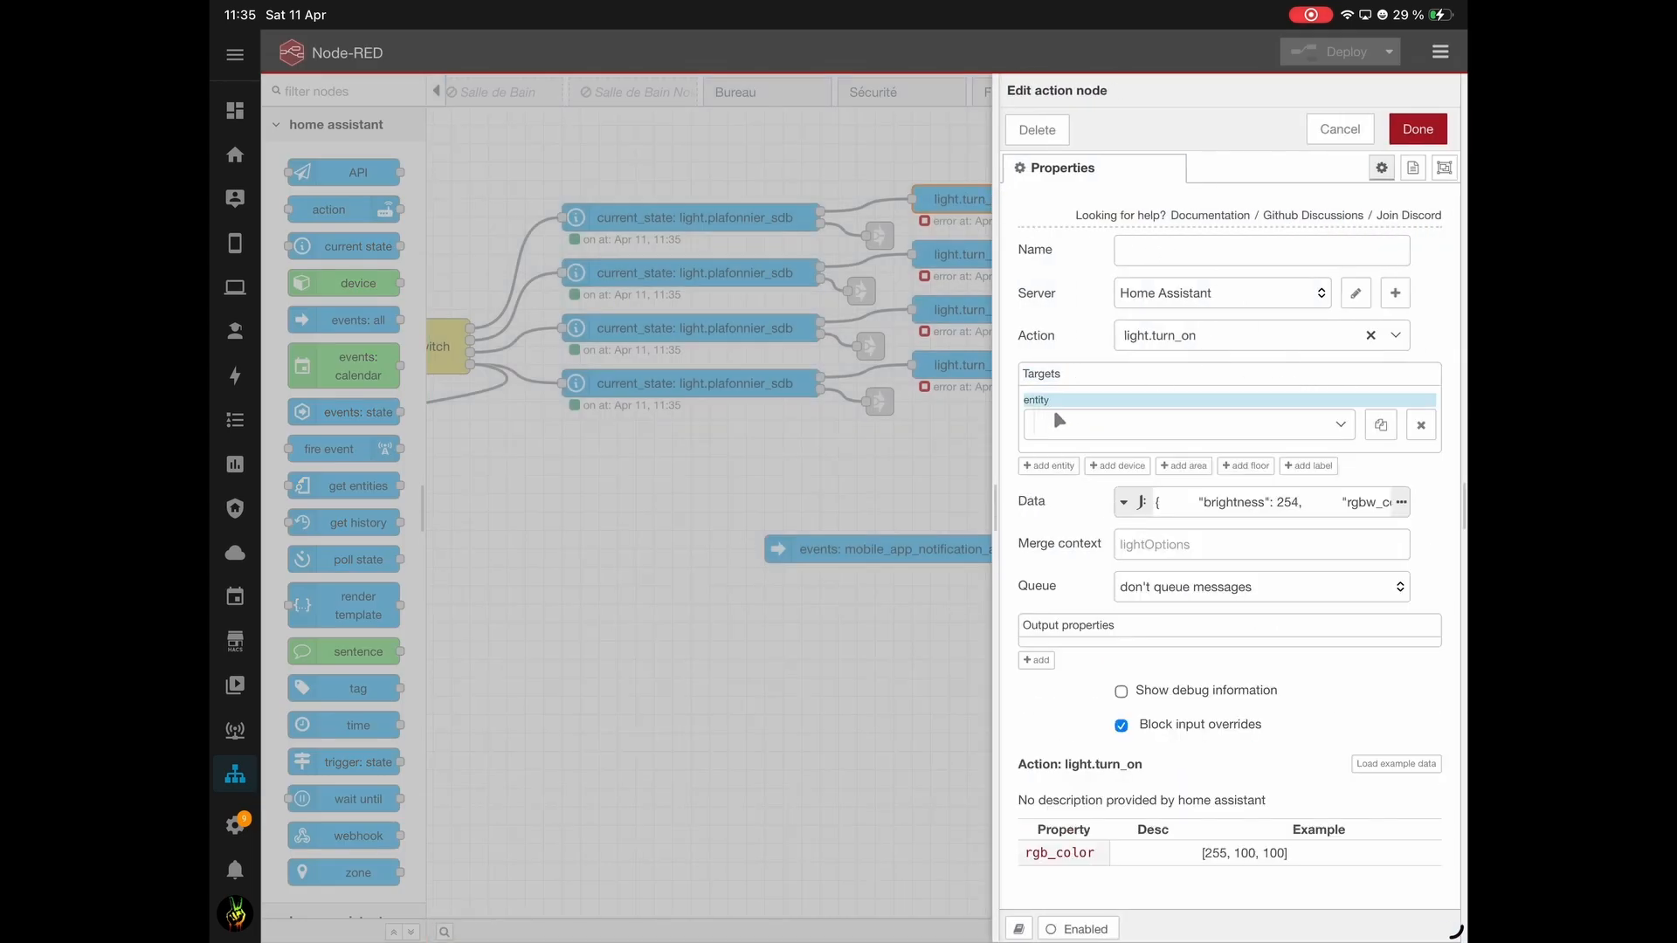
pyautogui.click(1090, 439)
pyautogui.write('P')
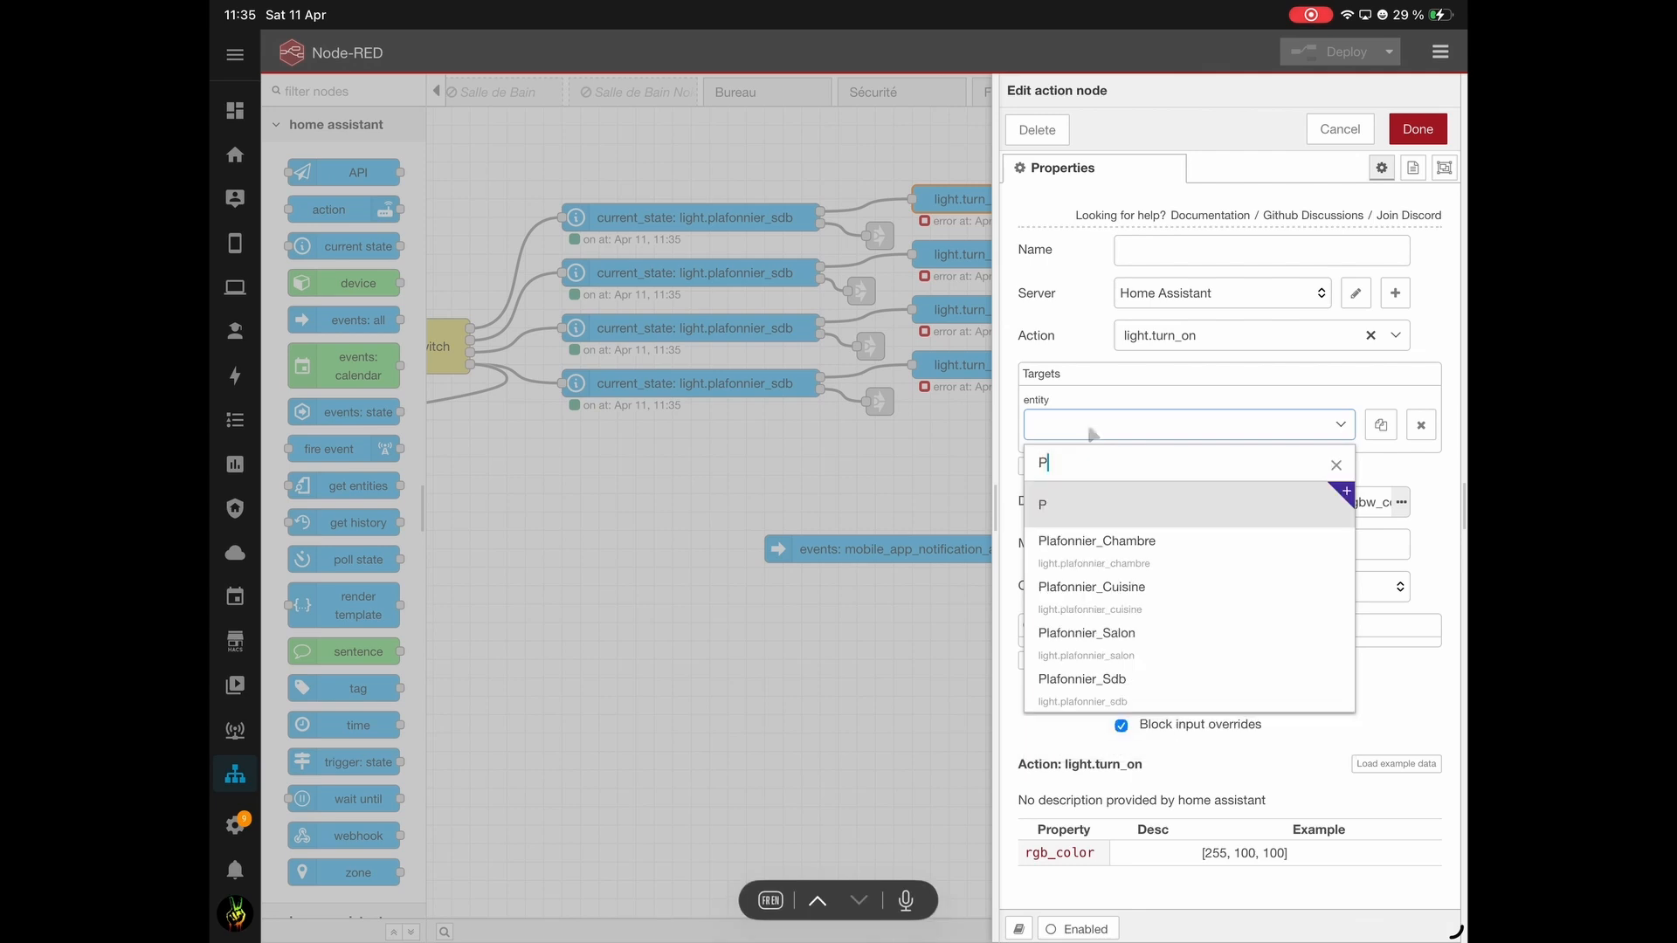
pyautogui.write('la')
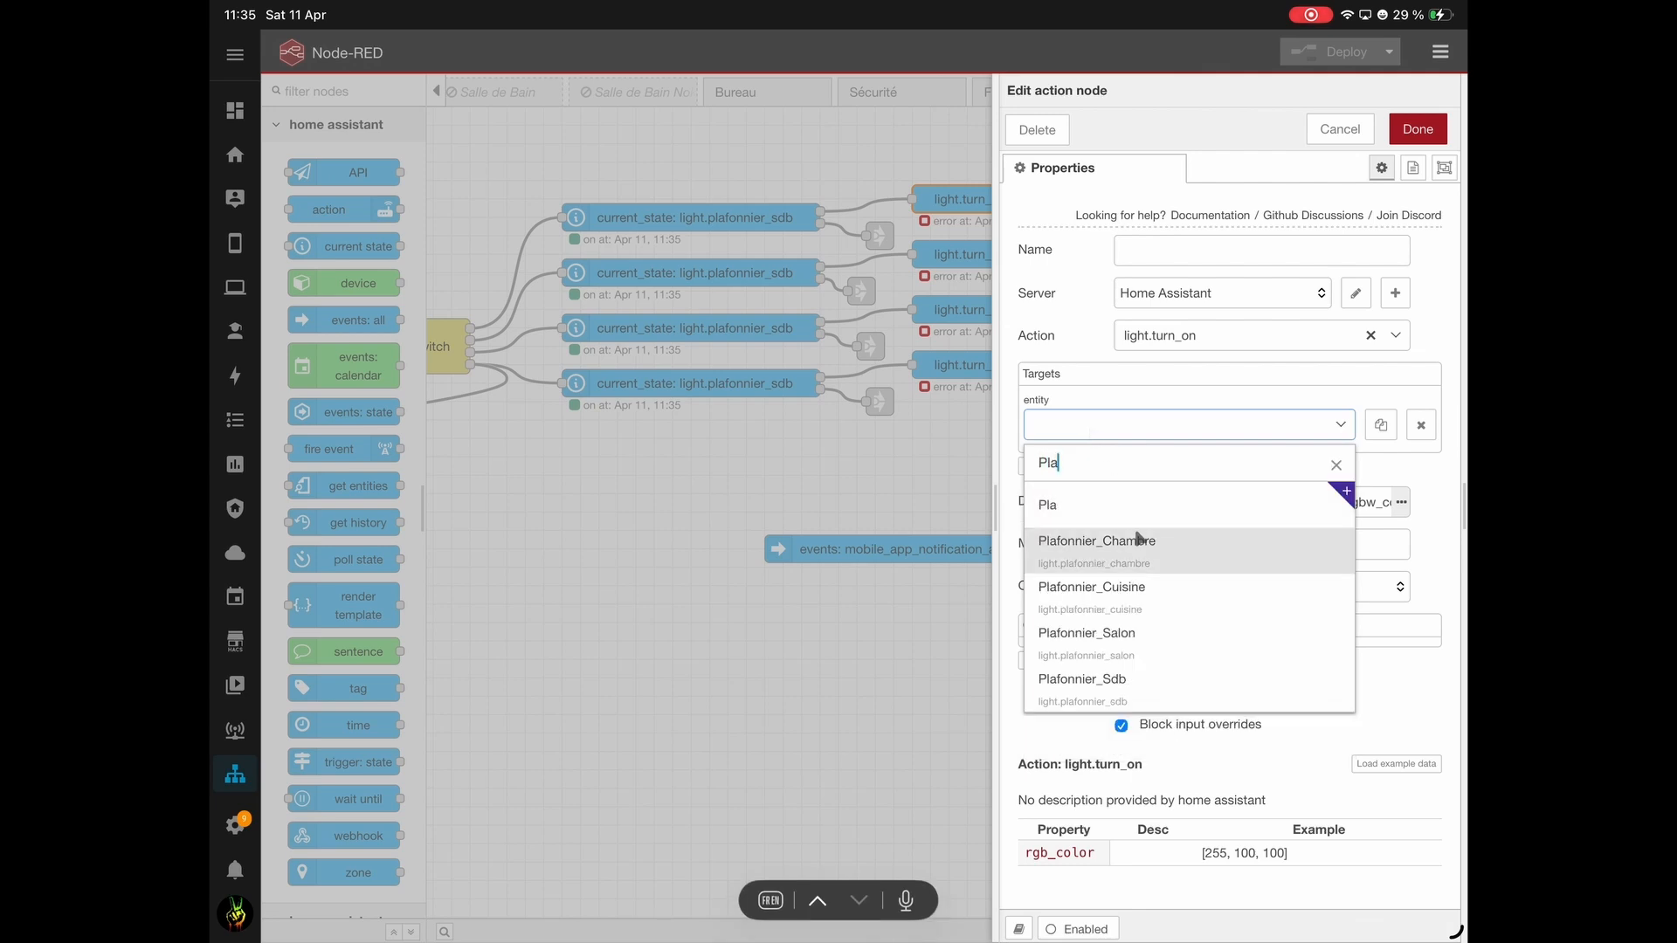
pyautogui.click(1161, 678)
pyautogui.click(1418, 128)
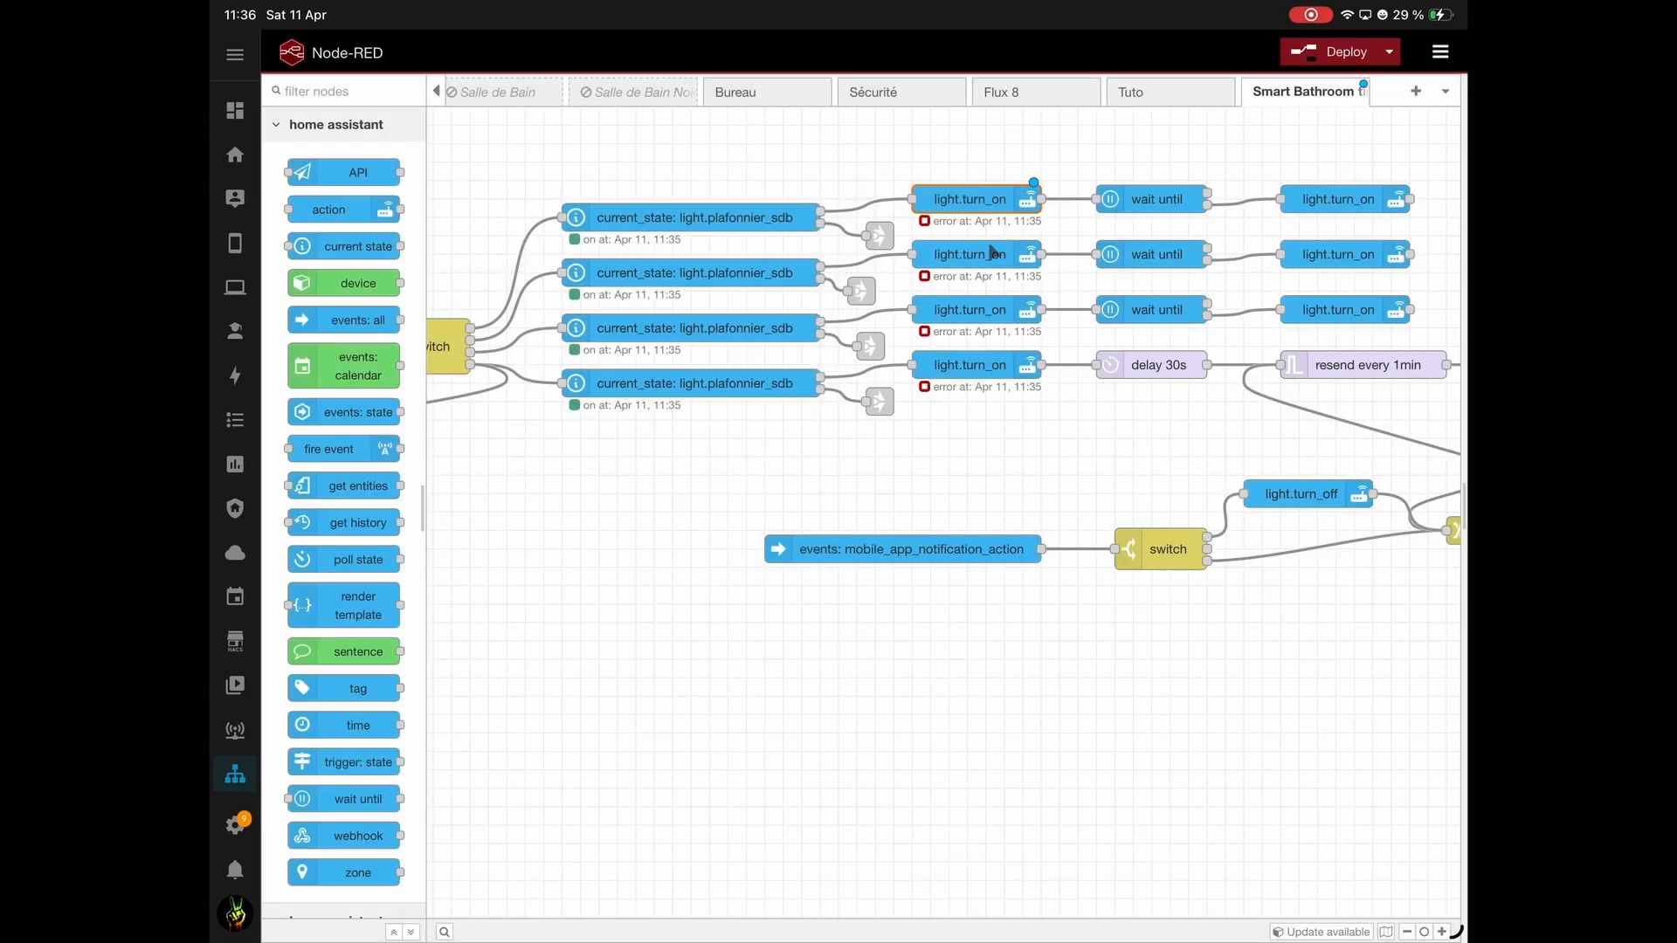
# Add Plafonnier_Sdb as the target entity of the light.turn_on node before the second wait until node and save it.
pyautogui.click(987, 256)
pyautogui.doubleClick(988, 257)
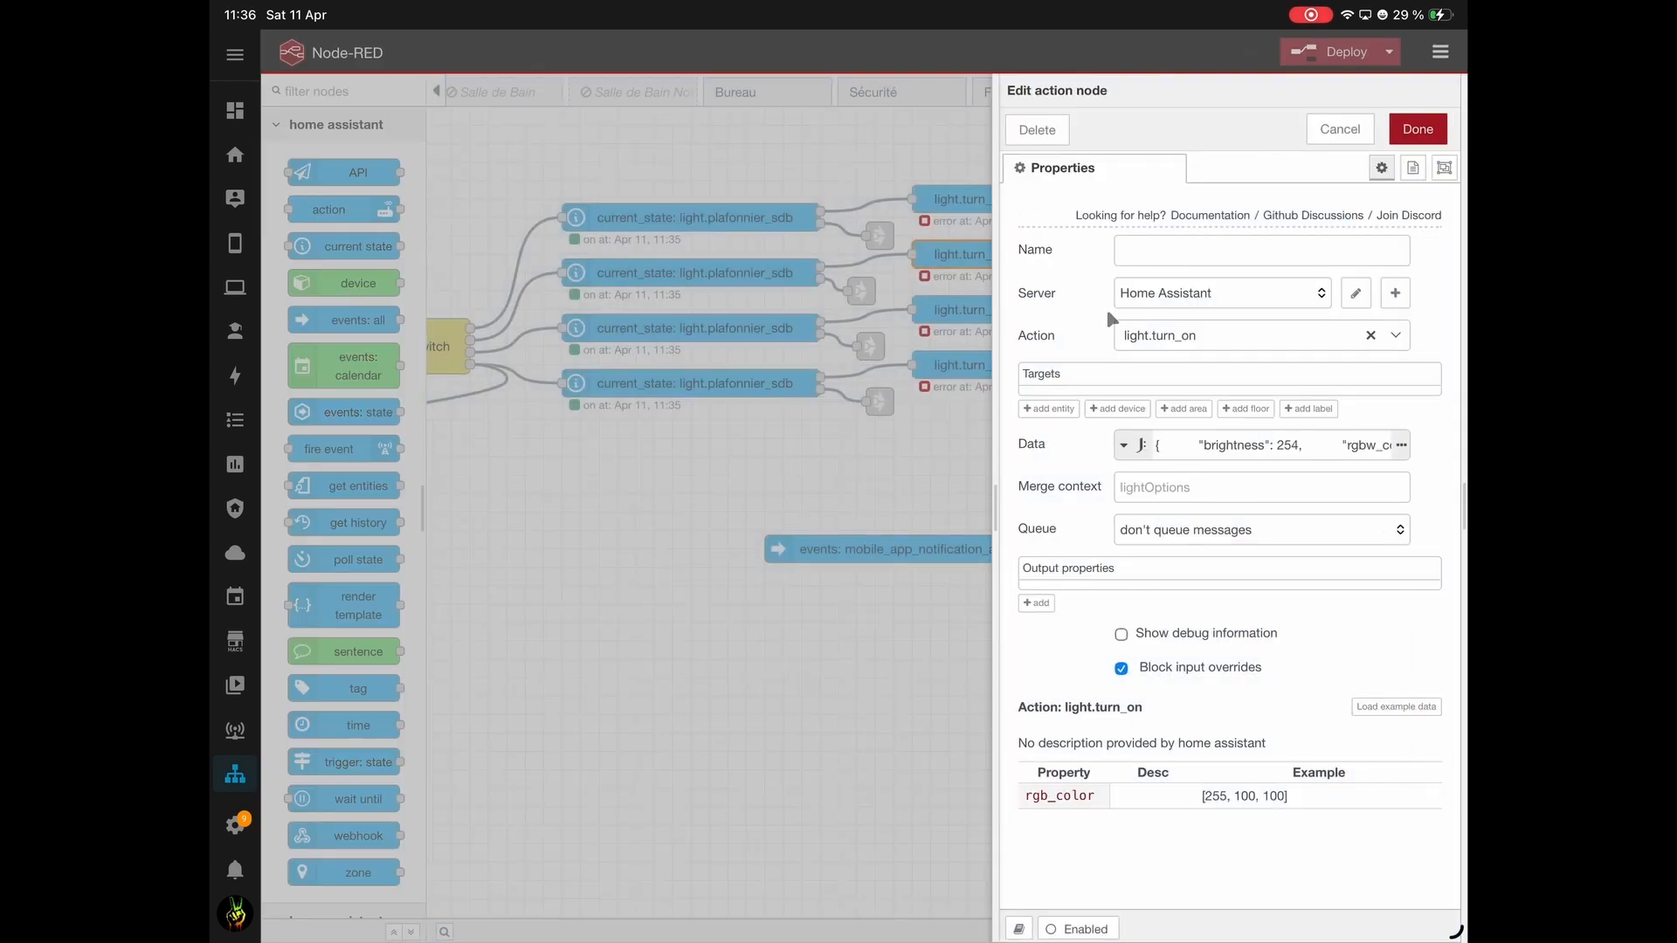
pyautogui.click(1087, 429)
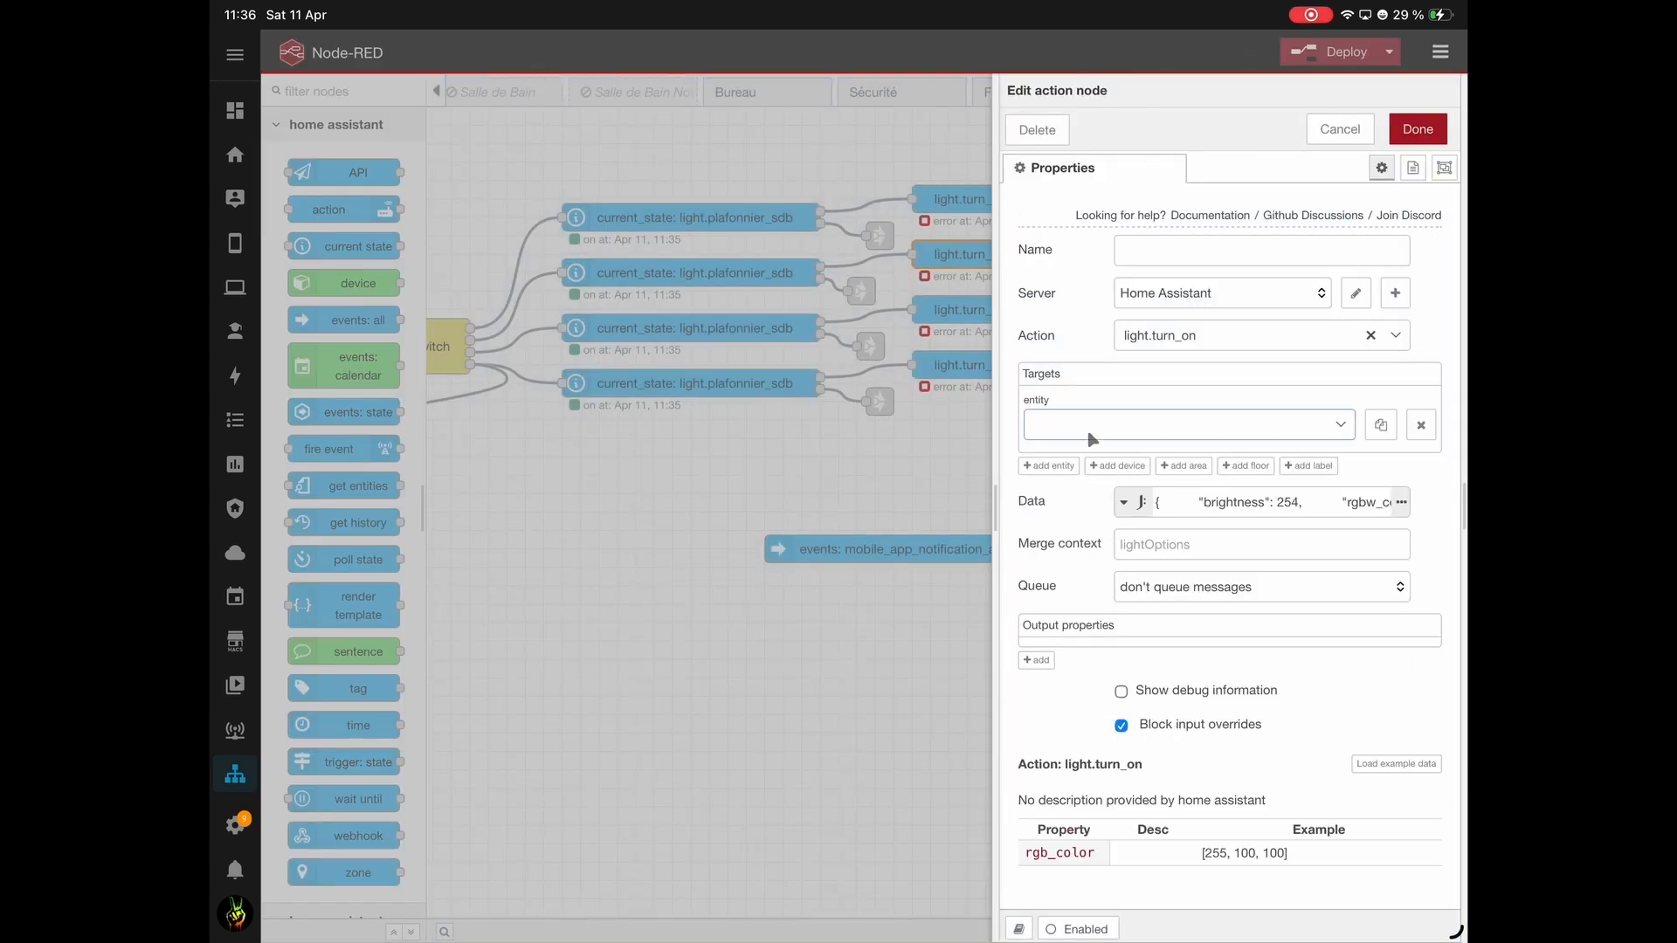
pyautogui.write('Pla')
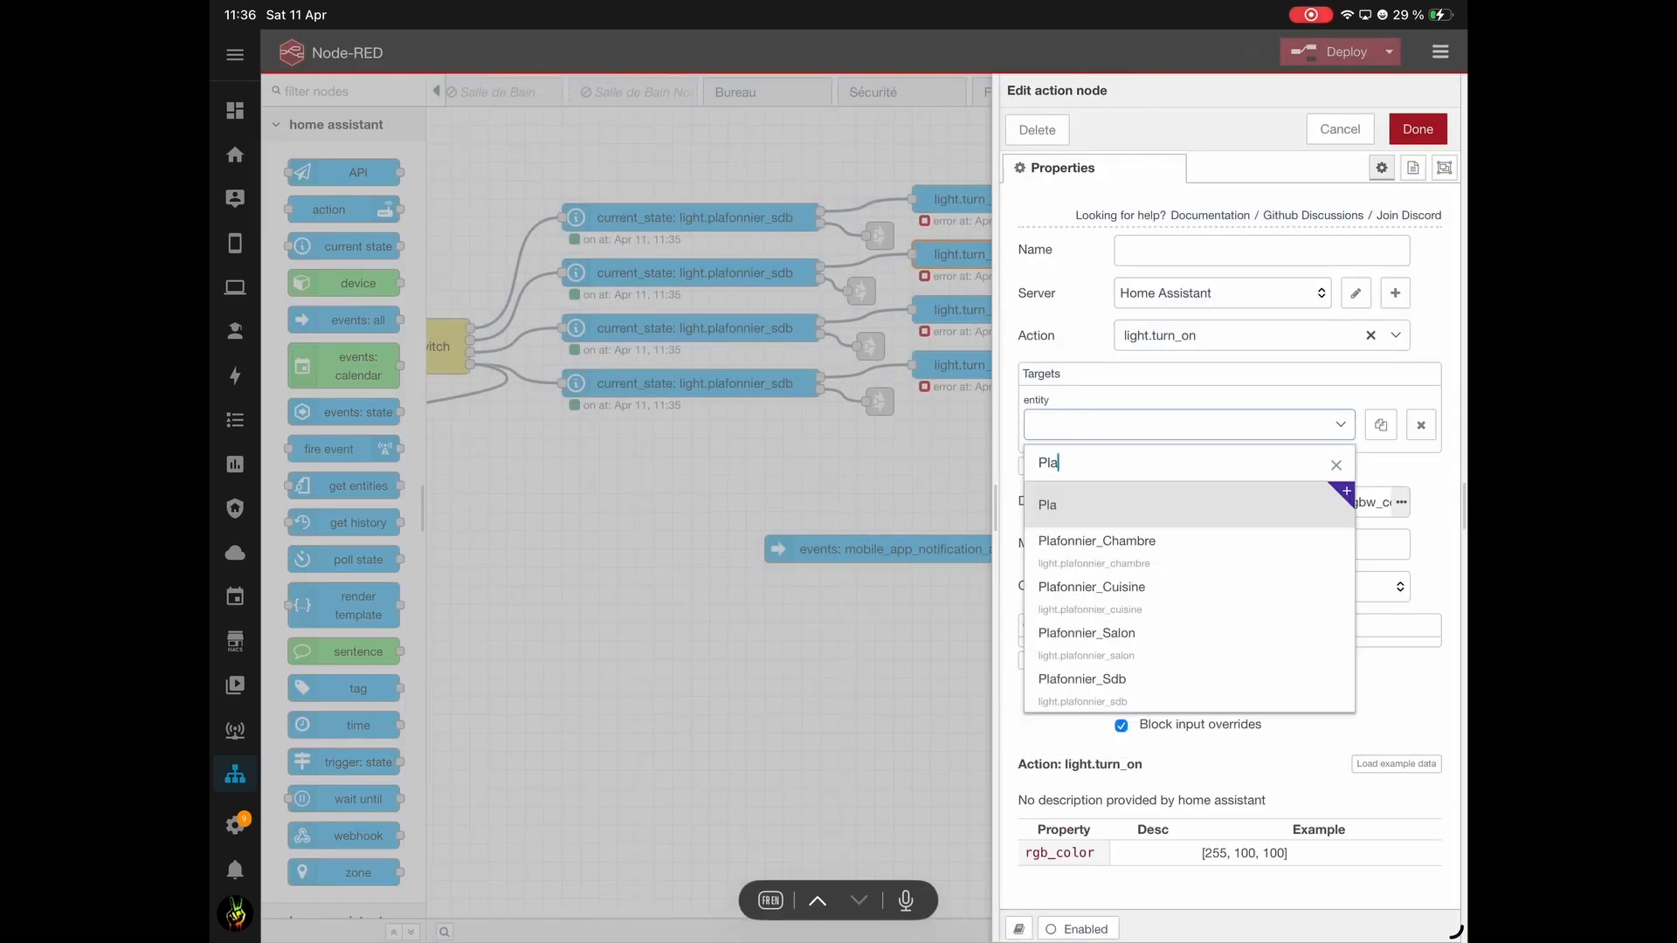
pyautogui.click(1113, 682)
pyautogui.click(1417, 128)
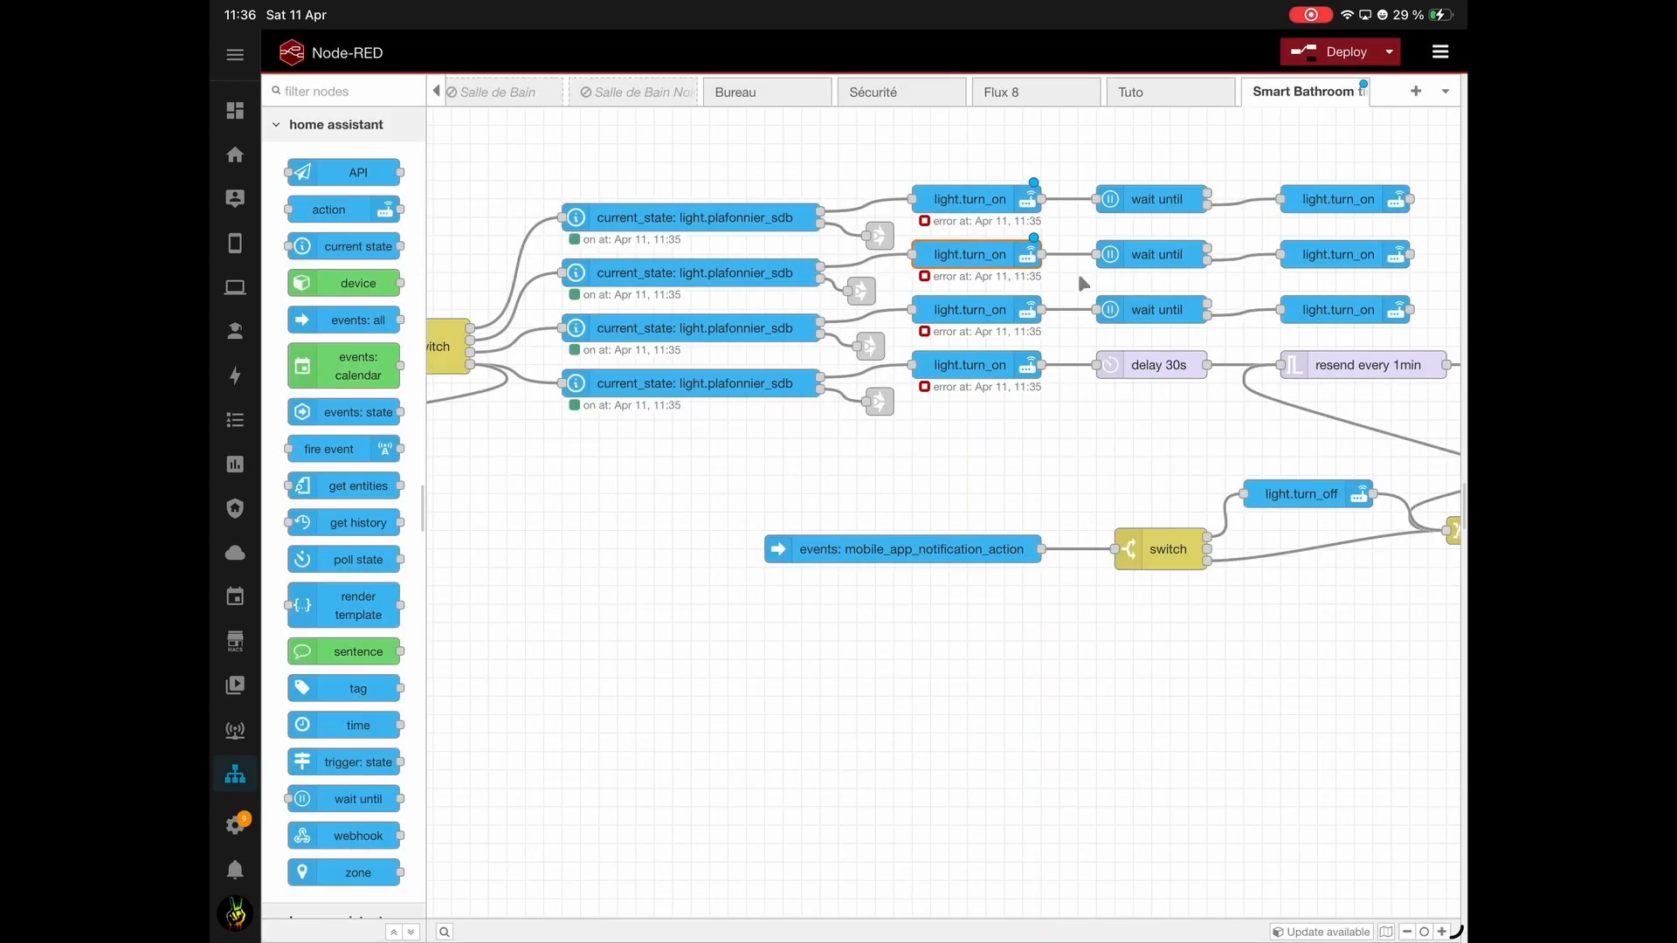
# Add Plafonnier_Sdb as the target entity of the light.turn_on node before the third wait until node and save it.
pyautogui.doubleClick(995, 314)
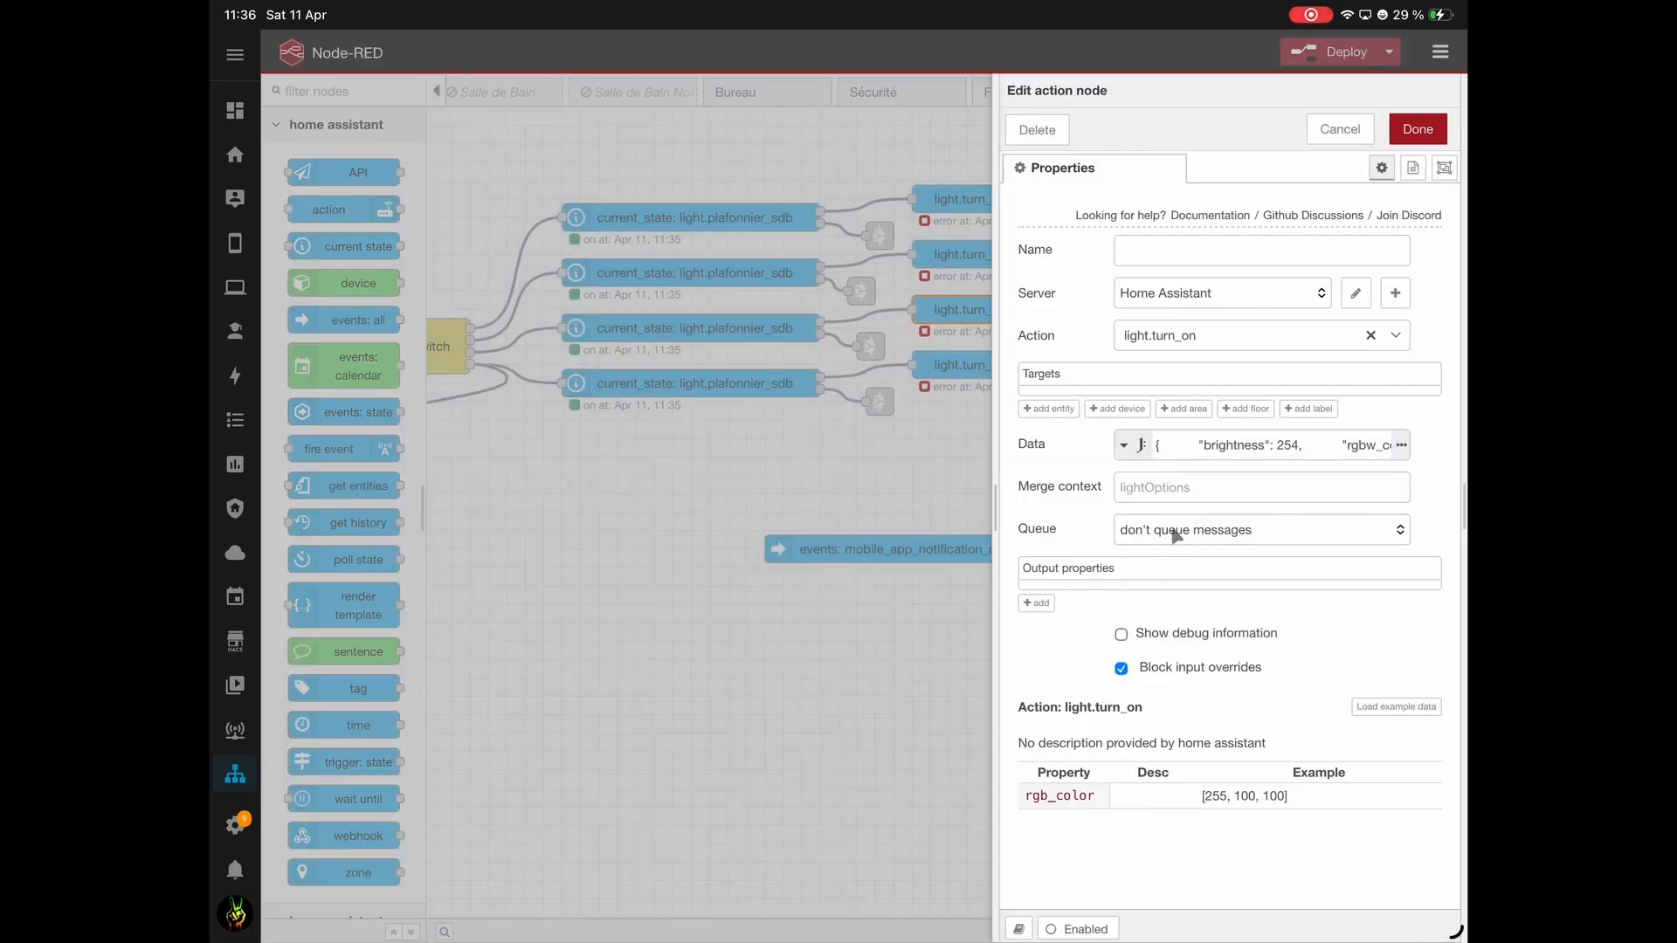
pyautogui.click(1049, 409)
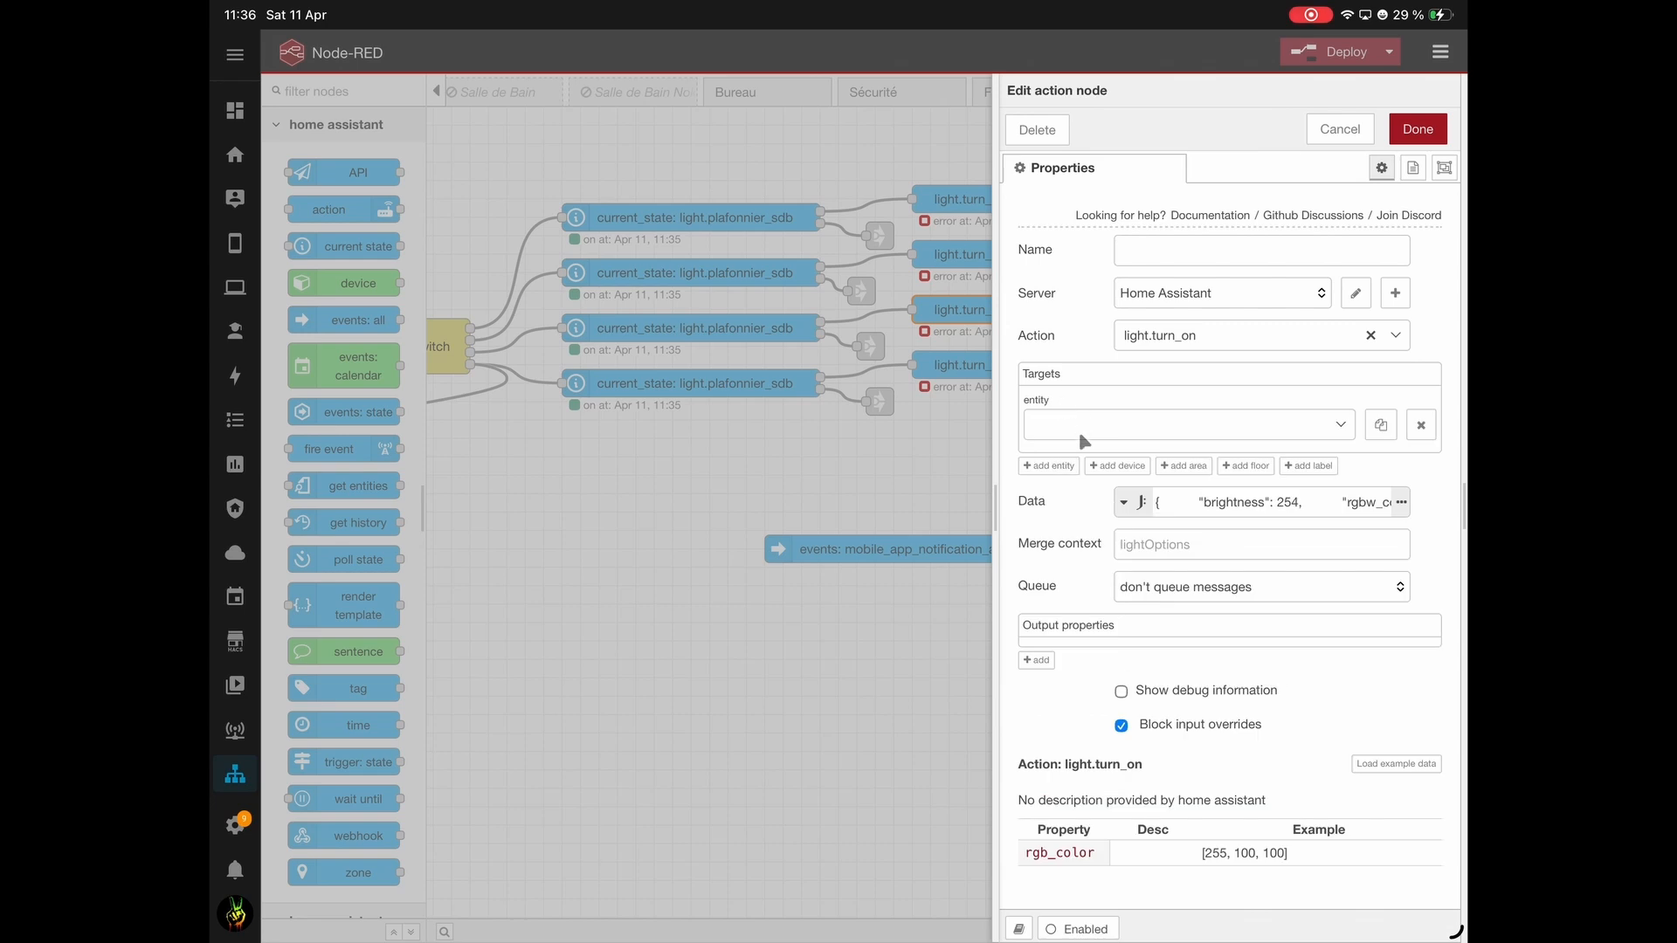
pyautogui.click(1080, 426)
pyautogui.write('Plaf')
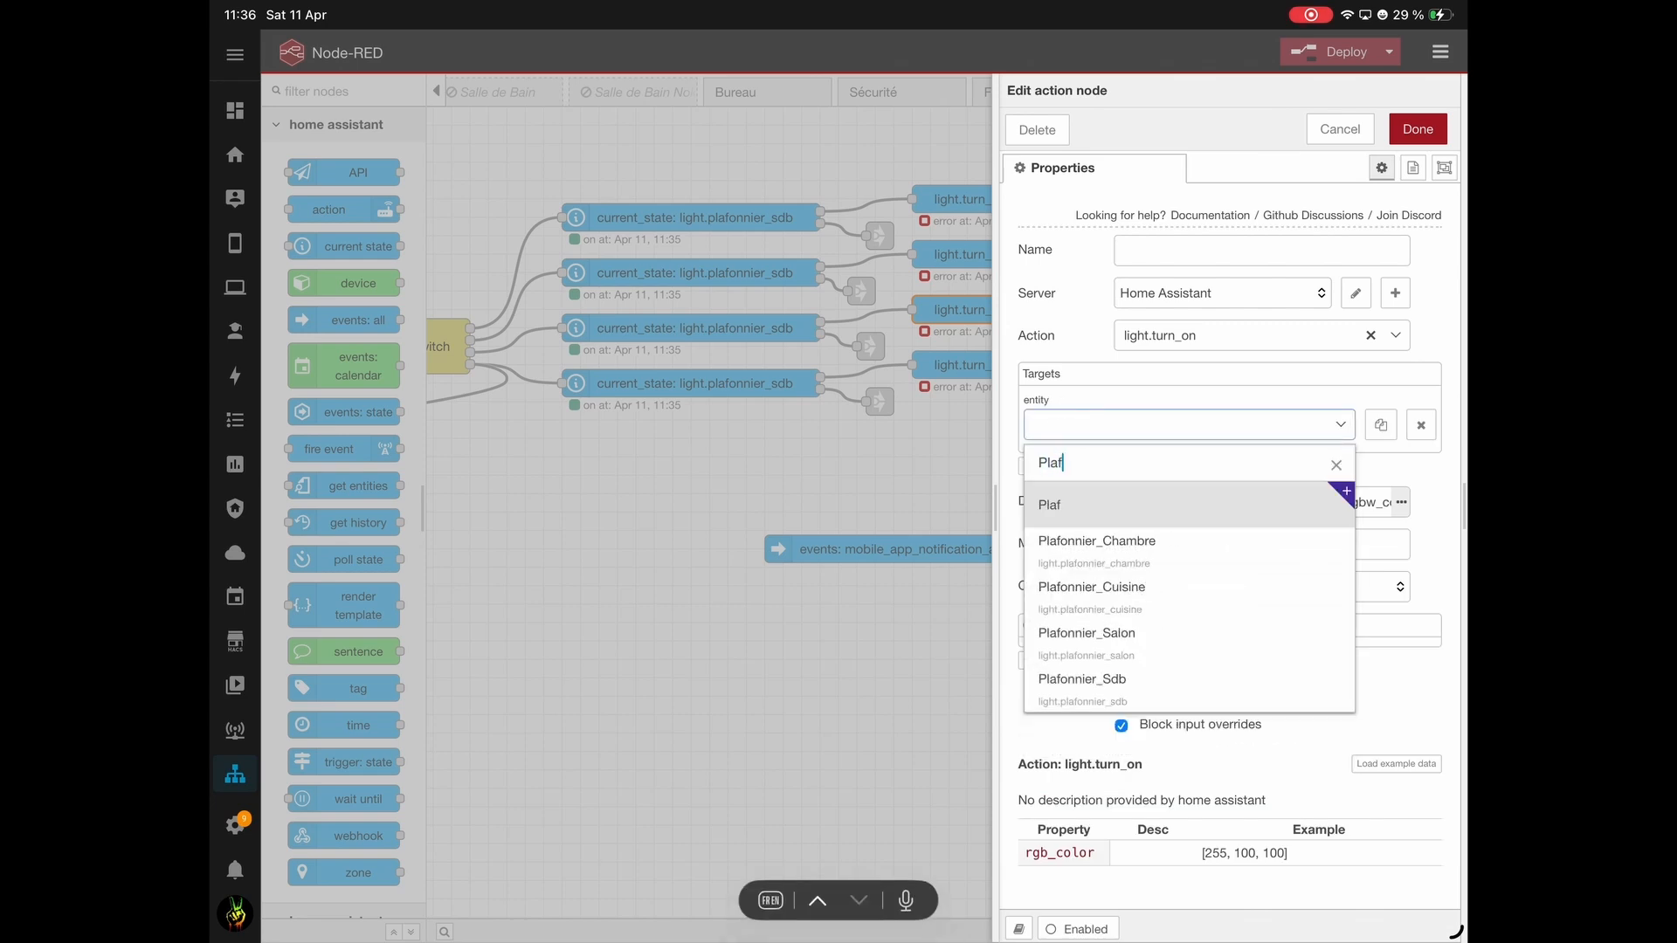
pyautogui.click(1083, 685)
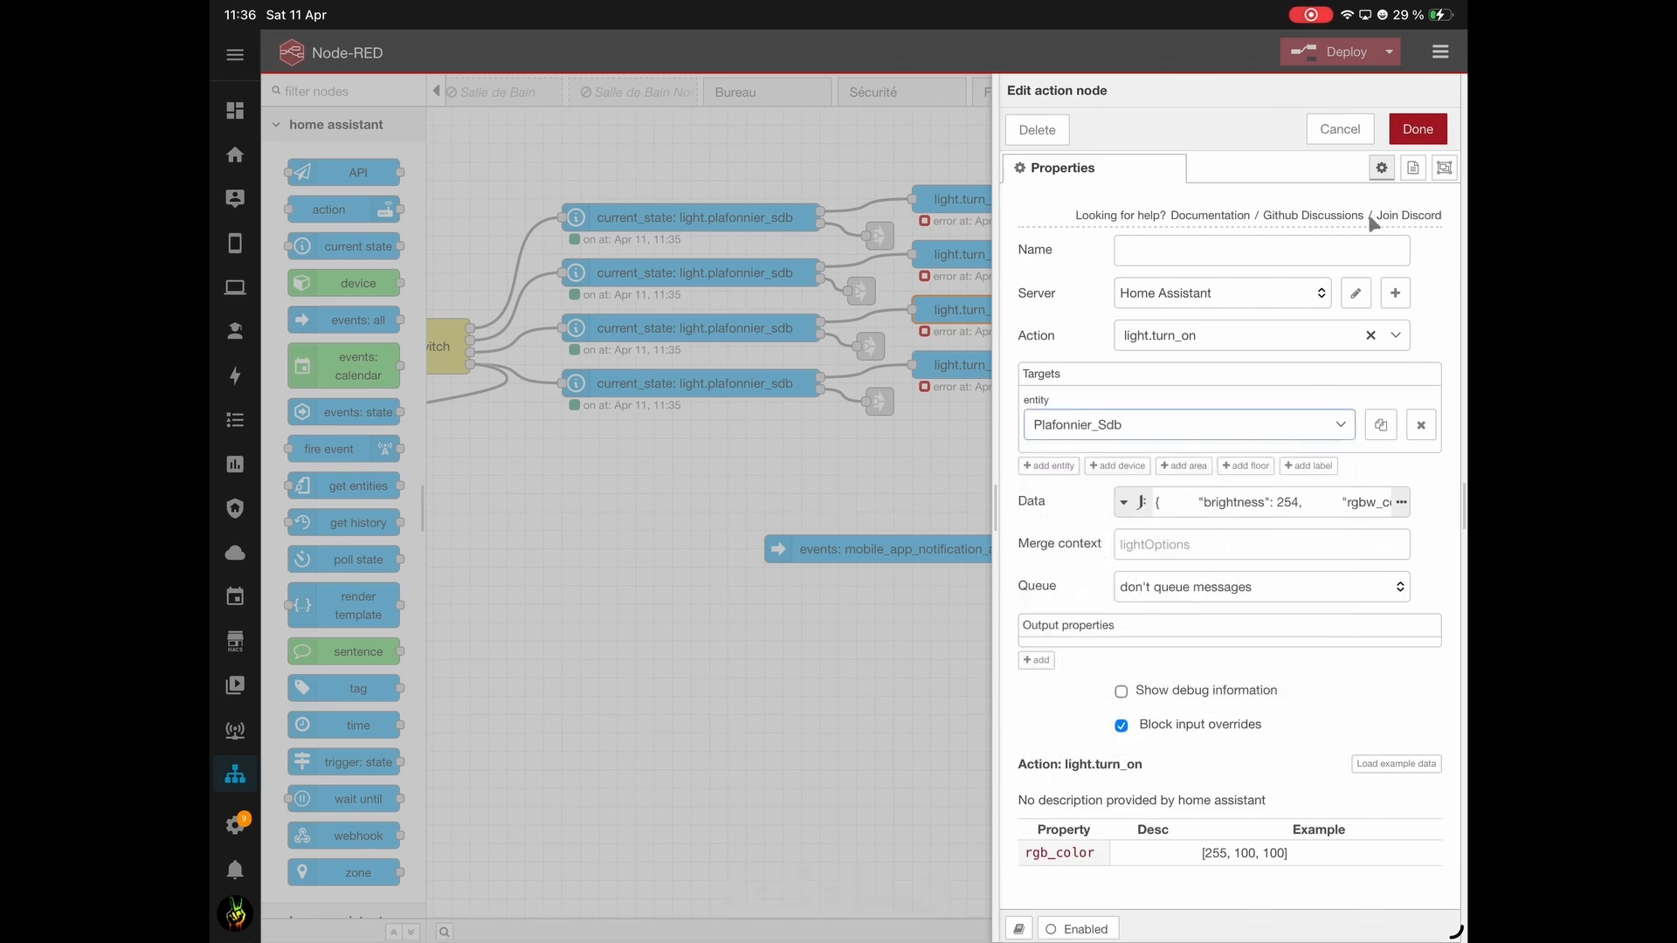
pyautogui.click(1417, 128)
# Add Plafonnier_Sdb as the target entity of the light.turn_on node before the 30s delay and save it.
pyautogui.doubleClick(964, 367)
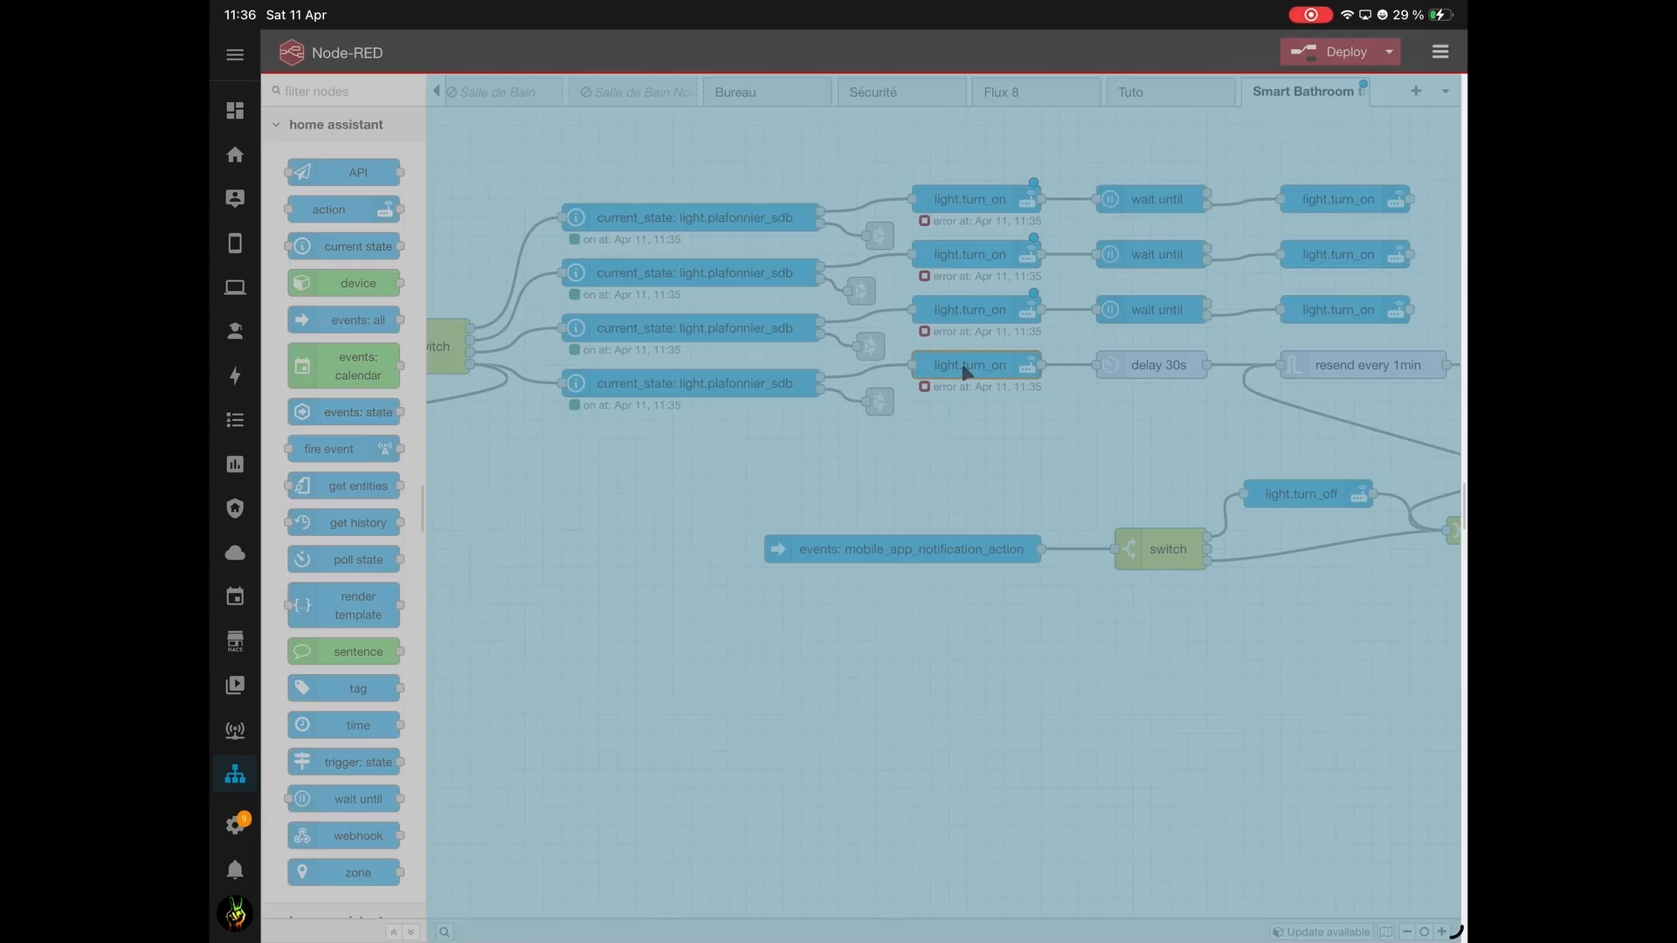
pyautogui.click(1048, 408)
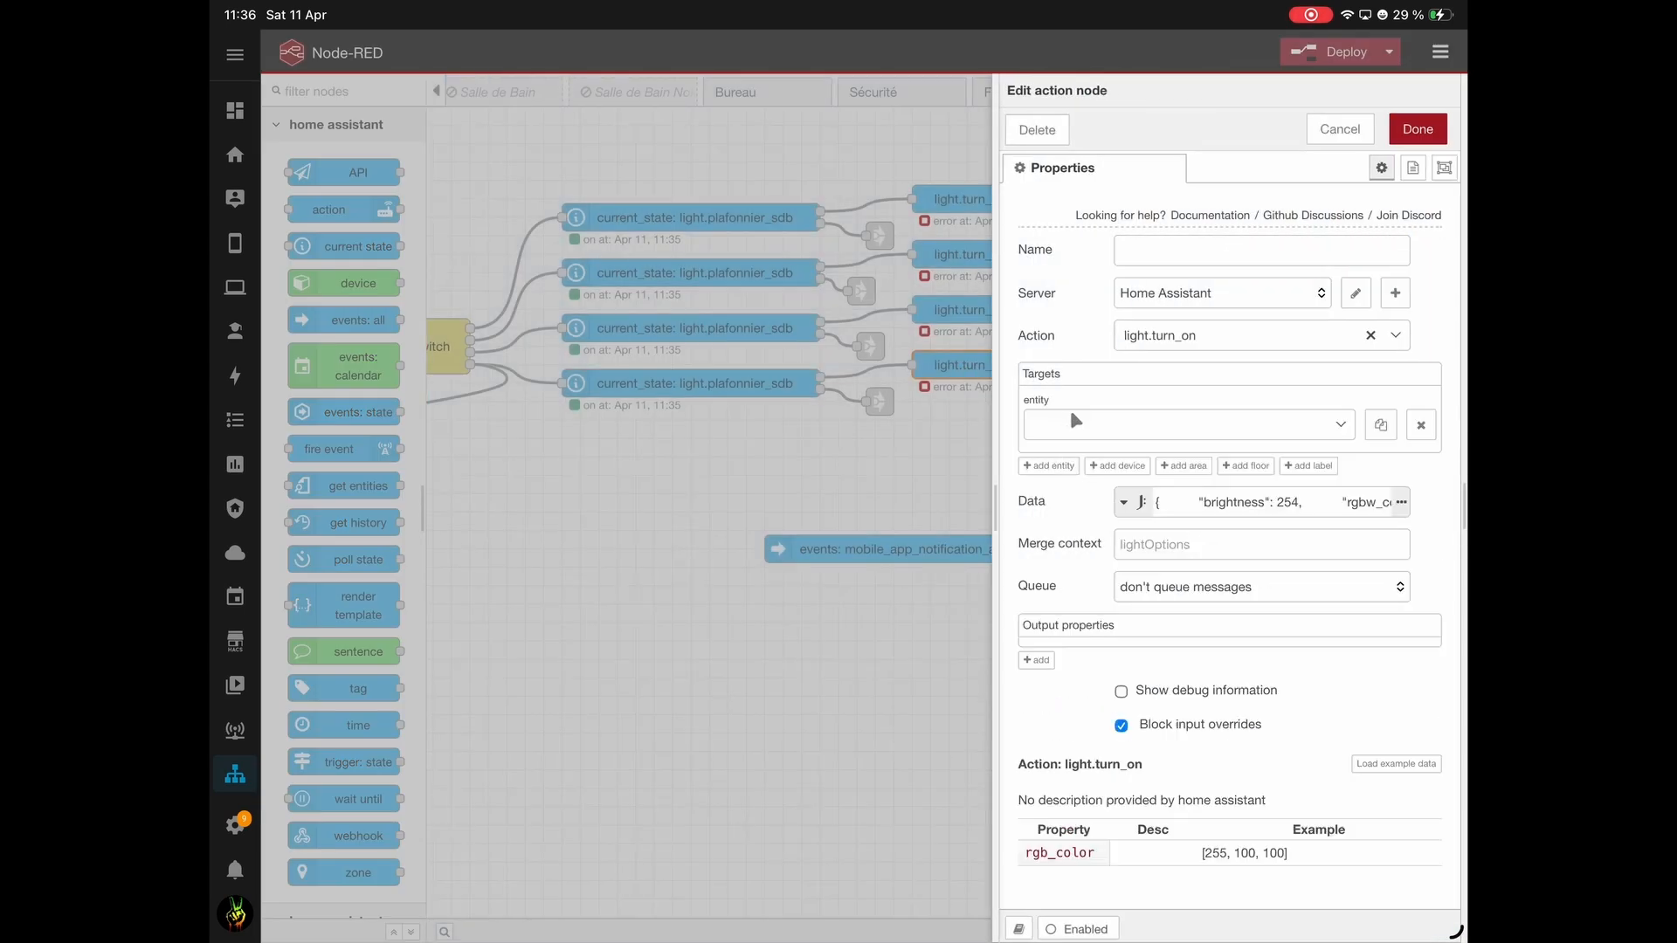
pyautogui.click(1341, 425)
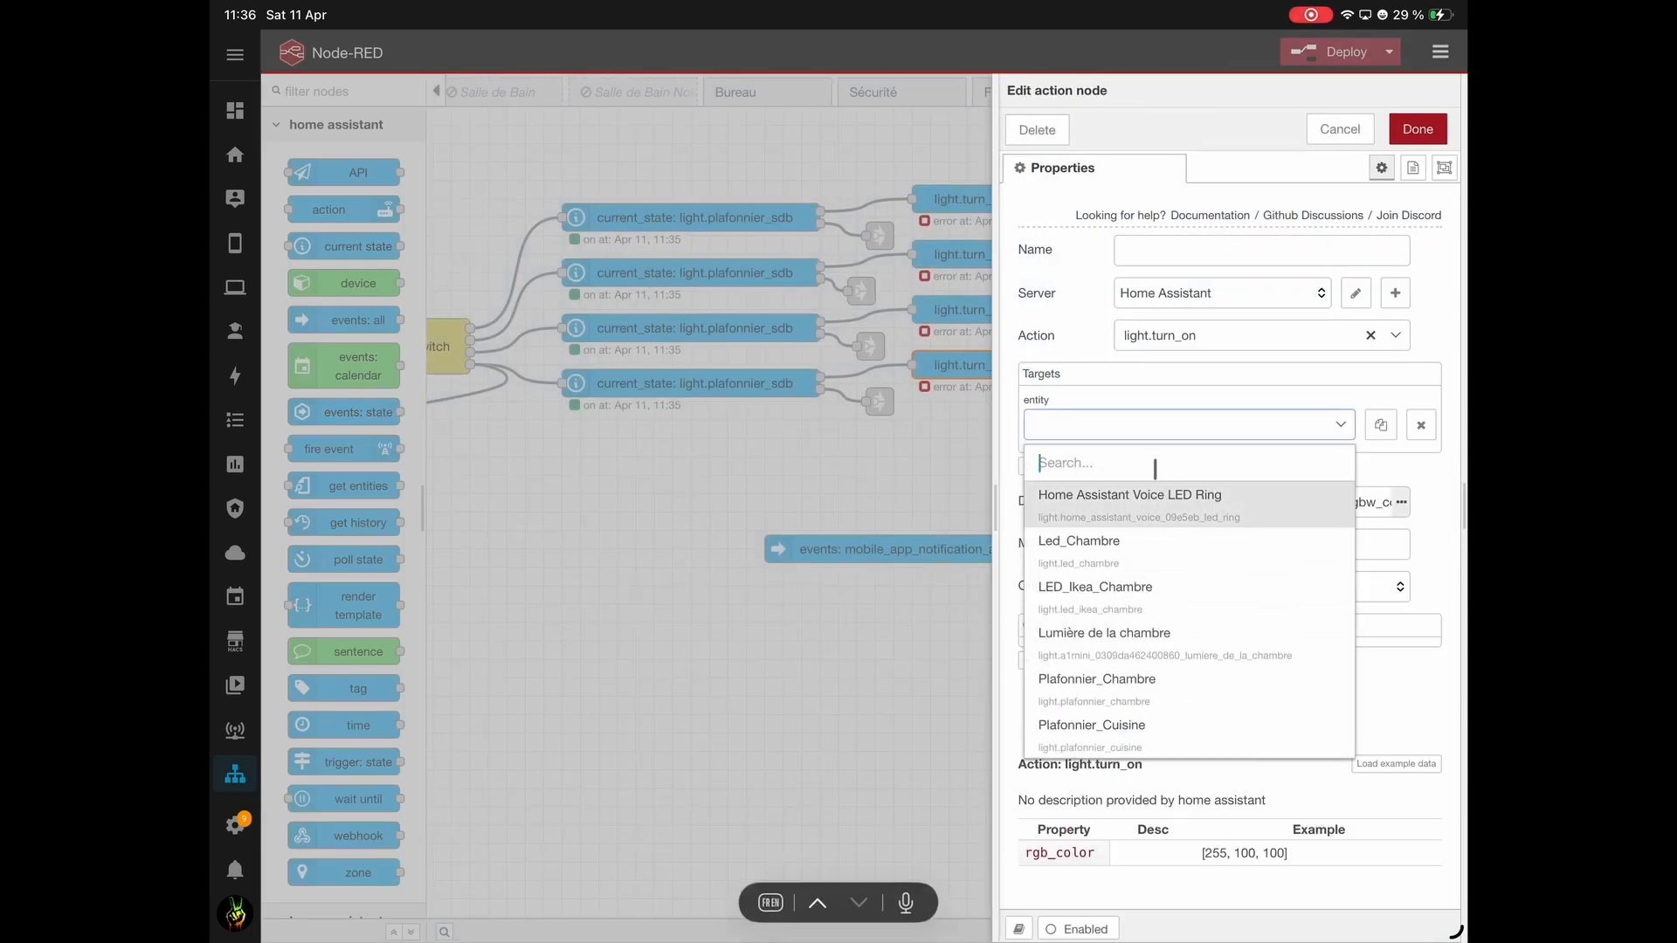
pyautogui.write('Pl')
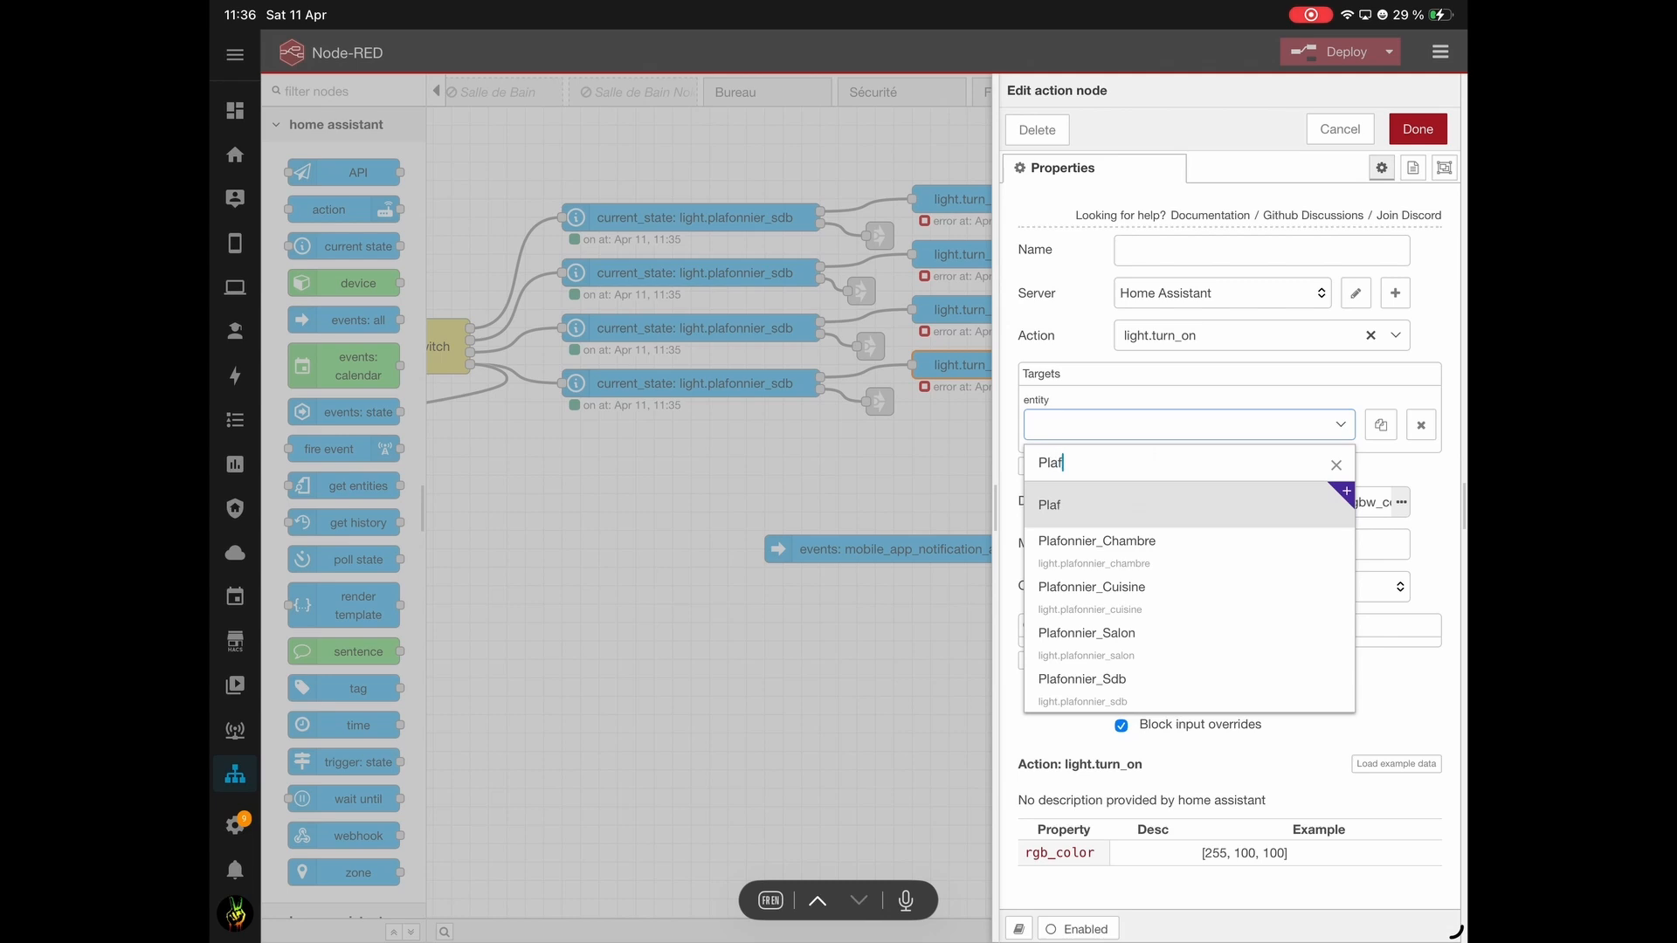
pyautogui.write('af')
pyautogui.click(1149, 688)
pyautogui.click(1417, 128)
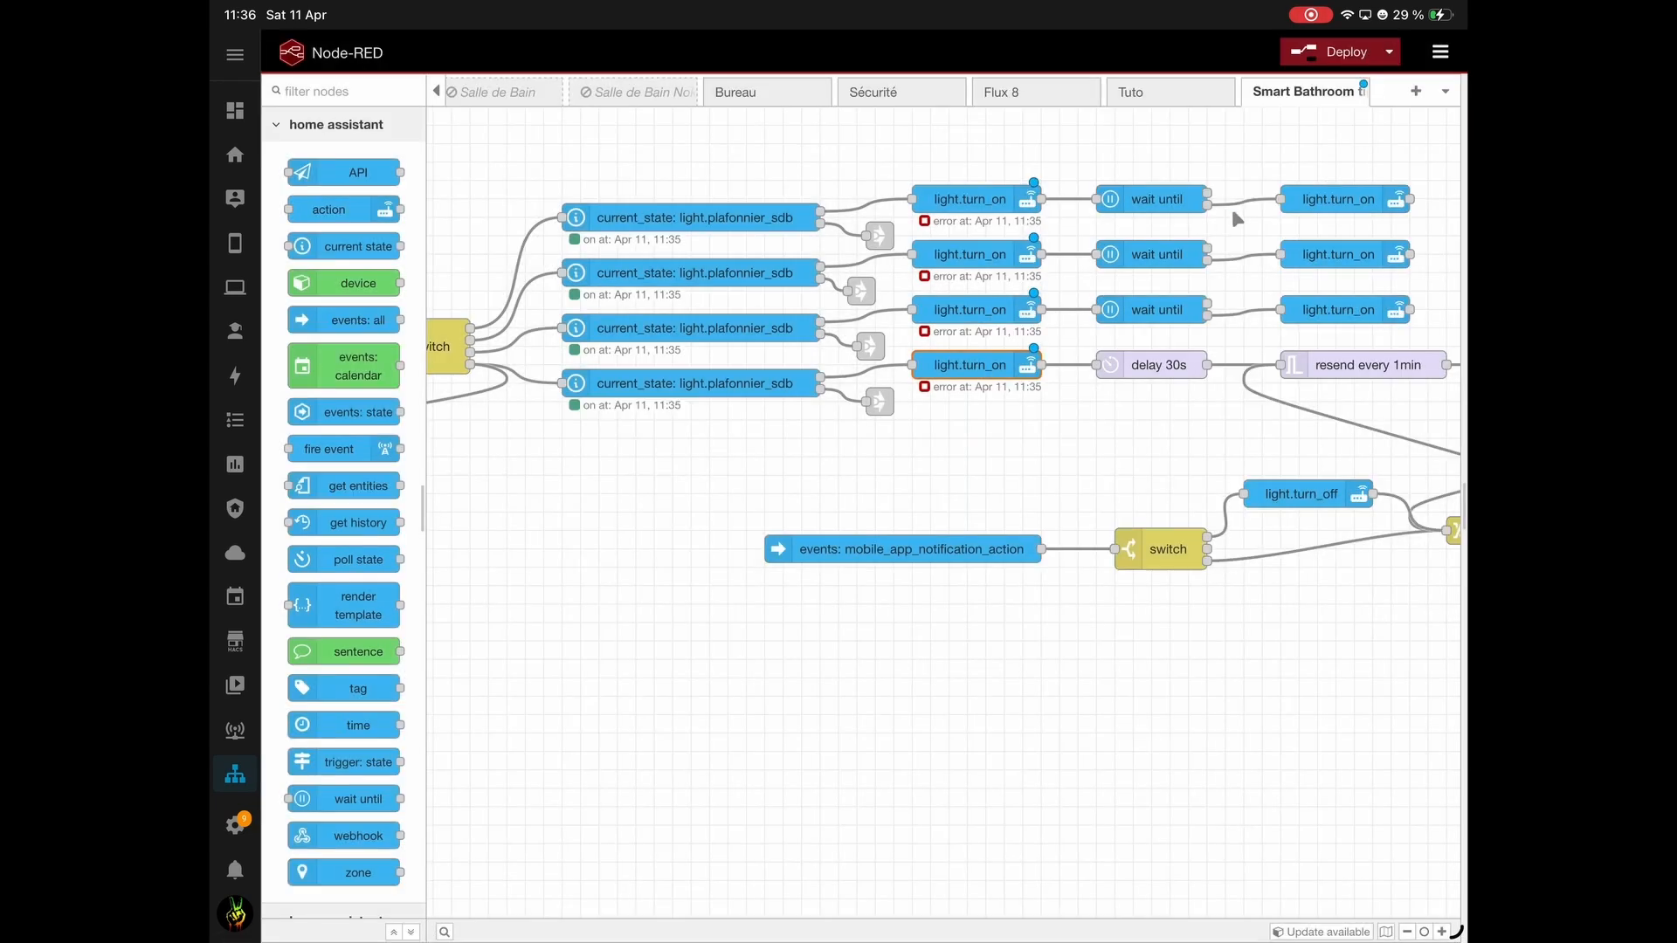
# Check the target of the light.turn_on node after the first wait until node and deploy the flow changes.
pyautogui.doubleClick(1324, 199)
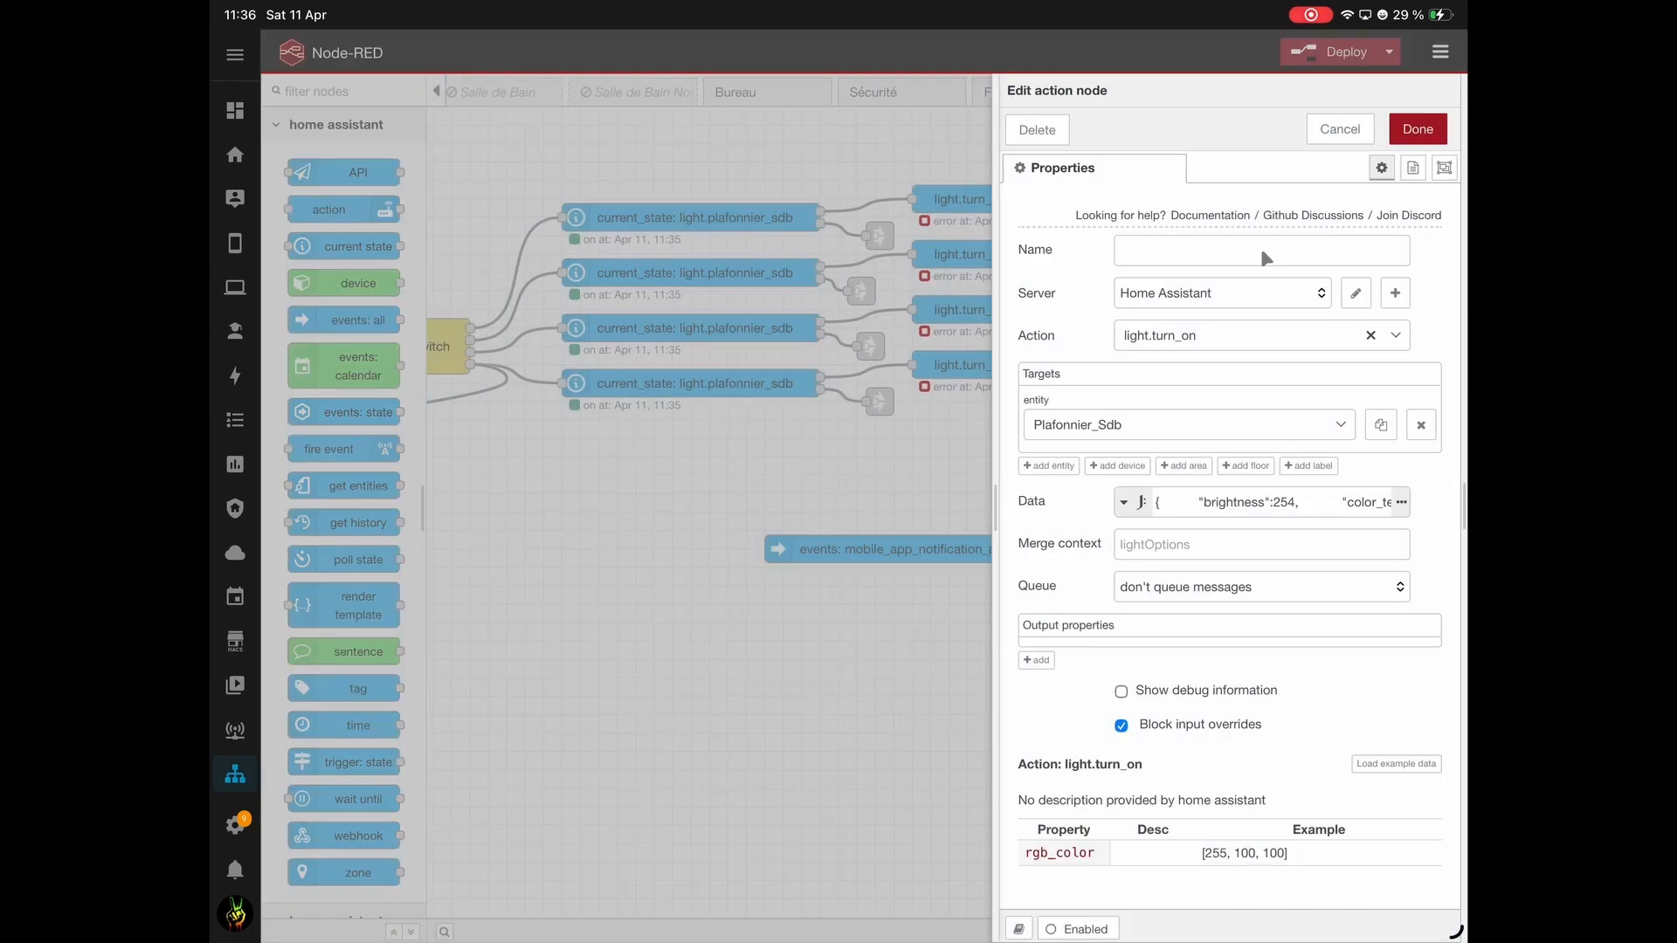
pyautogui.click(1417, 128)
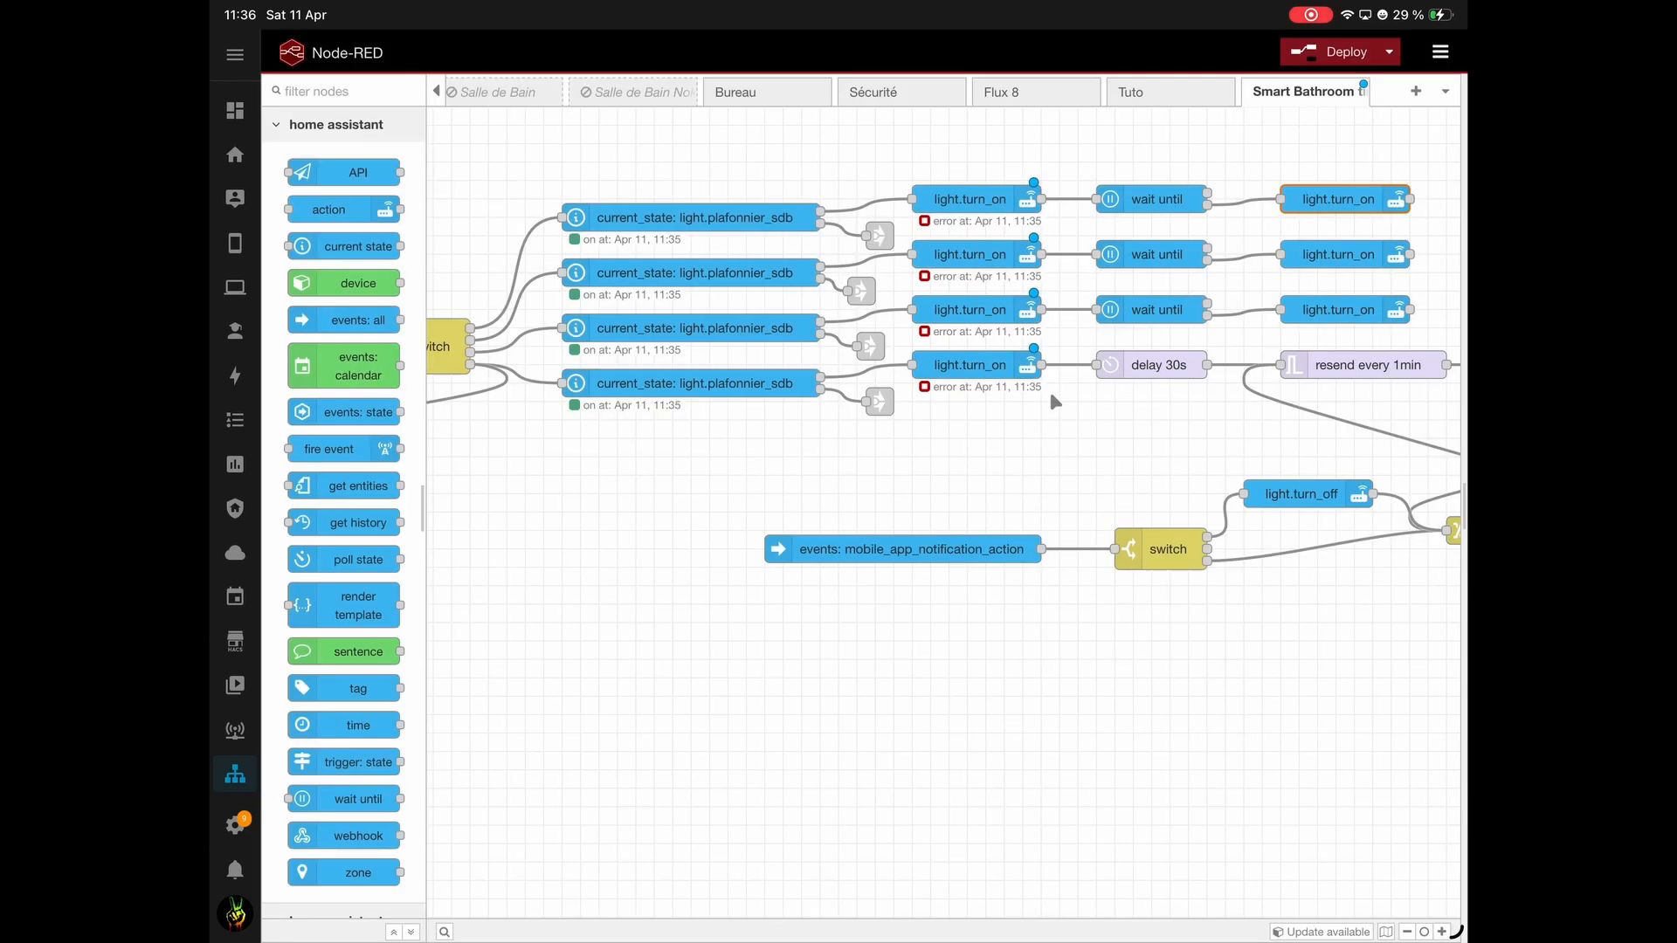
pyautogui.click(1336, 52)
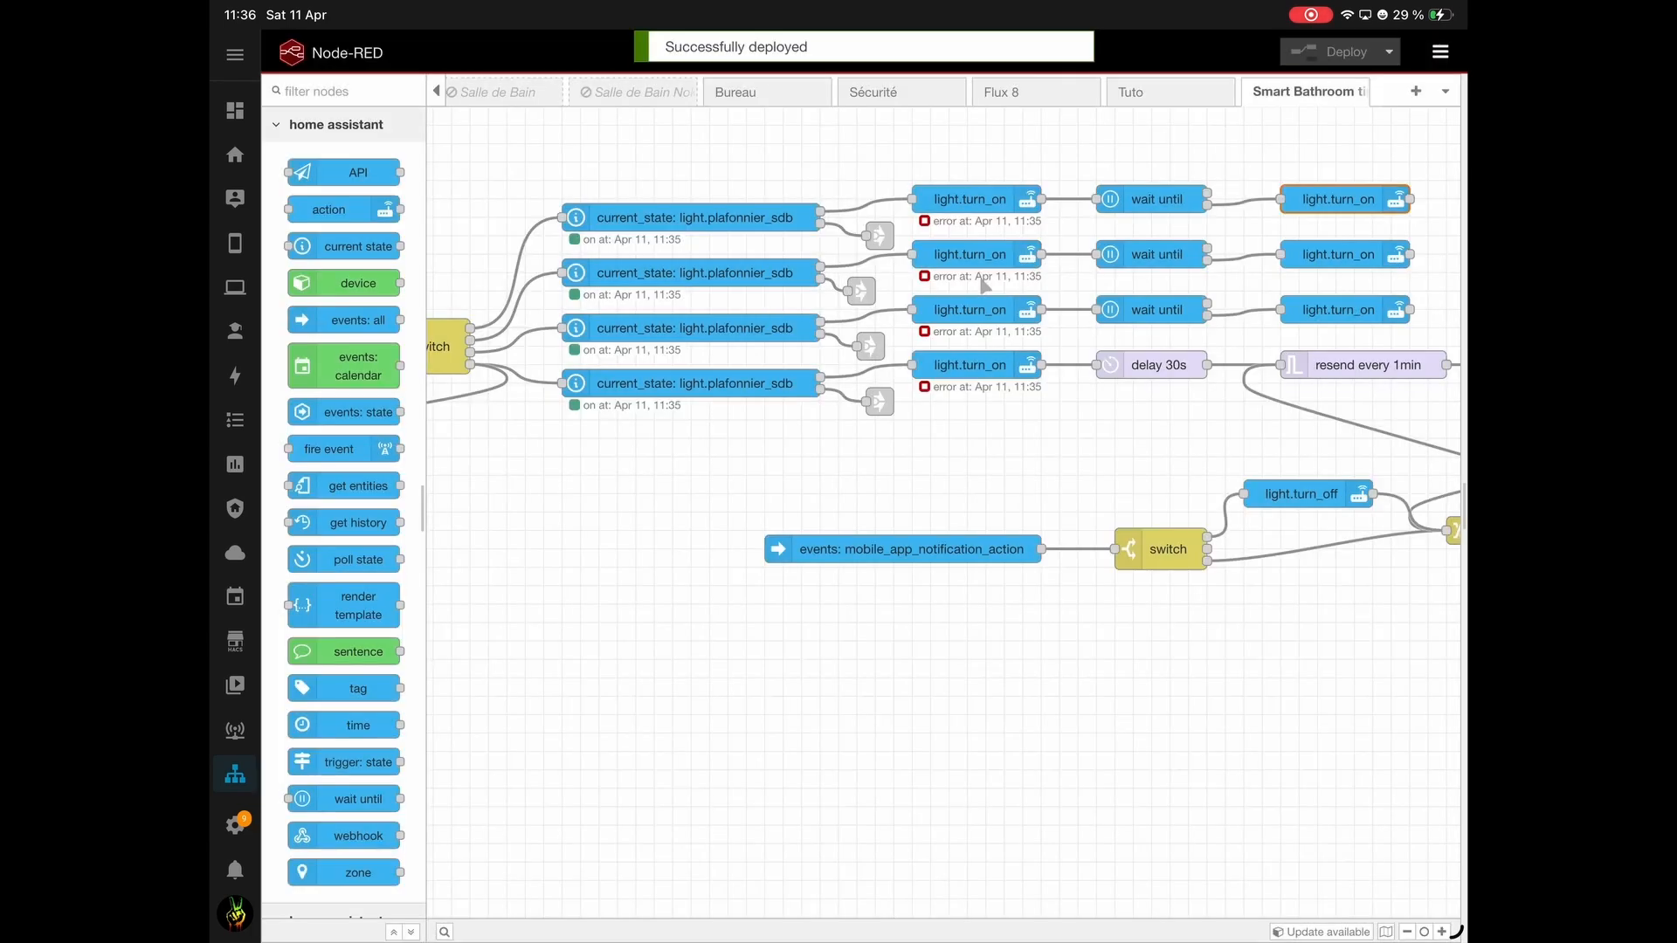
# Look at the Tutos dashboard in Home Assistant, then reopen the Smart Bathroom timer light flow in Node-RED and fire its timestamp inject node.
pyautogui.click(235, 332)
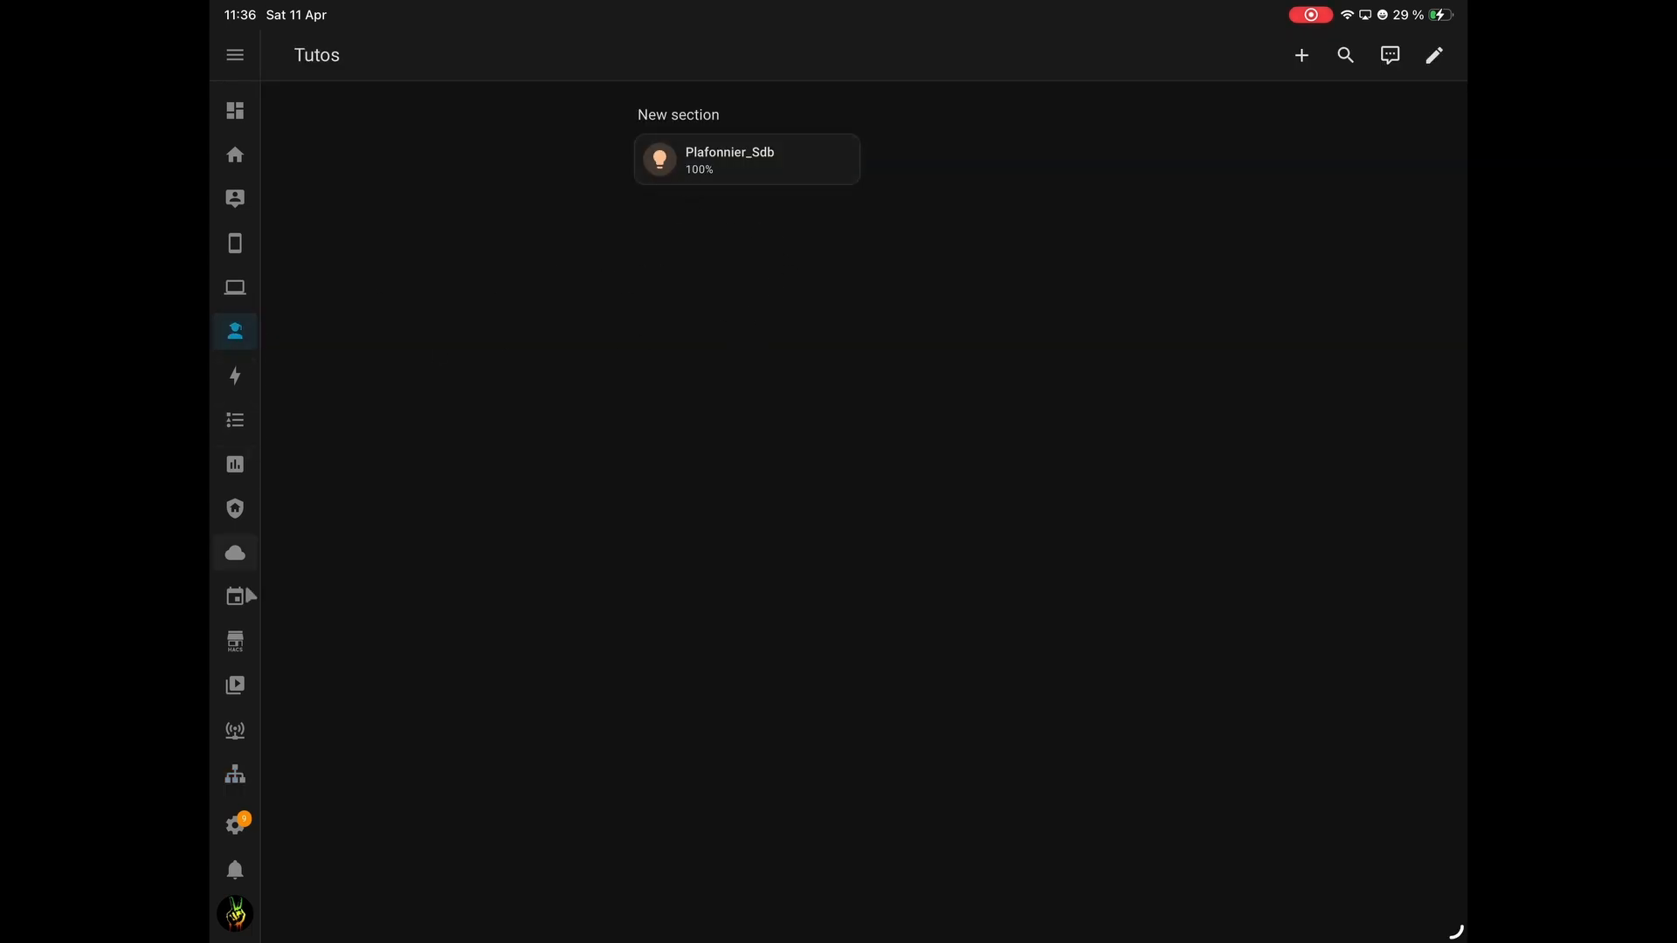
pyautogui.click(240, 775)
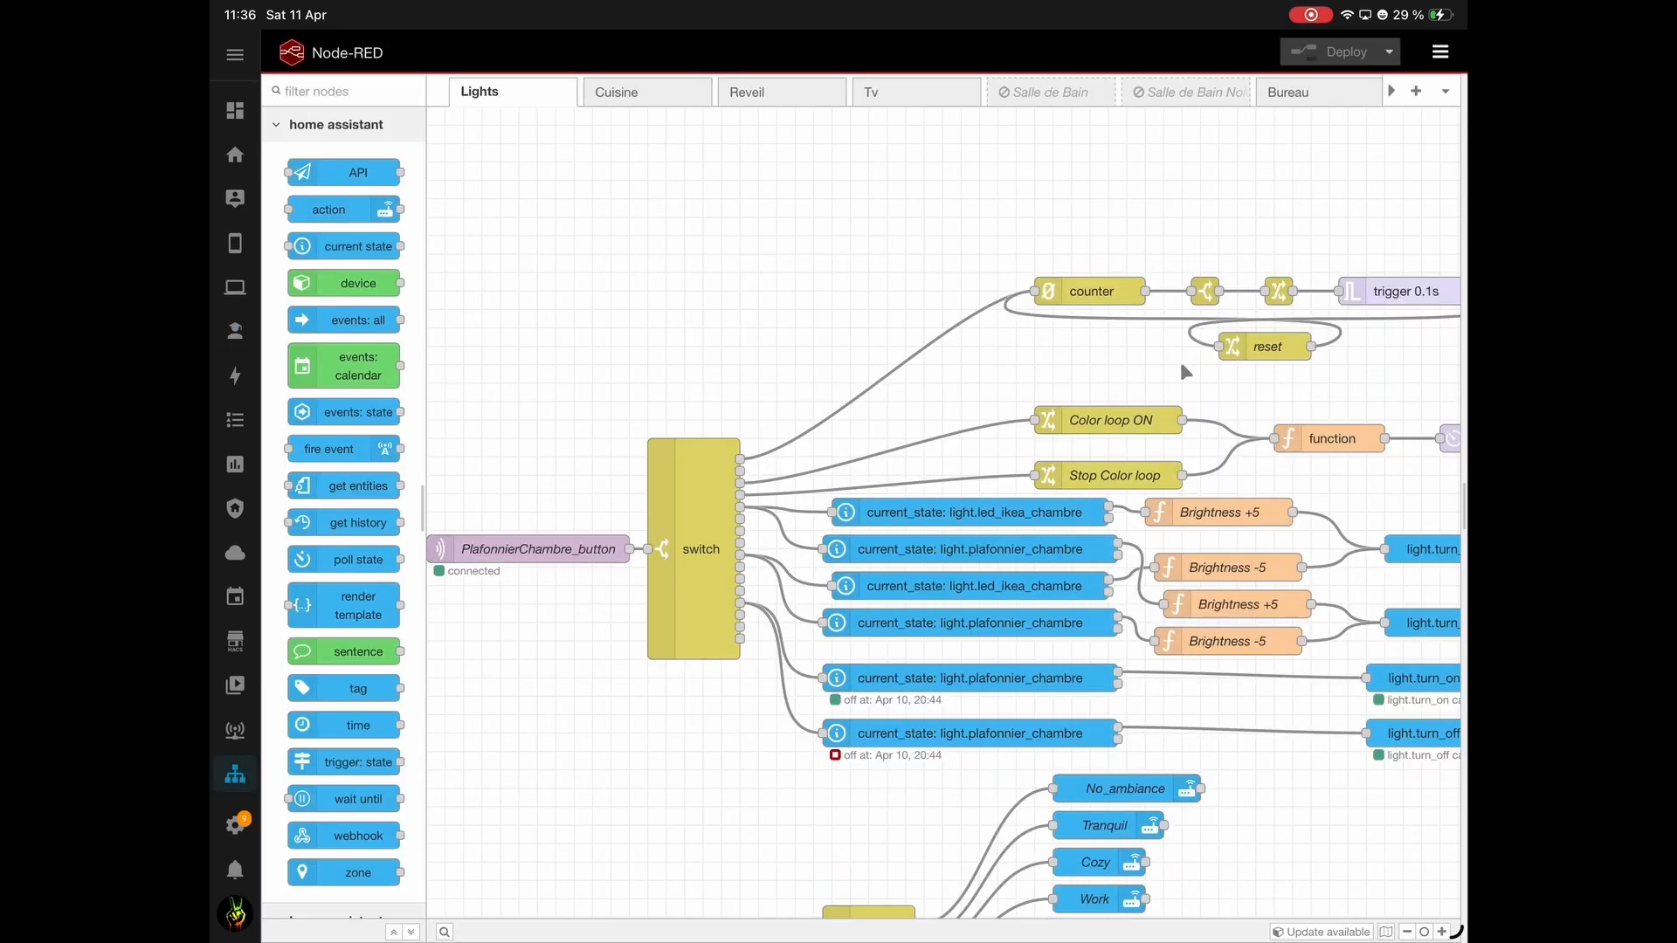
pyautogui.click(1392, 90)
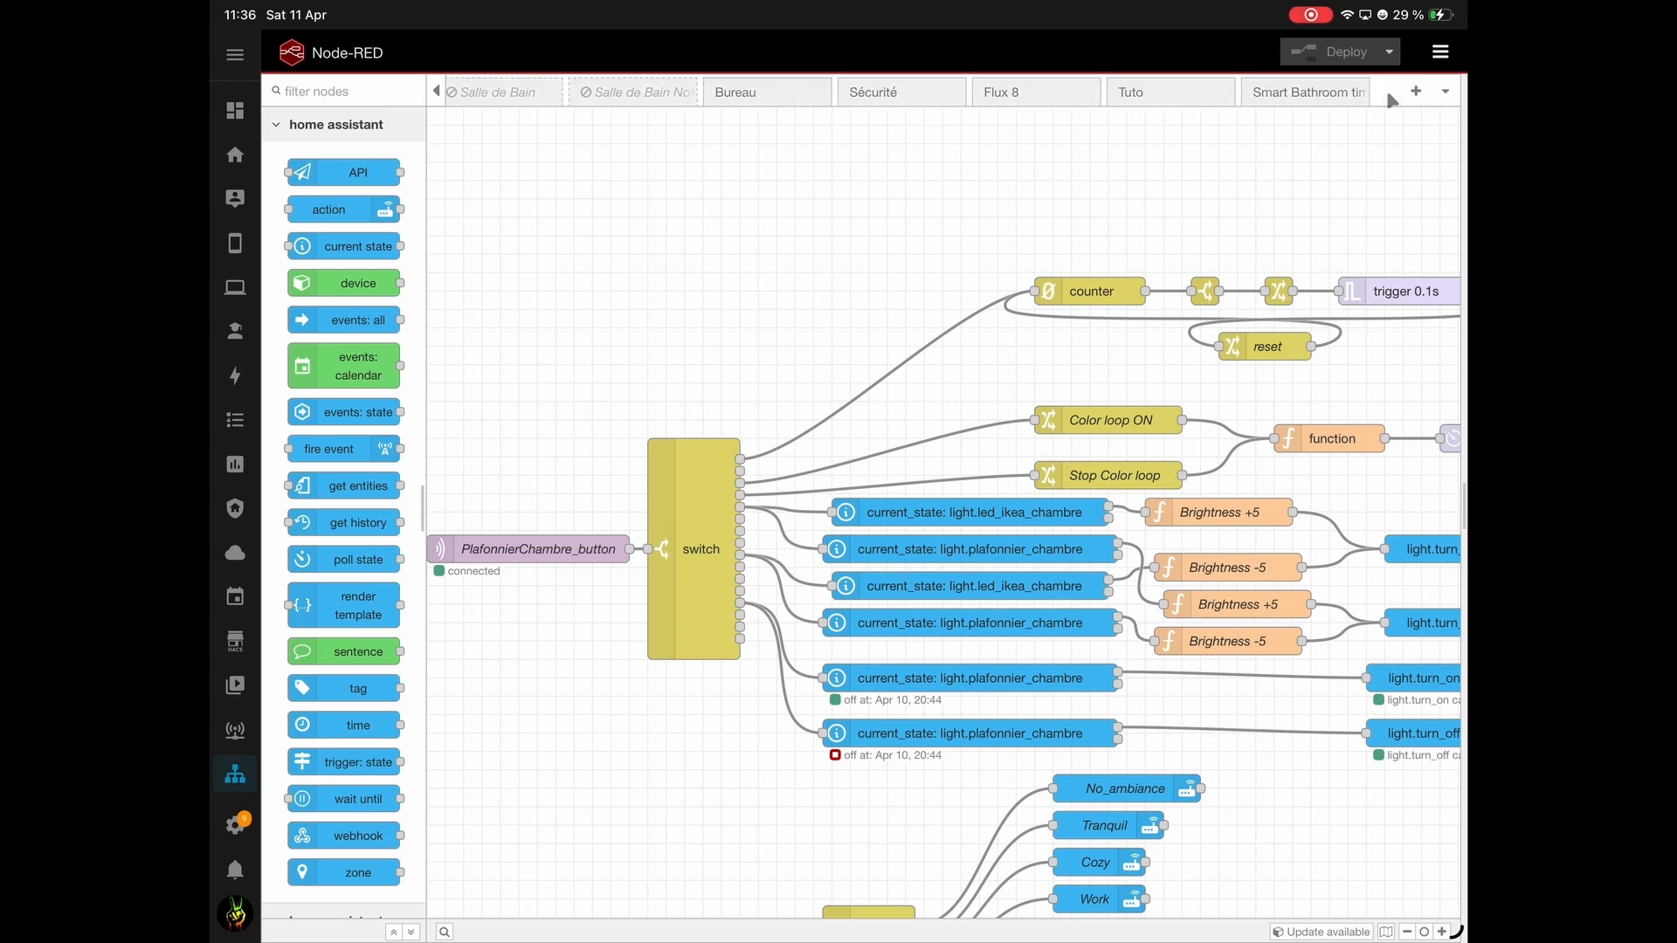
pyautogui.click(1299, 93)
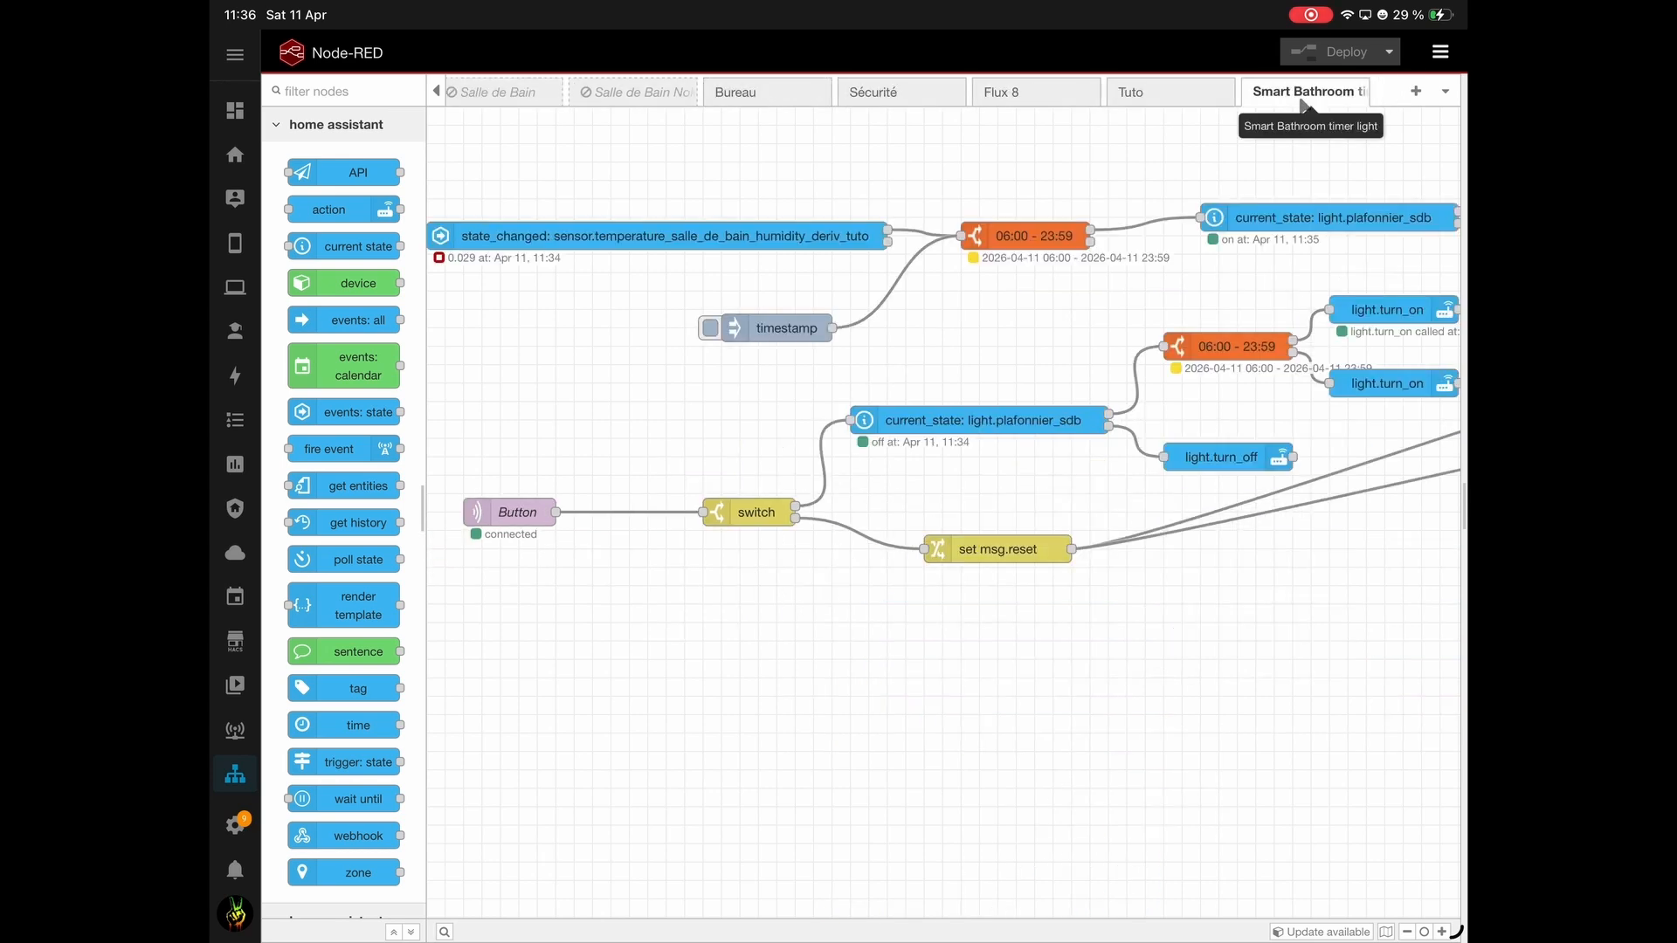
pyautogui.click(709, 329)
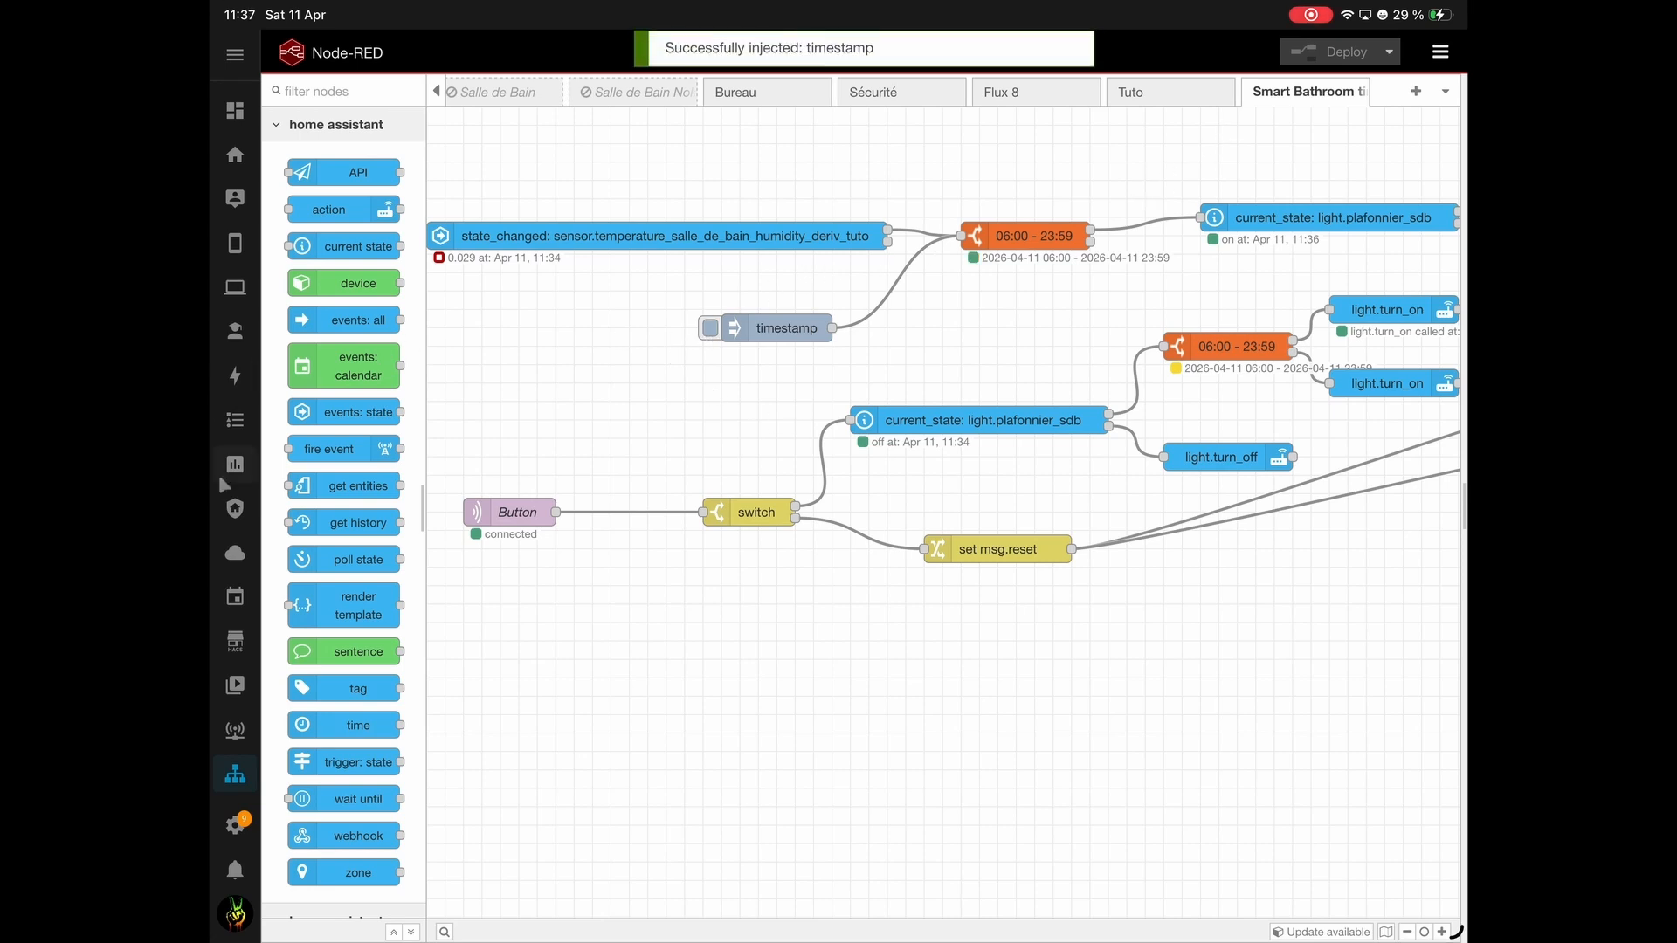
# Watch the Plafonnier_Sdb light on the Tutos dashboard and return to Node-RED.
pyautogui.click(235, 330)
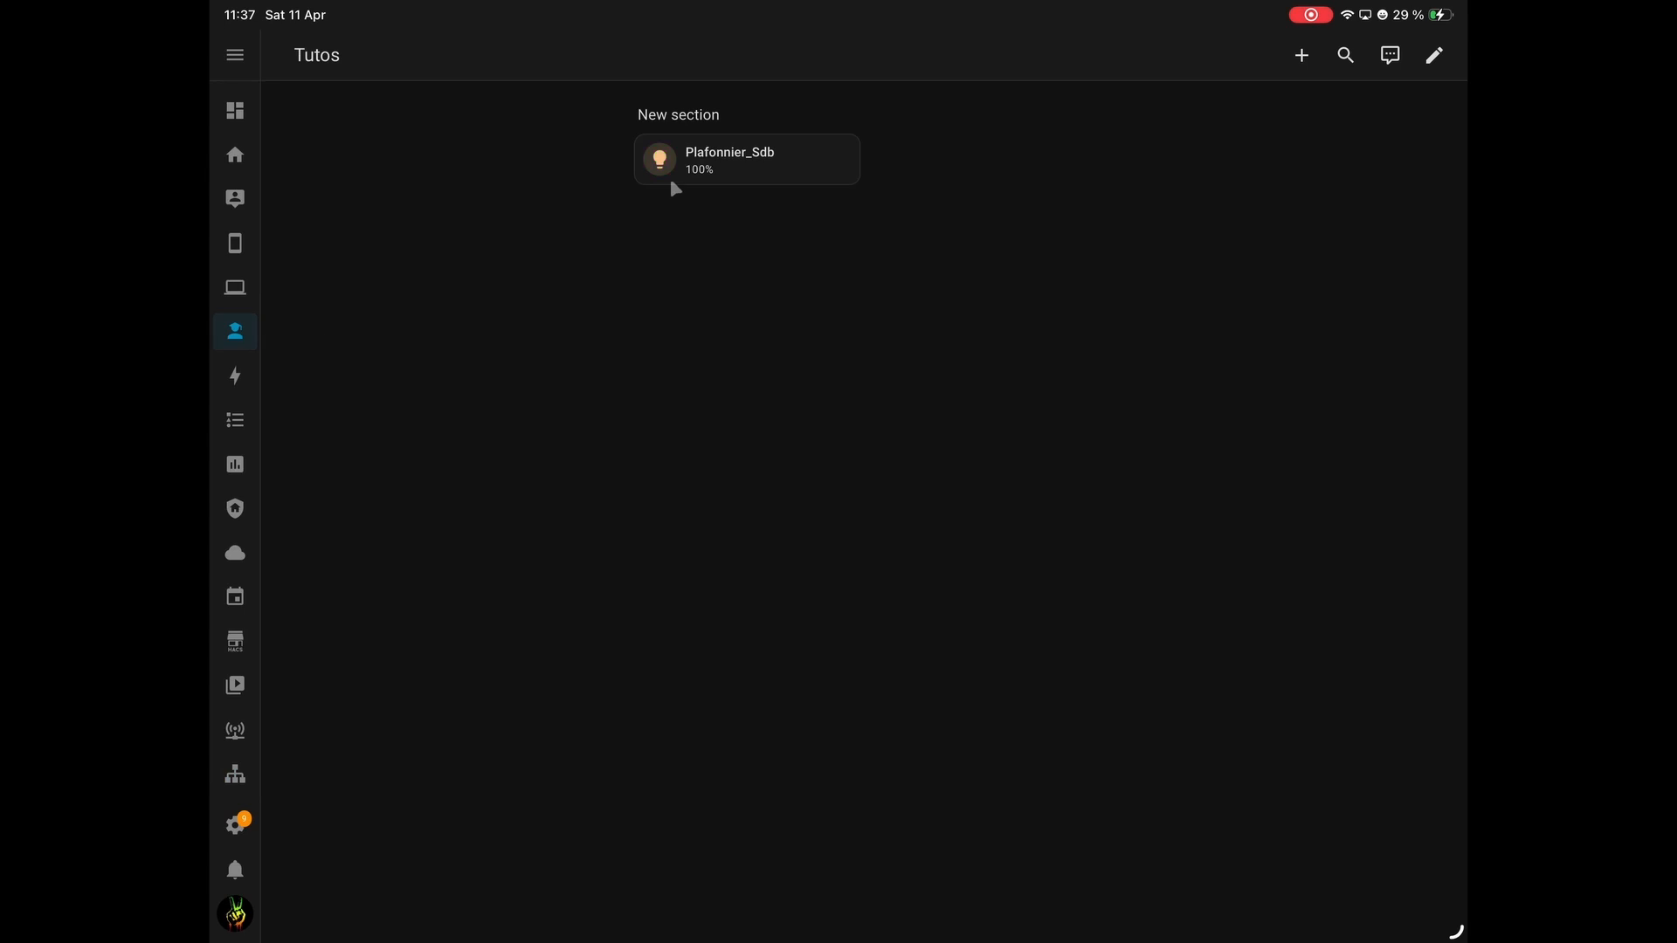
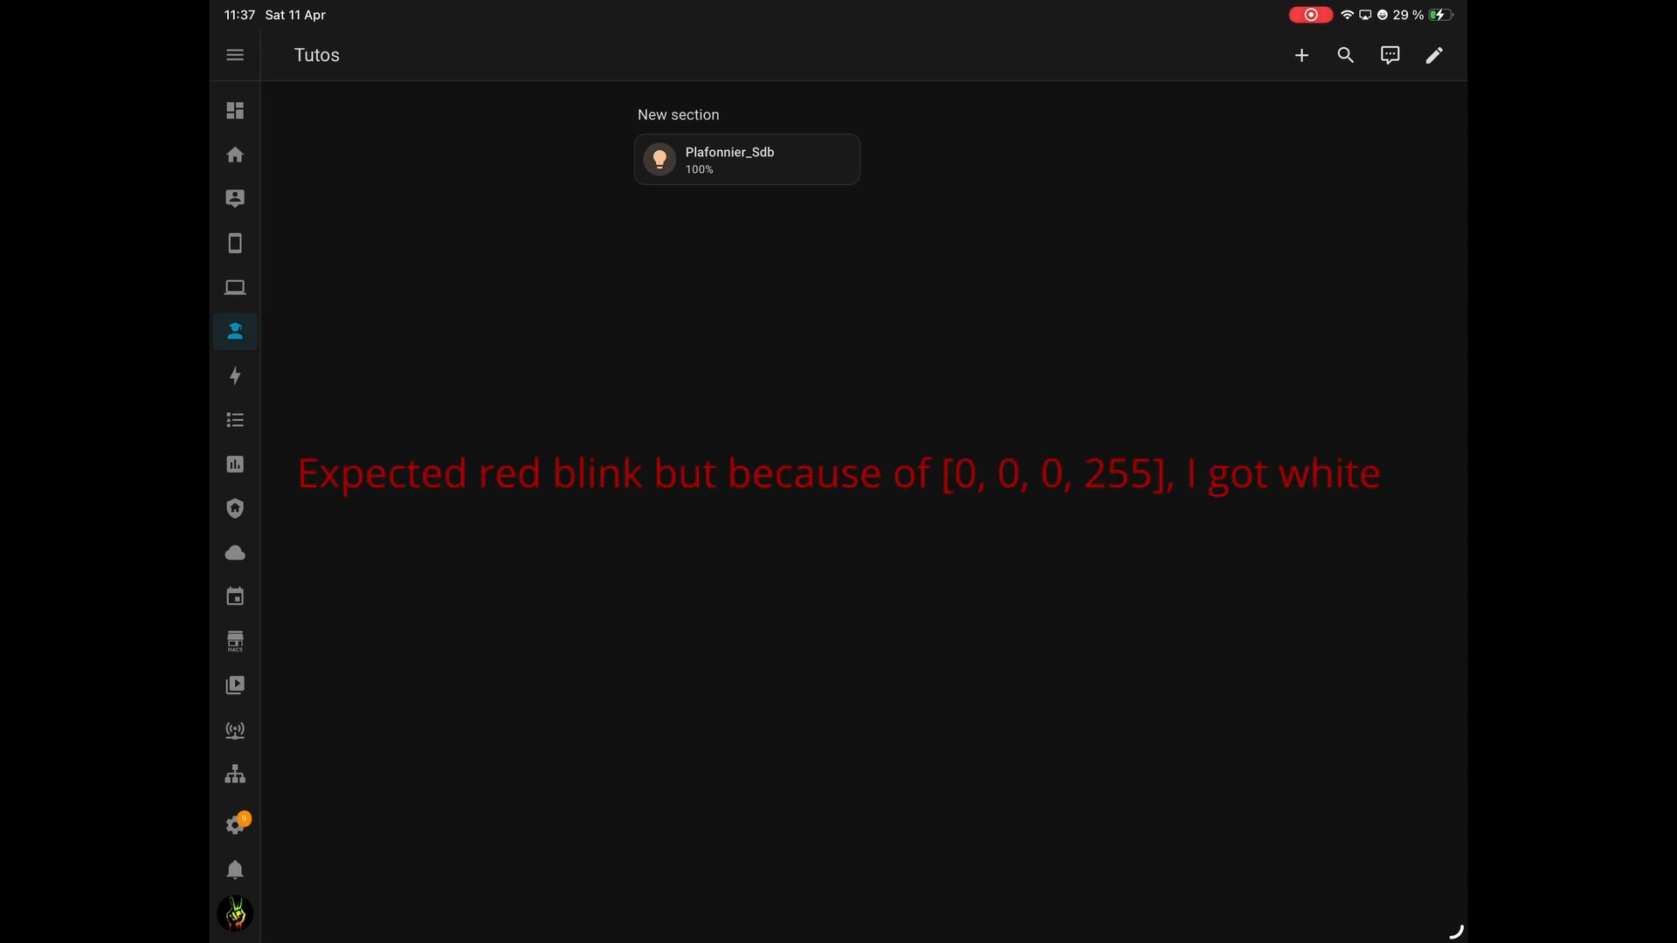
pyautogui.click(237, 779)
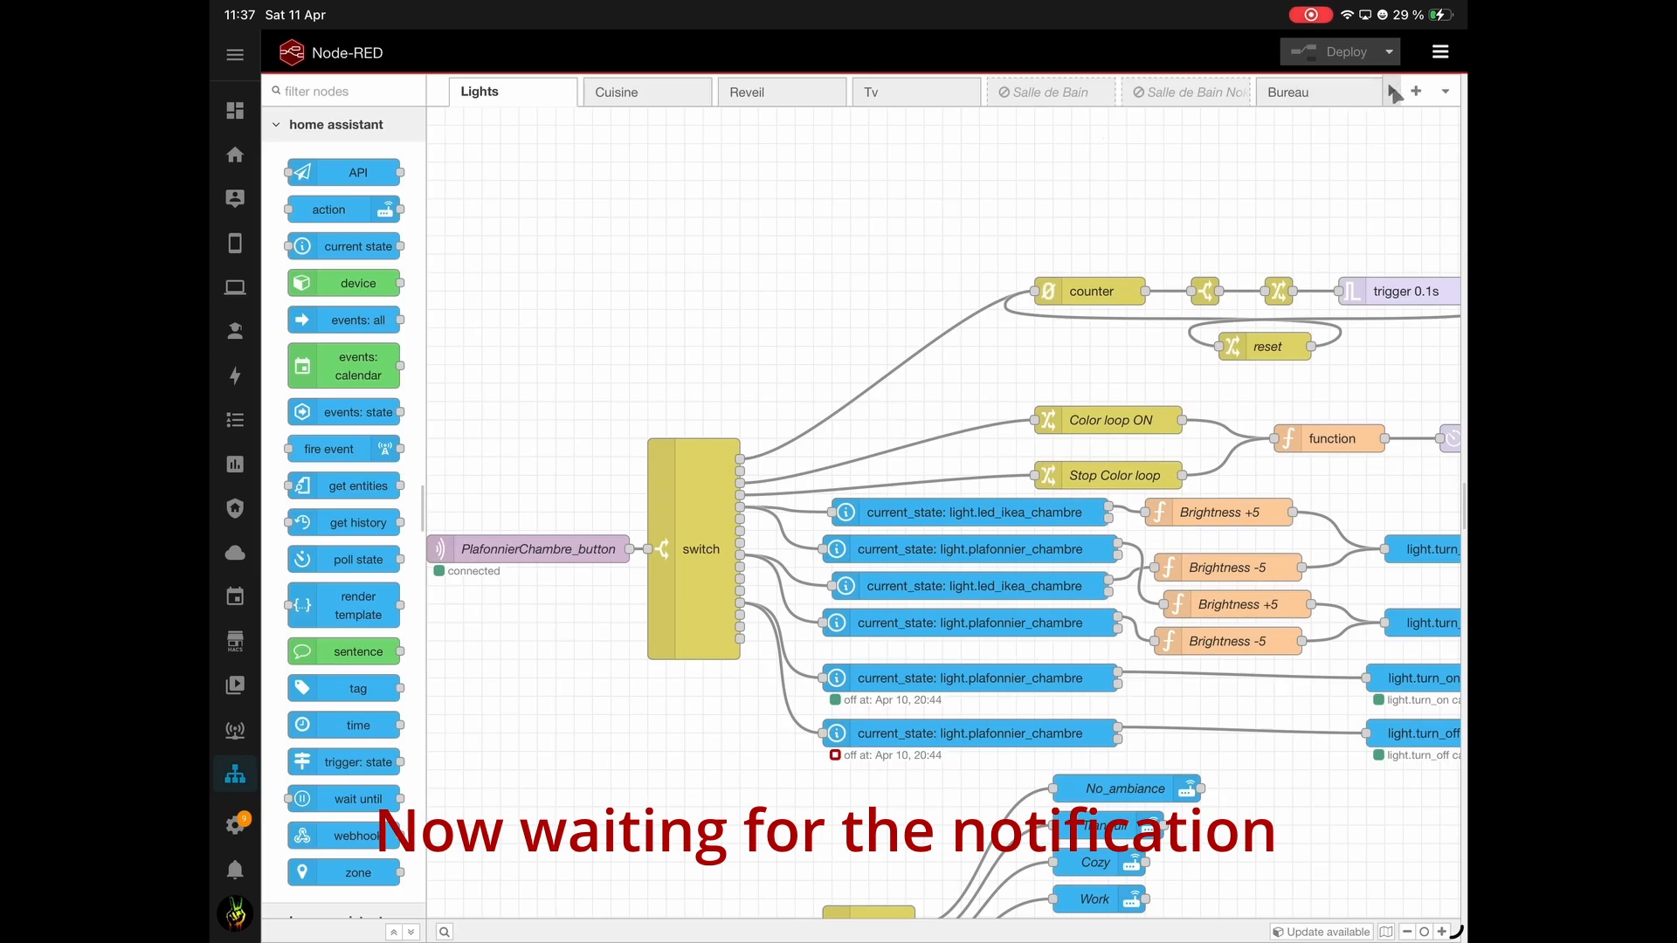
# Move the Smart Bathroom timer light flow to the first position, ahead of the Lights flow.
pyautogui.click(1393, 91)
pyautogui.click(1393, 92)
pyautogui.click(1393, 92)
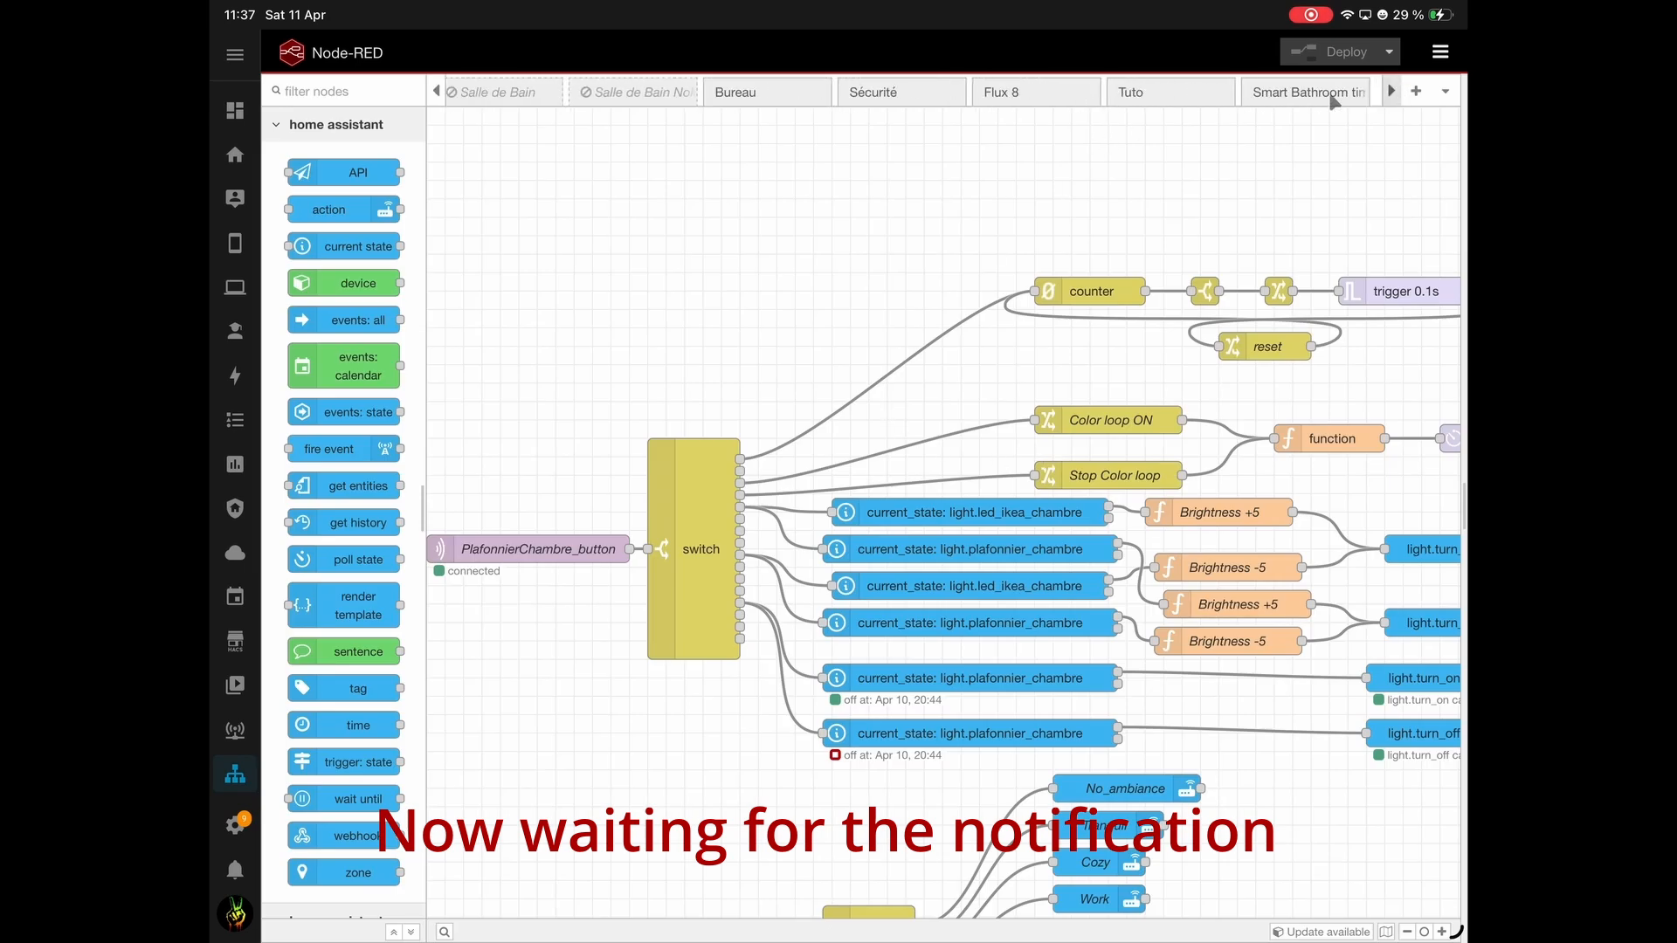
pyautogui.moveTo(1249, 98); pyautogui.dragTo(522, 127)
pyautogui.scroll(-1, 640, 129)
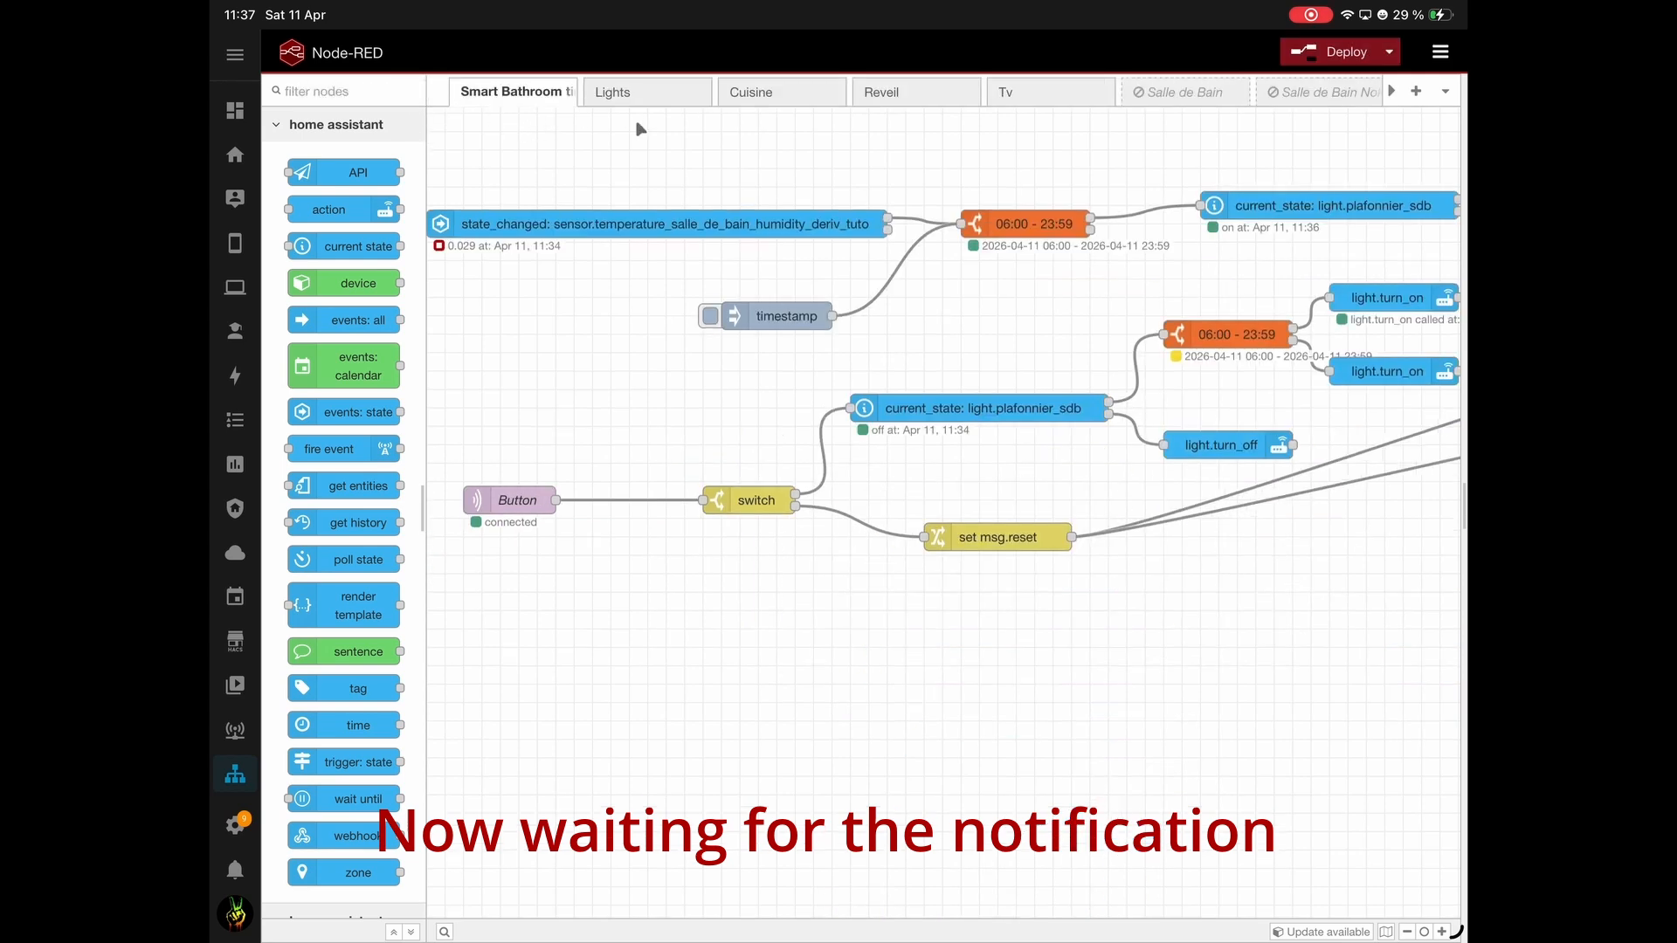
# Follow the node statuses along the flow to the delay 30s node, and inspect that node's settings without changing them.
pyautogui.hscroll(10, 1134, 569)
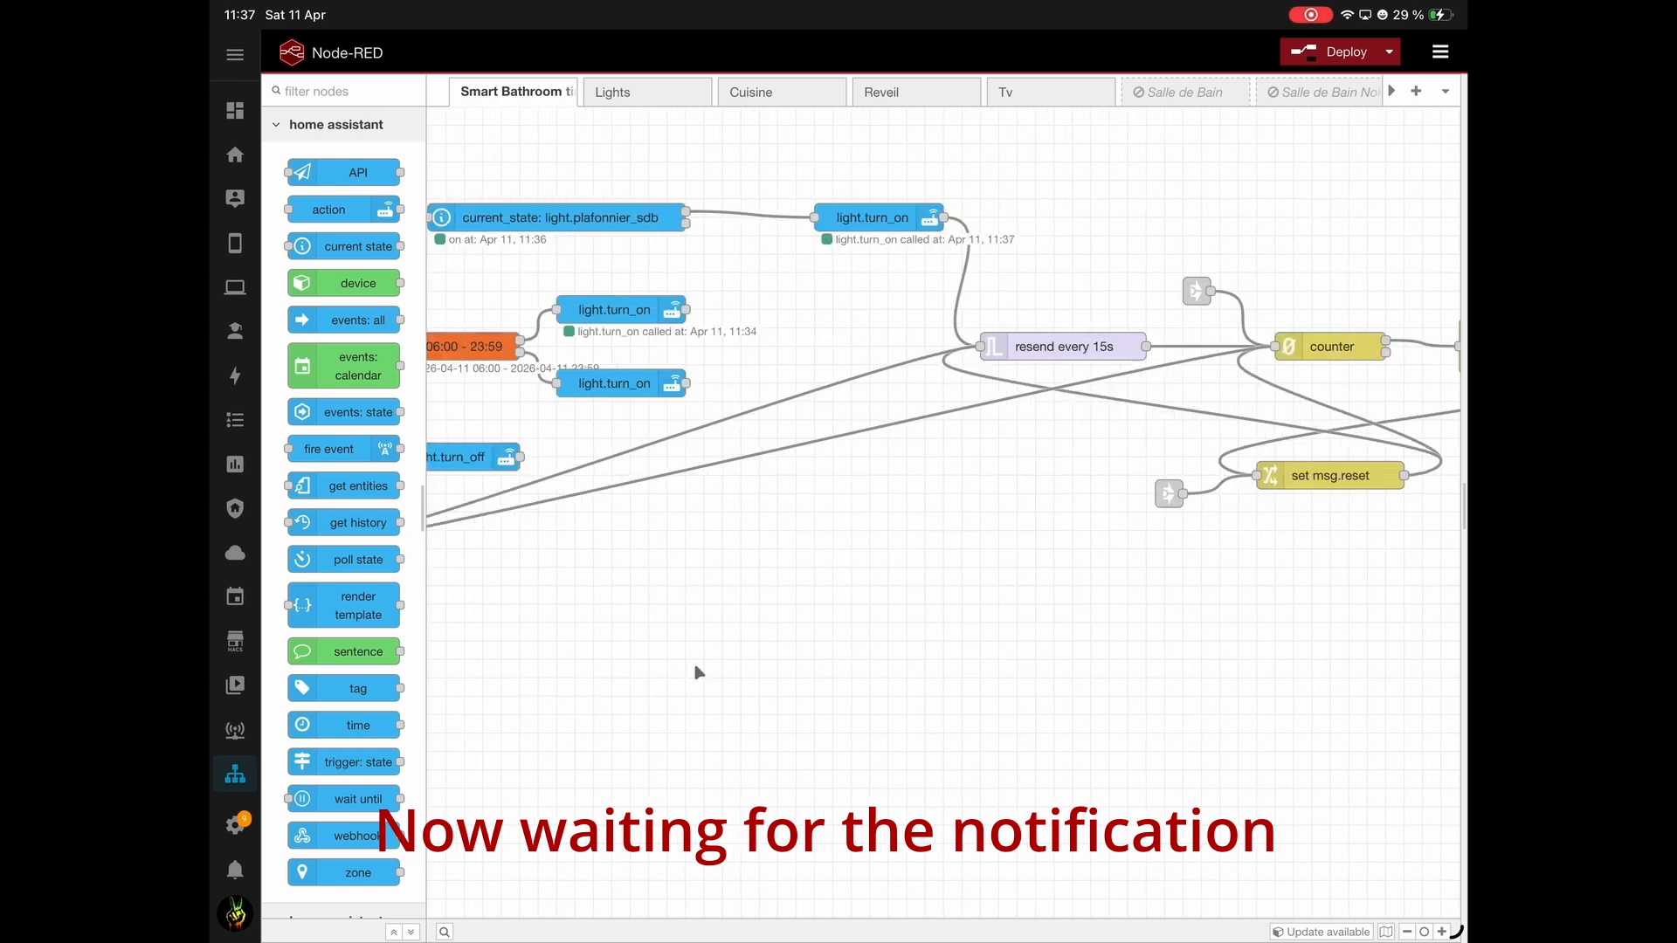
pyautogui.hscroll(10, 940, 644)
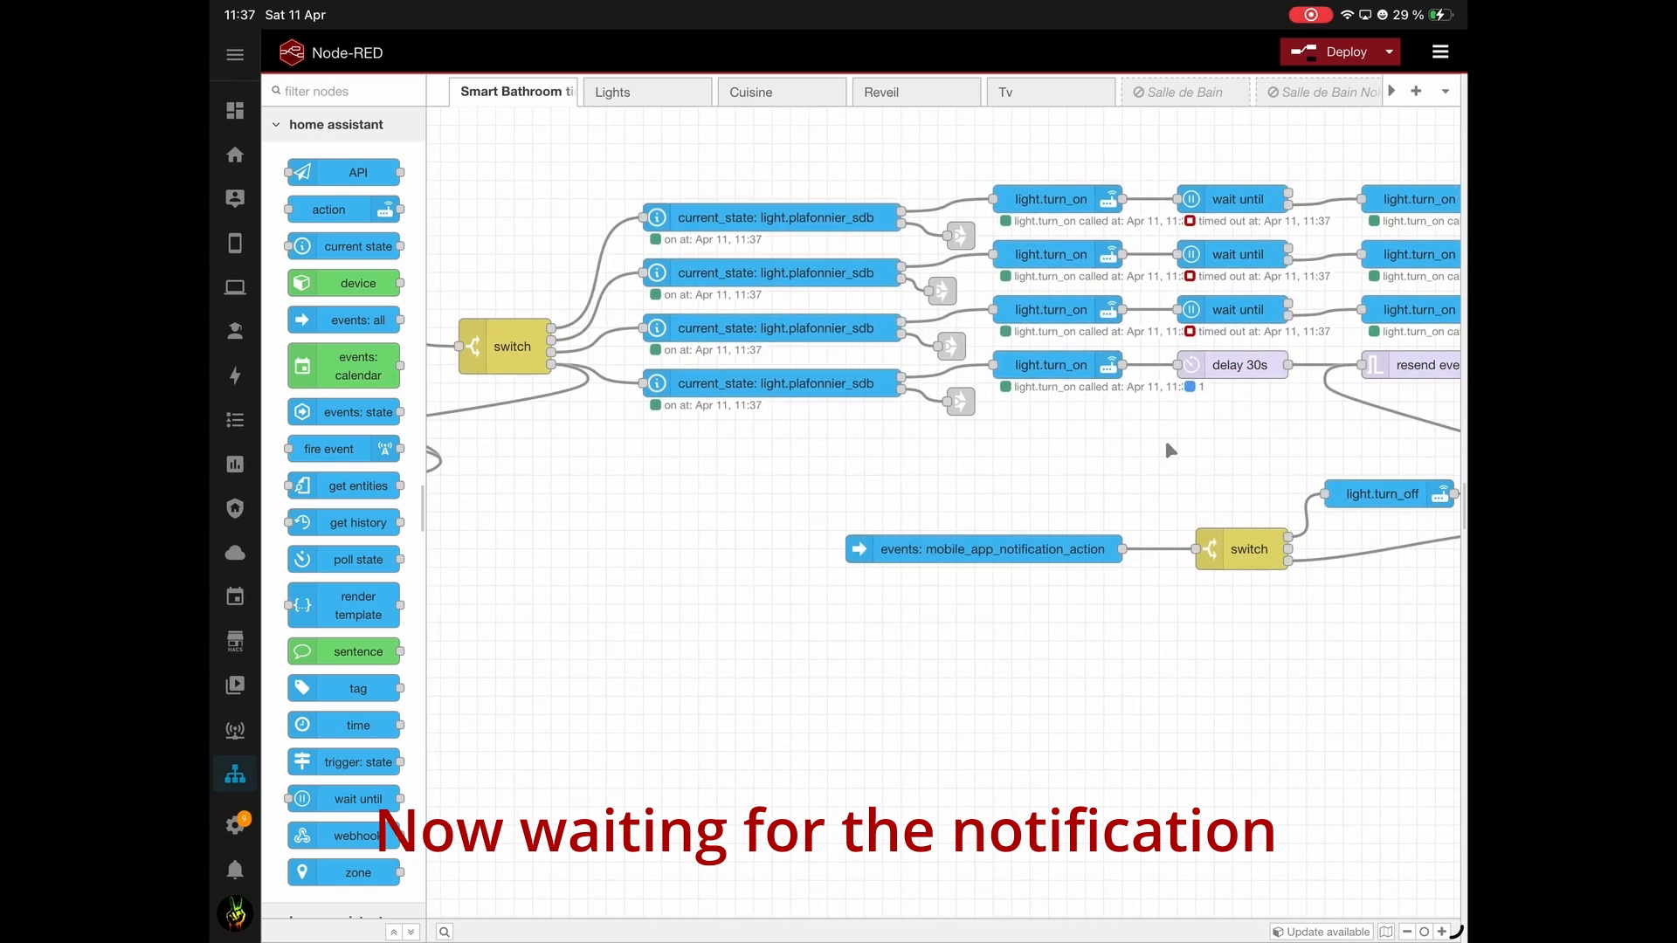
pyautogui.hscroll(5, 1165, 440)
pyautogui.hscroll(5, 845, 461)
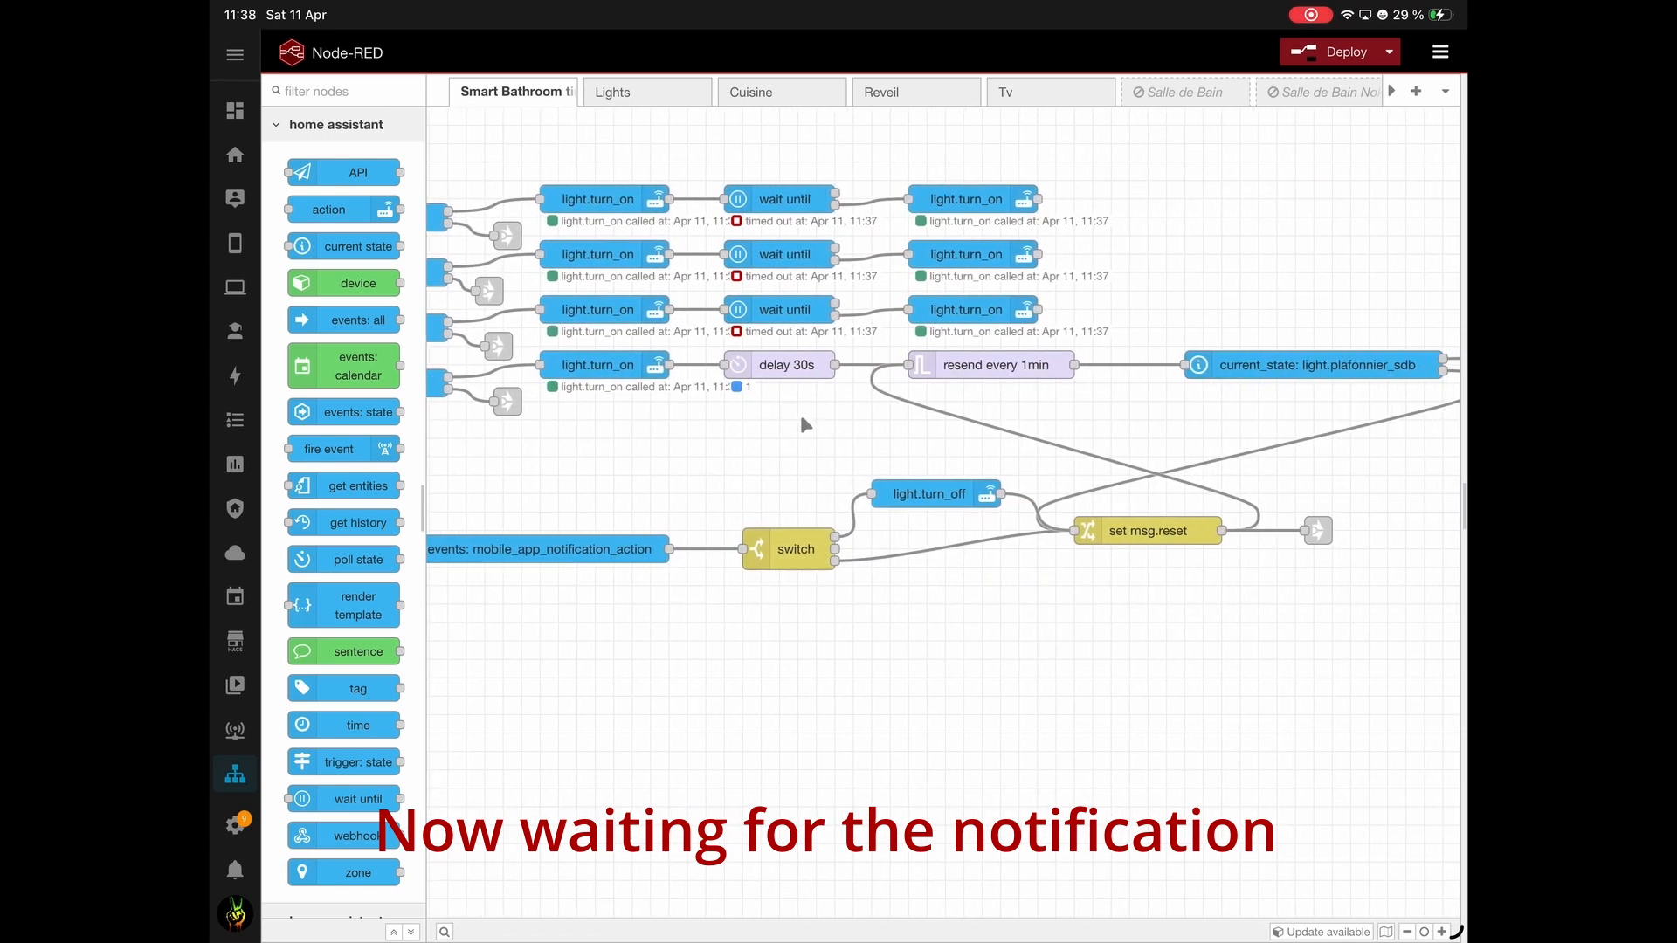
pyautogui.hscroll(1, 801, 421)
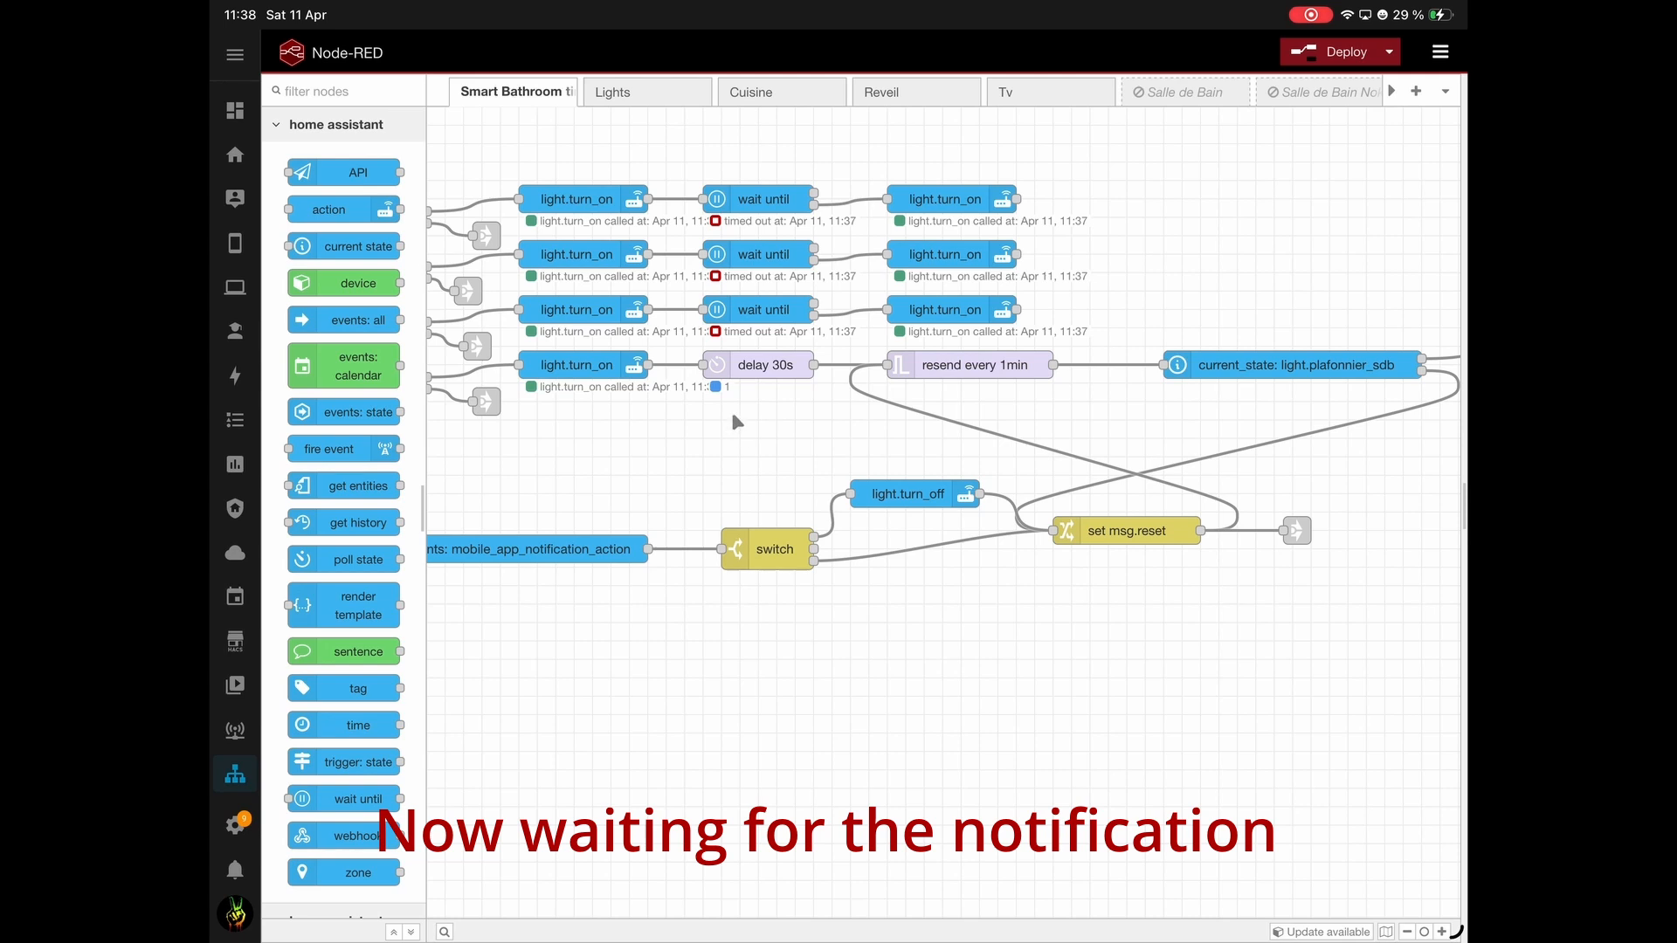
pyautogui.doubleClick(755, 371)
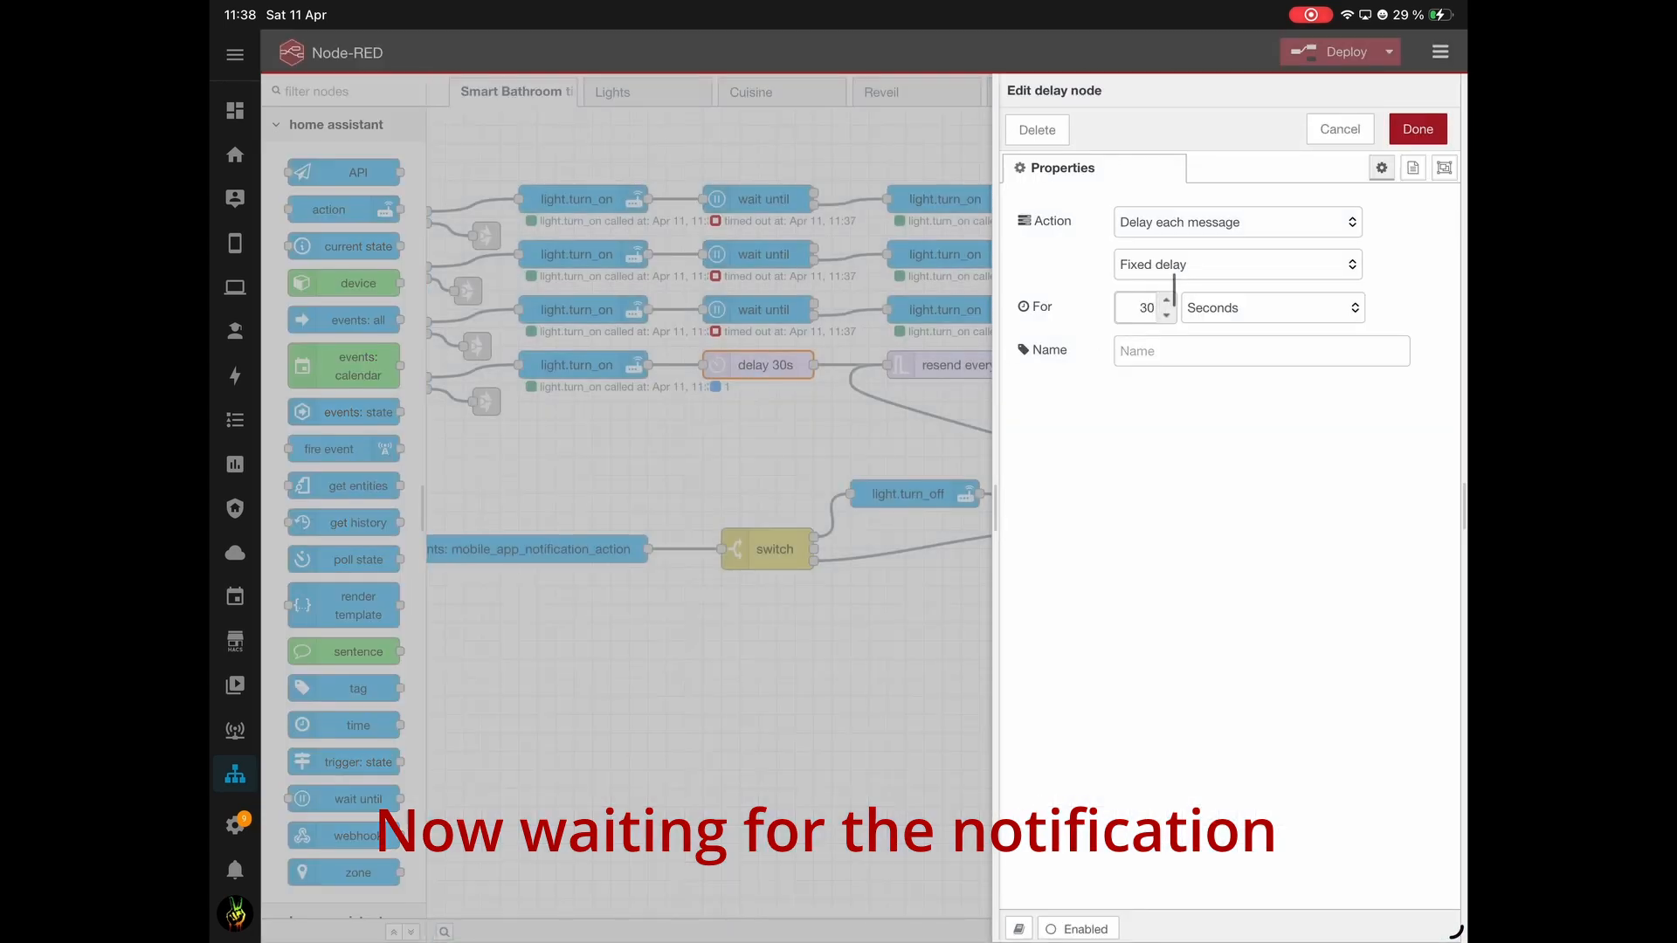
pyautogui.click(1341, 129)
pyautogui.click(1155, 661)
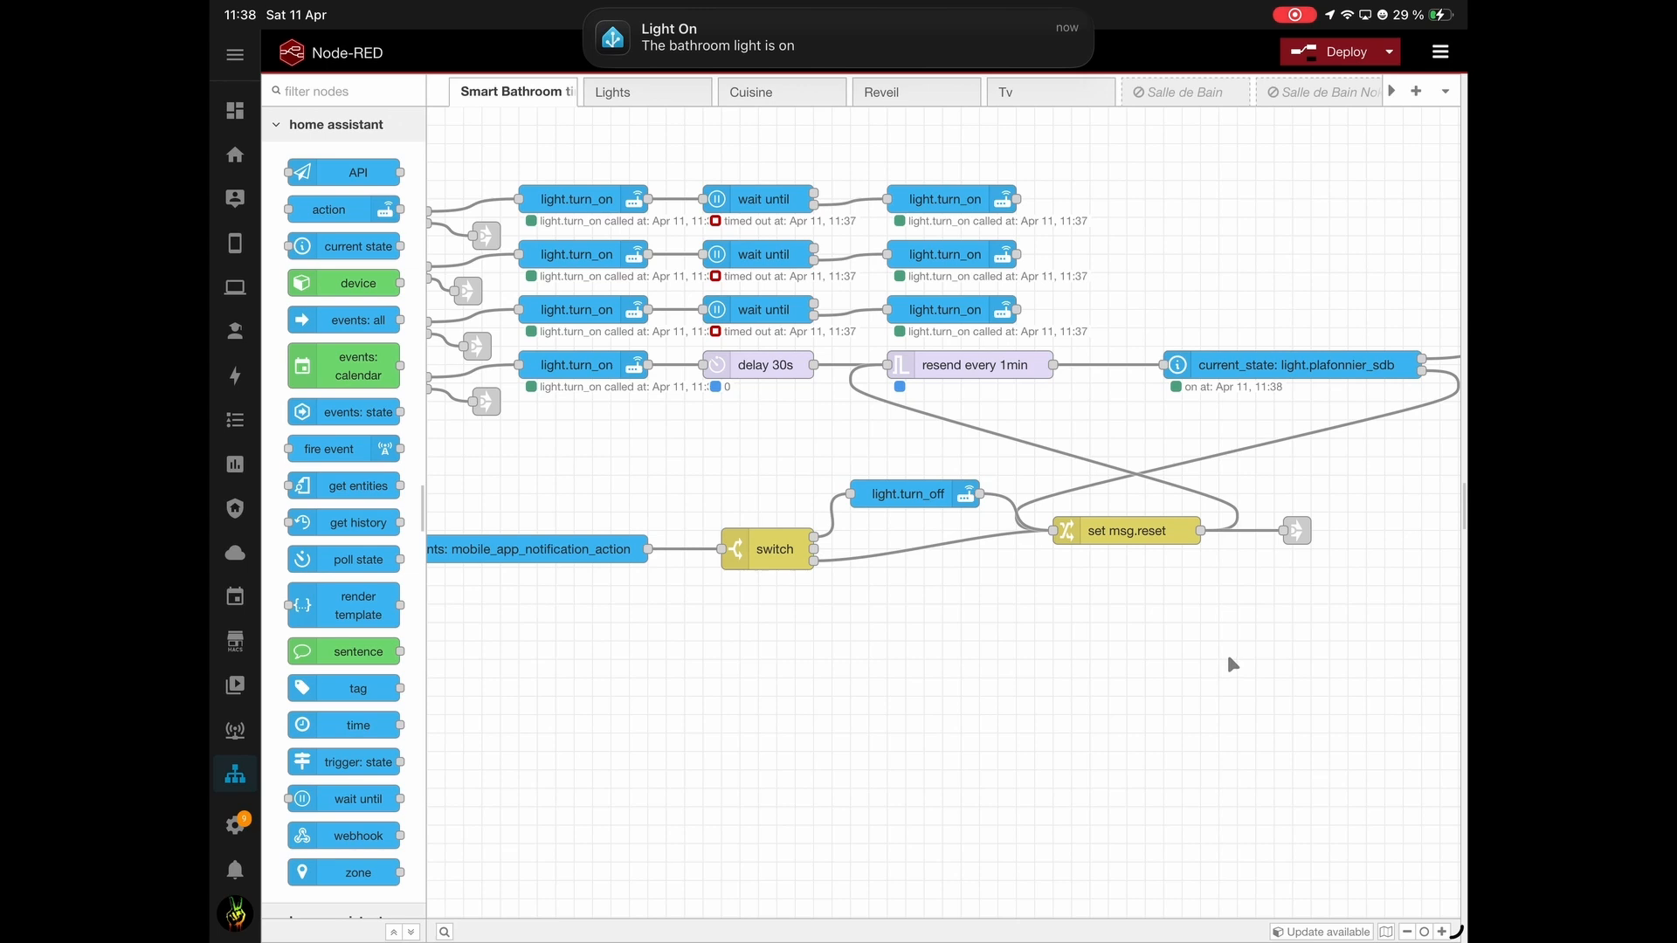
# Examine the notify branch at the end of the flow, then check Plafonnier_Sdb on the Tutos dashboard.
pyautogui.hscroll(10, 1228, 662)
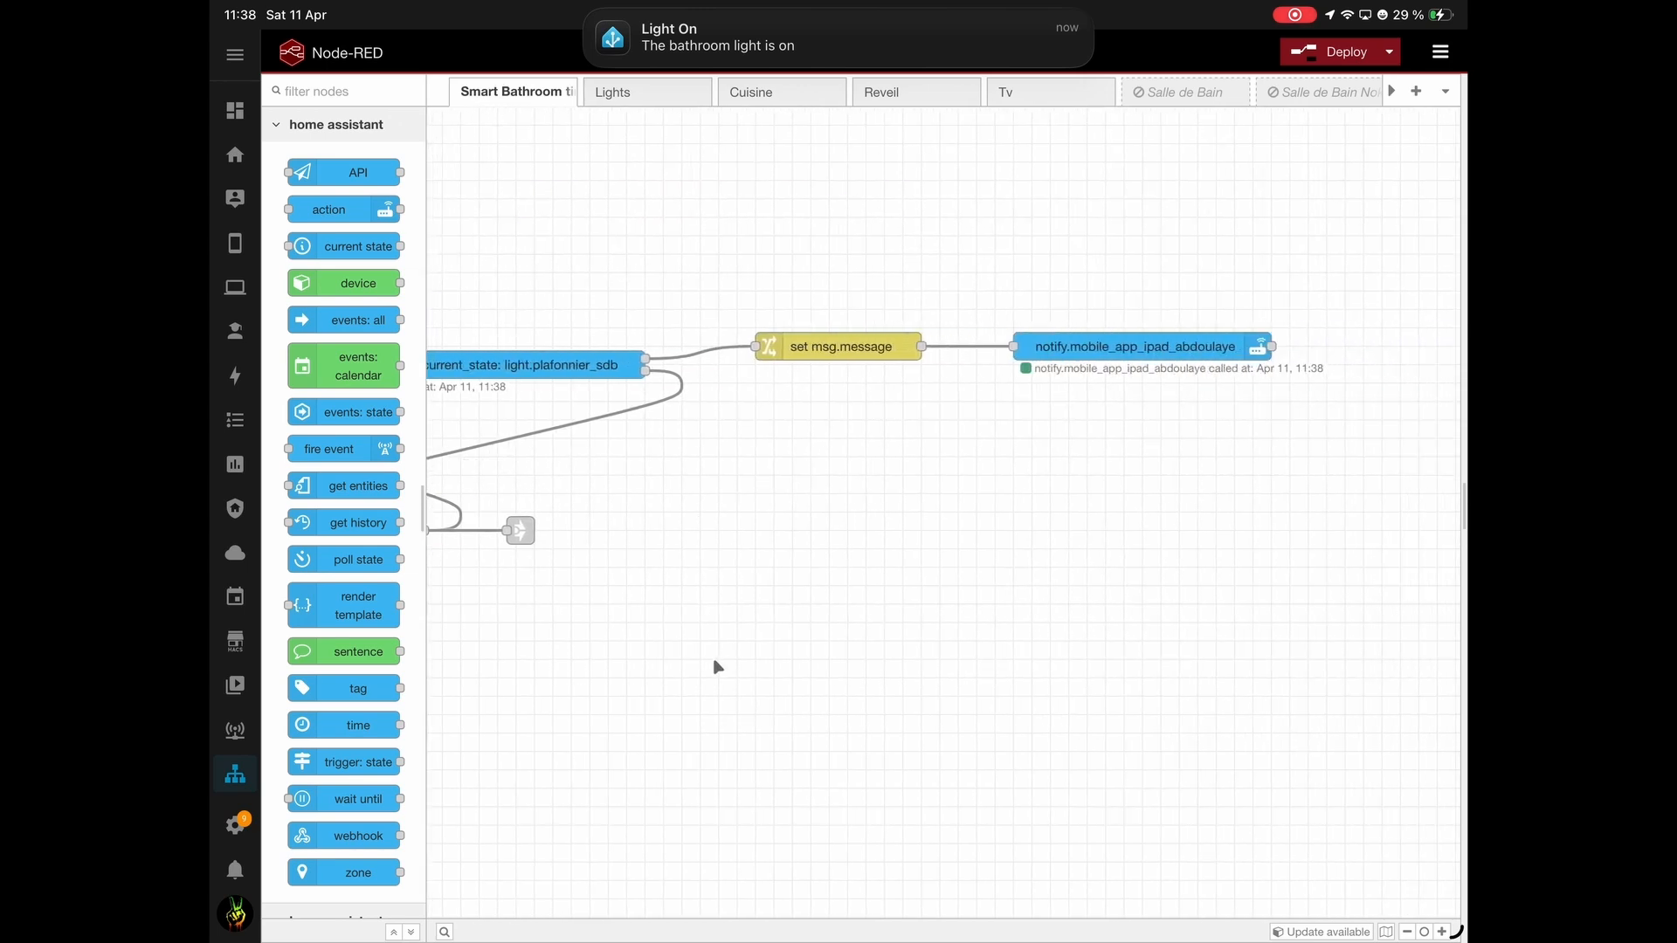
pyautogui.hscroll(-10, 711, 666)
pyautogui.click(235, 330)
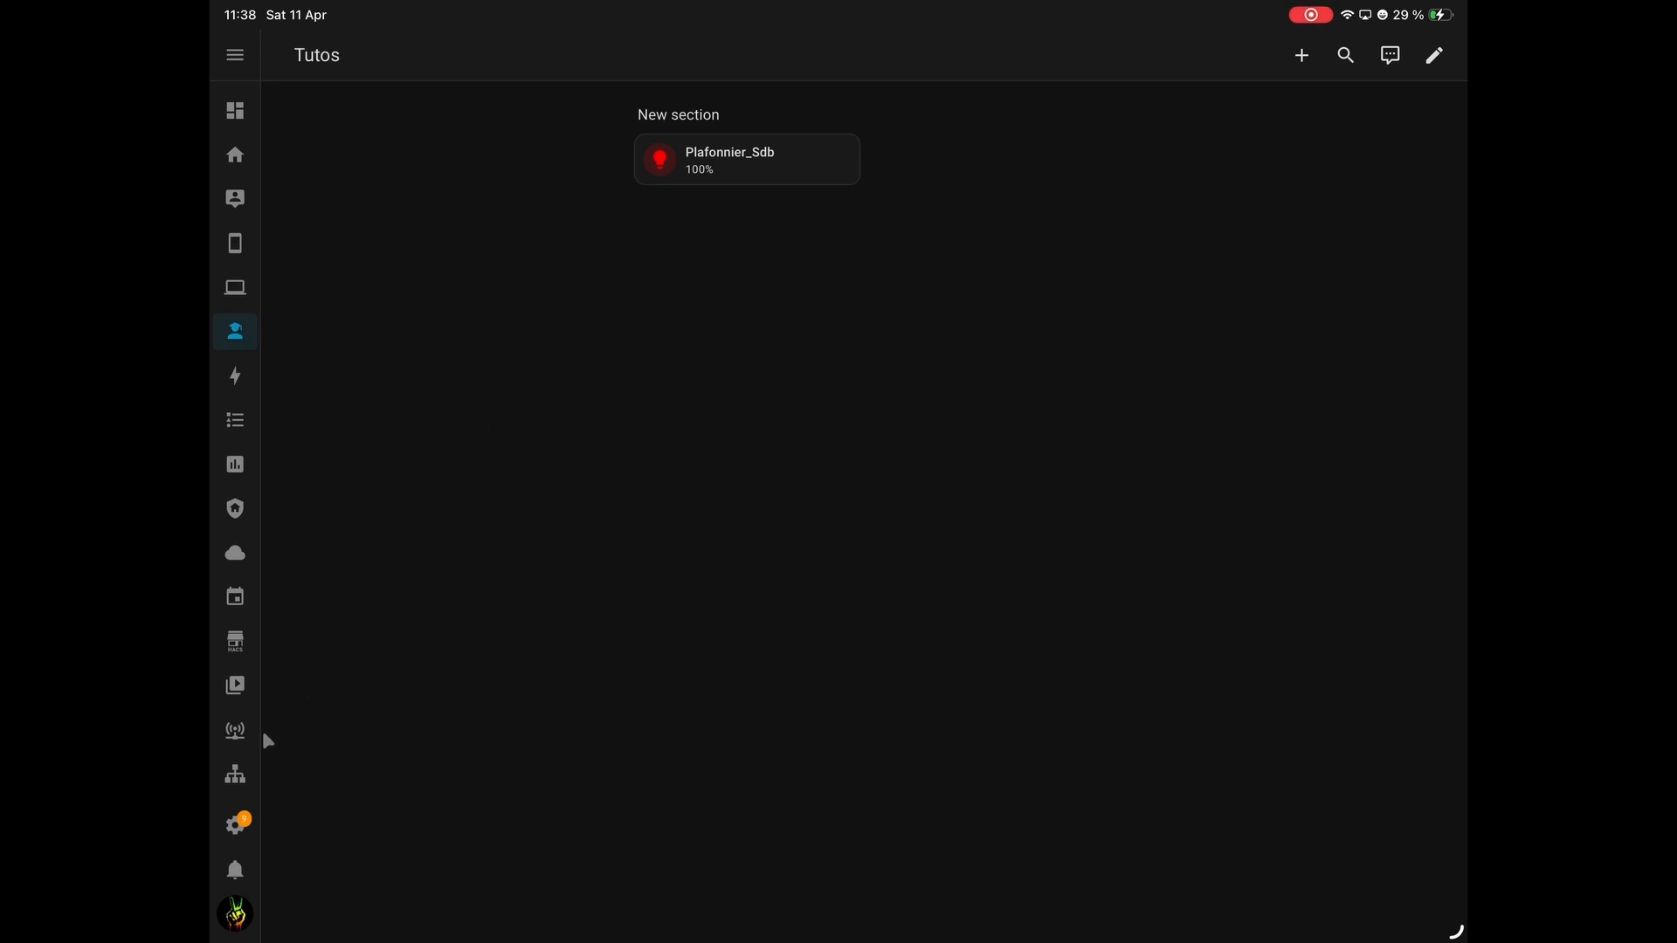
# Reopen the Smart Bathroom timer light flow in Node-RED and watch the resend every 1min branch for the second notification.
pyautogui.click(235, 774)
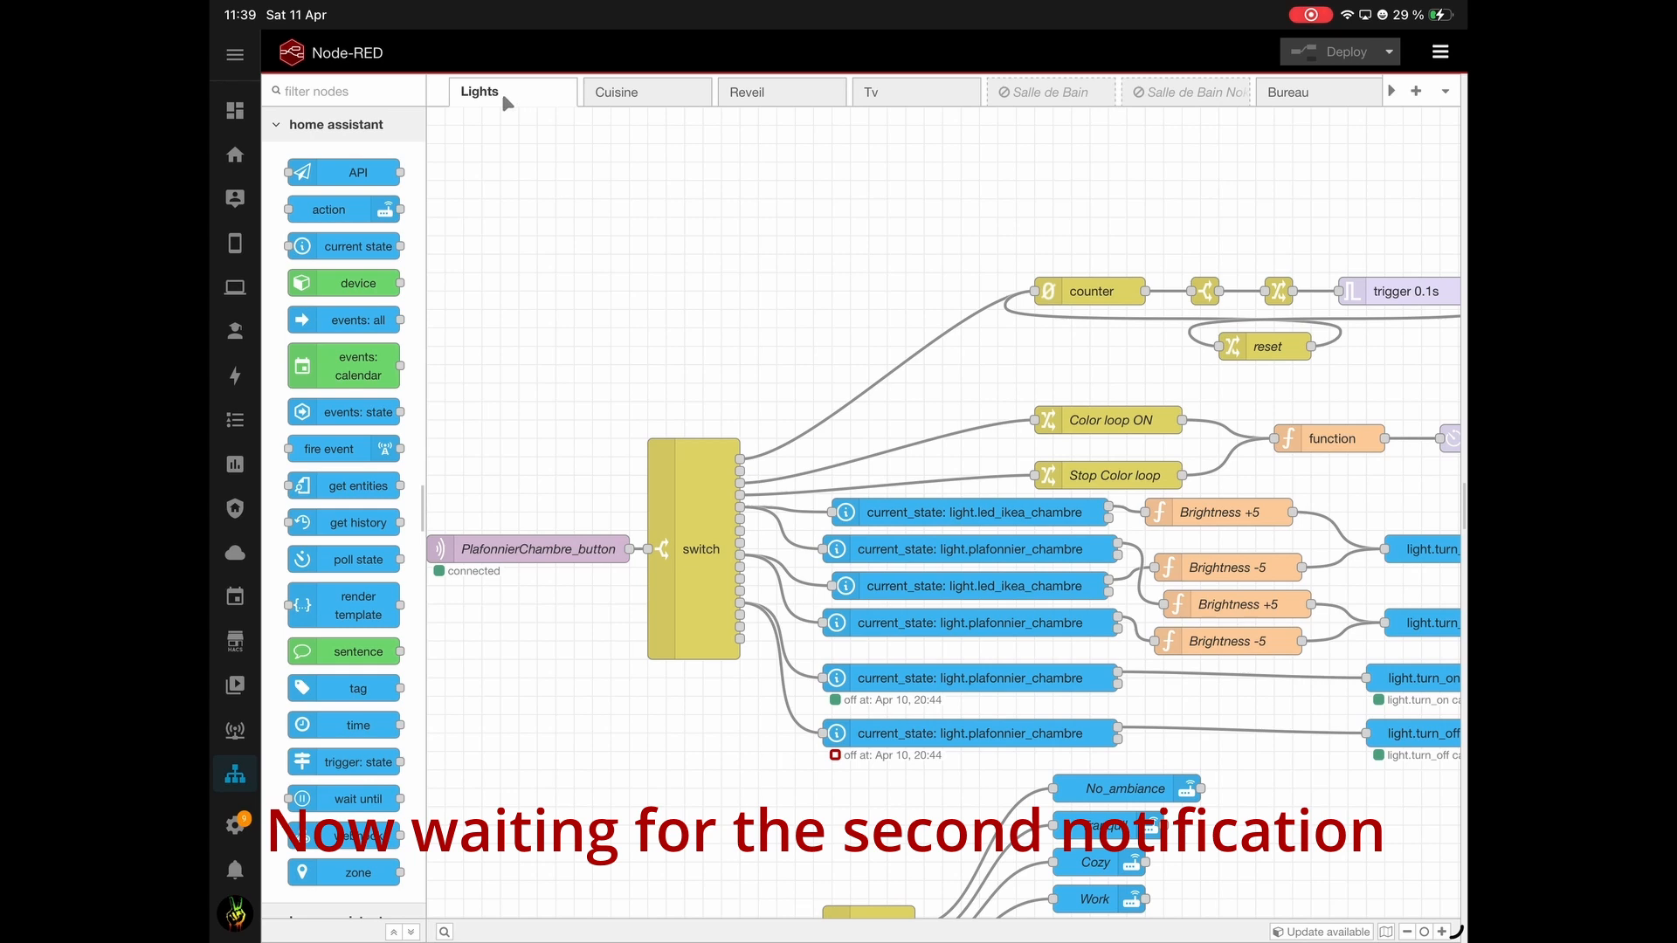
pyautogui.click(1391, 91)
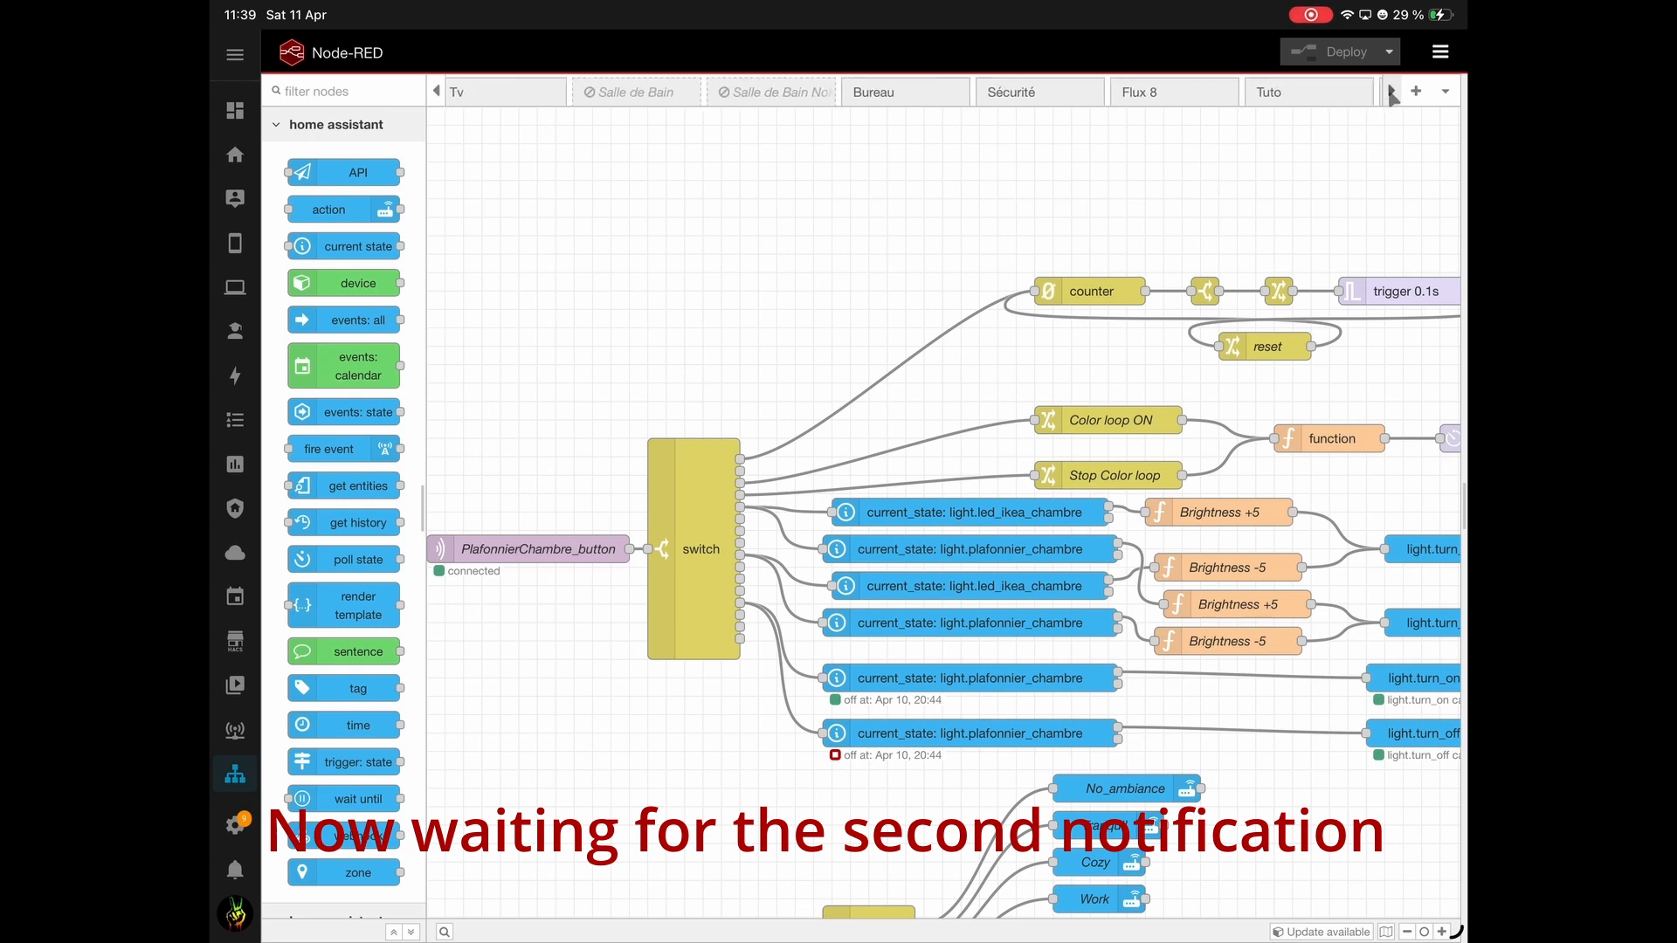
pyautogui.click(1391, 91)
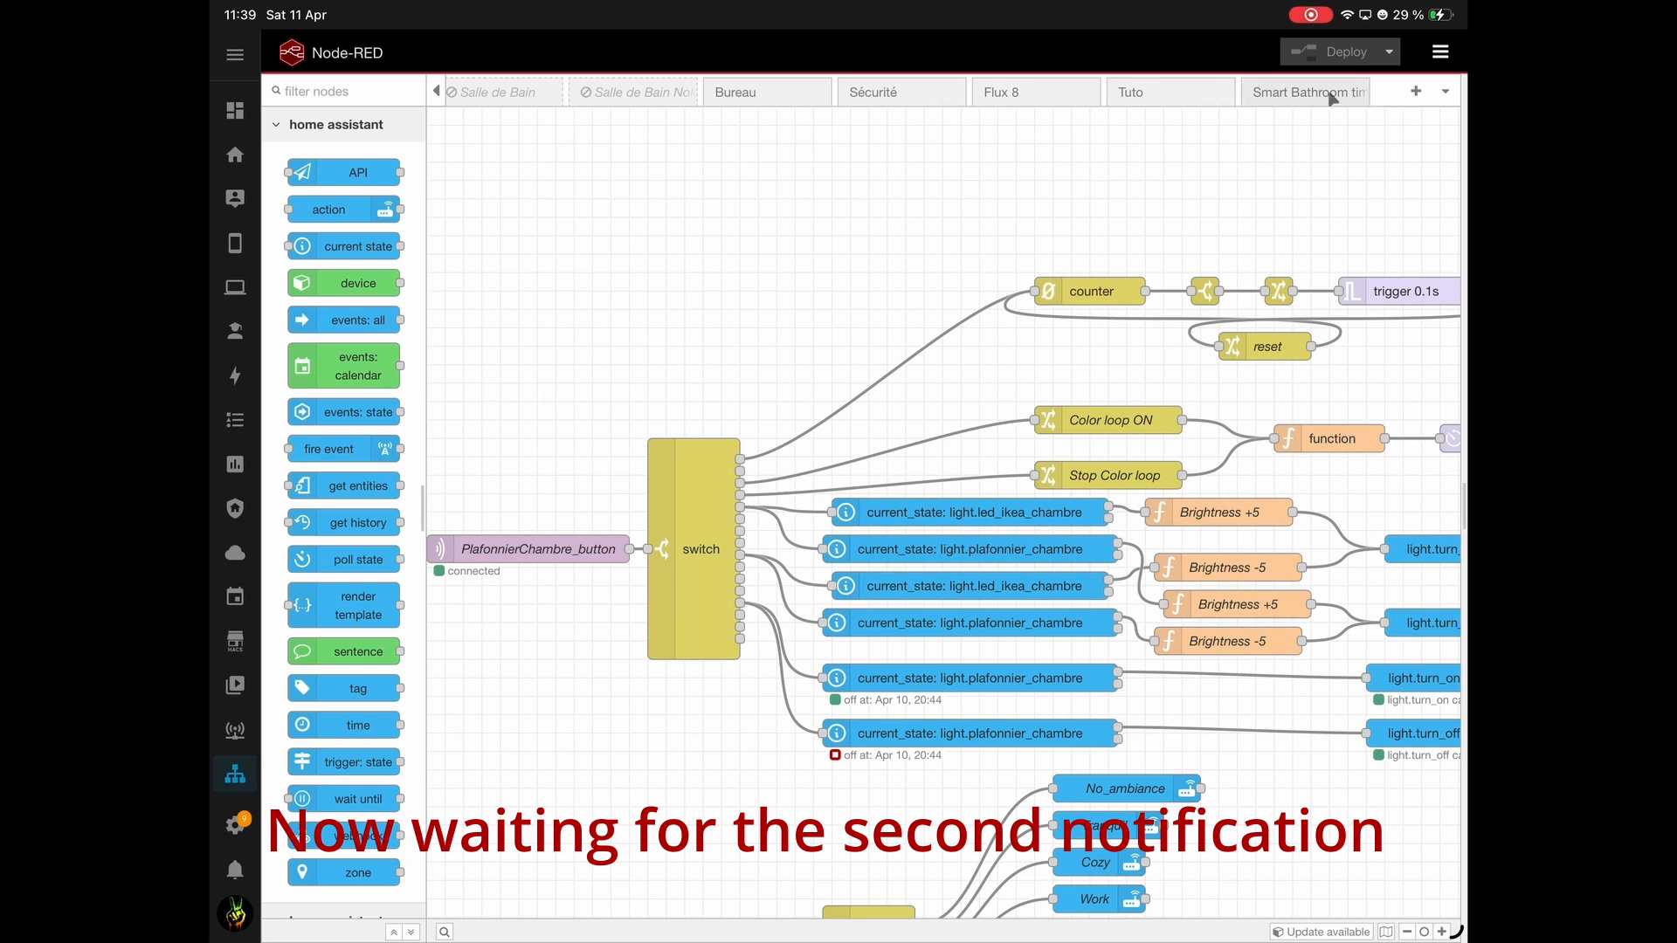
pyautogui.click(1345, 91)
pyautogui.hscroll(5, 1261, 616)
pyautogui.hscroll(20, 1028, 650)
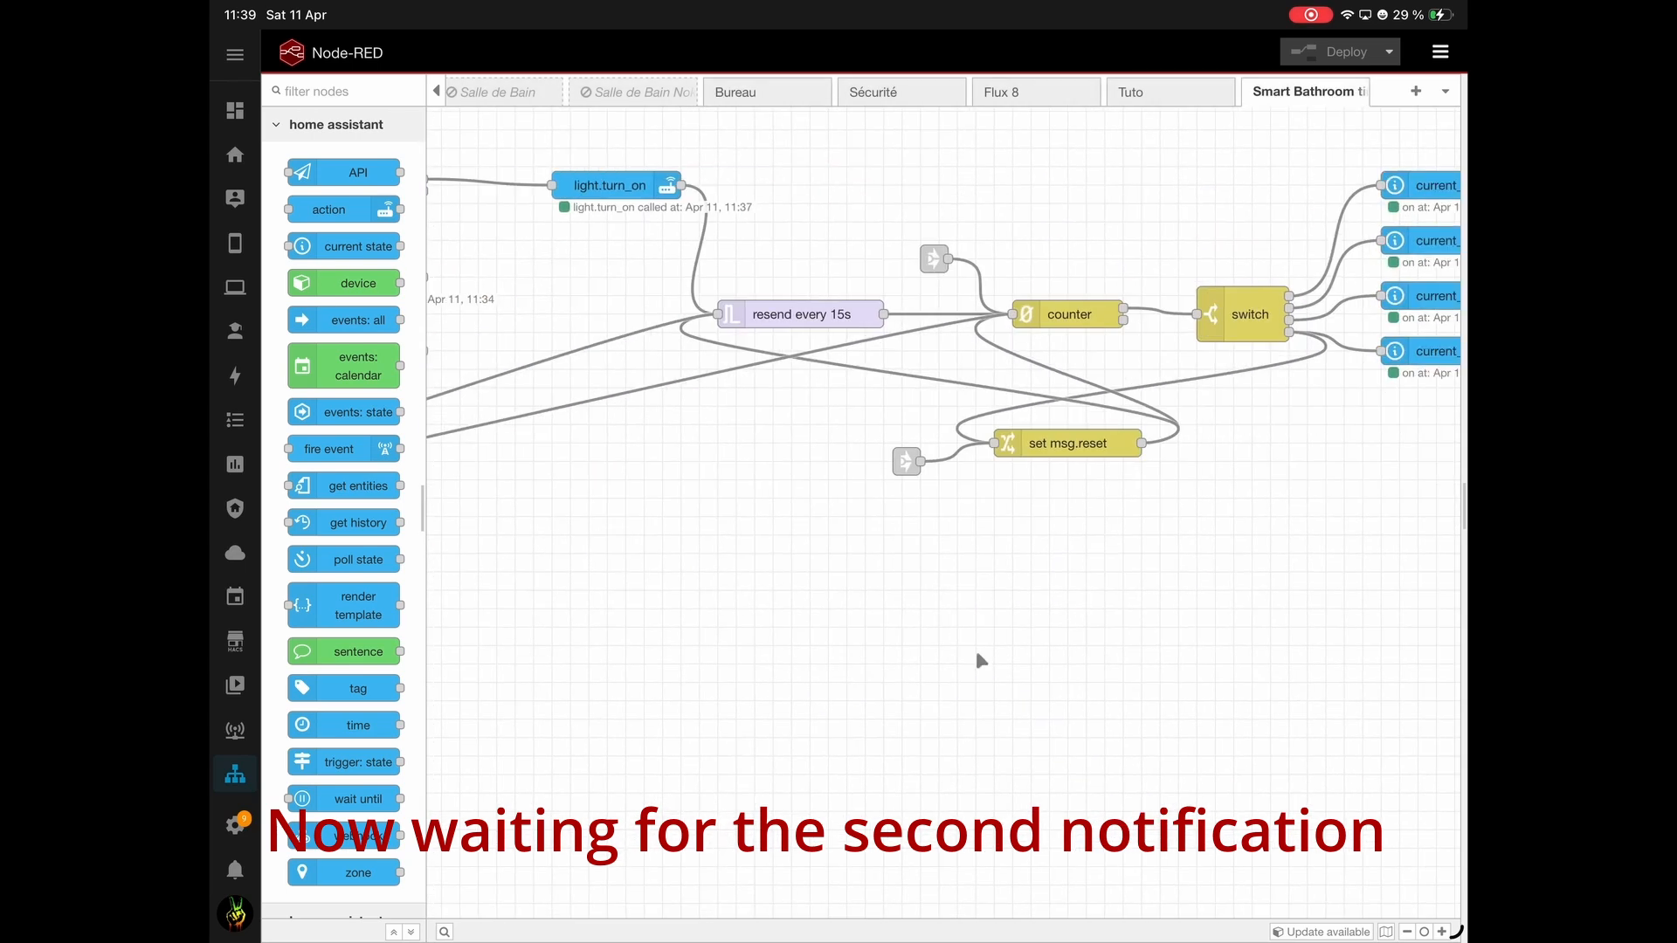
pyautogui.hscroll(2, 760, 682)
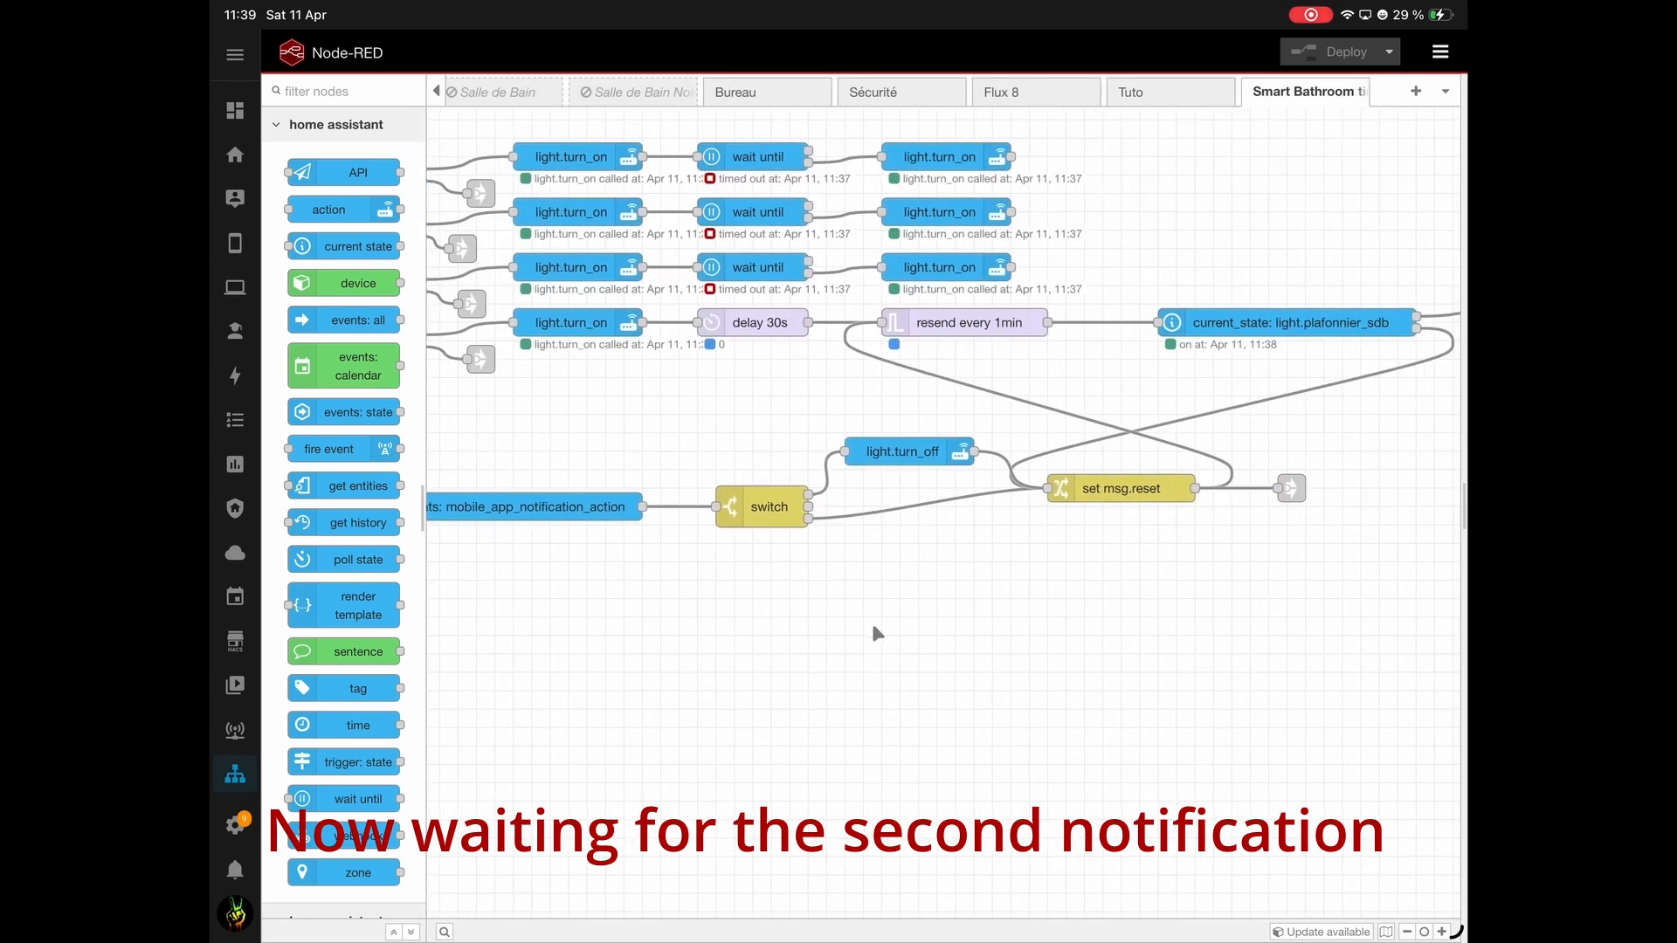
pyautogui.click(1407, 932)
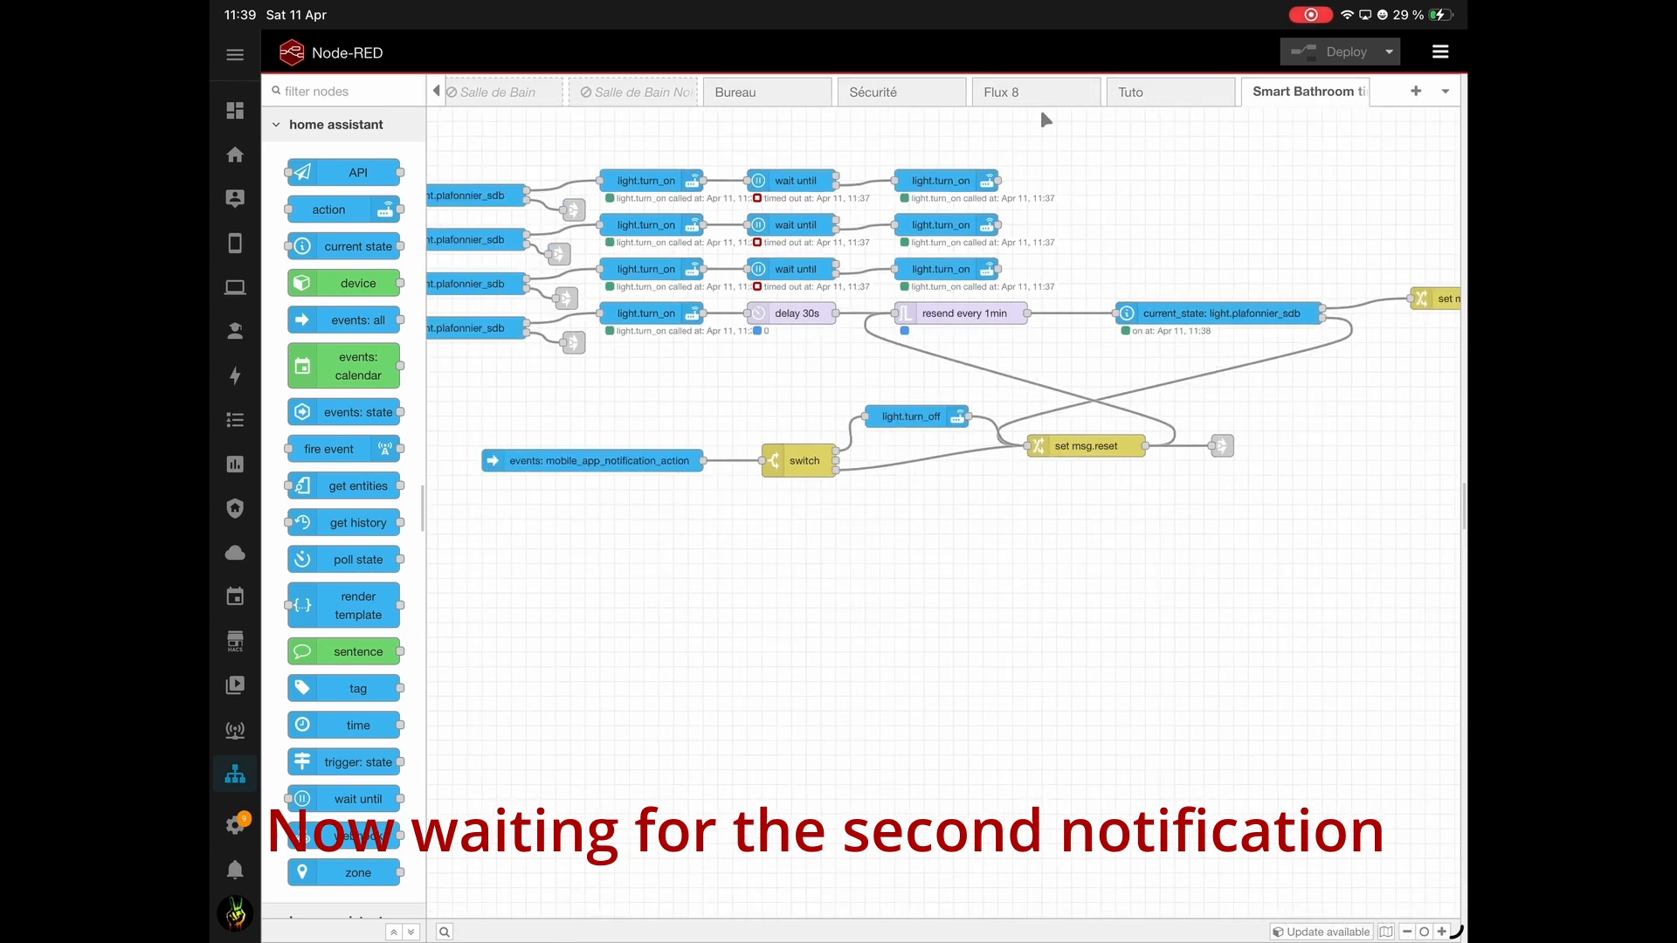
pyautogui.click(1406, 932)
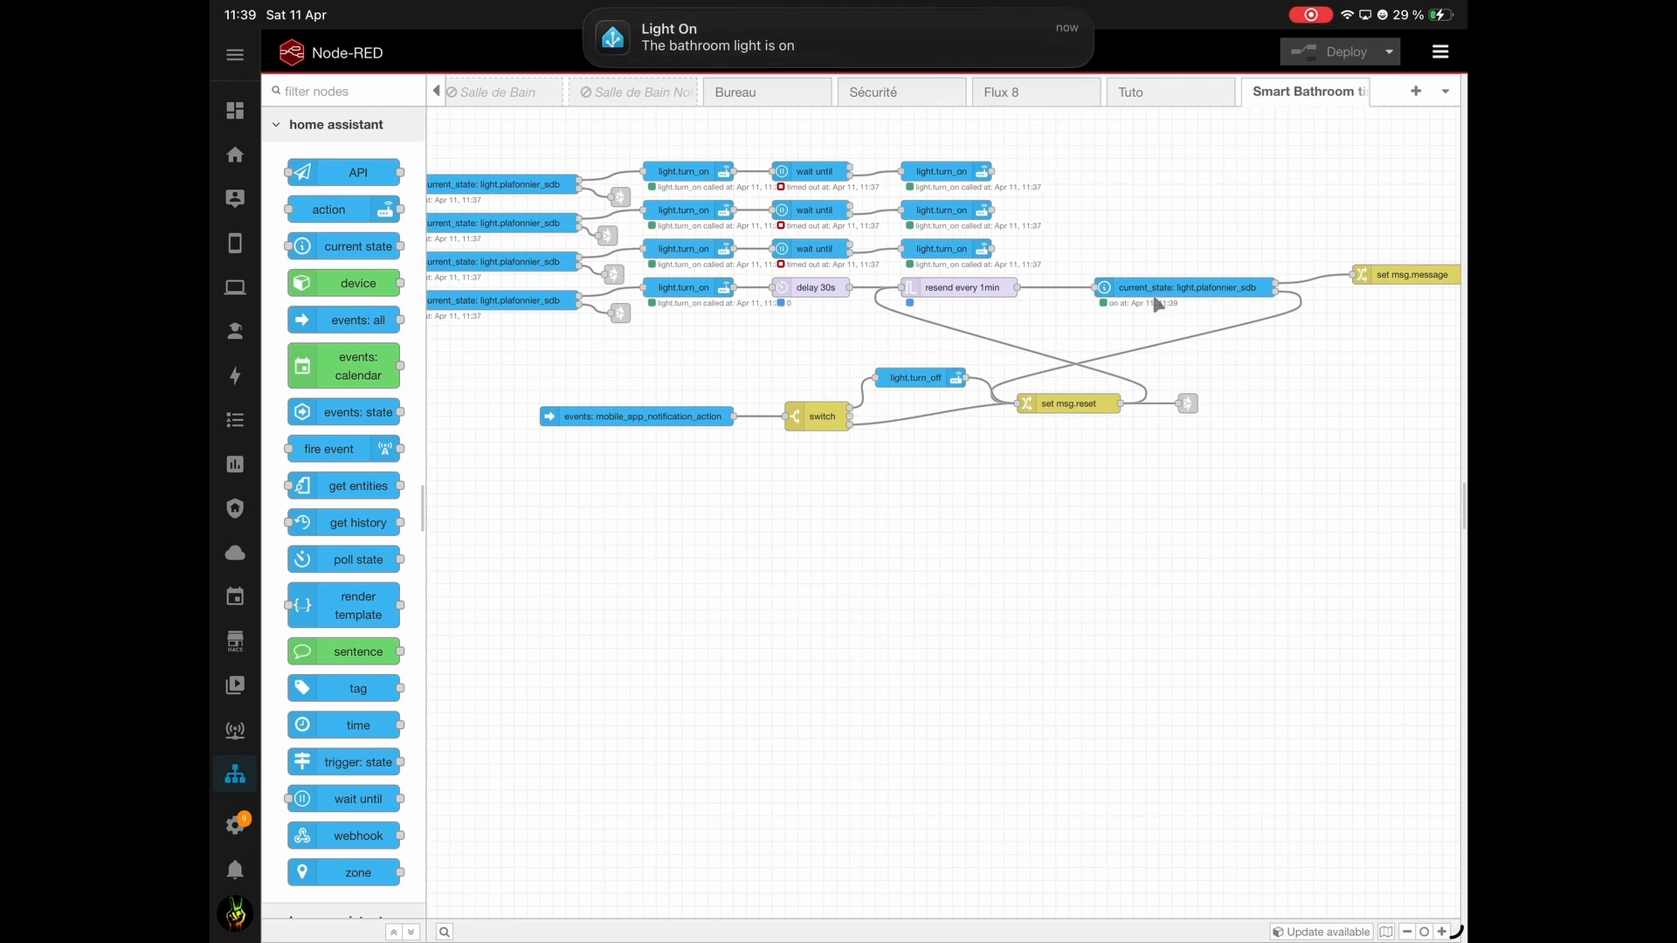
# Switch to the iPad's Notification Centre and clear the older notifications there.
pyautogui.press('super+h')
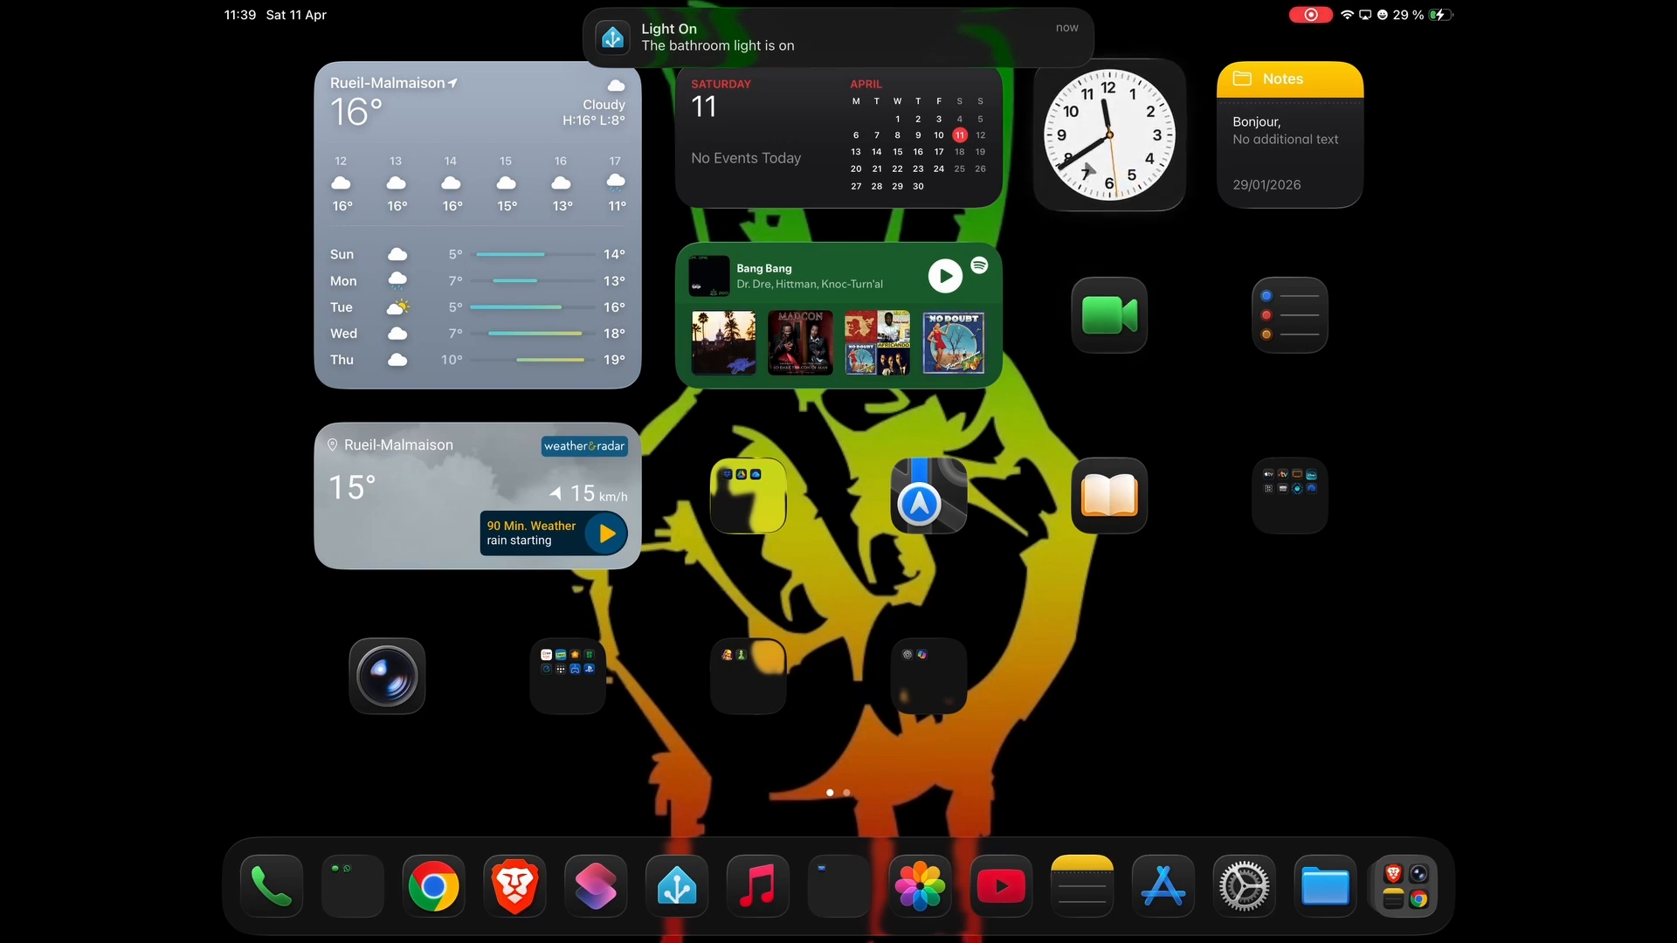
pyautogui.press('super+n')
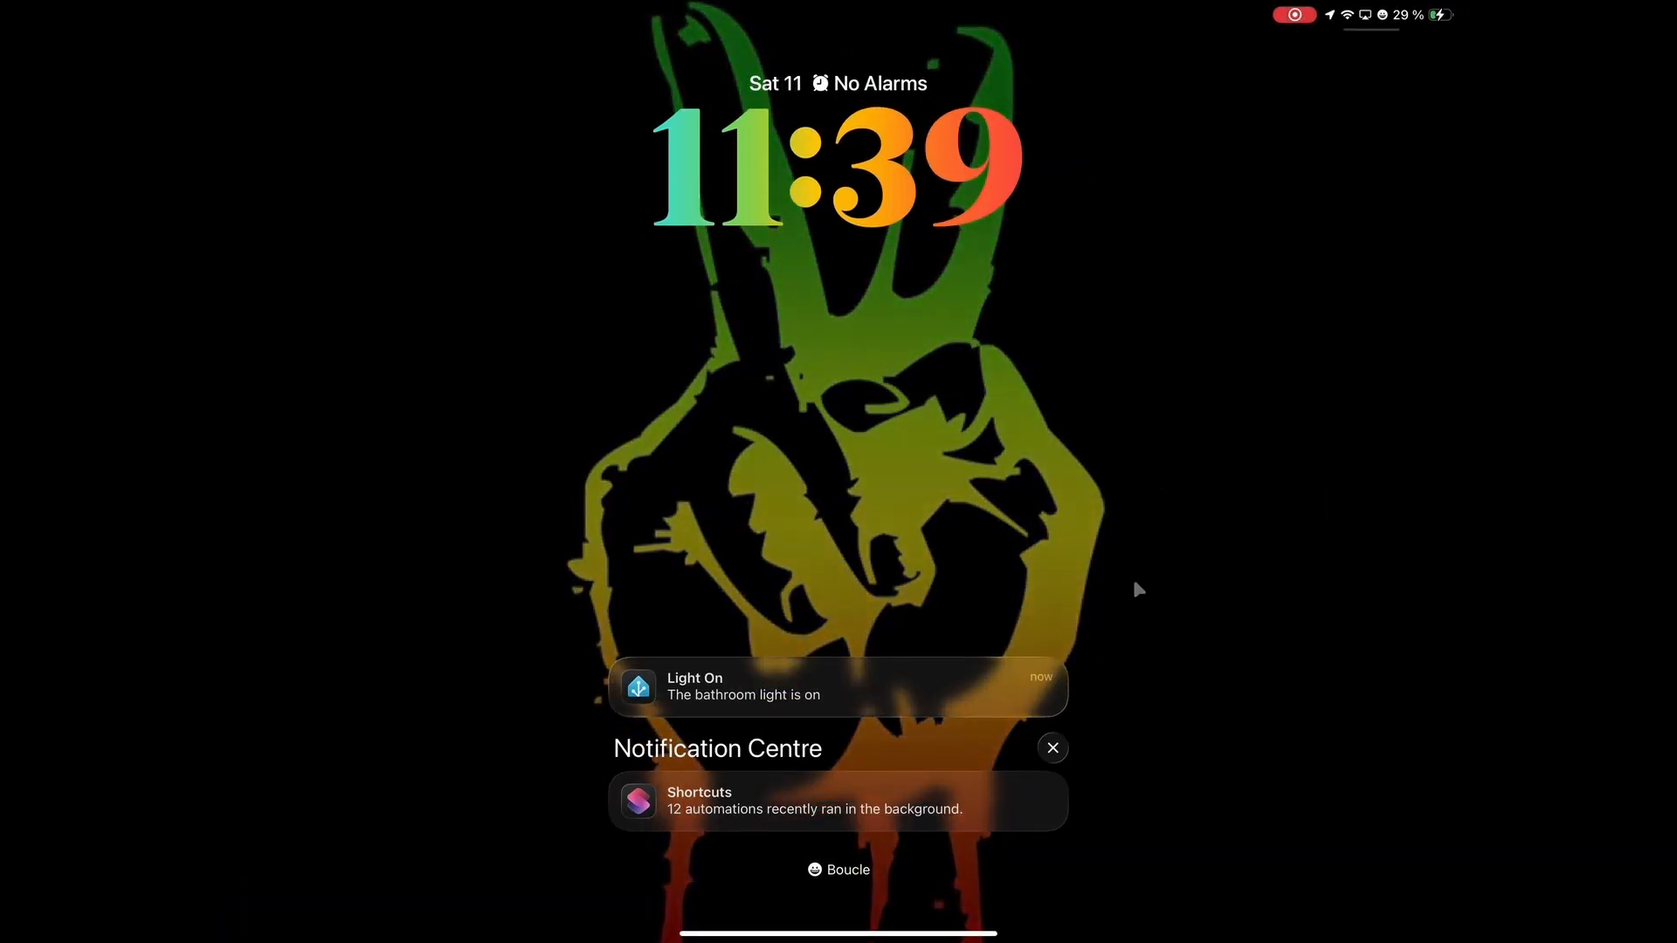
pyautogui.click(1052, 748)
pyautogui.click(1050, 751)
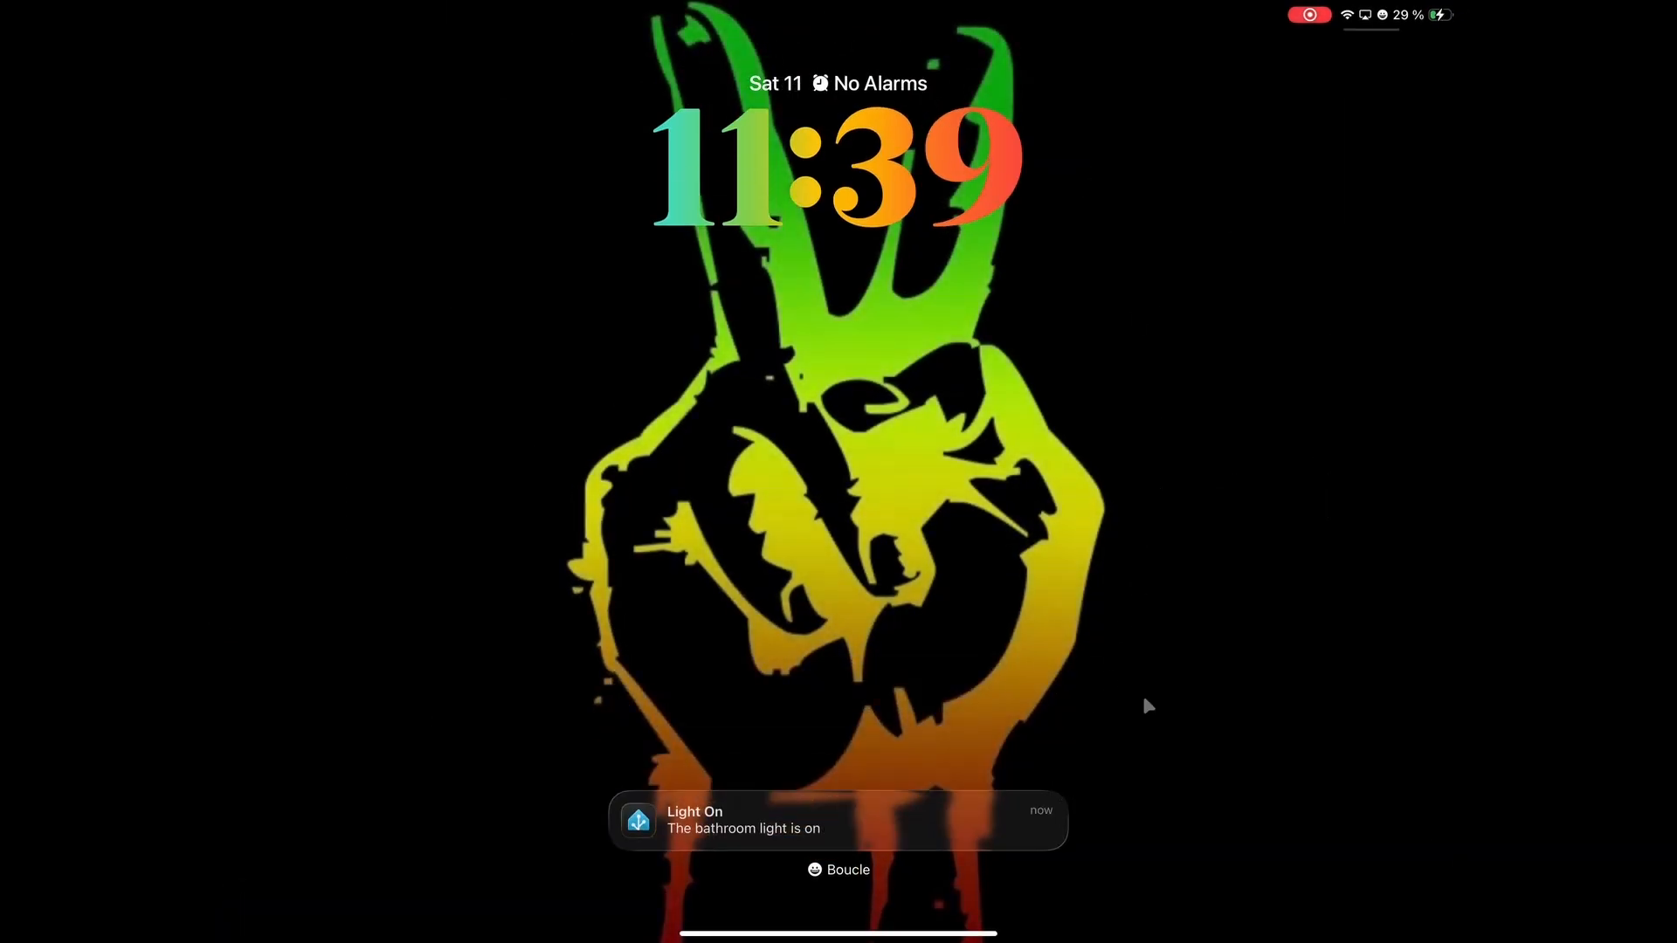
# Choose Turn Off on the Light On notification and check Plafonnier_Sdb on the Home Assistant Tutos dashboard.
pyautogui.click(839, 821)
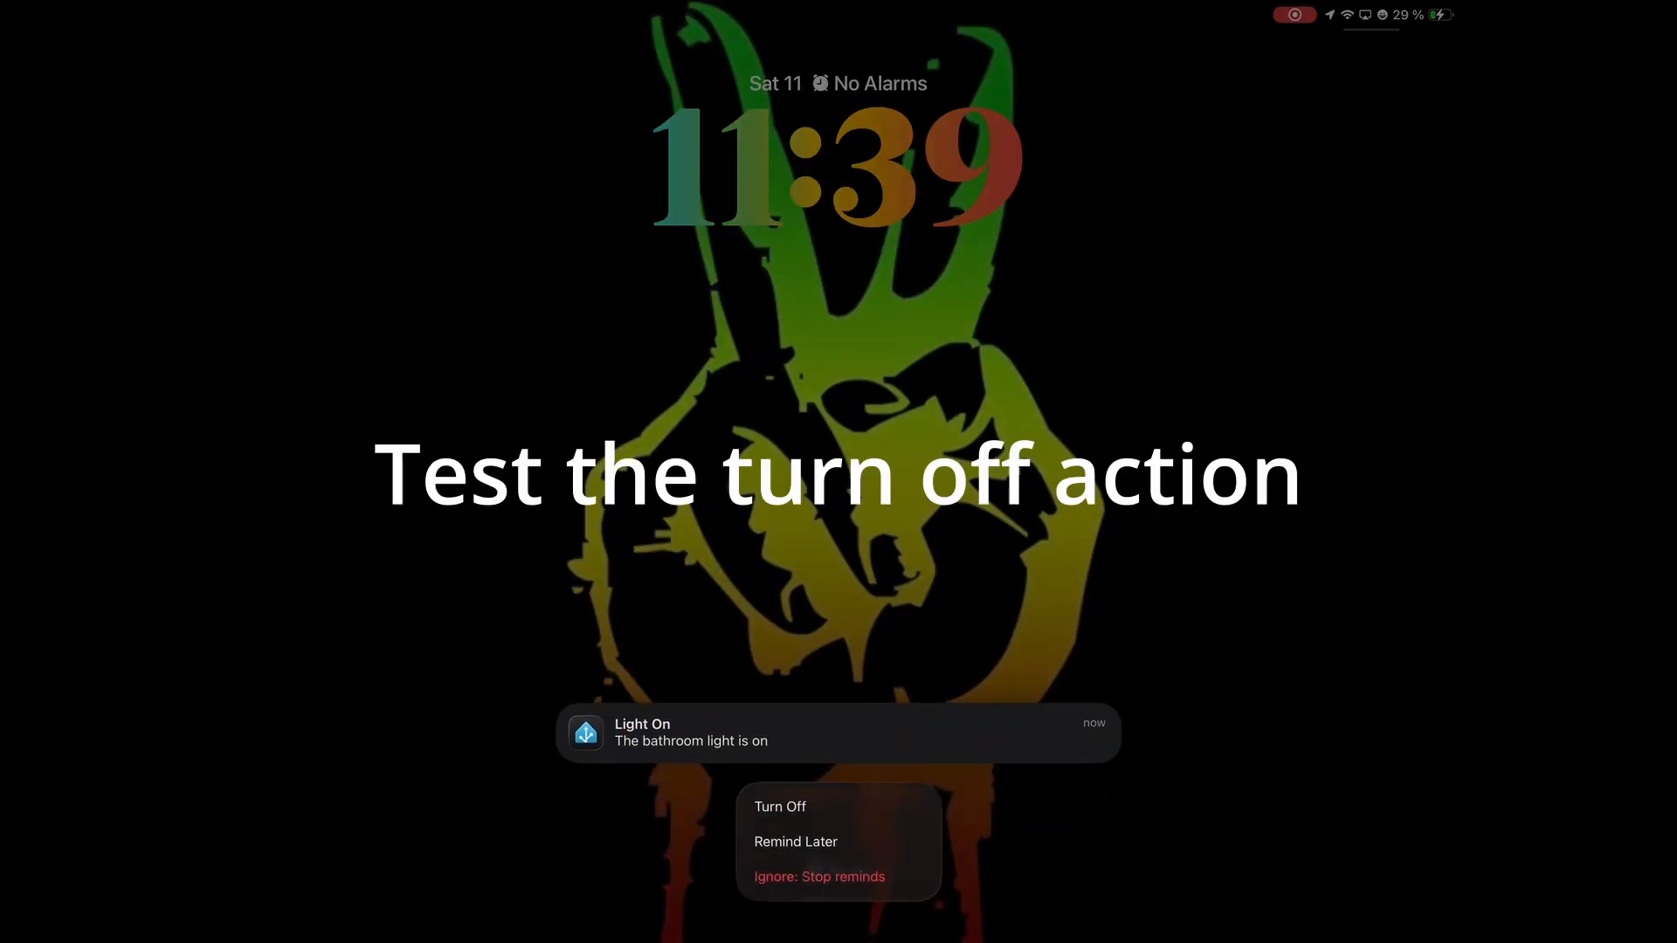
pyautogui.click(781, 807)
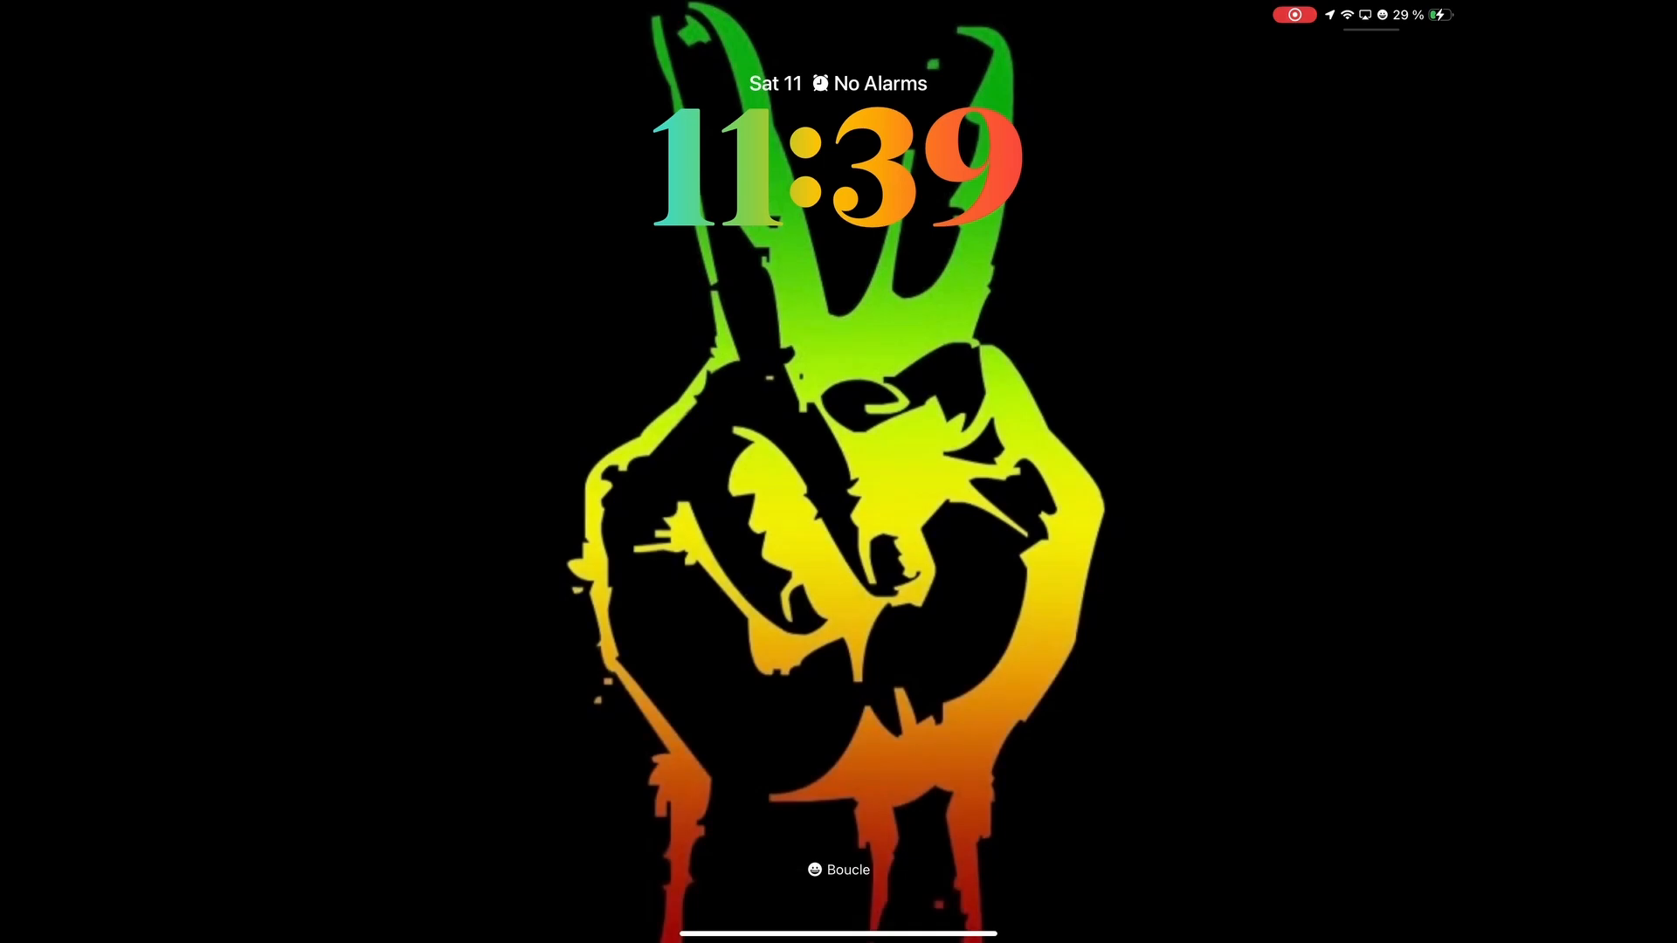
pyautogui.moveTo(838, 932); pyautogui.dragTo(838, 347)
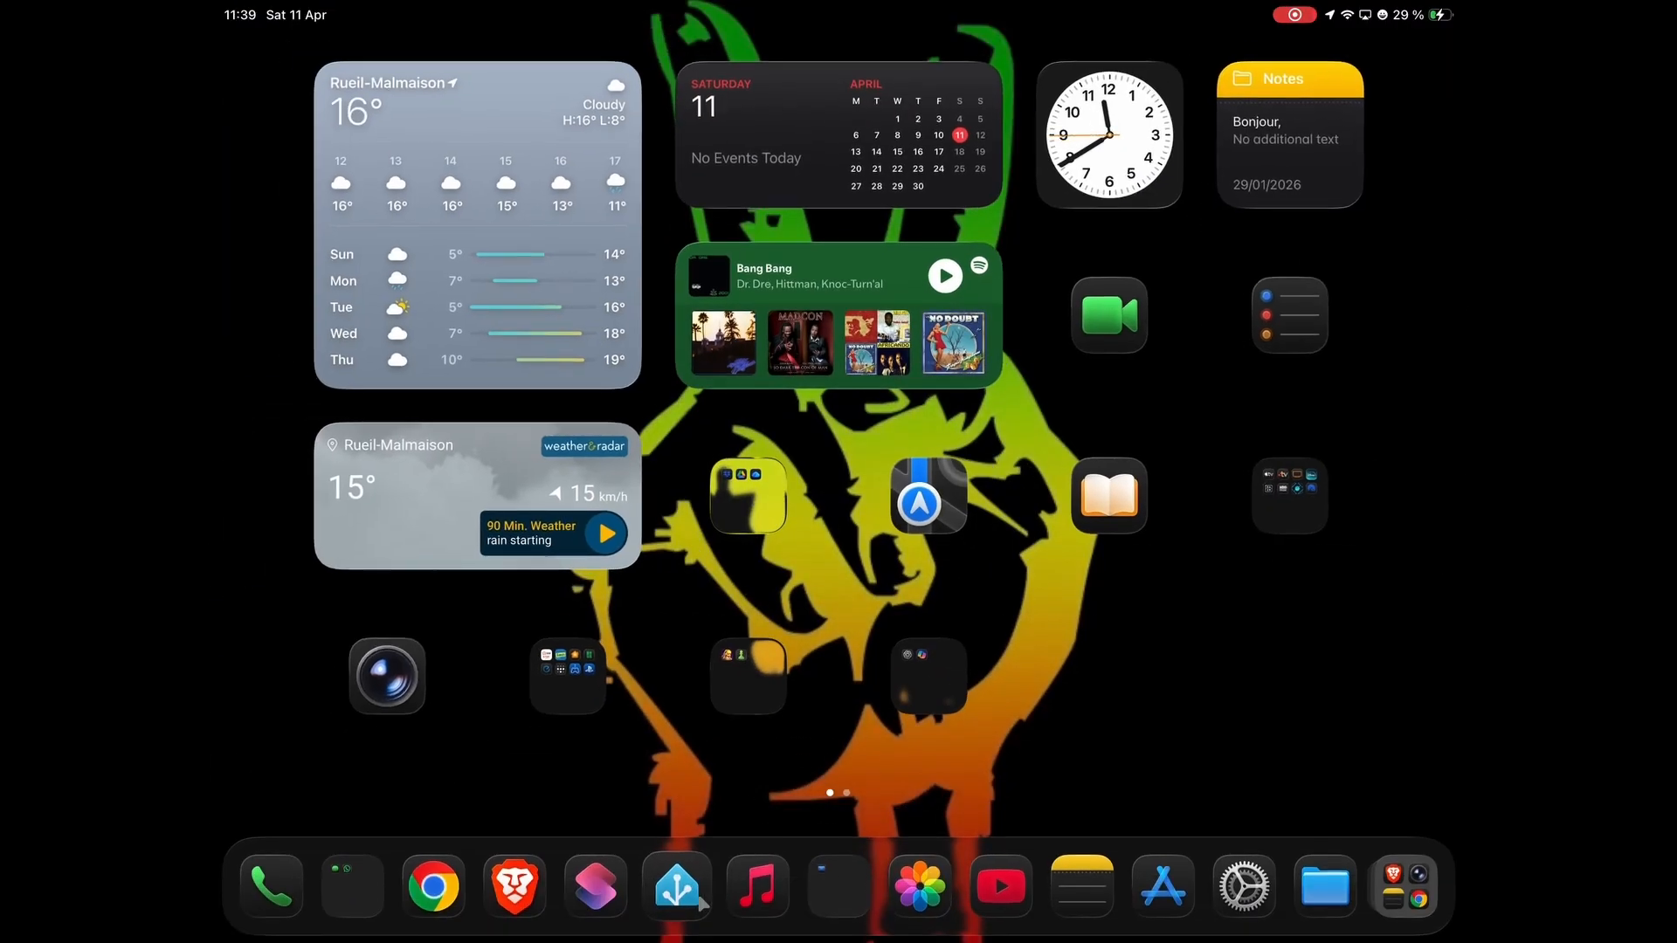
pyautogui.click(698, 900)
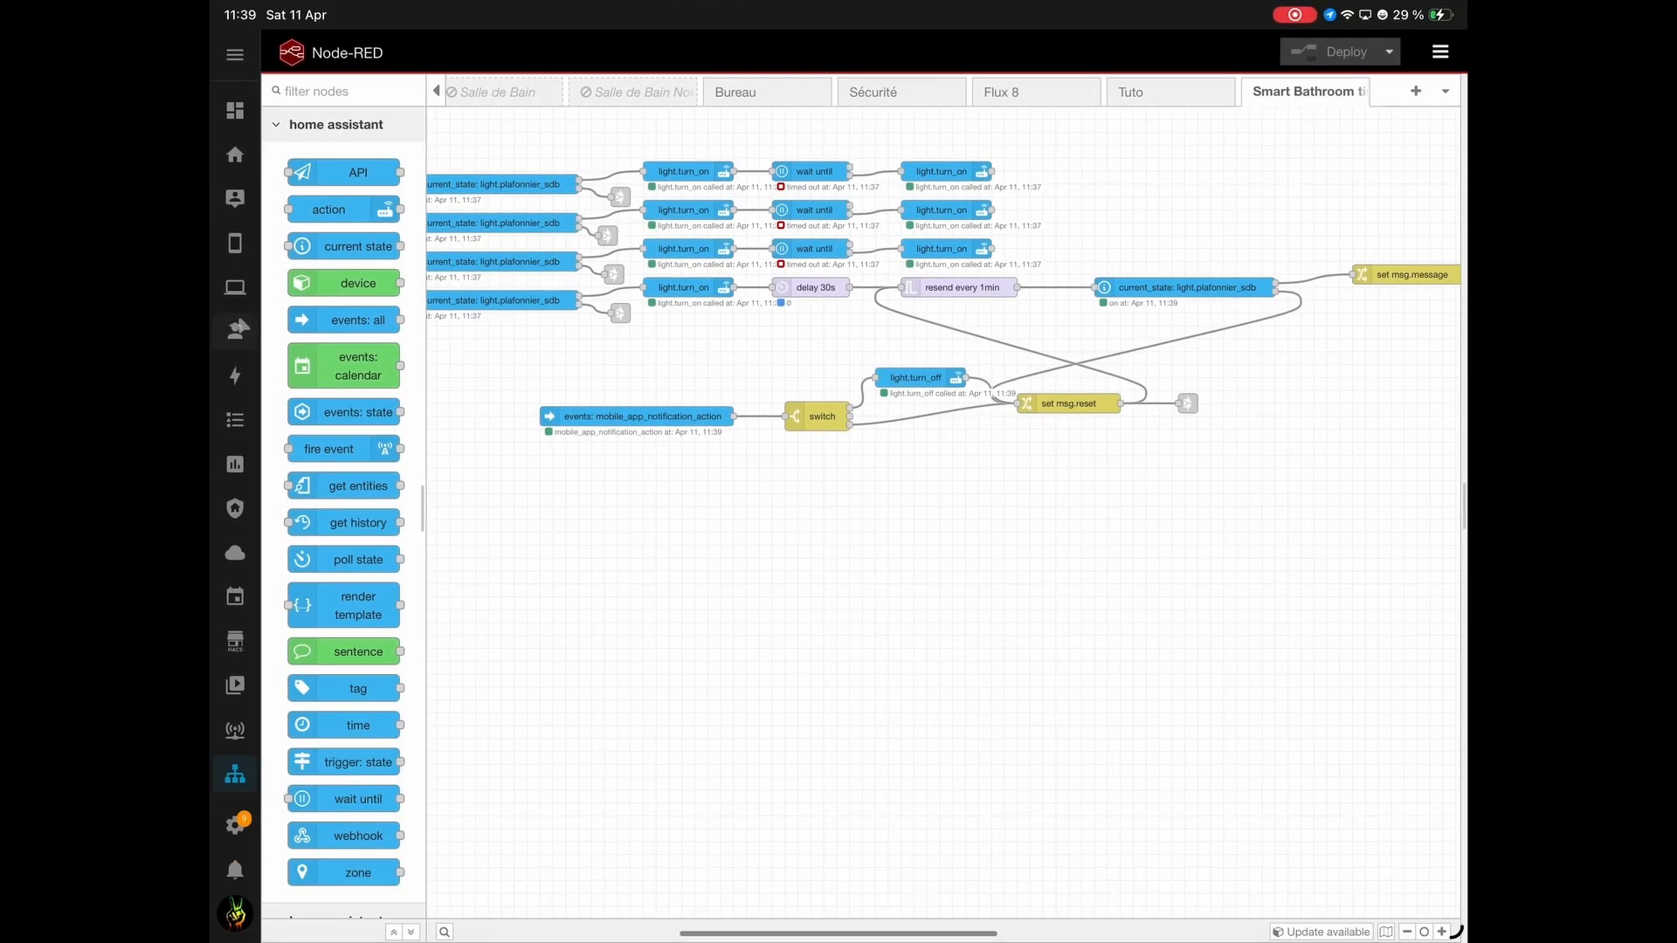
pyautogui.click(235, 330)
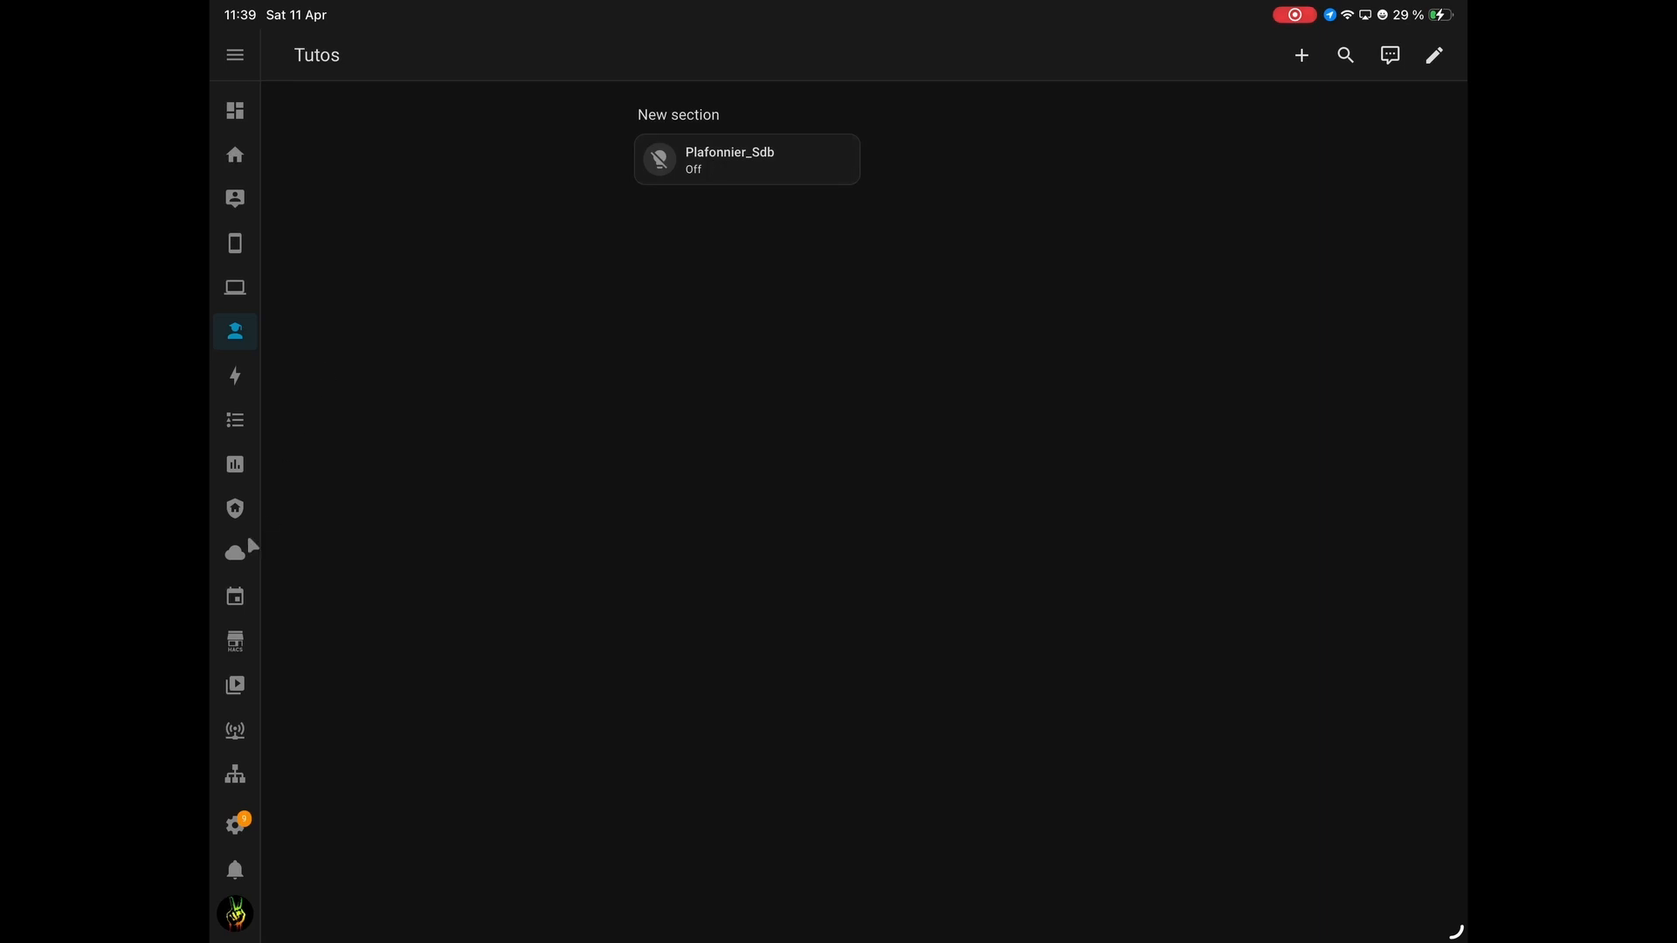
# Reopen the Smart Bathroom timer light flow in Node-RED and examine the statuses of the mobile_app_notification_action, light.turn_off and reminder nodes.
pyautogui.click(235, 774)
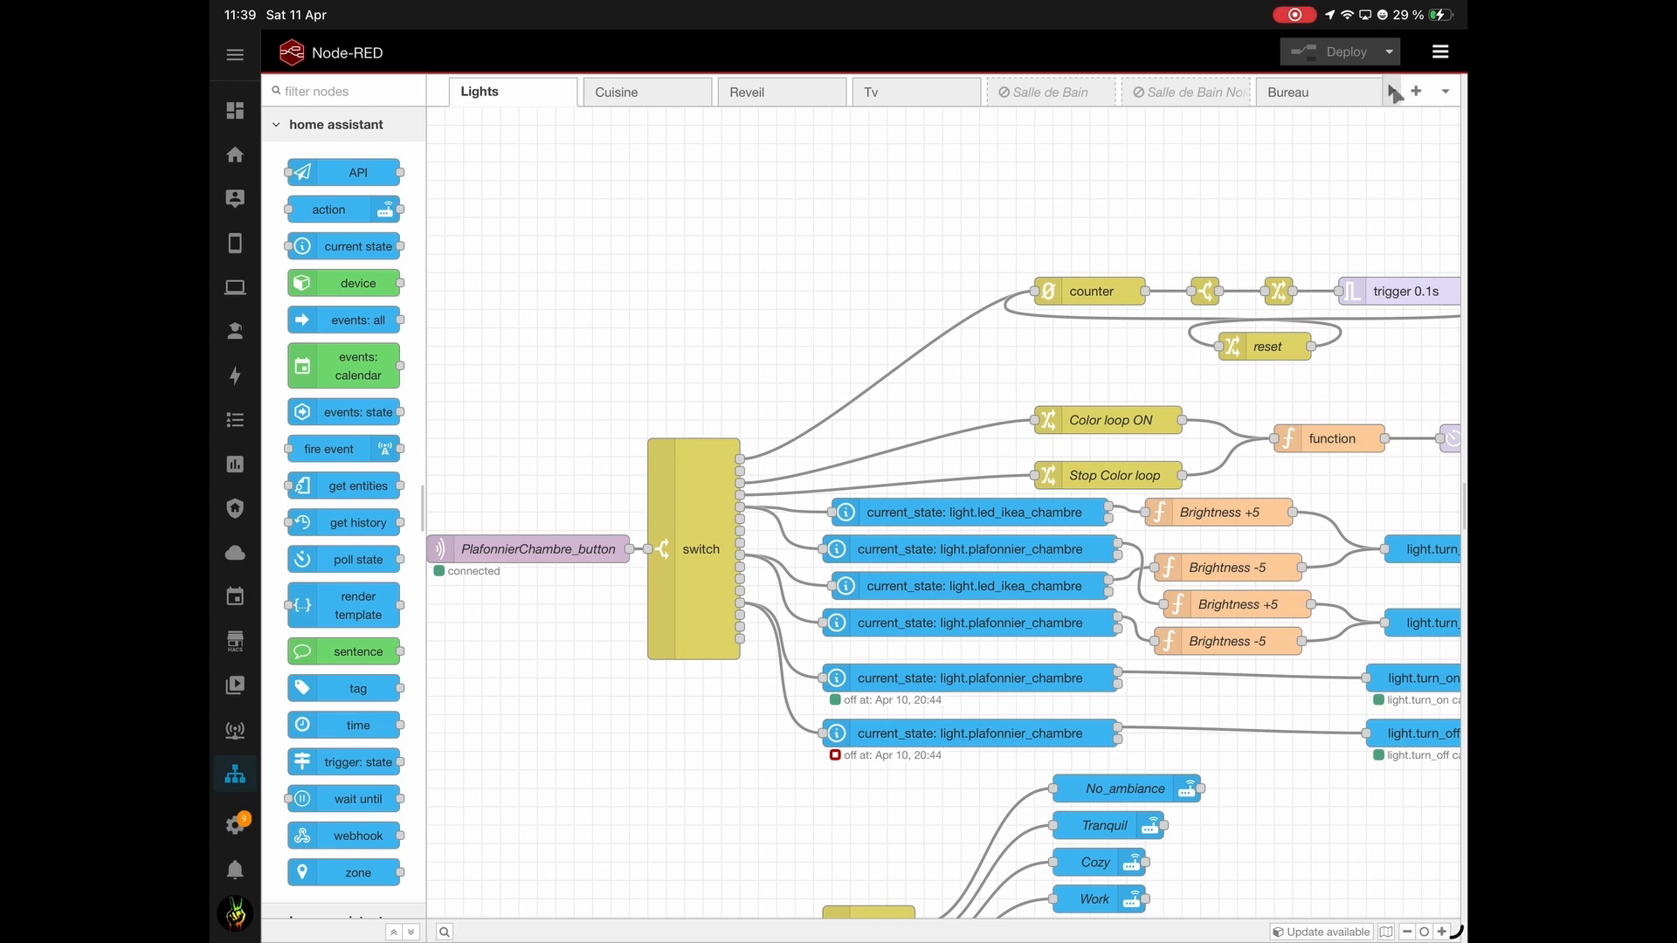
pyautogui.click(1395, 92)
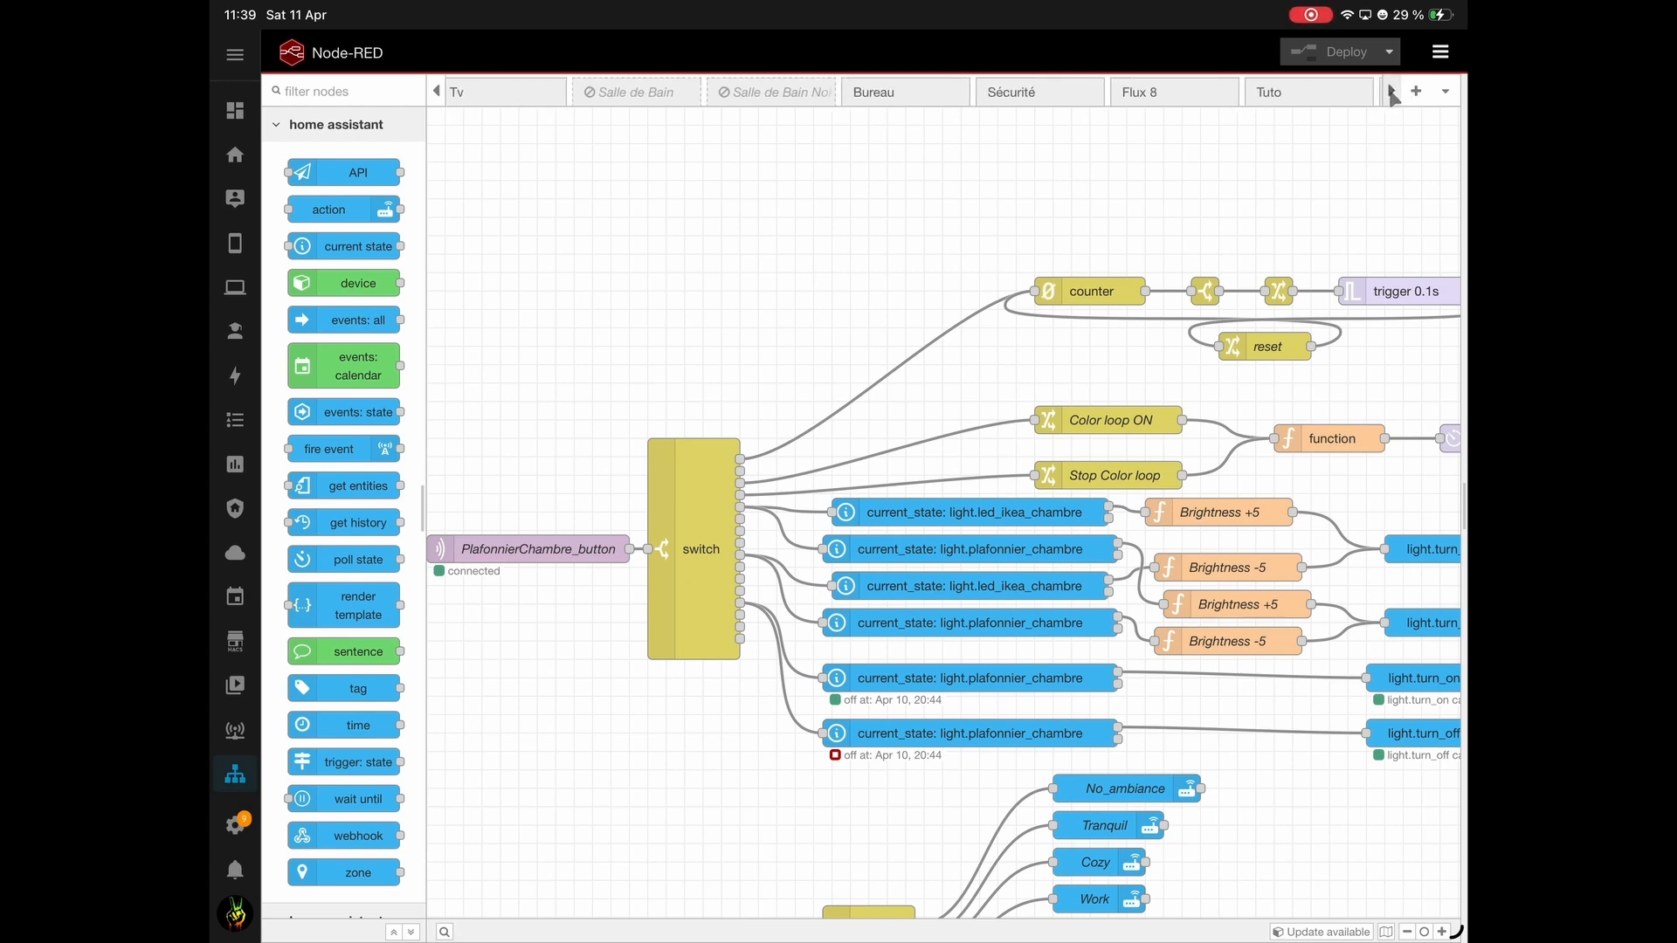
pyautogui.click(1393, 91)
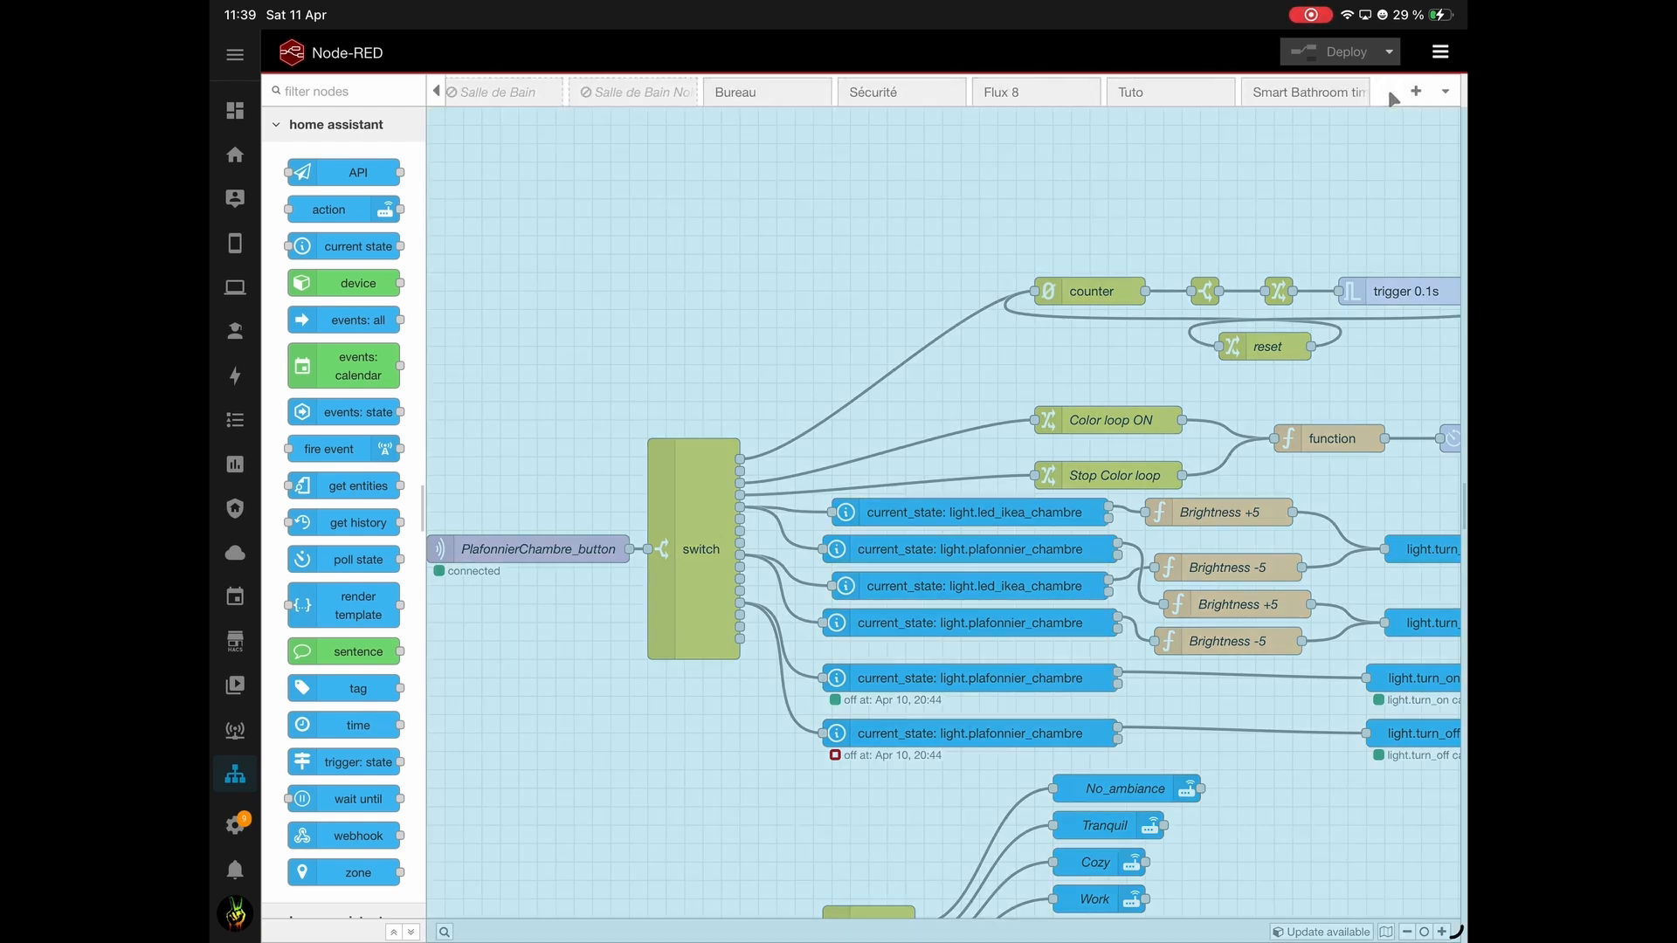
pyautogui.click(1307, 94)
pyautogui.hscroll(5, 1162, 655)
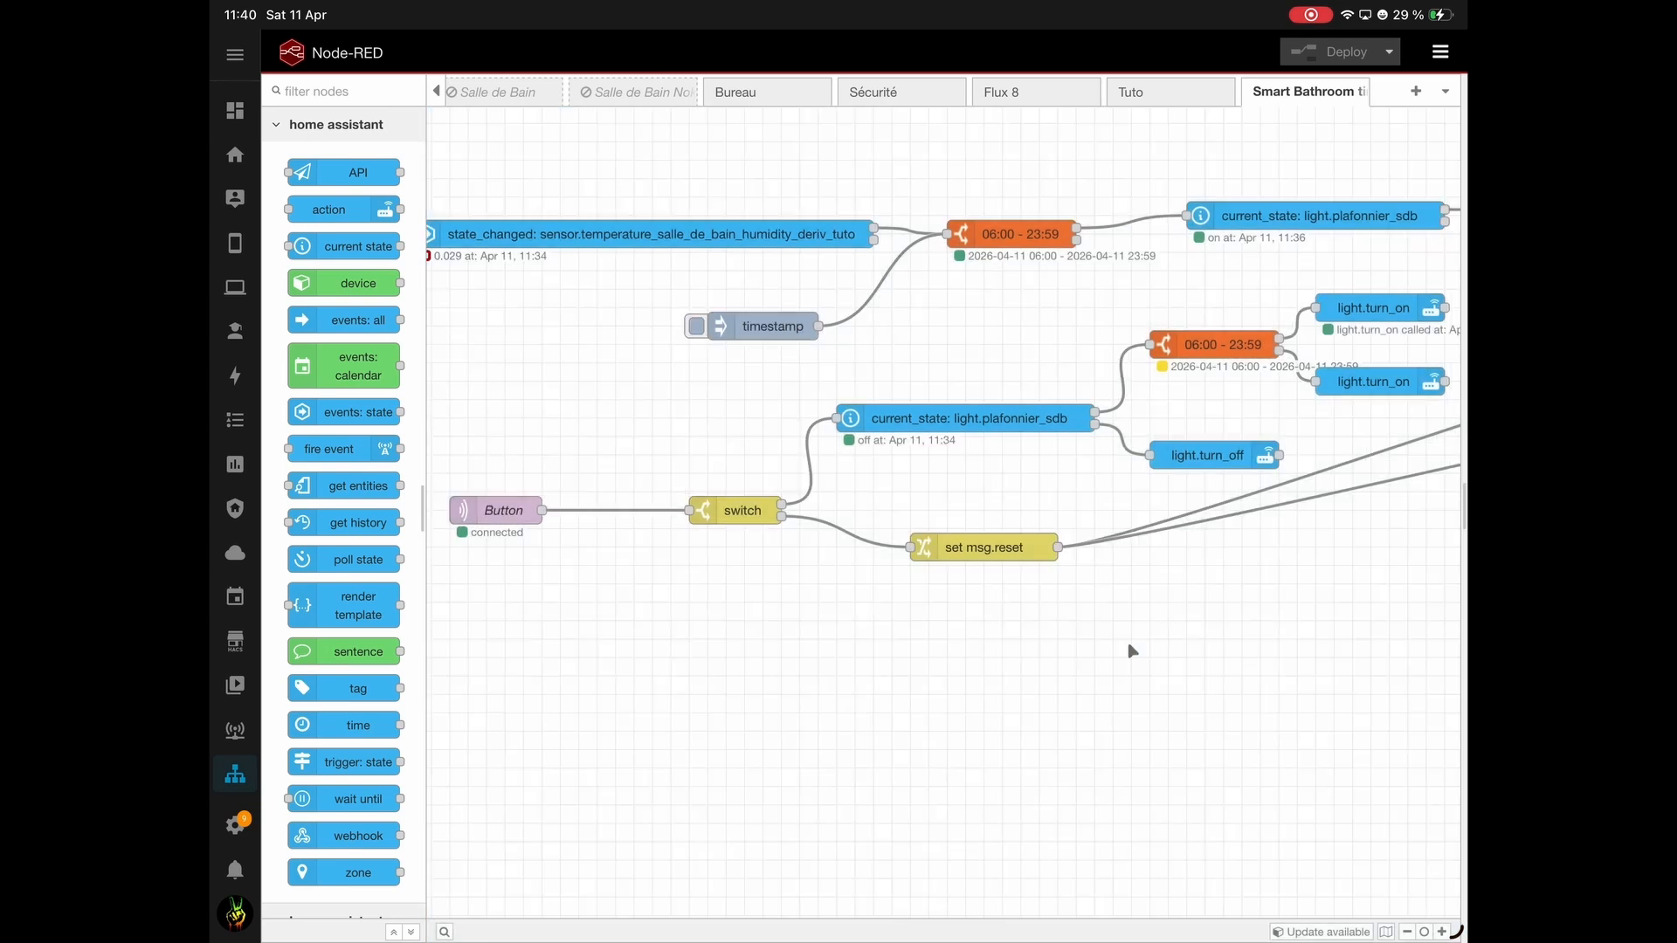
pyautogui.hscroll(15, 1167, 640)
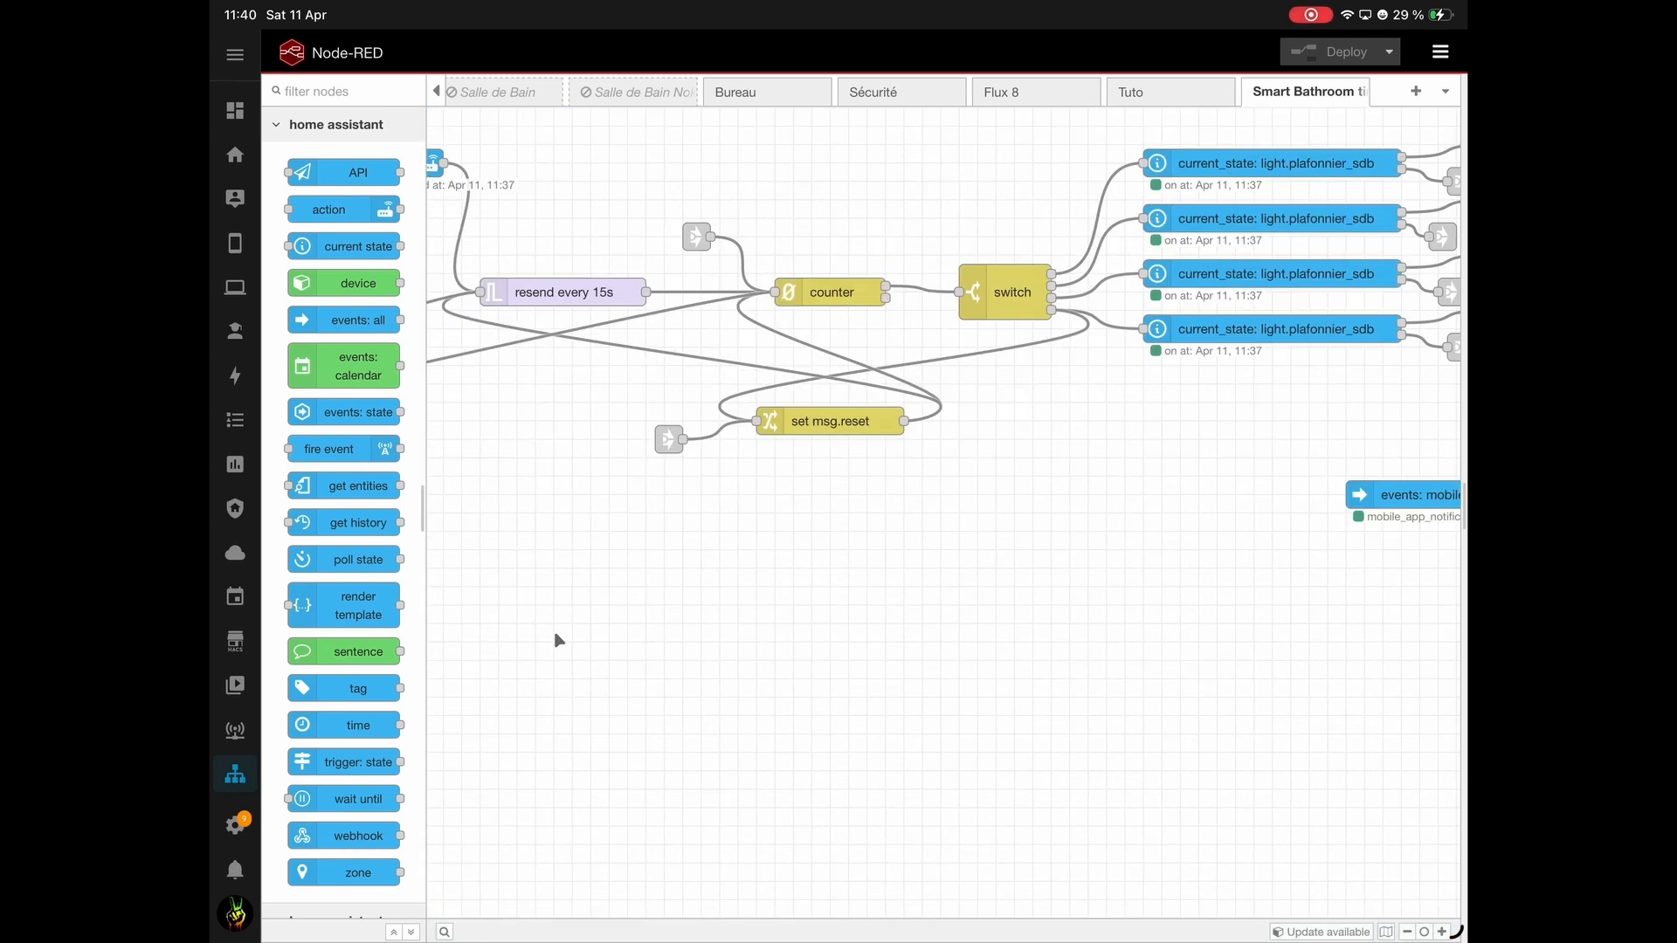
pyautogui.hscroll(3, 852, 687)
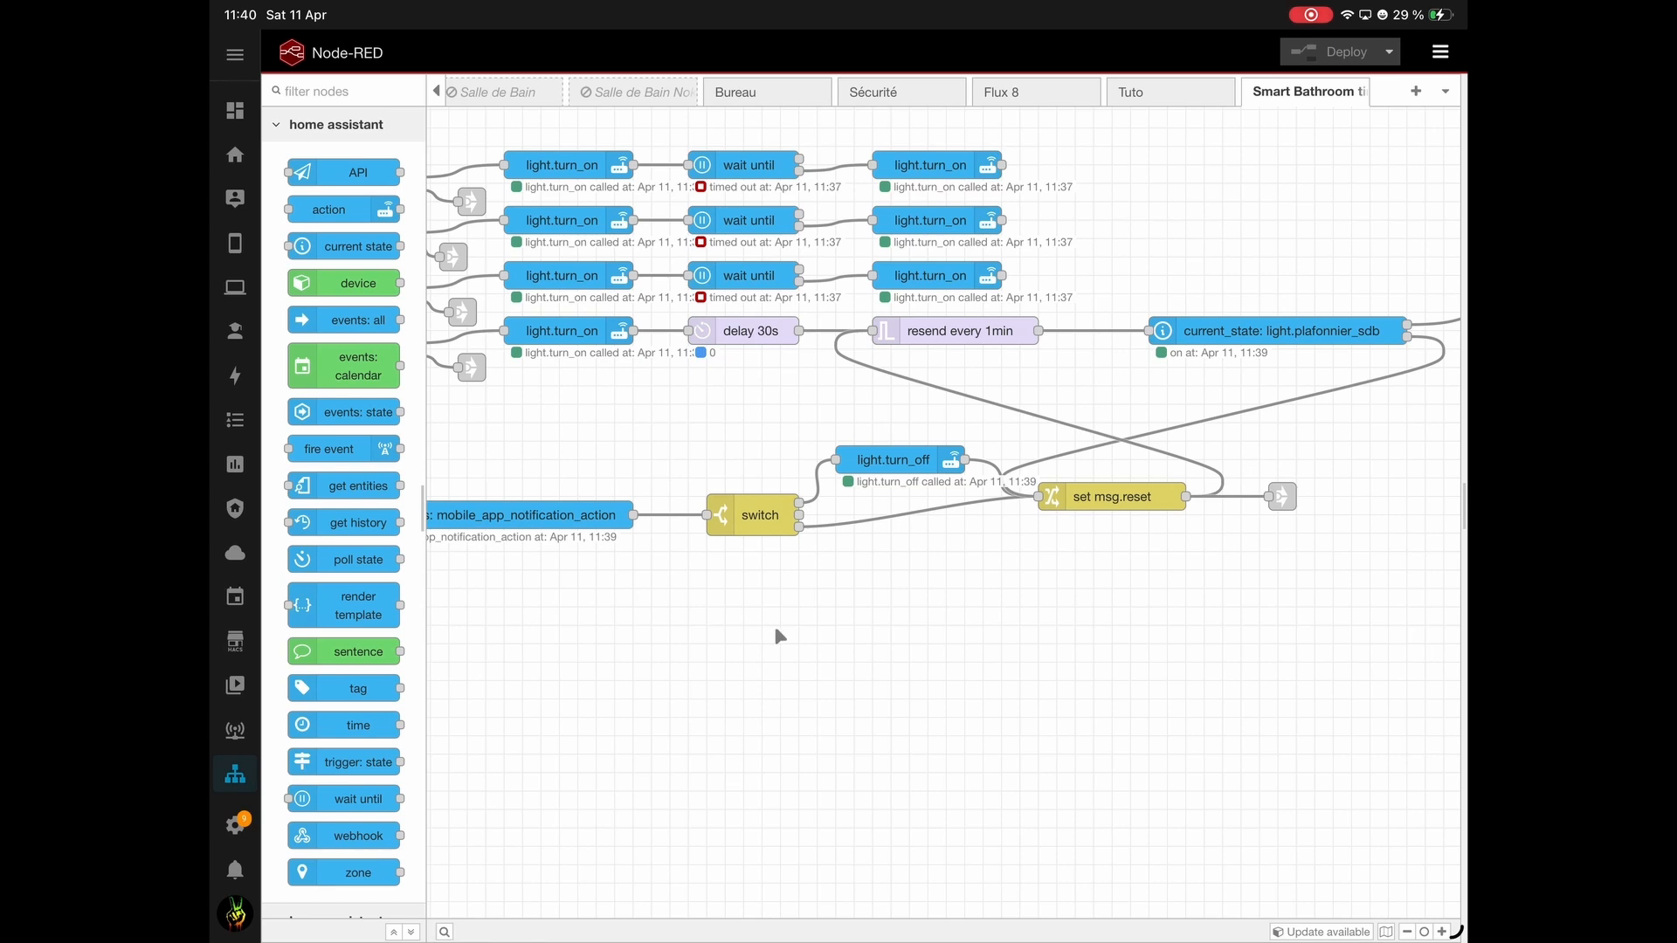
pyautogui.hscroll(-6, 780, 636)
pyautogui.hscroll(10, 733, 635)
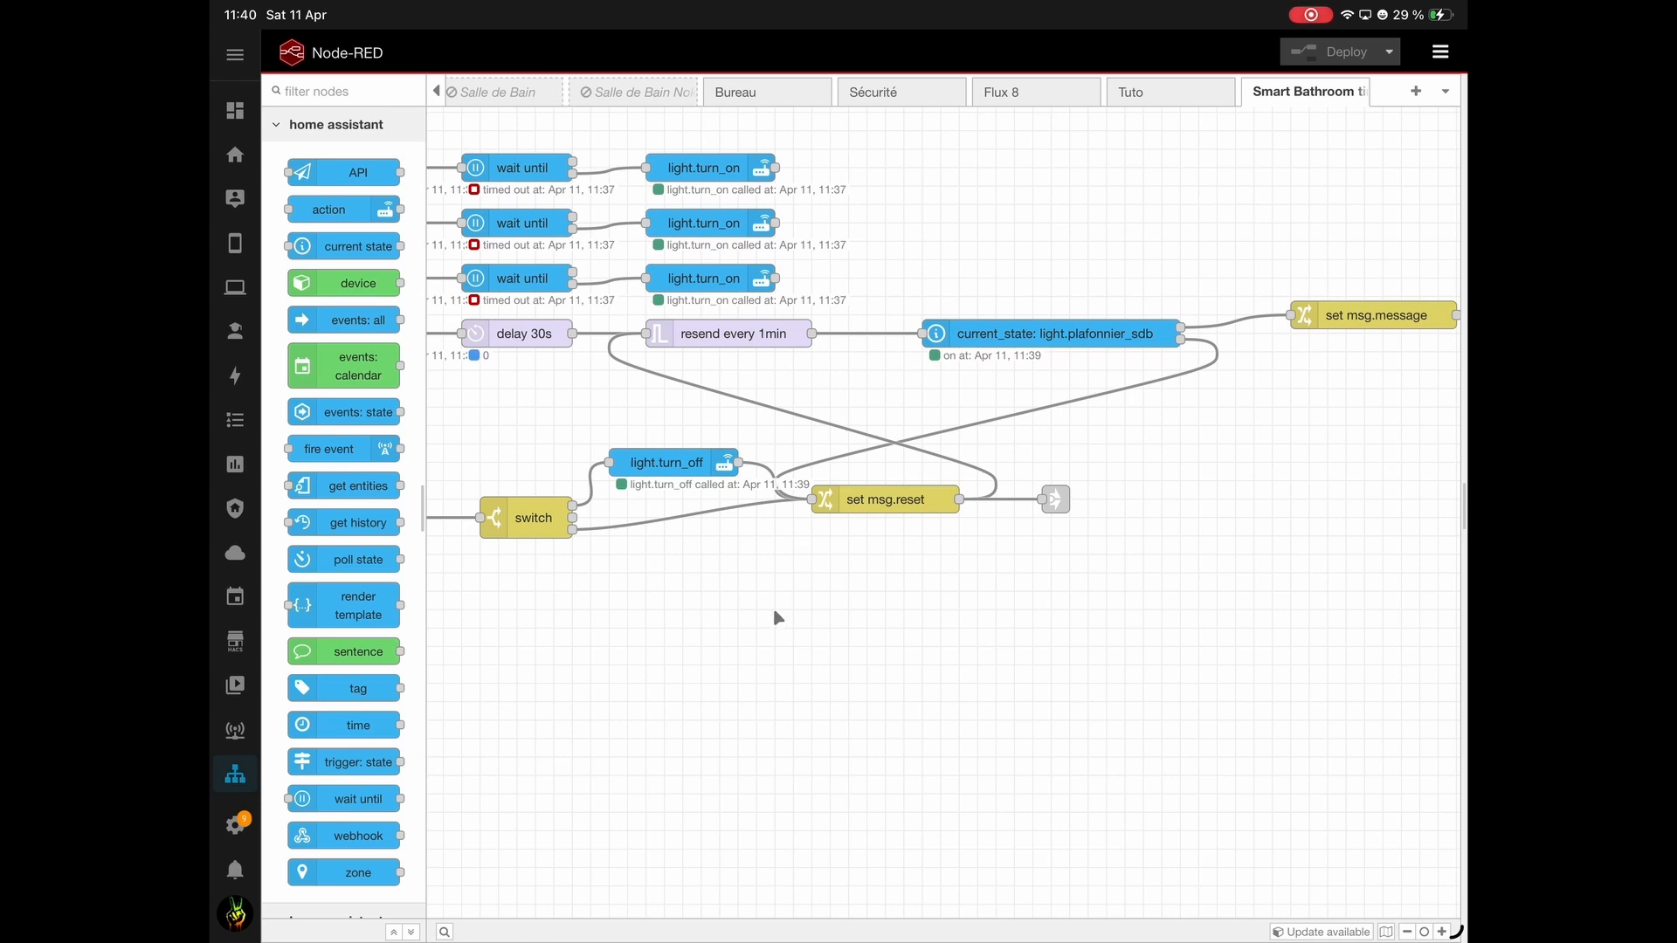
pyautogui.hscroll(-5, 774, 614)
# Inject the timestamp in Node-RED's Smart Bathroom timer light flow and check Plafonnier_Sdb on the Home Assistant Tutos dashboard.
pyautogui.click(244, 344)
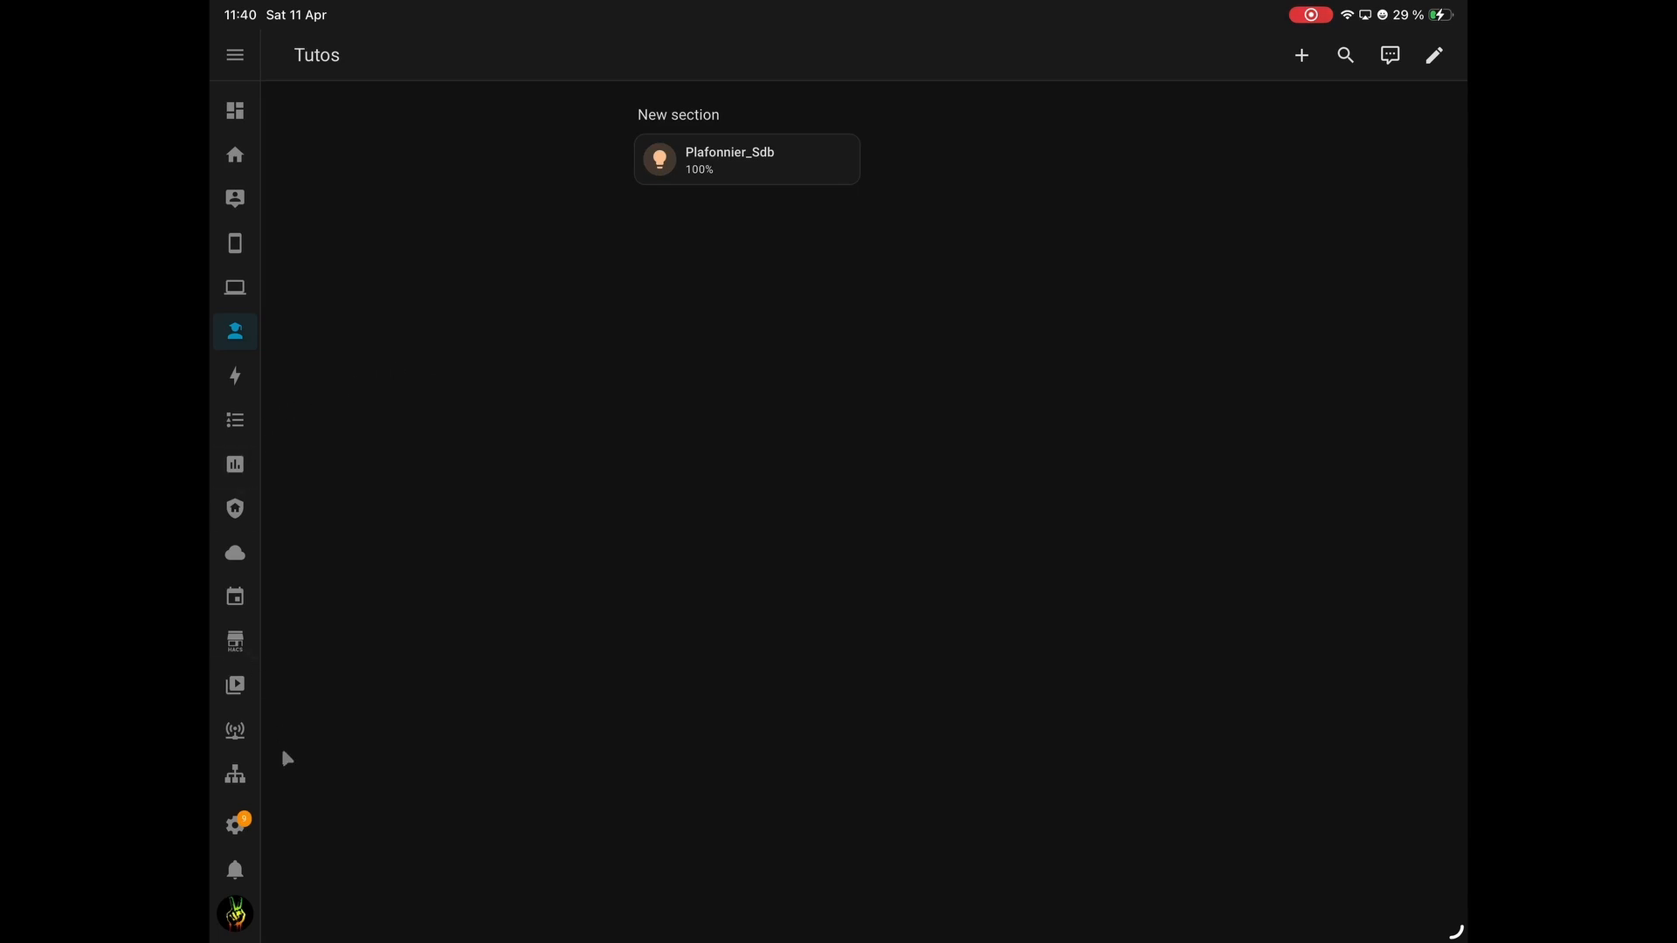
pyautogui.click(238, 777)
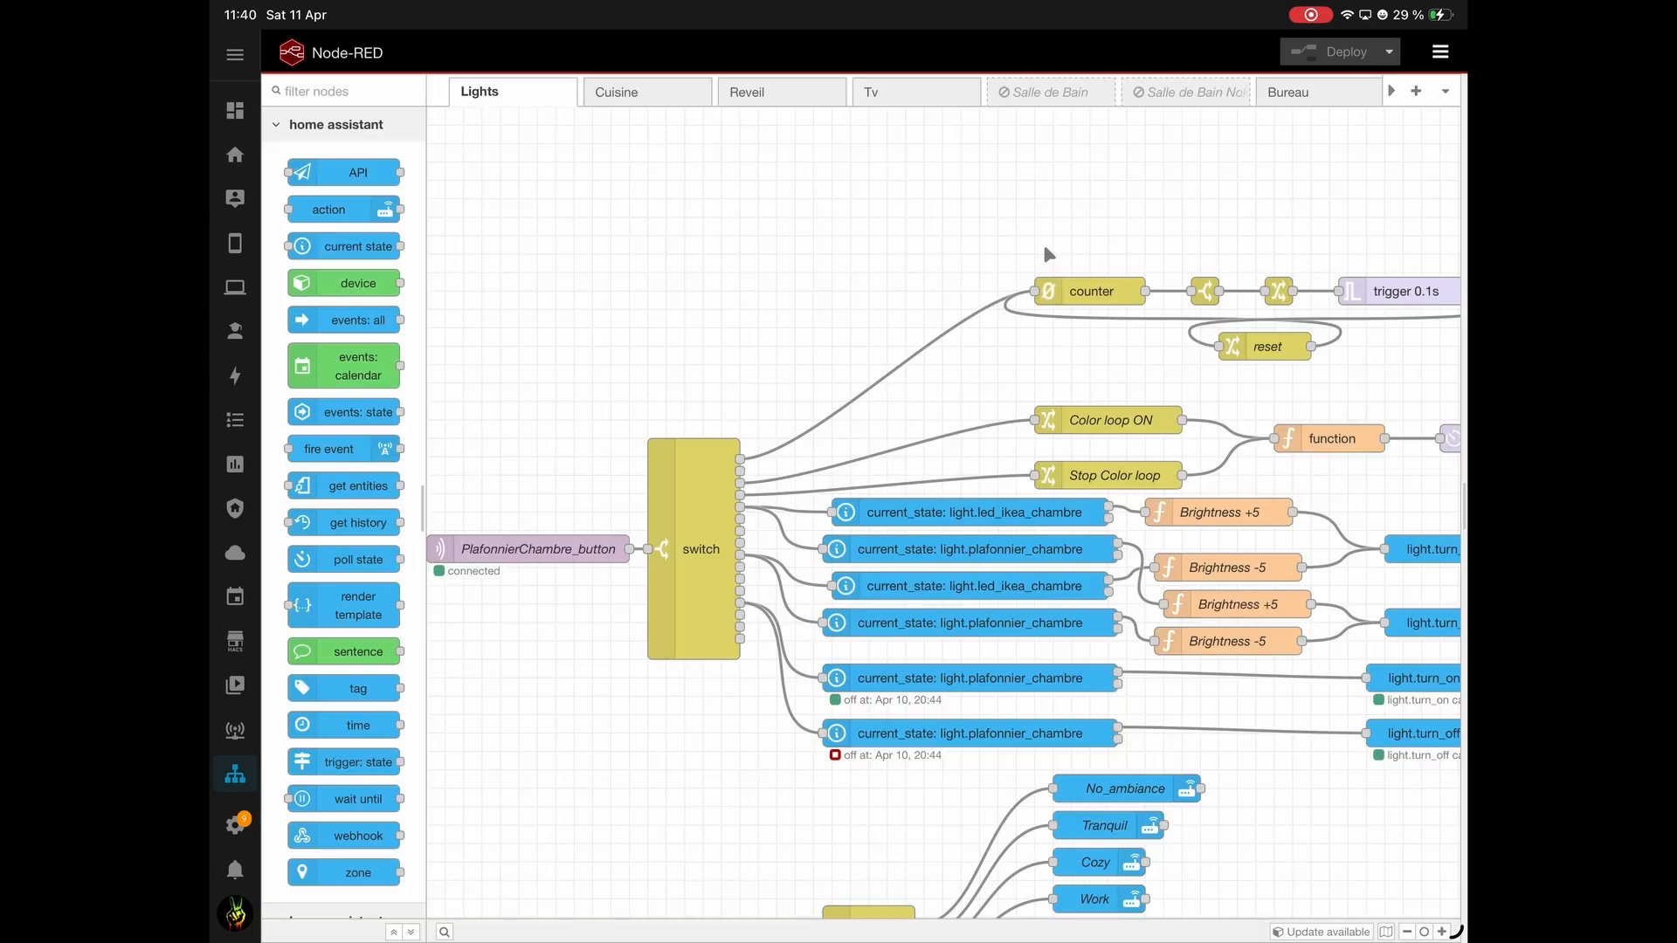
pyautogui.click(1392, 93)
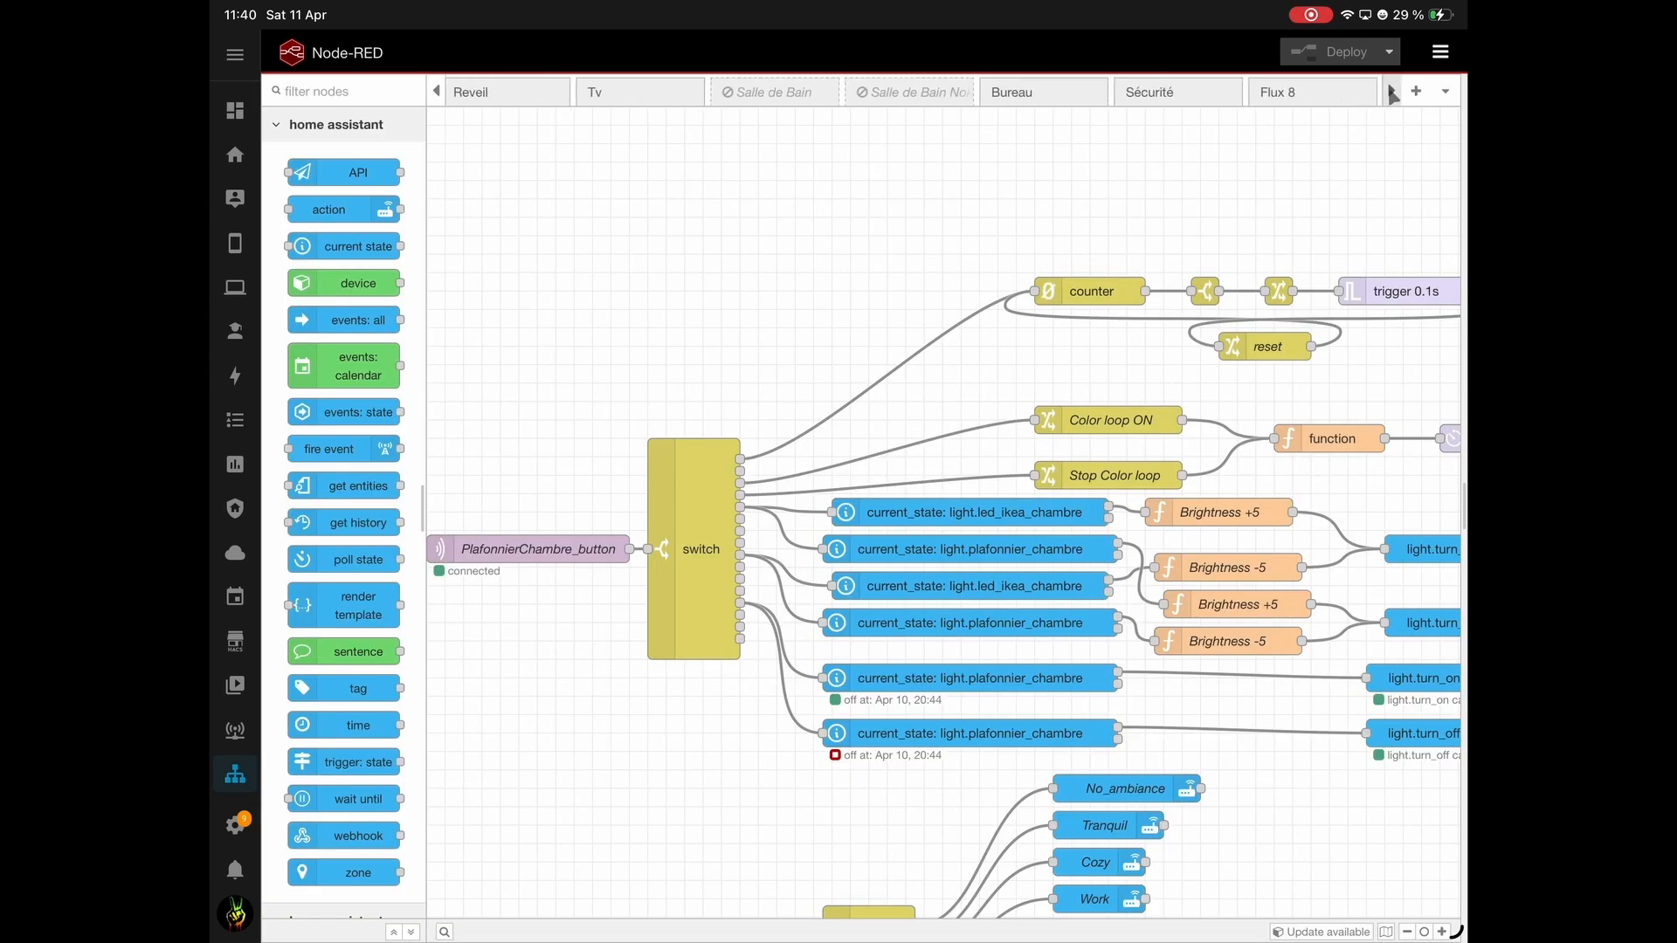
pyautogui.click(1392, 94)
pyautogui.click(1392, 93)
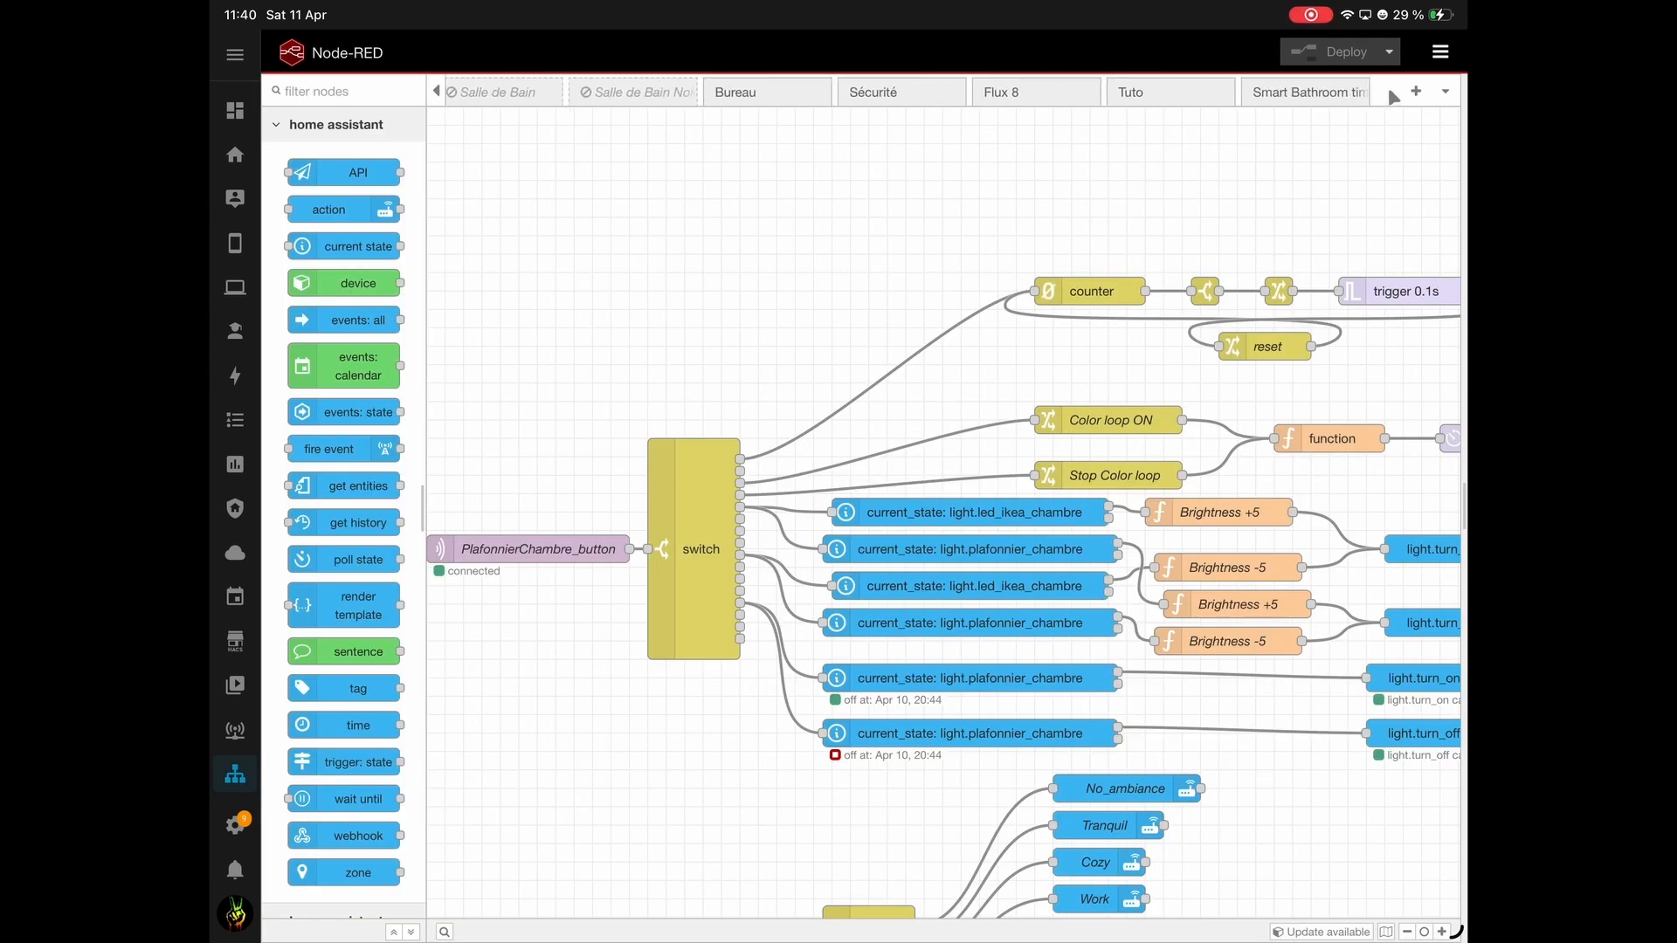
pyautogui.click(1306, 93)
pyautogui.moveTo(1205, 653); pyautogui.dragTo(1142, 655)
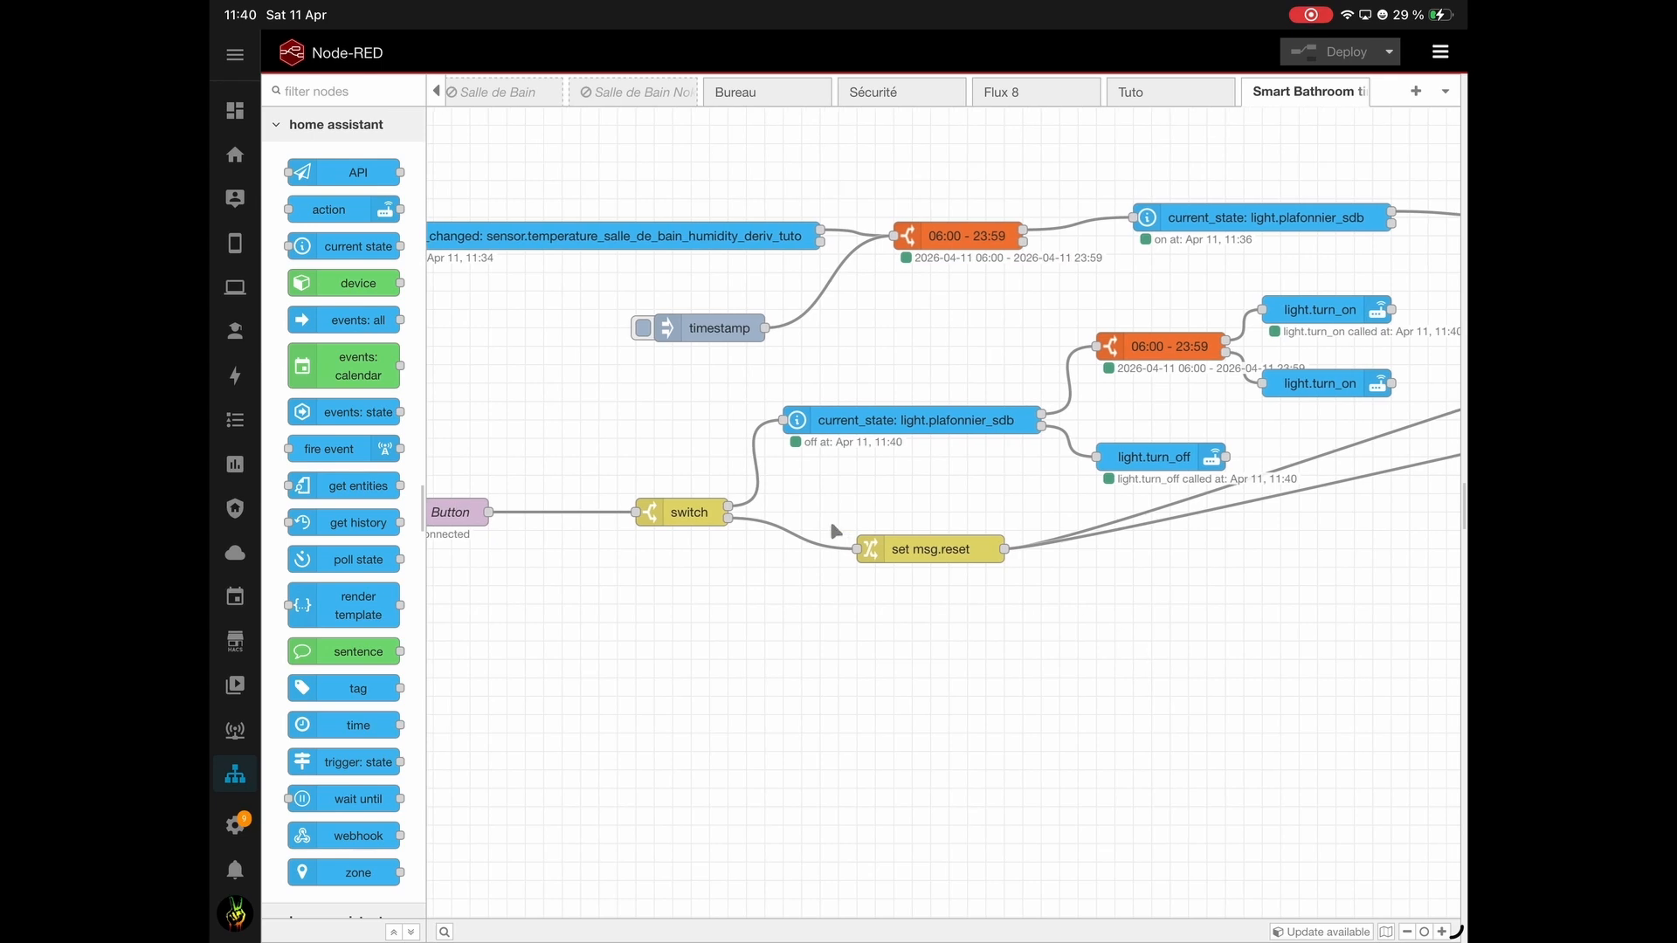
pyautogui.click(642, 330)
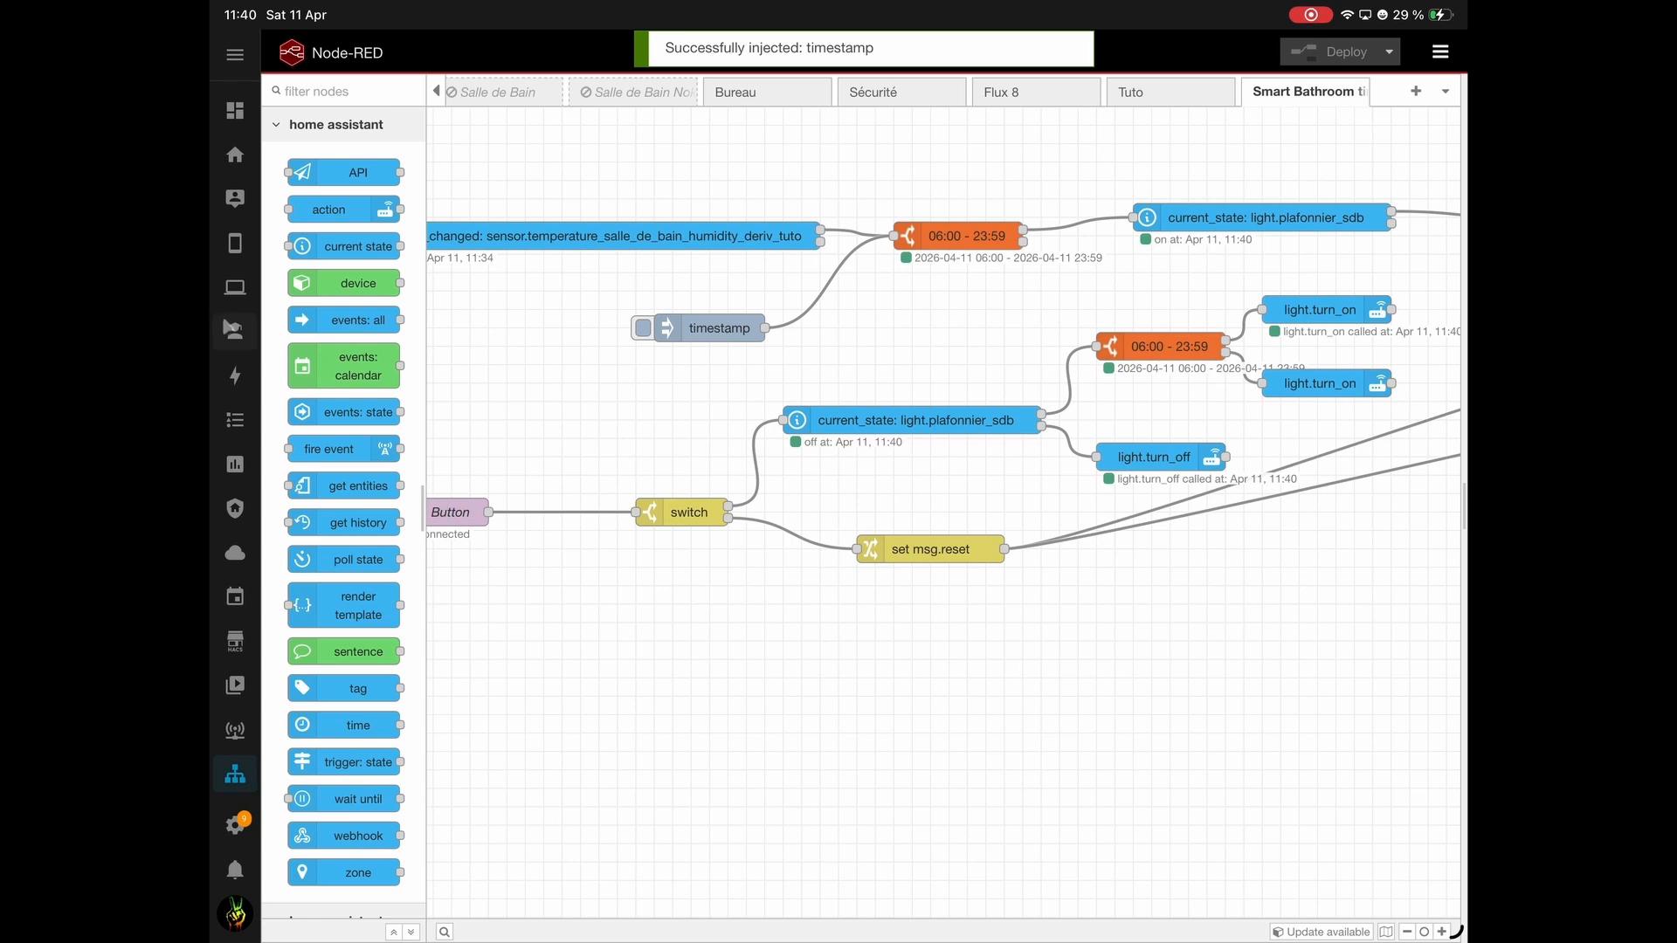
pyautogui.click(235, 330)
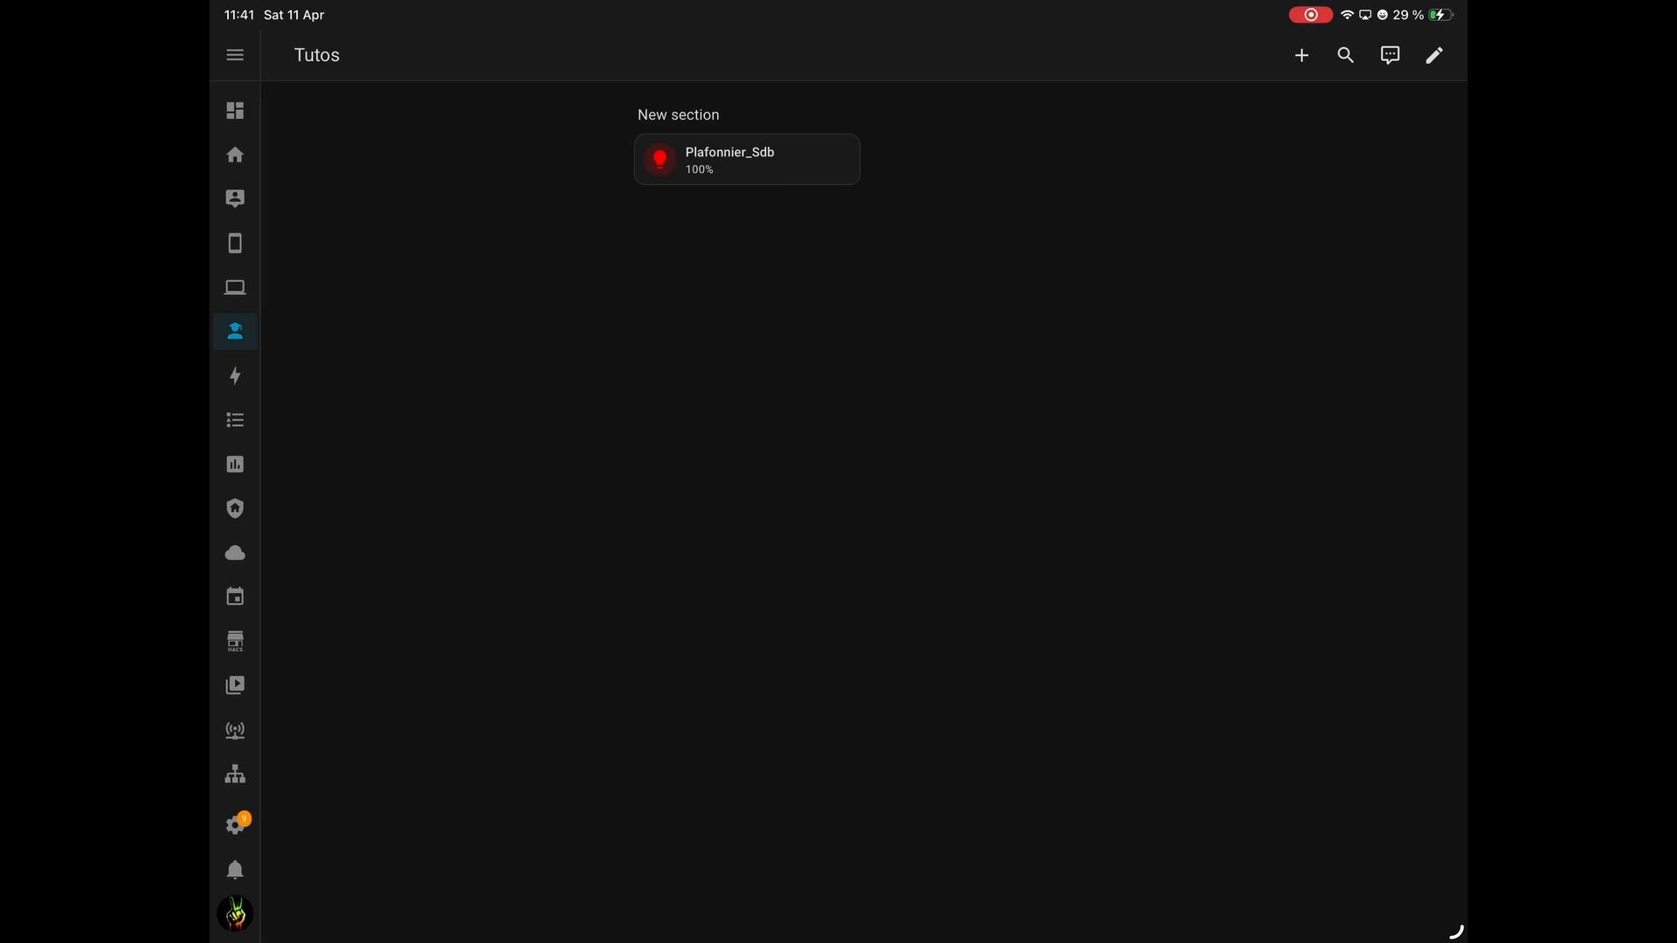
# Reopen the Smart Bathroom timer light flow and connect the first output of the button branch's current_state: light.plafonnier_sdb node to the upper 06:00 - 23:59 node.
pyautogui.click(235, 774)
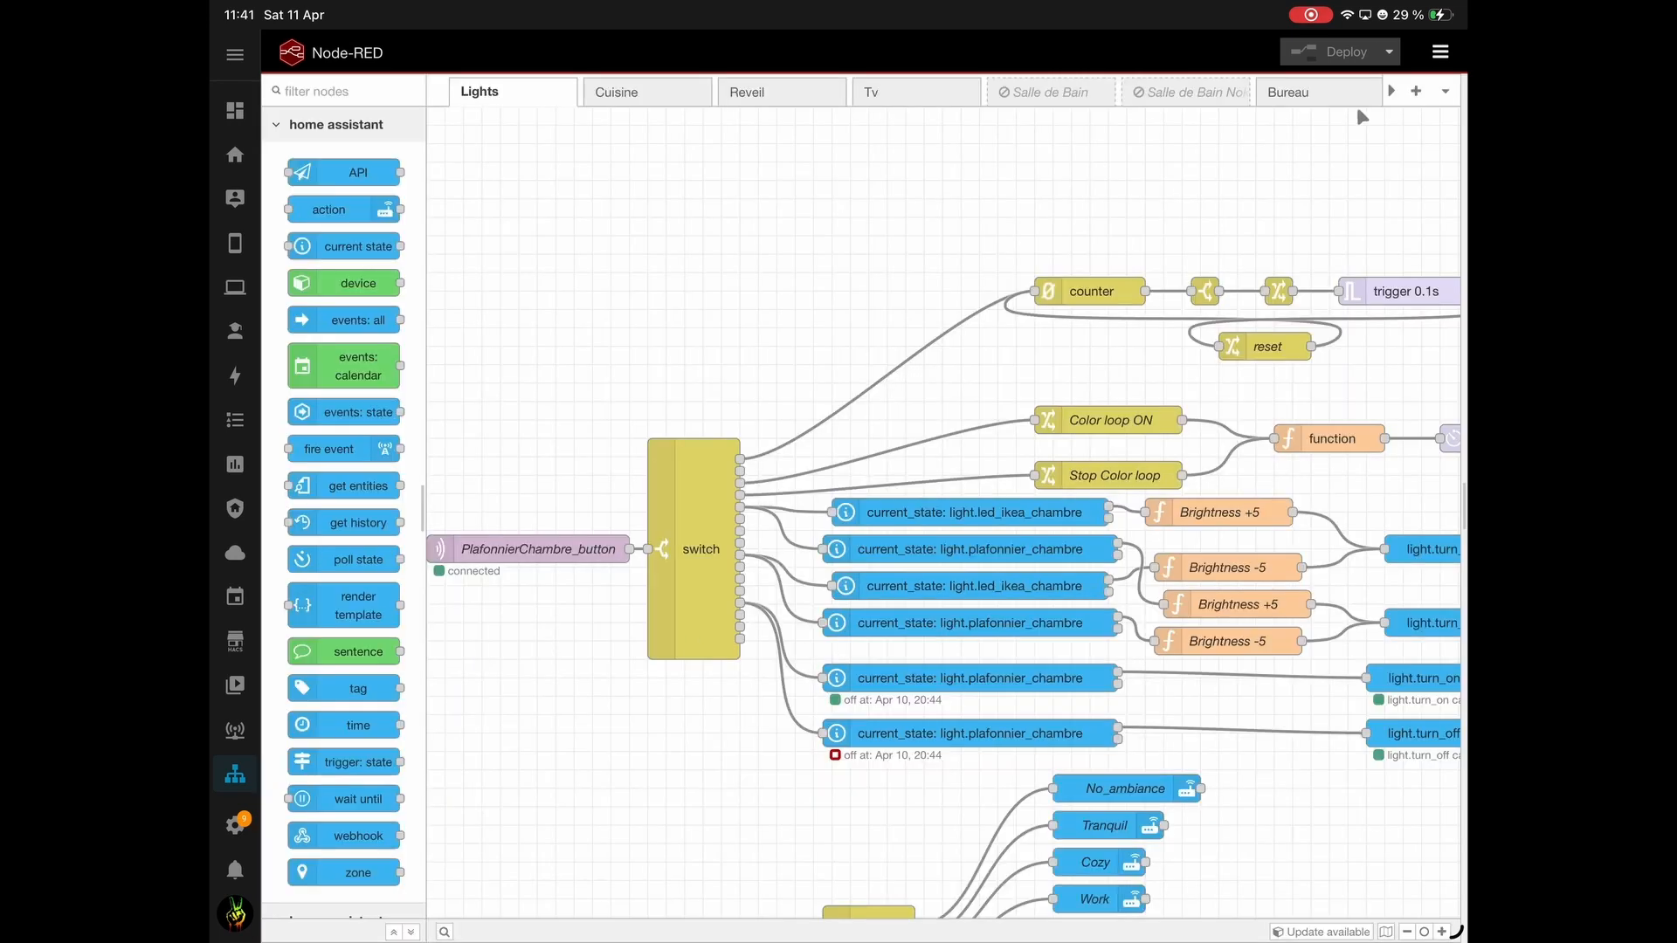
pyautogui.click(1391, 90)
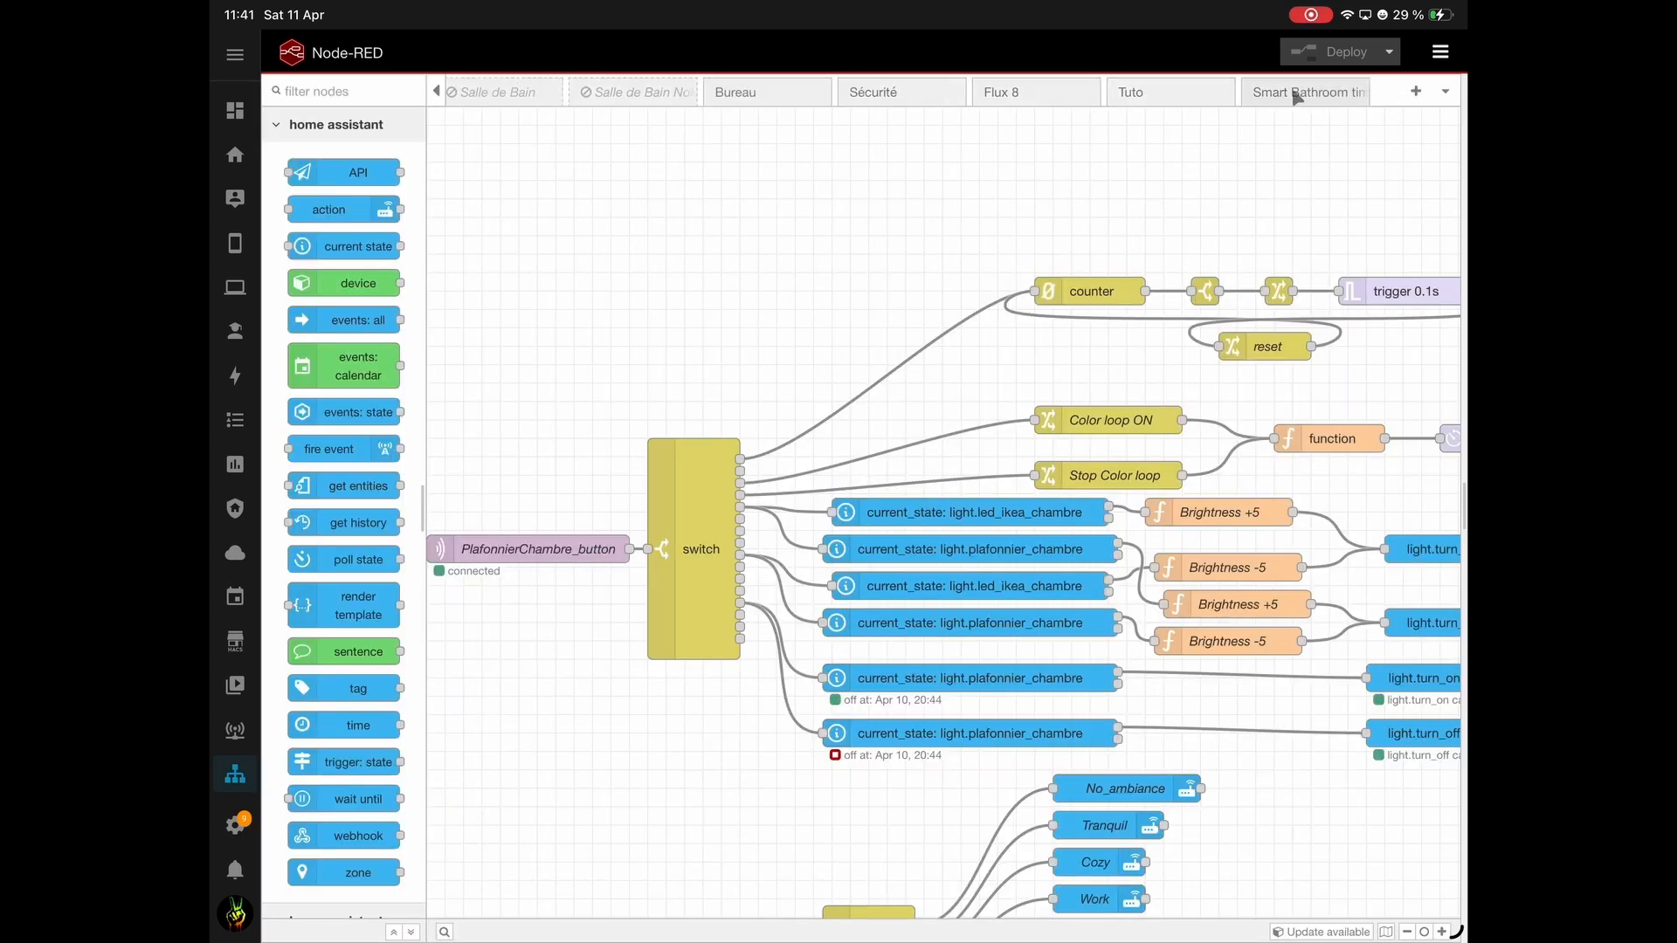
pyautogui.click(1295, 91)
pyautogui.moveTo(1205, 680); pyautogui.dragTo(1082, 675)
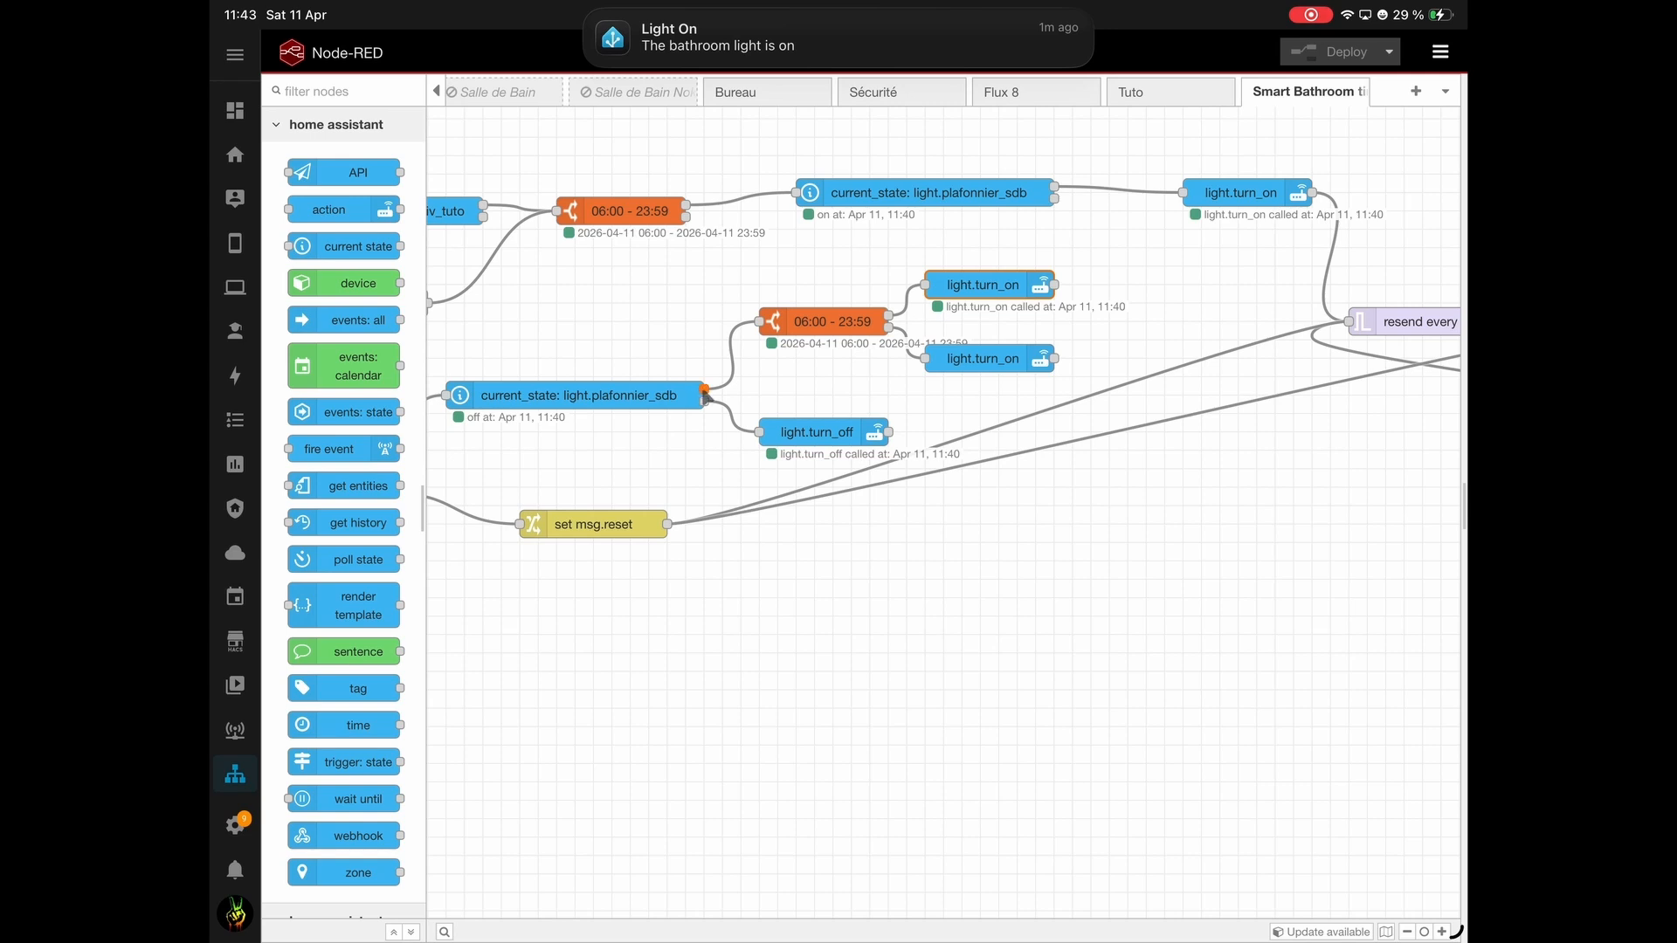
pyautogui.moveTo(706, 389); pyautogui.dragTo(555, 215)
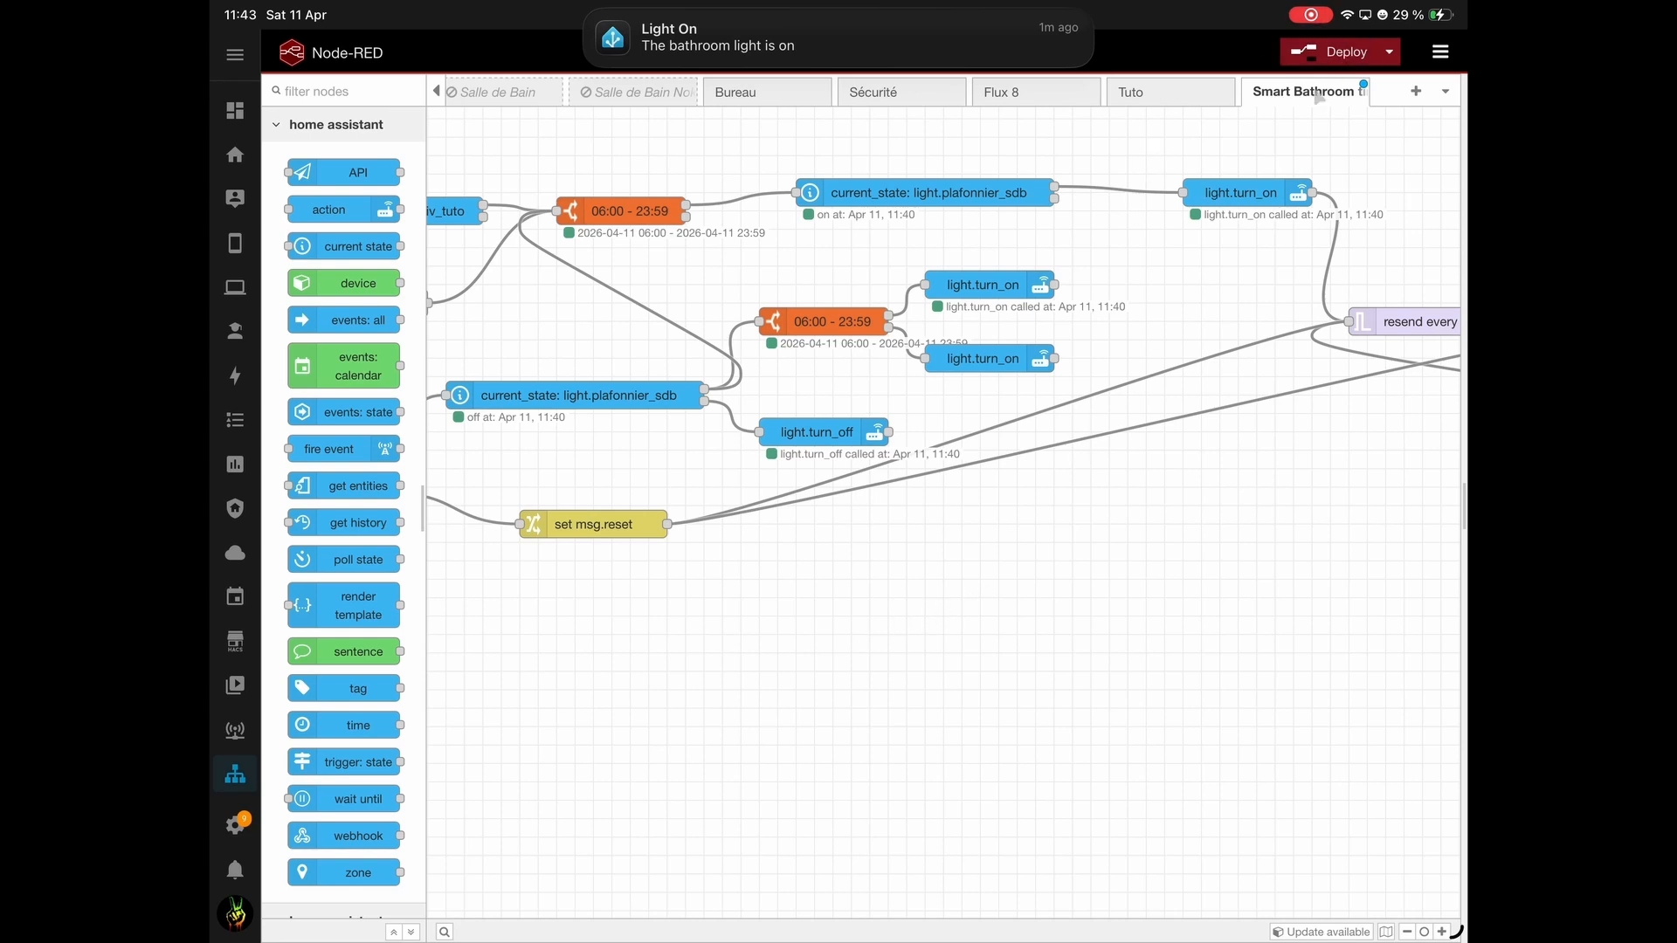
# Move the Smart Bathroom timer light flow to first place, ahead of Lights, and deploy the changes.
pyautogui.moveTo(1262, 105); pyautogui.dragTo(428, 96)
pyautogui.hscroll(-3, 567, 127)
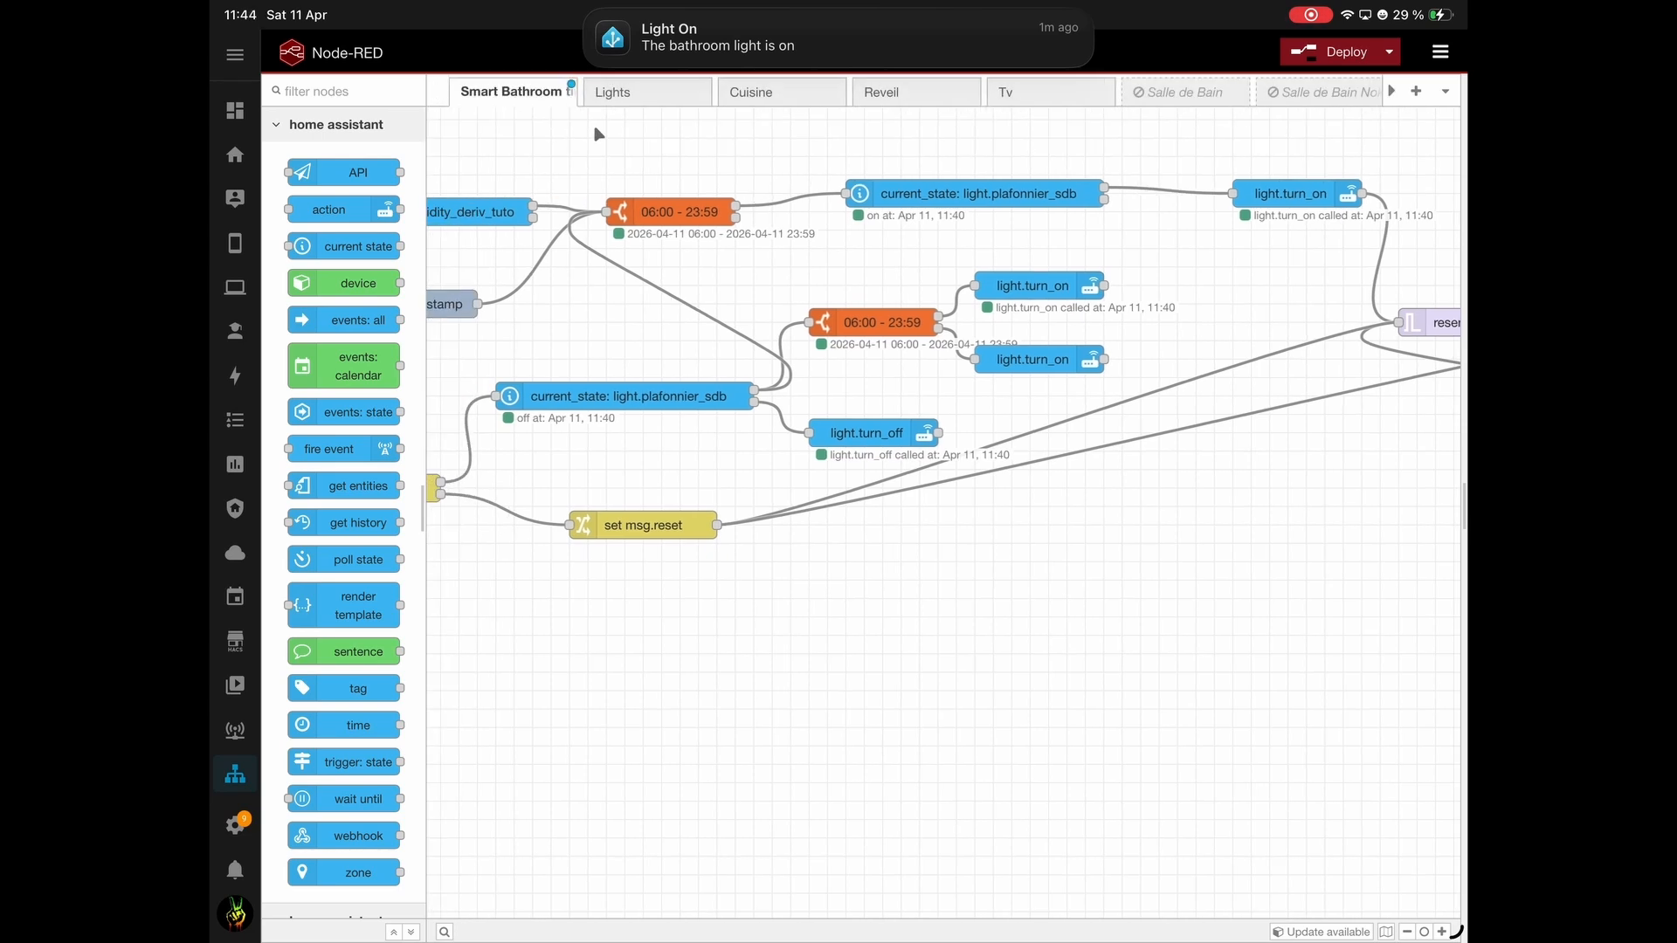
pyautogui.click(1349, 48)
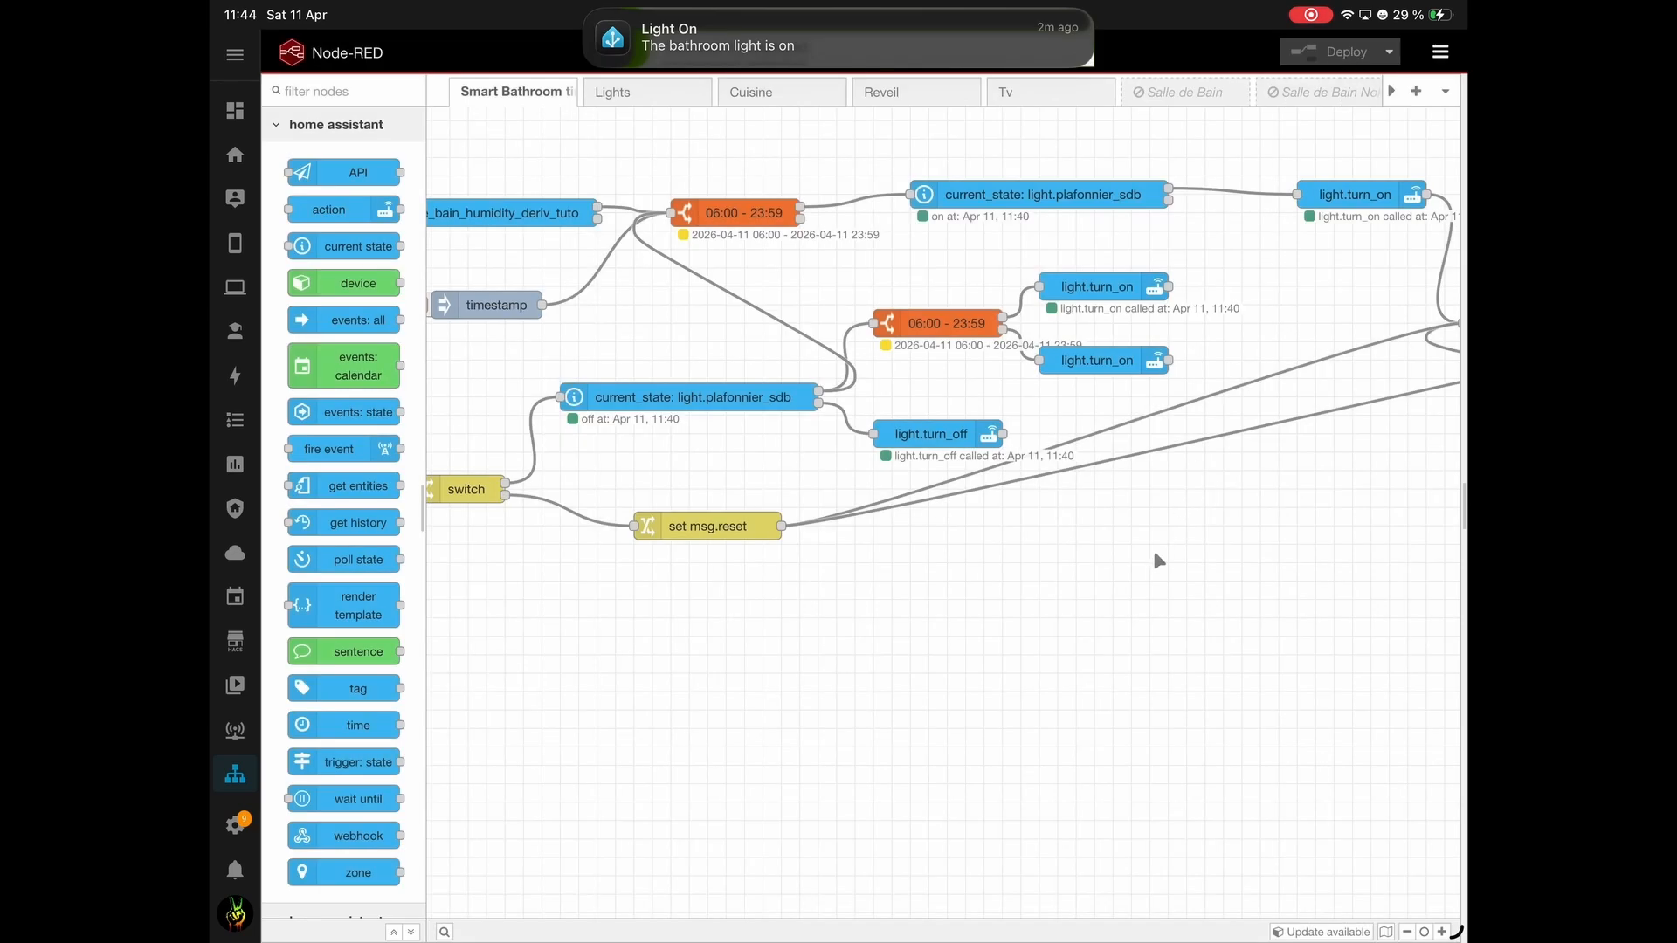
# Check Plafonnier_Sdb on the Tutos dashboard, inject the timestamp in the redeployed flow, and check the light's colour on the dashboard again.
pyautogui.hscroll(-5, 1151, 547)
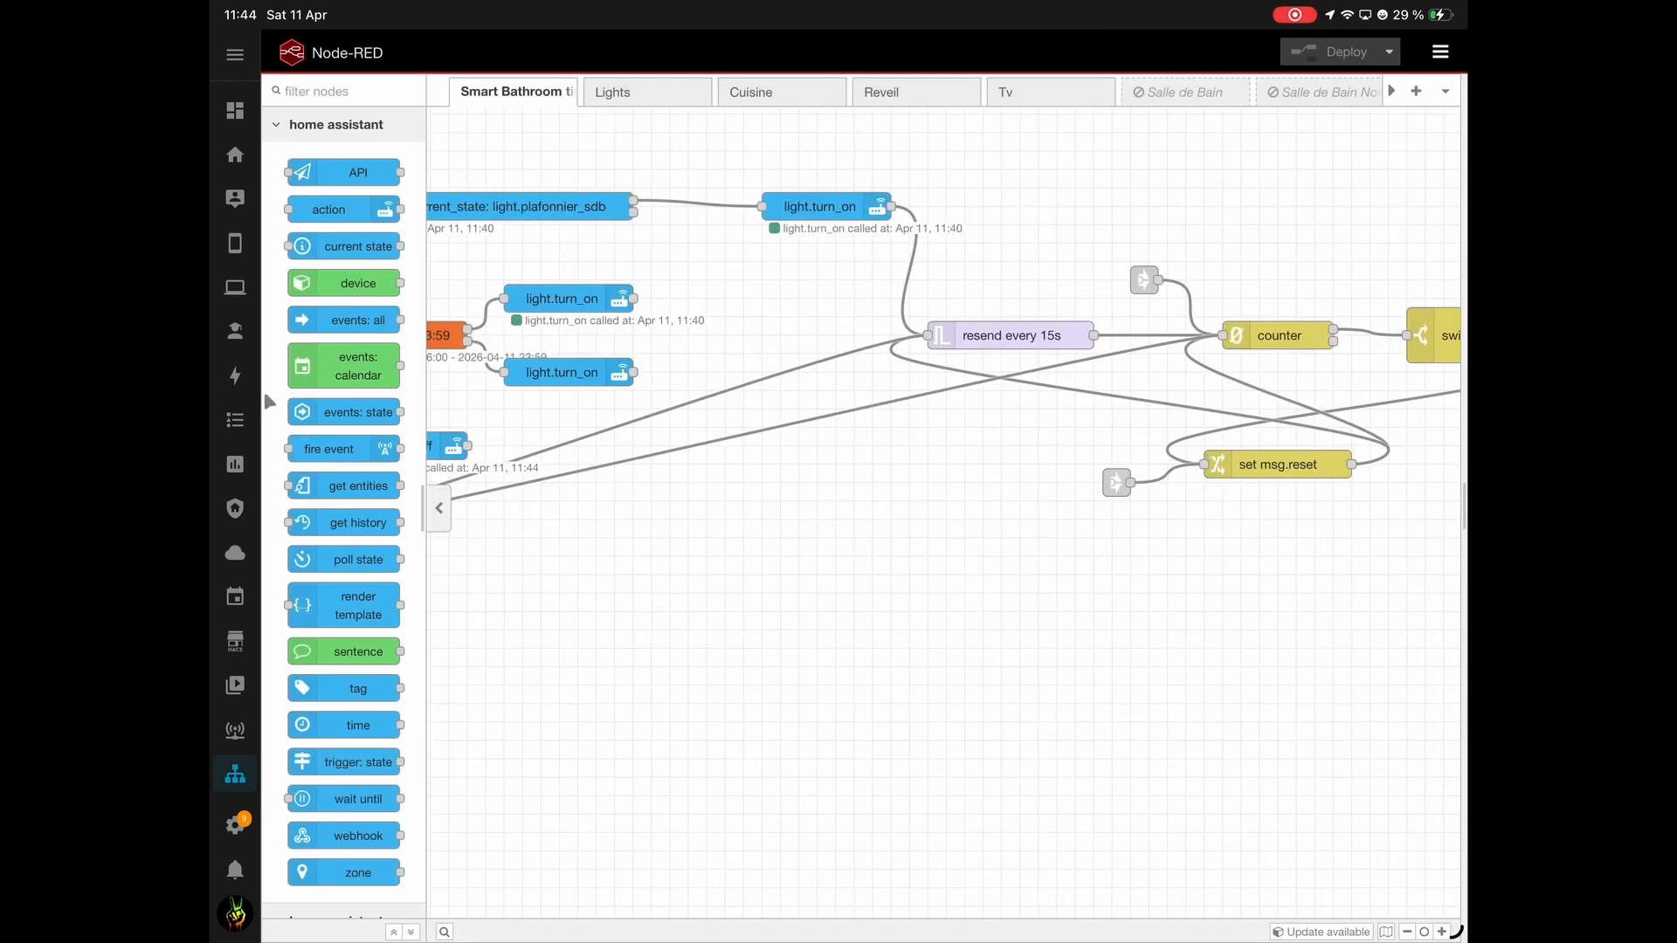
pyautogui.click(239, 334)
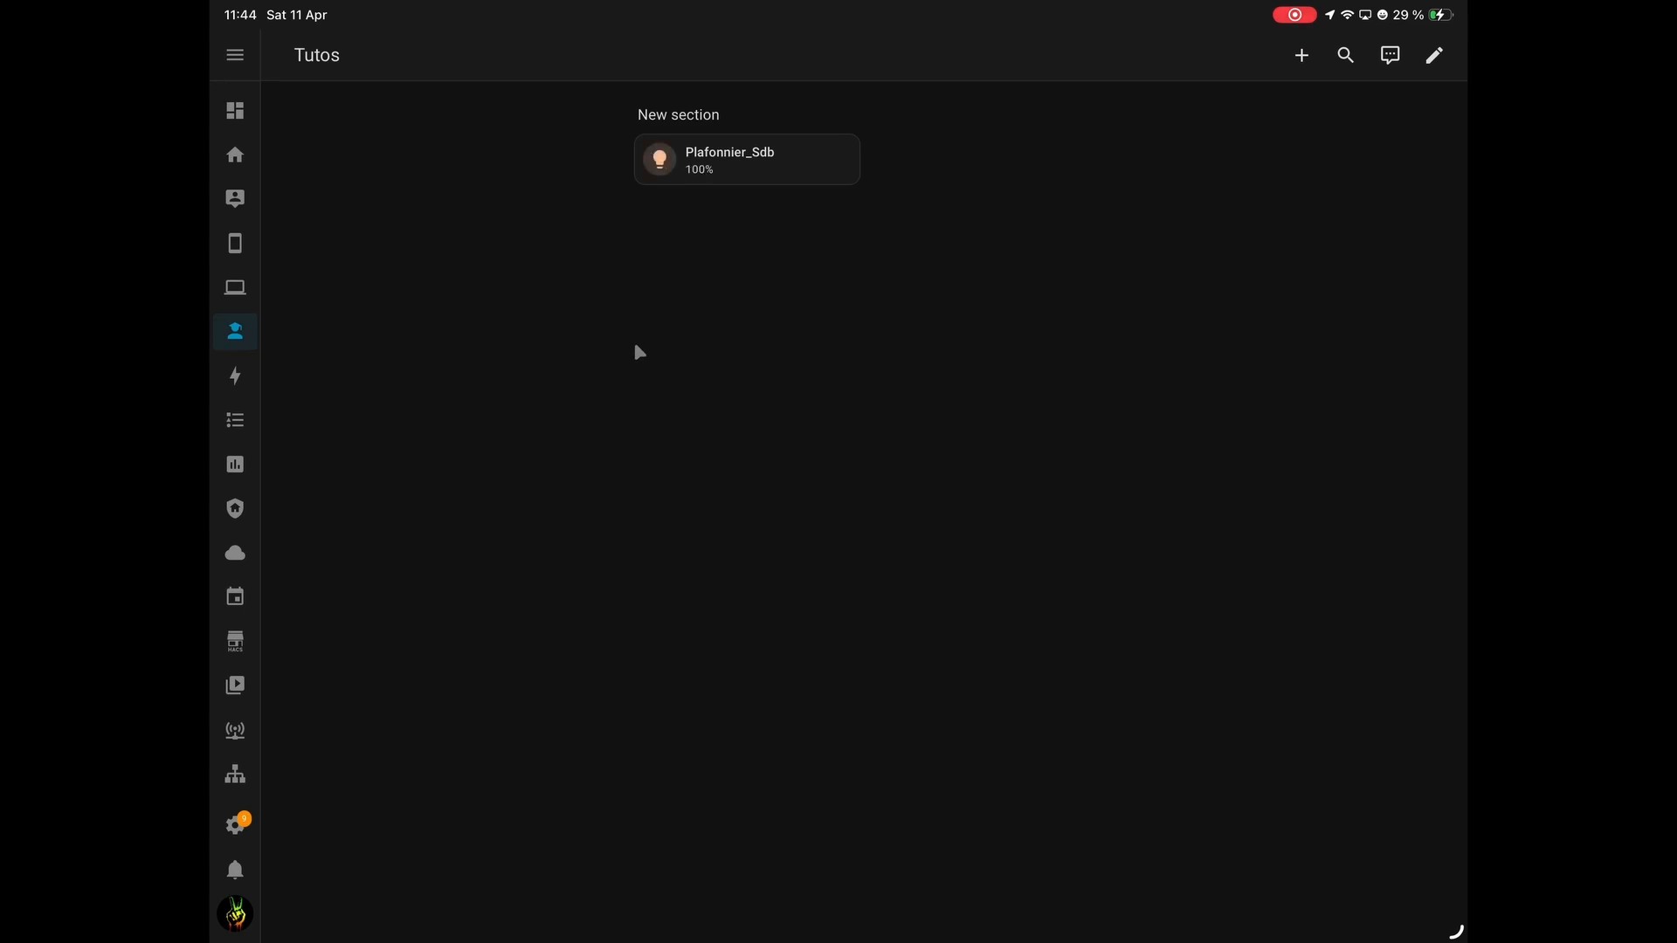
pyautogui.click(237, 777)
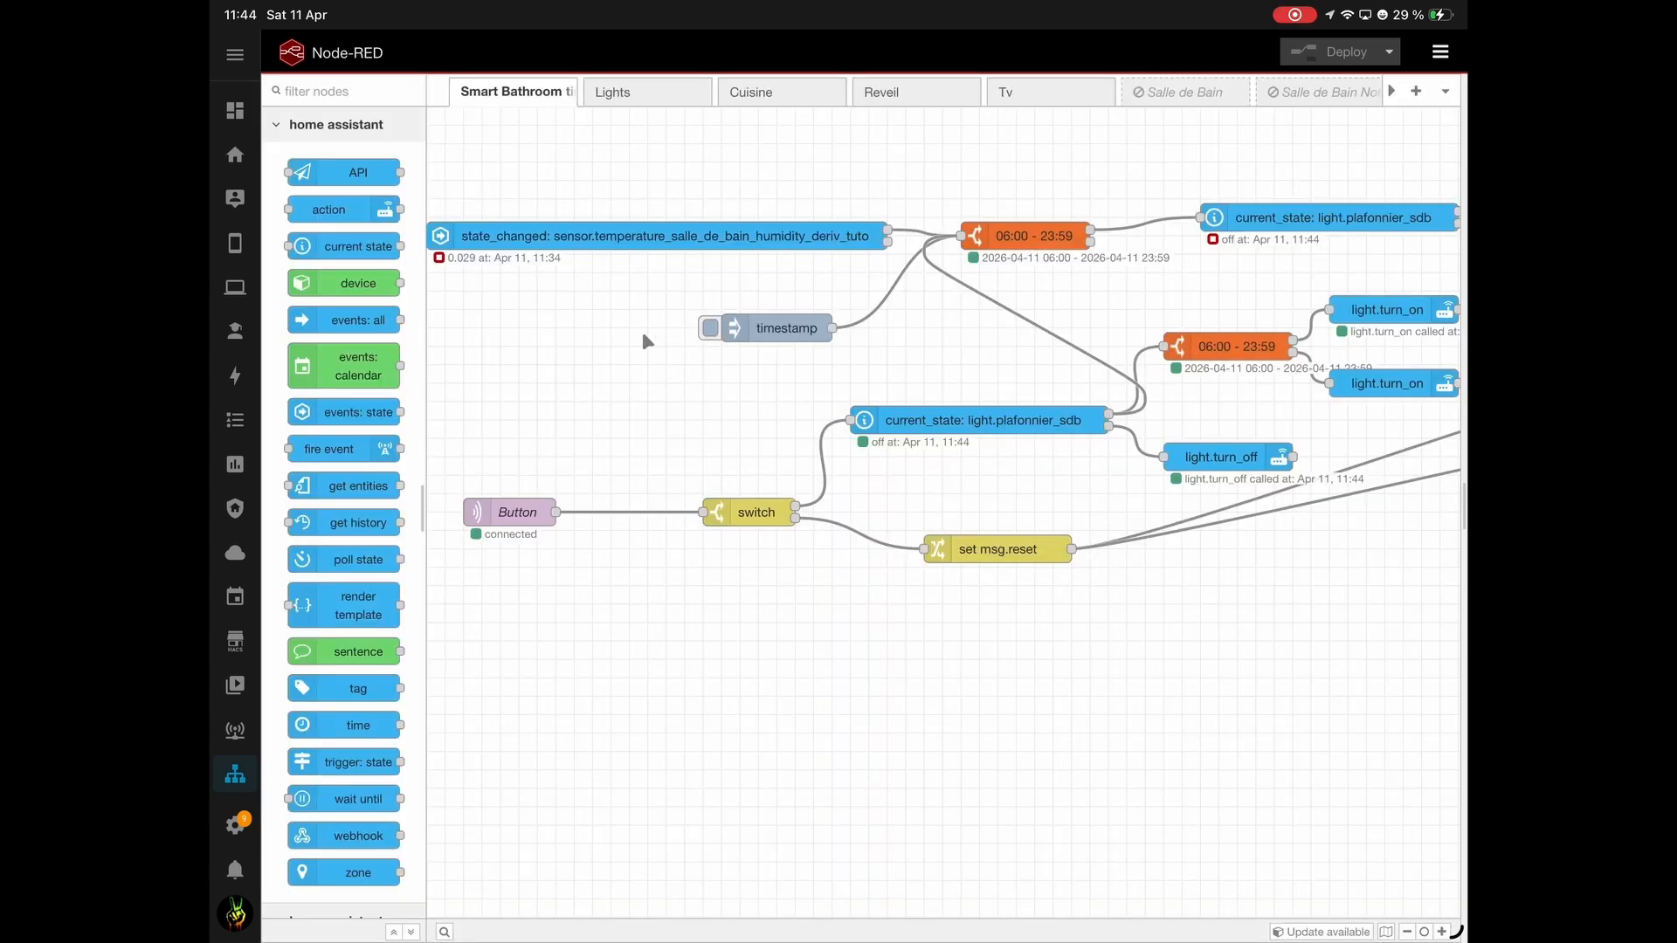
pyautogui.click(710, 328)
pyautogui.click(234, 330)
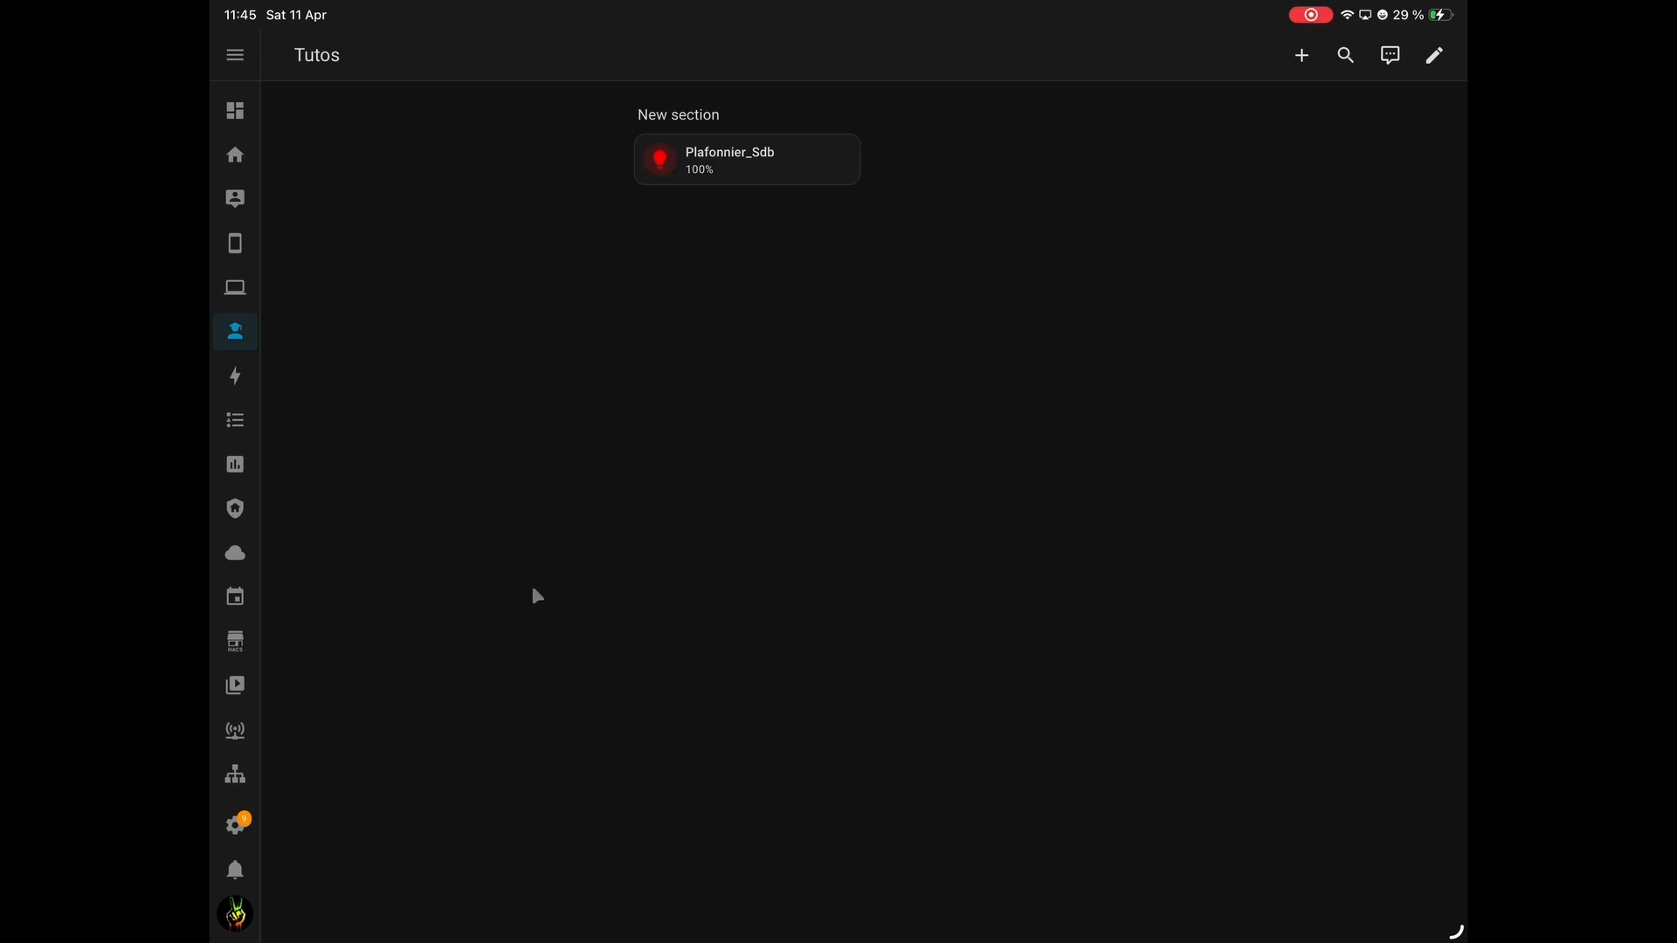
# Return to the Smart Bathroom timer light flow and examine the resend every 15s, counter and switch nodes.
pyautogui.click(234, 773)
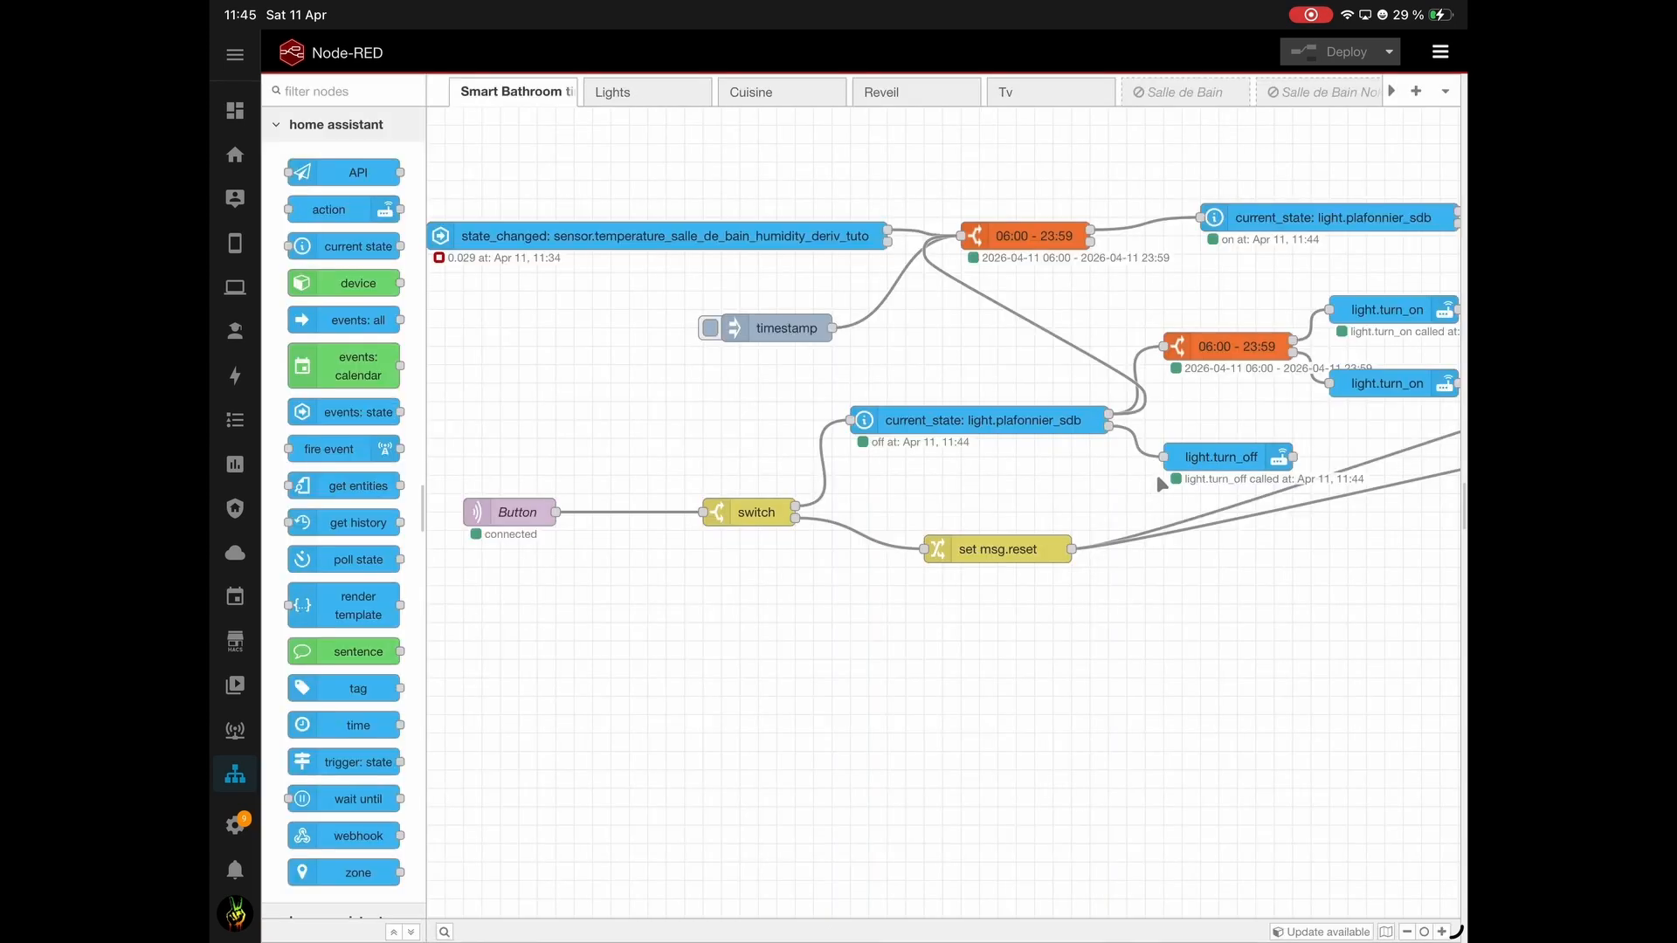
pyautogui.moveTo(1212, 662); pyautogui.dragTo(582, 680)
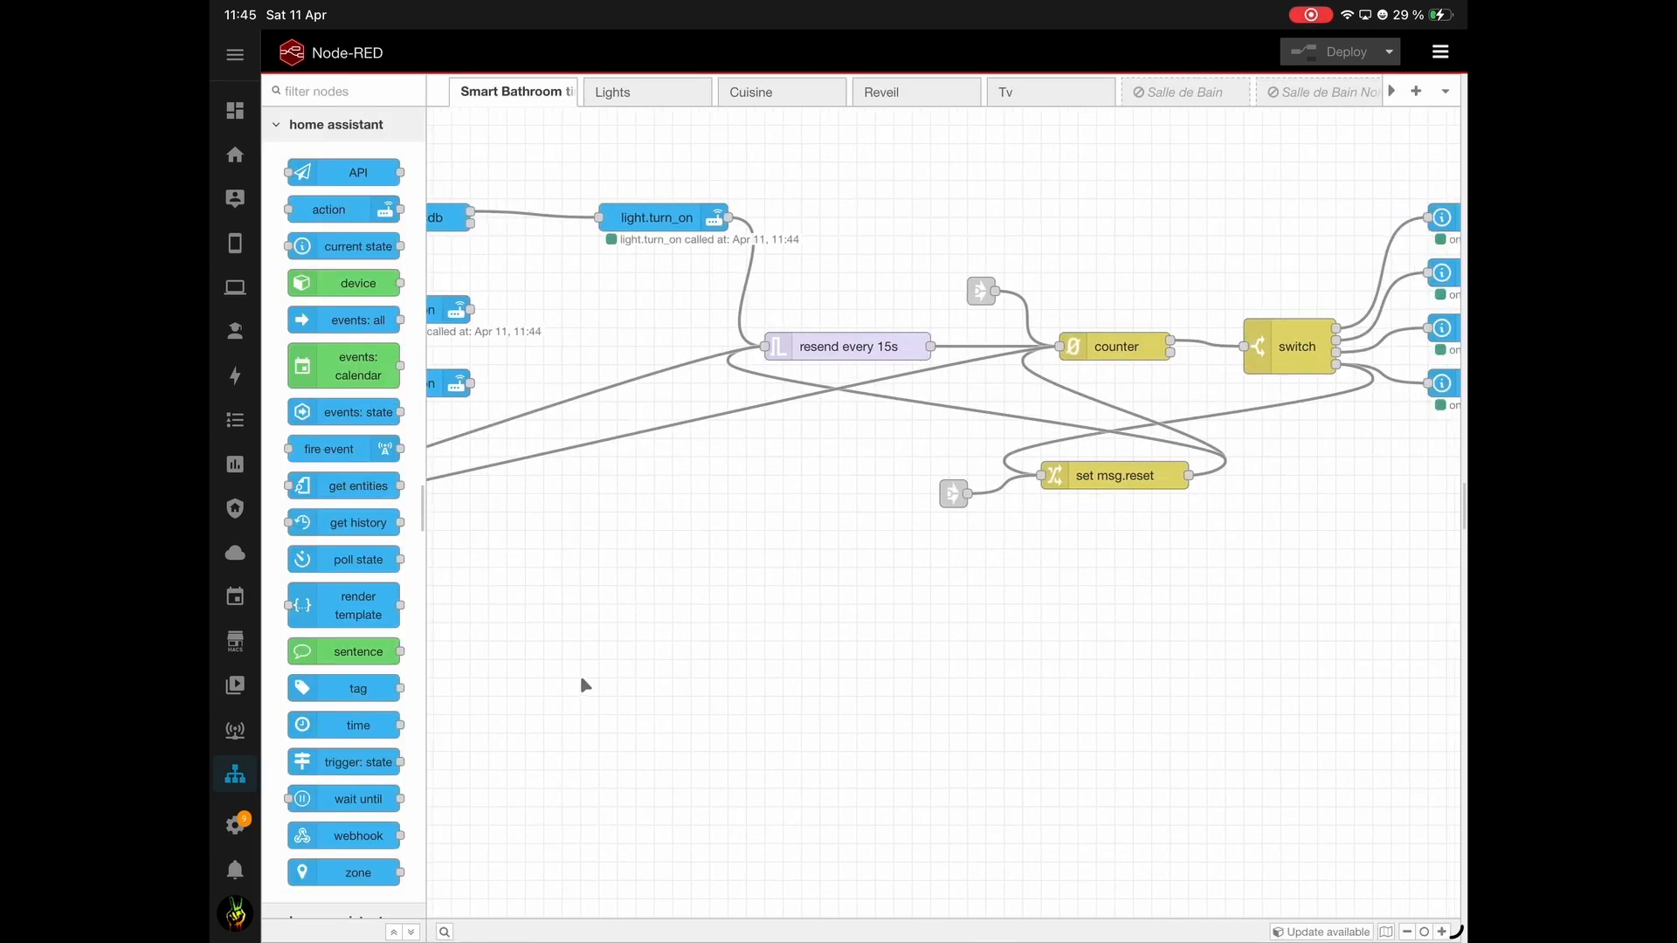